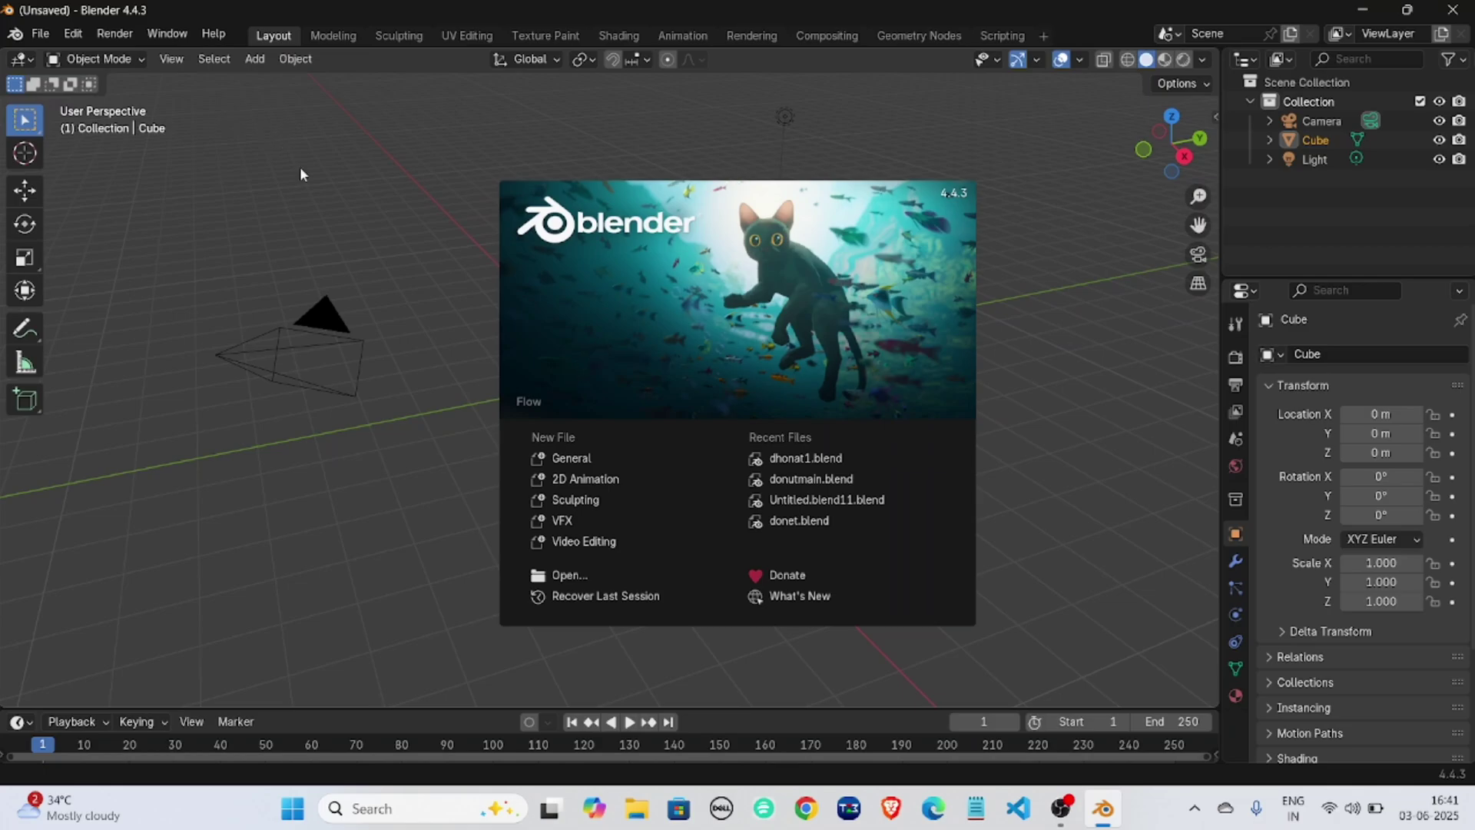
Dismiss the startup splash screen to reveal the default scene.
click(372, 218)
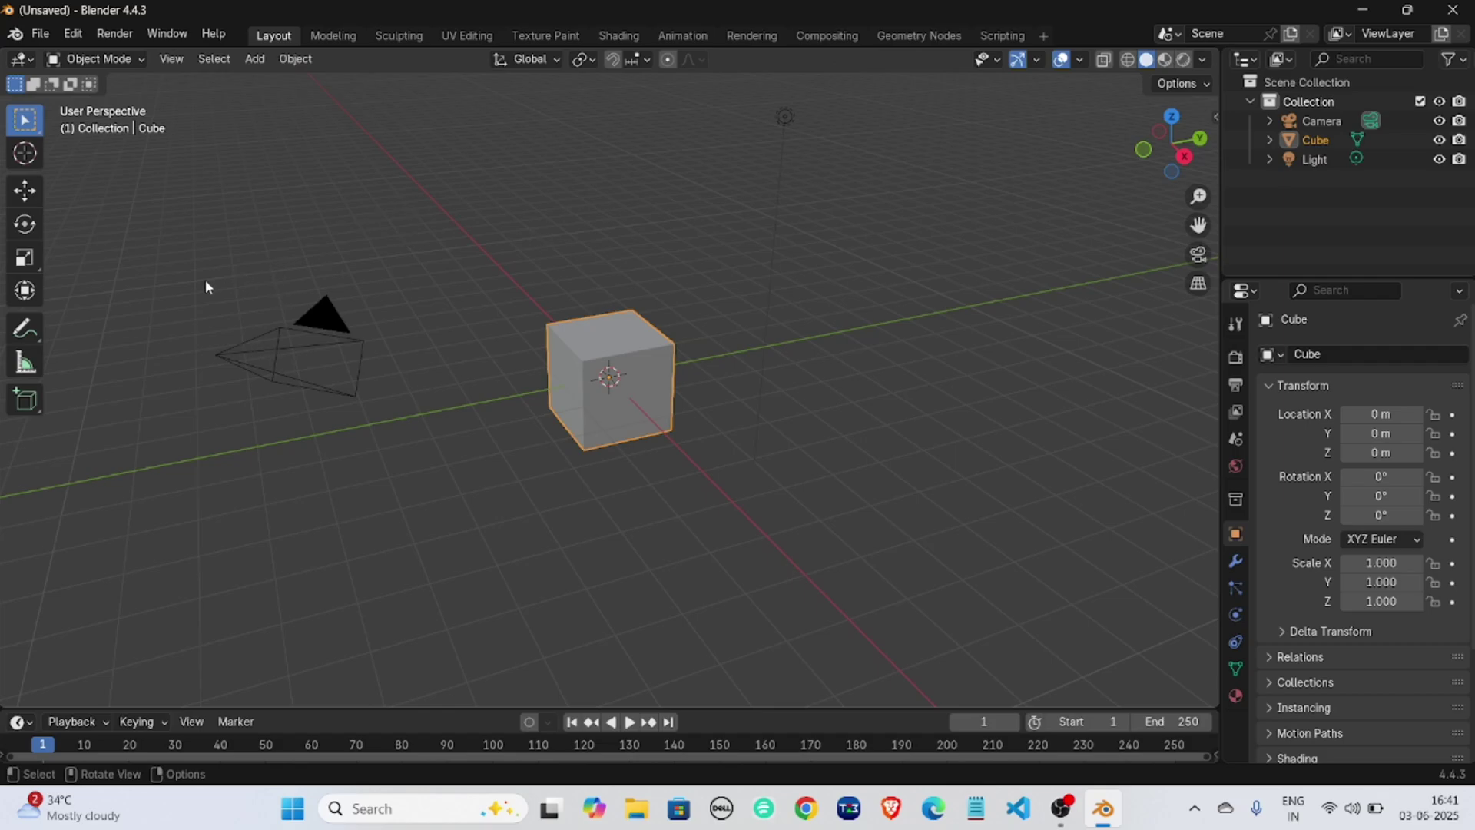
scroll(301, 283, up, 1)
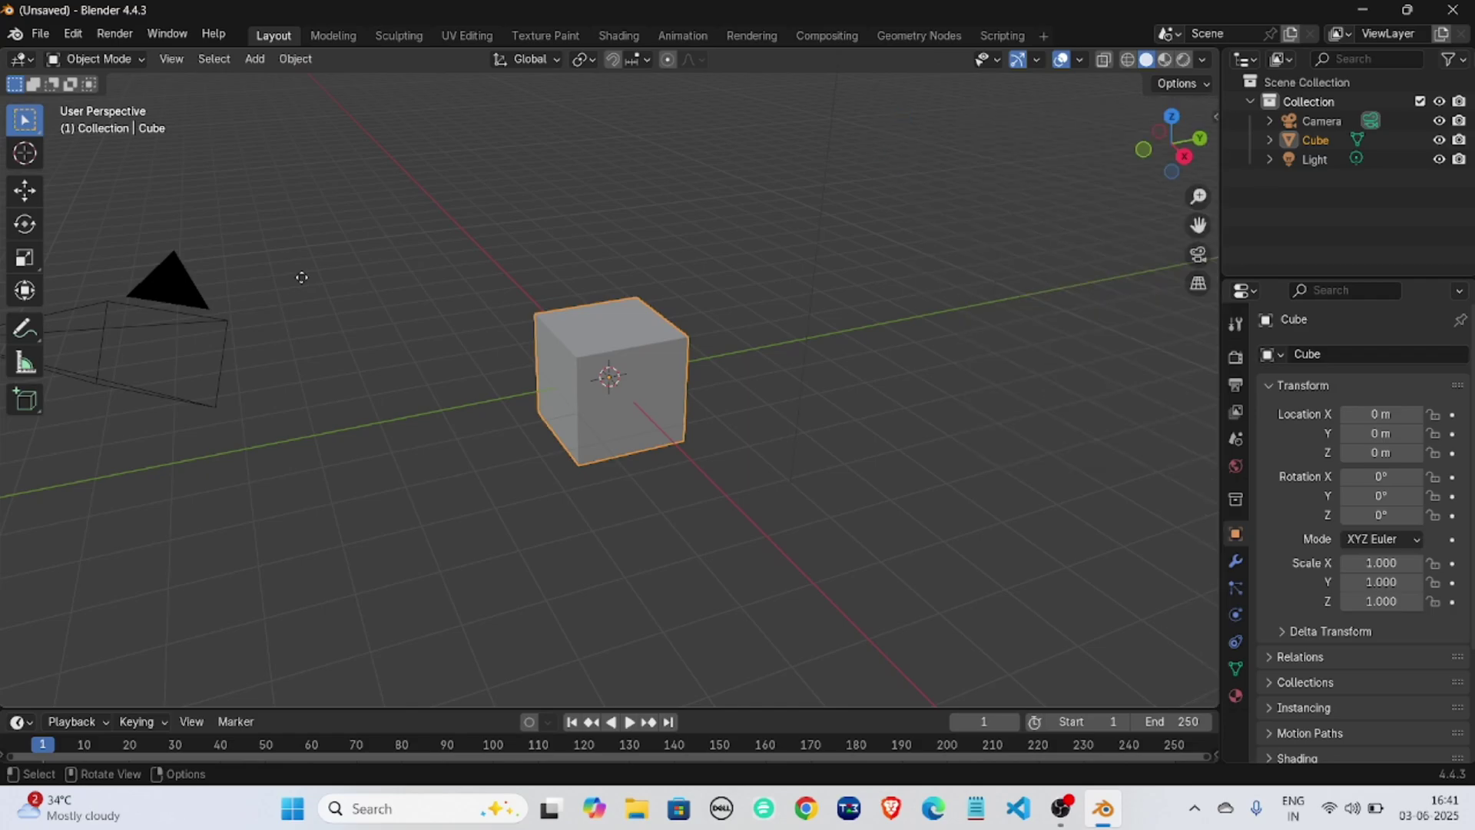
Try moving the default cube freely away from the origin, and undo the move.
key(g)
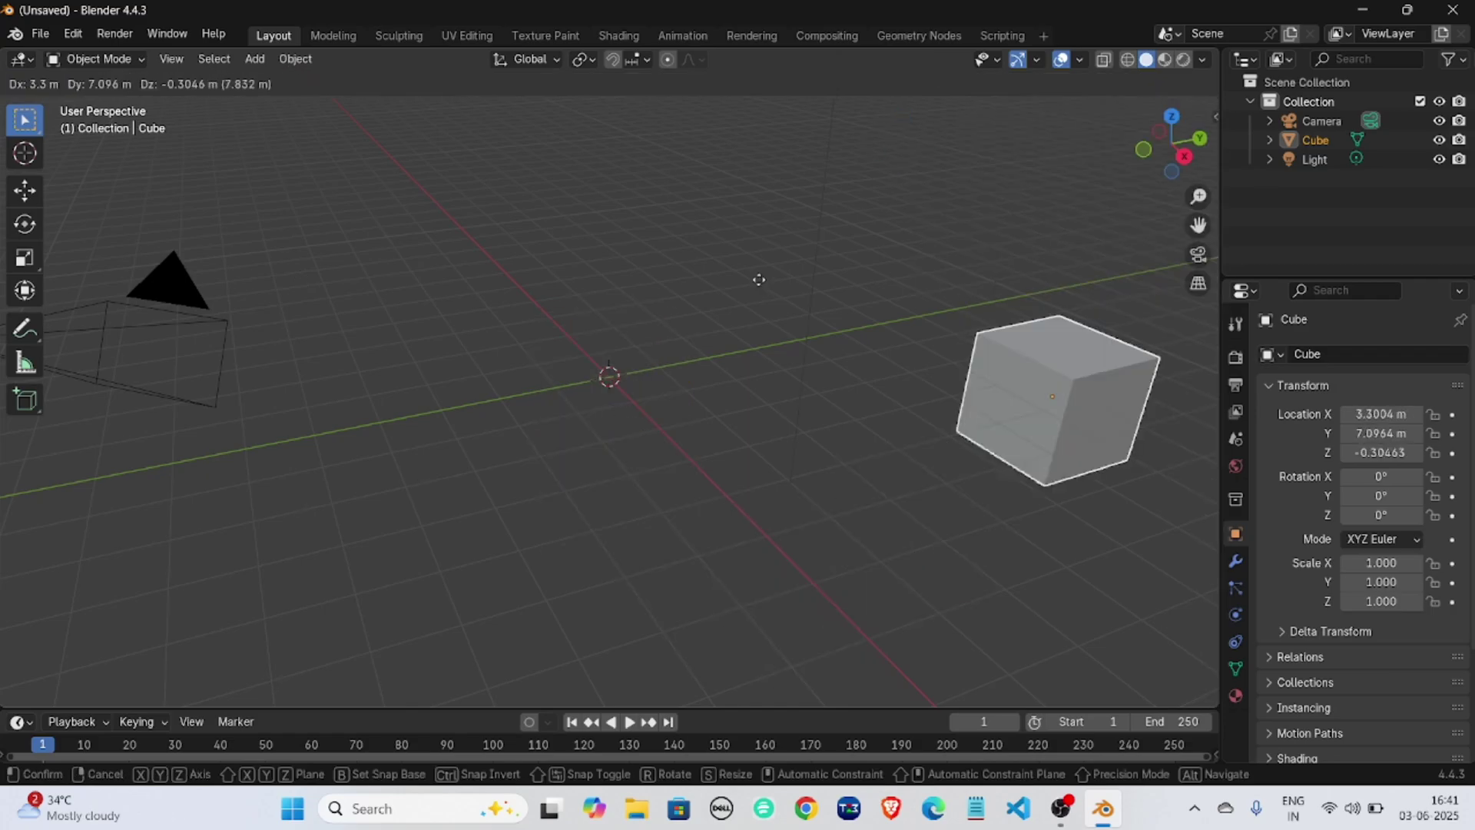
click(517, 296)
key(ctrl+z)
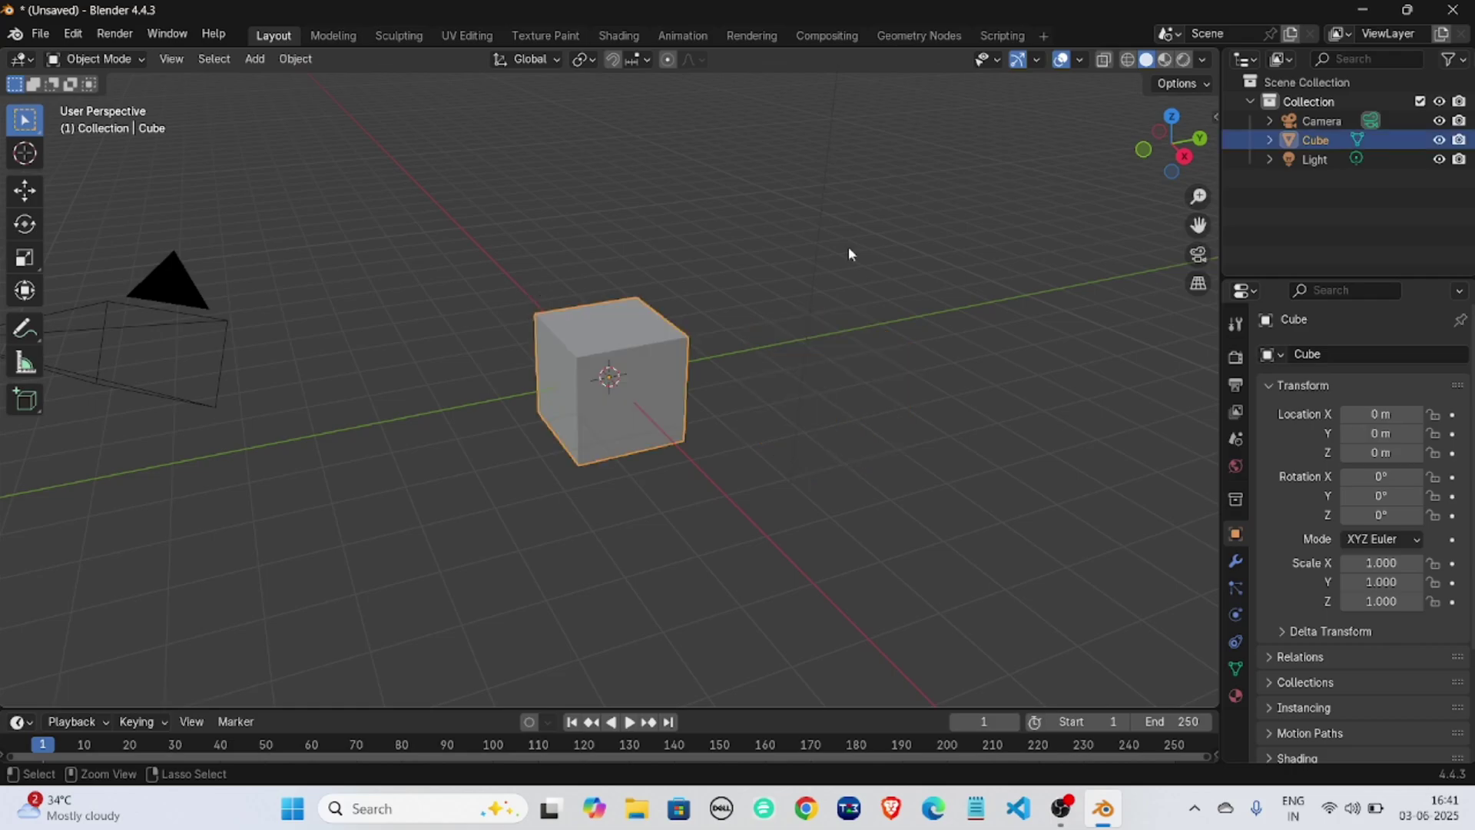
Enable the Screencast Keys overlay from the viewport sidebar and hide the sidebar again.
click(1218, 120)
click(1212, 257)
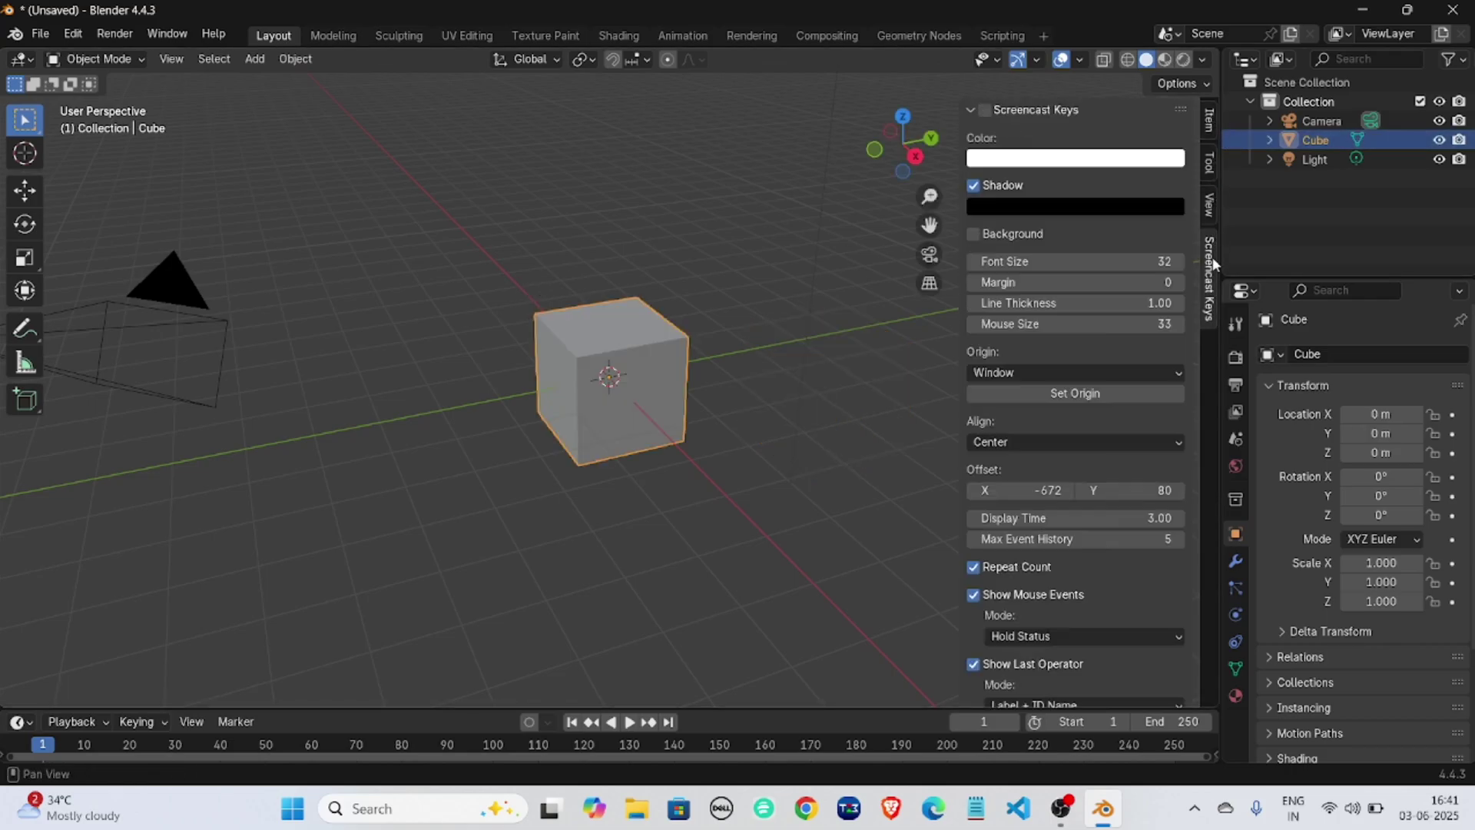
click(984, 111)
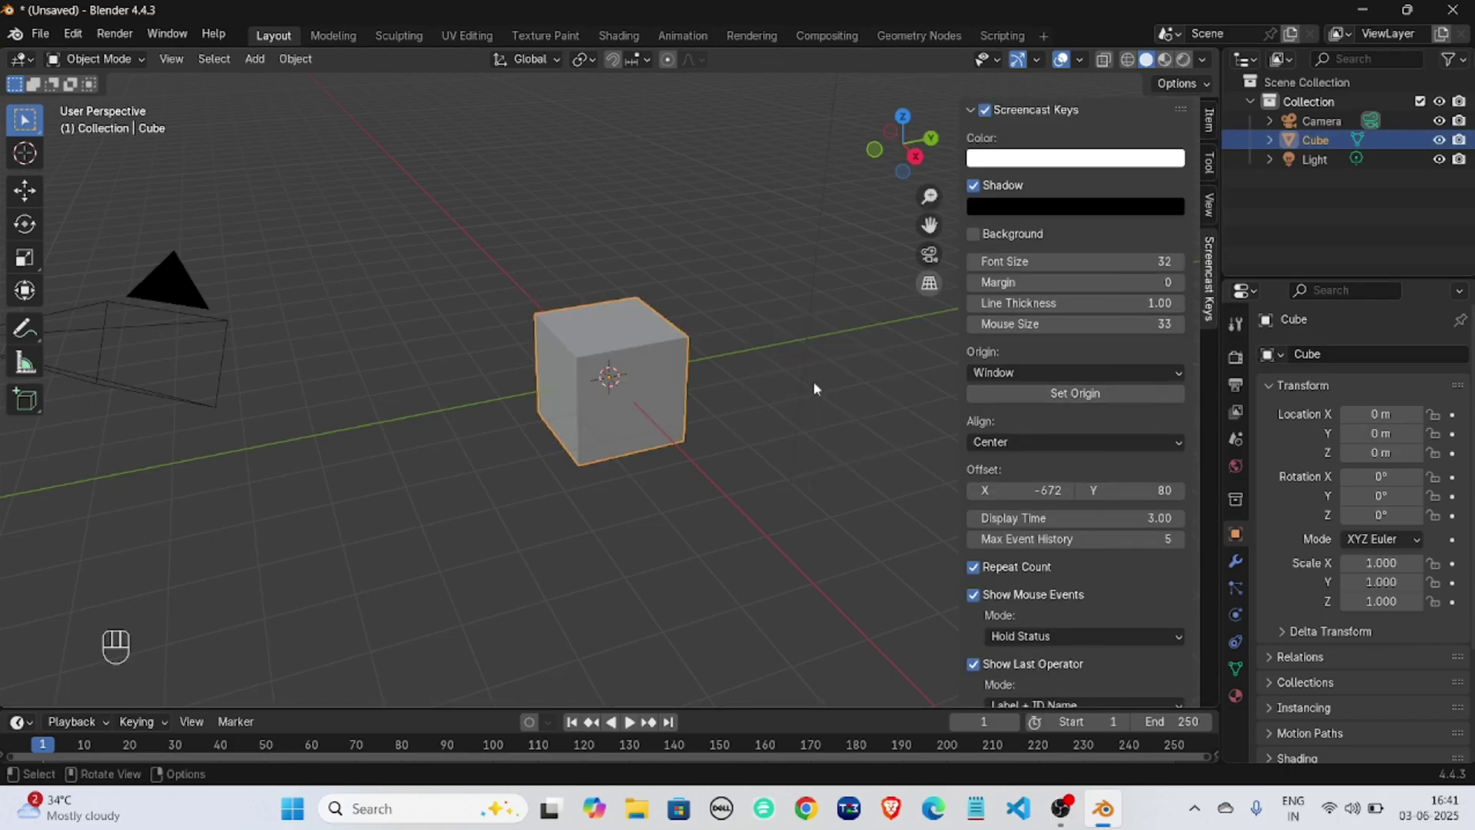
key(n)
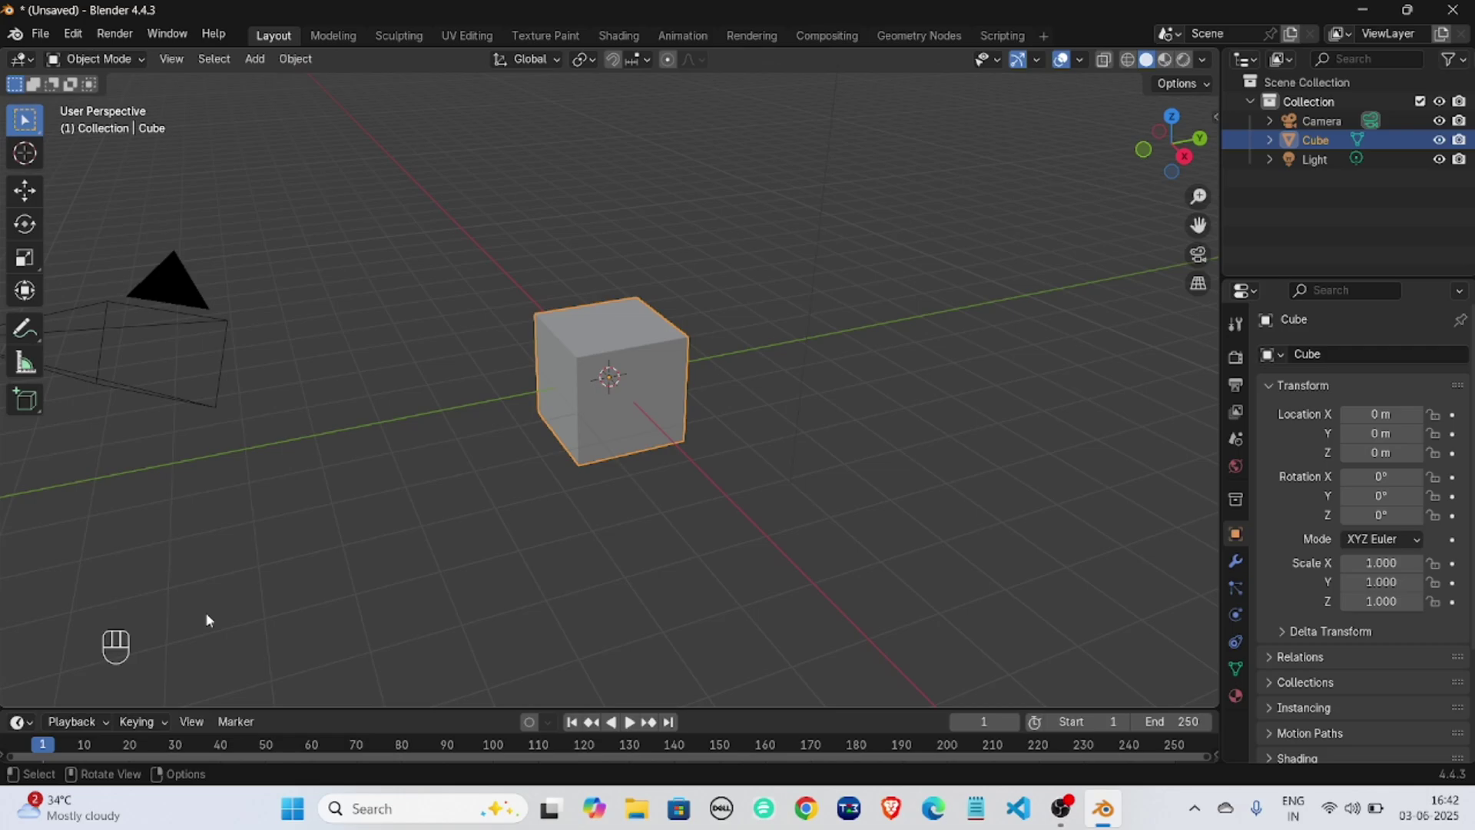
middle_drag(562, 286, 559, 304)
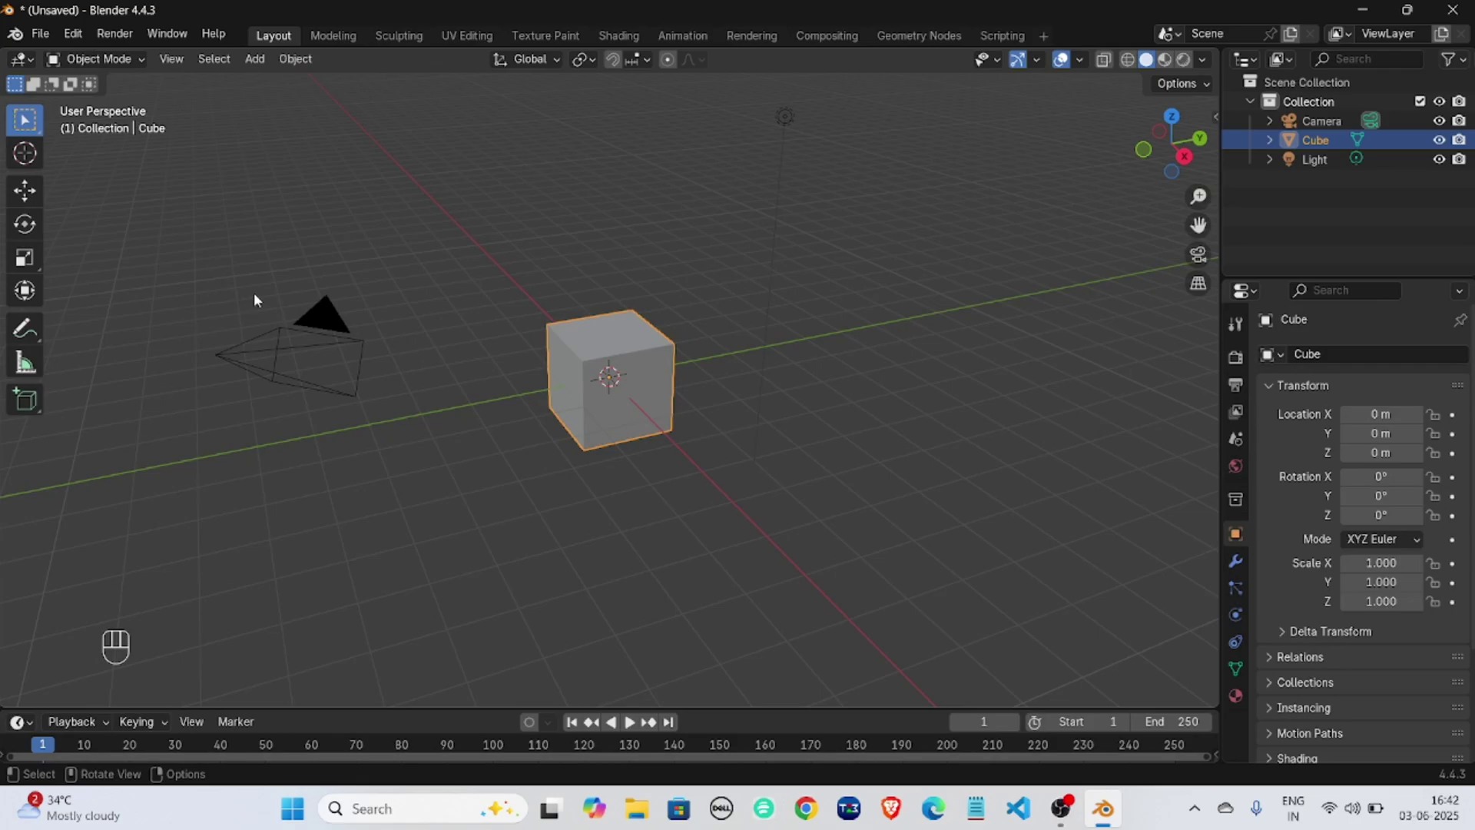
middle_drag(254, 295, 255, 294)
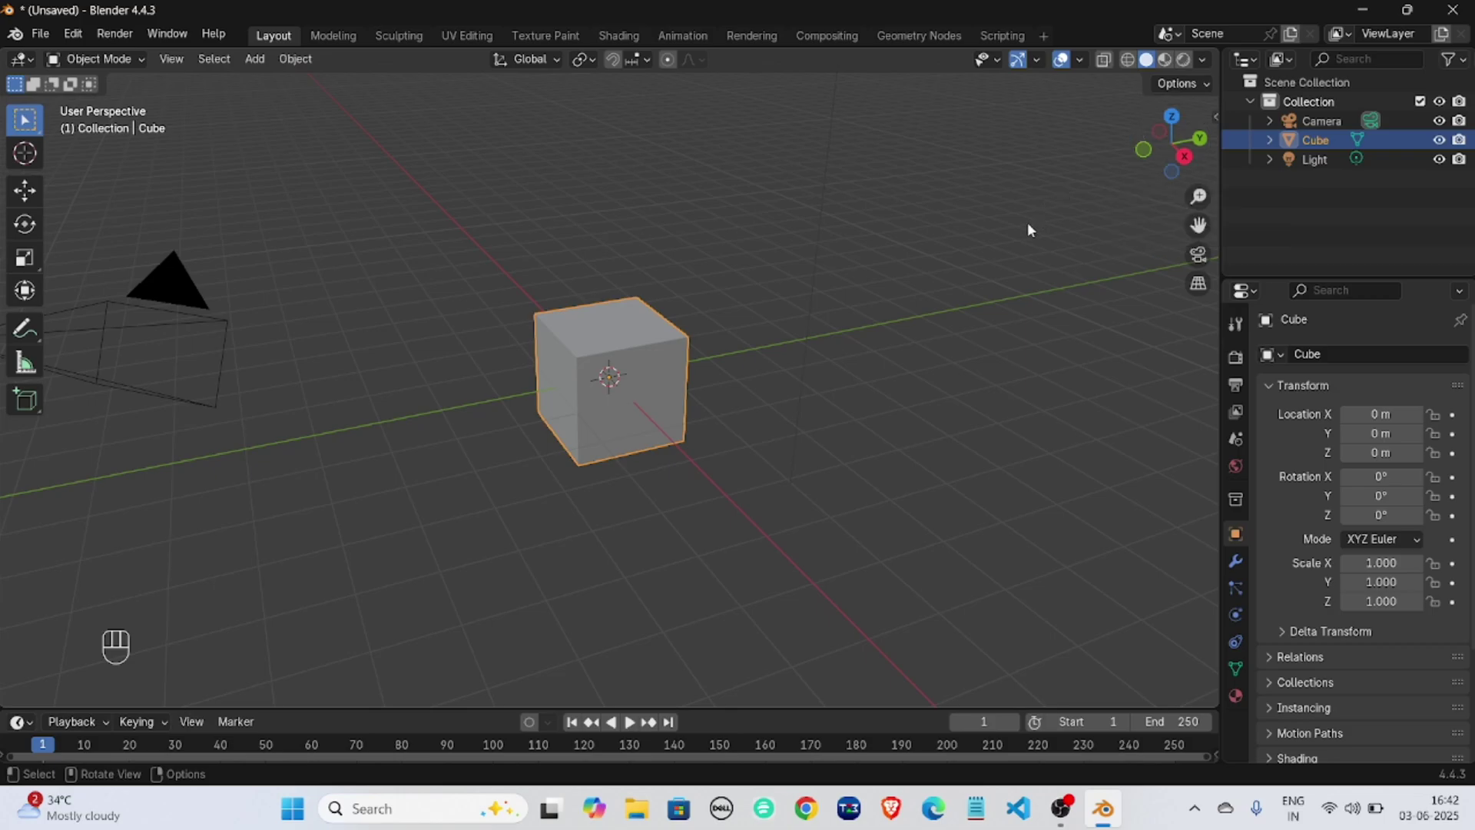
scroll(1029, 229, down, 2)
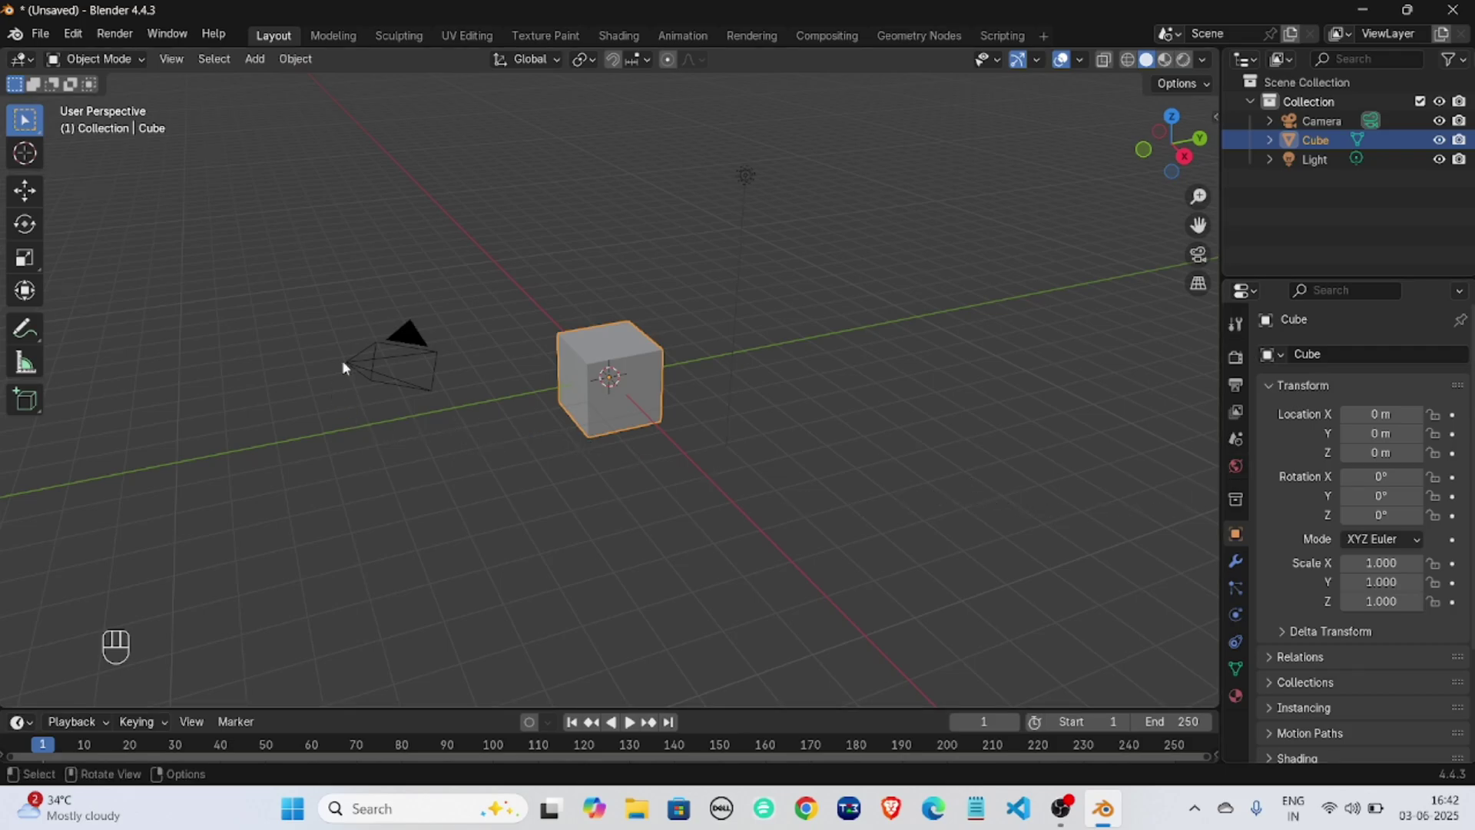
scroll(342, 361, up, 2)
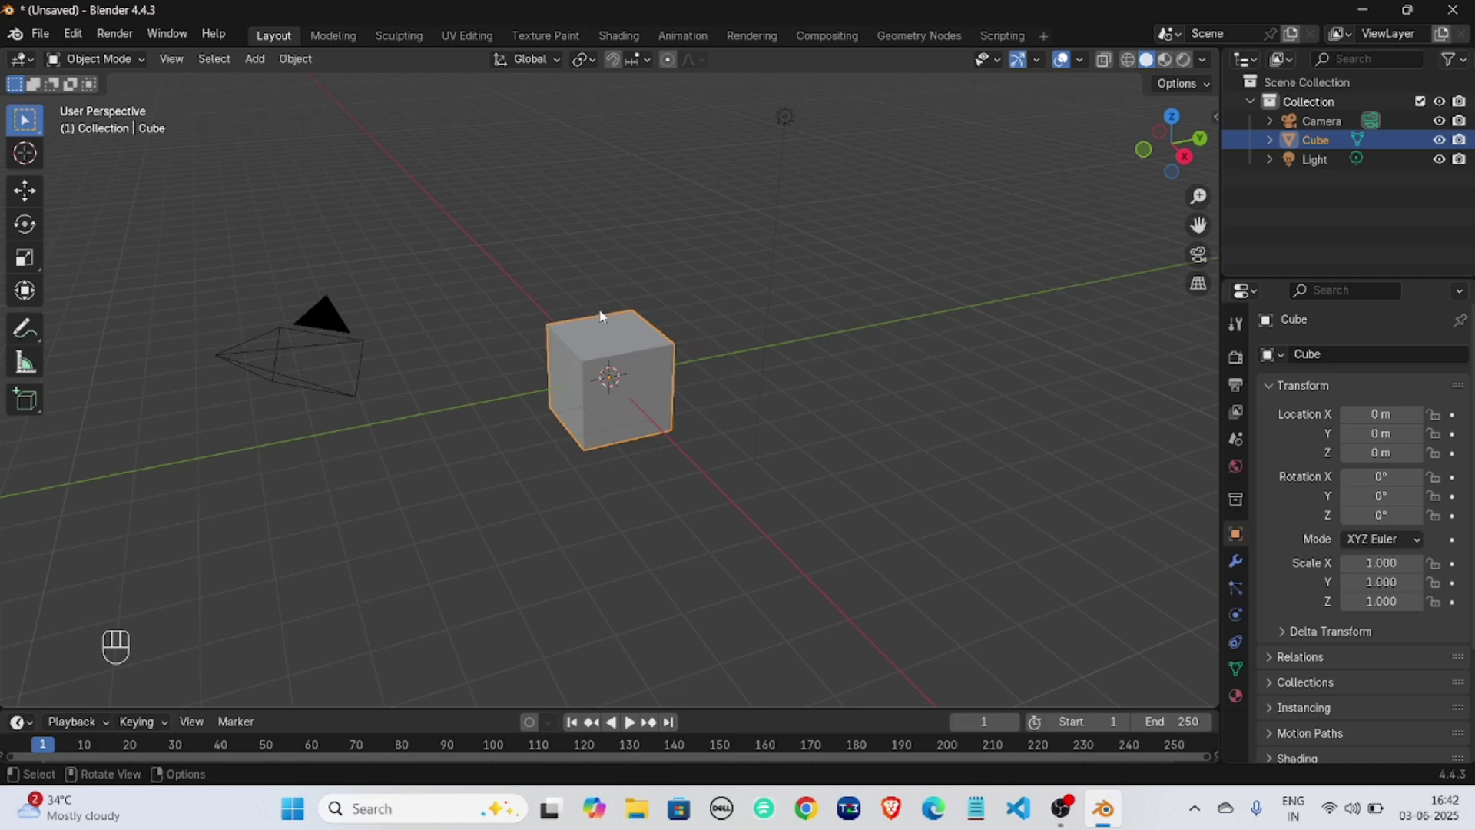
scroll(421, 279, down, 2)
Box-select the camera, cube and light together, and clear the selection.
drag(301, 251, 900, 439)
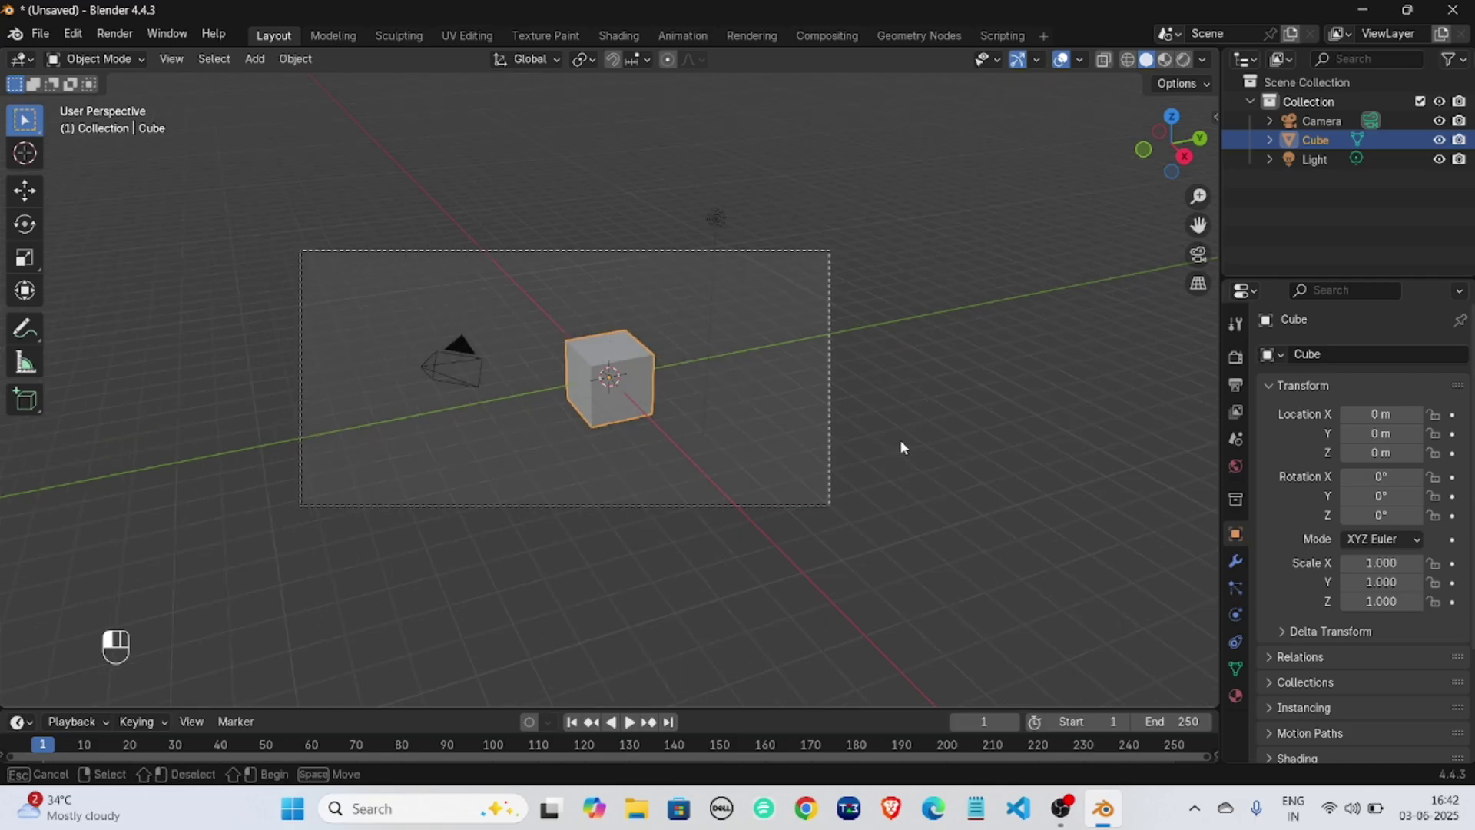
middle_drag(887, 402, 877, 381)
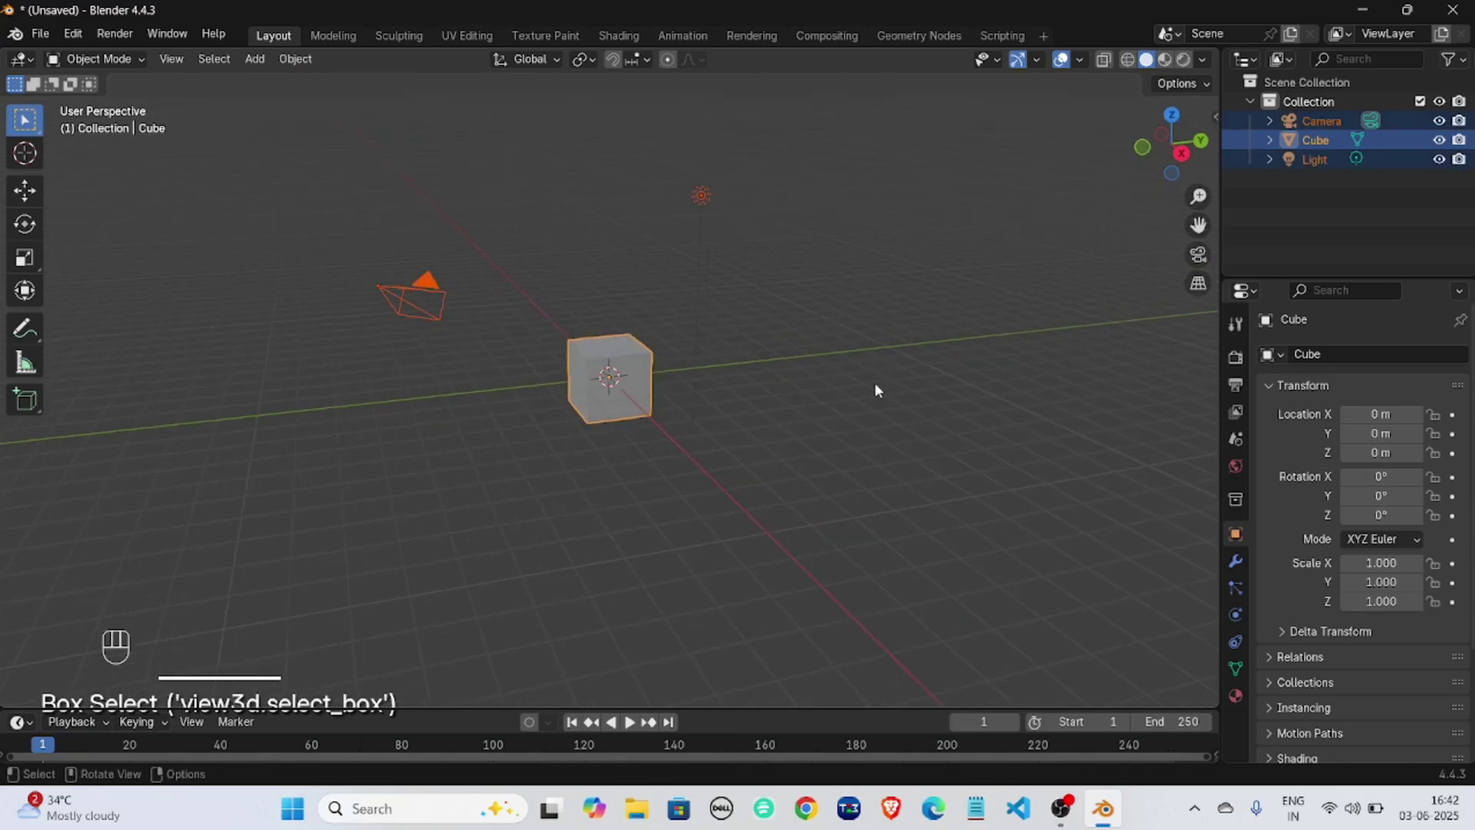
scroll(828, 373, up, 2)
click(909, 356)
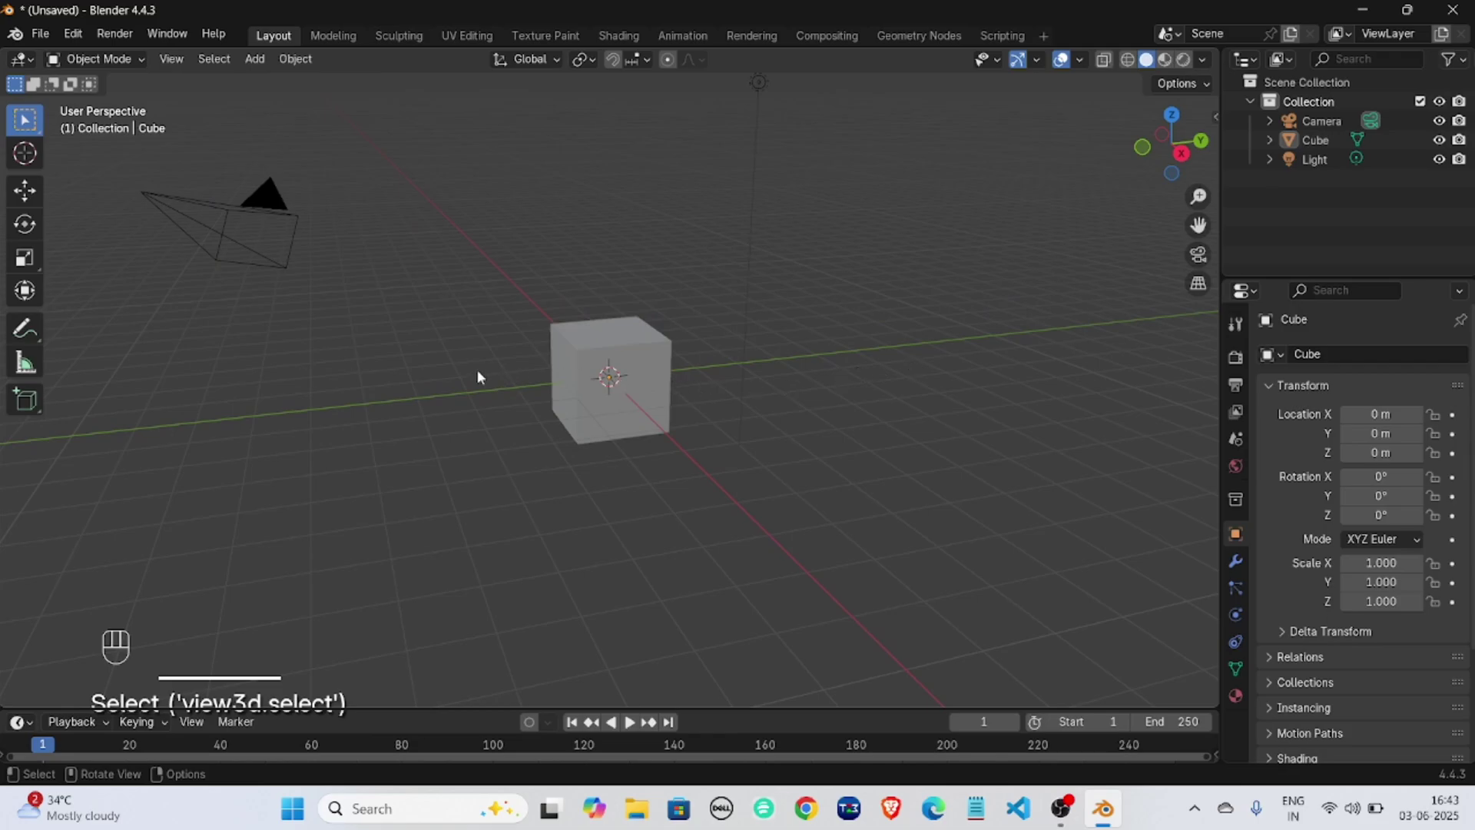
Select only the cube, first directly and again with a box selection around it.
scroll(463, 357, up, 3)
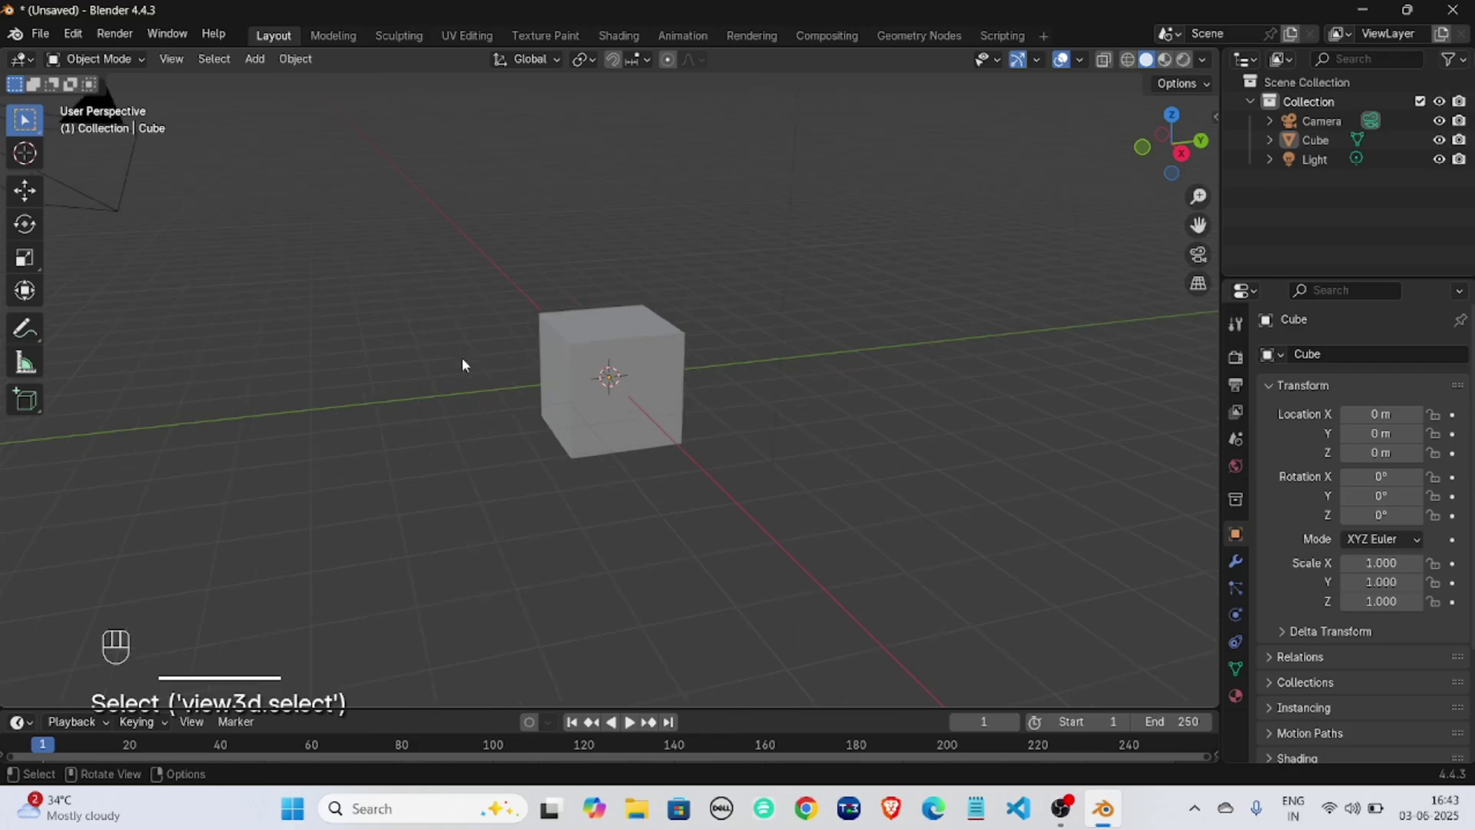
click(583, 345)
middle_drag(699, 290, 680, 293)
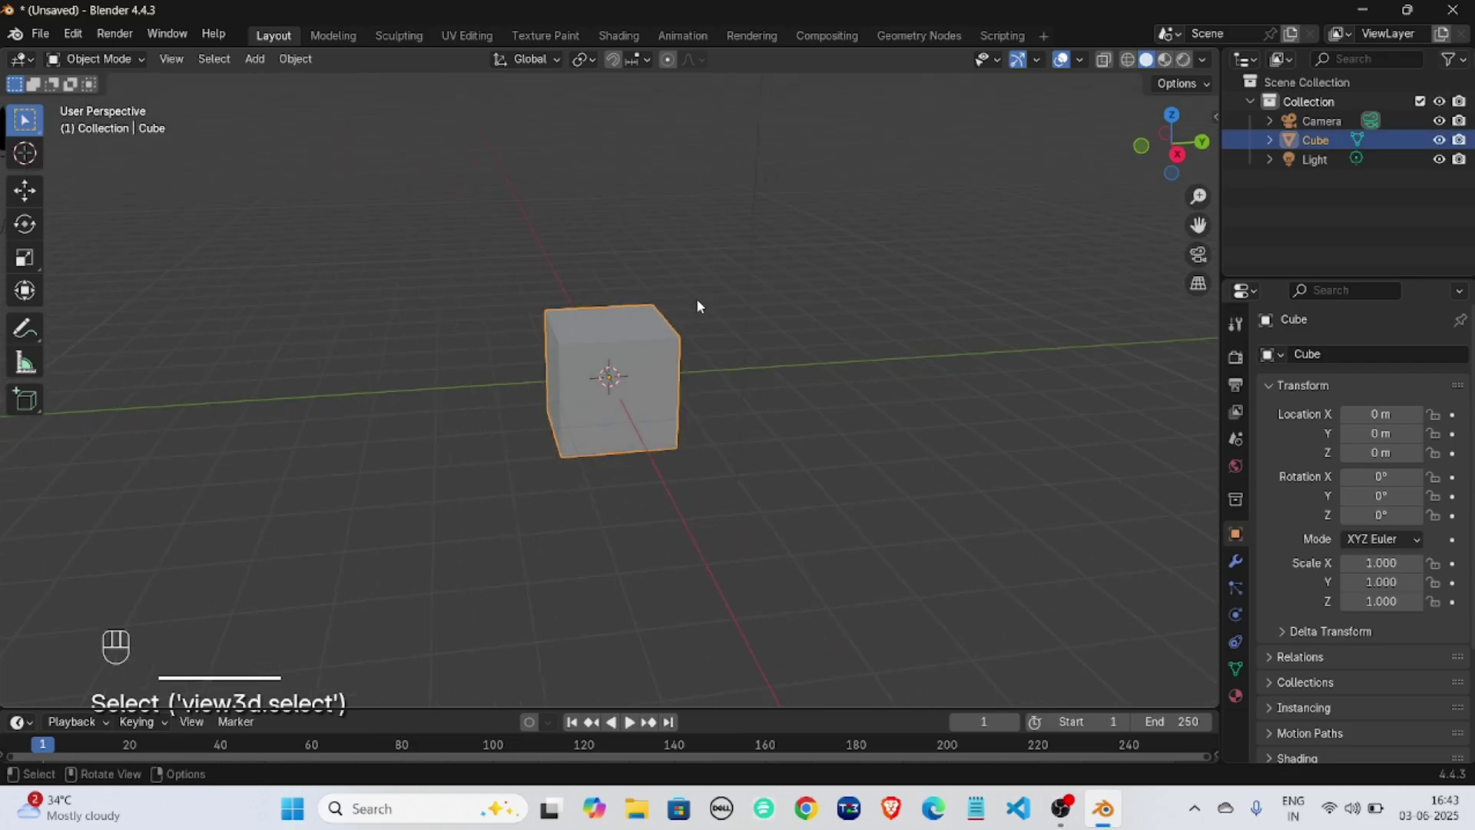
scroll(697, 306, up, 2)
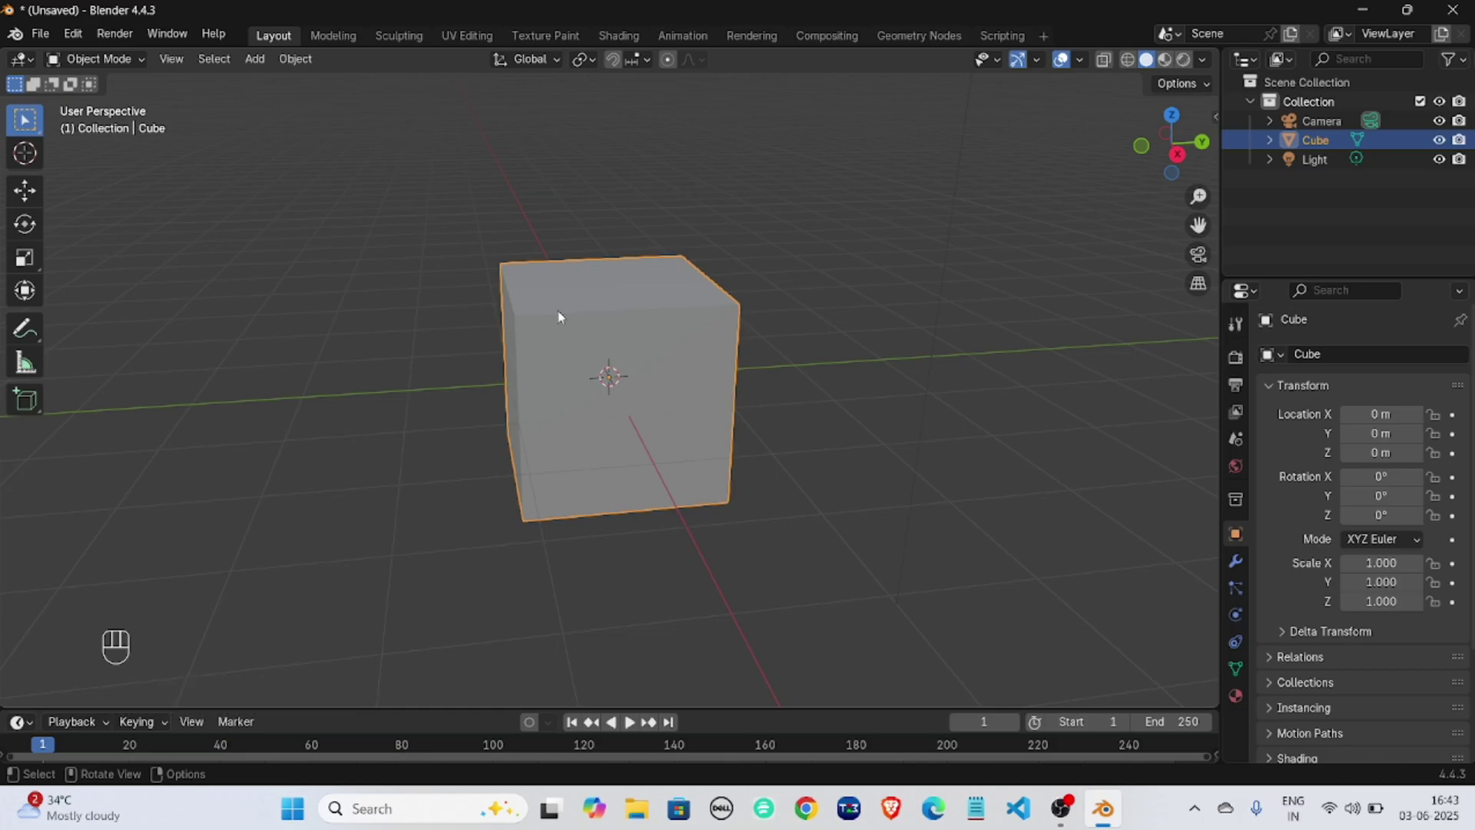
scroll(493, 345, up, 1)
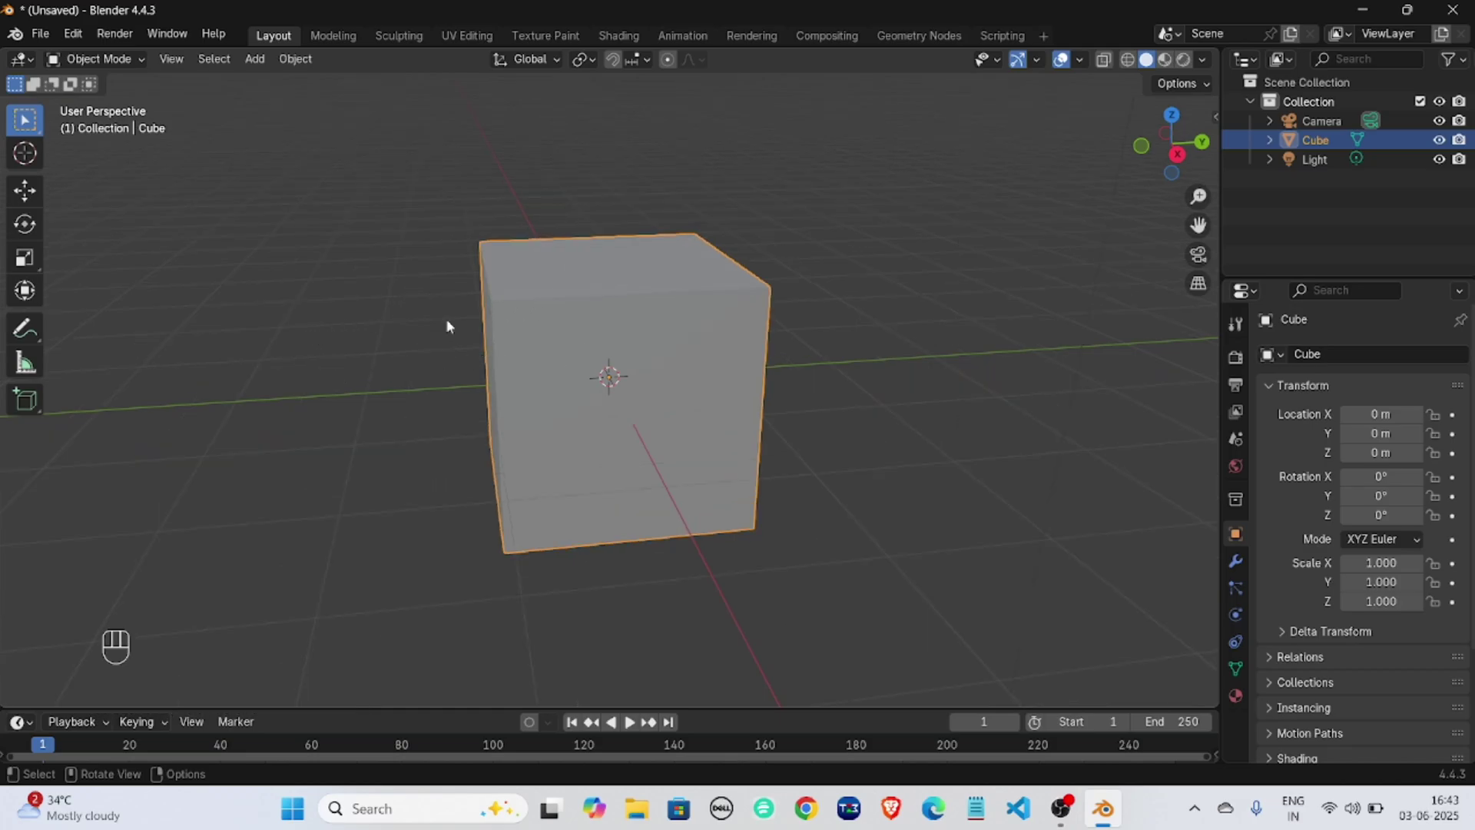
drag(361, 202, 709, 452)
scroll(814, 417, down, 5)
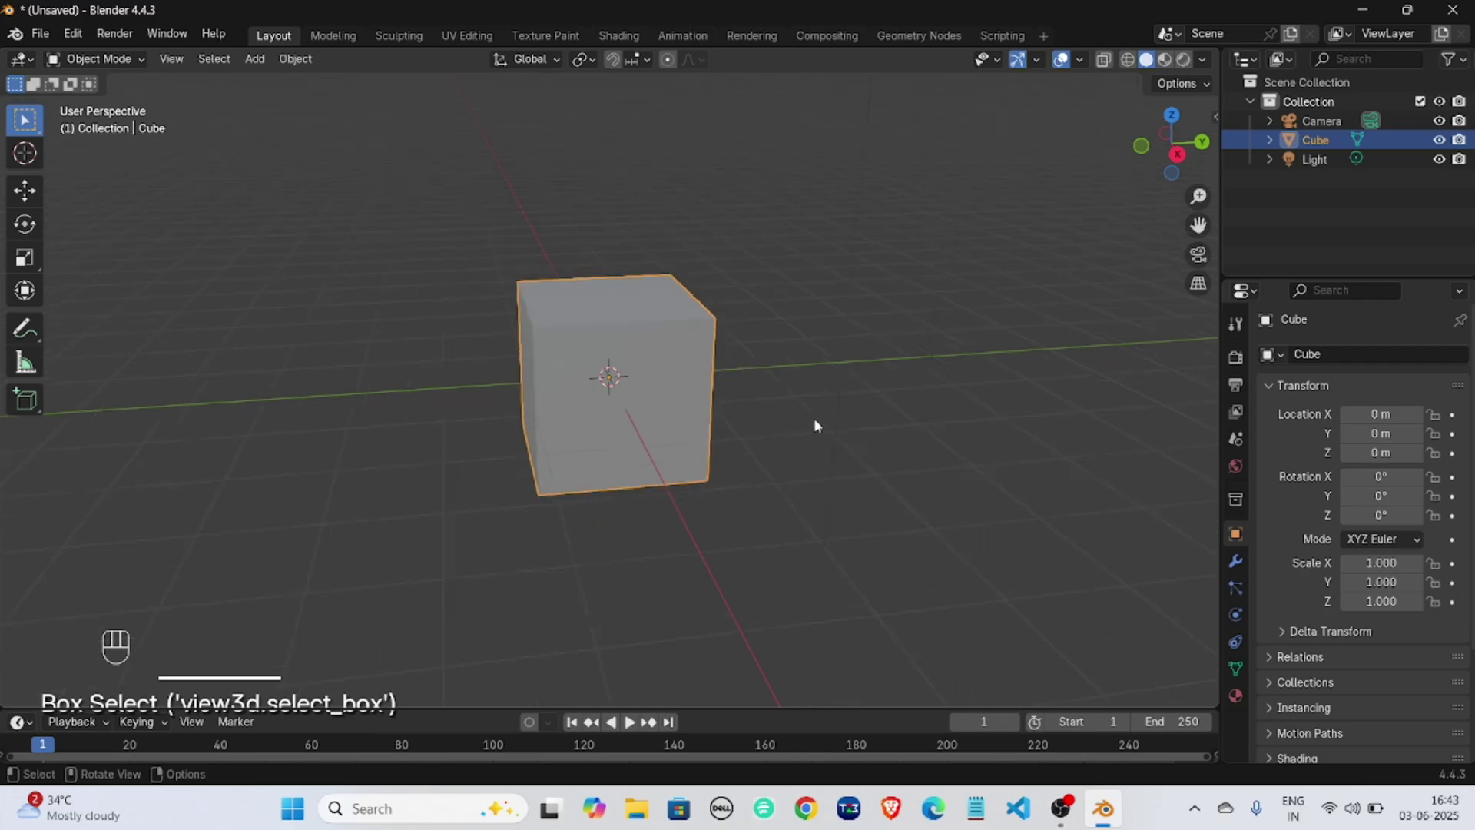
Select the camera and clear the selection, and box-select the cube, the light and the camera one at a time.
scroll(269, 247, down, 1)
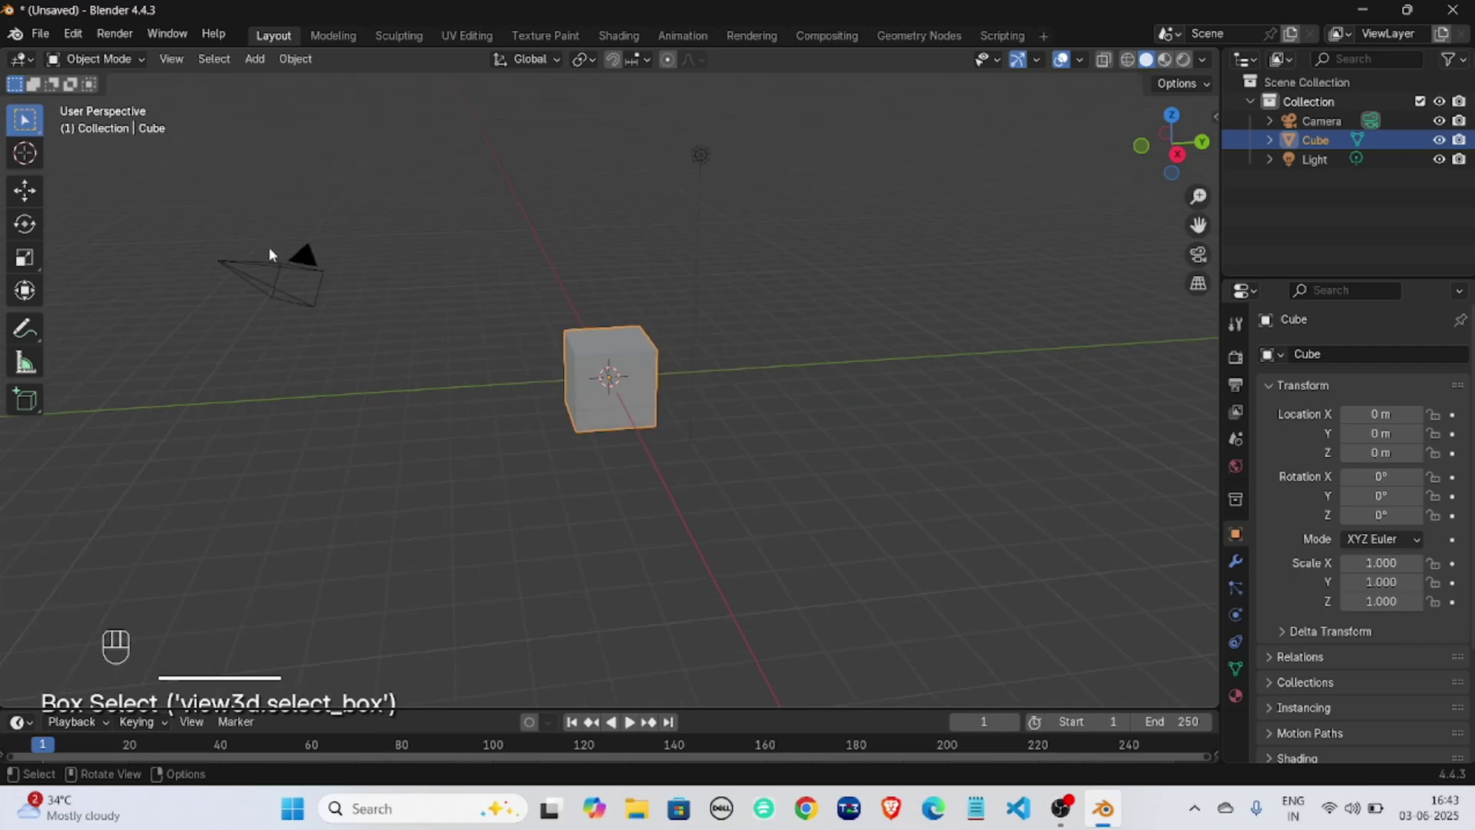
click(298, 274)
drag(285, 196, 191, 393)
click(466, 315)
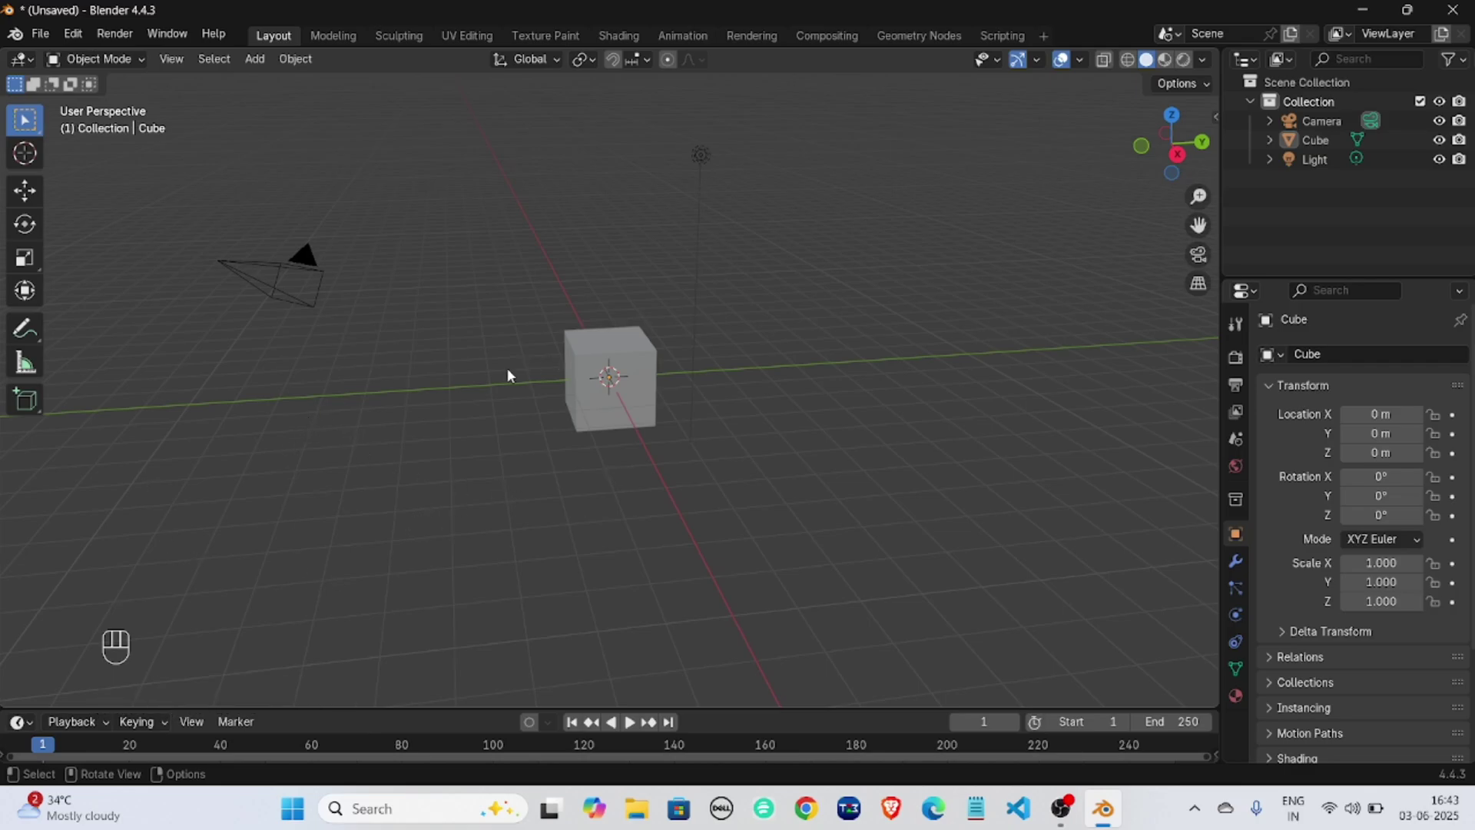
drag(559, 321, 664, 396)
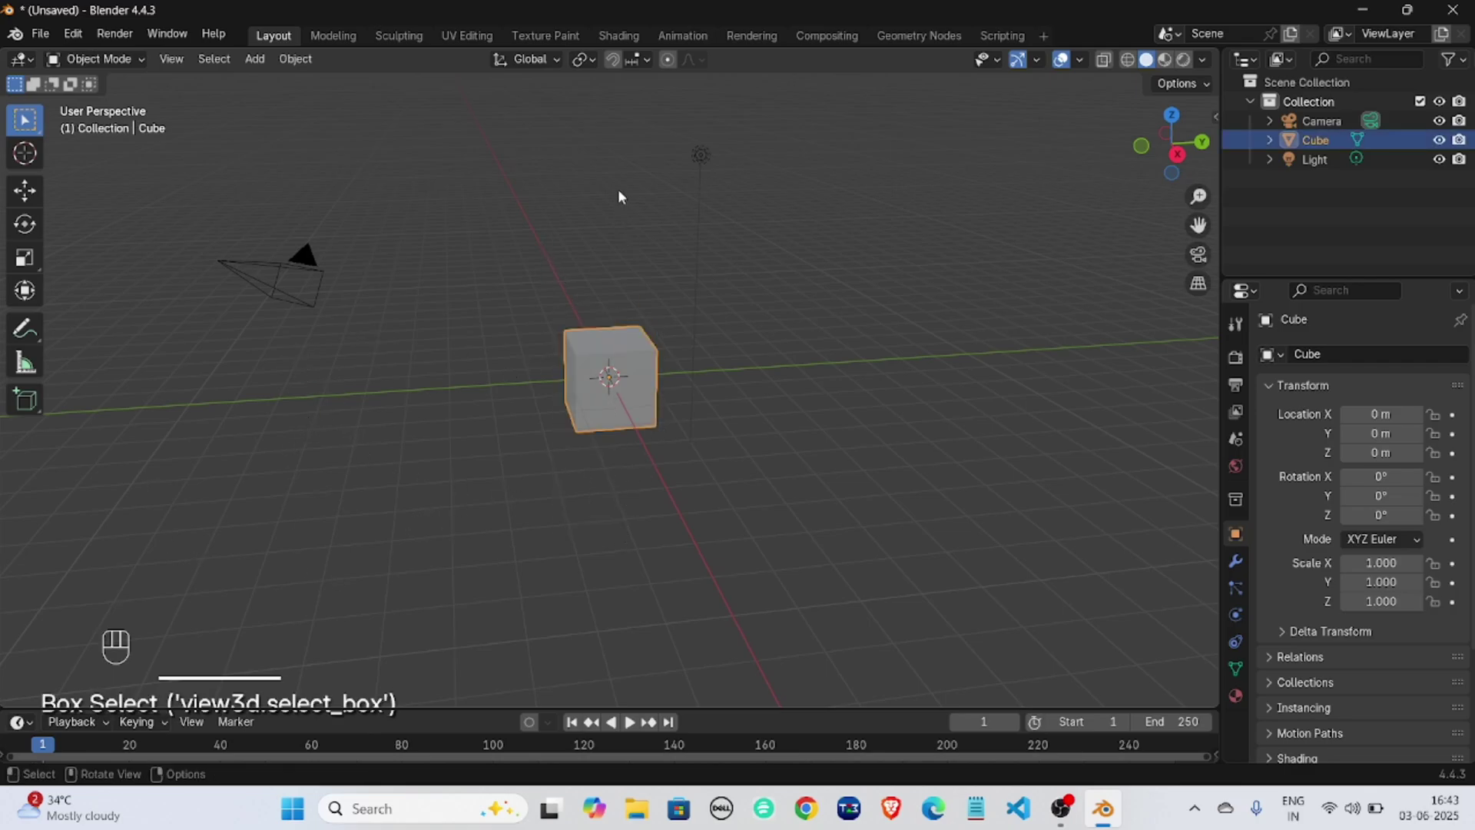
drag(627, 185, 801, 261)
drag(436, 232, 219, 321)
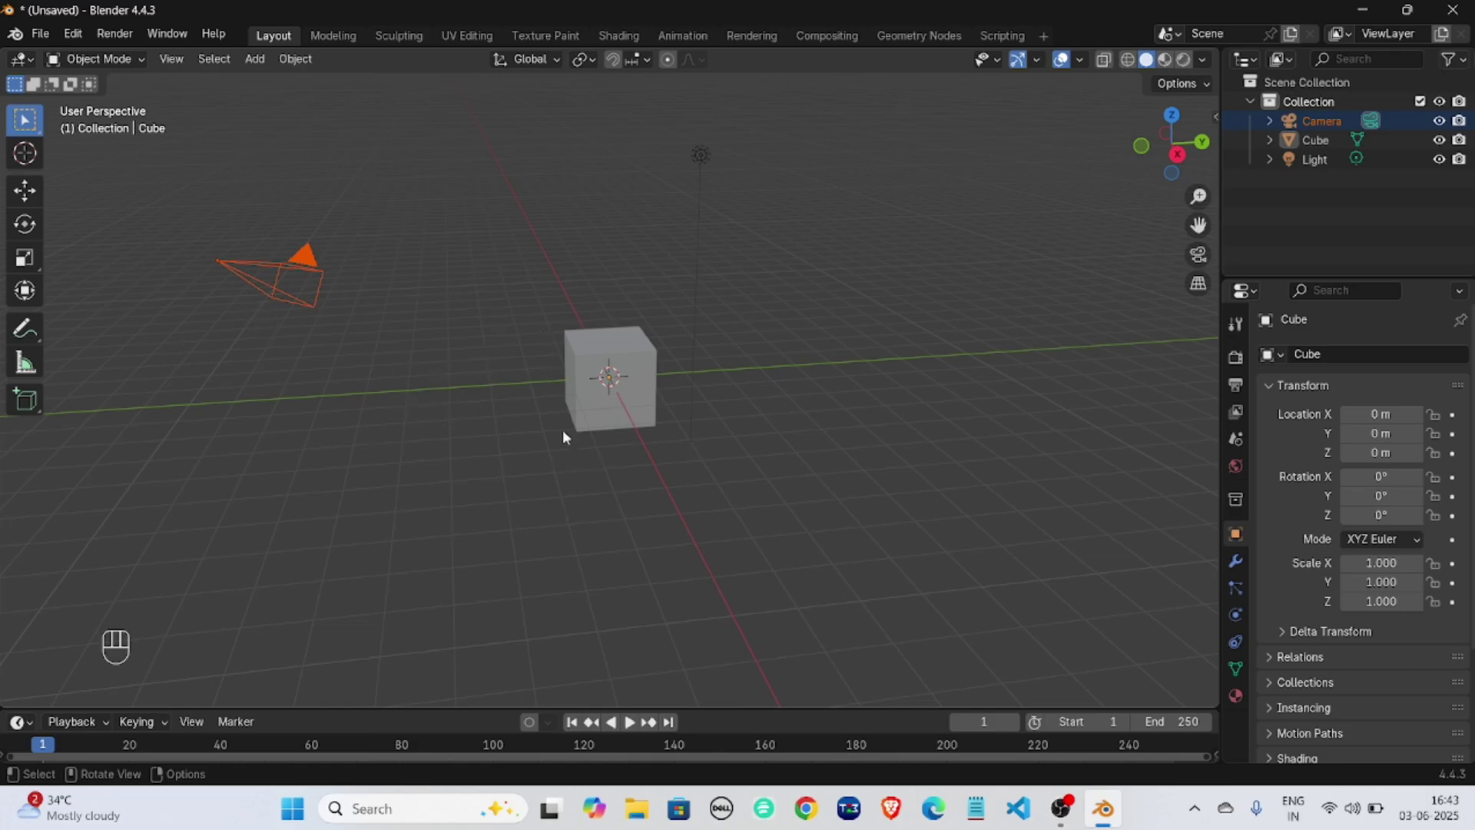
View the cube through the scene camera, return to the user perspective view, and clear the selection.
key(KP_0)
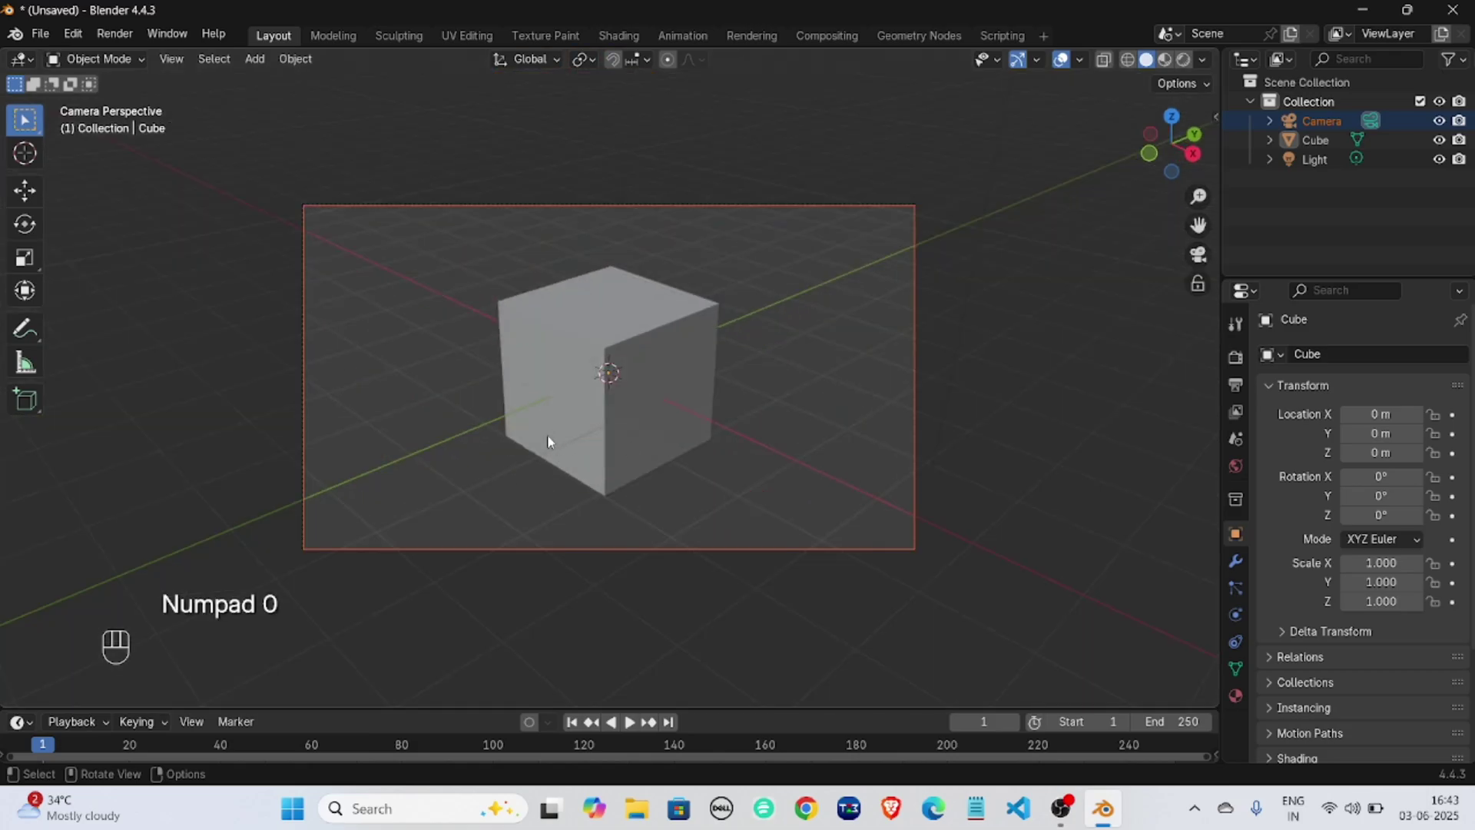
scroll(549, 422, up, 1)
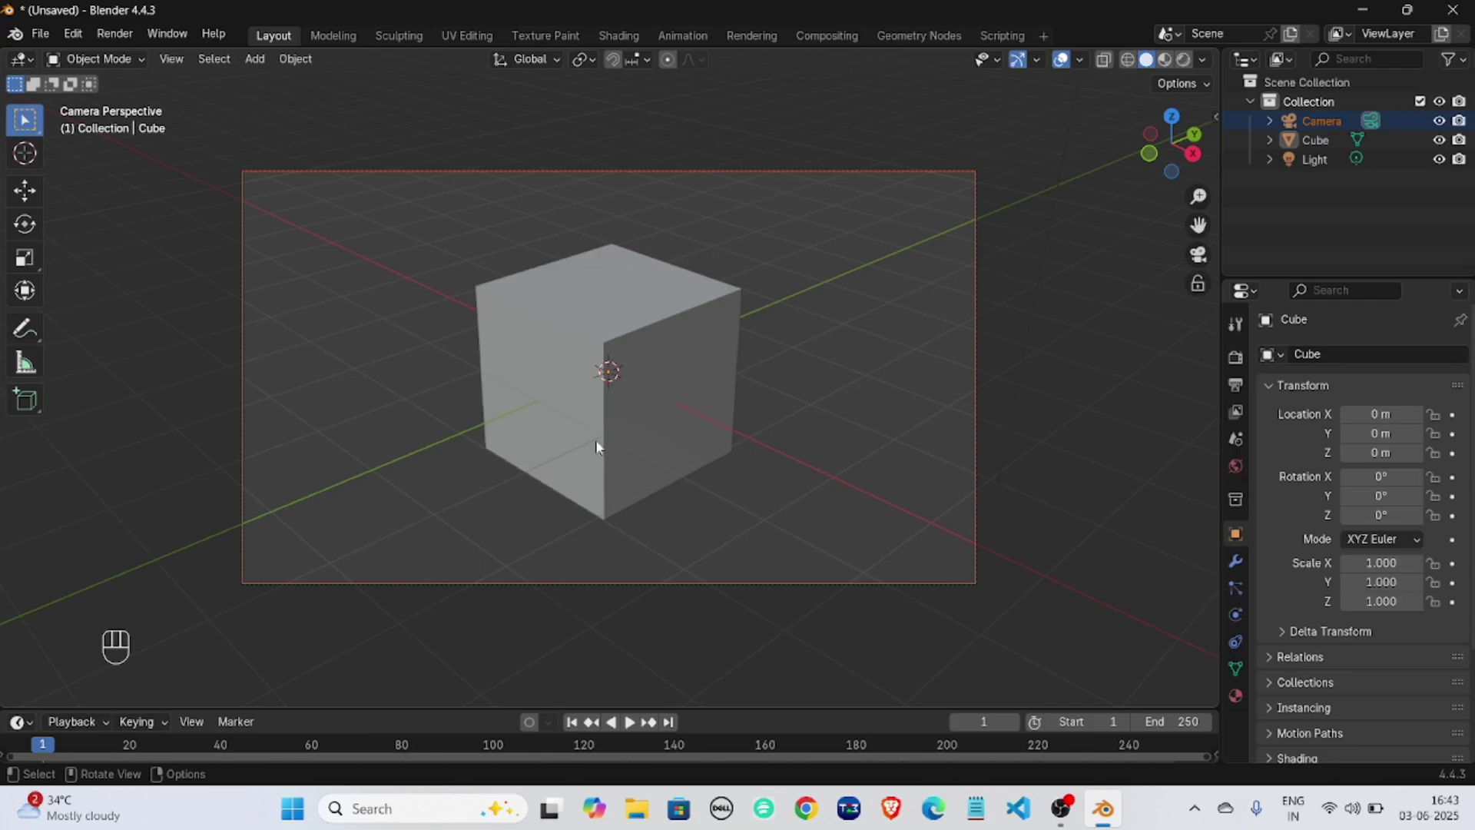
key(KP_0)
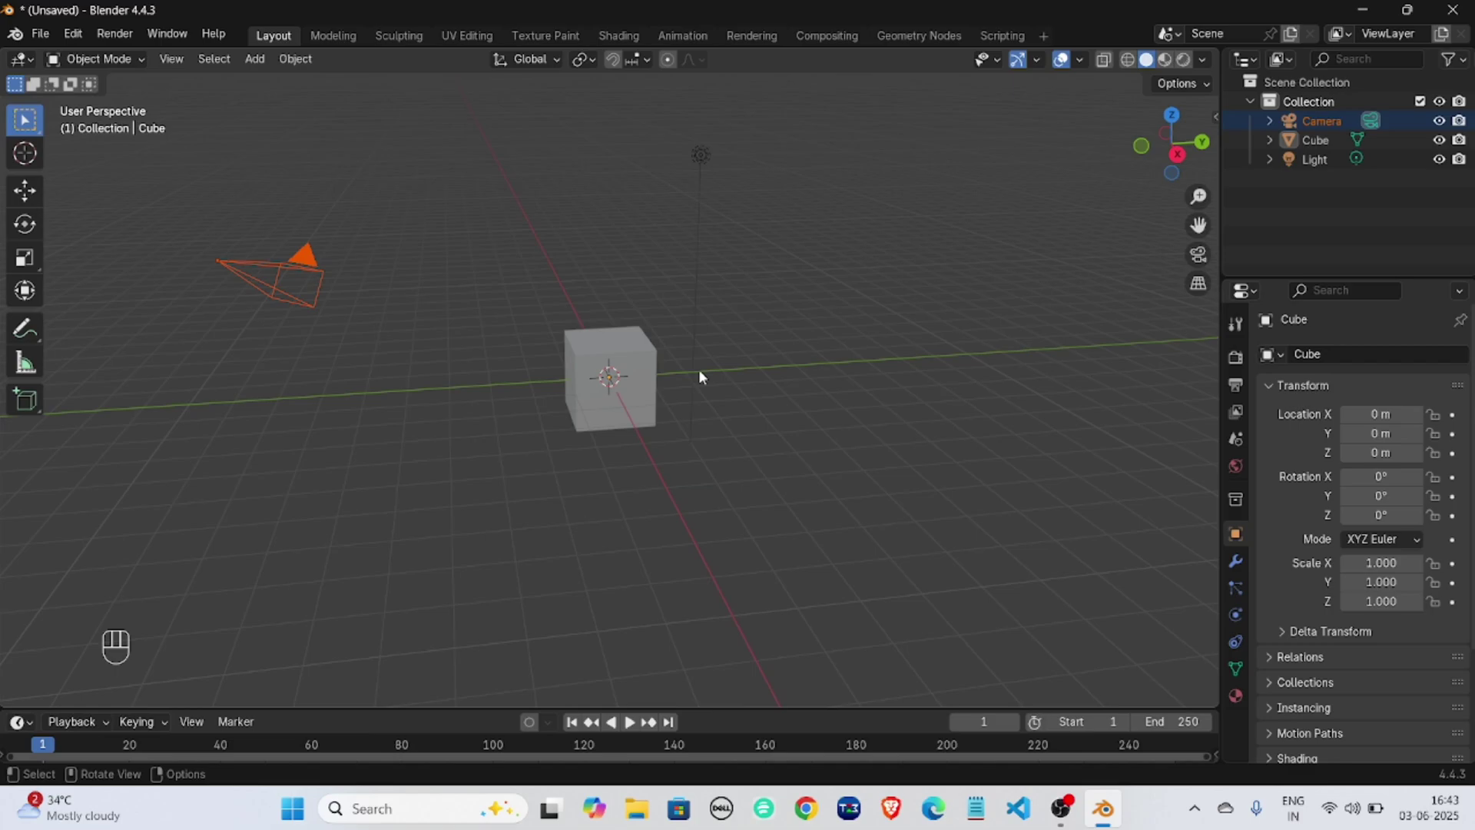
click(468, 280)
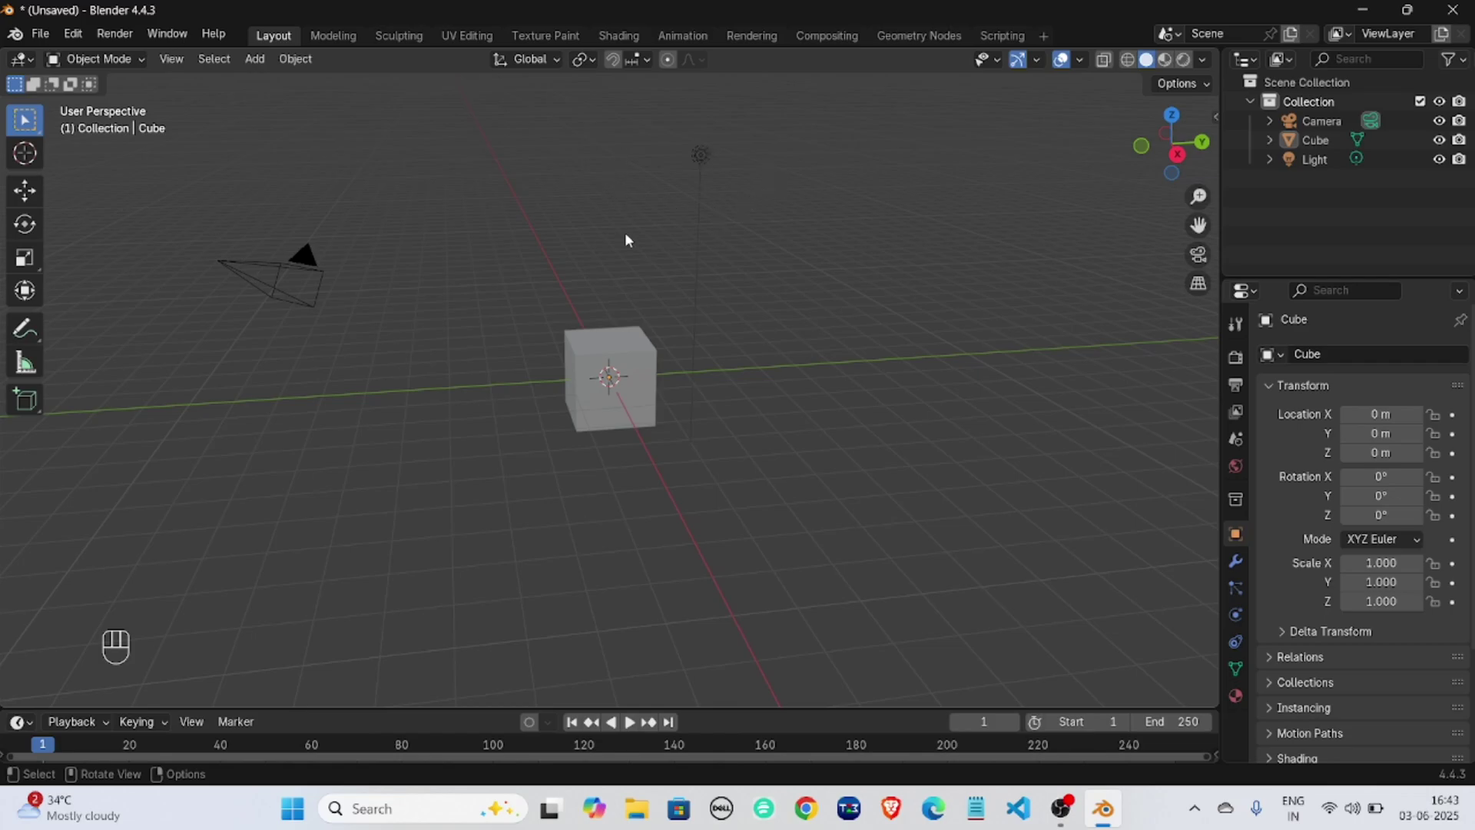
Select the cube and use the Move tool to shift it about 0.70 m along Y and 2.11 m up along Z.
scroll(569, 396, up, 2)
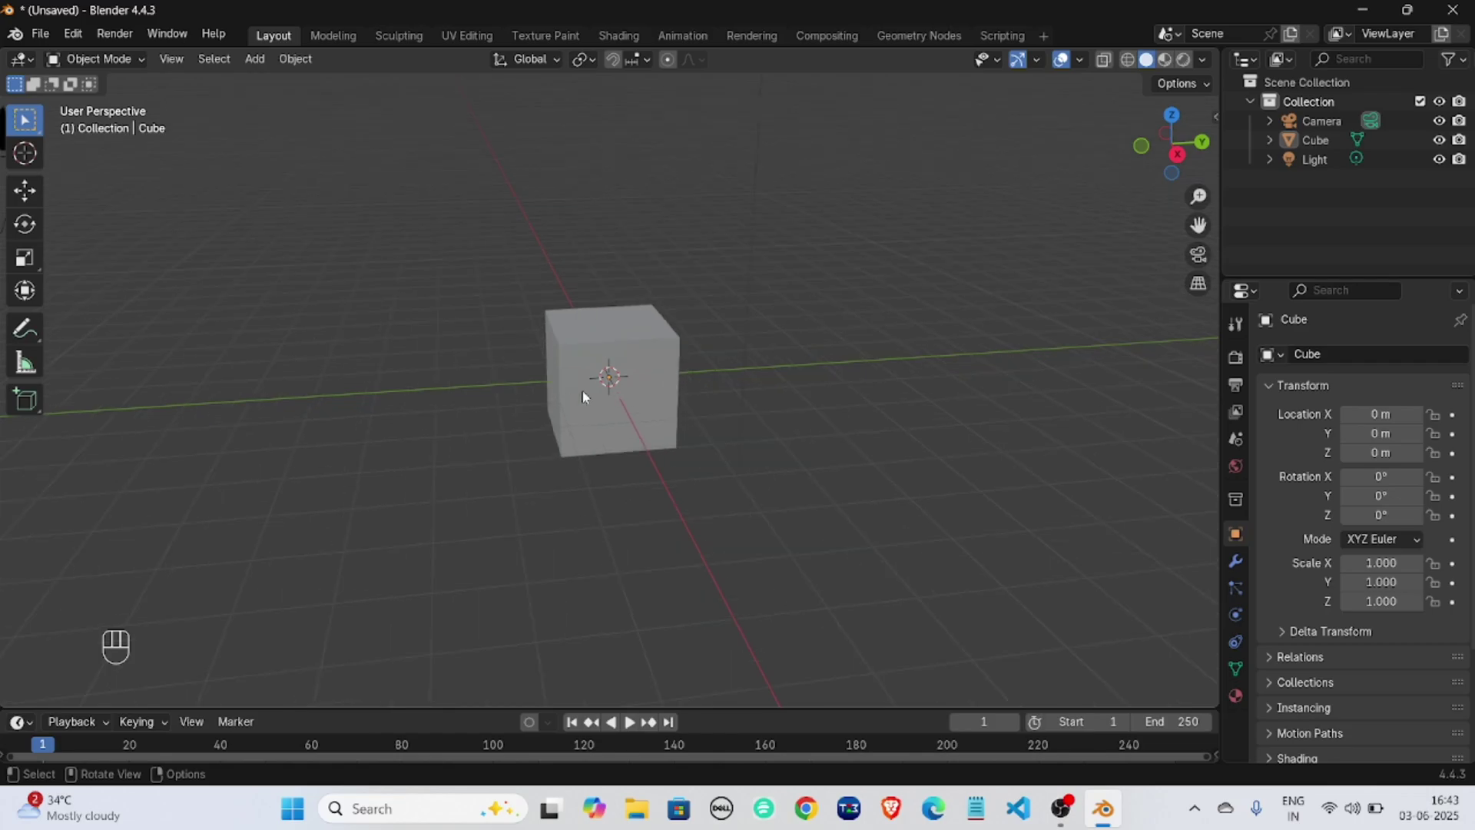
scroll(662, 392, up, 2)
click(670, 400)
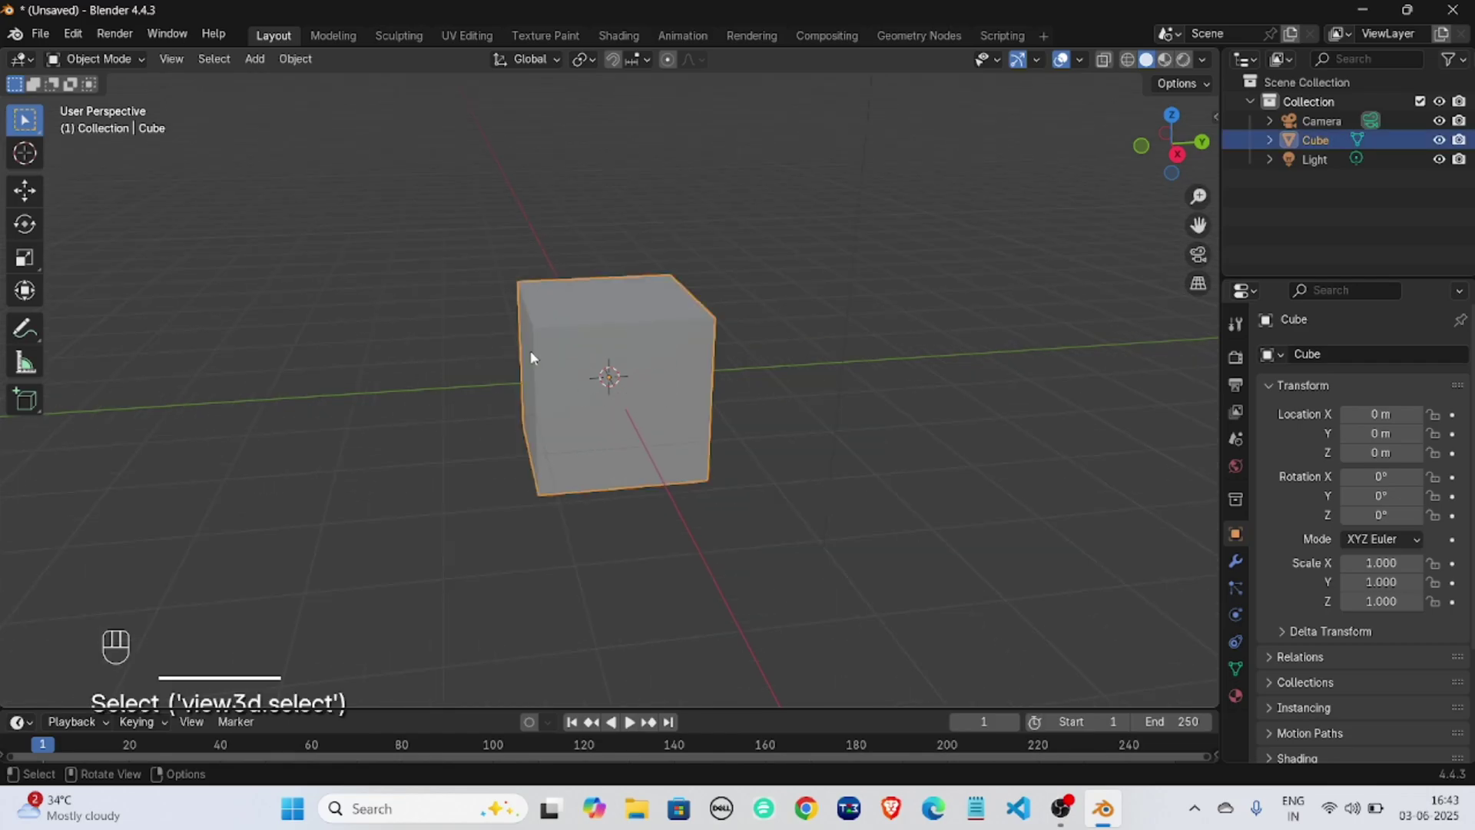
middle_drag(531, 353, 511, 361)
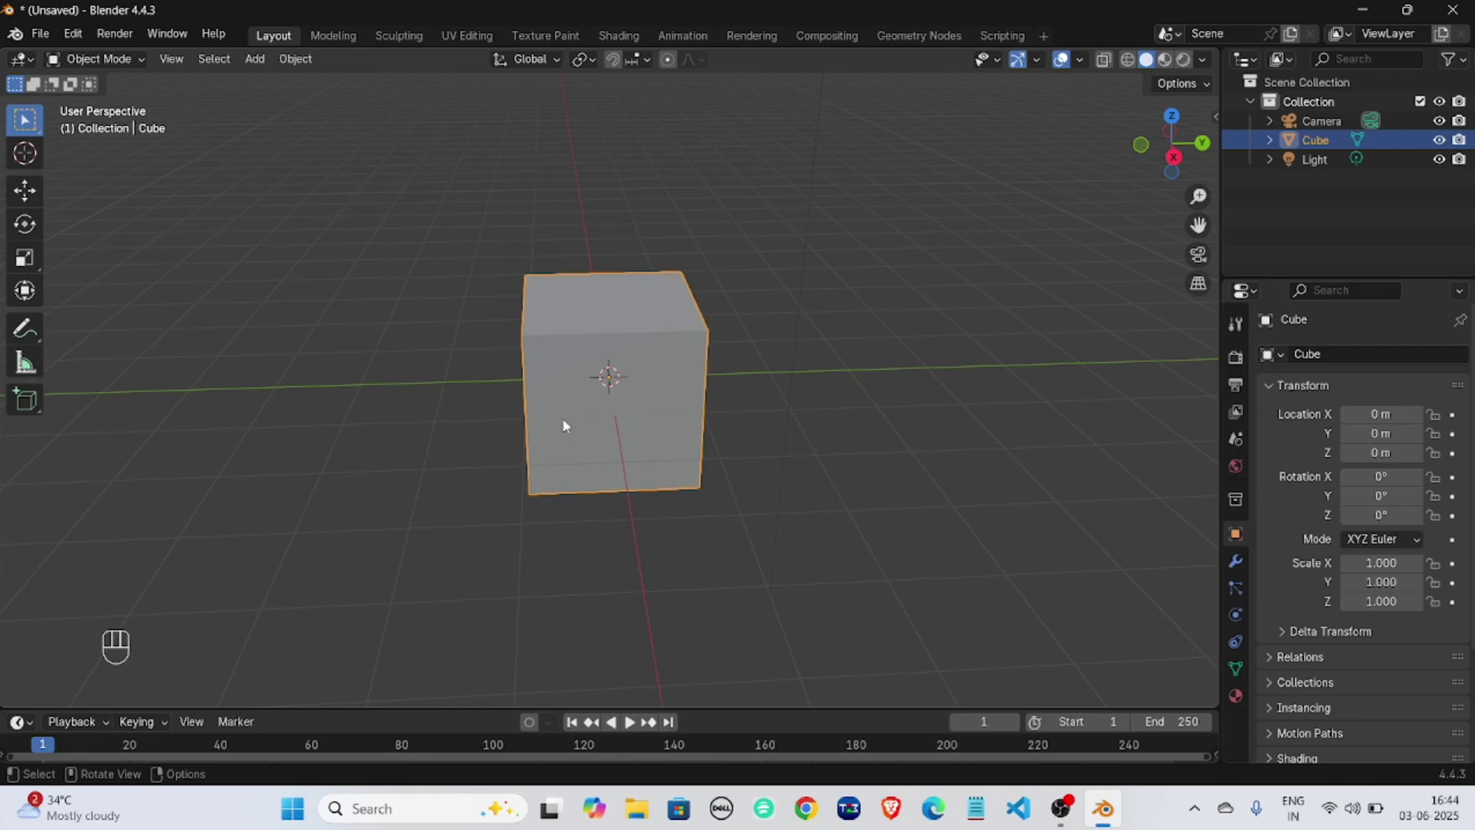
click(29, 128)
click(24, 196)
scroll(794, 276, up, 1)
middle_drag(795, 269, 753, 270)
scroll(754, 270, down, 2)
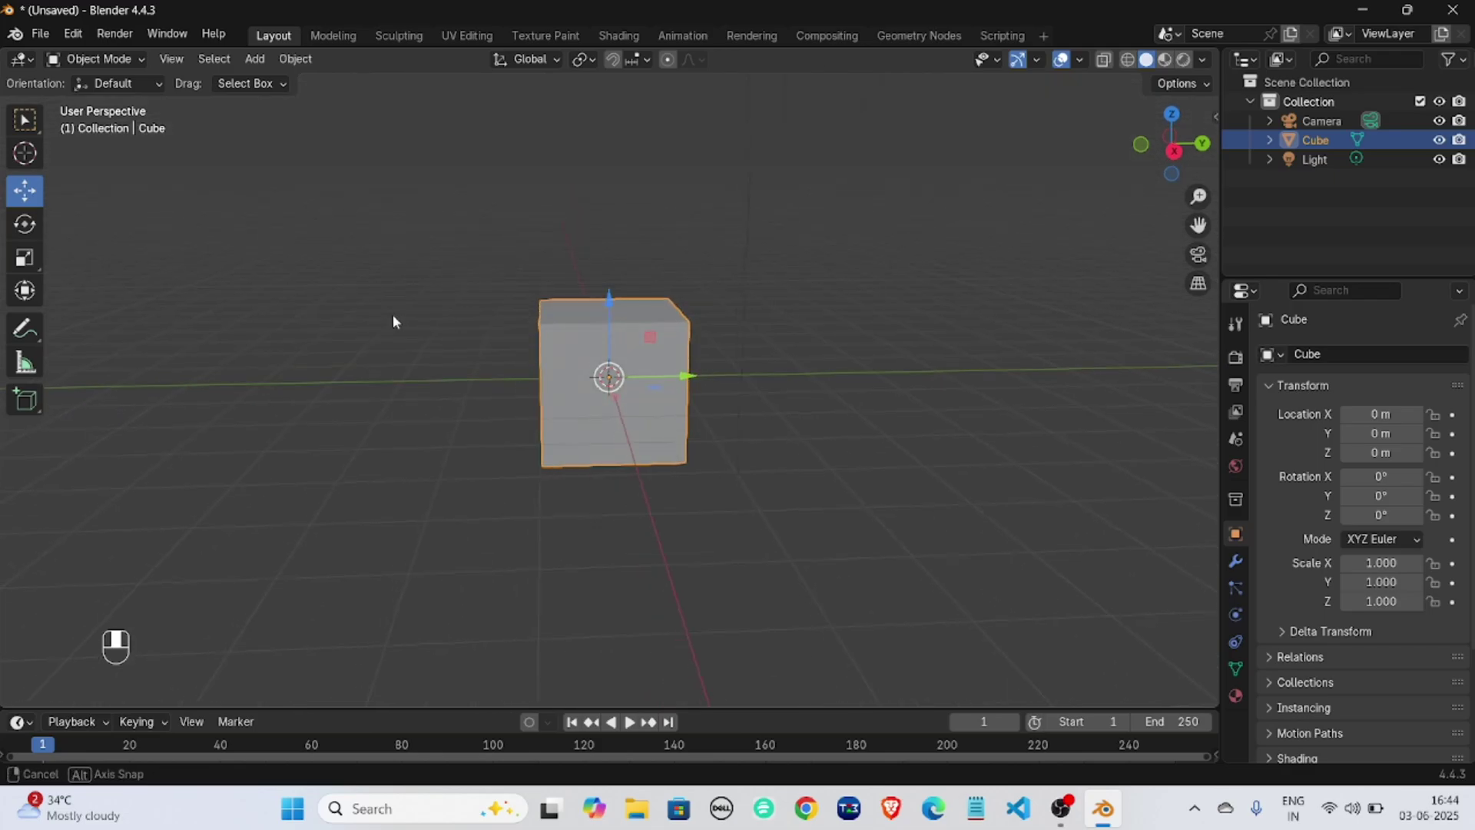
scroll(395, 311, down, 2)
drag(610, 317, 721, 321)
middle_drag(737, 293, 565, 310)
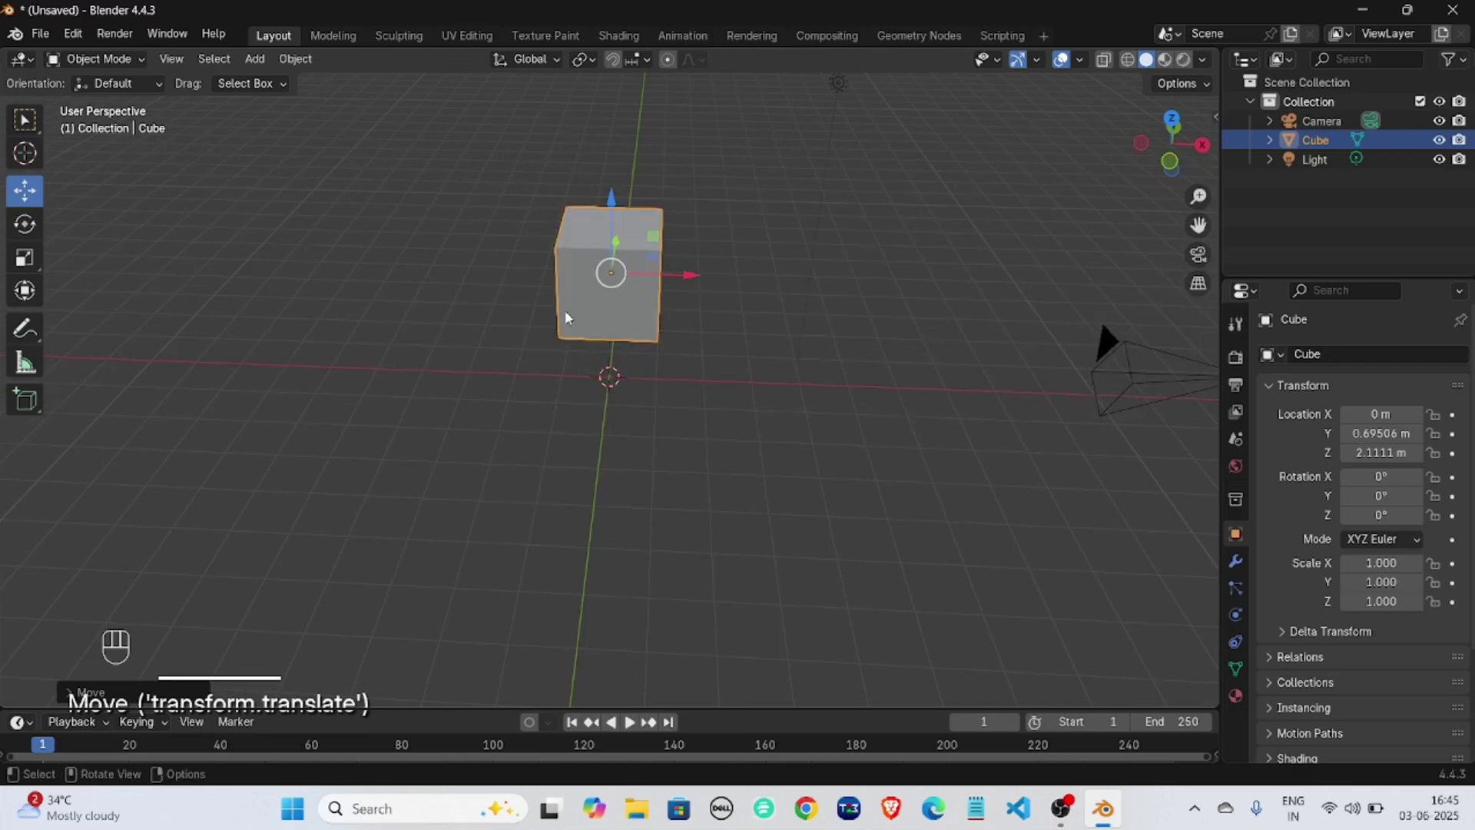
Move the cube about 1.33 m along the positive X axis with the Move tool.
middle_drag(768, 287, 590, 248)
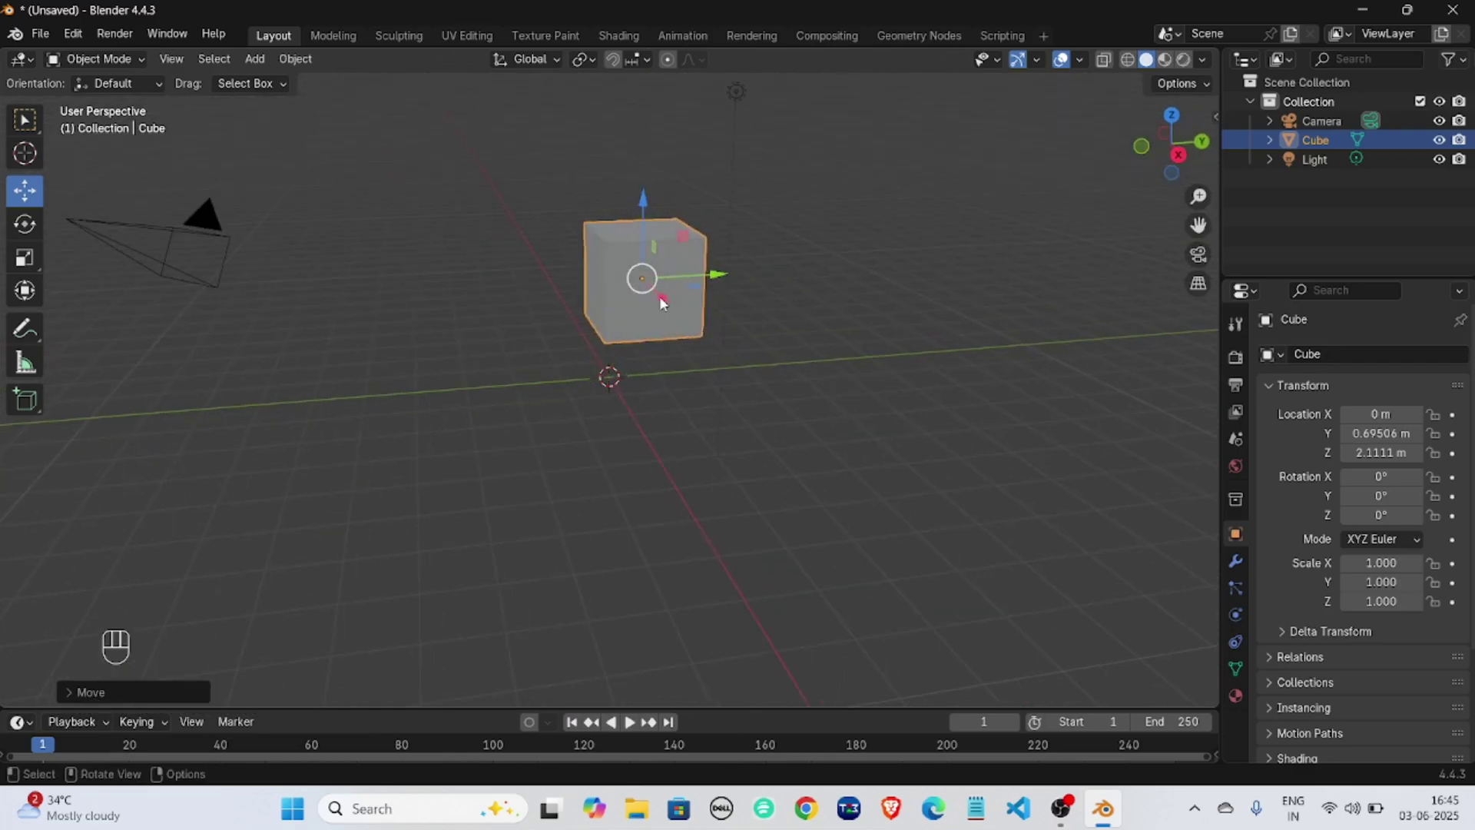
drag(659, 296, 773, 291)
middle_drag(774, 295, 807, 243)
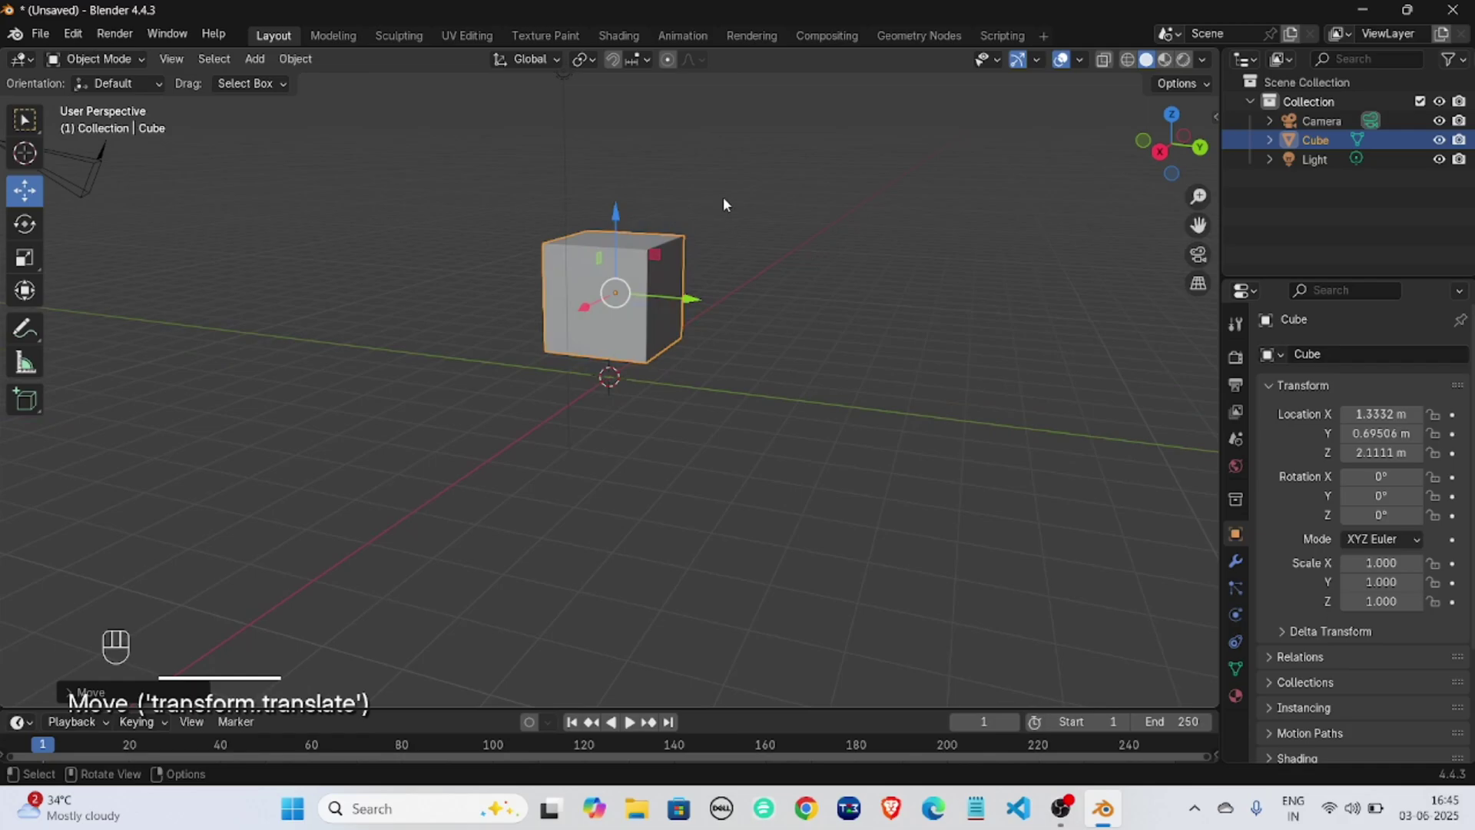
middle_drag(722, 197, 751, 219)
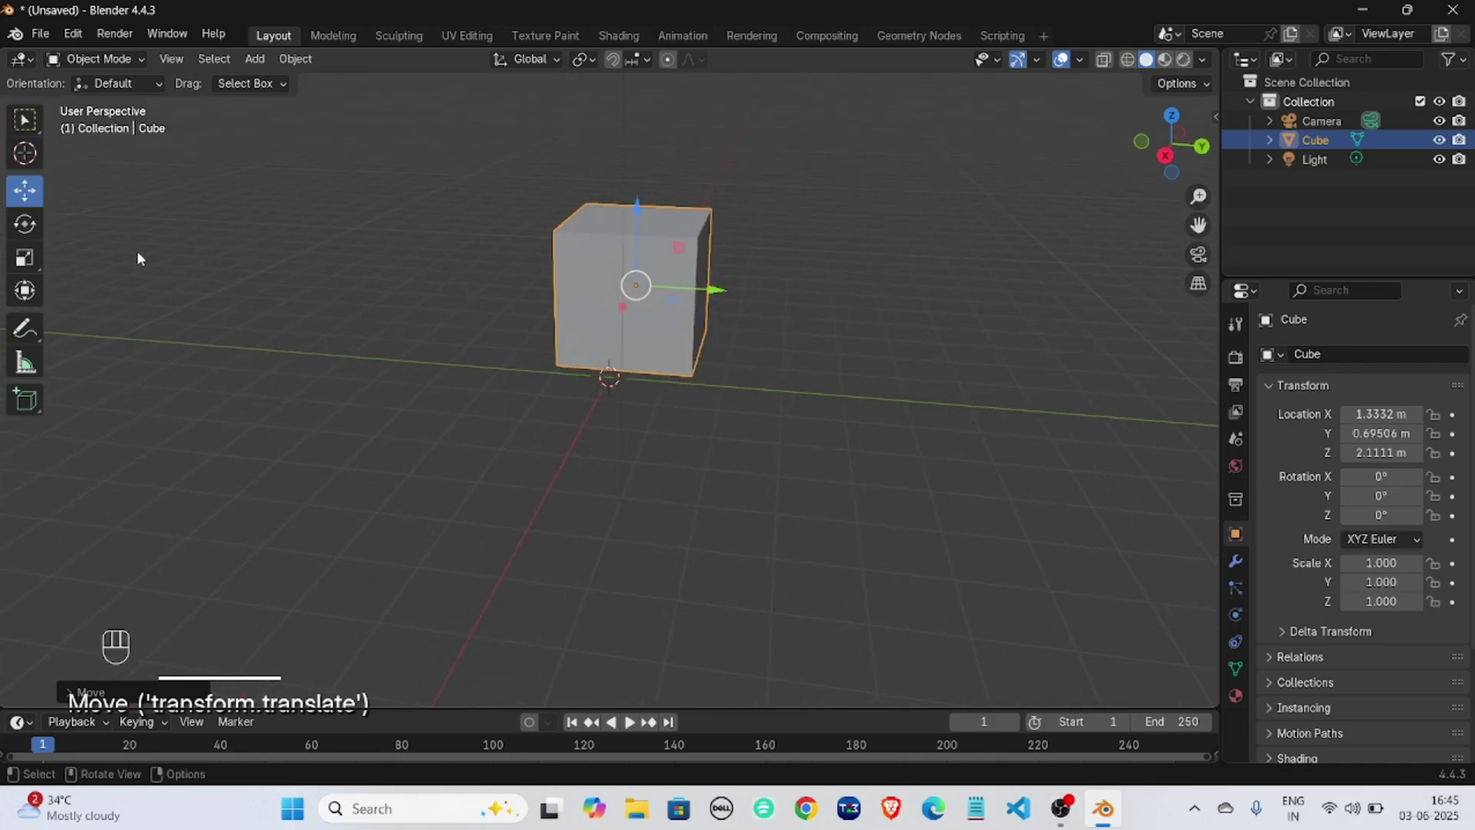
Rotate the cube about -187.6° around the Z axis with the Rotate tool, undo the rotation, and clear the selection.
click(23, 225)
middle_drag(259, 287, 288, 296)
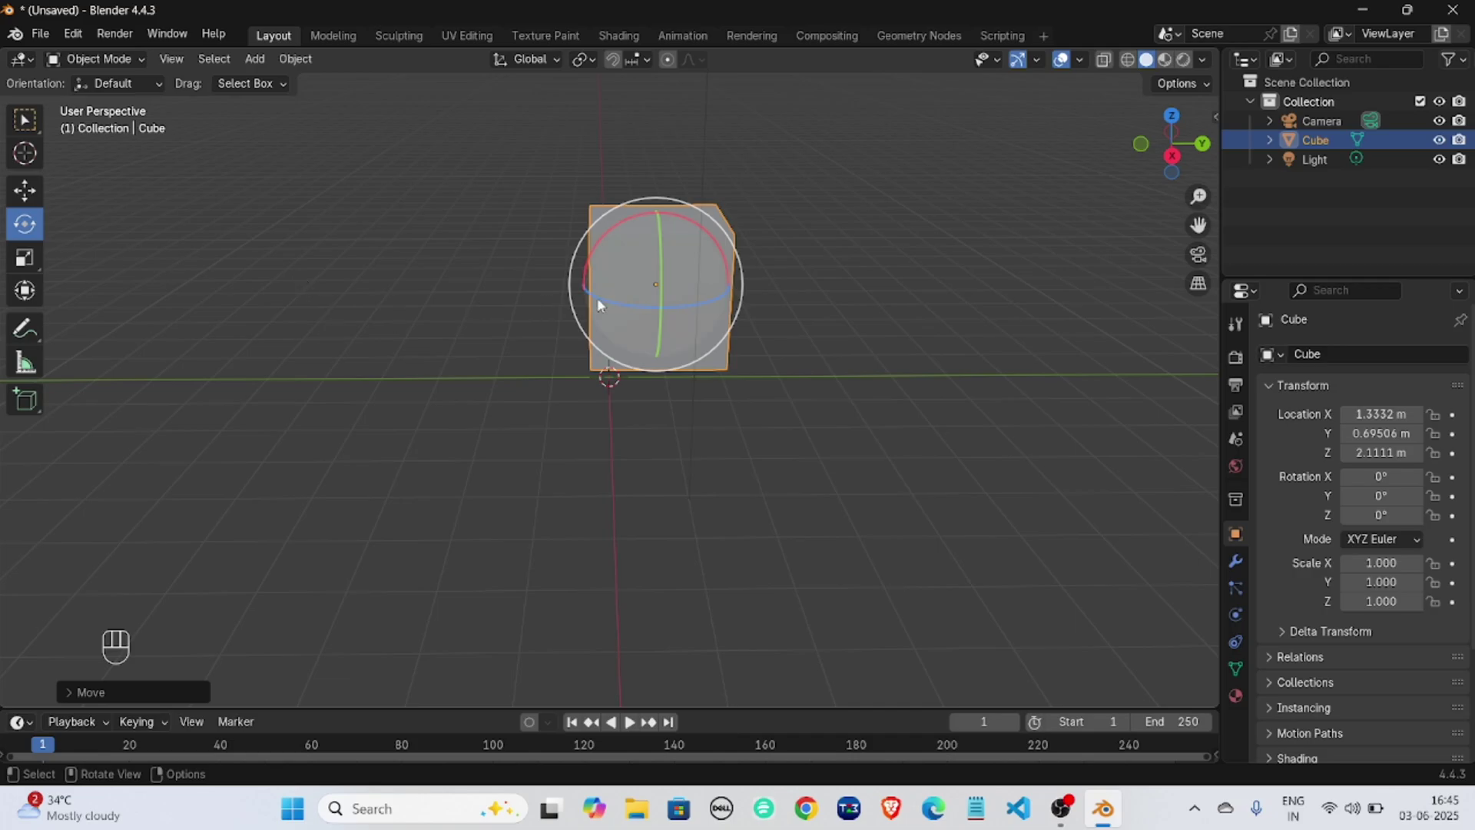
drag(606, 297, 797, 263)
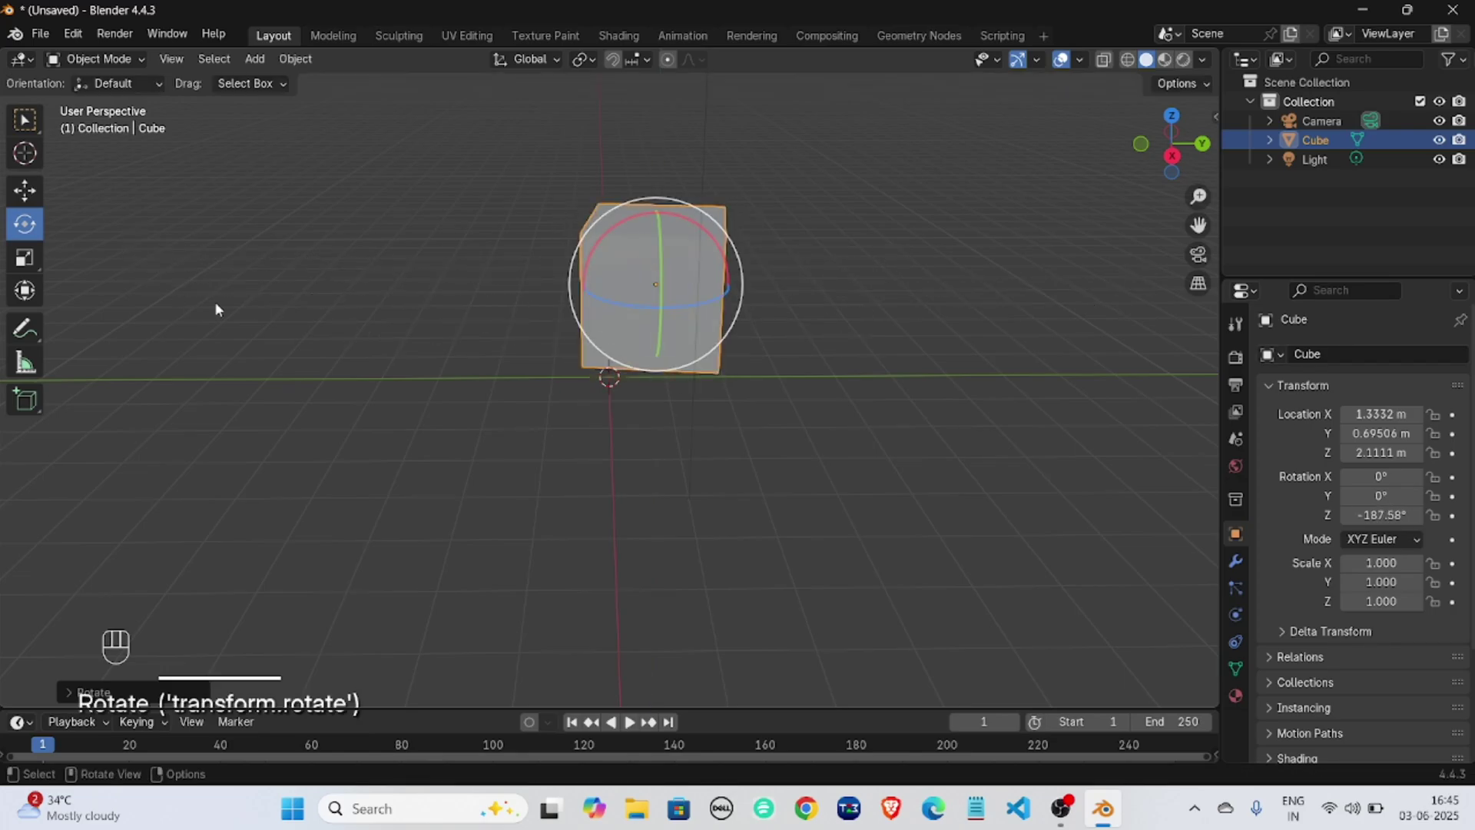
key(ctrl+z)
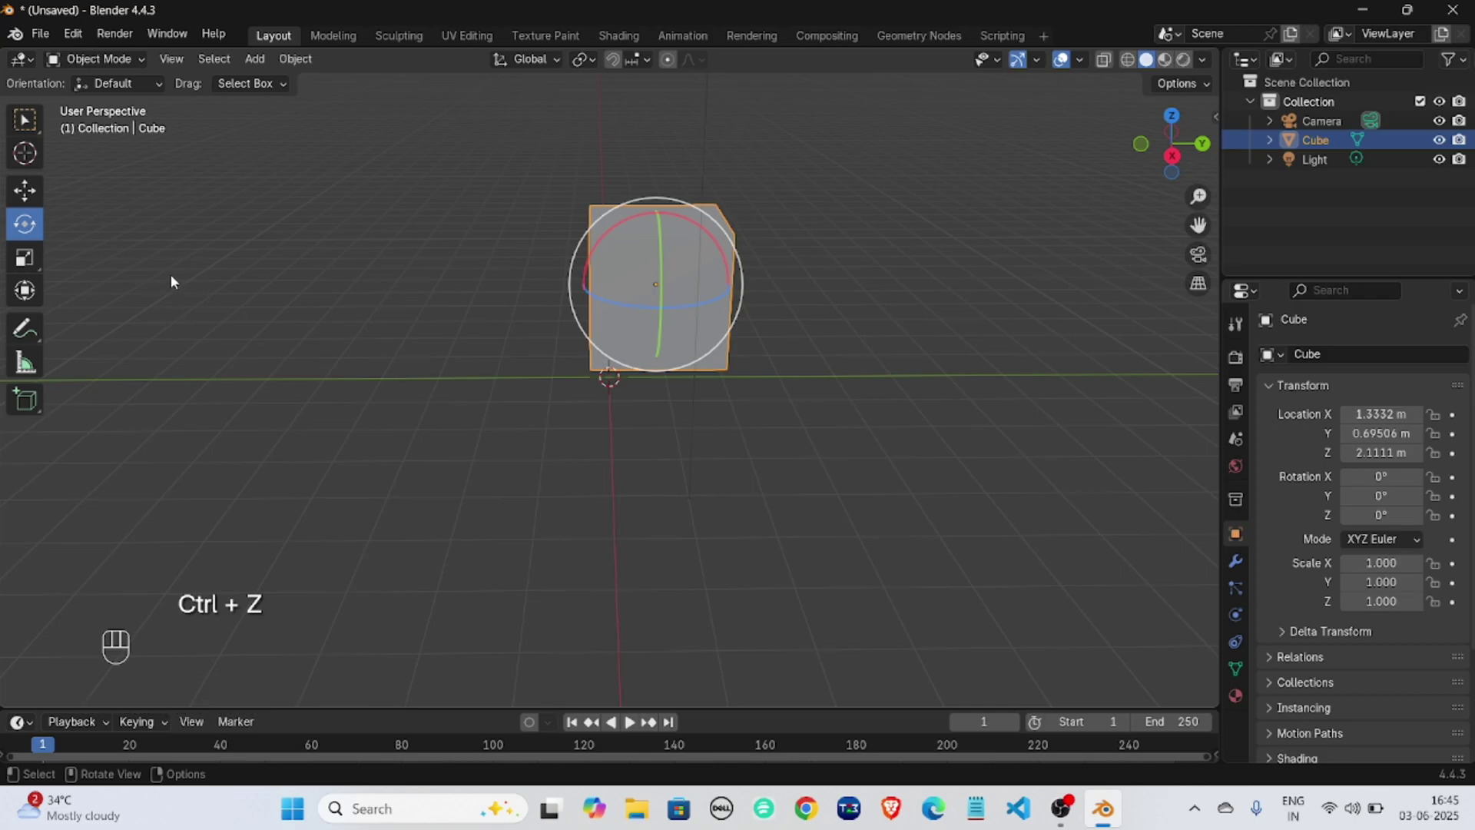
click(170, 281)
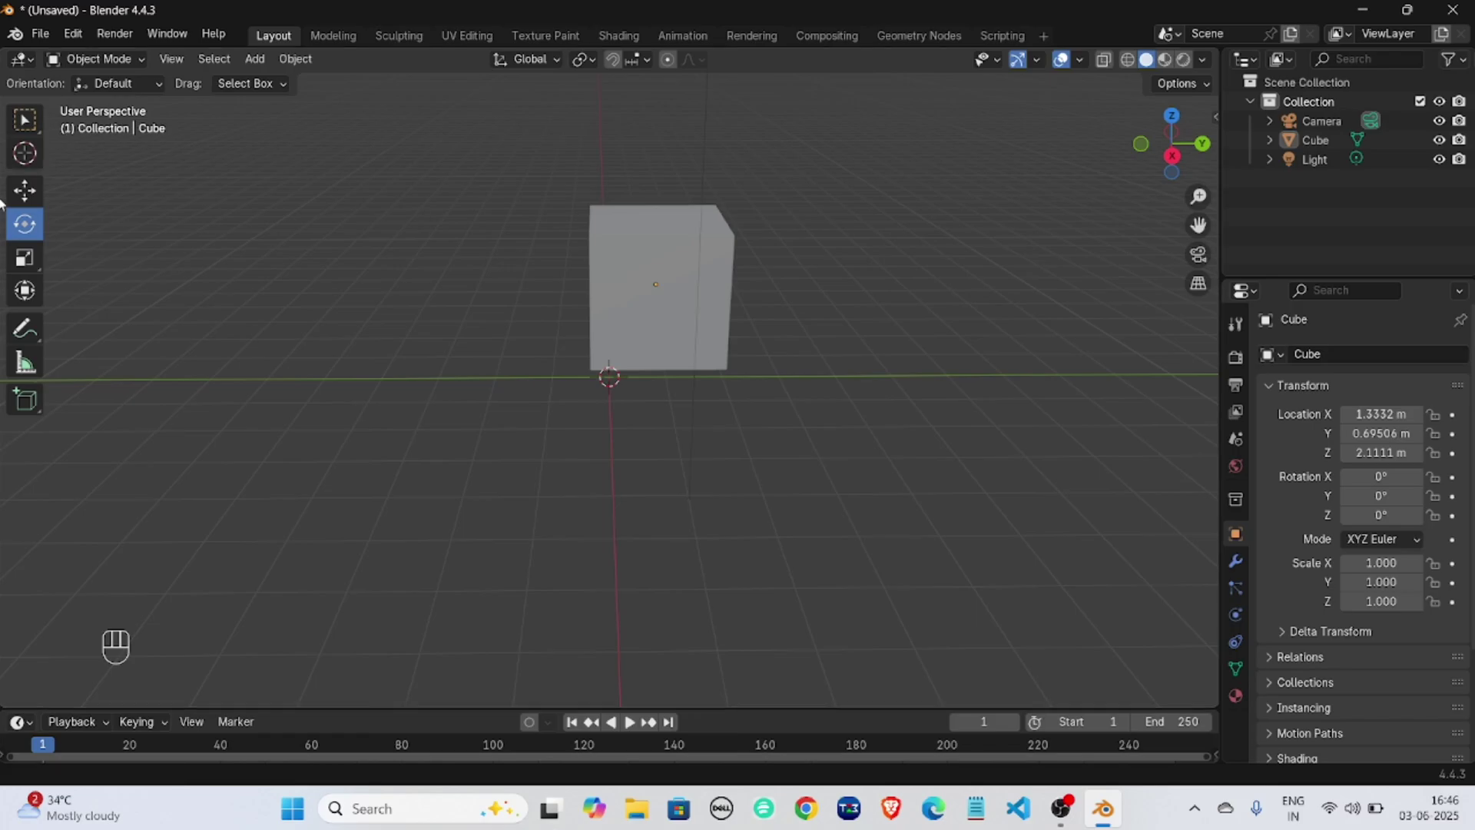
Select the cube with the Move tool active, move it freely in the view, and undo the move.
click(25, 190)
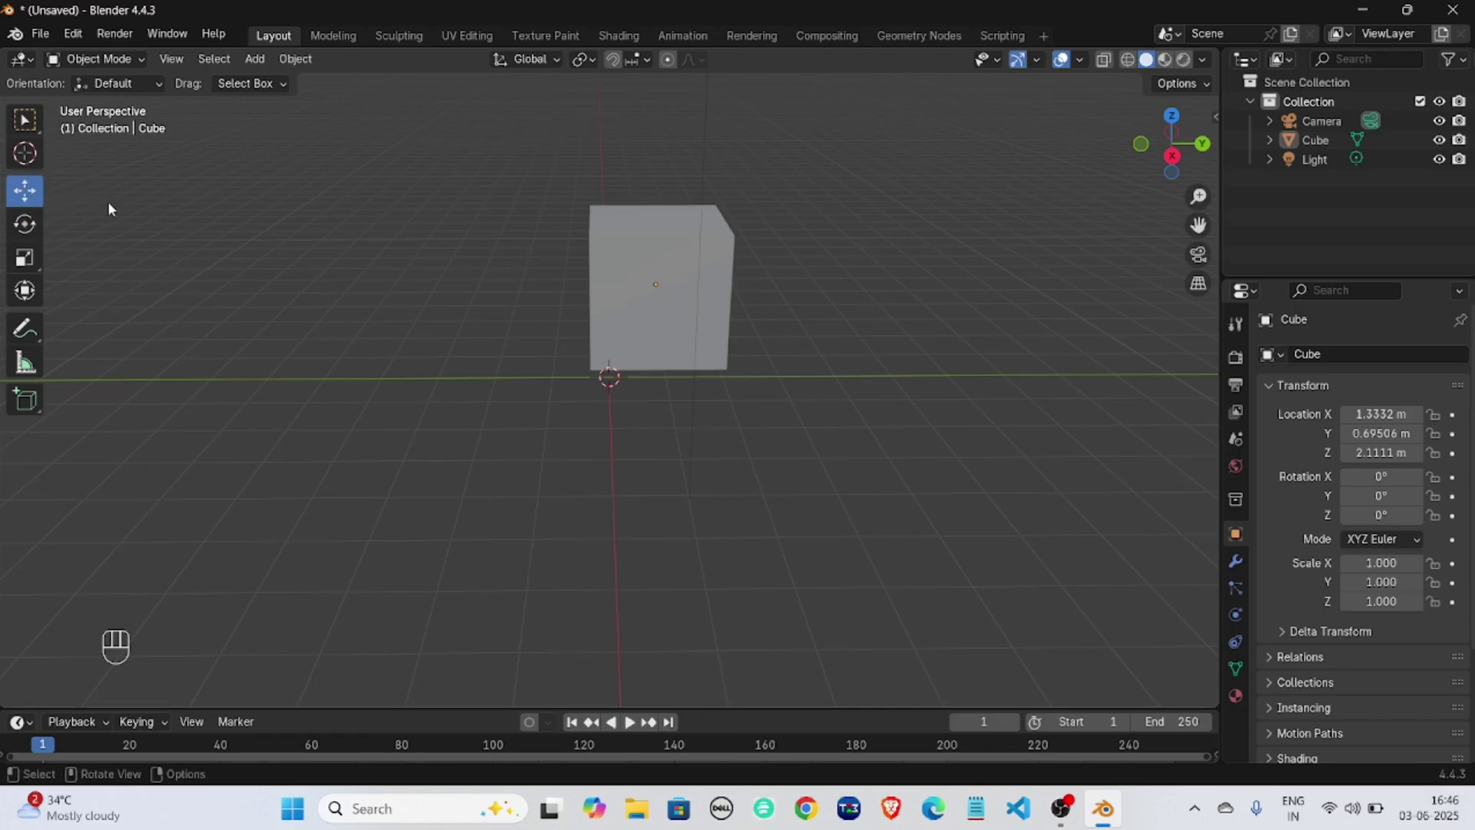
key(g)
click(615, 284)
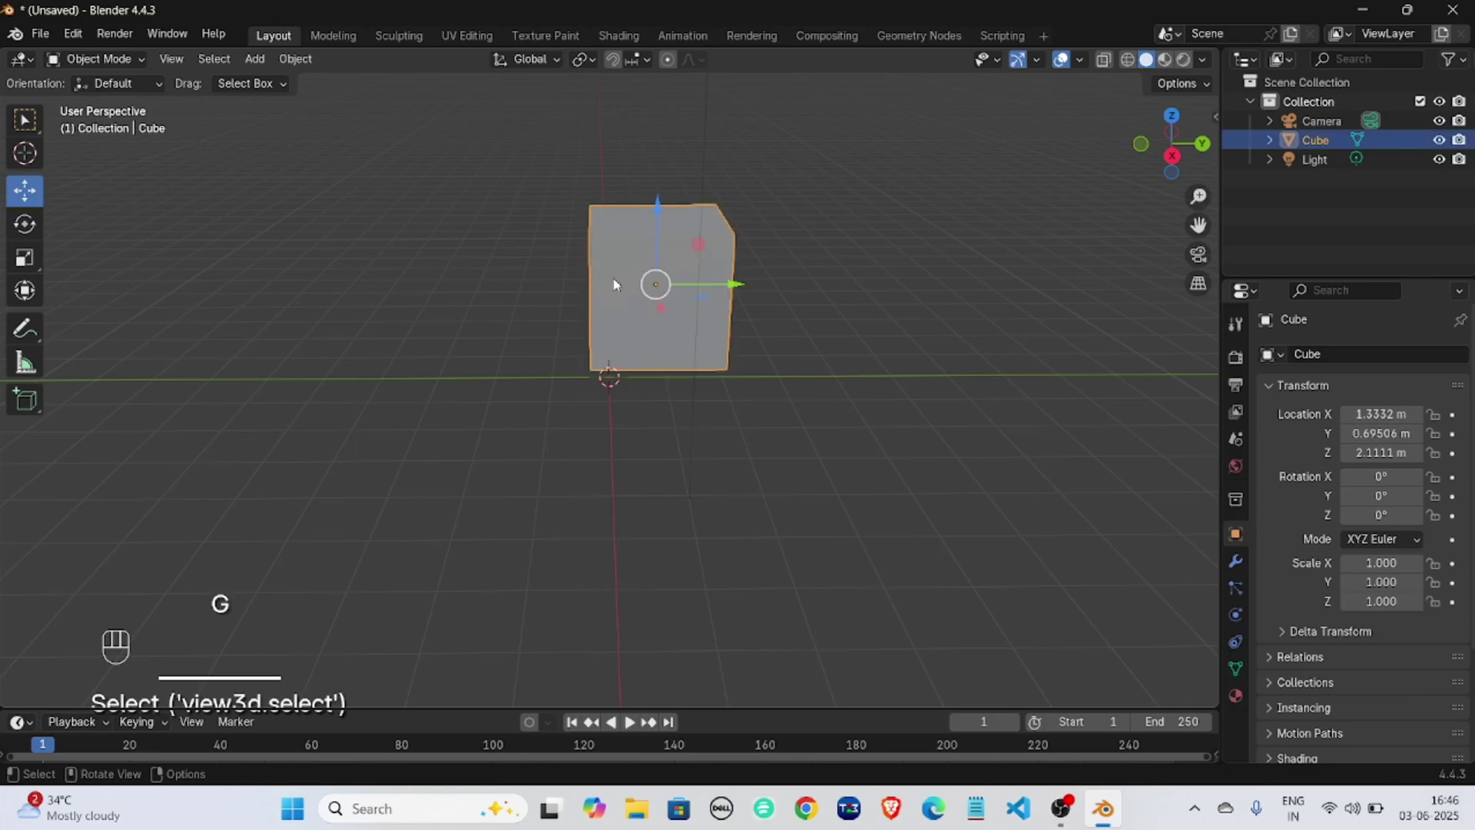
key(g)
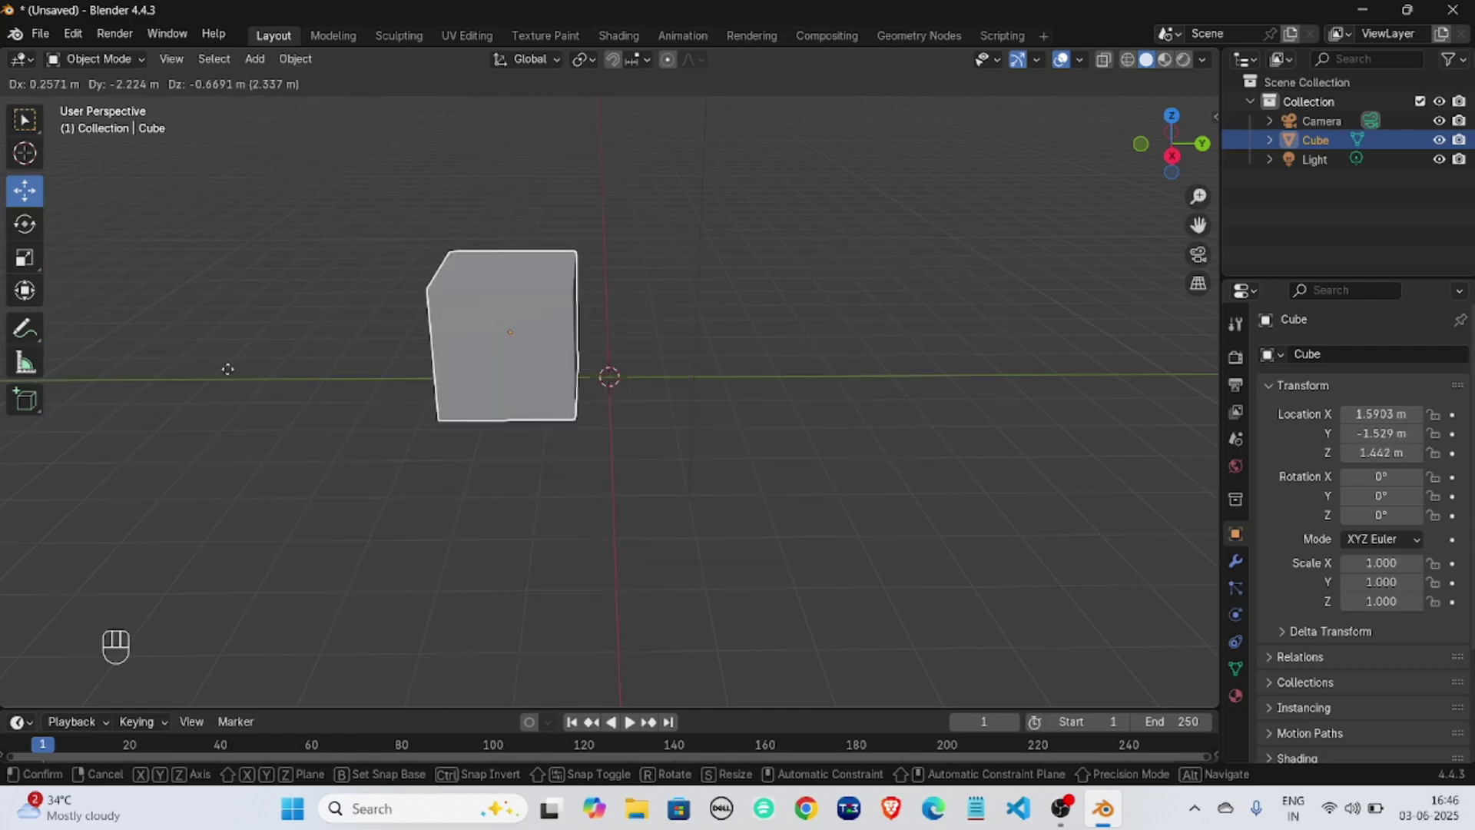
click(681, 330)
key(ctrl+z)
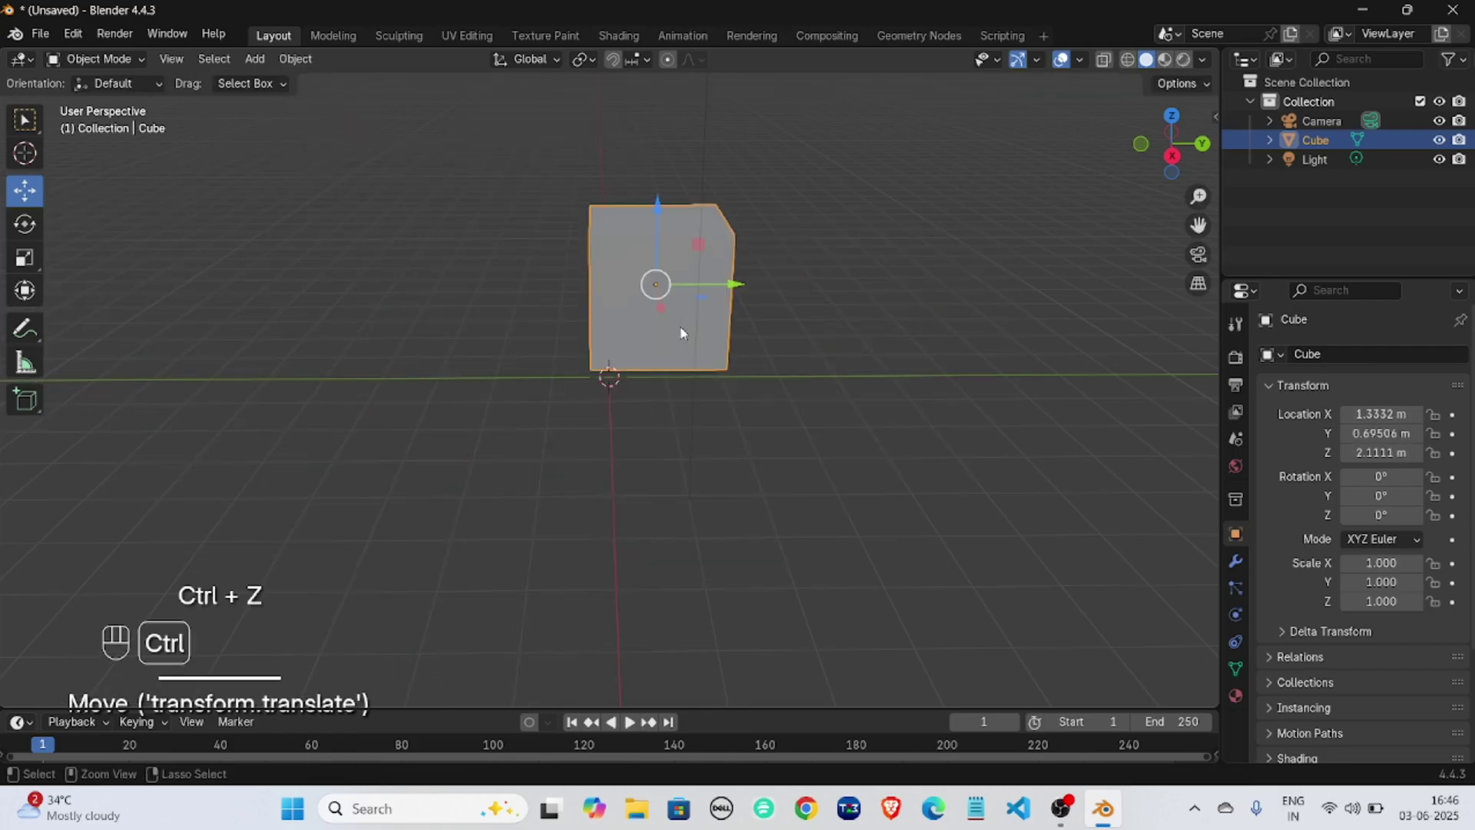
key(ctrl+z)
Move the cube about 0.51 m up along the global Z axis, and undo the move.
click(665, 295)
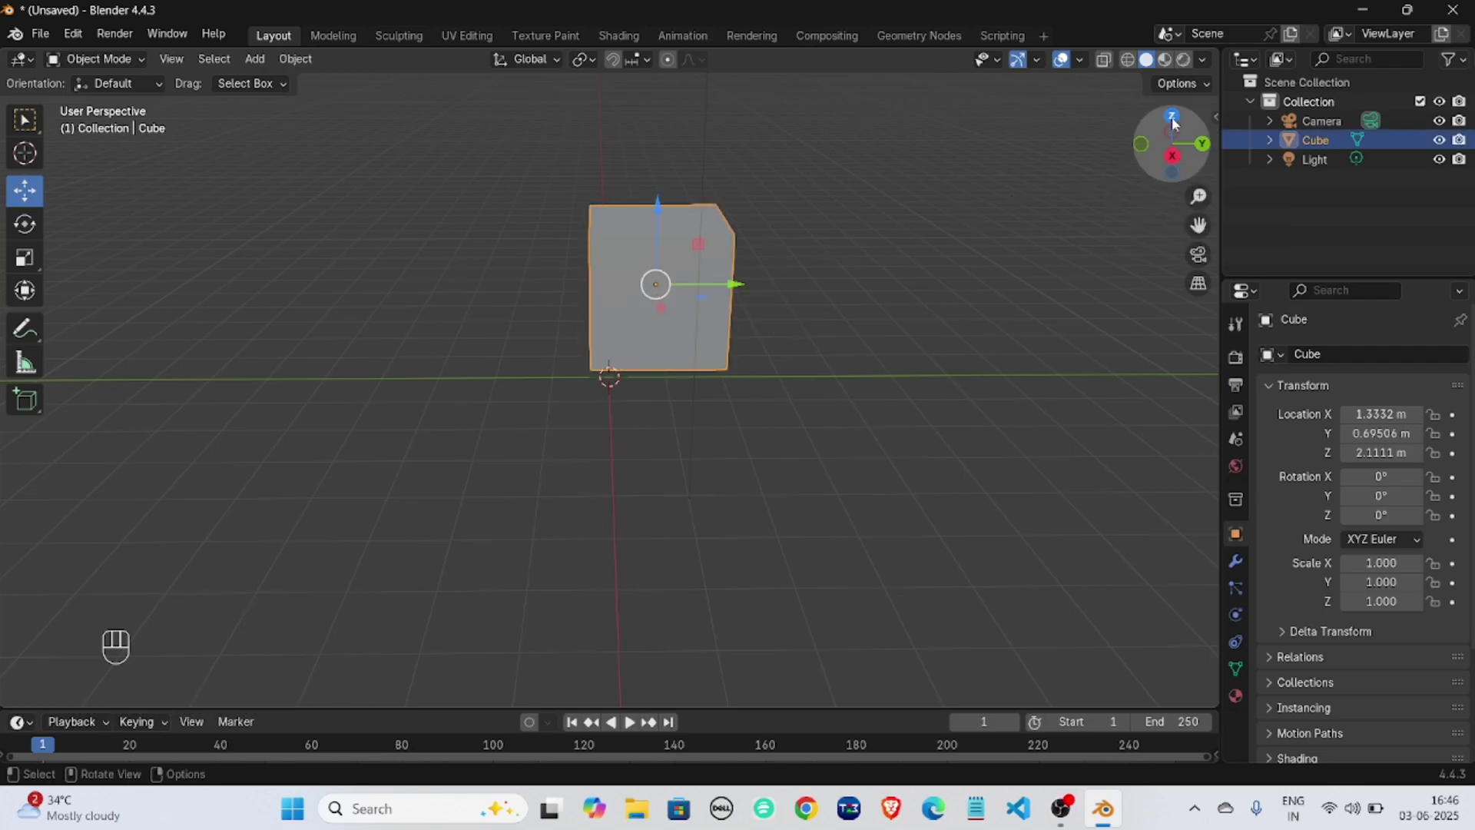
key(z)
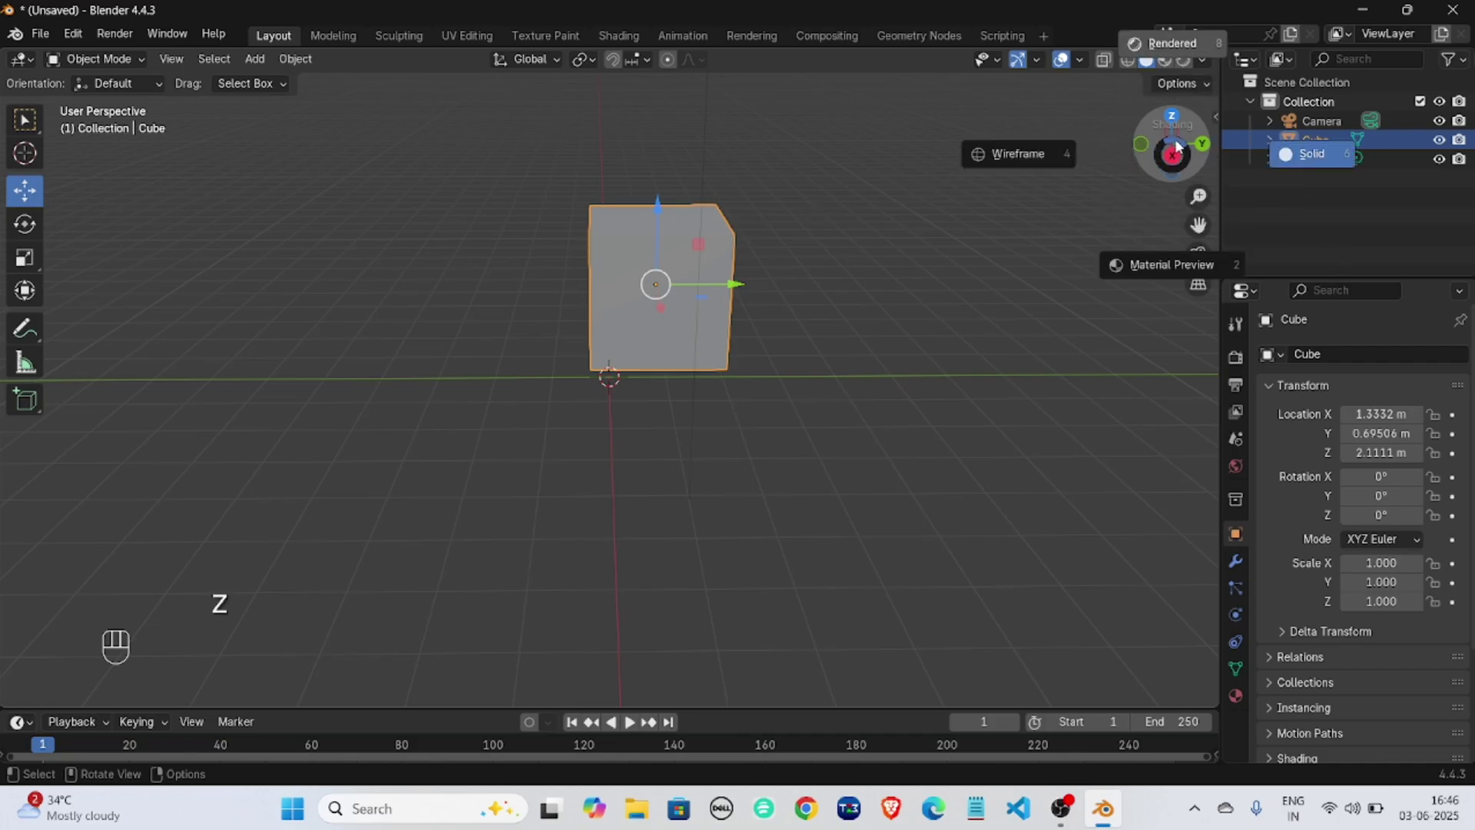
key(Escape)
click(618, 309)
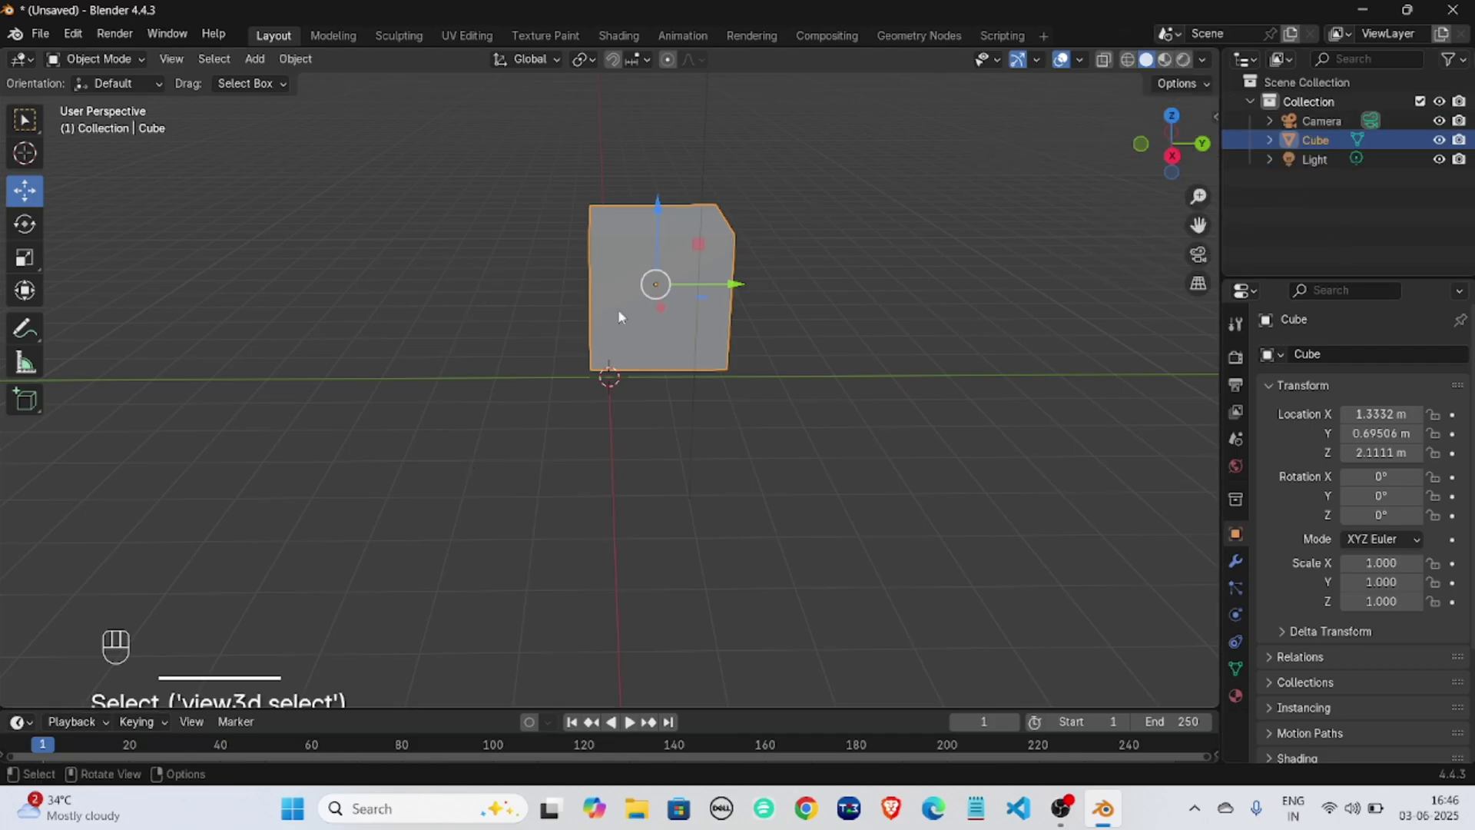
key(g)
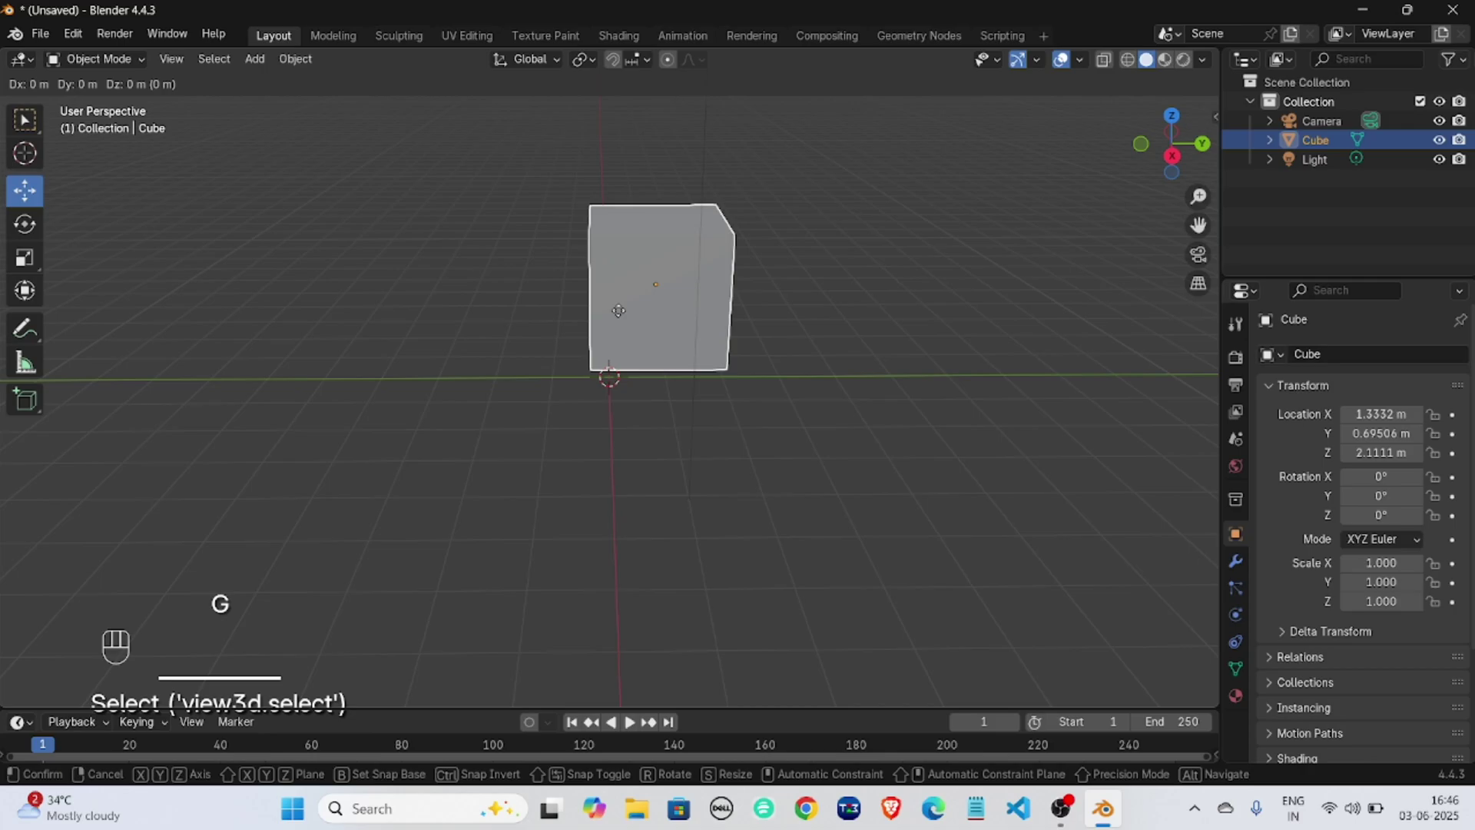
key(z)
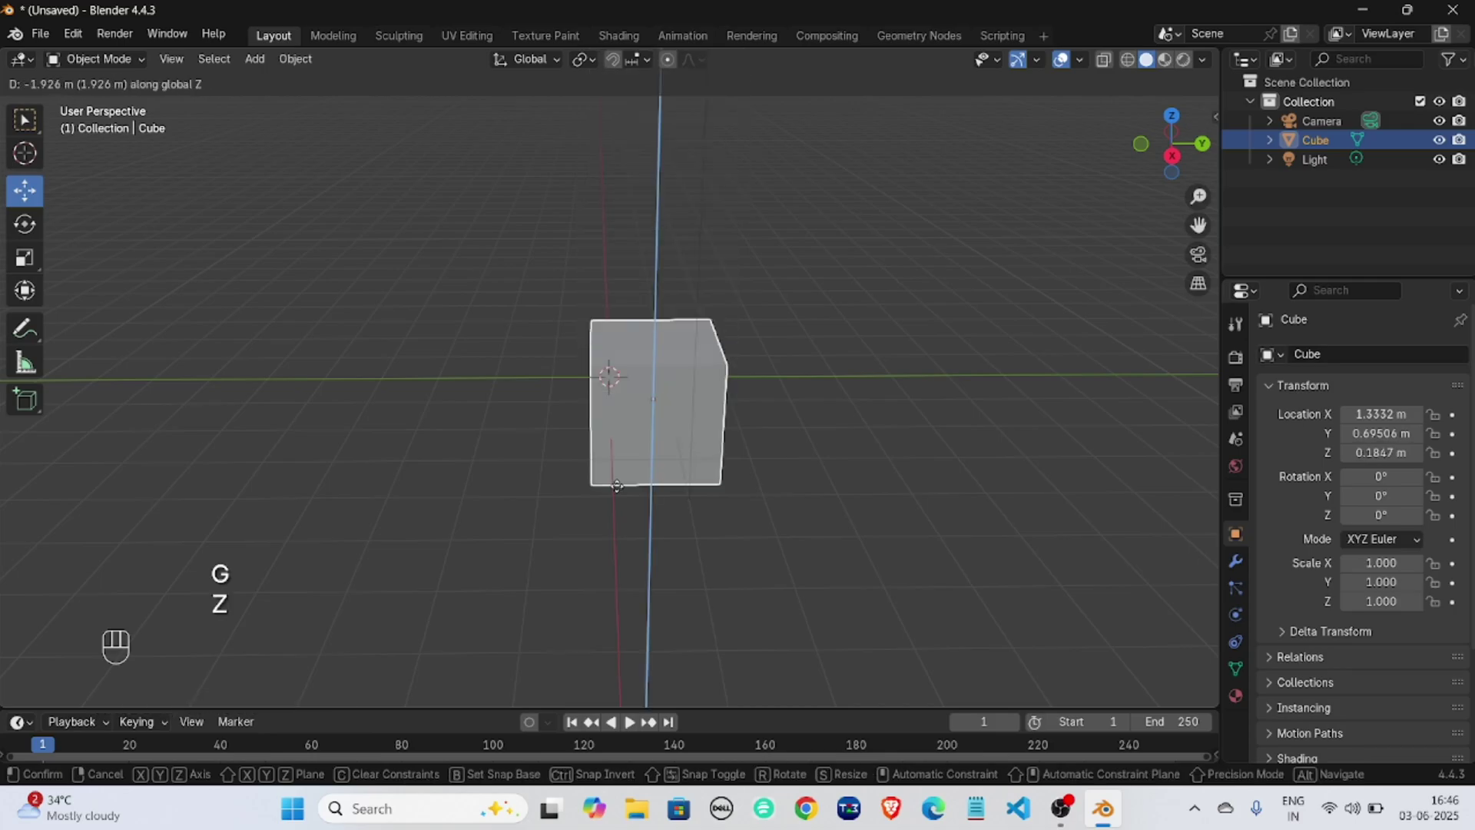
click(763, 282)
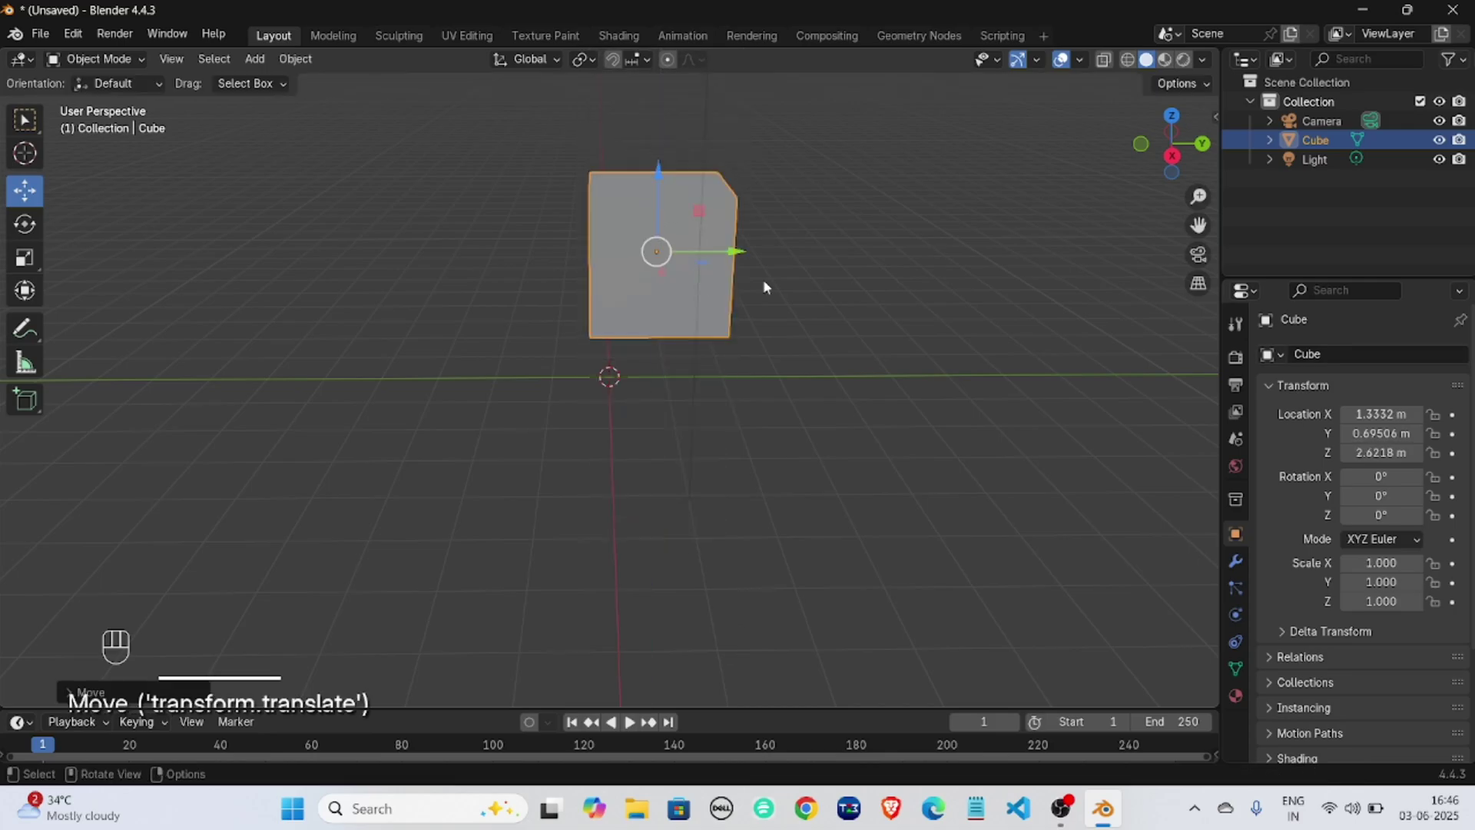
scroll(763, 279, down, 4)
middle_drag(766, 278, 776, 270)
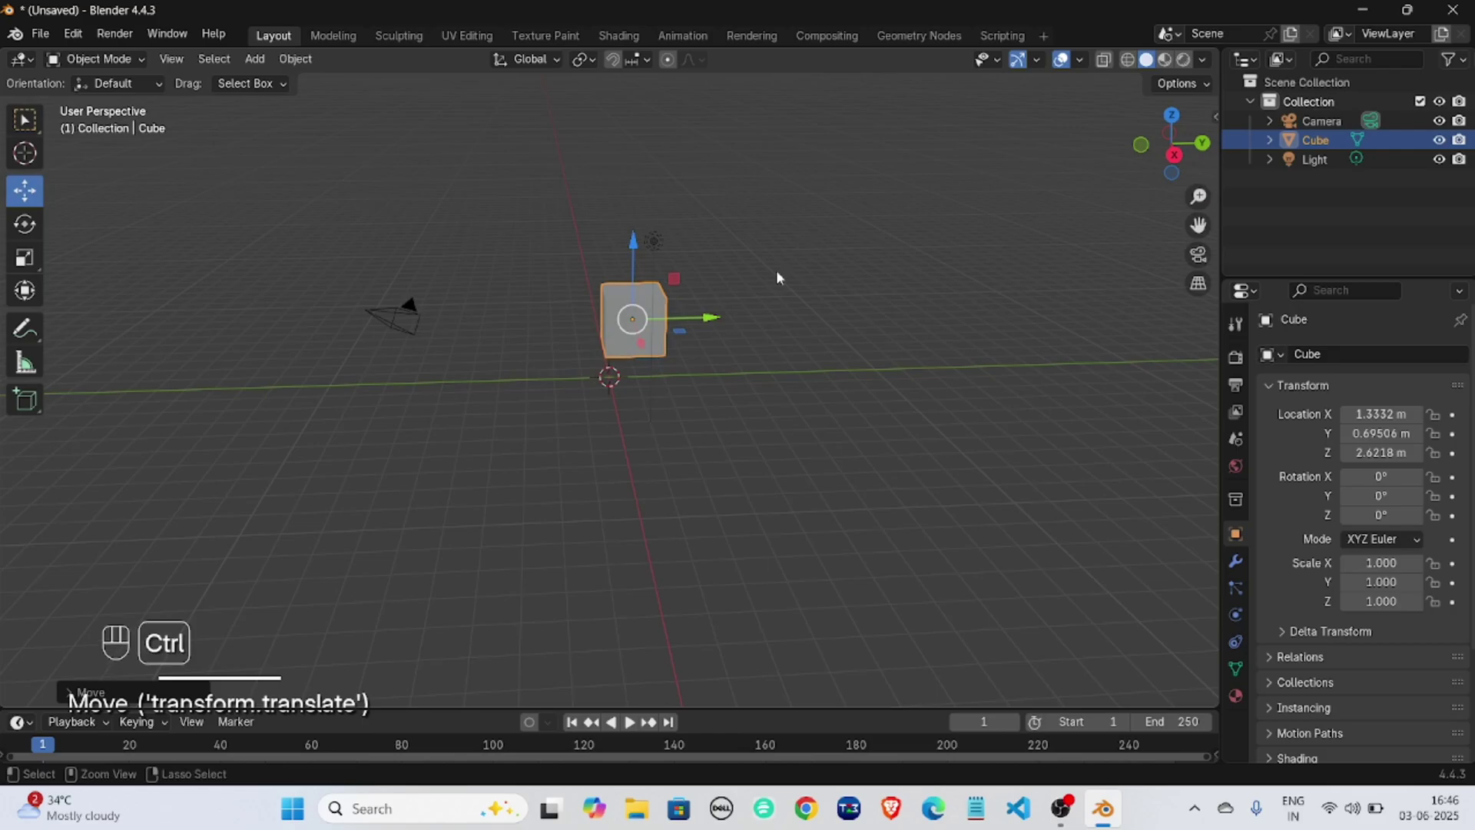
key(ctrl+z)
Move the cube about 0.12 m up along the global Z axis.
key(g)
key(z)
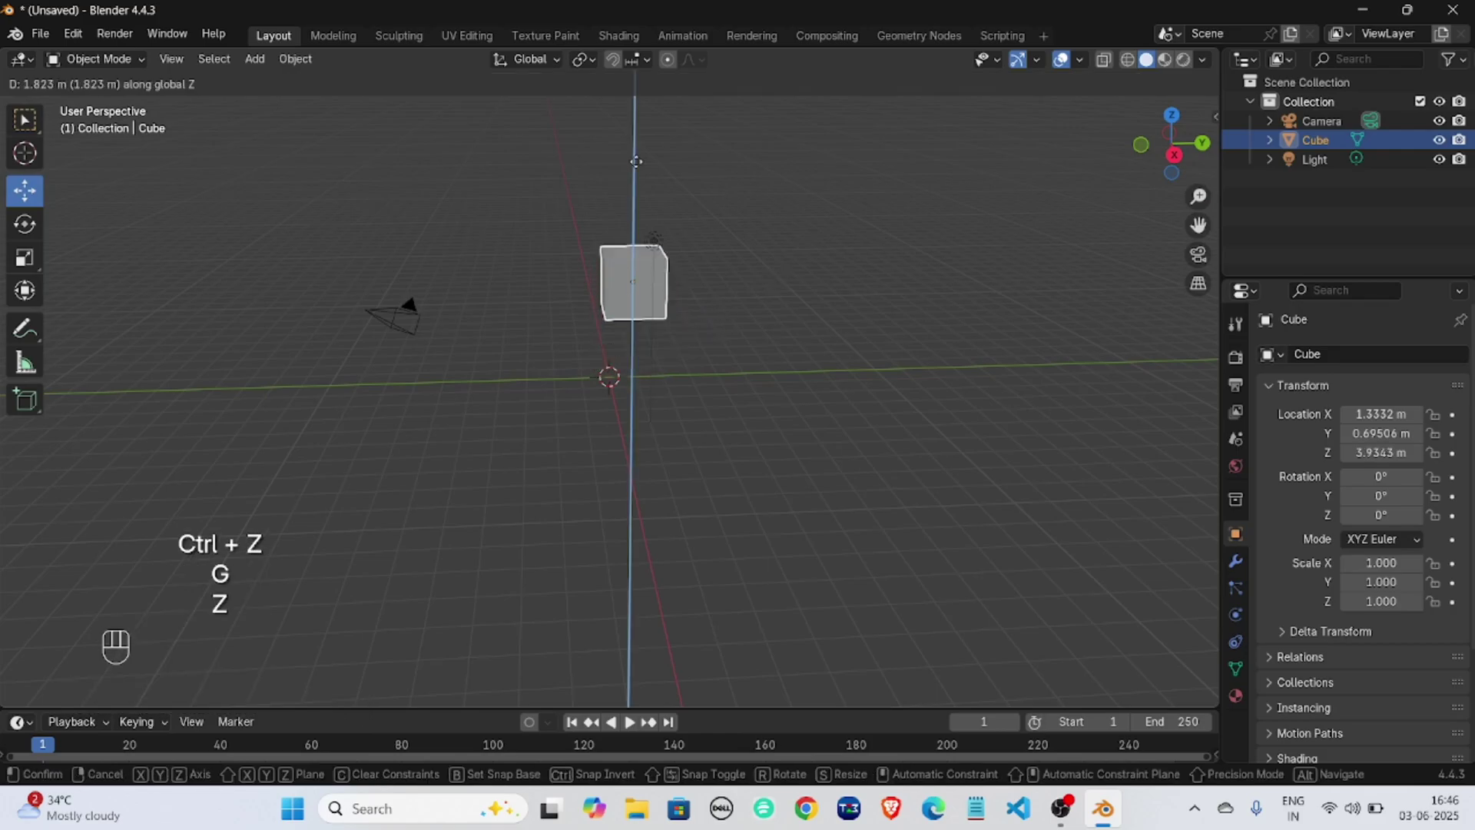
click(612, 367)
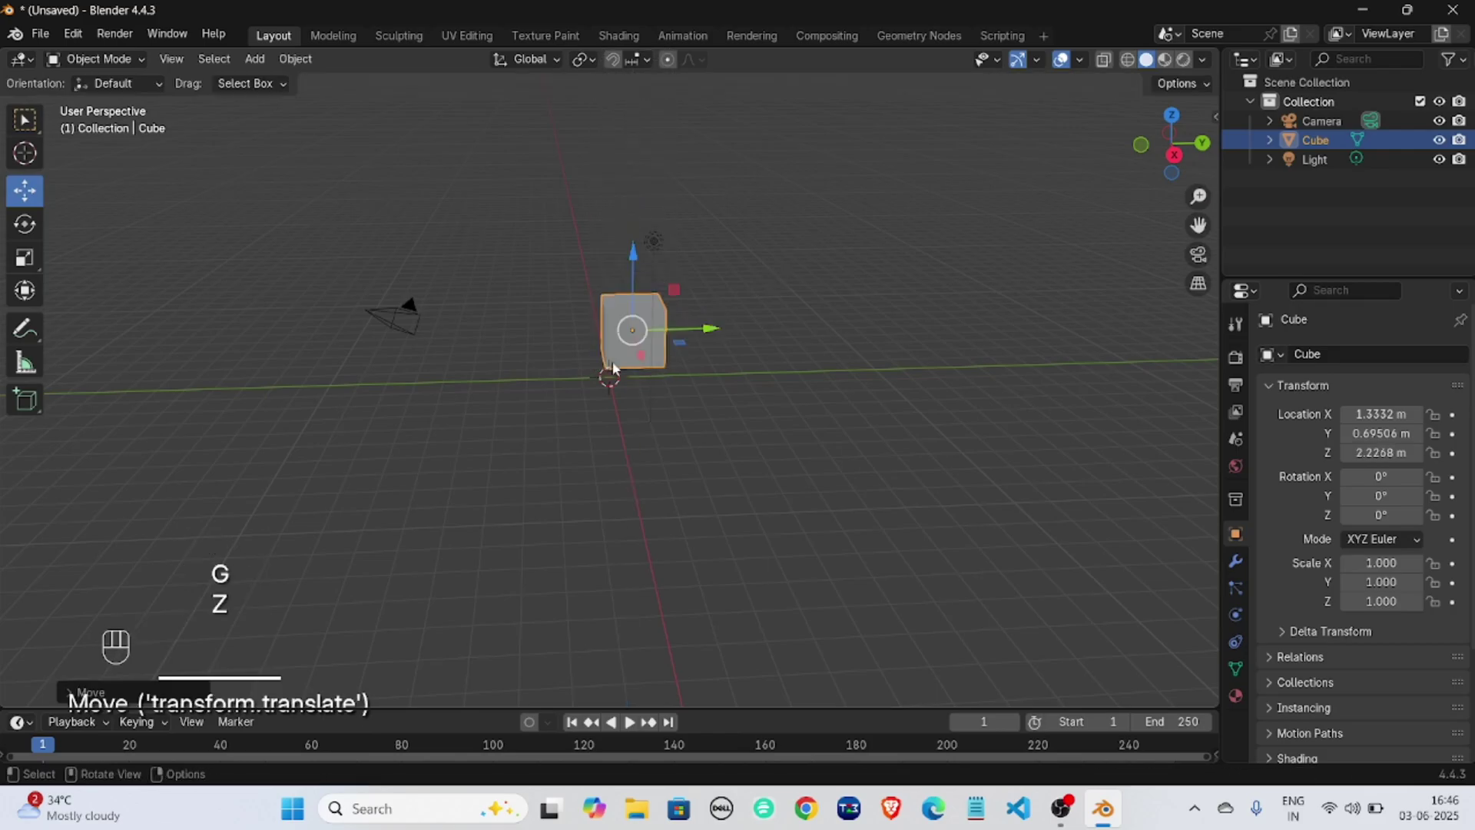
Move the cube about 7.58 m along the global X axis and some distance along Y, and undo both moves.
key(g)
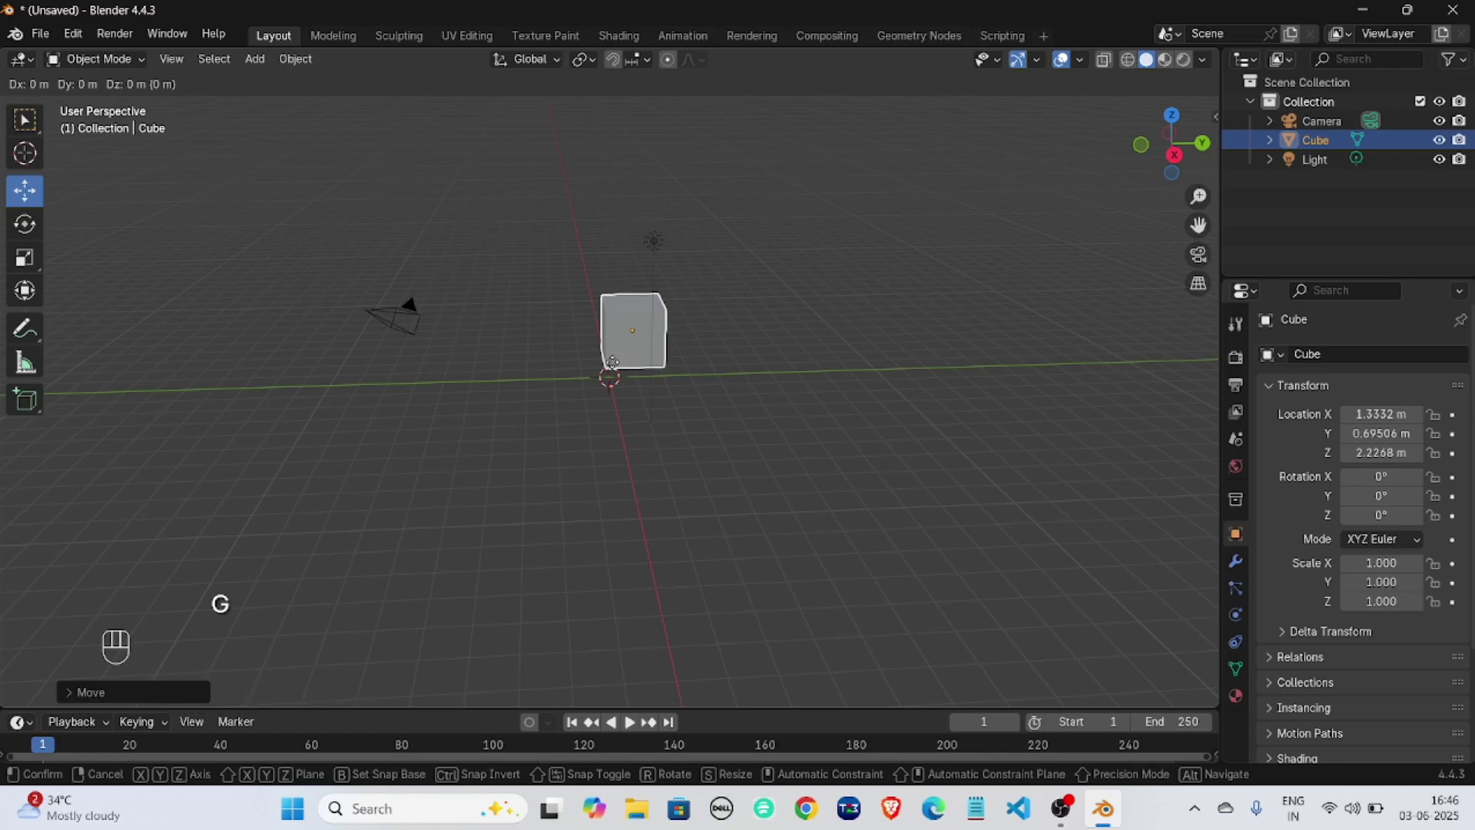
key(x)
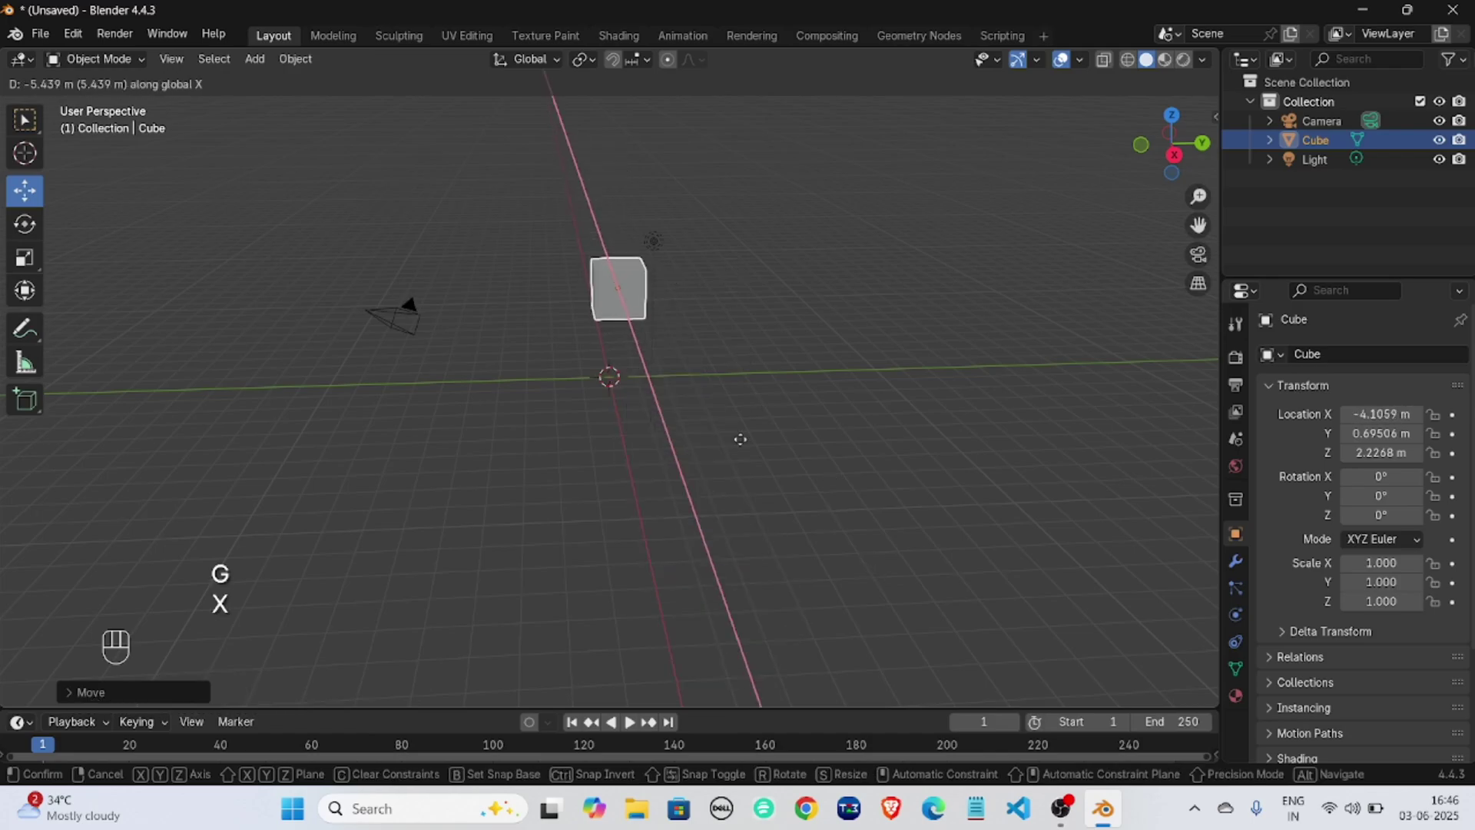
click(721, 425)
key(g)
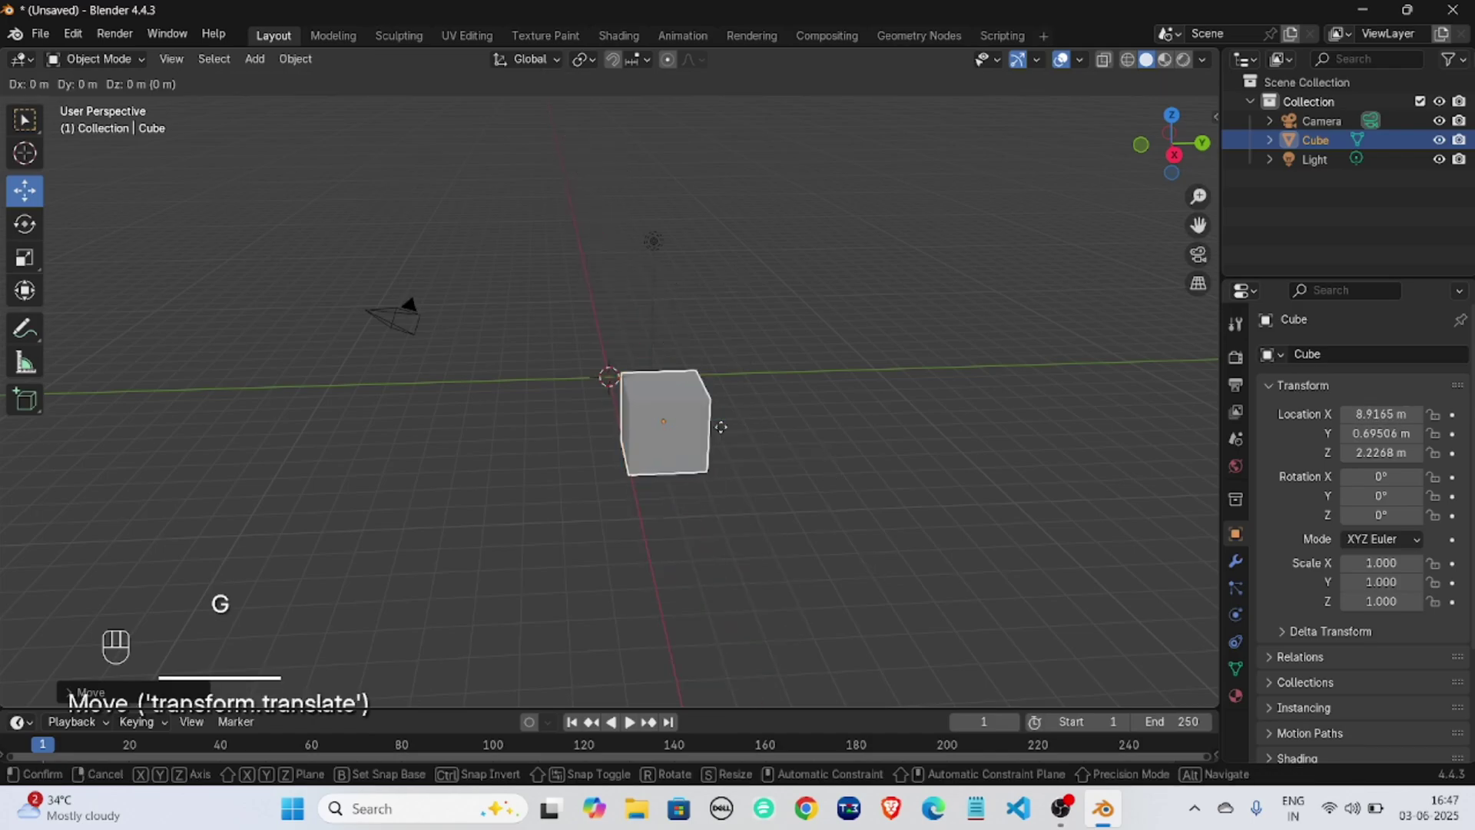
key(y)
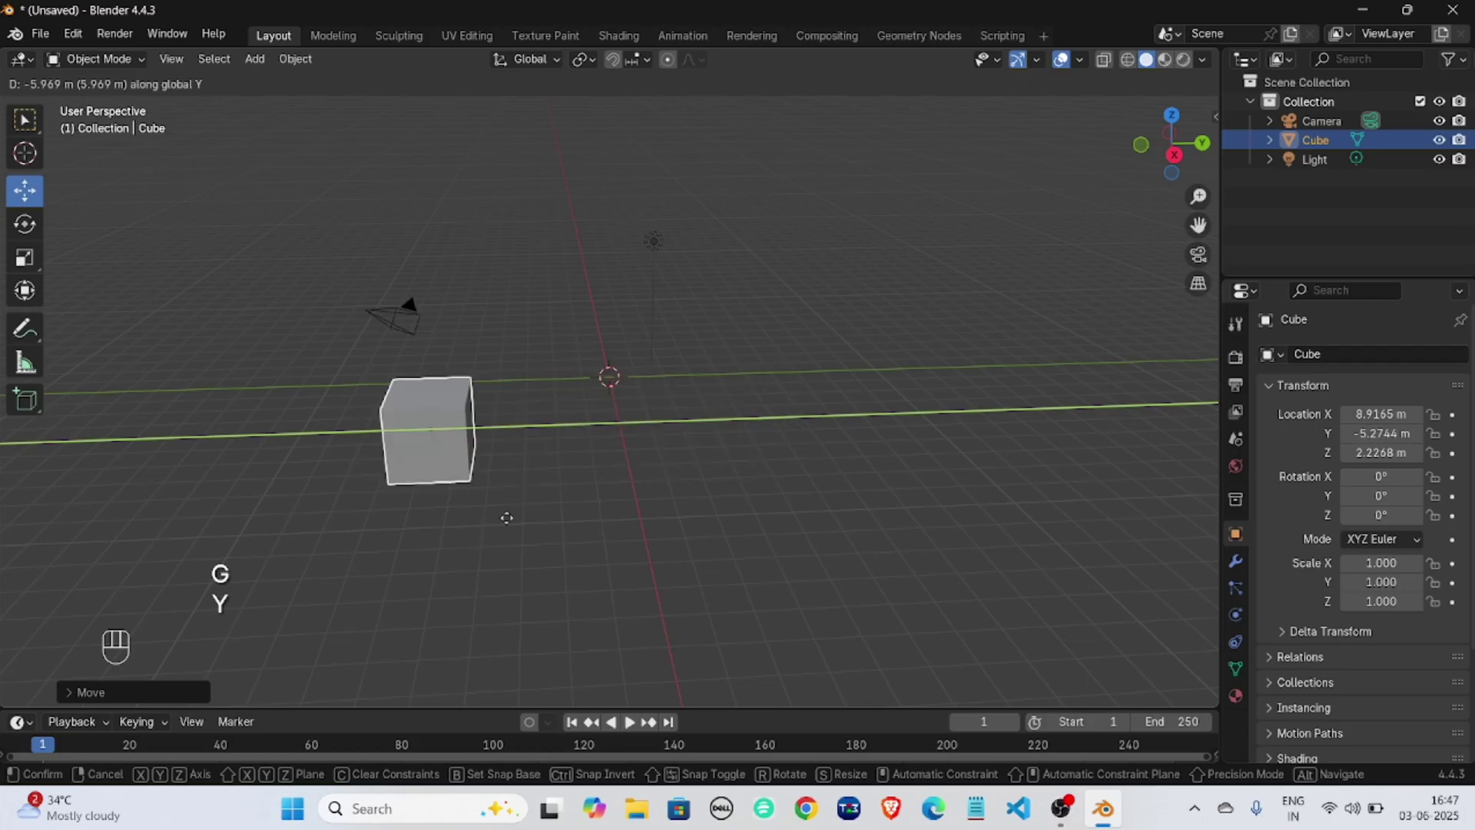
click(680, 515)
key(ctrl+z)
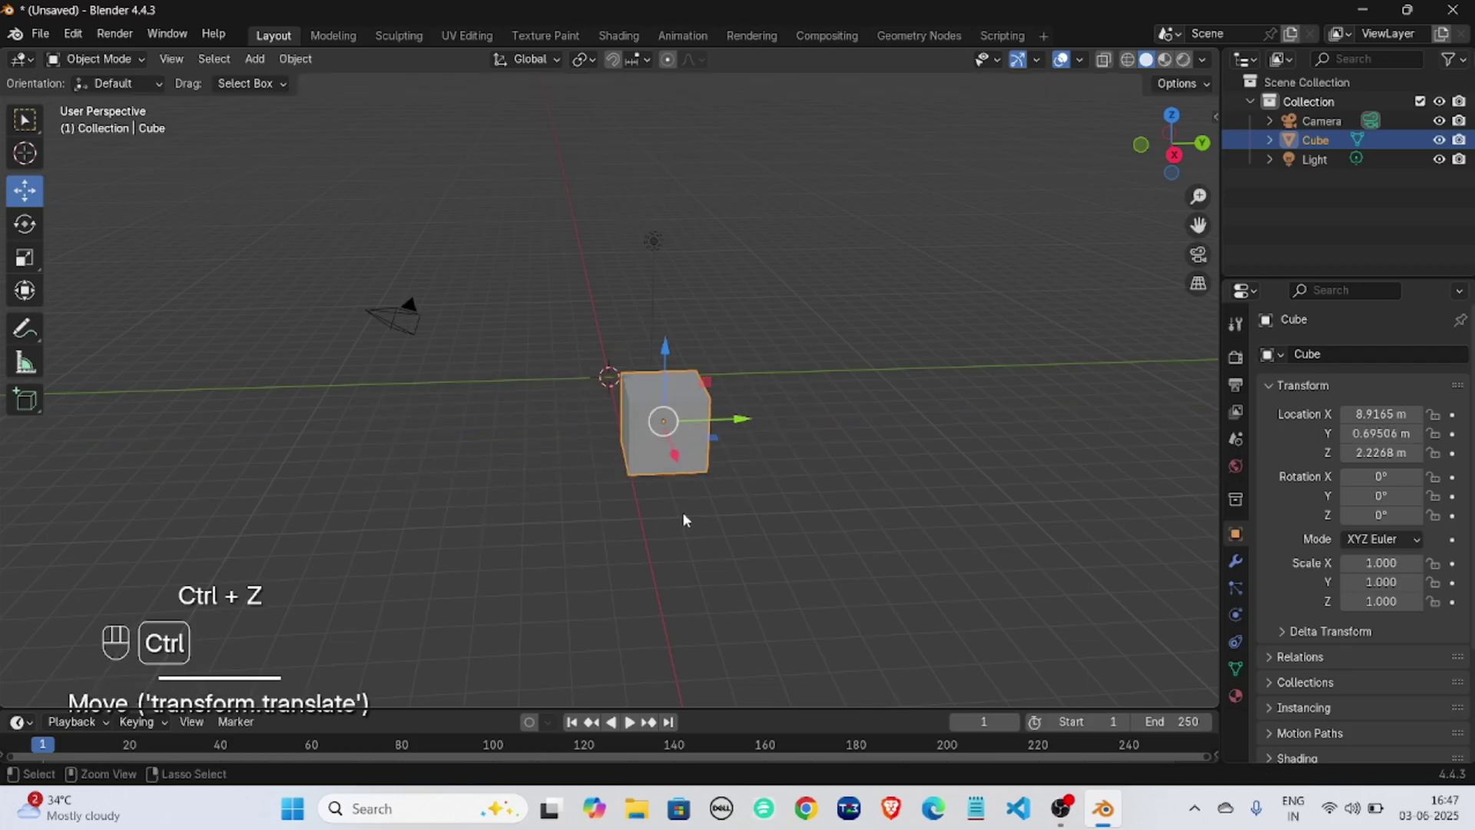
key(ctrl+z)
Rotate the cube freely with the Rotate tool to about -158.8° X, 150.9° Y and 298.3° Z.
click(25, 223)
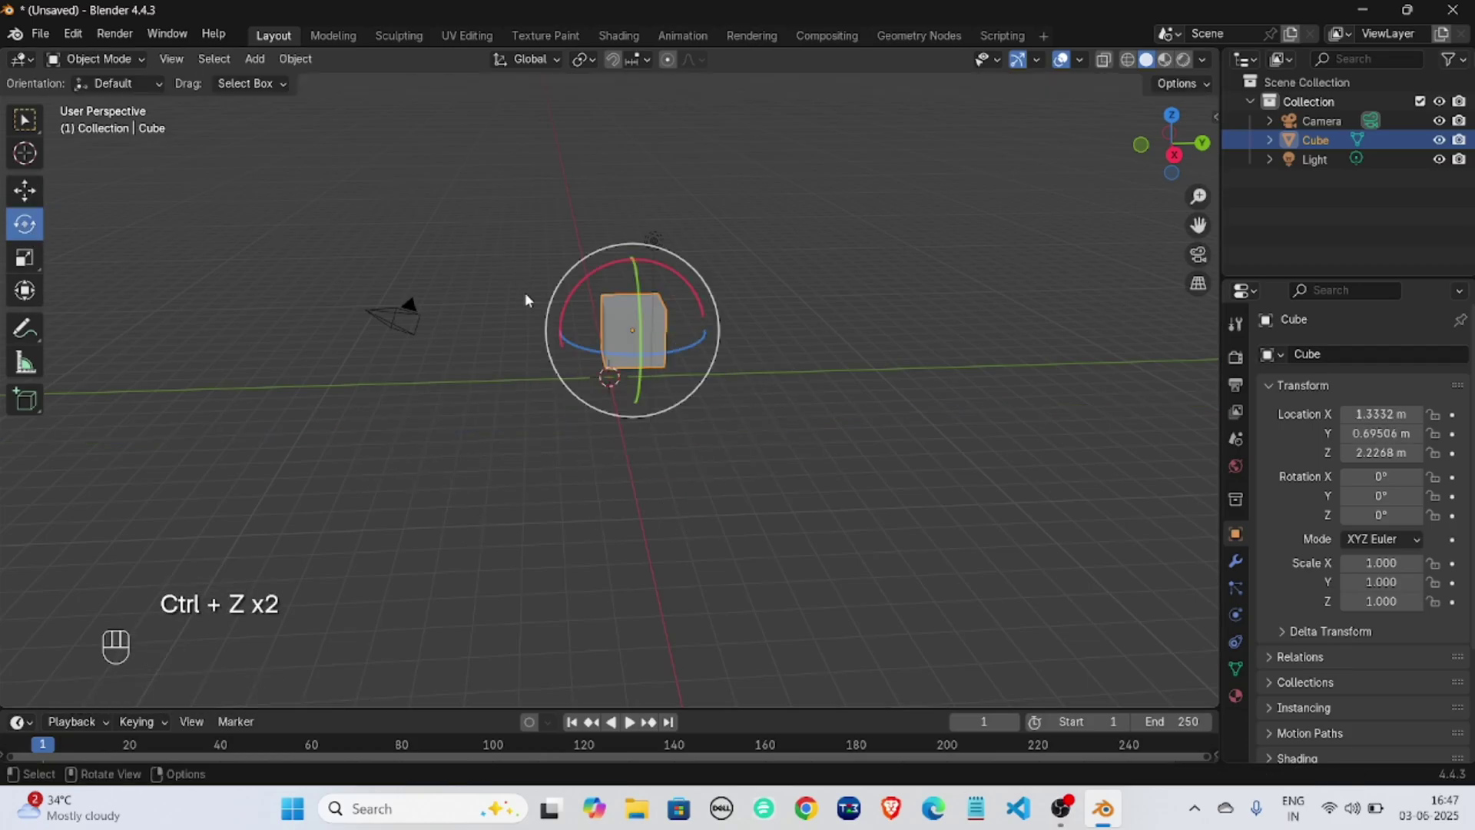
drag(587, 336, 358, 249)
drag(359, 250, 457, 431)
click(627, 305)
drag(627, 305, 502, 369)
click(841, 338)
Undo the cube's free rotations and its last move along the Z axis.
key(ctrl+z)
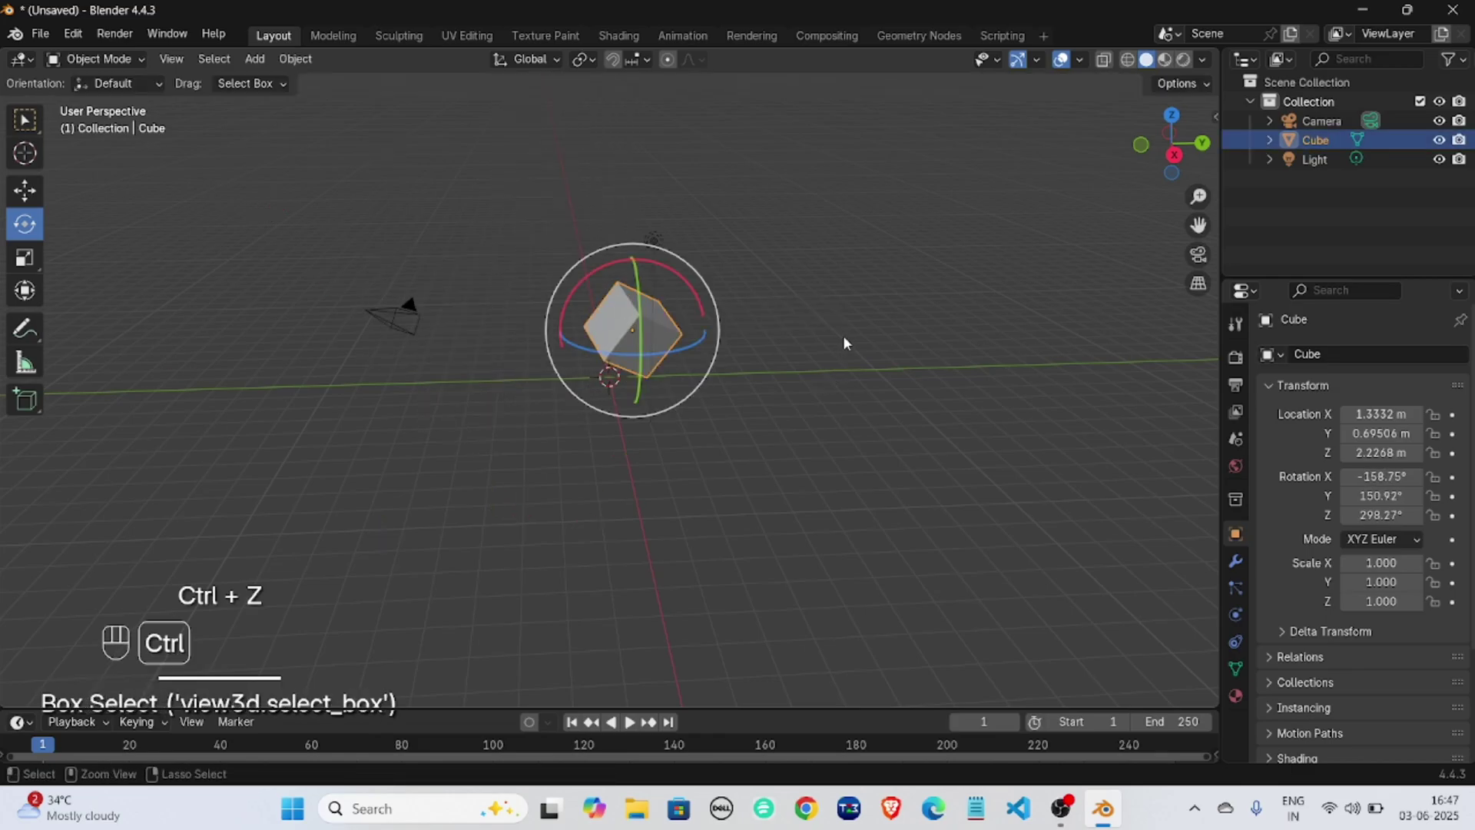
key(ctrl+z)
key(ctrl+z)
key(ctrl+z)
key(ctrl+z)
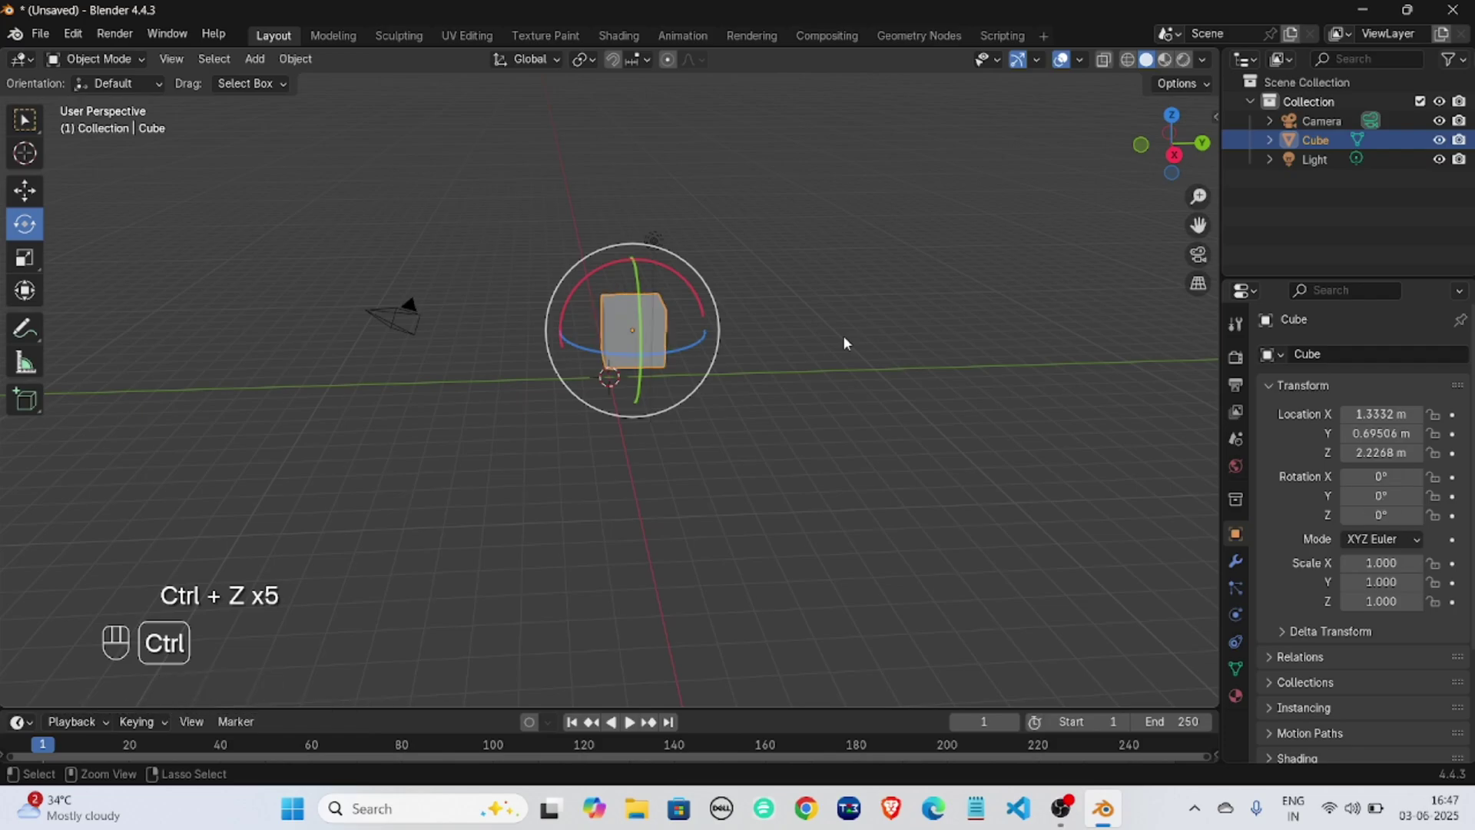
key(ctrl+z)
key(ctrl+z)
key(ctrl+z)
key(ctrl+z)
Rotate the cube by exactly 90° around the current viewing axis.
middle_drag(842, 335, 653, 399)
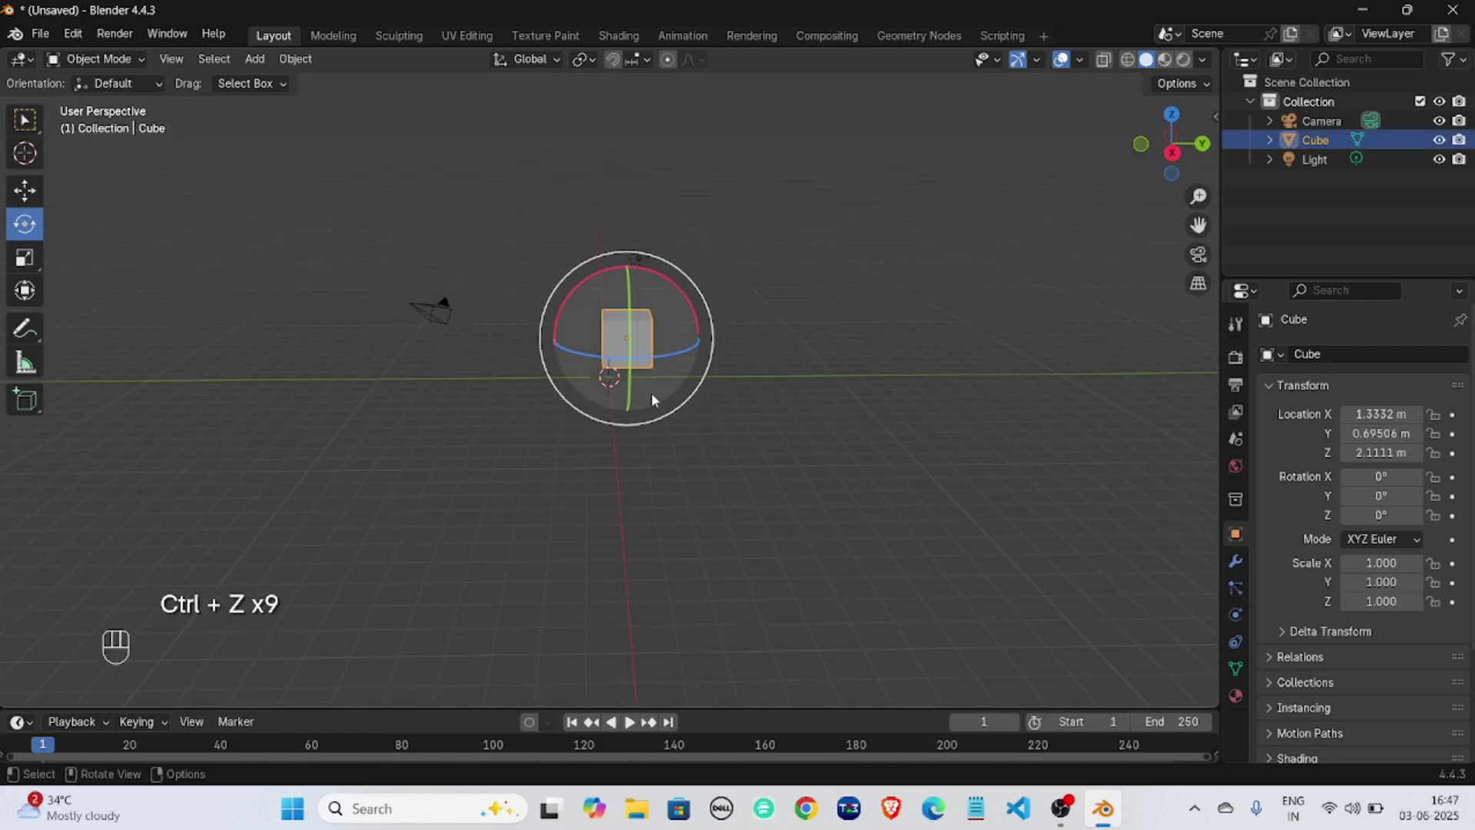
scroll(339, 416, up, 4)
scroll(346, 407, down, 2)
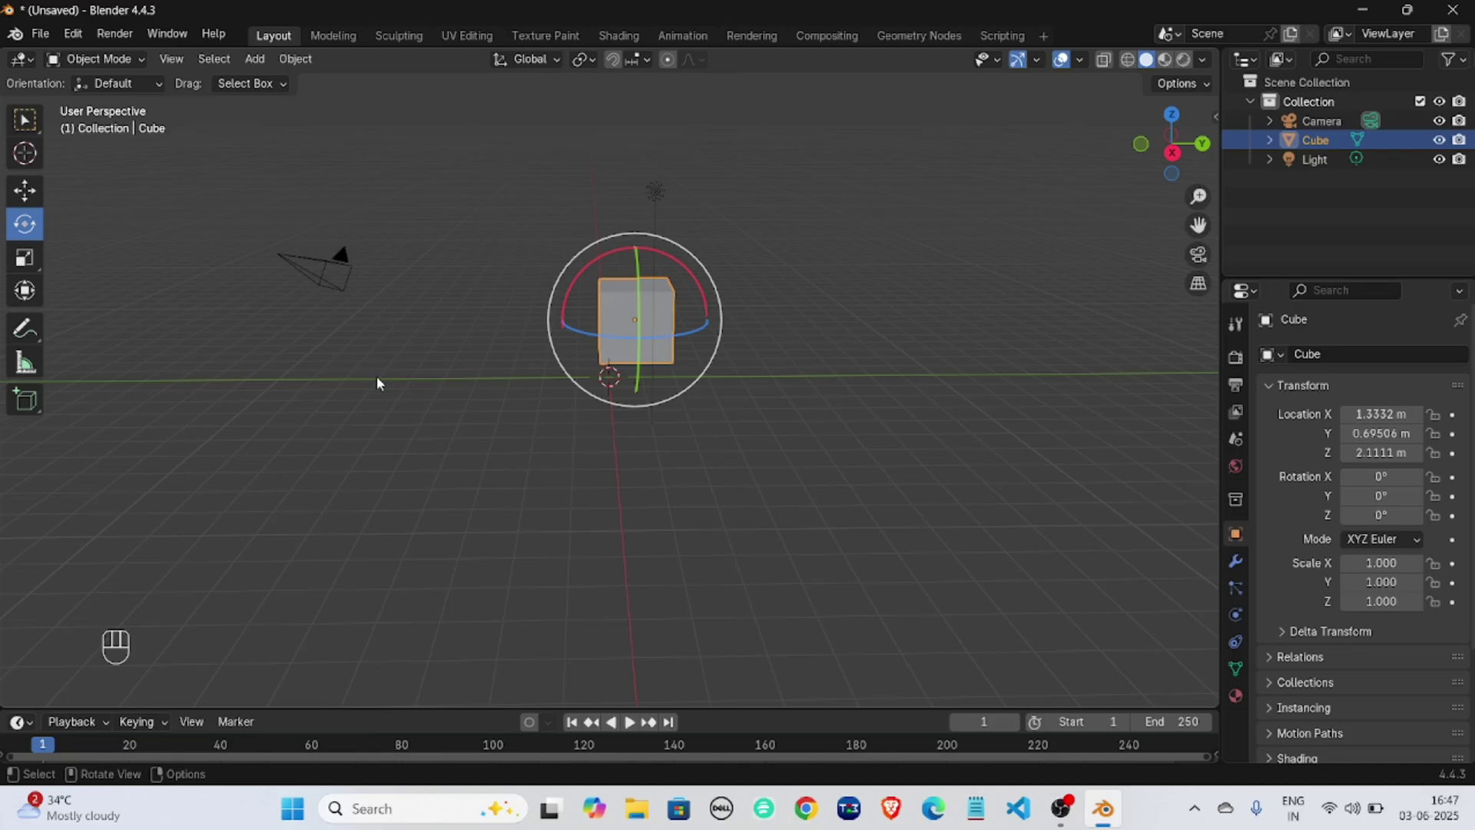
key(r)
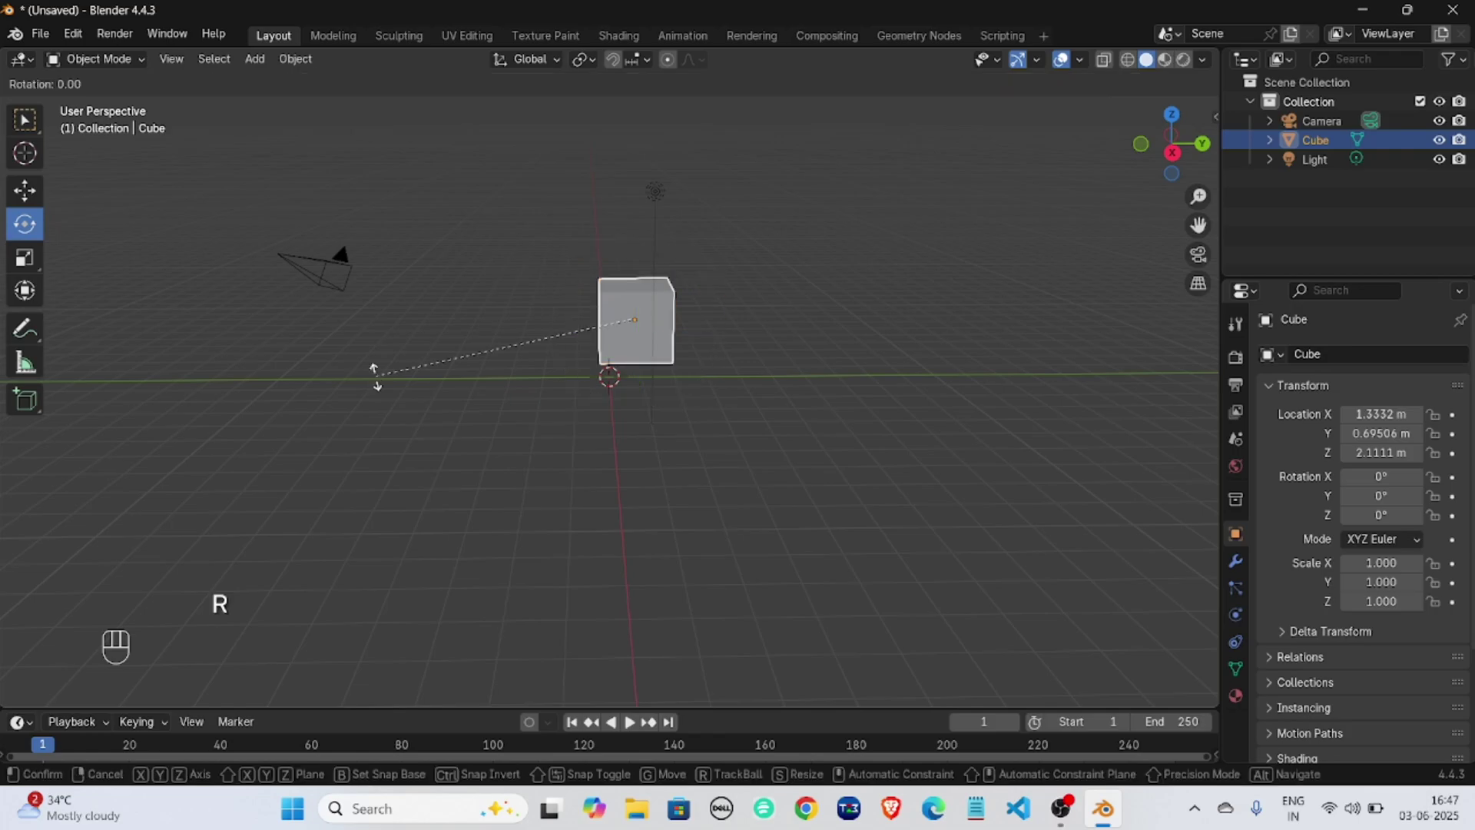
key(KP_9)
key(KP_0)
key(KP_Enter)
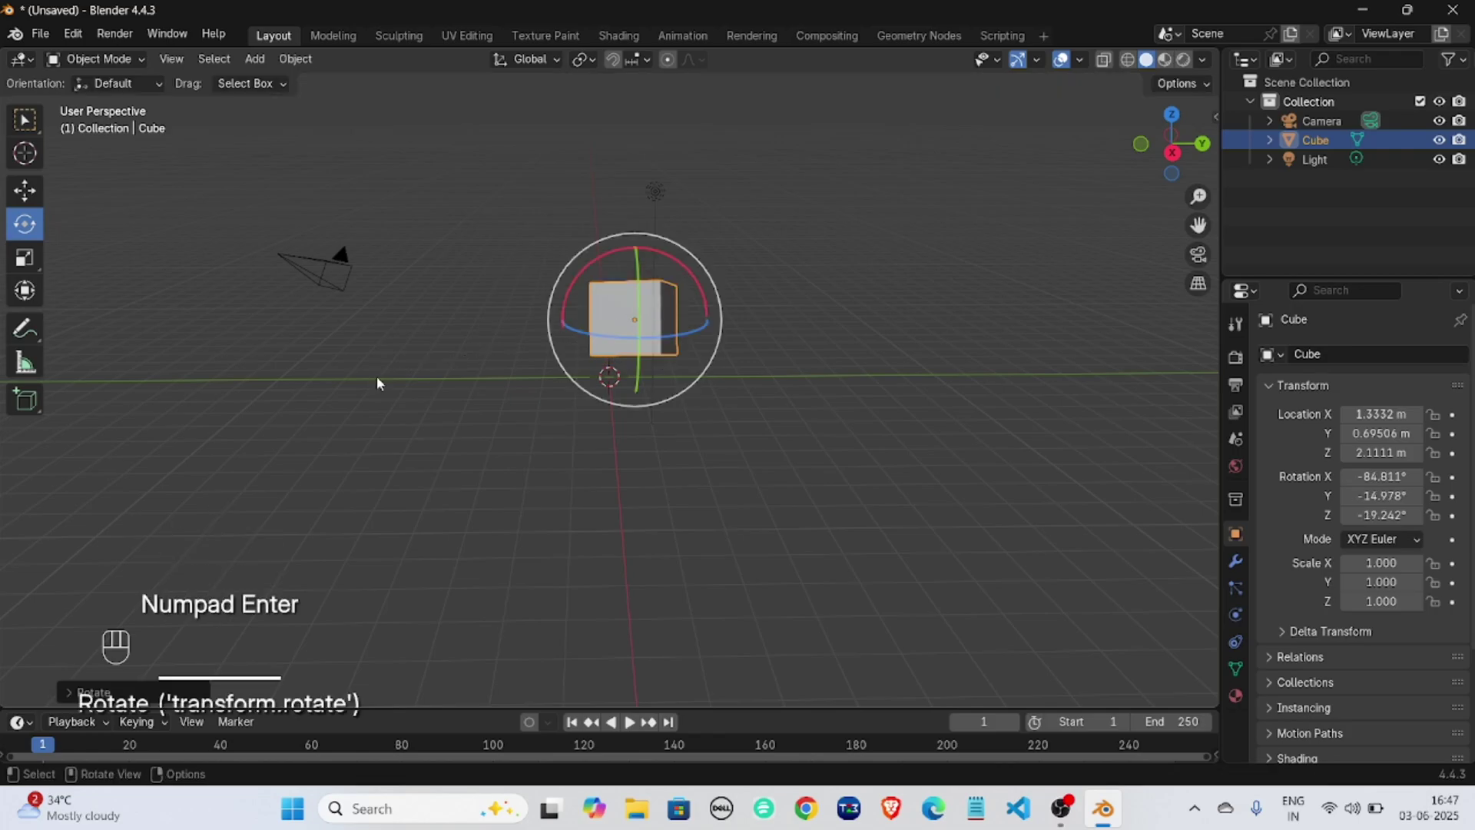
Rotate the cube by 90° around the global X axis, and undo the last two rotations.
key(r)
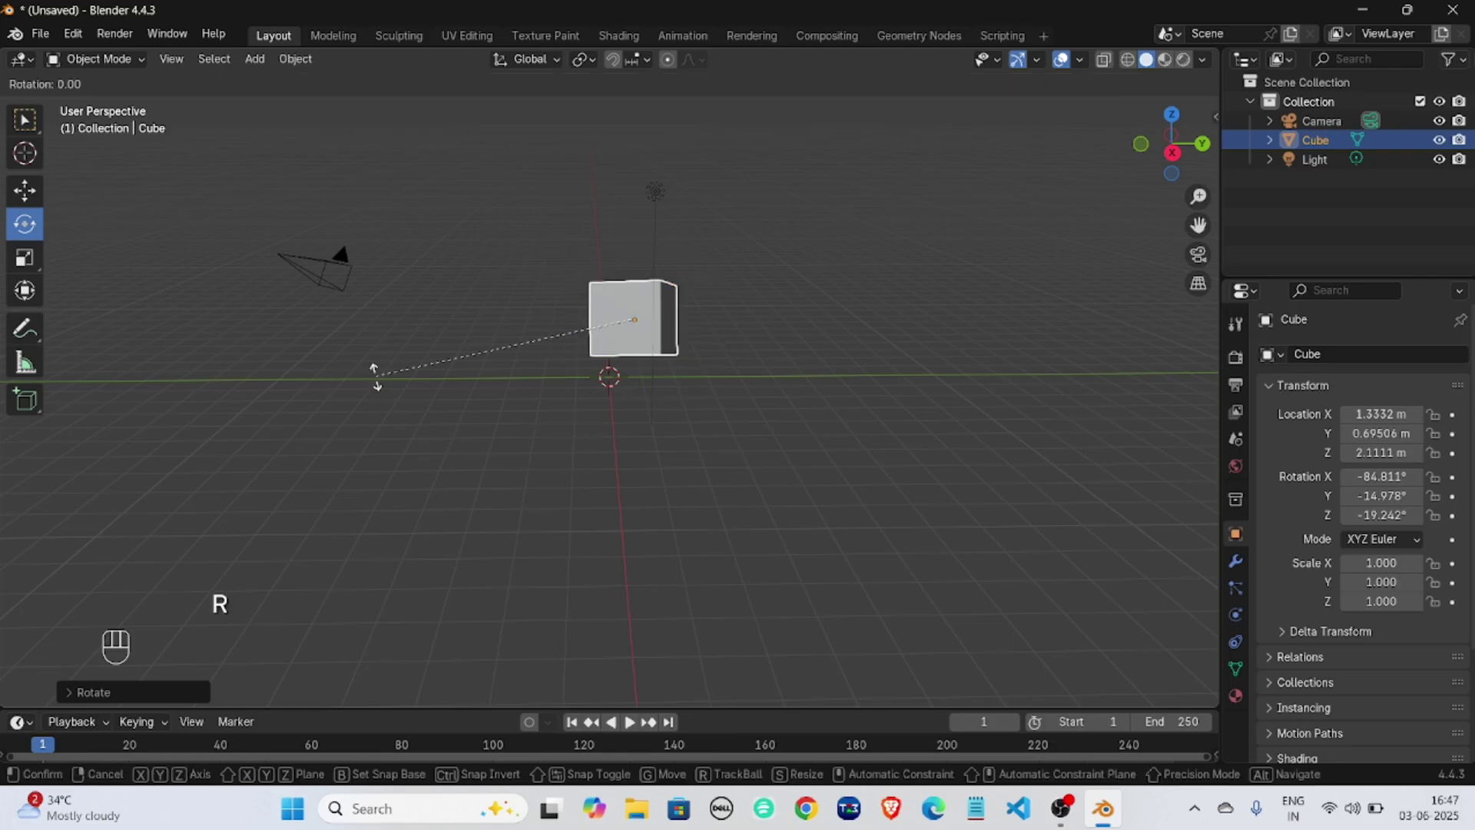
key(x)
key(KP_9)
key(KP_0)
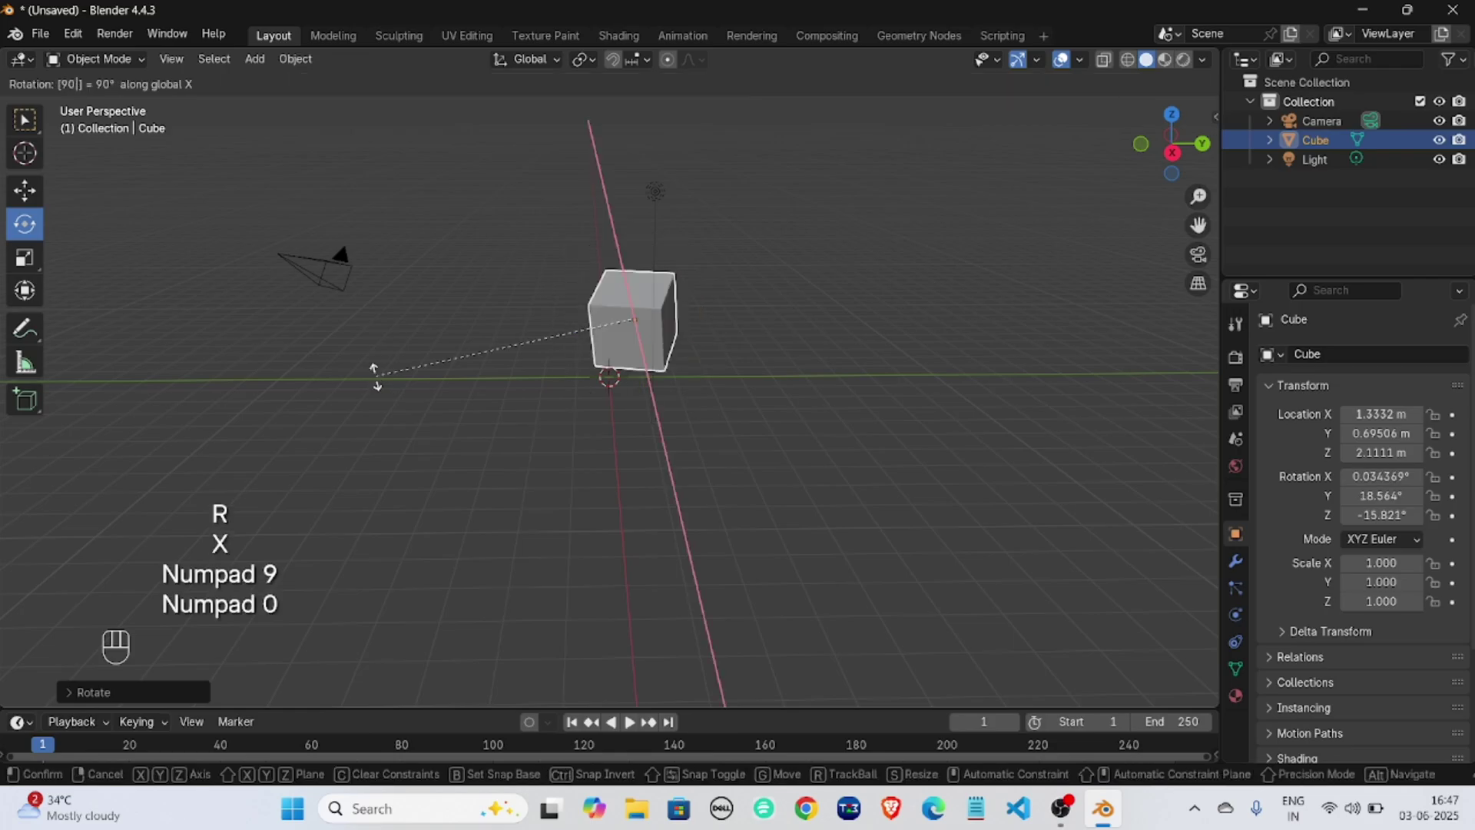
key(KP_Enter)
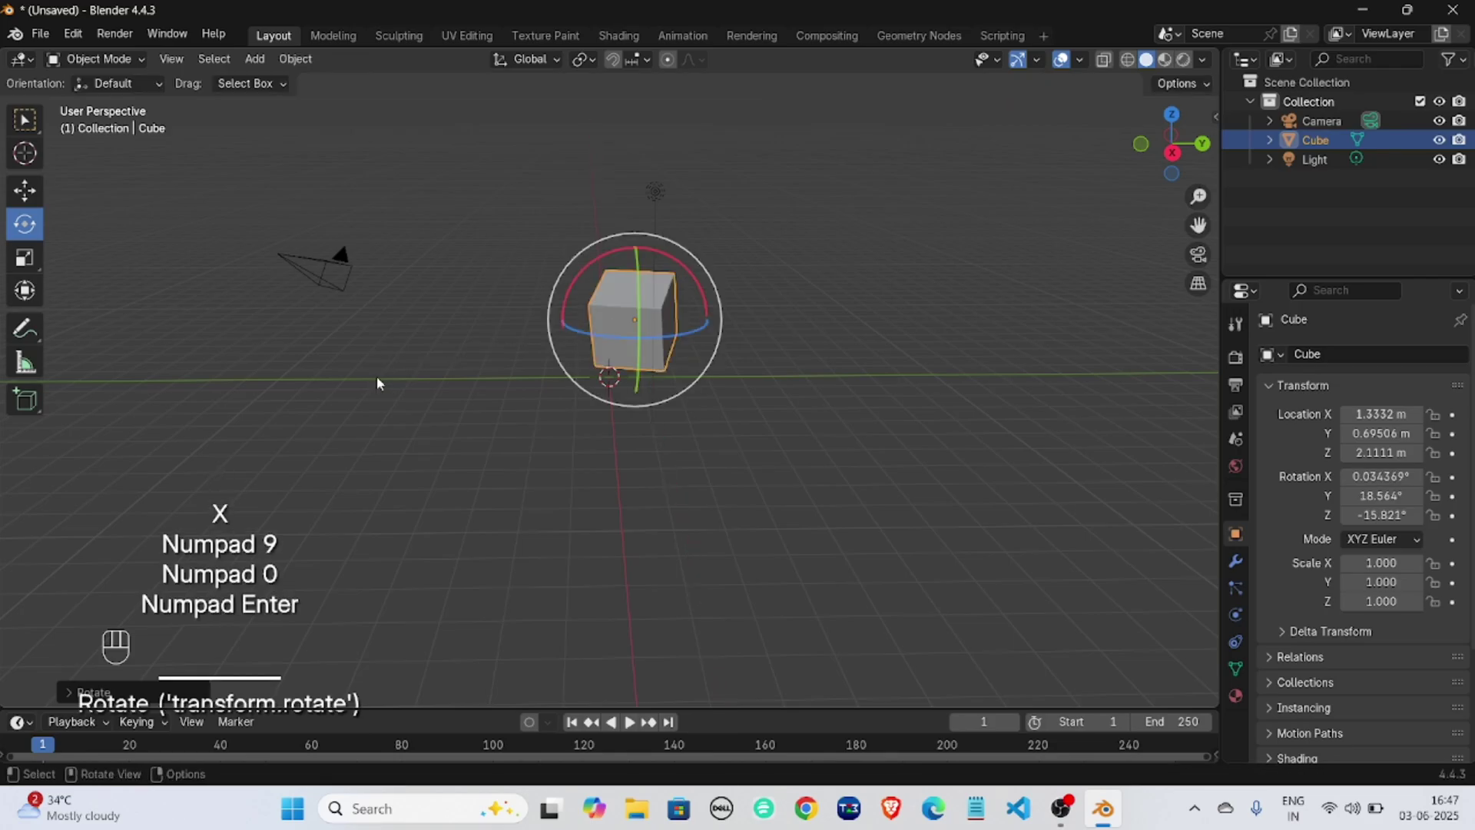
key(ctrl+z)
key(ctrl+z)
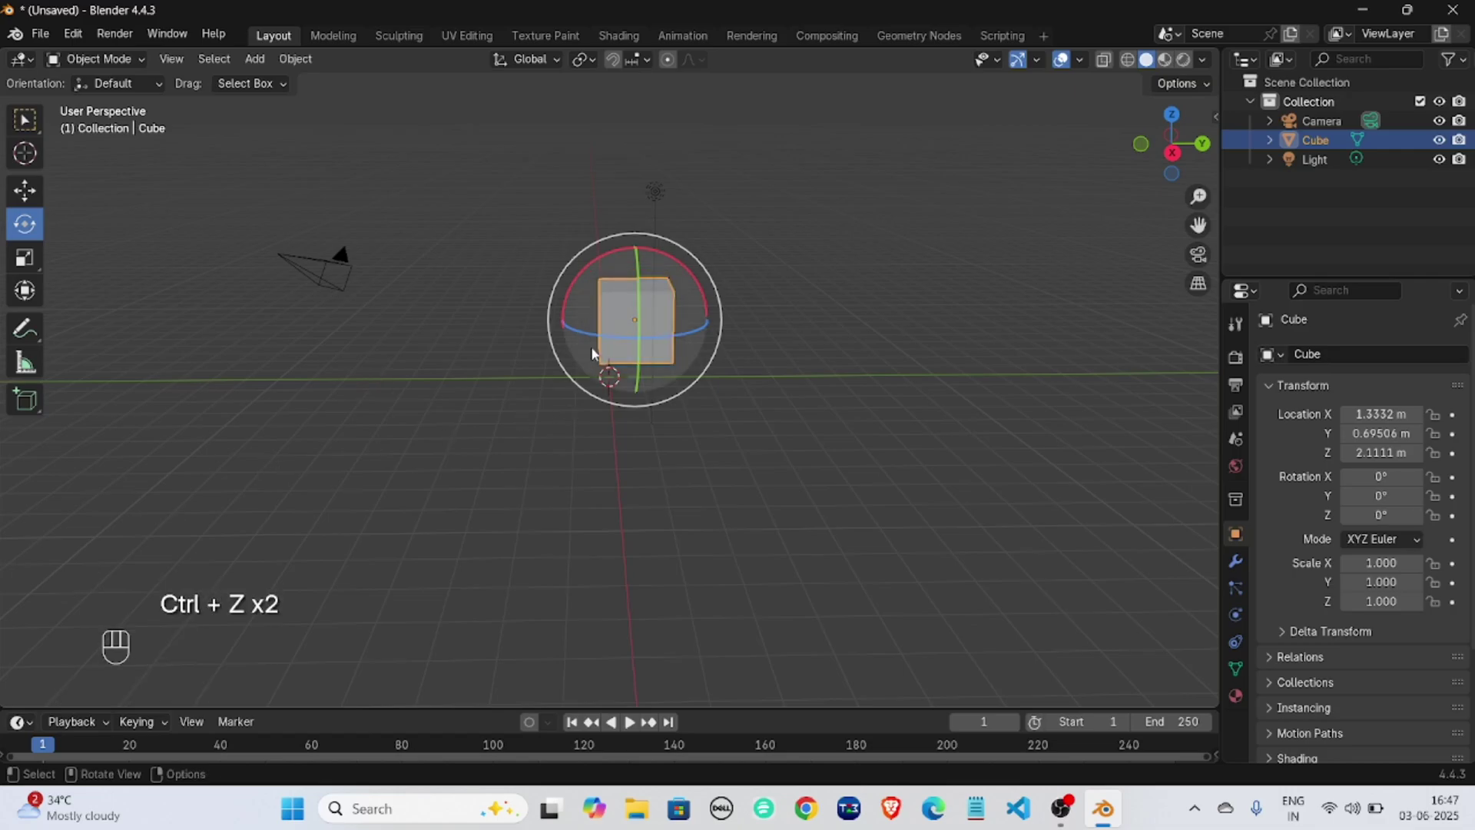
Select the cube and rotate it around the global Z axis to about -595.4°.
click(366, 358)
click(645, 326)
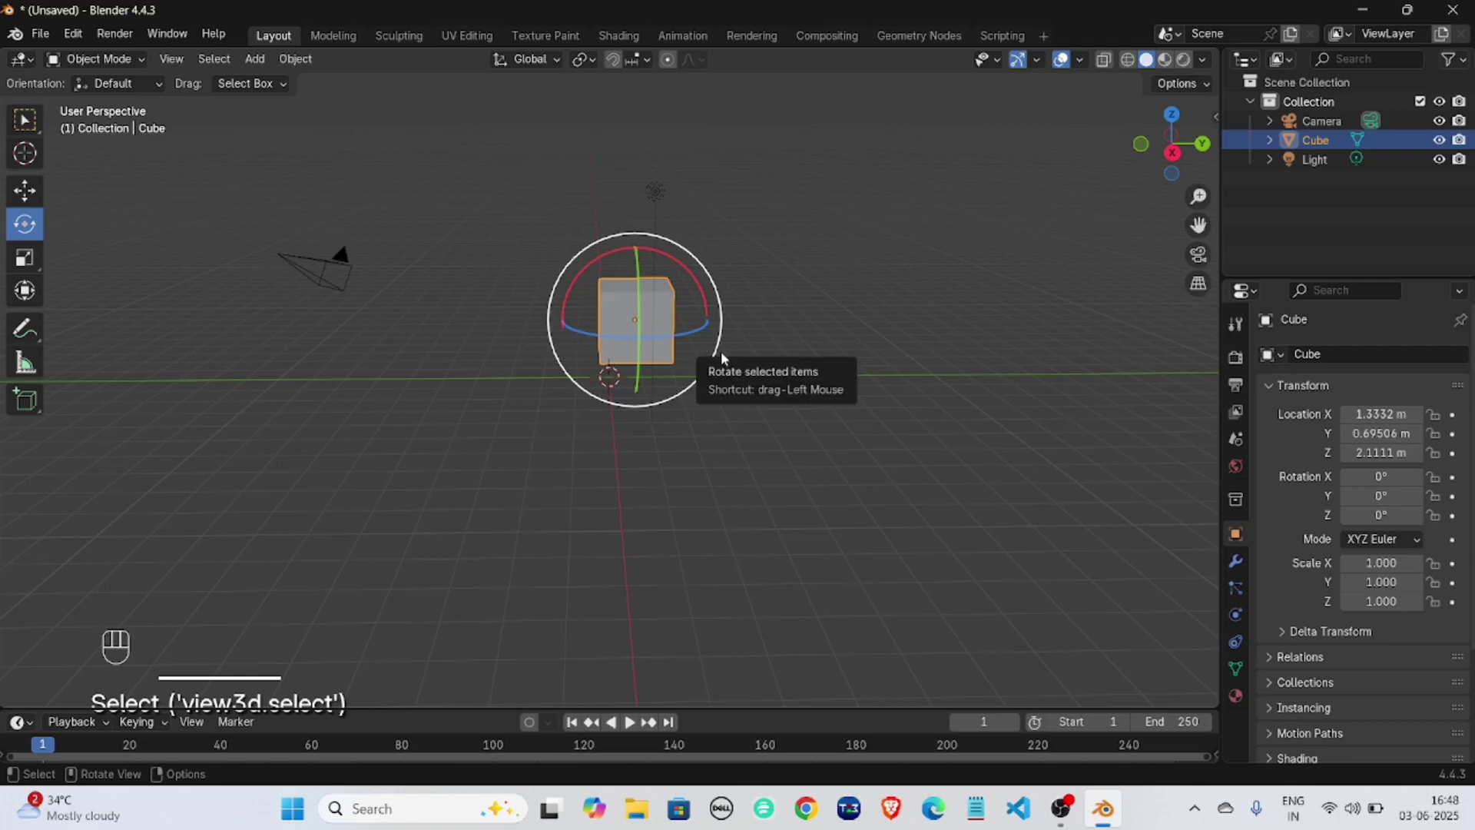
key(r)
key(z)
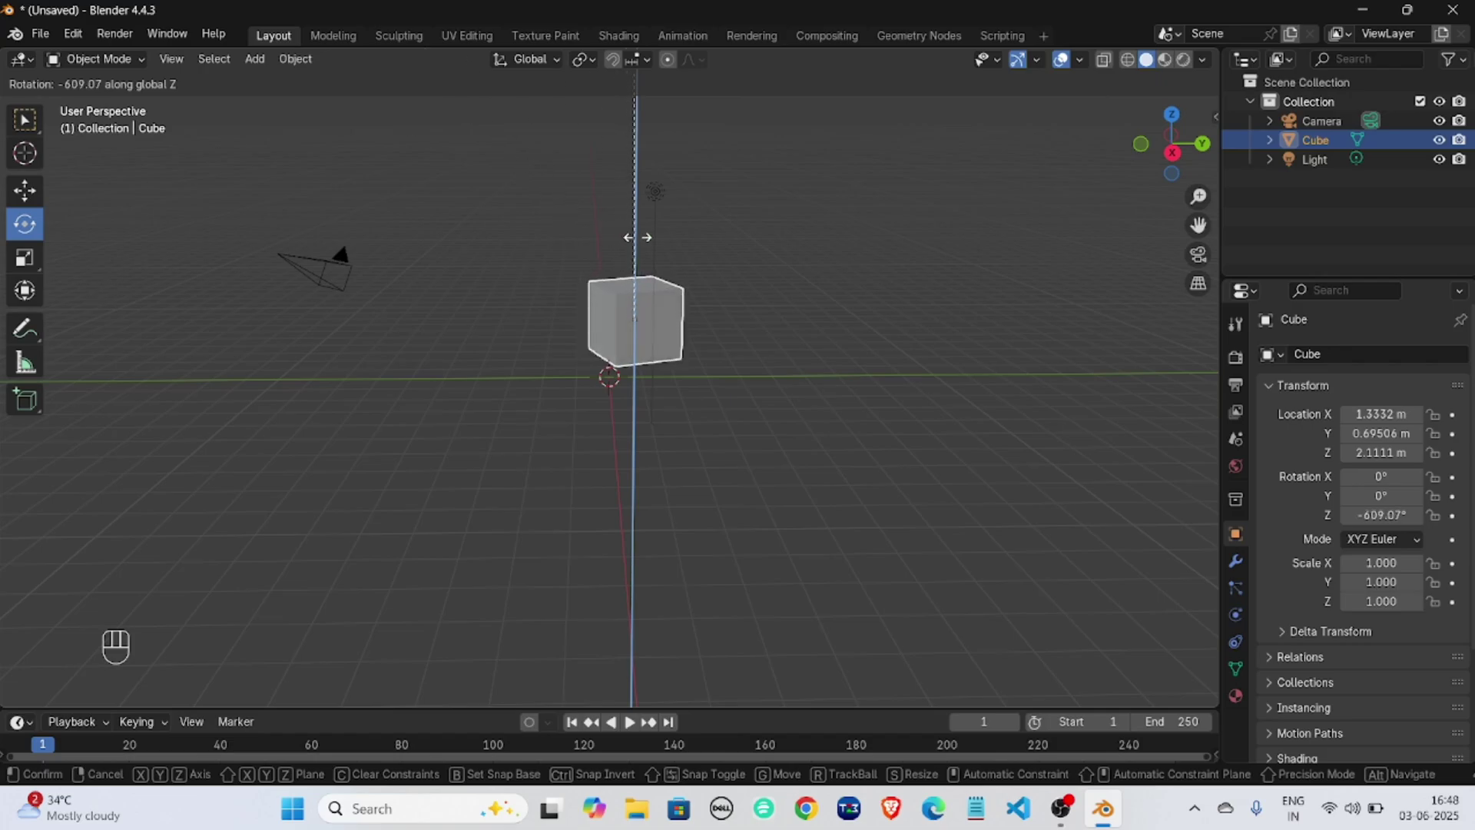
click(478, 355)
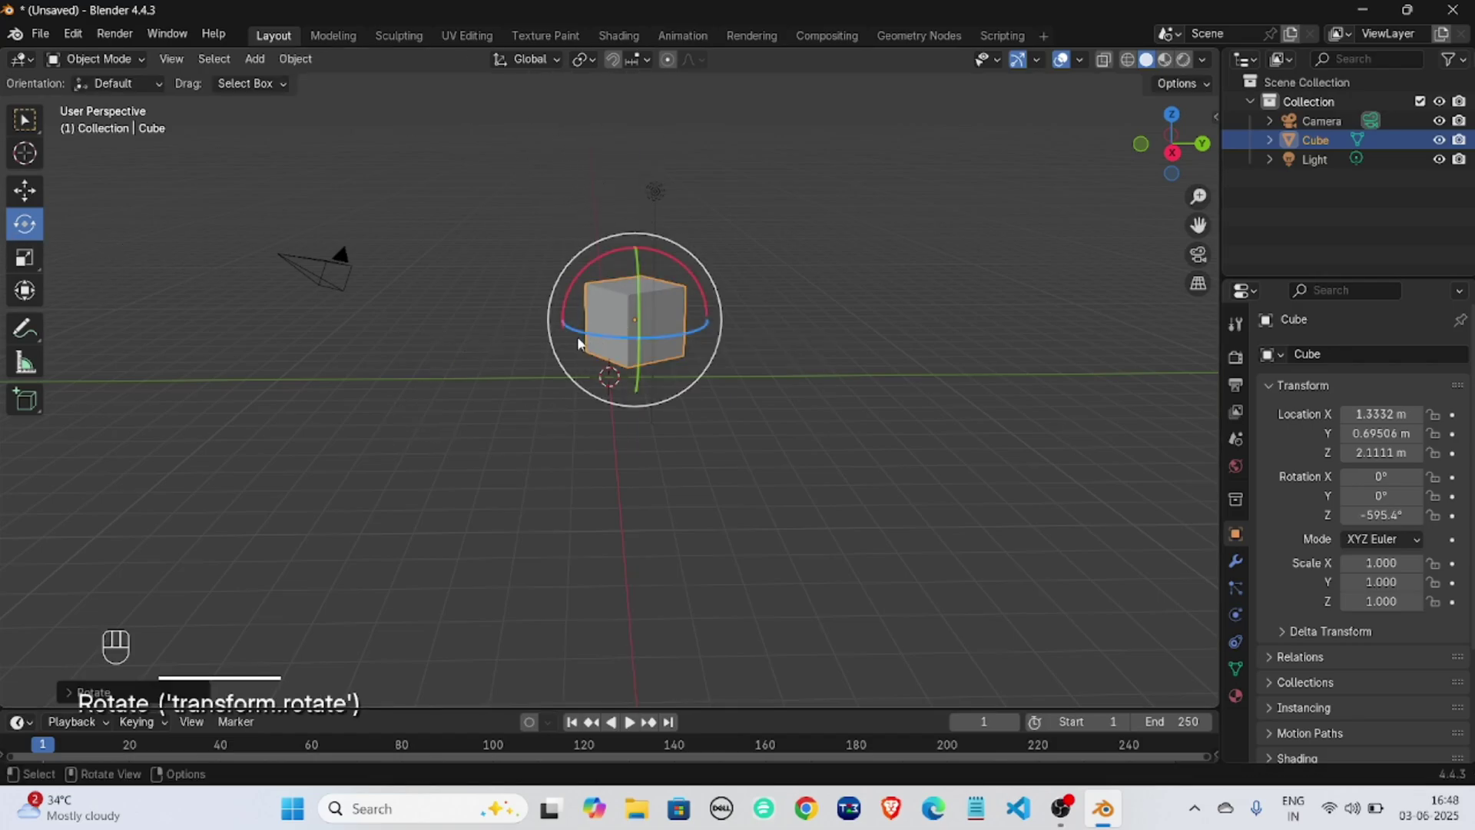
Rotate the cube freely in trackball mode, and undo that trackball rotation.
key(r)
key(r)
click(686, 437)
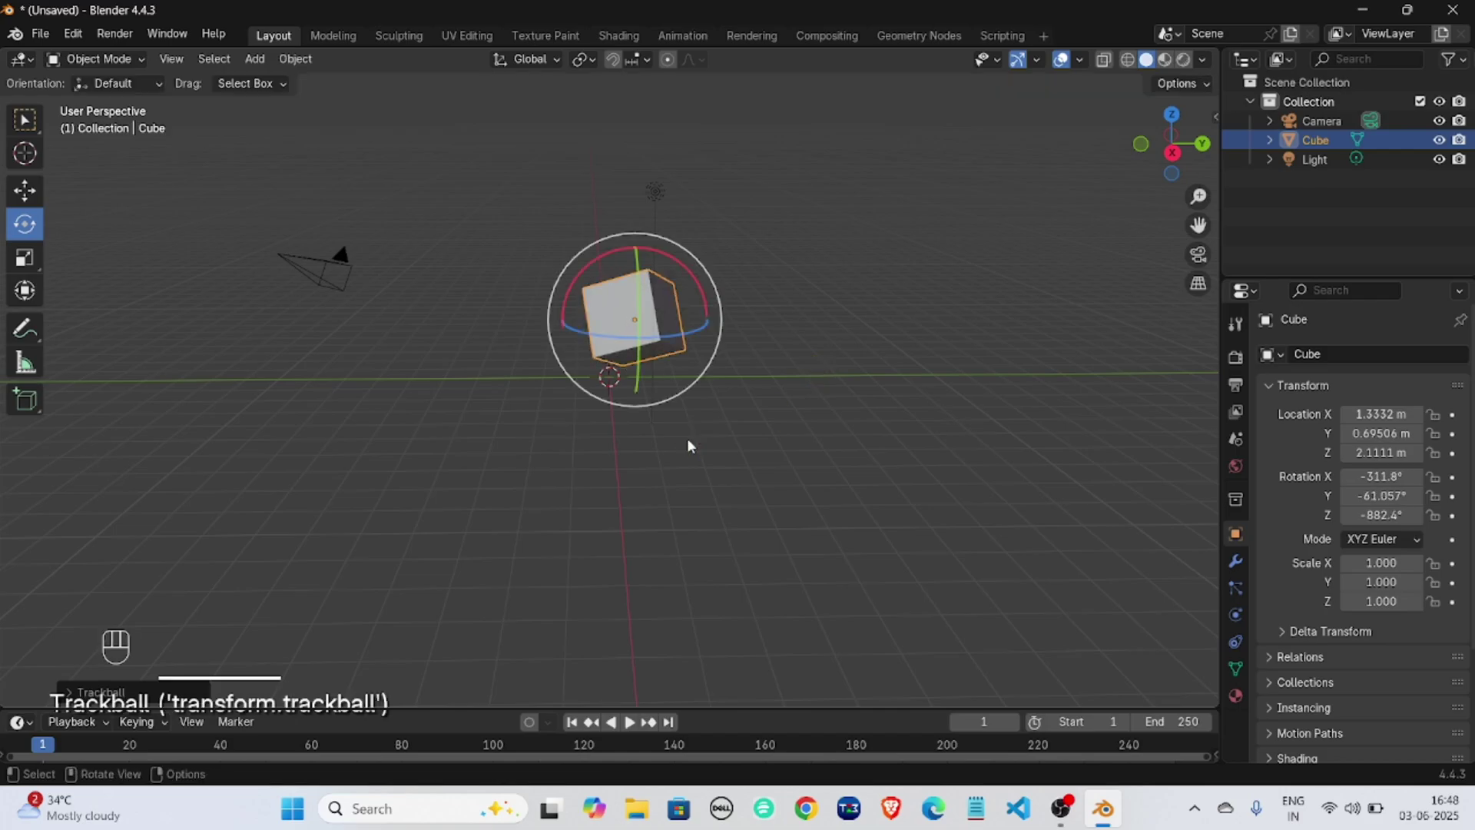
key(ctrl+z)
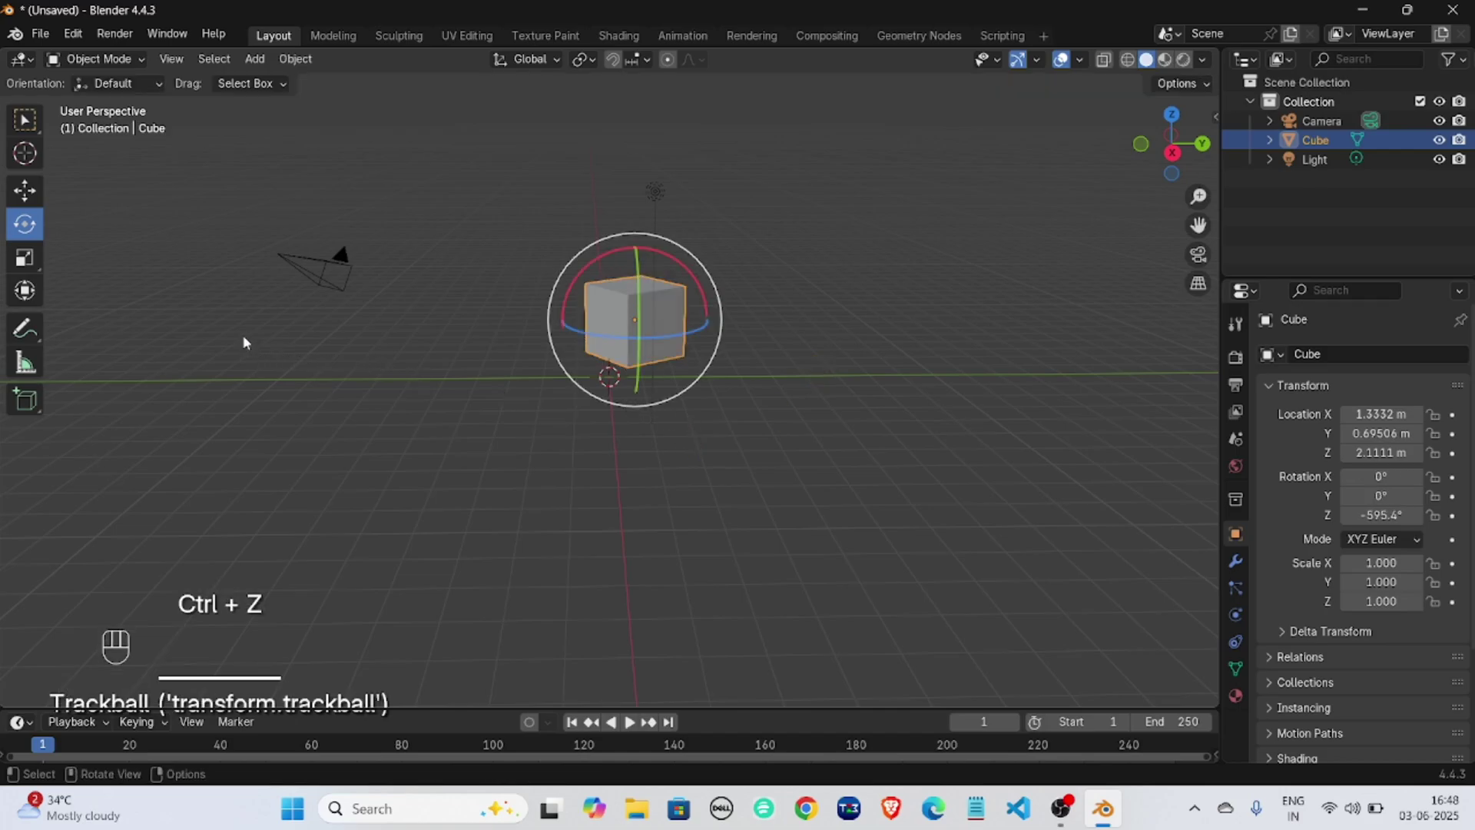
Rotate the cube freely around the global X axis and again around the global Y axis.
key(r)
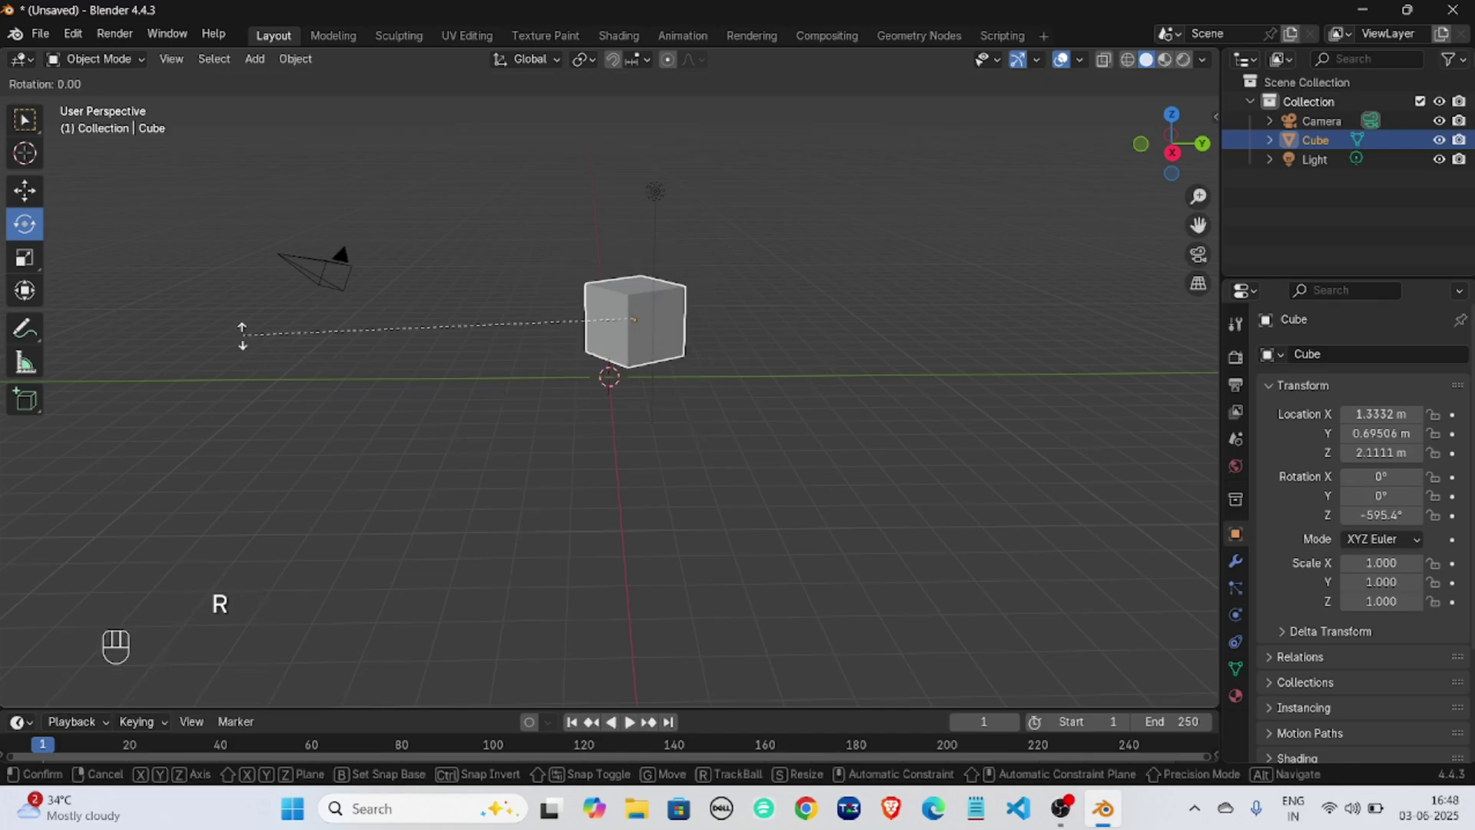
key(x)
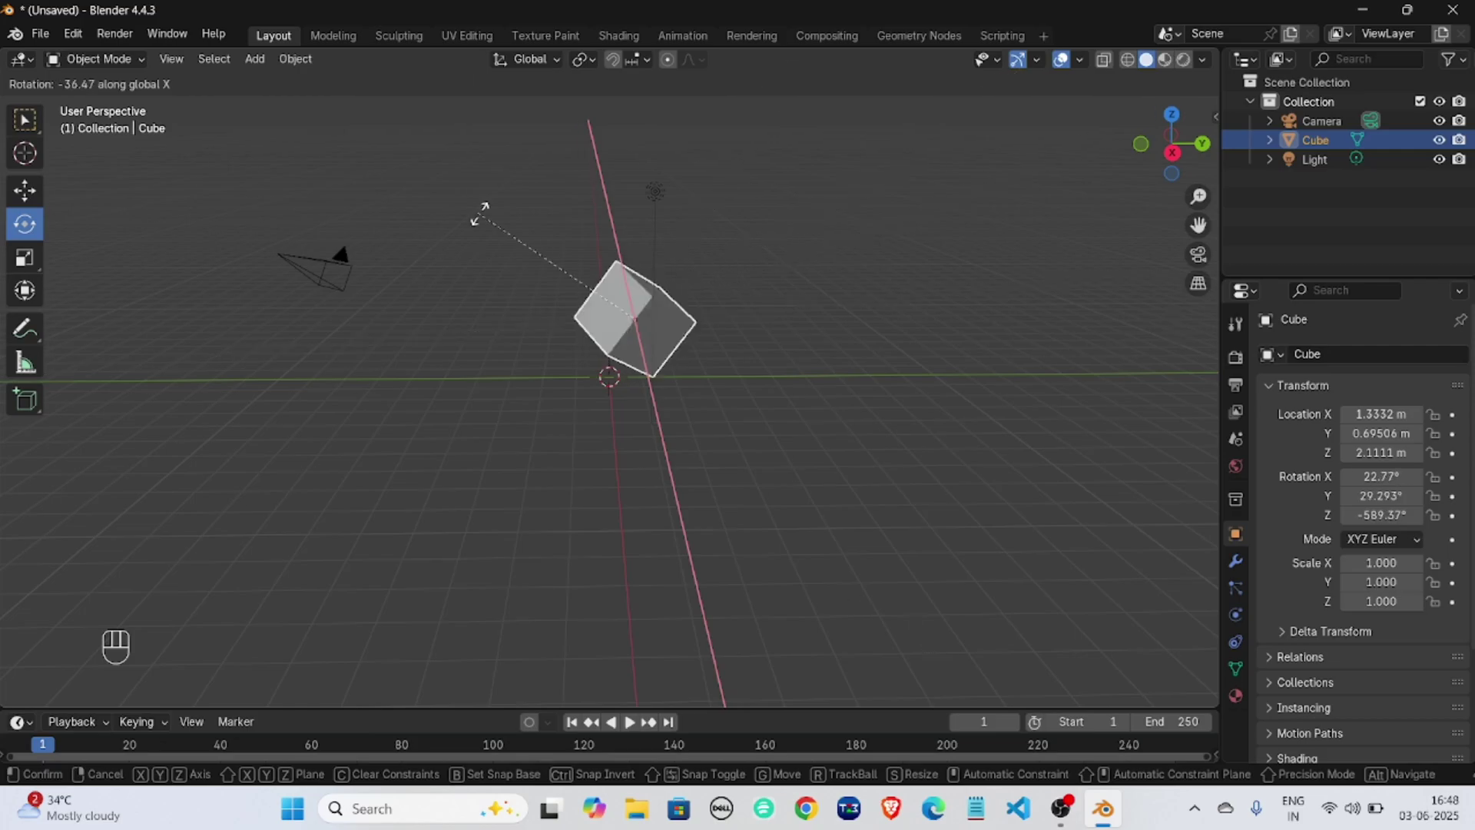
click(686, 300)
key(r)
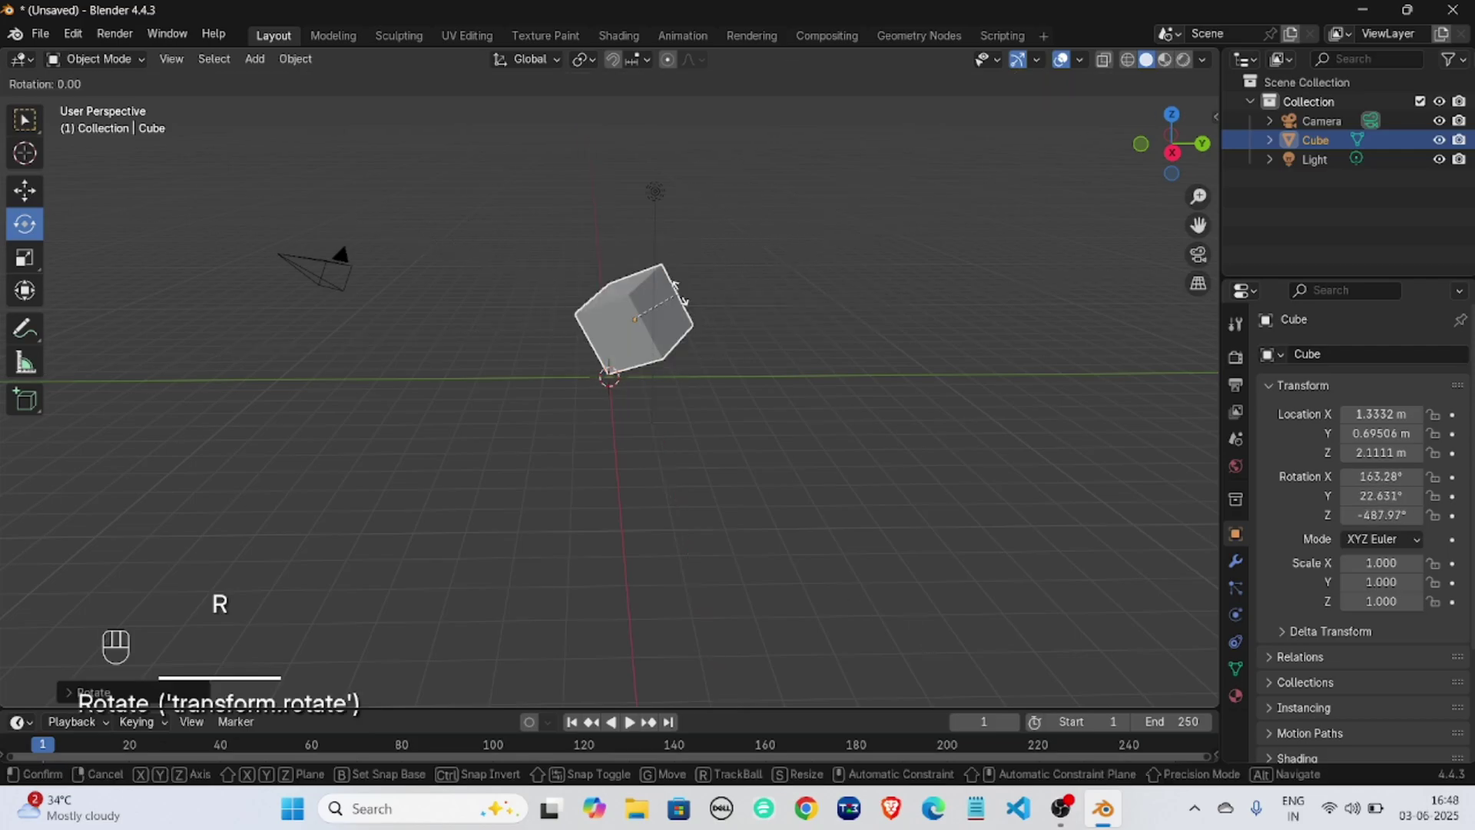
key(y)
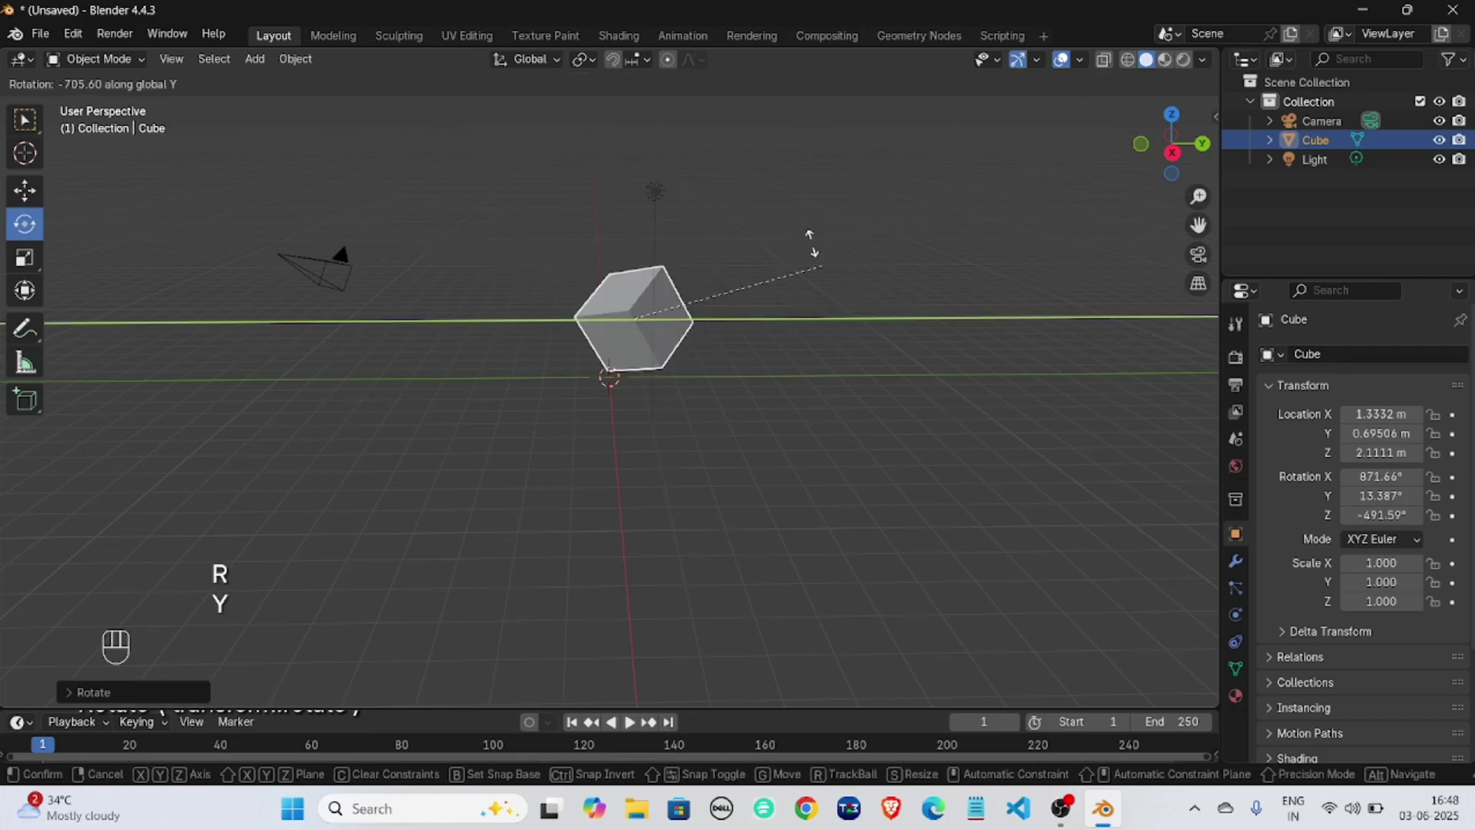
click(542, 310)
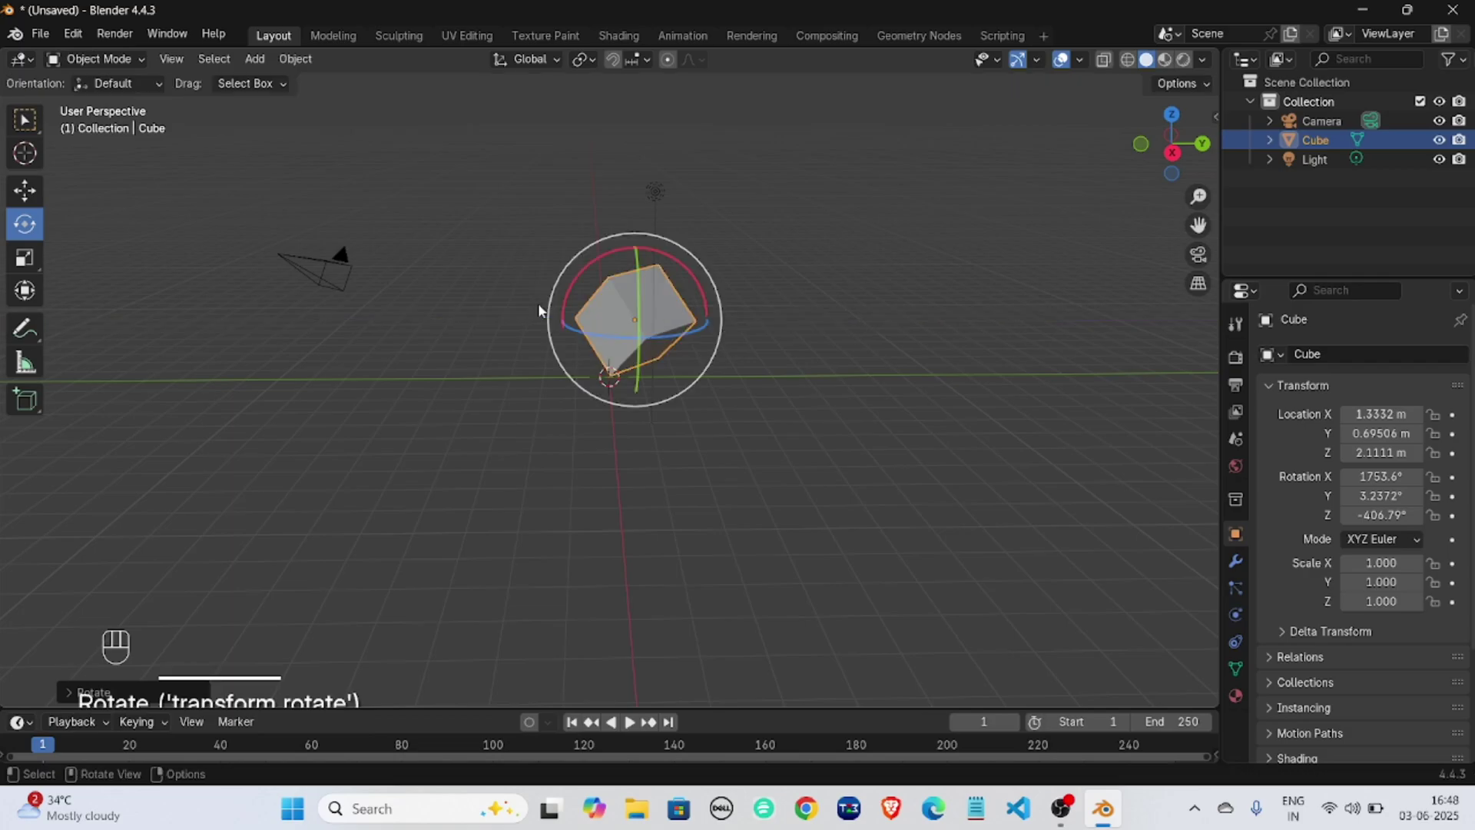
Undo the cube's rotations around the Y, X and Z axes.
key(ctrl+z)
key(ctrl+z)
key(ctrl+z)
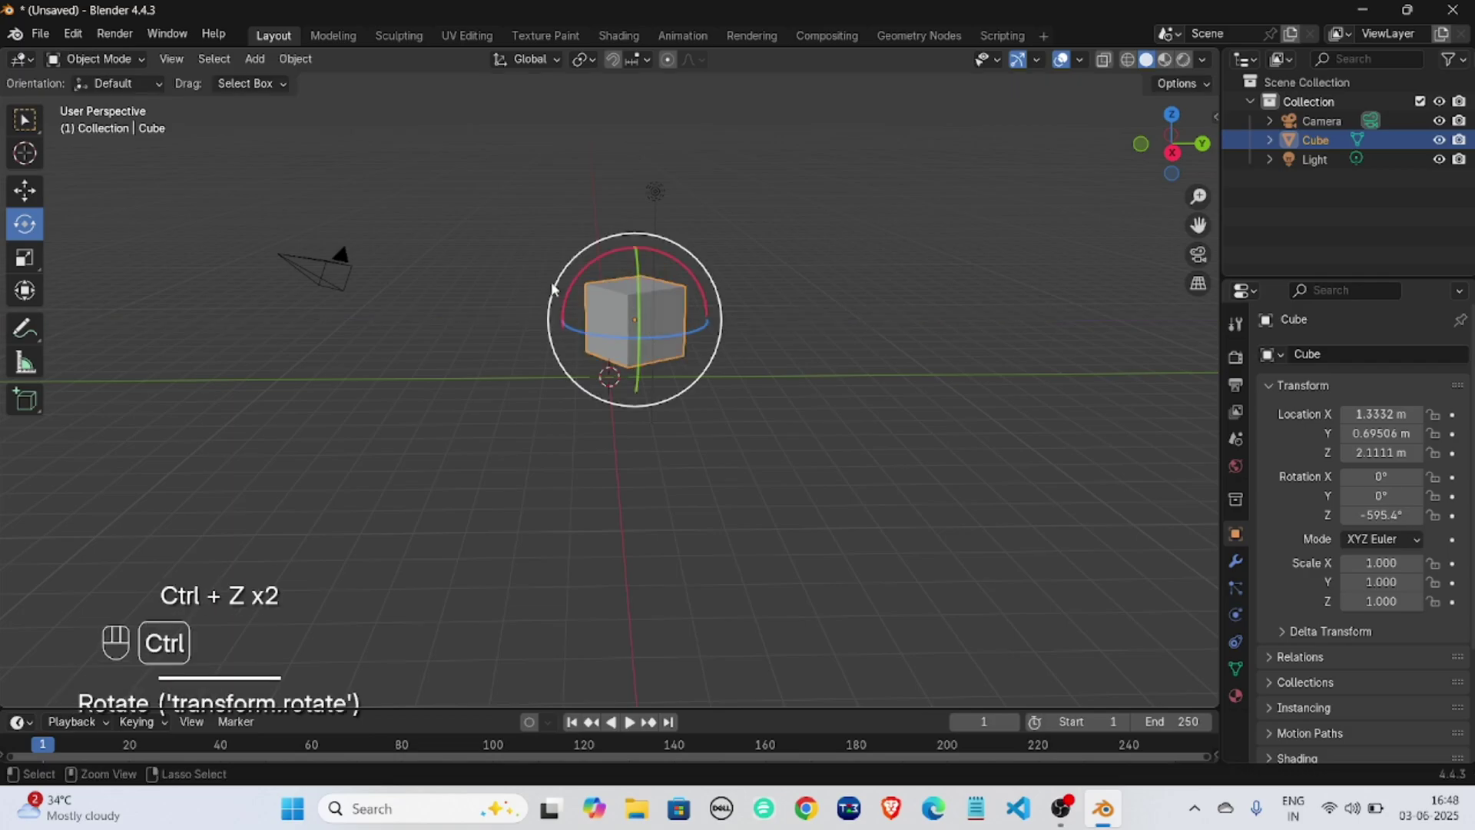
With the Scale tool, stretch the cube along Y to about 2.44 and enlarge it uniformly by about 1.5.
click(451, 267)
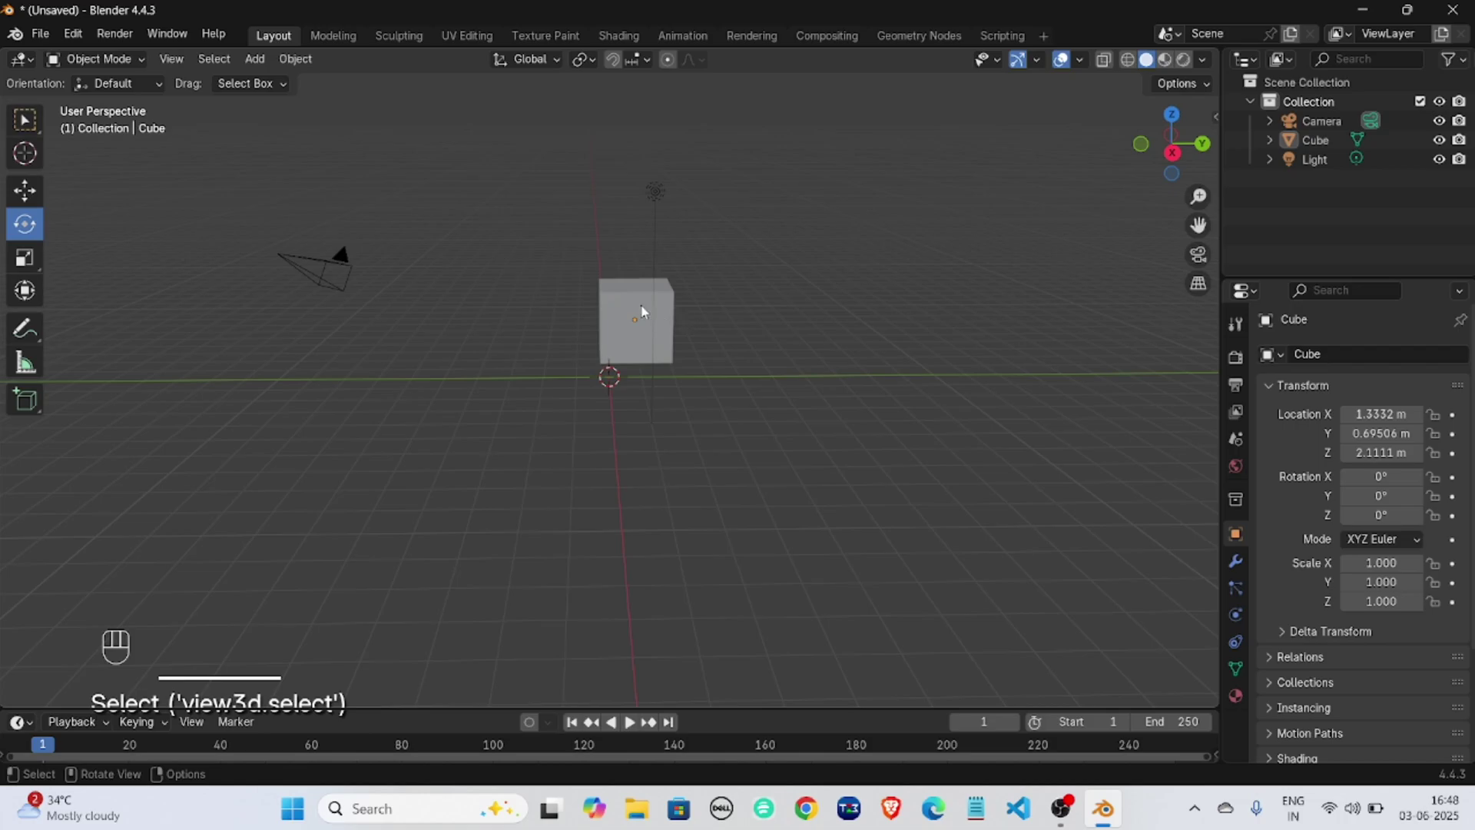
click(673, 318)
scroll(672, 319, up, 3)
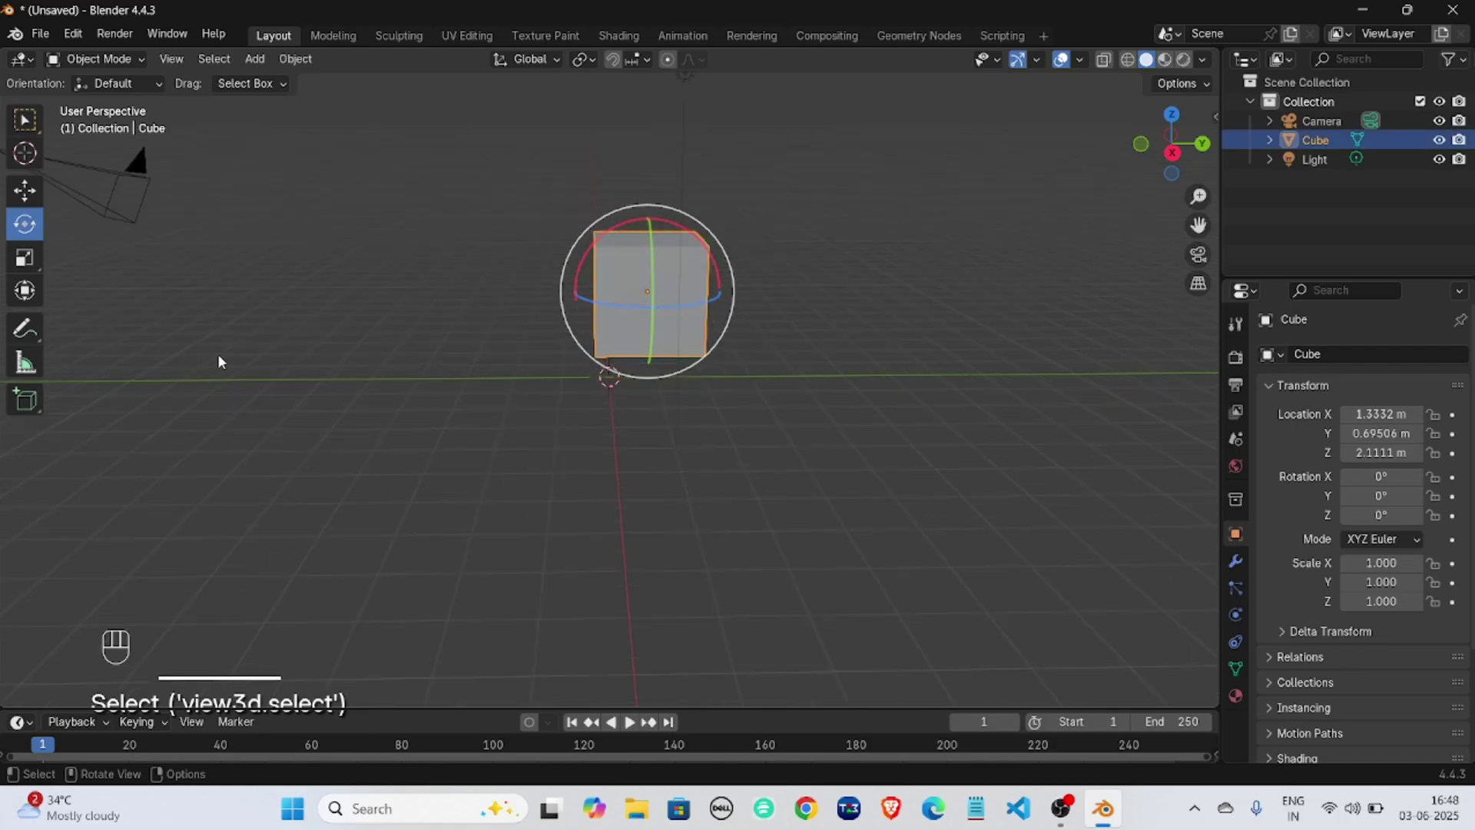
click(21, 263)
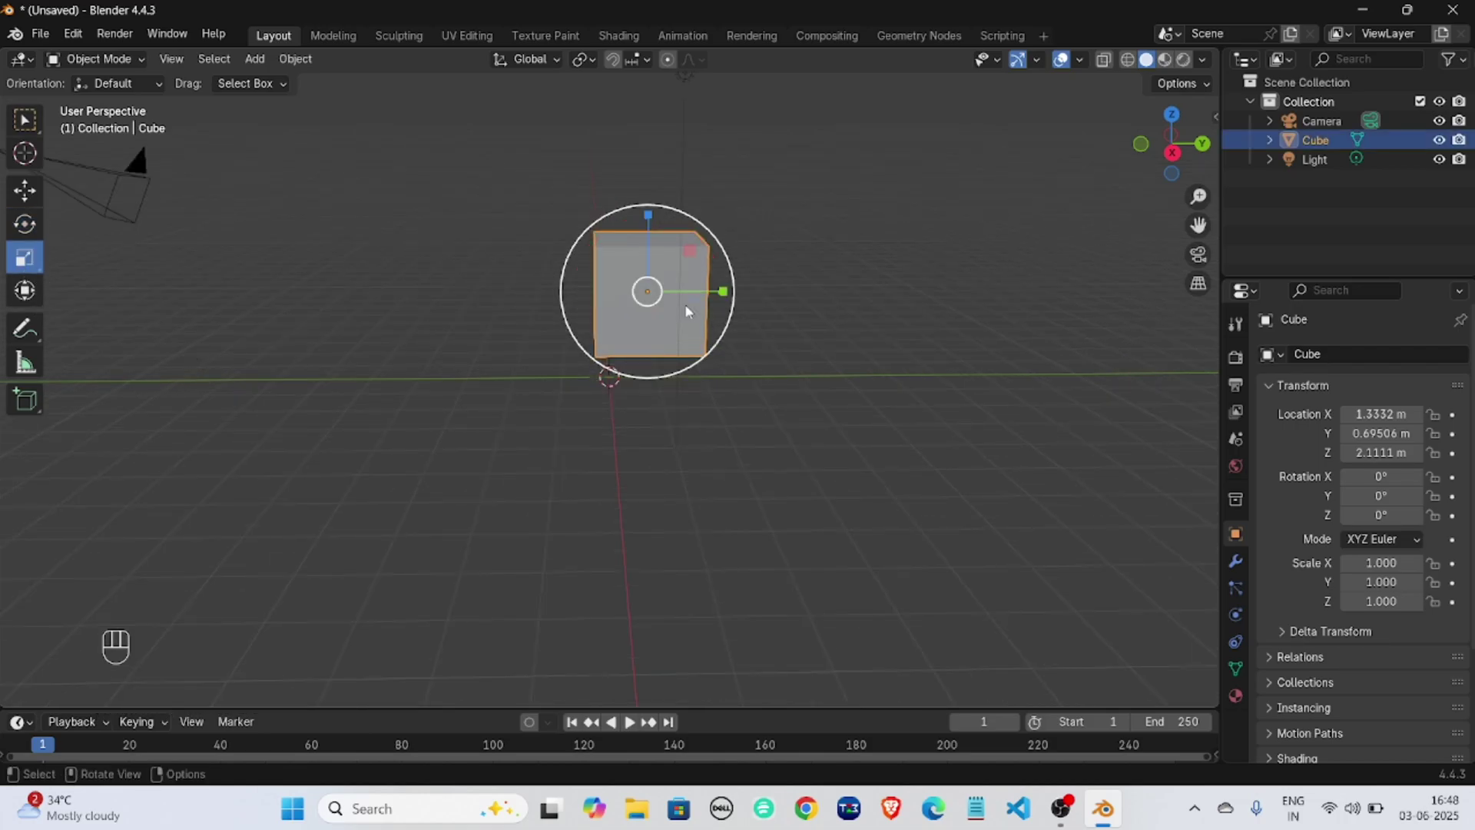
drag(723, 292, 780, 335)
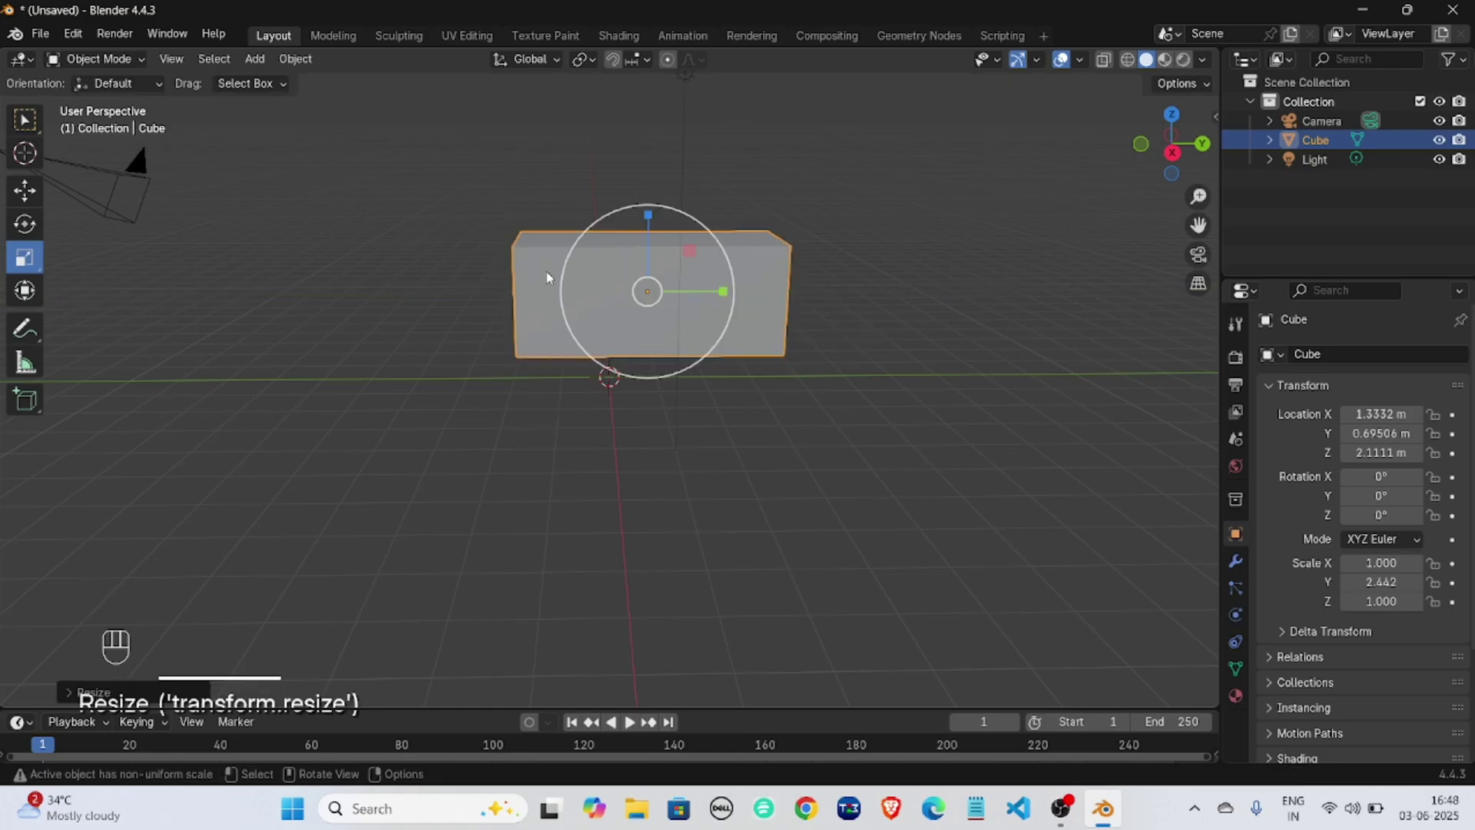
drag(661, 209, 654, 163)
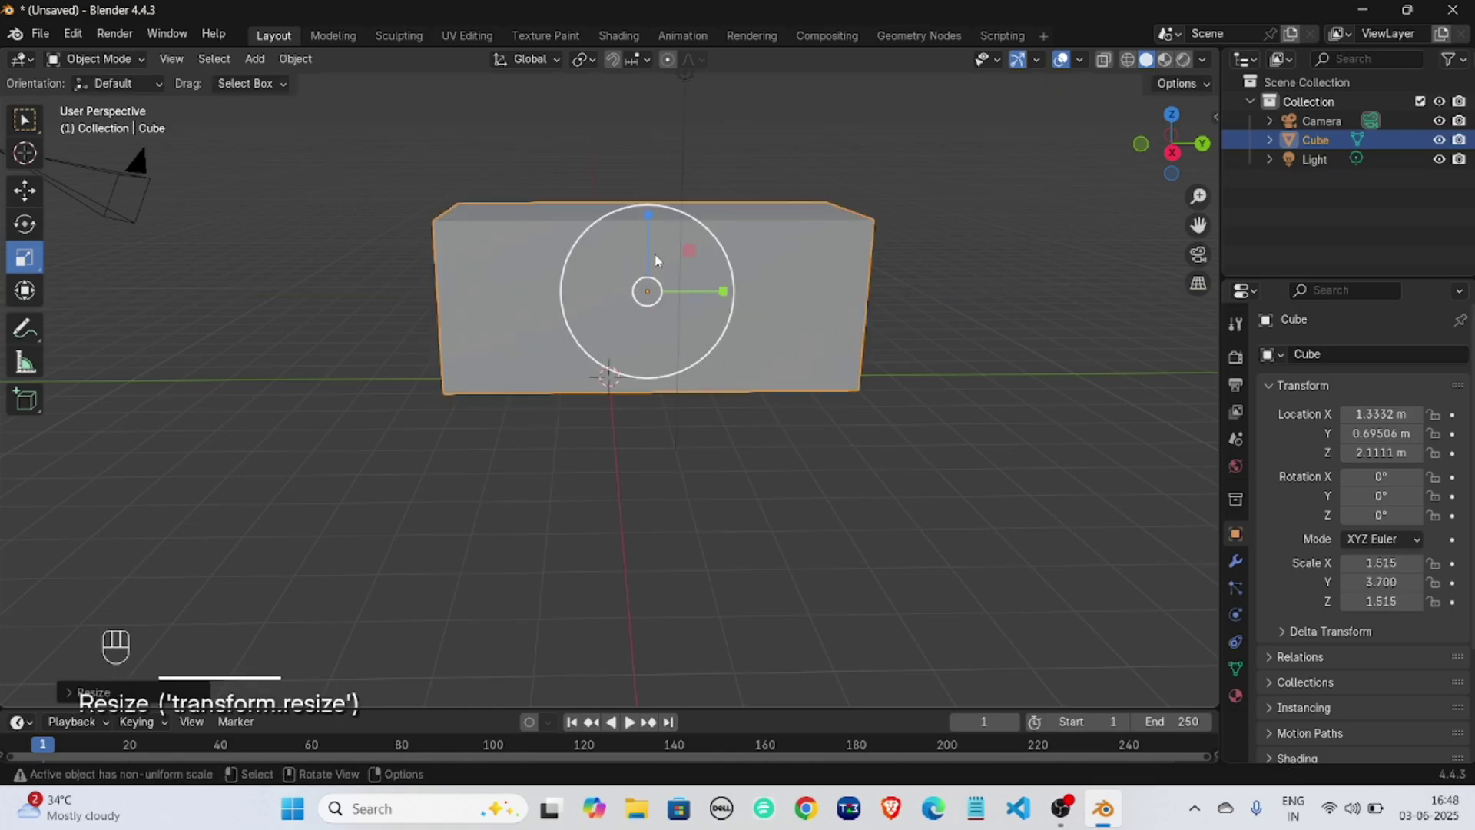
Stretch the cube along the X axis to a scale of about 5.645, keeping it selected.
middle_drag(702, 251, 774, 286)
drag(751, 297, 937, 333)
middle_drag(990, 240, 855, 186)
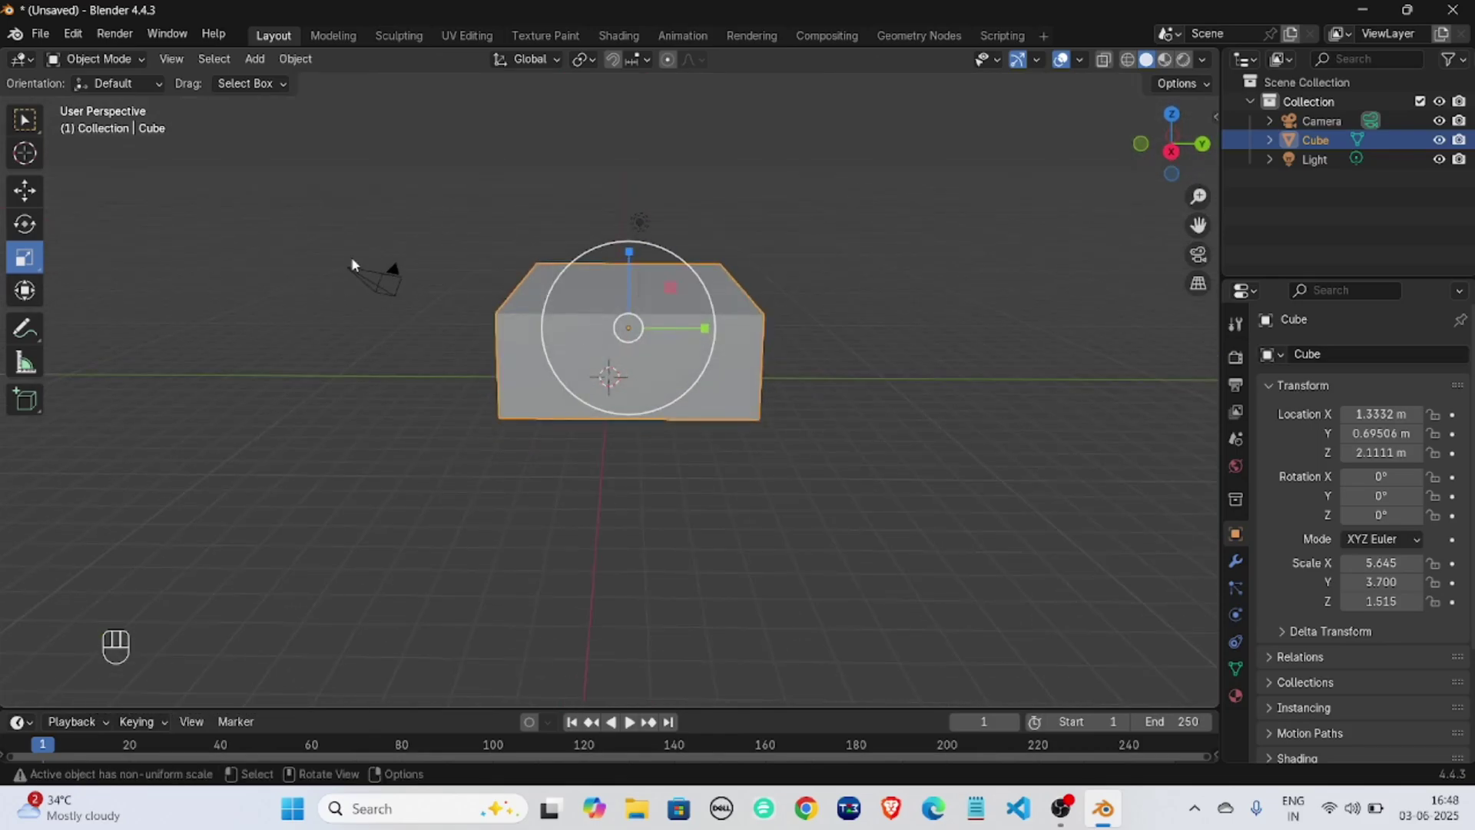
click(365, 275)
click(653, 360)
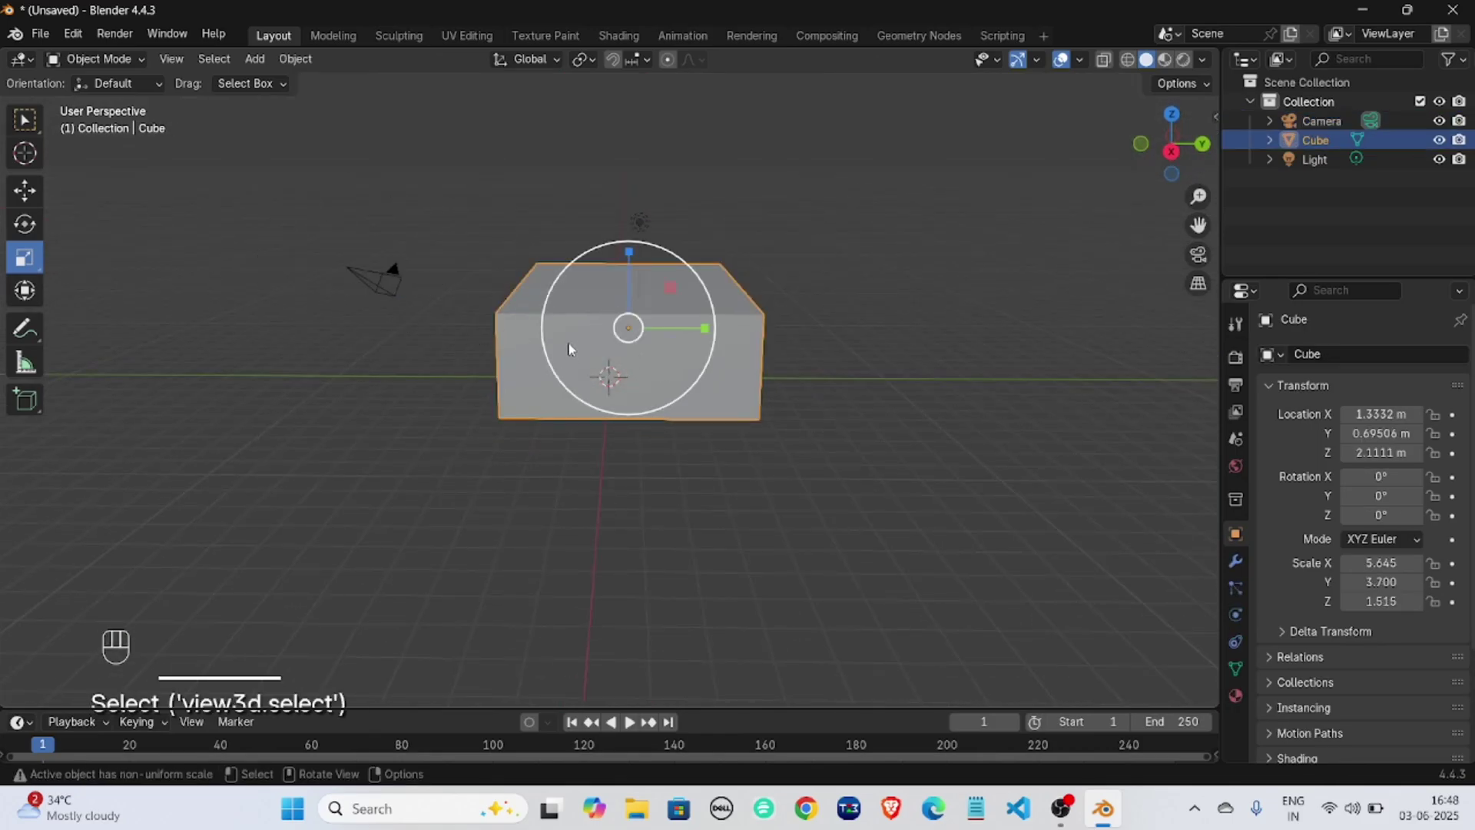
middle_drag(569, 343, 610, 359)
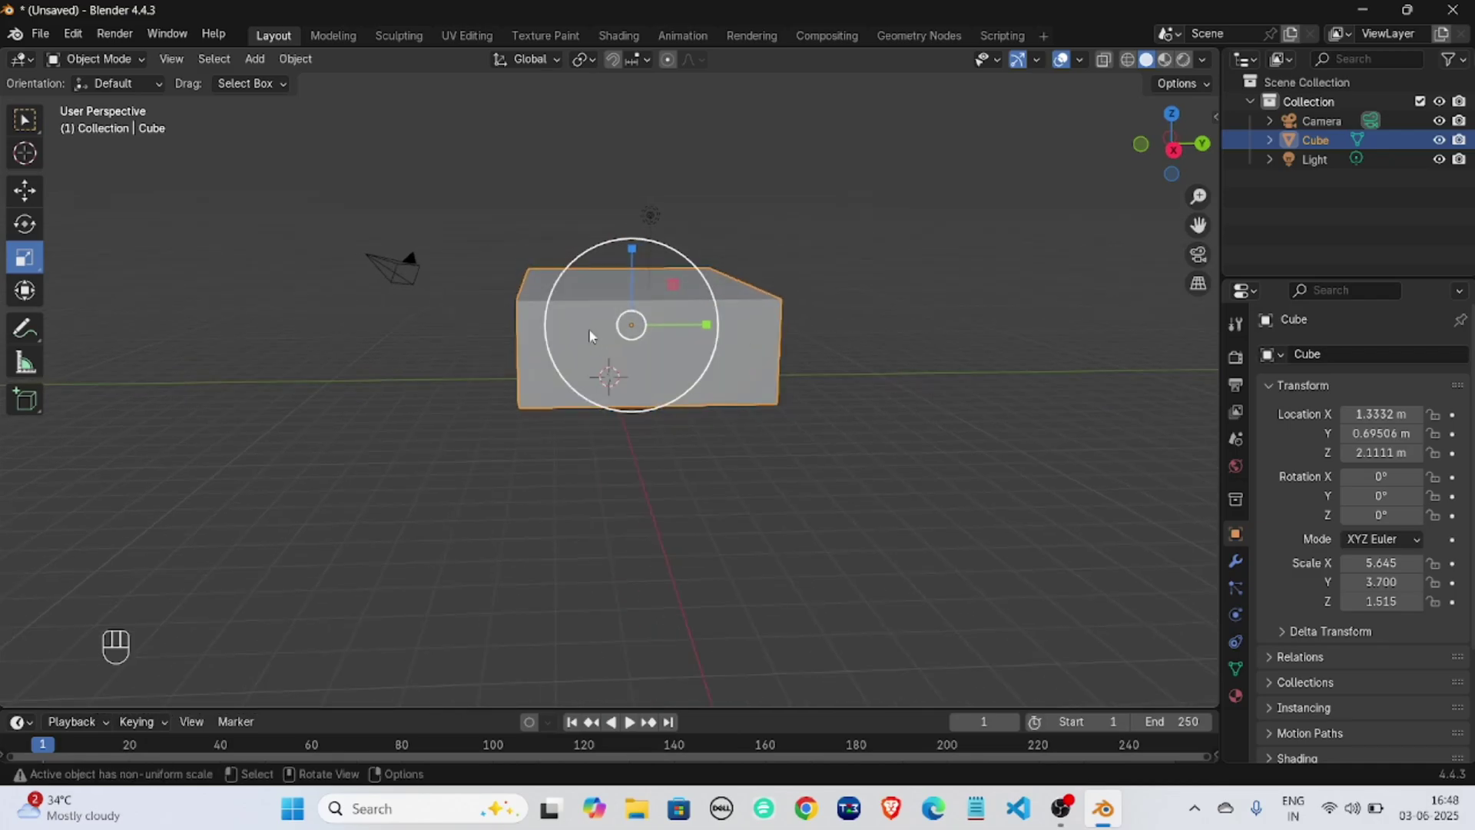
middle_drag(361, 306, 428, 343)
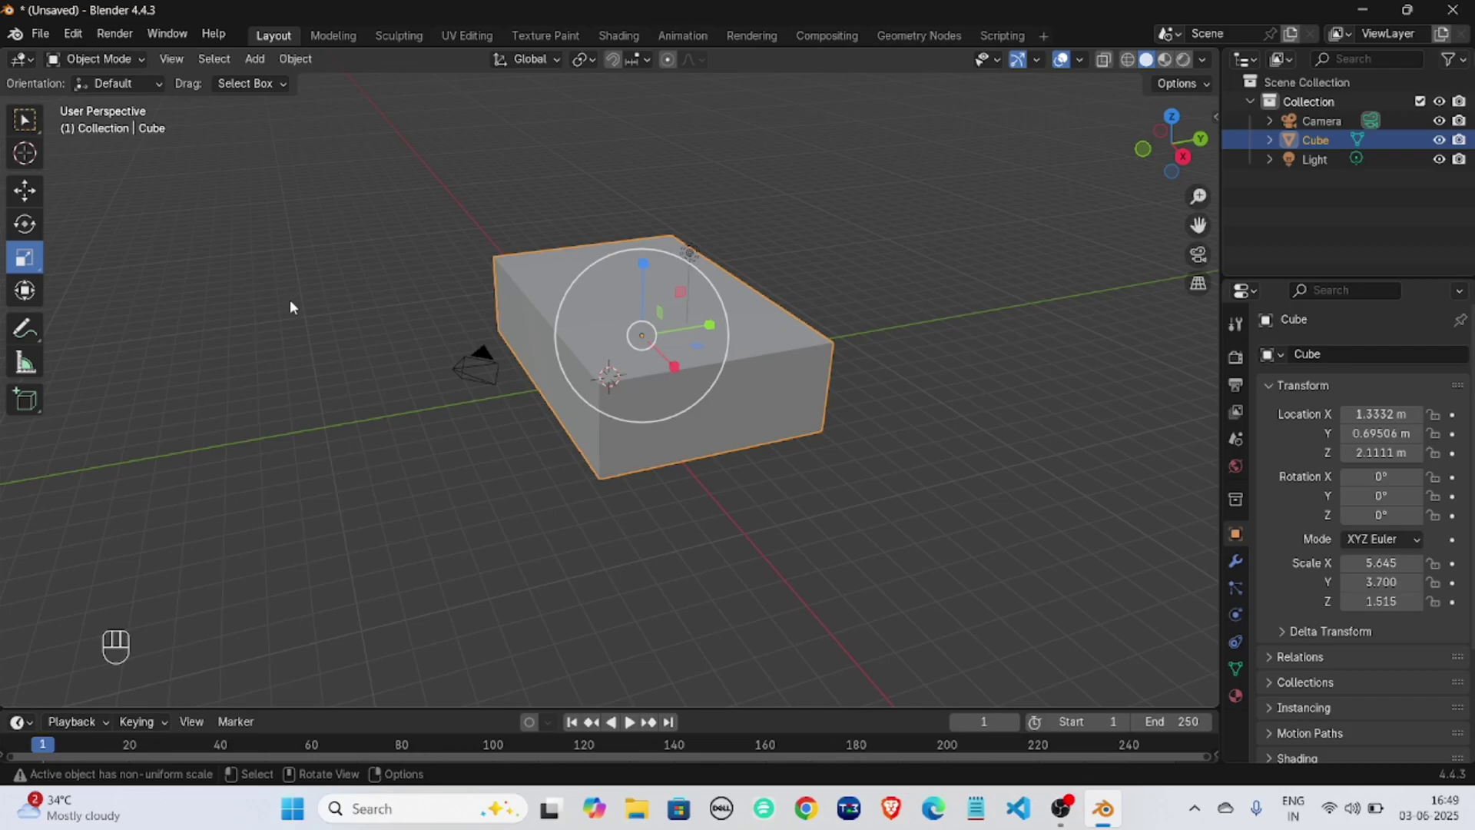
Undo all of the cube's scaling made with the Scale tool.
key(ctrl+z)
key(ctrl+z)
key(ctrl+z)
key(ctrl+z)
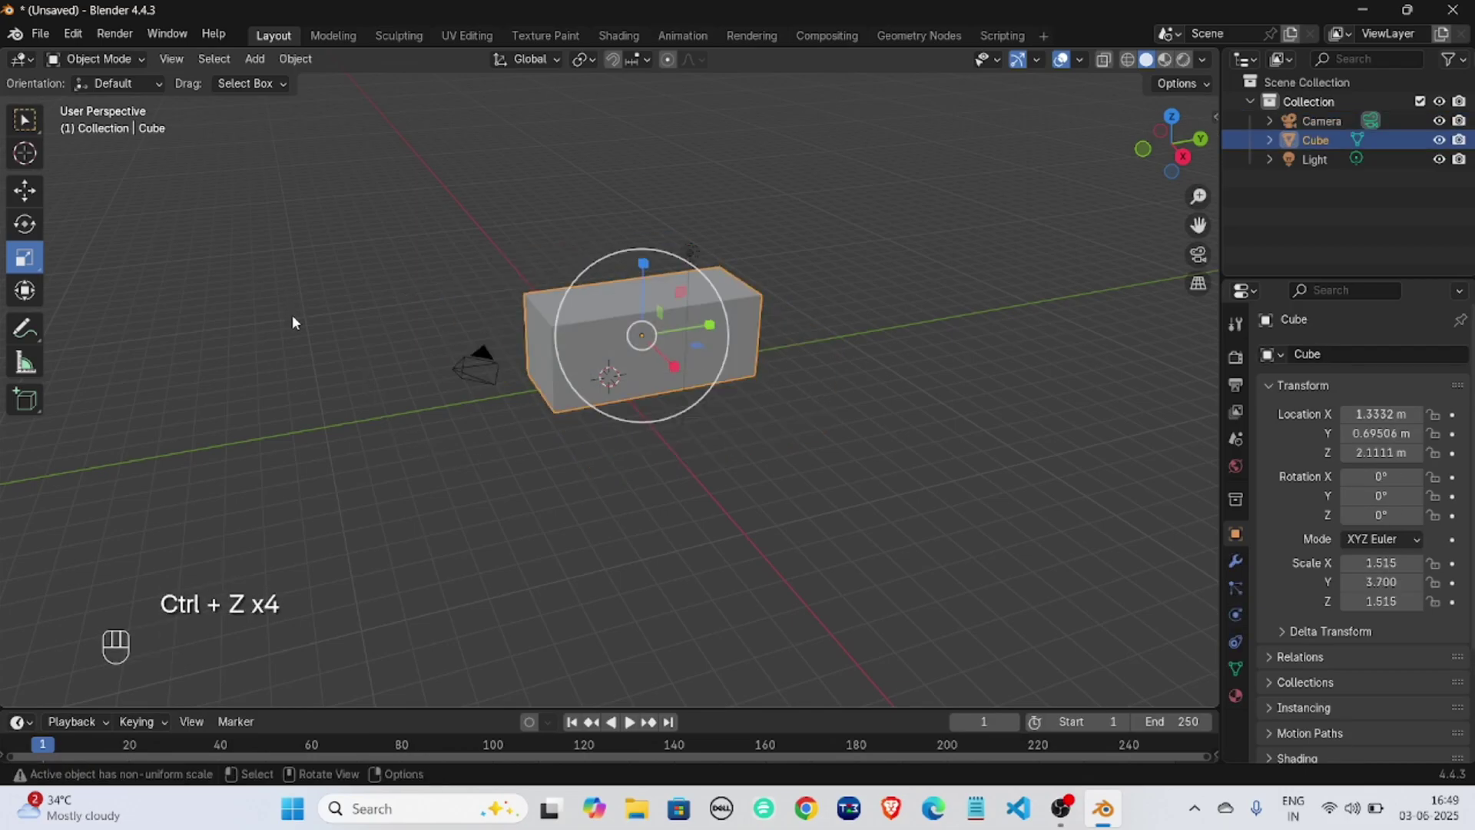
key(ctrl+z)
key(ctrl+z)
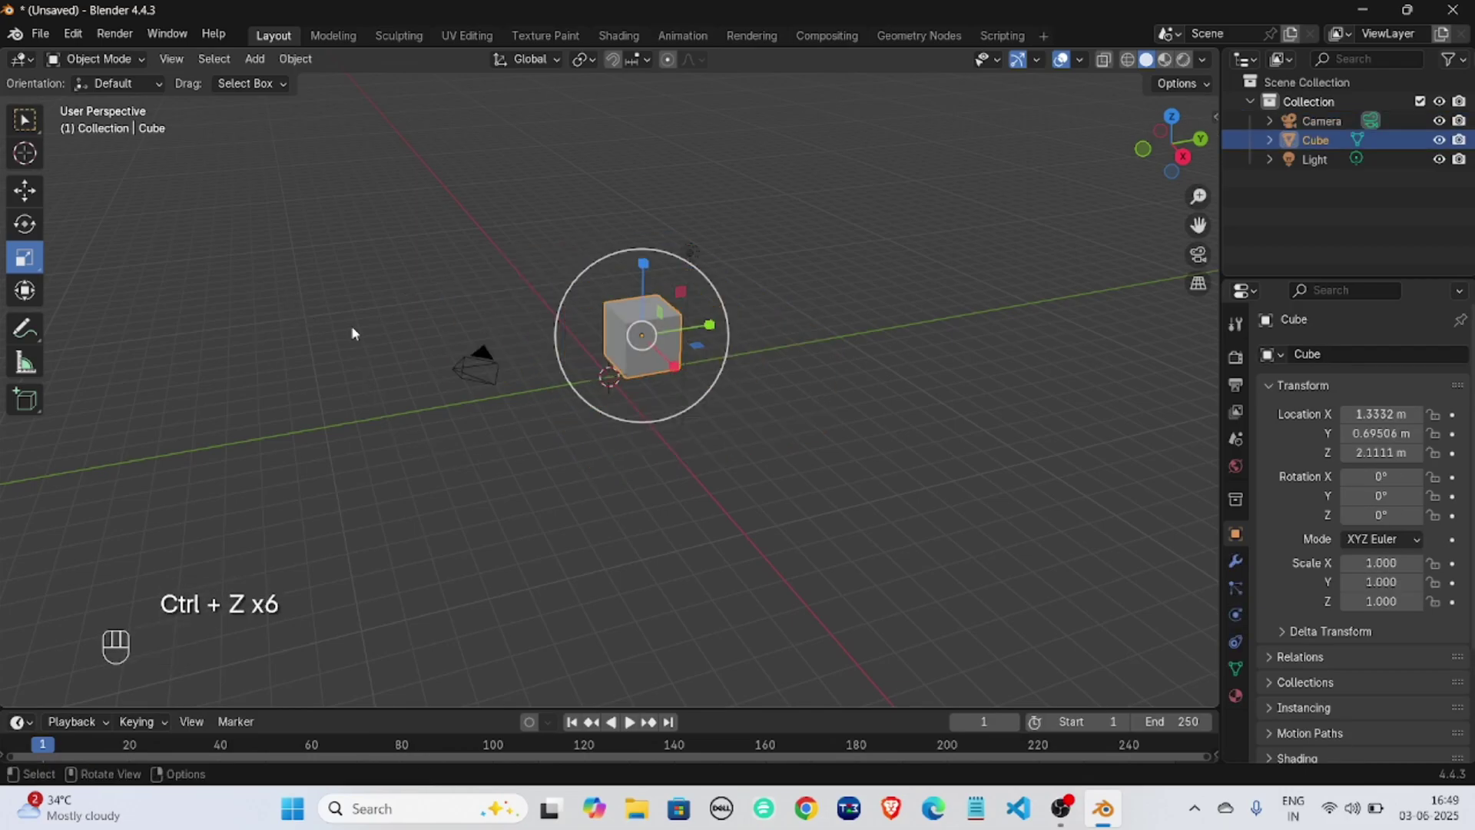
Scale the cube along the global Z axis to about 4.304.
scroll(351, 334, up, 4)
middle_drag(806, 338, 734, 333)
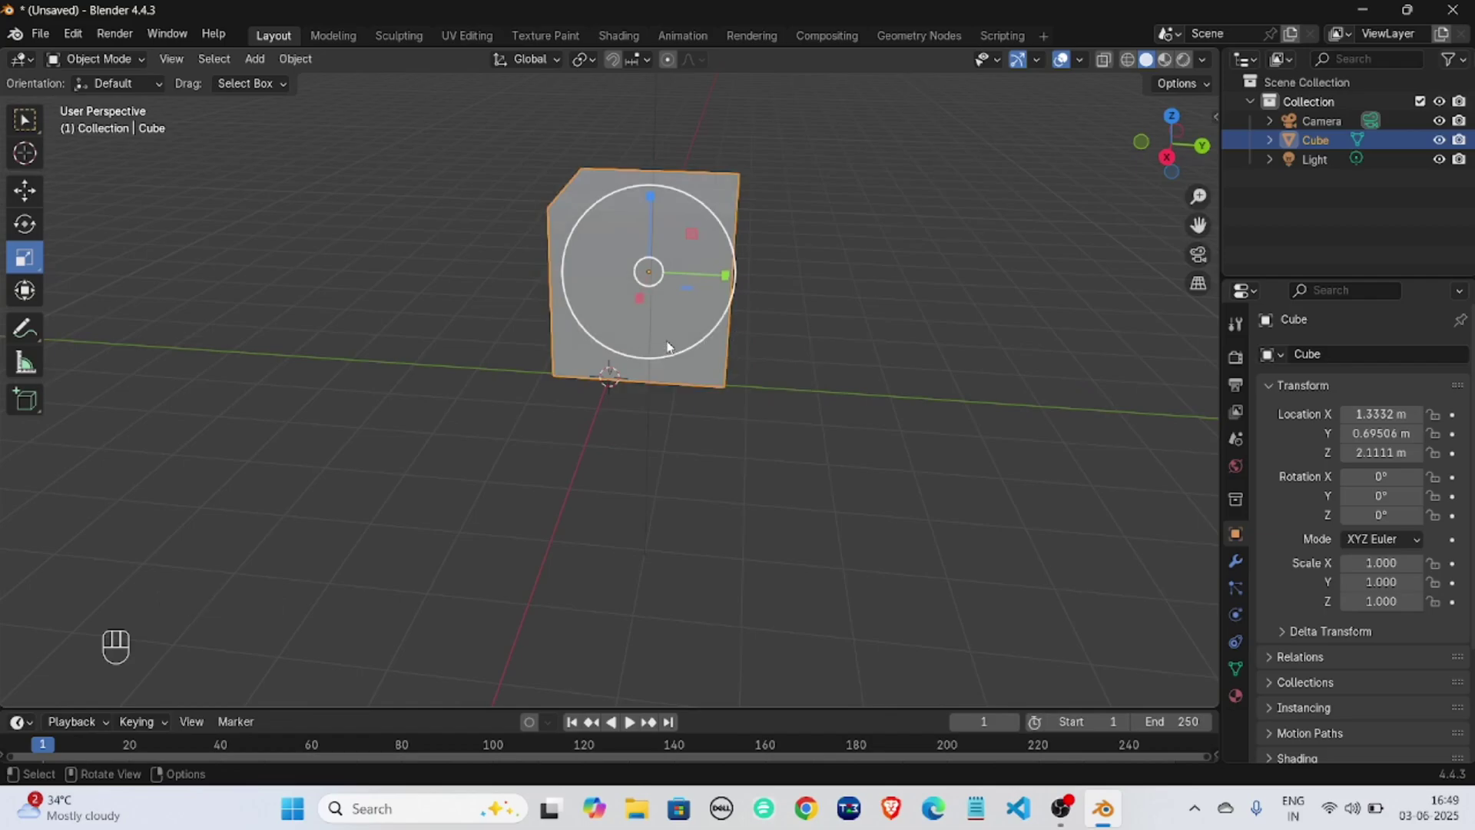
key(s)
key(z)
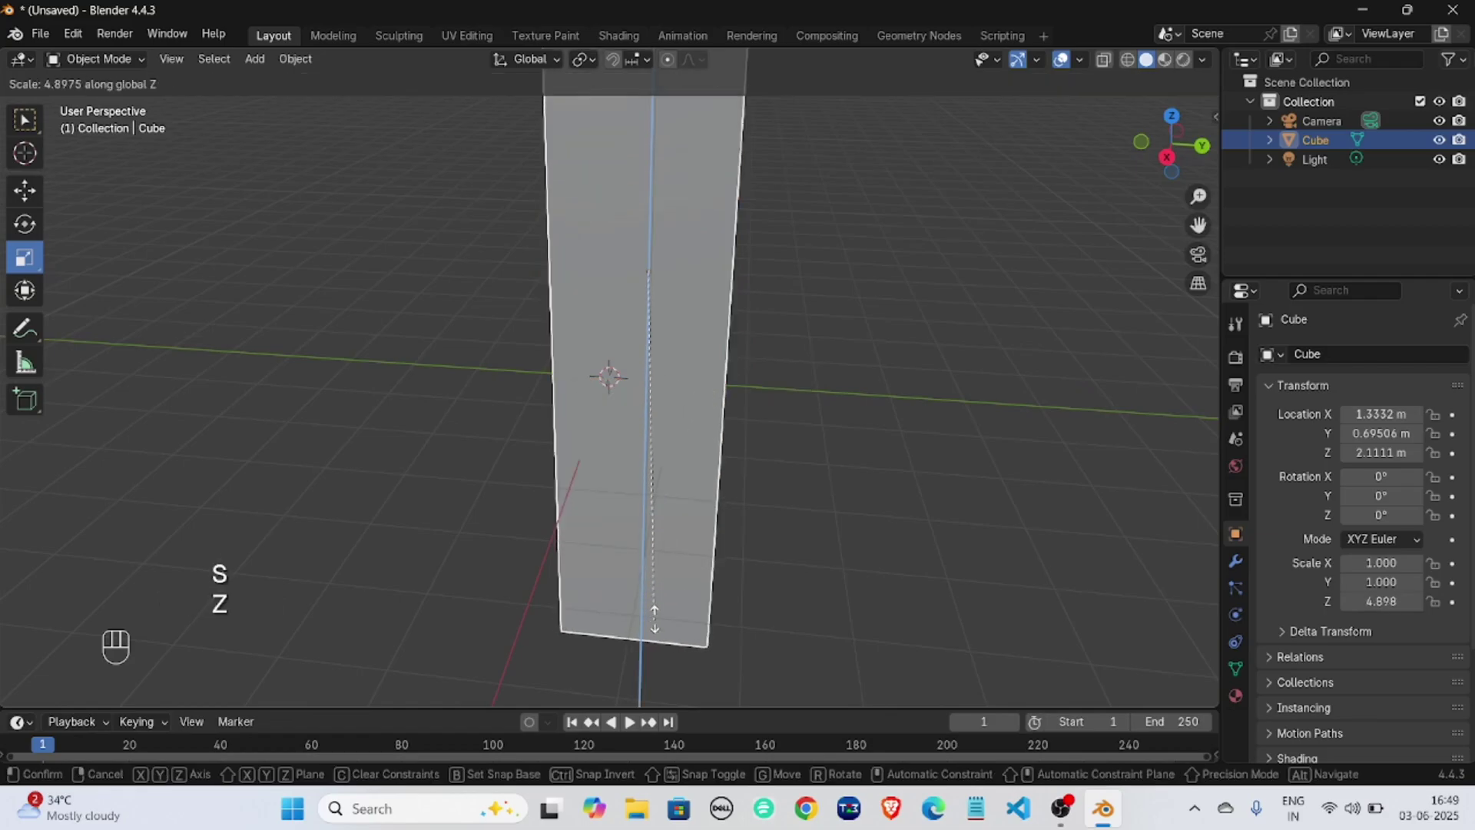
click(681, 511)
scroll(682, 508, down, 5)
middle_drag(683, 496, 684, 468)
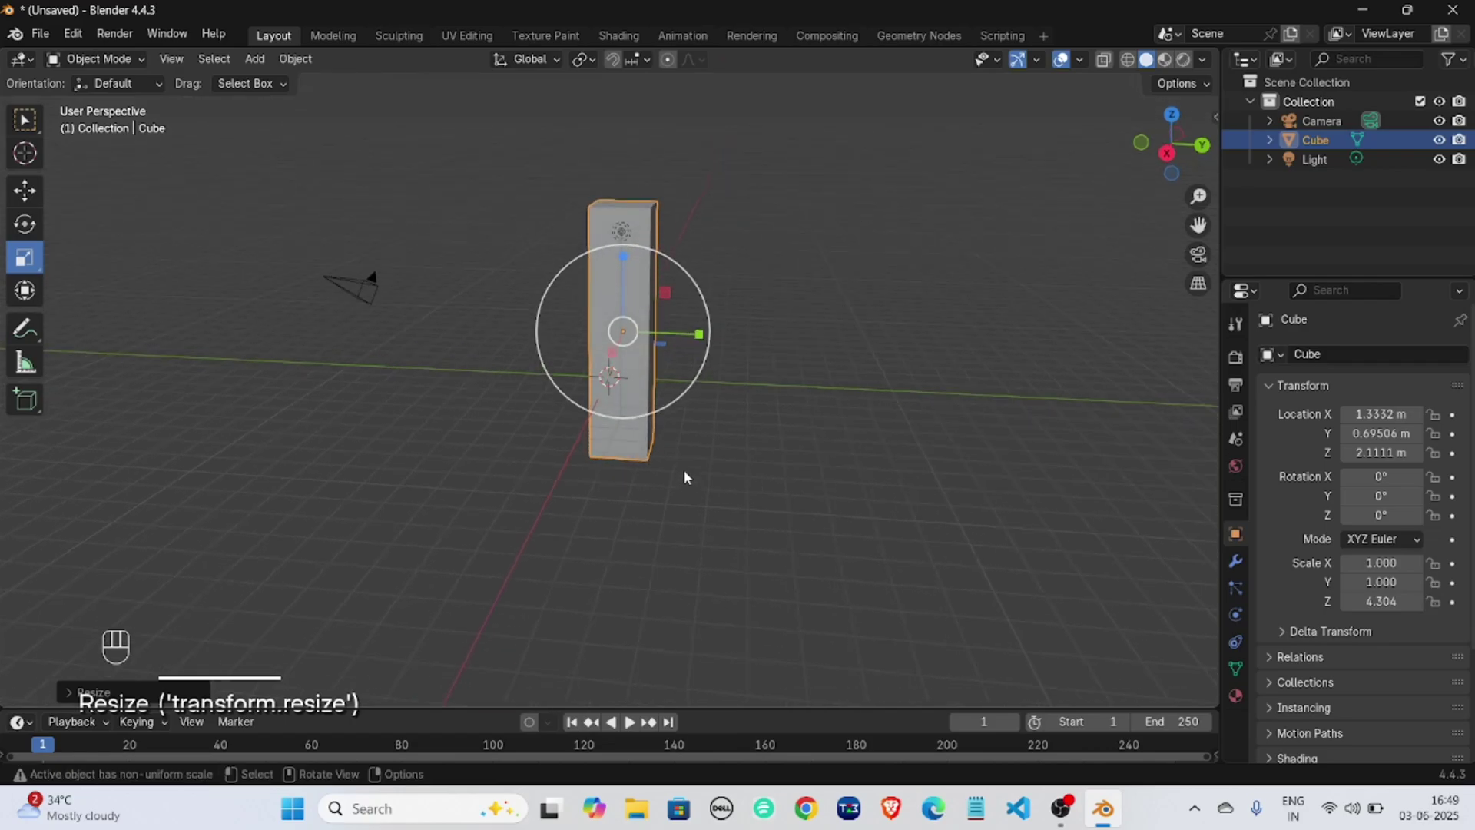
Scale the cube along the global X axis to about 9.225.
key(s)
key(x)
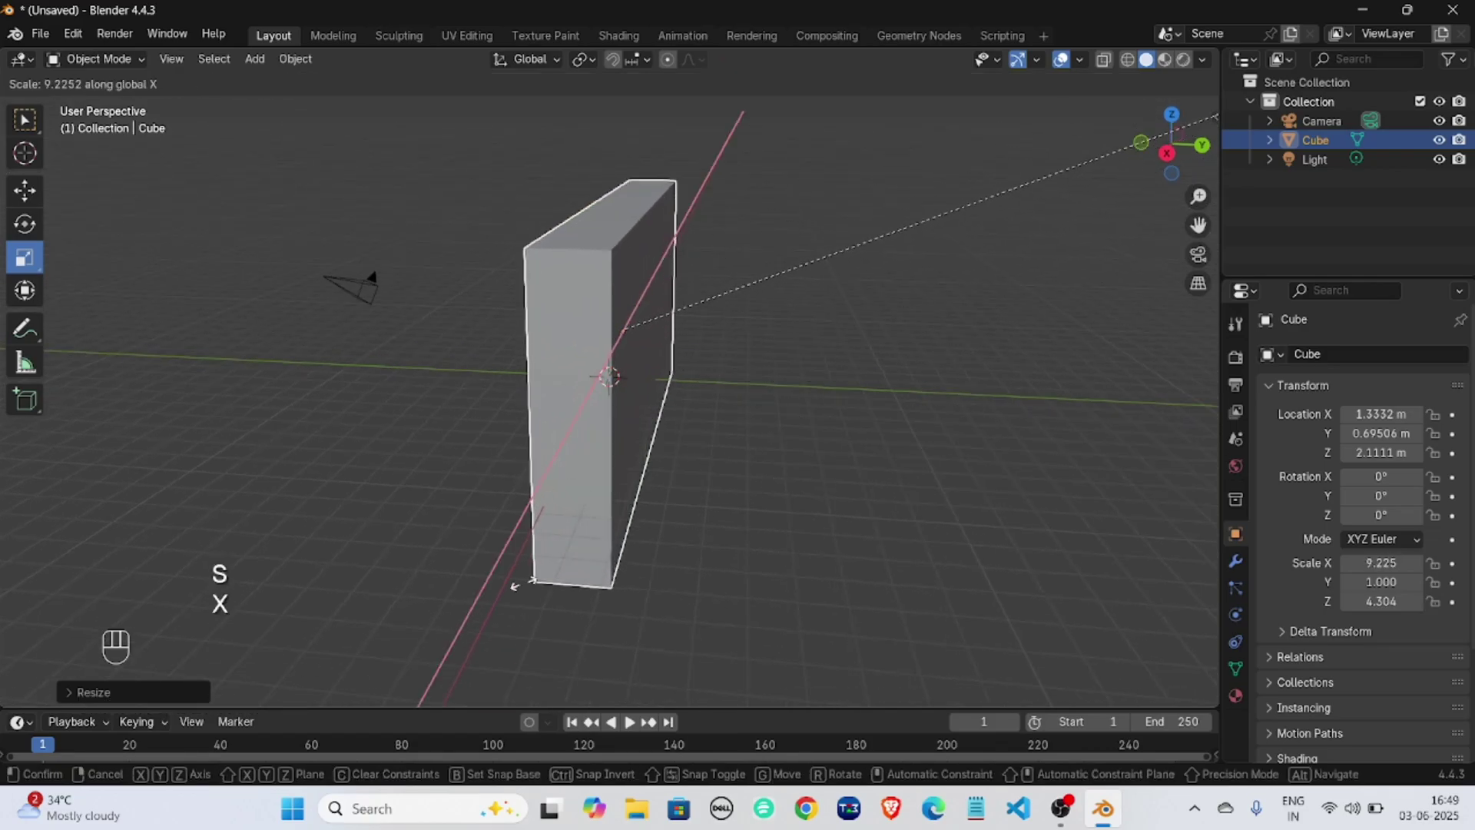
click(250, 665)
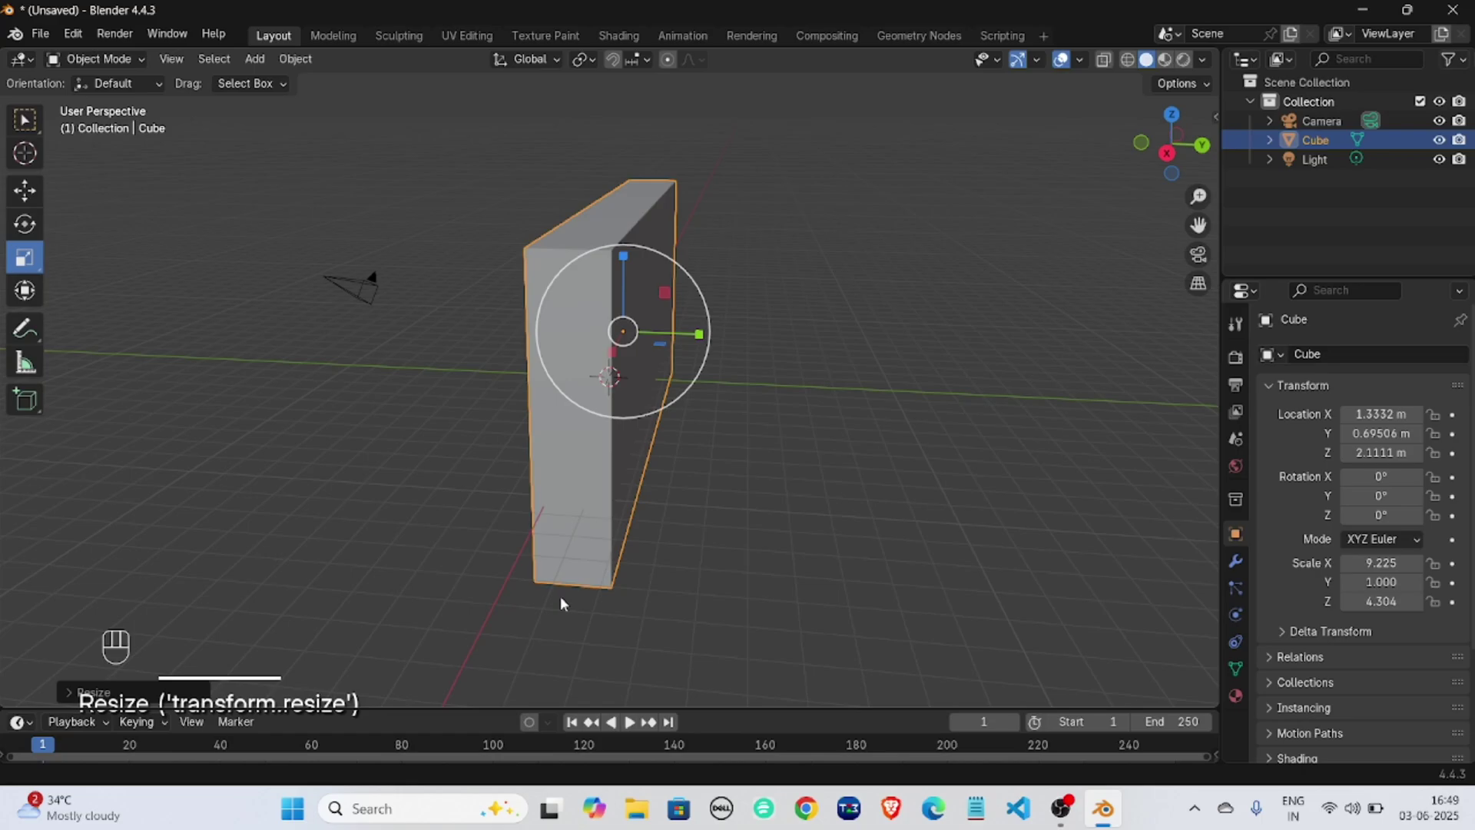
Scale the cube along the global Y axis to about -4.546.
key(s)
key(y)
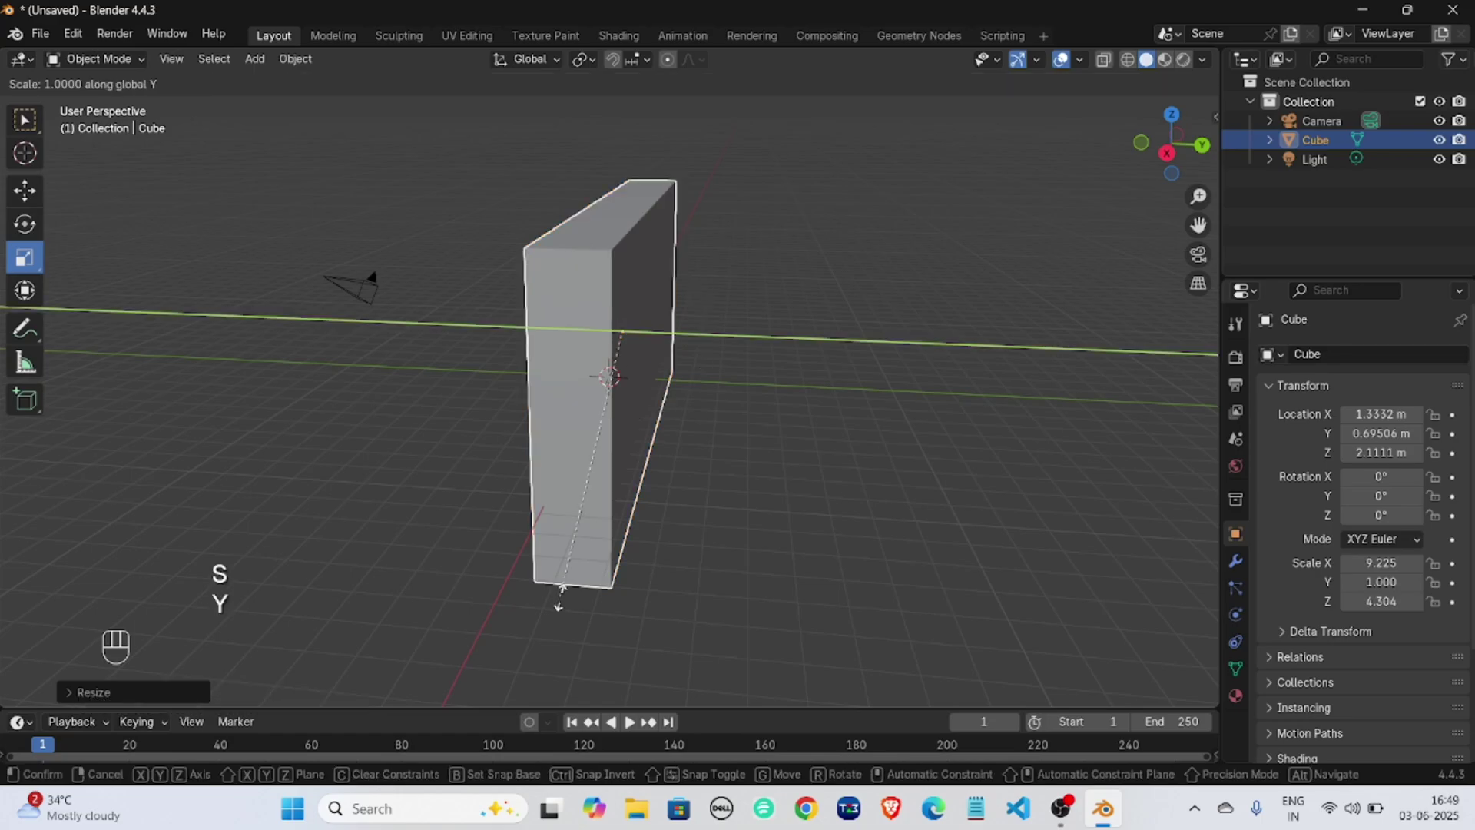
click(637, 498)
scroll(175, 393, down, 4)
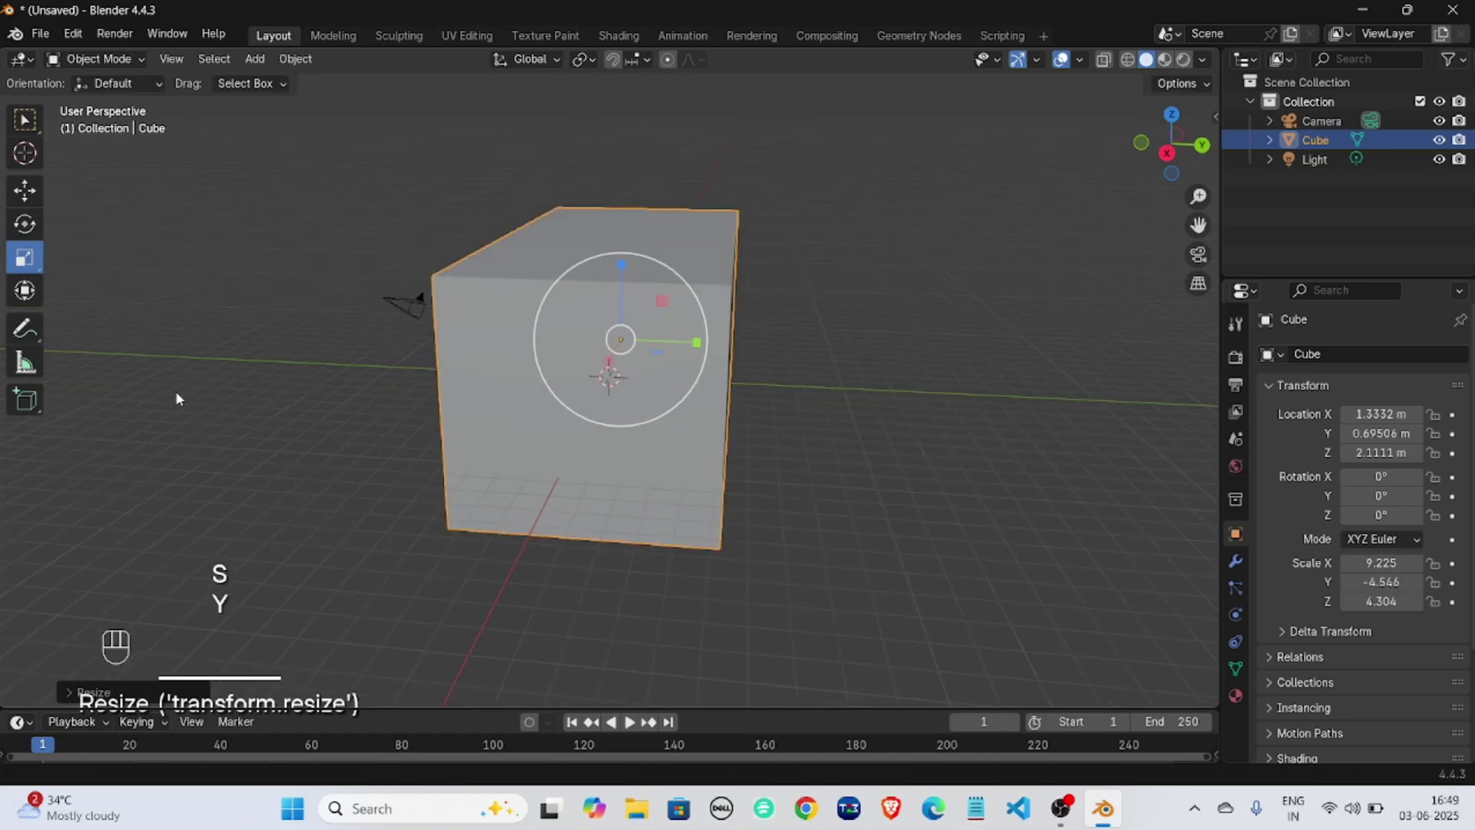
middle_drag(270, 335, 401, 323)
Undo the cube's scaling along the Y, X and Z axes.
key(ctrl+z)
key(ctrl+z)
key(ctrl+z)
key(ctrl+z)
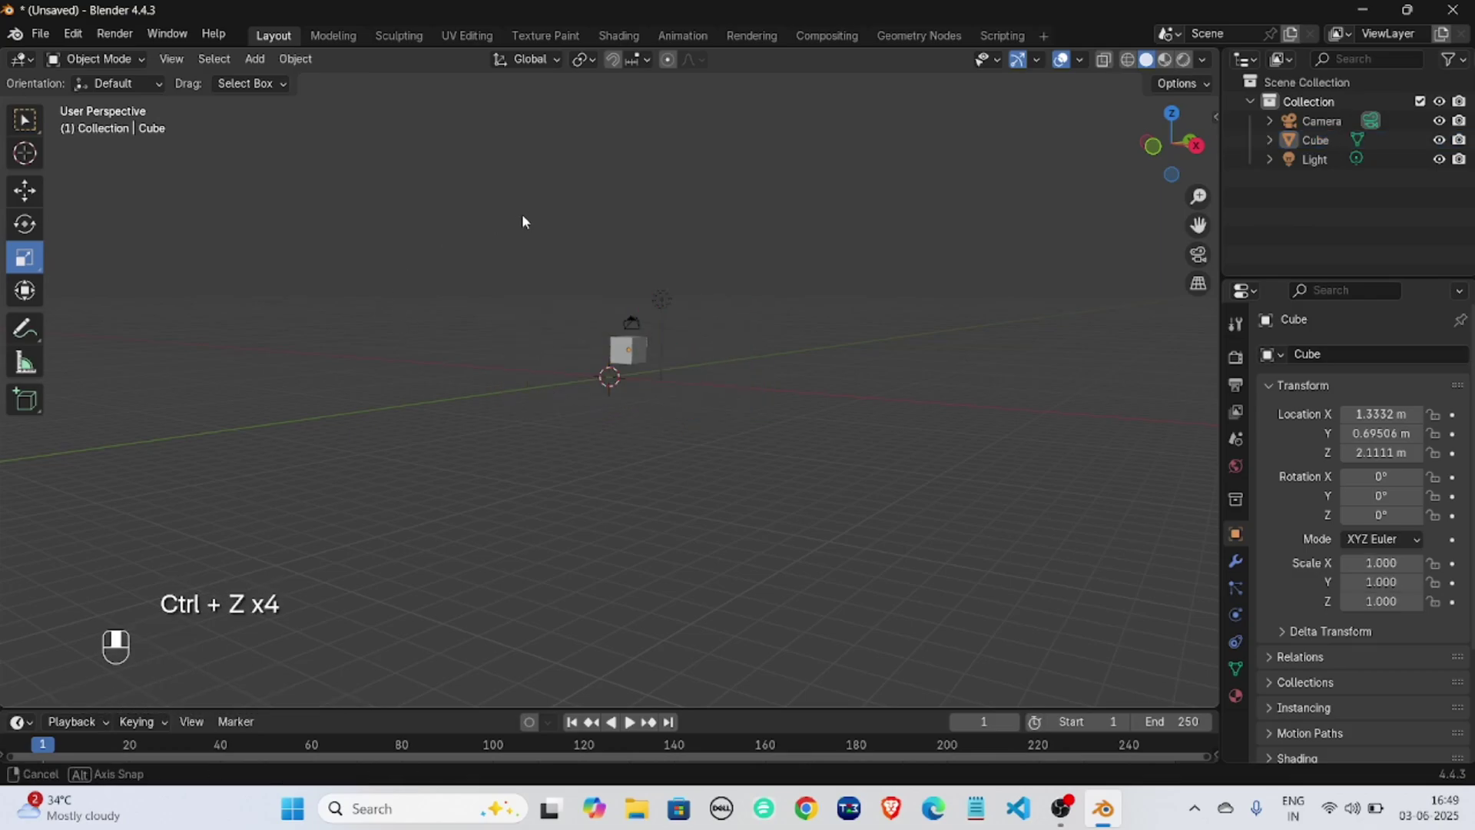
Frame the cube in a close perspective view from slightly above one of its corners.
middle_drag(520, 221, 494, 269)
scroll(495, 263, up, 8)
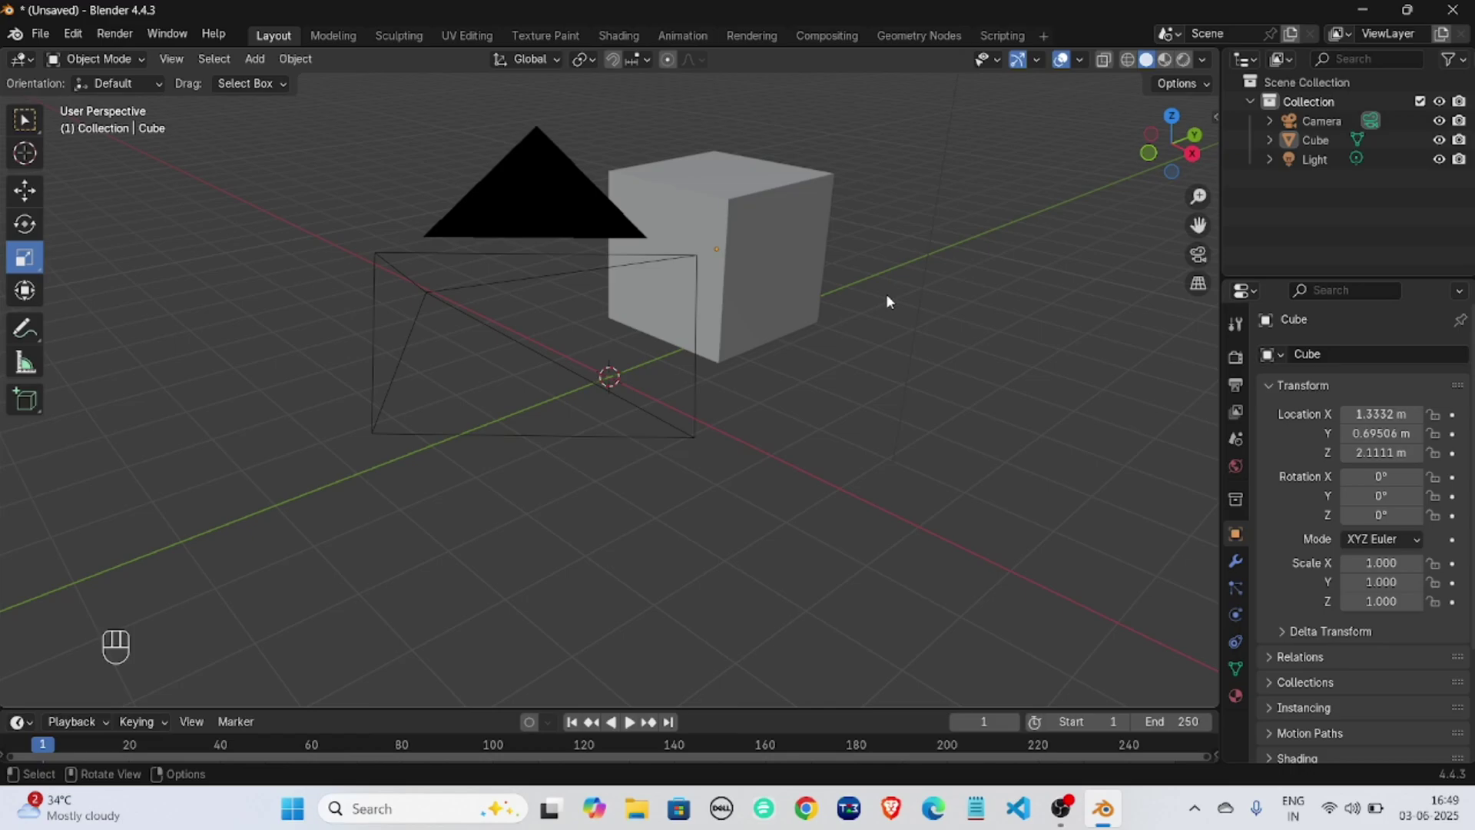
shift+middle_drag(886, 301, 705, 388)
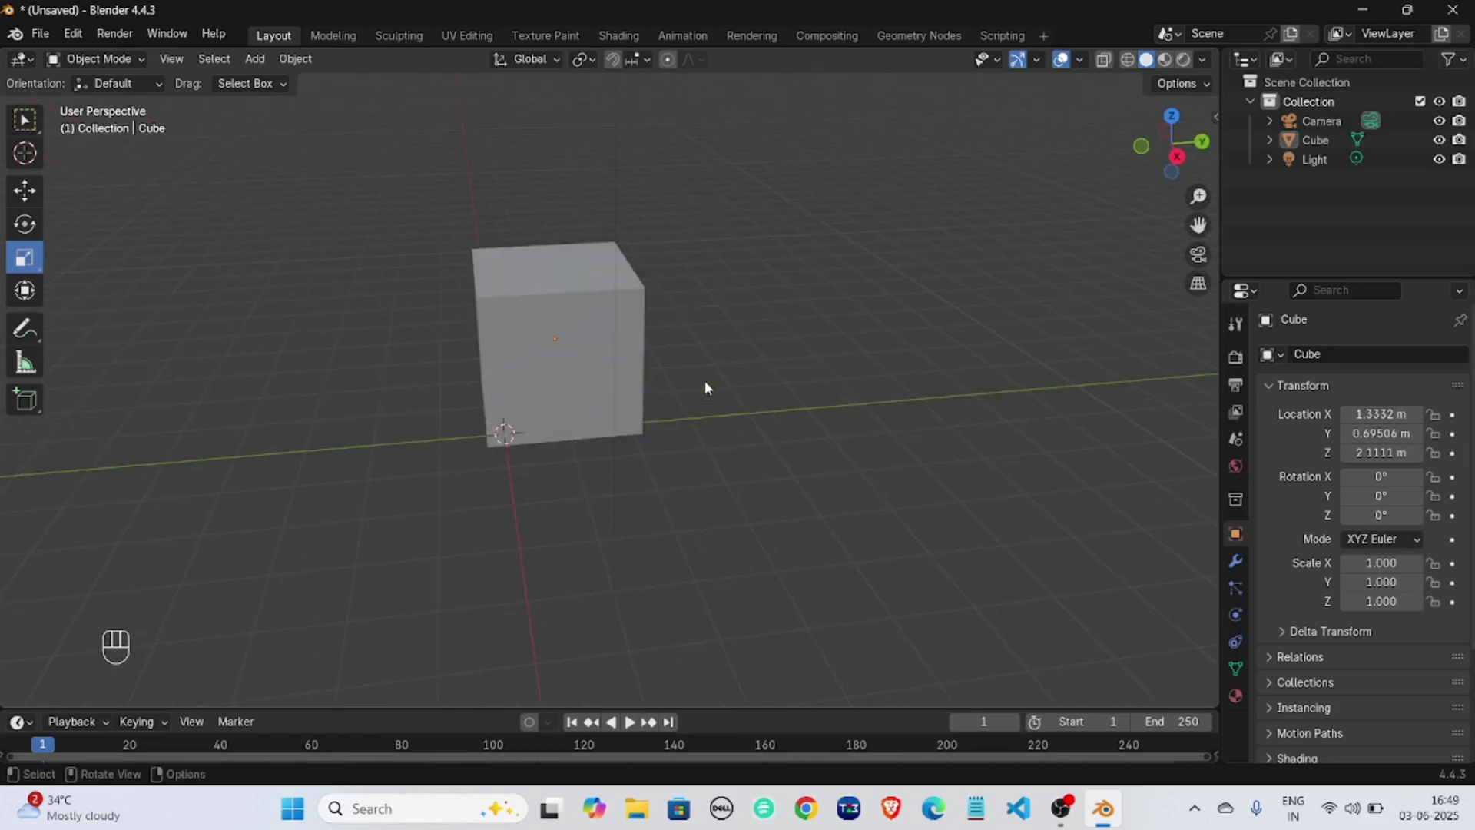
scroll(705, 386, up, 2)
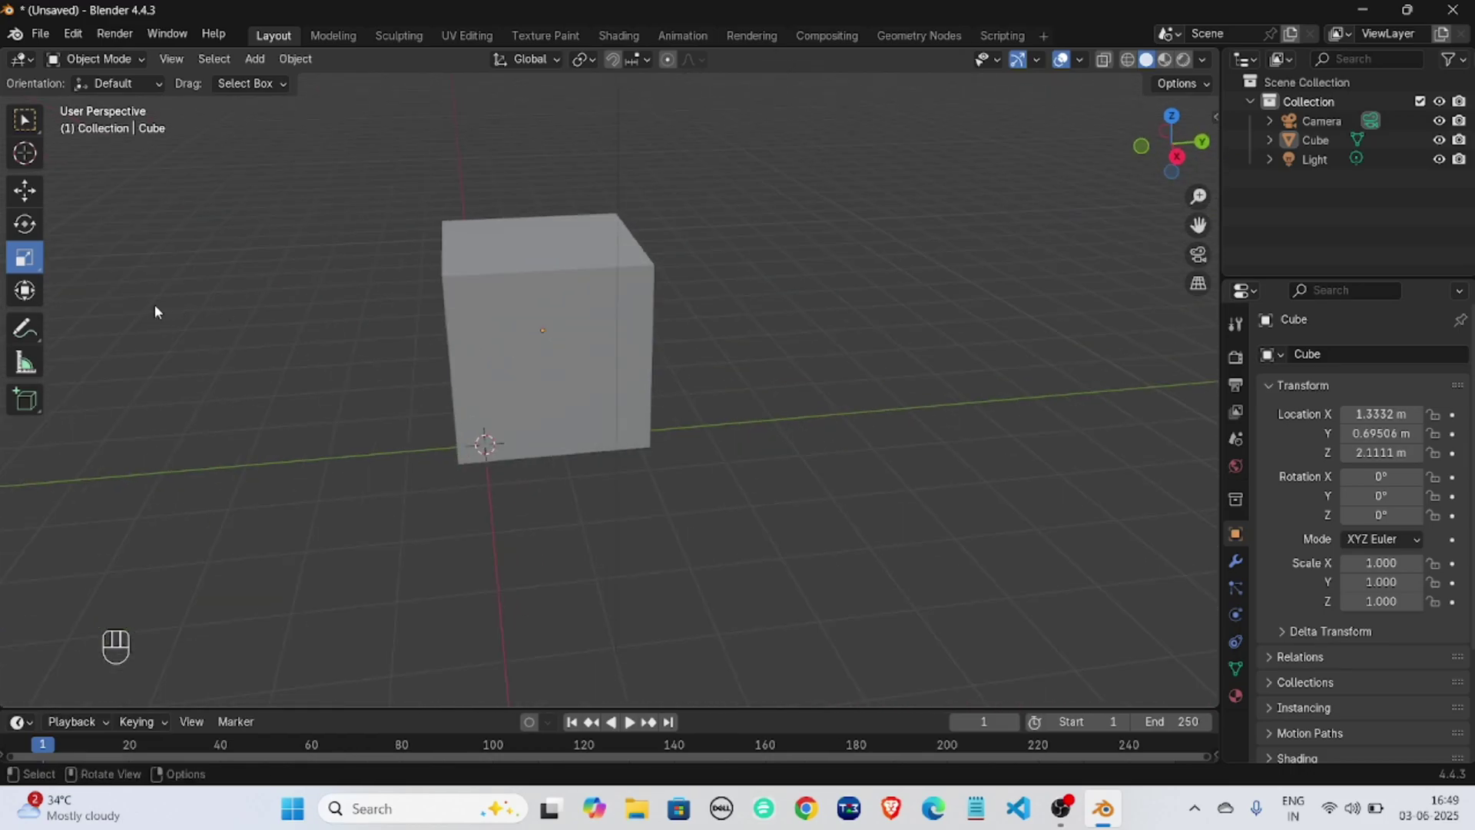
middle_drag(154, 310, 425, 264)
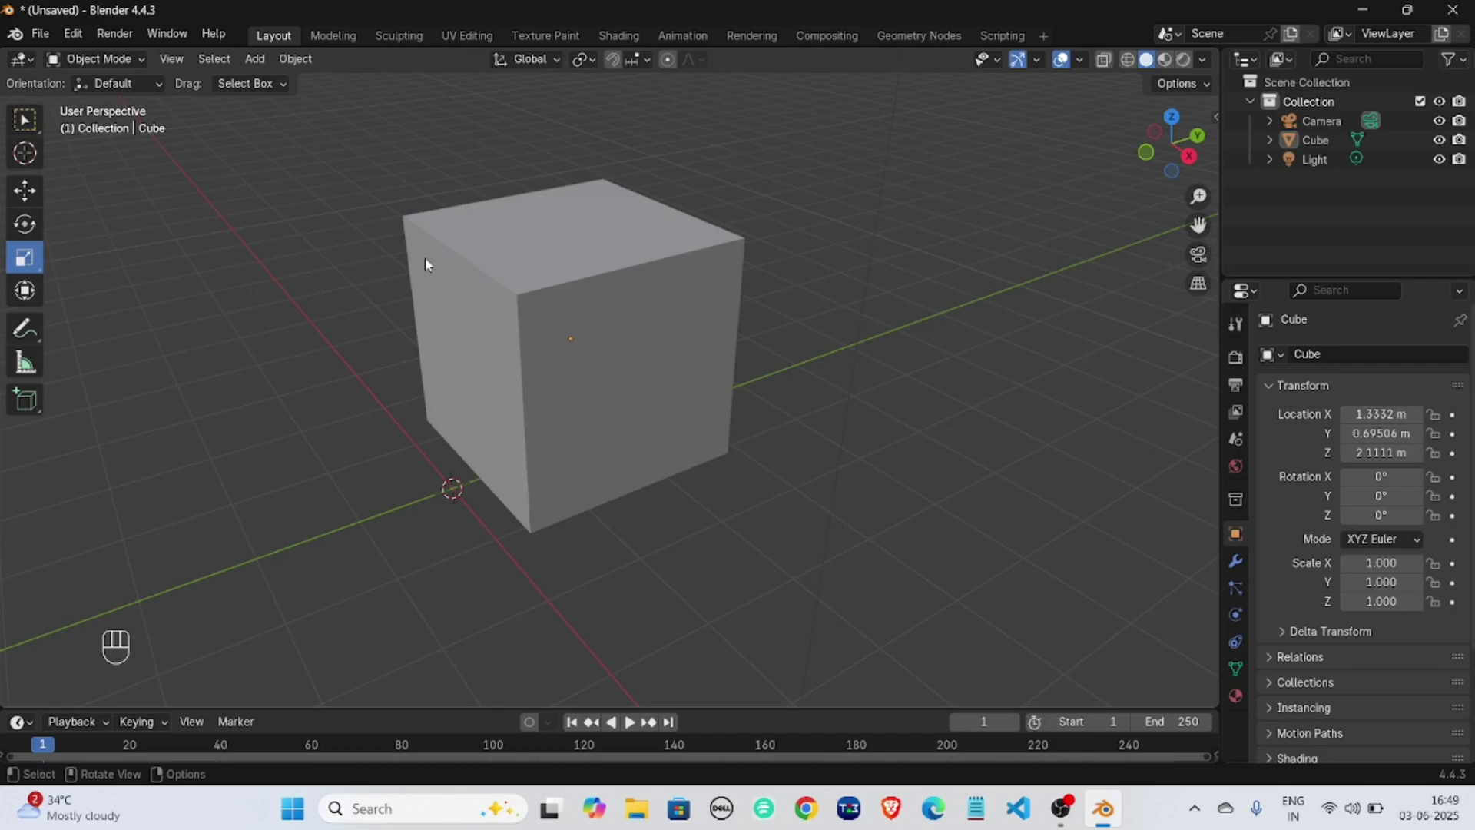
scroll(426, 264, up, 3)
scroll(424, 265, down, 3)
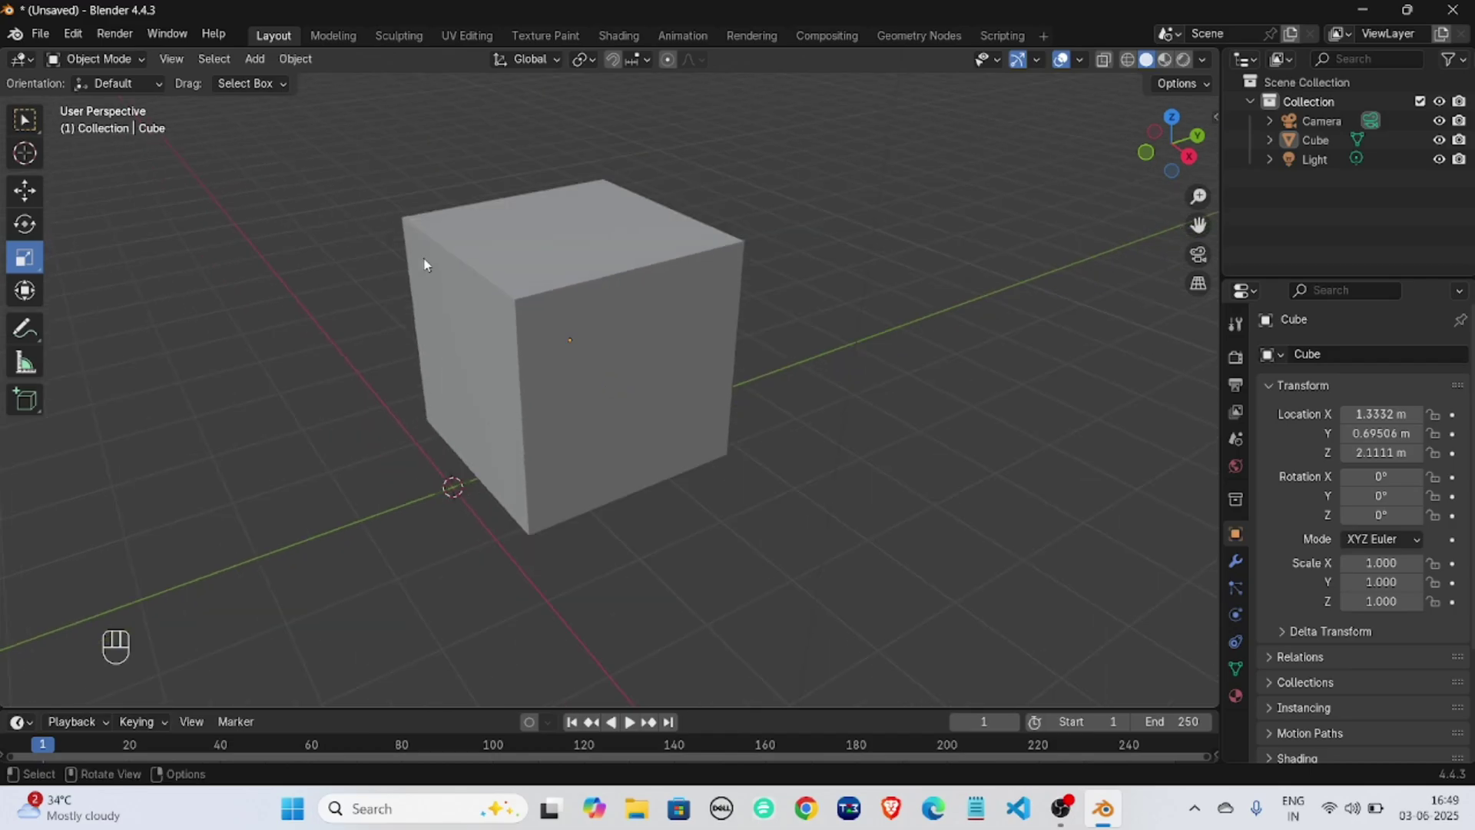
Choose Solid as the viewport shading for viewing the cube.
scroll(428, 245, down, 2)
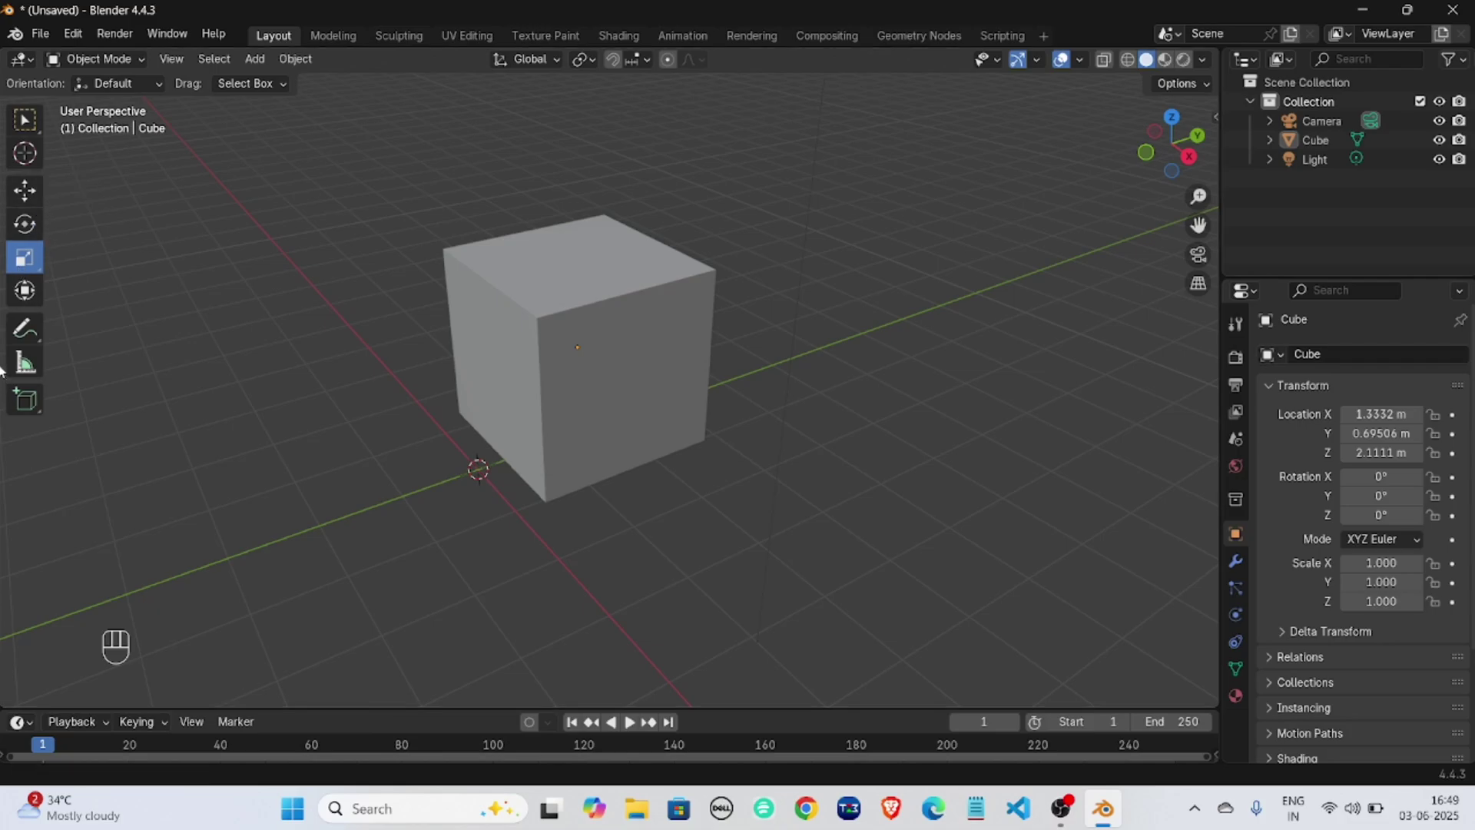
middle_drag(679, 347, 658, 312)
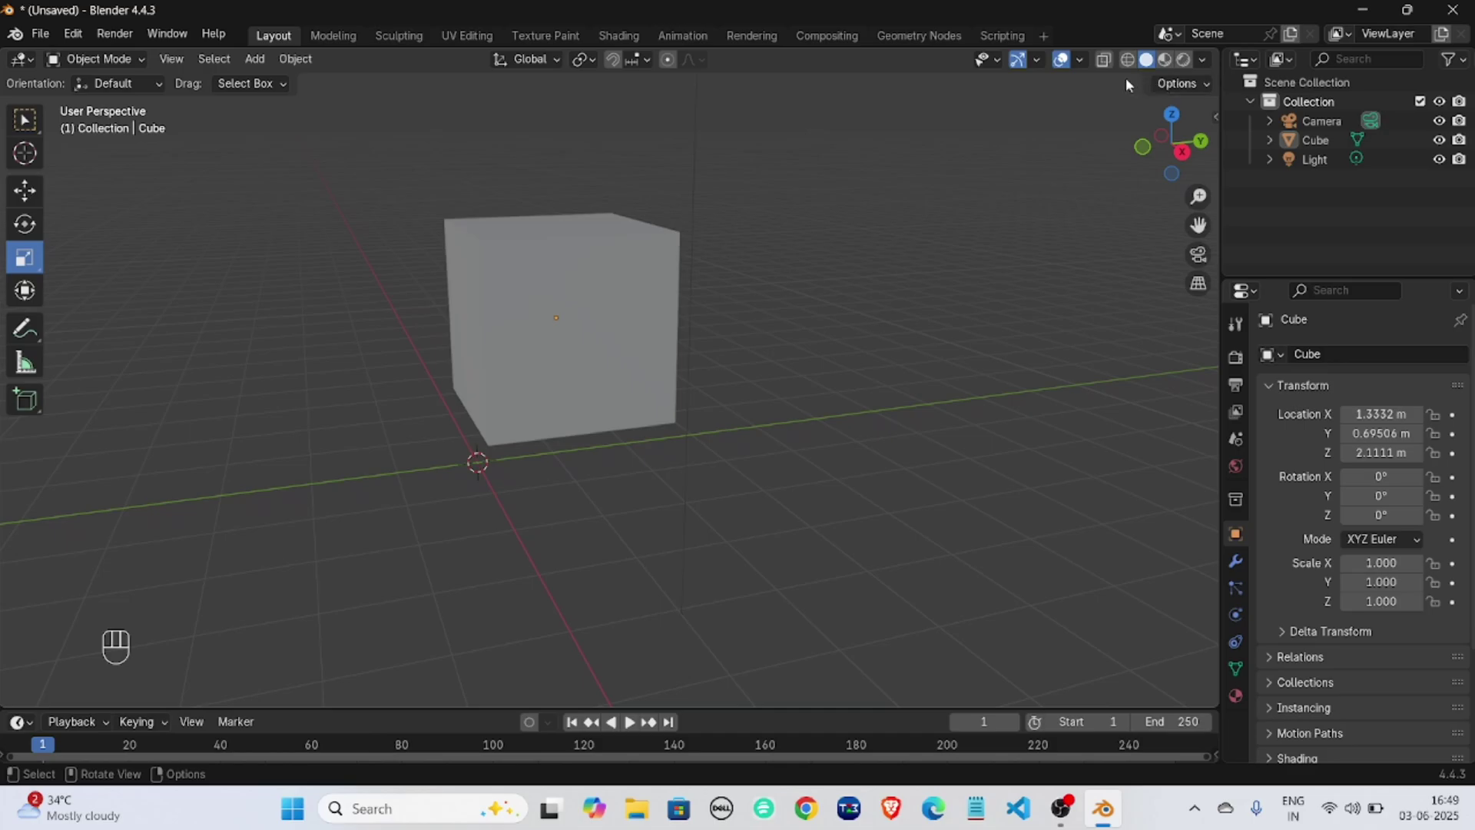
key(z)
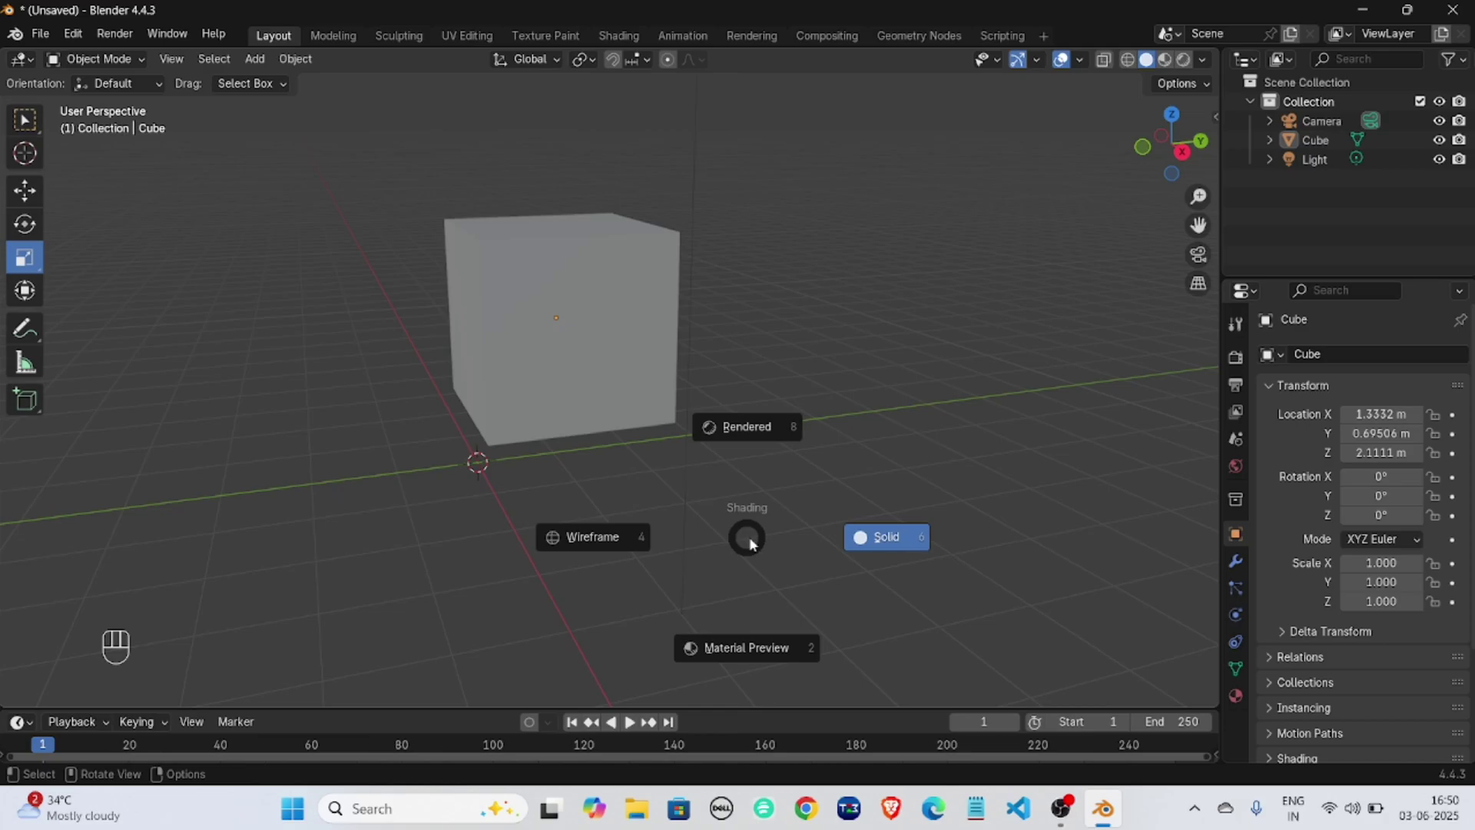
click(882, 566)
key(z)
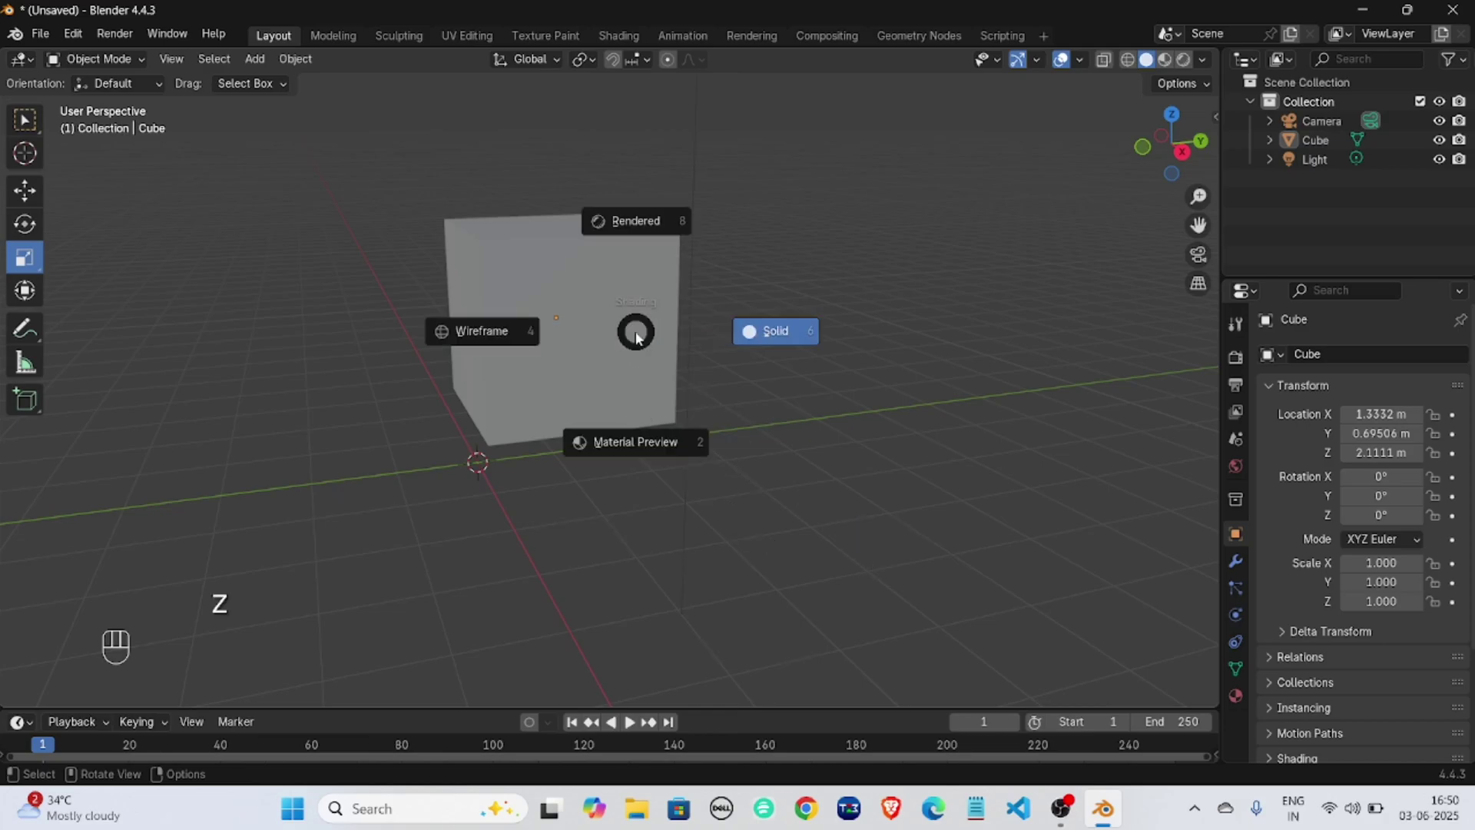
click(741, 329)
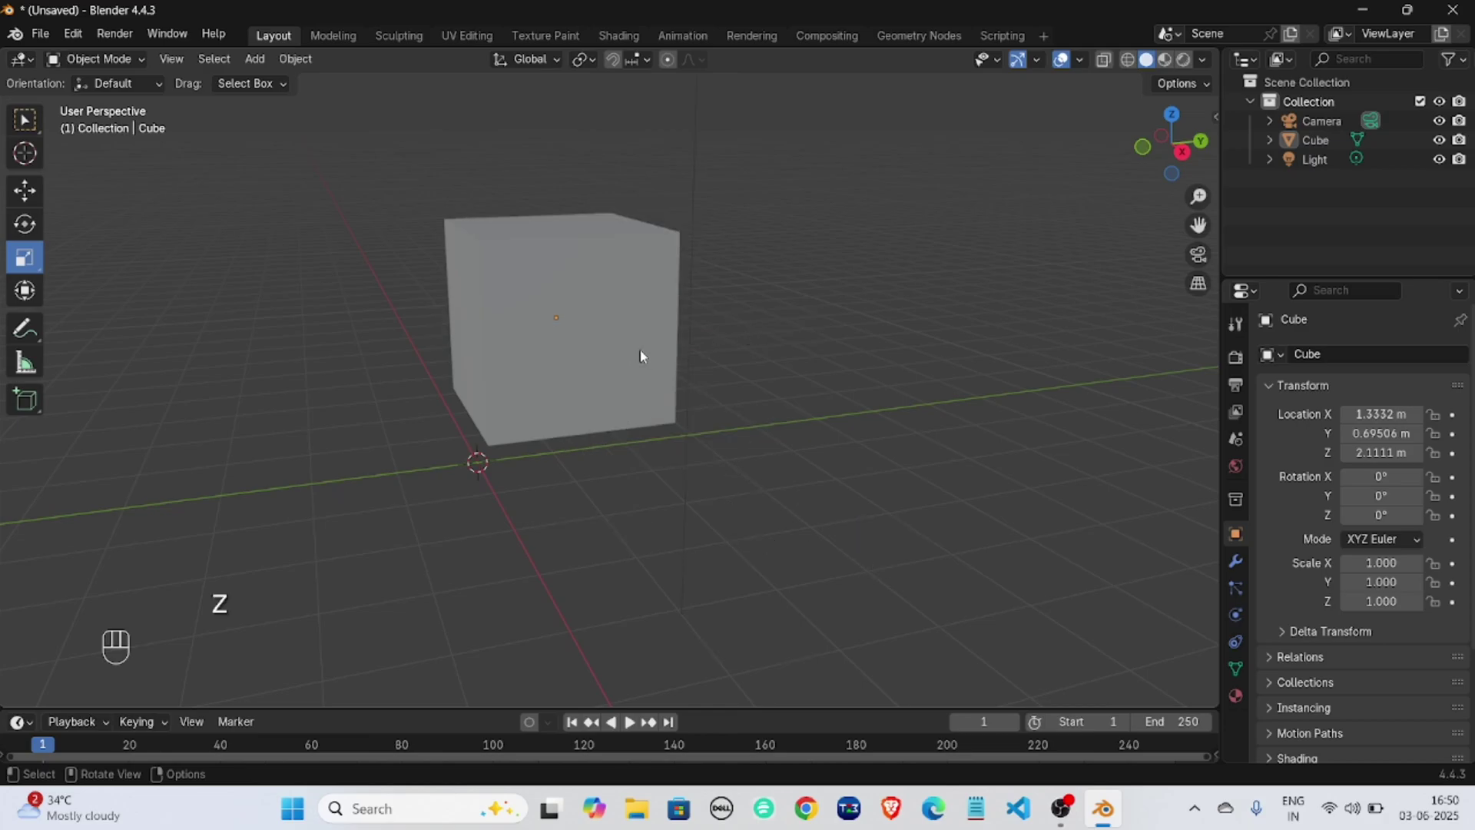
Switch the viewport to Wireframe shading and view the cube's edges from slightly above.
scroll(642, 356, down, 3)
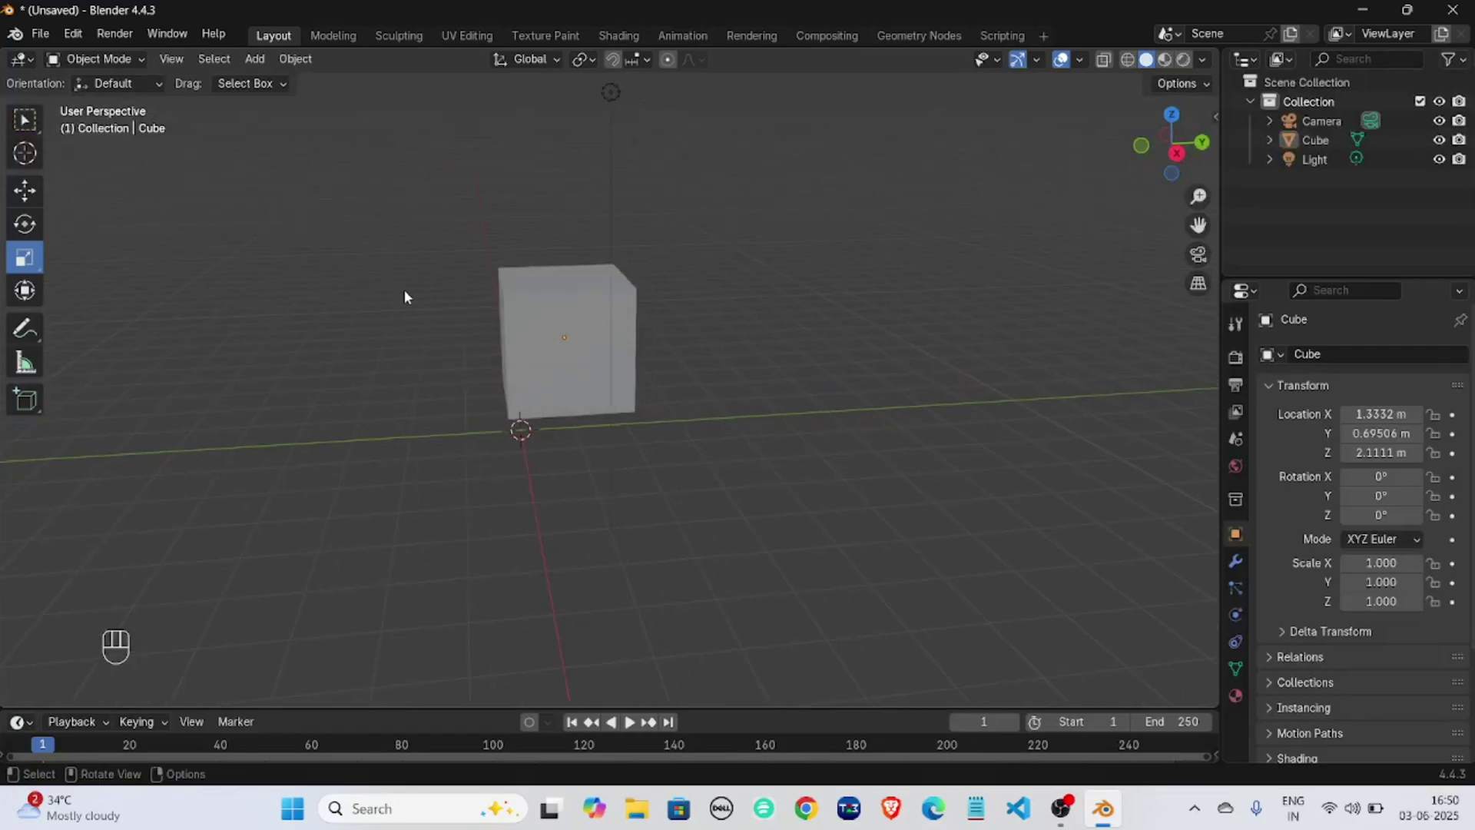
scroll(415, 297, up, 2)
scroll(494, 282, down, 1)
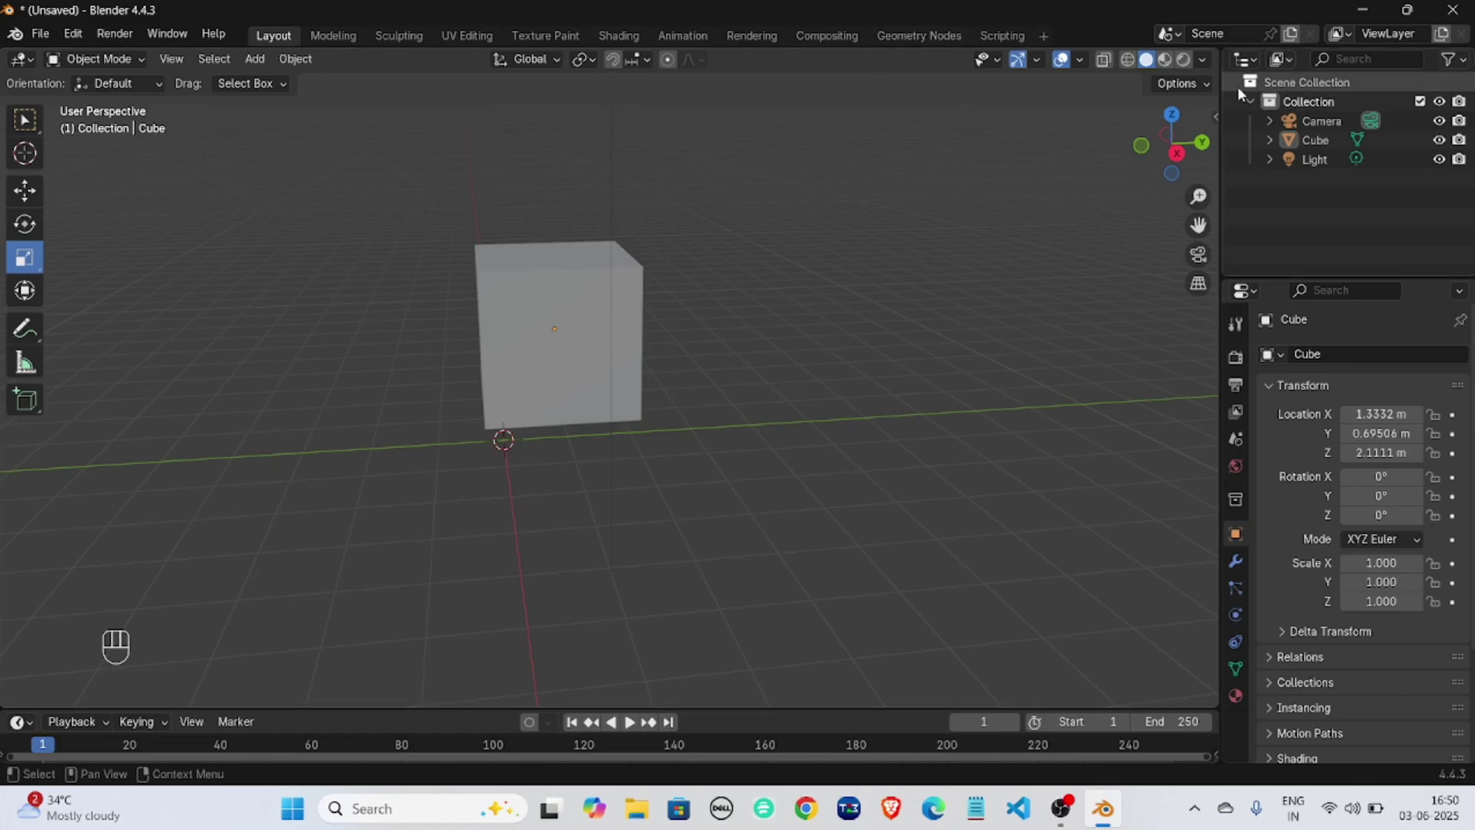
click(1127, 60)
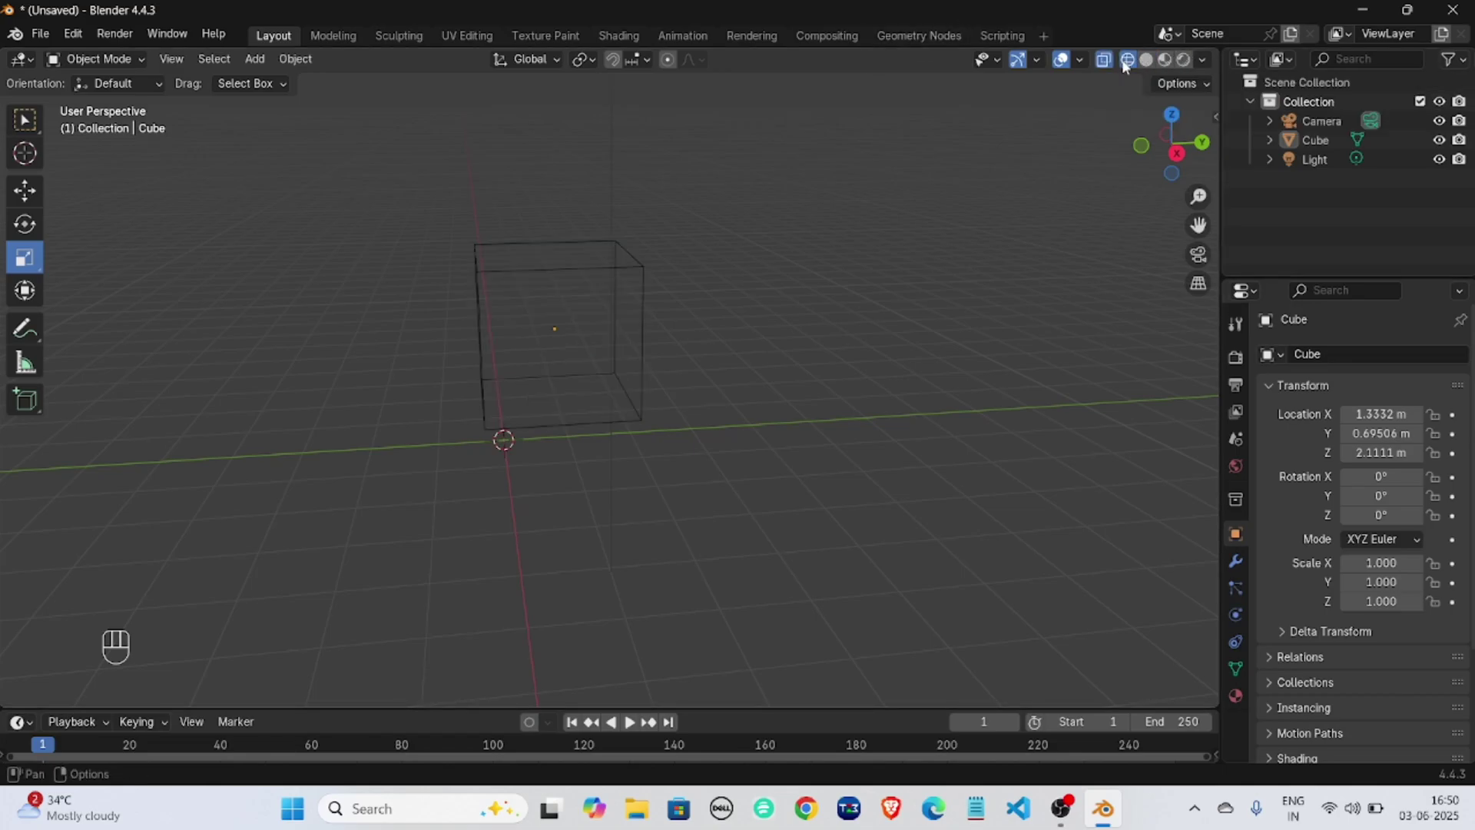
mouse_move(557, 361)
middle_down()
mouse_move(583, 315)
mouse_move(576, 345)
mouse_move(648, 366)
mouse_move(391, 349)
mouse_move(682, 267)
middle_up()
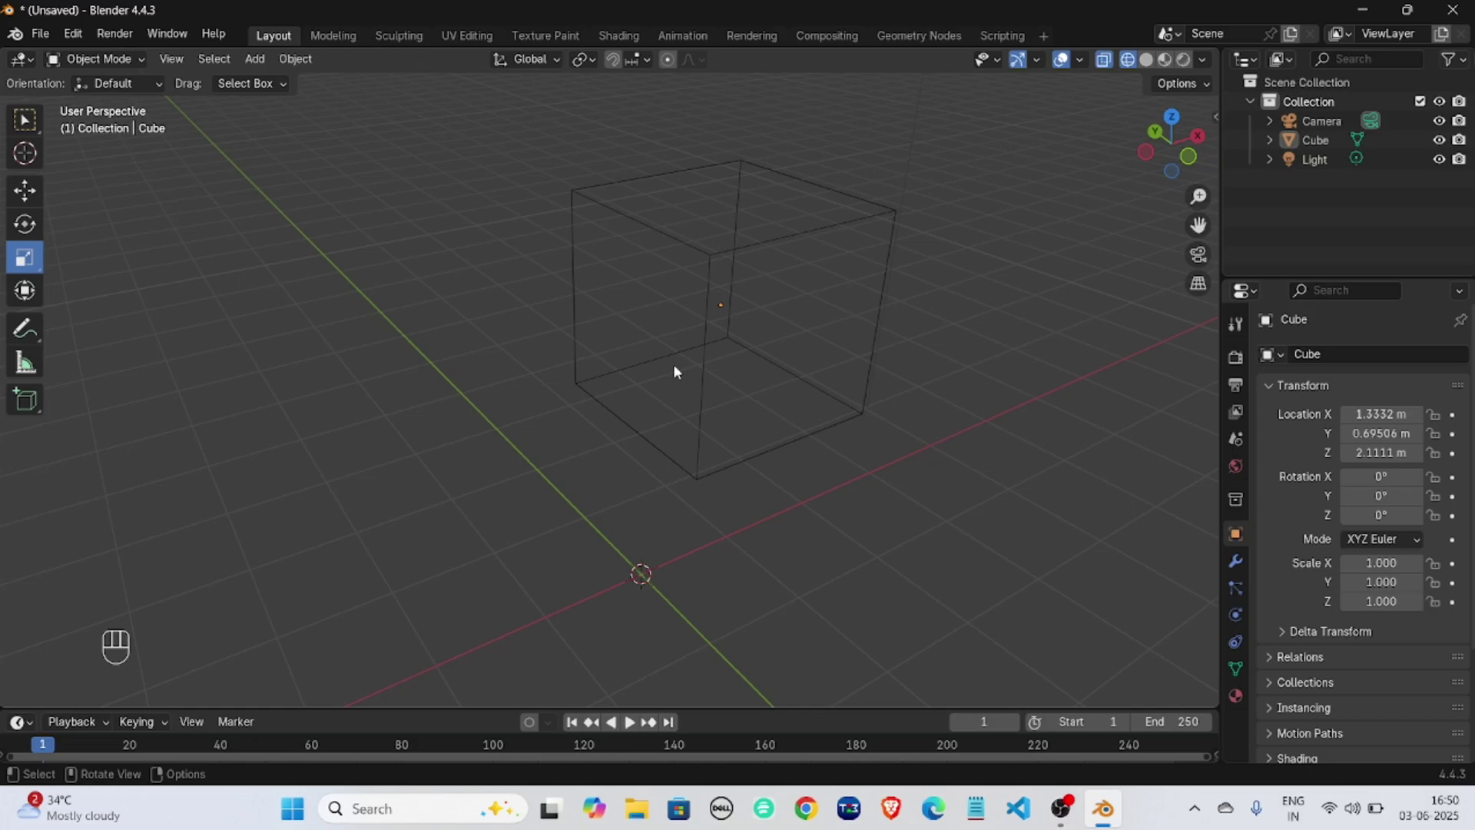
Compare the cube in Solid and Material Preview shading, ending in Material Preview.
click(1146, 61)
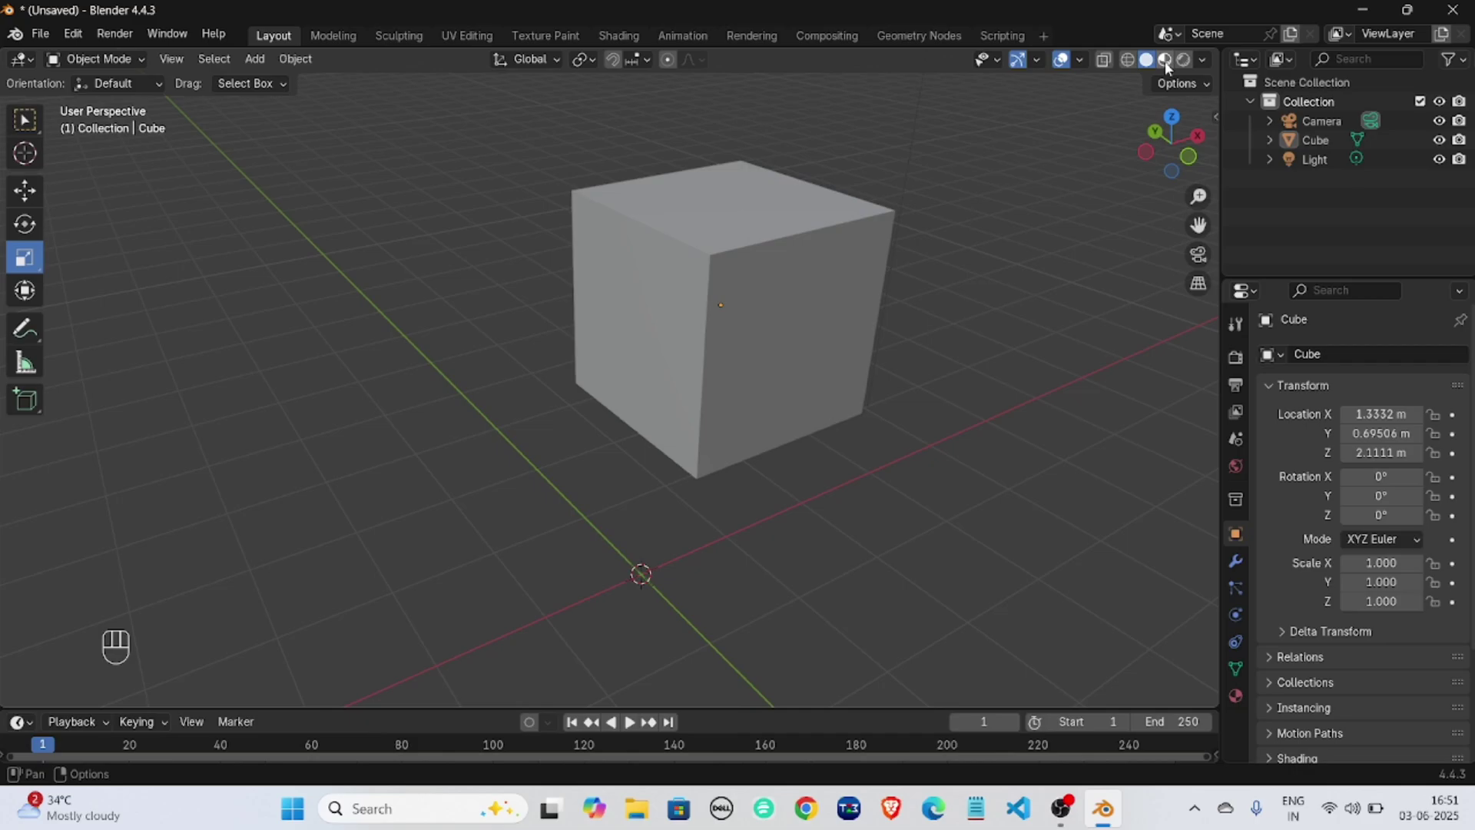
click(1164, 61)
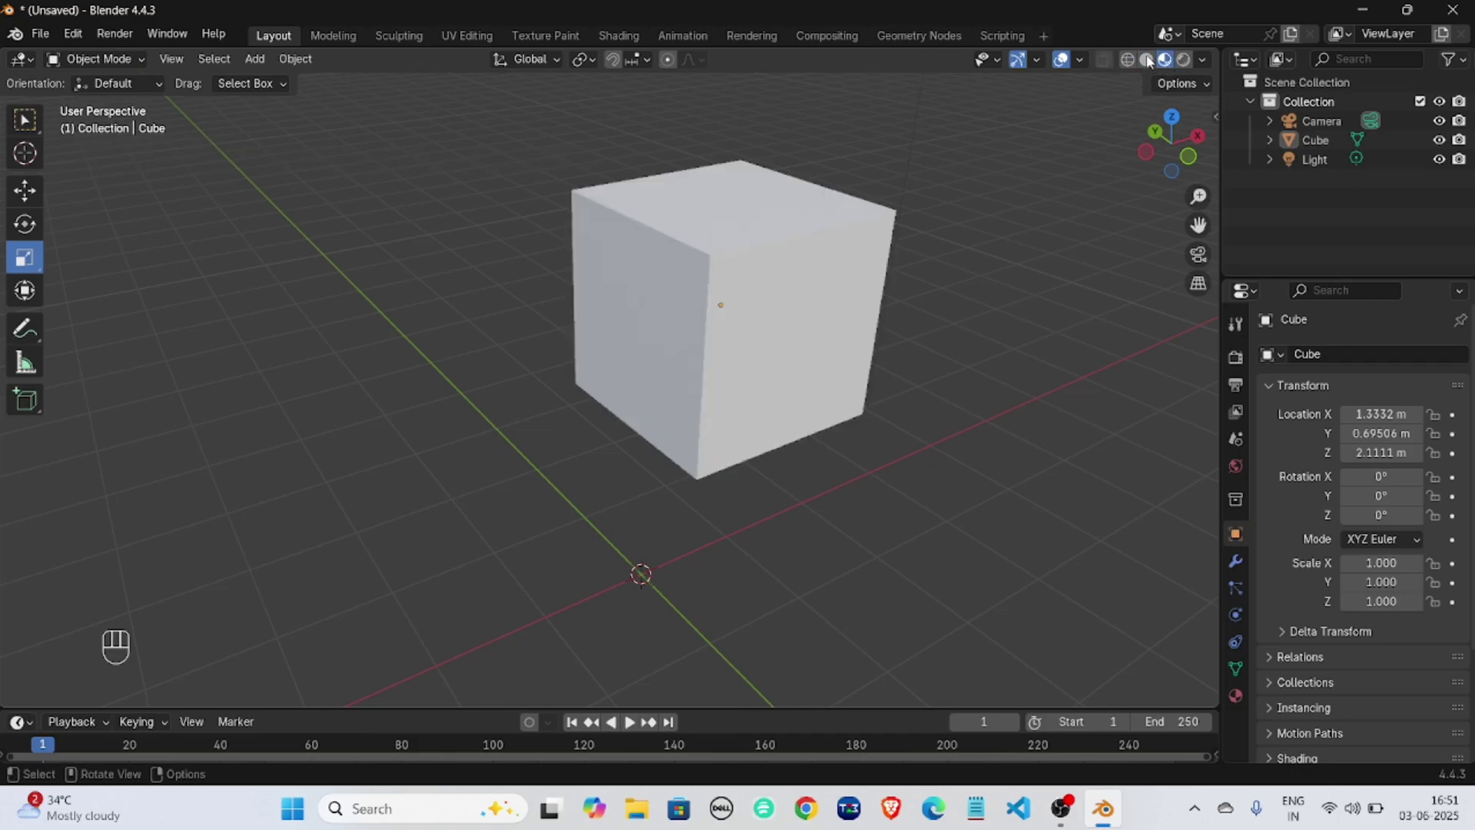
click(1146, 61)
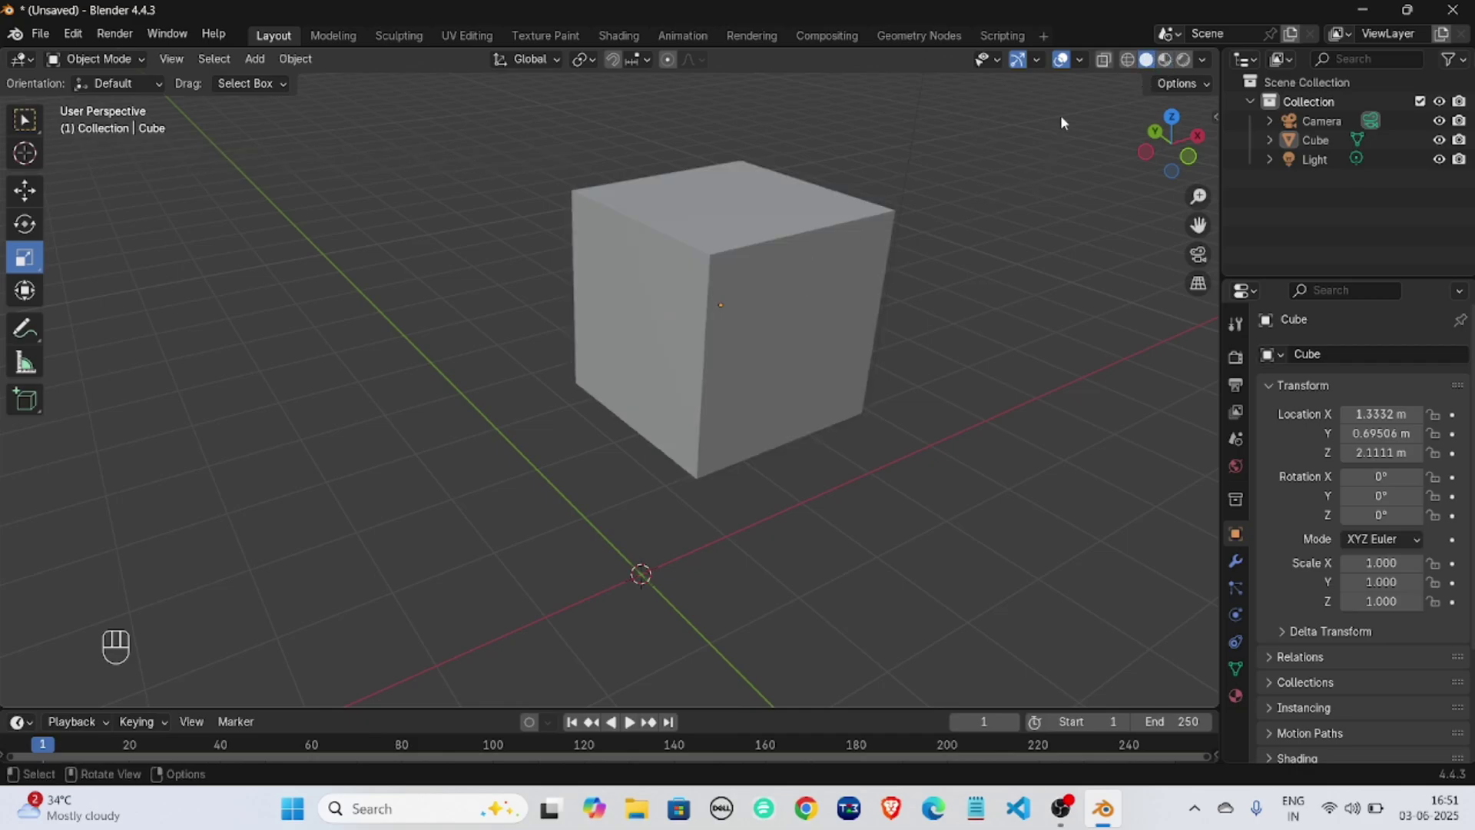
click(1165, 61)
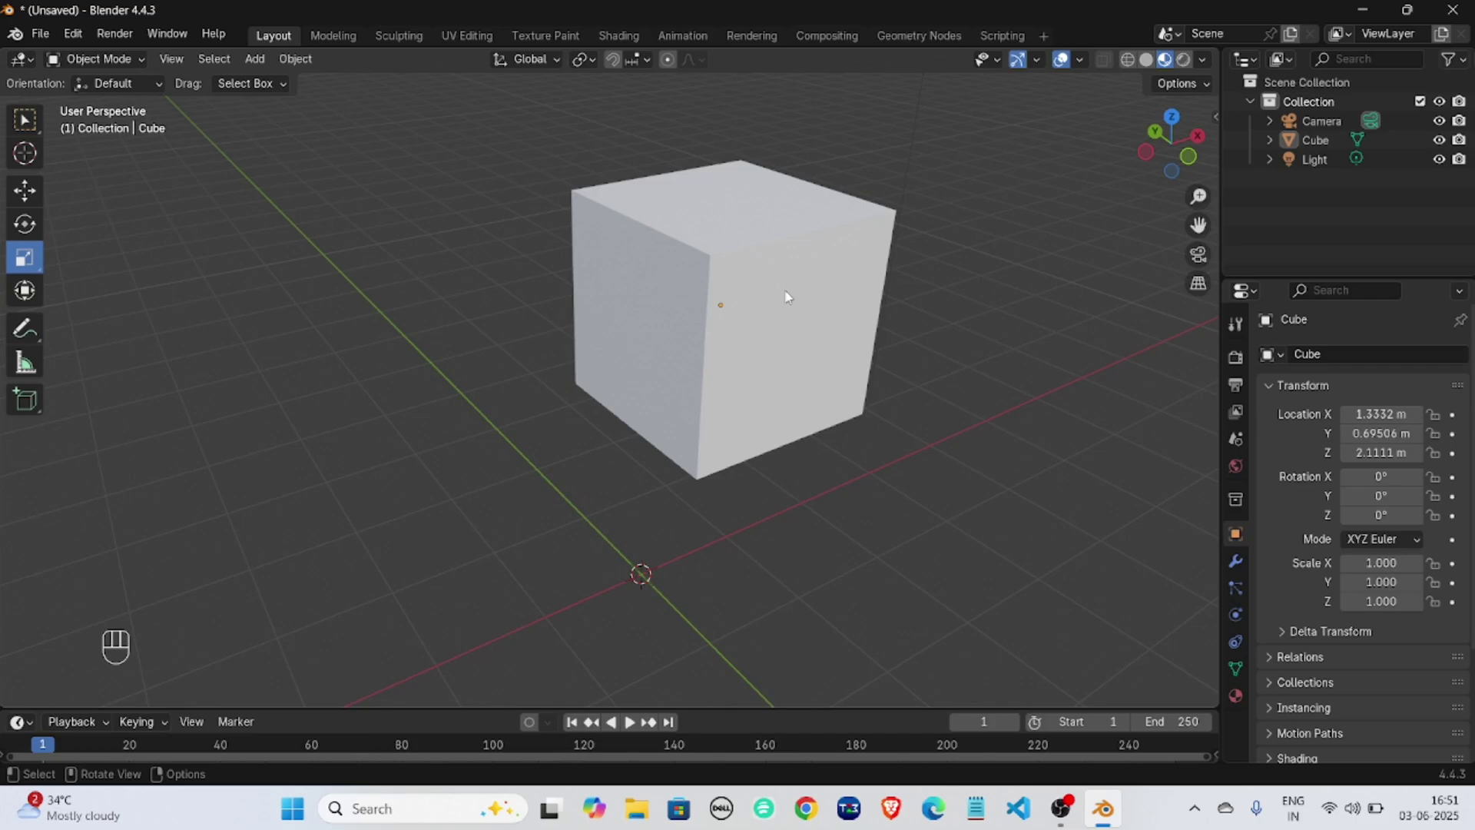
Switch the viewport to Rendered shading and view the cube's lit top and dark side.
click(1187, 61)
scroll(934, 295, up, 3)
middle_drag(933, 283, 928, 273)
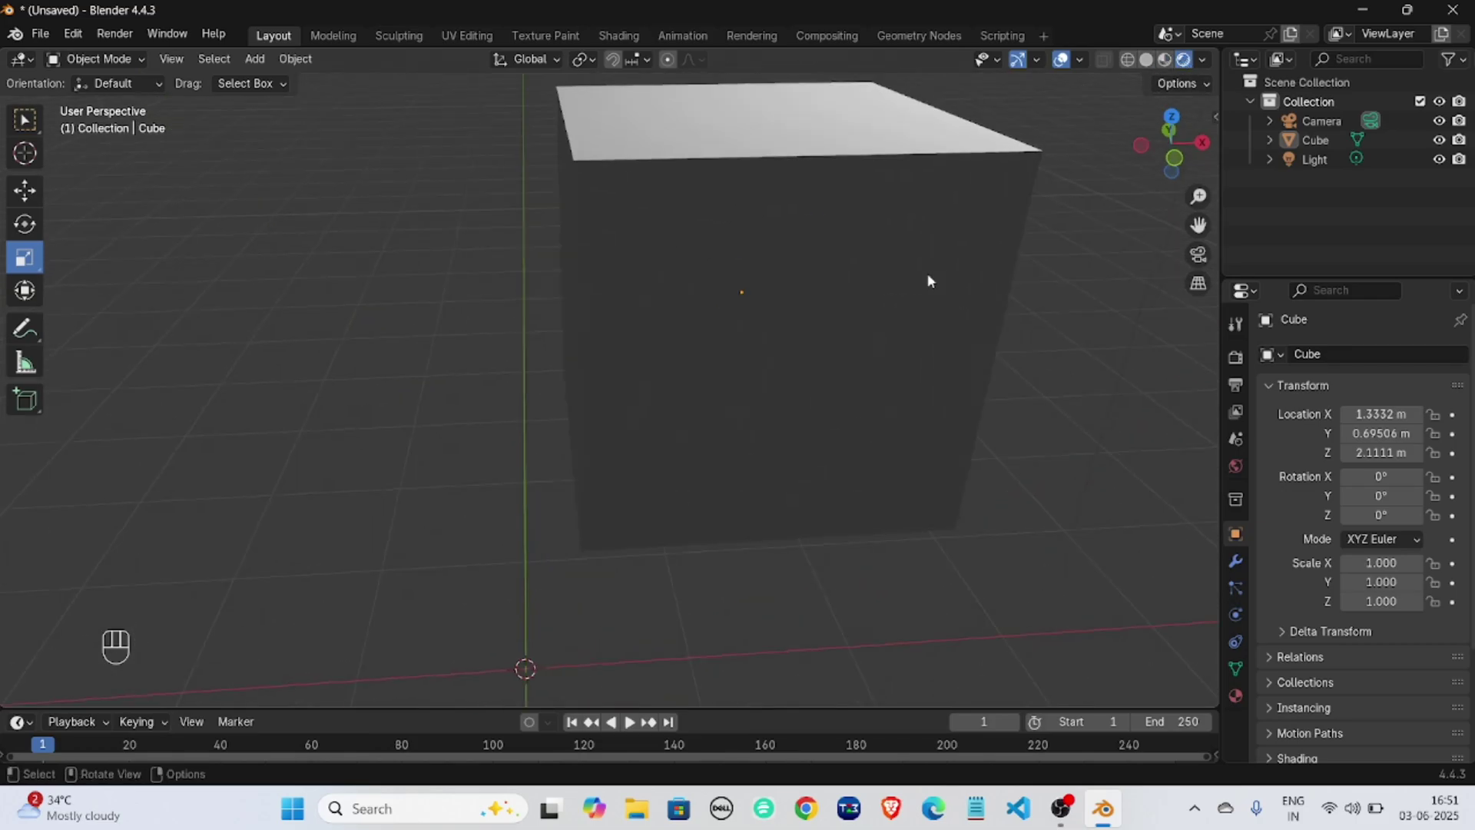
scroll(928, 288, down, 4)
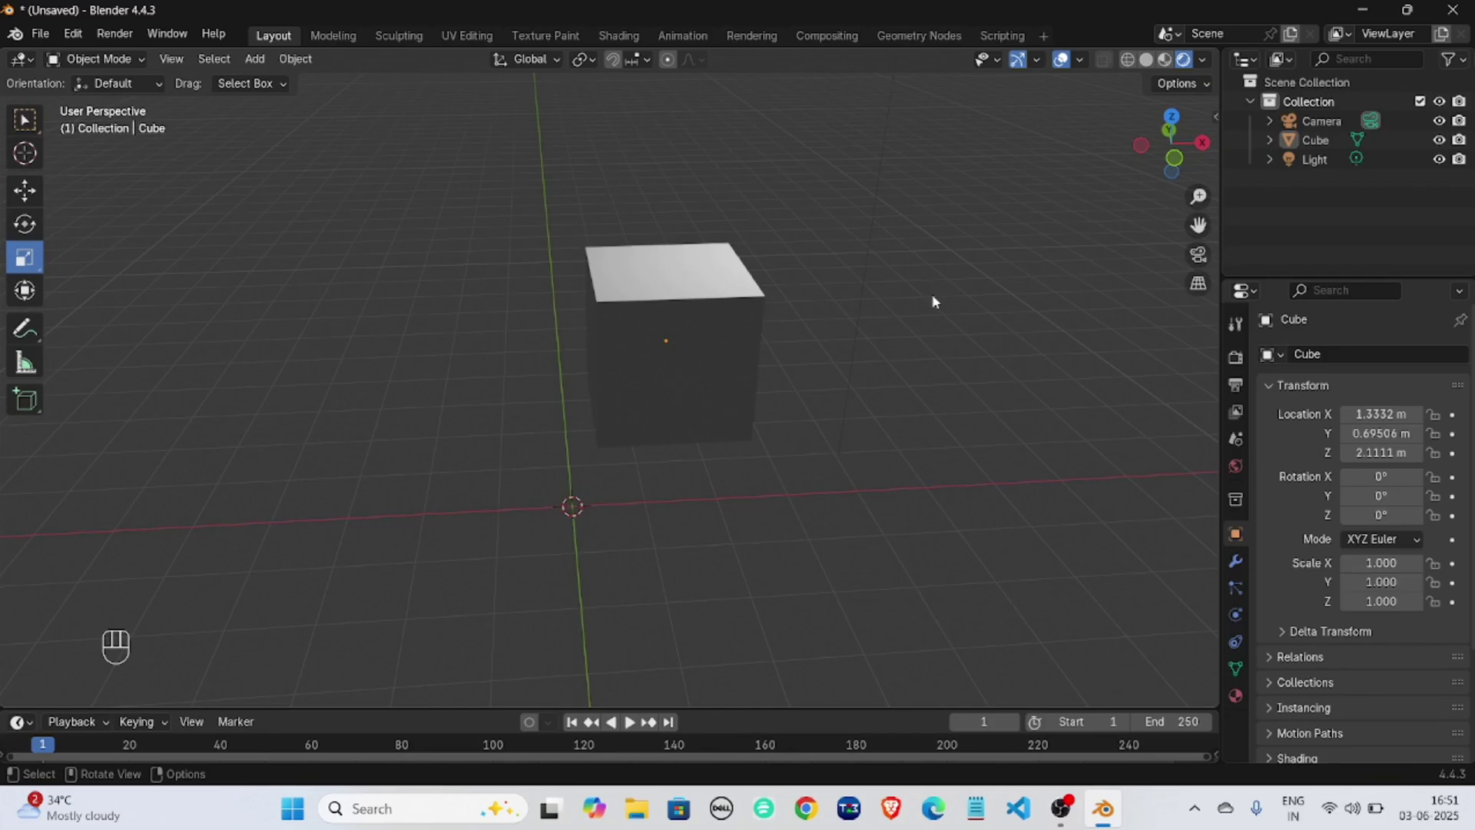
Delete the cube from the scene.
middle_drag(935, 301, 528, 242)
drag(528, 241, 701, 456)
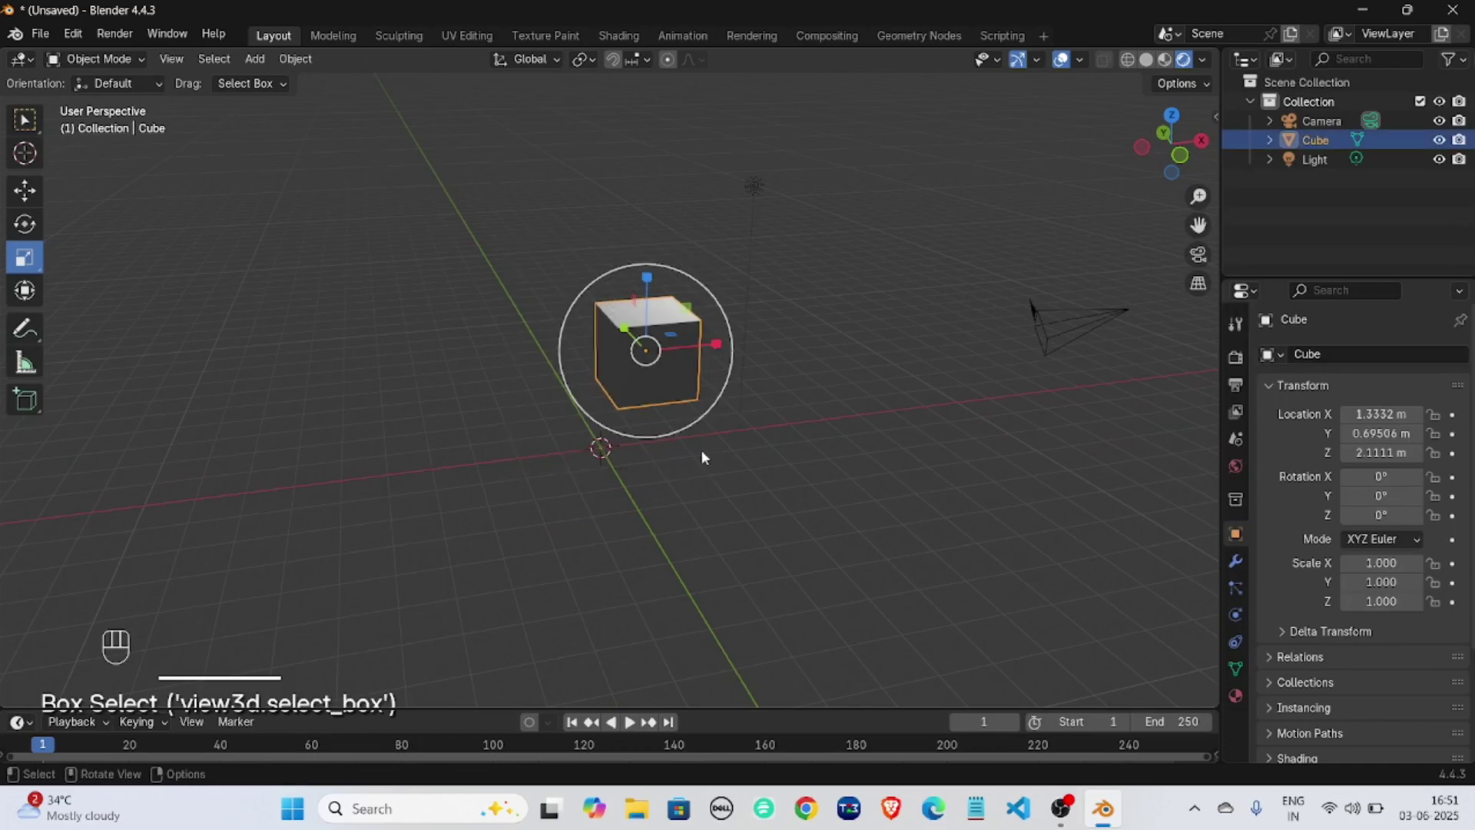
key(x)
click(689, 434)
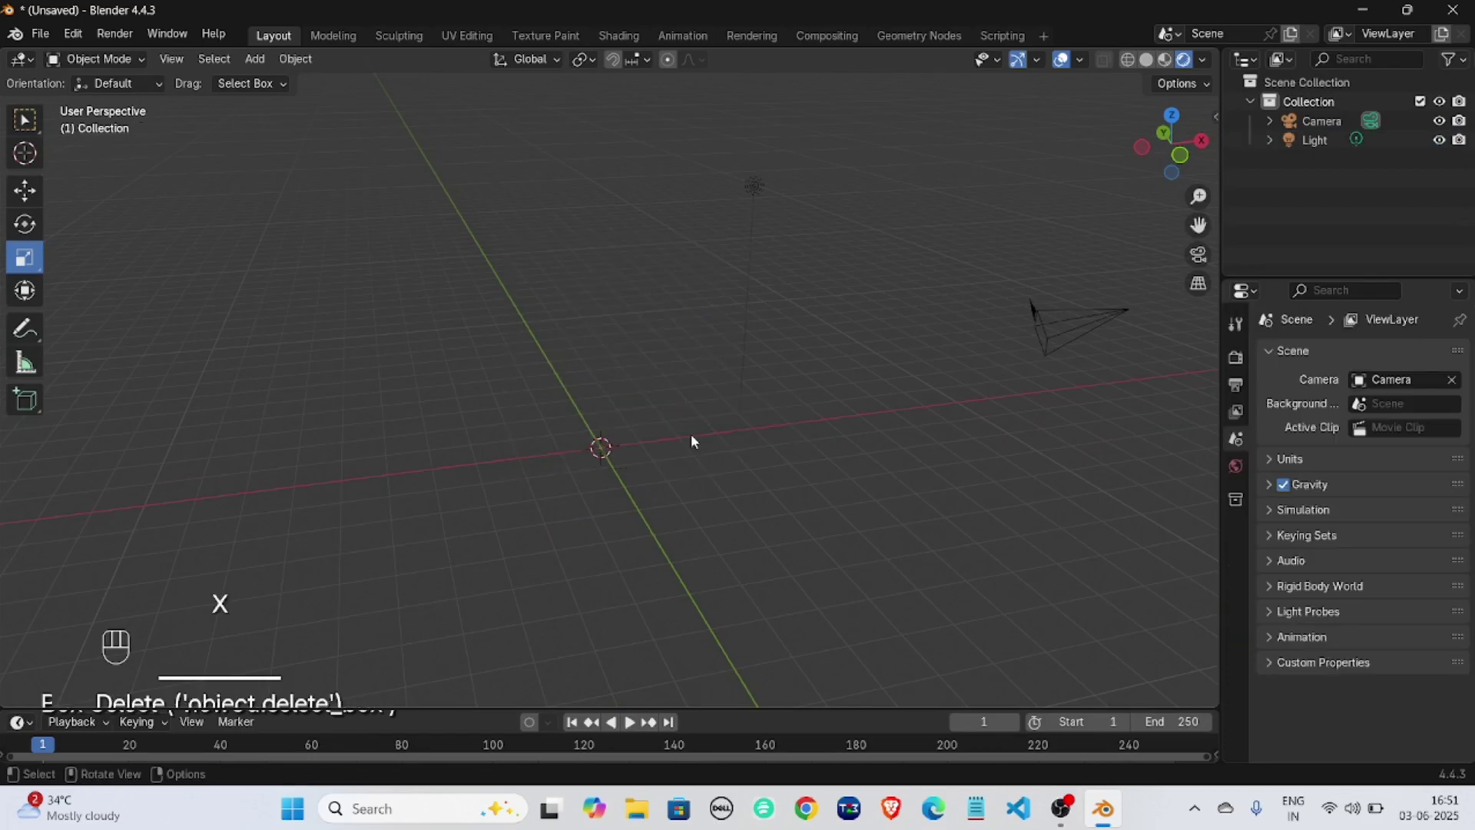
Select the light, then undo that selection and the cube's deletion.
drag(699, 179, 816, 290)
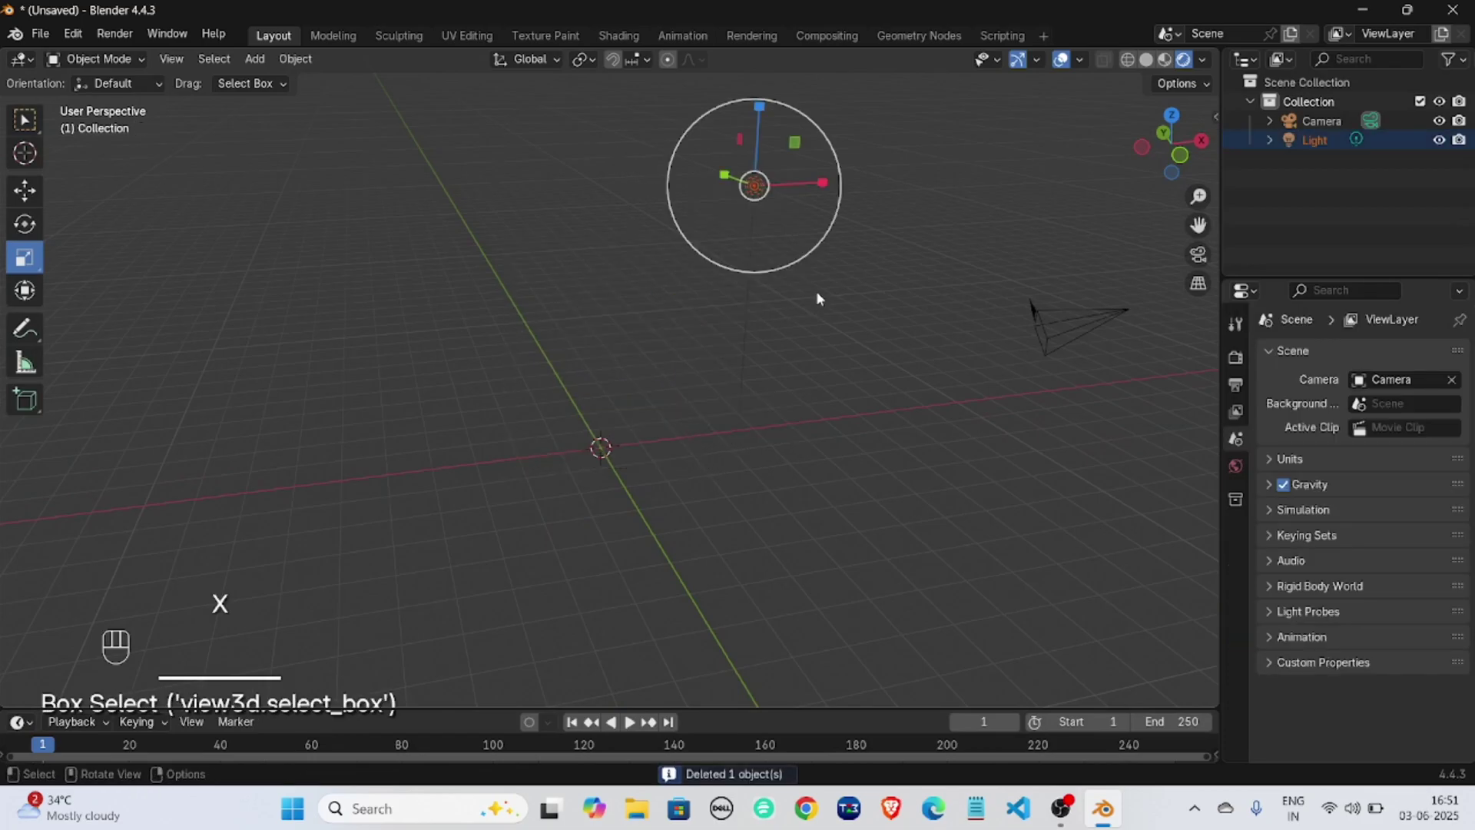
key(ctrl+z)
key(ctrl+z)
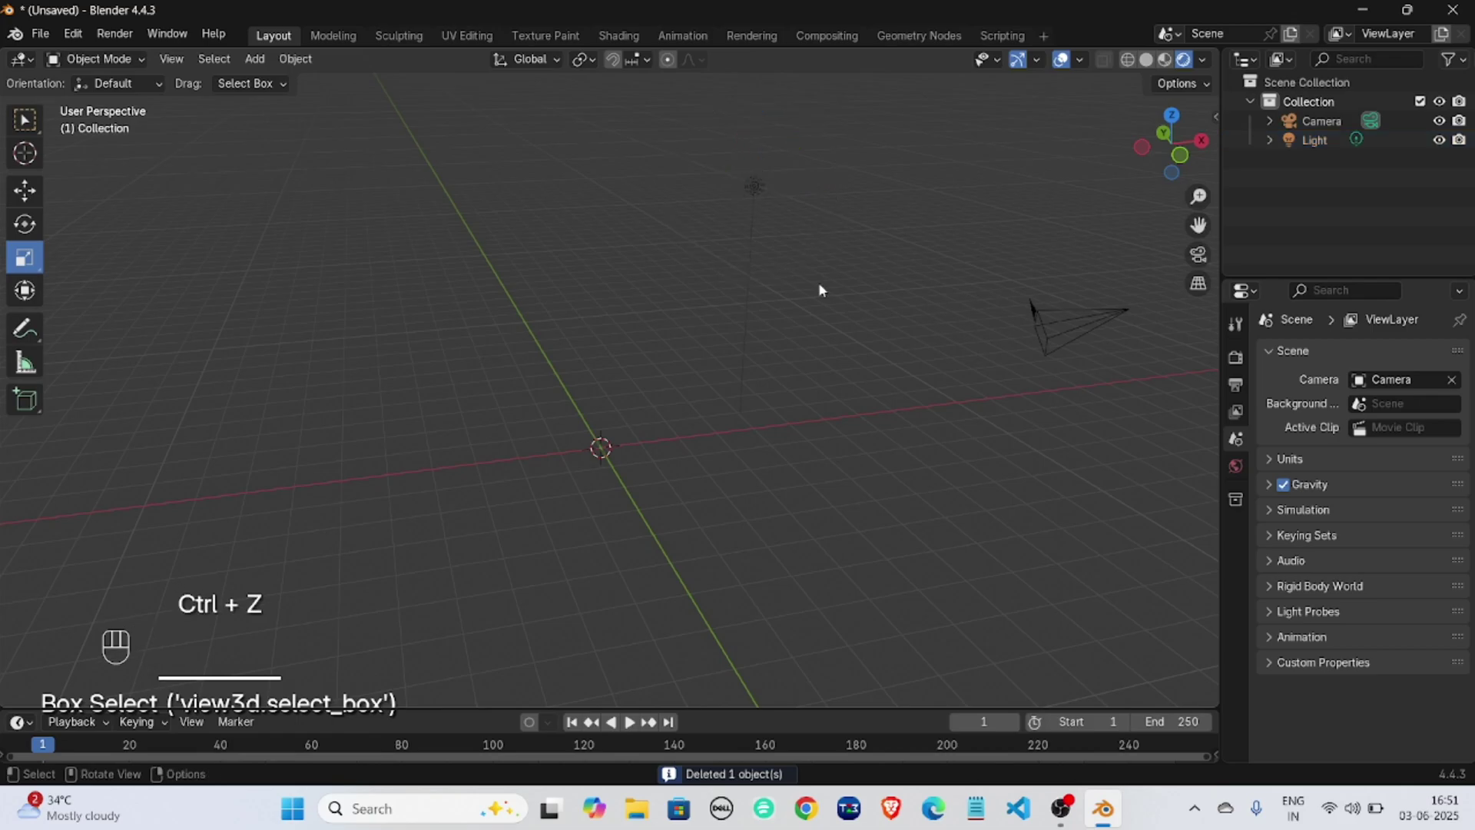
click(820, 271)
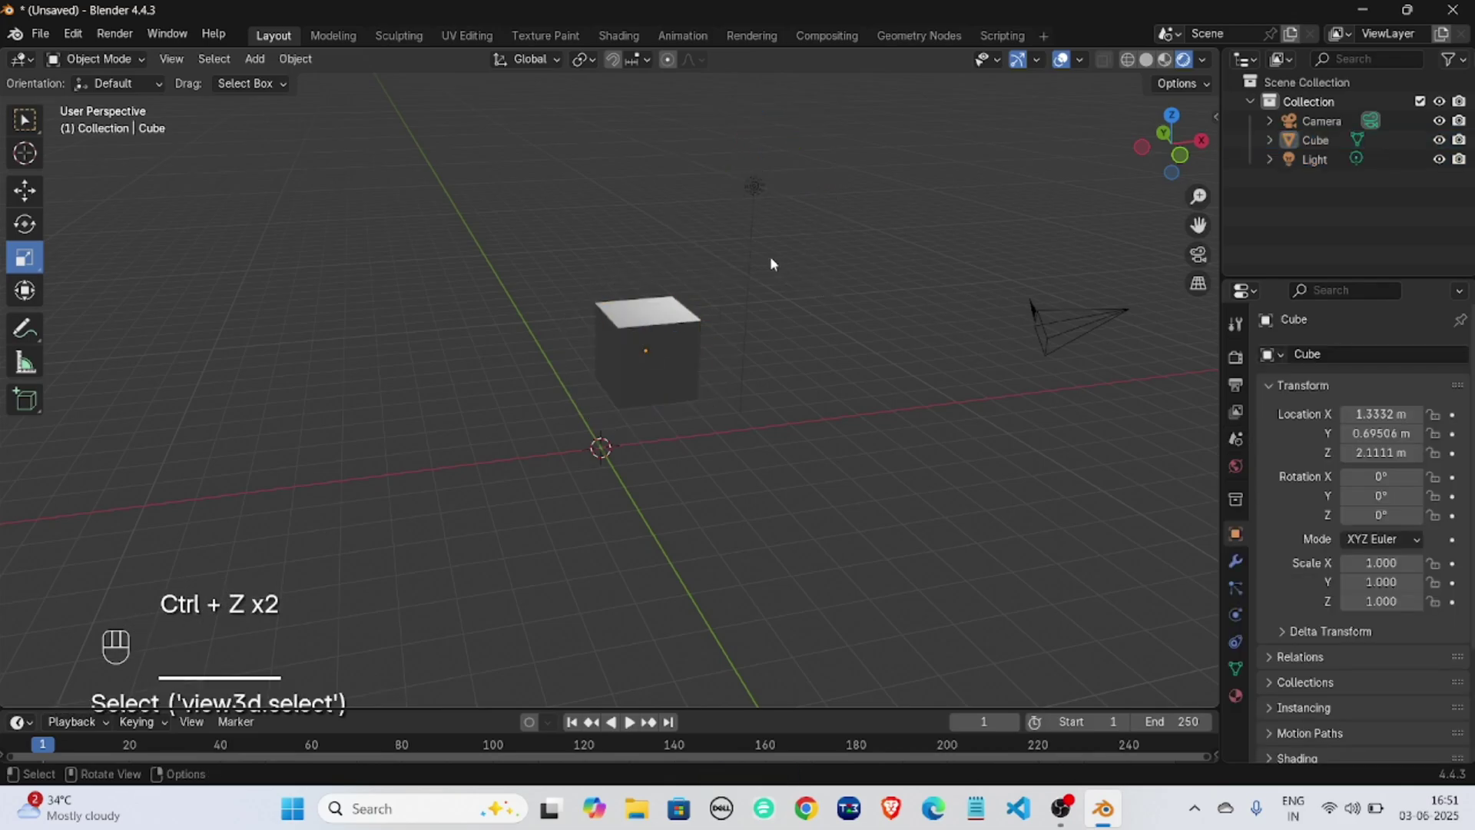
Move the light freely to the cube's other side, at about X -4.004, Y -1.247, Z 2.562 m.
click(756, 192)
middle_drag(755, 195, 784, 229)
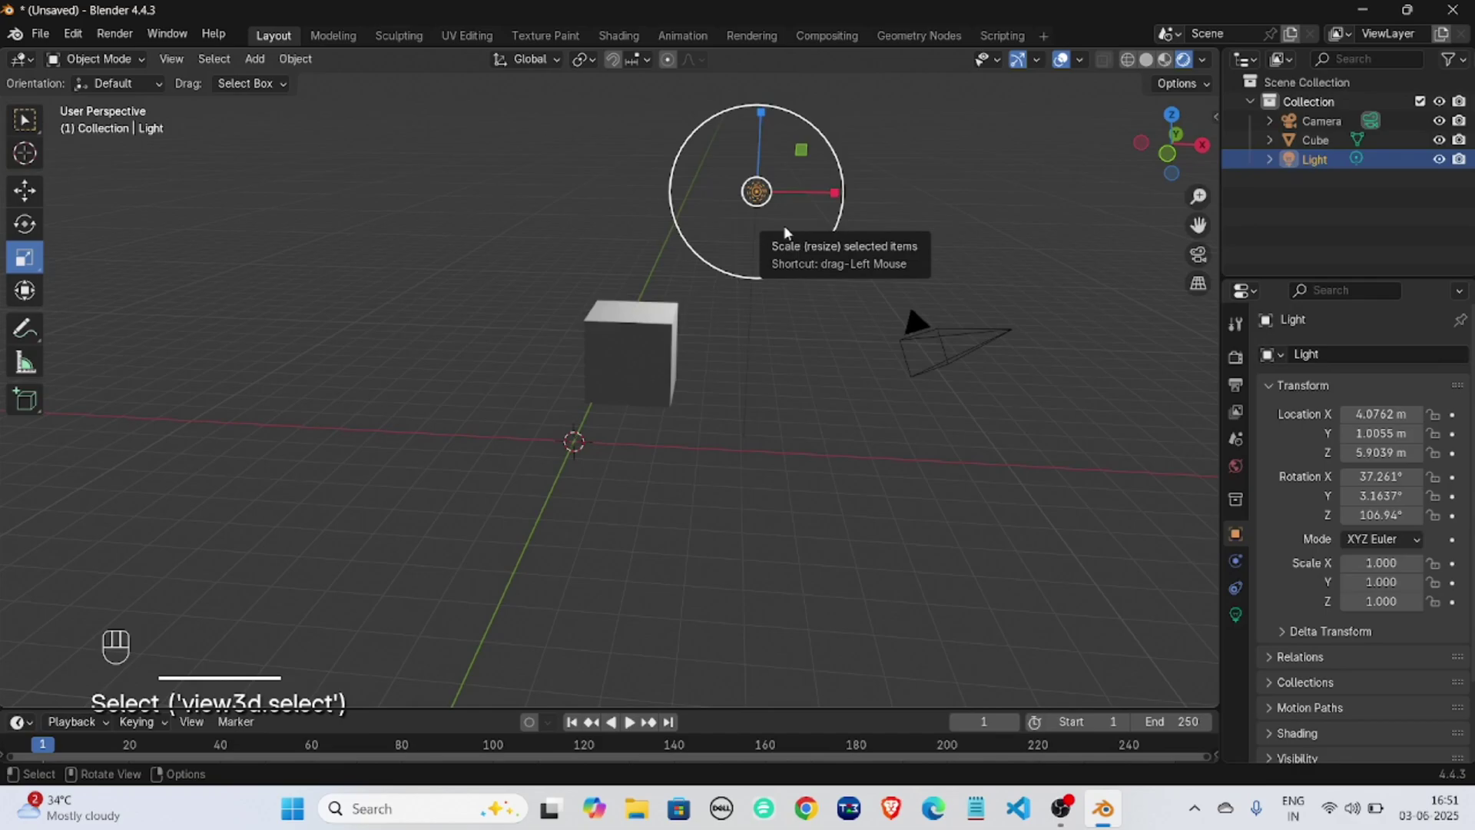
key(g)
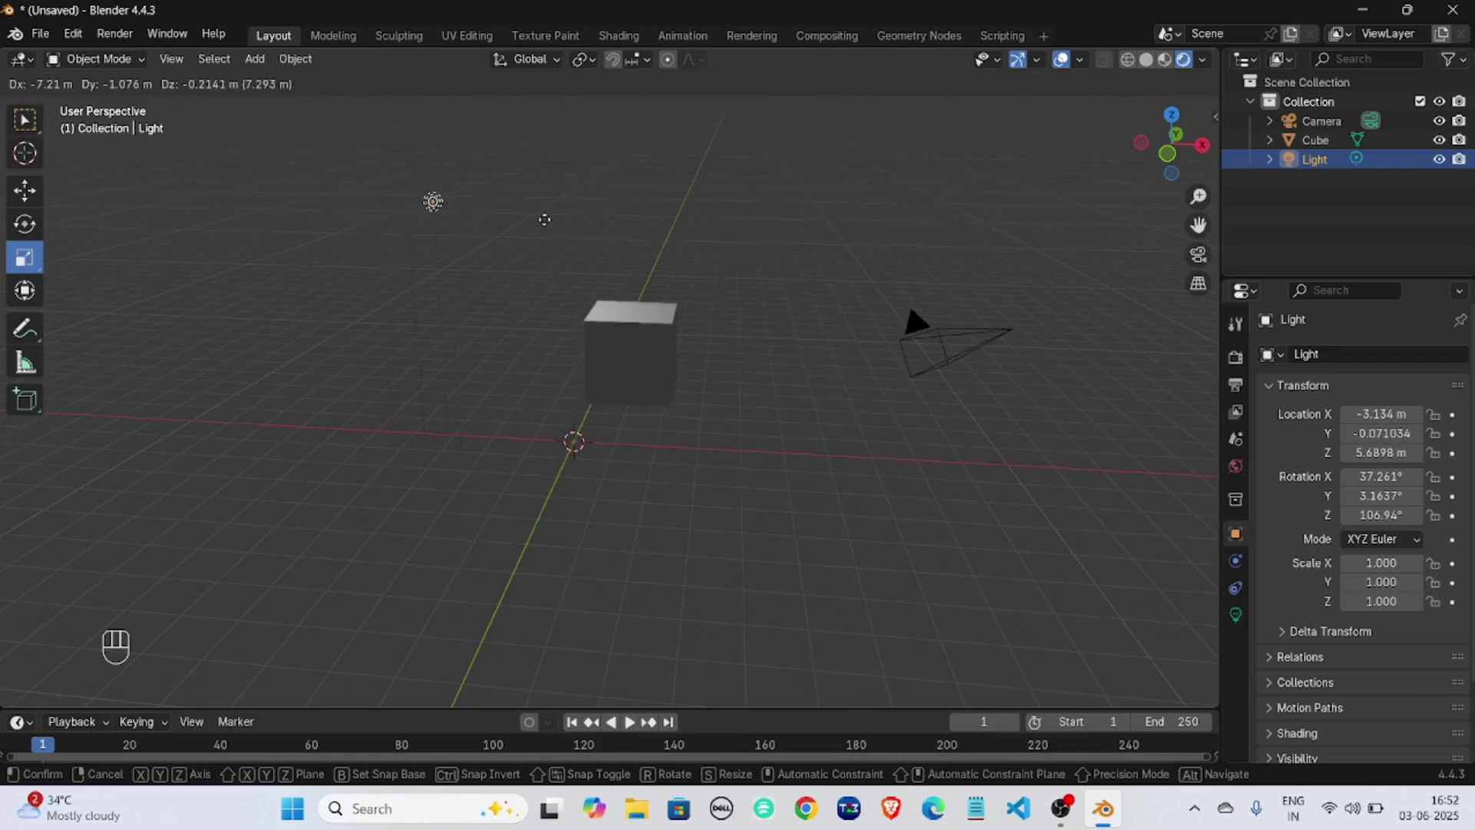
click(415, 384)
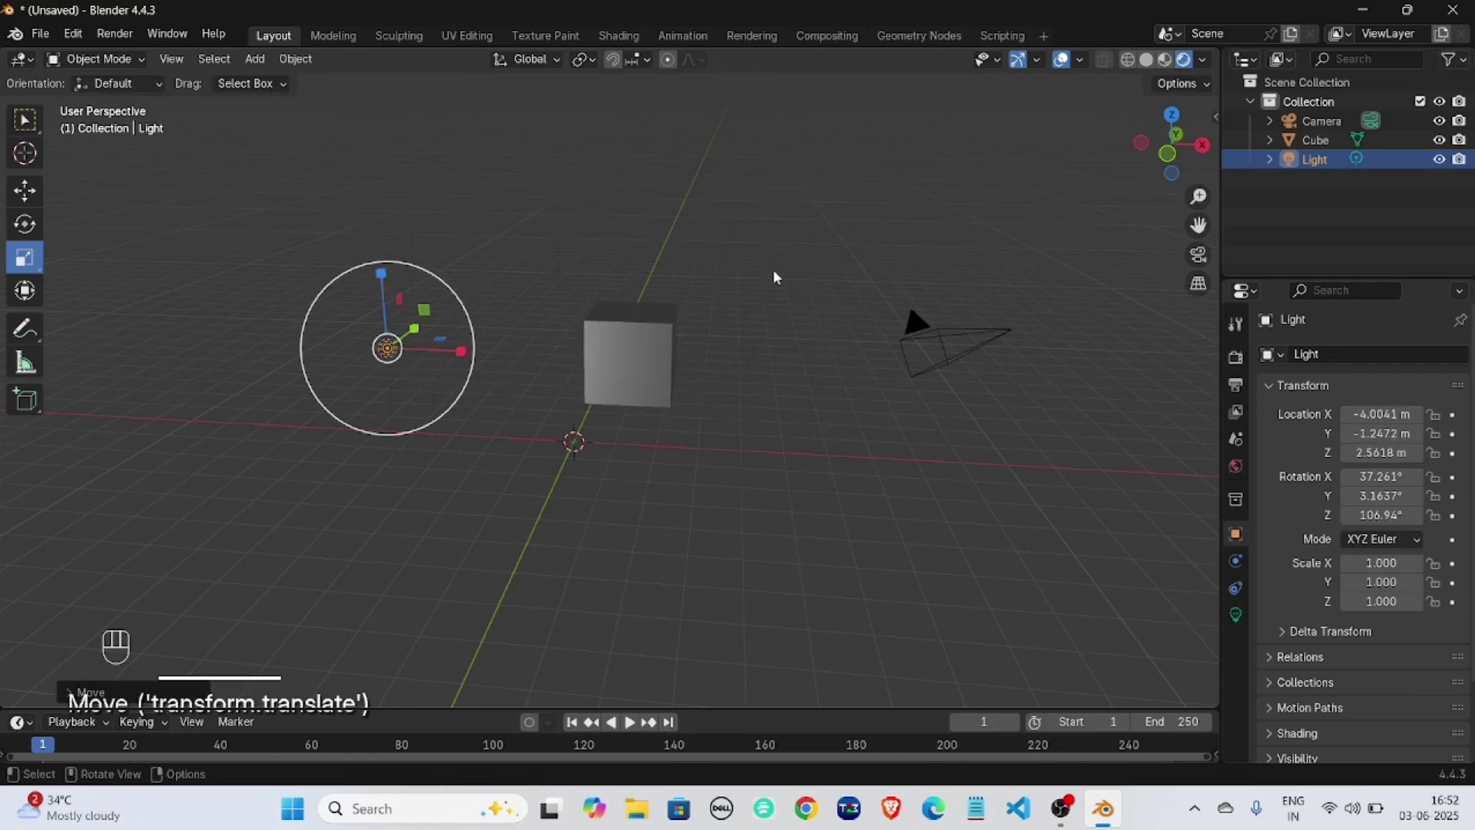
Select the camera and examine the cube's rendered lighting from several sides.
click(914, 338)
middle_drag(768, 338, 792, 338)
click(435, 391)
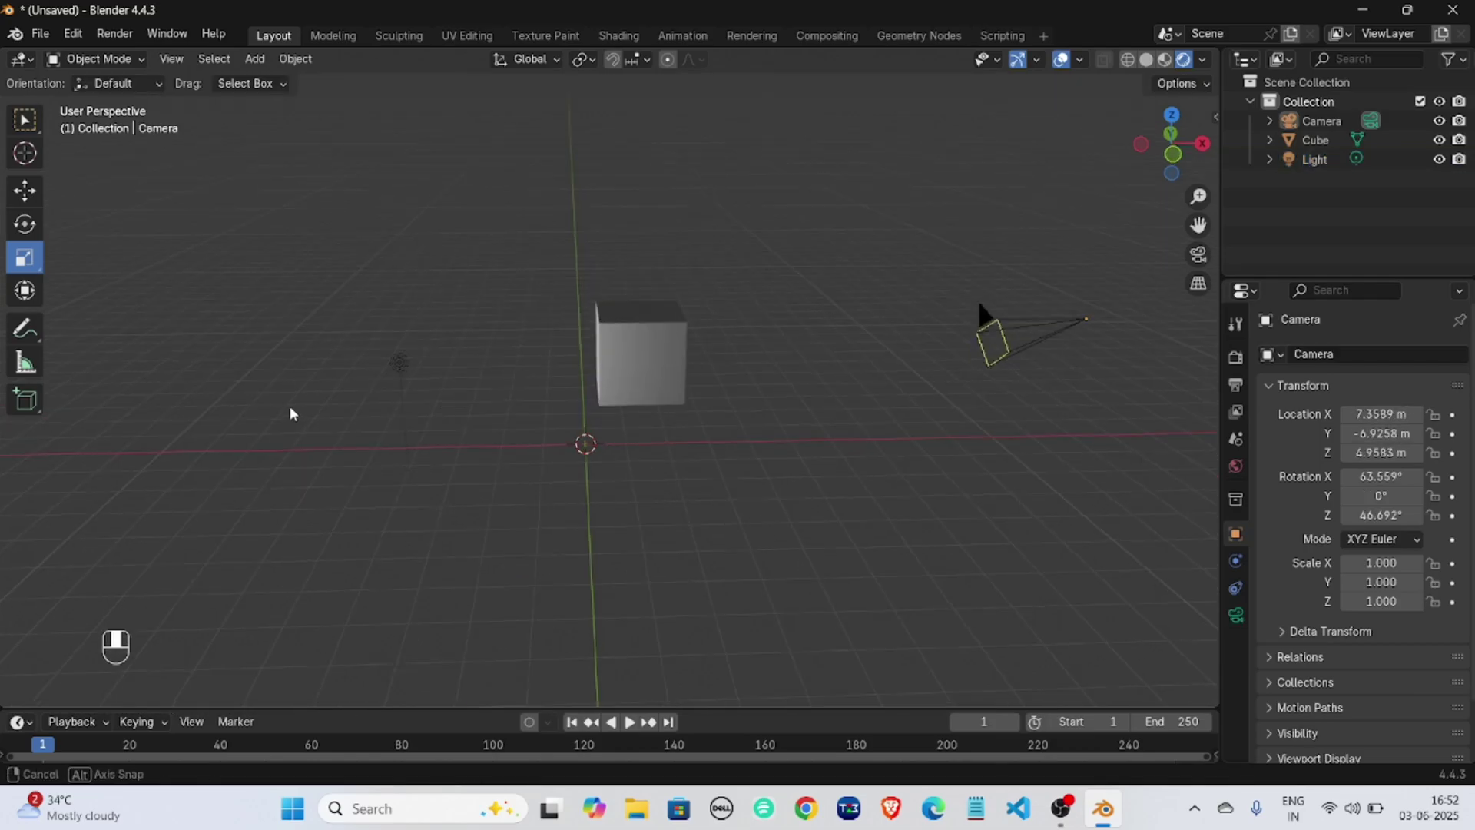
middle_drag(304, 403, 467, 415)
scroll(567, 348, up, 4)
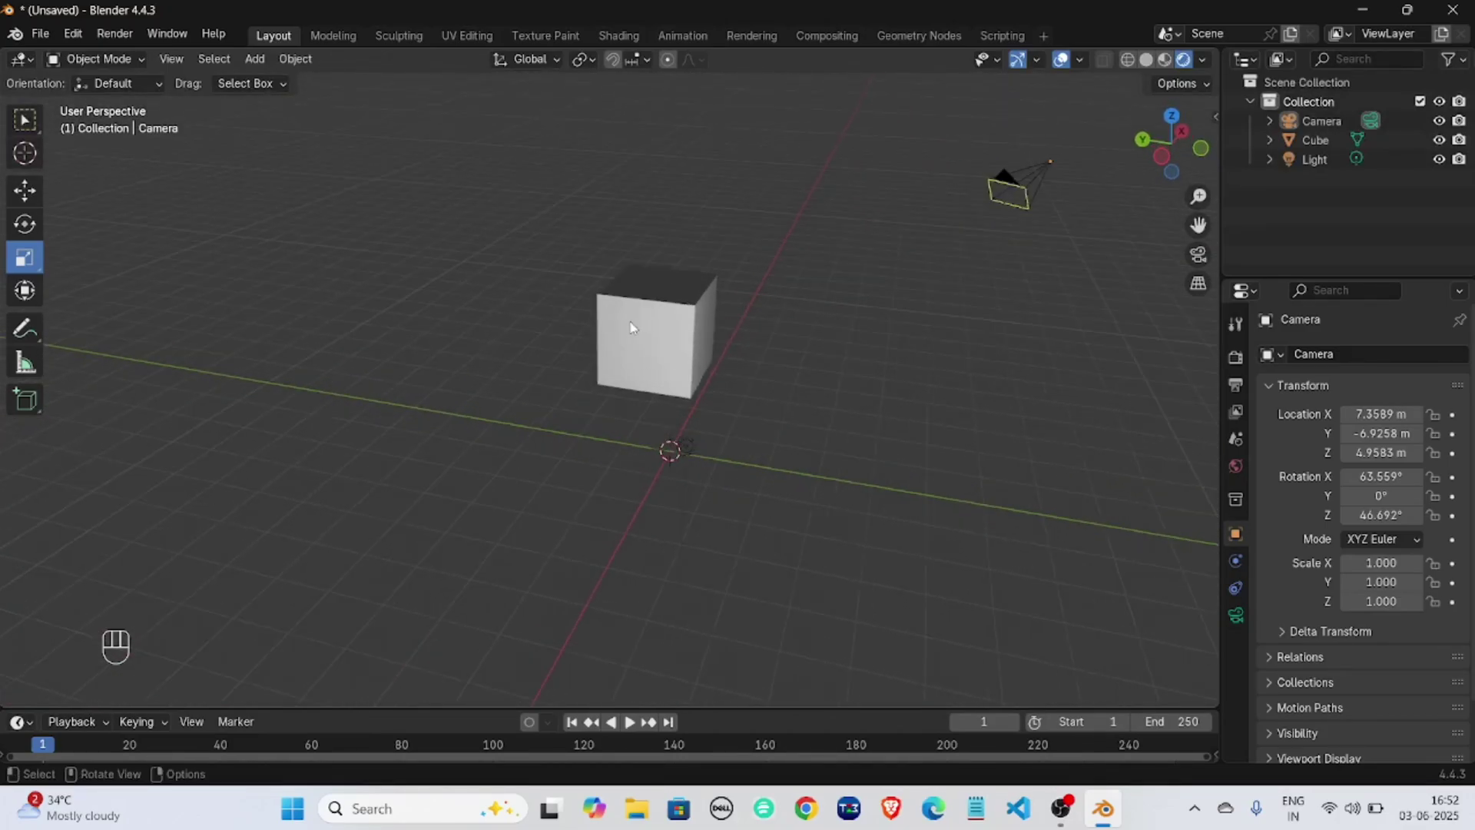
middle_drag(563, 411, 695, 326)
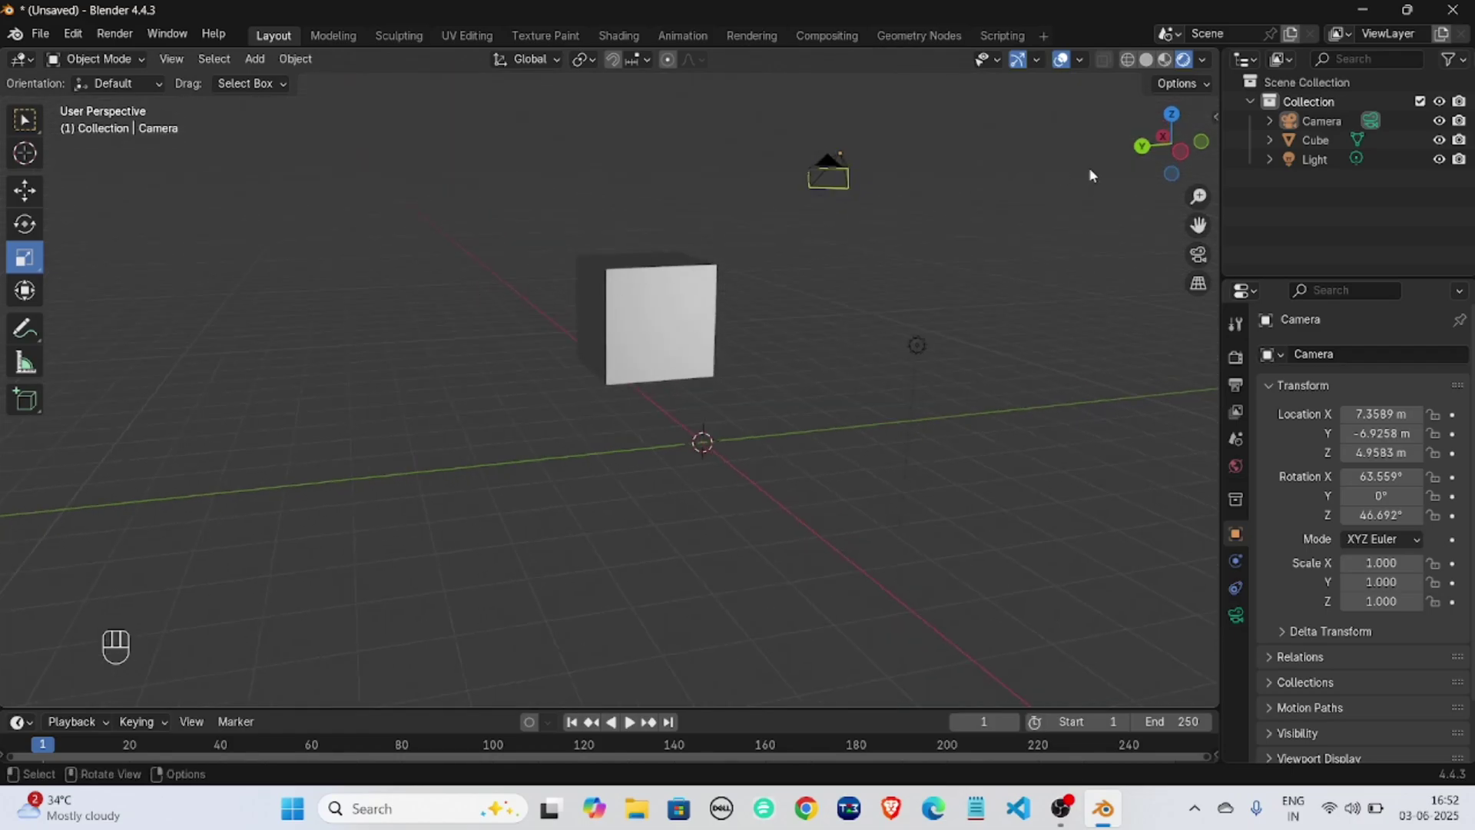
drag(1191, 164, 1126, 136)
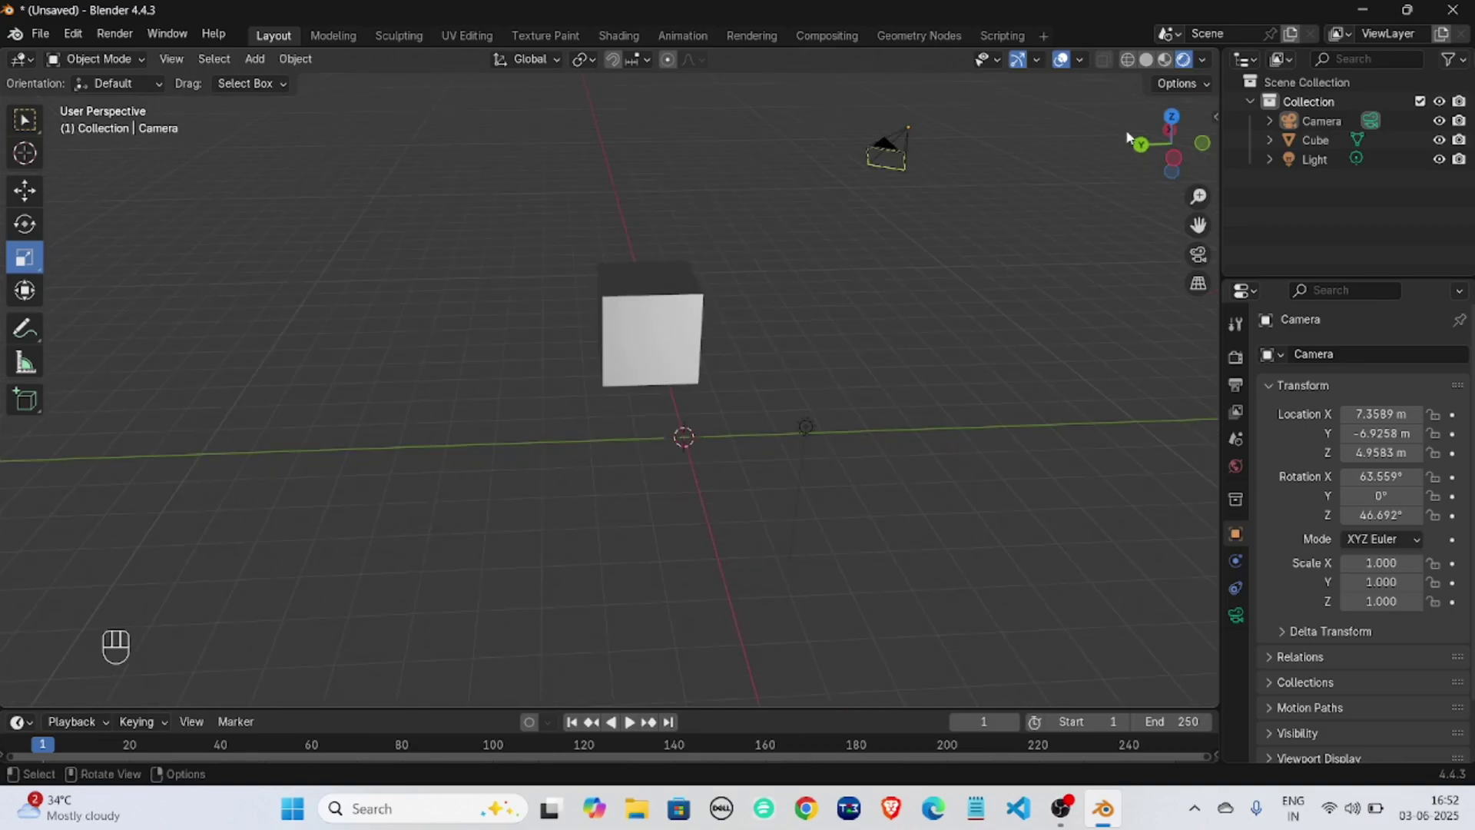
Step through the preset views from the front view to the right orthographic view.
key(KP_1)
key(KP_2)
key(KP_3)
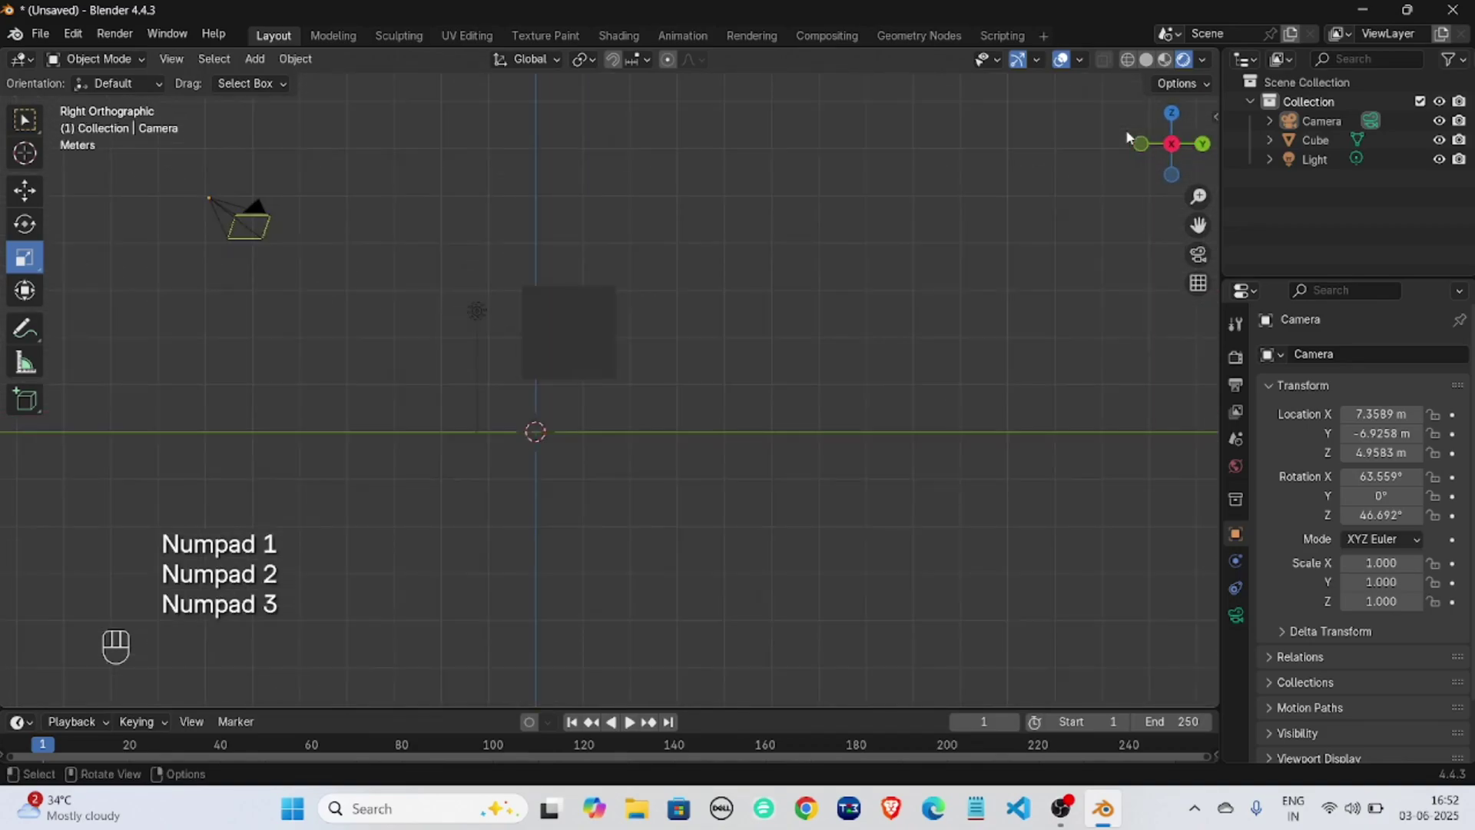
Step through incrementally rotated views, the top view and its opposite side, and return to perspective projection.
key(KP_6)
key(KP_5)
key(KP_4)
key(KP_7)
key(KP_8)
key(KP_9)
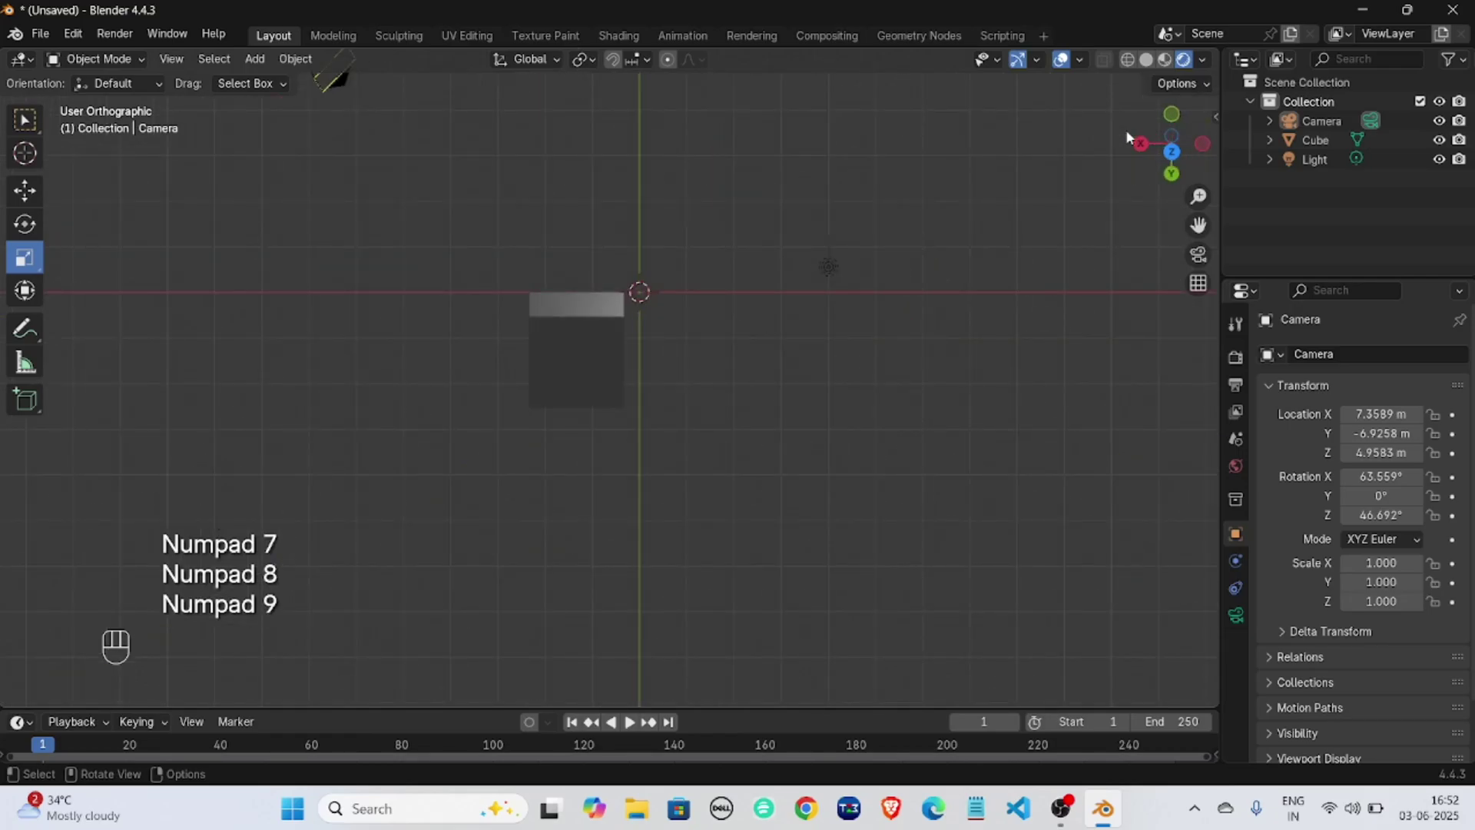
key(KP_5)
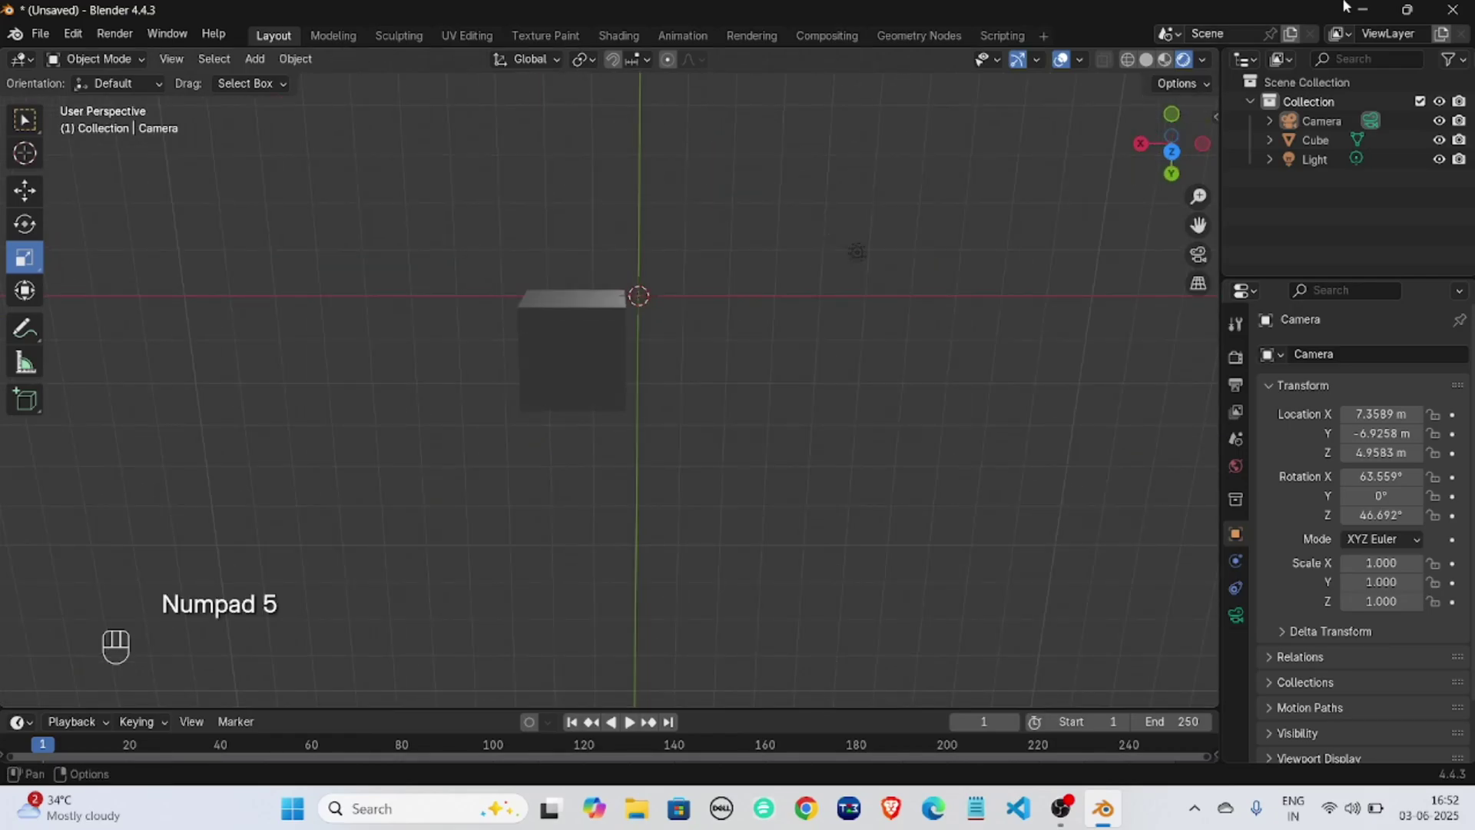
Frame the cube in a close, nearly level perspective view facing one of its vertical edges.
middle_drag(870, 312, 656, 477)
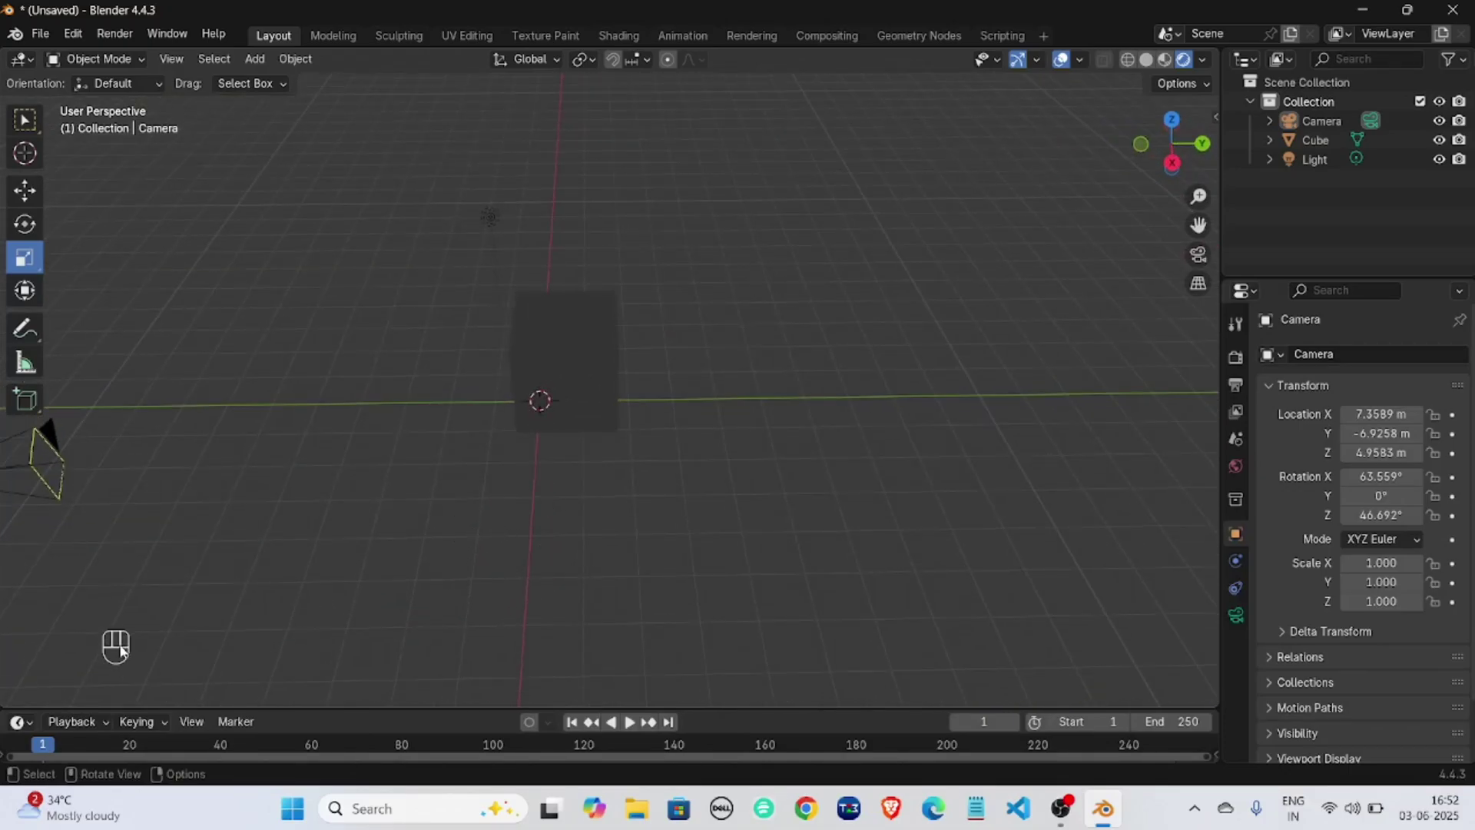
middle_drag(120, 652, 386, 592)
scroll(551, 554, down, 2)
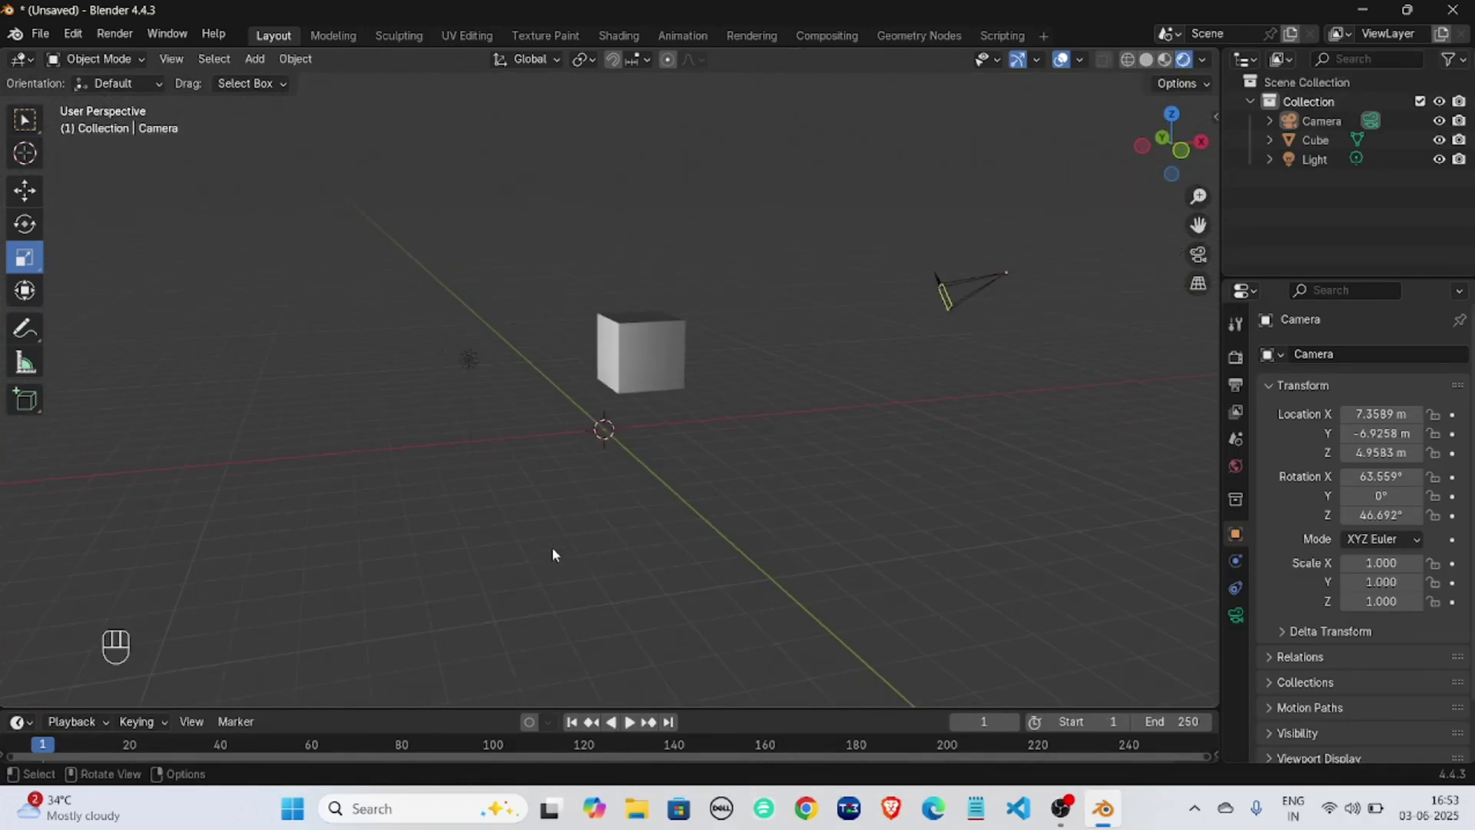
scroll(553, 553, up, 3)
scroll(553, 553, down, 2)
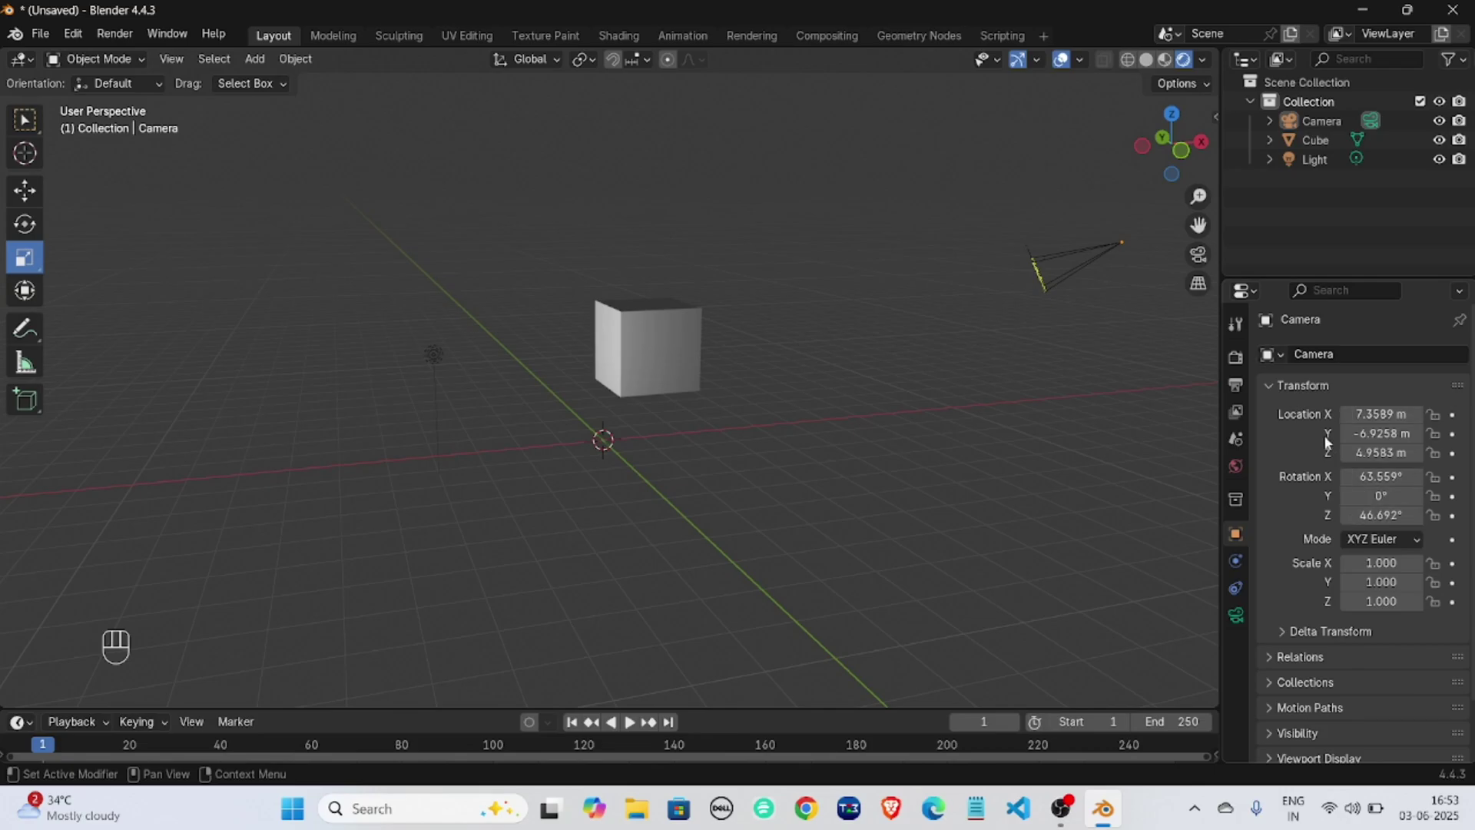
mouse_move(1198, 197)
mouse_down()
mouse_move(1198, 230)
mouse_move(1199, 188)
mouse_move(1198, 215)
mouse_move(1186, 202)
mouse_up()
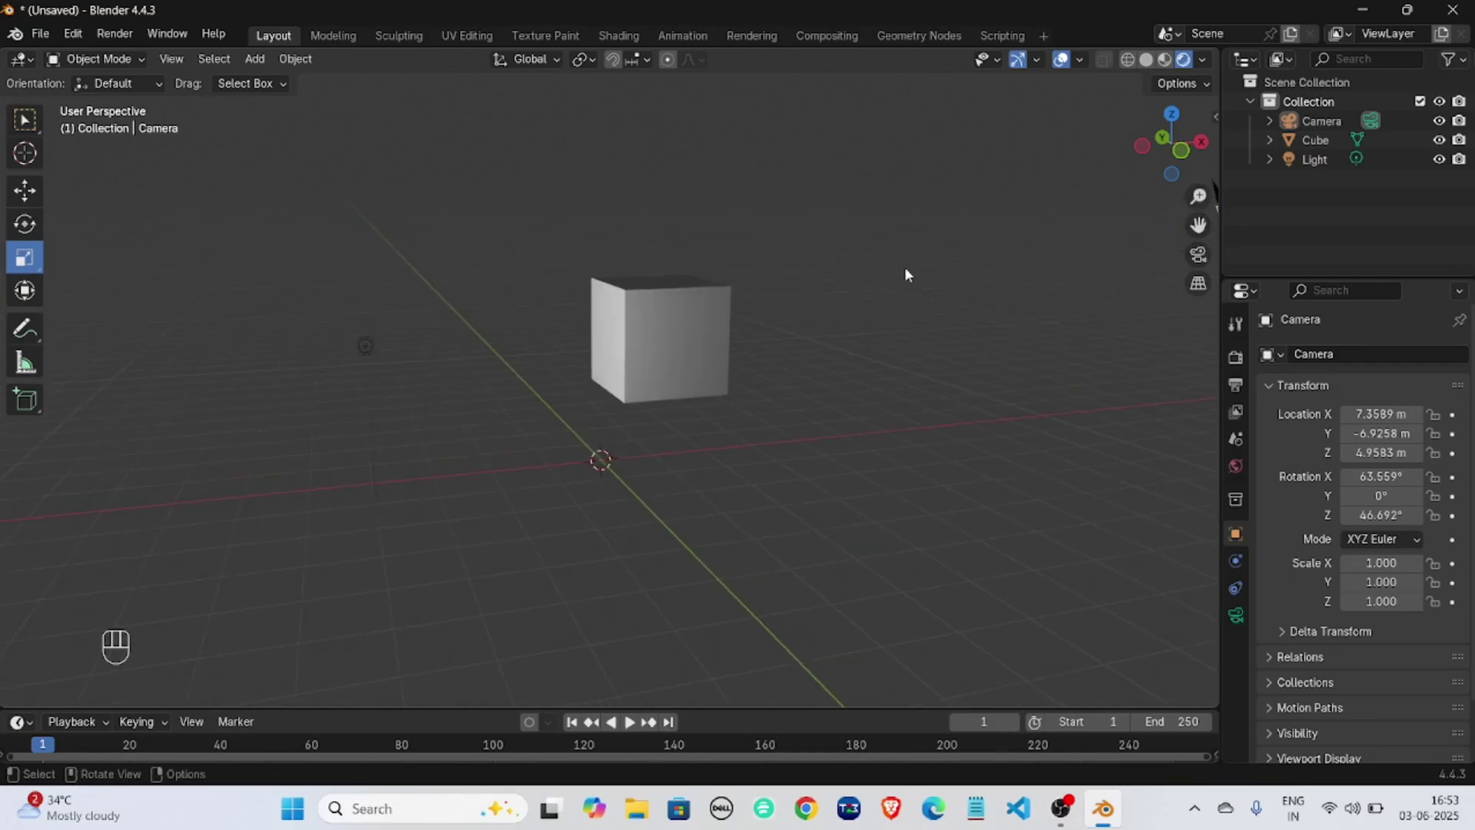
scroll(938, 312, up, 3)
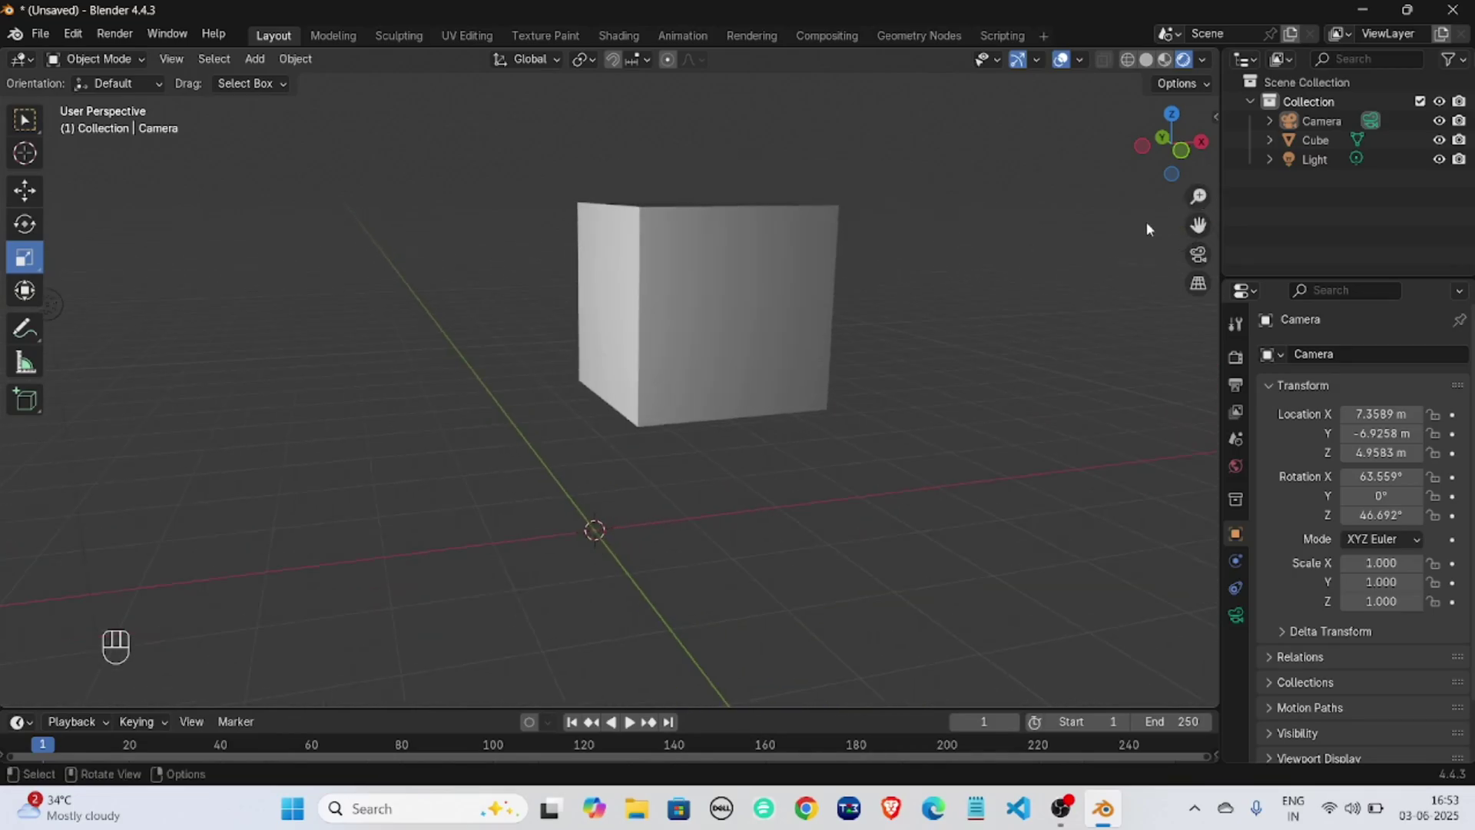
Examine the cube, camera and light by panning, orbiting and zooming around the scene.
drag(1198, 225, 875, 389)
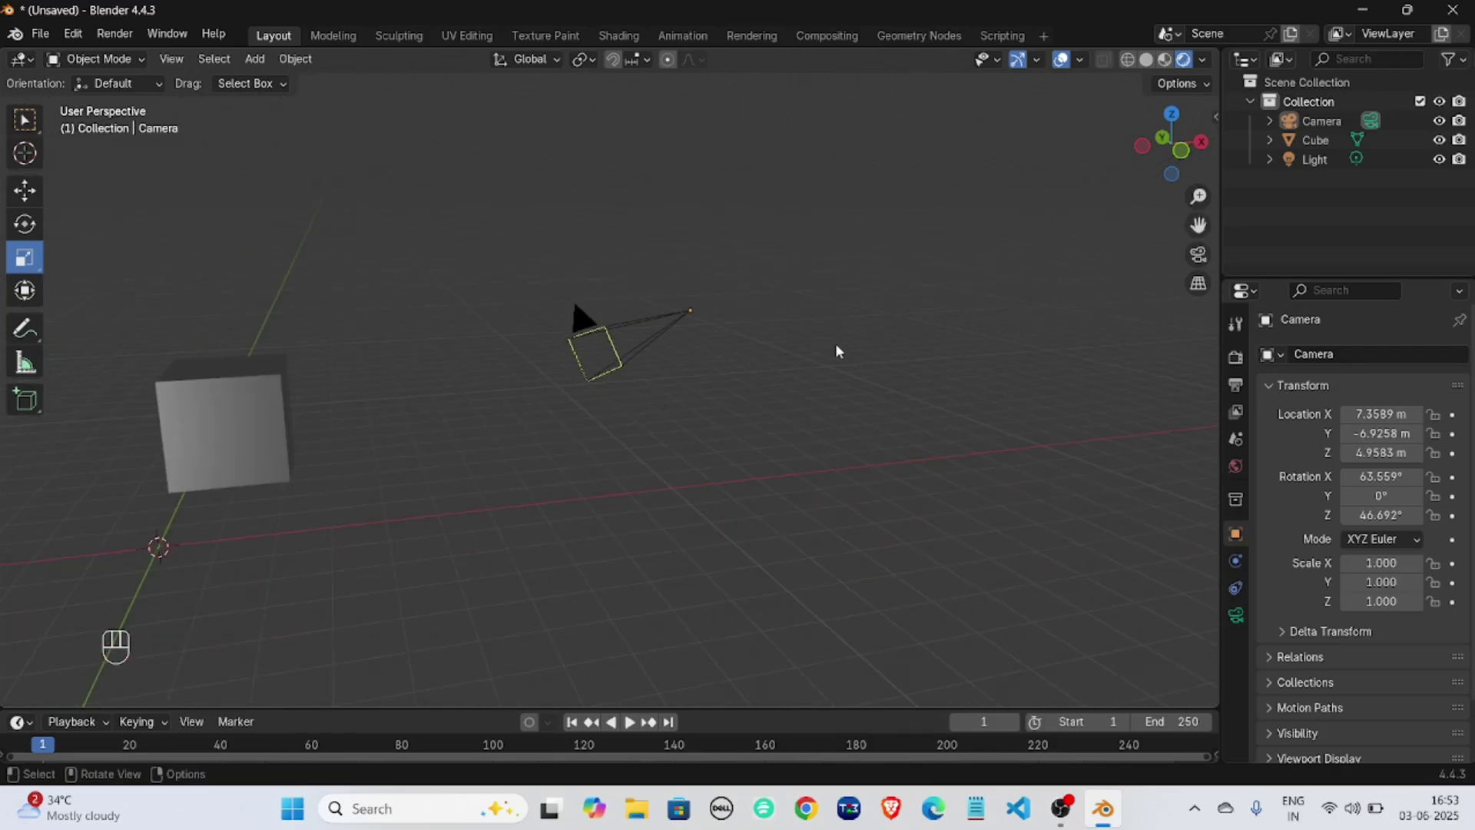
drag(1198, 225, 1331, 301)
scroll(627, 307, down, 1)
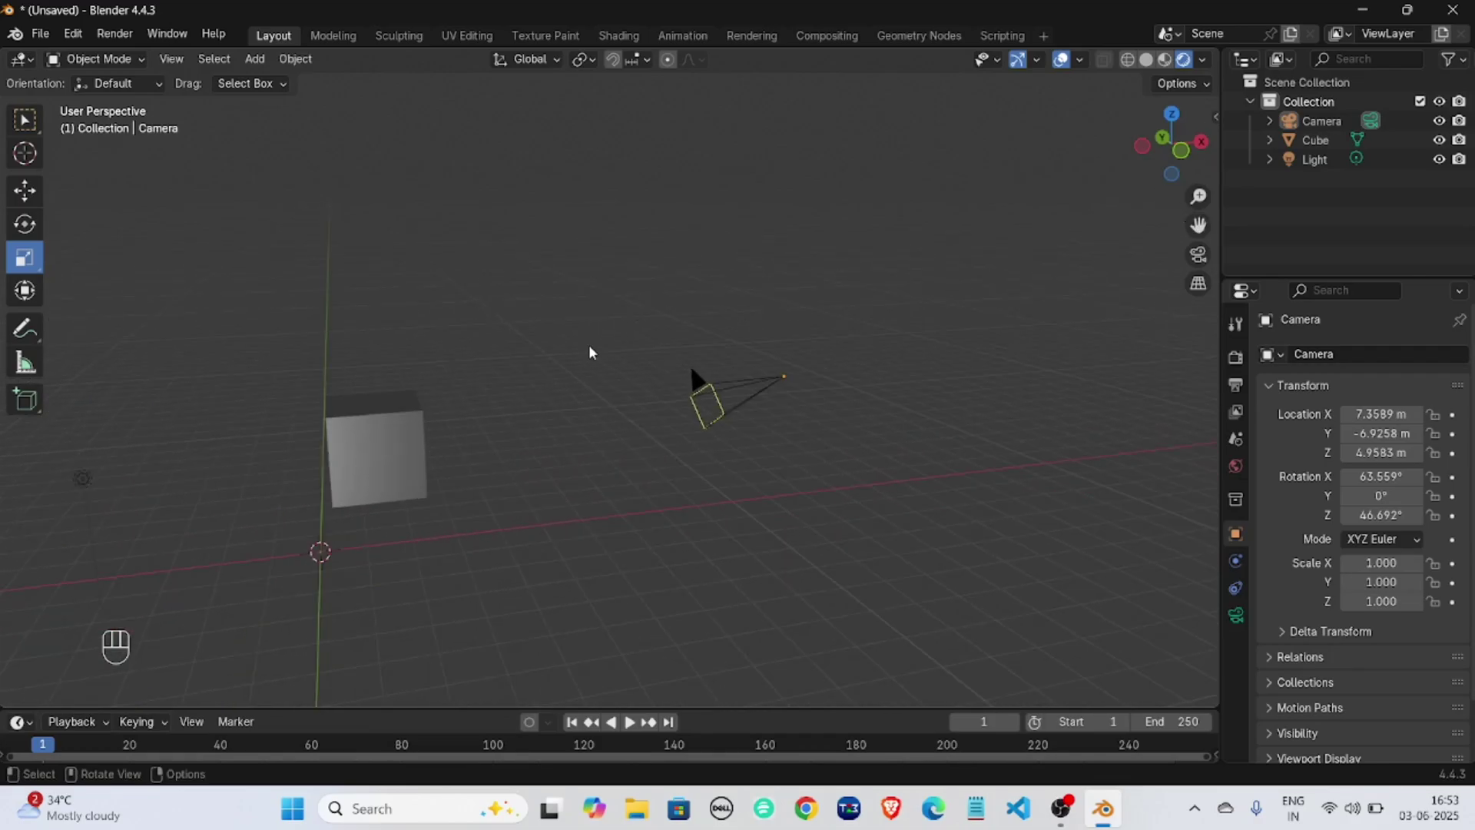
scroll(547, 376, down, 1)
scroll(547, 376, up, 4)
scroll(547, 376, down, 4)
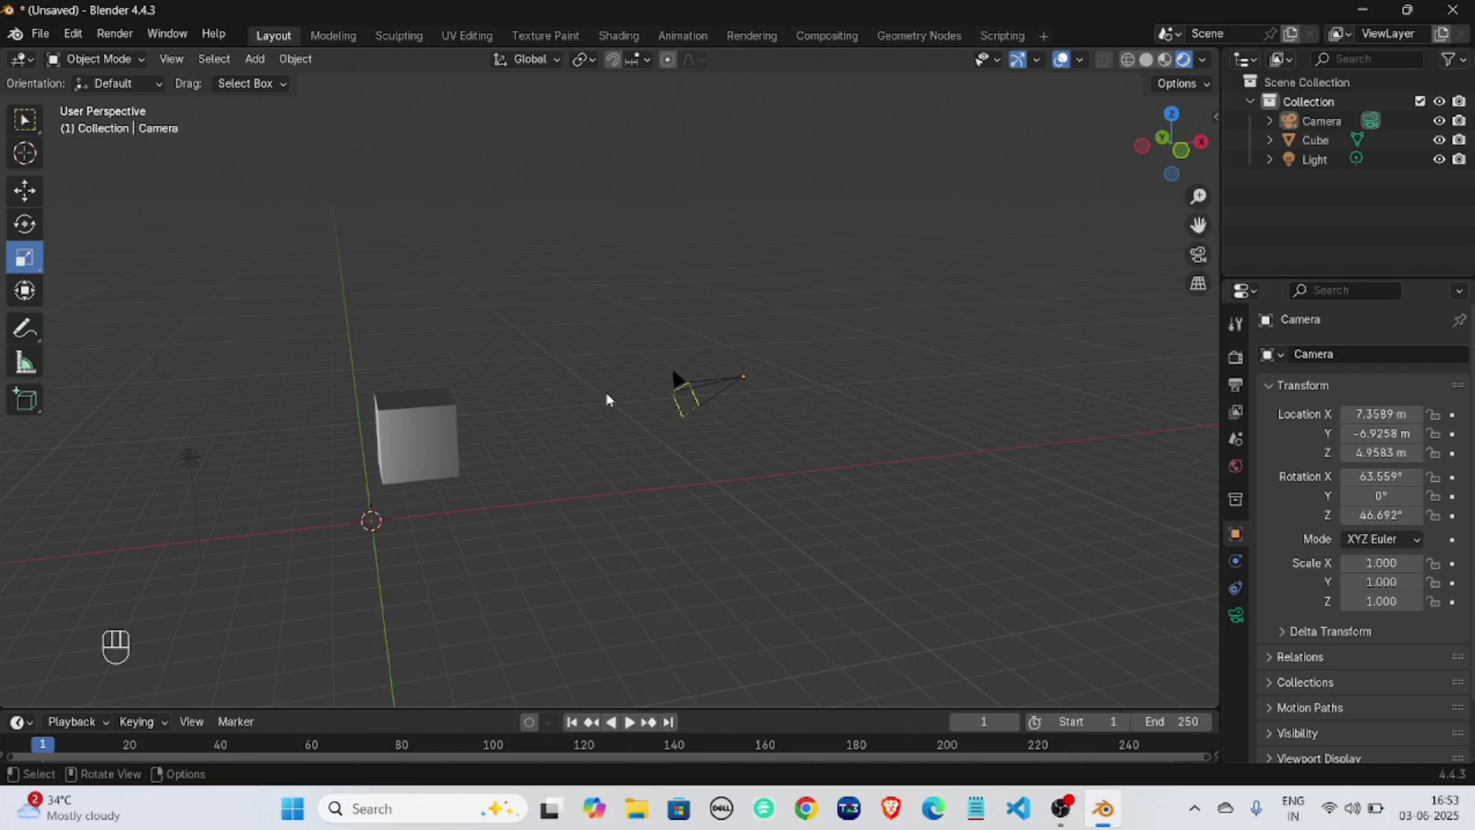
key(shift)
shift+middle_drag(520, 470, 573, 505)
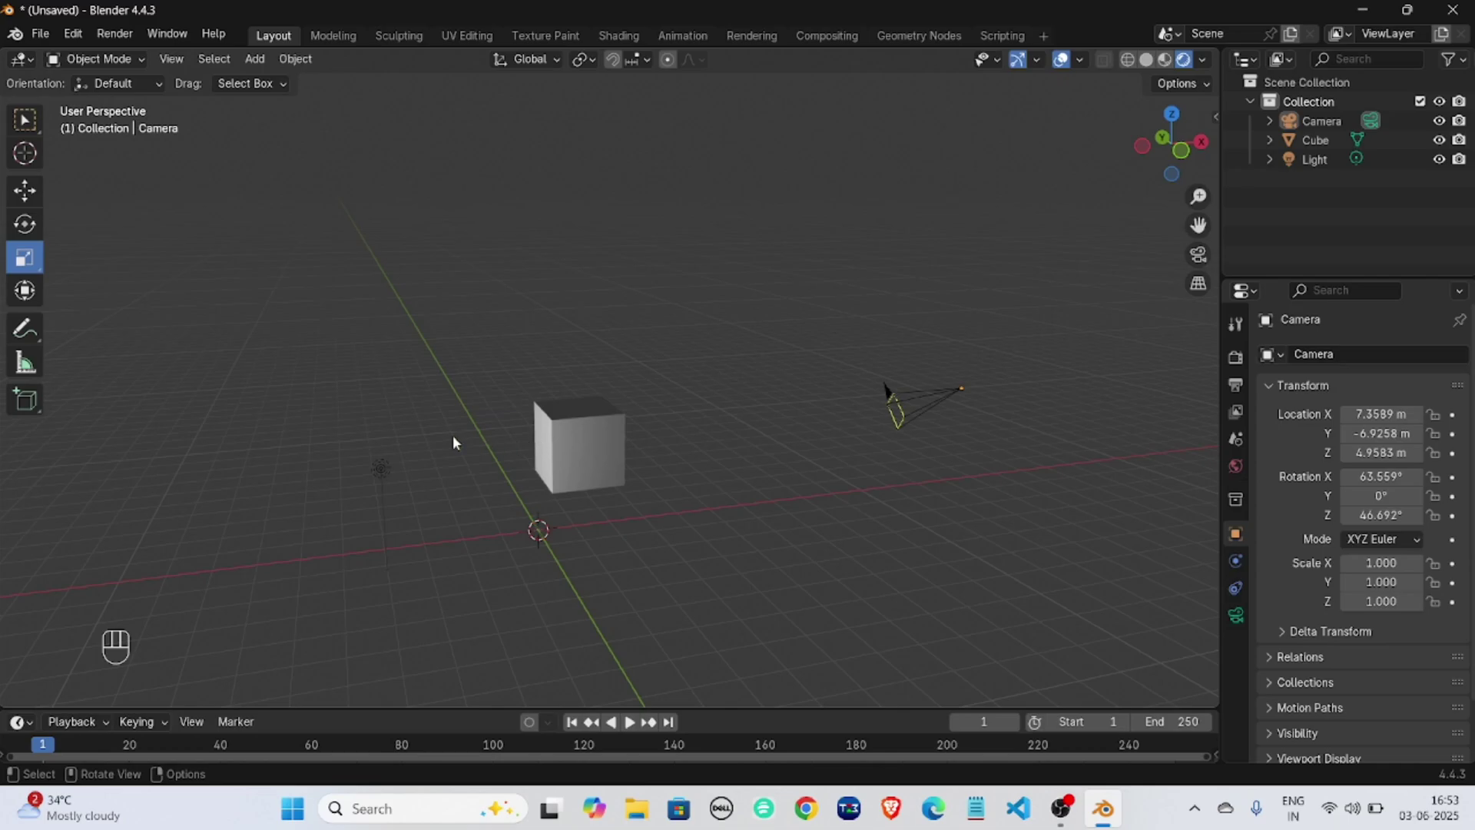
scroll(534, 461, up, 2)
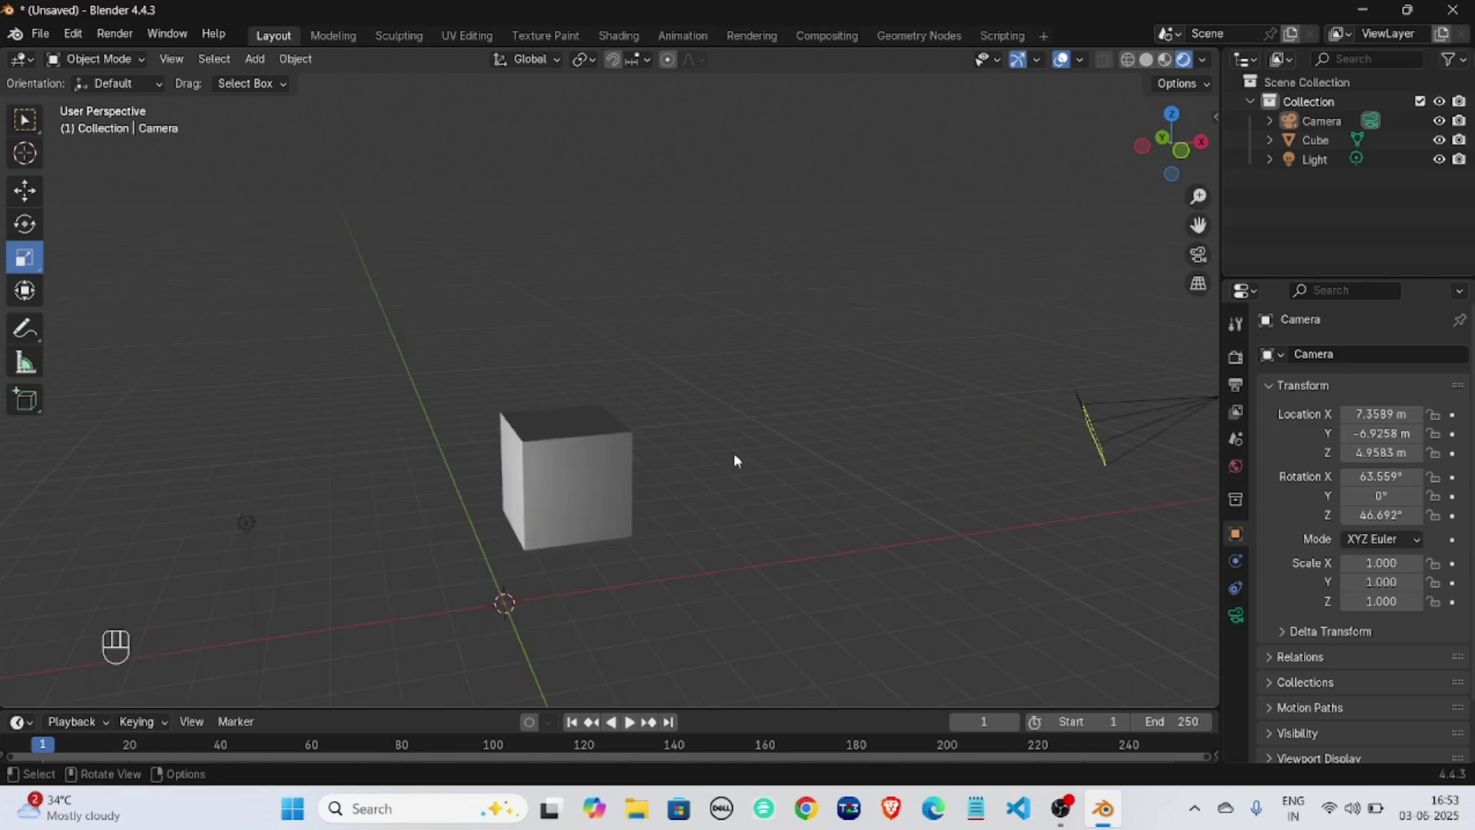
middle_drag(749, 433, 751, 436)
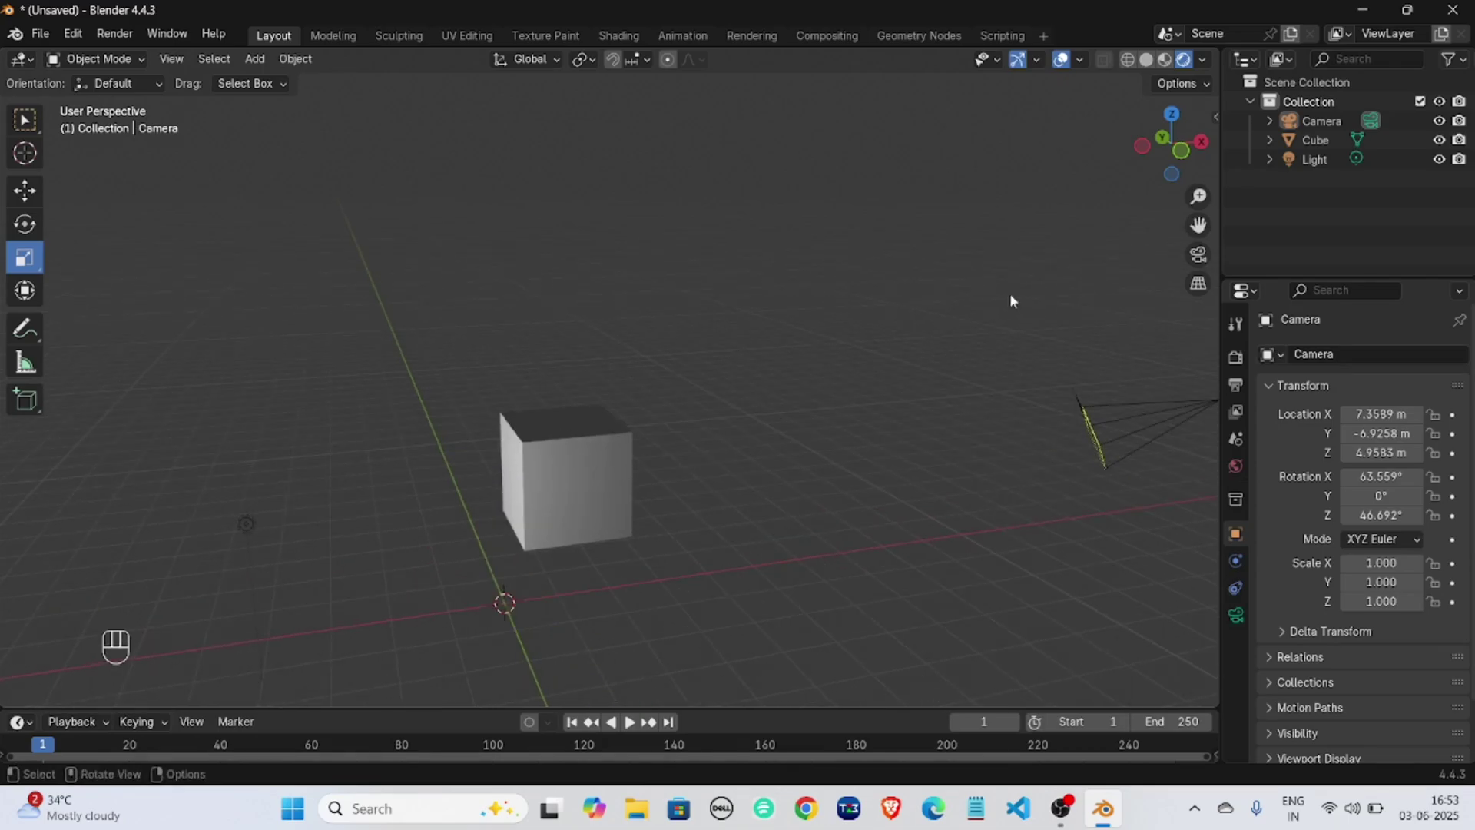
Look through the camera, raise it about 1.47 m along the global Z axis, and deselect it.
click(1199, 254)
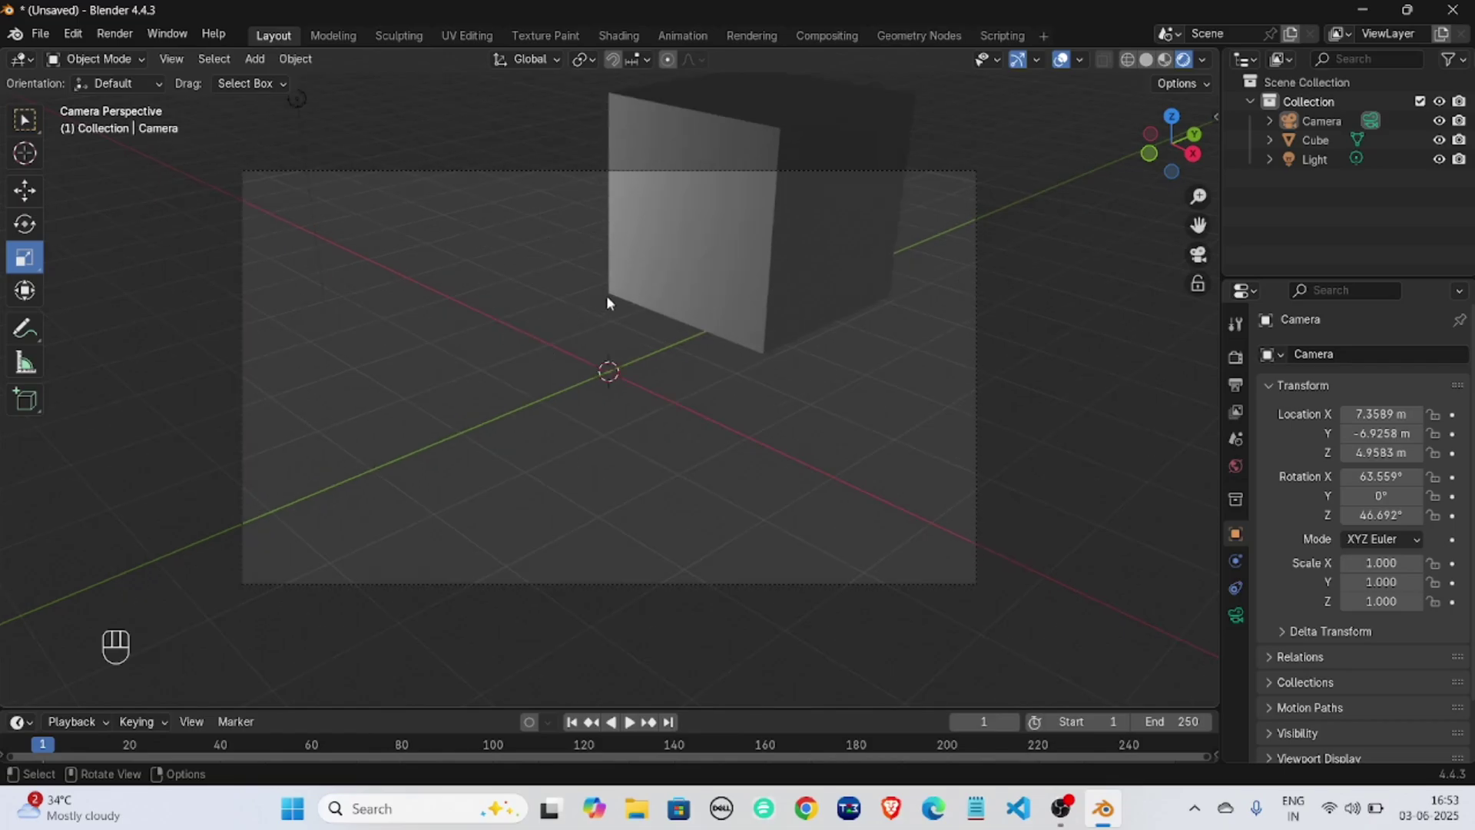
key(g)
key(z)
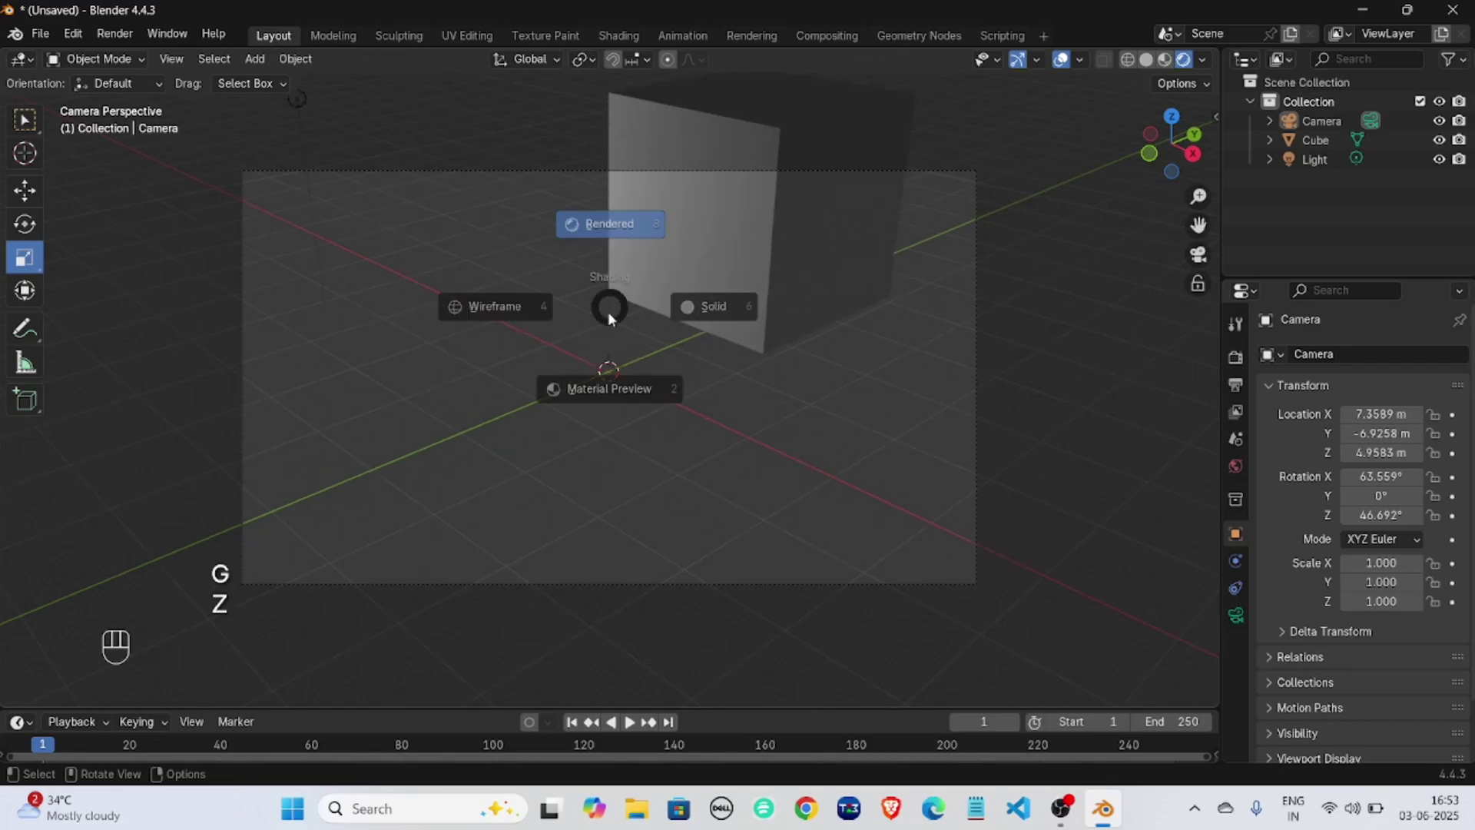
click(686, 313)
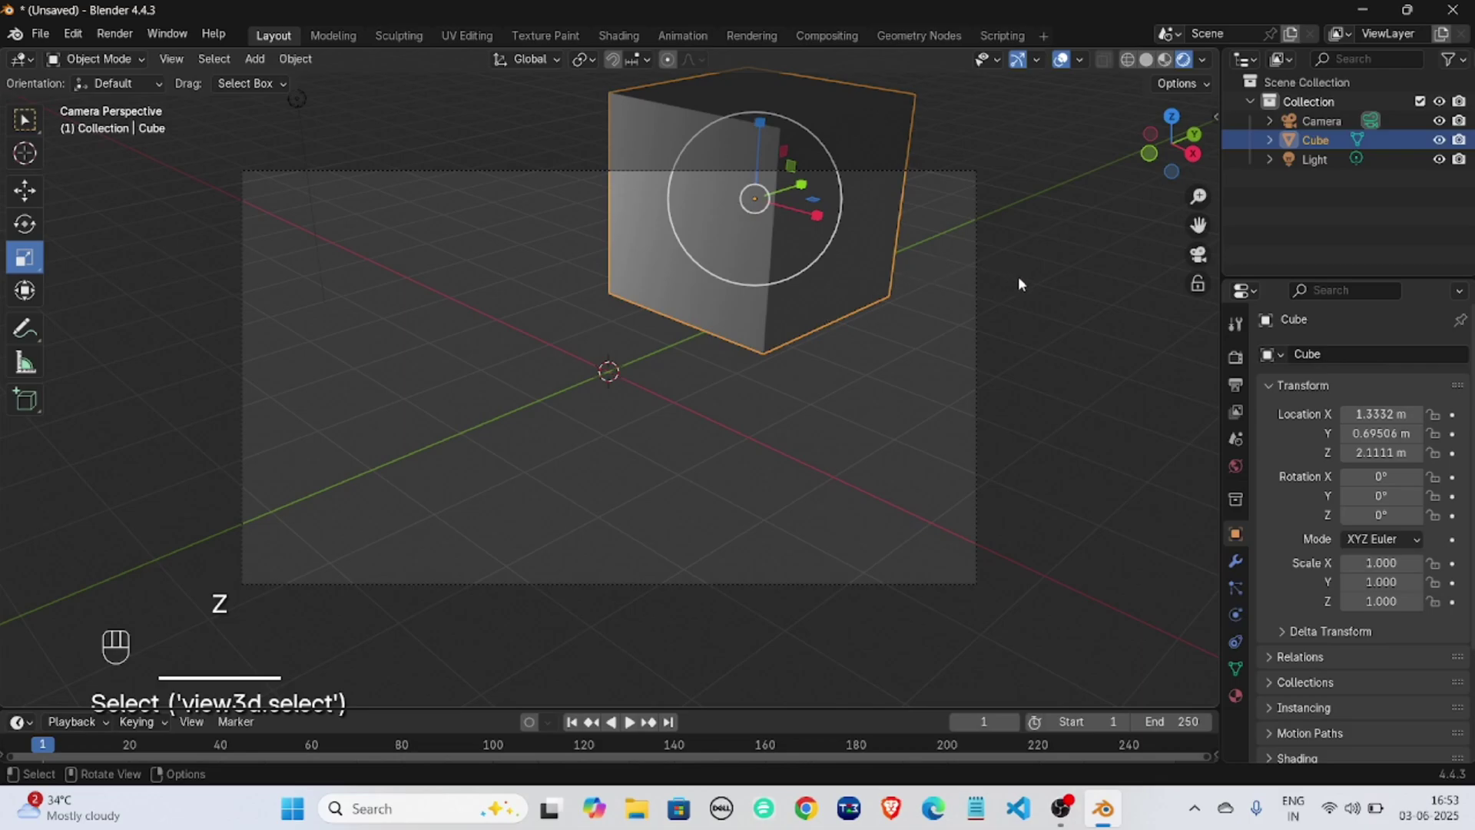
click(1321, 122)
key(g)
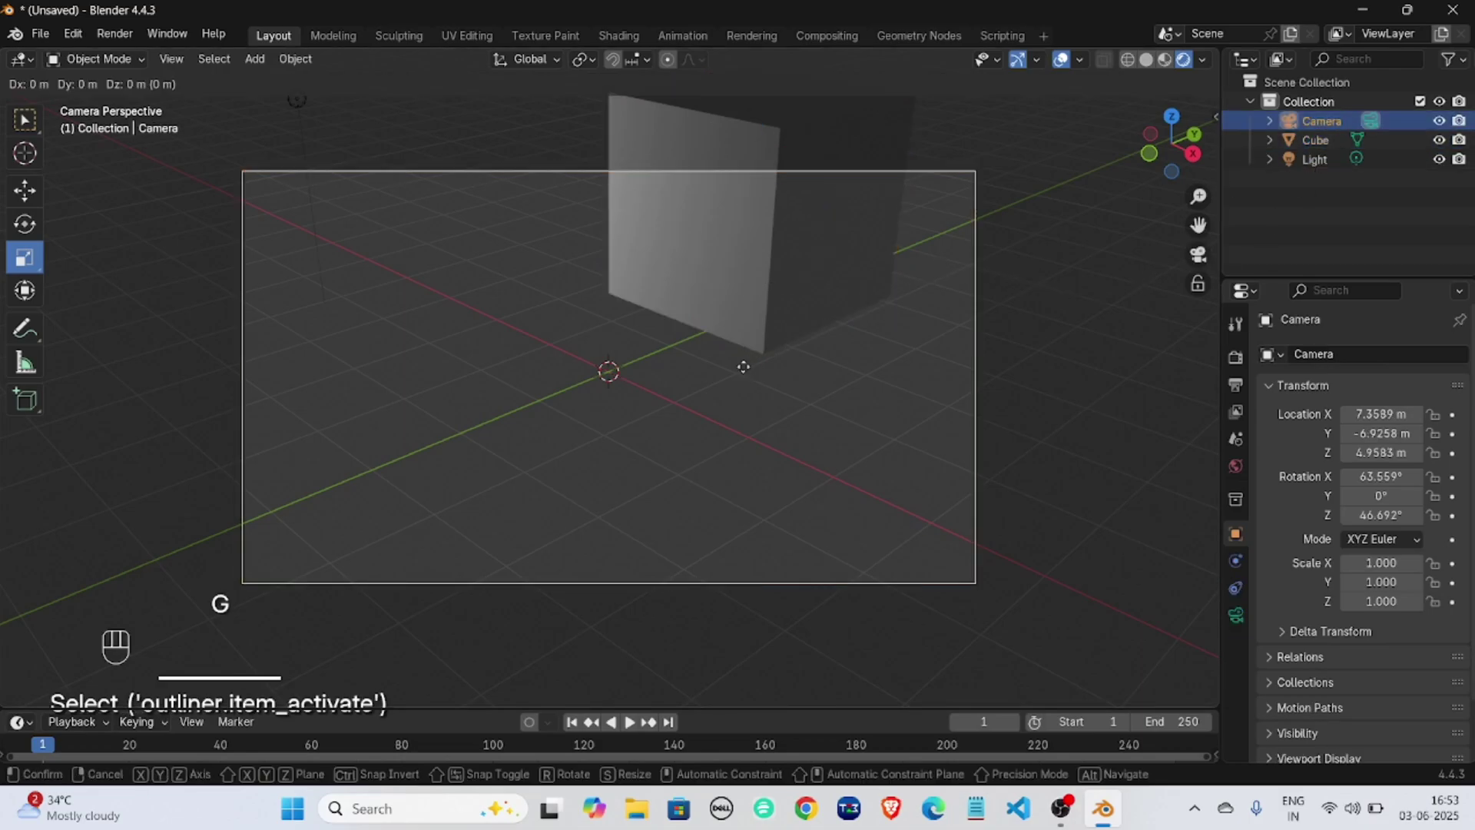
key(z)
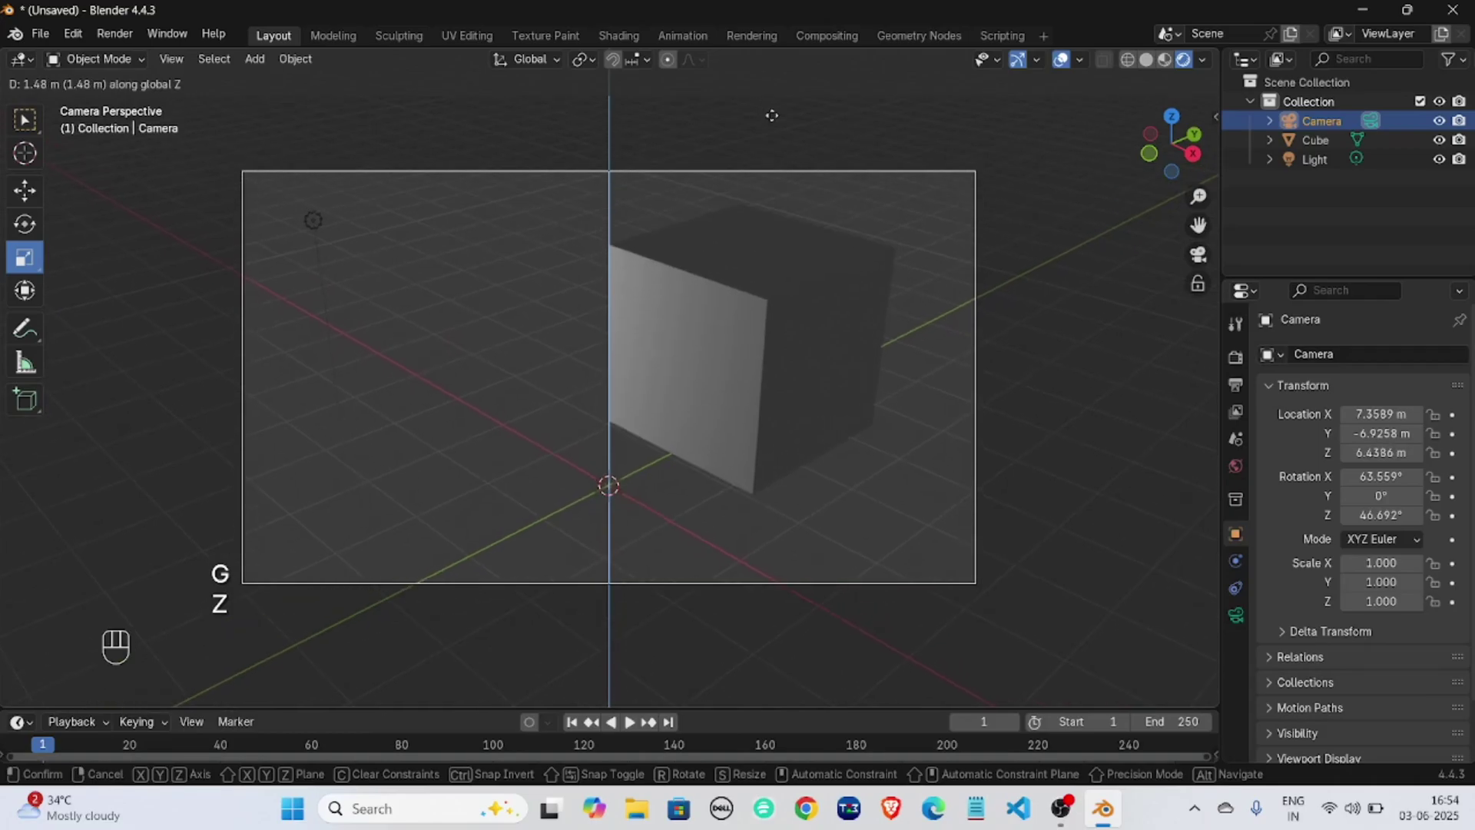
click(780, 156)
scroll(760, 230, down, 1)
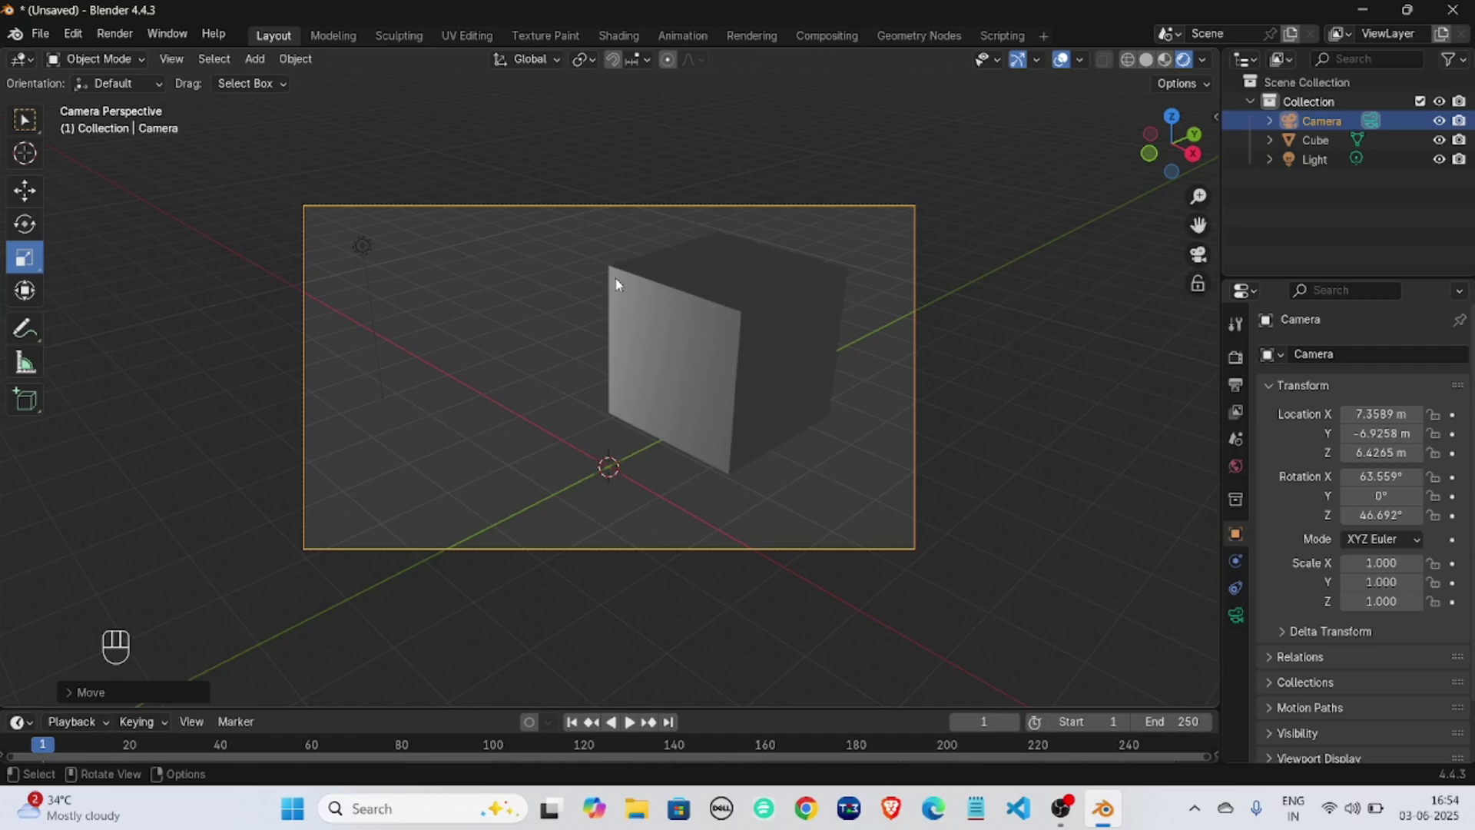
click(576, 160)
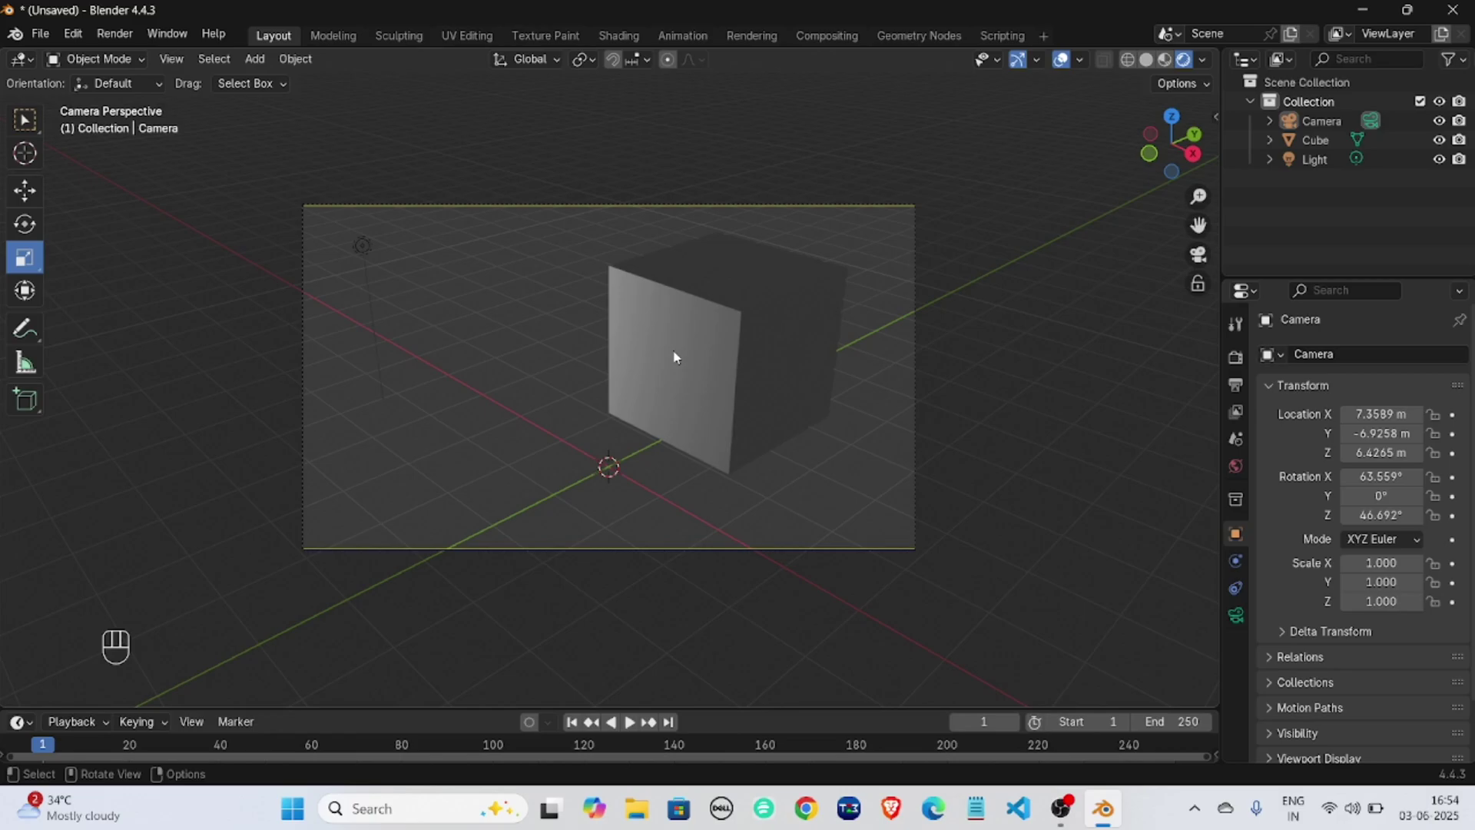
Toggle between the camera view and the free view, and switch to orthographic projection and back to perspective.
key(KP_0)
key(KP_0)
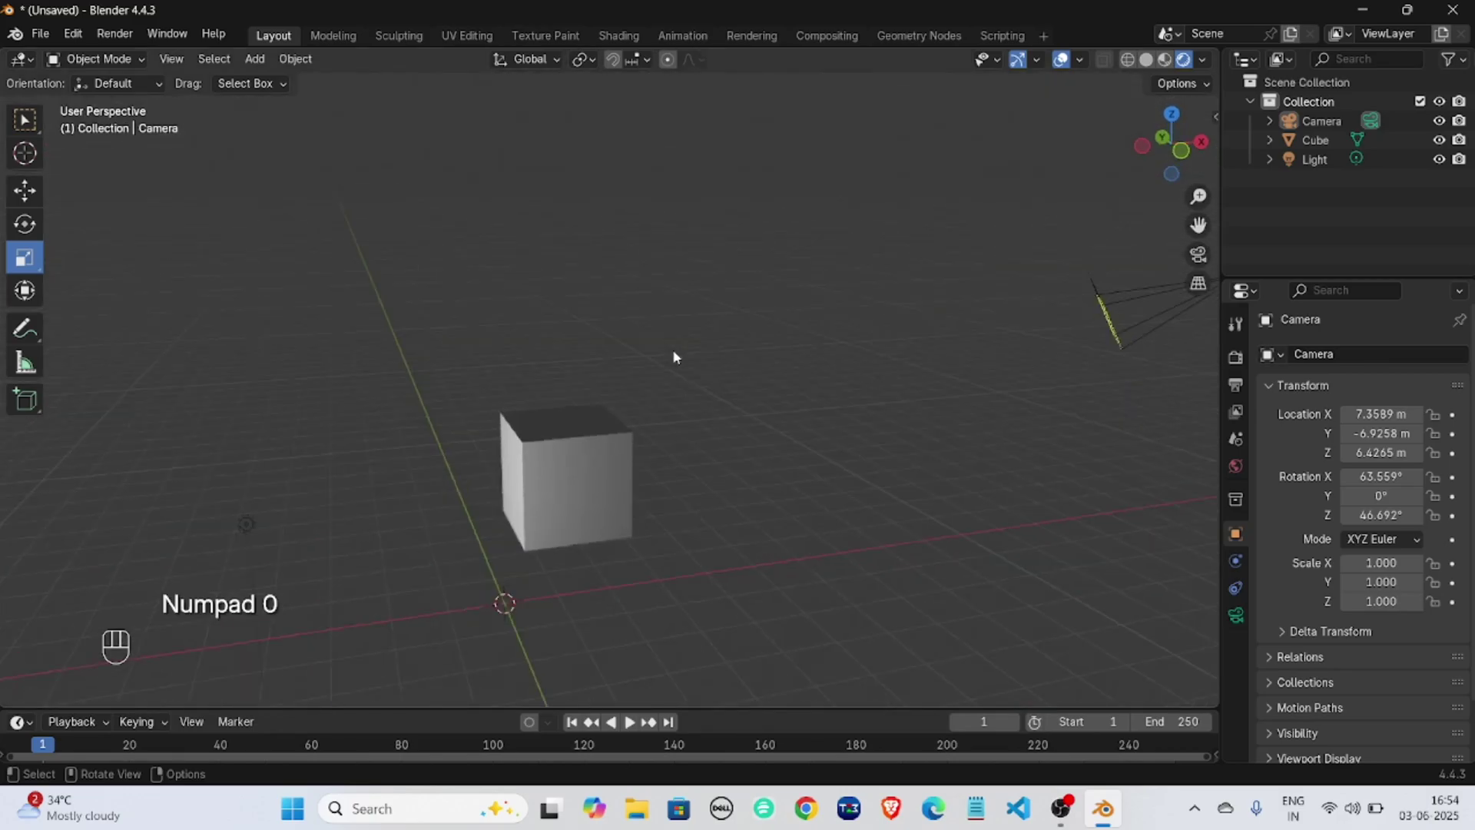
key(KP_0)
key(KP_0)
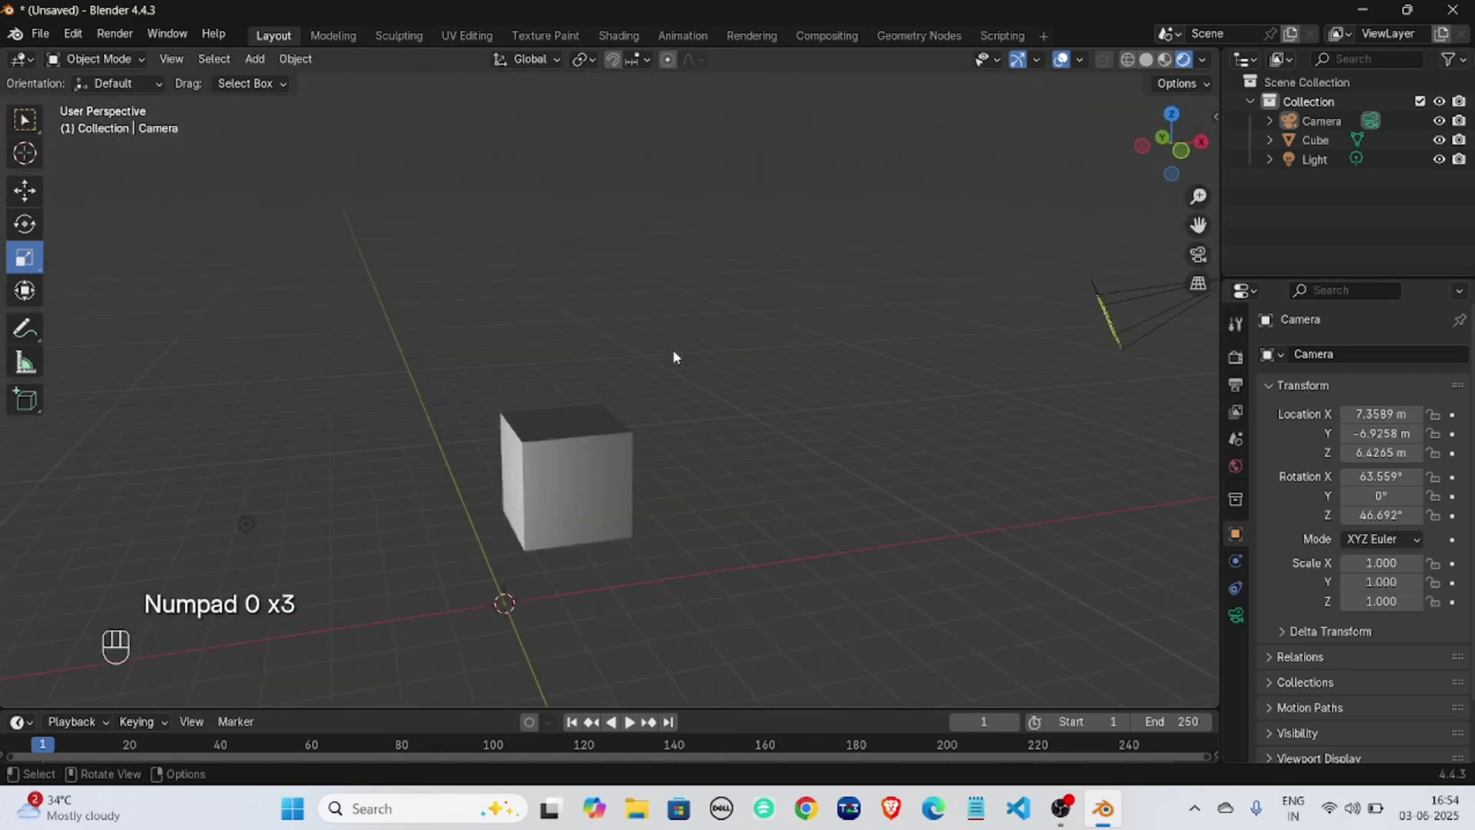
key(KP_0)
click(1200, 285)
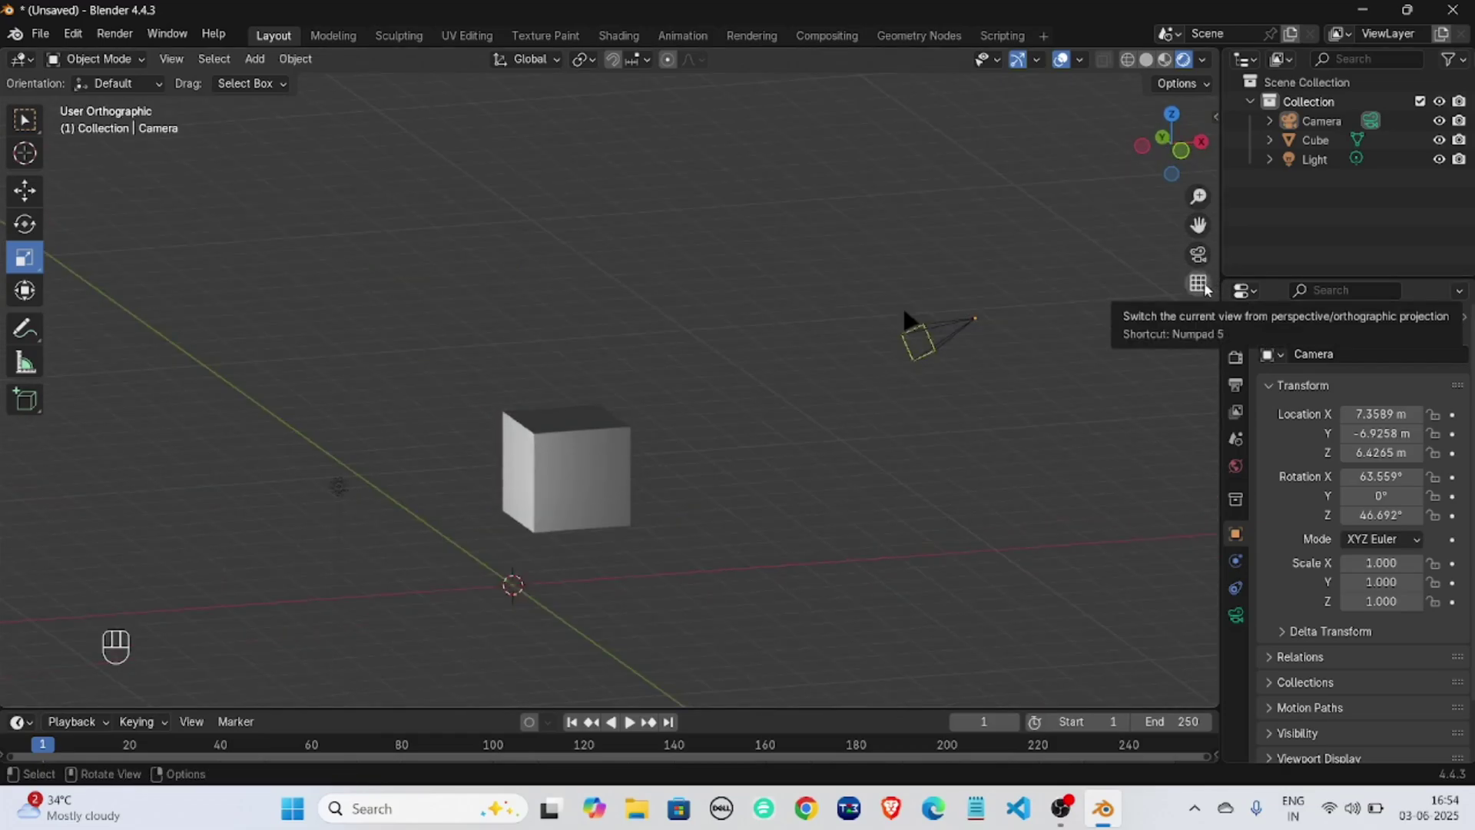
click(1201, 284)
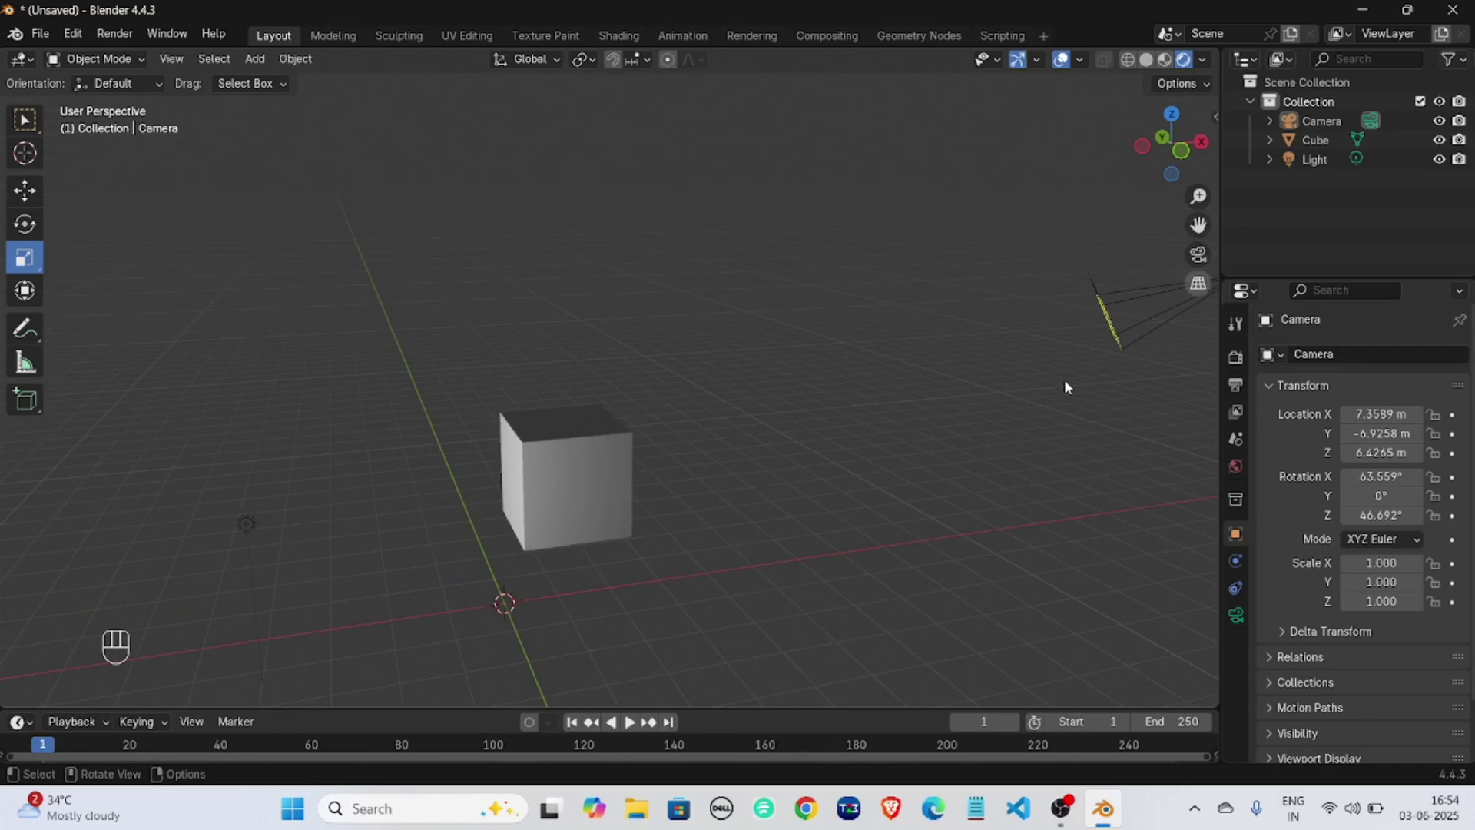
Select the camera, cube and light together and delete them from the scene.
middle_drag(306, 428, 728, 514)
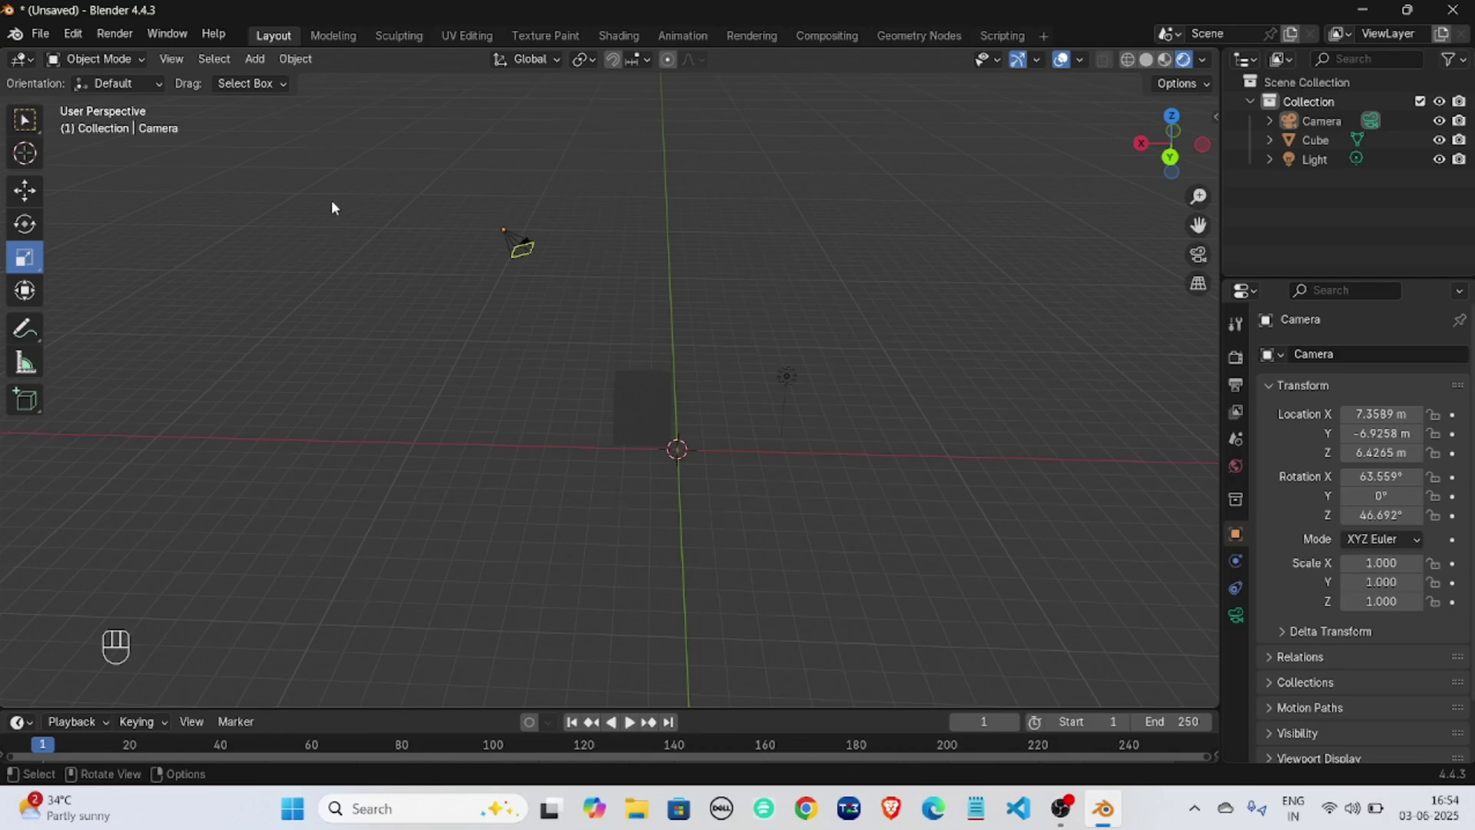
drag(362, 170, 1031, 593)
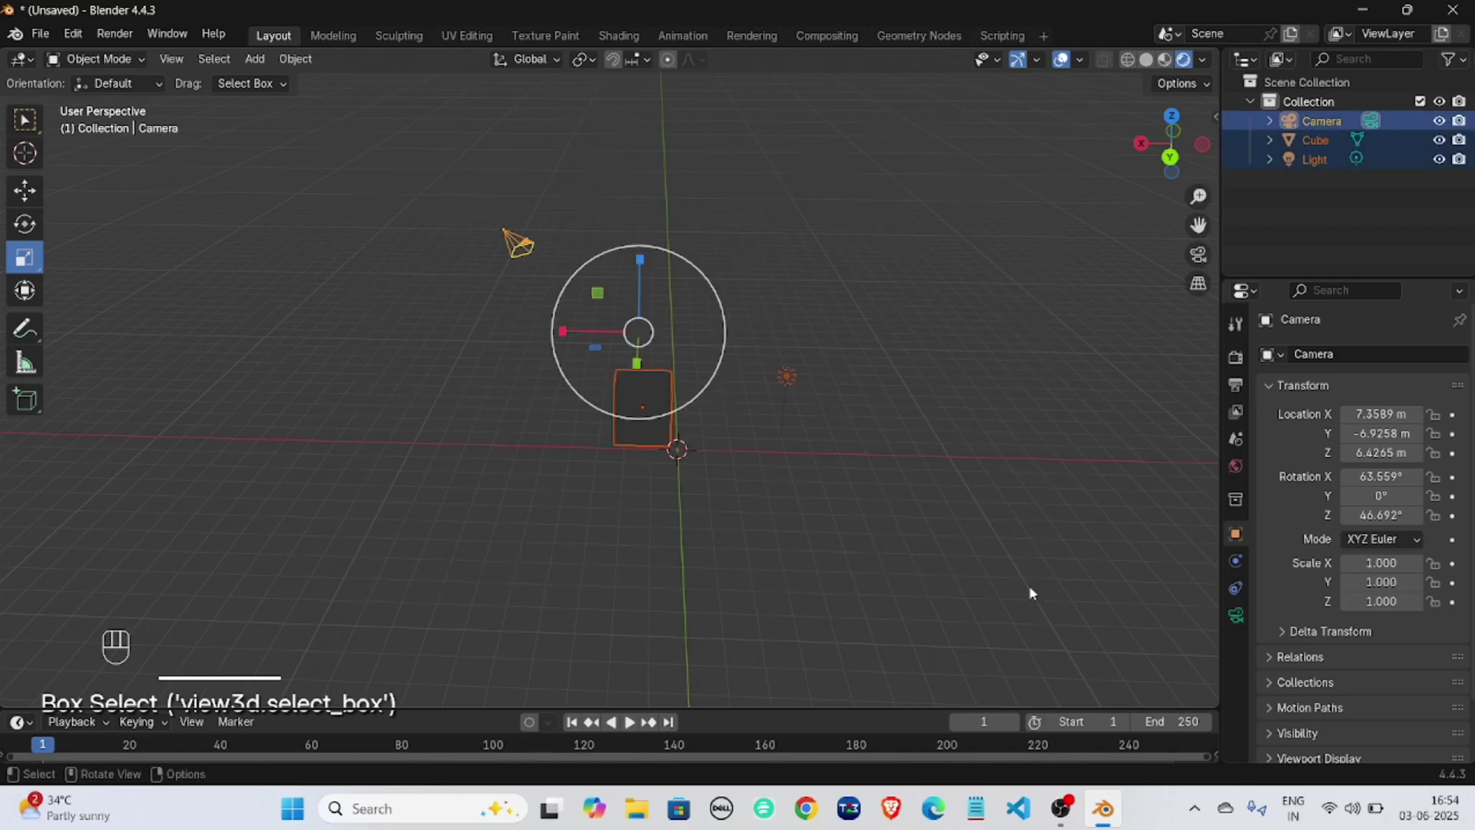
key(a)
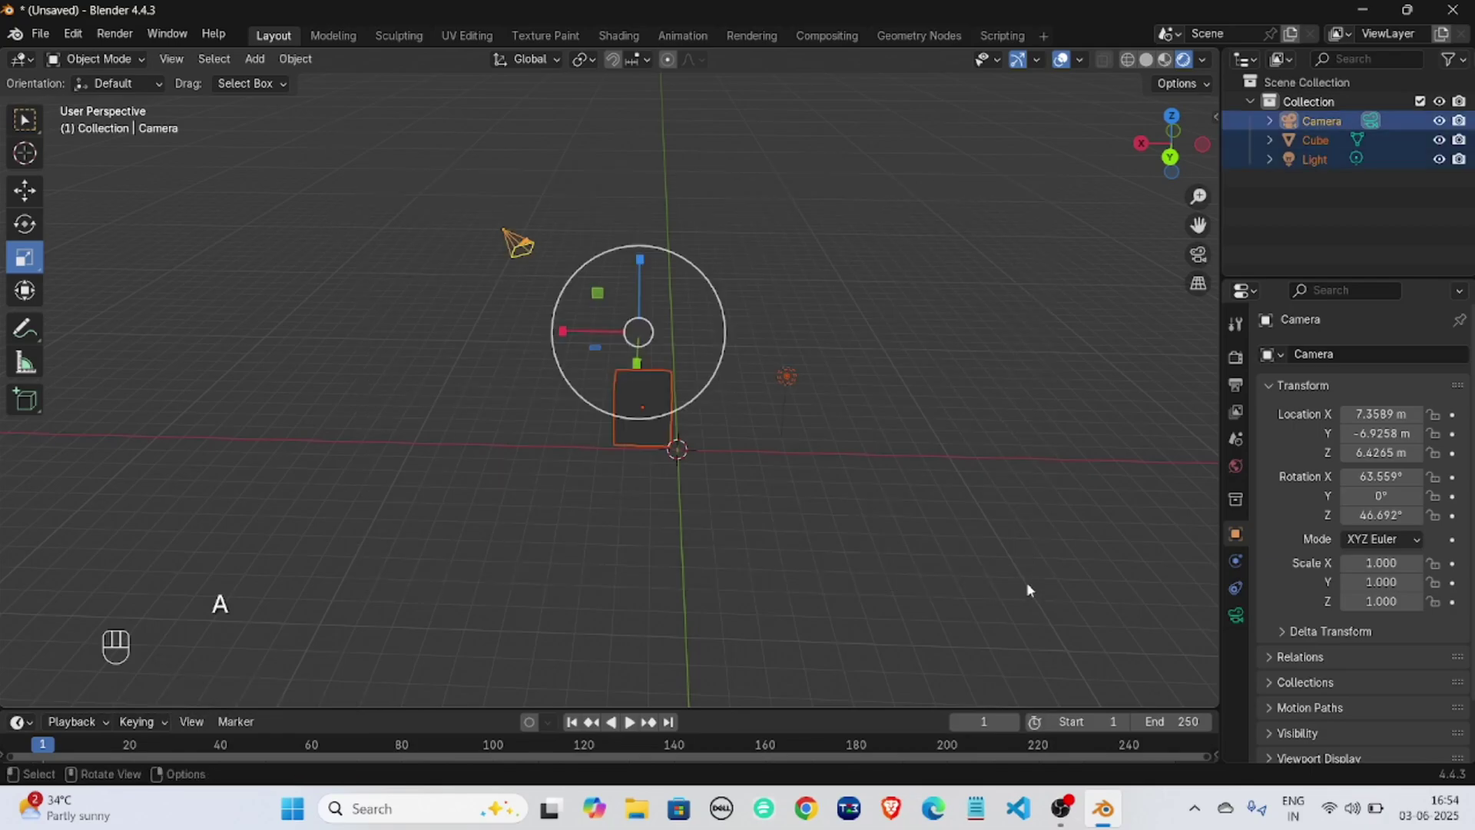
key(x)
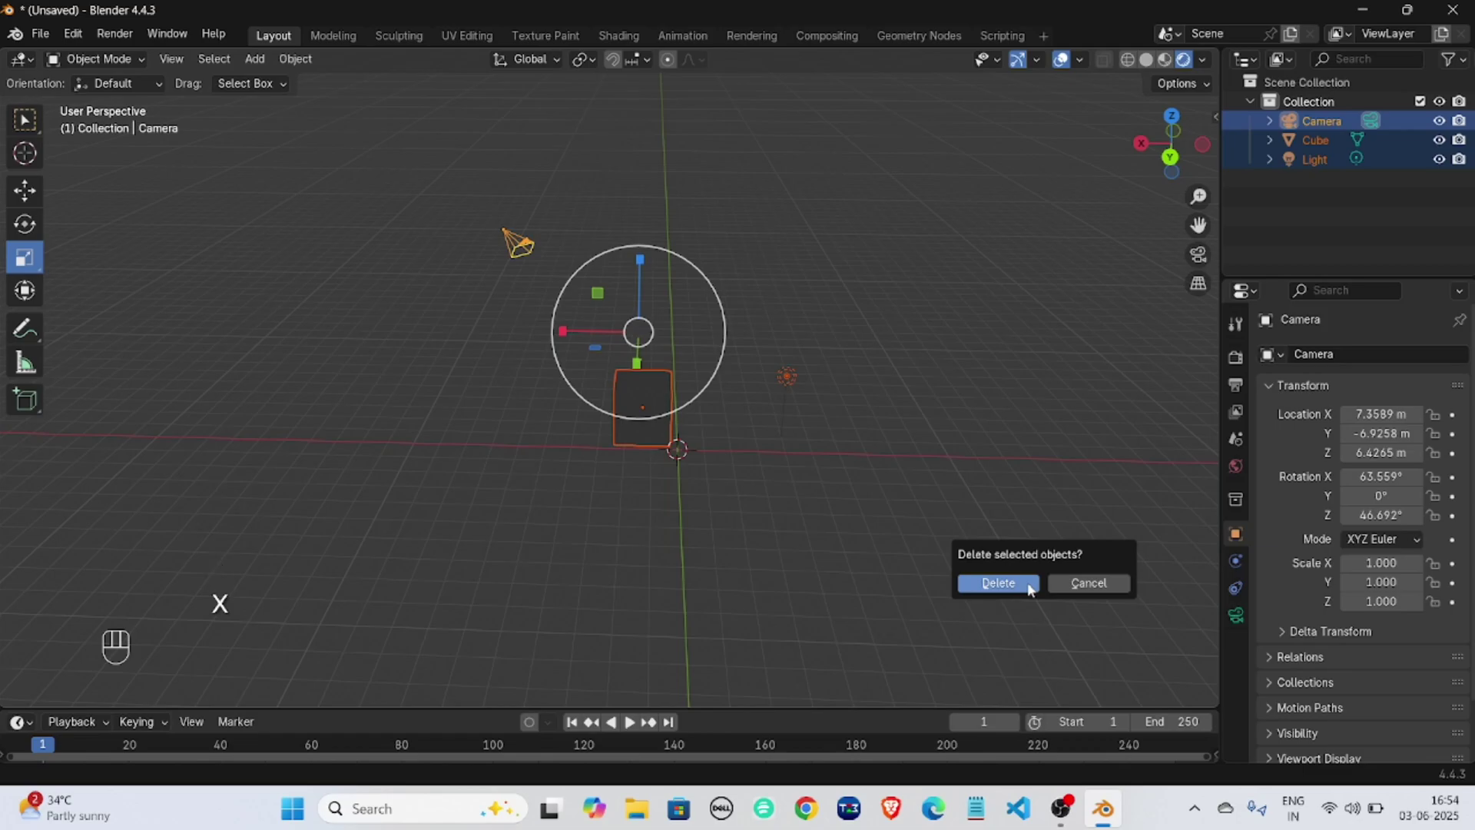
click(1029, 586)
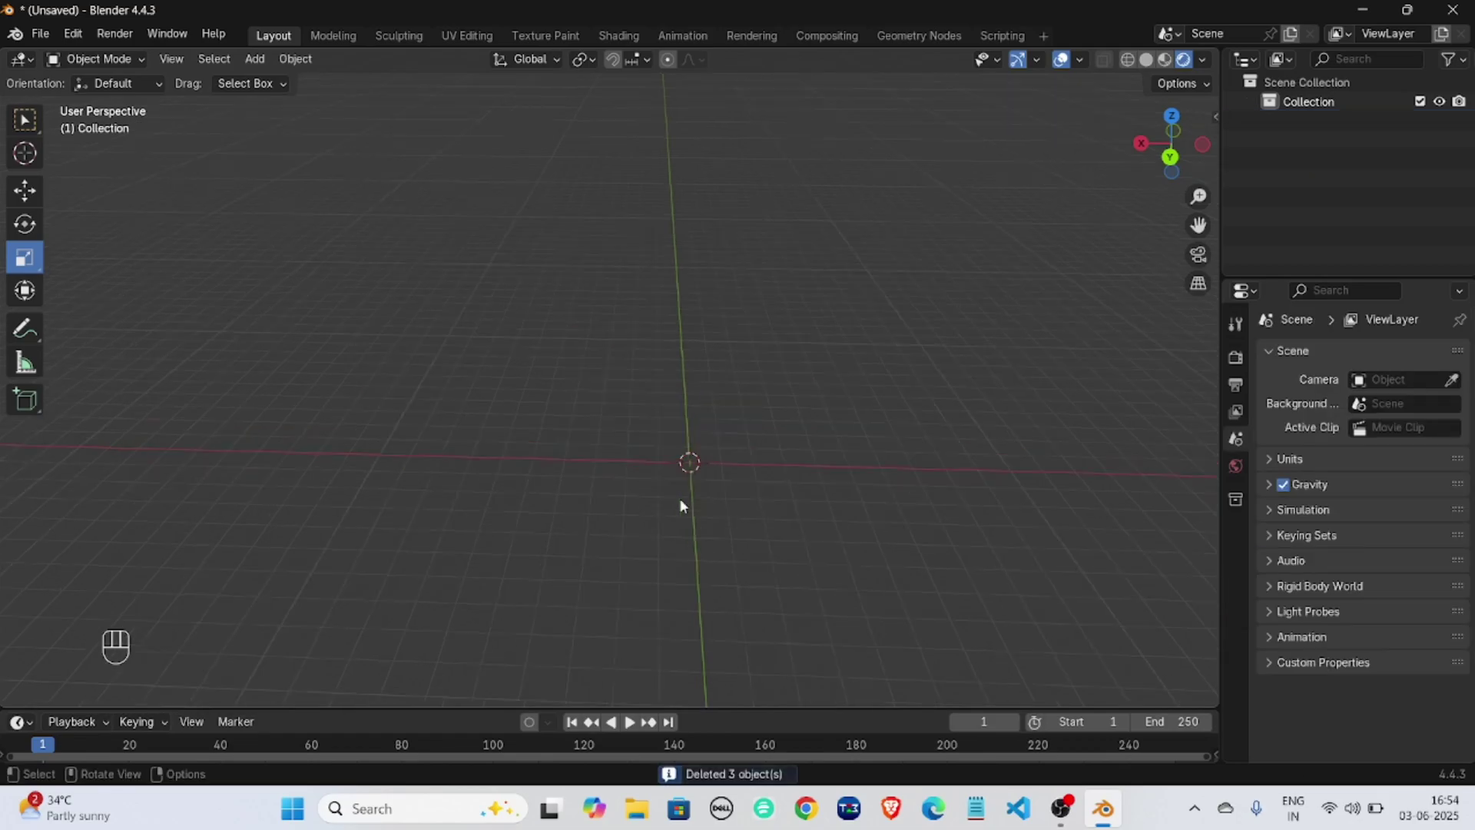
Place the 3D cursor away from the origin near the red X axis and return it to the world origin.
middle_drag(681, 504, 640, 513)
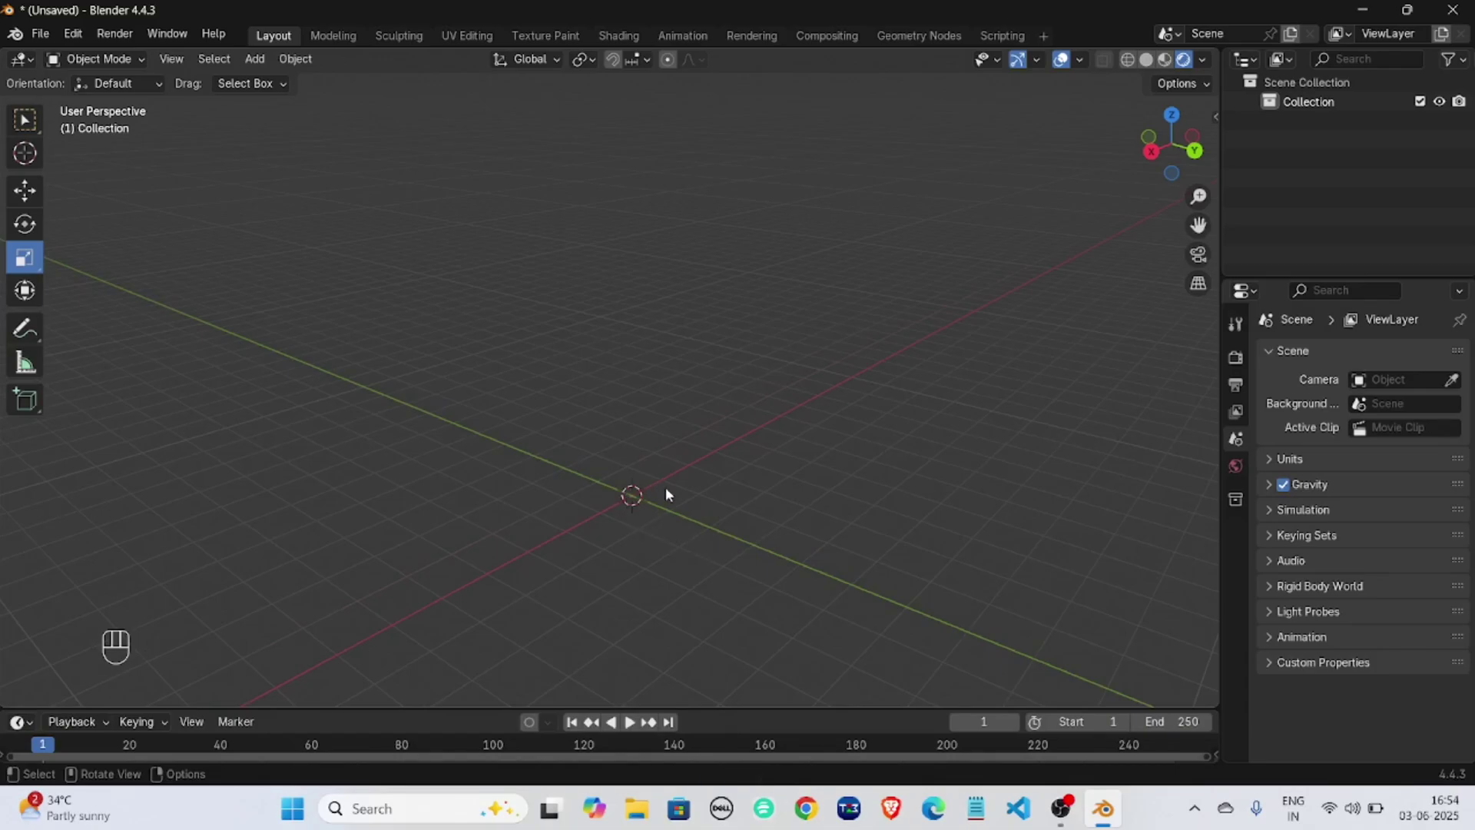
key(shift)
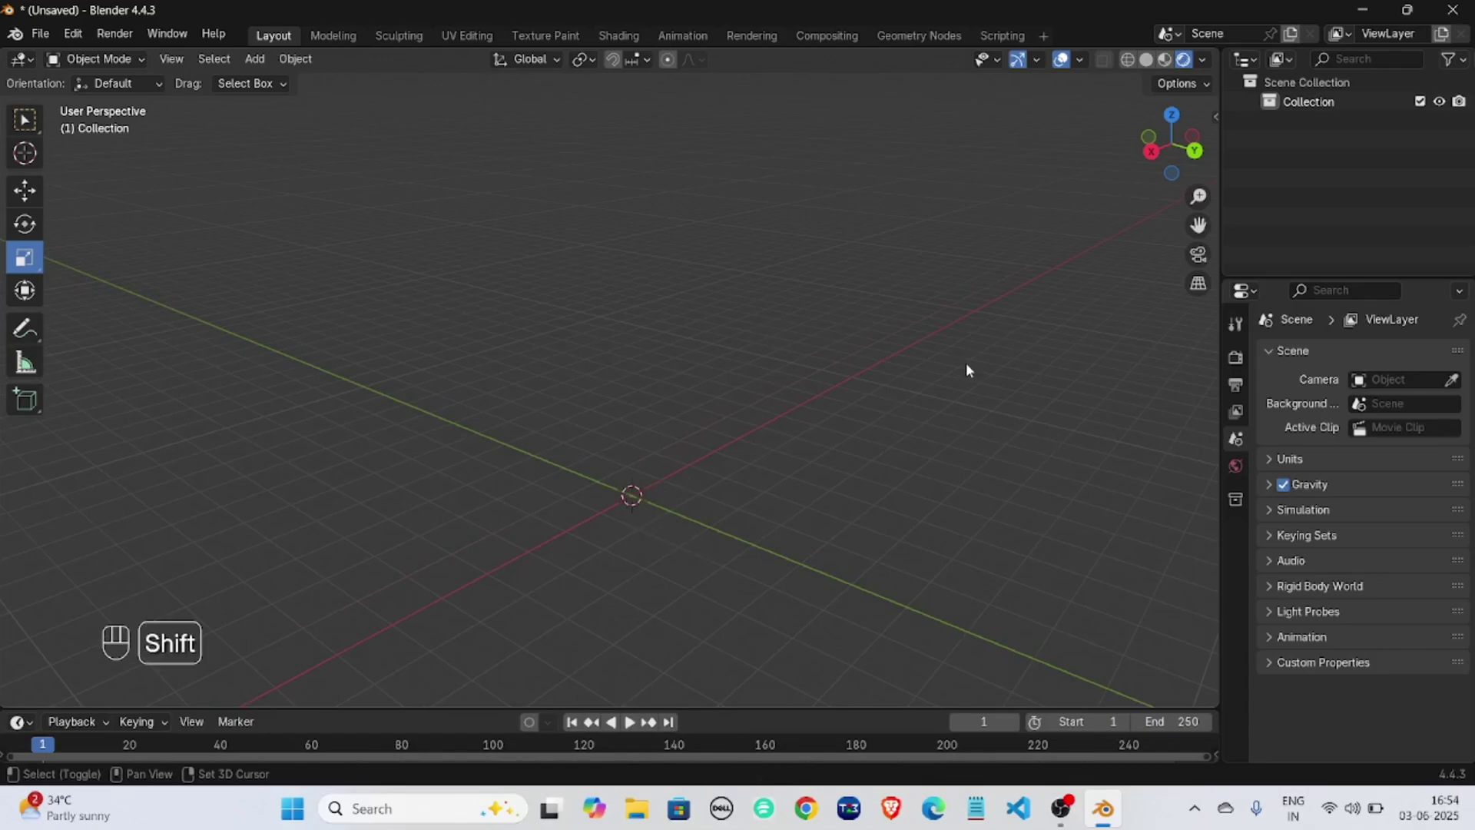
shift+right_click(848, 362)
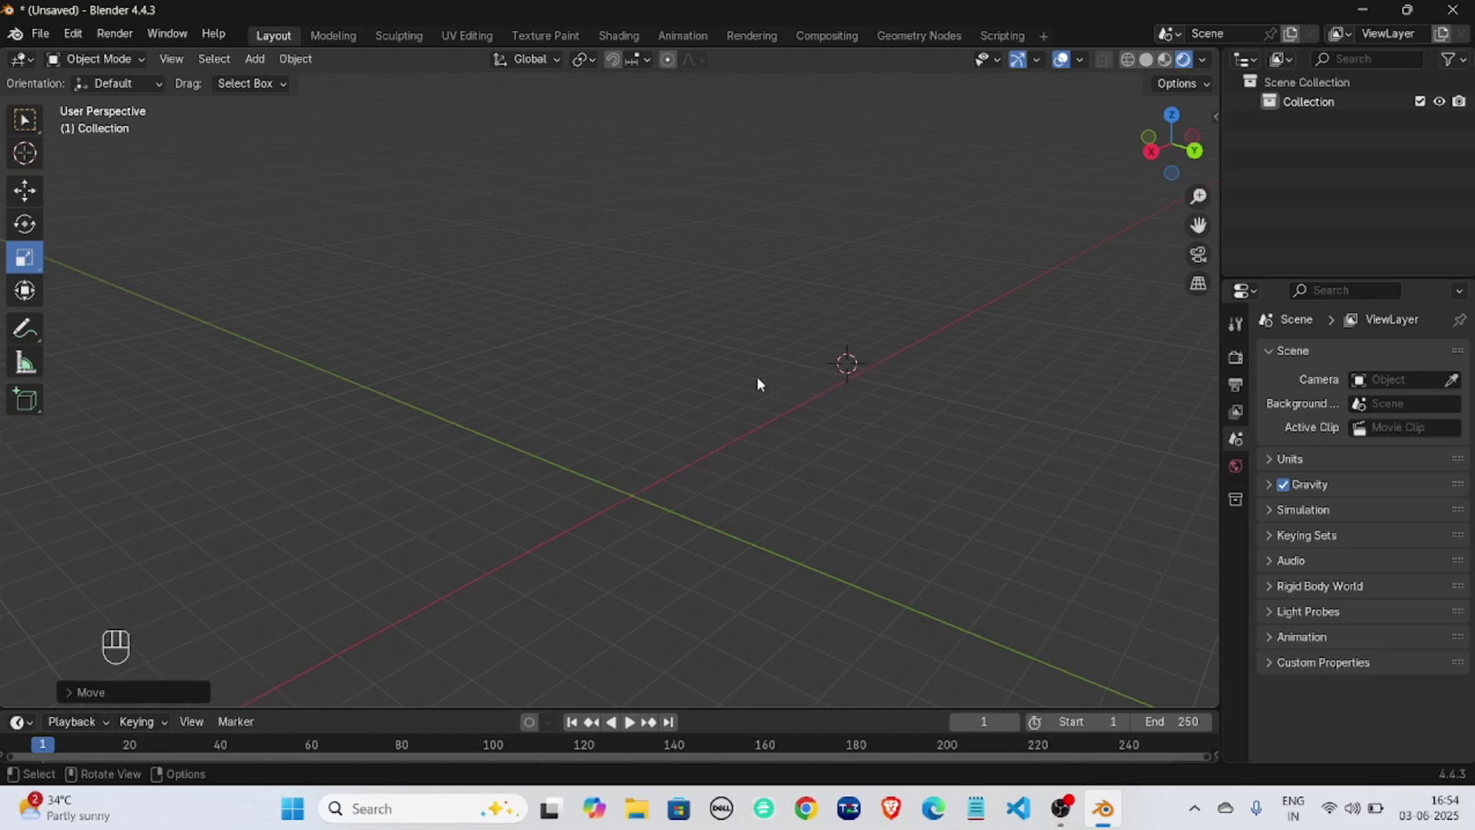
key(shift+c)
middle_drag(691, 440, 560, 539)
scroll(674, 579, up, 1)
scroll(599, 529, up, 2)
scroll(676, 615, up, 1)
shift+middle_drag(709, 635, 692, 571)
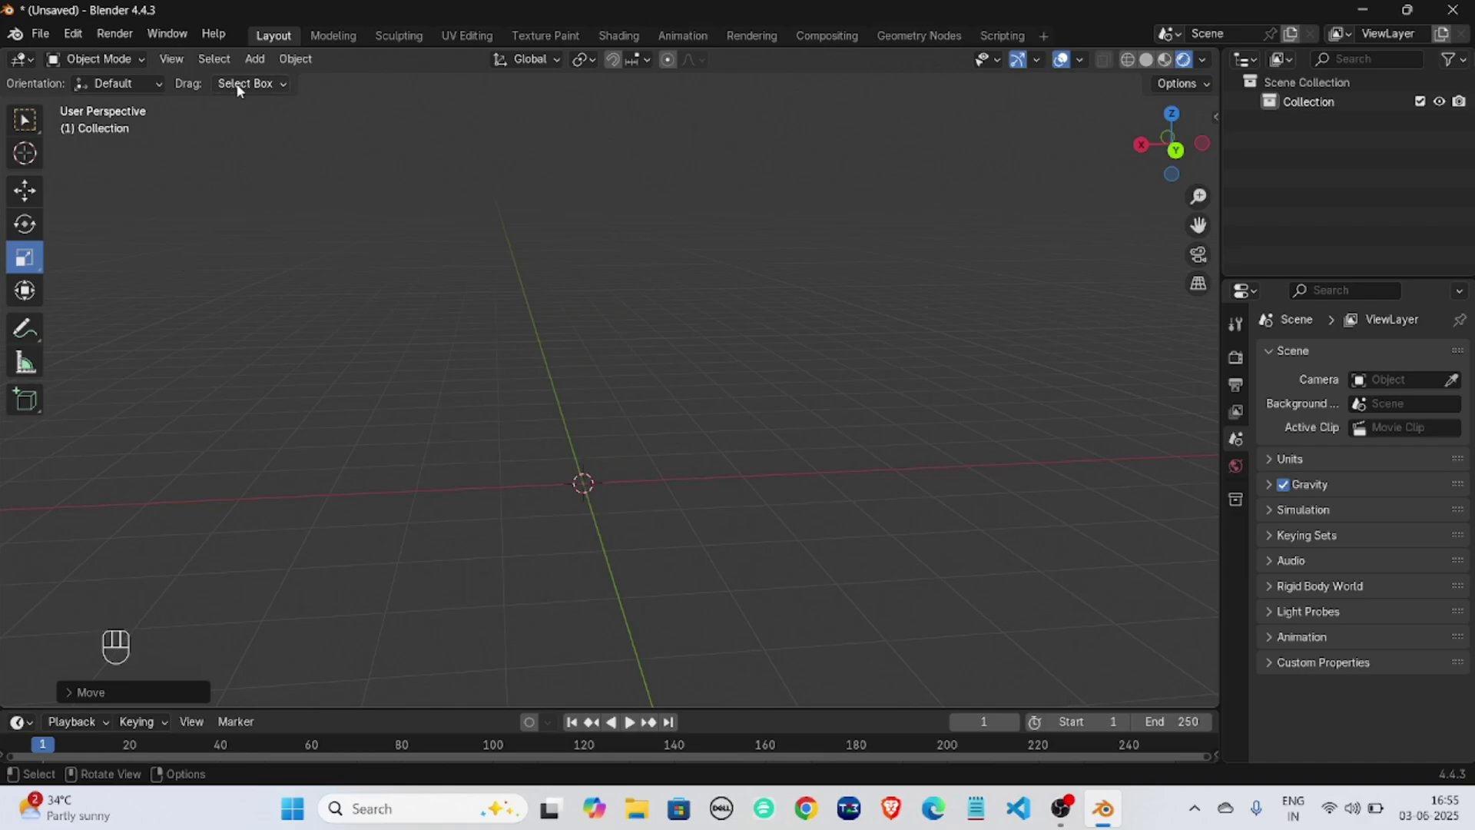
Add a cube mesh at the world origin.
click(254, 60)
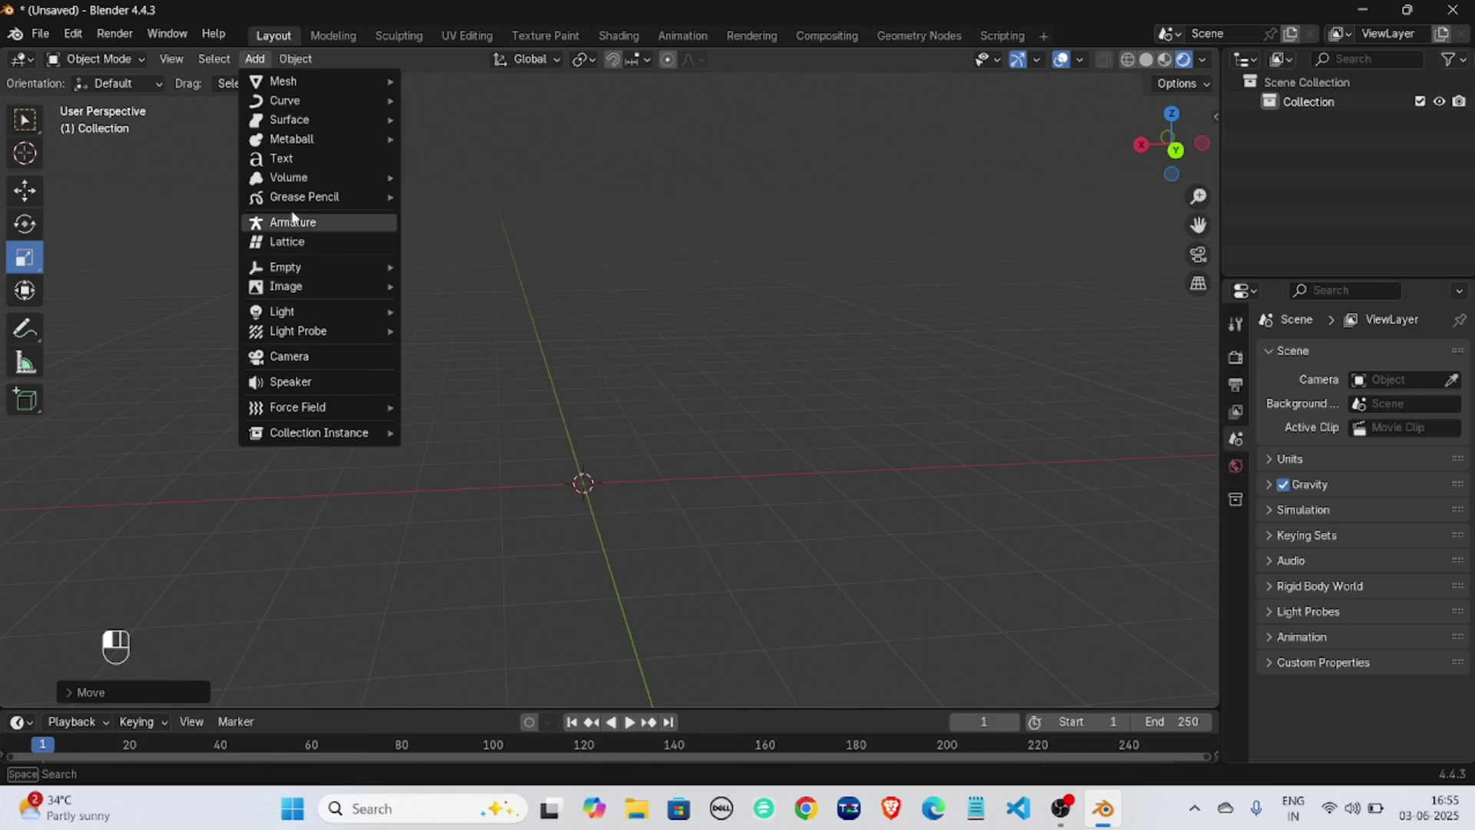
mouse_move(293, 83)
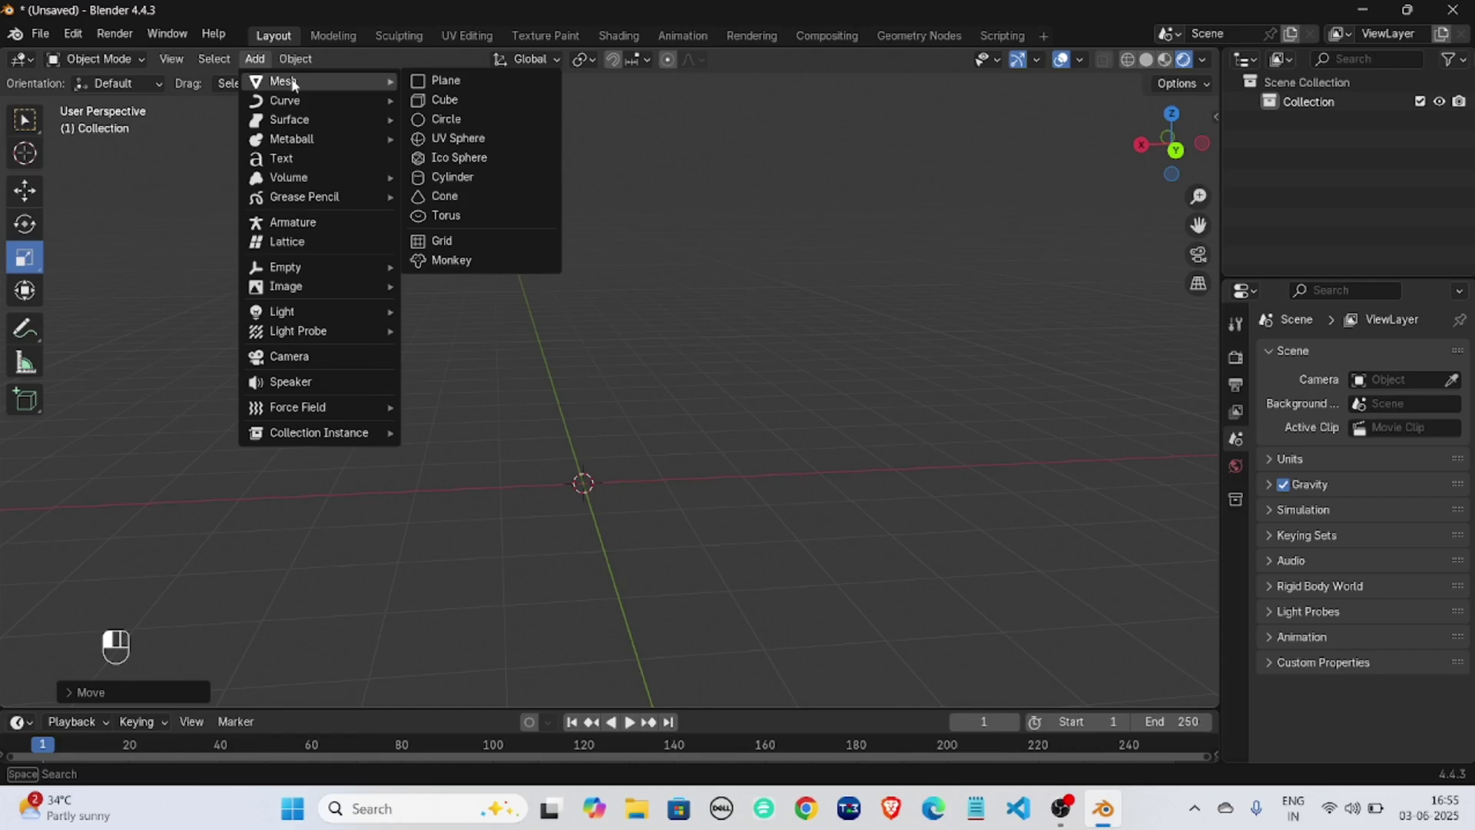
click(445, 99)
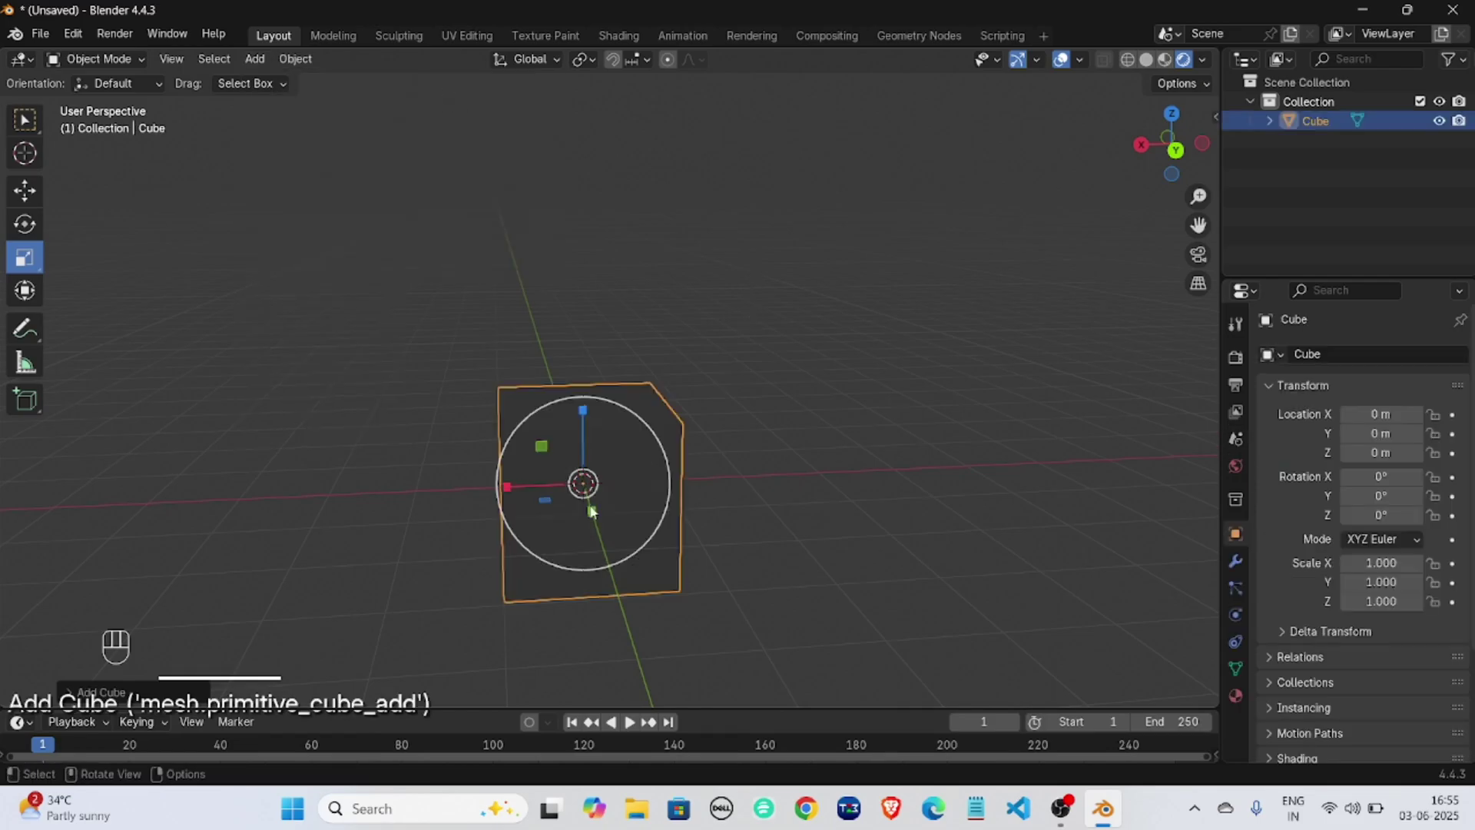
Raise the new cube about 0.87 m along the global Z axis and deselect it.
mouse_move(532, 473)
middle_down()
mouse_move(516, 485)
mouse_move(550, 481)
middle_up()
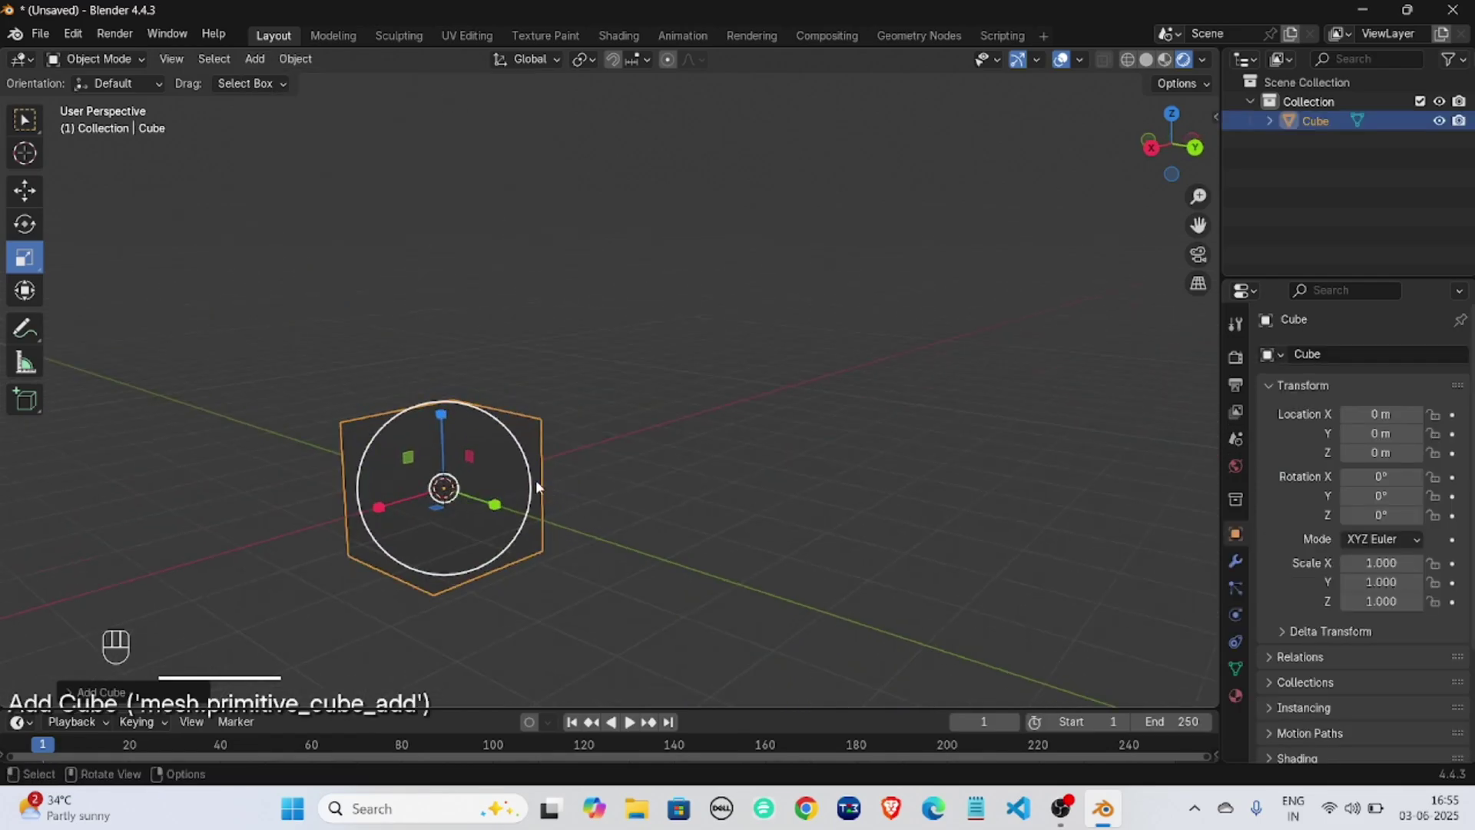
key(g)
key(z)
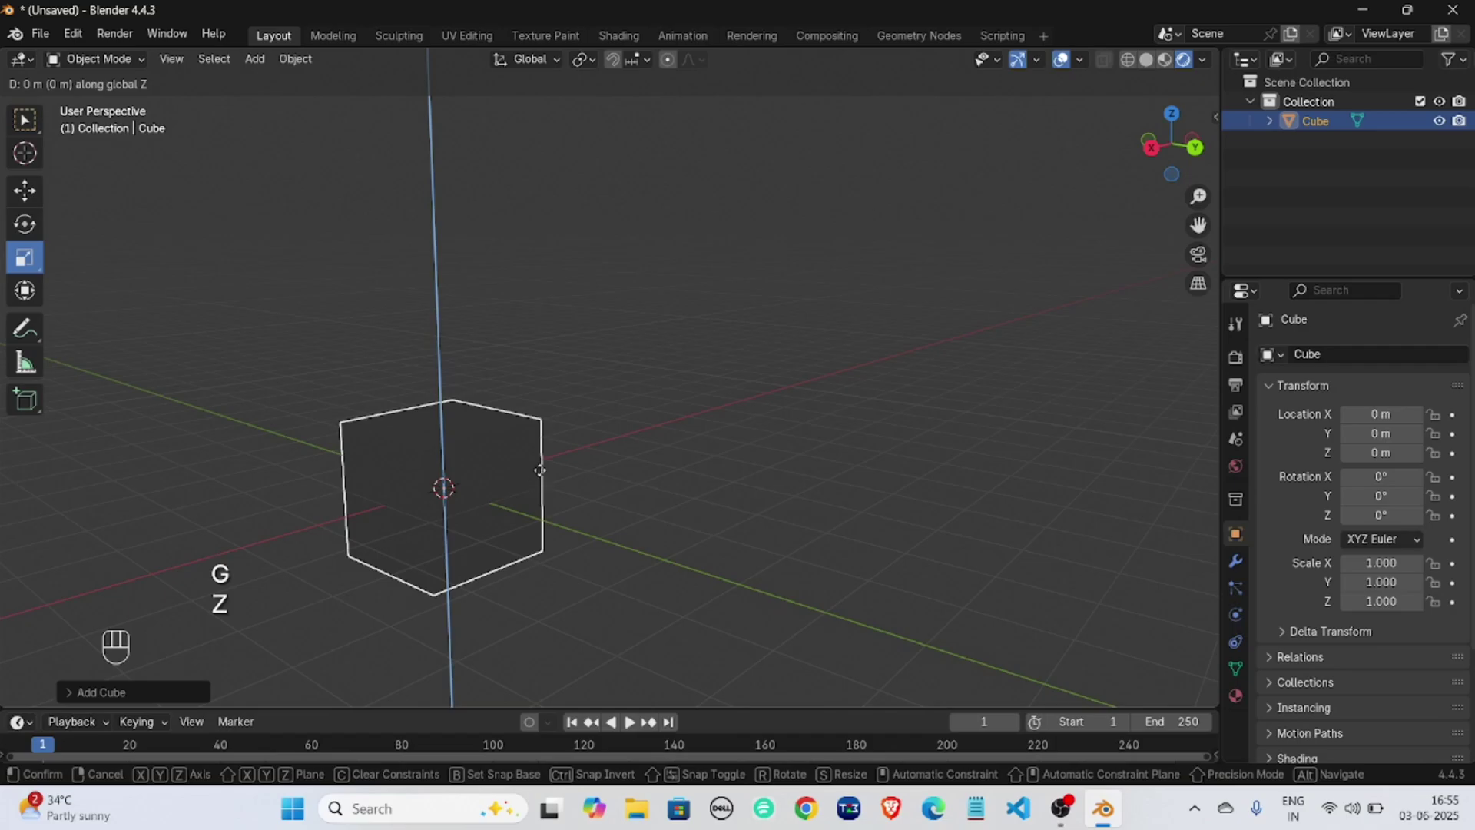
click(567, 417)
click(650, 389)
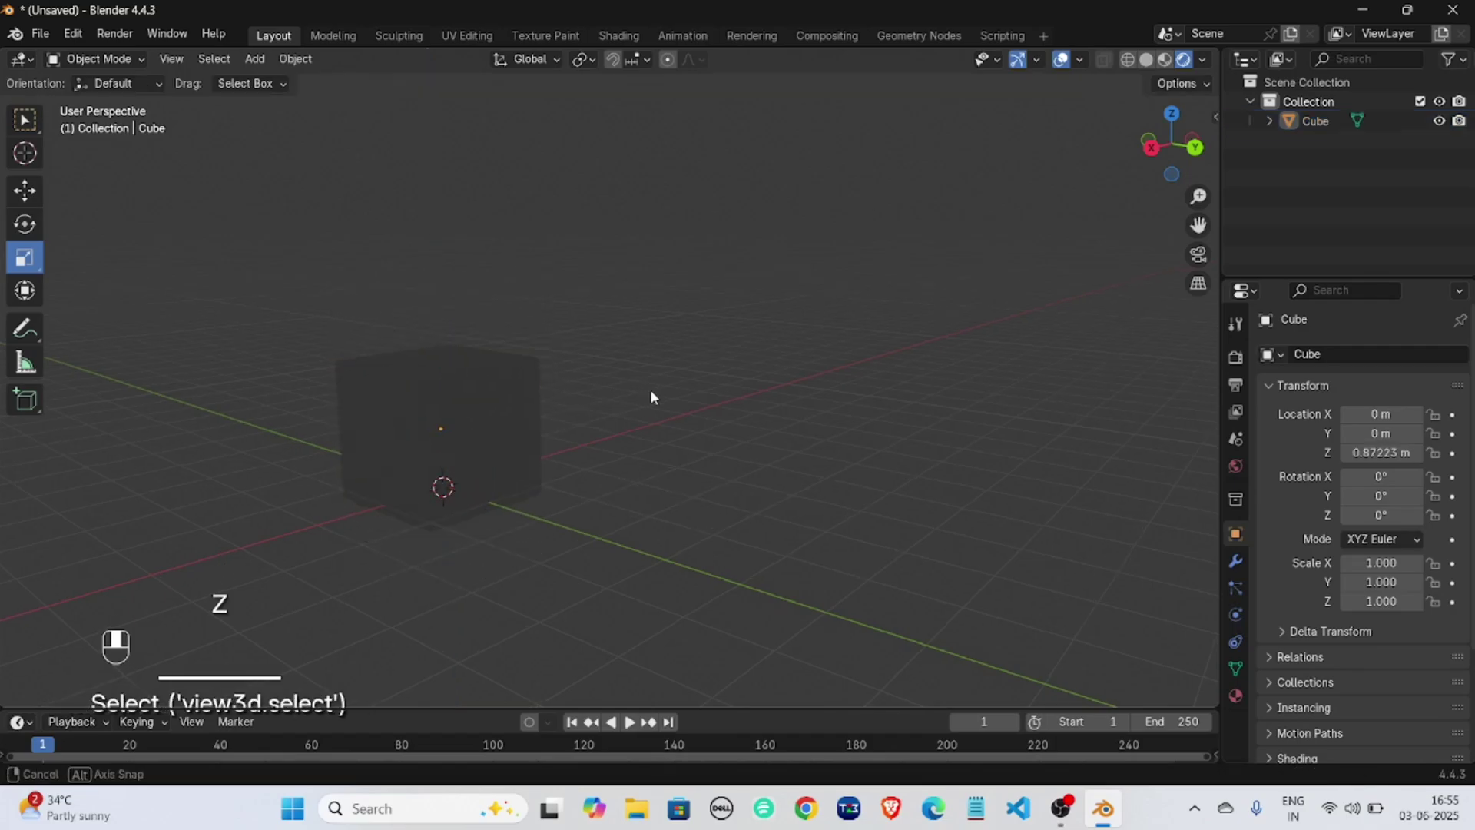
middle_drag(650, 390, 675, 384)
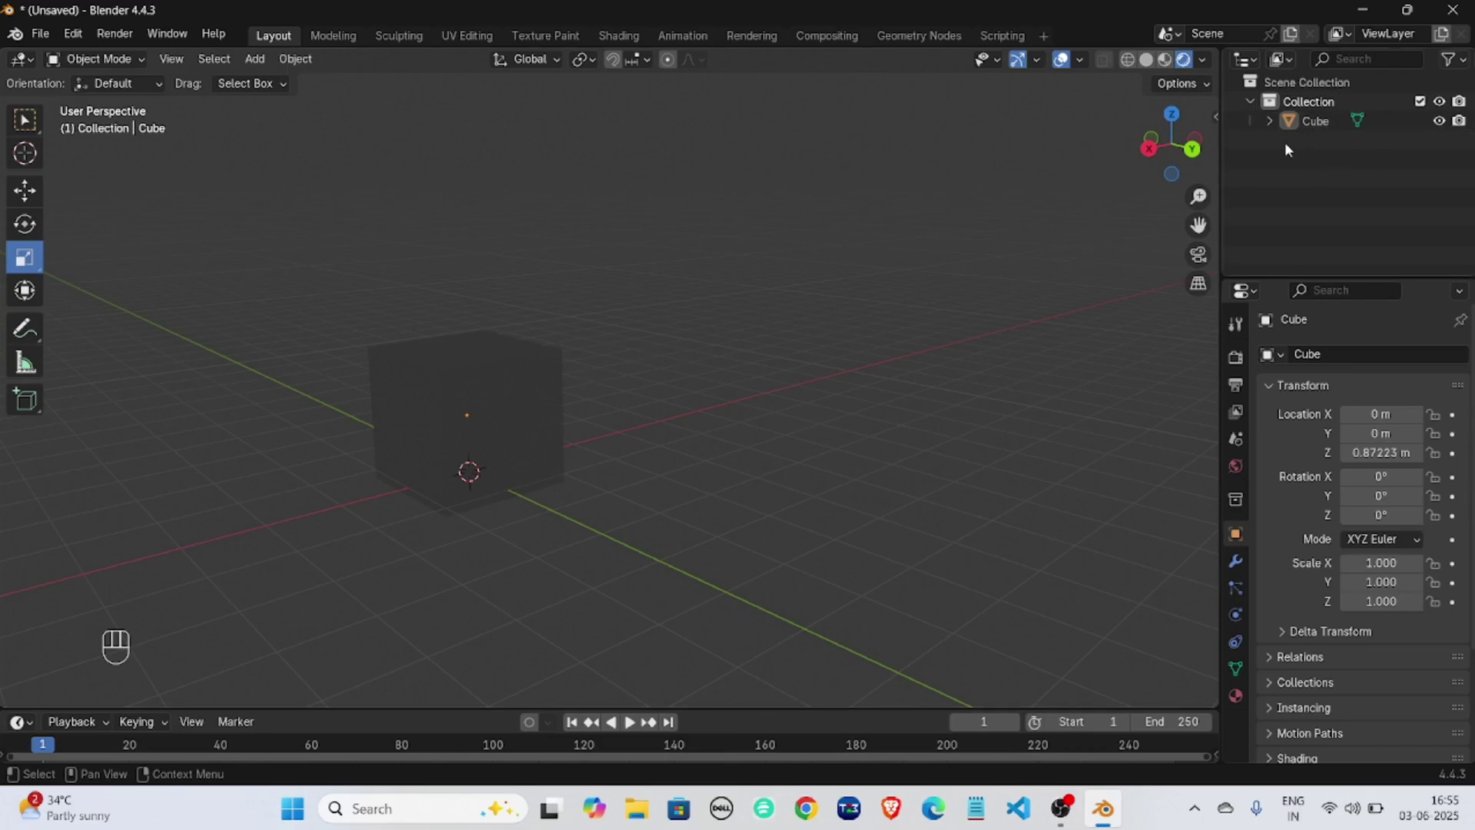
Select the cube with a selection box around it.
key(g)
middle_drag(710, 361, 562, 371)
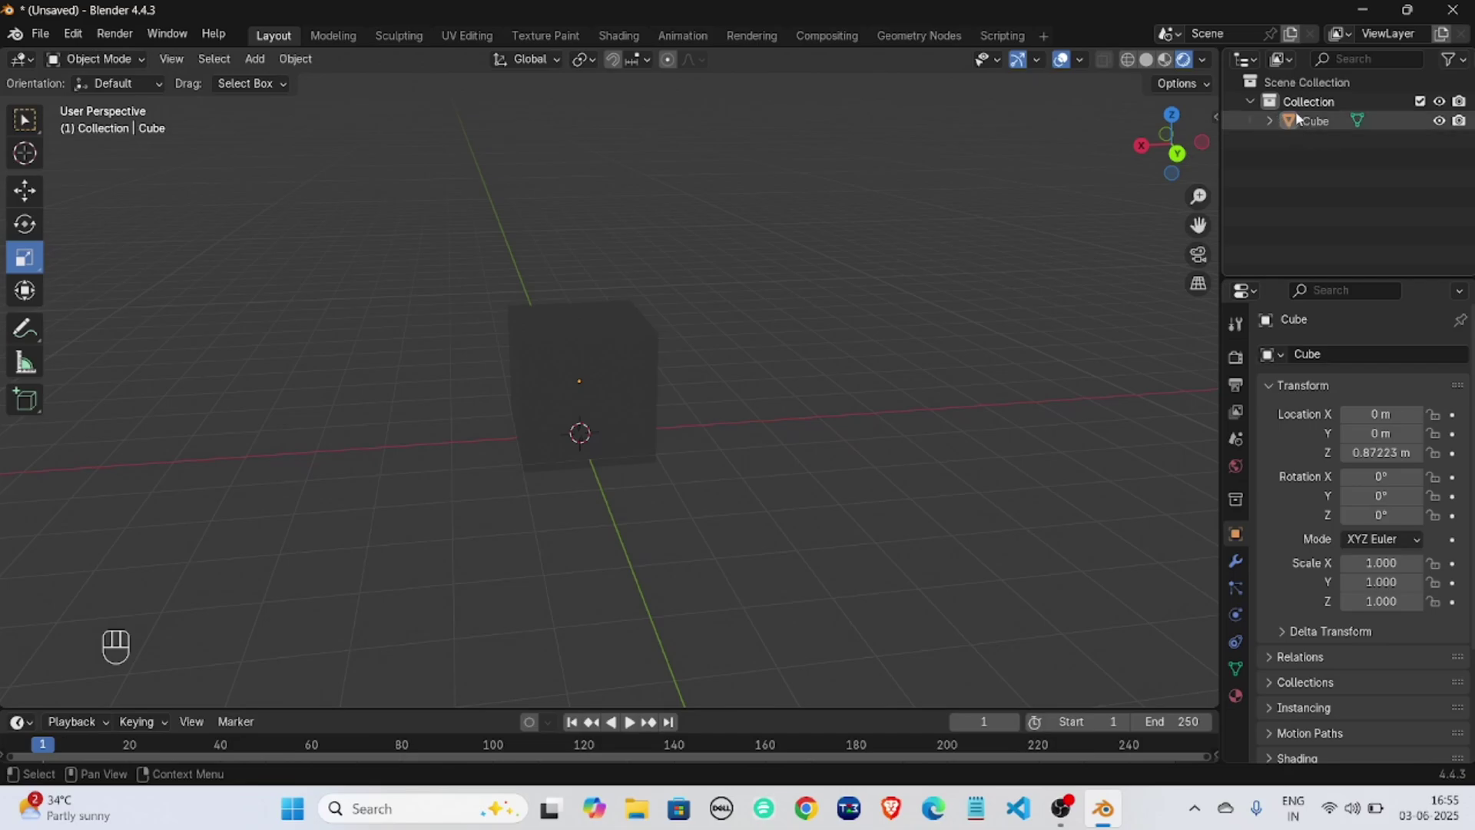
drag(371, 217, 844, 533)
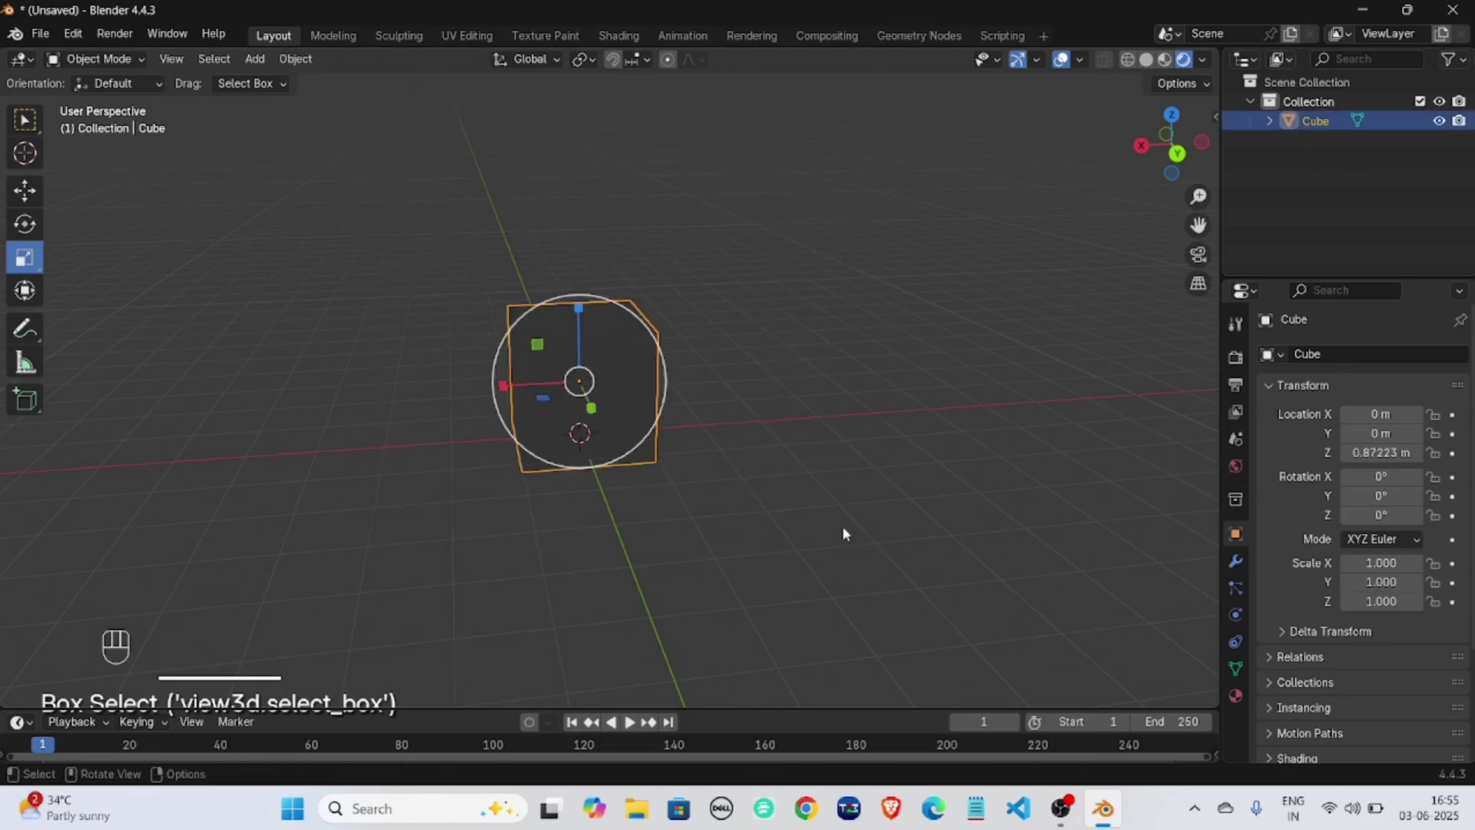
Deselect the cube and review its transform values and other object property sections.
click(1357, 169)
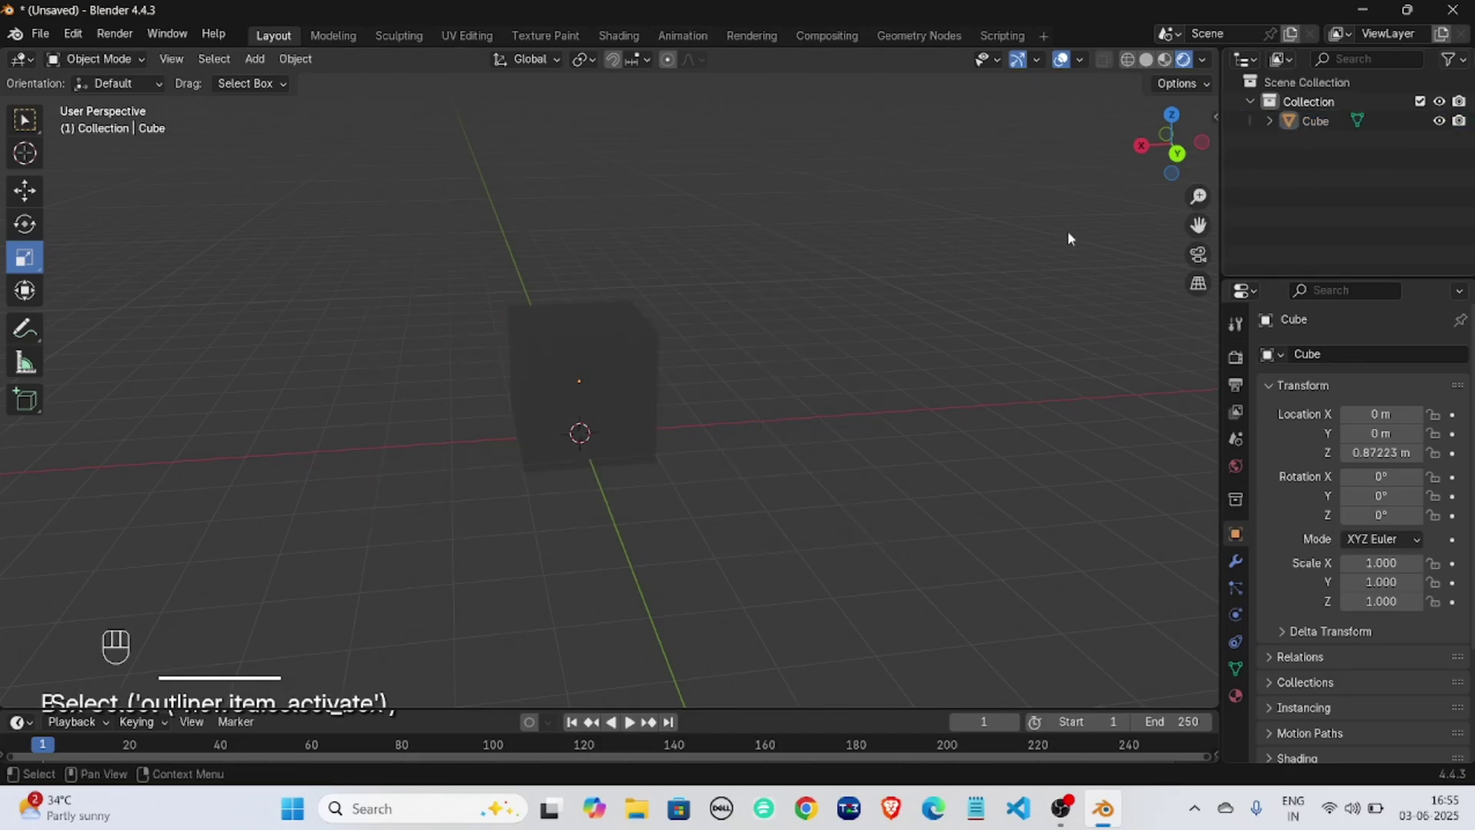
drag(494, 320, 1126, 599)
click(1126, 599)
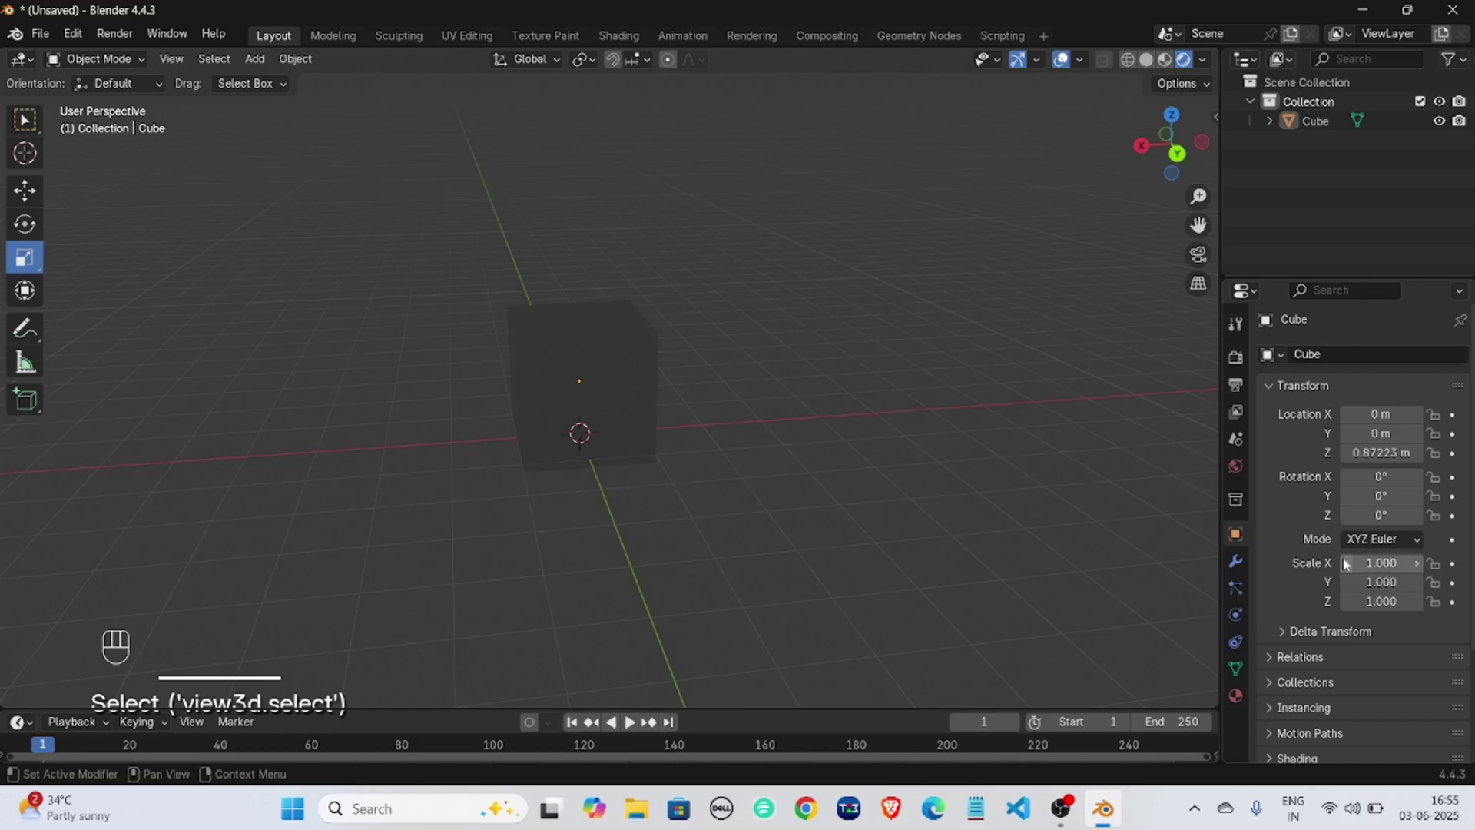
scroll(1336, 369, down, 3)
scroll(1204, 501, up, 1)
scroll(1204, 507, up, 1)
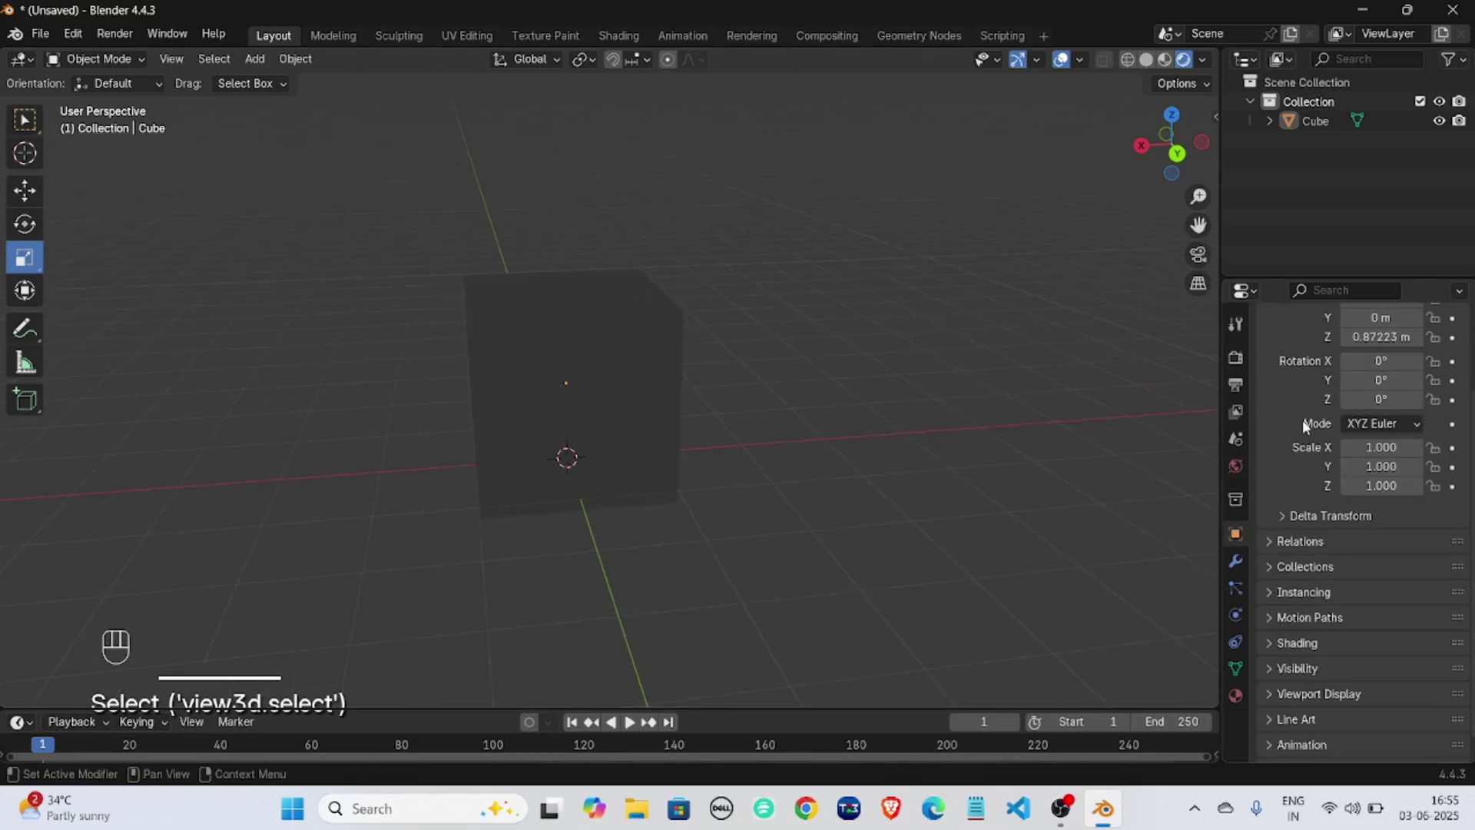
scroll(1342, 538, up, 1)
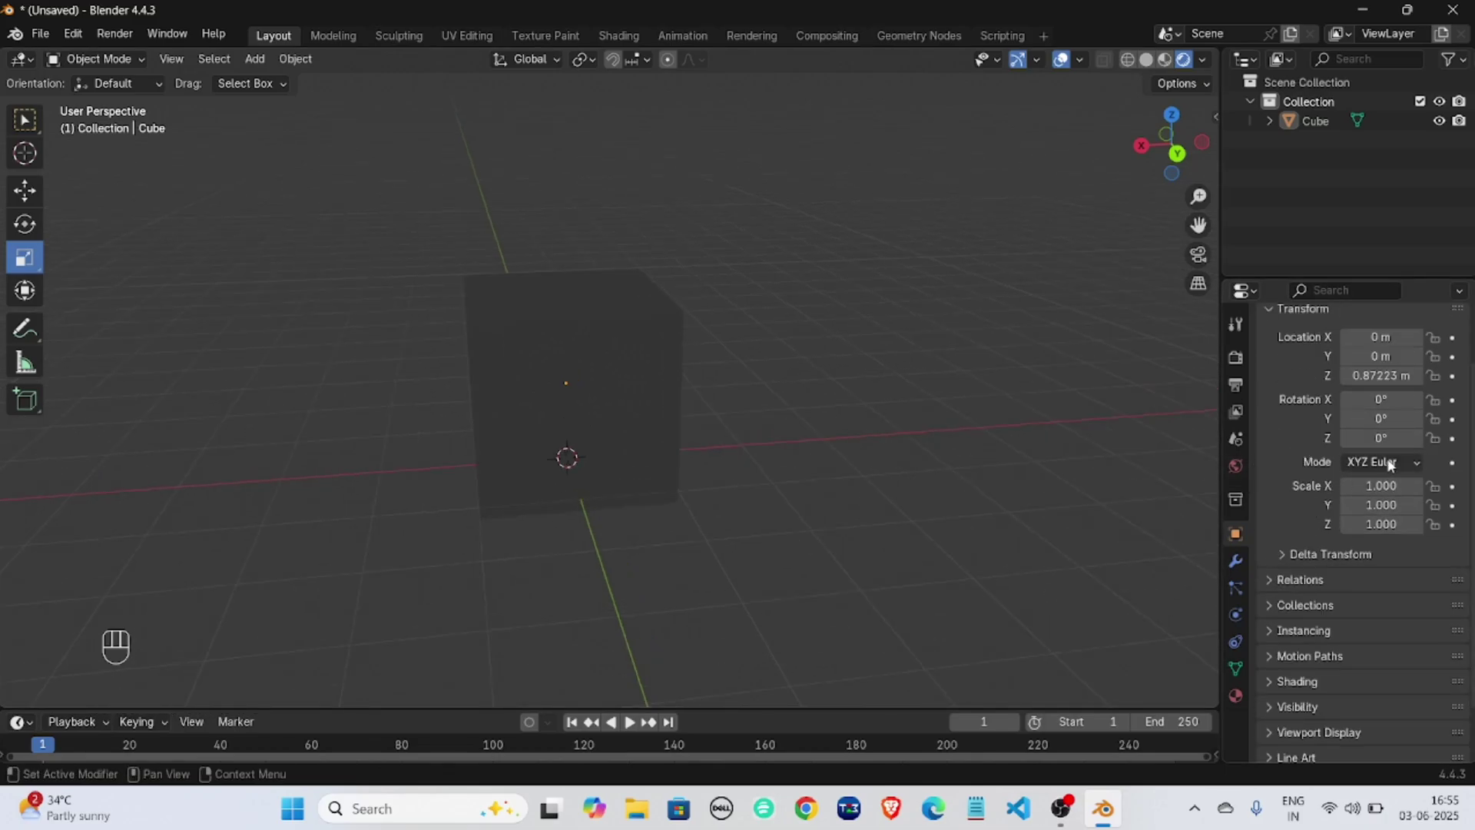
scroll(1305, 519, up, 2)
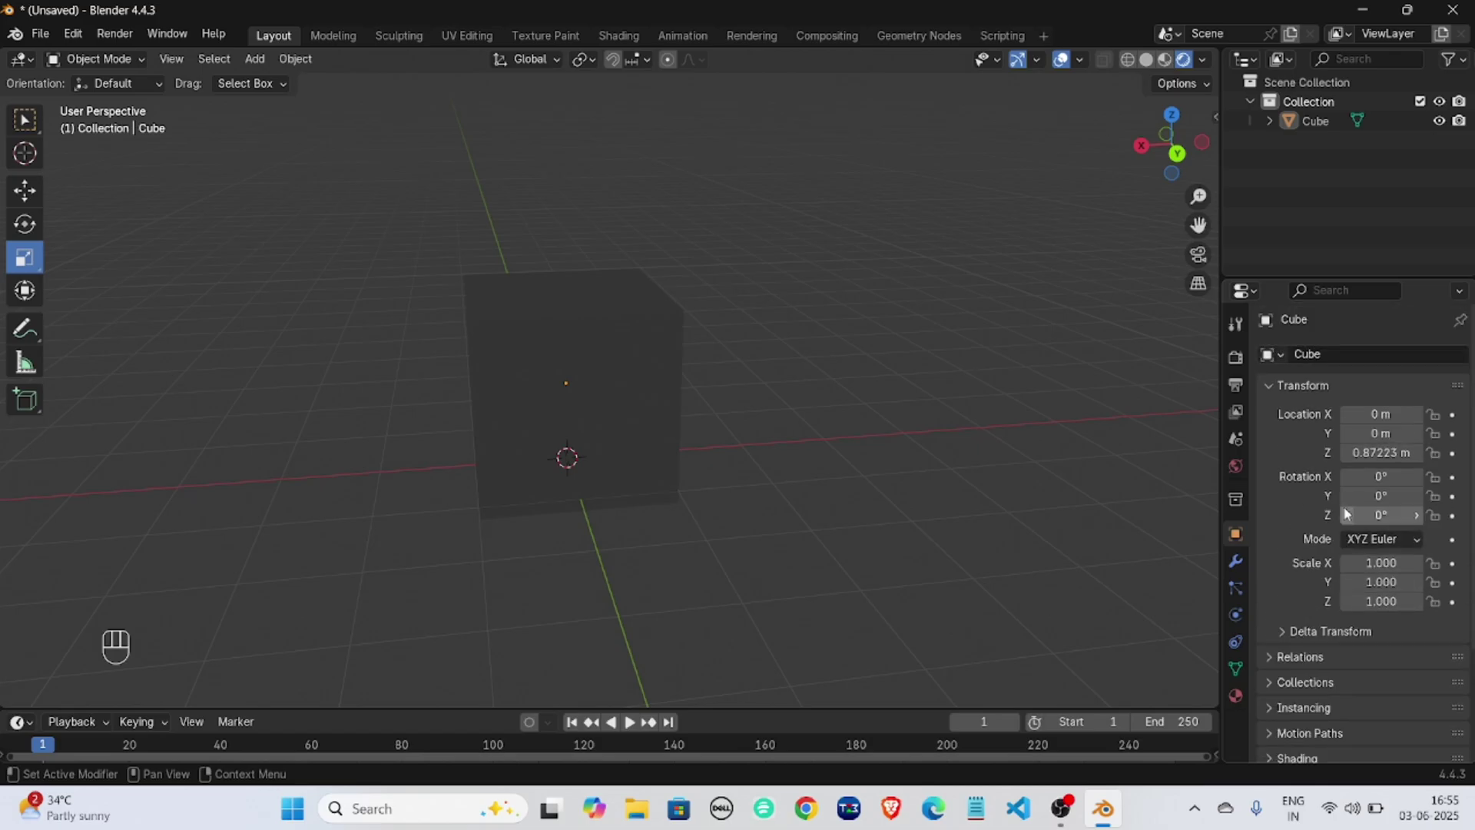
Switch to the Modeling workspace and select the cube's top face in face select mode.
click(343, 39)
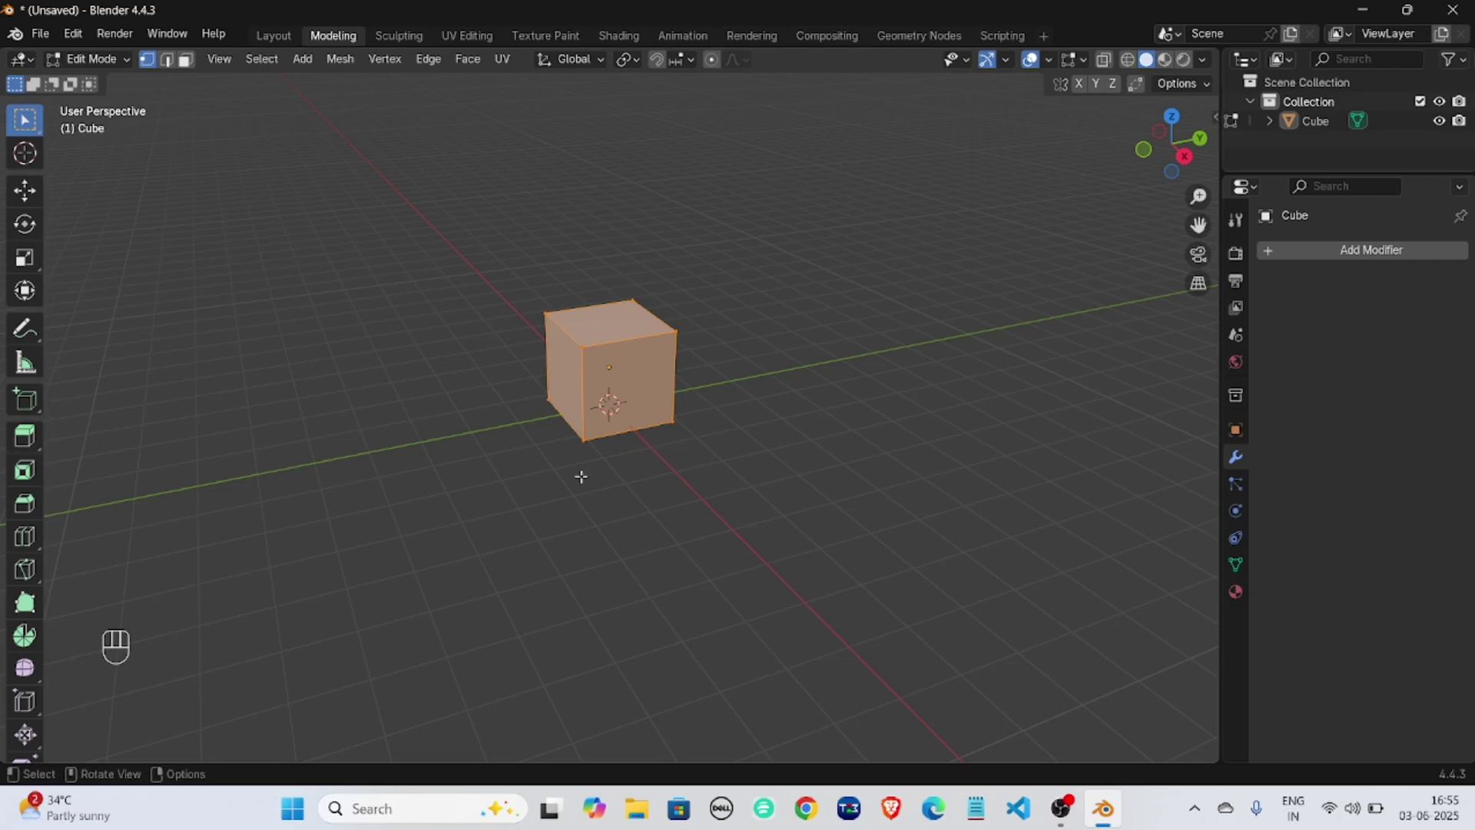
click(596, 320)
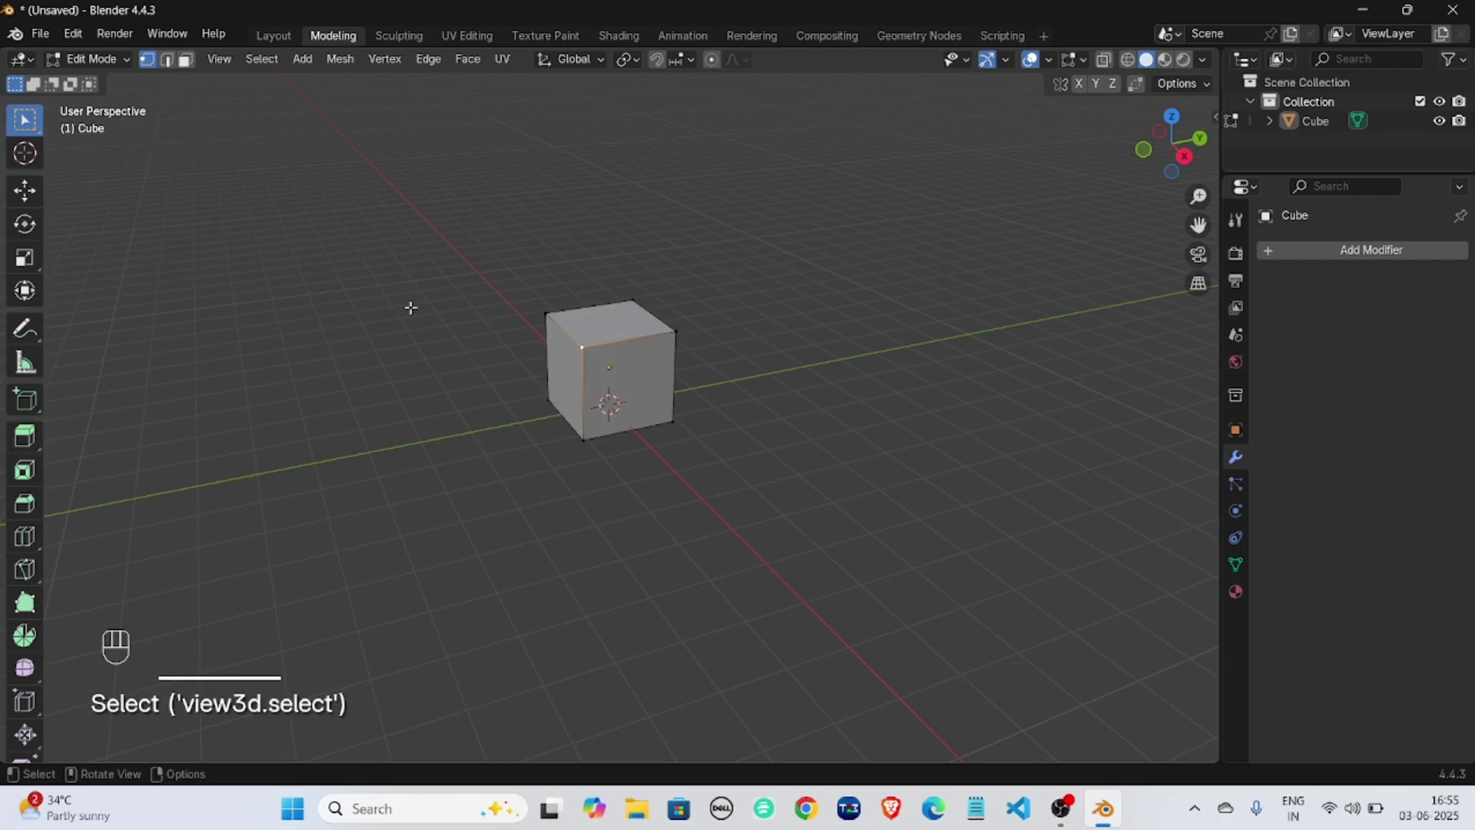
key(3)
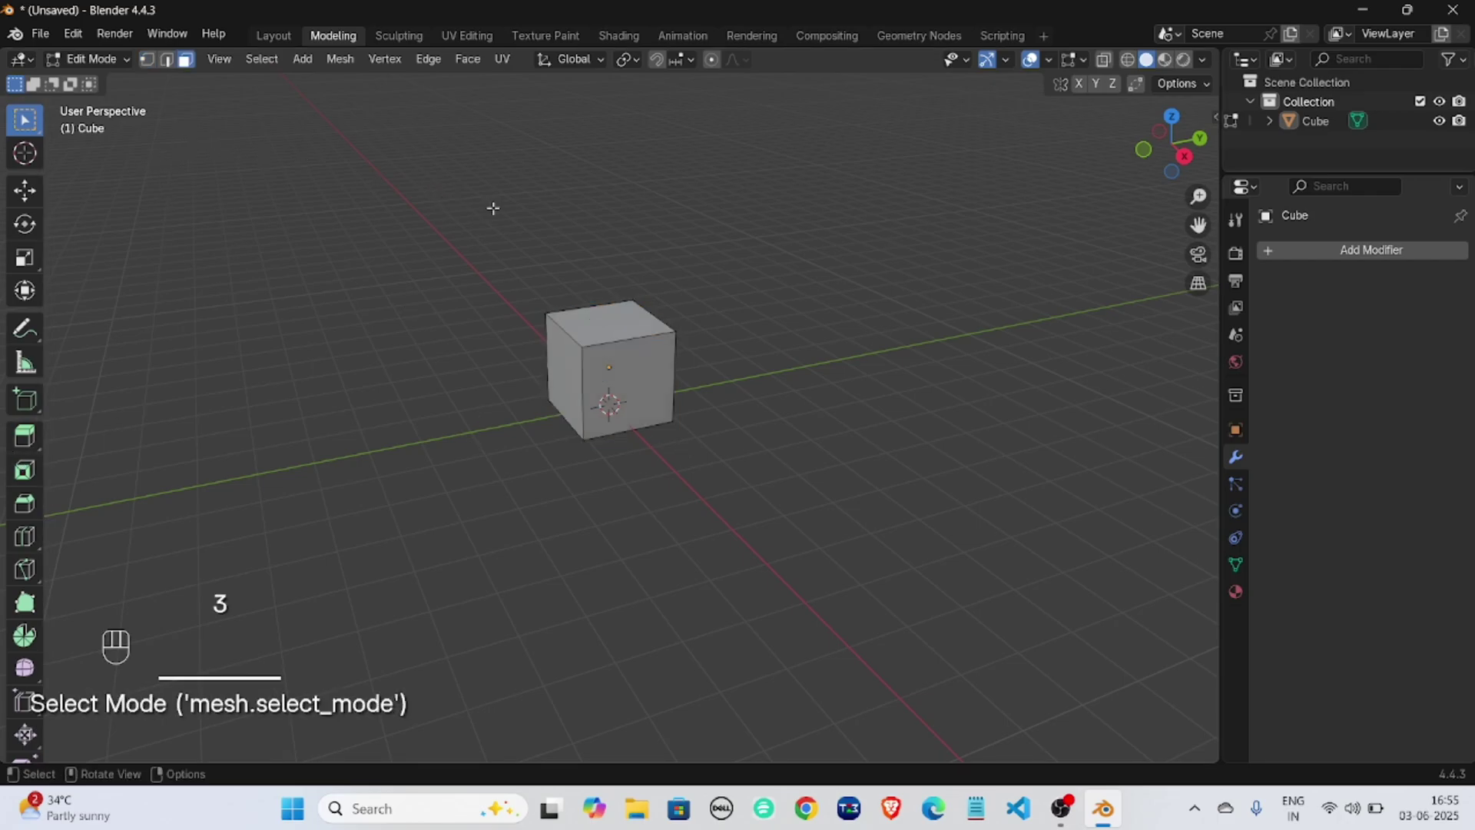
click(606, 335)
click(611, 318)
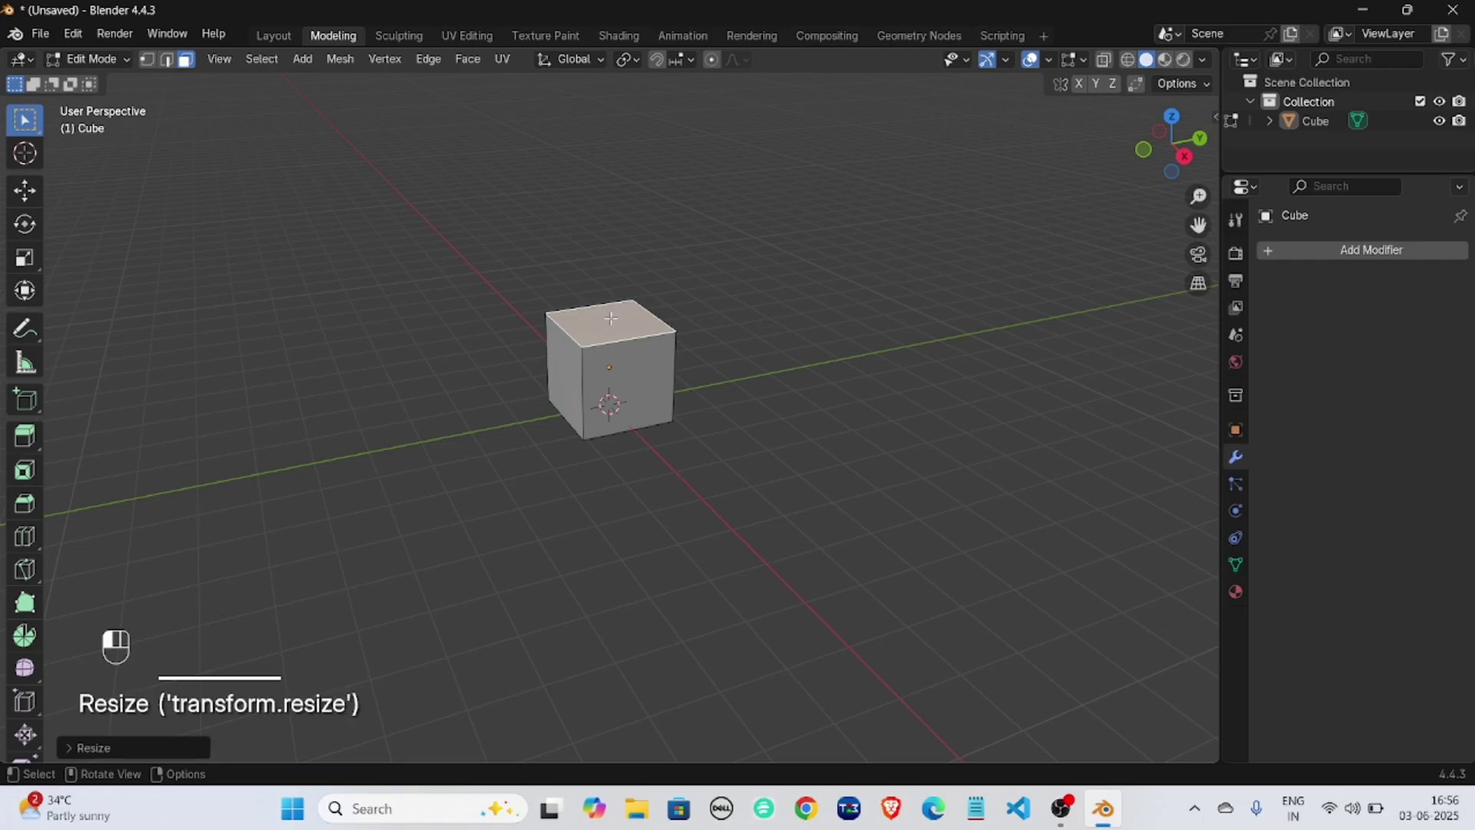
Try extruding the cube's top face upward, undo the extrusion and deselect the face.
key(e)
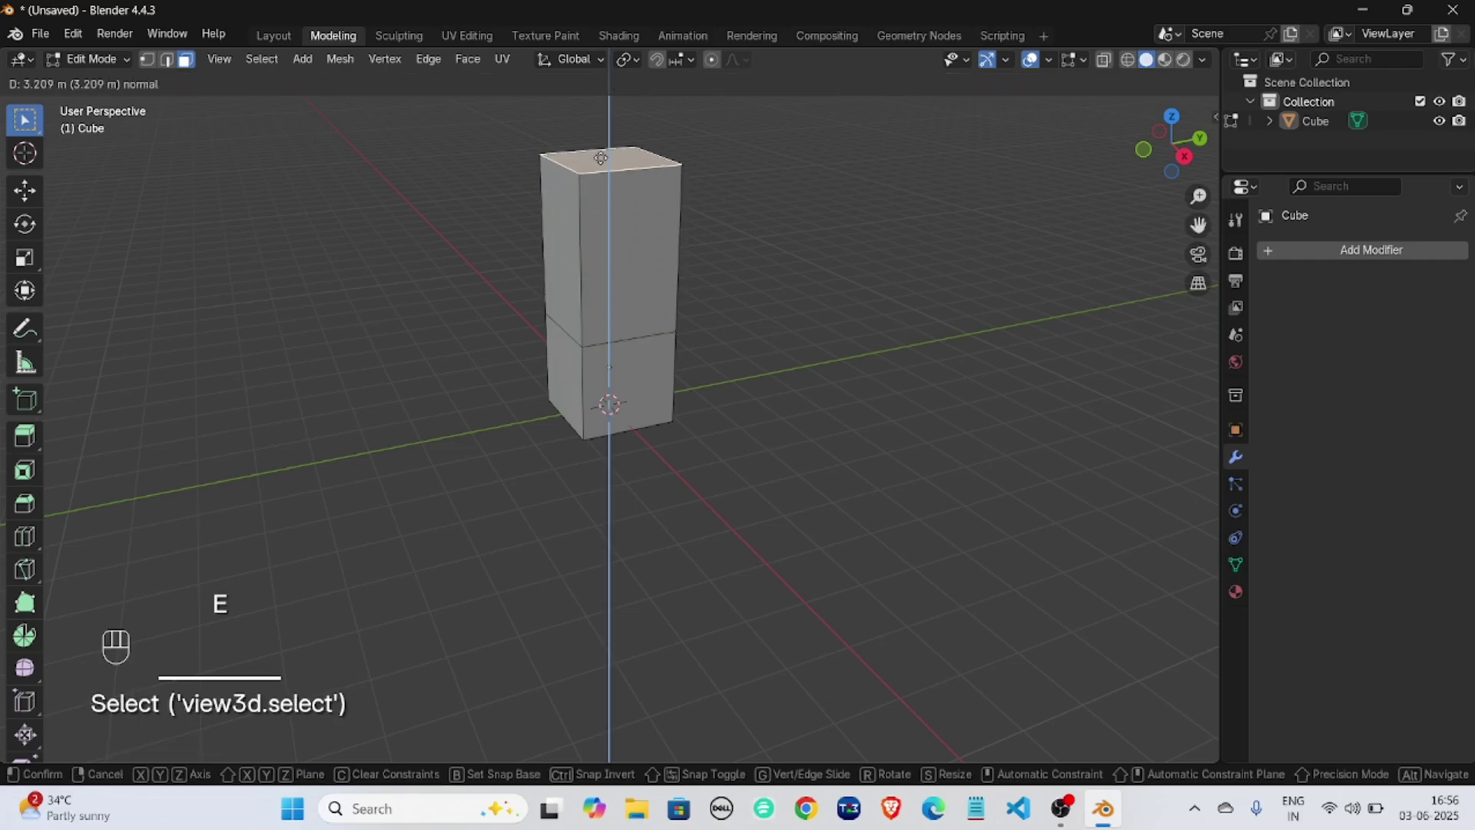
click(714, 292)
key(ctrl+z)
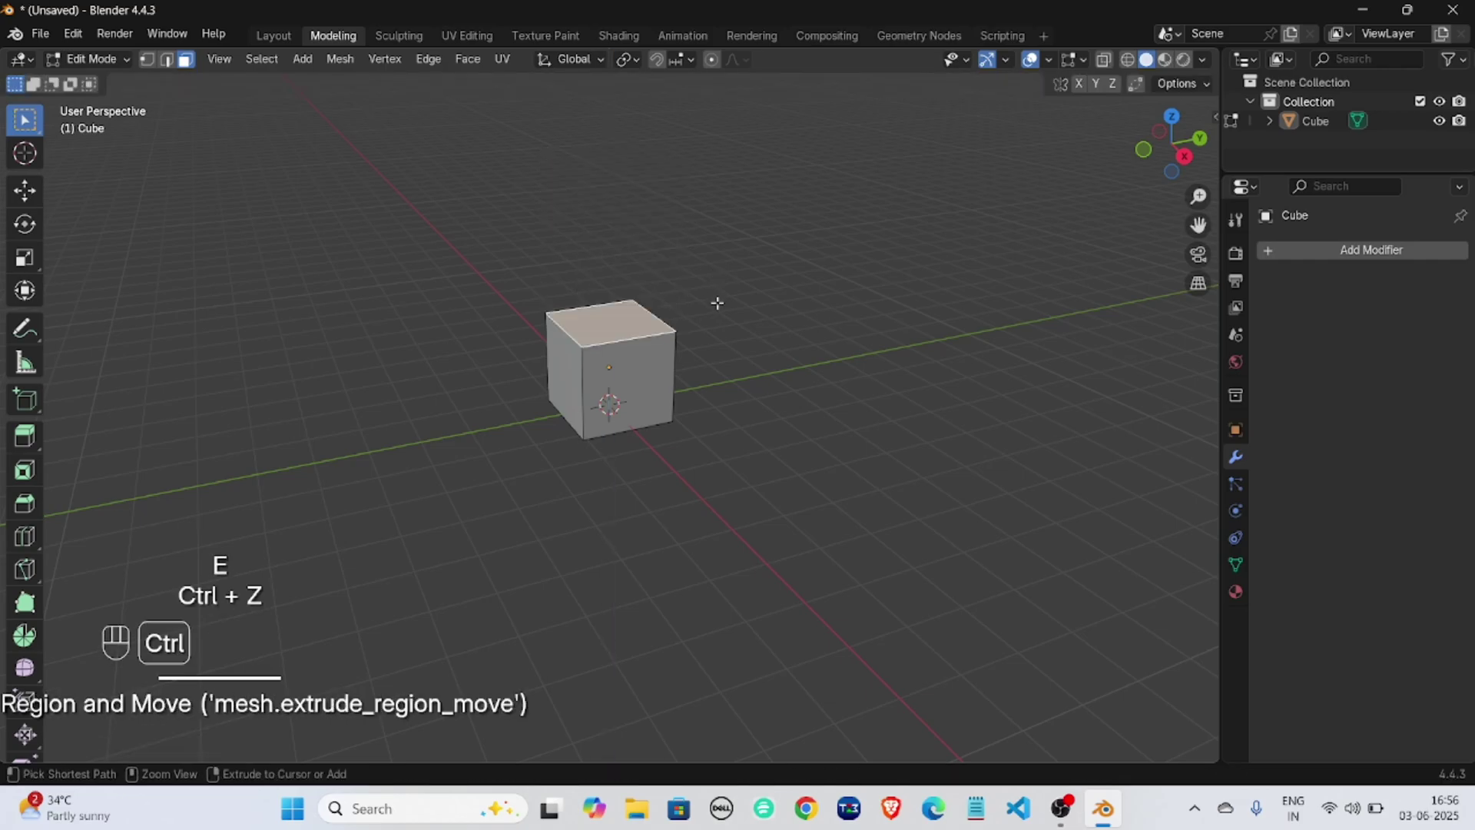
click(335, 152)
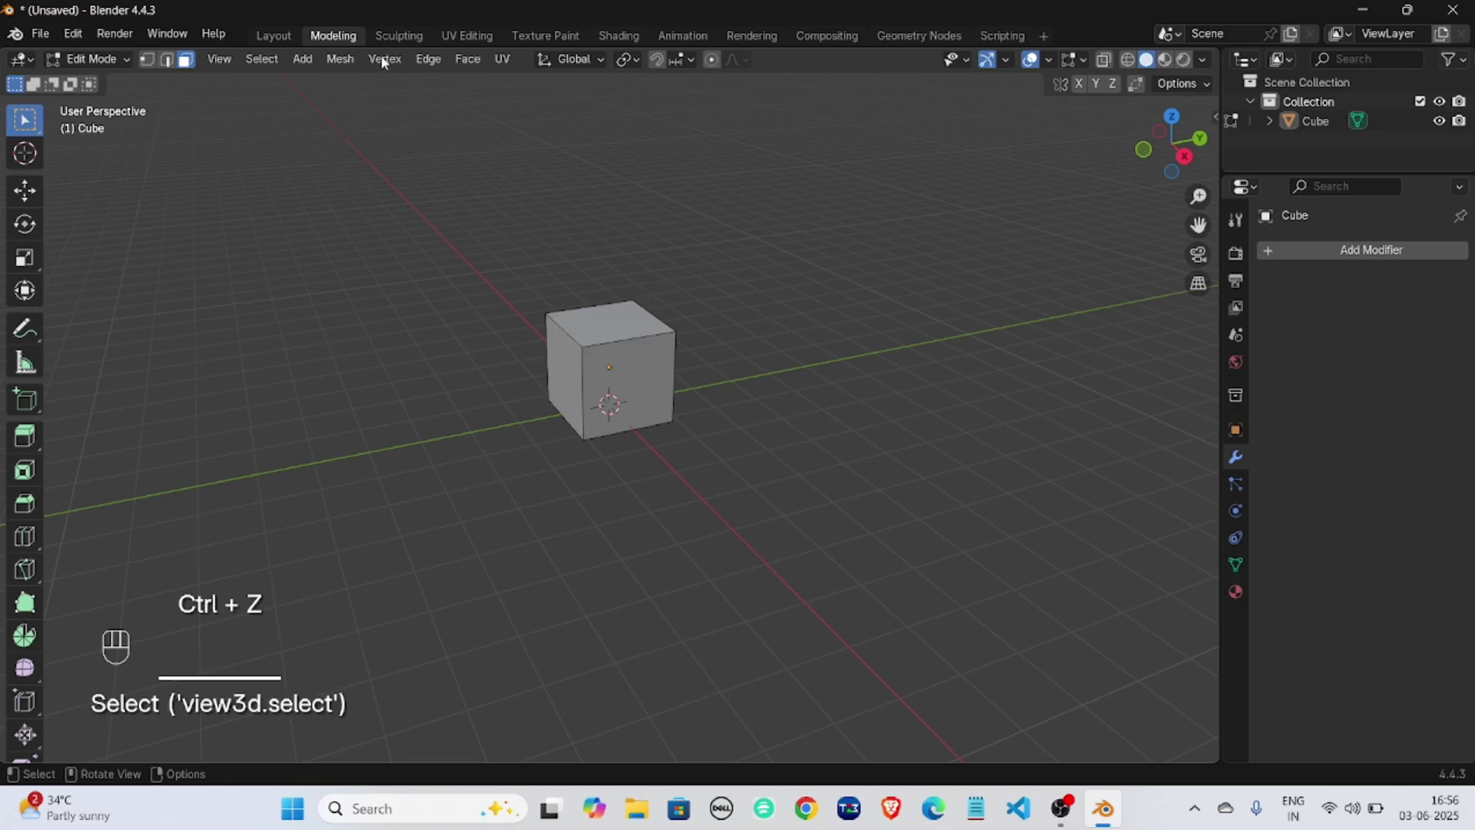
Tour the Sculpting, UV Editing, Texture Paint, Shading, Animation, Rendering, Compositing, Geometry Nodes and Scripting workspaces in order.
click(407, 37)
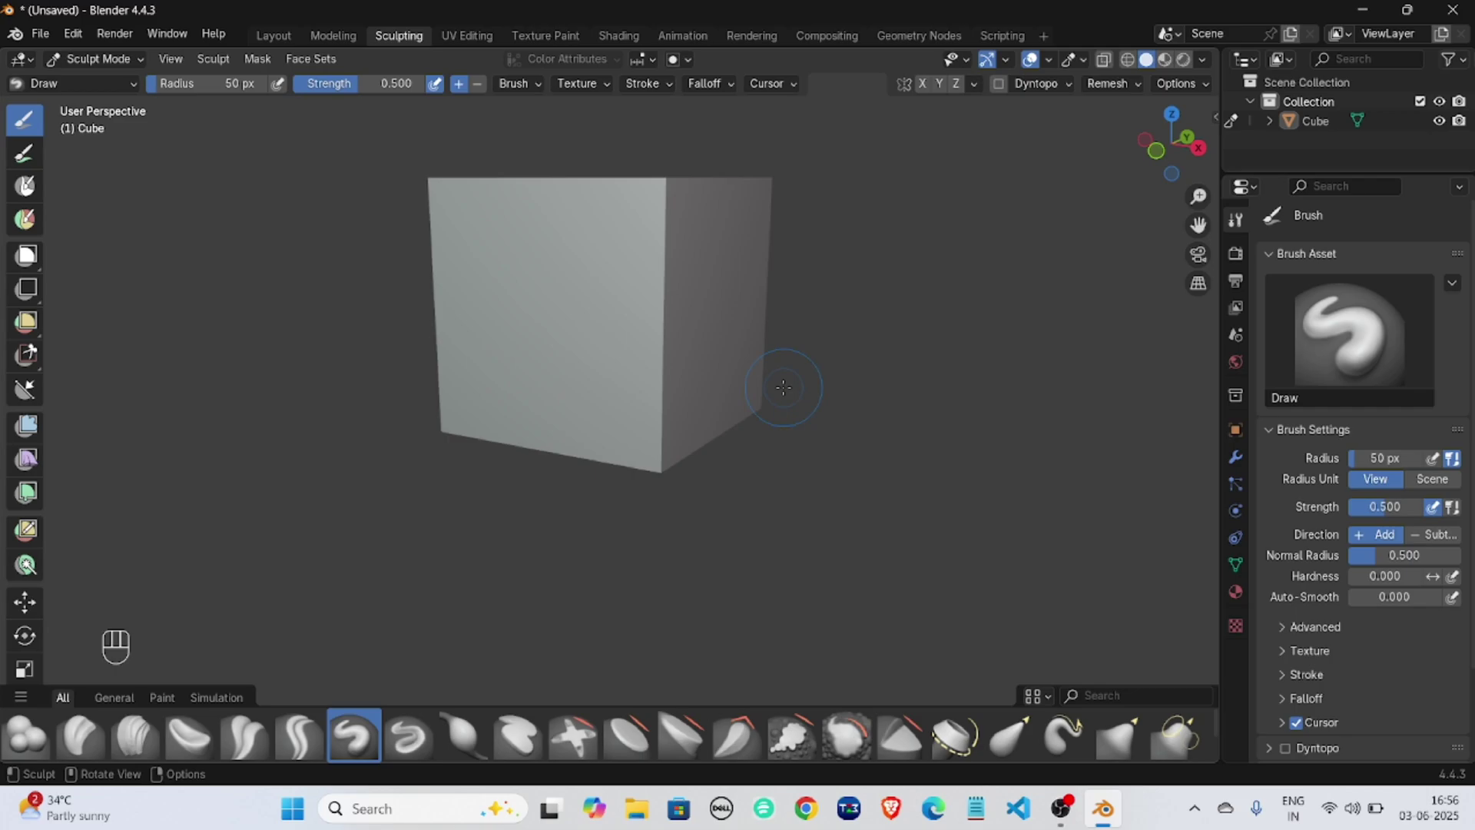
key(ctrl+Page_Down)
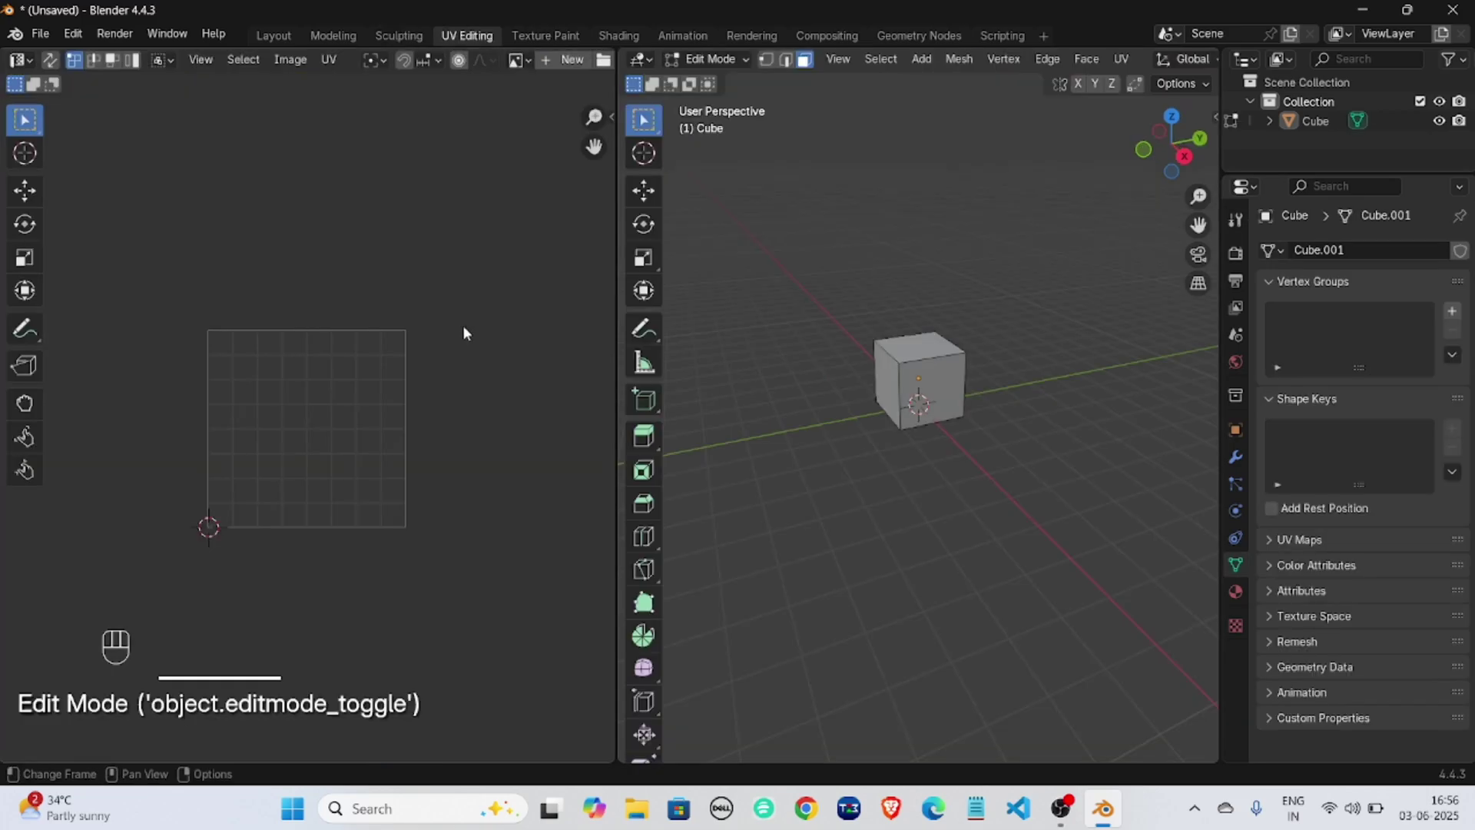
click(543, 38)
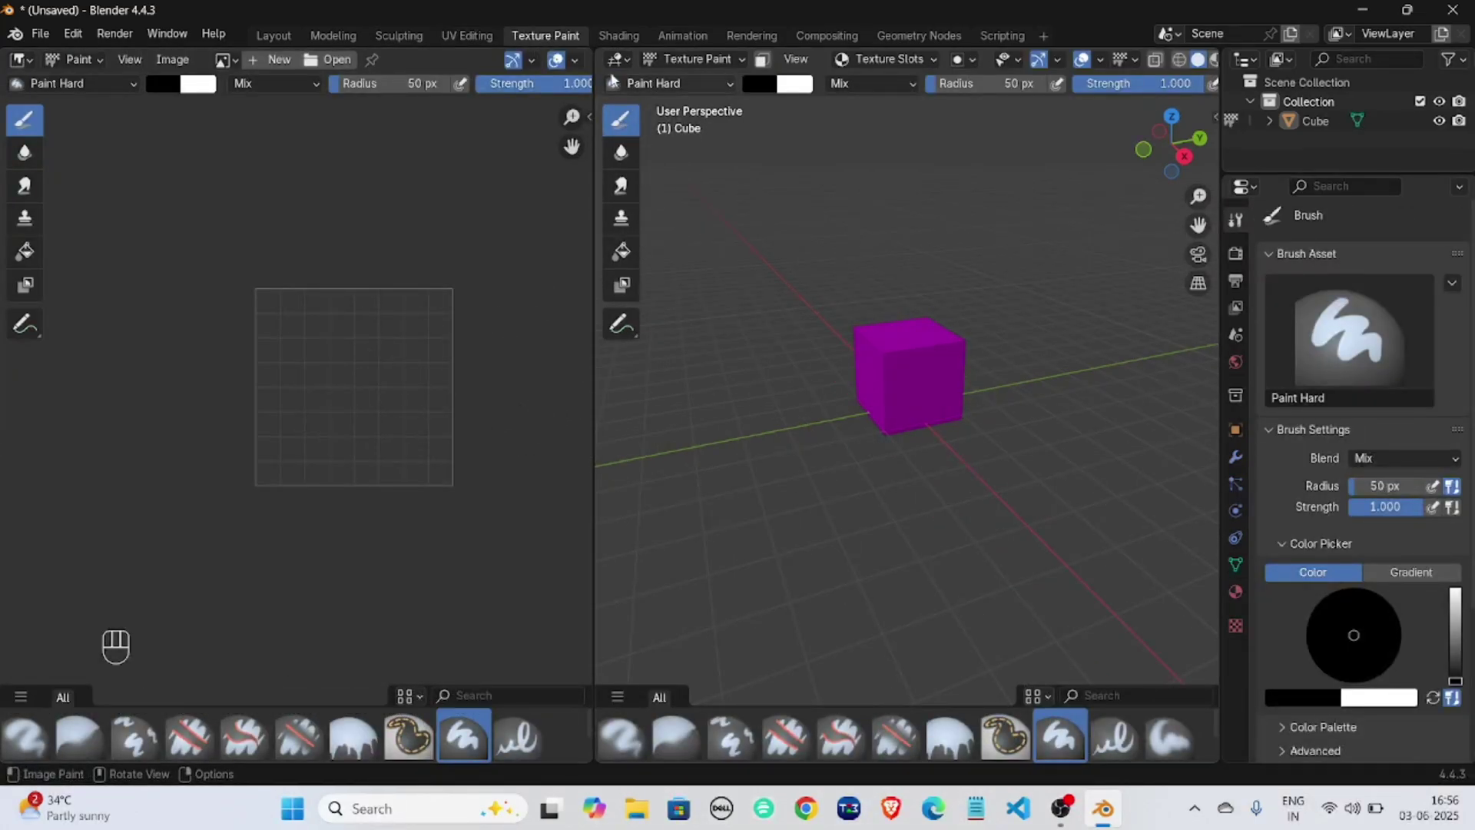
click(604, 35)
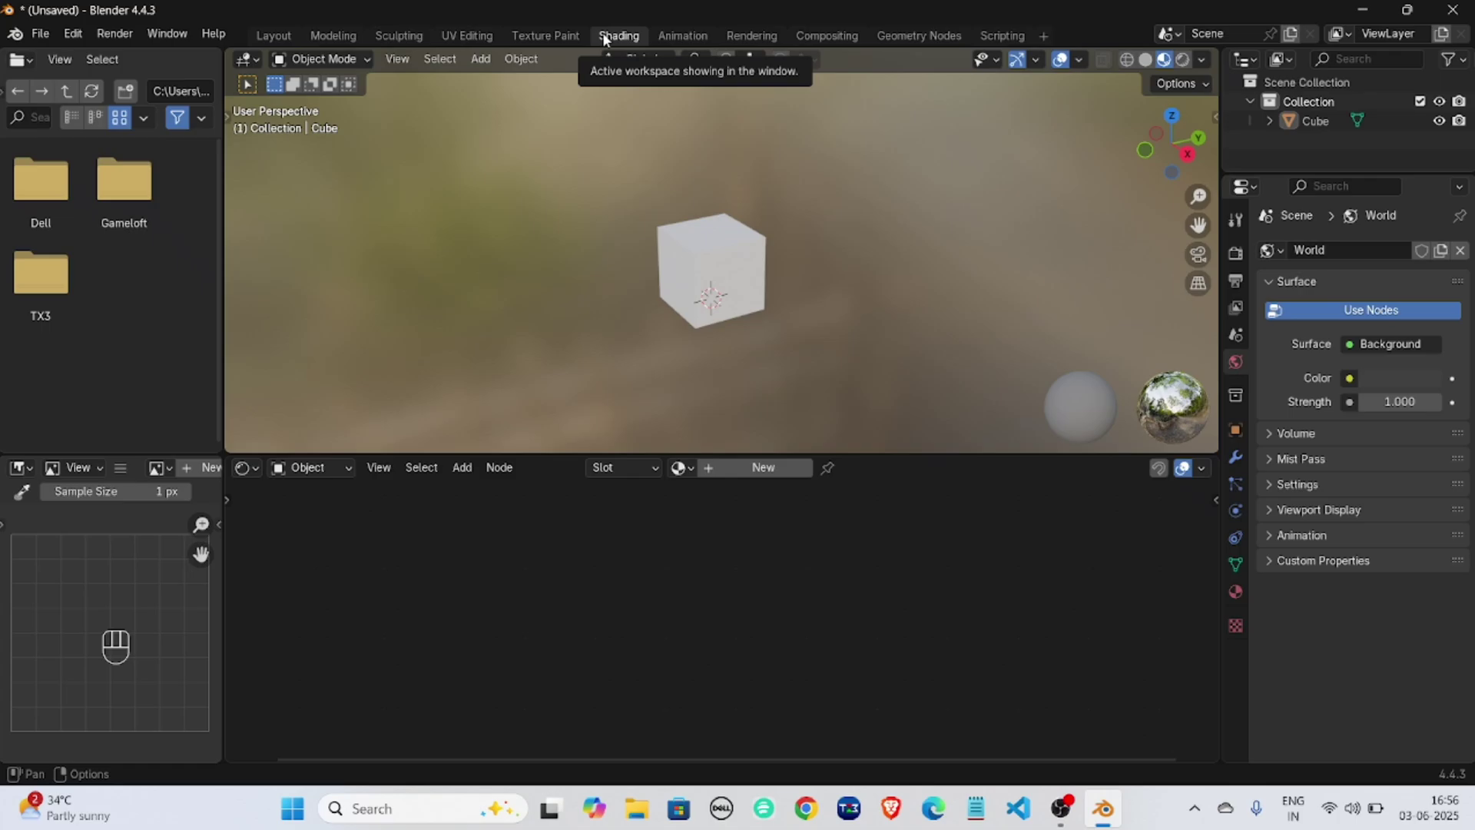
click(697, 34)
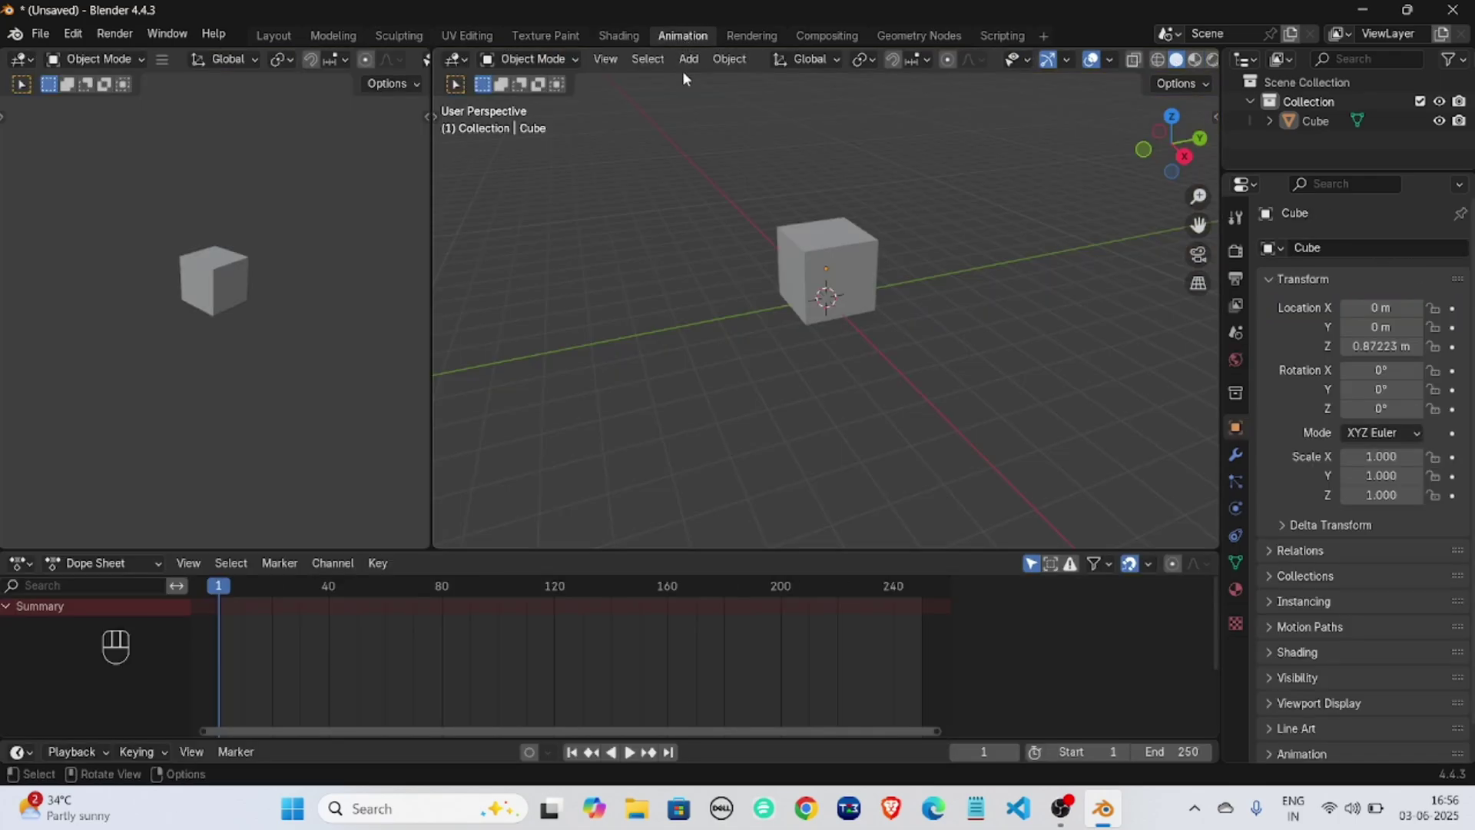
click(745, 36)
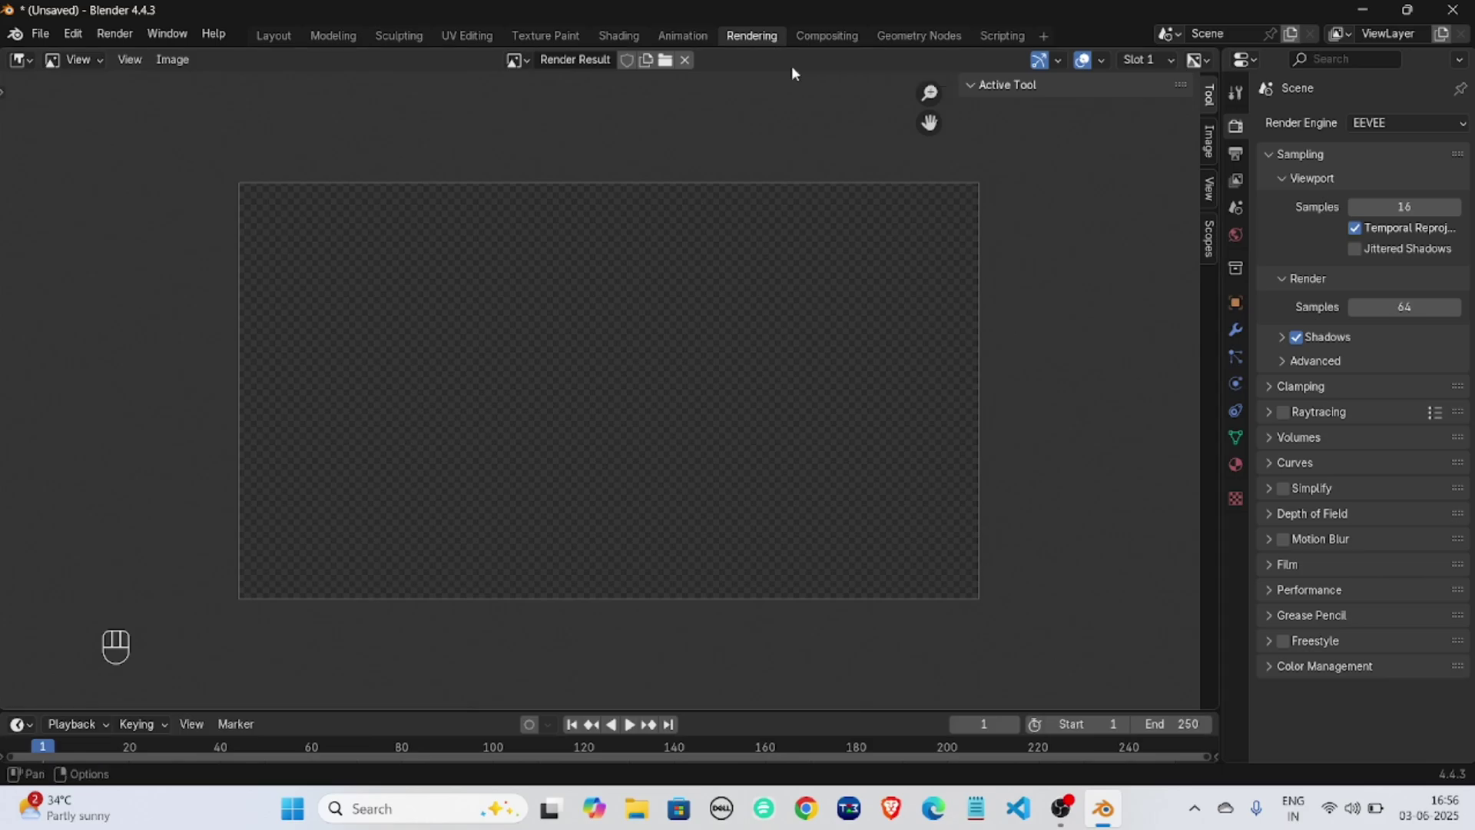
click(826, 40)
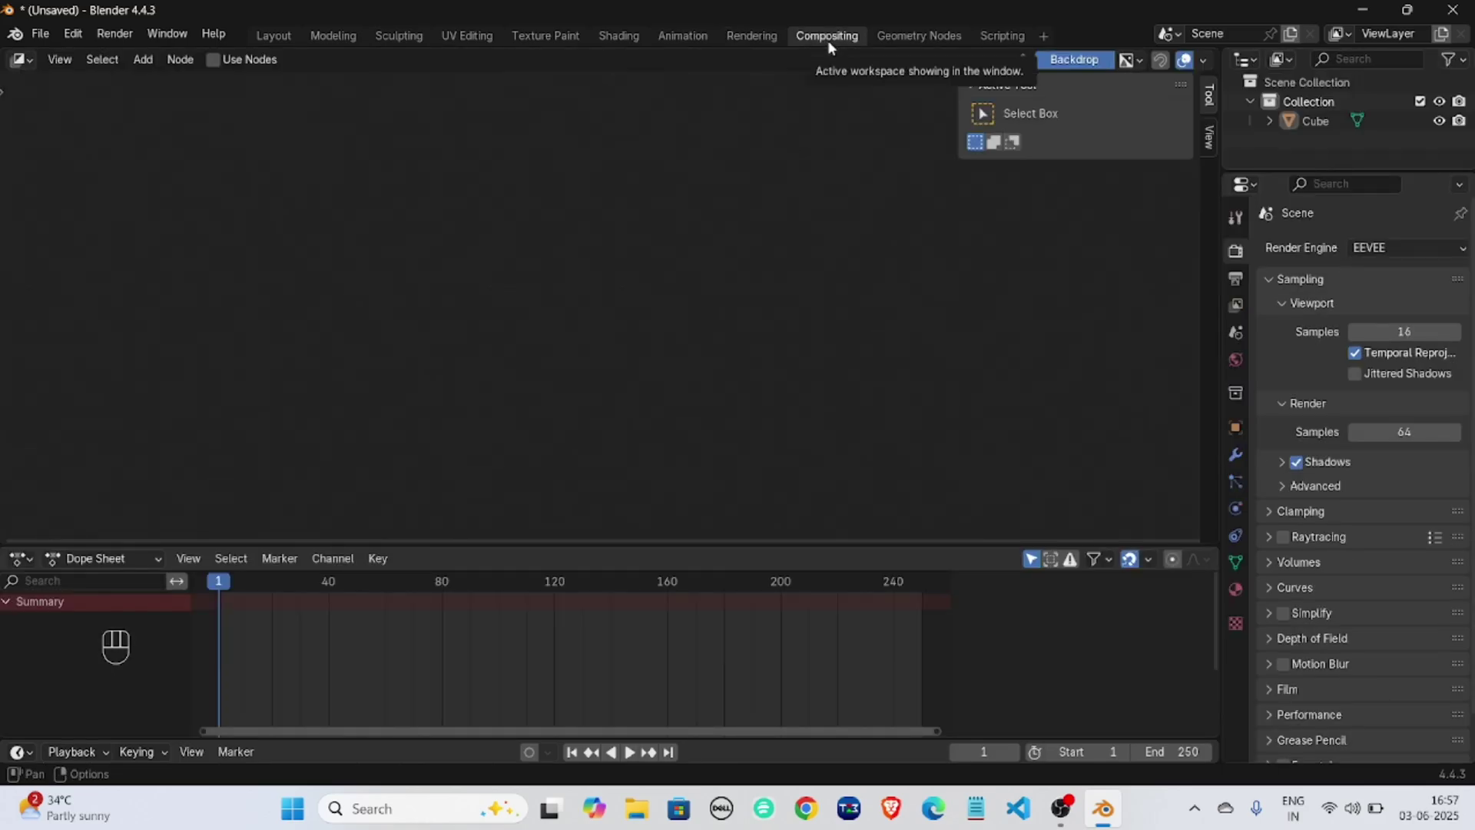
click(897, 38)
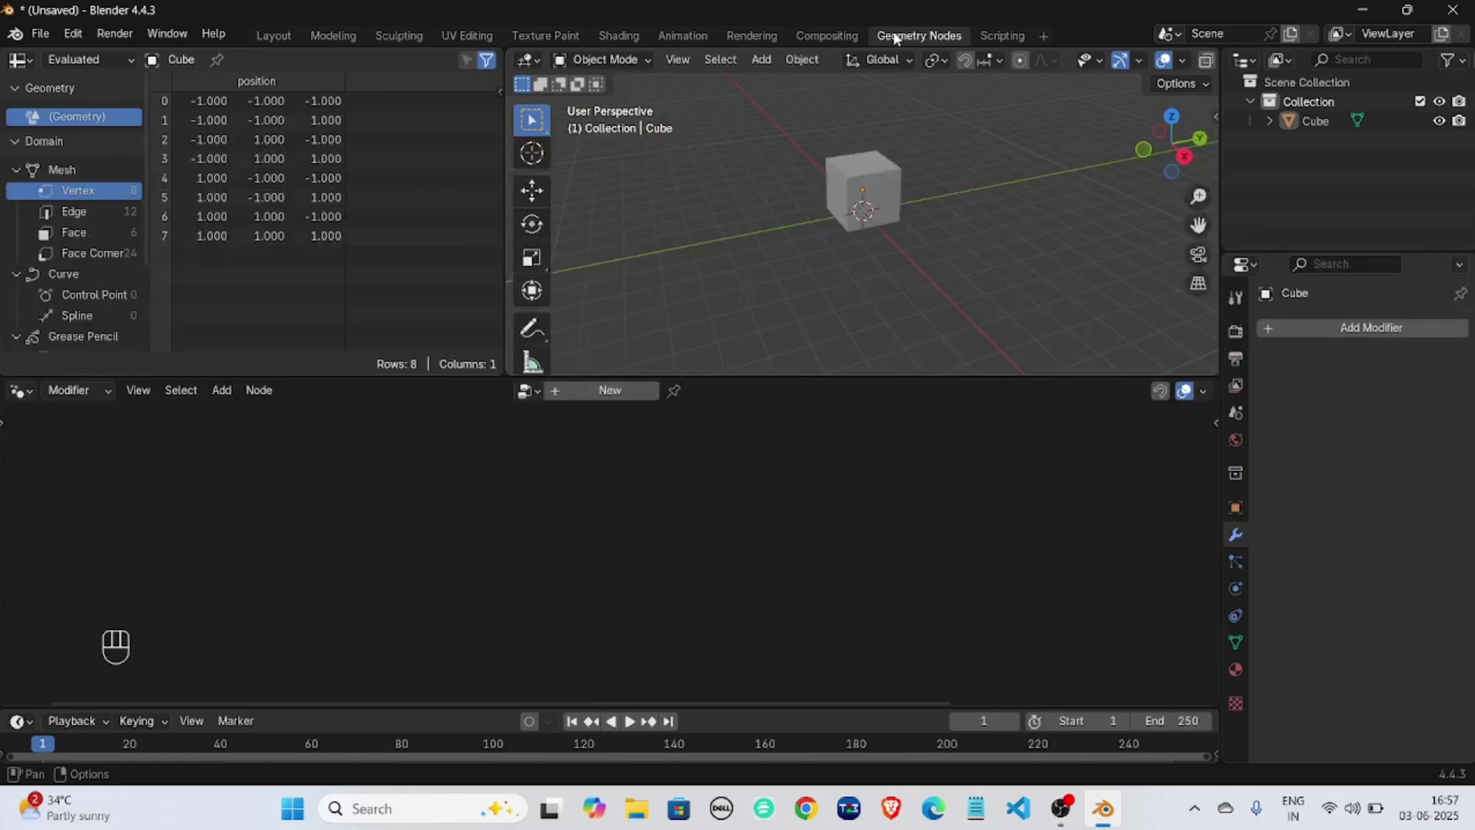
click(992, 38)
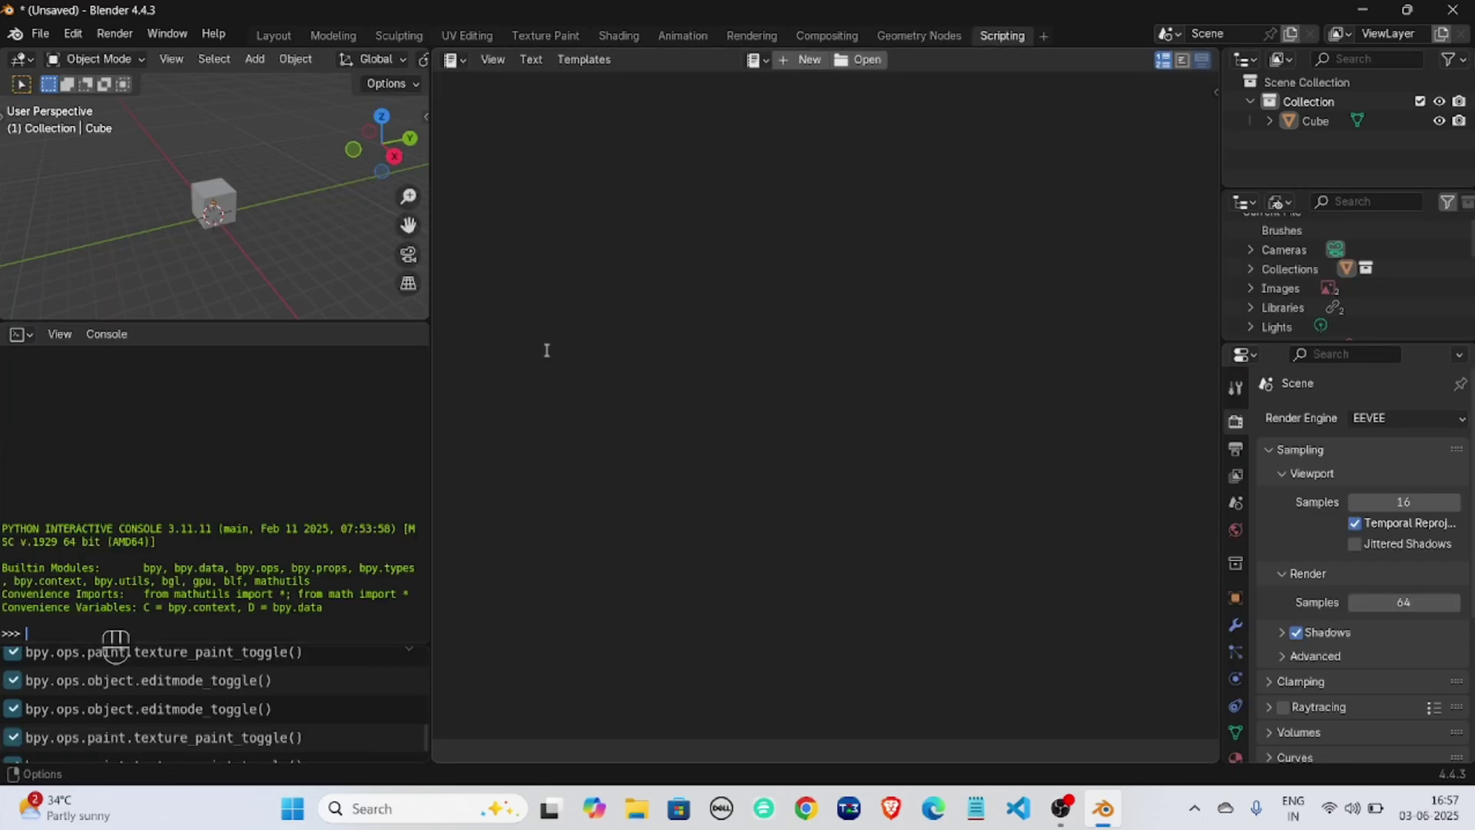
Return to the Layout workspace and set the viewport shading to Solid, with the cube in close view.
click(273, 36)
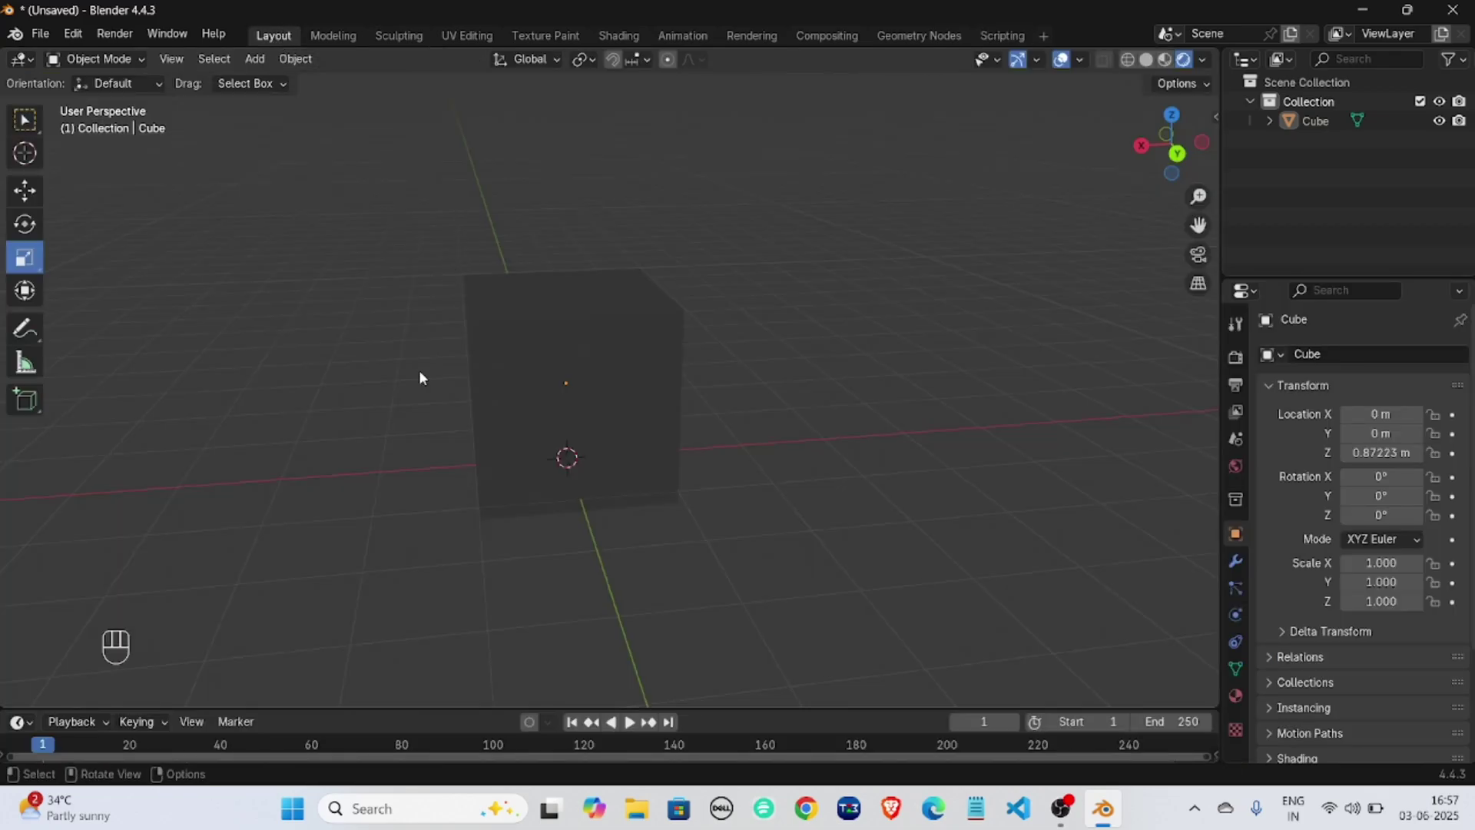
scroll(423, 408, up, 2)
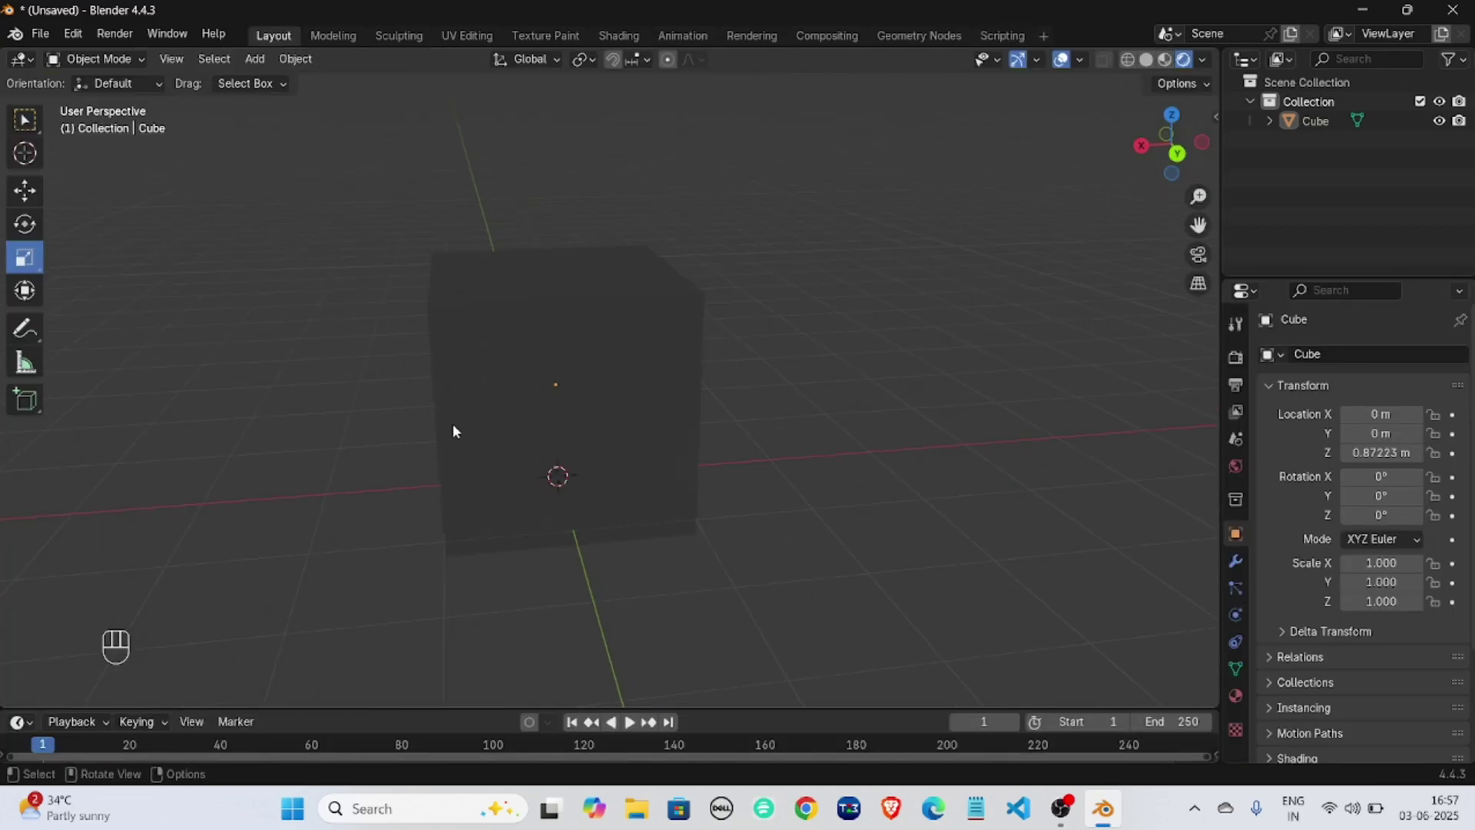
middle_drag(532, 430, 222, 475)
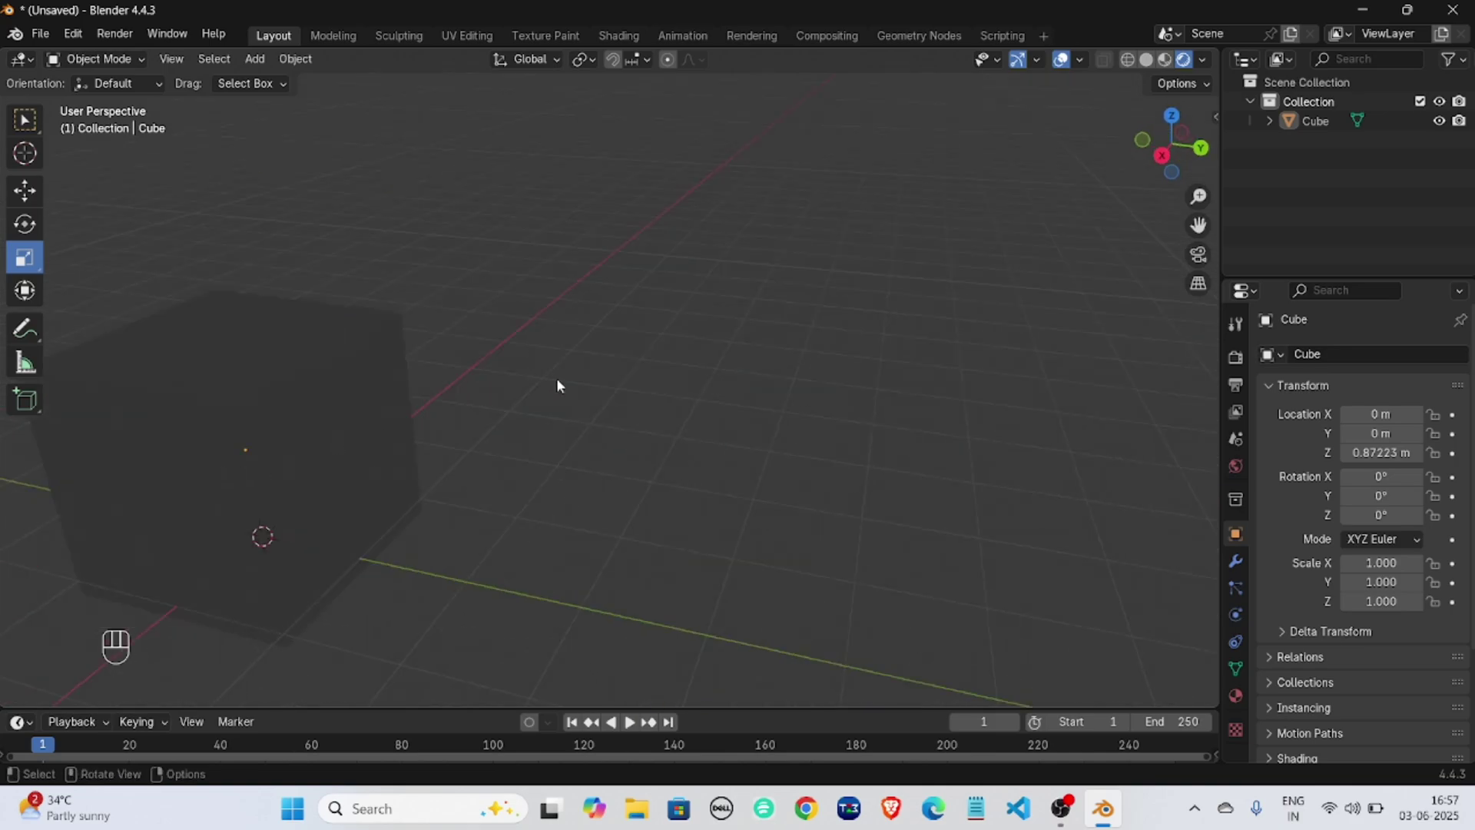
middle_drag(558, 384, 399, 428)
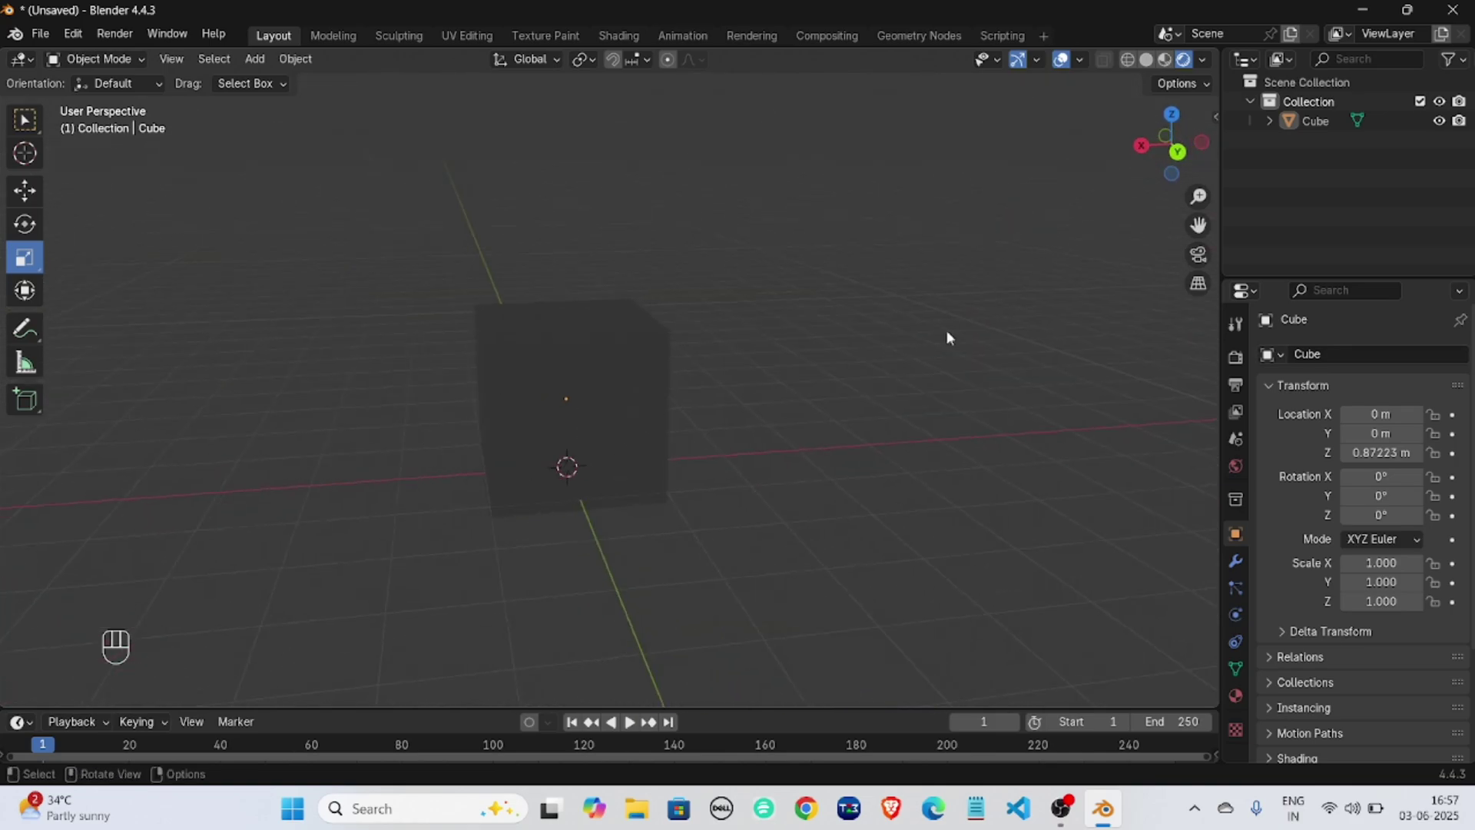
click(1147, 61)
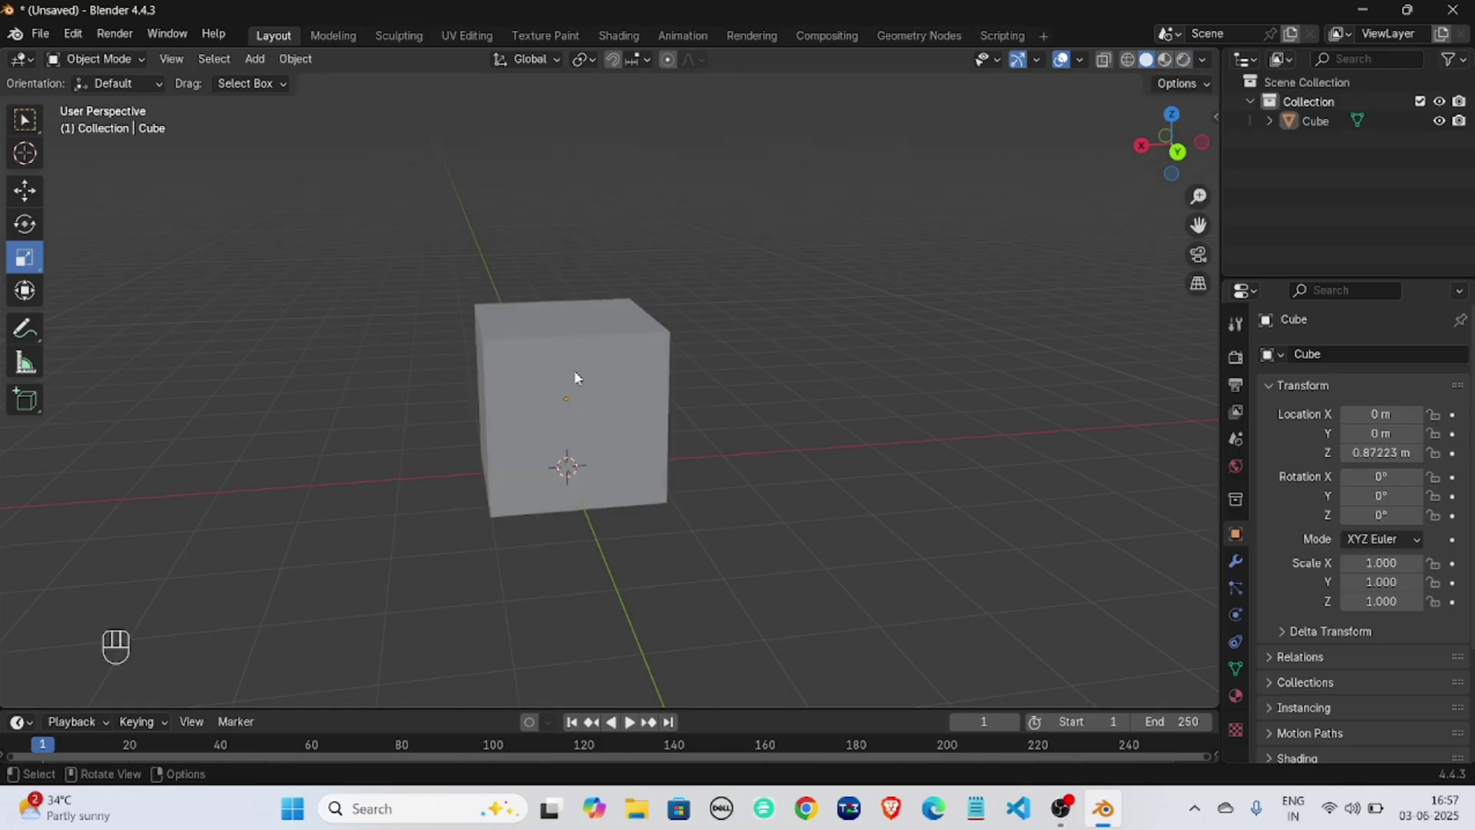
scroll(661, 418, up, 3)
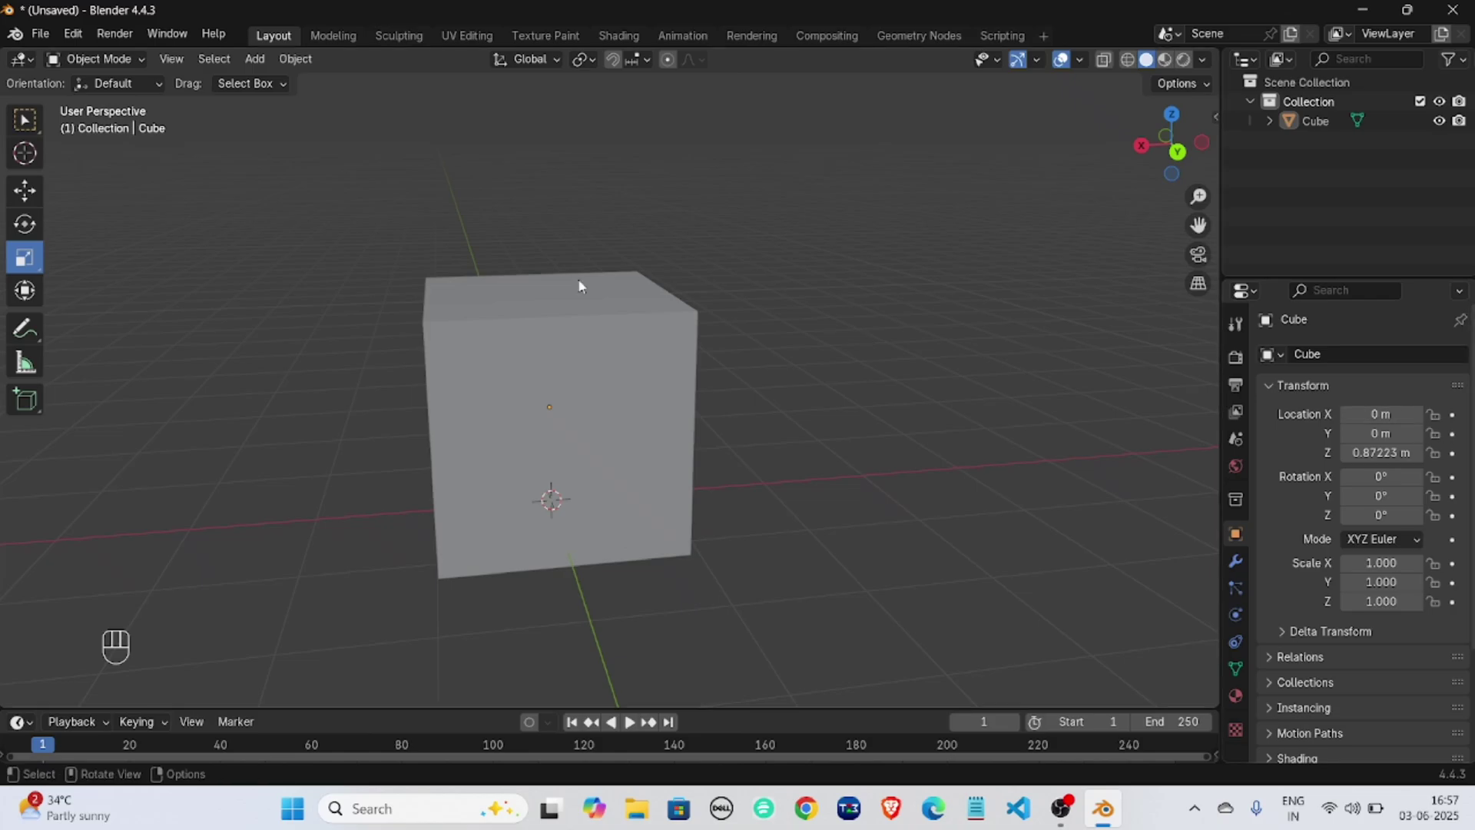
Examine the editor types available for the 3D viewport, outliner and properties areas.
click(21, 65)
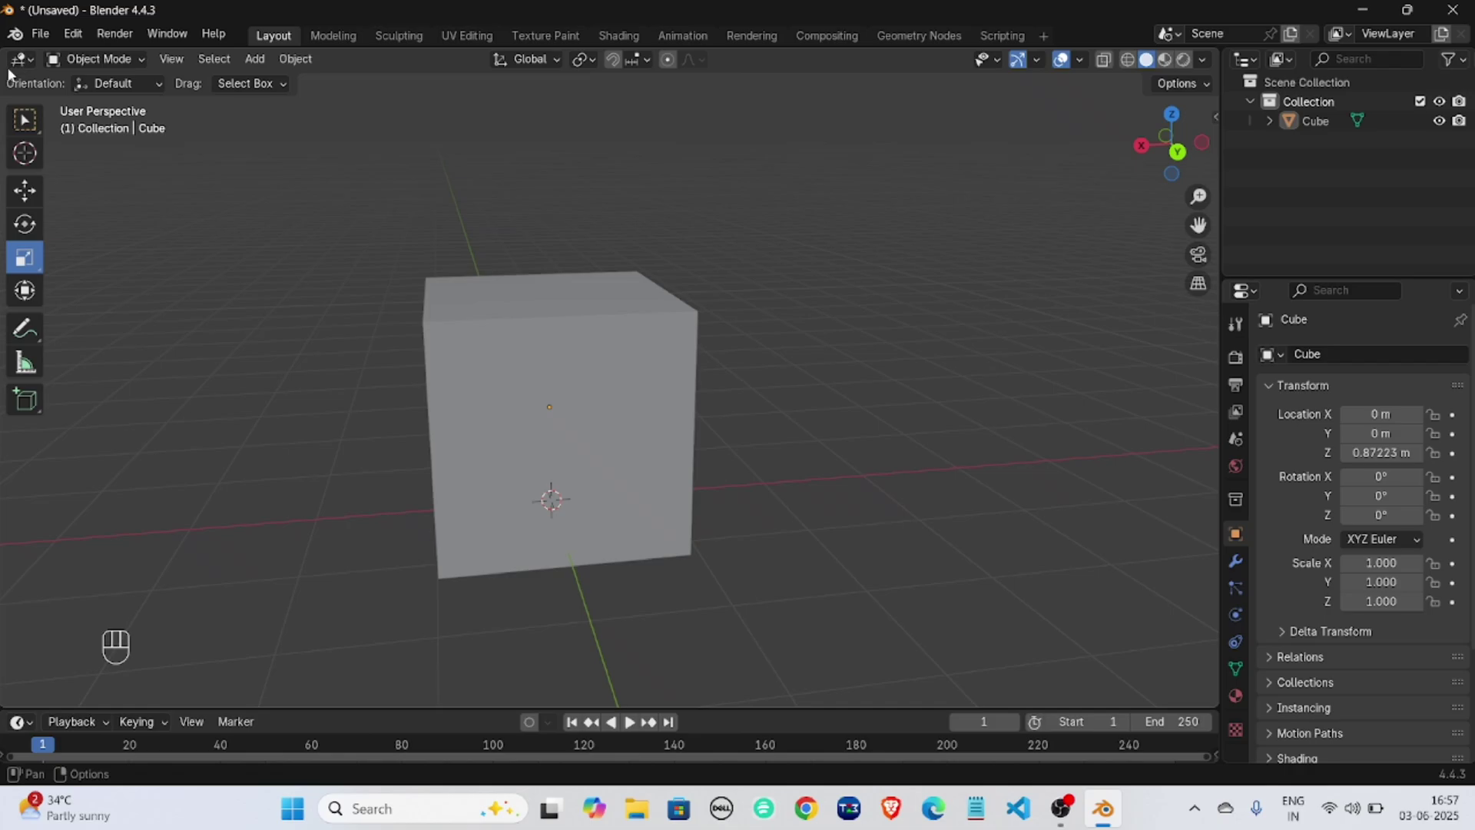
click(26, 64)
click(26, 65)
click(21, 59)
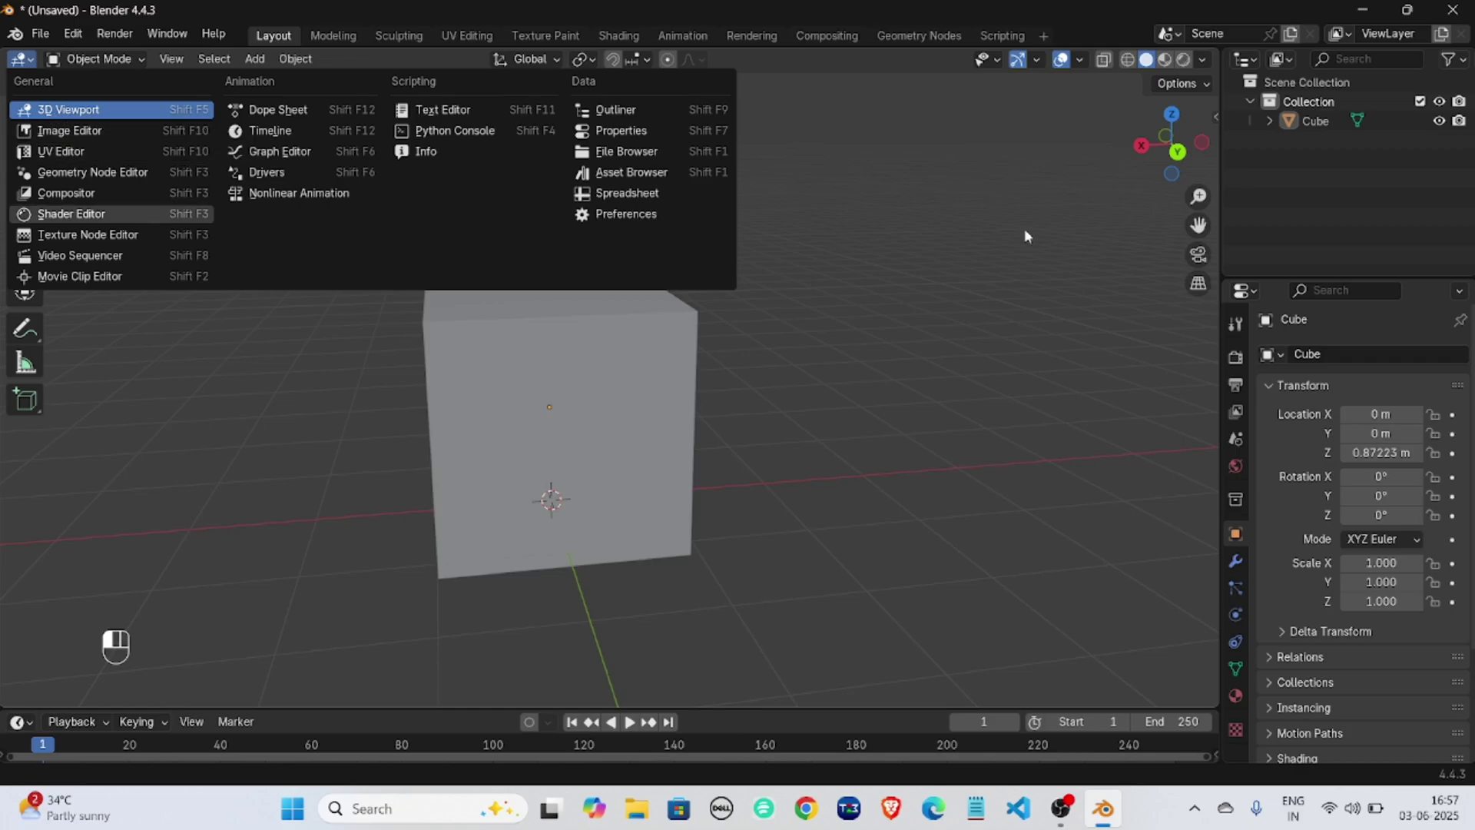
click(1246, 60)
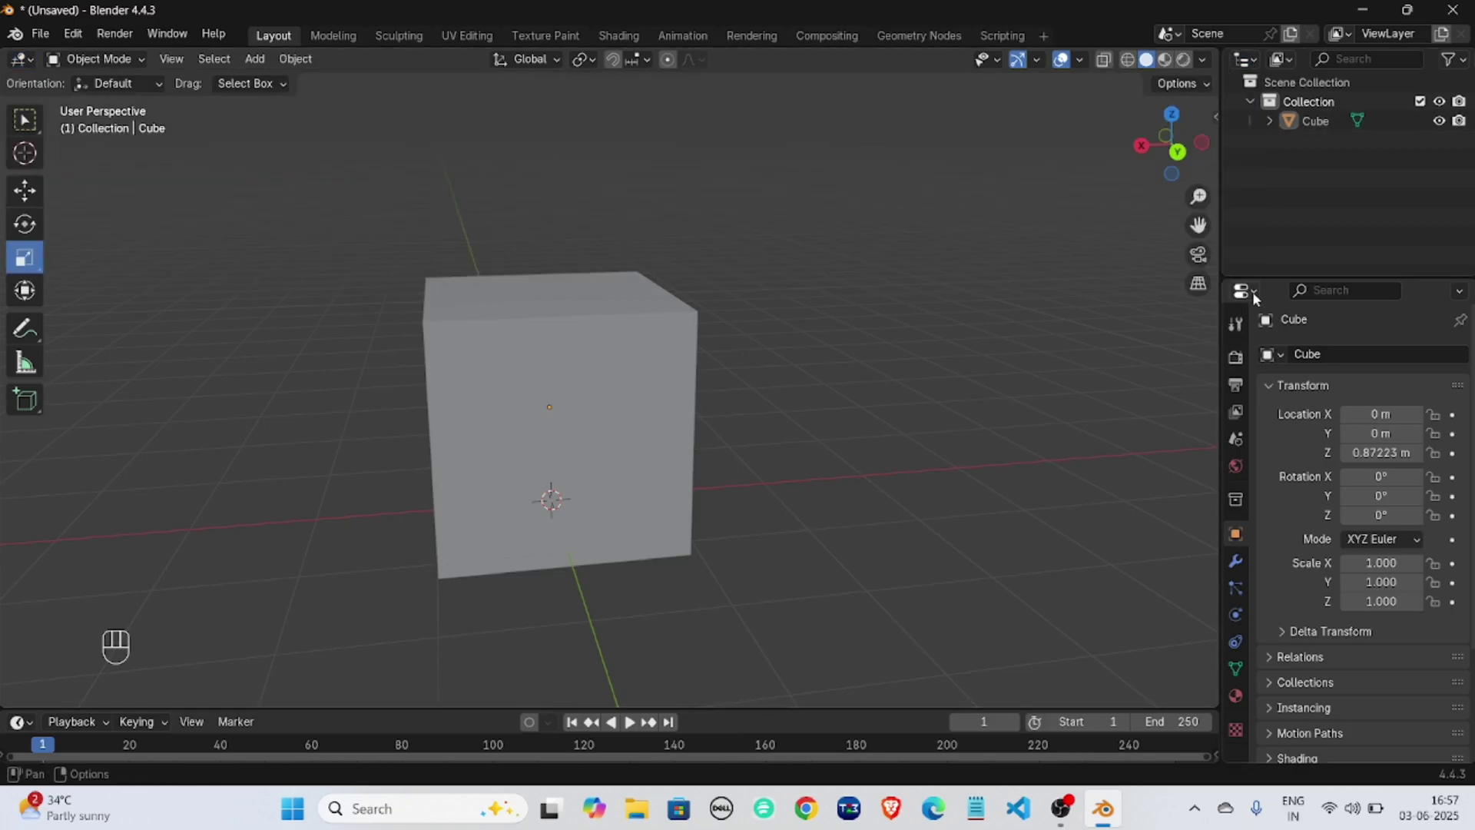
click(1252, 293)
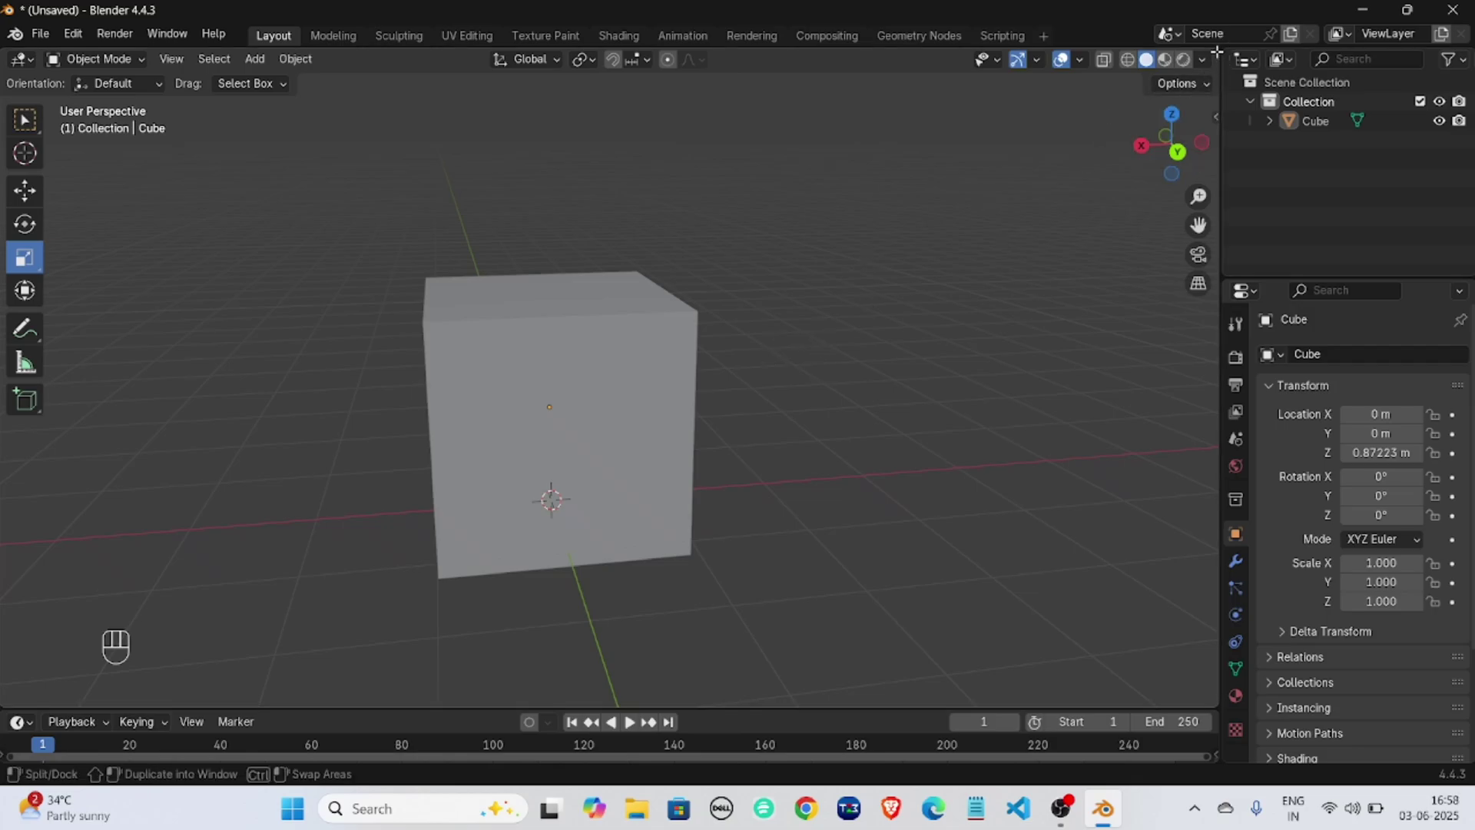
Split the 3D viewport vertically into two side-by-side areas and change the new area to the Shader Editor.
drag(1216, 50, 726, 178)
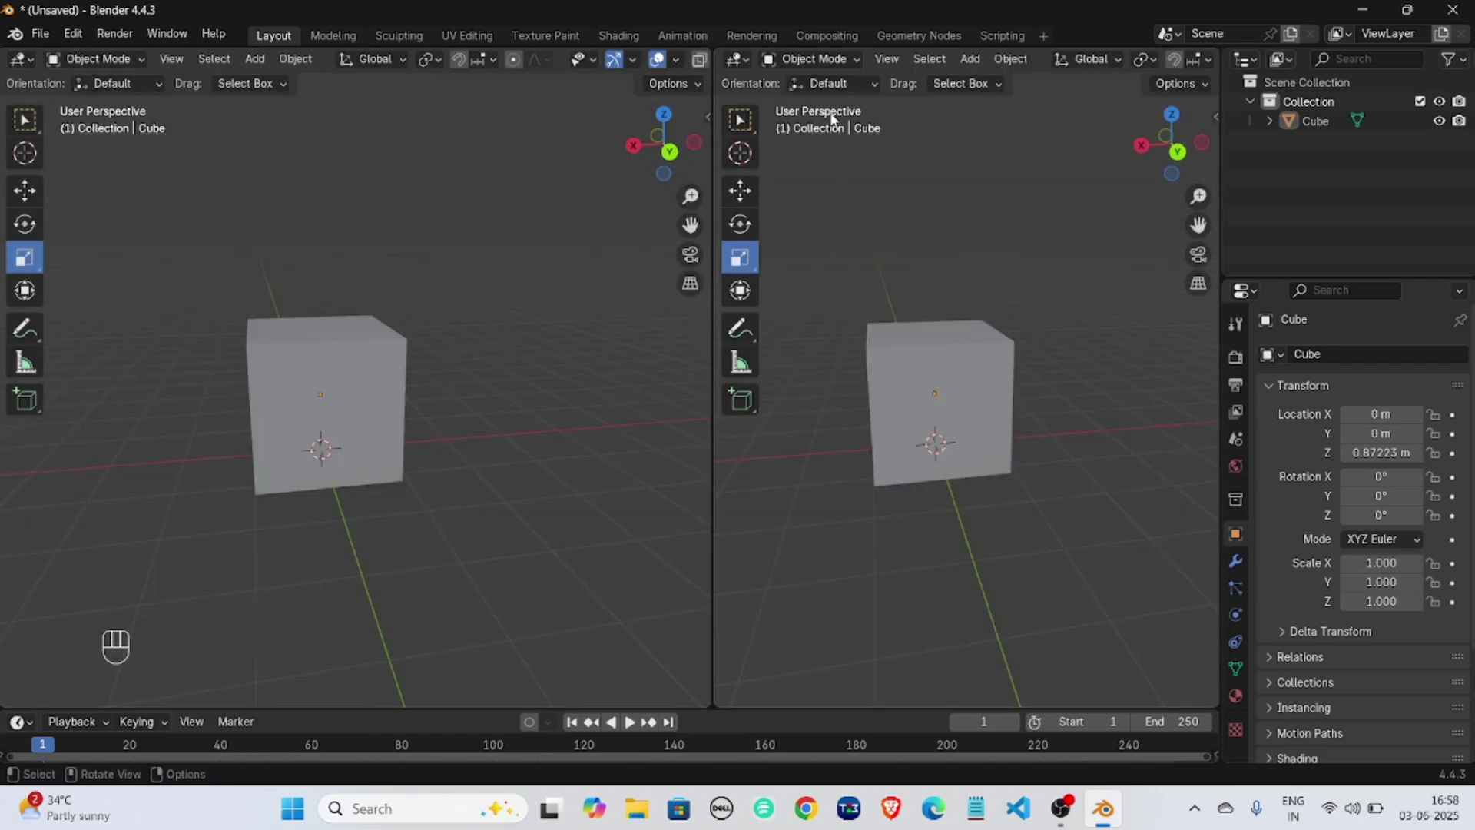
click(738, 59)
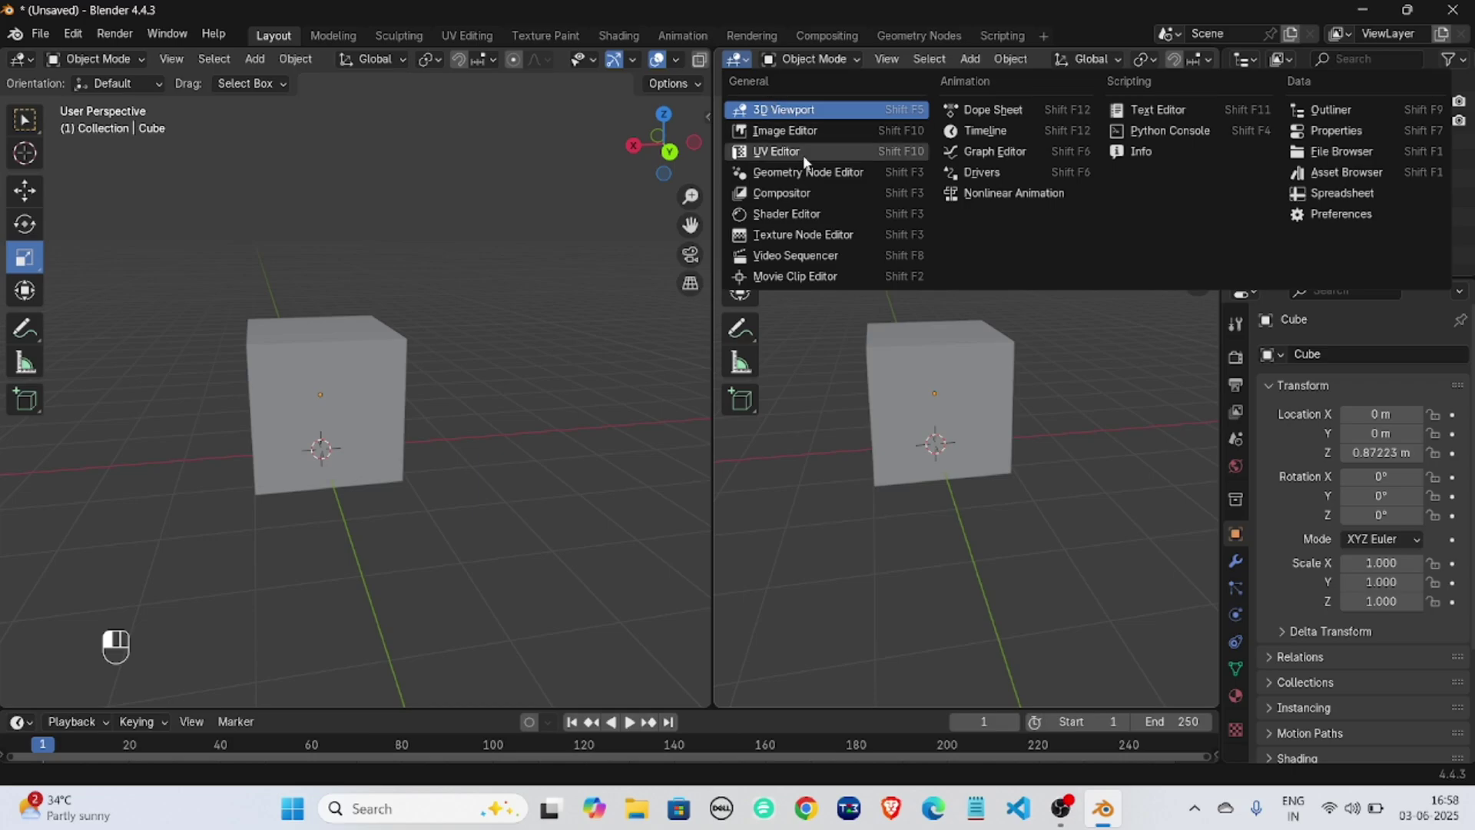
click(823, 213)
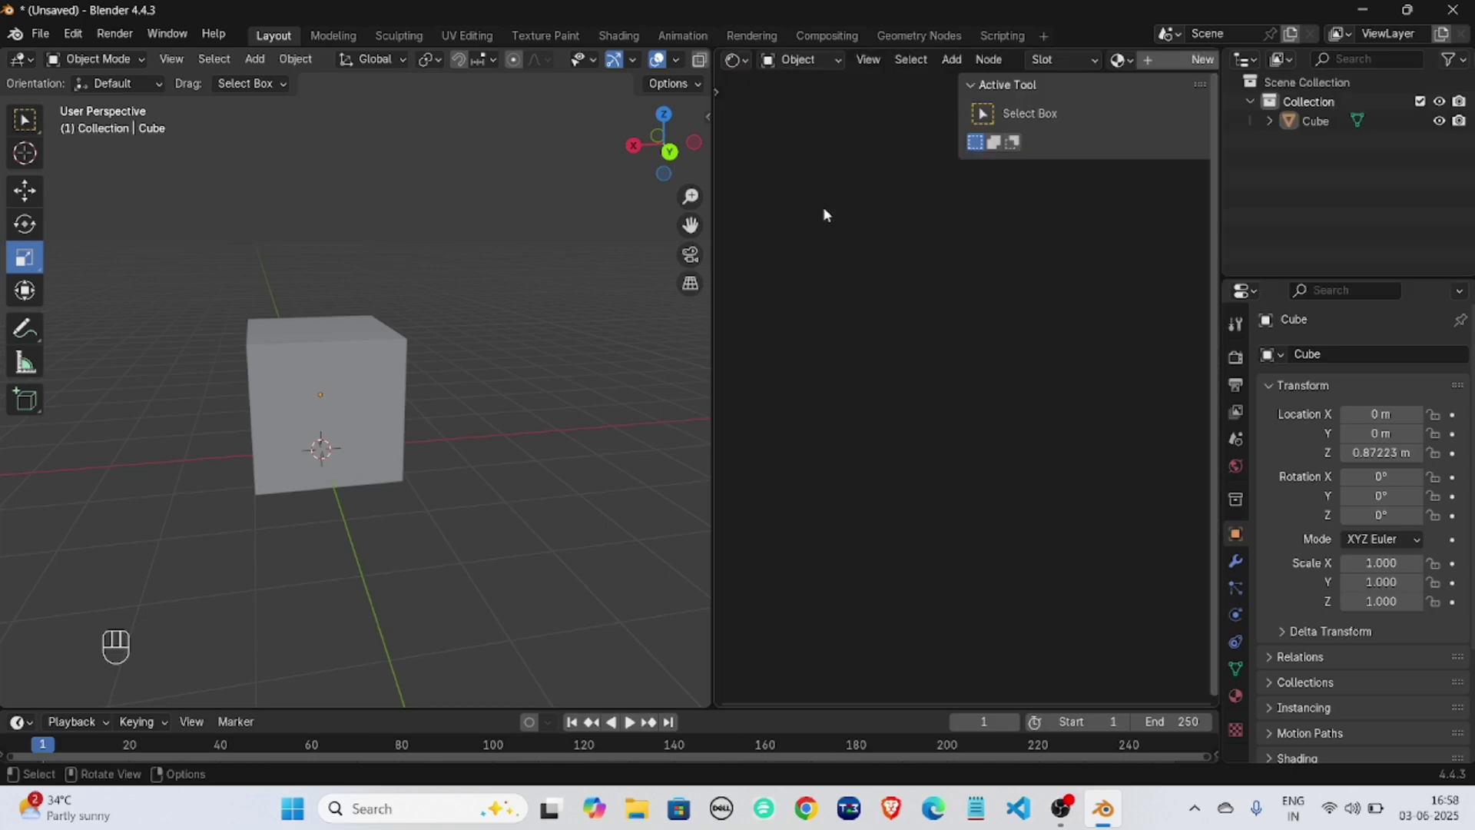
Change the Shader Editor area to the Image Editor.
click(729, 62)
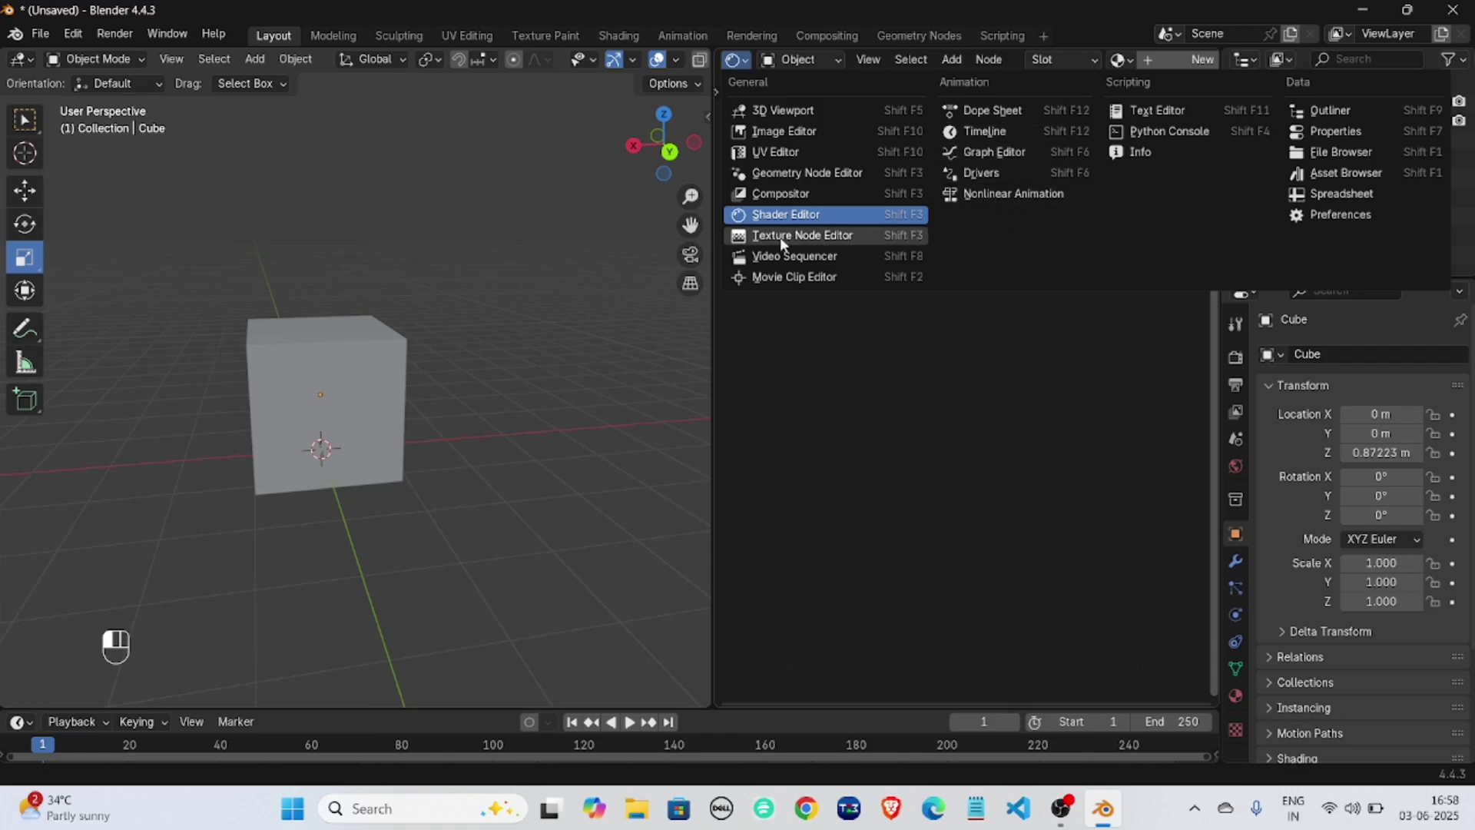
click(786, 134)
scroll(952, 257, up, 2)
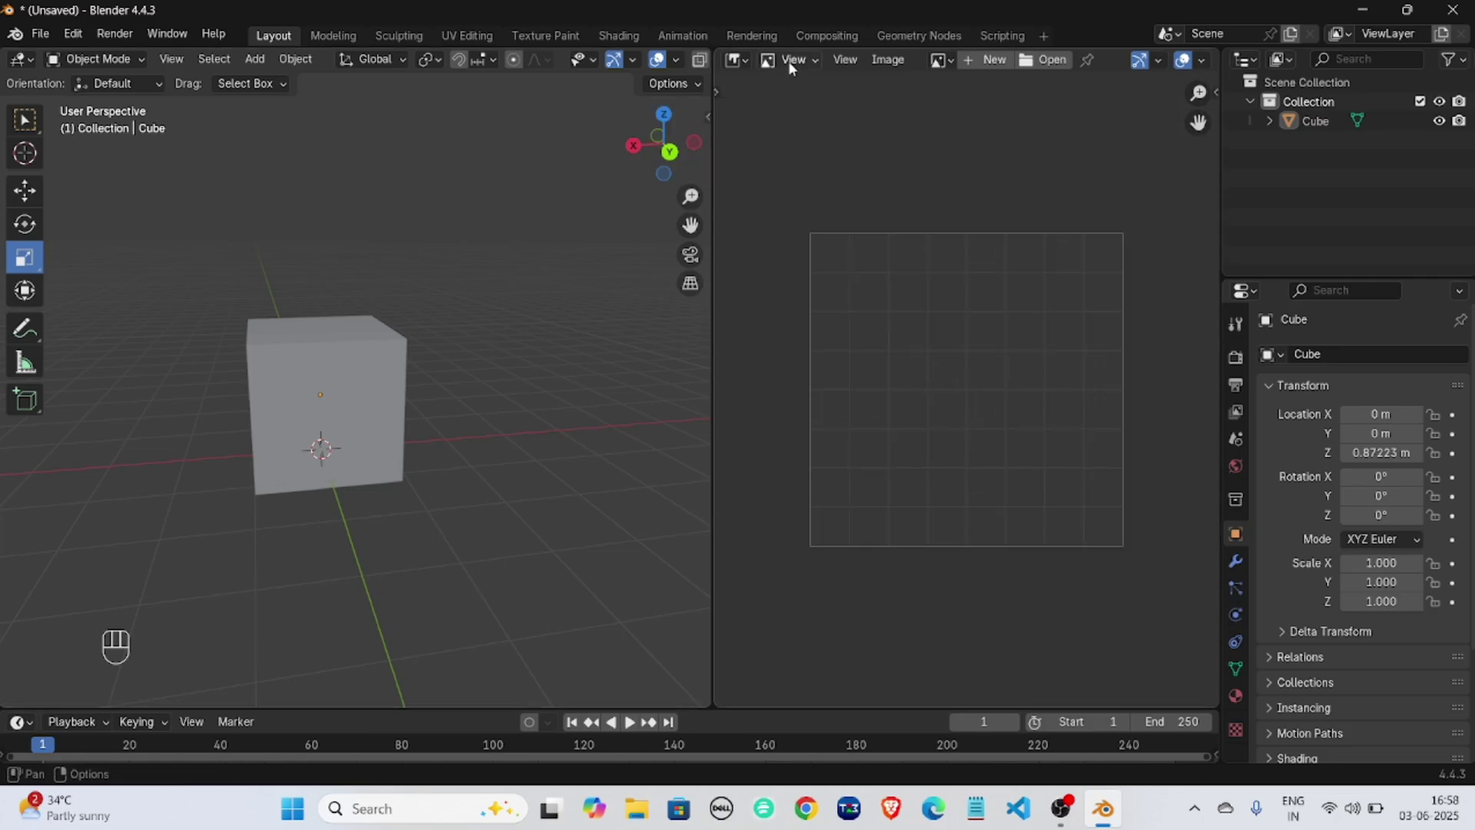
Change the Image Editor area to a 3D Viewport and set its shading to Material Preview.
click(739, 60)
click(776, 112)
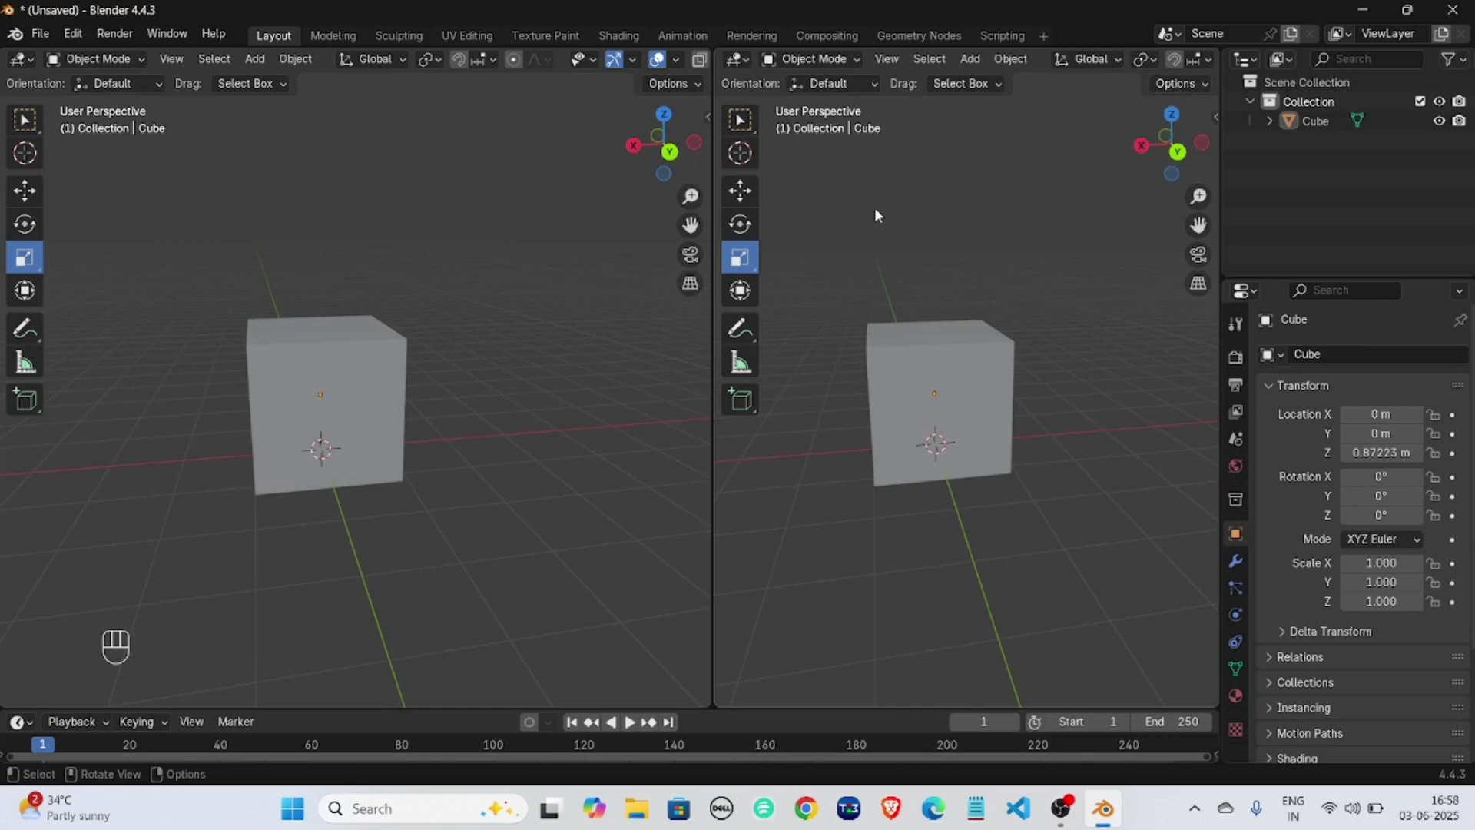
scroll(874, 208, up, 1)
scroll(944, 211, up, 2)
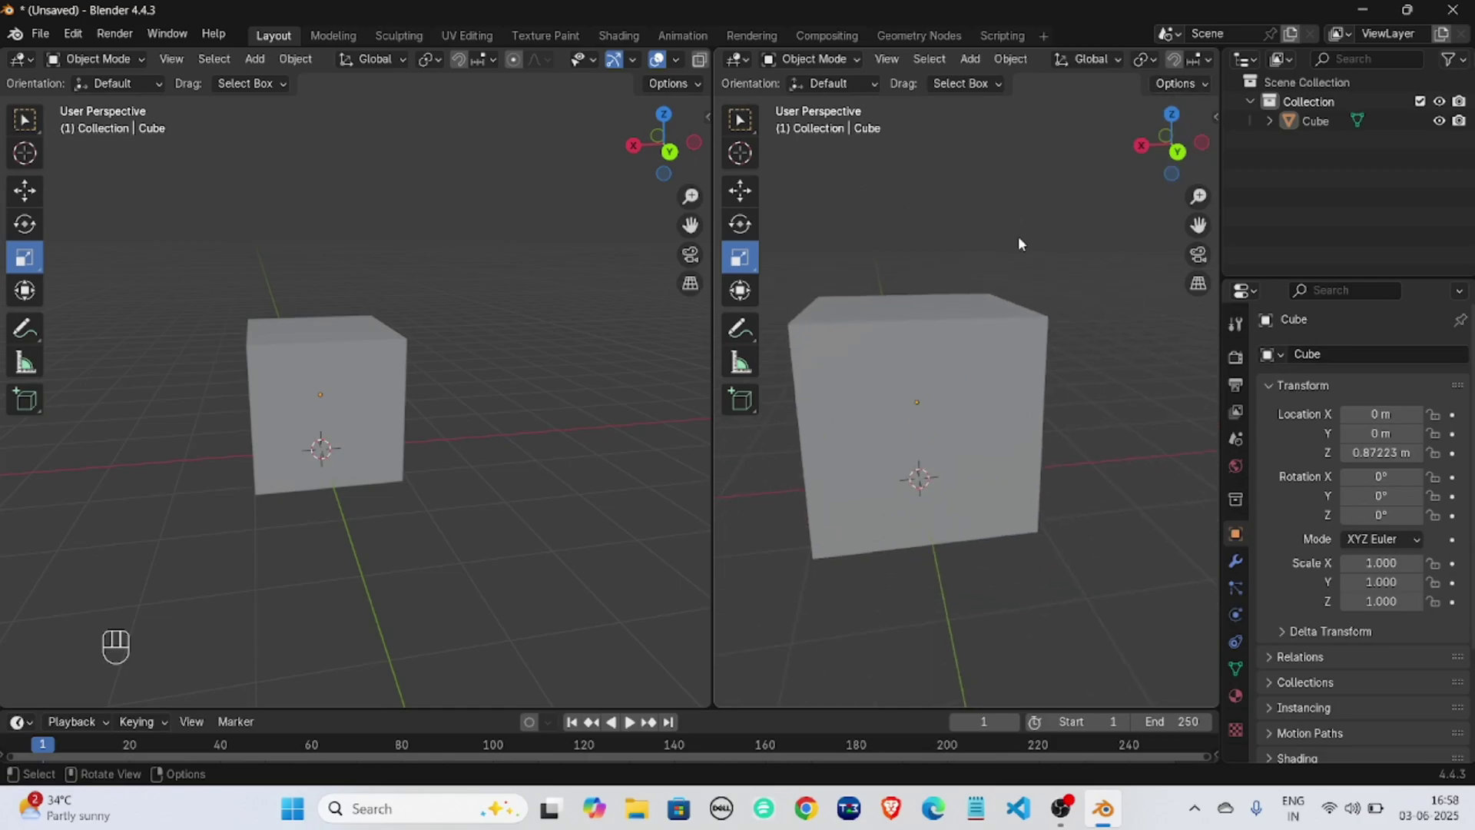
middle_drag(1017, 237, 992, 238)
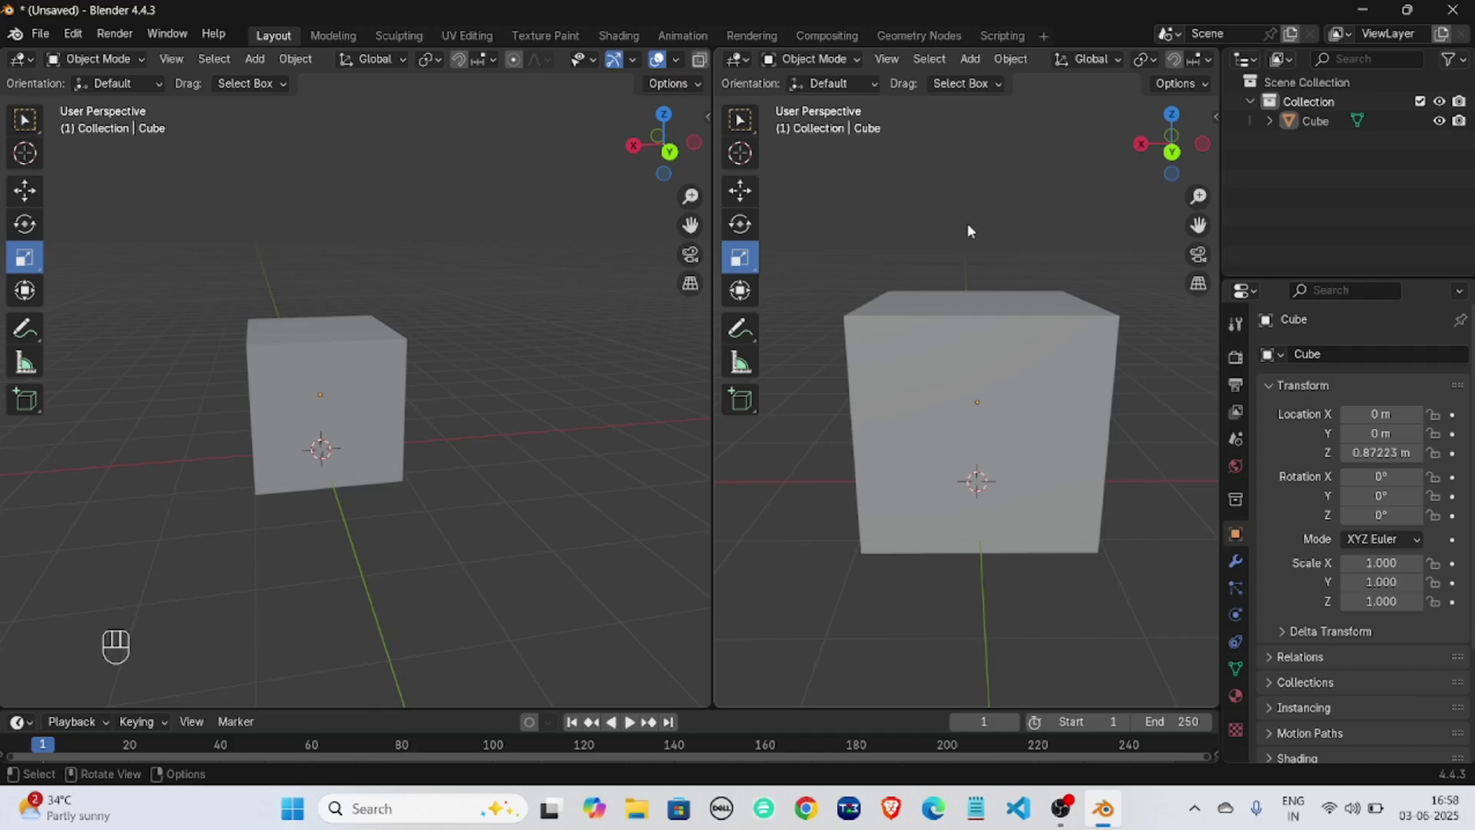
key(z)
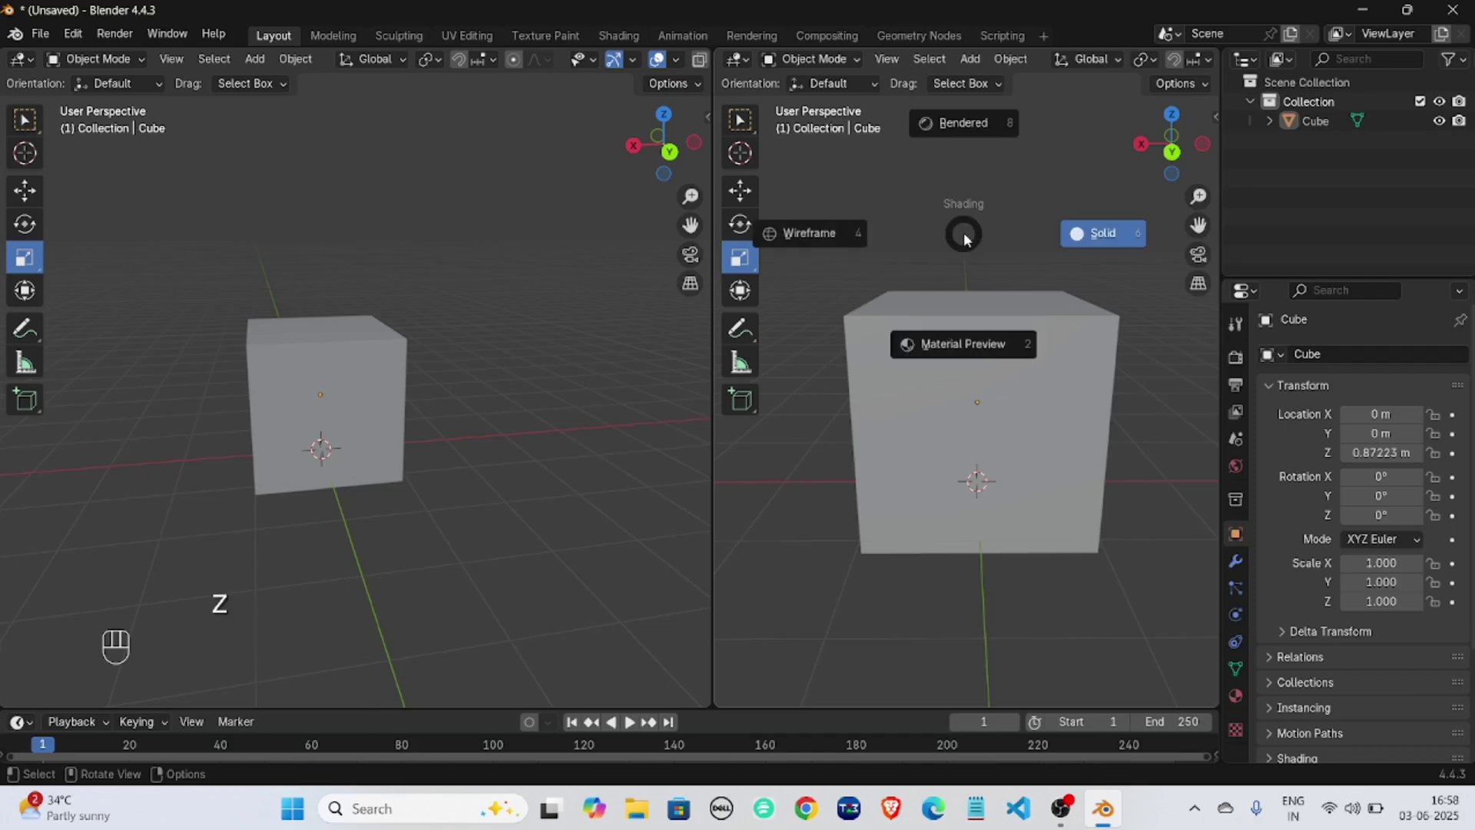
click(938, 342)
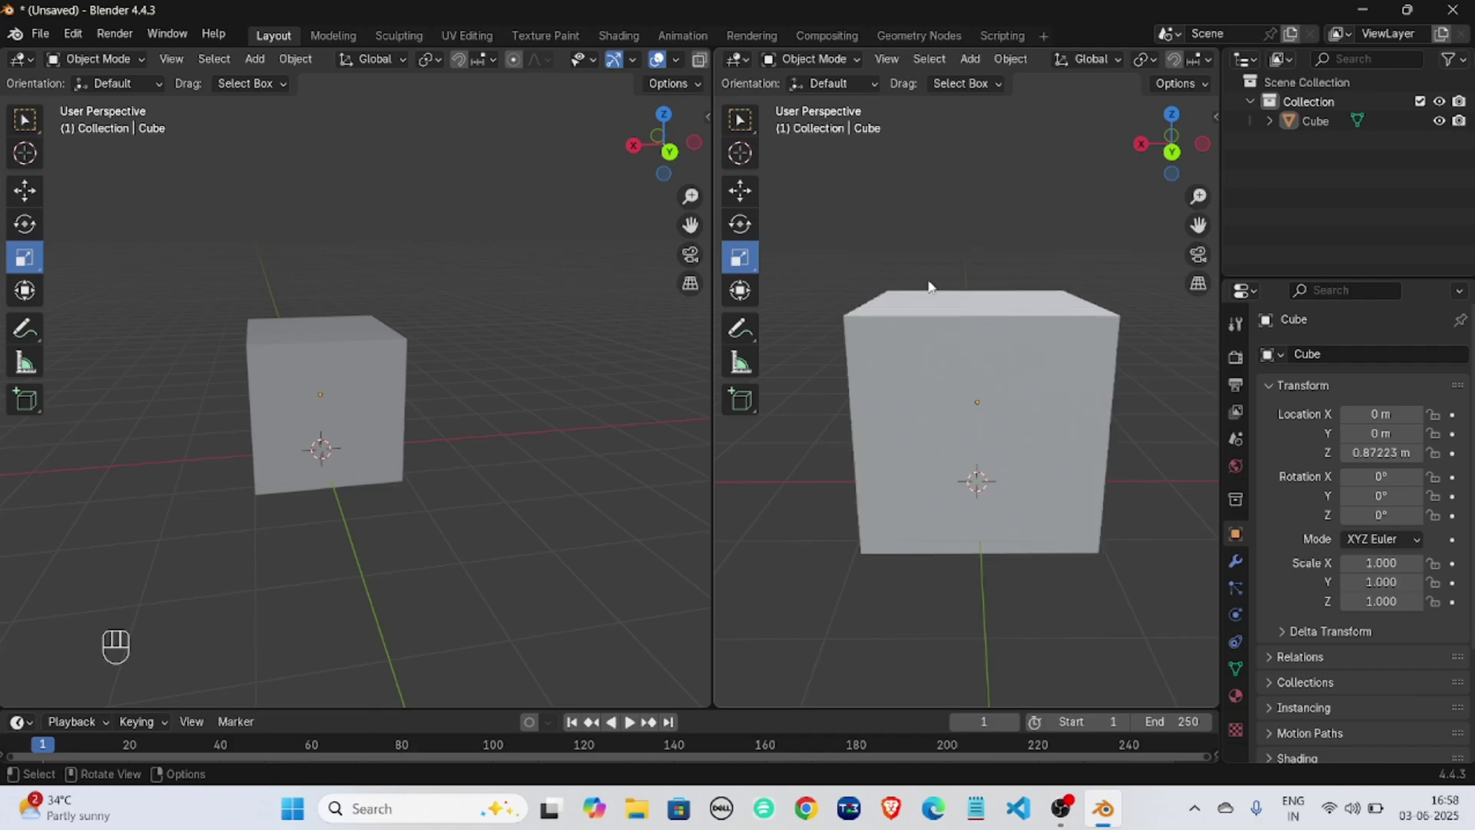
Give the cube a new material with a bright green base color, then deselect it to compare both viewports.
click(382, 449)
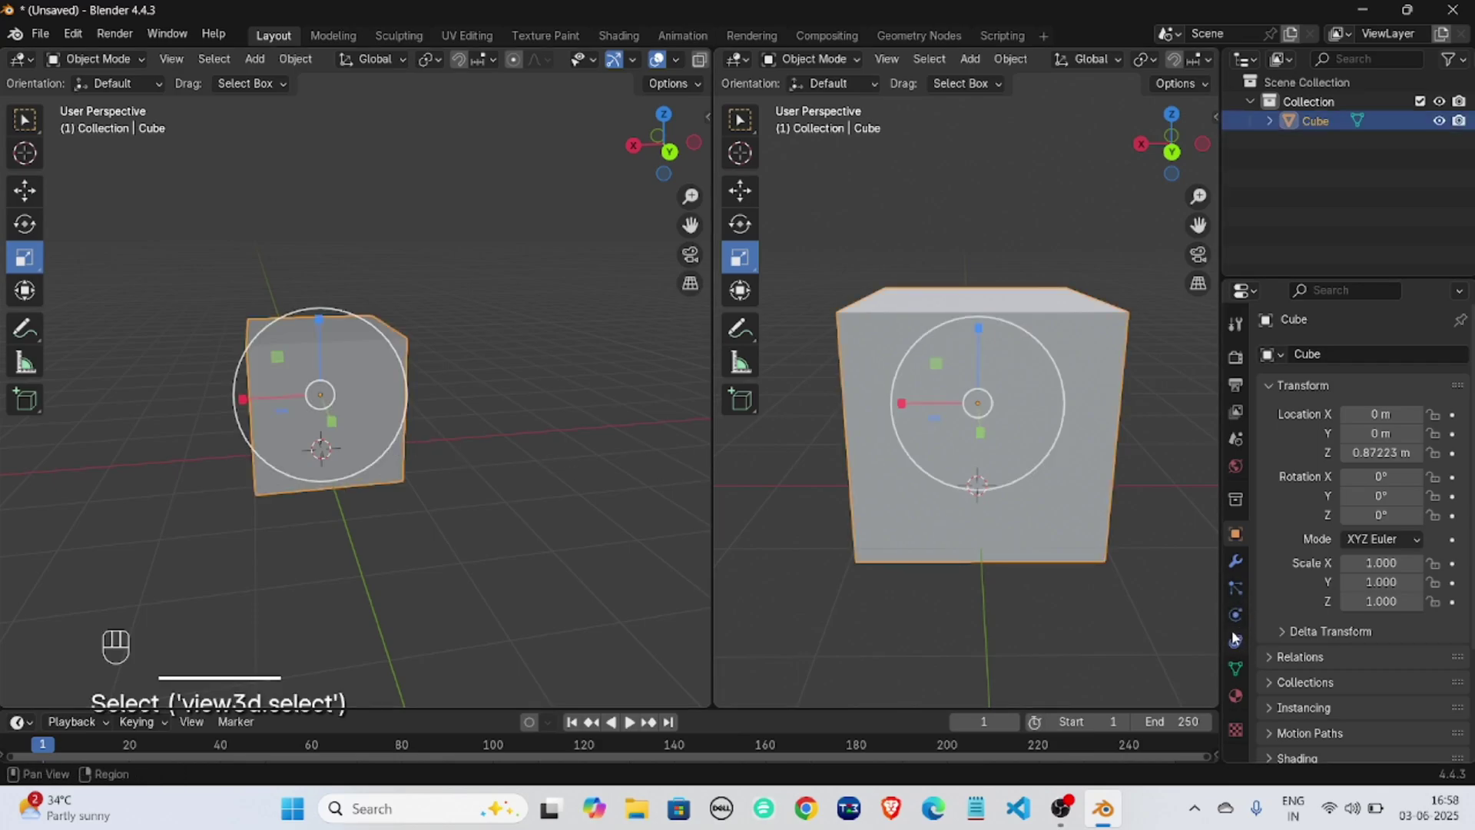
click(1235, 694)
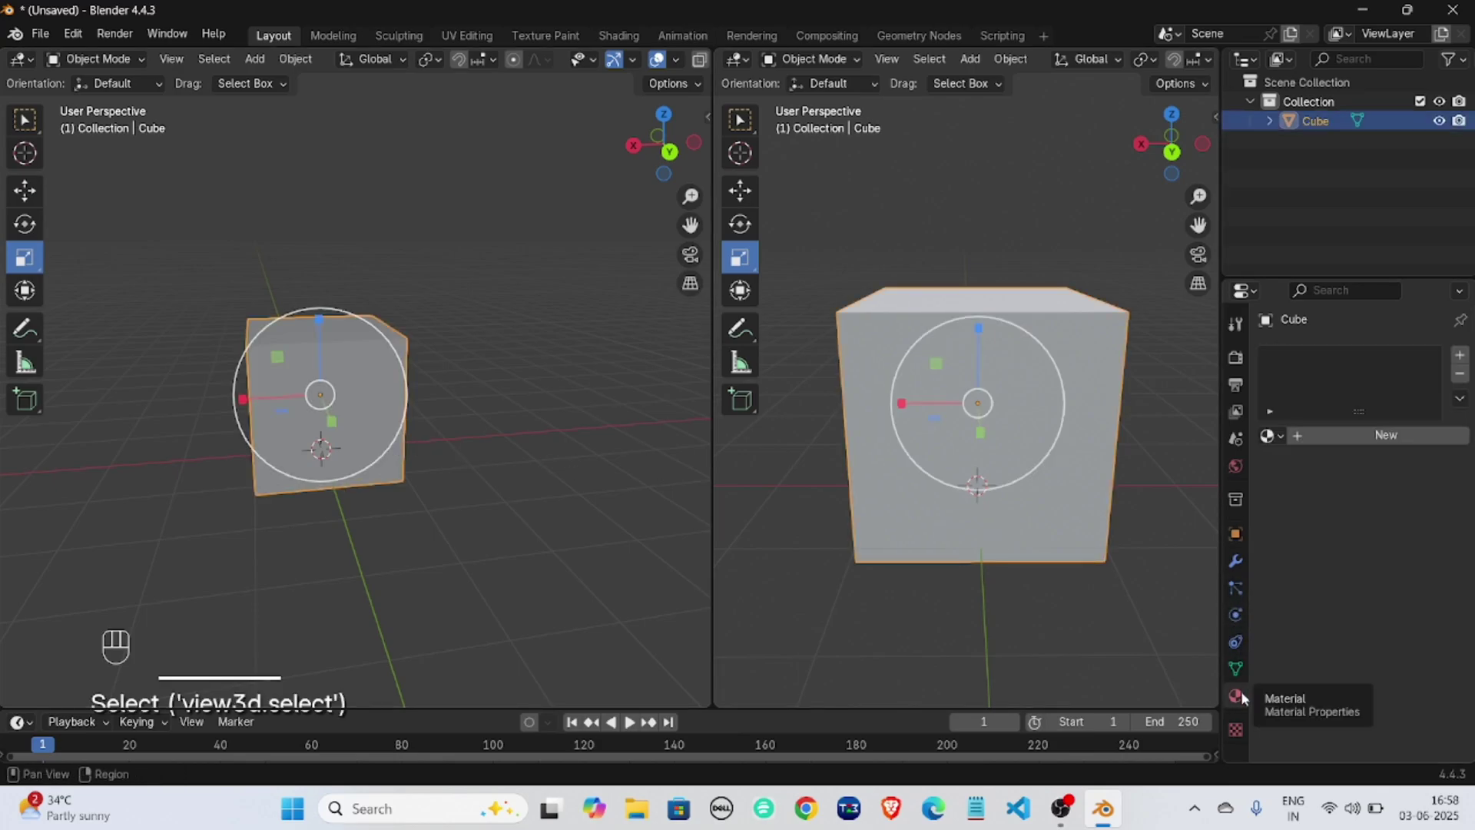
click(1341, 441)
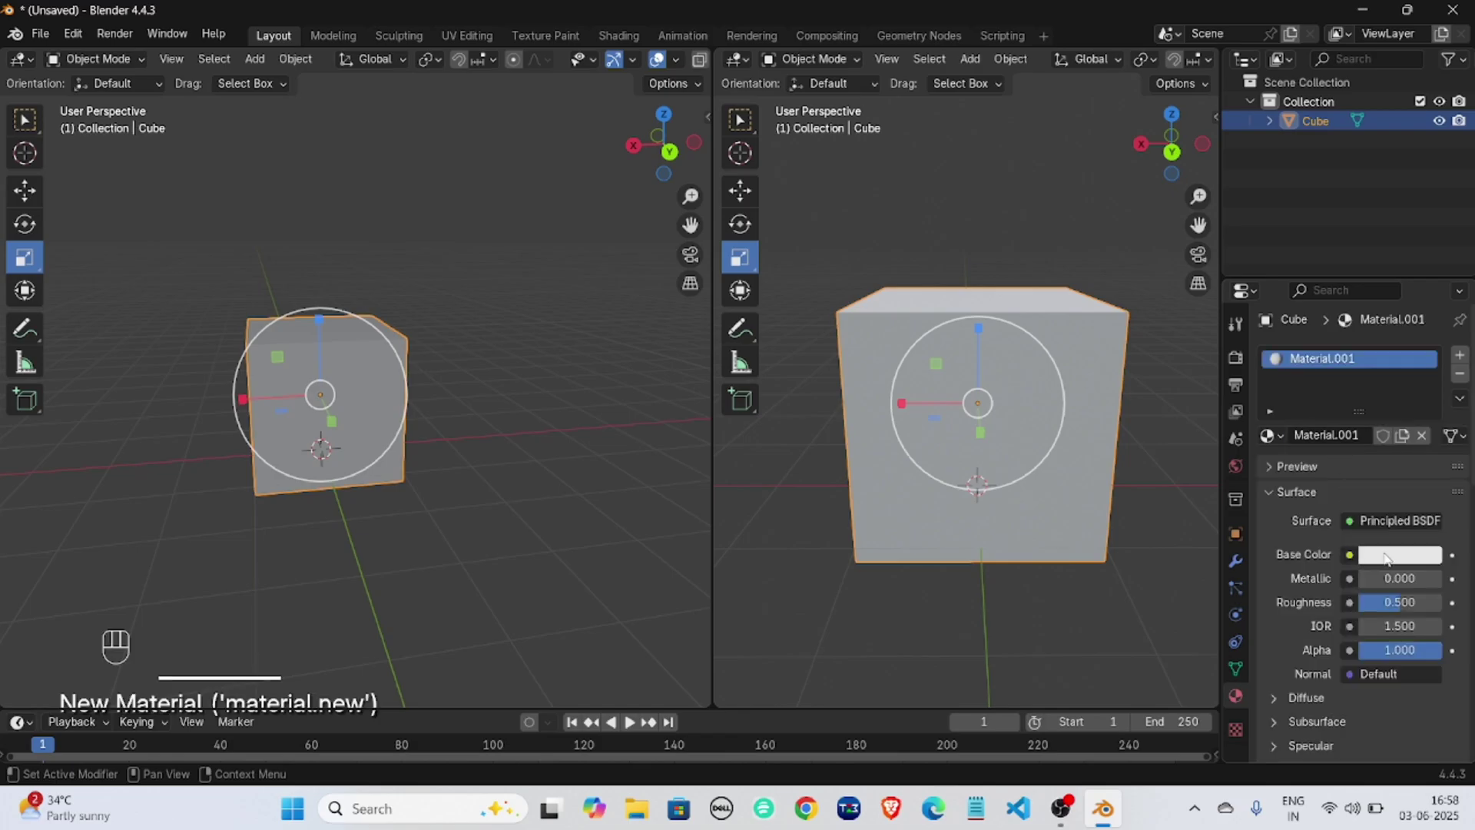
click(1387, 558)
drag(1338, 311, 1272, 272)
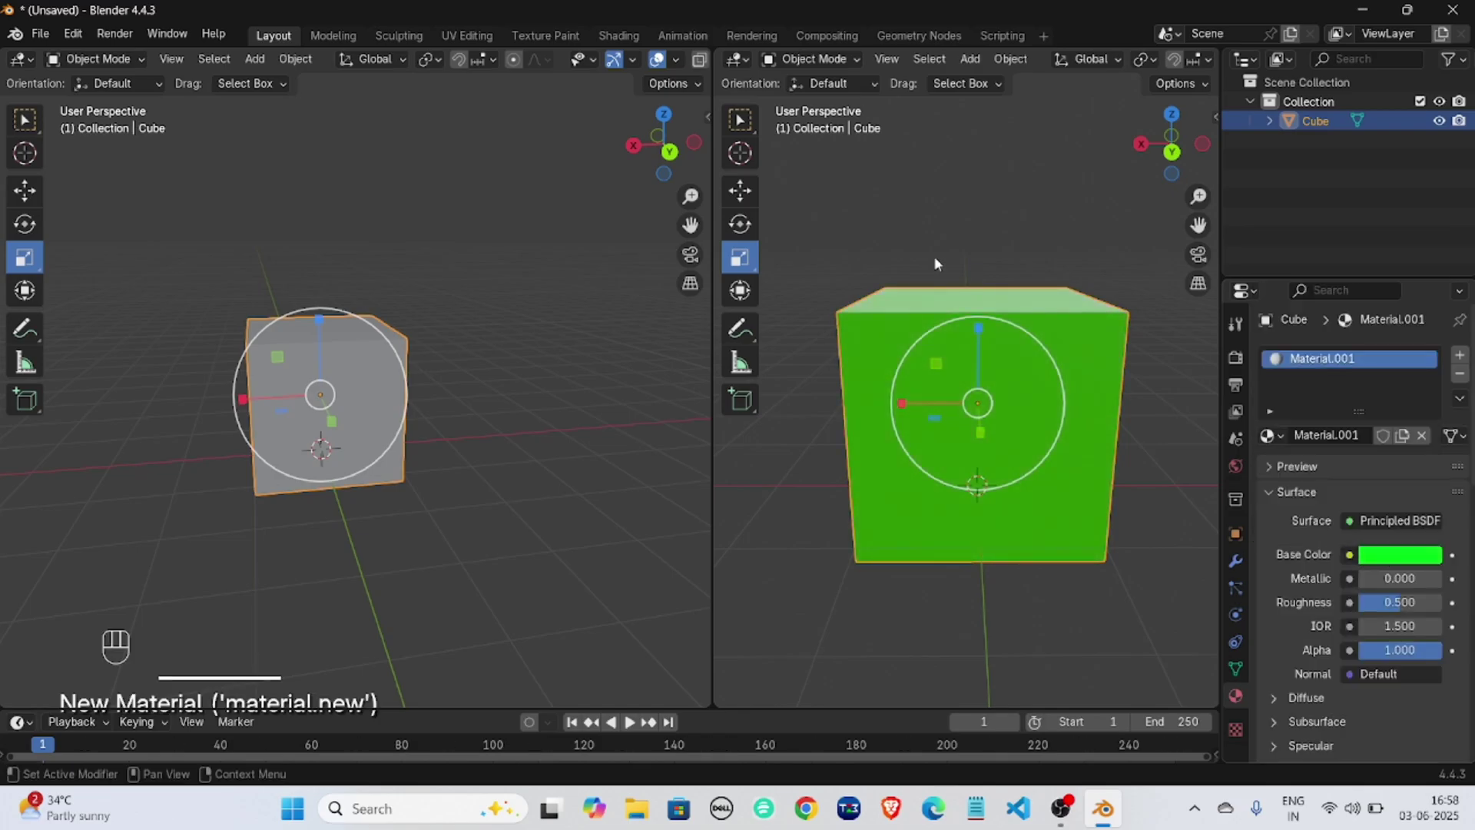
click(840, 284)
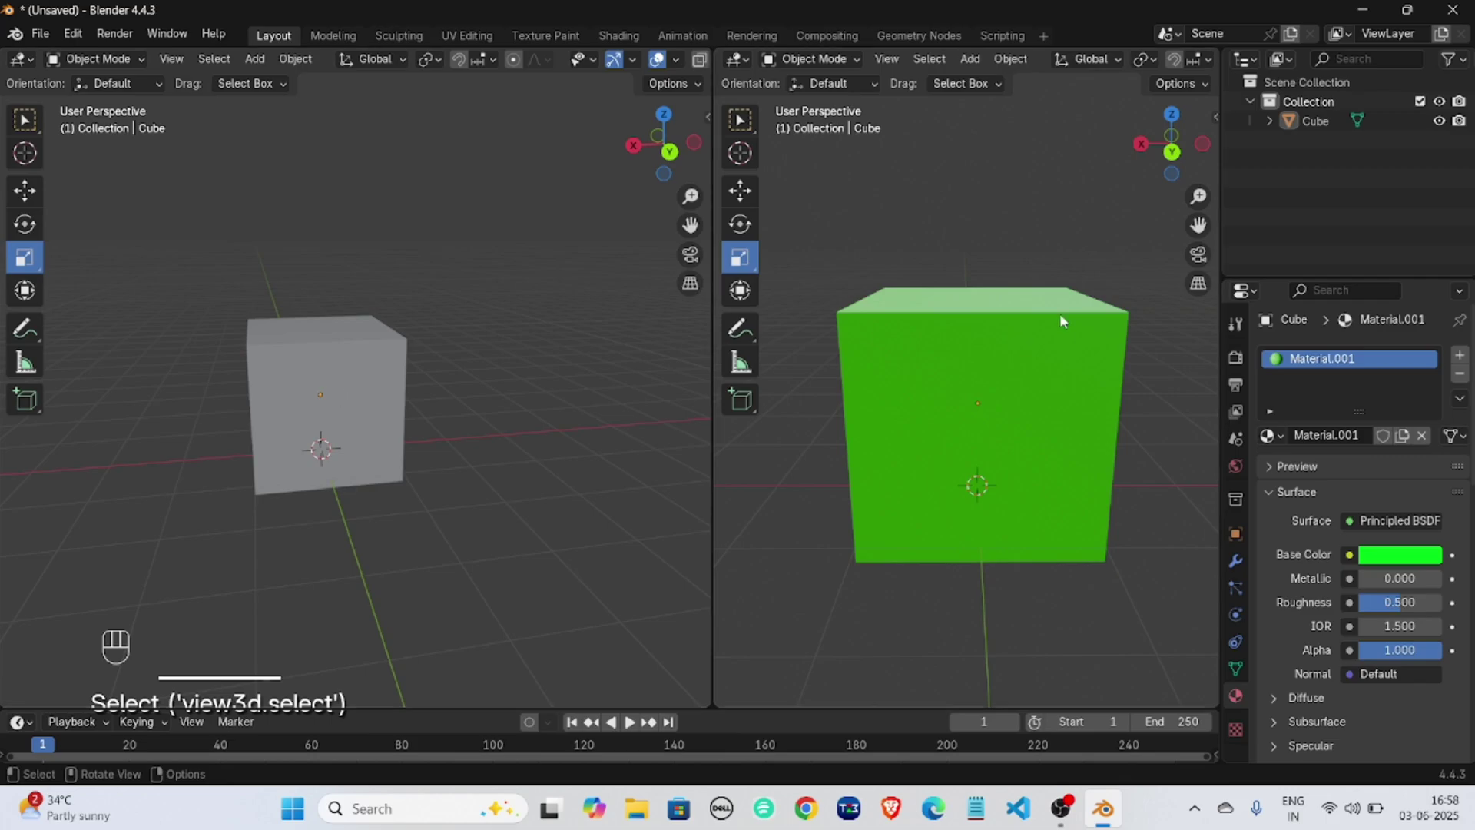
mouse_move(1014, 426)
middle_down()
mouse_move(1057, 413)
mouse_move(1015, 423)
middle_up()
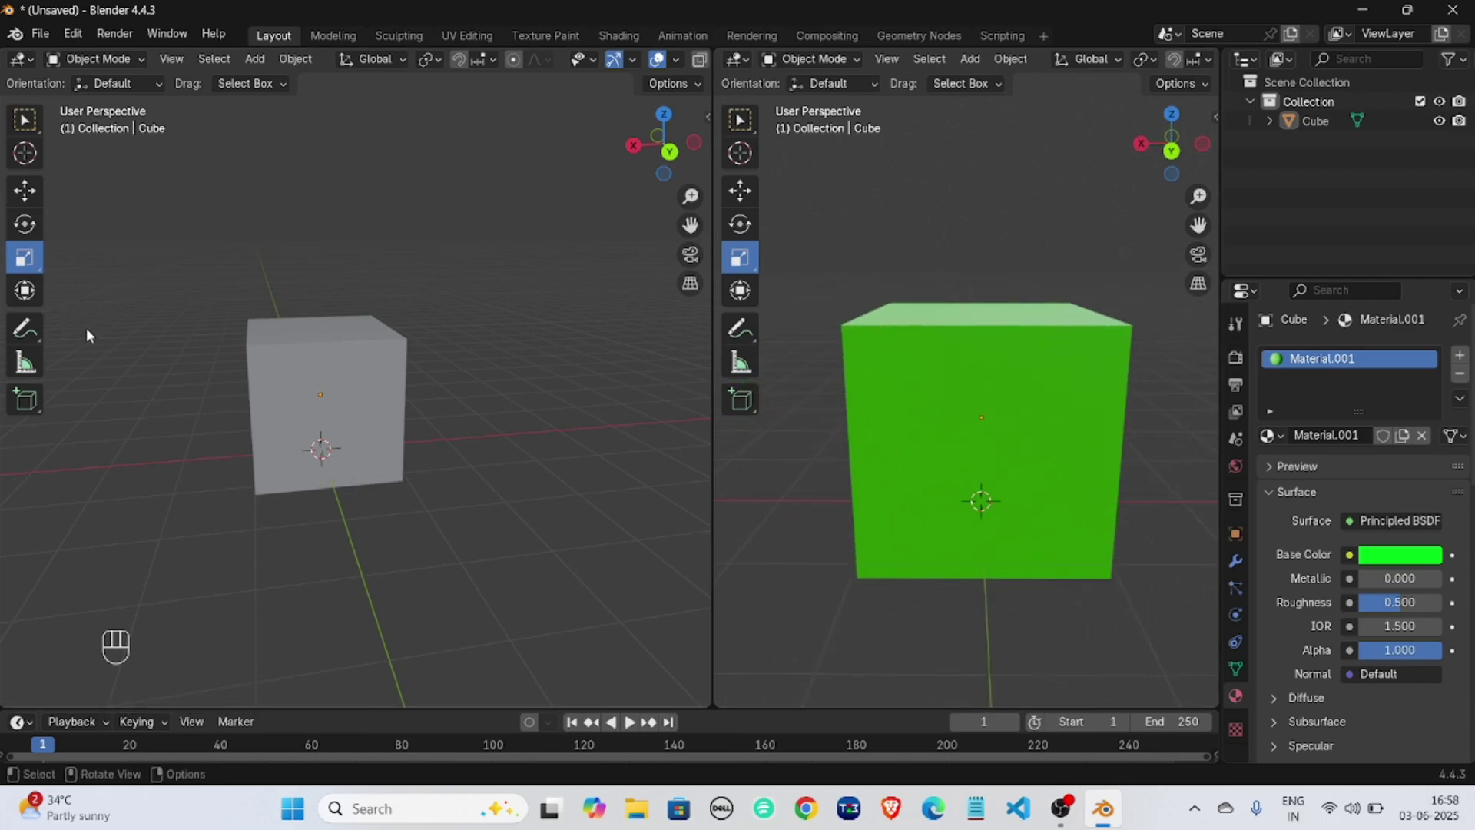
scroll(223, 341, up, 2)
scroll(244, 388, up, 1)
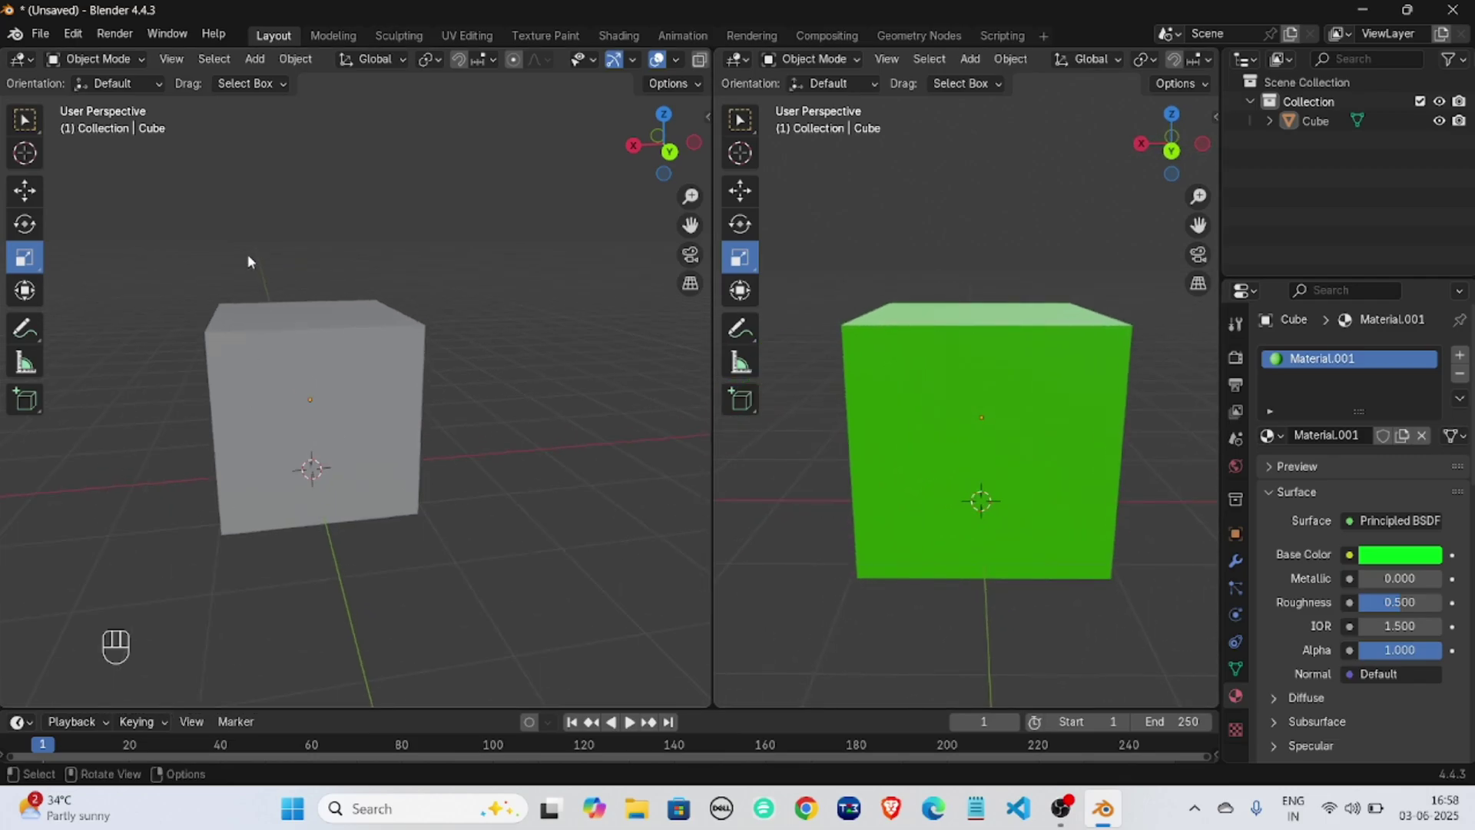
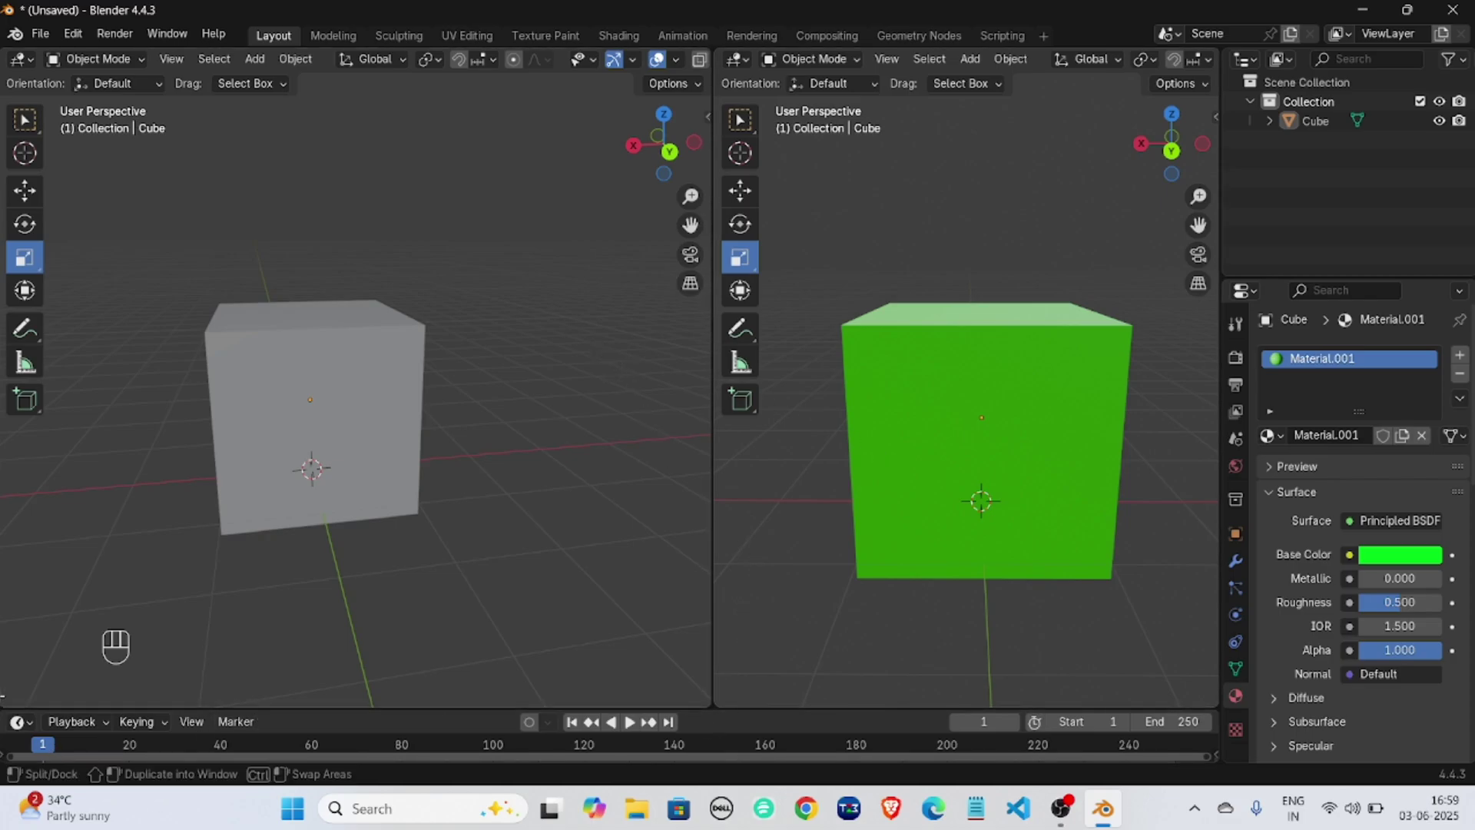
Split the Solid-shaded viewport horizontally and change the lower area to the Geometry Node Editor.
drag(2, 699, 72, 405)
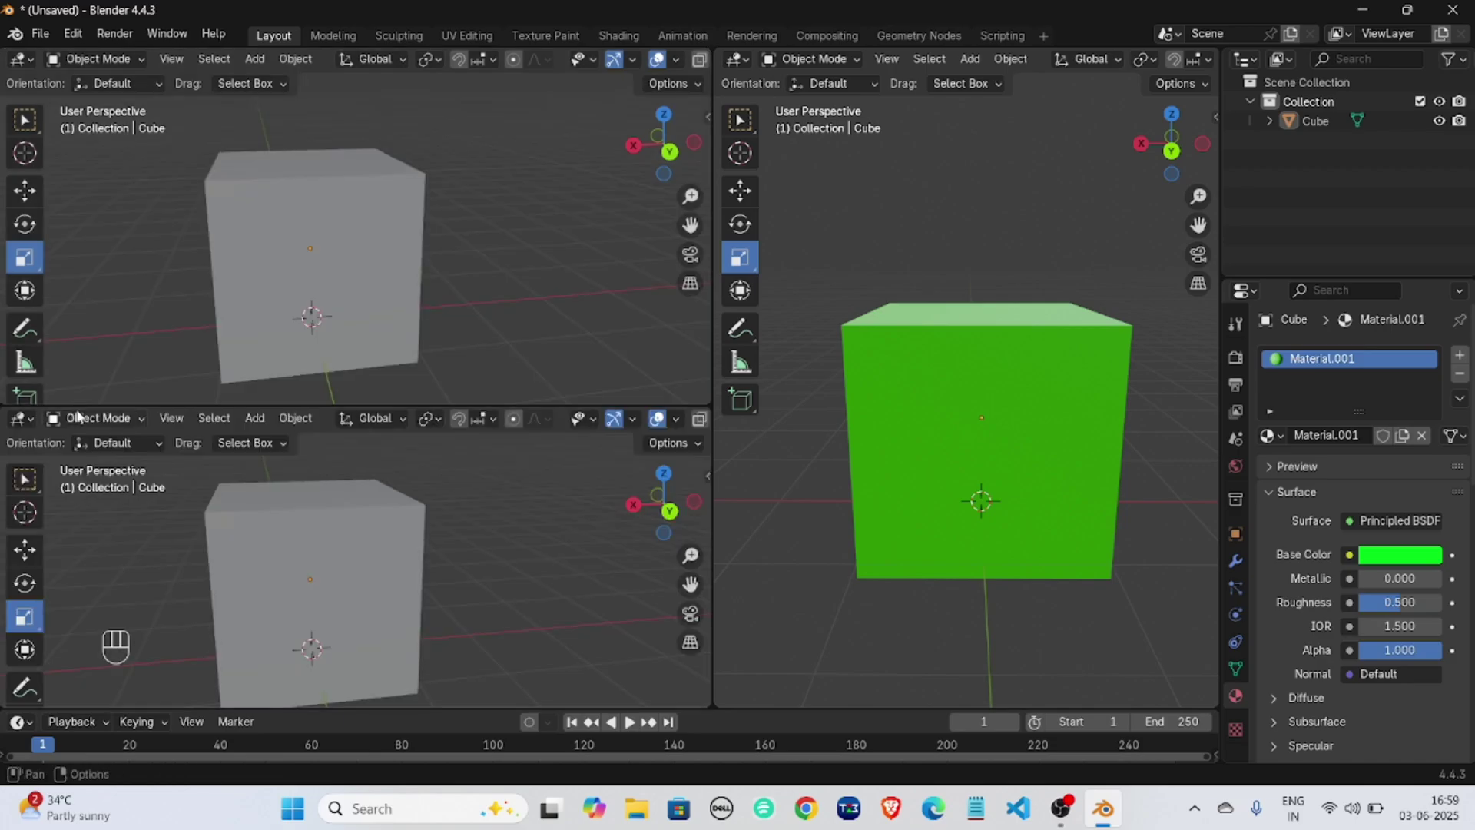
click(21, 418)
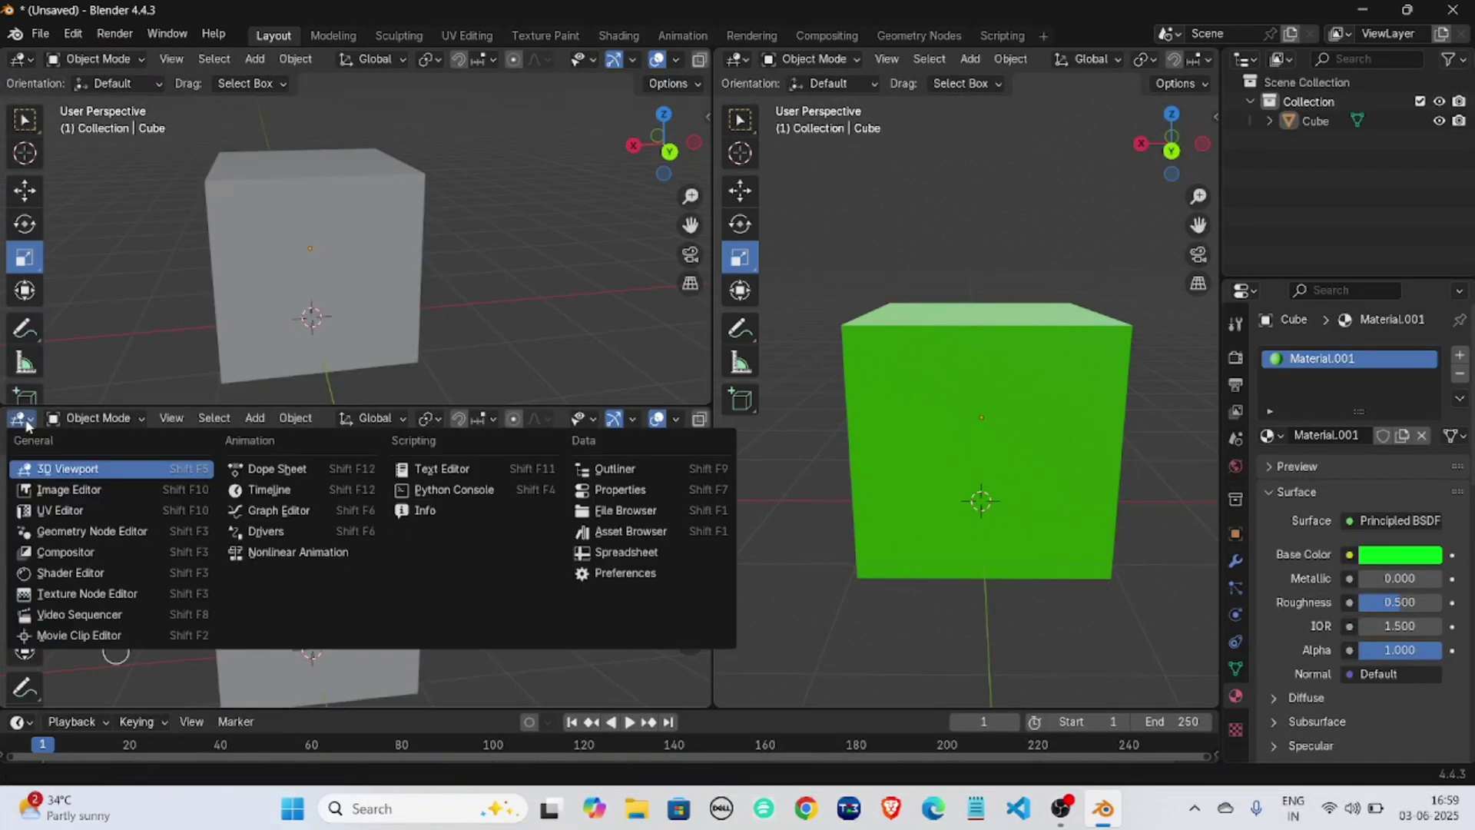
click(88, 531)
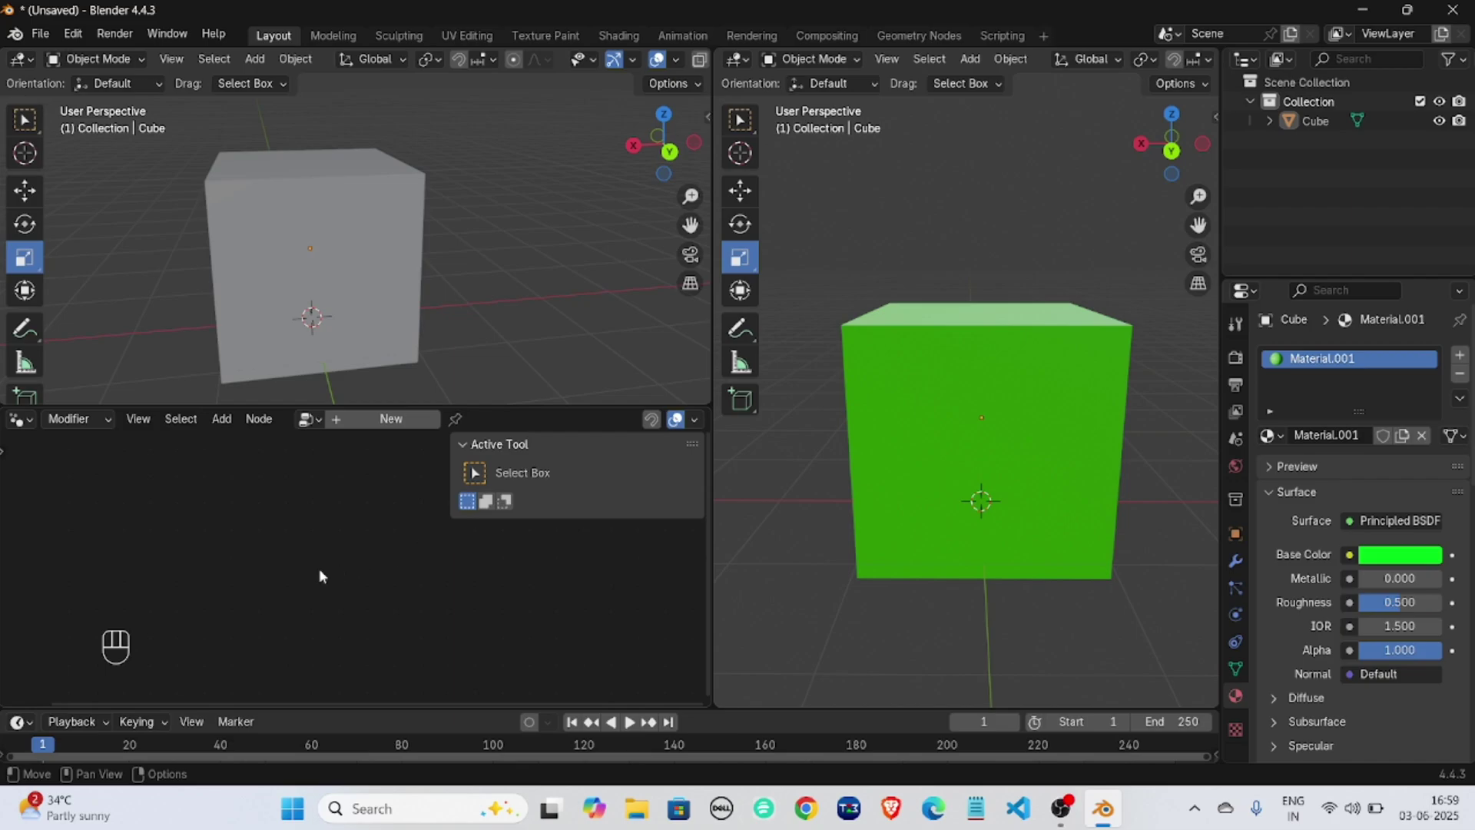
click(22, 419)
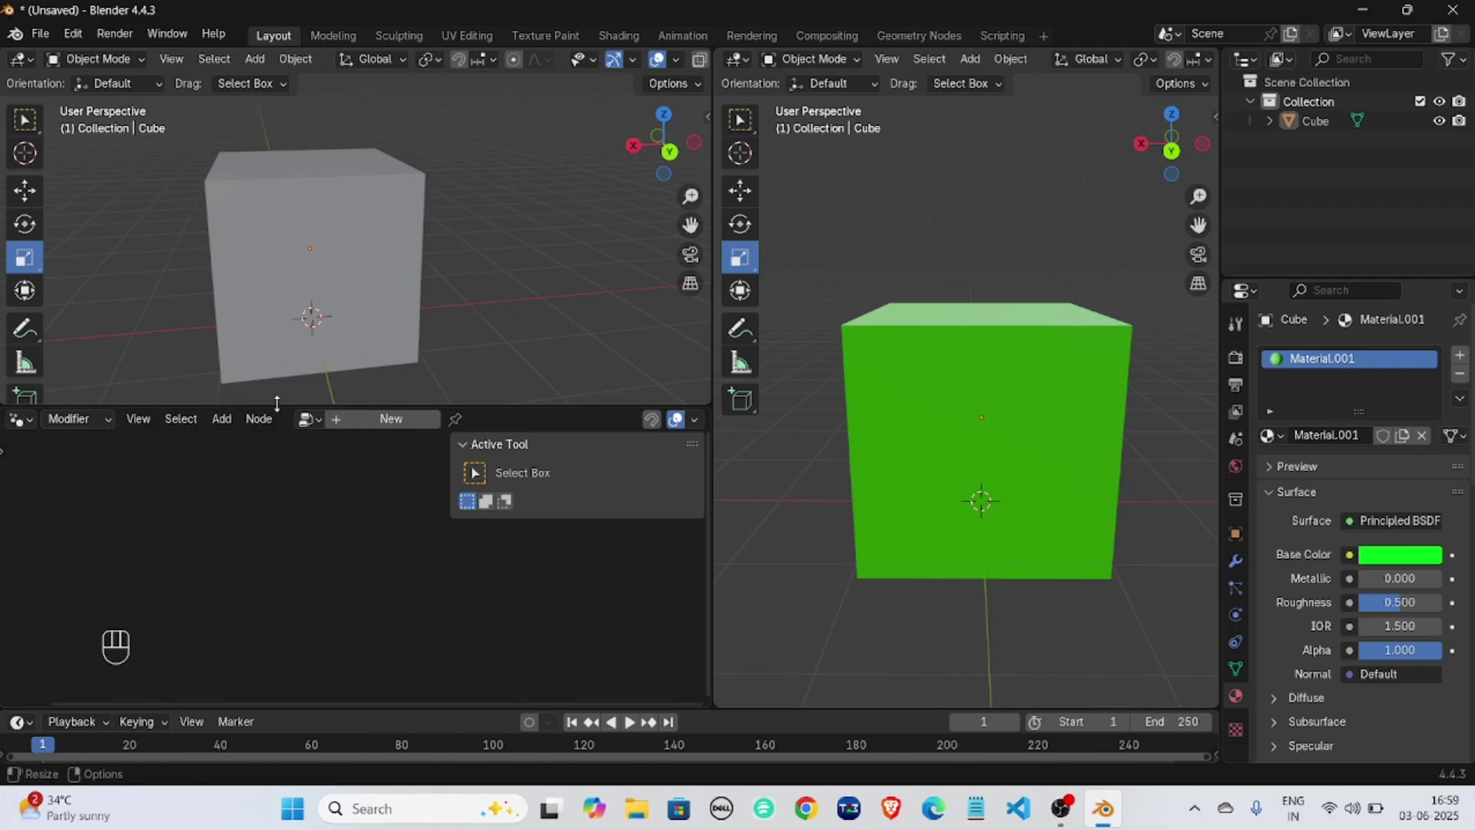
Enlarge the viewport above the Geometry Node Editor and join it over that lower area.
drag(277, 403, 275, 455)
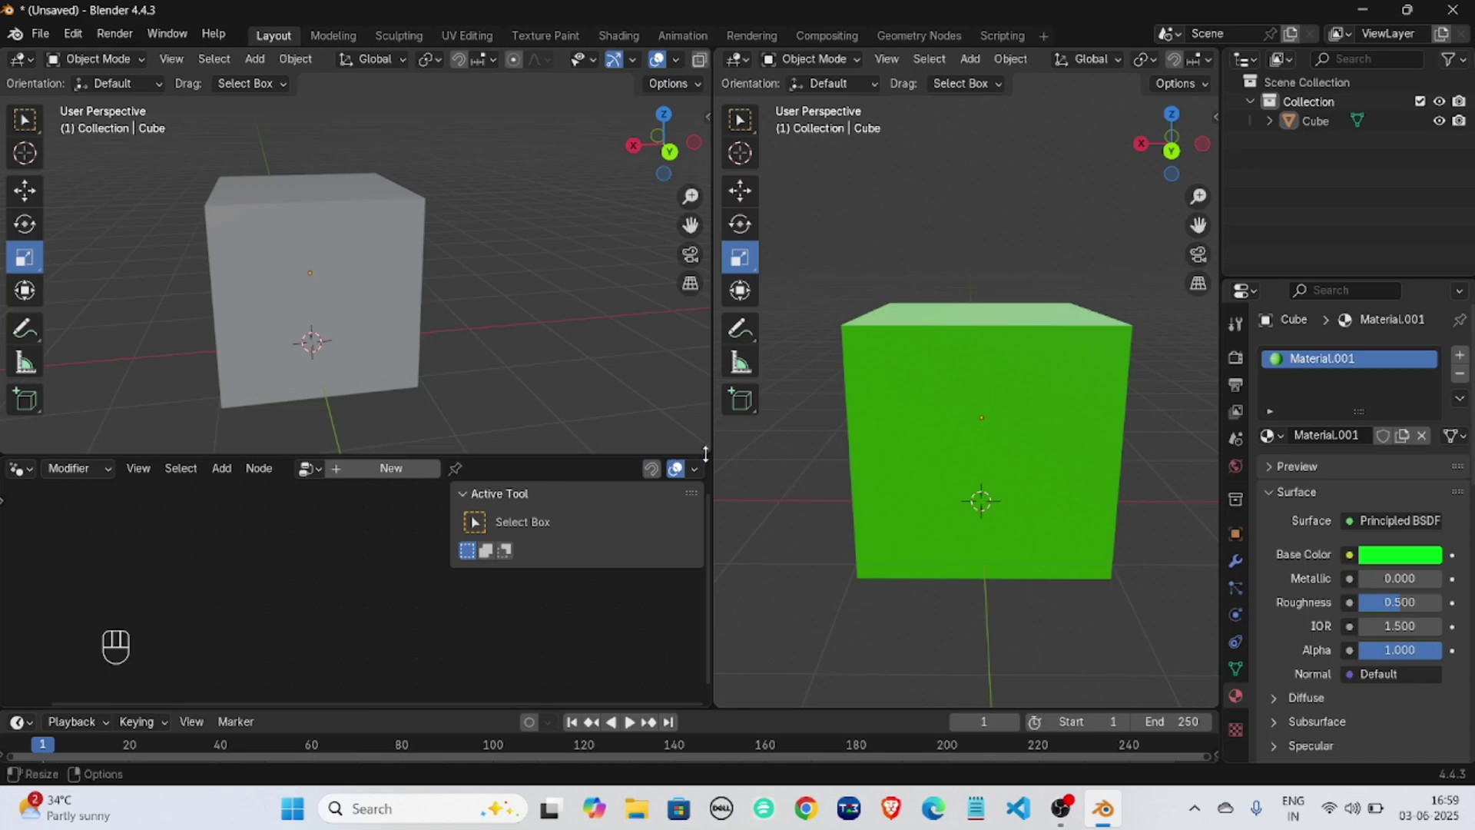
drag(708, 454, 635, 487)
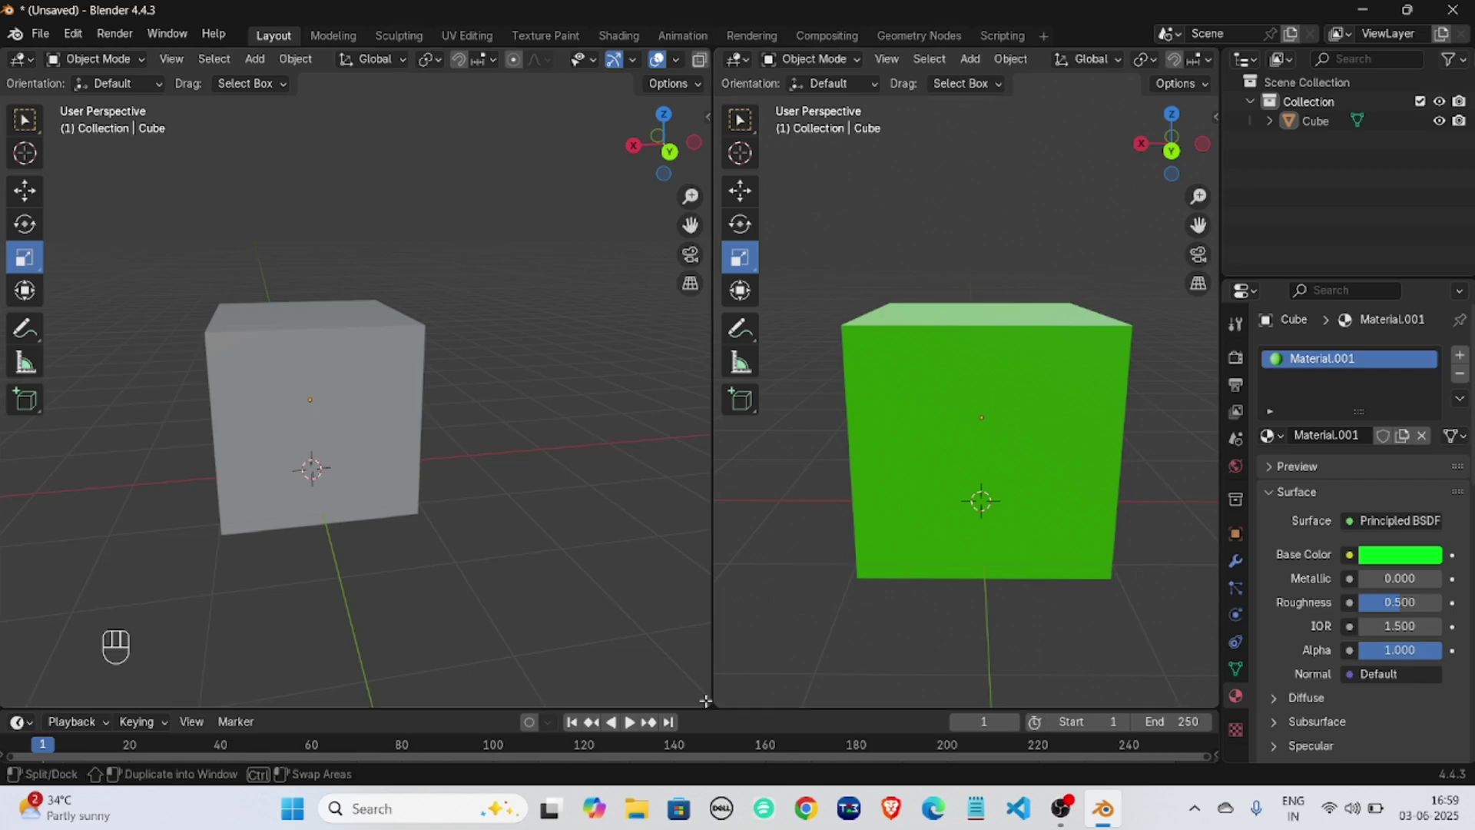
Practise splitting the Solid-shaded viewport horizontally and vertically from its corner, joining the areas back each time.
drag(710, 703, 691, 559)
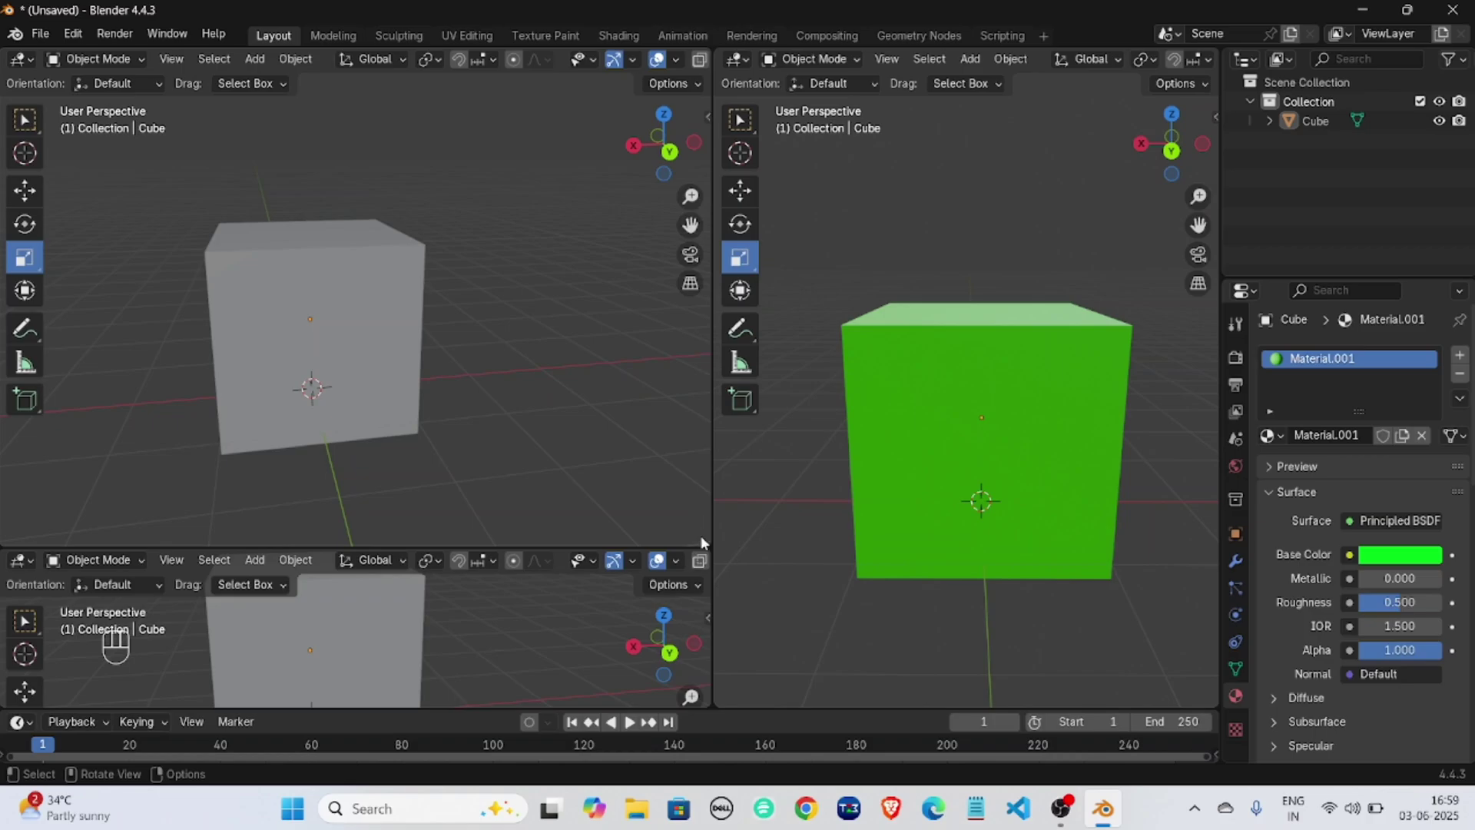
drag(706, 546, 706, 584)
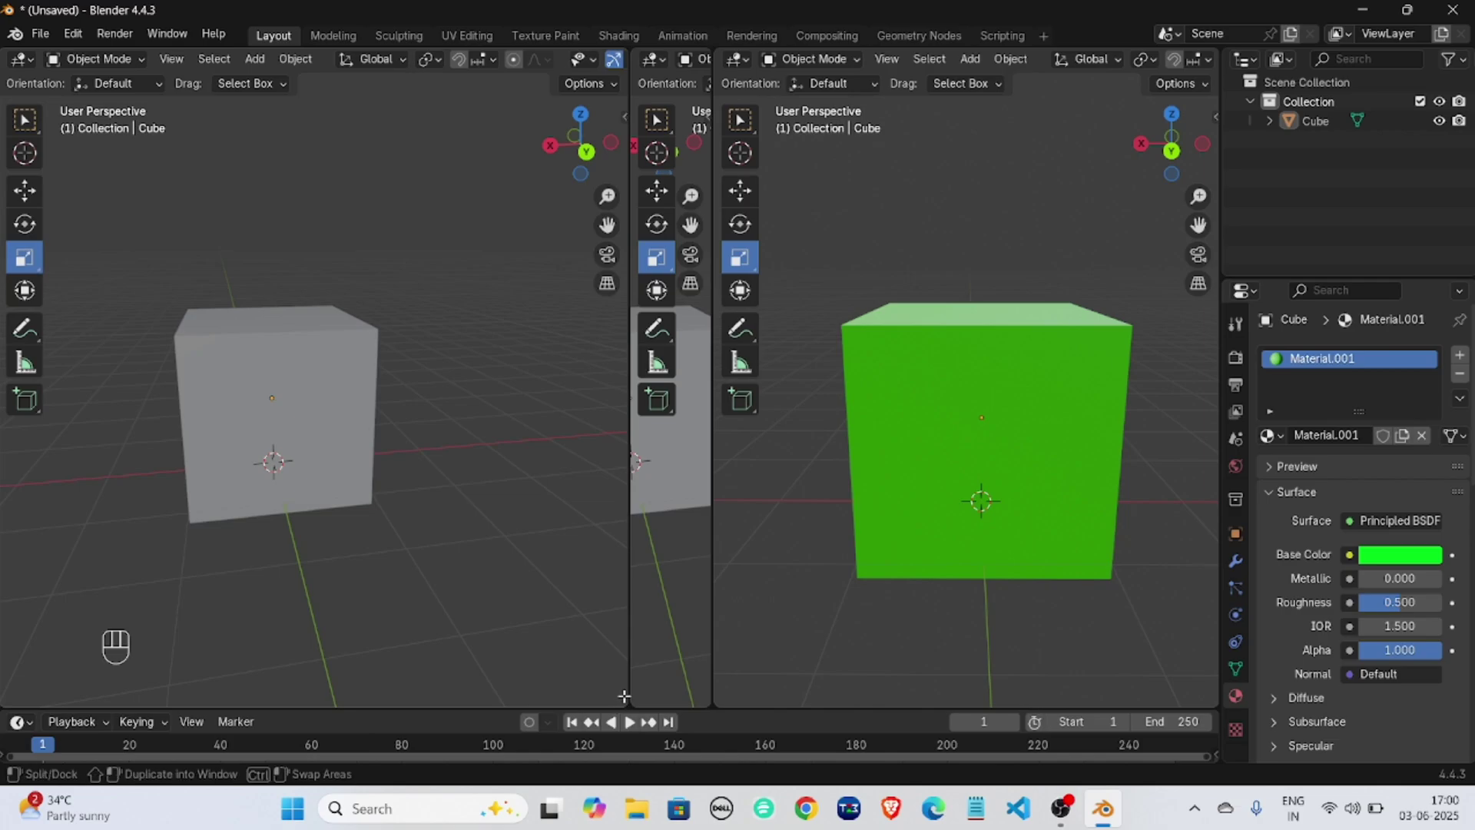
drag(624, 697, 676, 689)
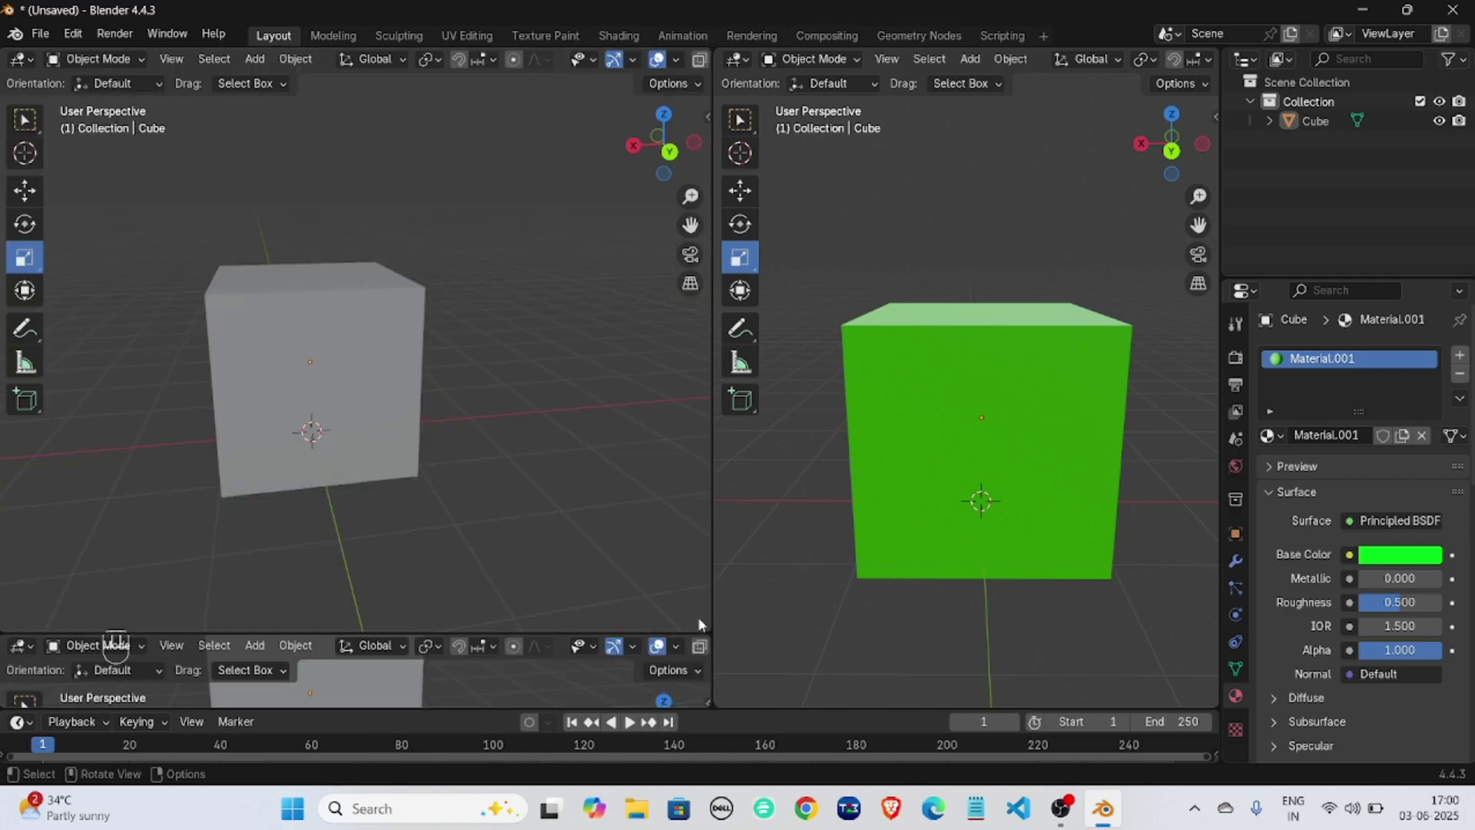
drag(701, 624, 708, 648)
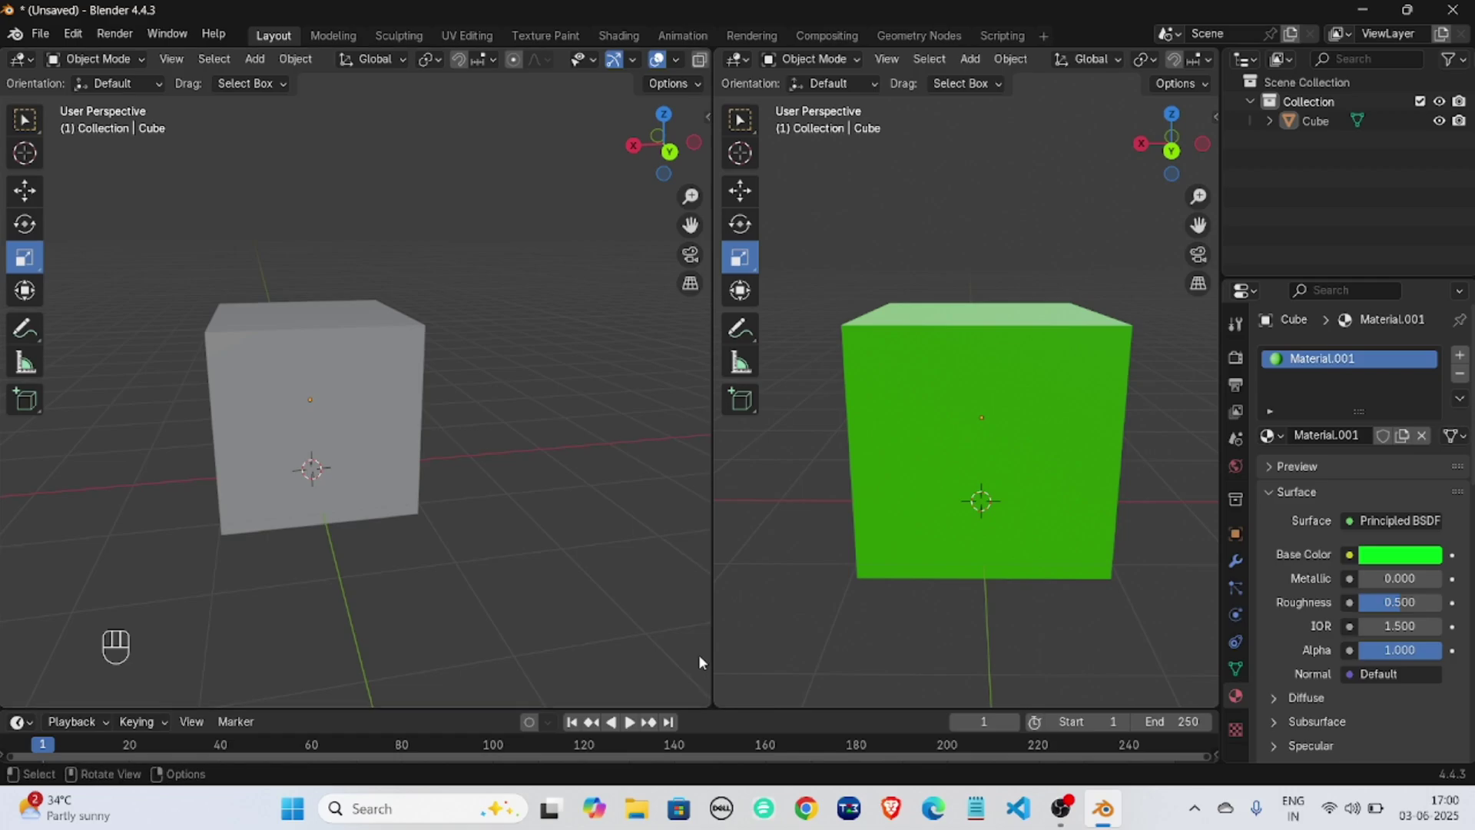
Join the two side-by-side viewports into one, keeping the Solid-shaded view of the cube.
right_click(712, 517)
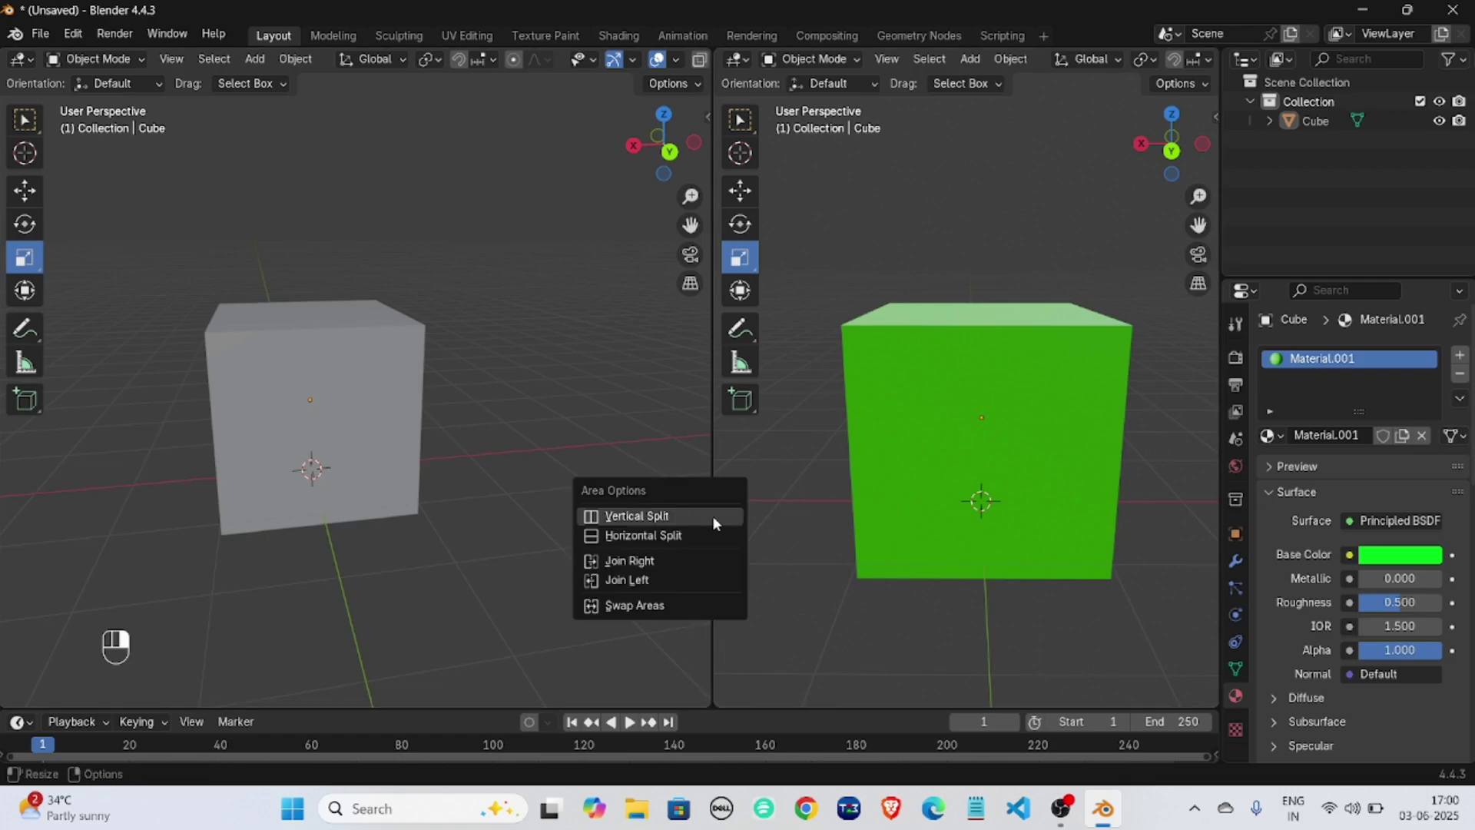
click(689, 567)
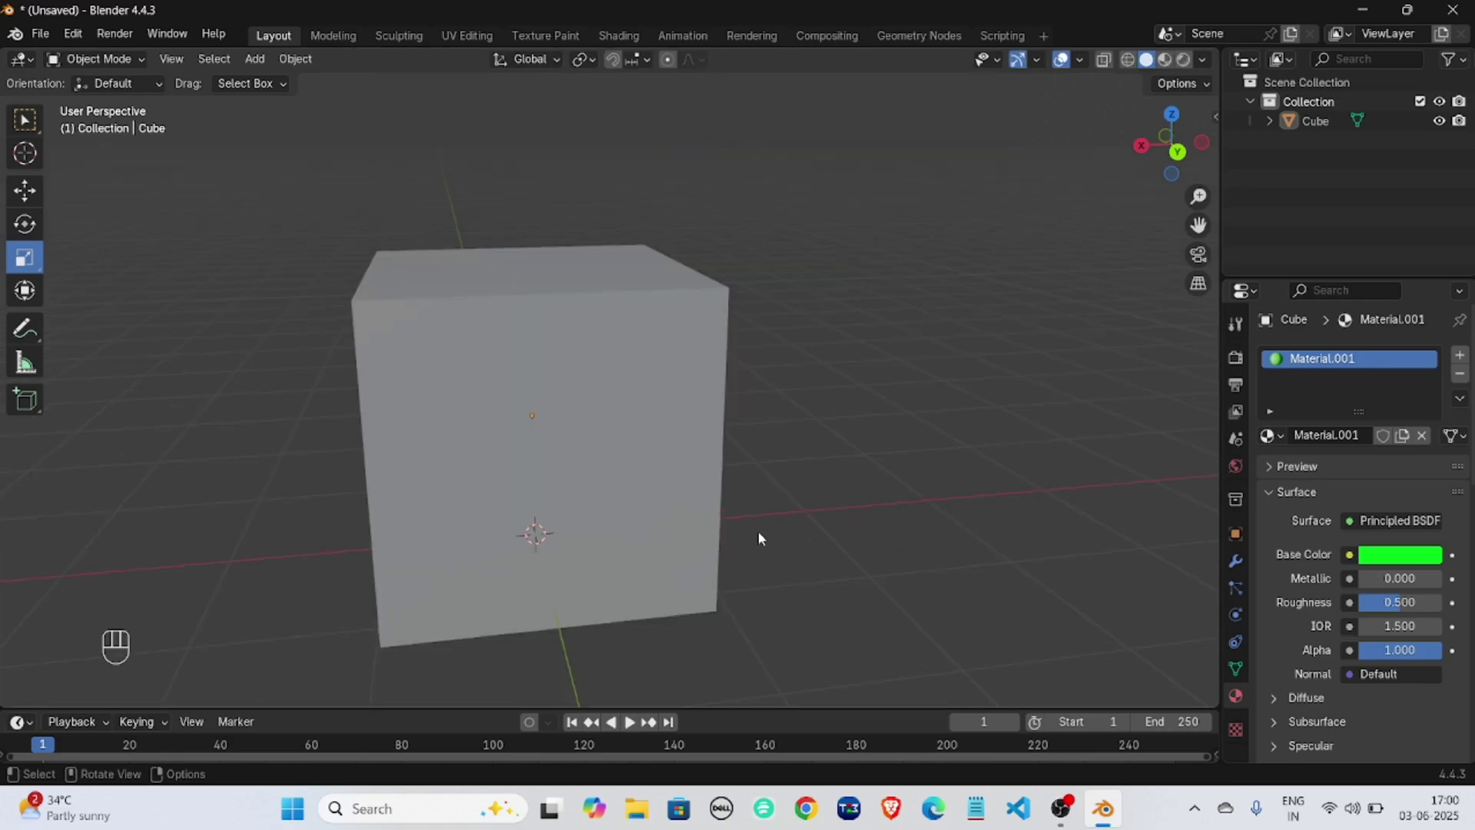
scroll(416, 380, down, 2)
middle_drag(702, 440, 672, 421)
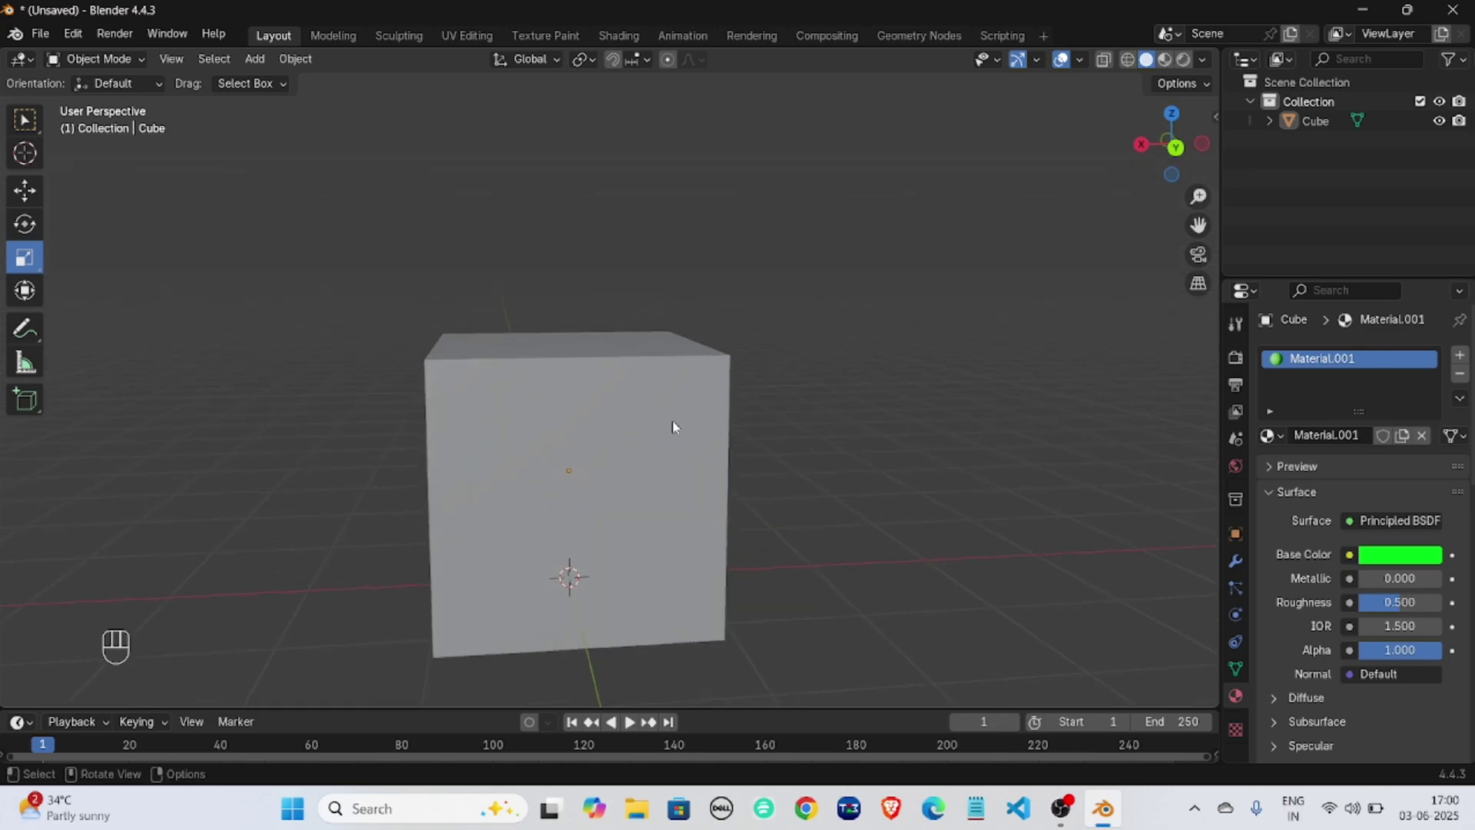
scroll(492, 444, down, 1)
scroll(493, 450, down, 1)
Unlink the green material from the cube and remove its material slot.
drag(352, 312, 808, 628)
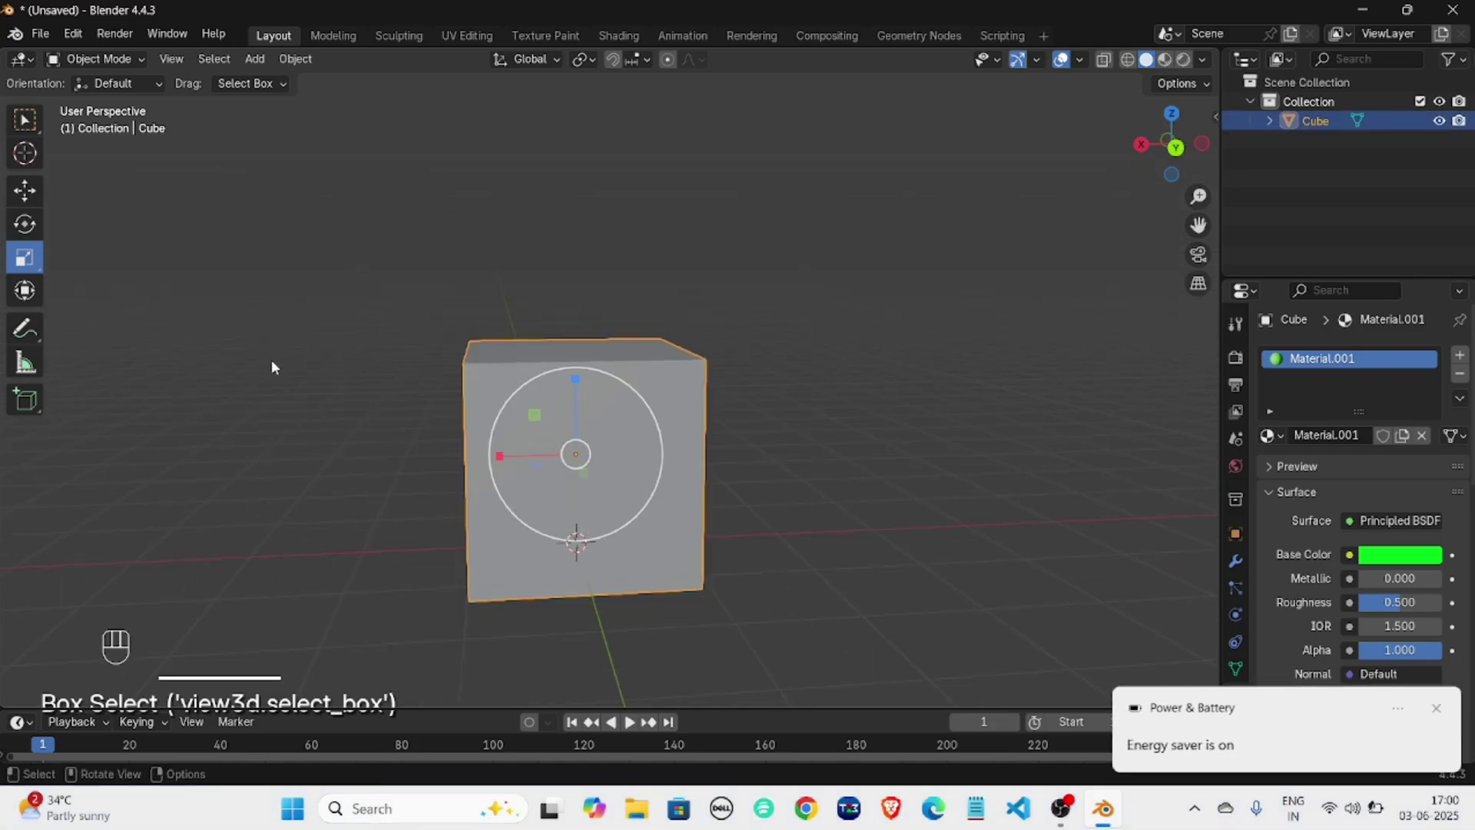
click(1435, 708)
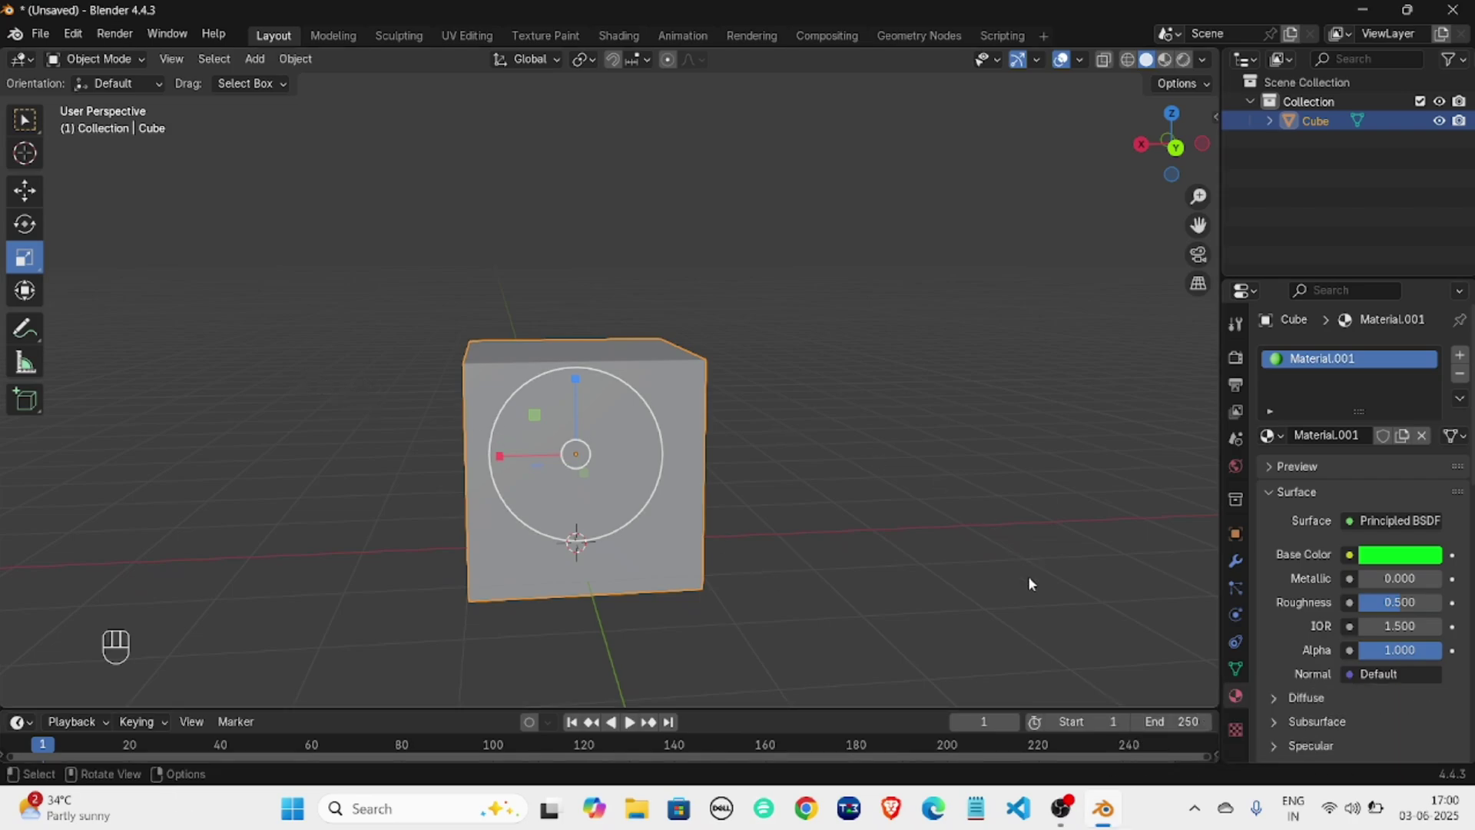
click(1367, 561)
click(1227, 528)
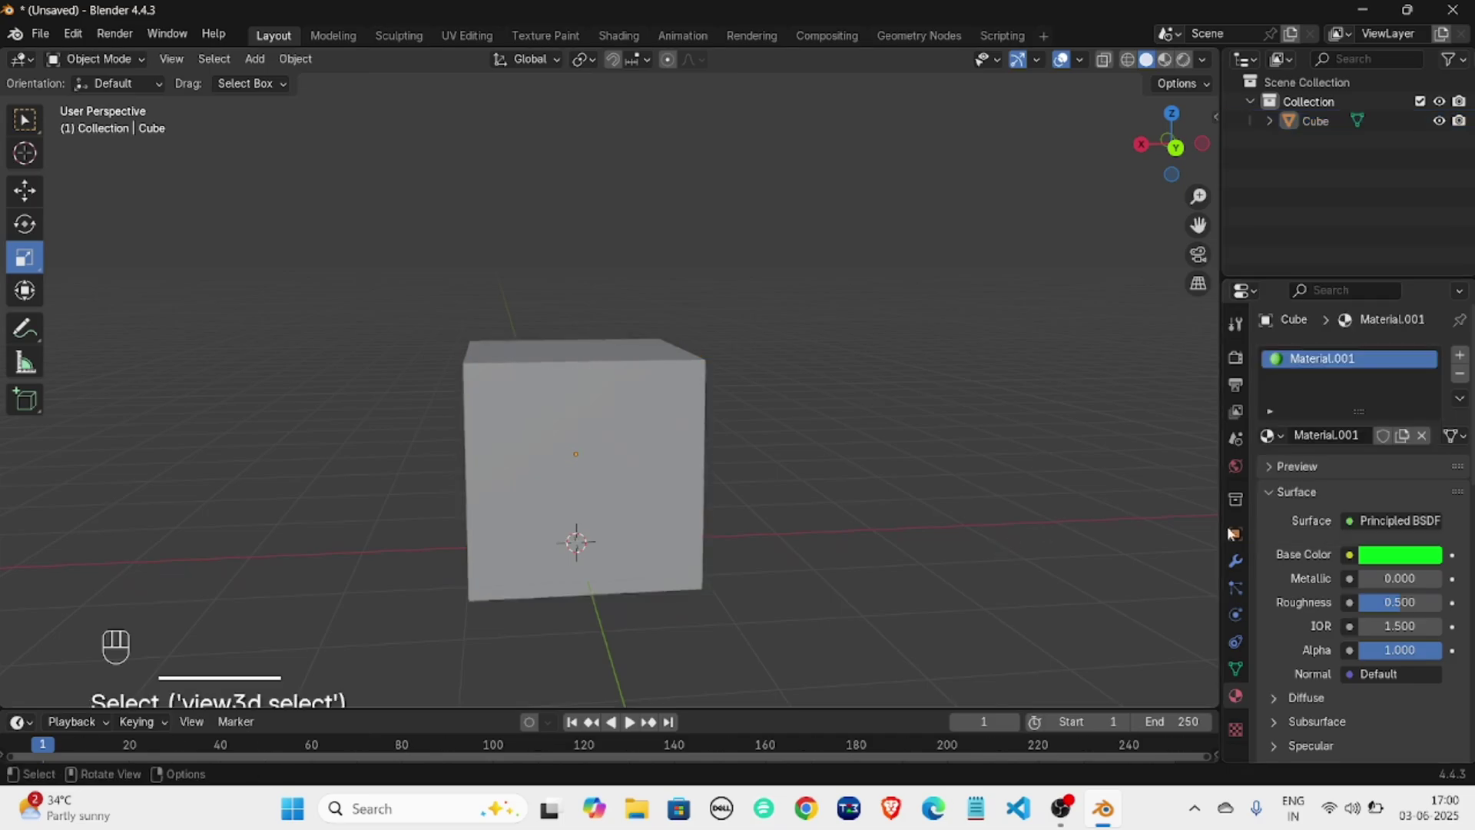
click(1420, 435)
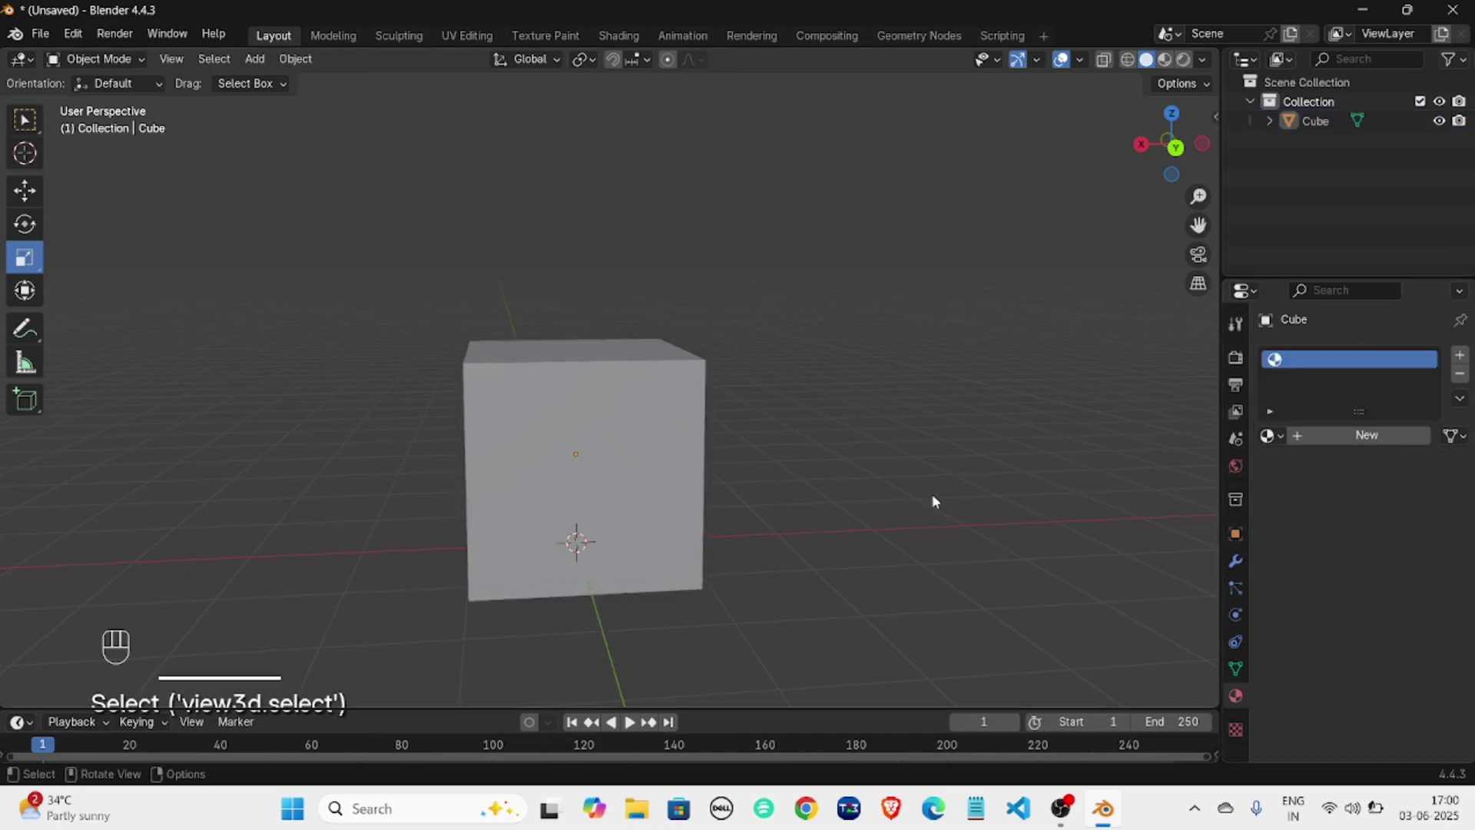
click(1459, 374)
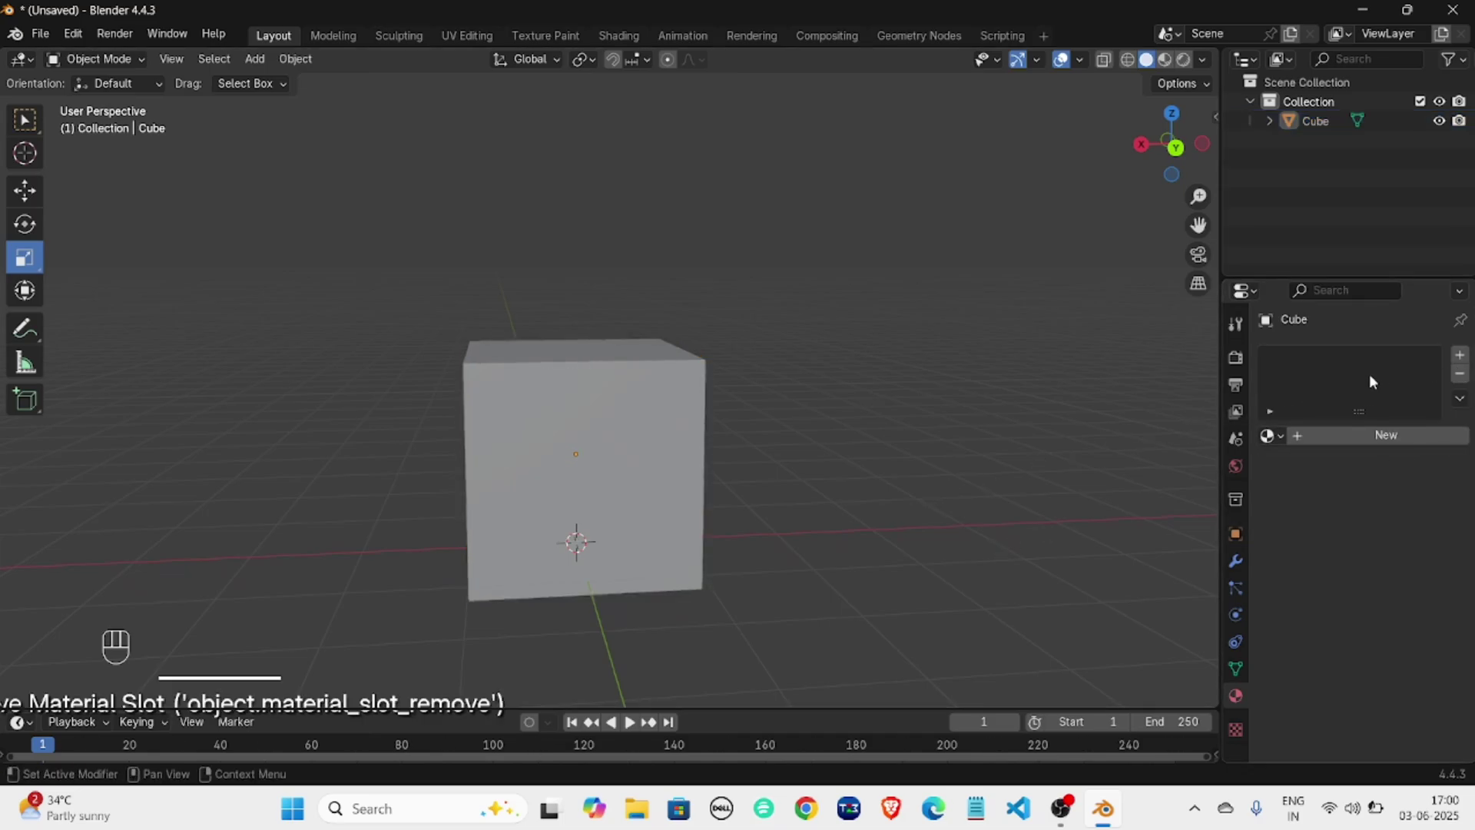
Select the cube in the viewport and delete it from the scene.
click(699, 430)
click(1235, 356)
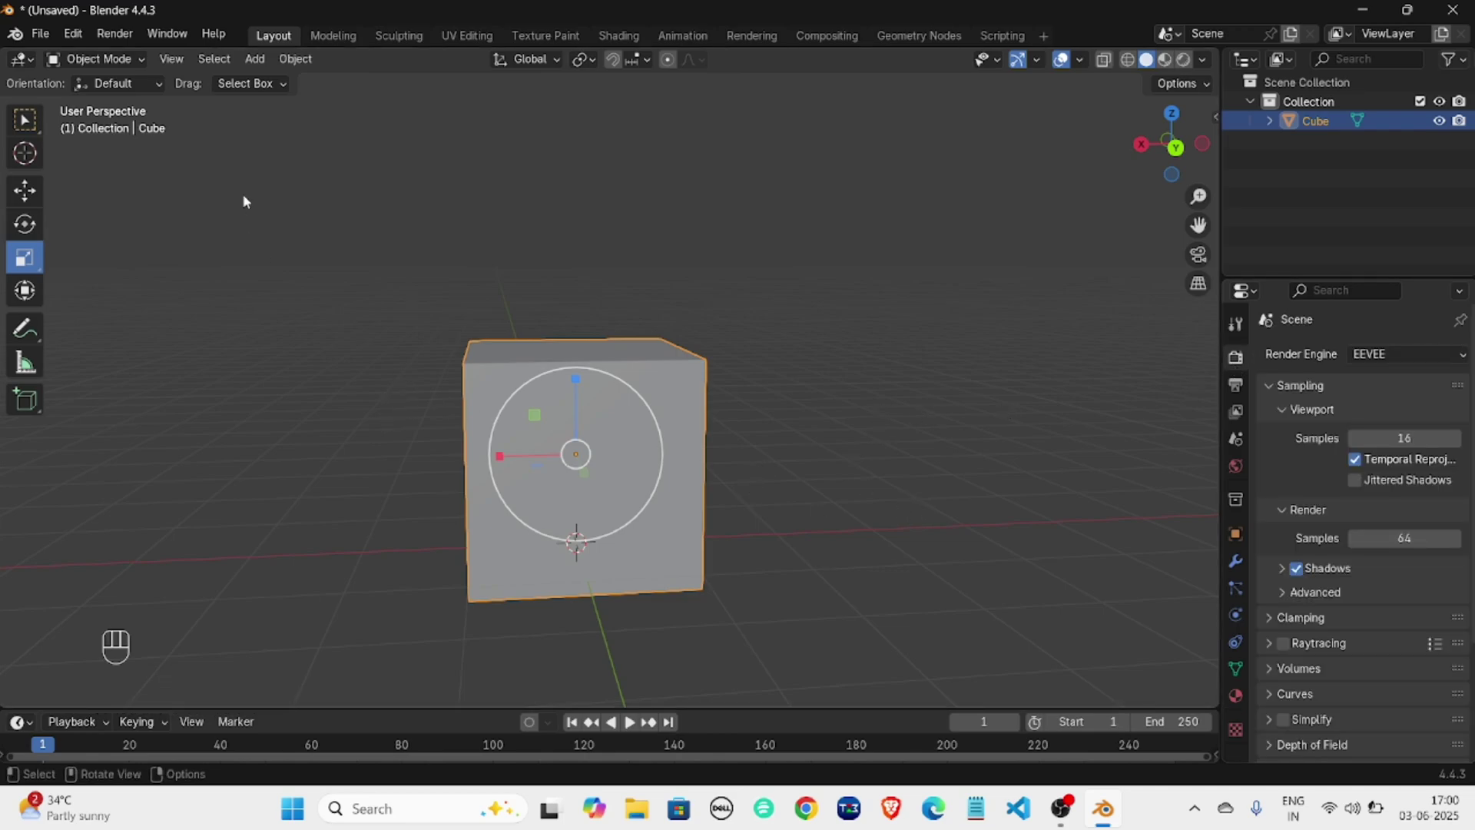
key(x)
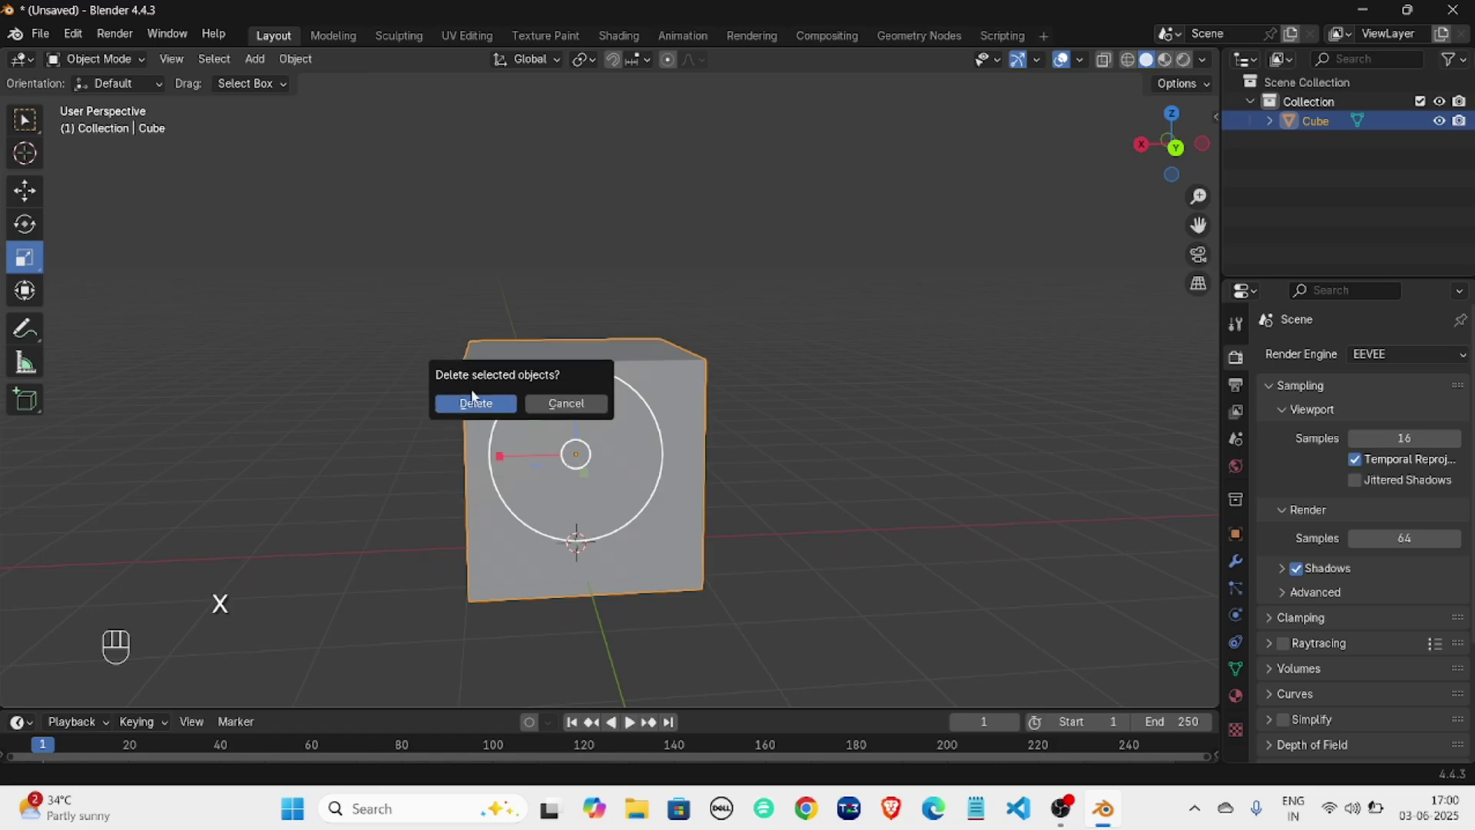
click(470, 404)
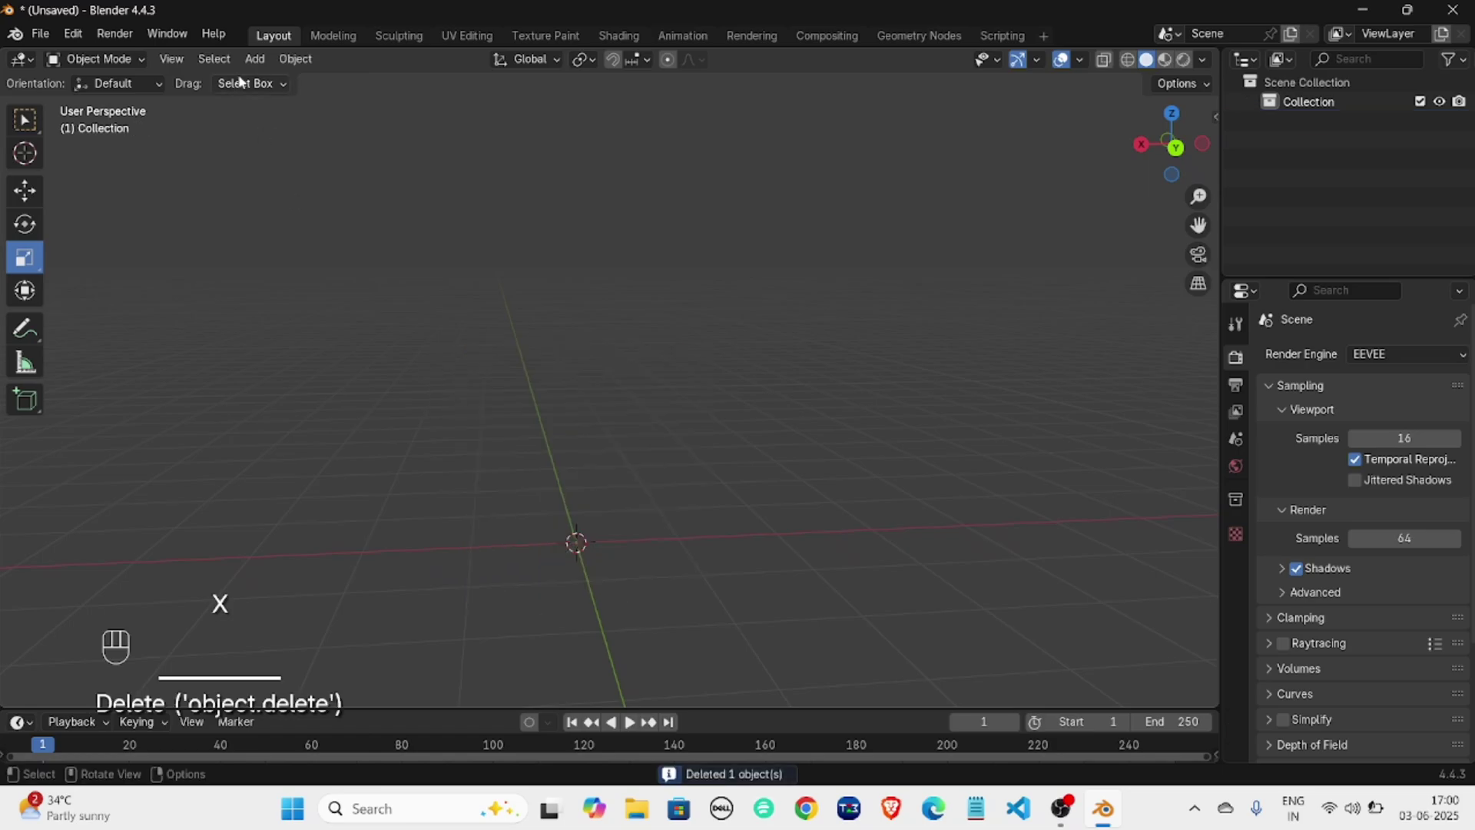
Add a new mesh cube at the 3D cursor.
click(254, 60)
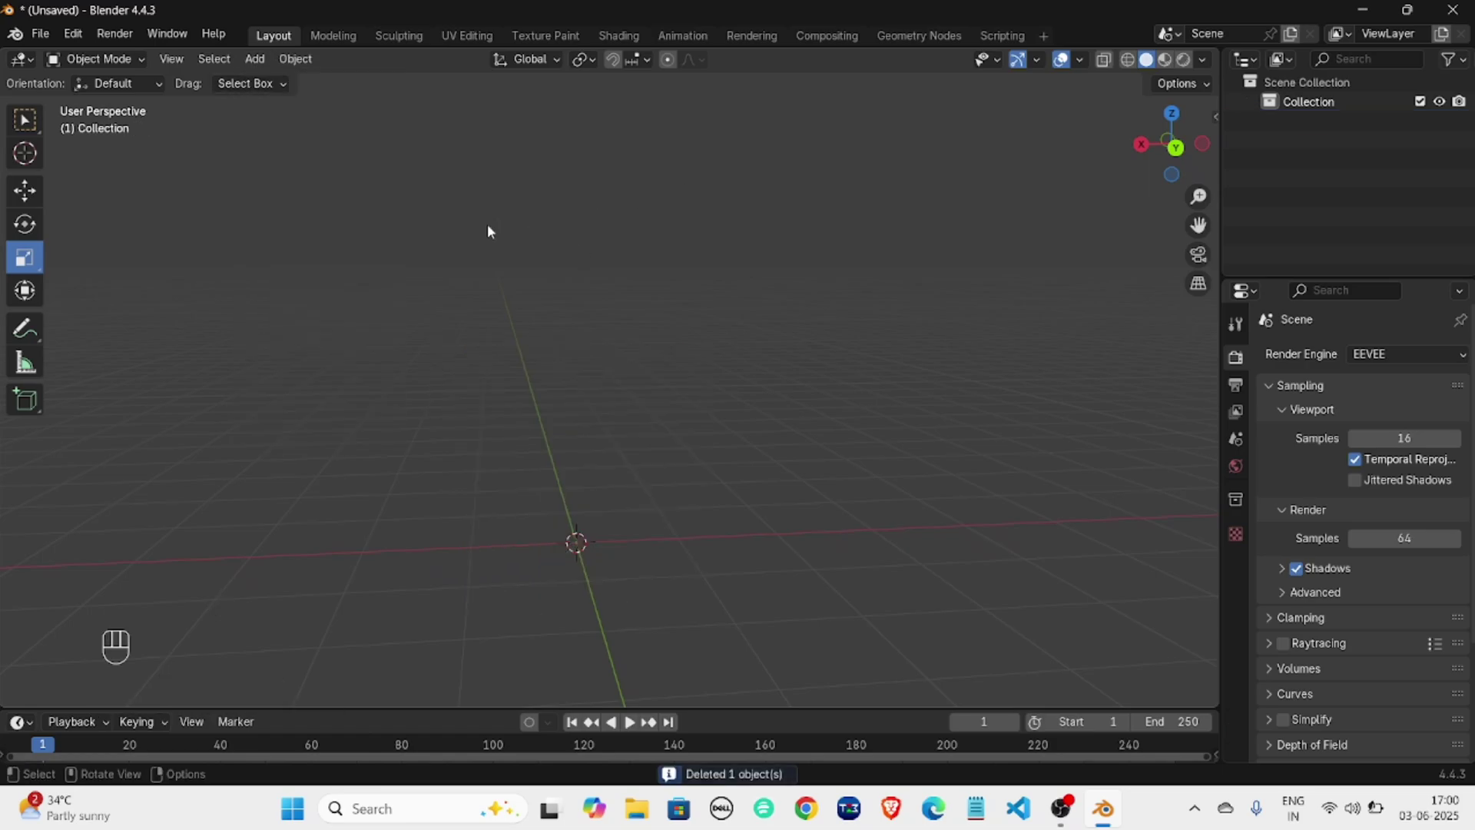
key(shift+a)
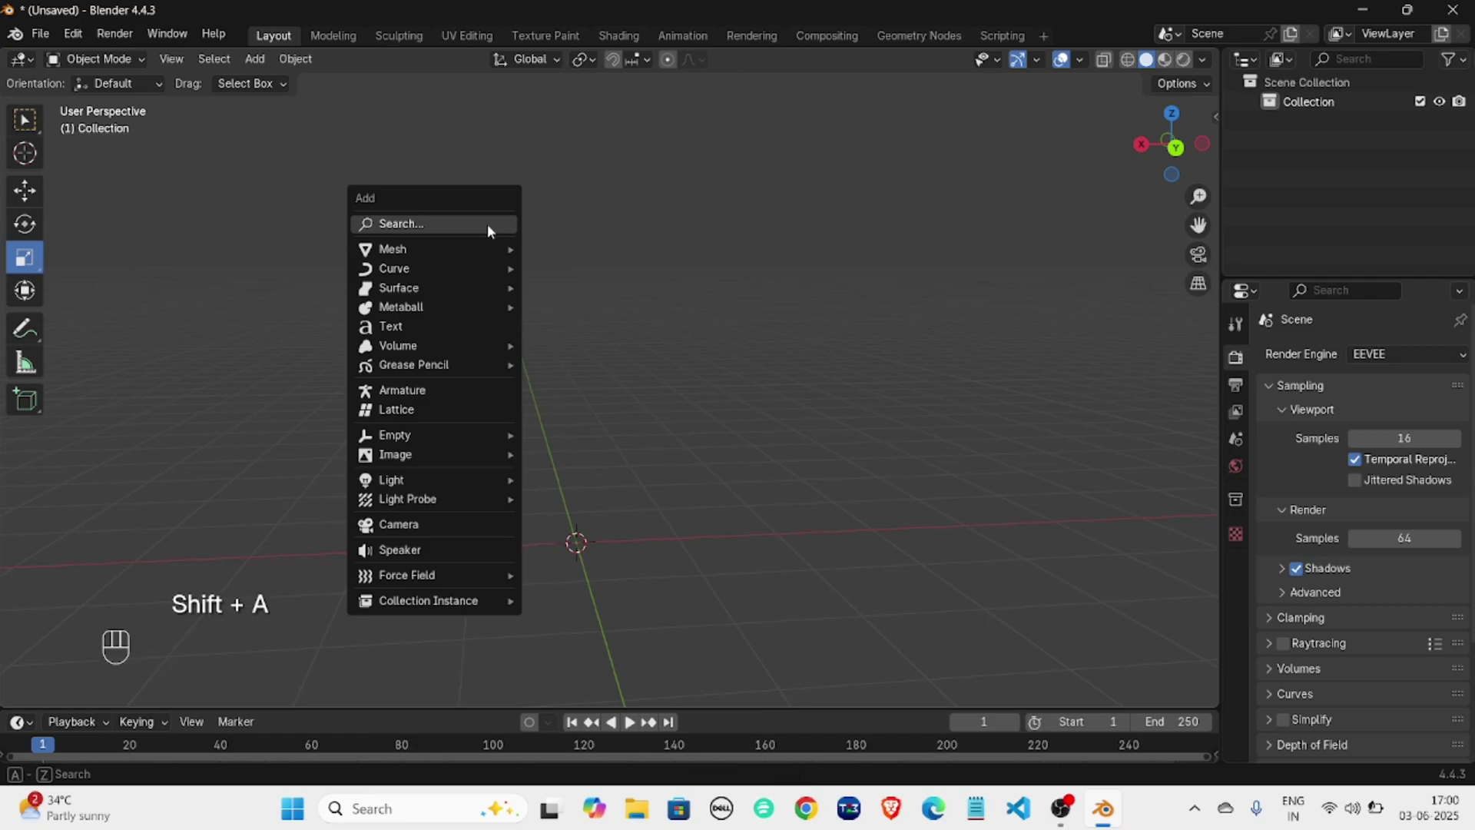
mouse_move(463, 253)
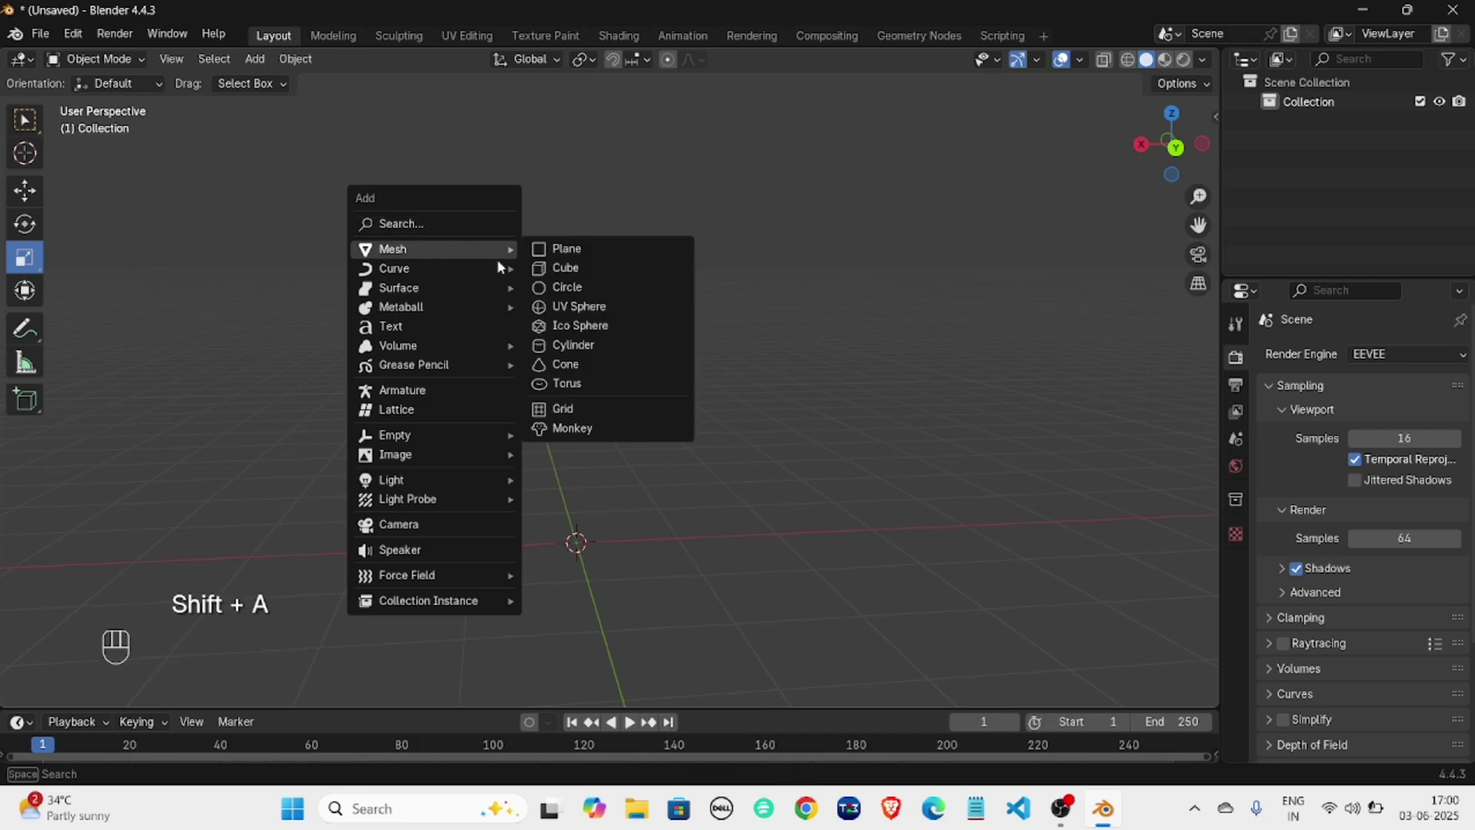
click(566, 268)
scroll(653, 484, down, 1)
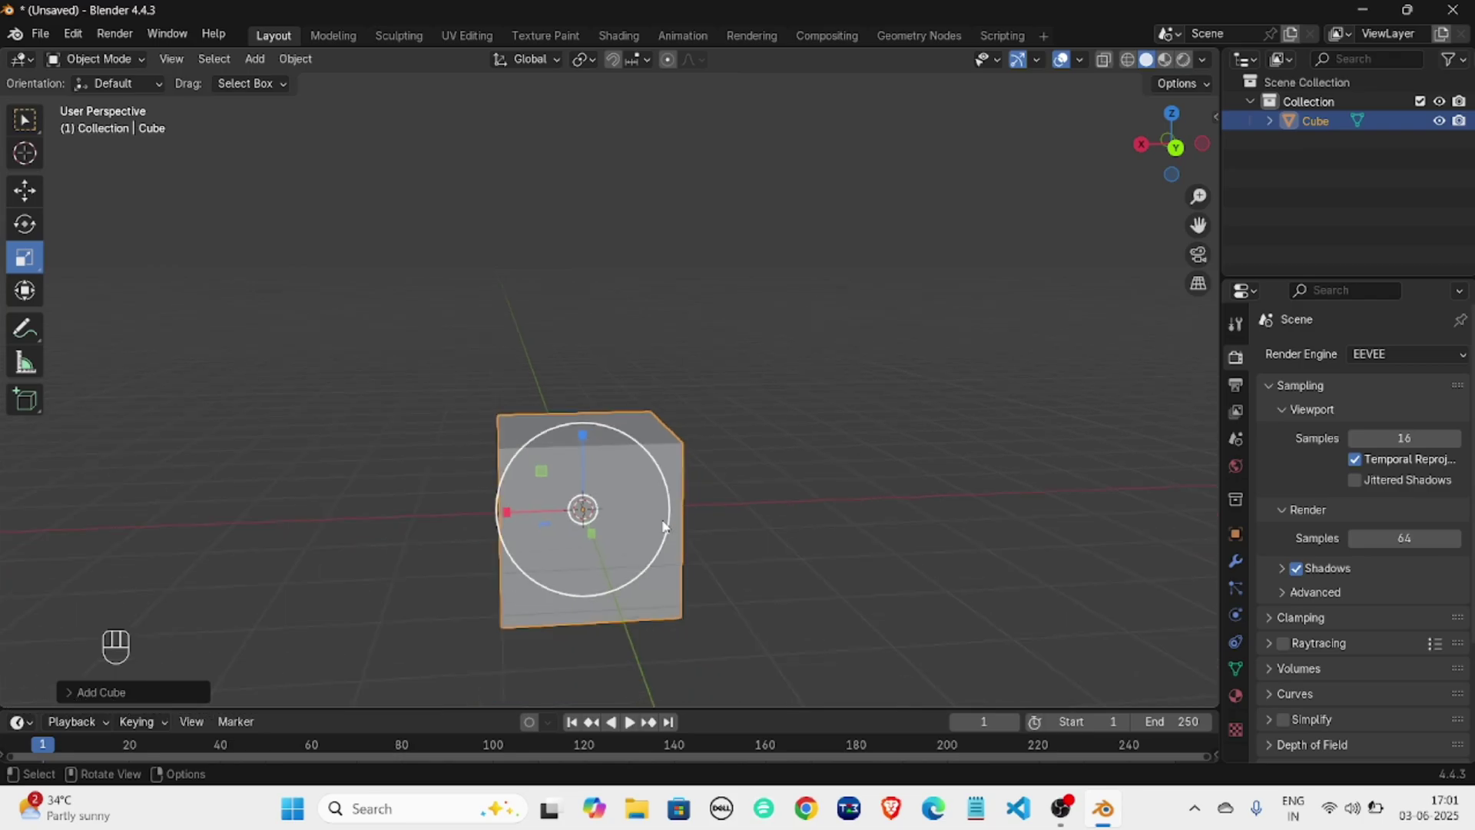
Move the new cube upward so its base sits near the world origin on the grid.
key(f)
key(g)
click(647, 421)
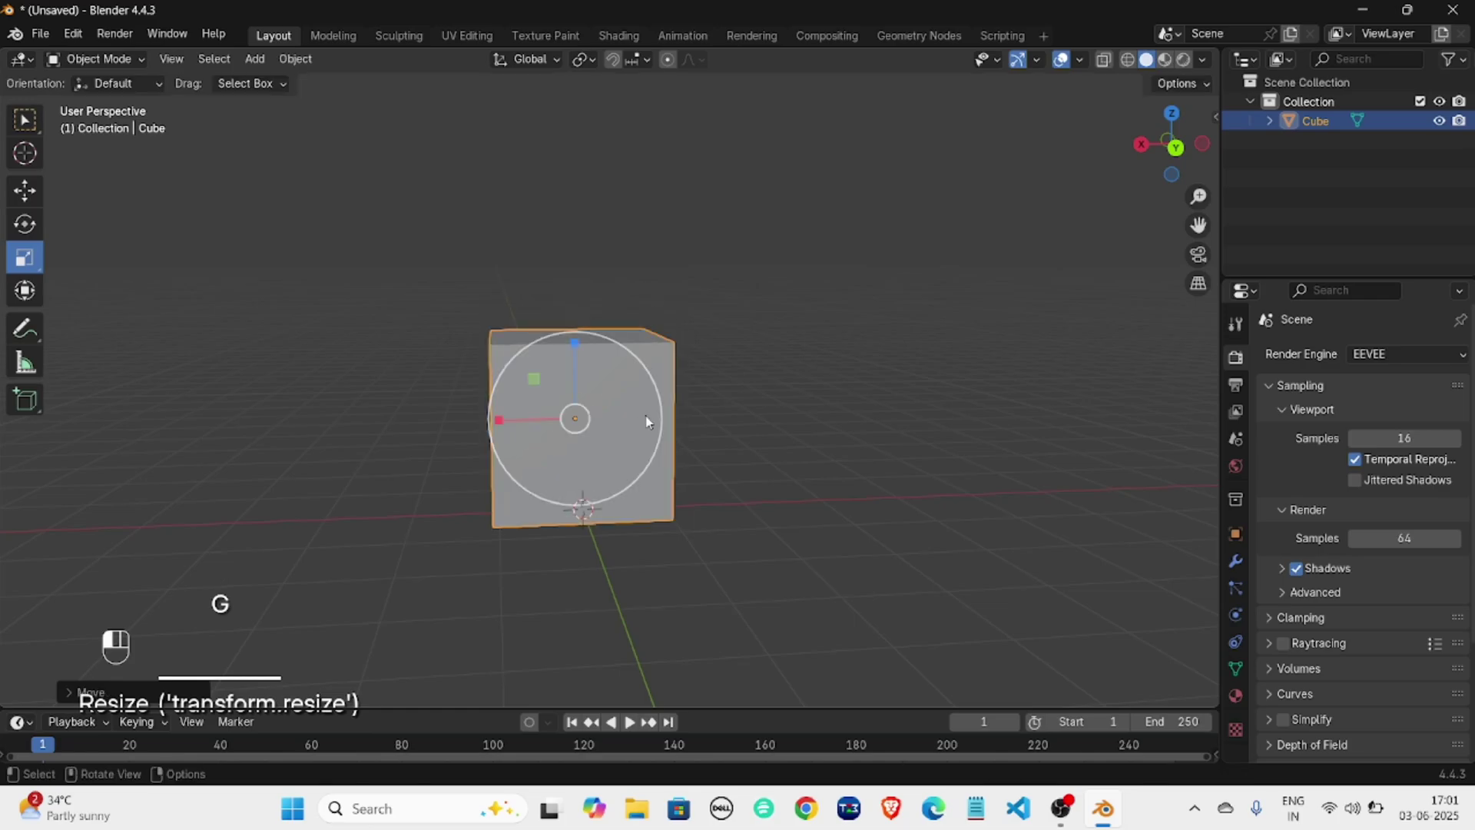
middle_drag(784, 417, 766, 415)
scroll(766, 415, down, 2)
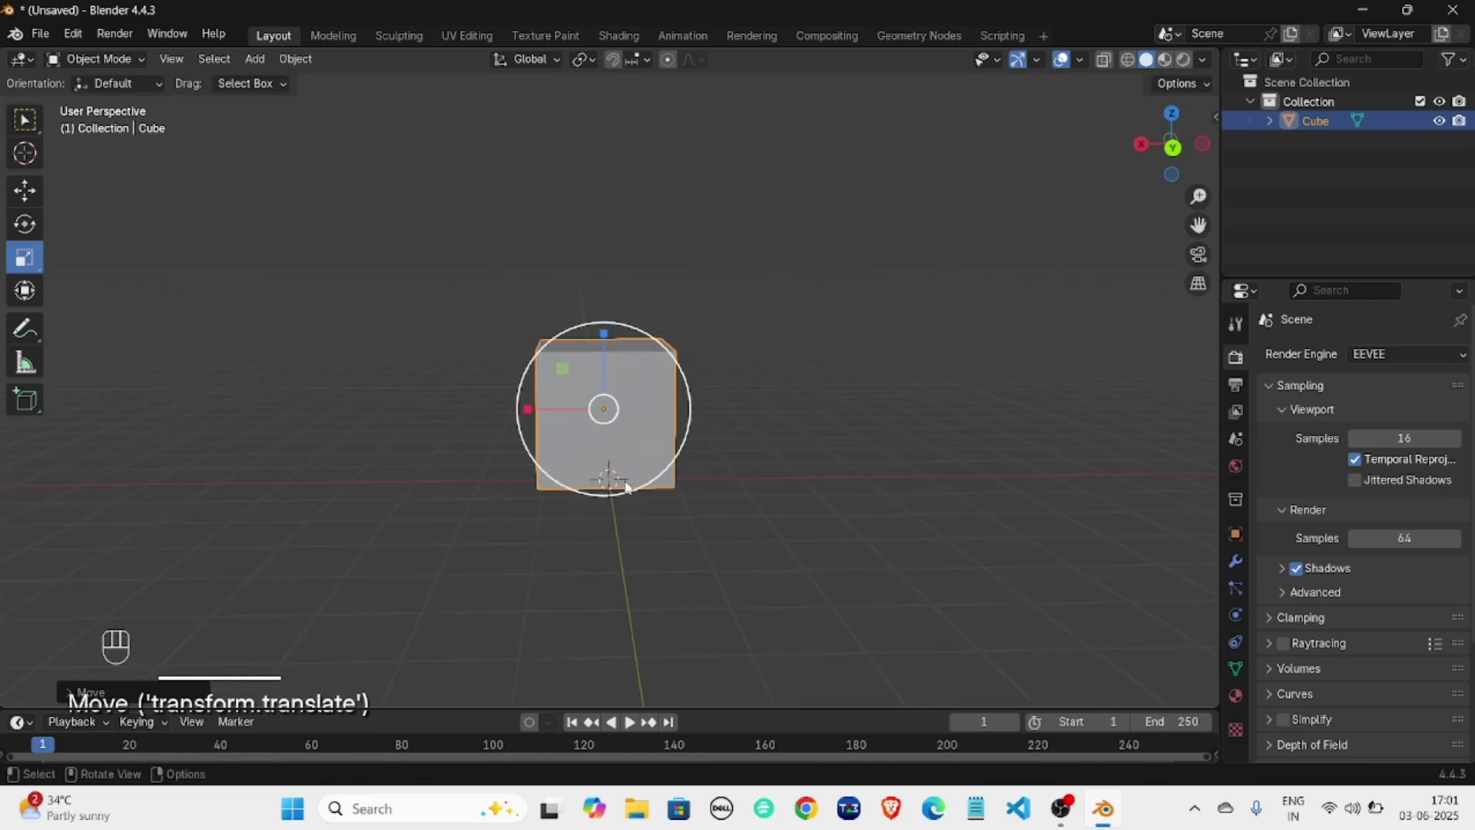
Place the 3D cursor in empty space to the right of the cube, add an ico sphere there and deselect it.
key(shift)
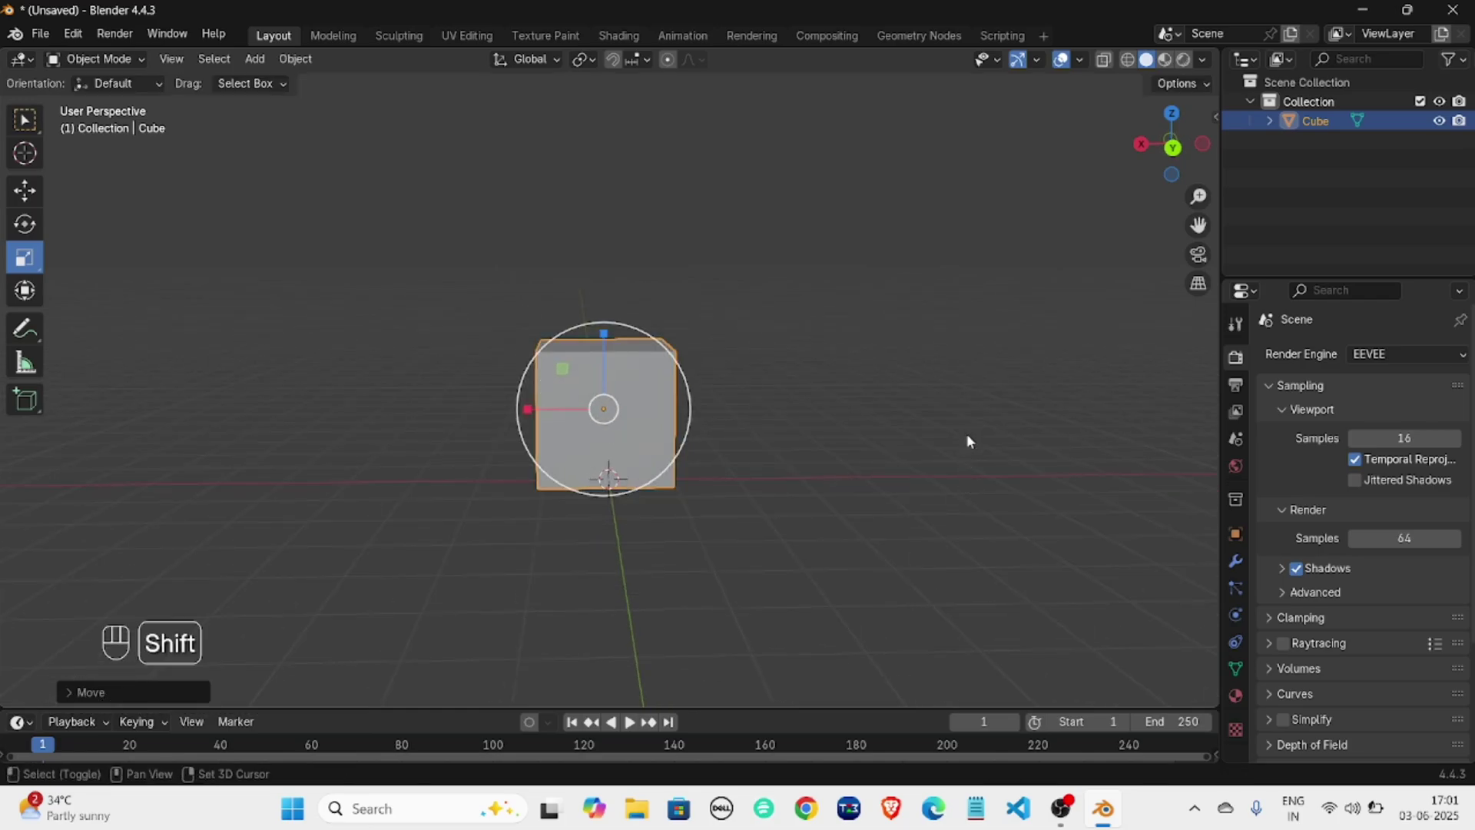
key(shift+a)
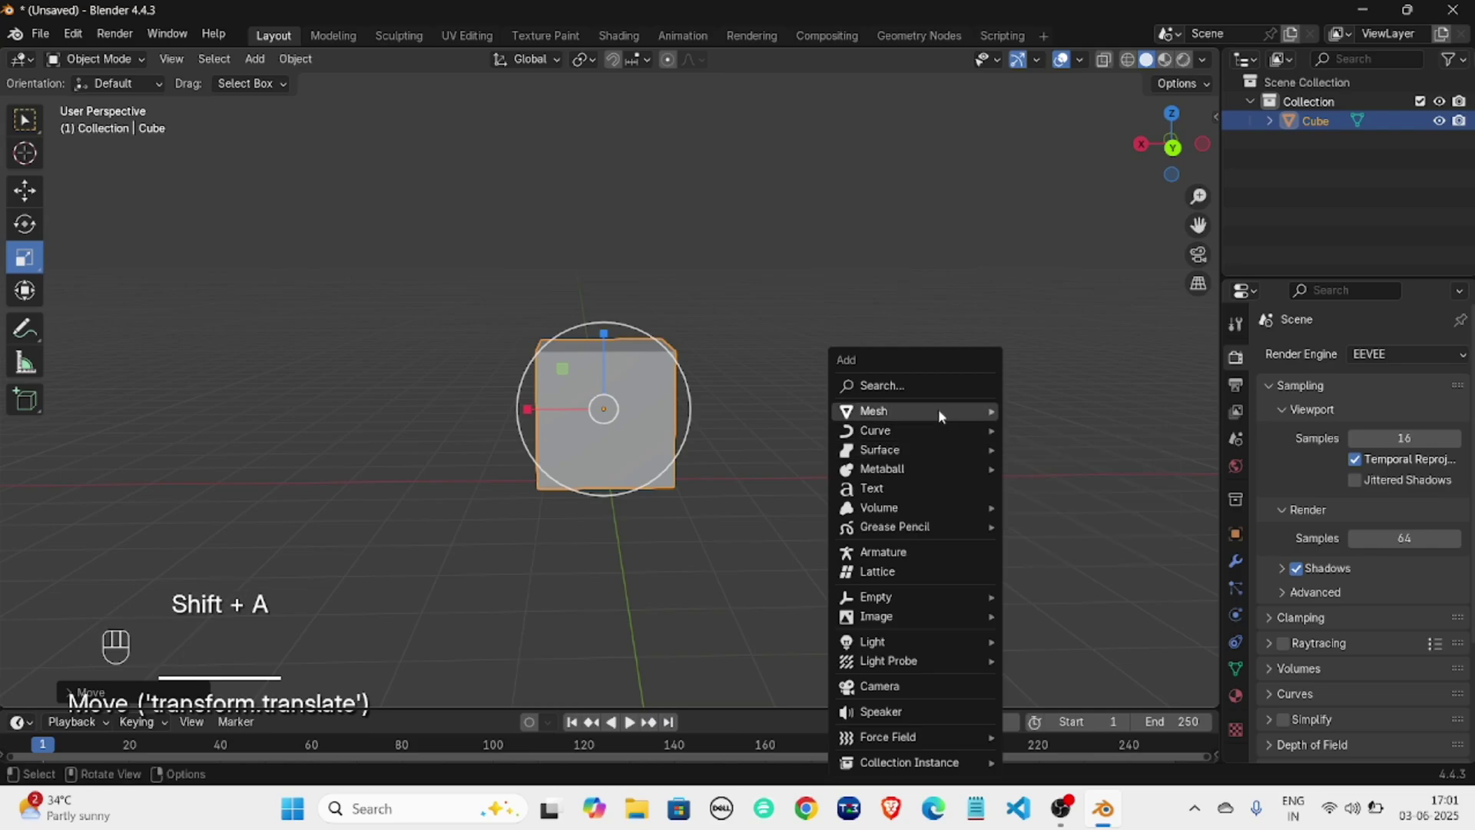
mouse_move(938, 412)
click(1060, 487)
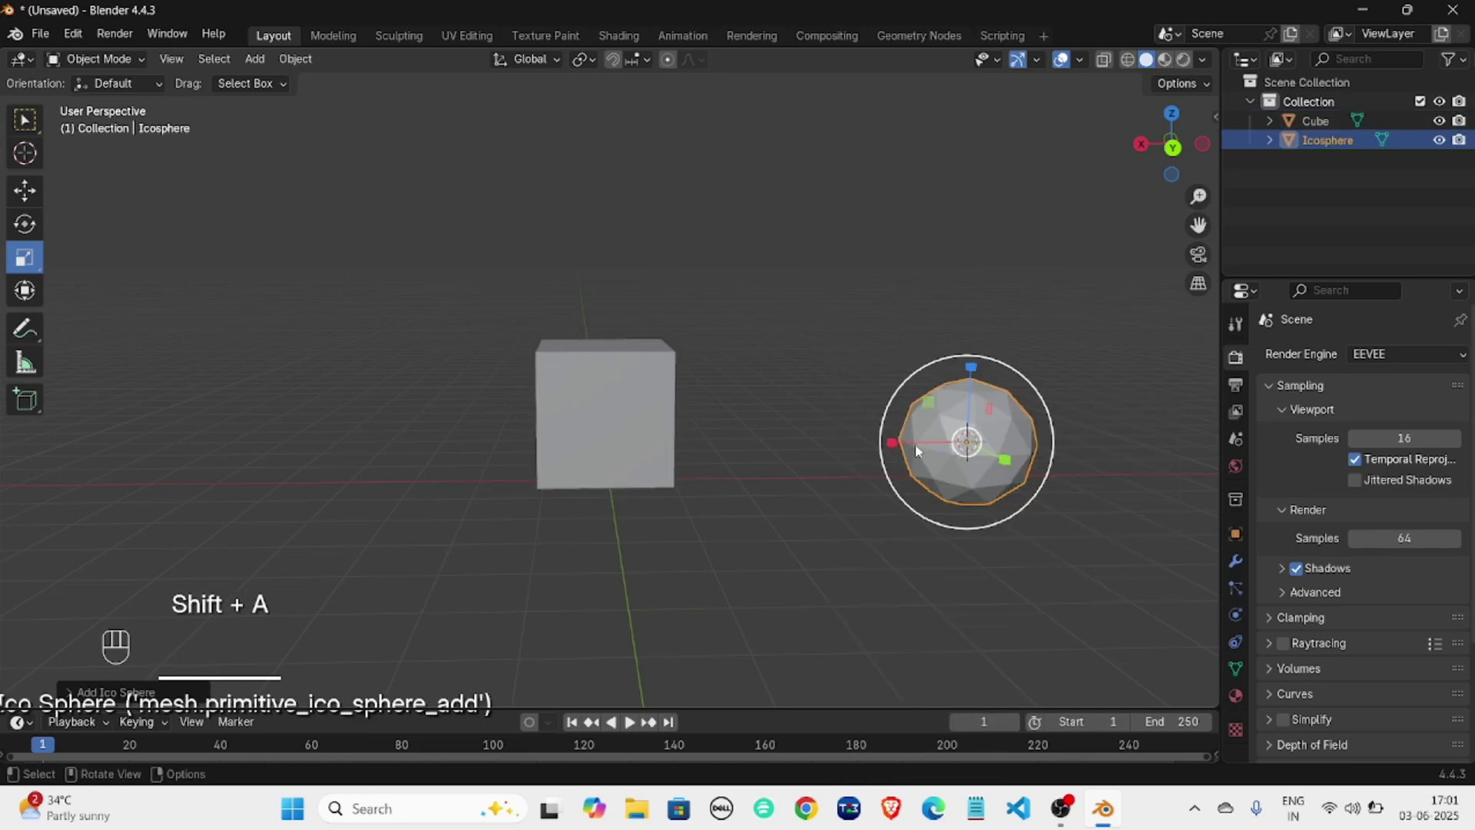
click(757, 350)
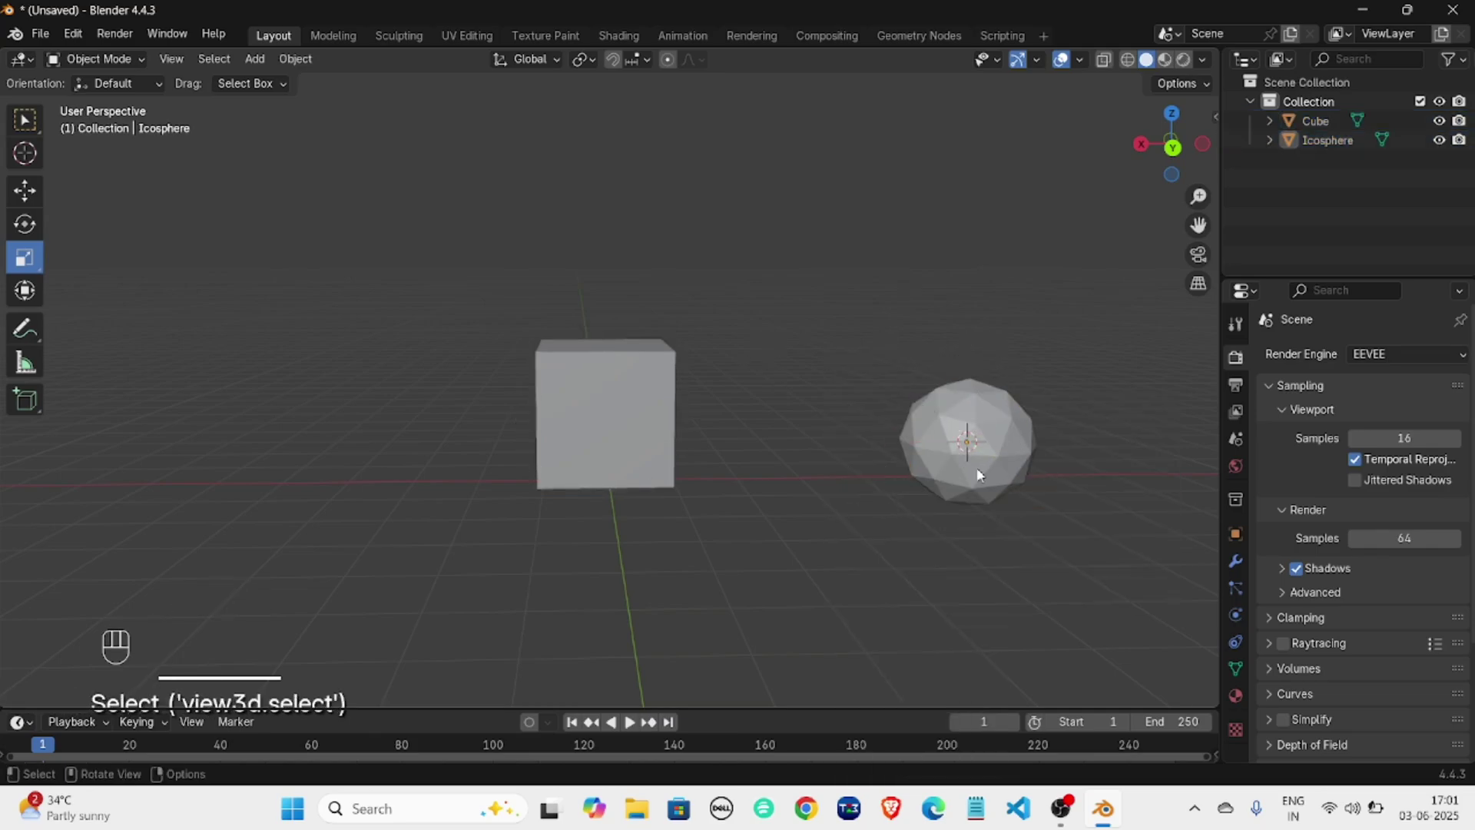
Reset the 3D cursor to the world origin and add a second ico sphere there.
key(shift+c)
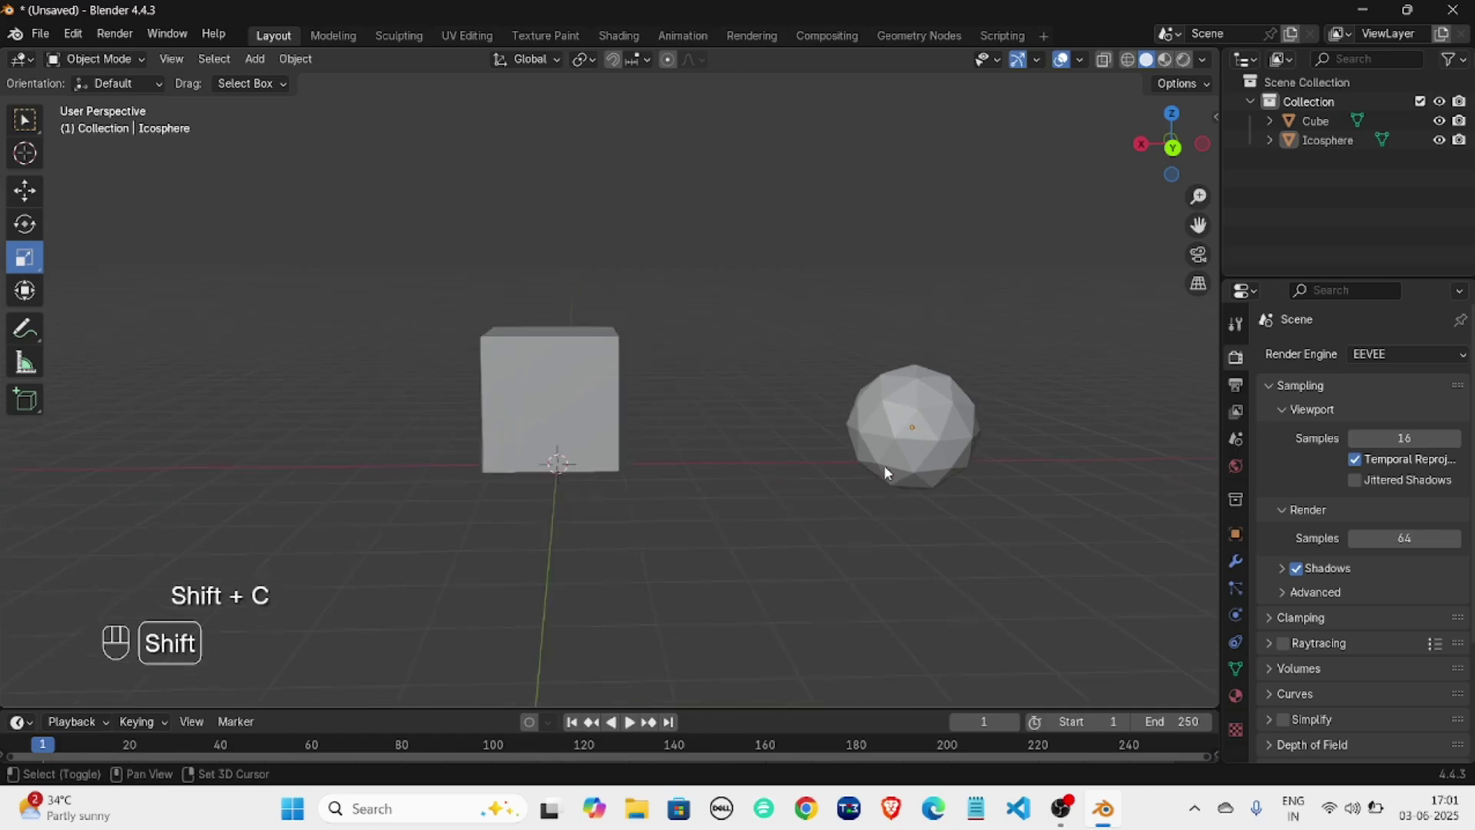
key(shift+a)
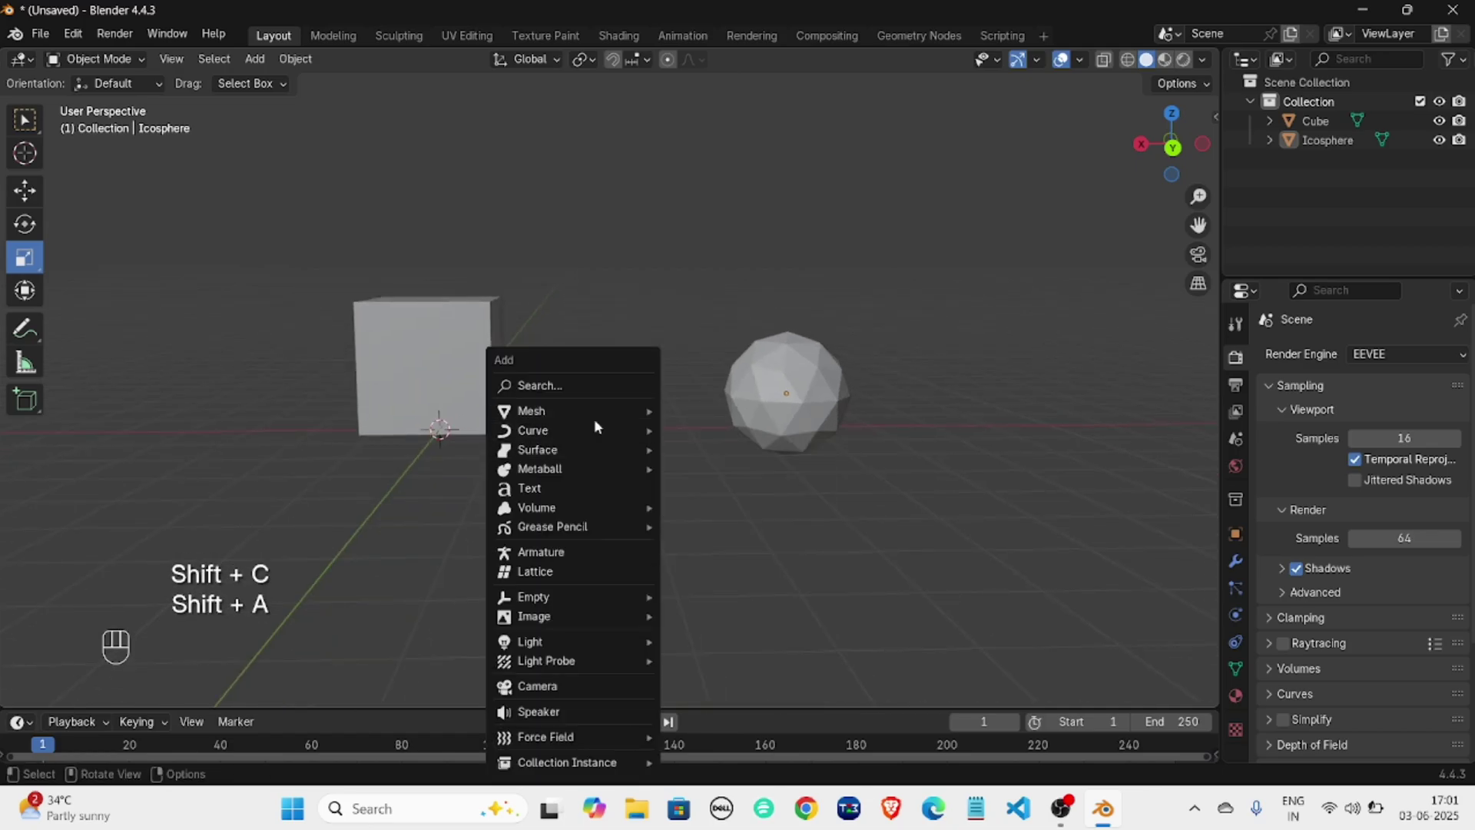
mouse_move(585, 418)
click(729, 490)
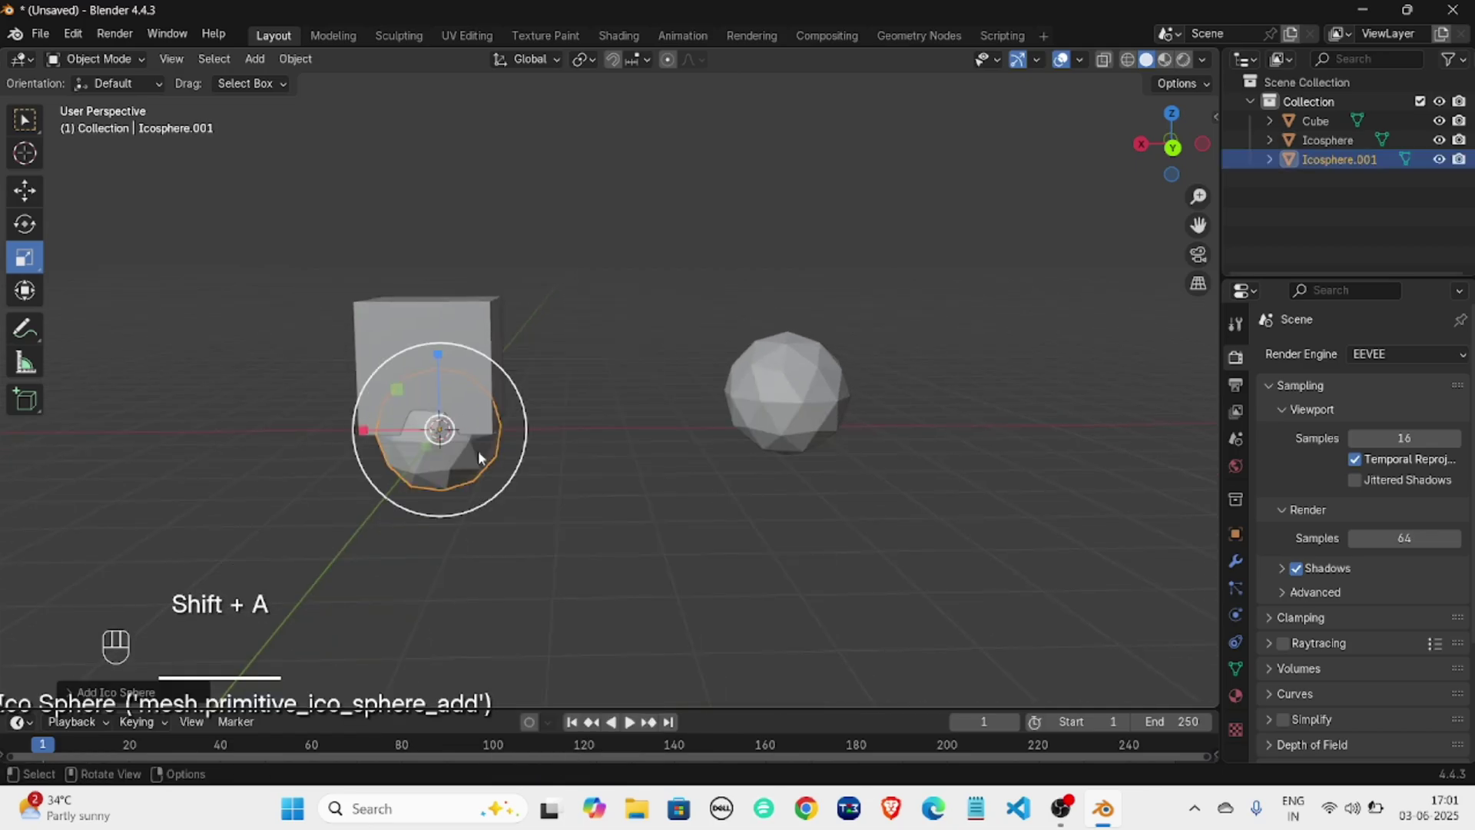
Undo the addition of both ico spheres.
key(ctrl+z)
key(ctrl+z)
key(ctrl+z)
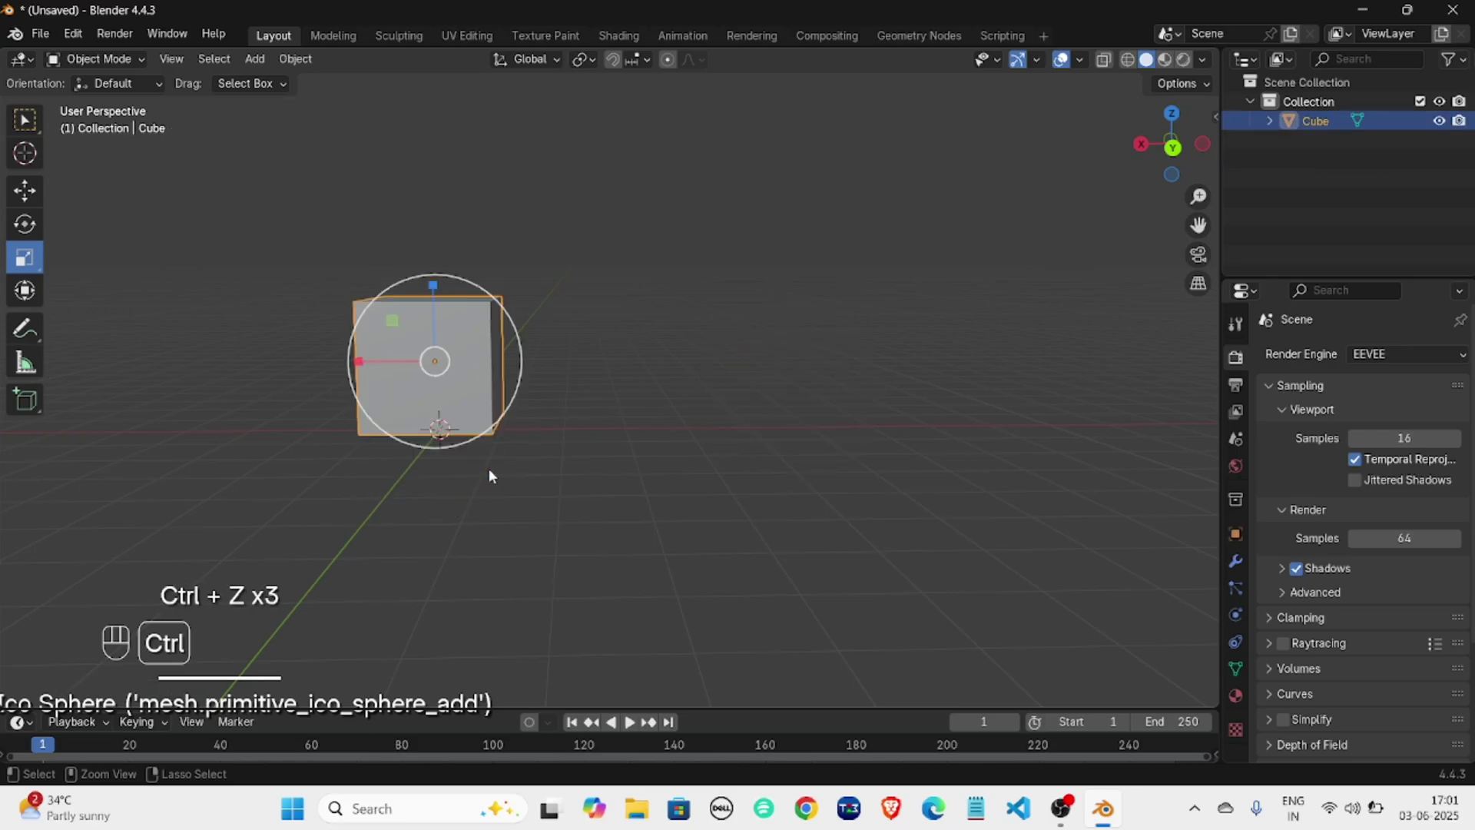
Select the cube and create a new material for it.
middle_drag(567, 380, 589, 384)
scroll(589, 384, up, 2)
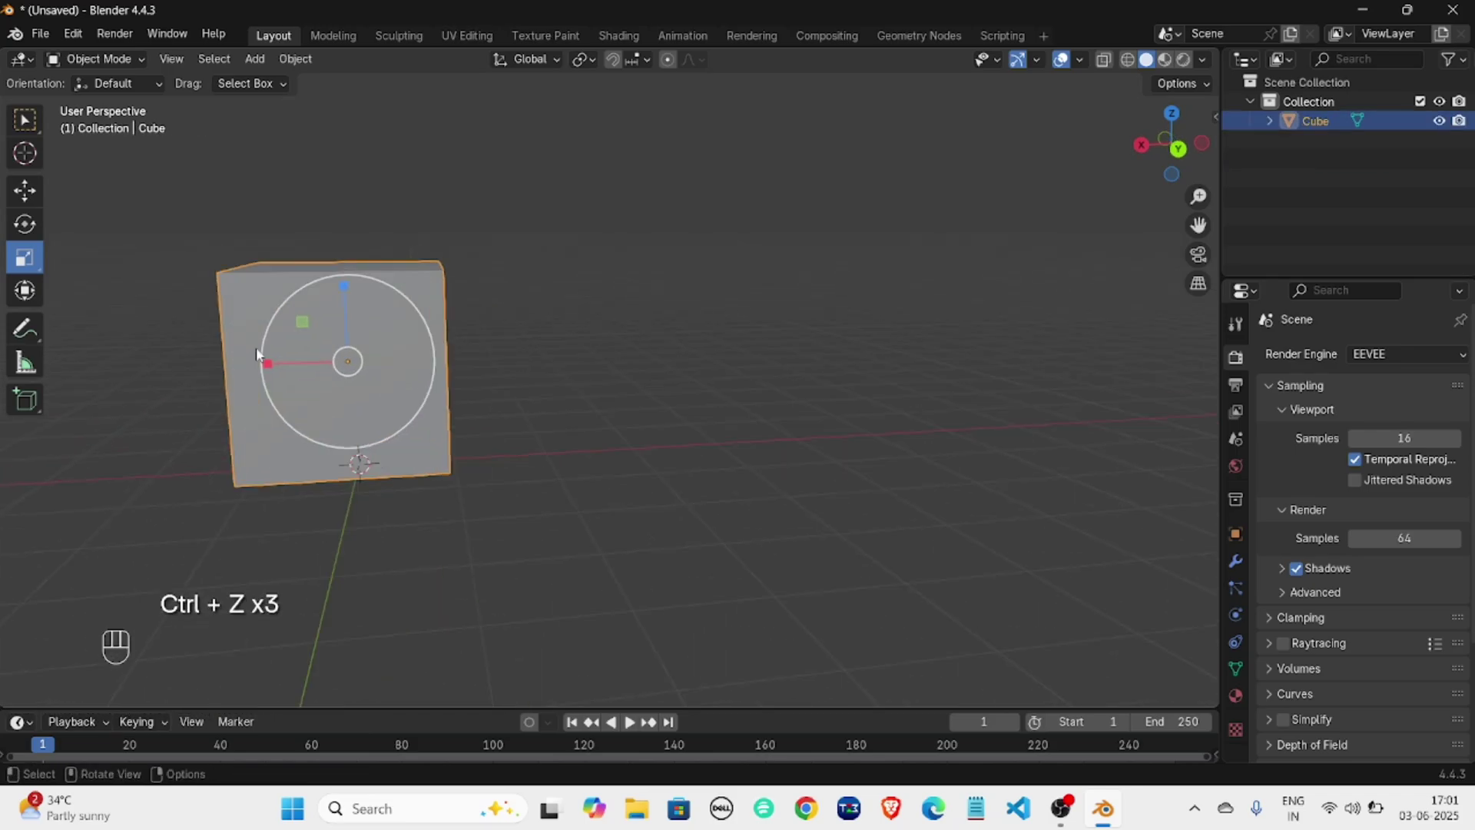
click(558, 432)
shift+middle_drag(558, 433, 793, 451)
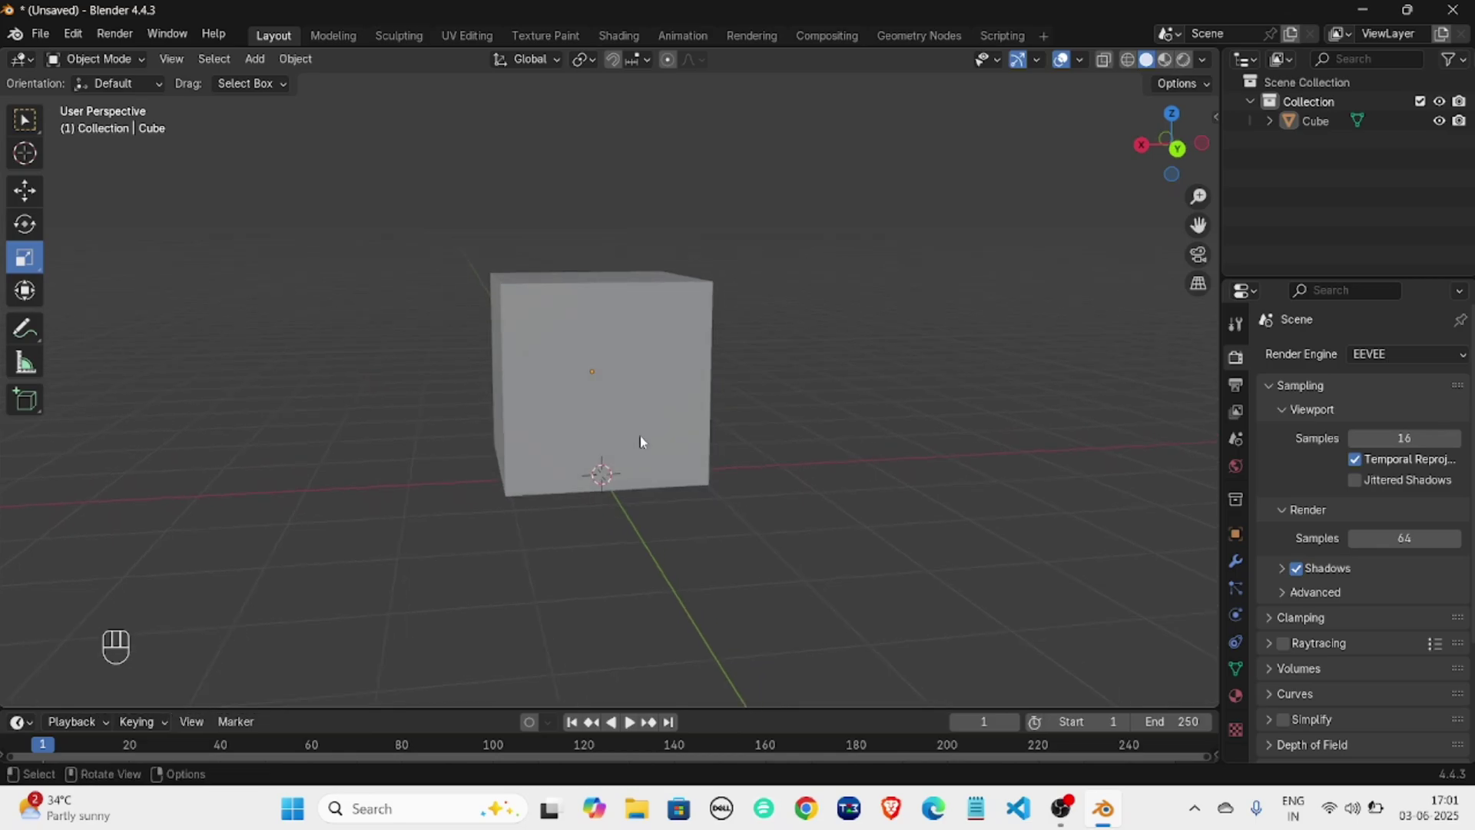
scroll(660, 446, up, 4)
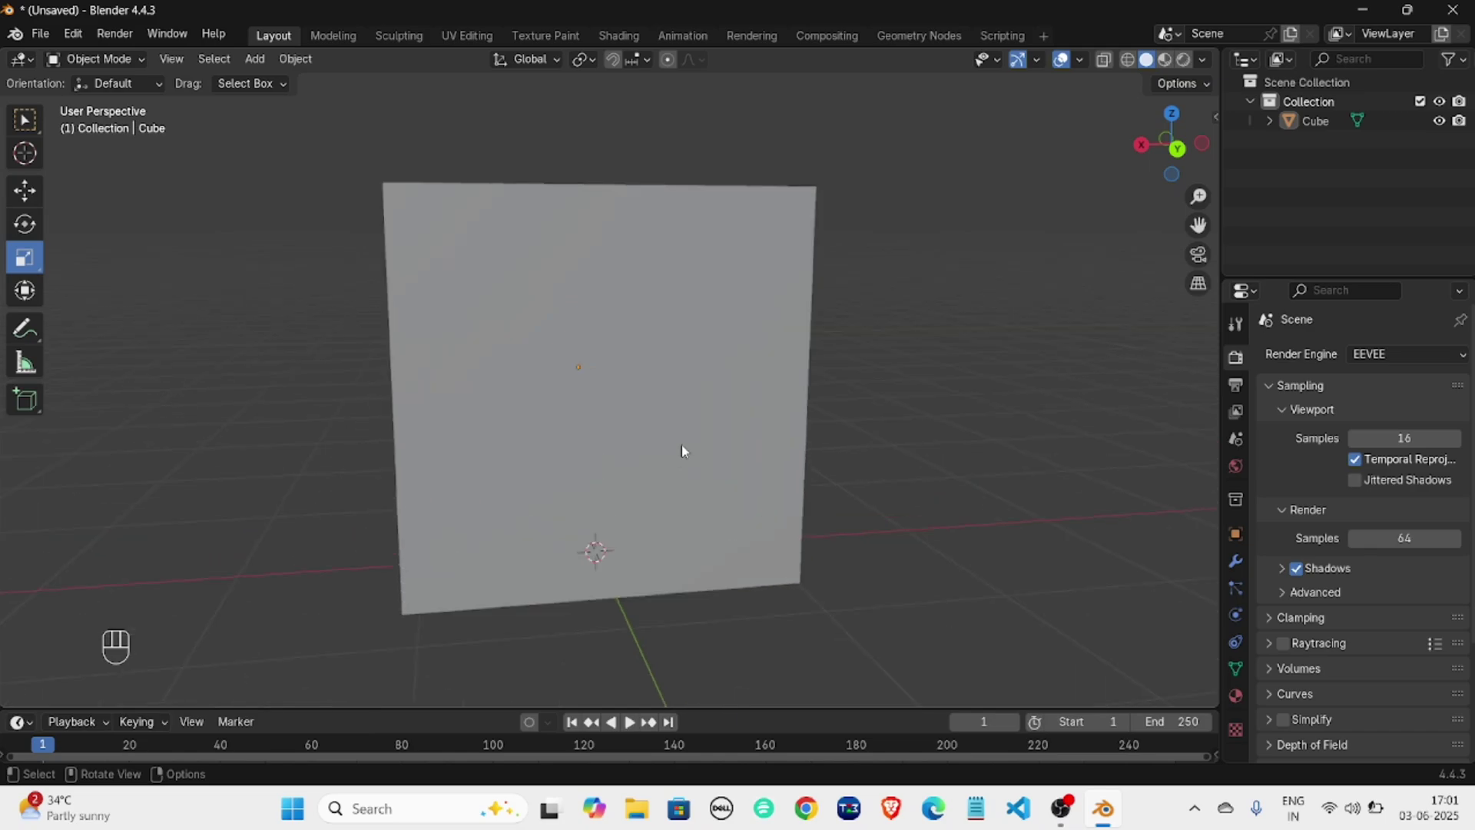
click(696, 431)
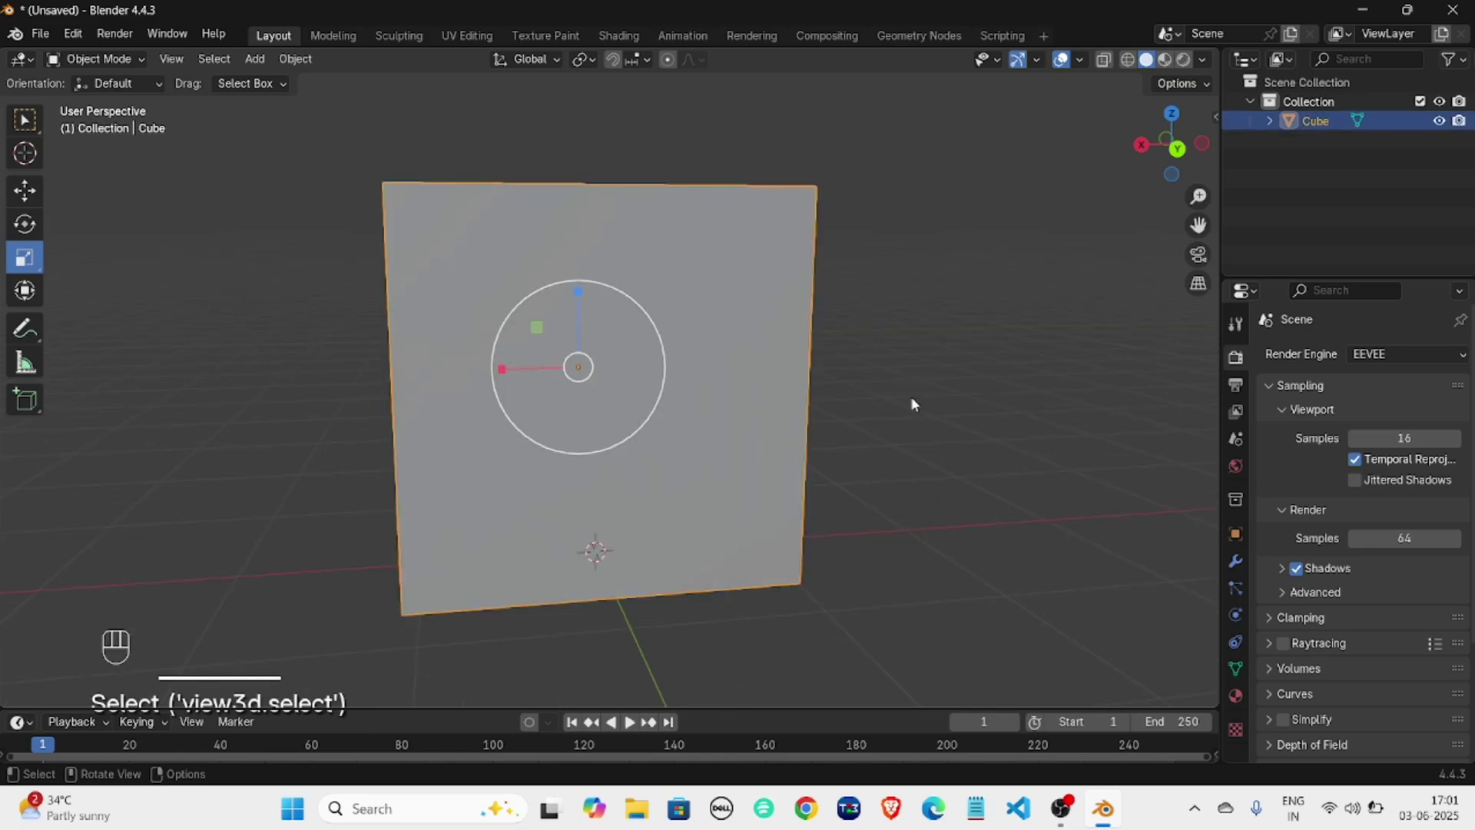
click(1235, 696)
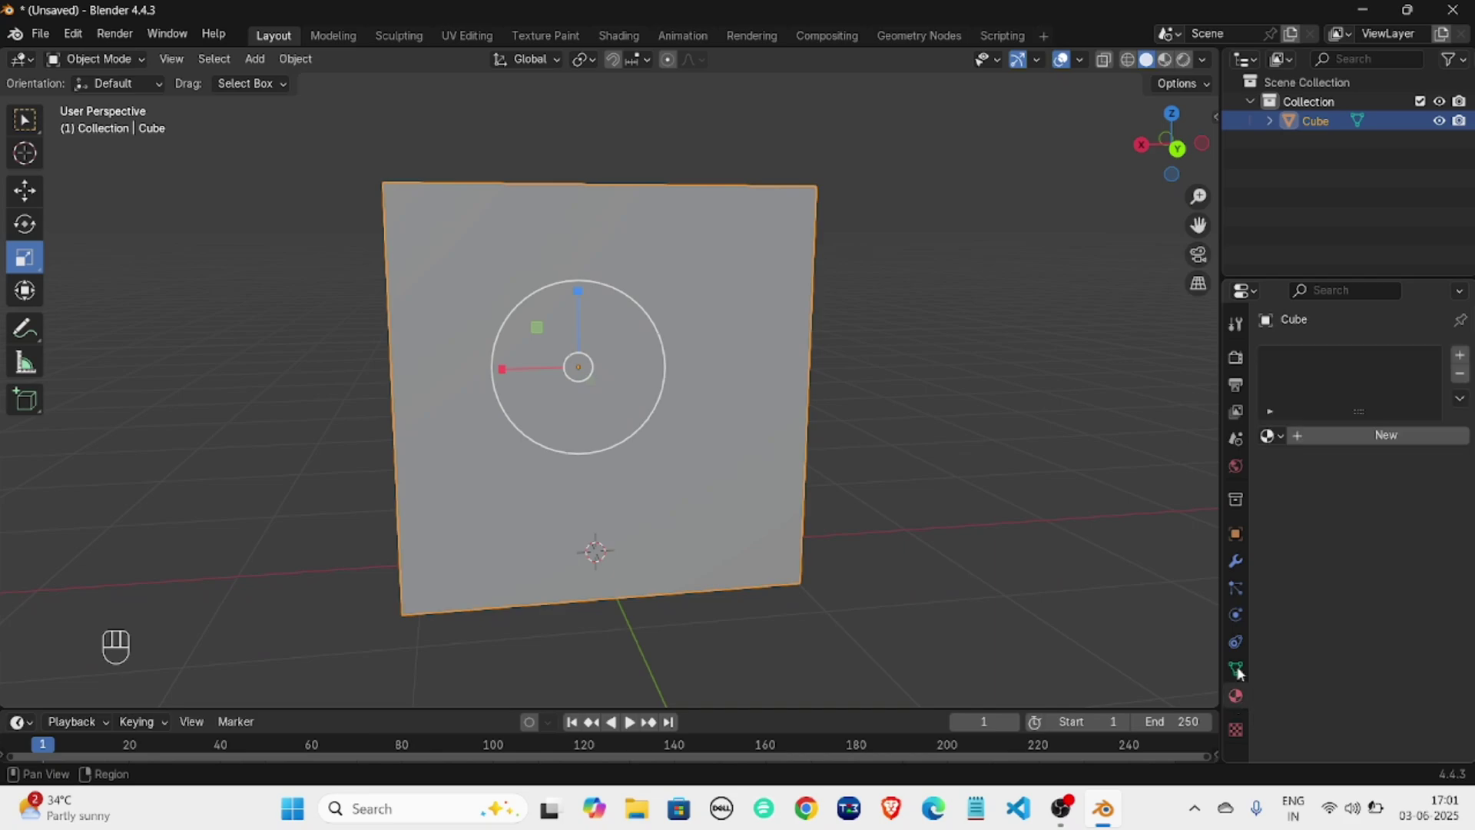
click(1320, 444)
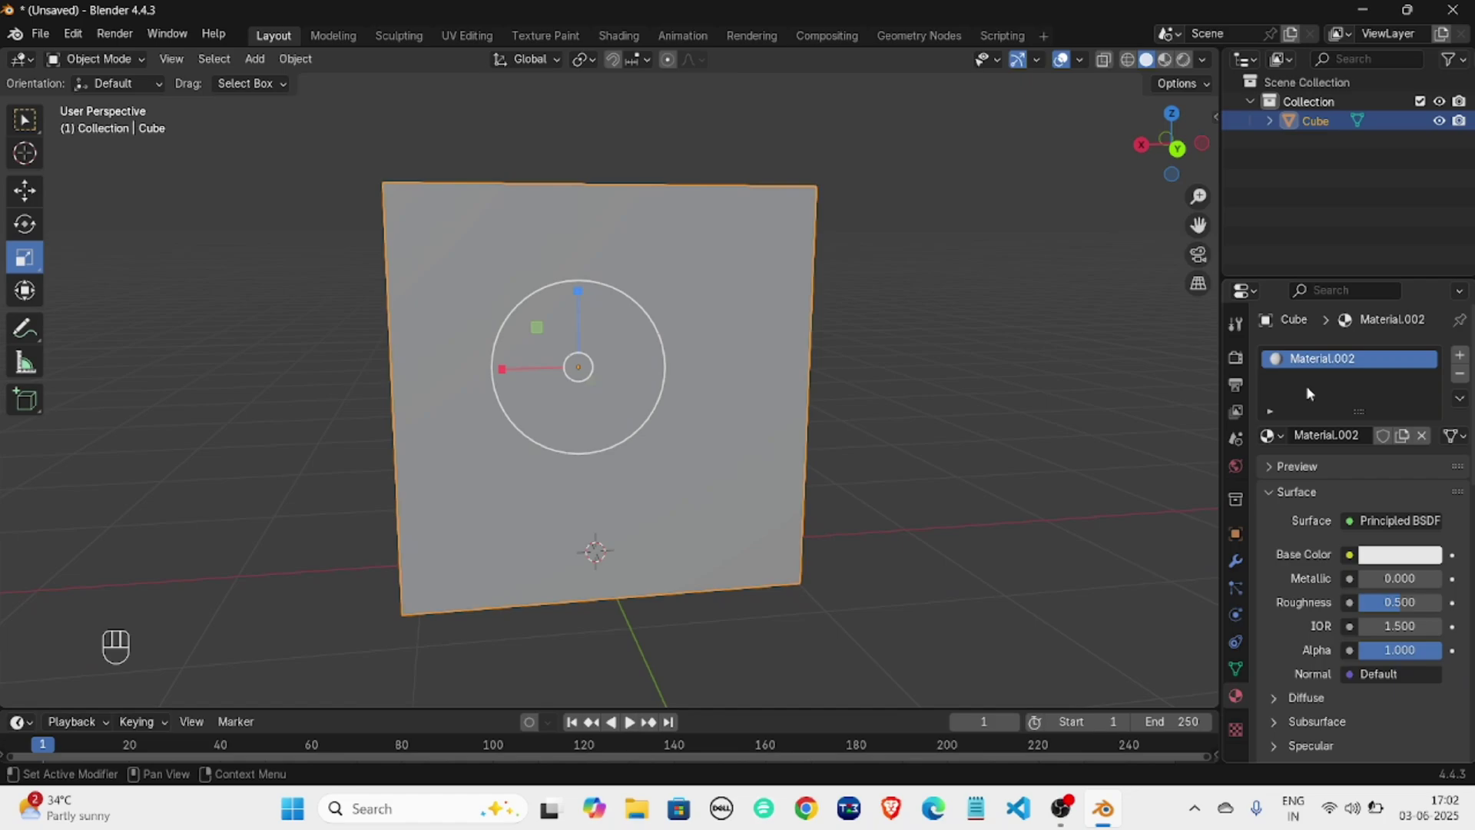
Set the material's base color to light green (#60E77A) and switch the viewport to Material Preview shading.
click(1384, 564)
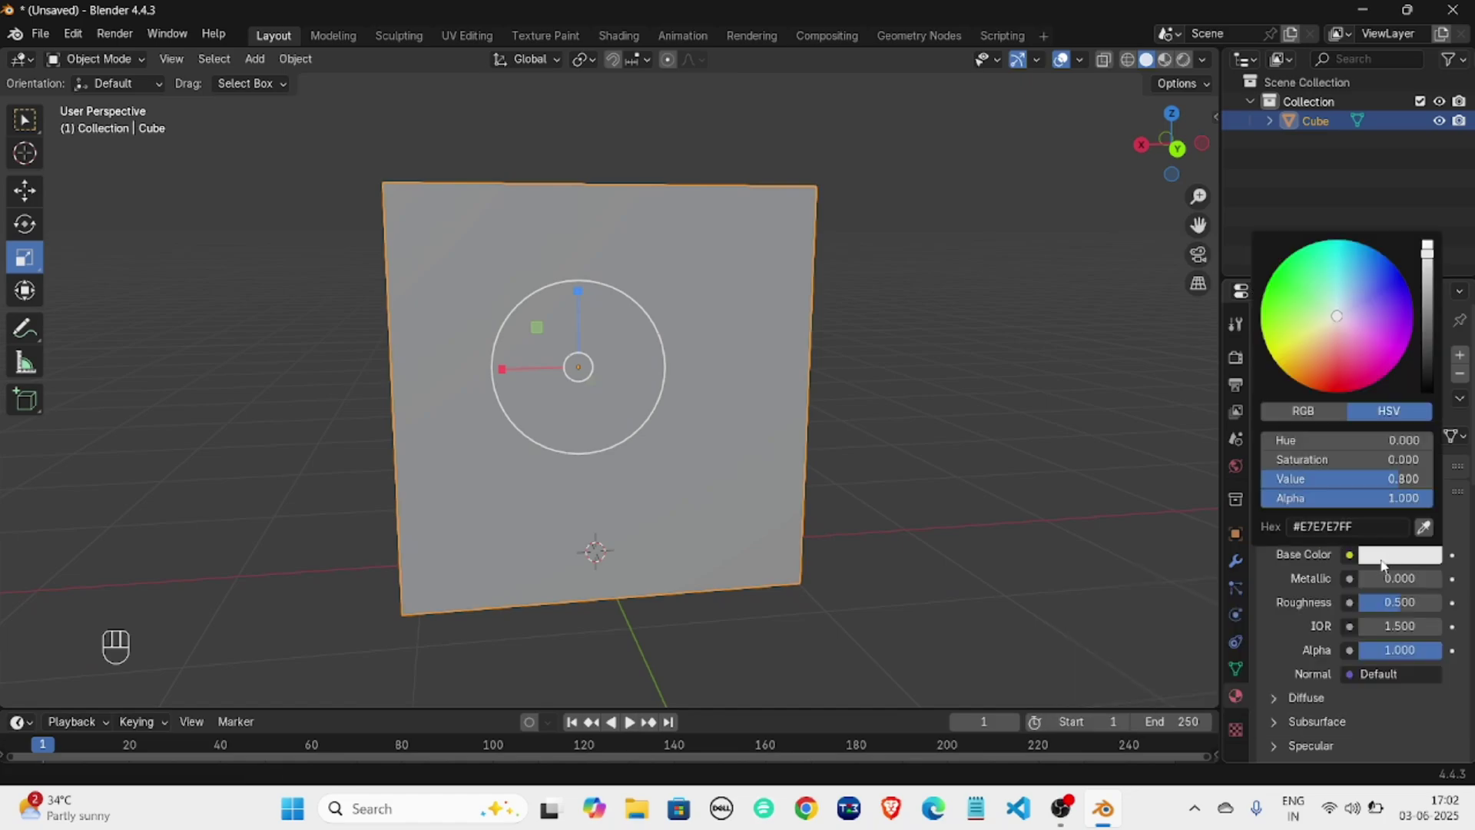
drag(1339, 374, 1305, 292)
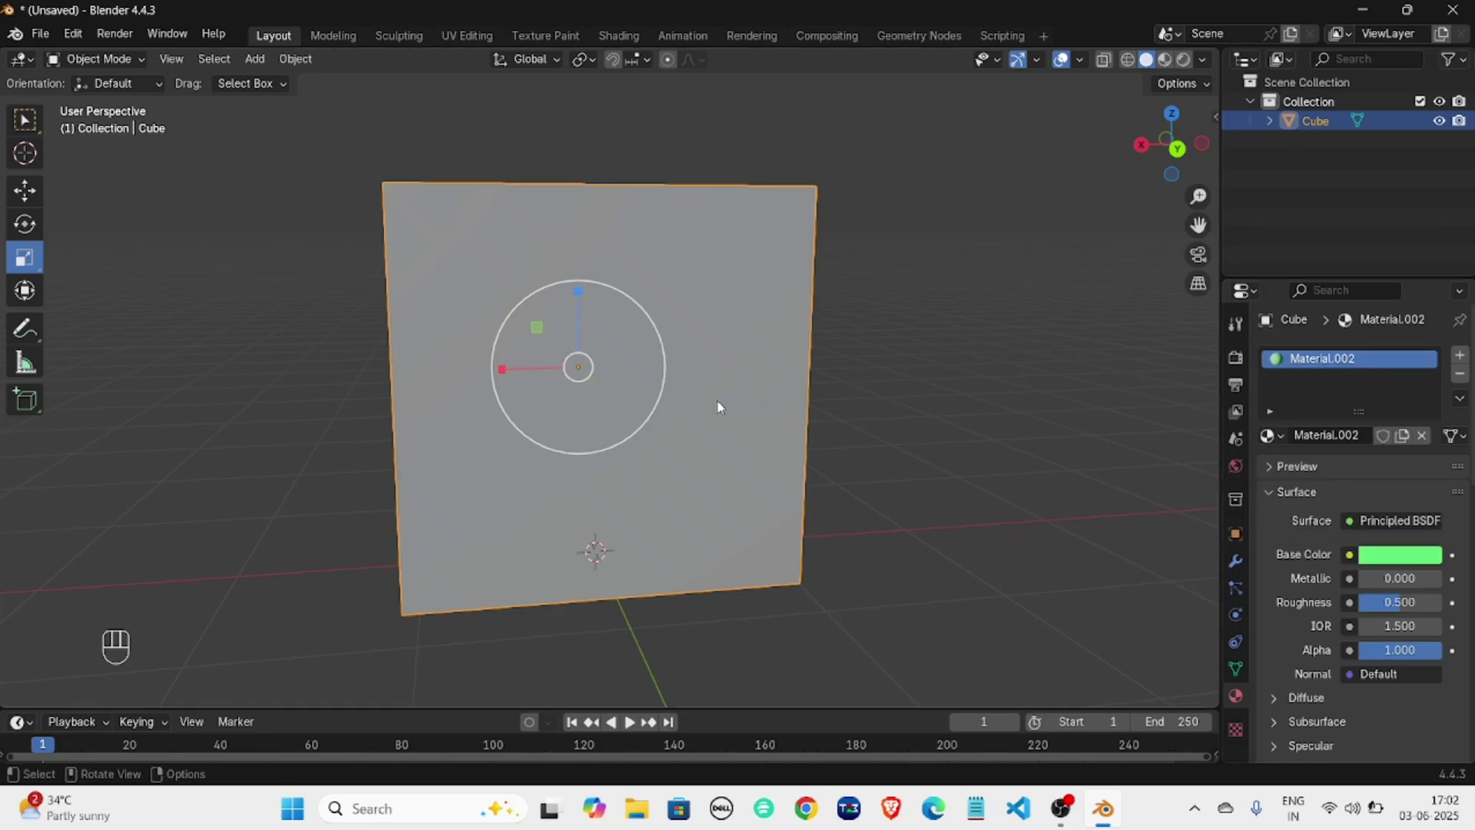
click(1166, 60)
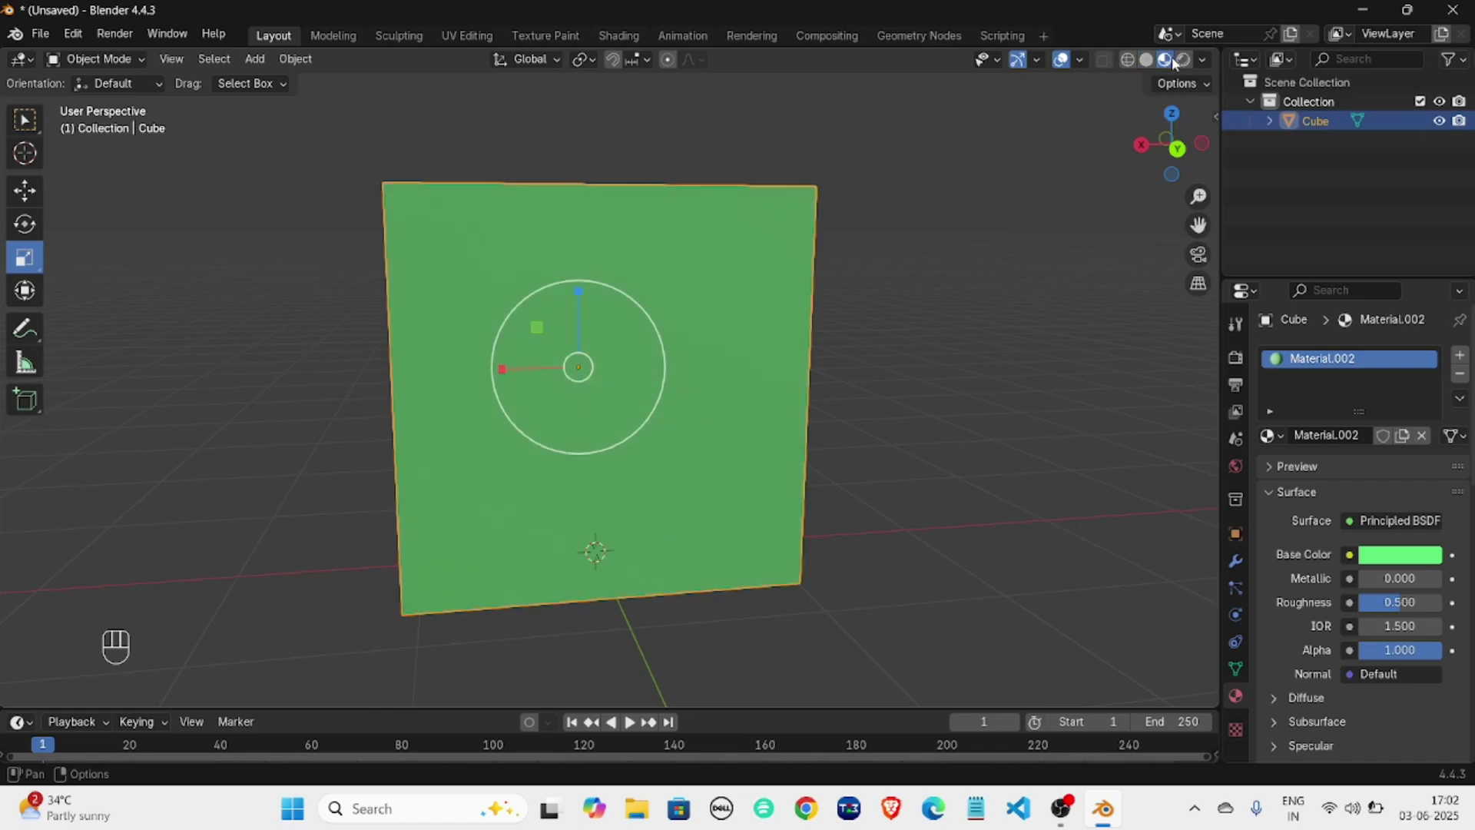
Change the cube material's base color to pale yellow and set its Metallic value to about 0.835.
click(1377, 556)
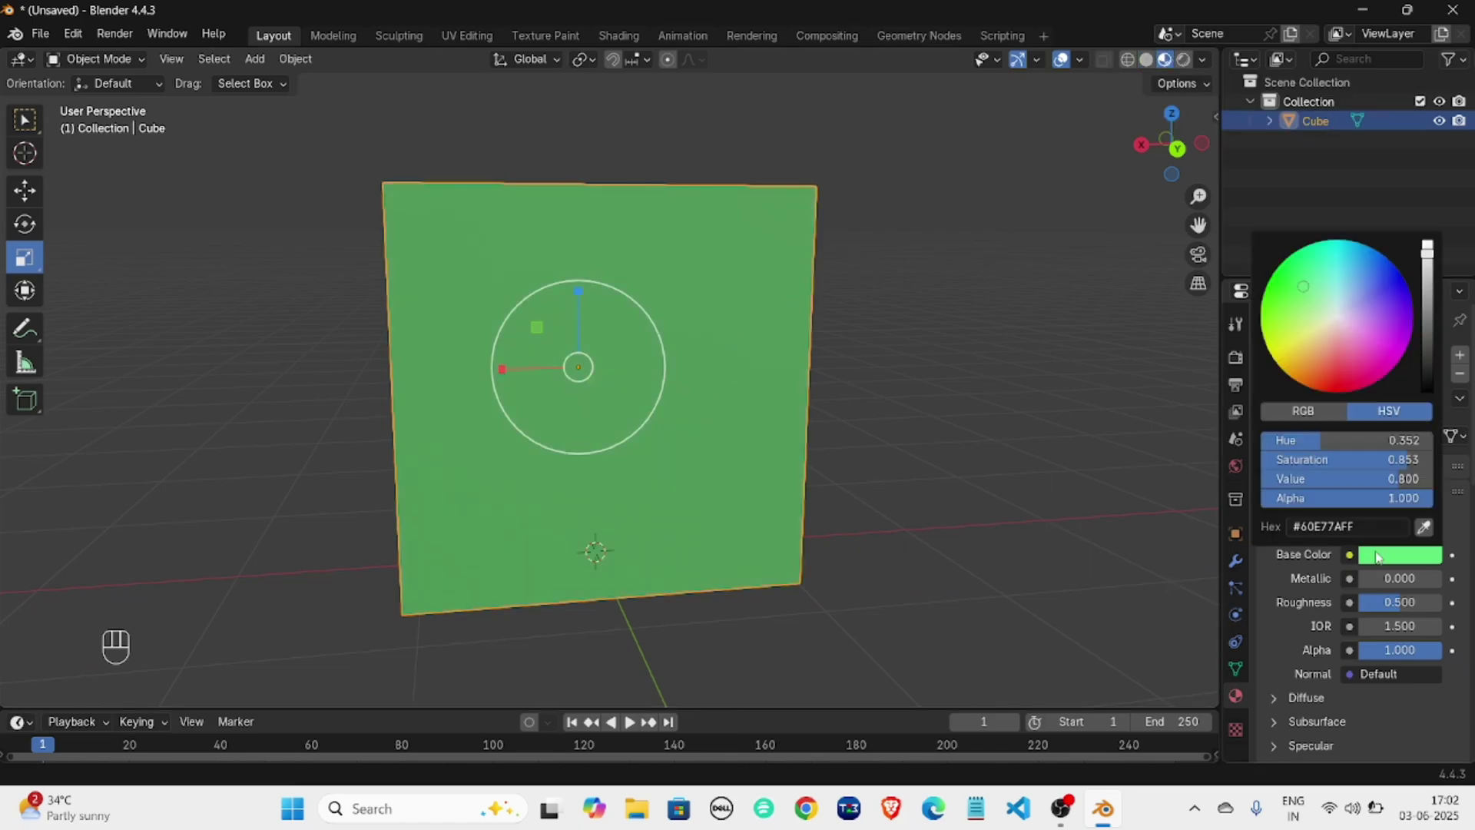
mouse_move(1349, 344)
mouse_down()
mouse_move(1327, 384)
mouse_move(1315, 375)
mouse_move(1342, 318)
mouse_move(1267, 350)
mouse_move(1316, 329)
mouse_up()
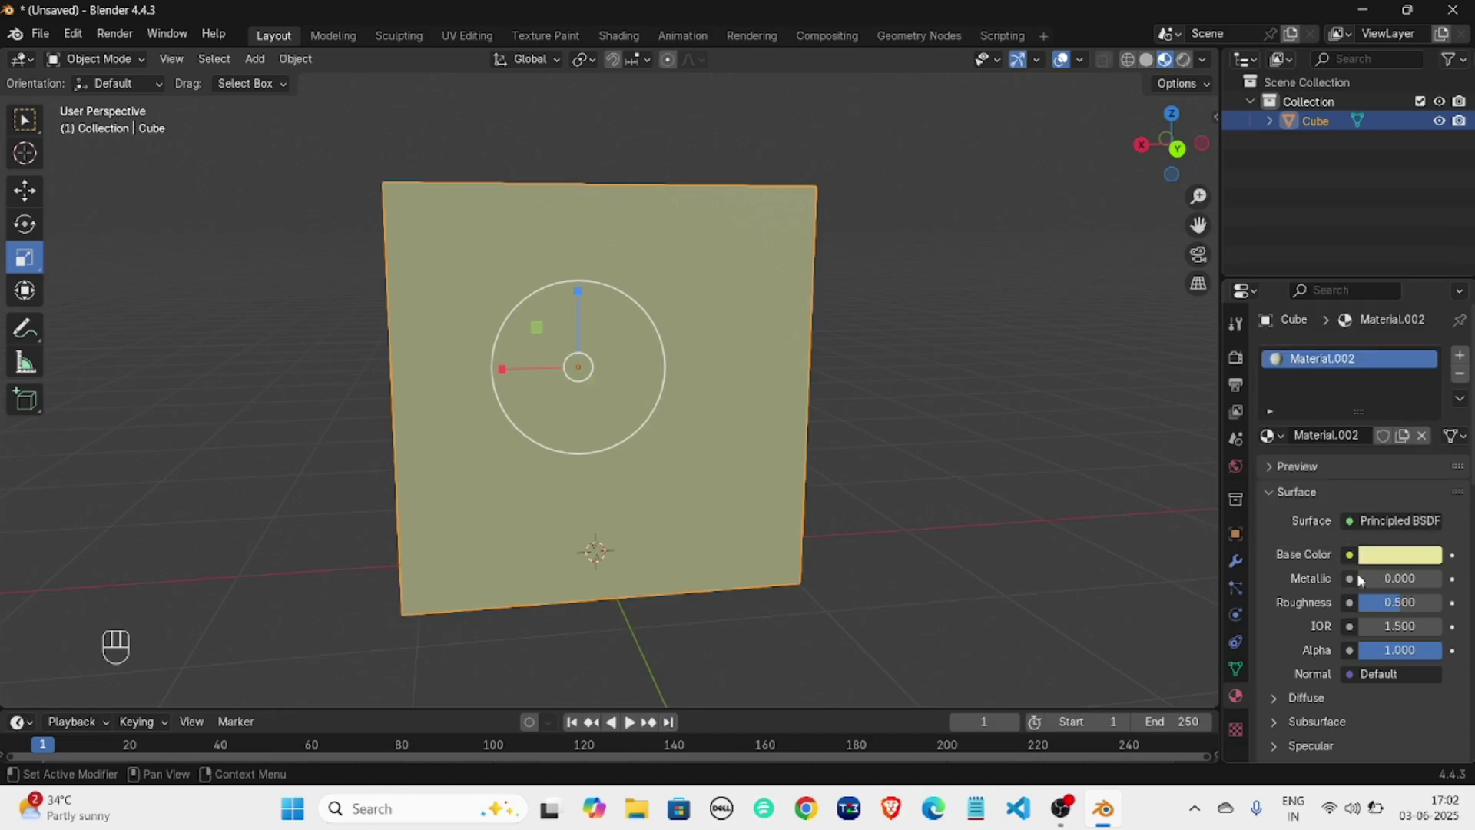
drag(1372, 575, 1411, 564)
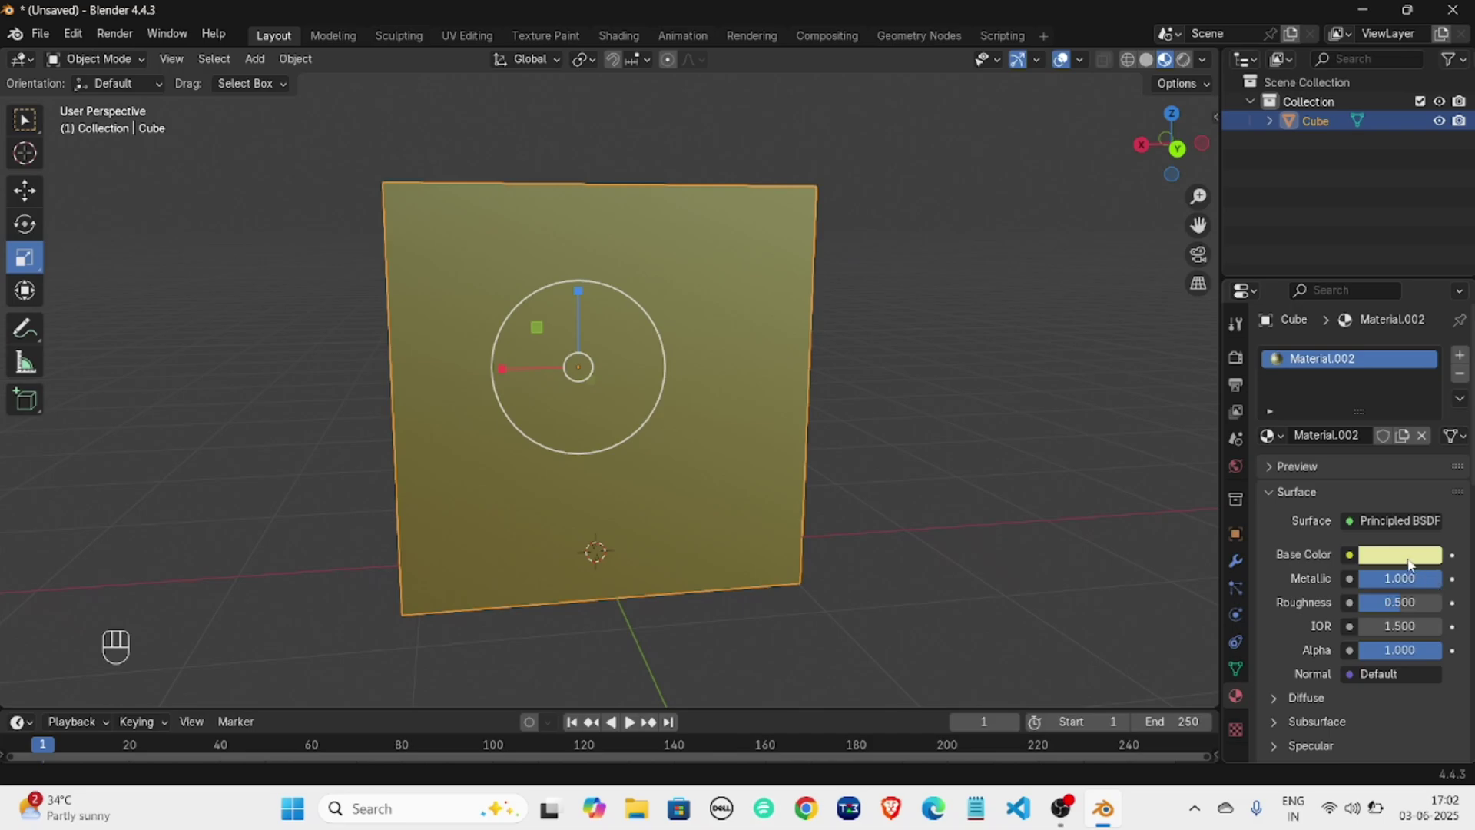
scroll(906, 474, up, 3)
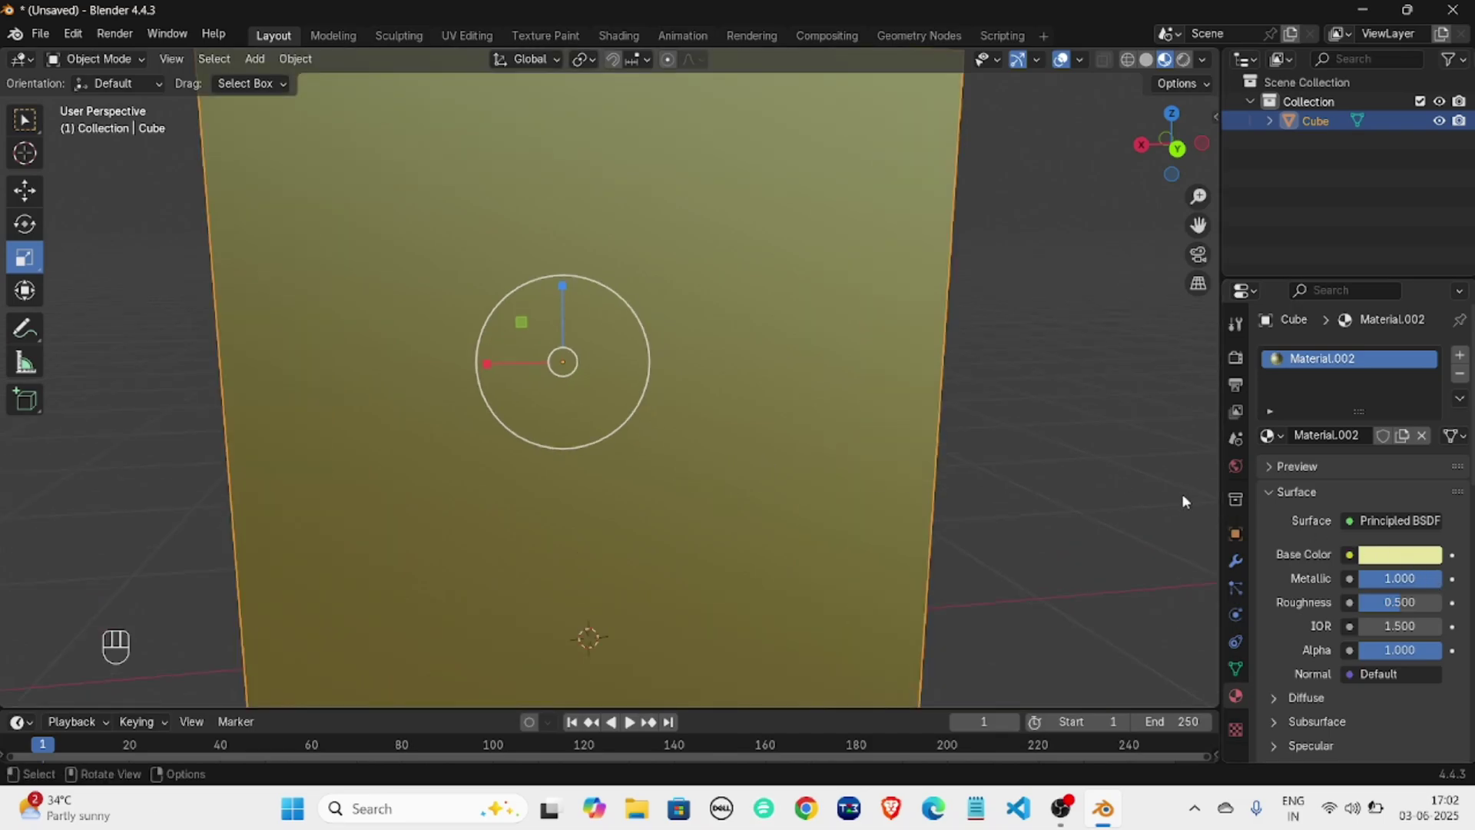
drag(1421, 586, 1408, 586)
click(988, 456)
scroll(988, 456, down, 4)
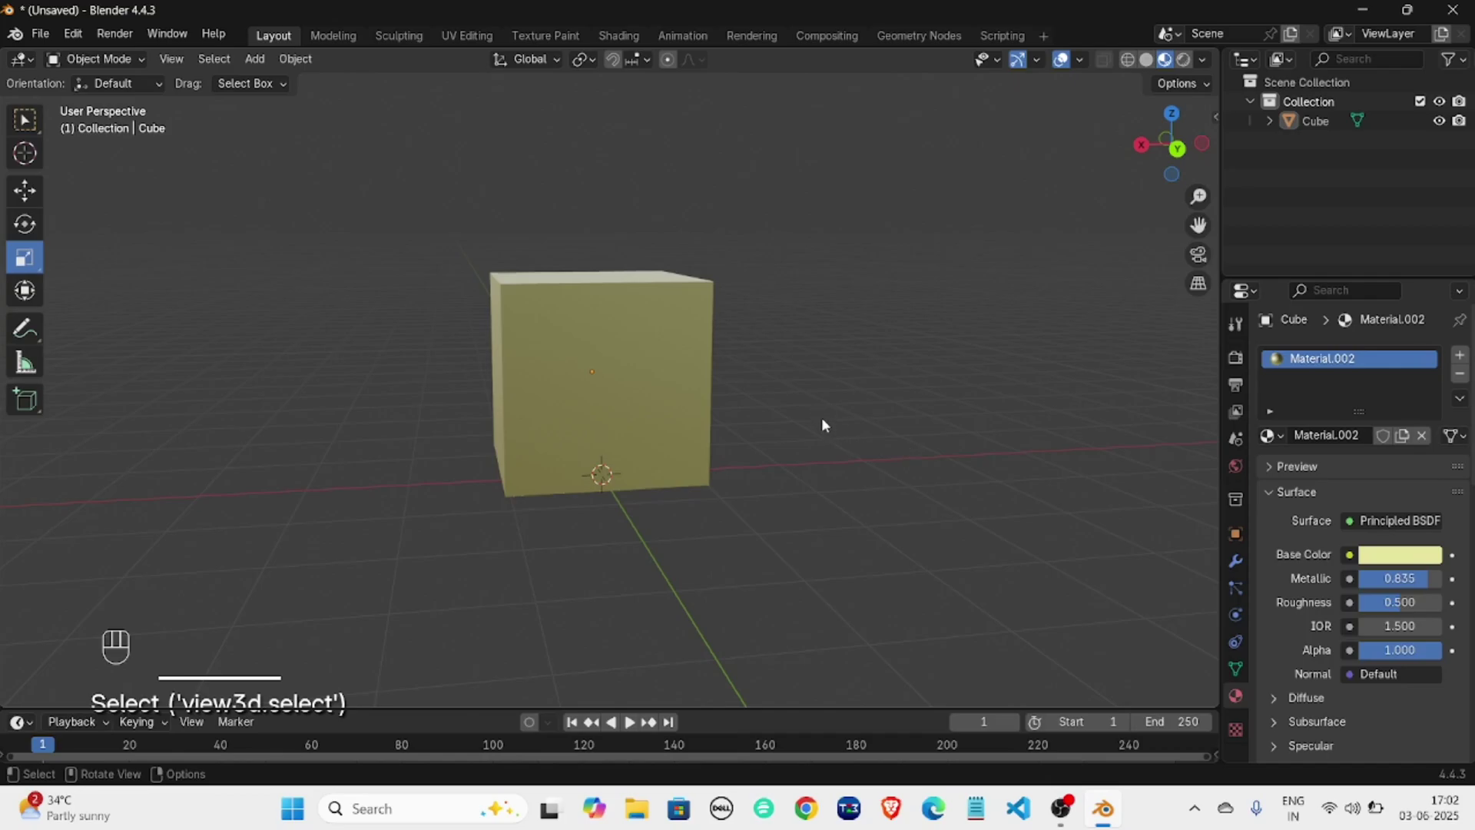
Add a Sun light to the scene at the 3D cursor.
scroll(820, 446, up, 2)
key(shift+a)
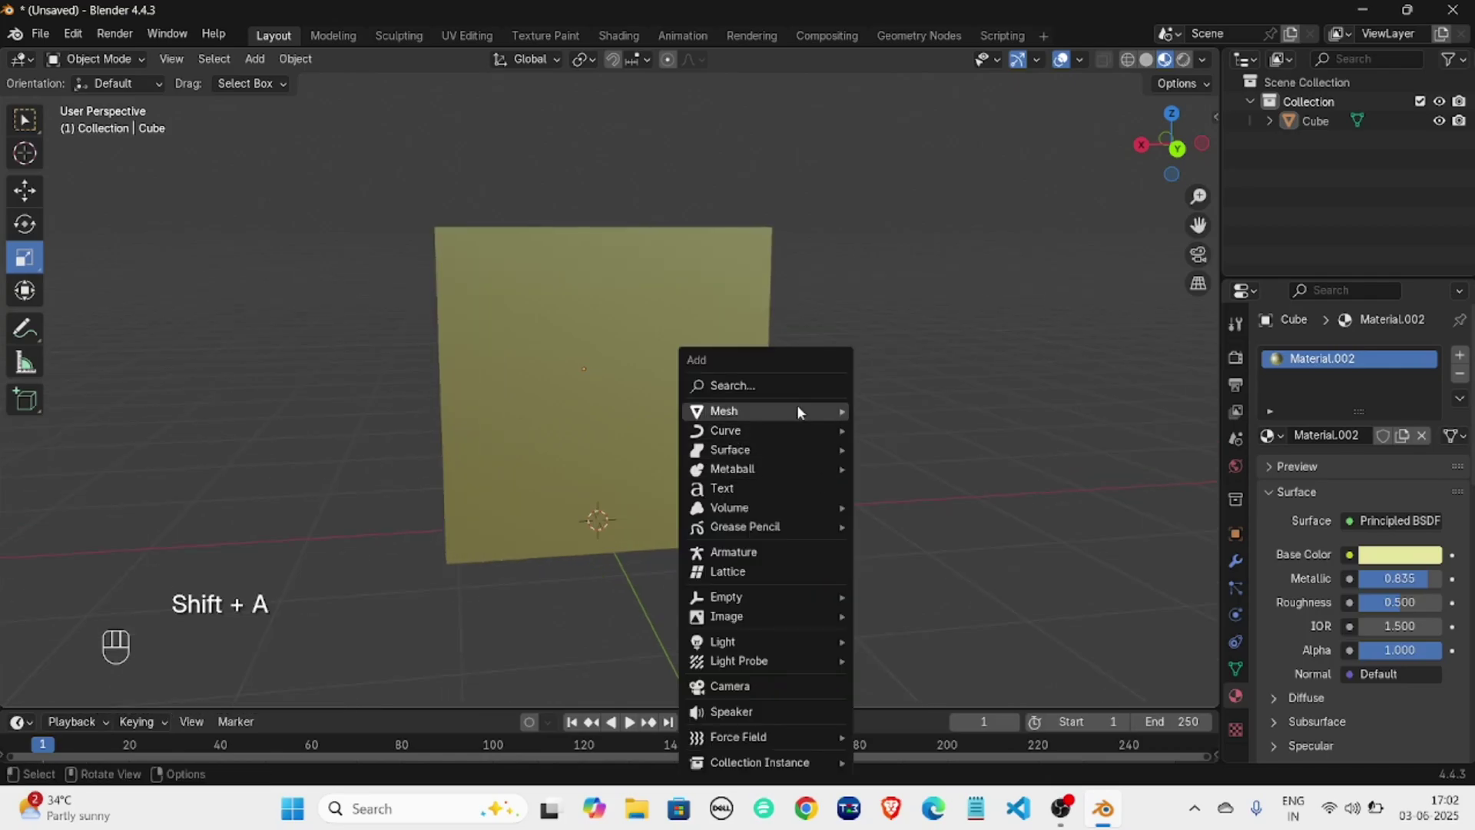
key(shift+a)
mouse_move(921, 331)
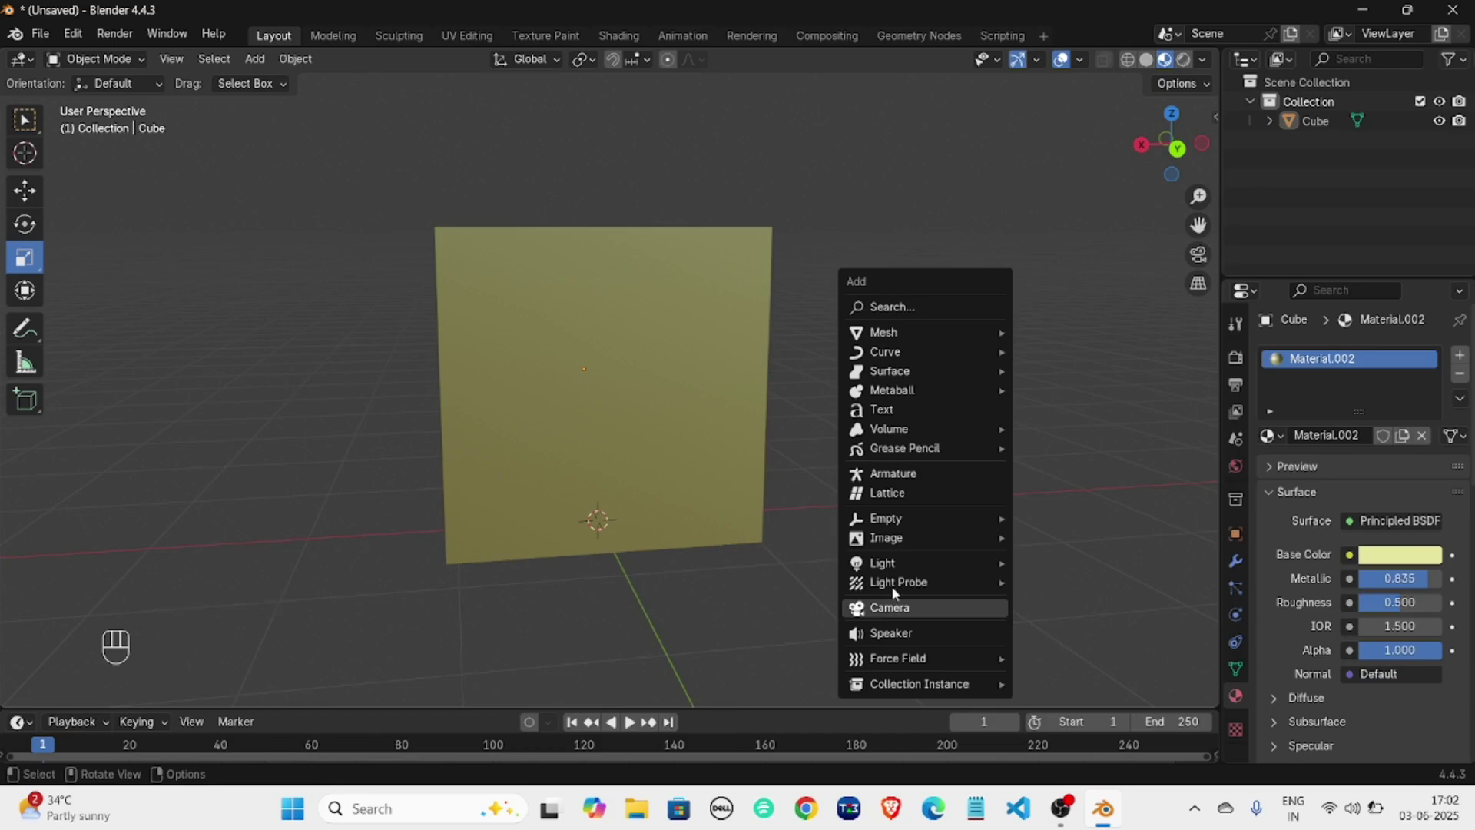
mouse_move(918, 569)
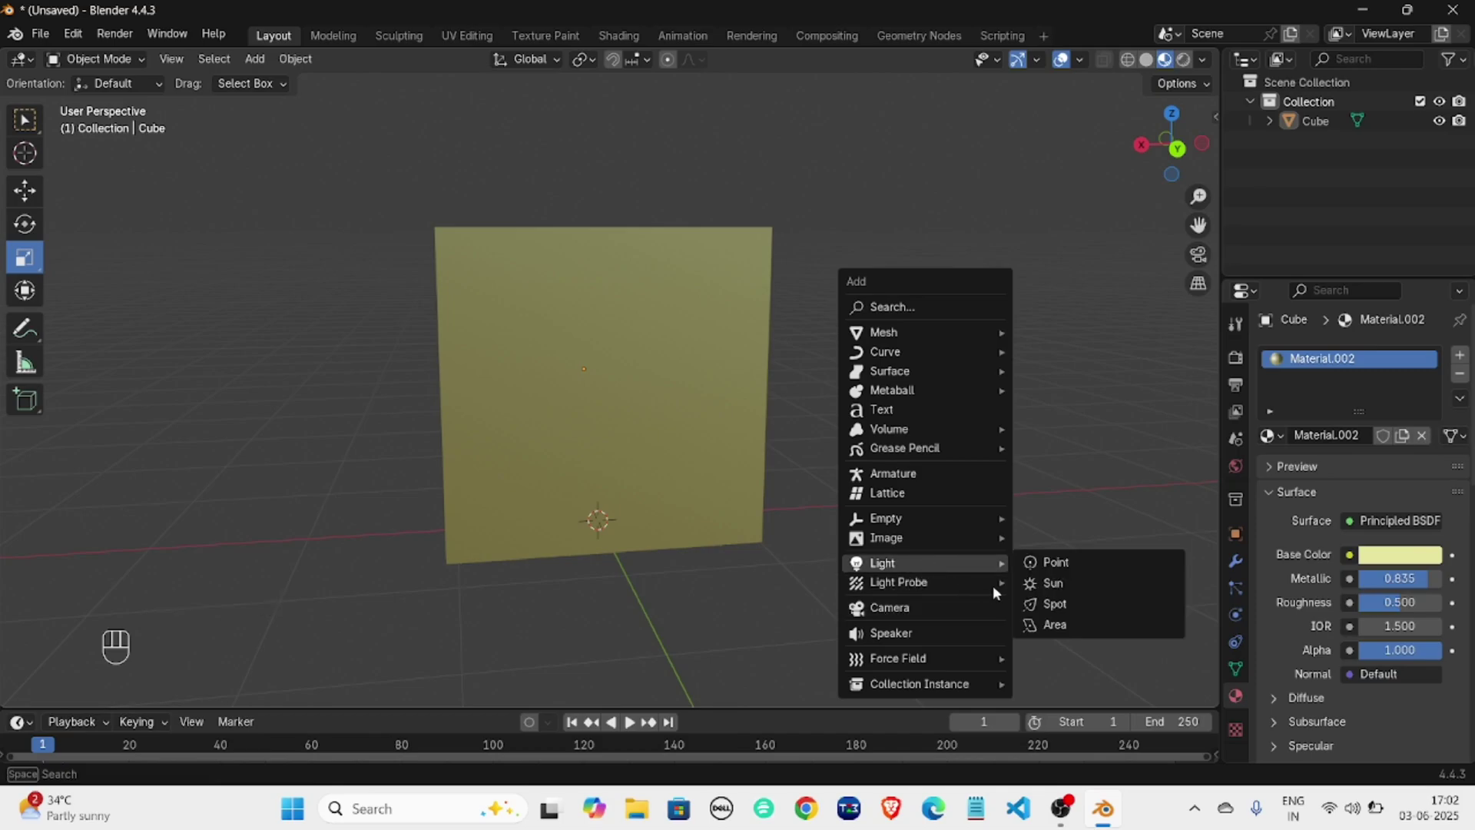
click(1051, 583)
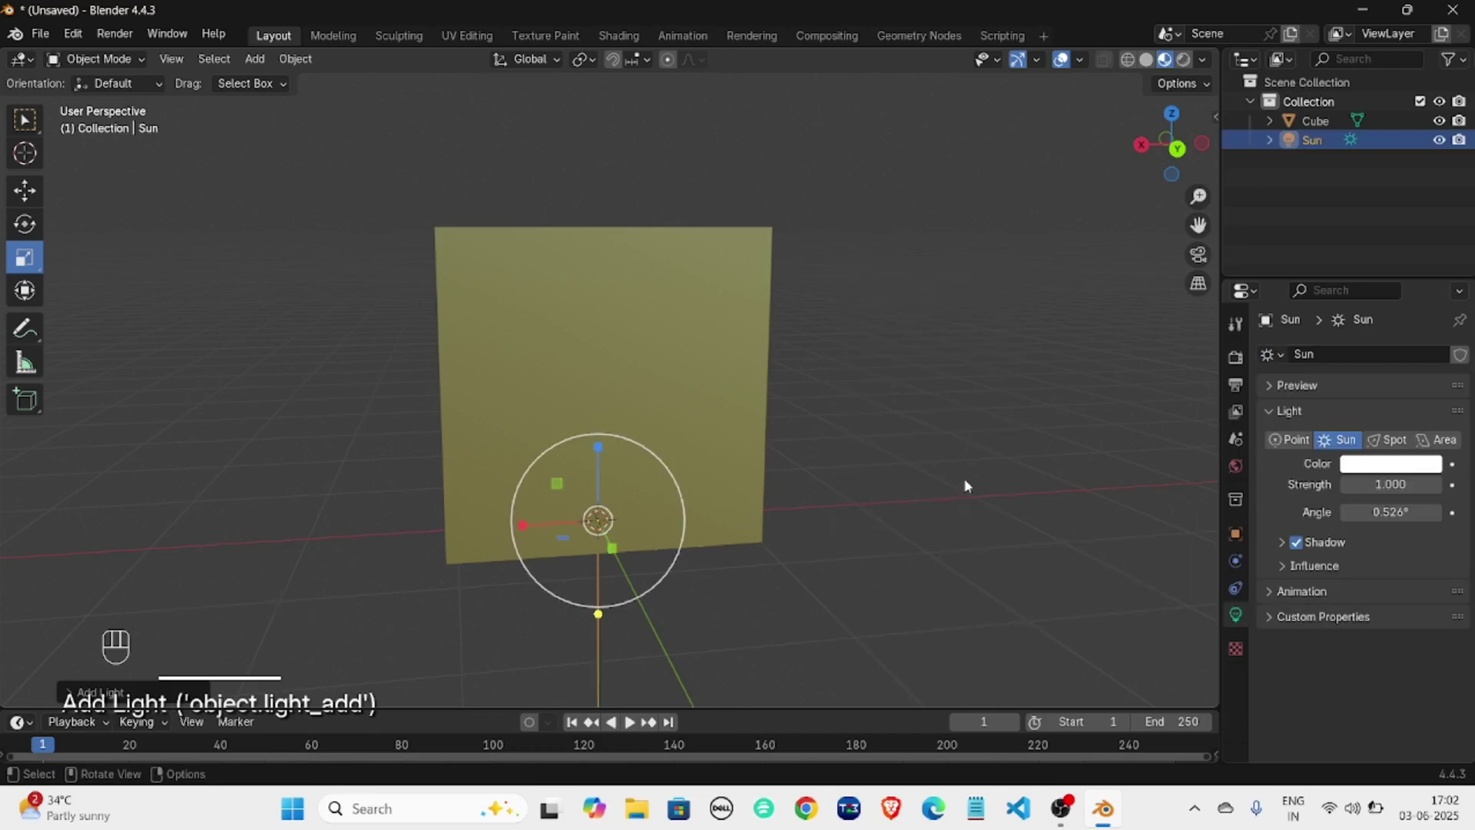
Rotate the Sun light freely around its origin and switch the viewport to Rendered shading.
middle_drag(965, 485, 1063, 497)
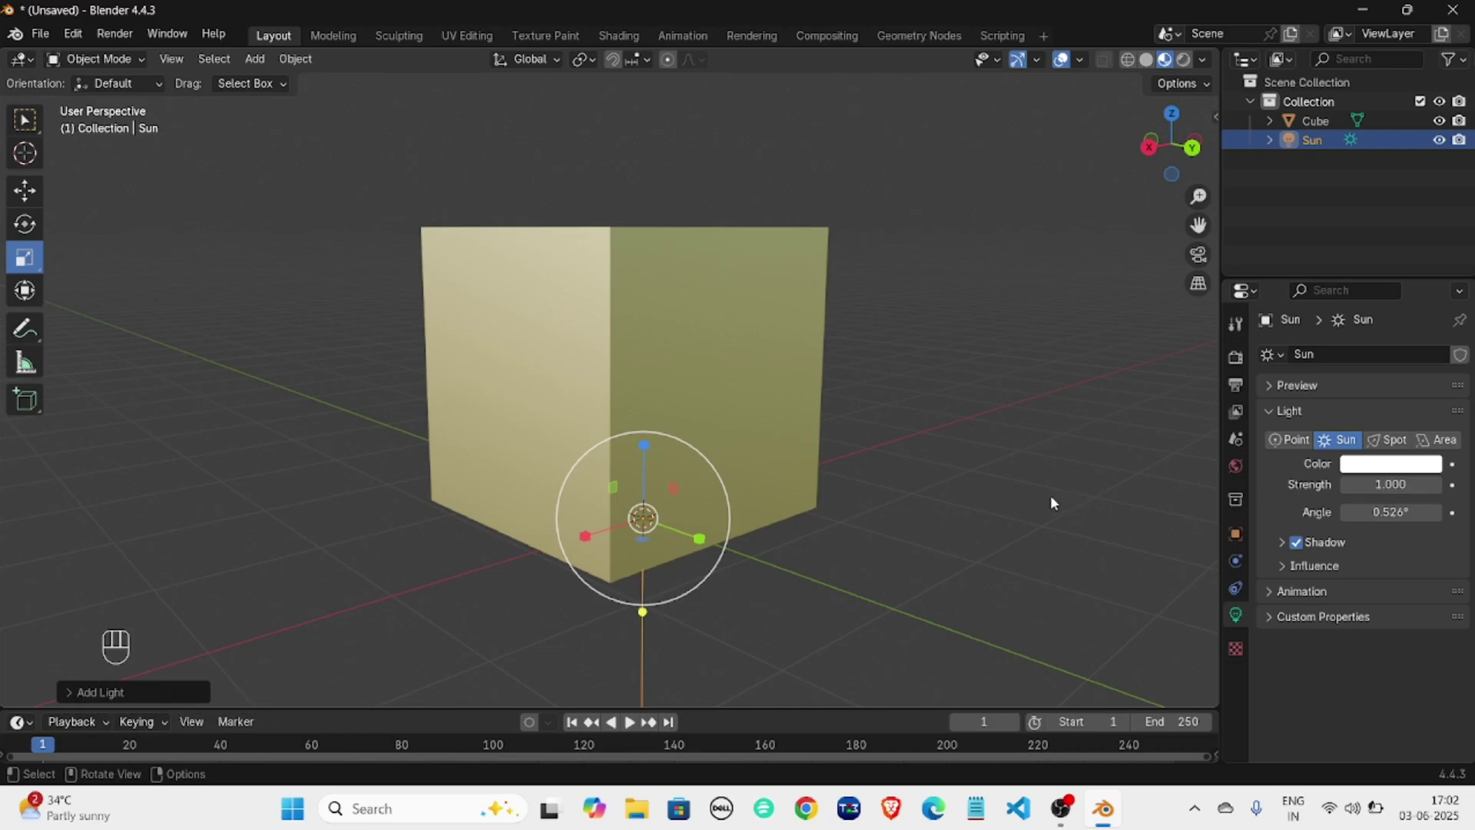
key(r)
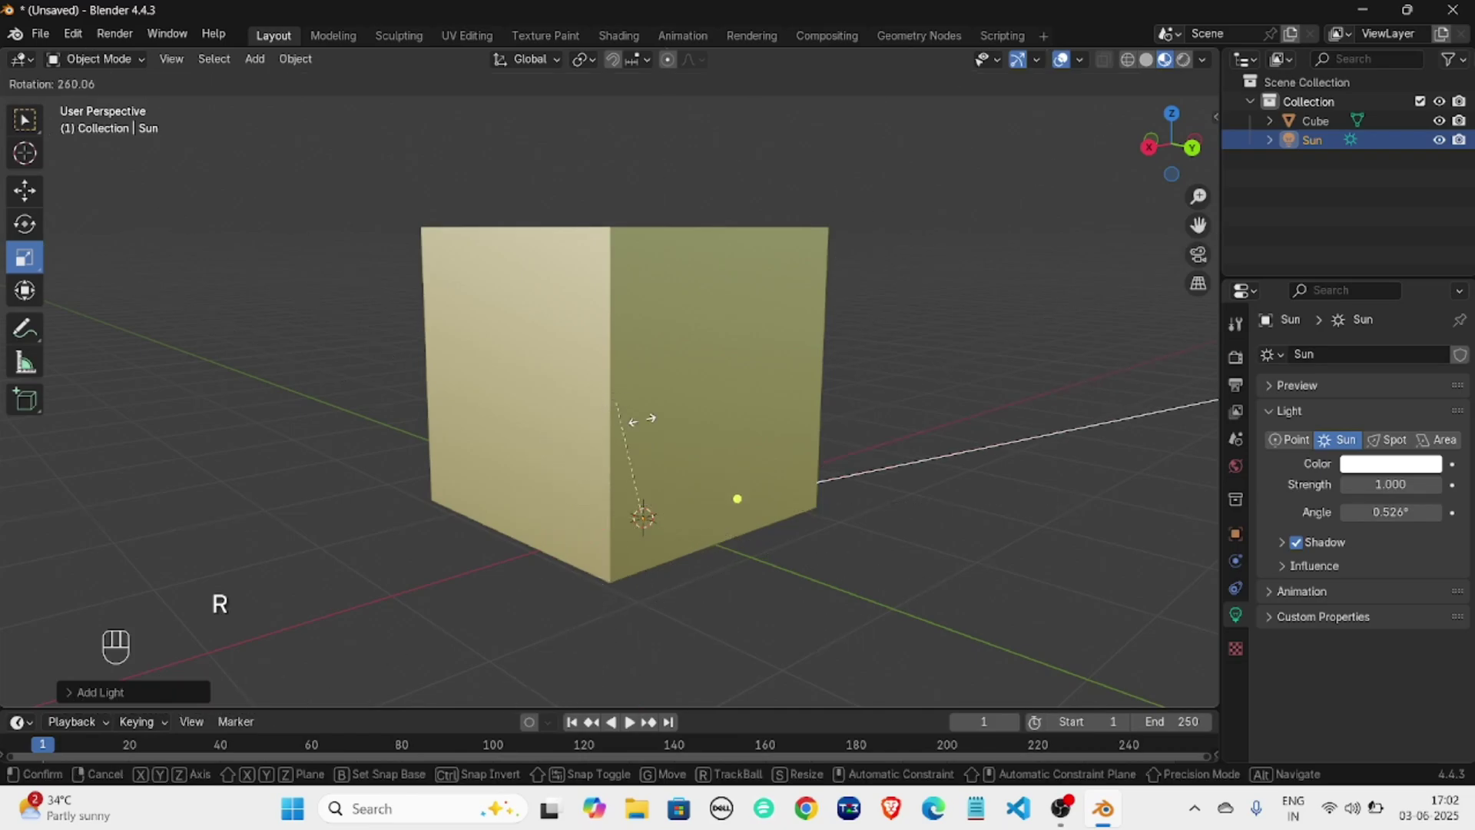
click(641, 418)
key(ctrl+z)
click(1183, 59)
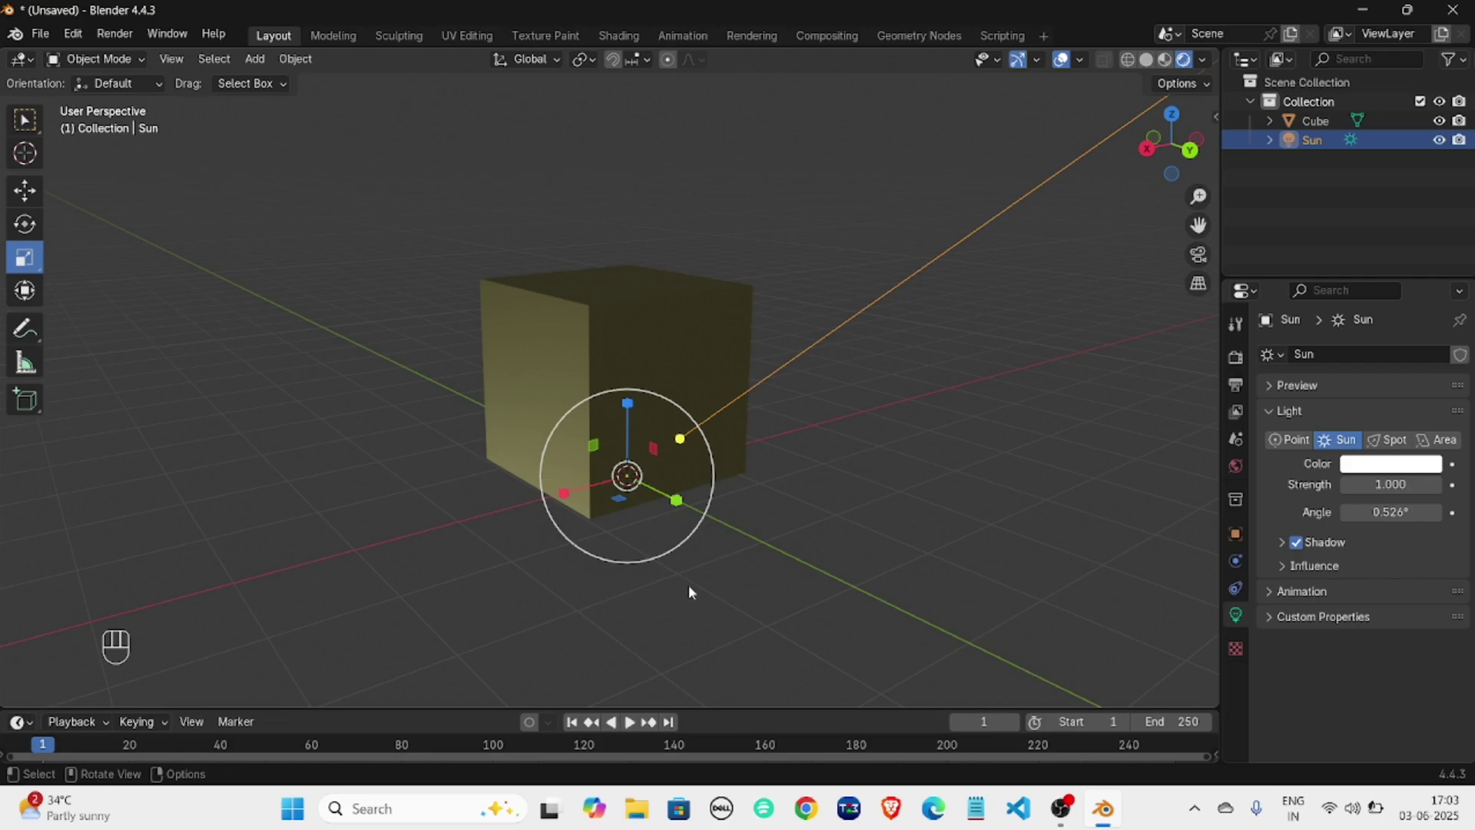
Rotate the Sun light about the global Z axis and move it up and away from the cube.
key(r)
key(z)
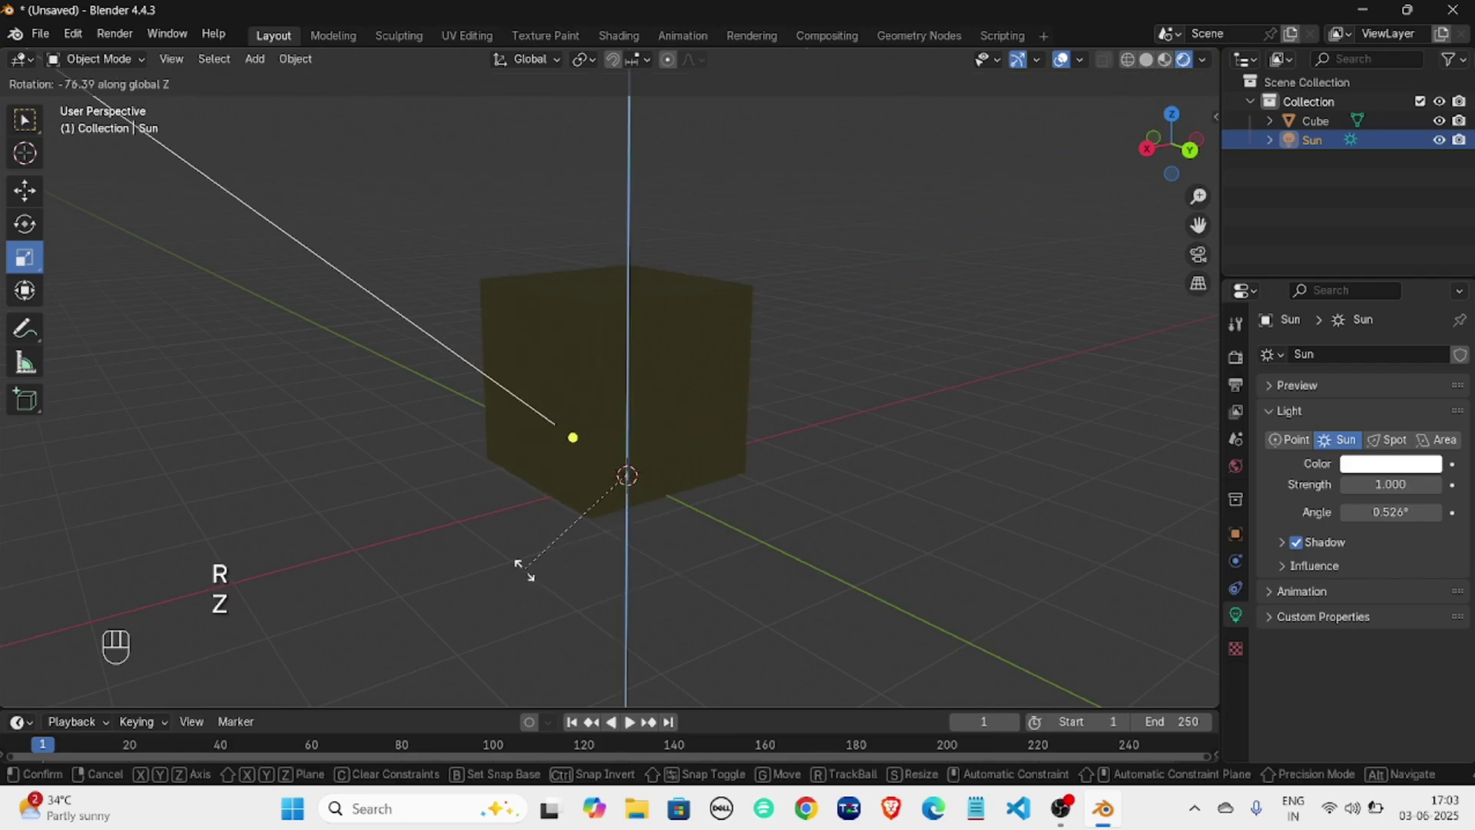
click(445, 430)
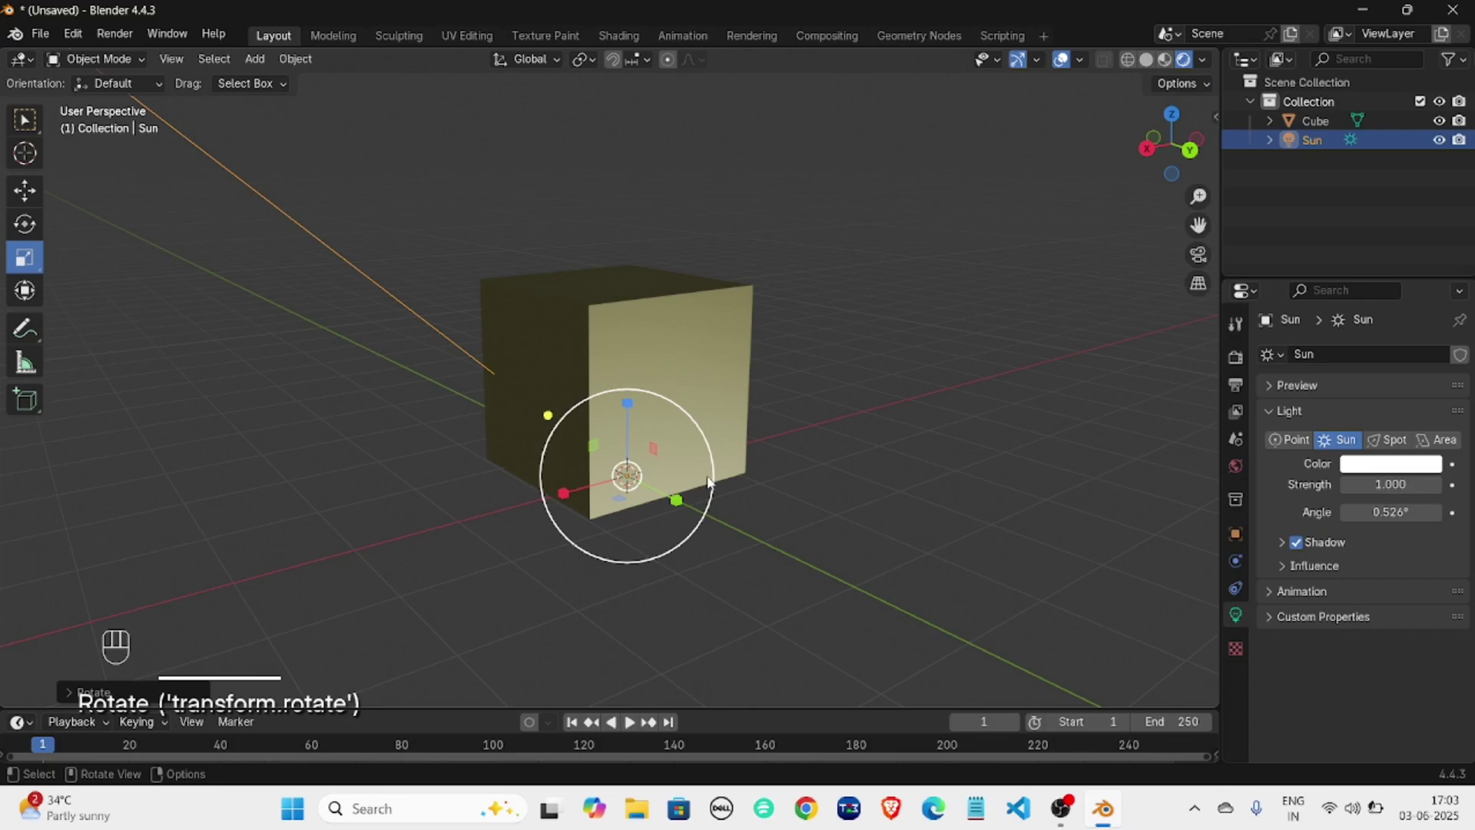
scroll(792, 495, down, 2)
key(g)
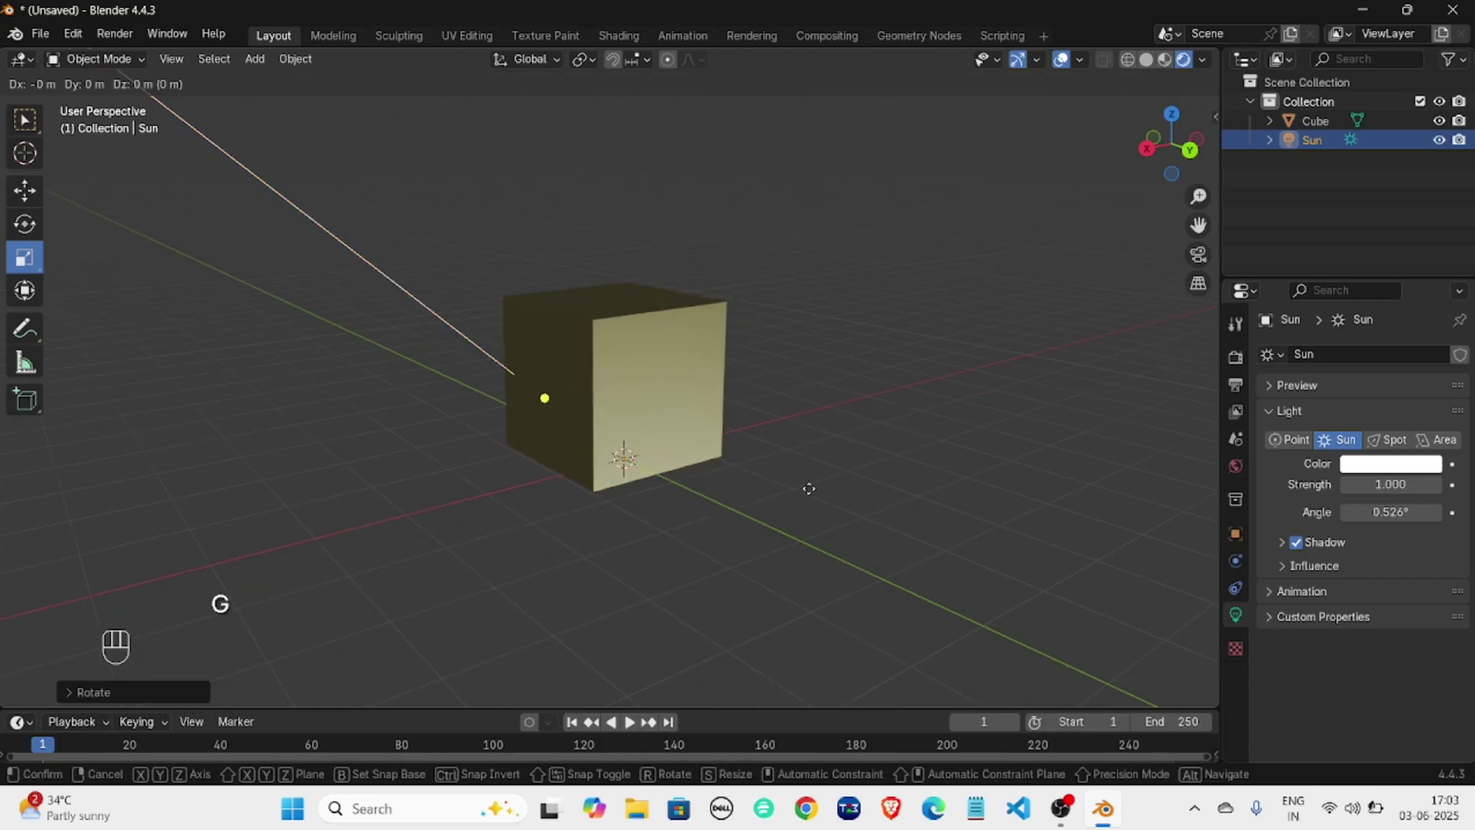
click(1111, 304)
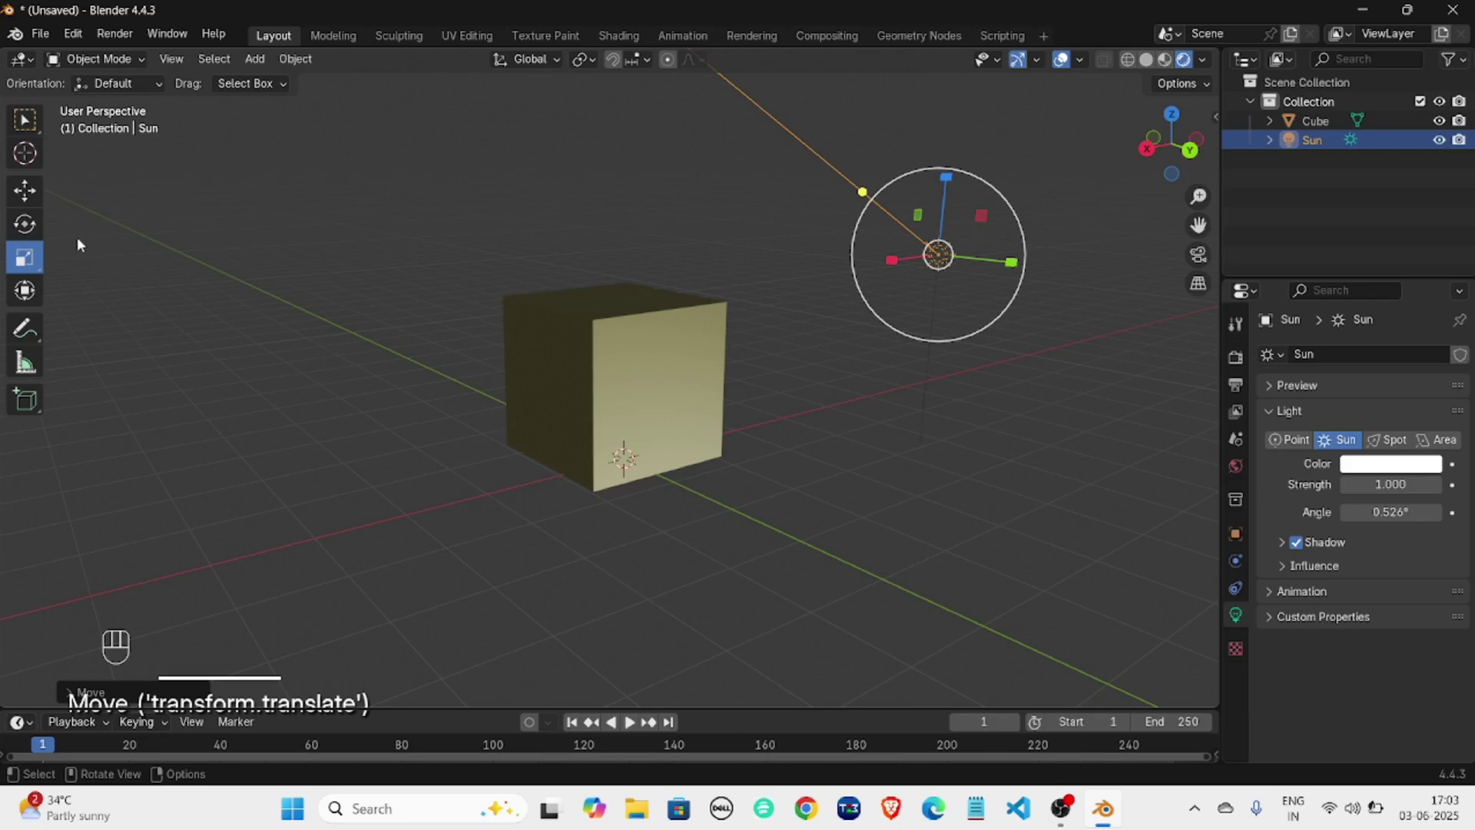
Activate the Rotate tool and turn the Sun light with its gizmo so it points down toward the cube.
click(31, 226)
drag(974, 191, 874, 196)
drag(946, 265, 911, 269)
drag(1002, 232, 734, 320)
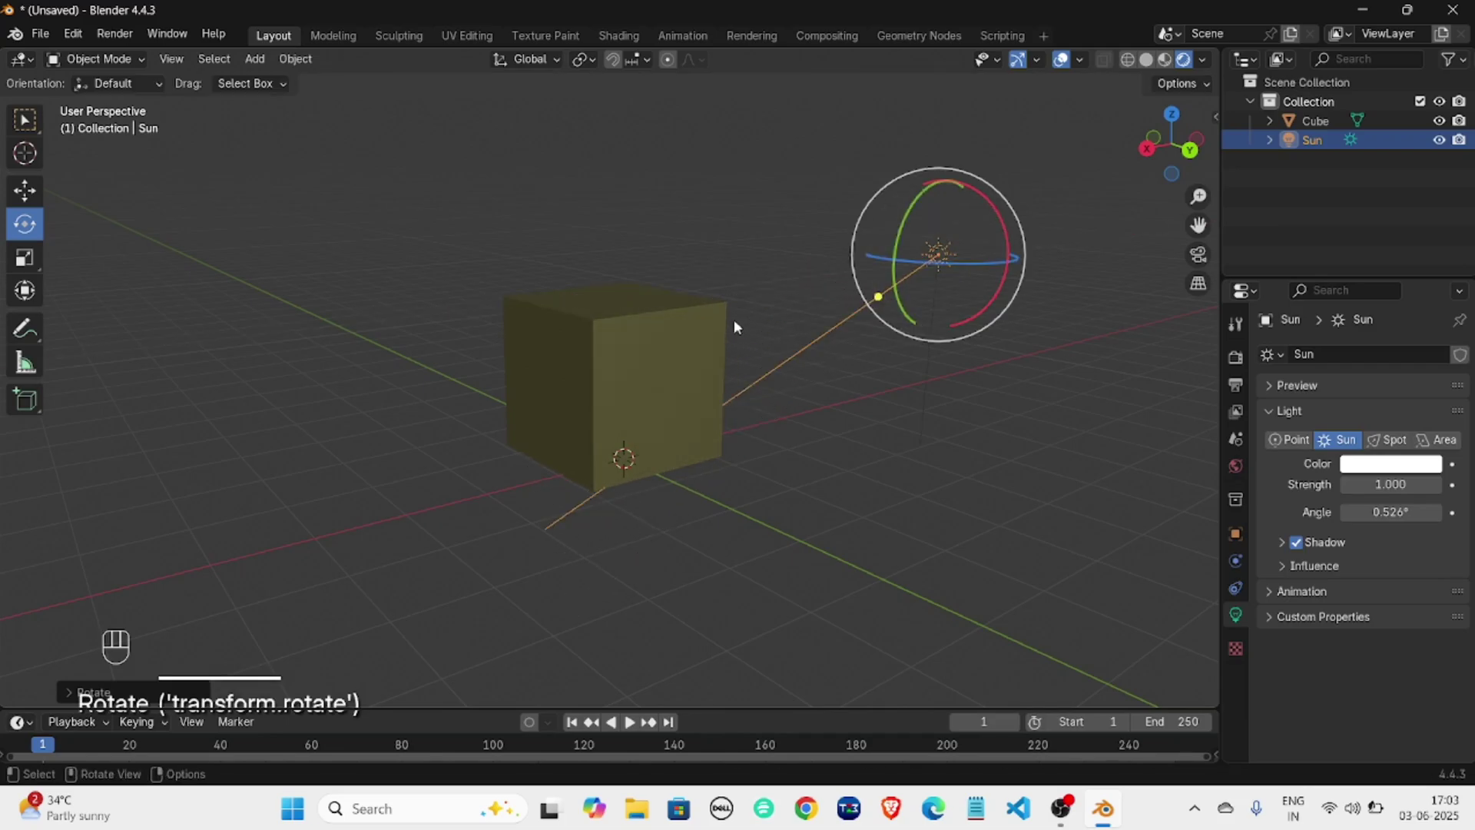
Select the cube and raise its material's Roughness to 1.000.
scroll(738, 319, up, 5)
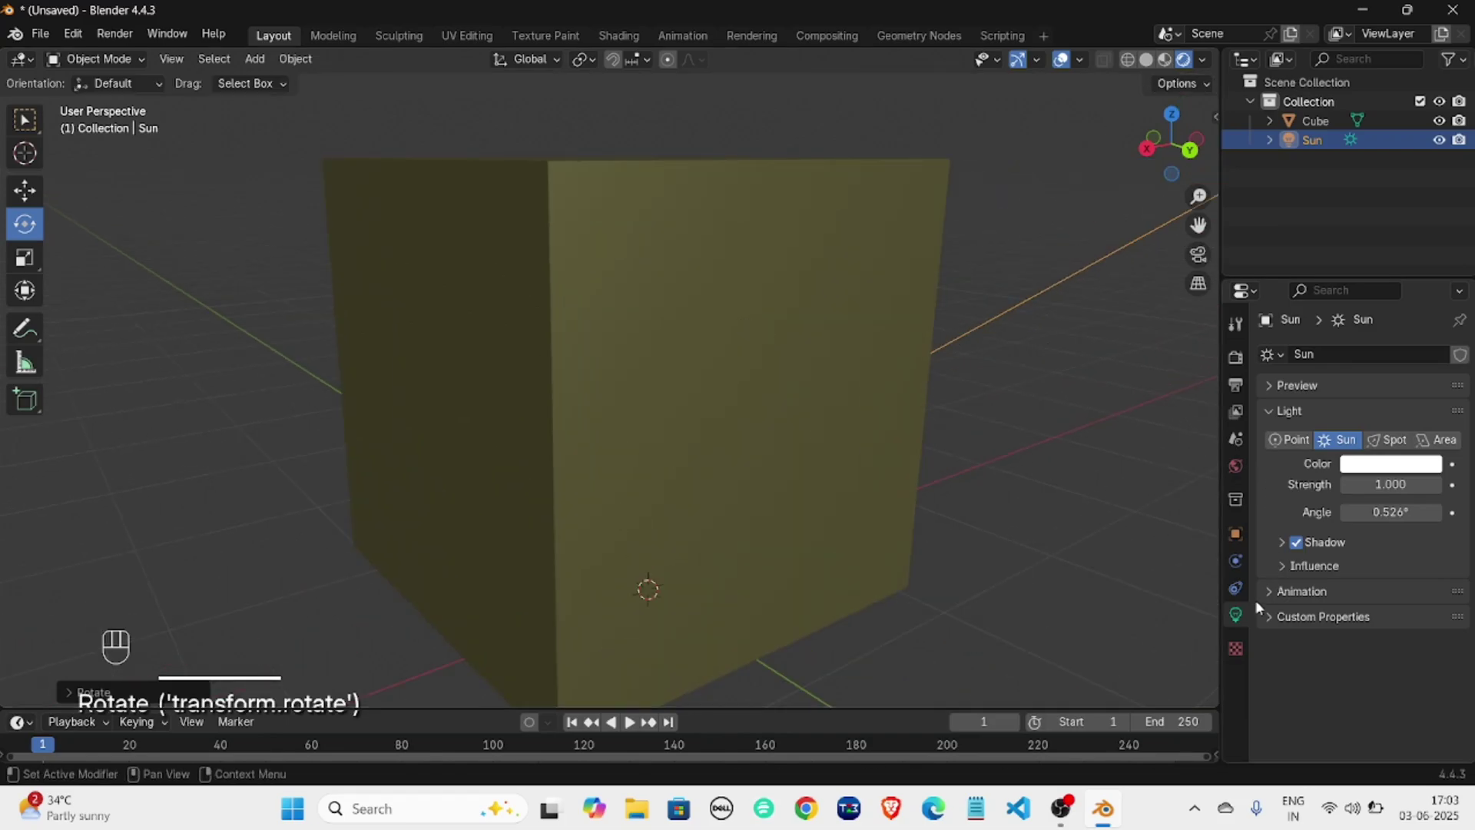
click(1050, 550)
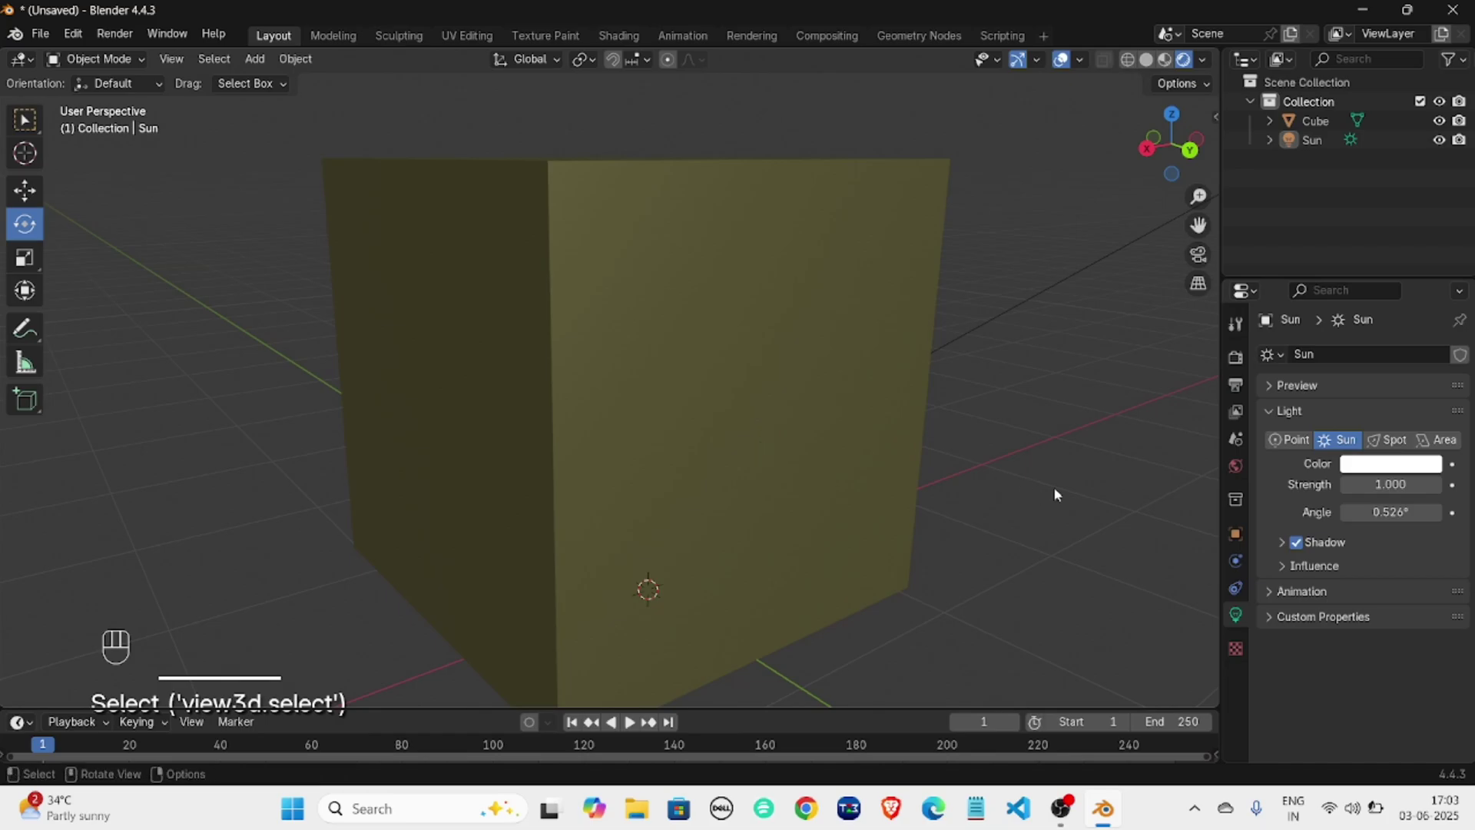
click(638, 349)
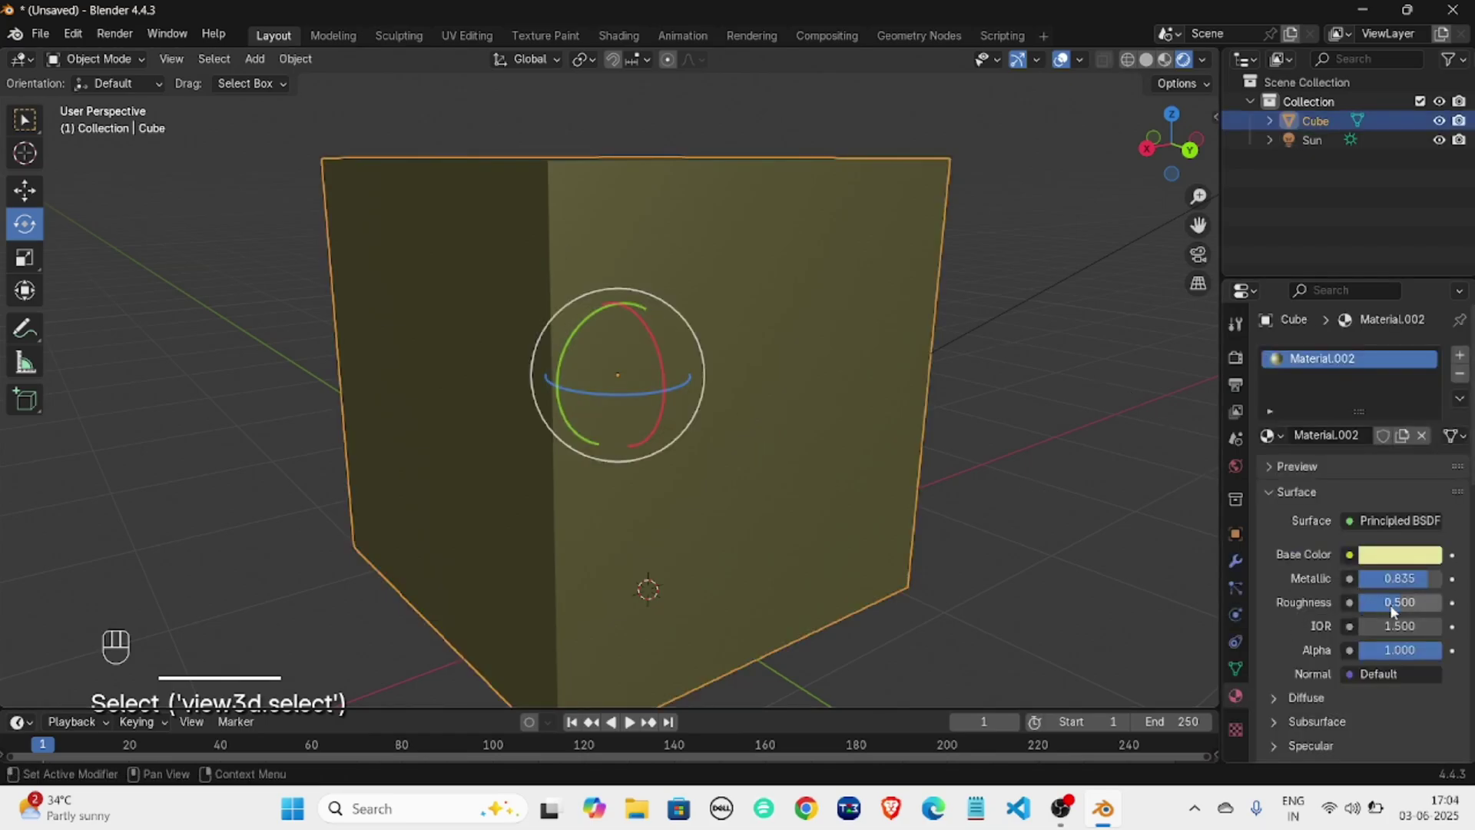
drag(1390, 602, 1436, 602)
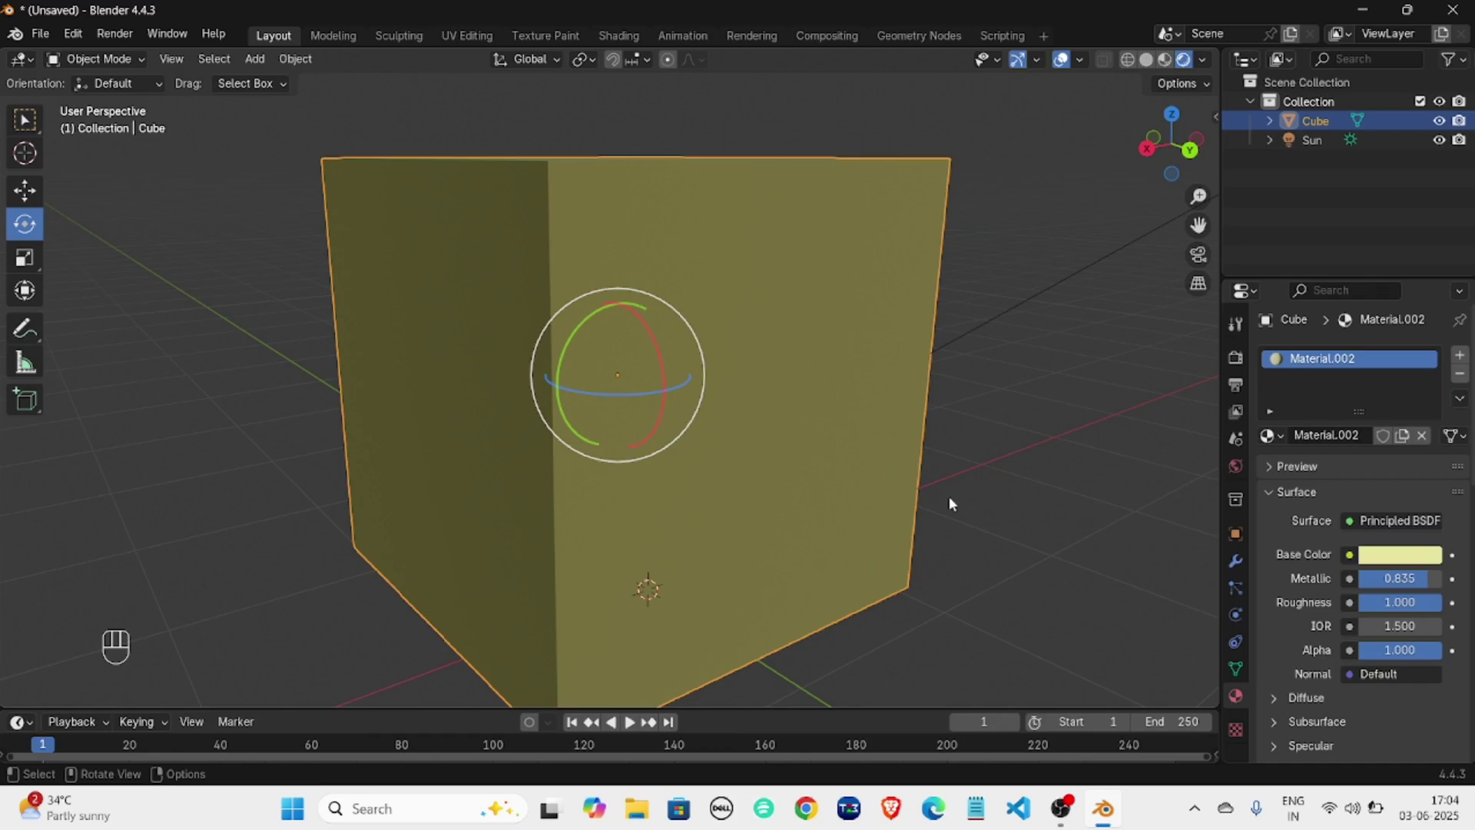
Set the cube material's Roughness to 0.550 and its Metallic value to 1.000.
mouse_move(1441, 602)
mouse_down()
mouse_move(1353, 602)
mouse_move(1434, 602)
mouse_move(1404, 603)
mouse_move(1446, 579)
mouse_up()
scroll(795, 329, up, 3)
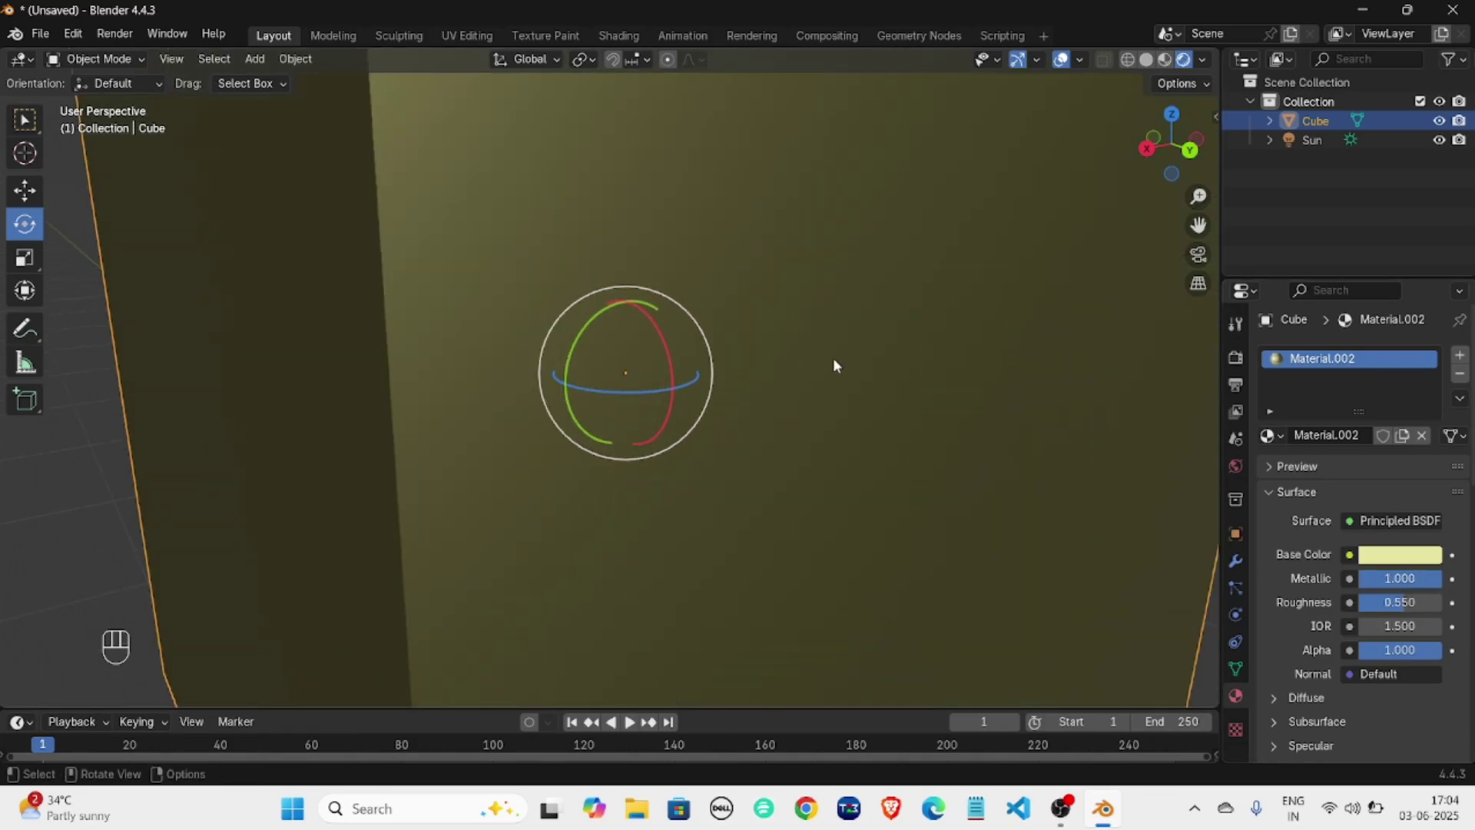
scroll(835, 362, down, 5)
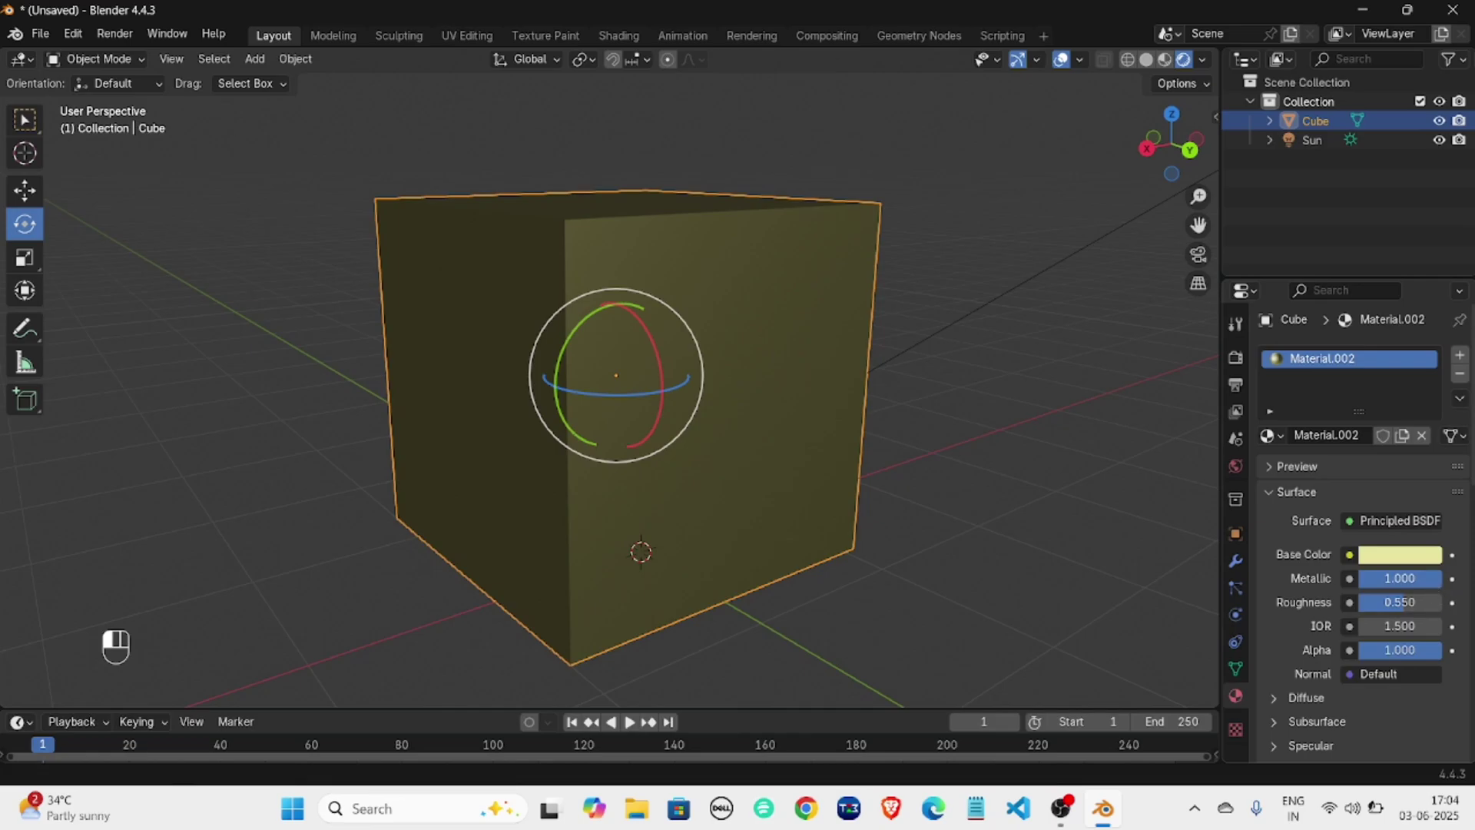
Lower the cube material's Metallic value to about 0.394 and look over the remaining surface settings.
drag(1437, 578, 1392, 579)
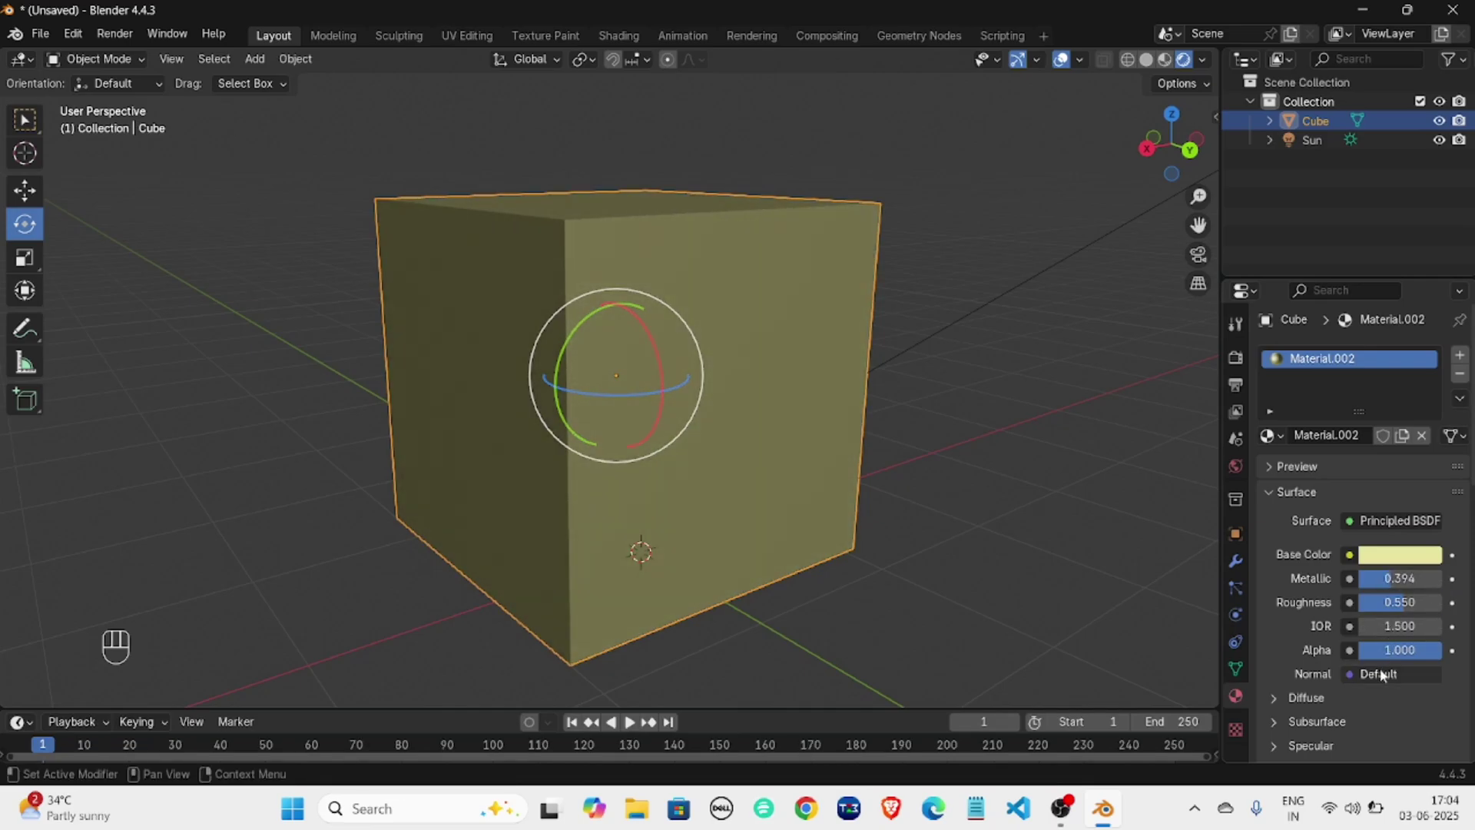
scroll(1361, 679, down, 3)
scroll(1361, 679, down, 8)
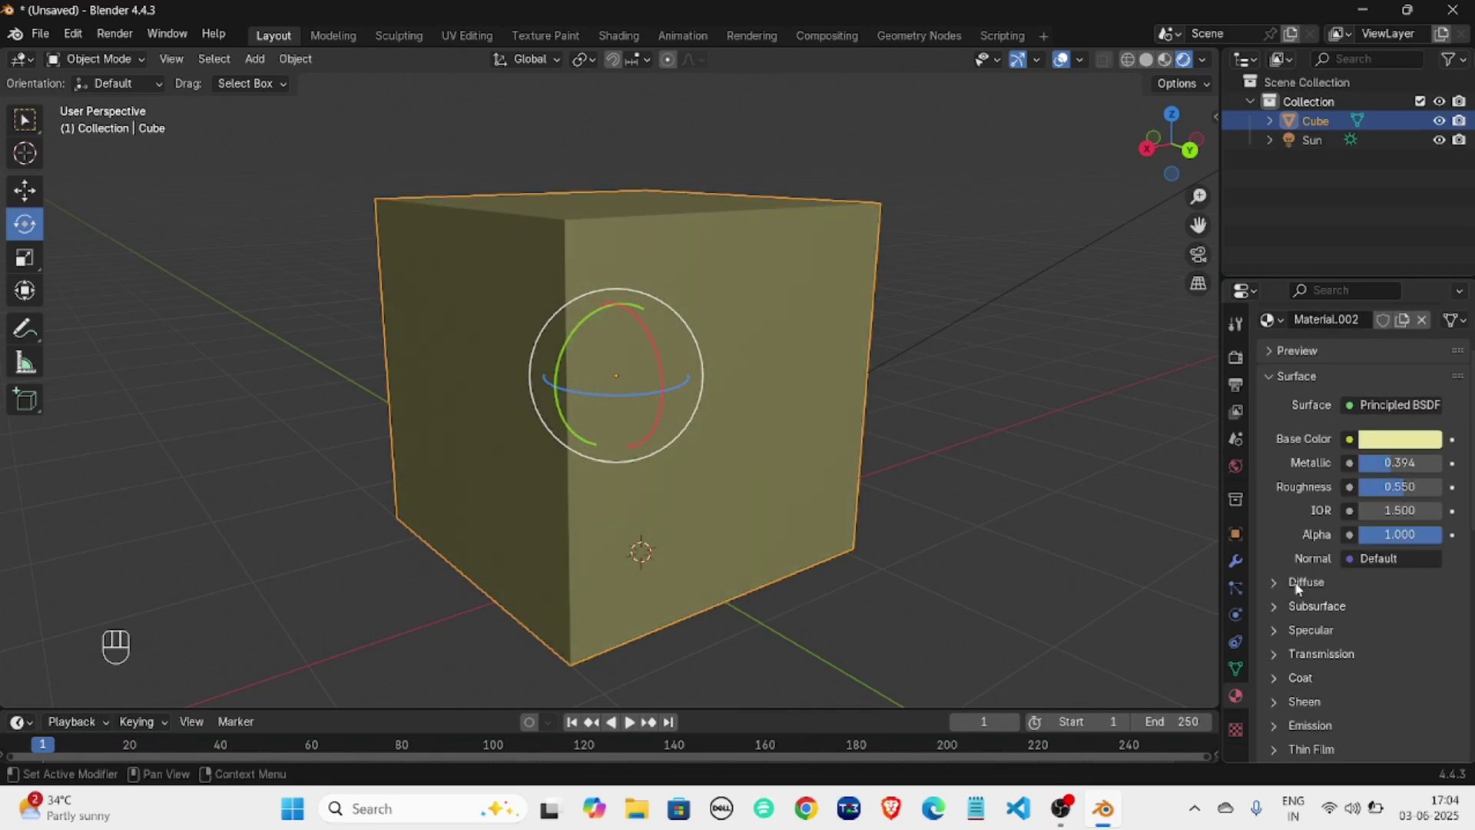
scroll(1356, 614, up, 11)
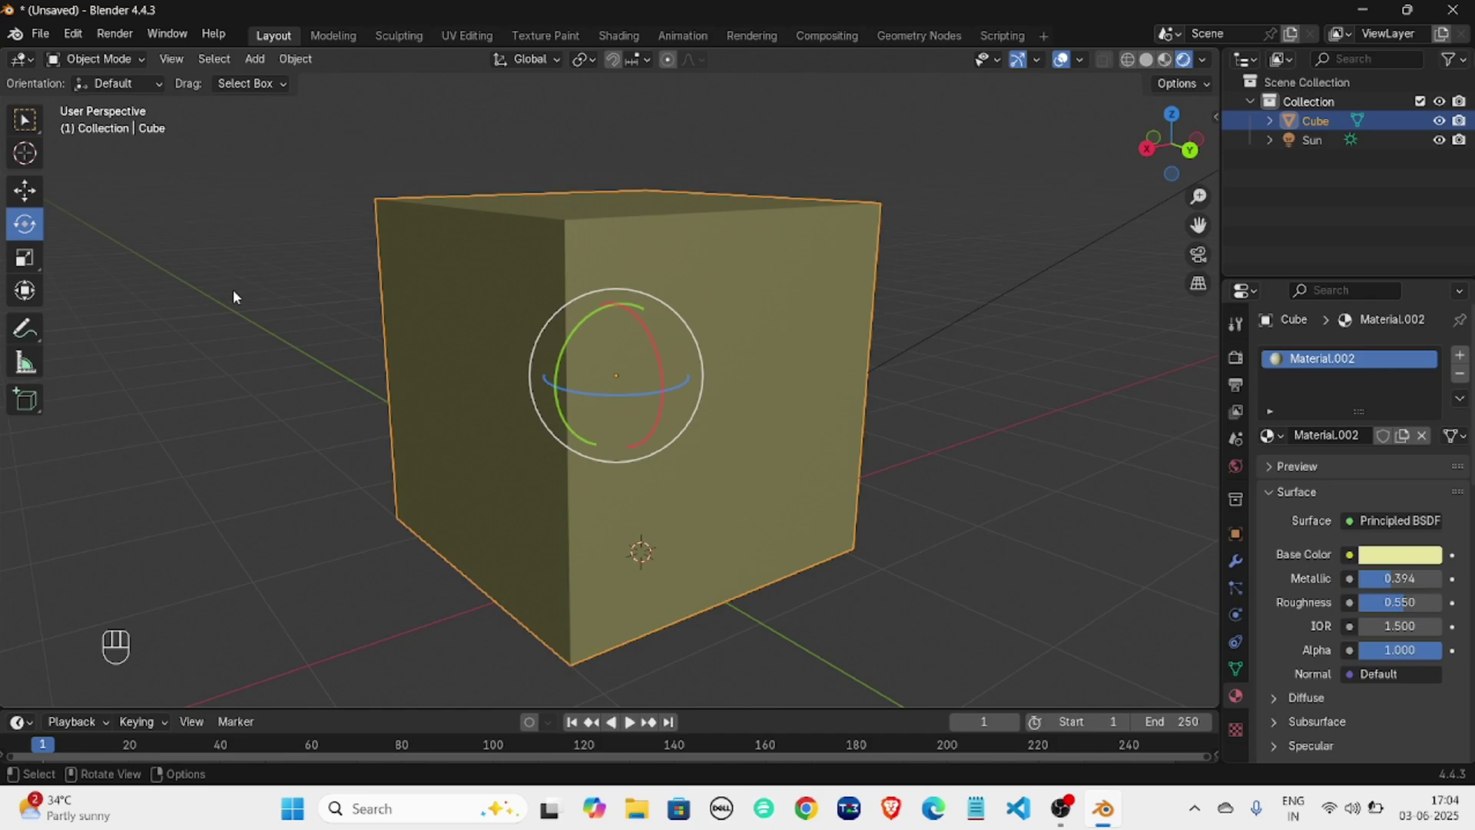
Examine the cube's rendered shading up close and from several angles, with the cube deselected.
scroll(221, 353, up, 4)
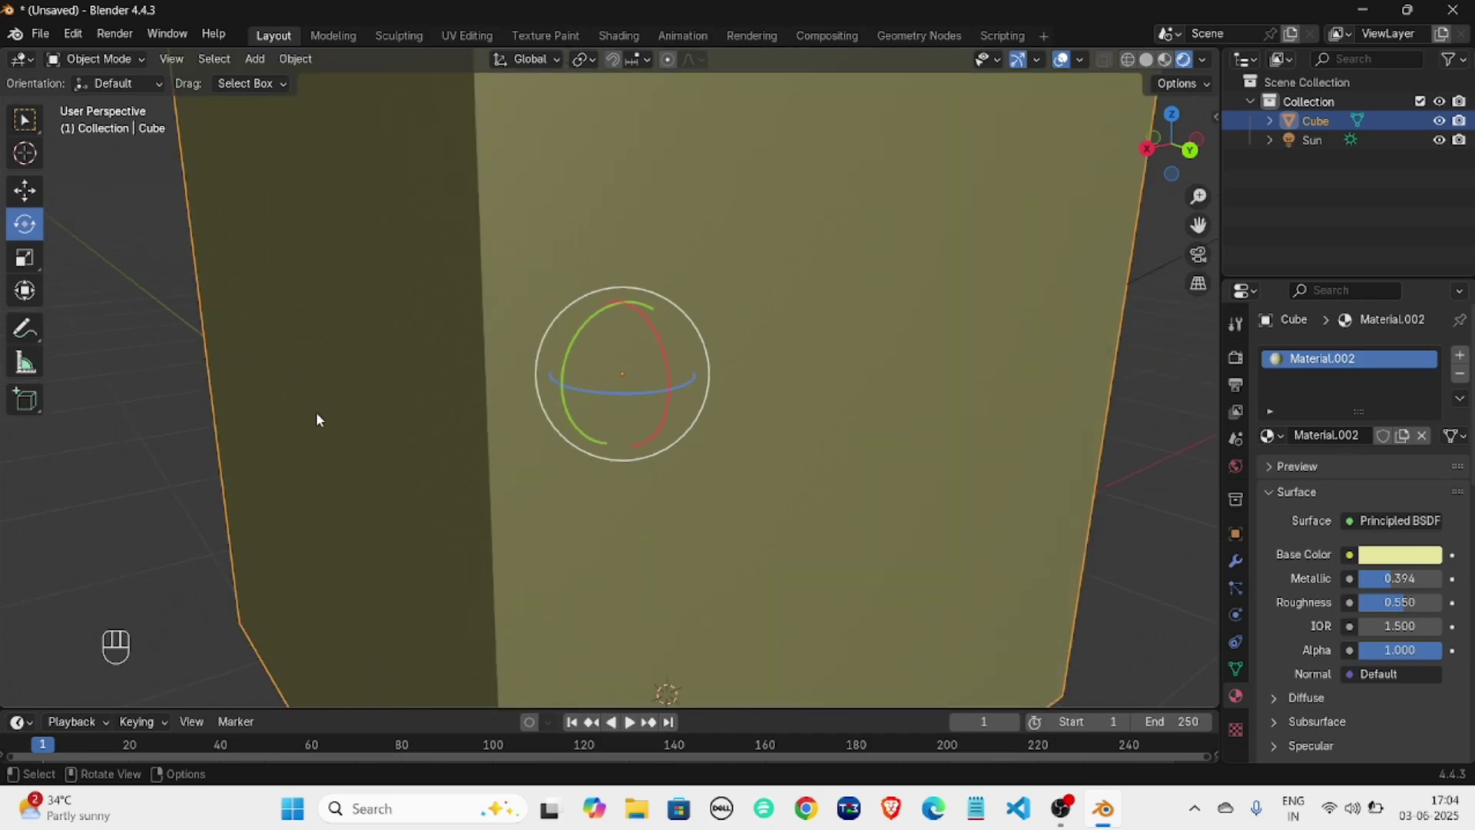
scroll(311, 415, down, 4)
scroll(444, 330, up, 4)
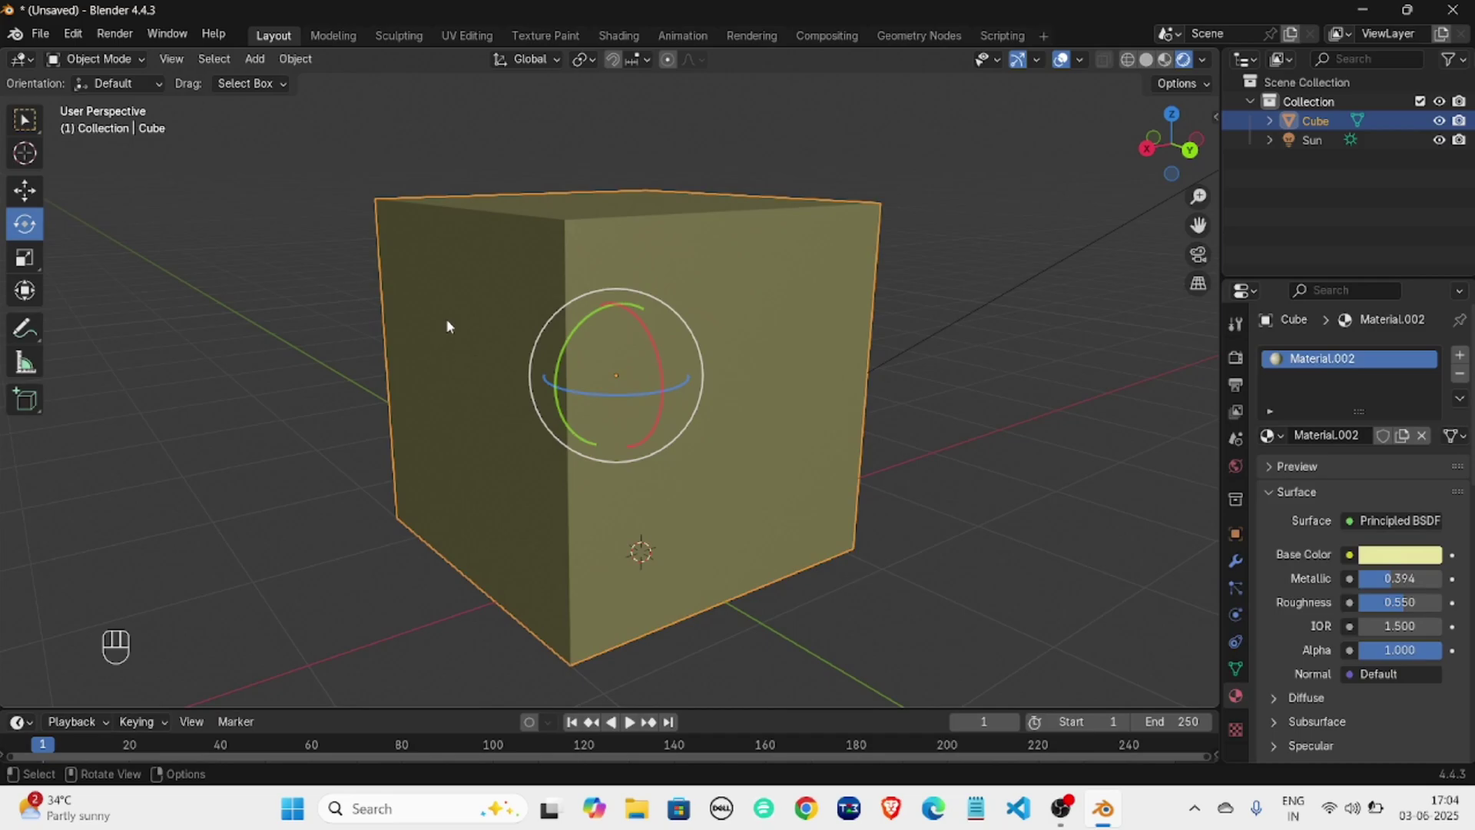
scroll(643, 373, down, 4)
middle_drag(948, 400, 943, 355)
click(855, 376)
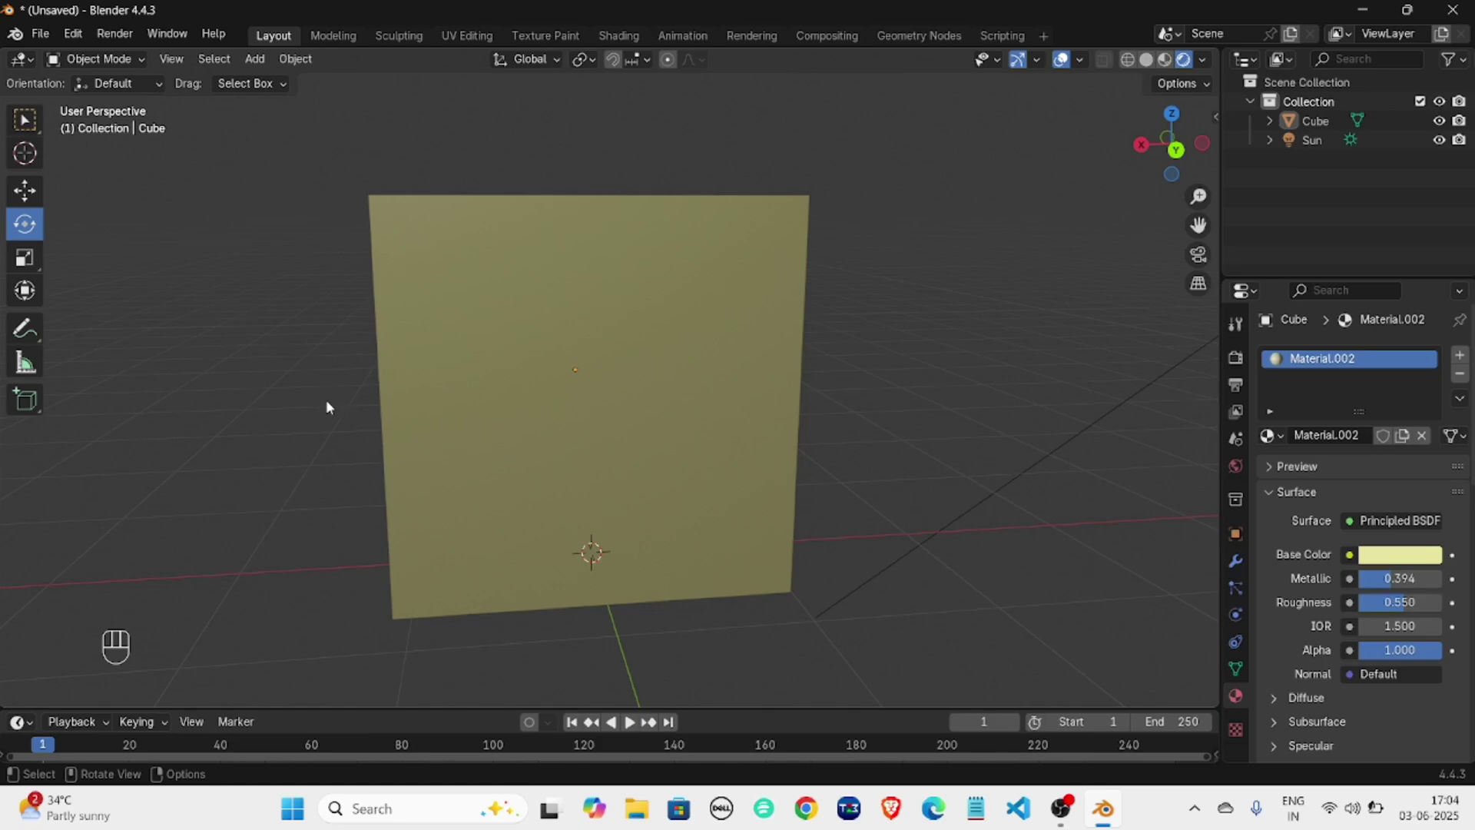
scroll(261, 414, down, 3)
middle_drag(269, 412, 390, 435)
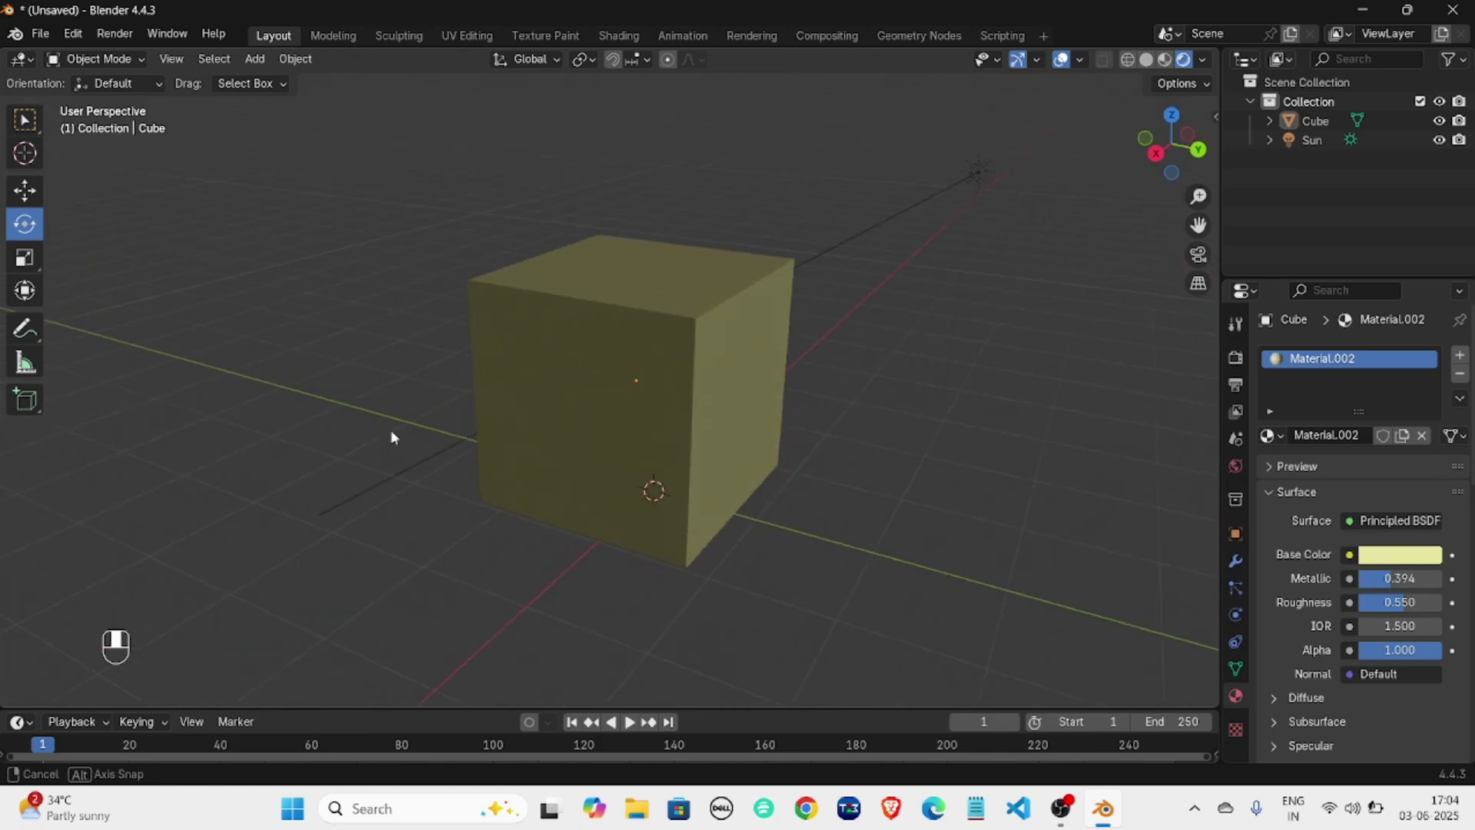
key(x)
key(x)
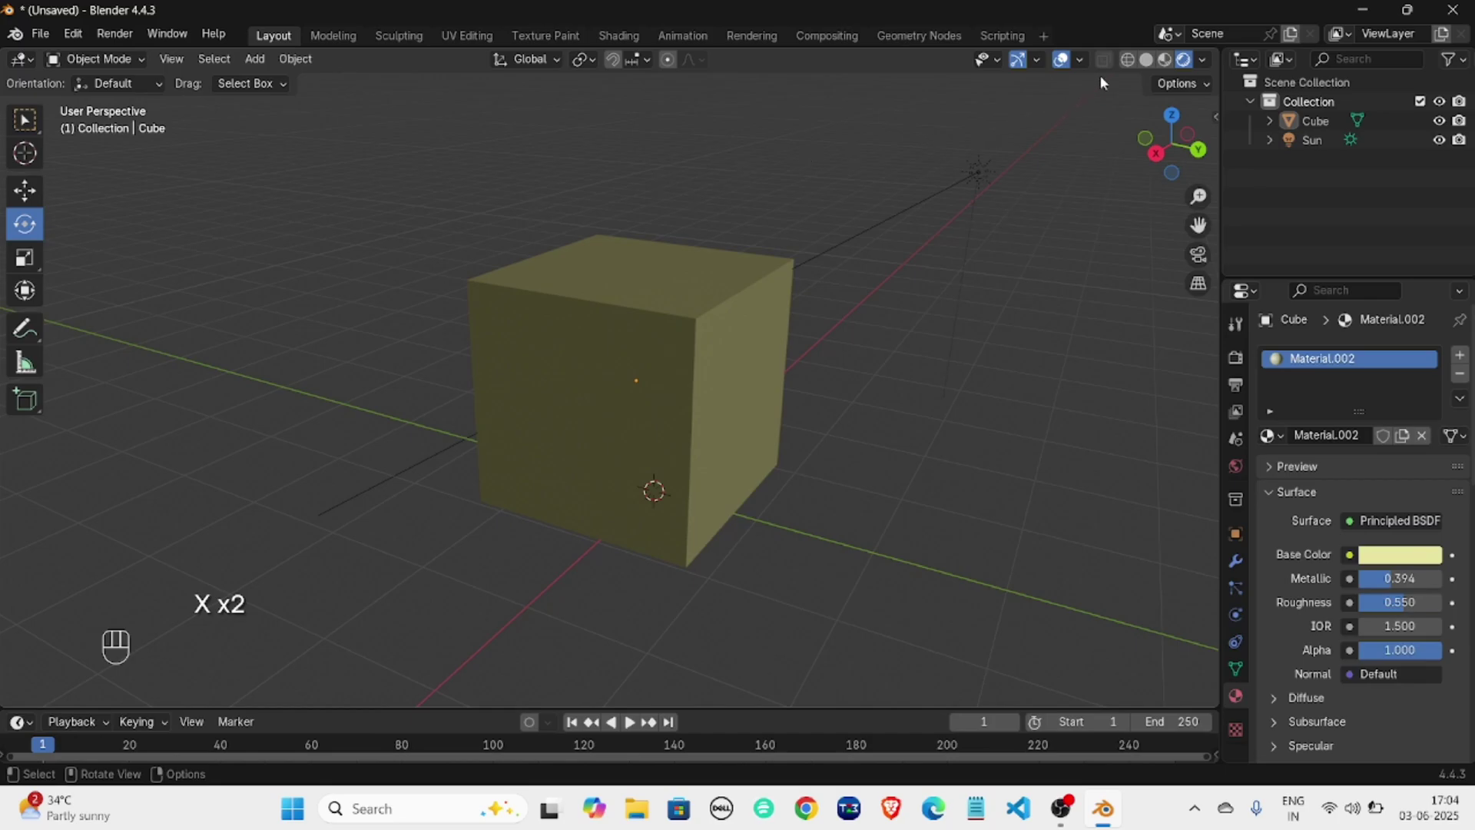
Switch the viewport to Solid shading and delete every object in the scene.
click(1146, 59)
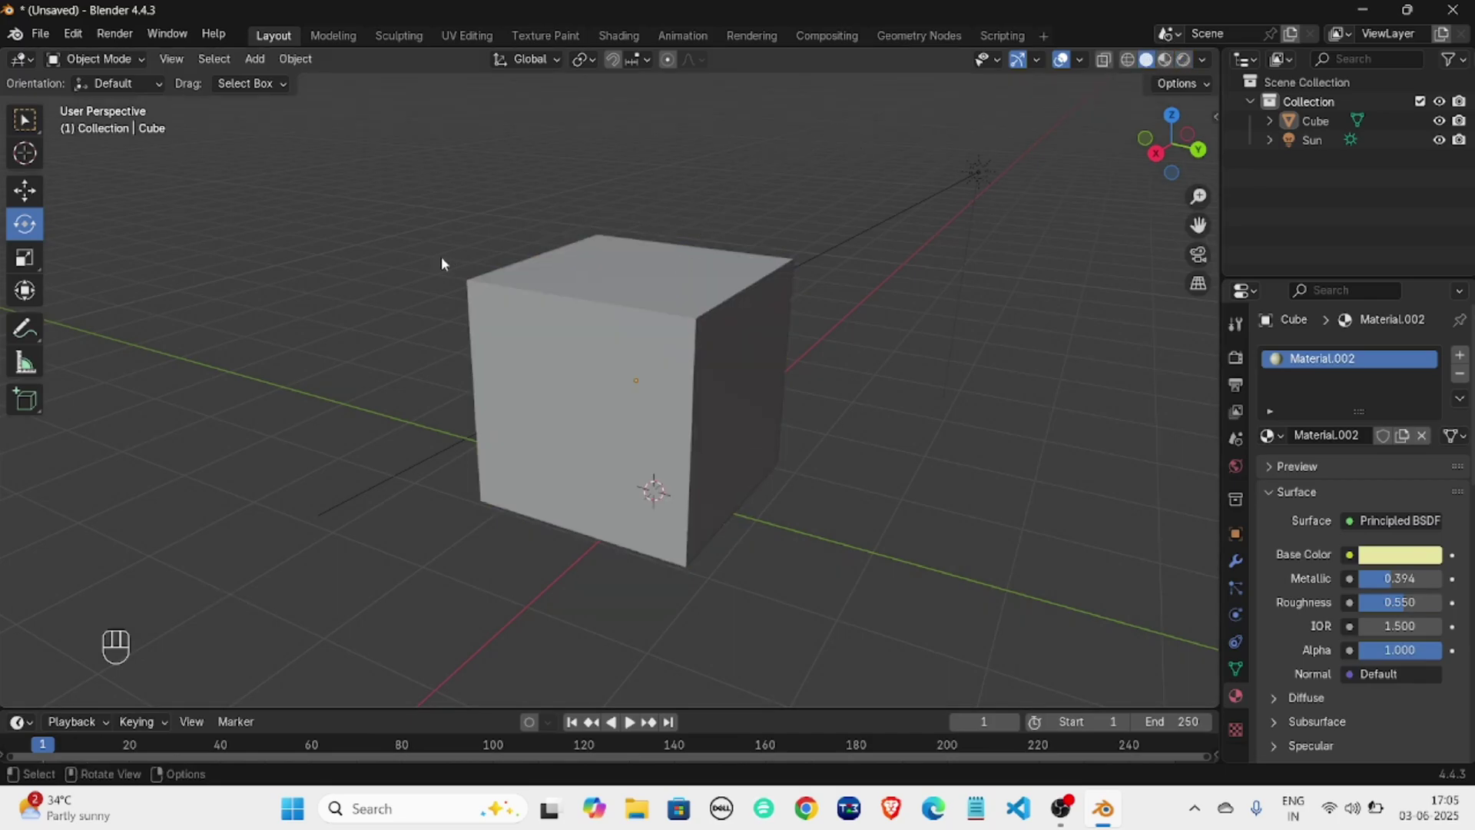
key(x)
key(a)
key(x)
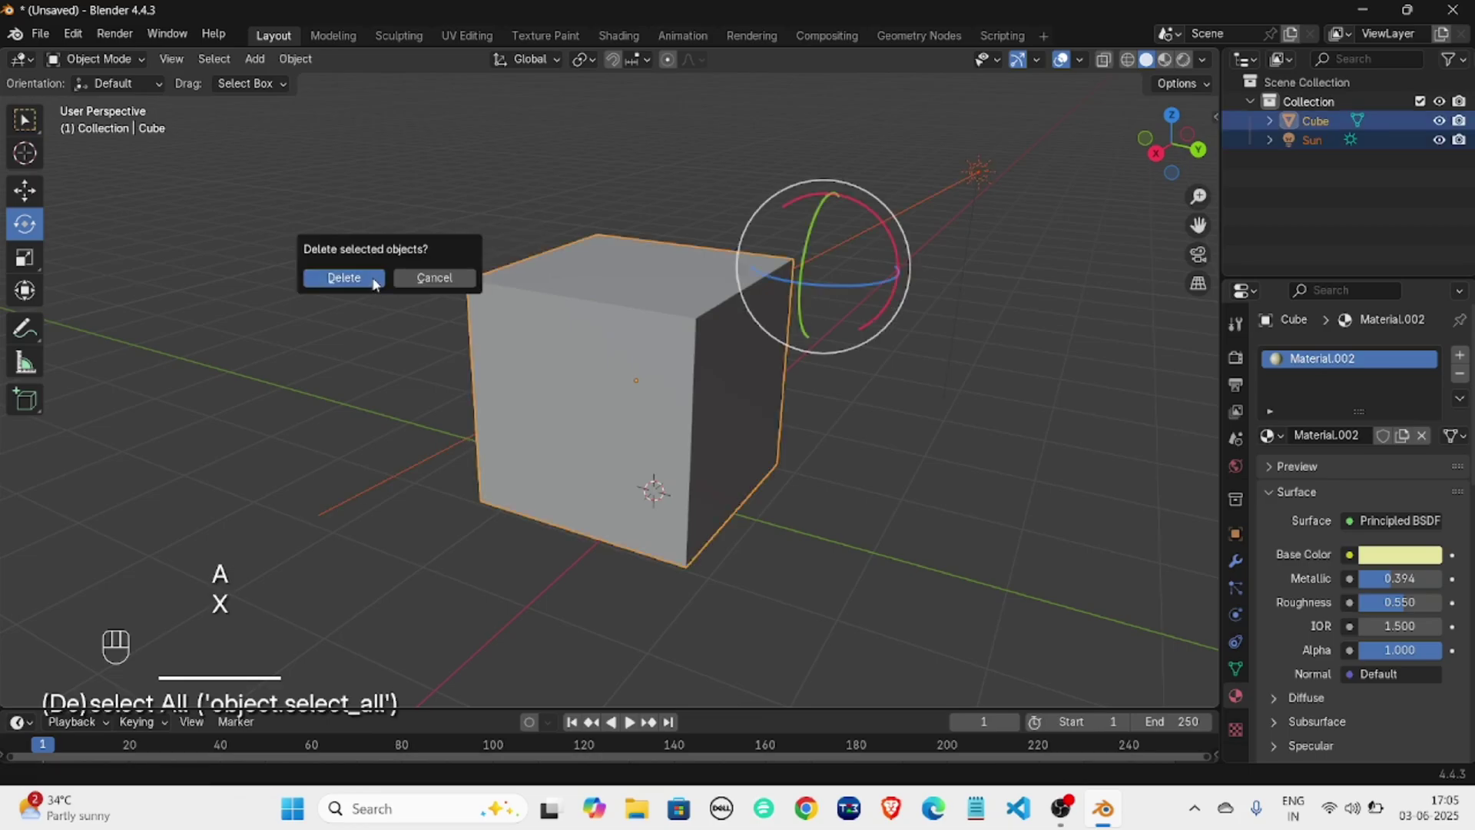
click(374, 282)
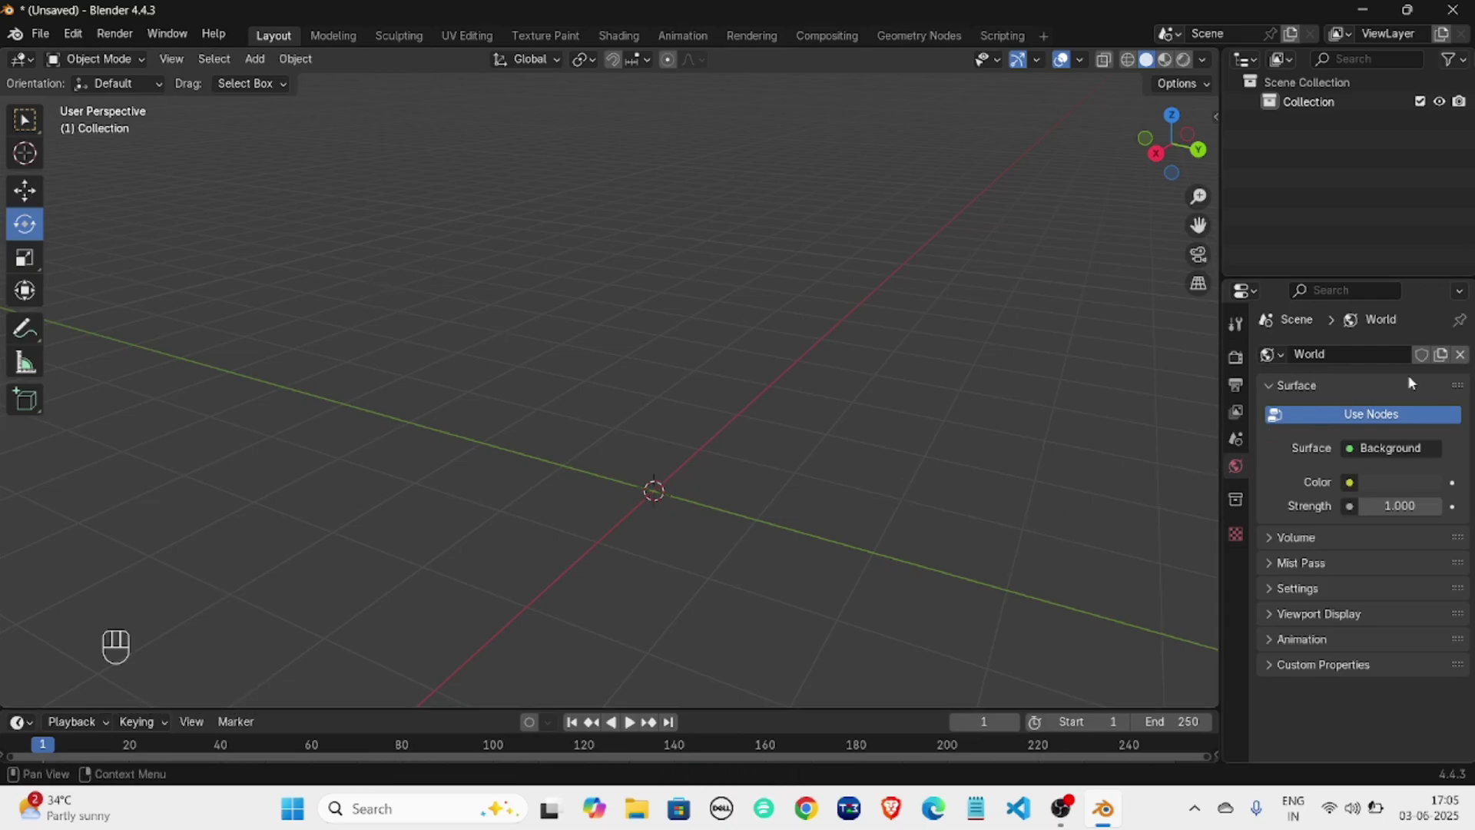
Unlink the World data-block from the scene.
click(1460, 354)
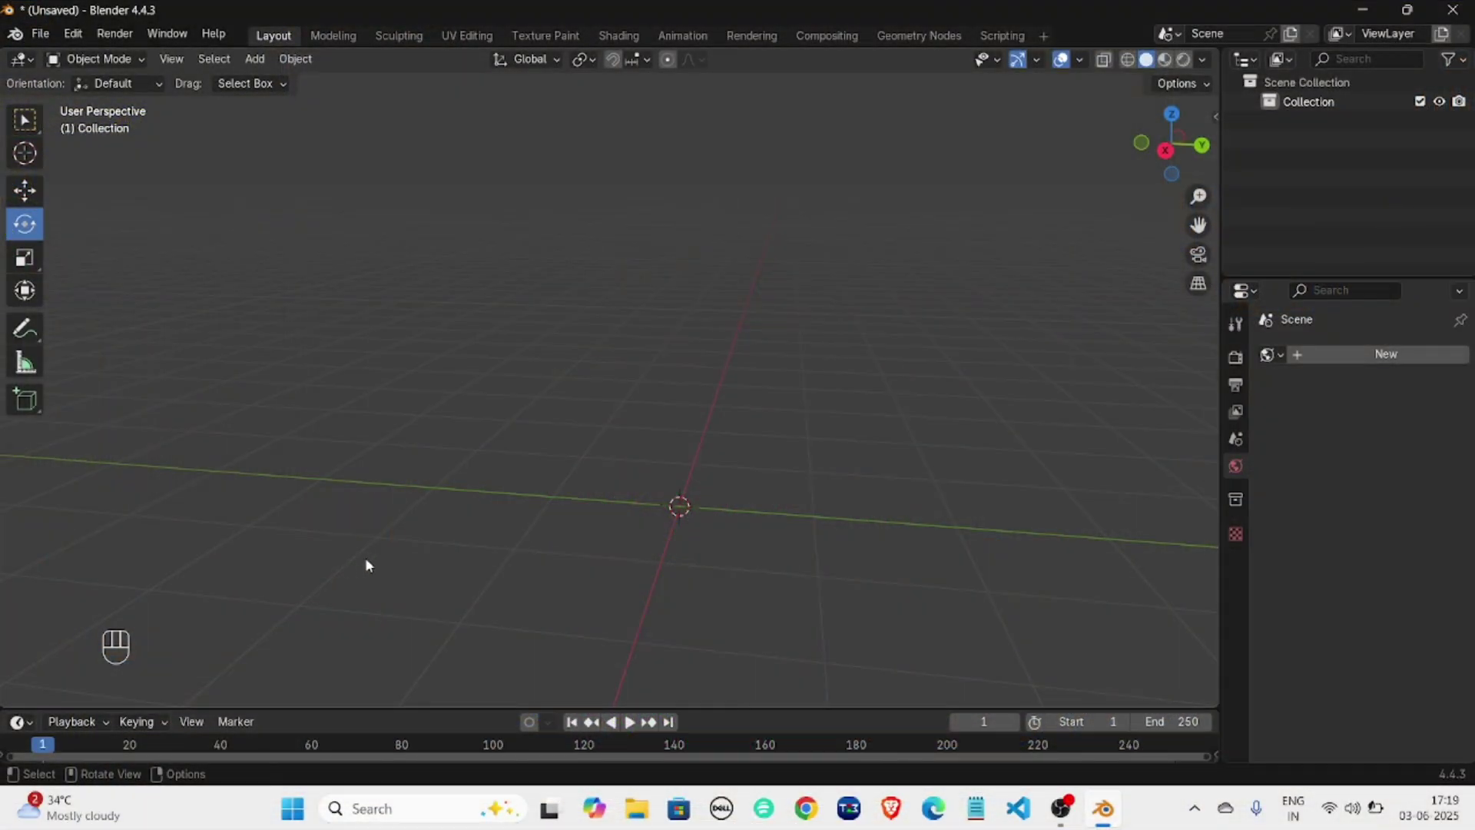
middle_drag(367, 565, 614, 566)
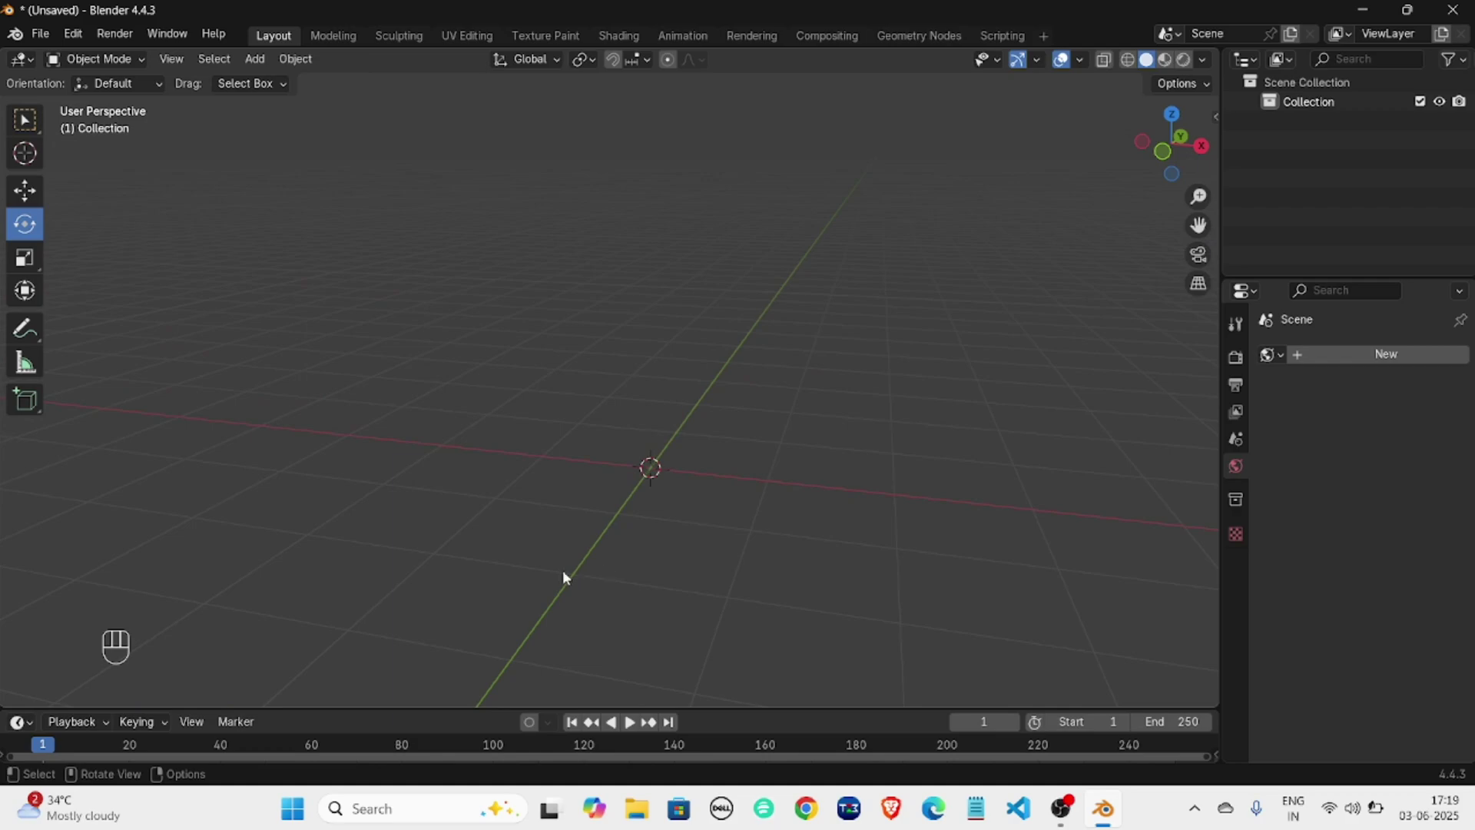
scroll(564, 578, up, 2)
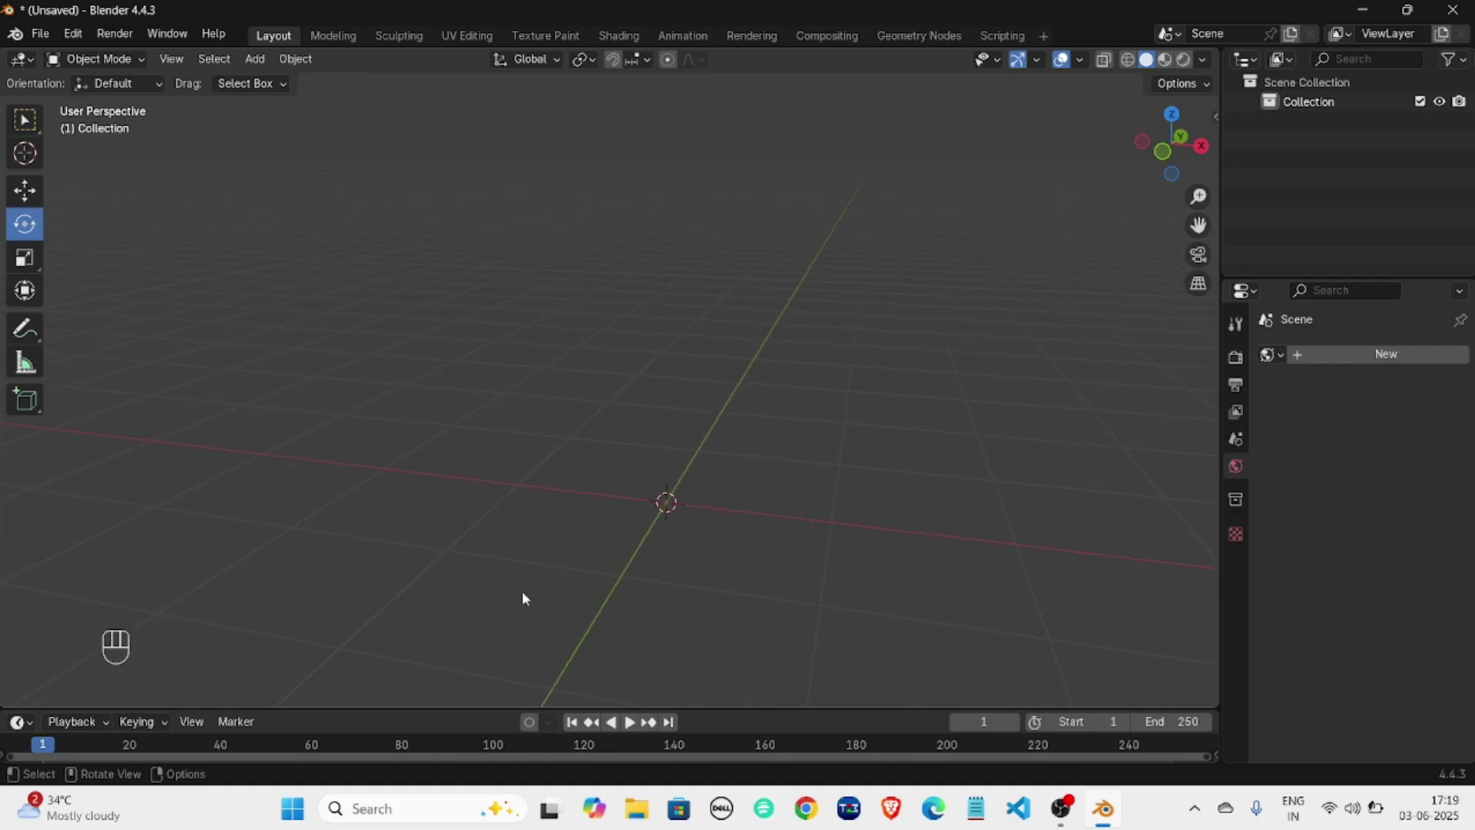
middle_drag(520, 596, 735, 563)
middle_drag(628, 600, 542, 592)
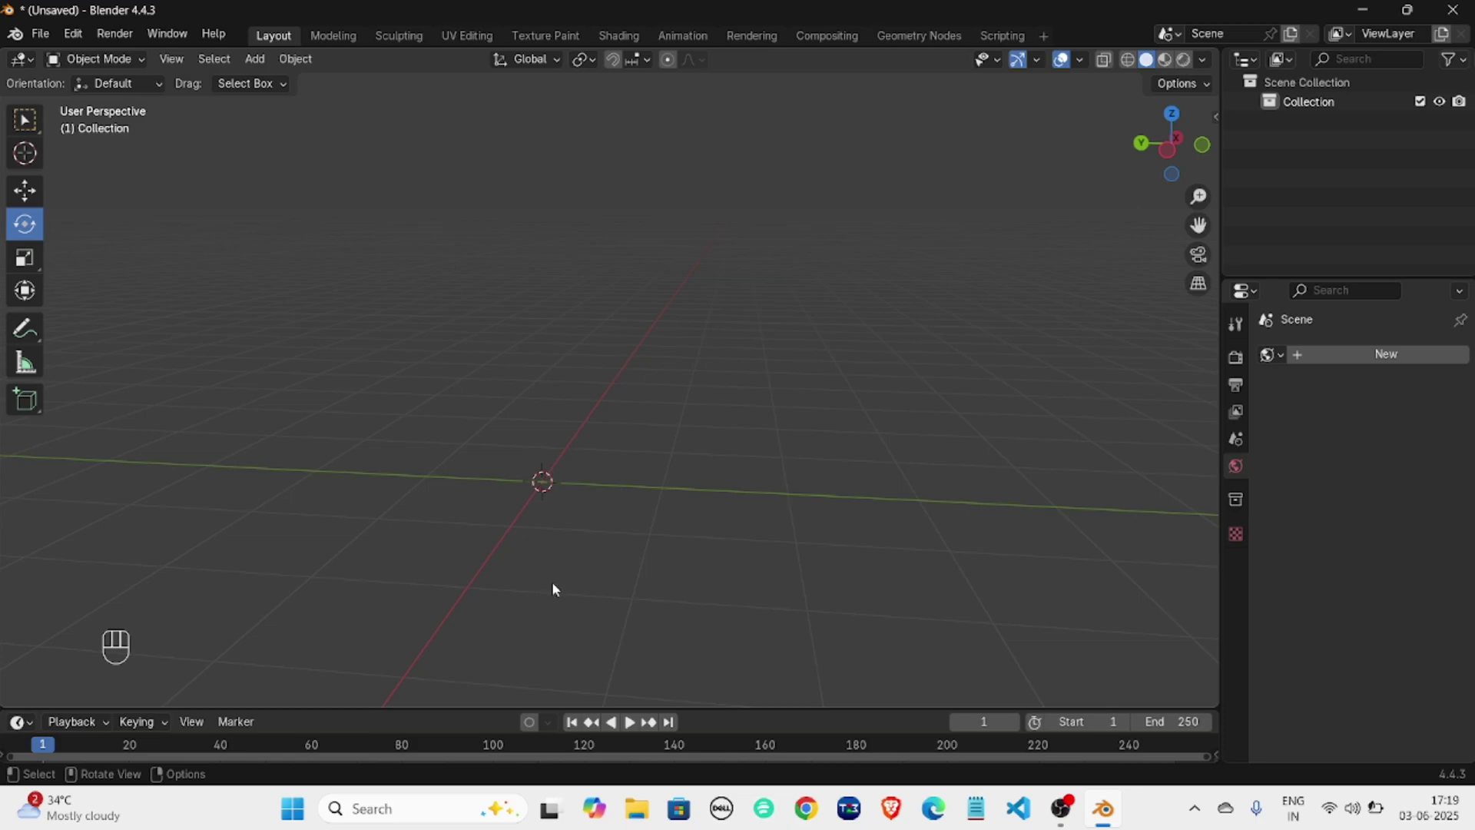
scroll(553, 590, up, 1)
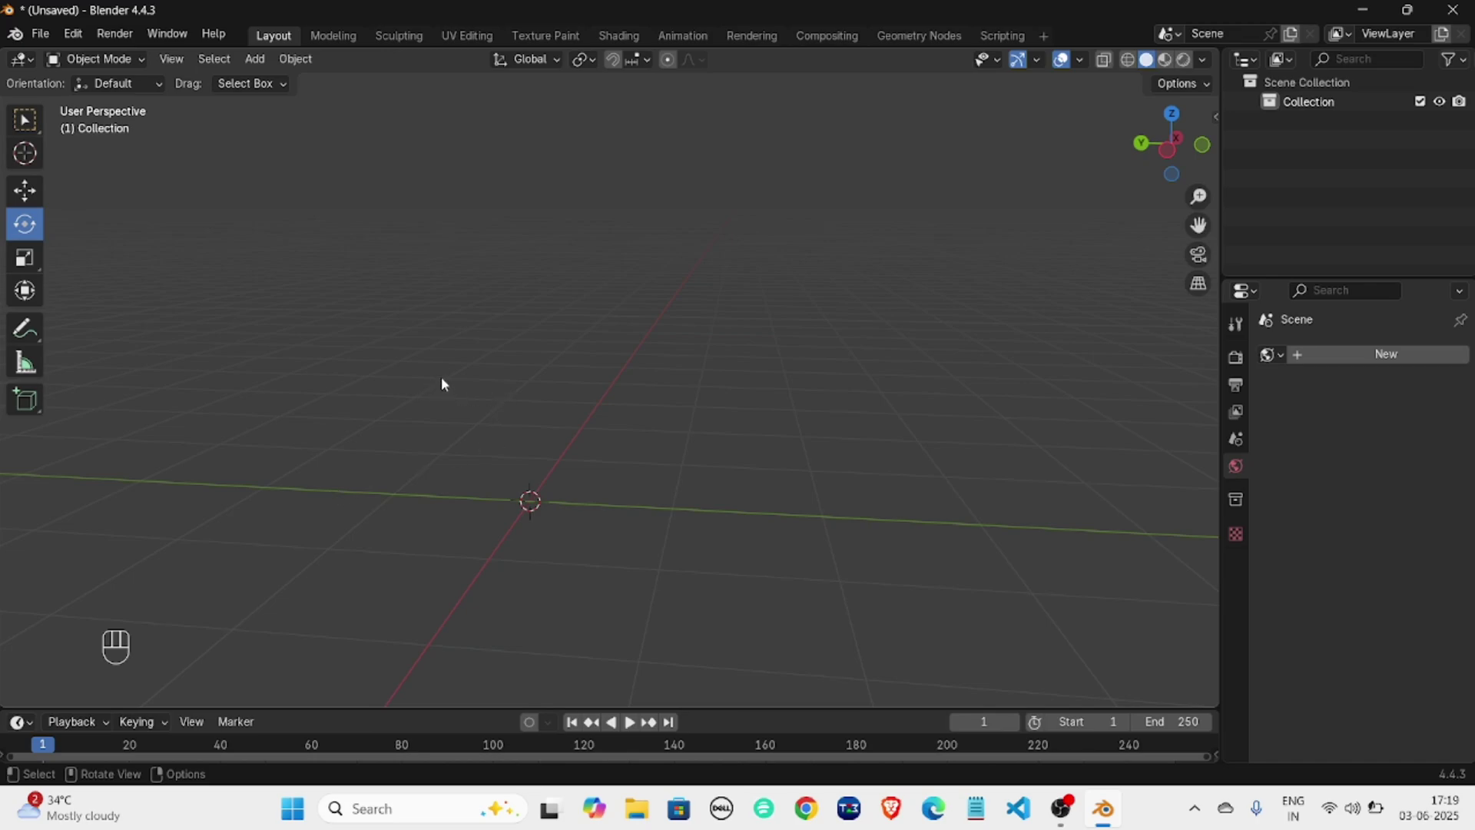
Add a Monkey mesh at the world origin and view it from the front.
key(shift+a)
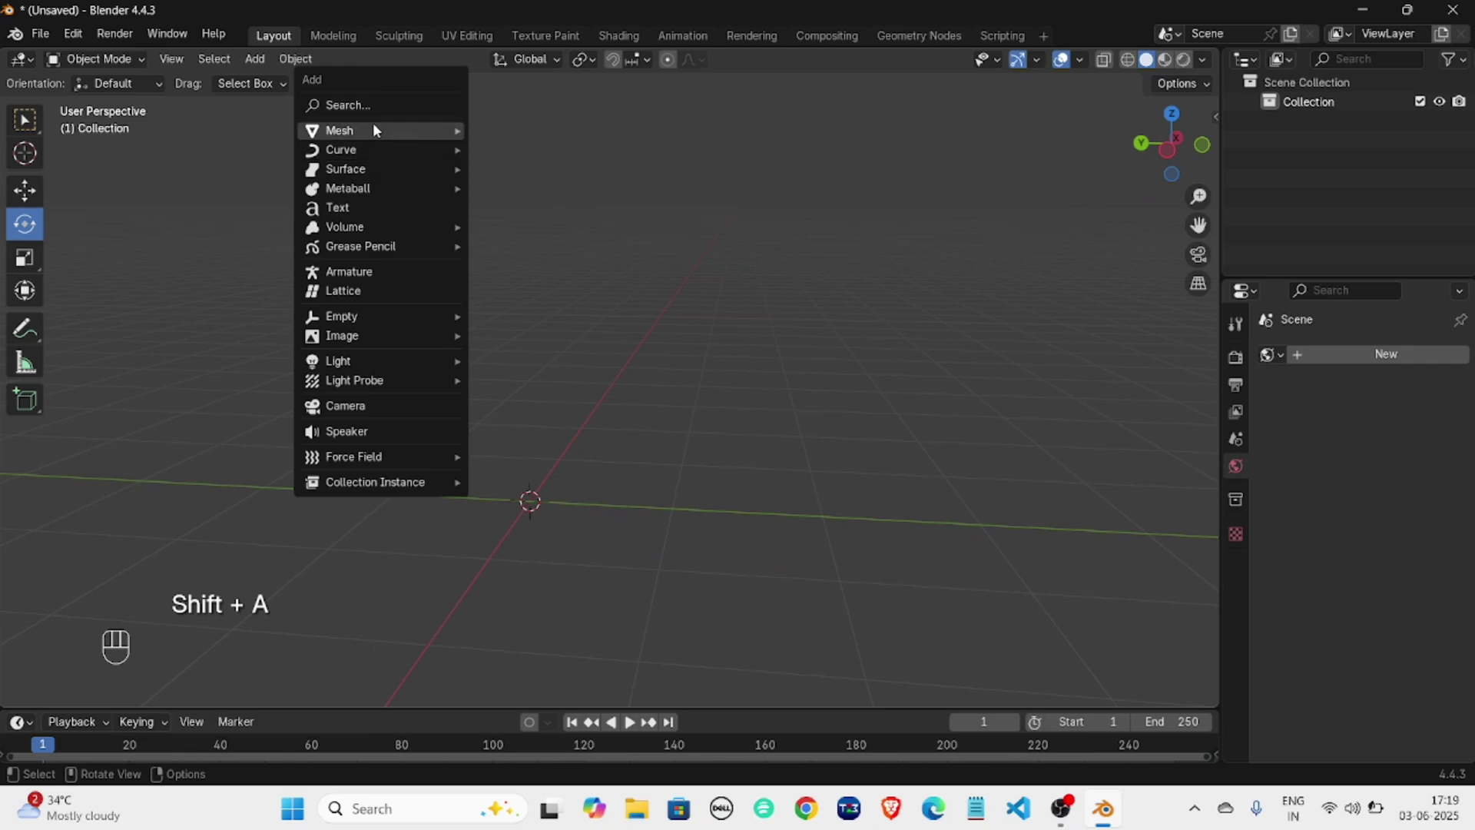
mouse_move(374, 127)
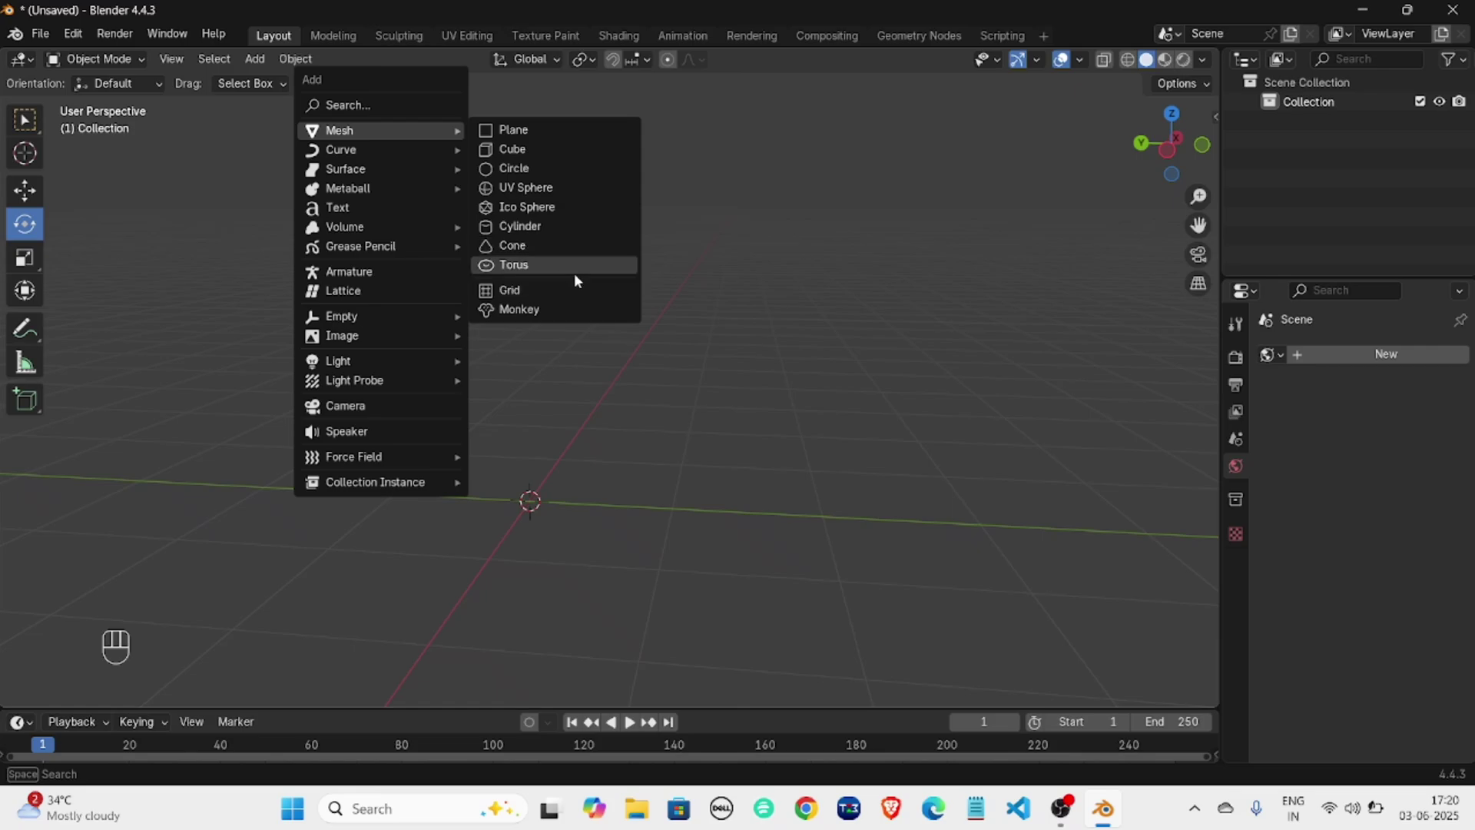
click(533, 313)
scroll(703, 402, up, 2)
scroll(745, 430, down, 3)
middle_drag(781, 460, 573, 477)
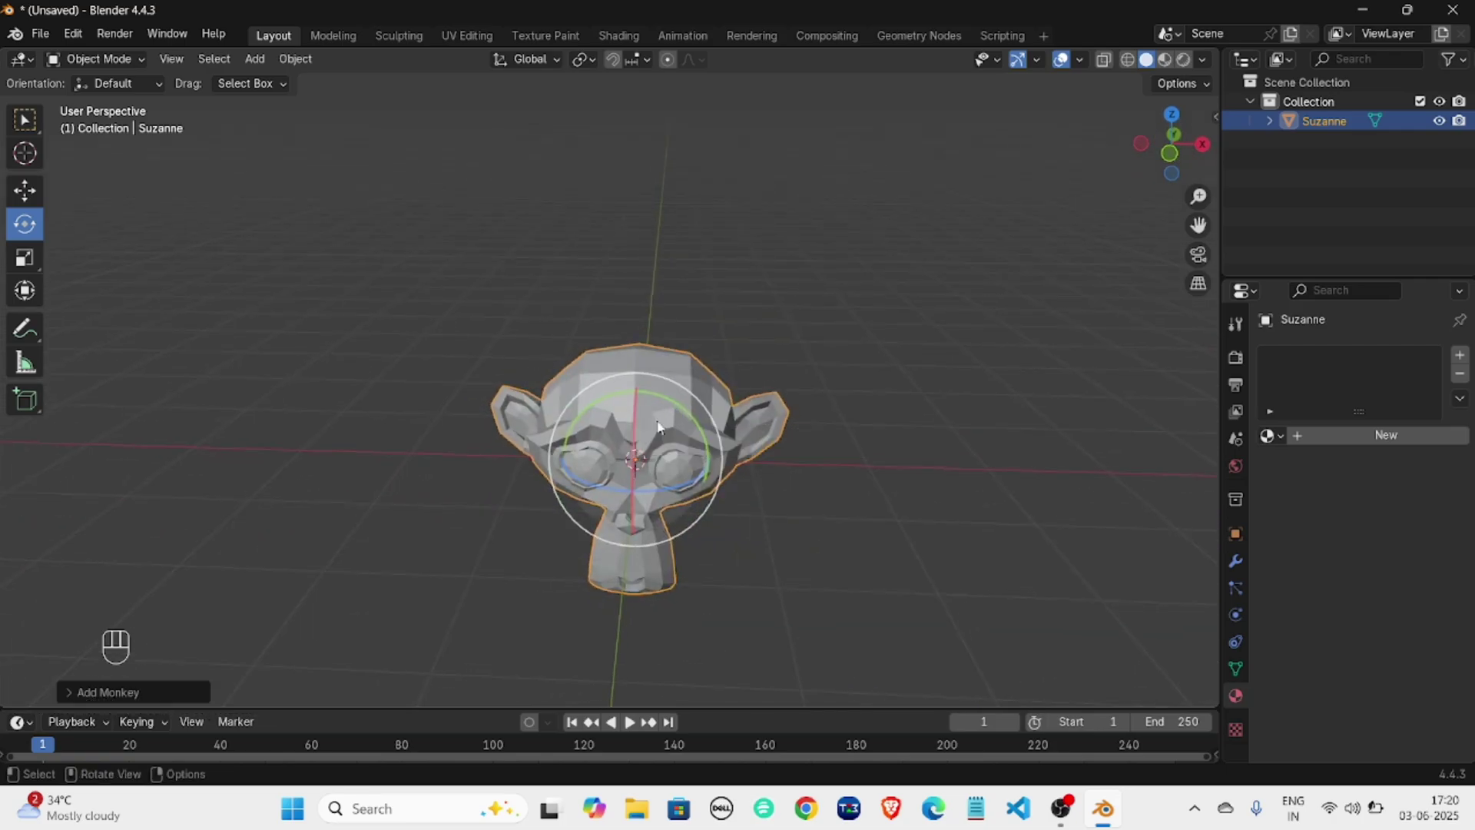
Raise the monkey head about 1.4 m along the global Z axis and delete it.
key(g)
key(z)
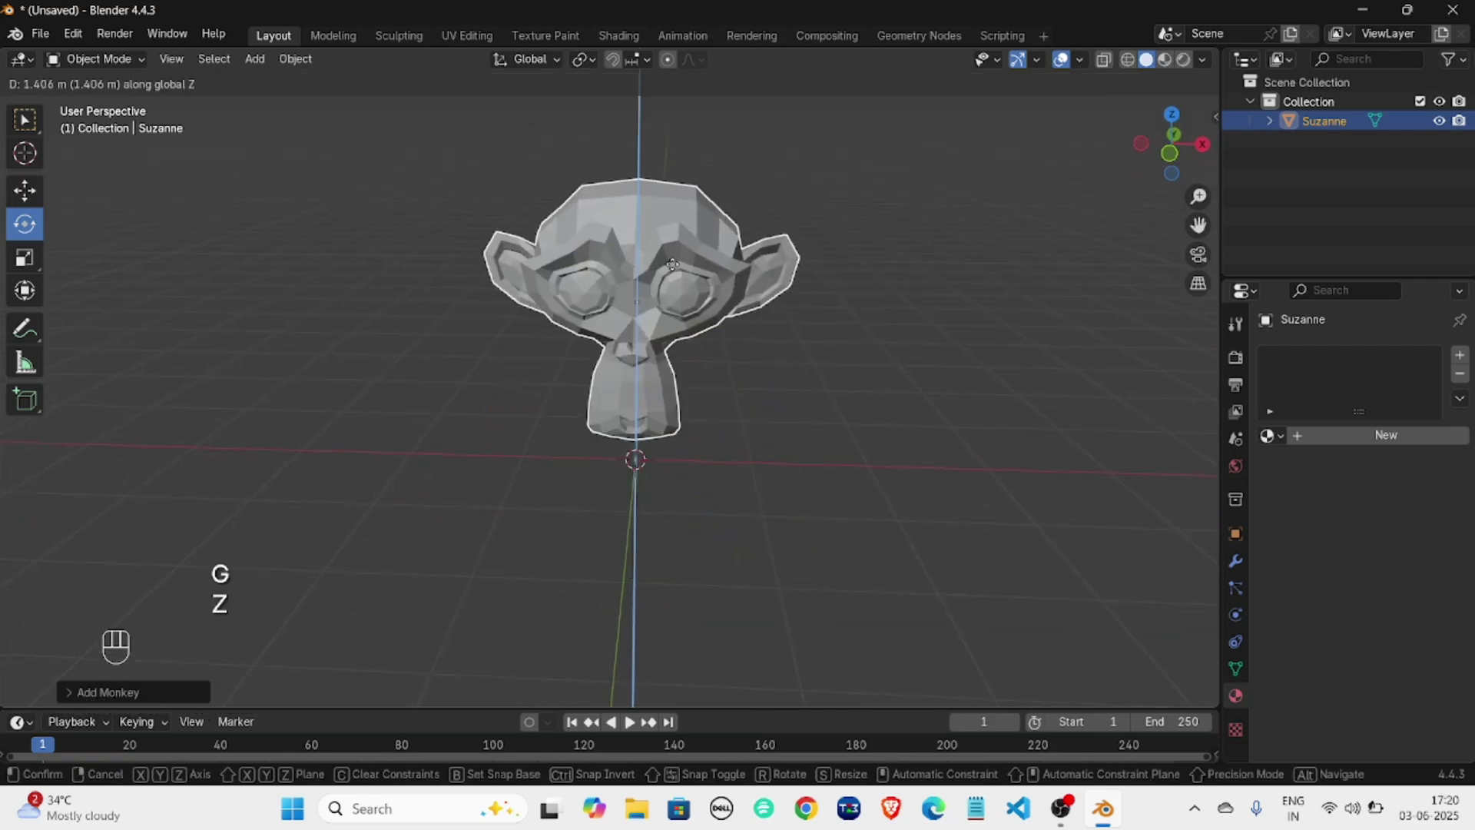
click(765, 275)
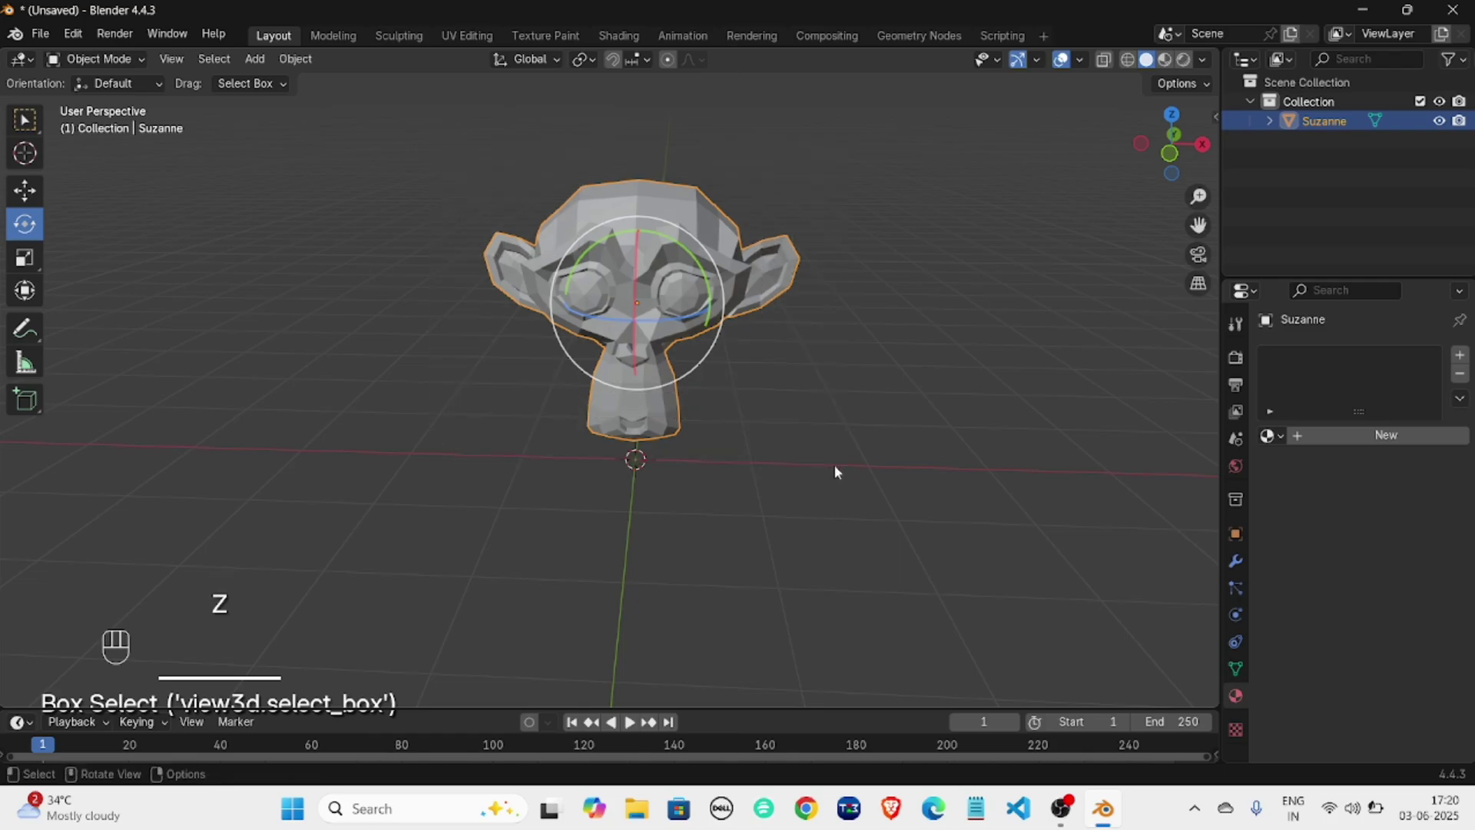
key(x)
click(722, 415)
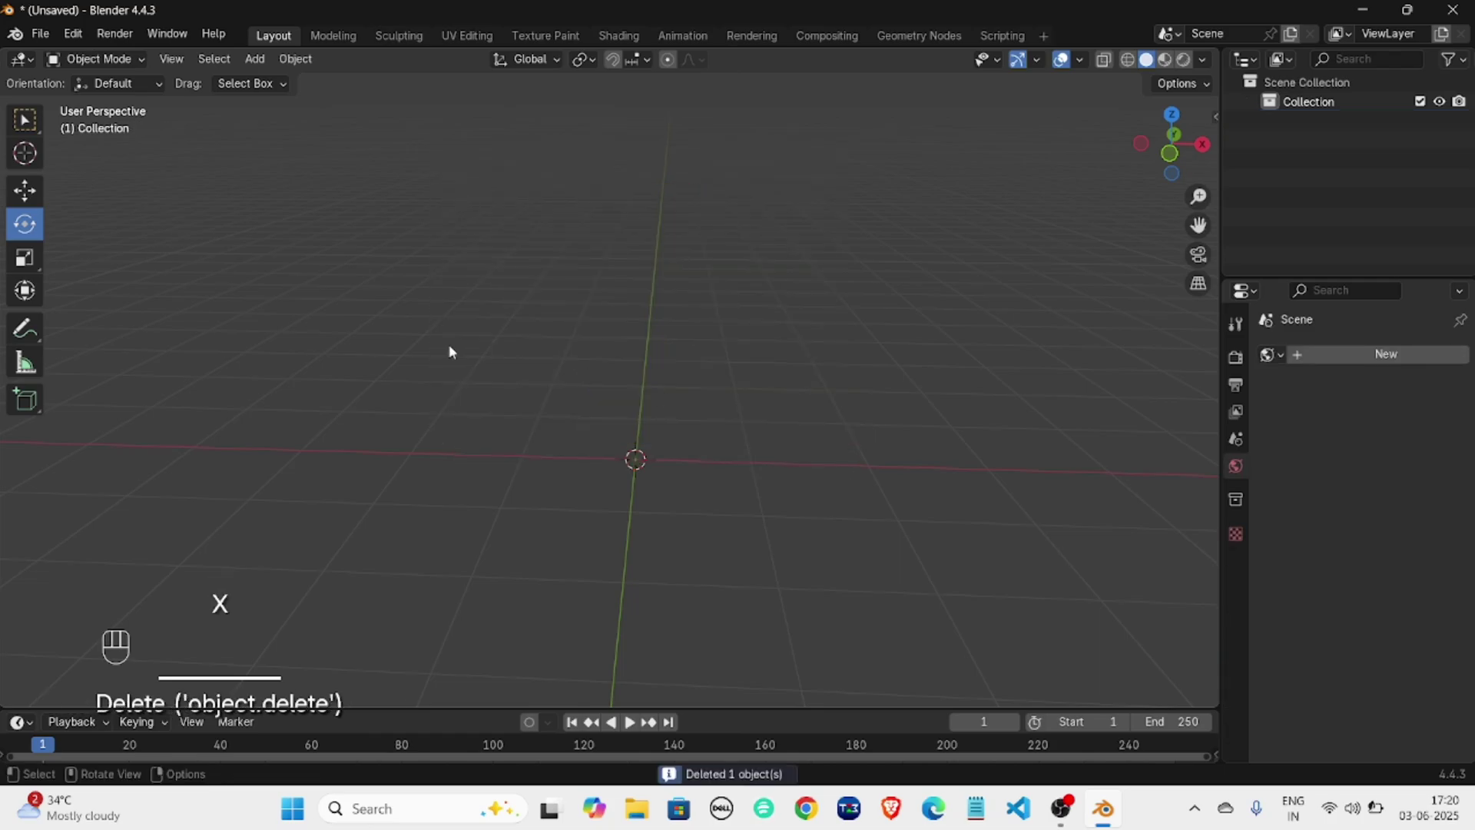
Add a Torus mesh at the world origin and expand its creation settings.
key(shift+a)
mouse_move(449, 344)
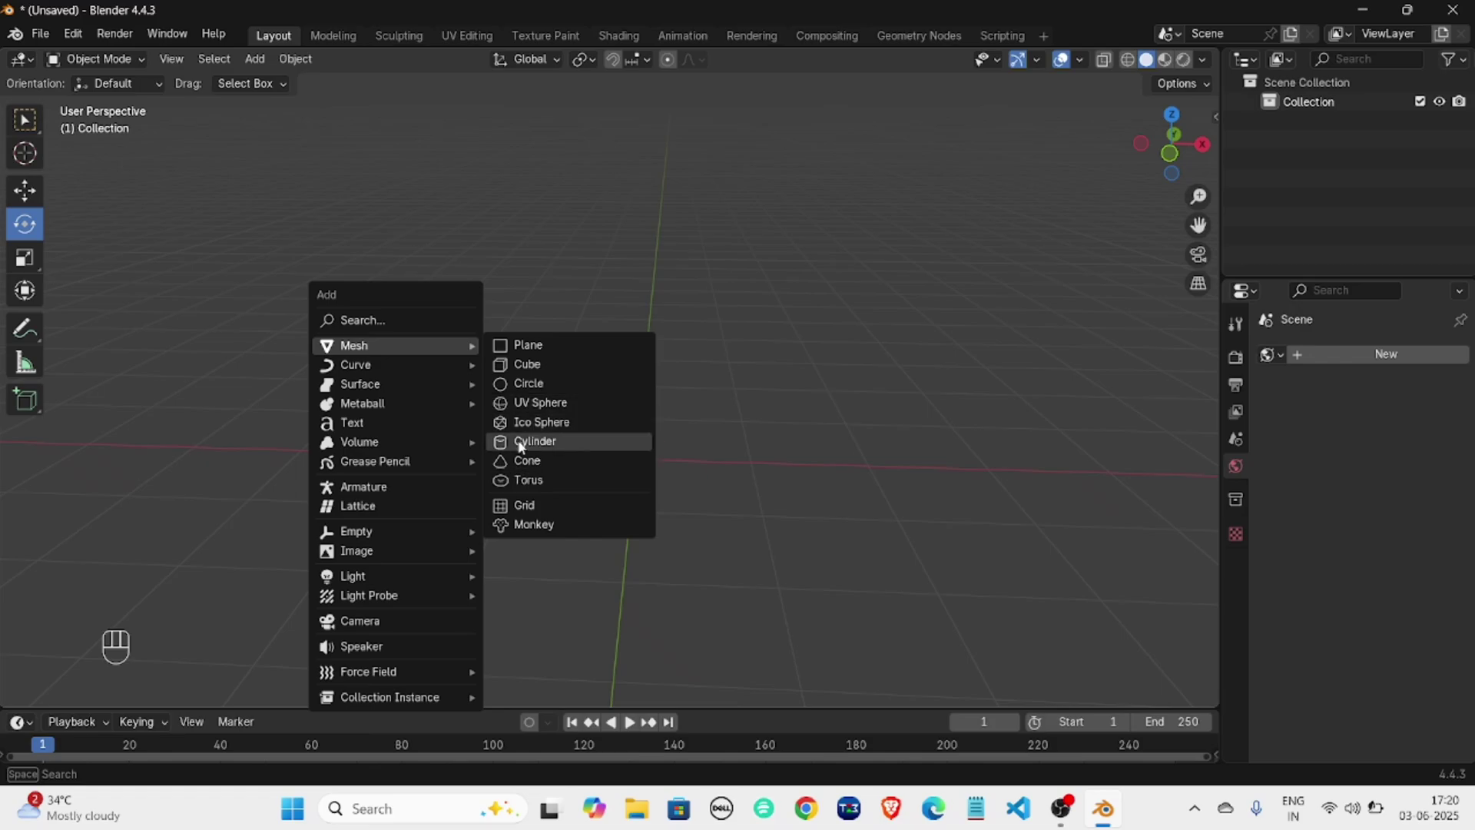
click(529, 482)
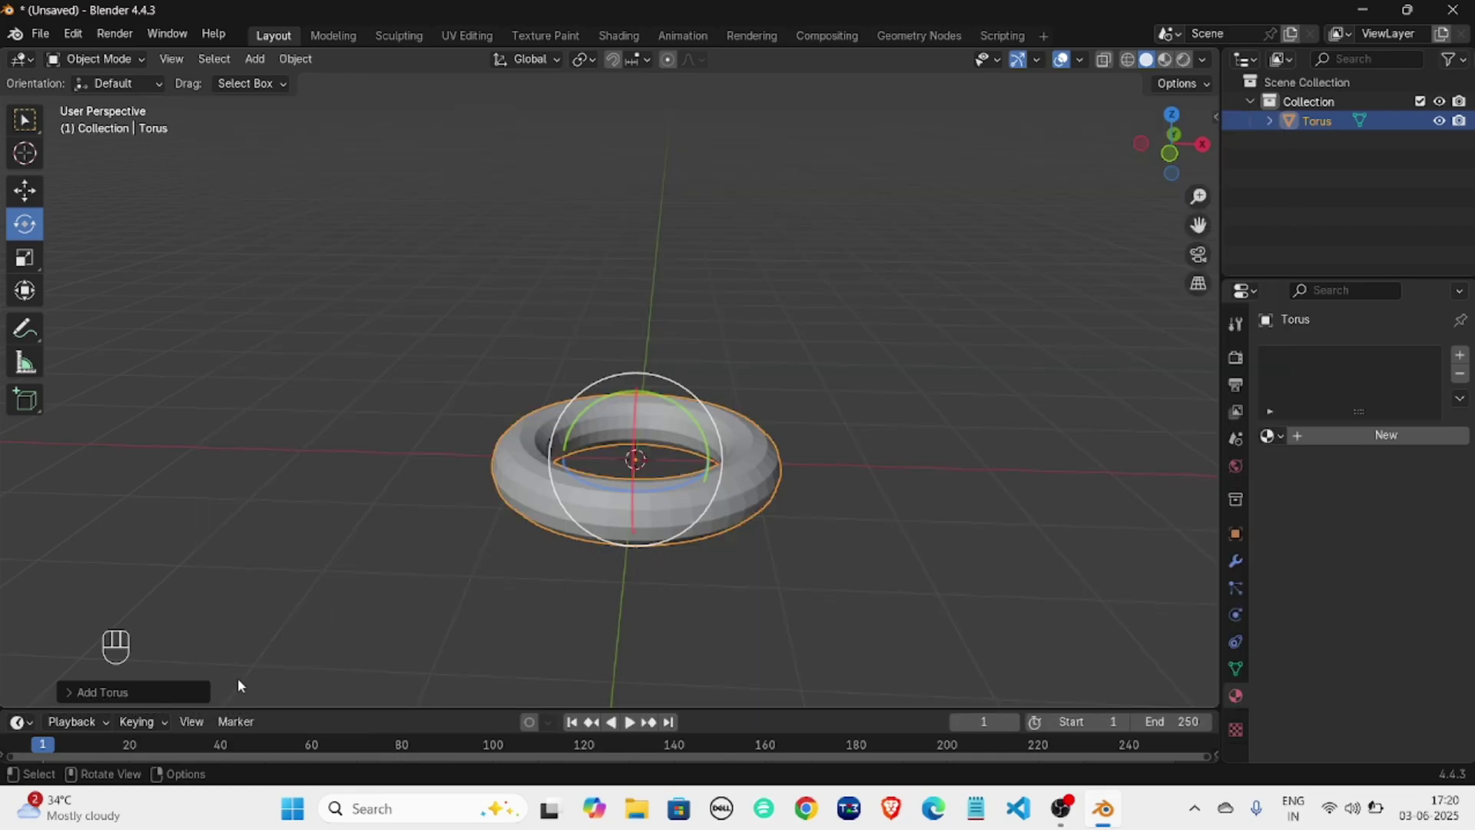
click(89, 692)
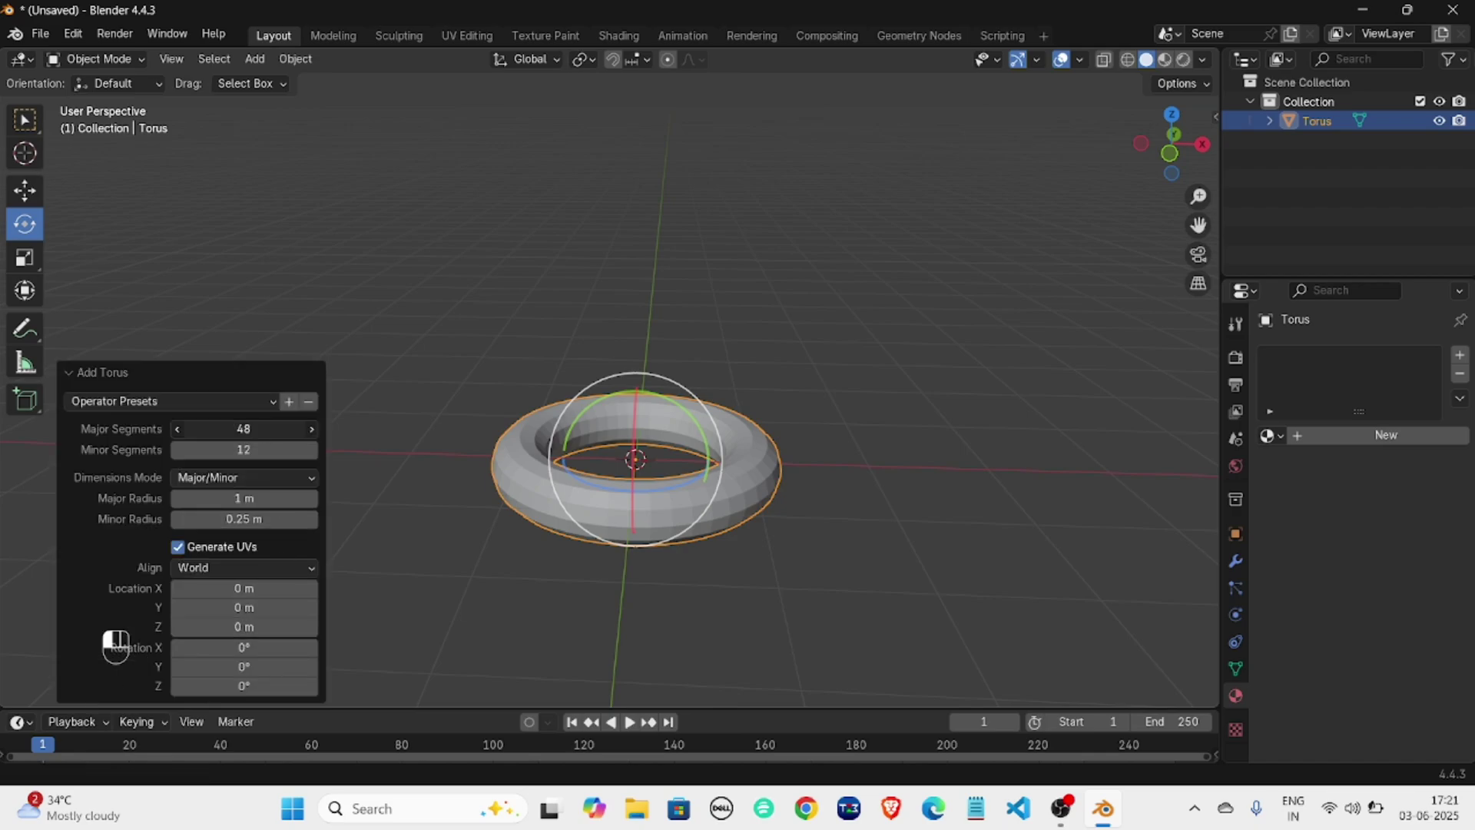
Try major segment counts of 98 and 73 on the new torus.
mouse_move(244, 428)
mouse_down()
mouse_move(207, 429)
mouse_move(244, 429)
mouse_up()
scroll(592, 485, up, 1)
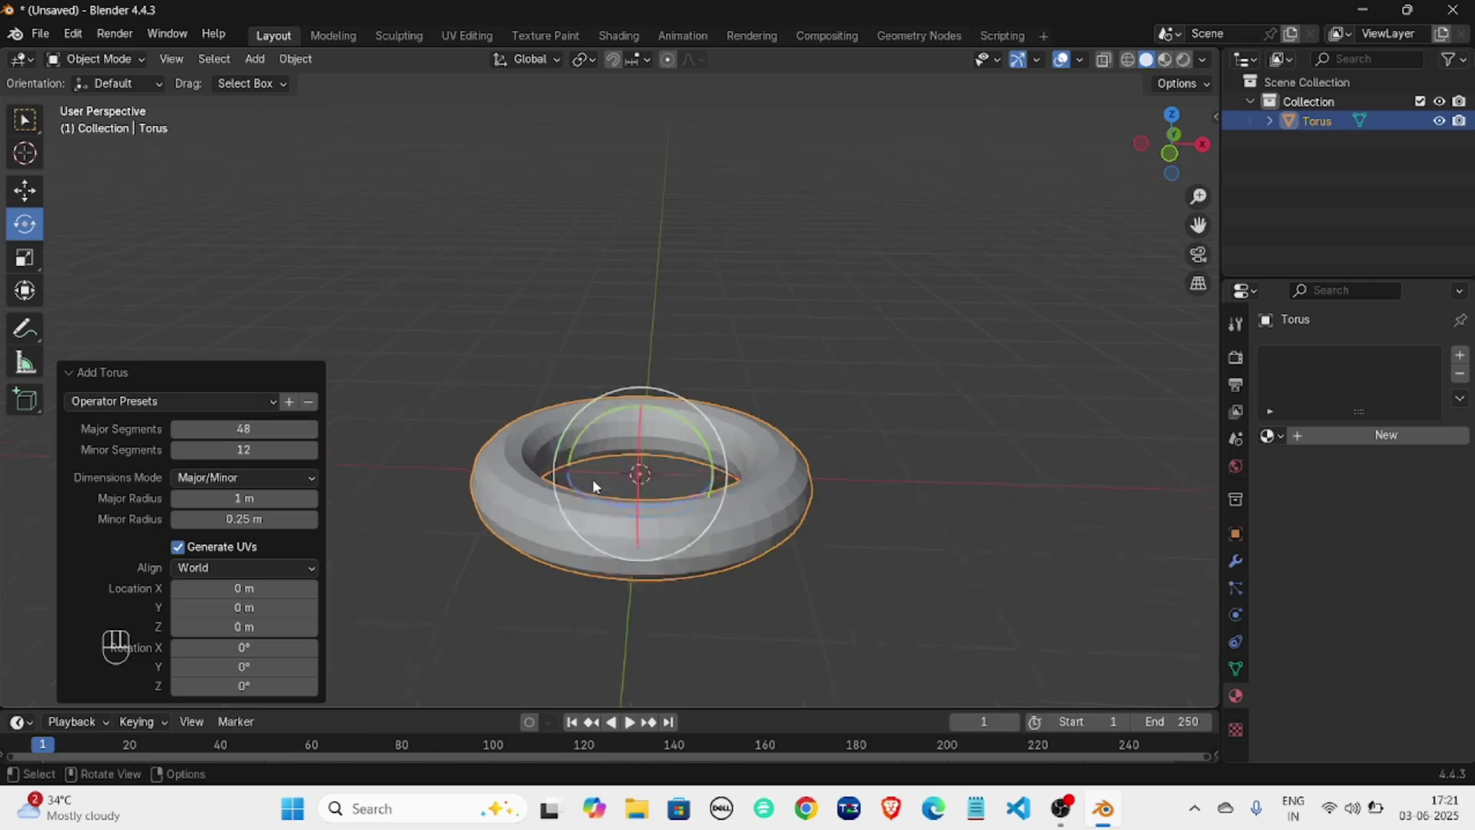
scroll(592, 485, up, 2)
shift+middle_drag(914, 579, 914, 300)
scroll(754, 410, up, 4)
scroll(758, 407, down, 1)
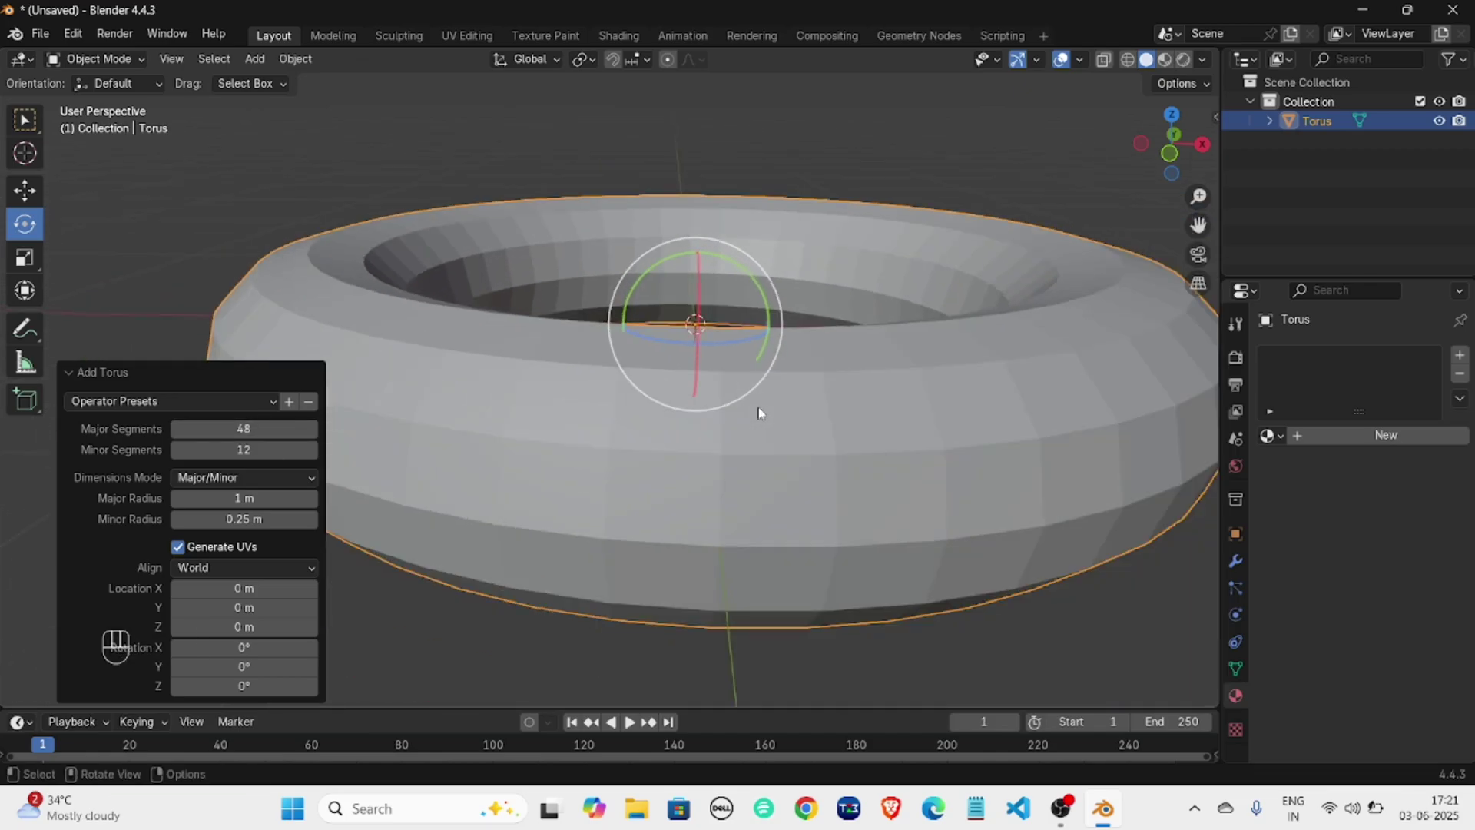
drag(209, 430, 280, 428)
scroll(691, 458, down, 4)
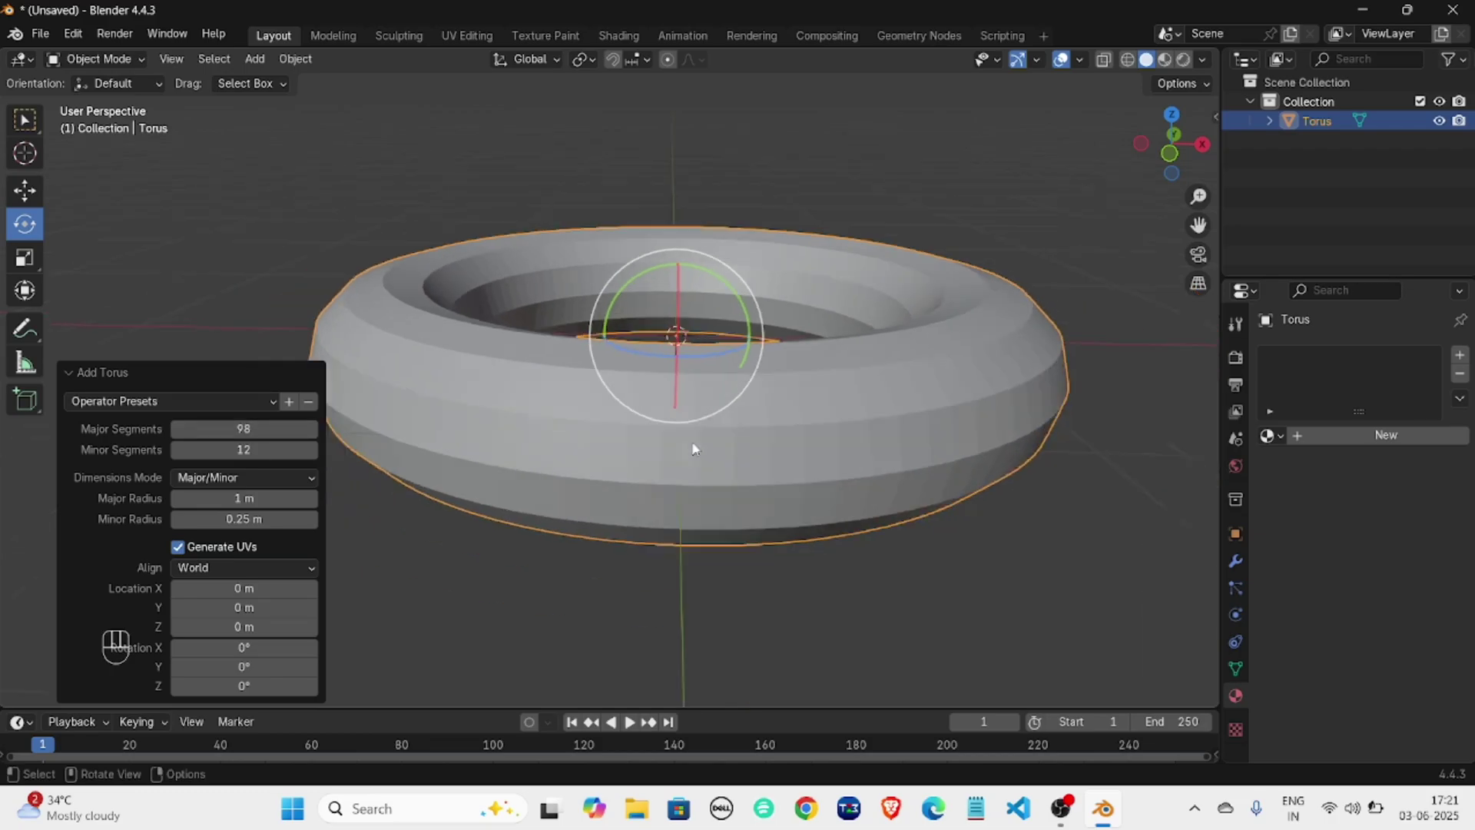
mouse_move(209, 422)
mouse_down()
mouse_move(330, 422)
mouse_move(190, 422)
mouse_up()
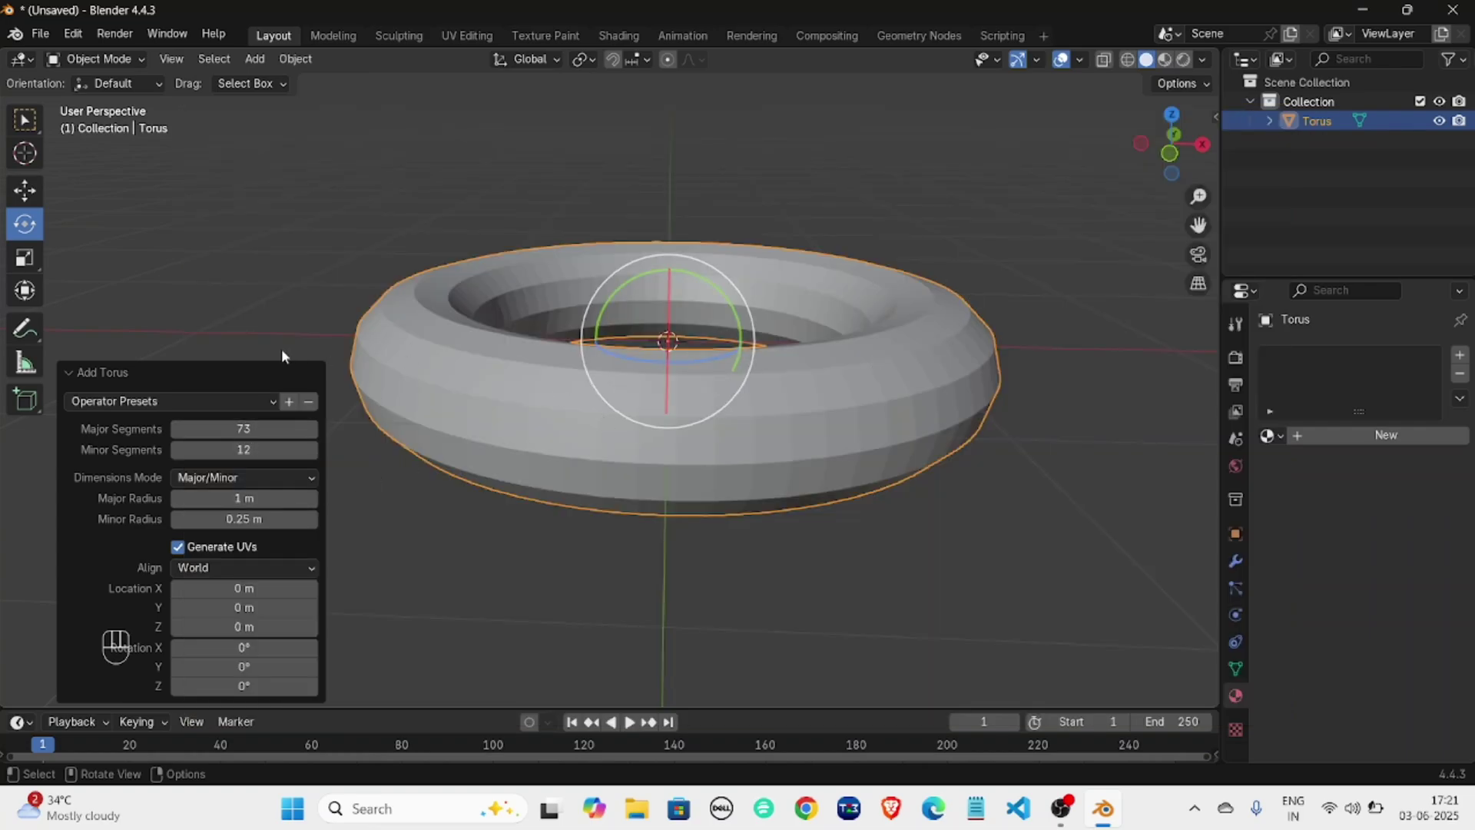
Set the torus's major segments to 35.
click(239, 428)
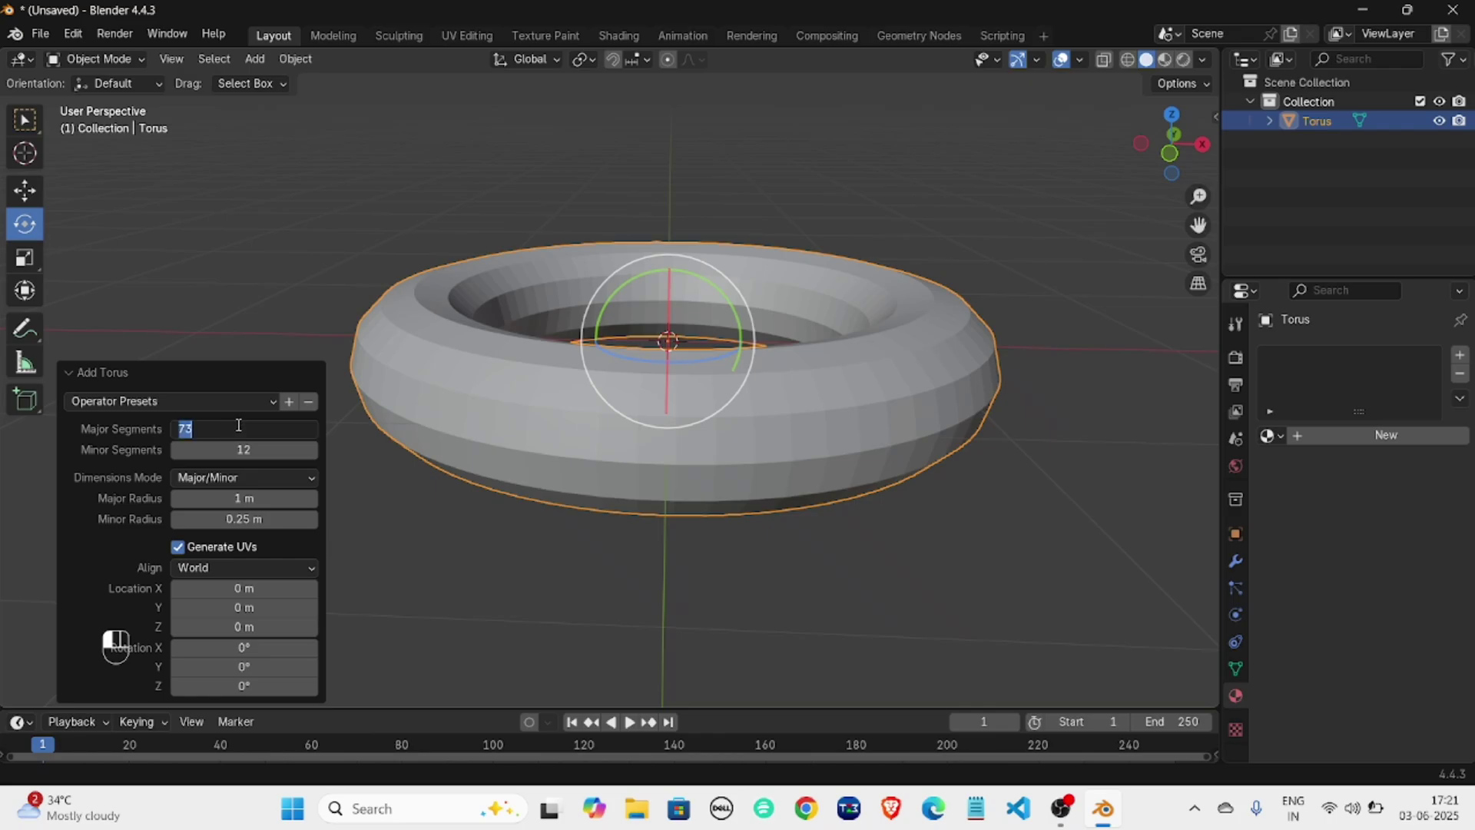
text(35)
key(Return)
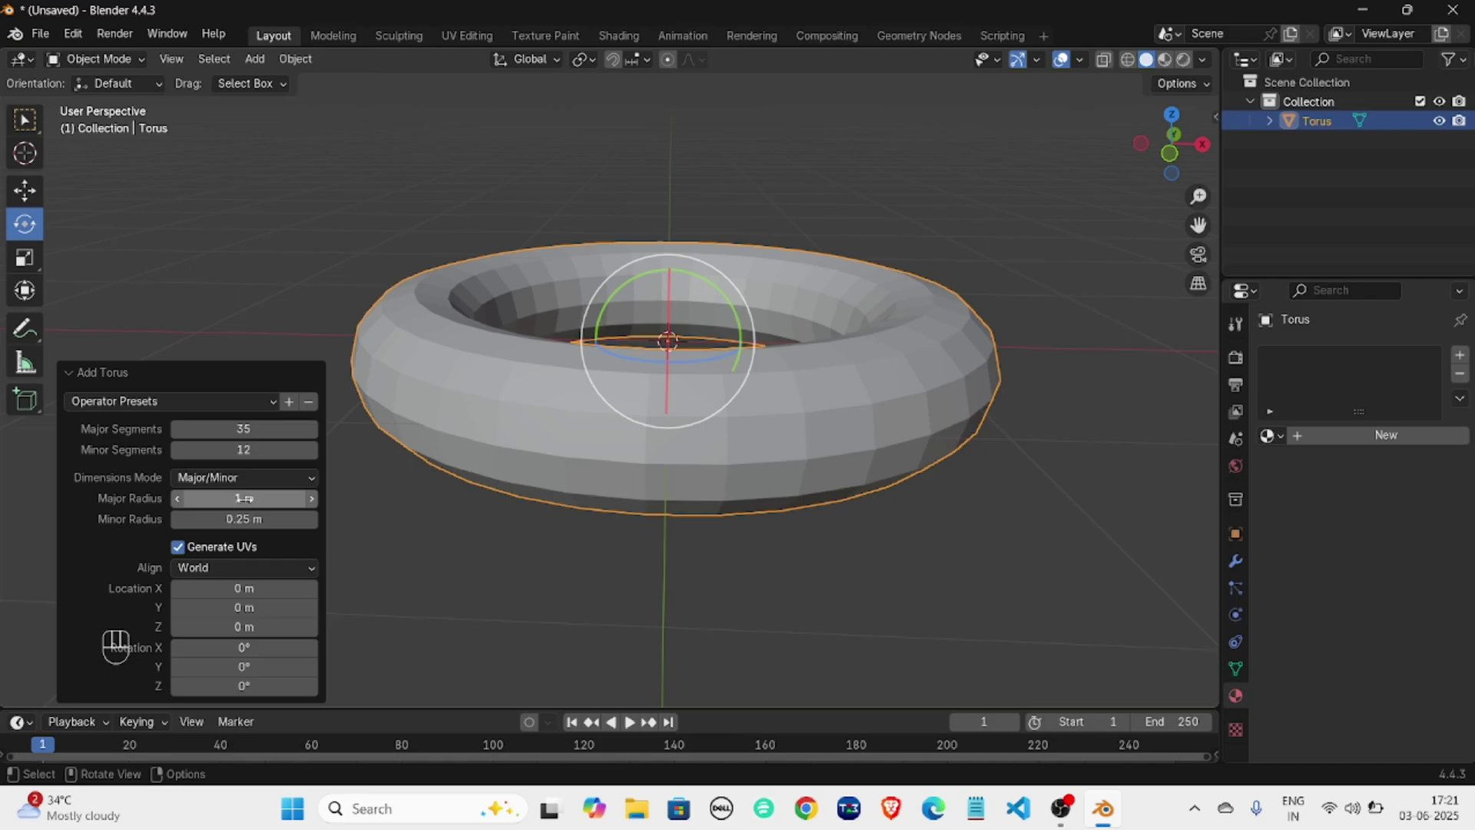
middle_drag(662, 341, 665, 380)
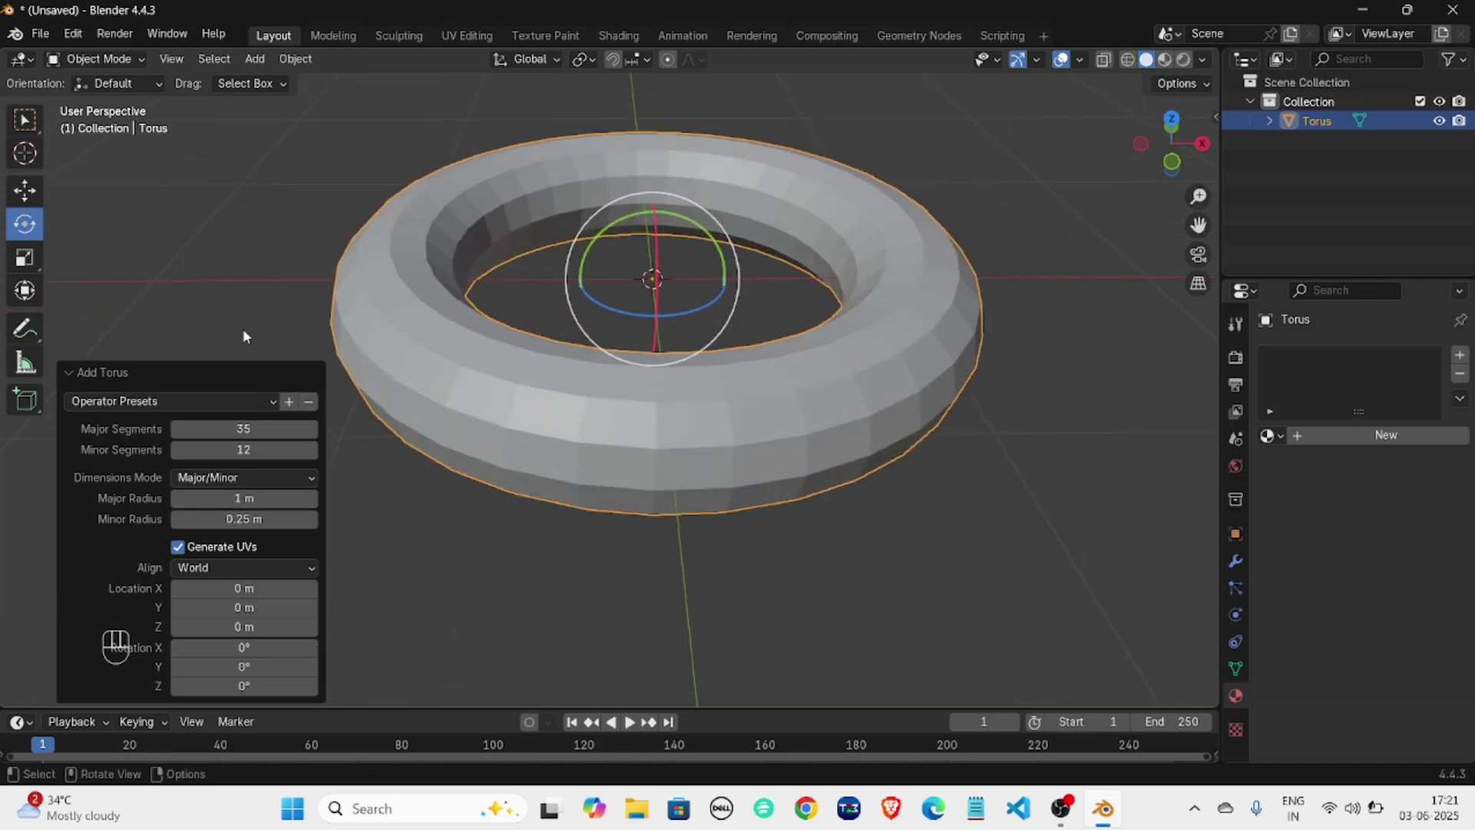
Bring the torus's creation settings back up and set its major radius to 0.72 m.
click(464, 415)
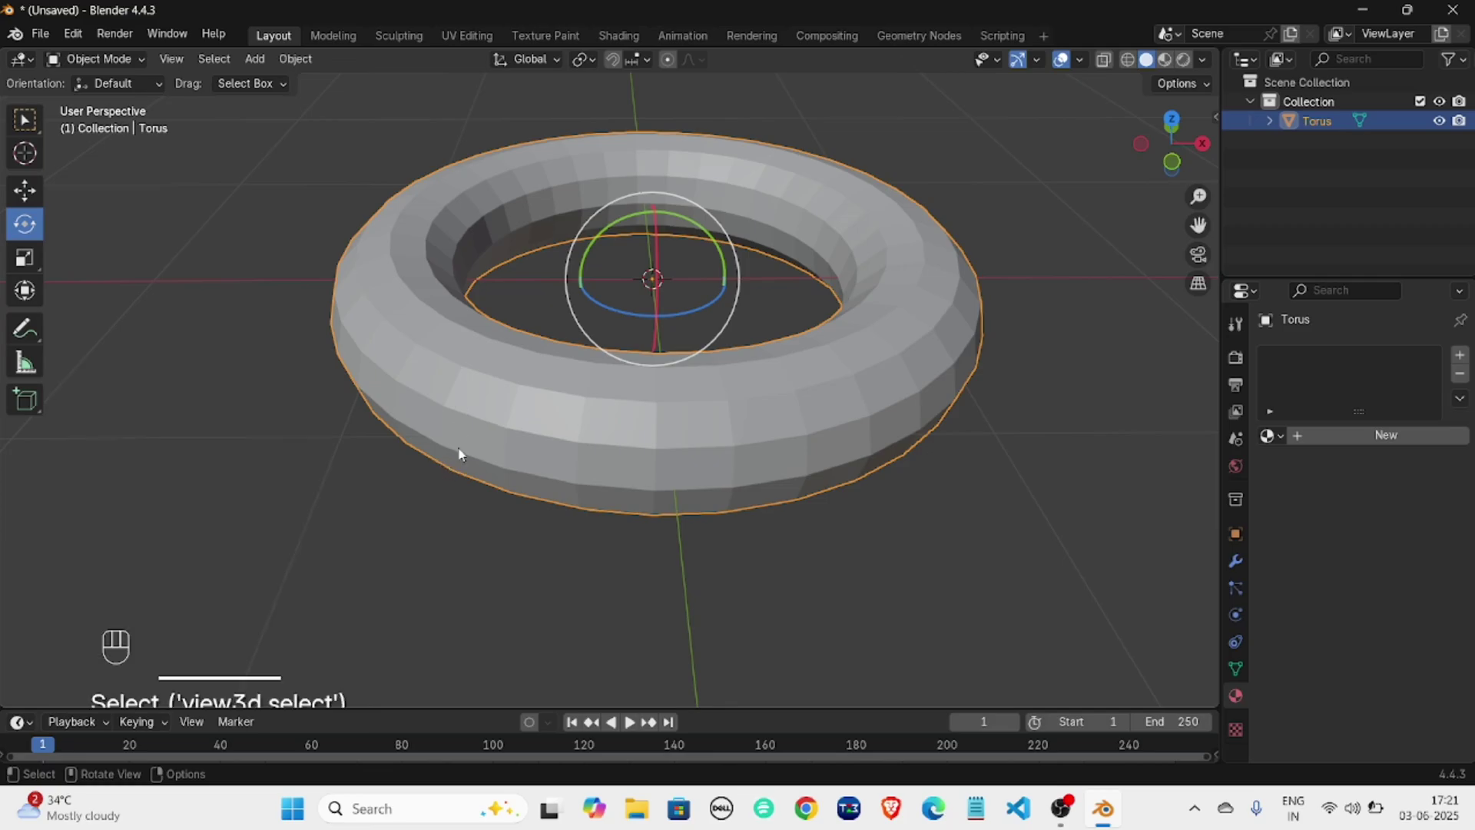
middle_drag(395, 513, 487, 461)
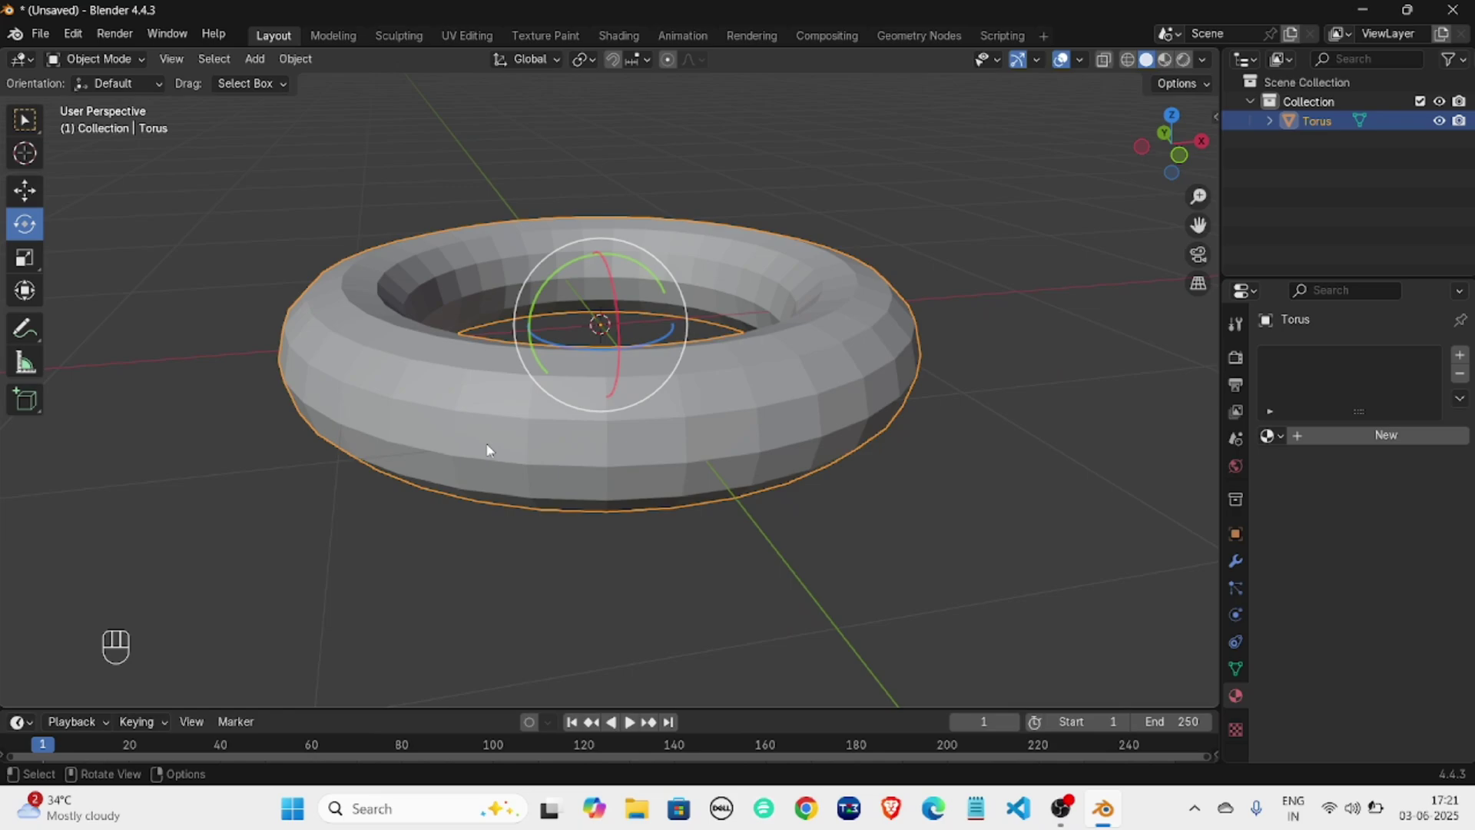
key(F9)
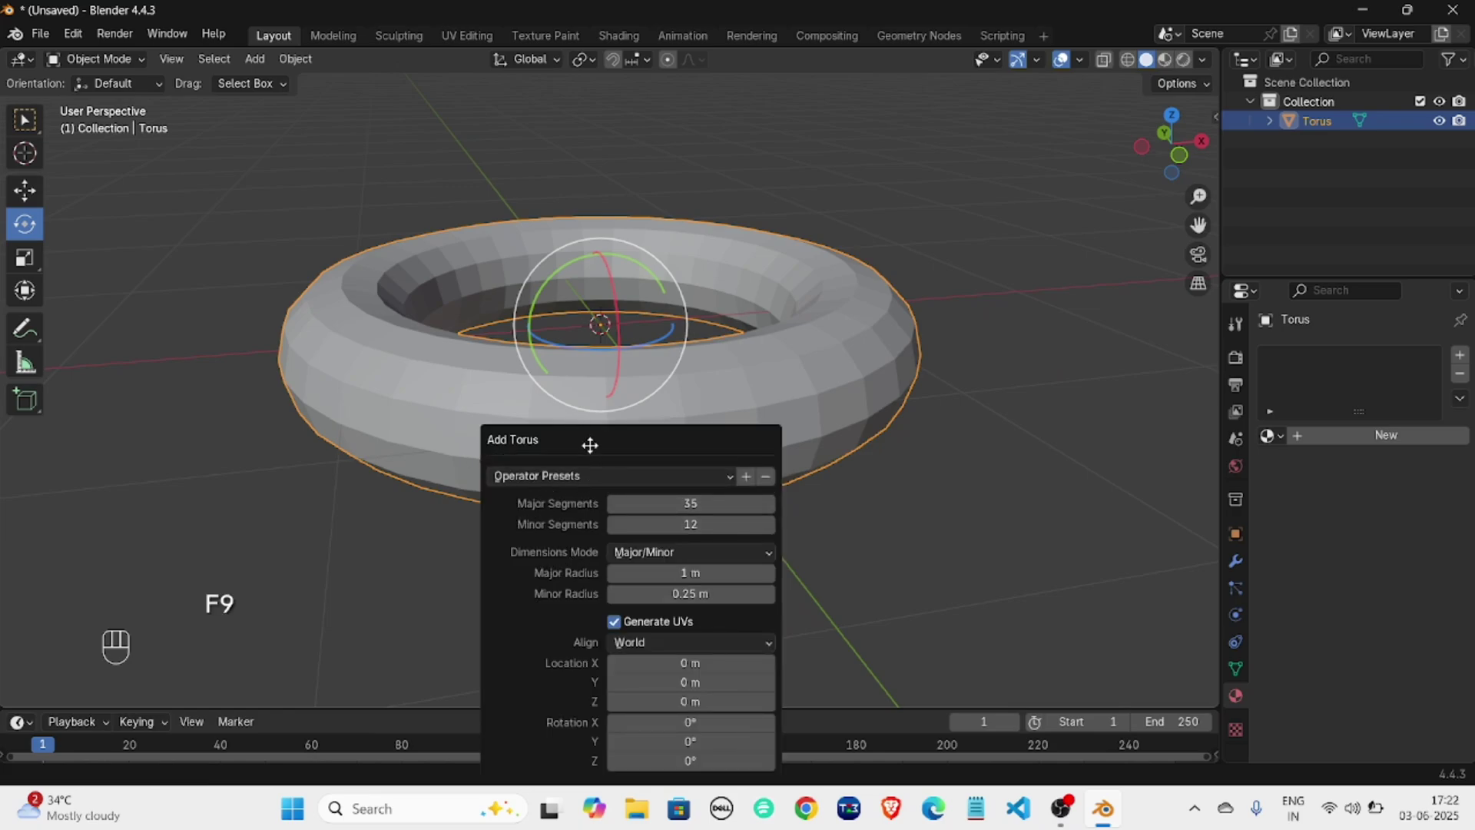
drag(590, 445, 137, 380)
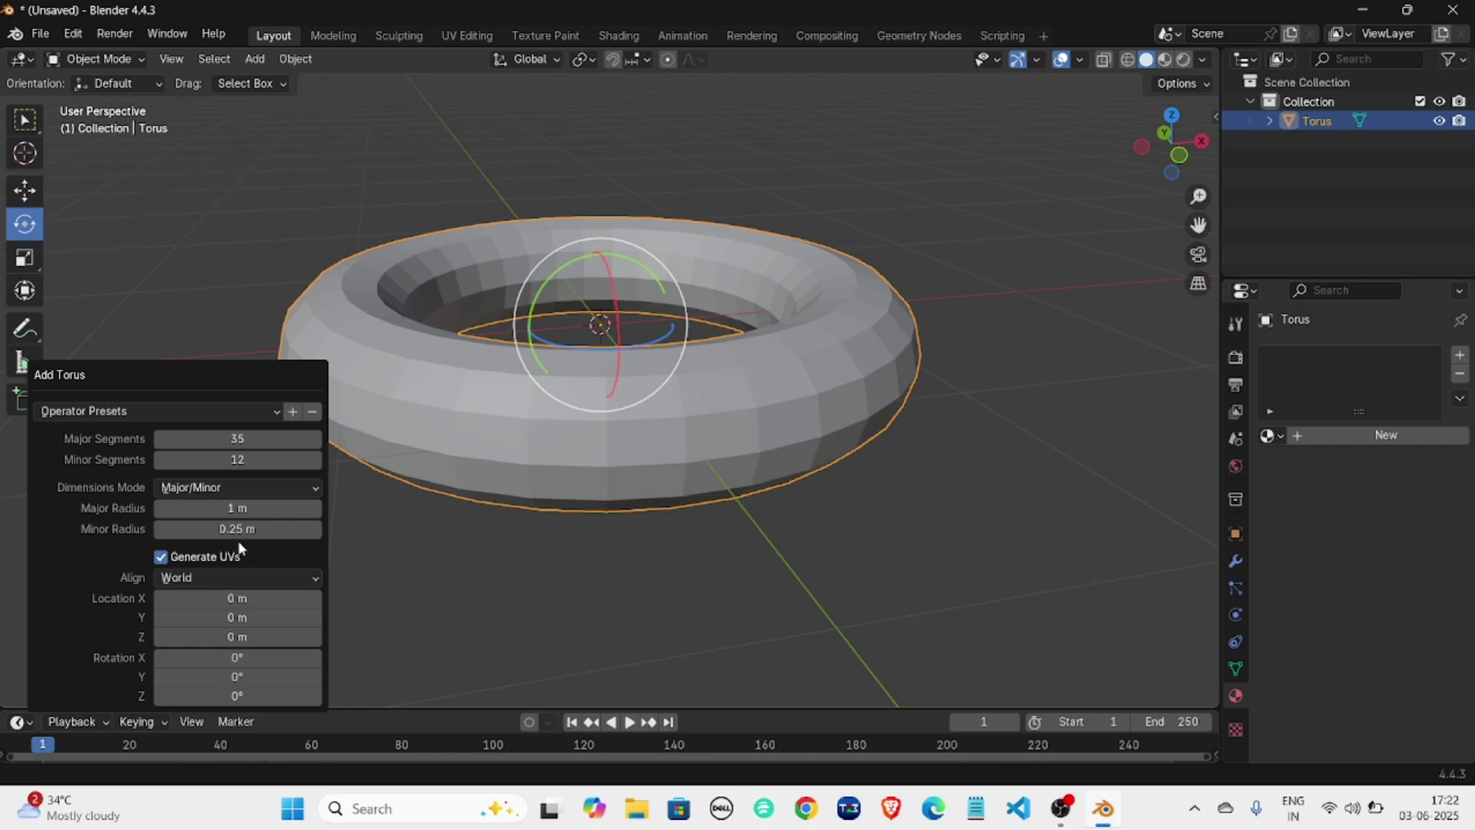
drag(237, 508, 229, 508)
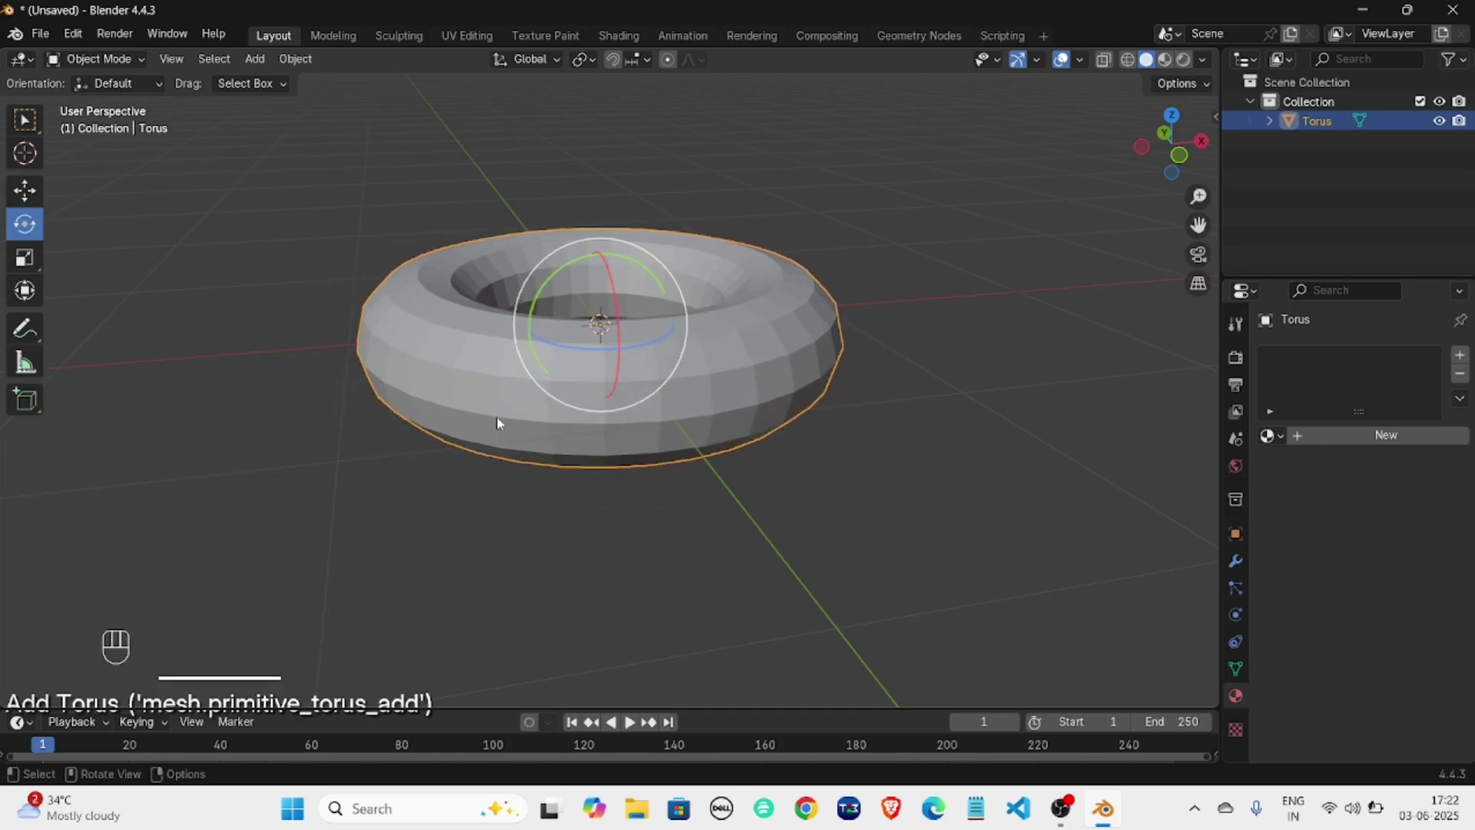
Reopen the torus's creation settings and set its major radius to 0.55 m.
middle_drag(542, 390, 551, 427)
scroll(591, 356, up, 1)
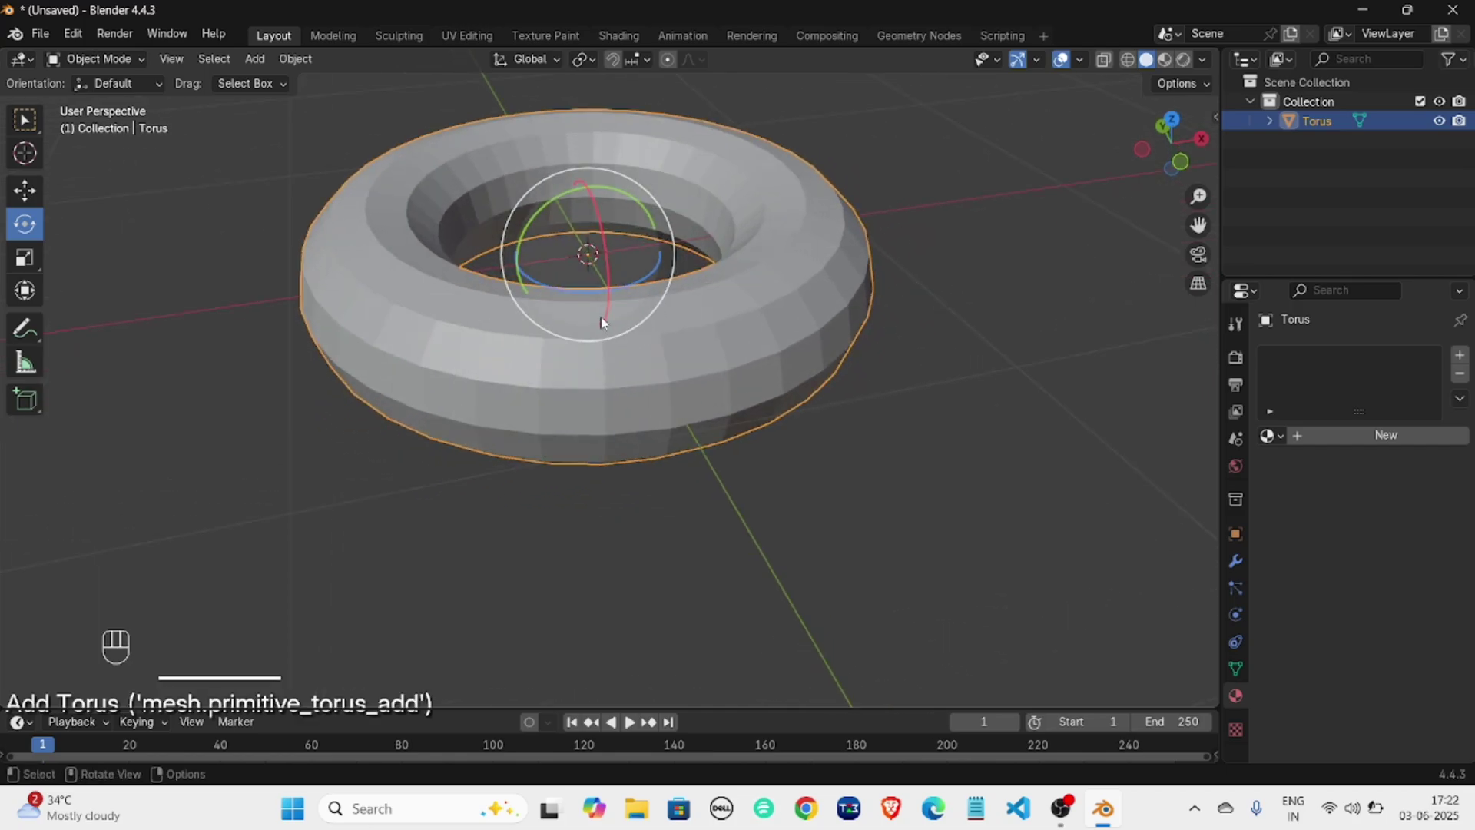
shift+middle_drag(615, 339, 642, 395)
scroll(642, 395, up, 1)
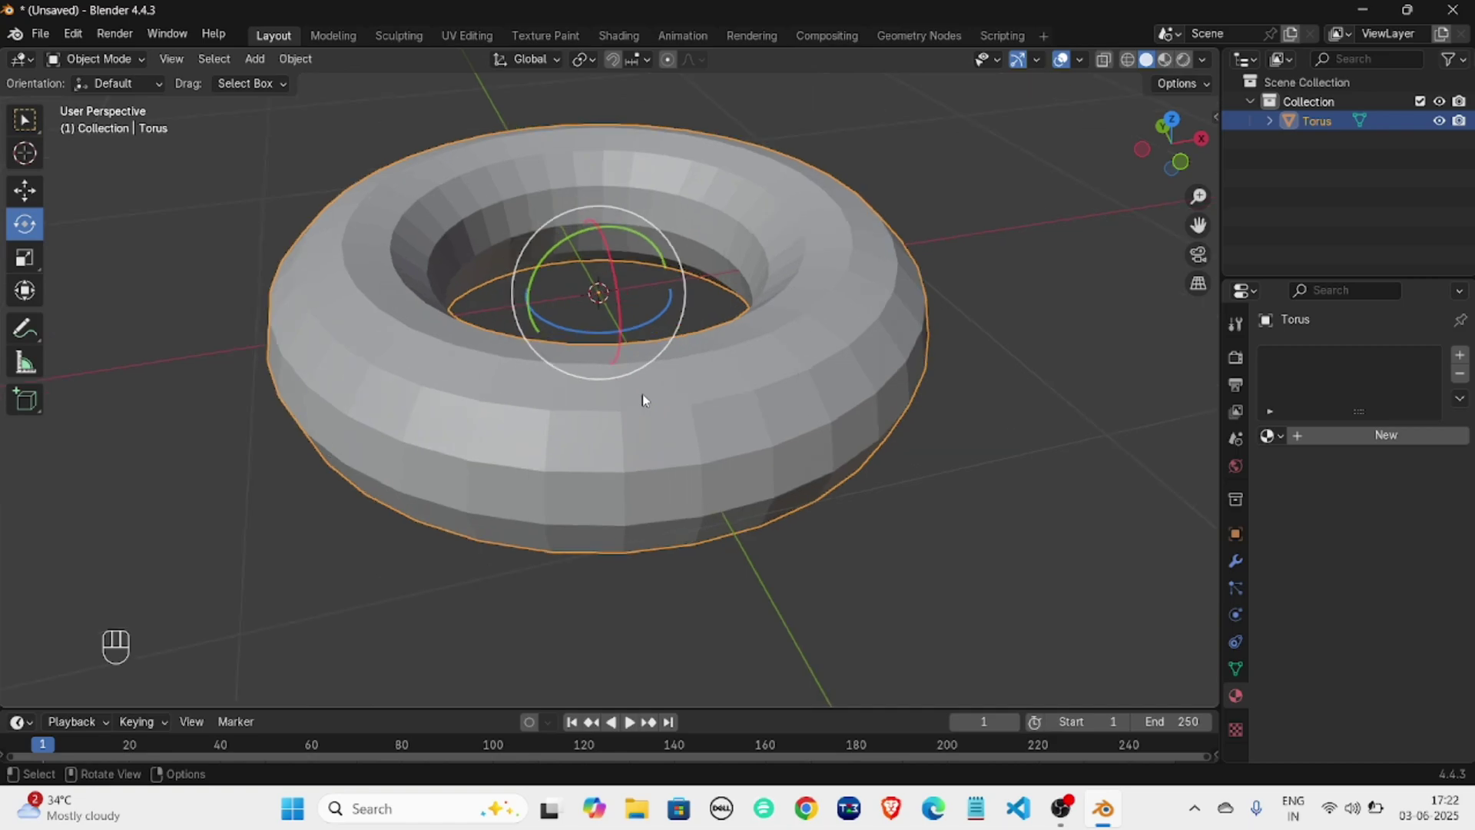
key(F9)
key(F9)
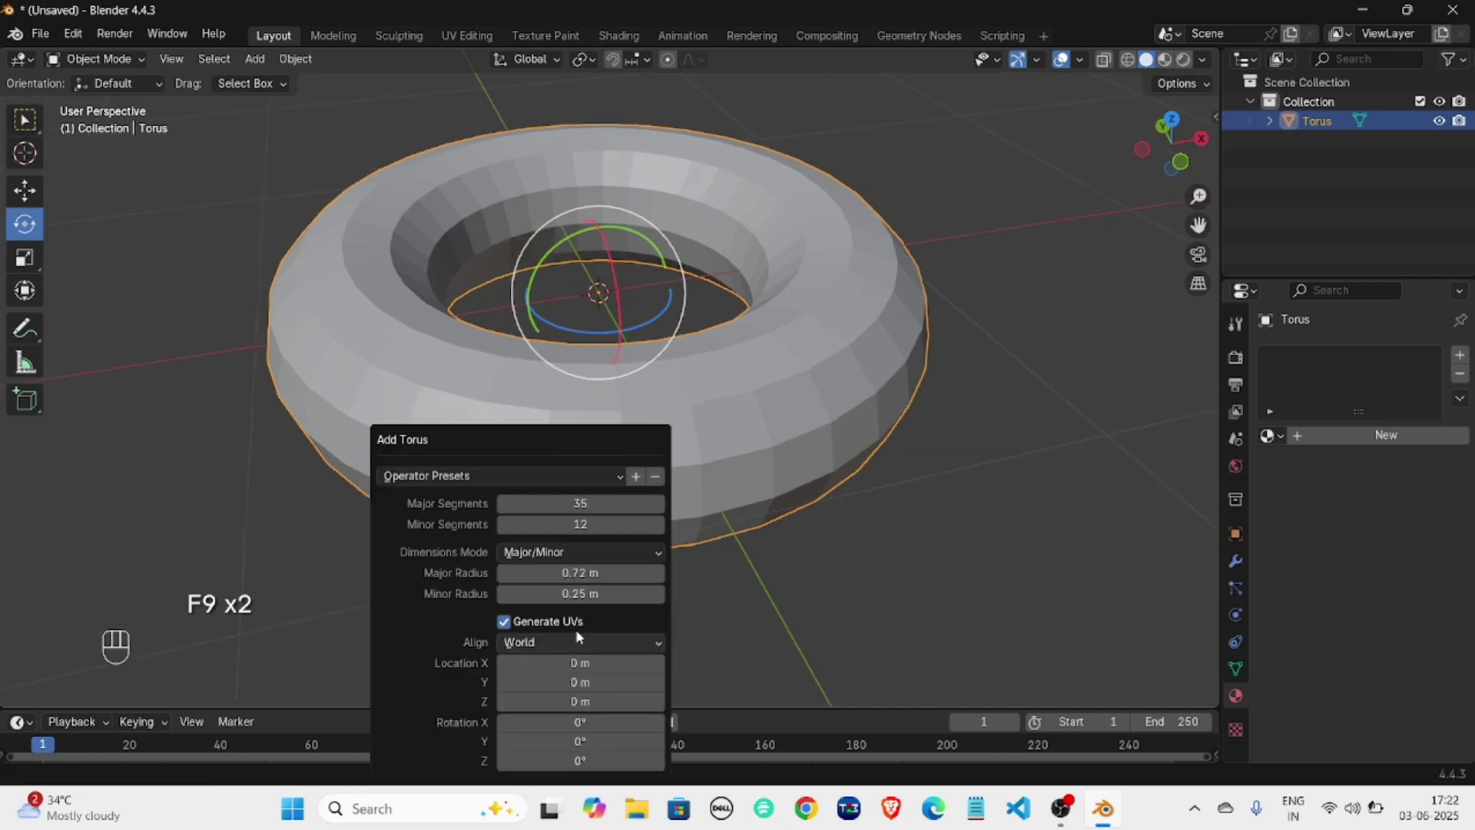
drag(580, 572, 523, 573)
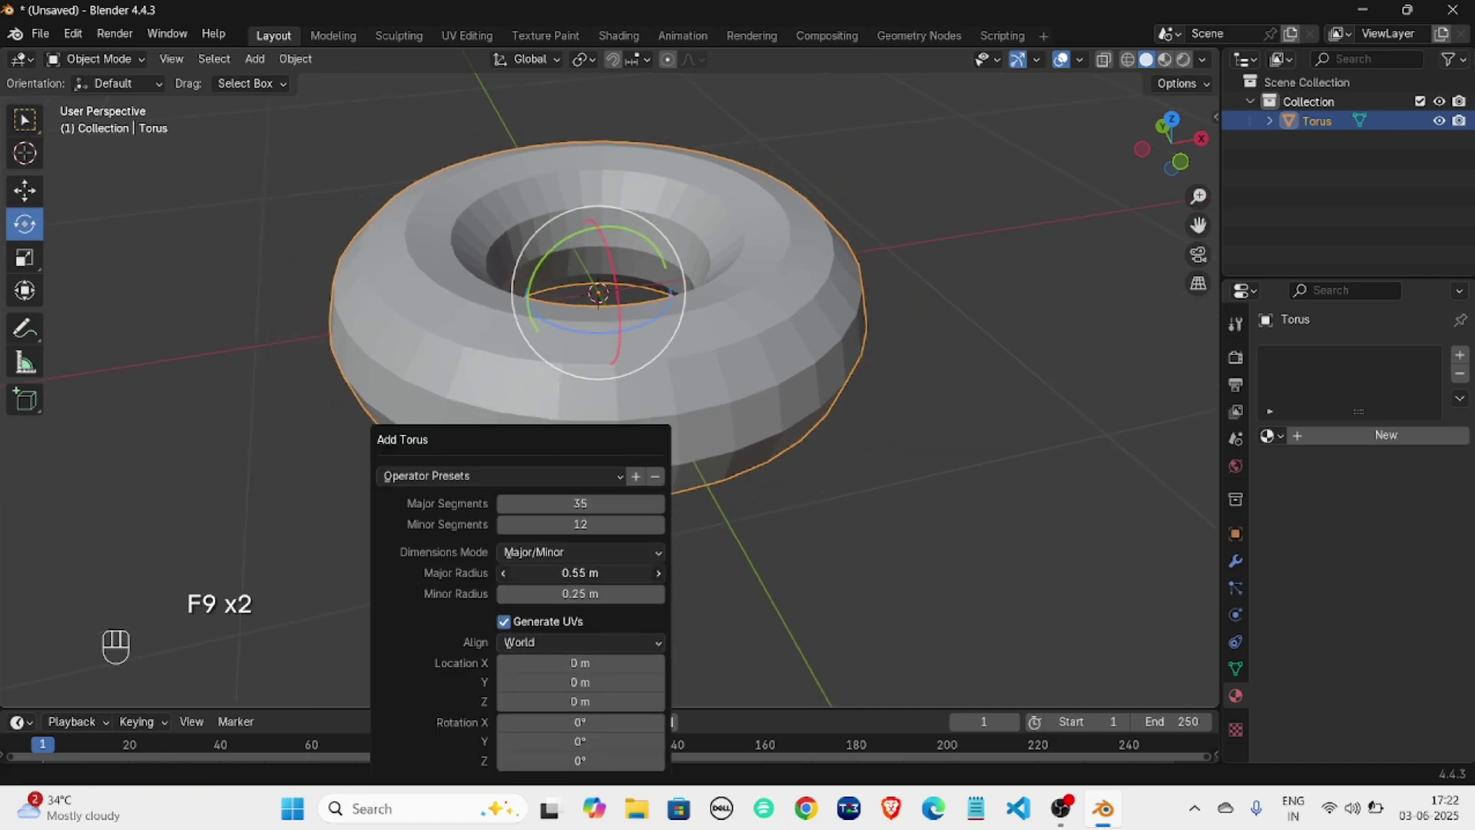
drag(580, 503, 561, 503)
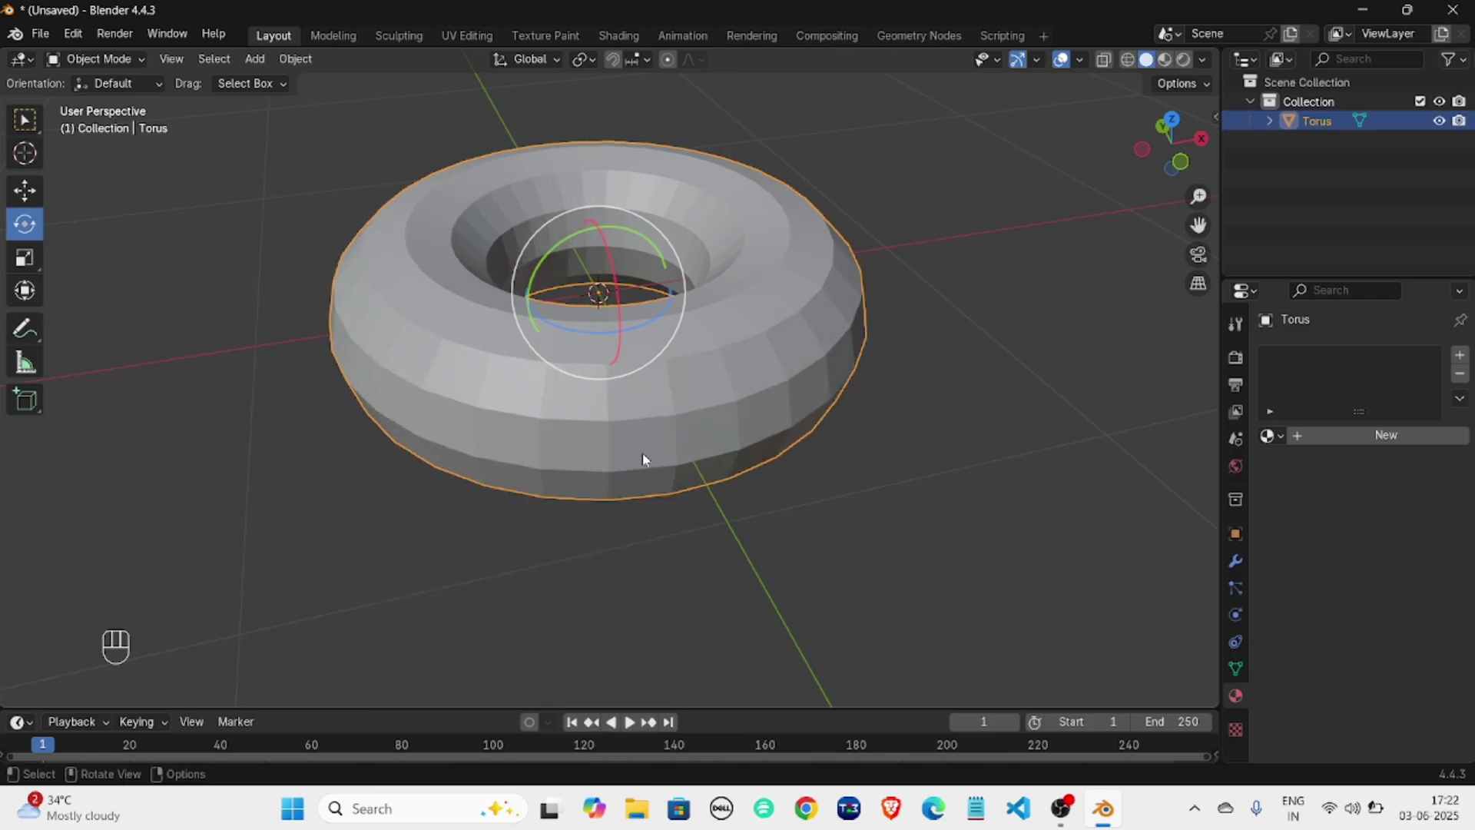
middle_drag(646, 458, 657, 413)
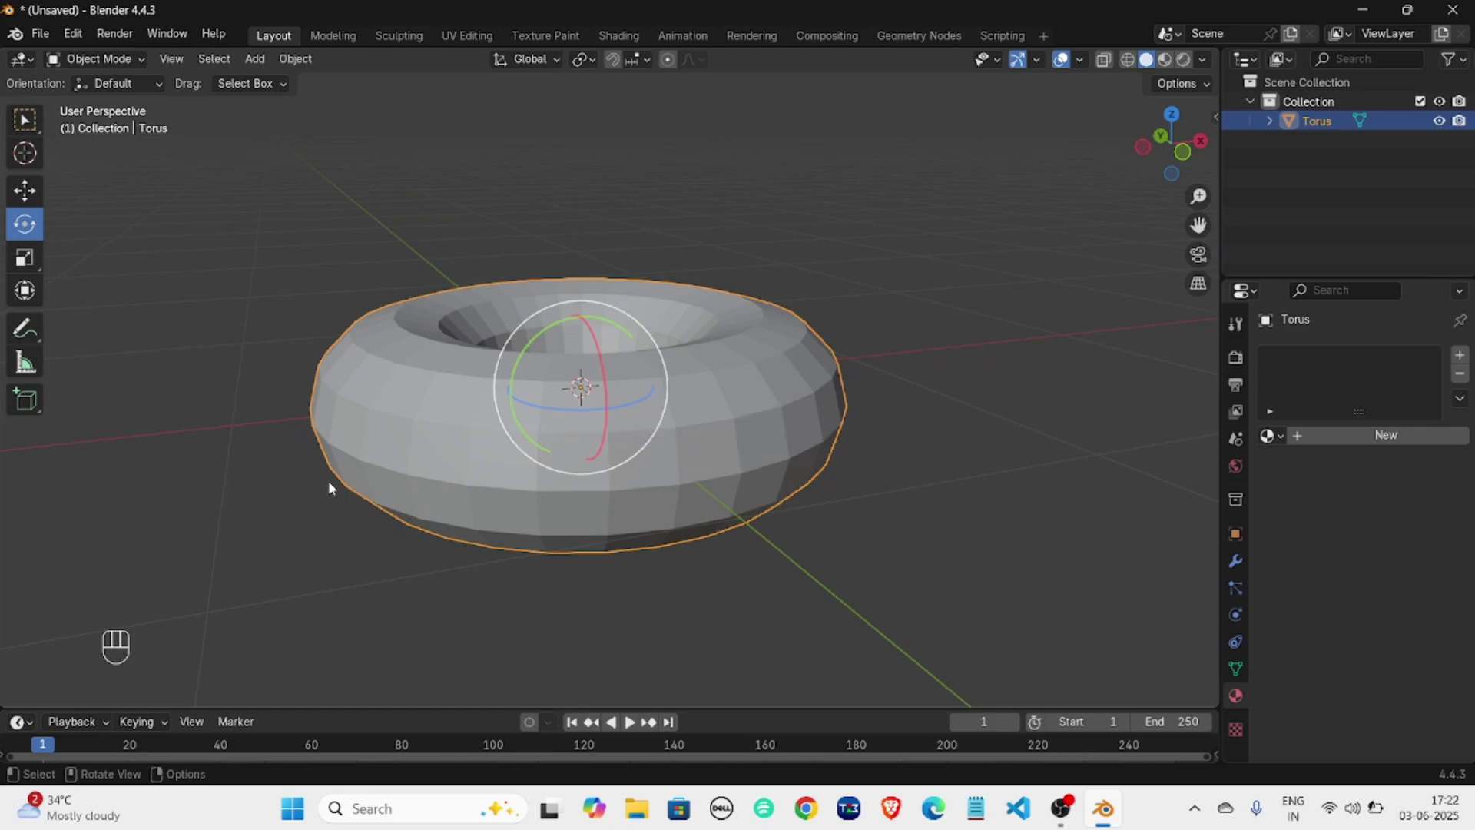
Apply Shade Smooth to the selected torus so its faceted surface is shaded evenly.
scroll(347, 454, up, 2)
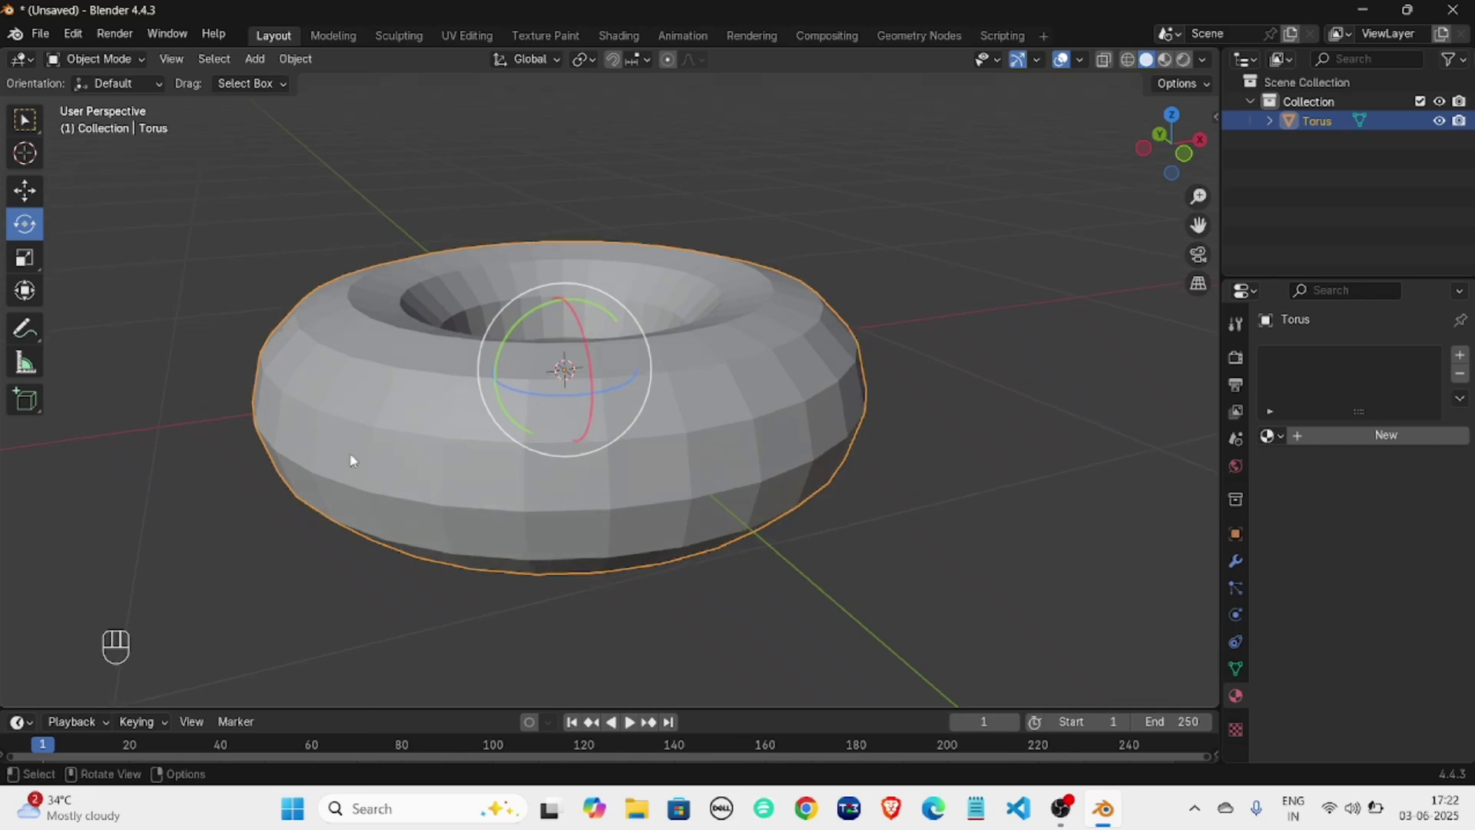
middle_drag(348, 461, 320, 483)
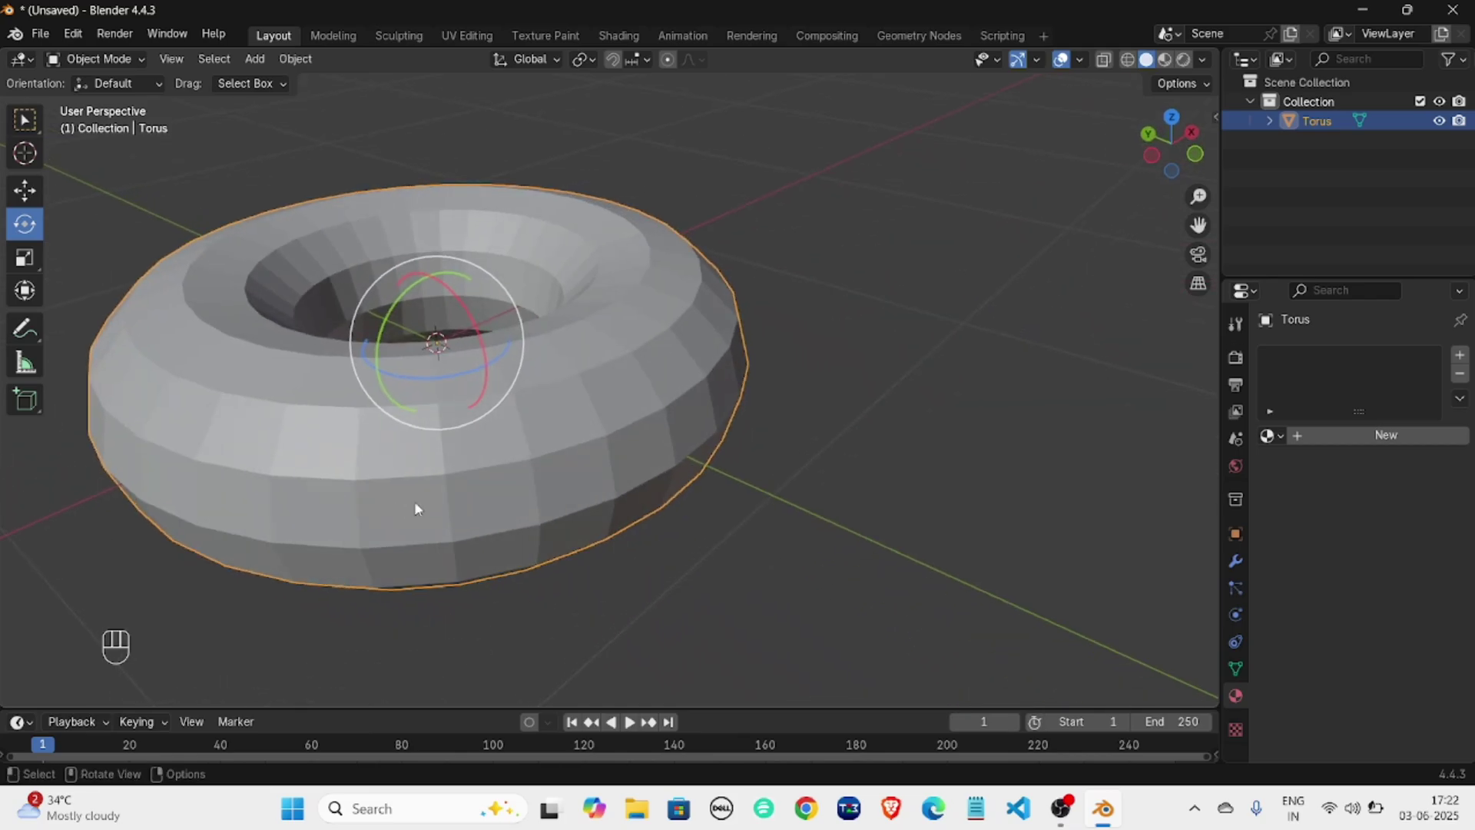
shift+middle_drag(415, 507, 757, 412)
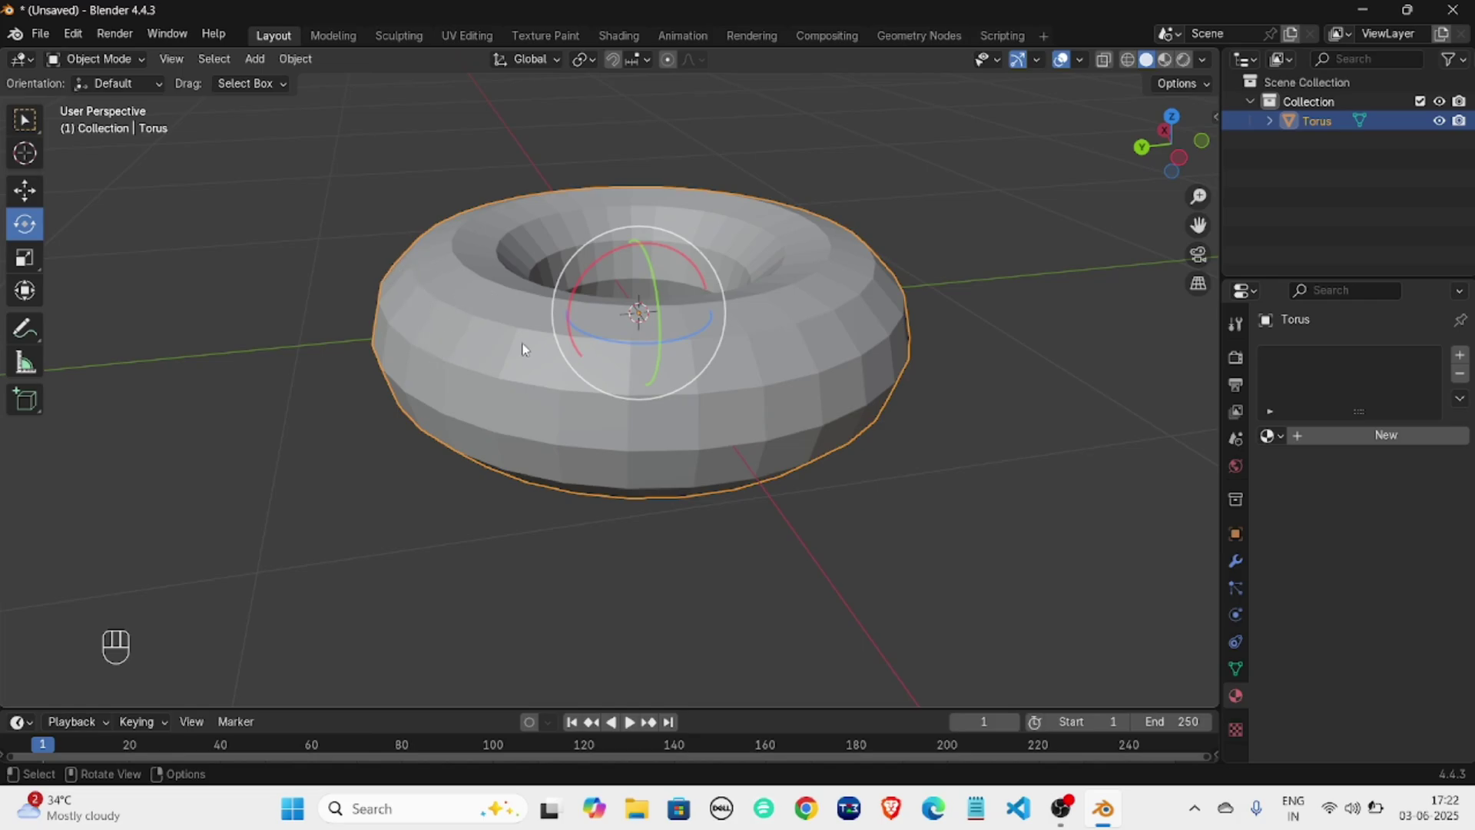
scroll(634, 355, up, 4)
scroll(758, 383, up, 2)
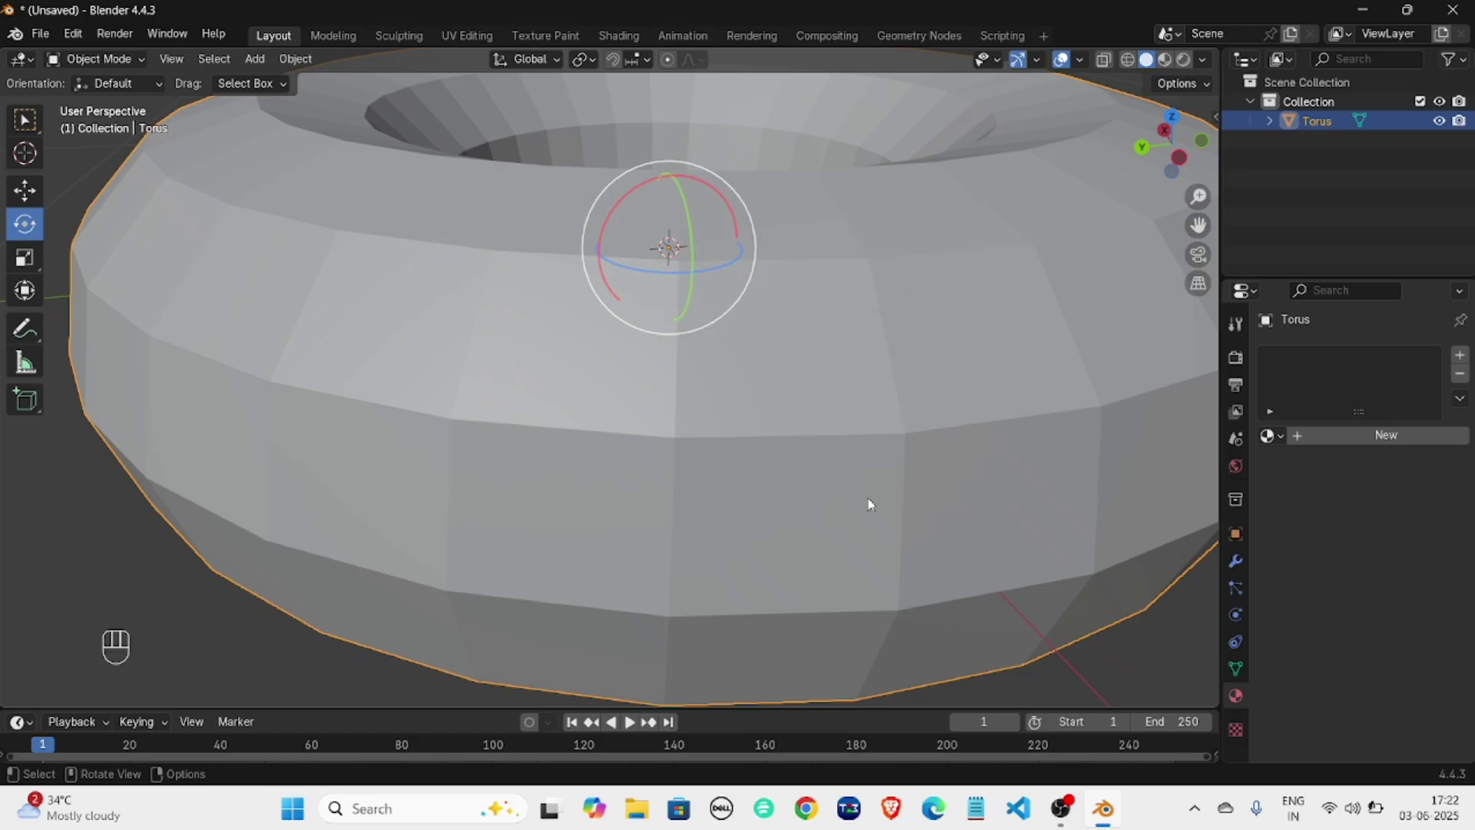
scroll(428, 292, down, 4)
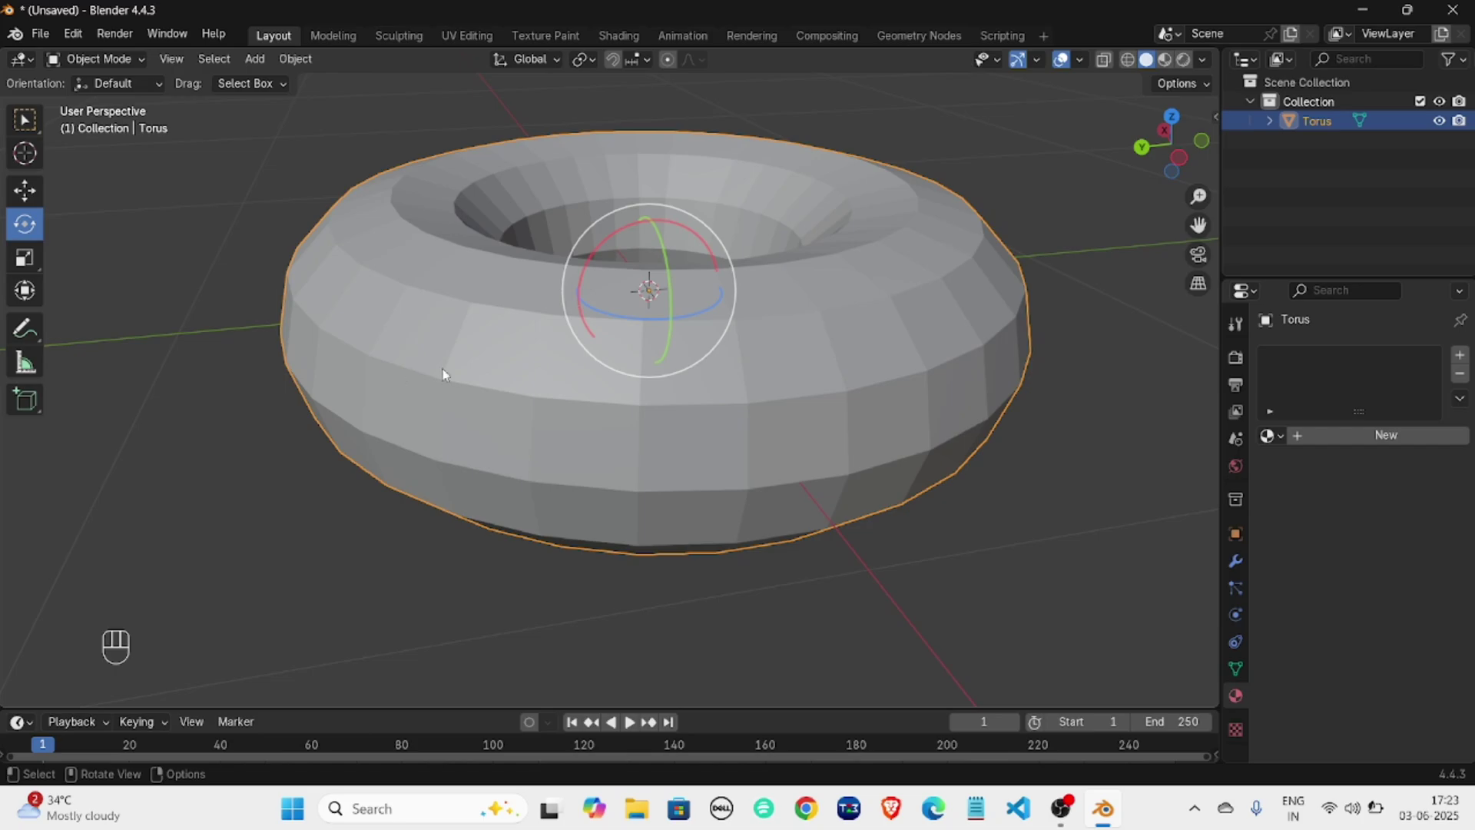
right_click(445, 310)
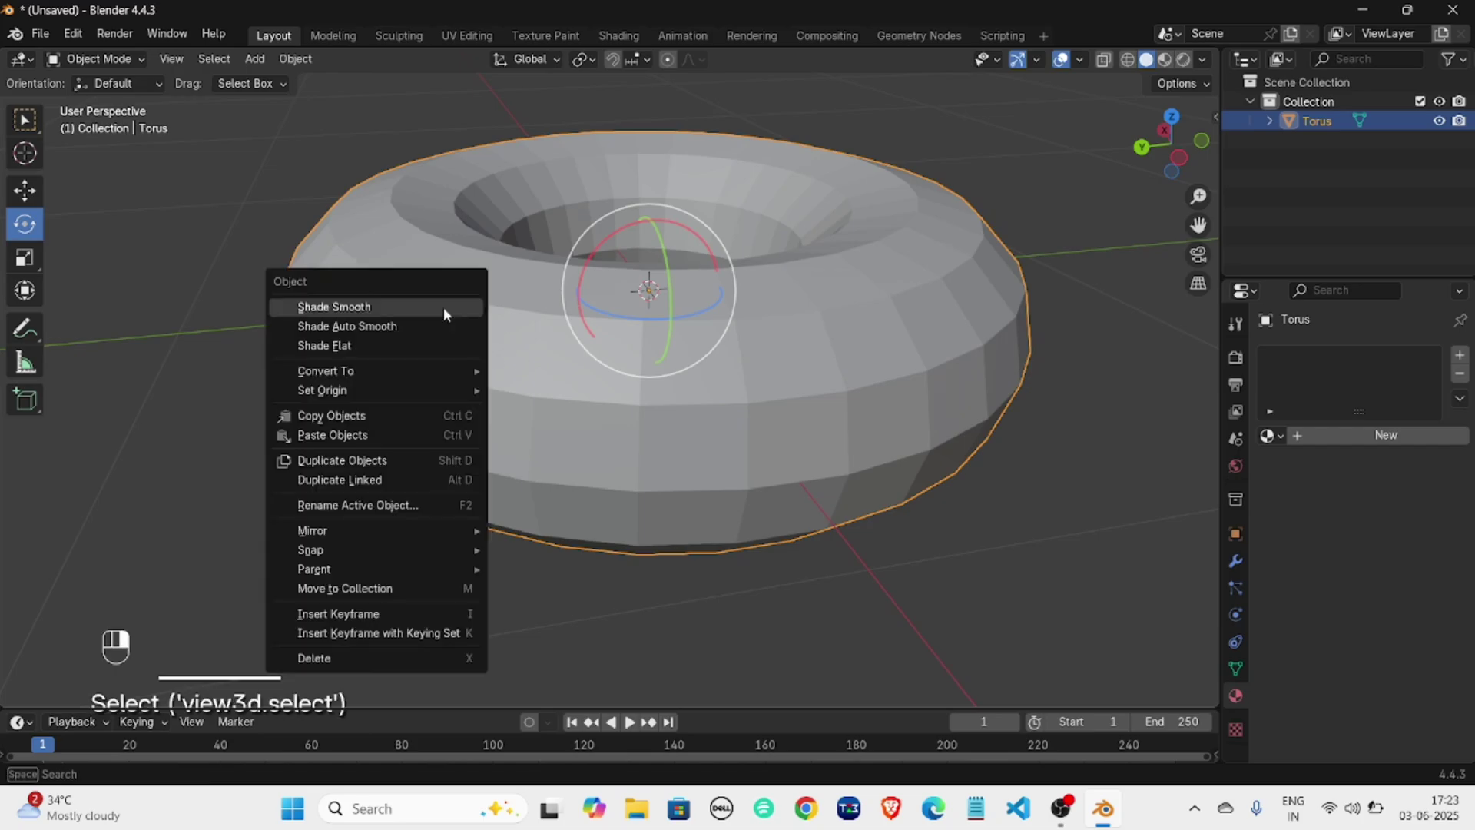
right_click(411, 301)
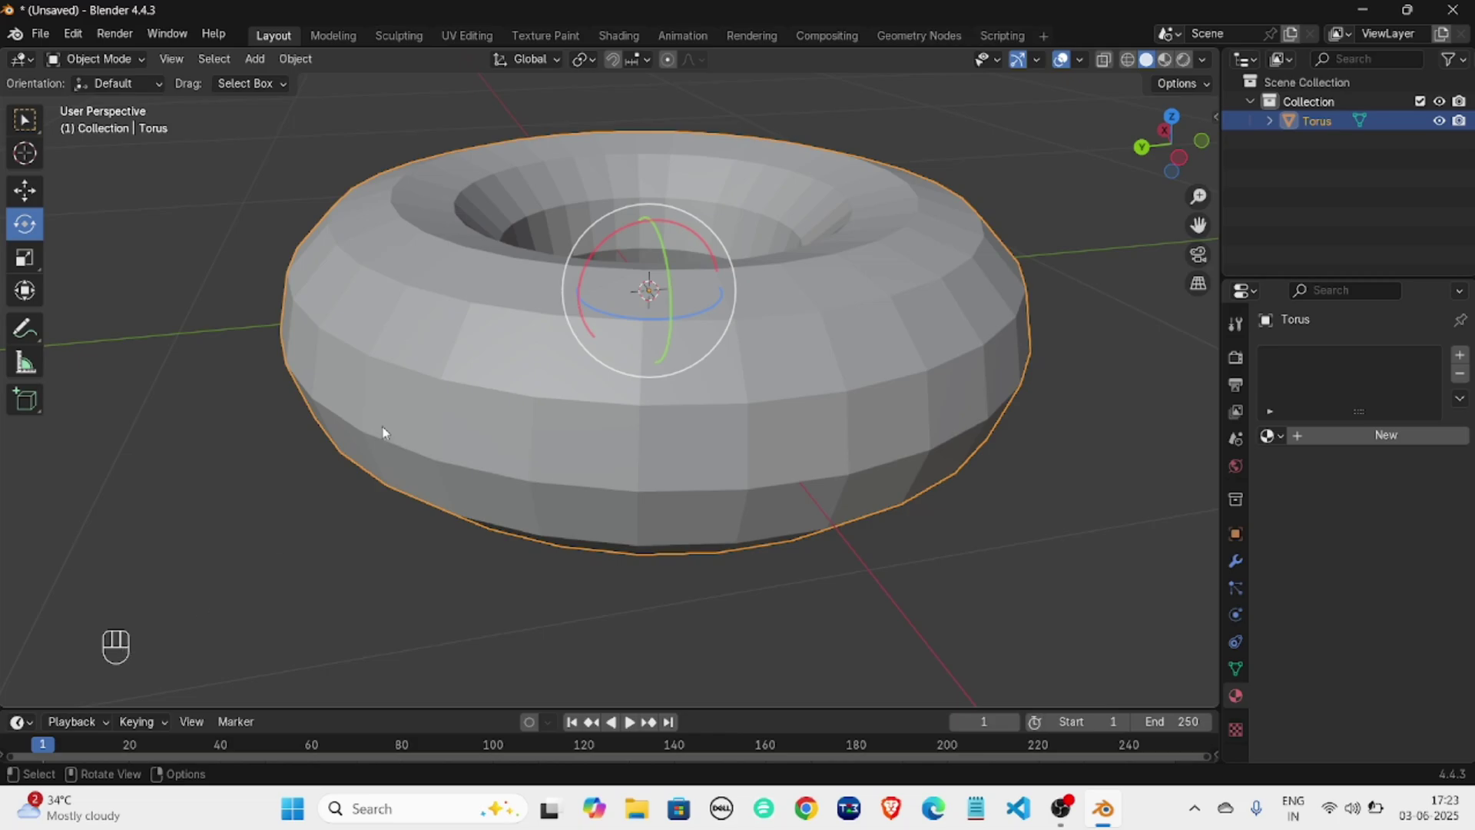
right_click(474, 313)
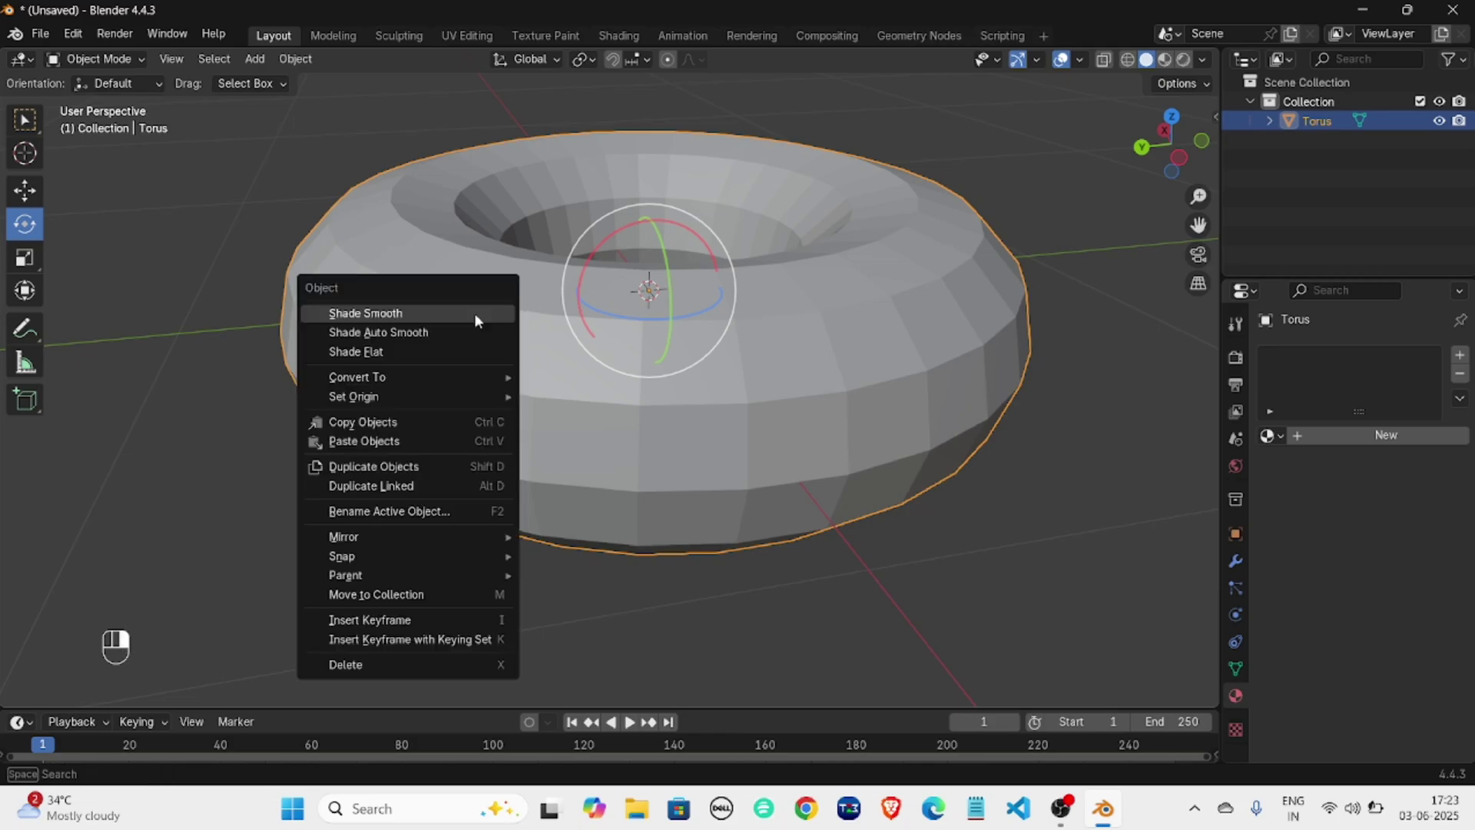
click(399, 315)
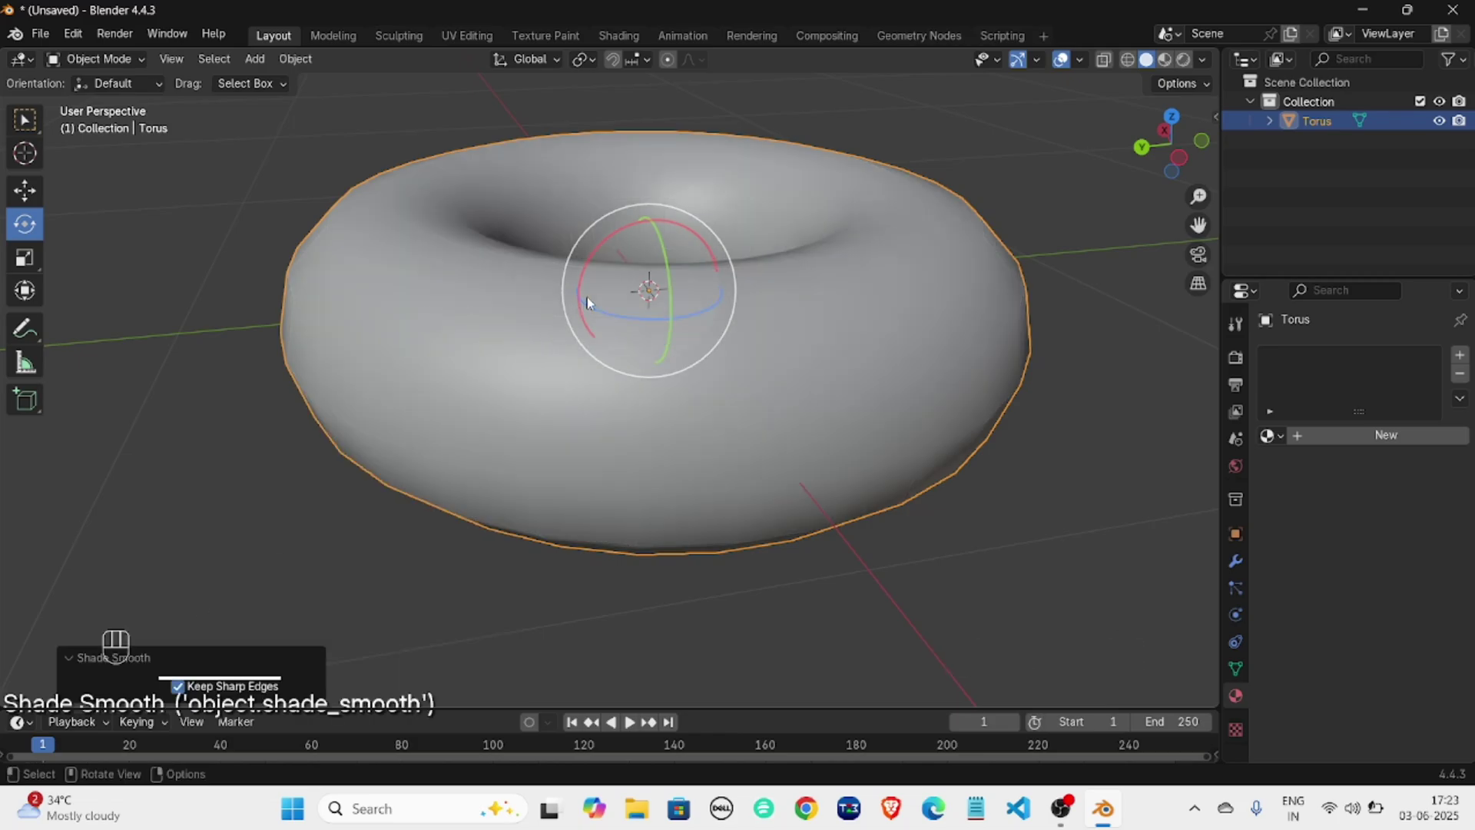
Examine the smooth-shaded torus from several angles and distances, checking its surface and outline.
scroll(587, 297, down, 3)
middle_drag(585, 310, 794, 354)
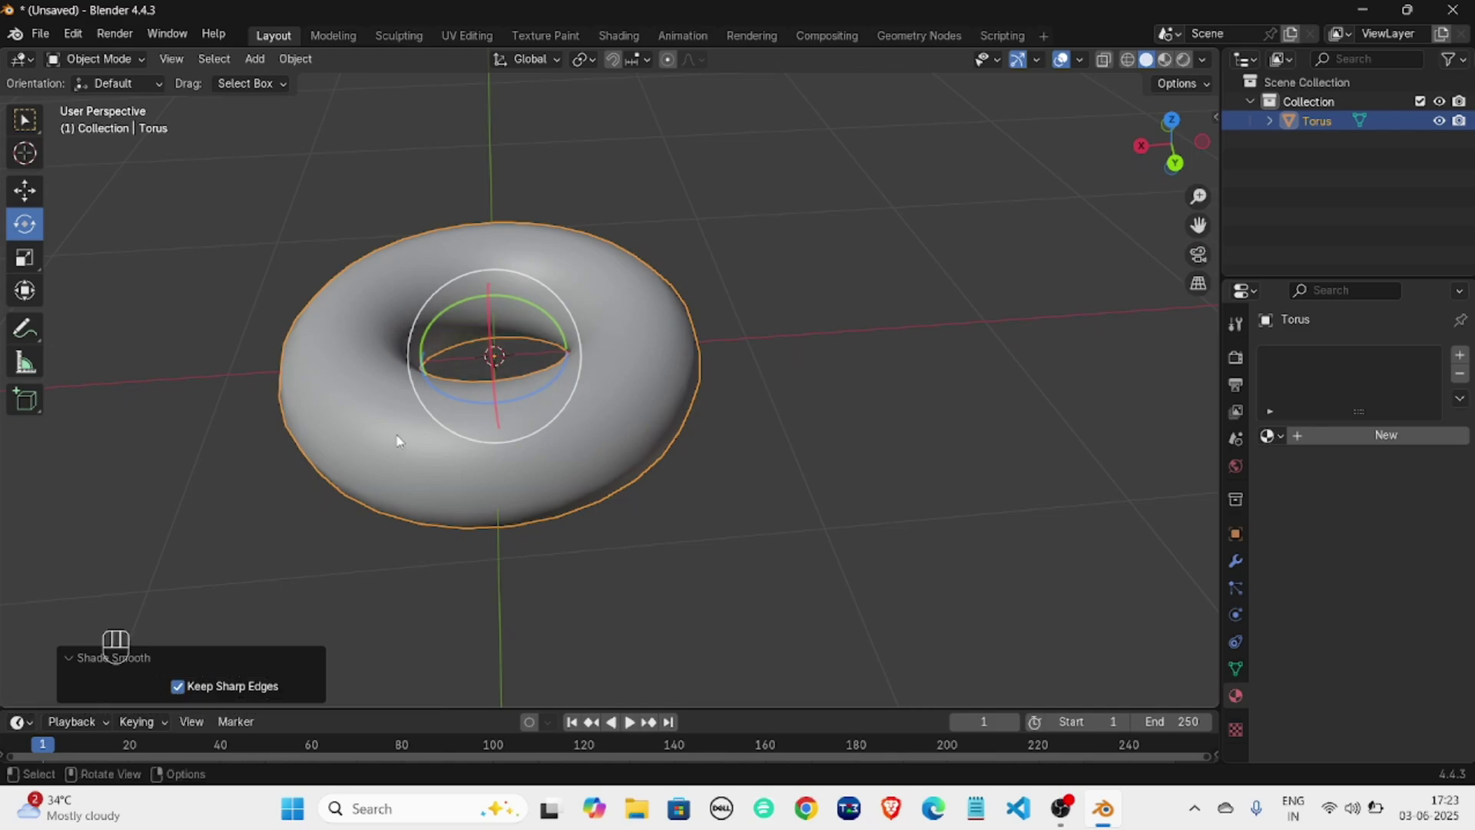
middle_drag(439, 440, 678, 354)
scroll(530, 442, up, 3)
scroll(543, 460, down, 4)
scroll(712, 375, down, 1)
scroll(678, 354, up, 2)
scroll(679, 360, up, 3)
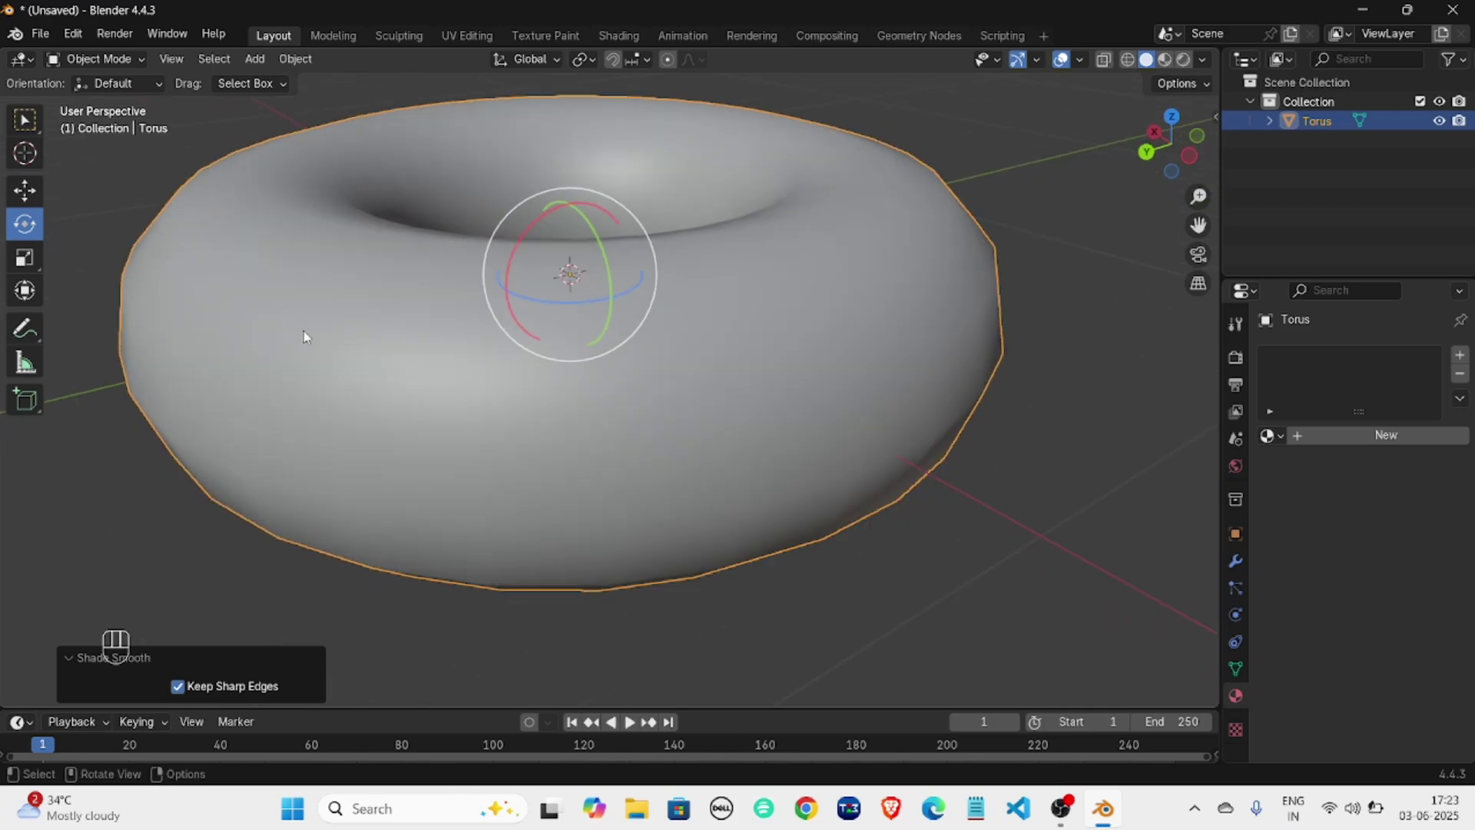
middle_drag(763, 413, 796, 414)
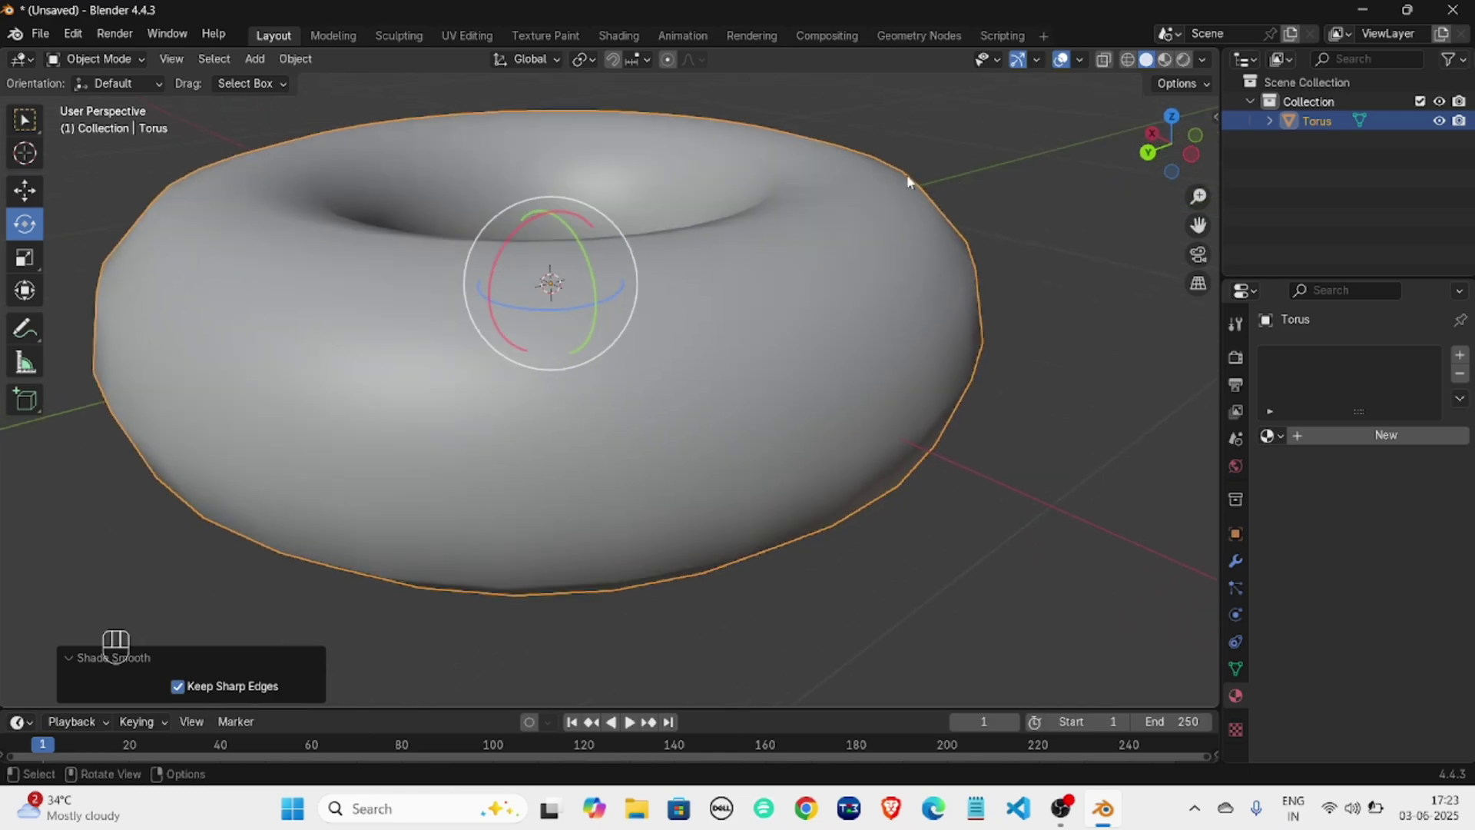
middle_drag(951, 394, 132, 399)
Draw two curved annotation strokes beside the torus's outer edge, undo them, and return to the box selection tool.
click(30, 335)
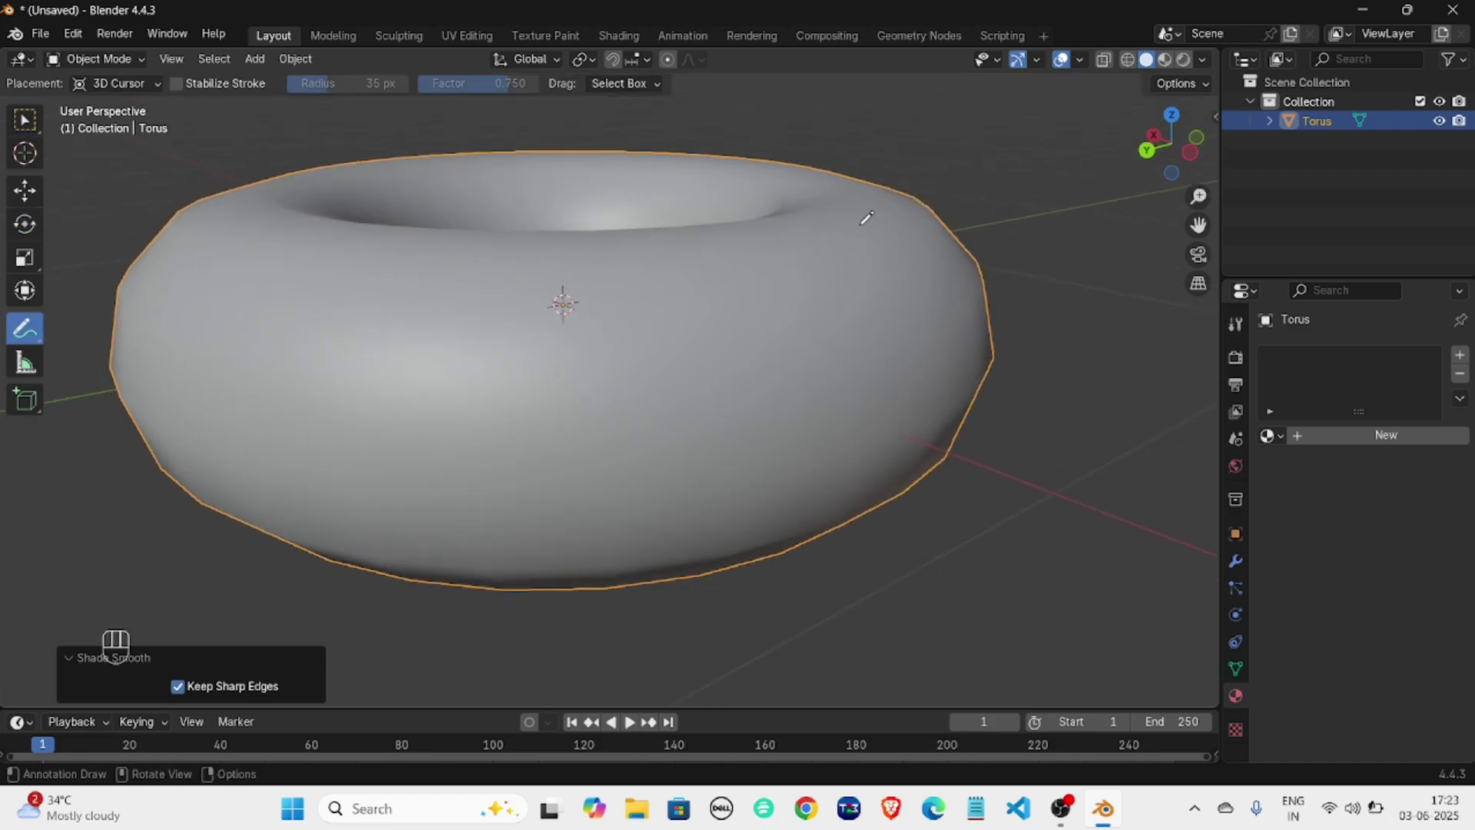
mouse_move(948, 186)
mouse_down()
mouse_move(1008, 247)
mouse_move(1038, 326)
mouse_move(1011, 432)
mouse_up()
drag(988, 176, 999, 182)
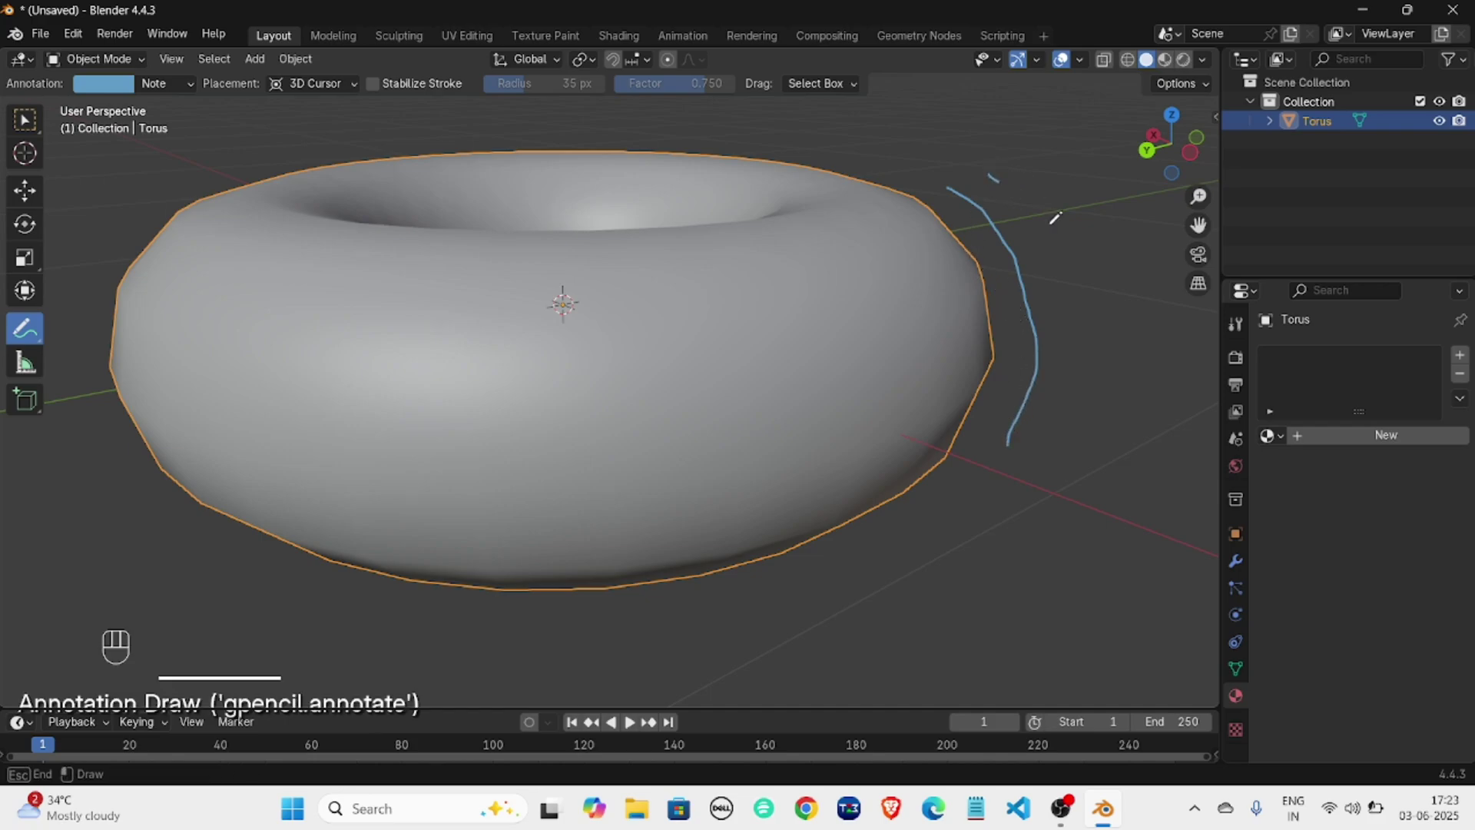
drag(1052, 222, 1070, 462)
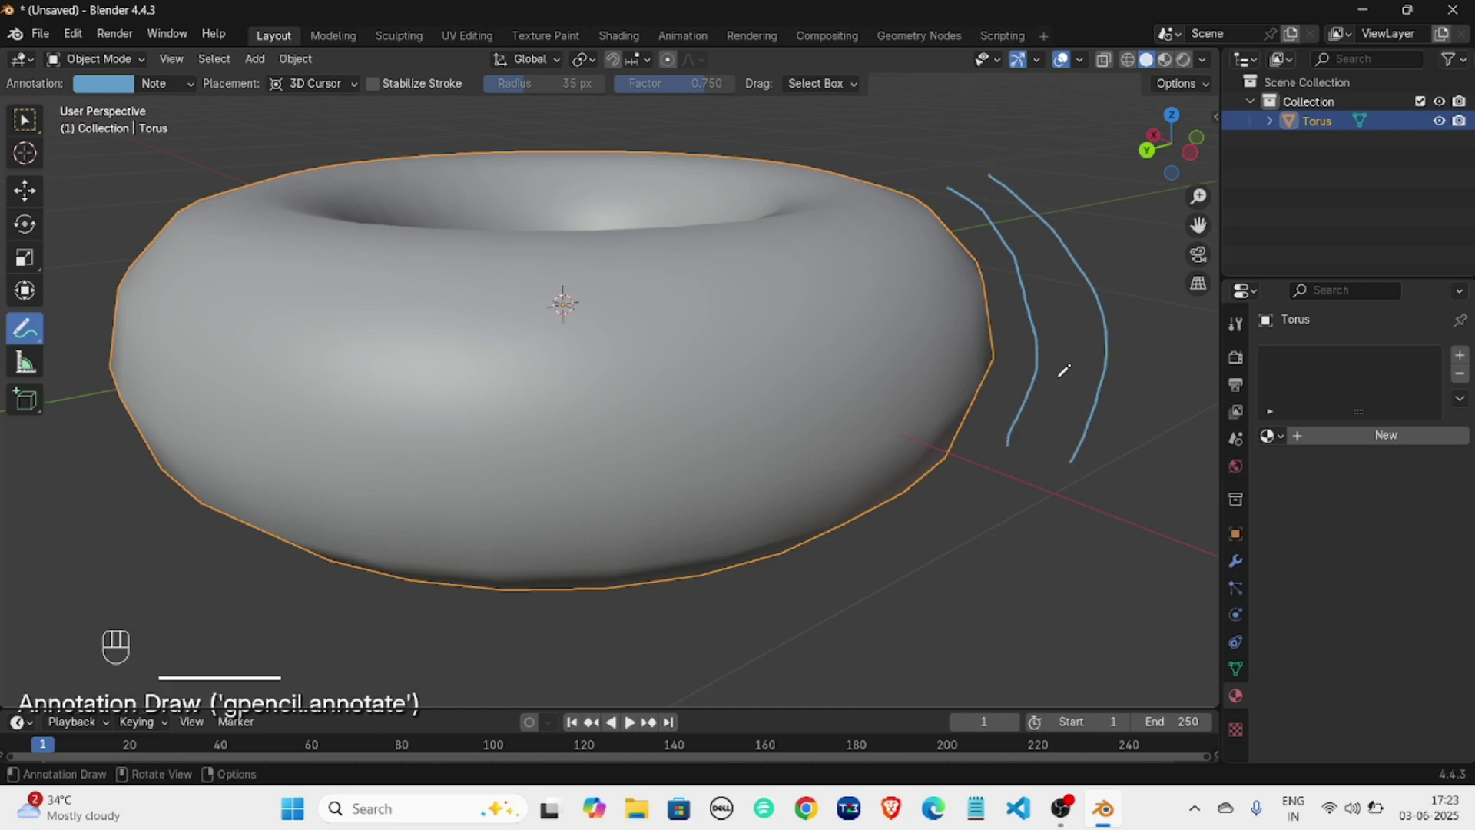
key(ctrl+z)
key(ctrl+z)
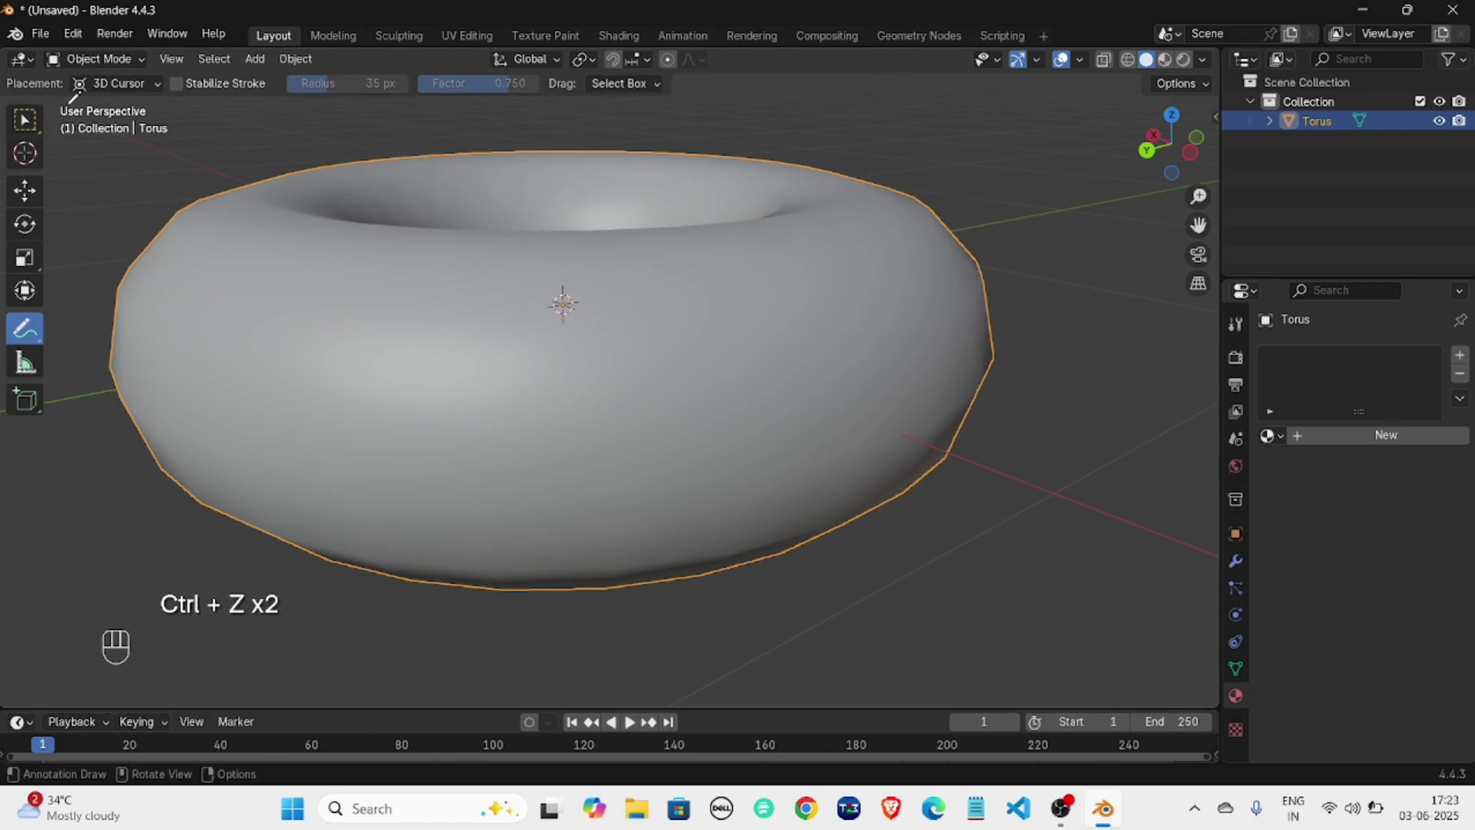
click(25, 121)
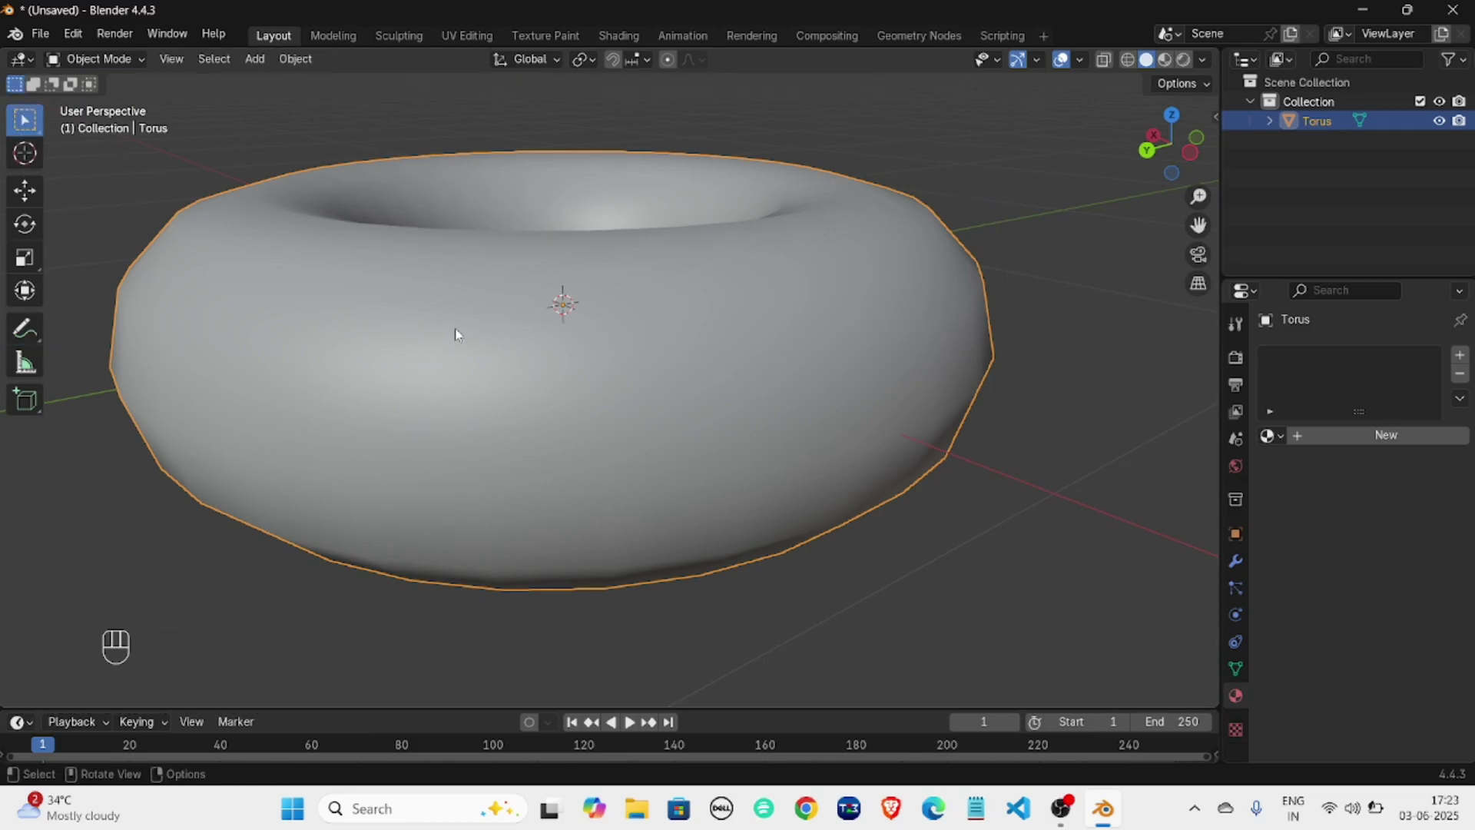
Apply Shade Smooth to the torus again and check its outline.
right_click(402, 302)
click(395, 298)
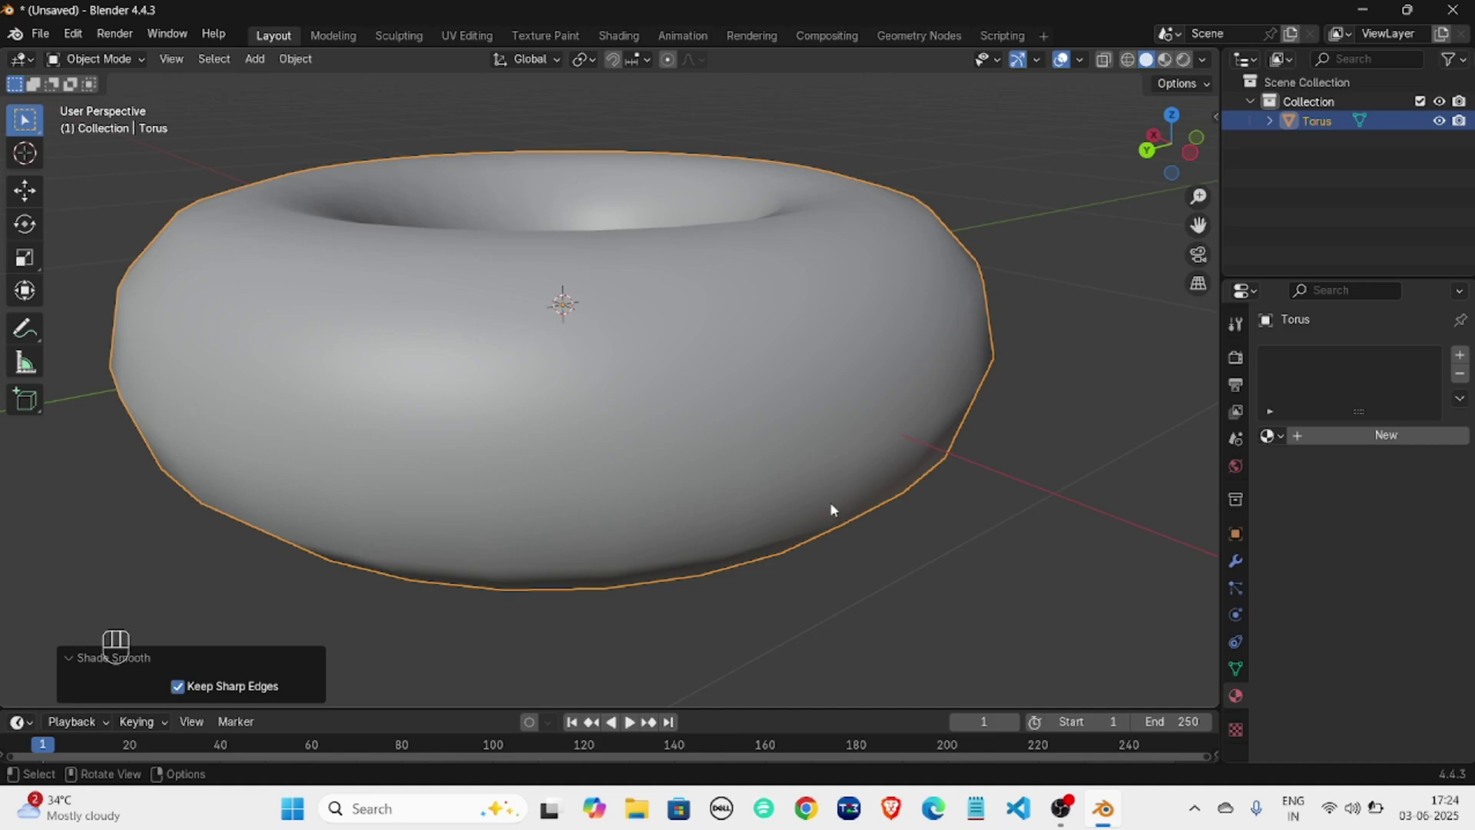
scroll(432, 324, down, 2)
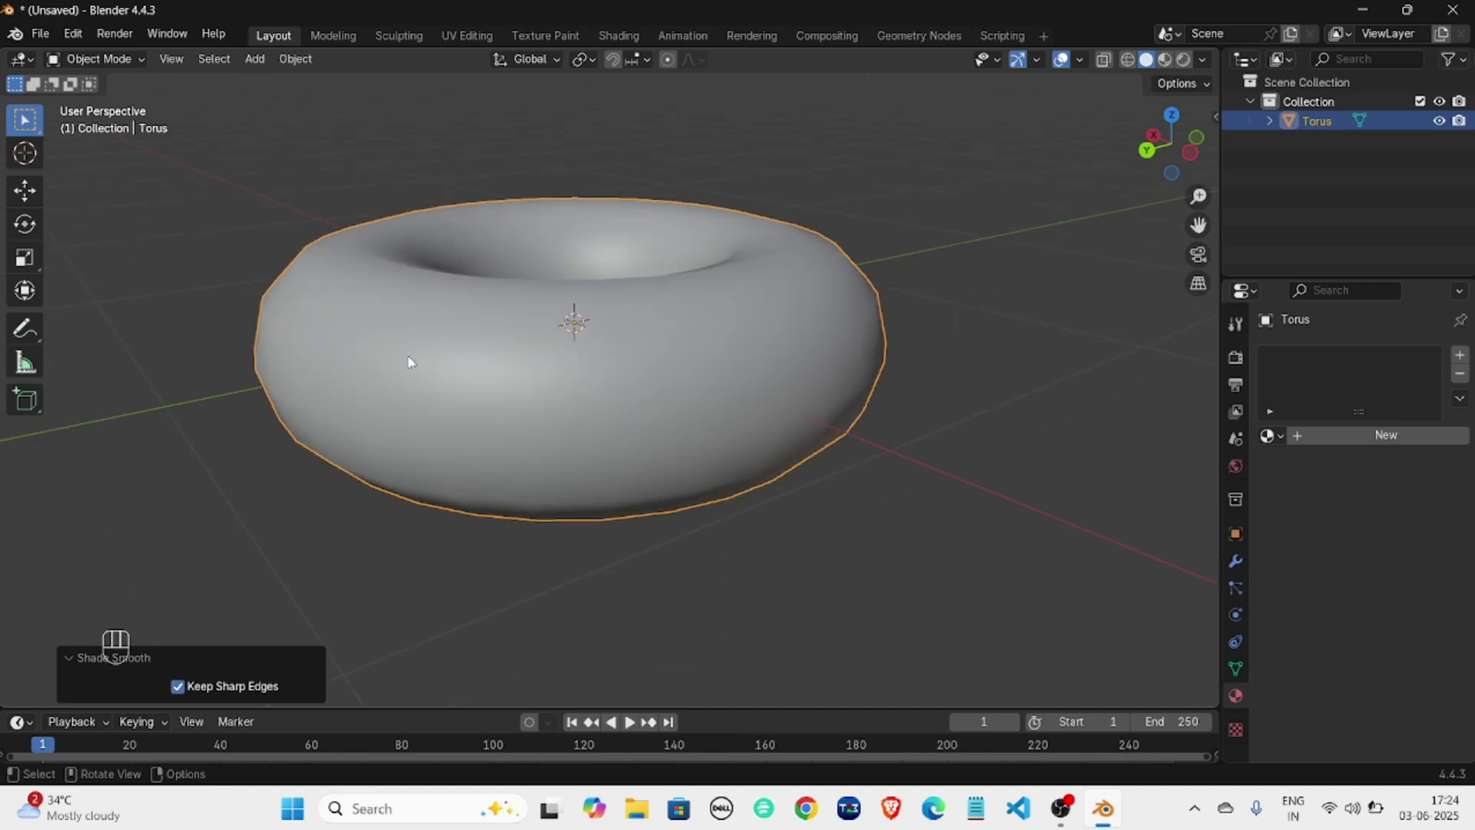
scroll(409, 361, up, 3)
scroll(173, 351, down, 1)
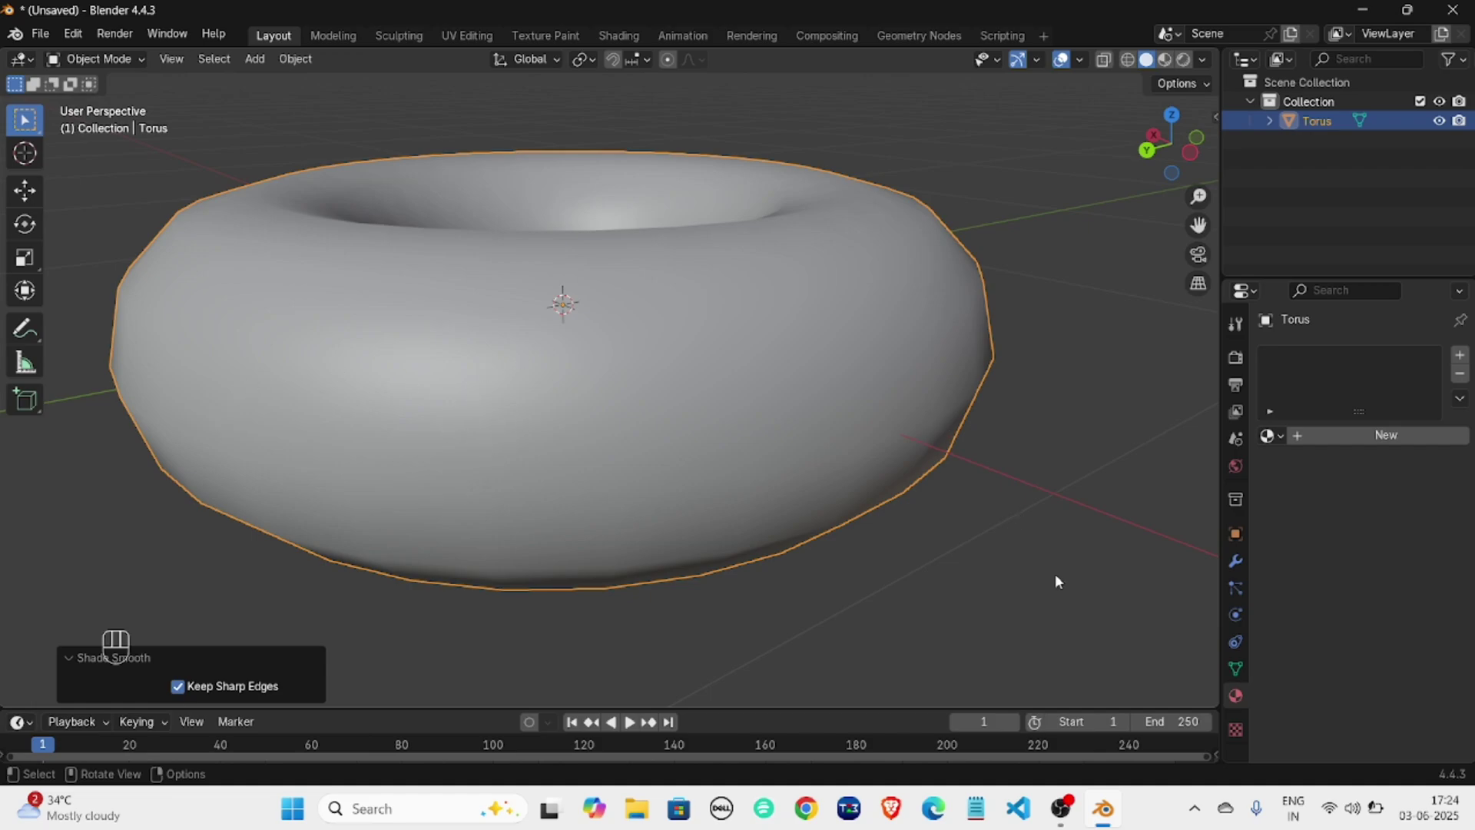
Add a Subdivision Surface modifier to the torus and check its outline.
click(1234, 566)
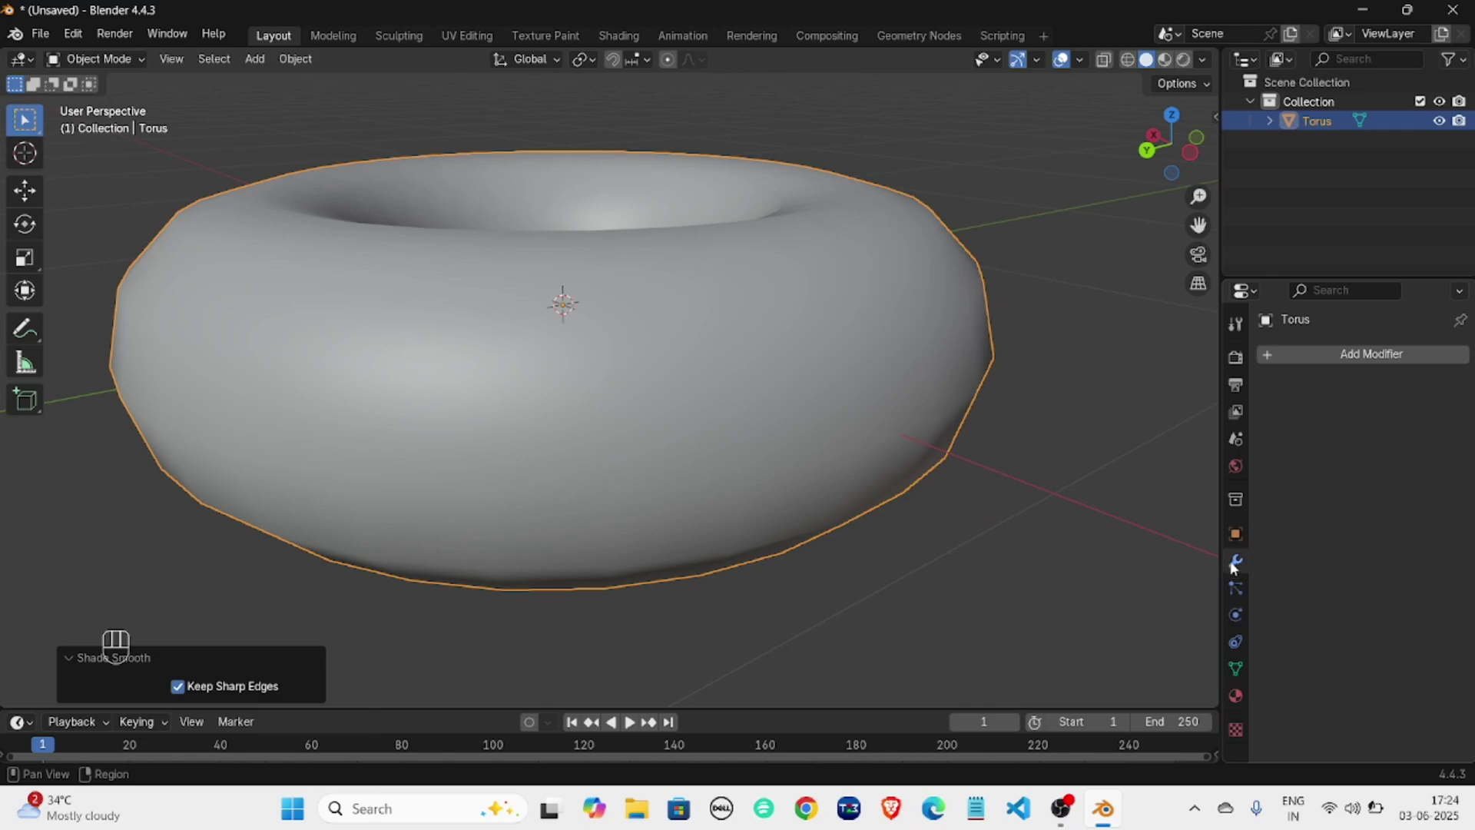
click(1301, 358)
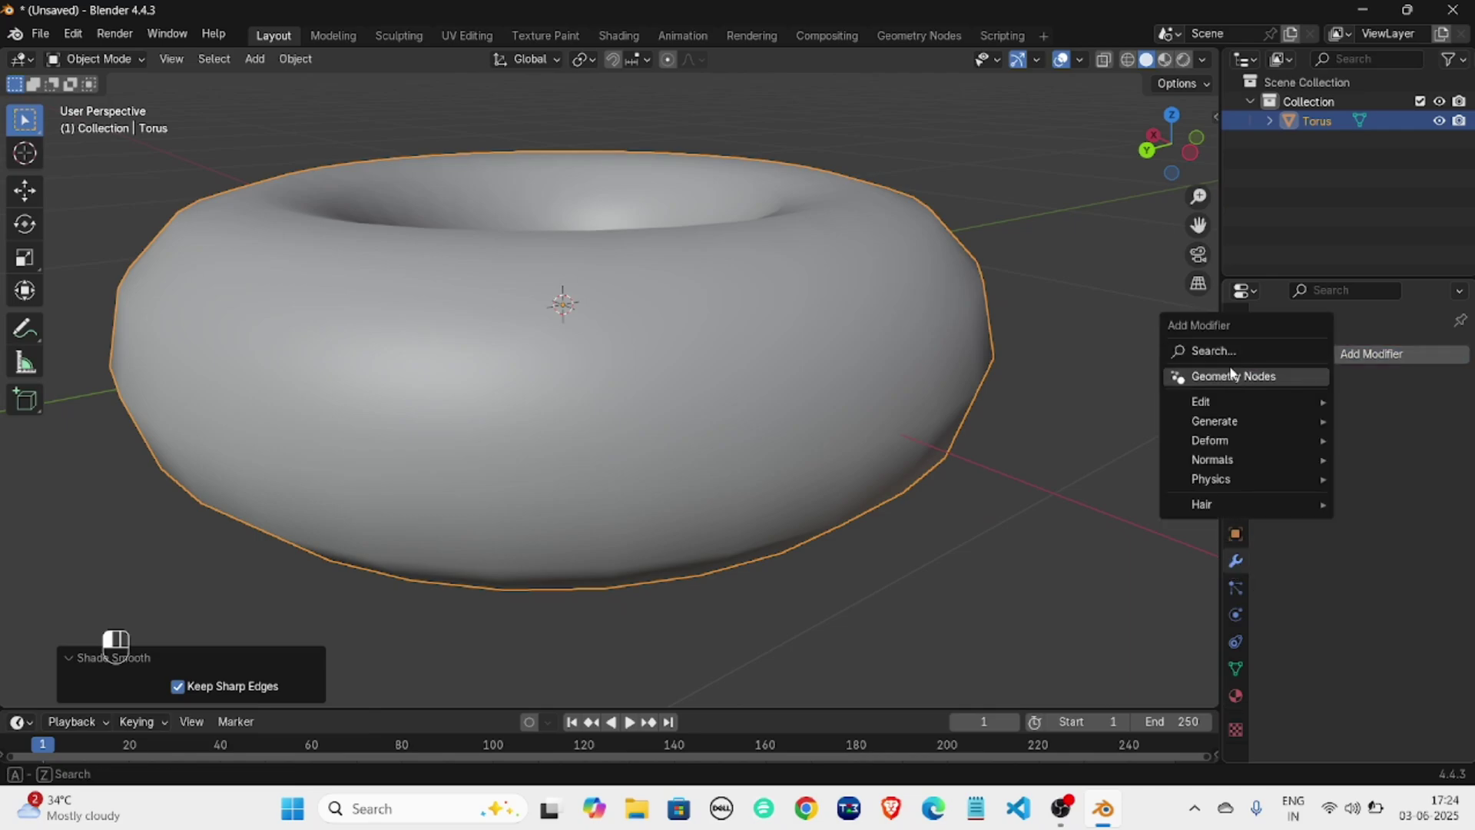
mouse_move(1245, 403)
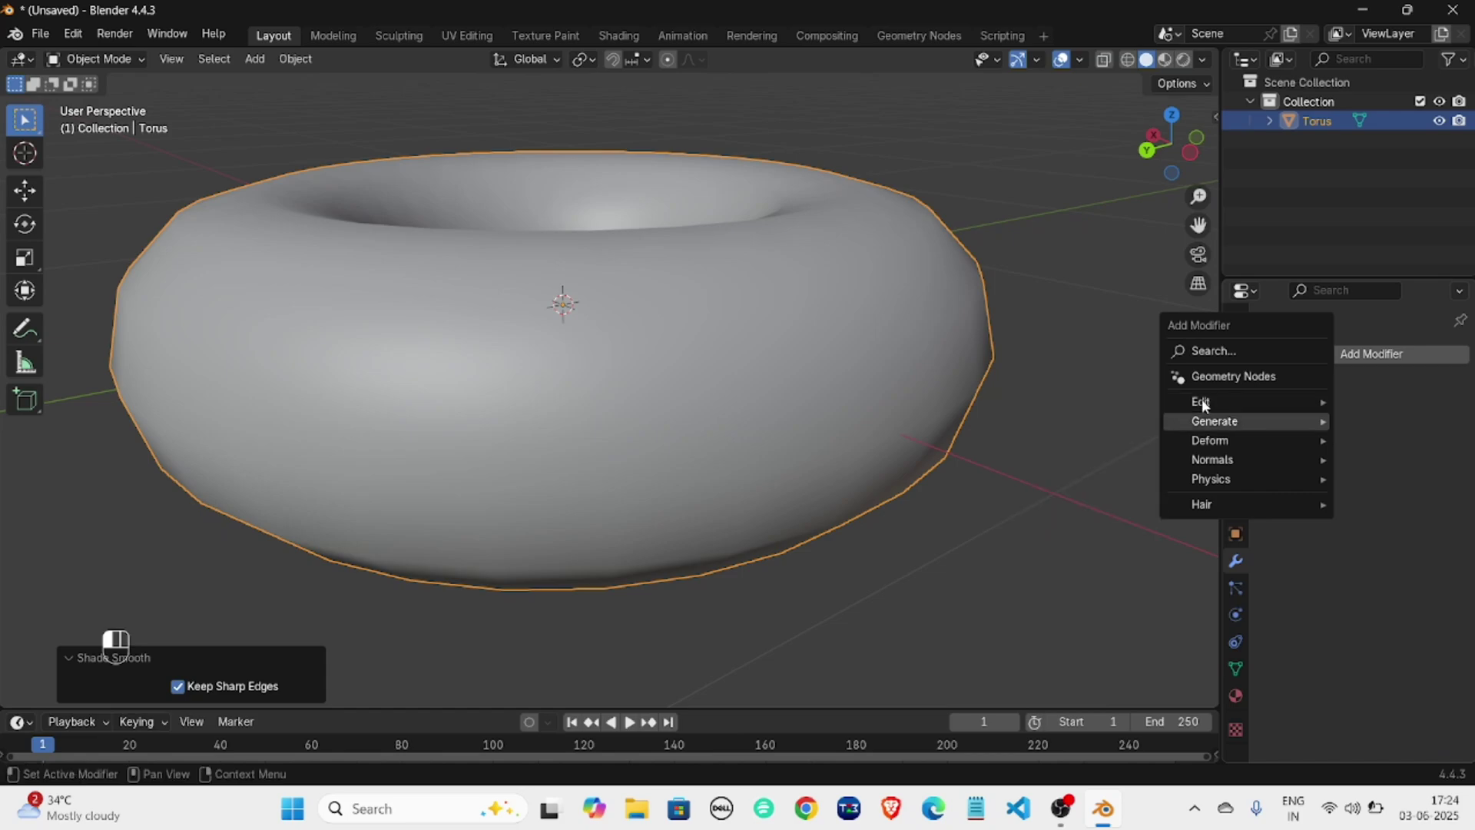
mouse_move(1207, 423)
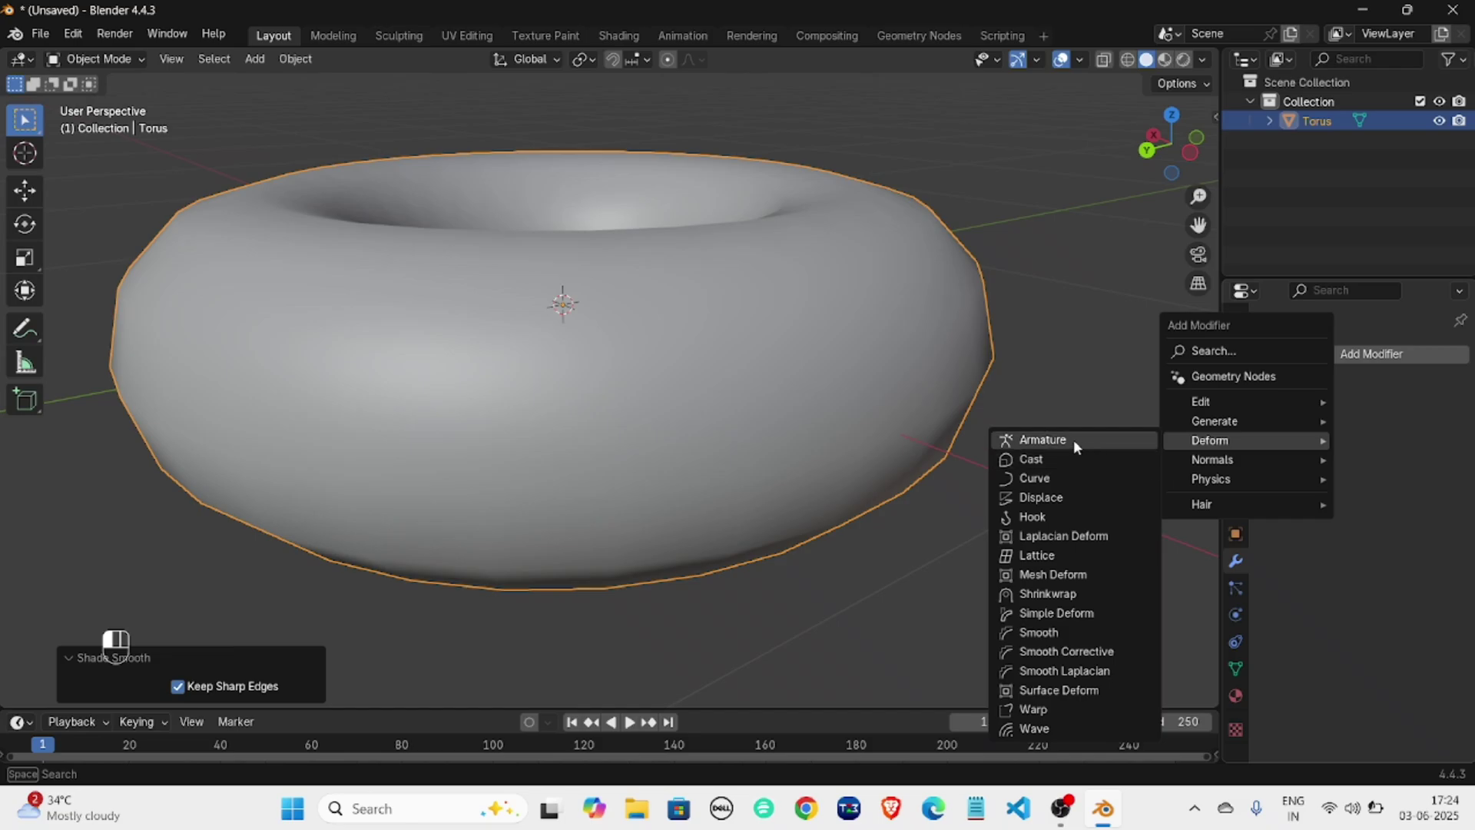
mouse_move(1251, 463)
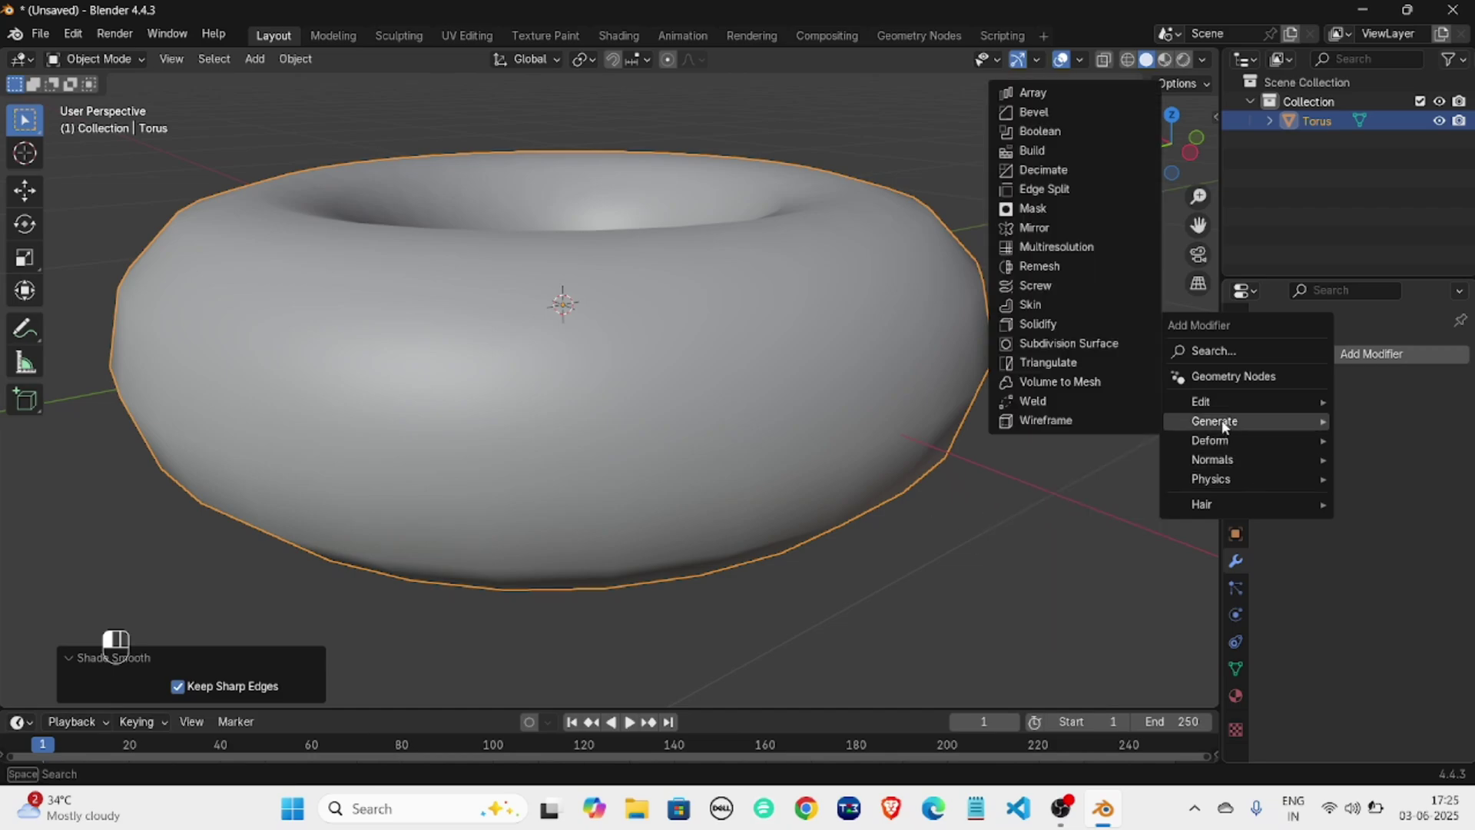
click(1069, 348)
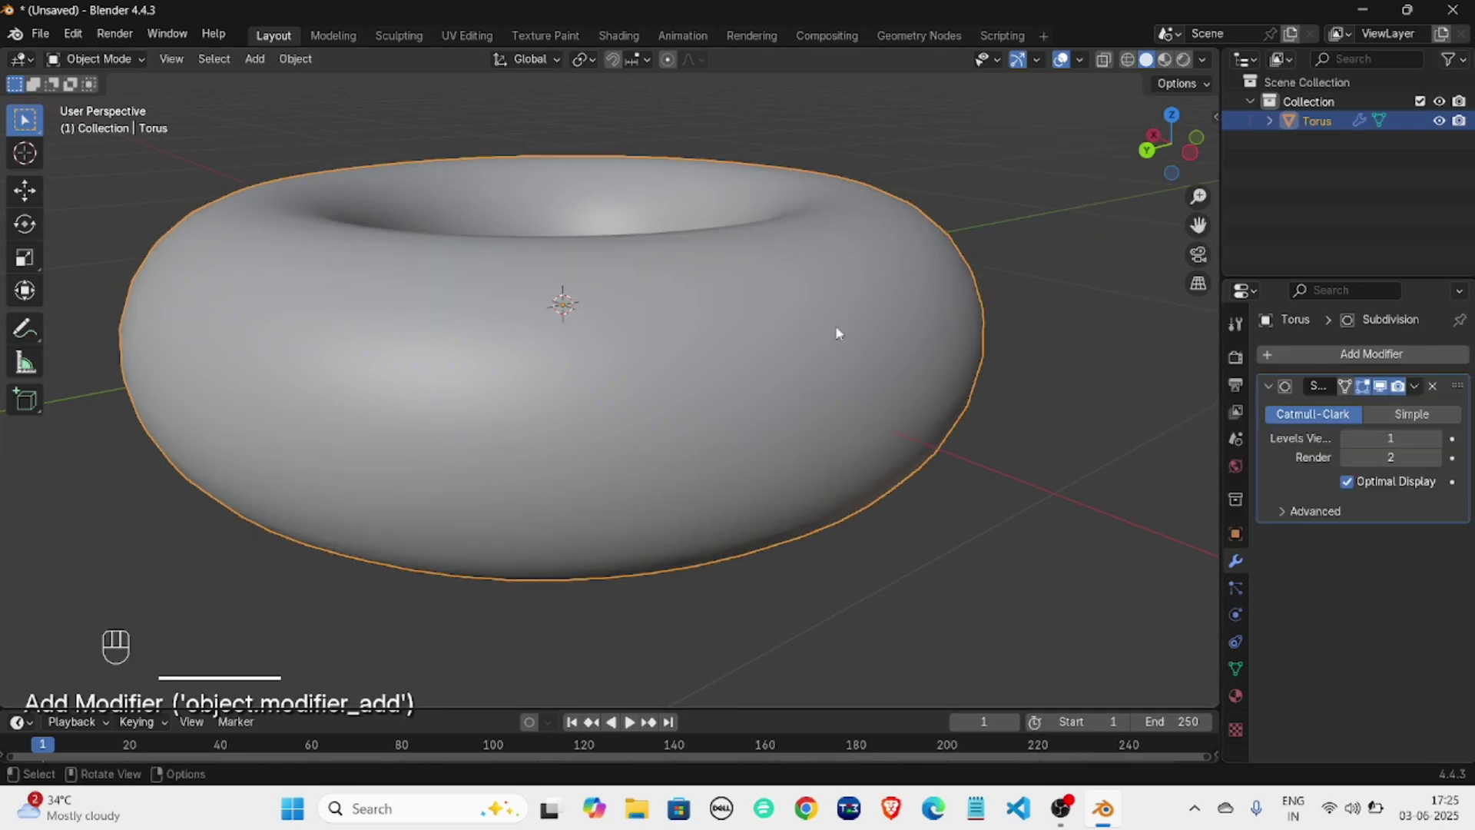
middle_drag(835, 329, 993, 366)
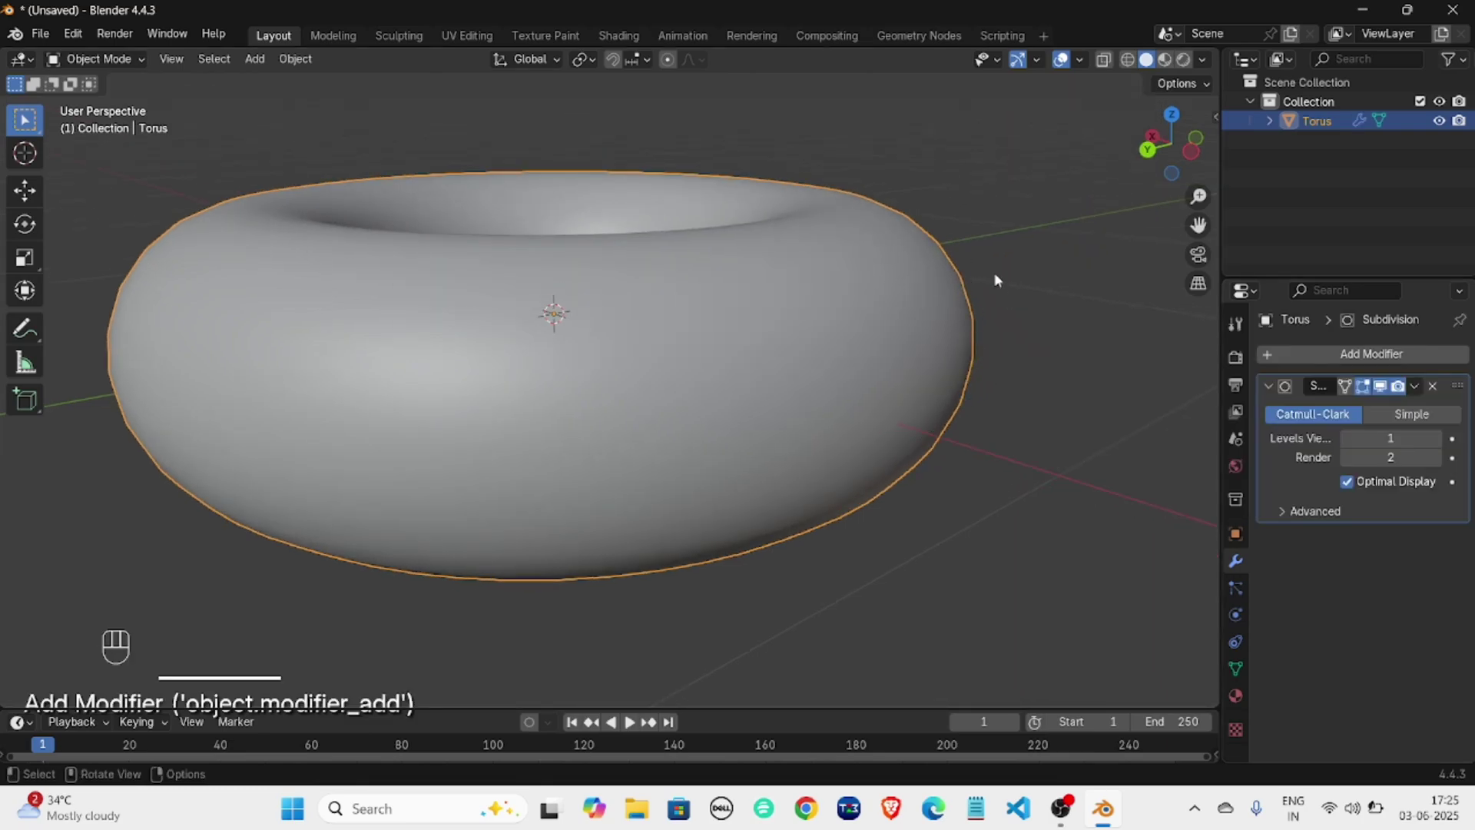
Set the subdivision modifier's viewport level to 0 and apply Shade Flat to the torus.
click(1344, 438)
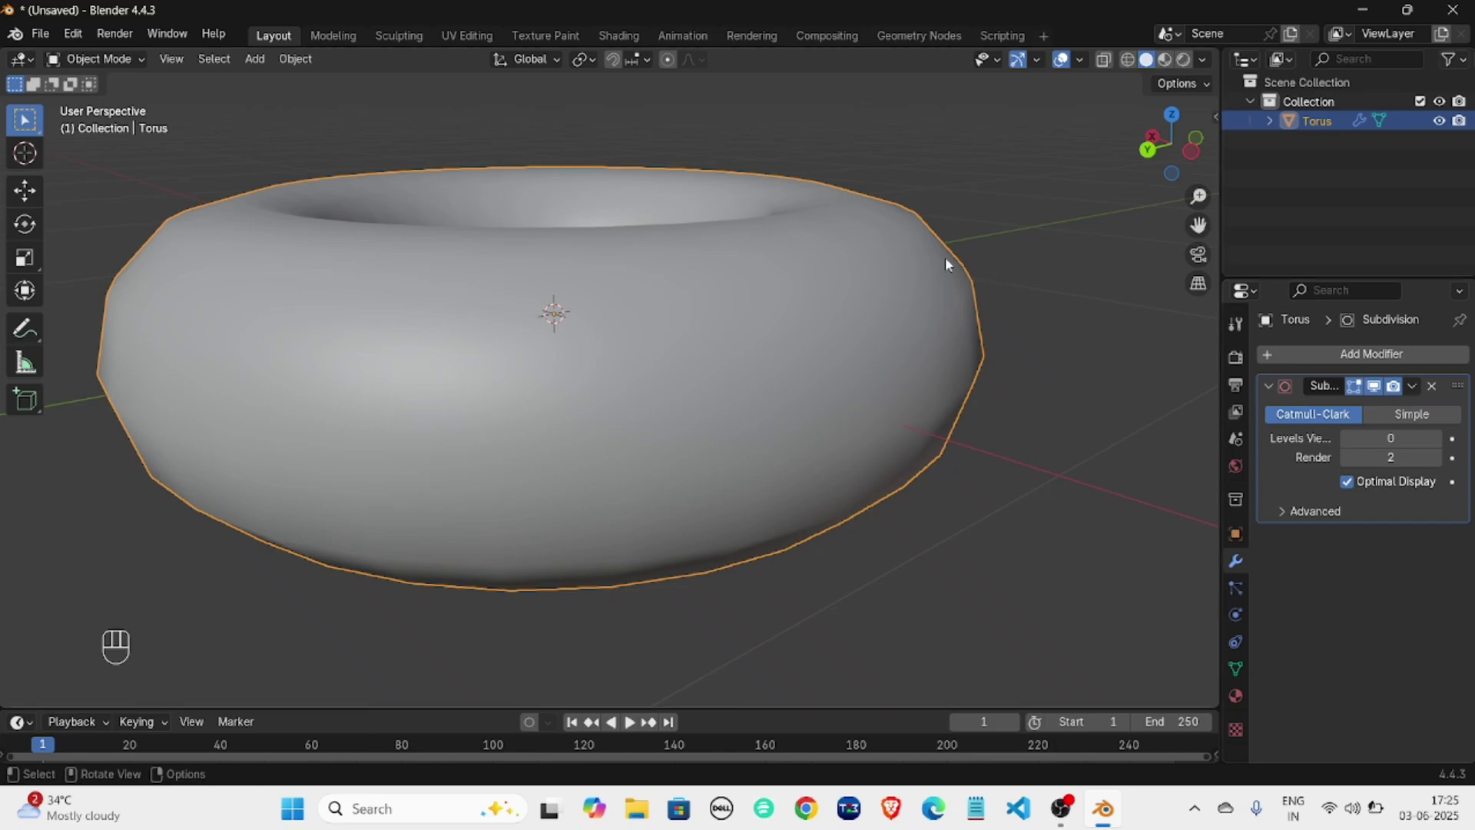
scroll(722, 353, up, 2)
right_click(703, 338)
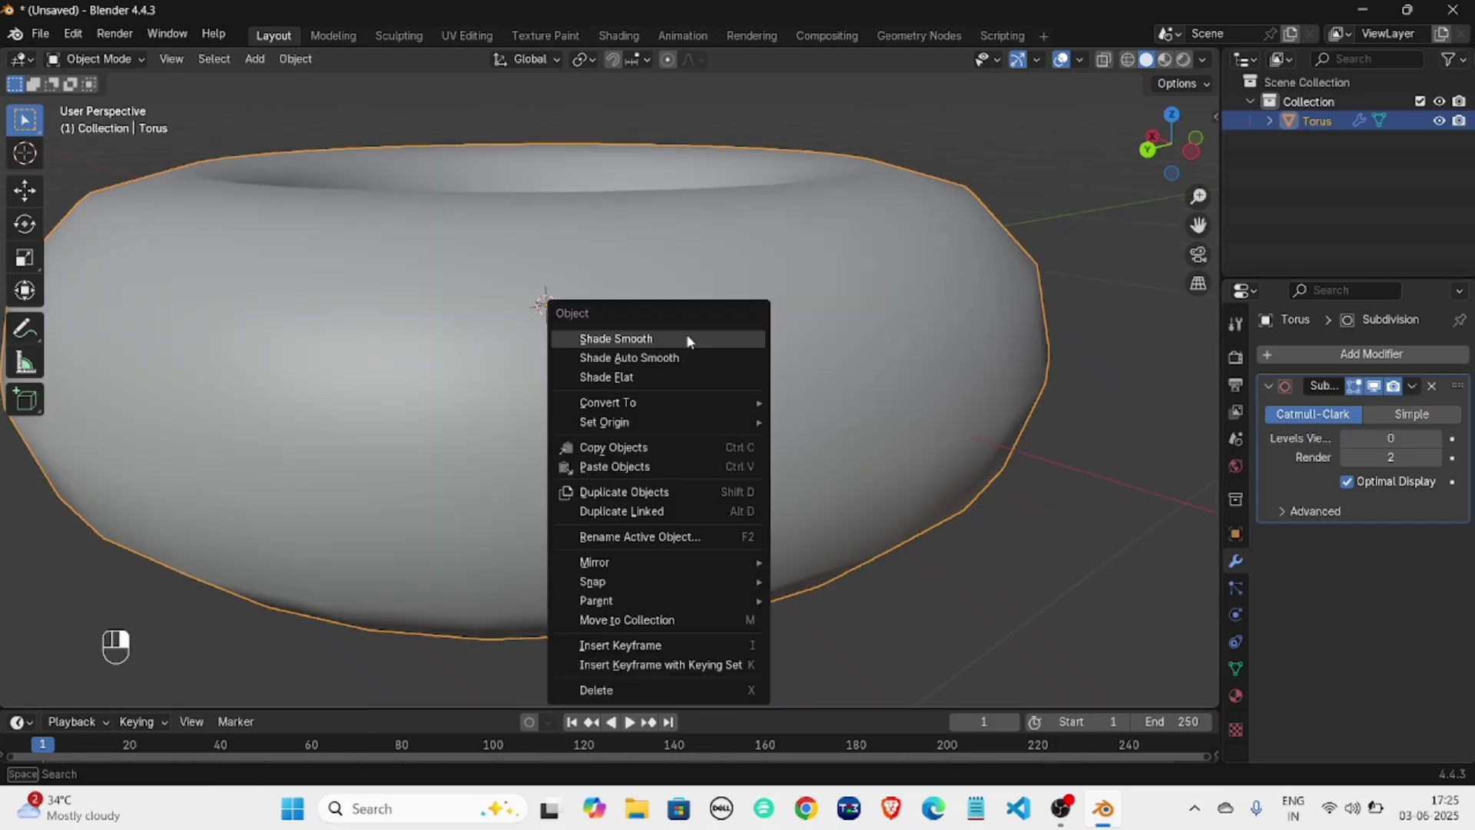
click(610, 381)
scroll(707, 339, down, 2)
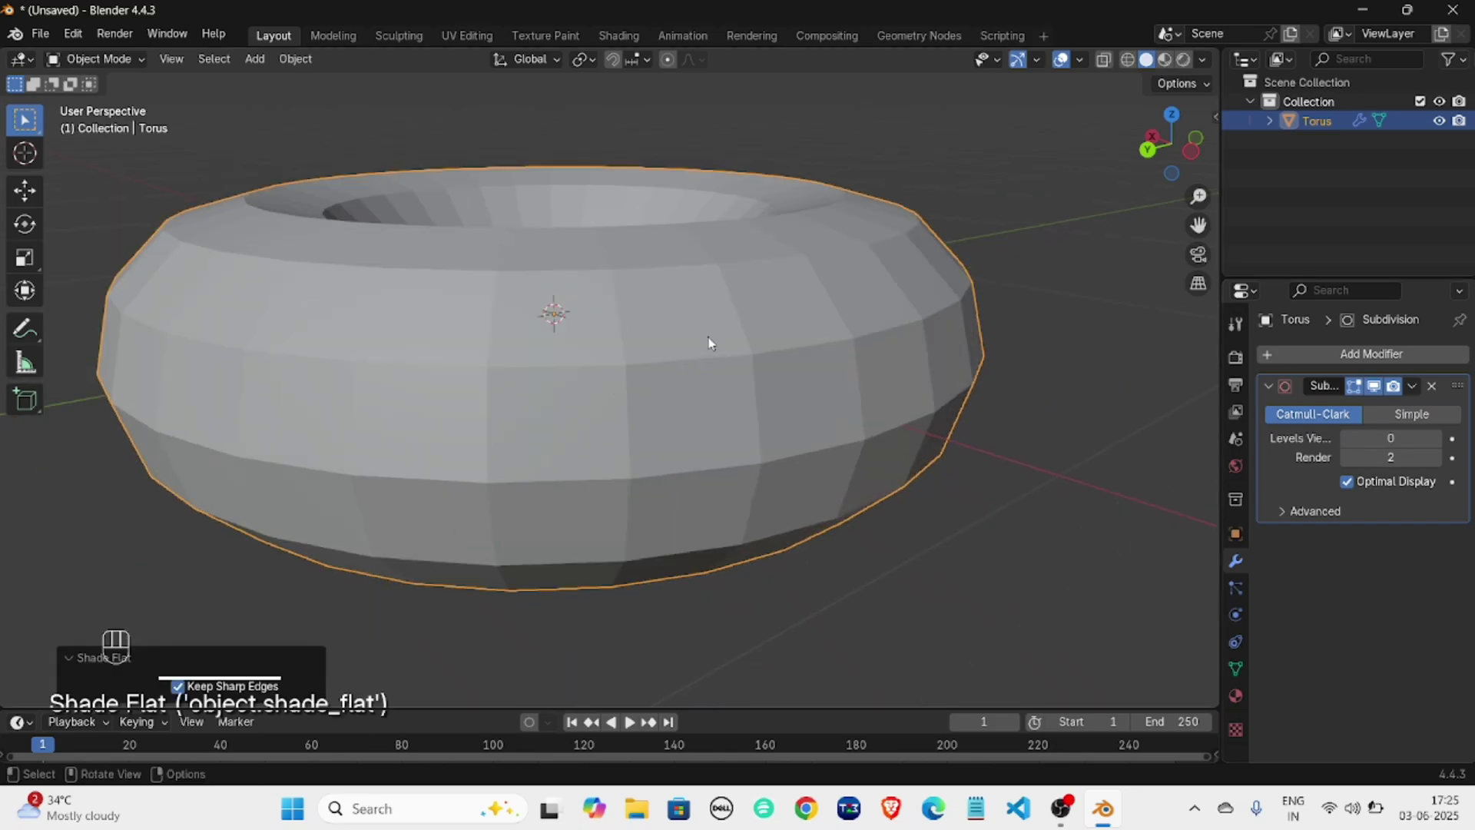
Switch the subdivision modifier's viewport level between 1 and 0 to compare the flat-shaded torus's outline, ending at 0.
click(1434, 439)
scroll(880, 341, up, 5)
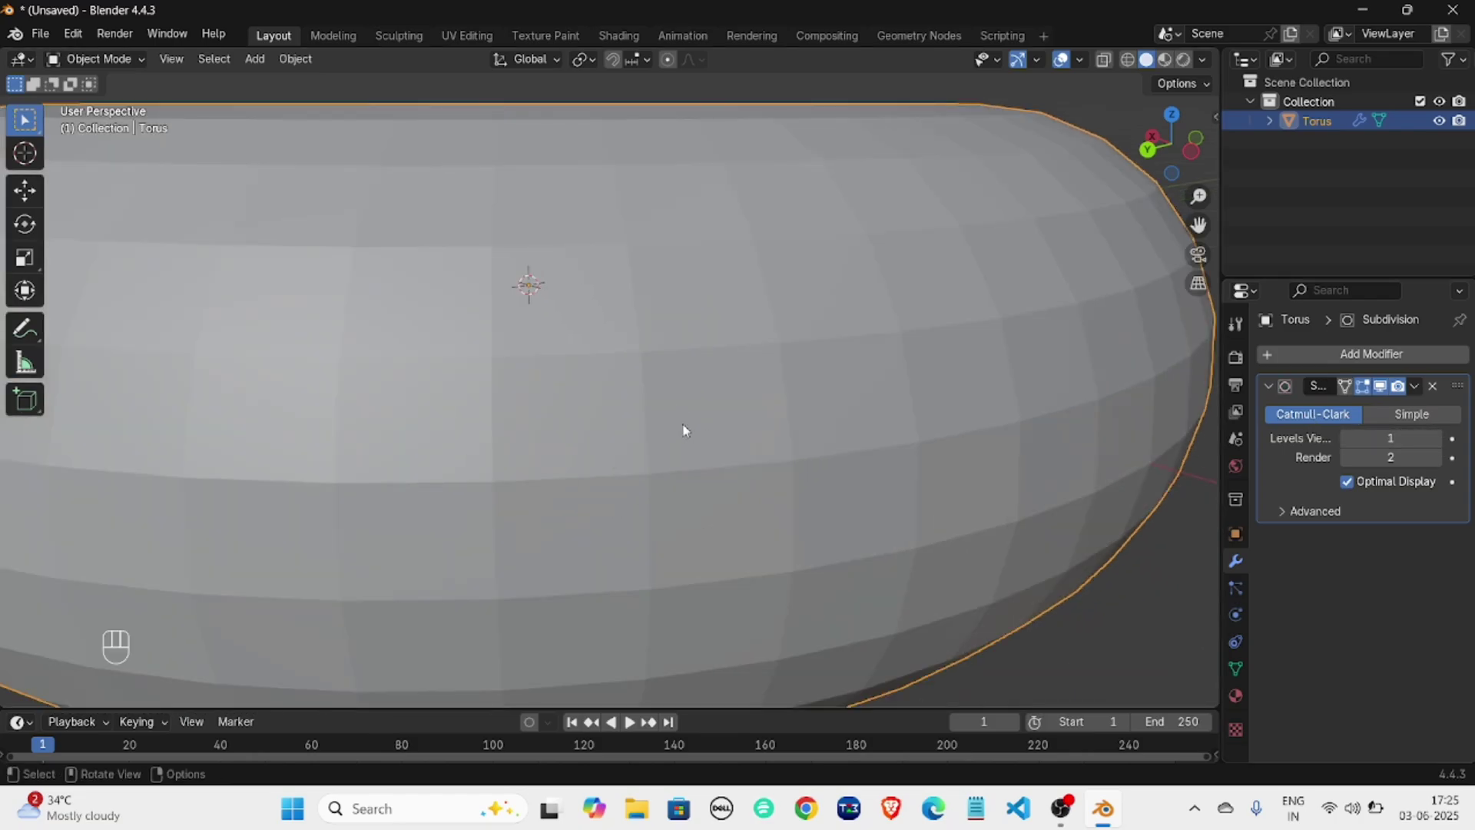
click(1346, 438)
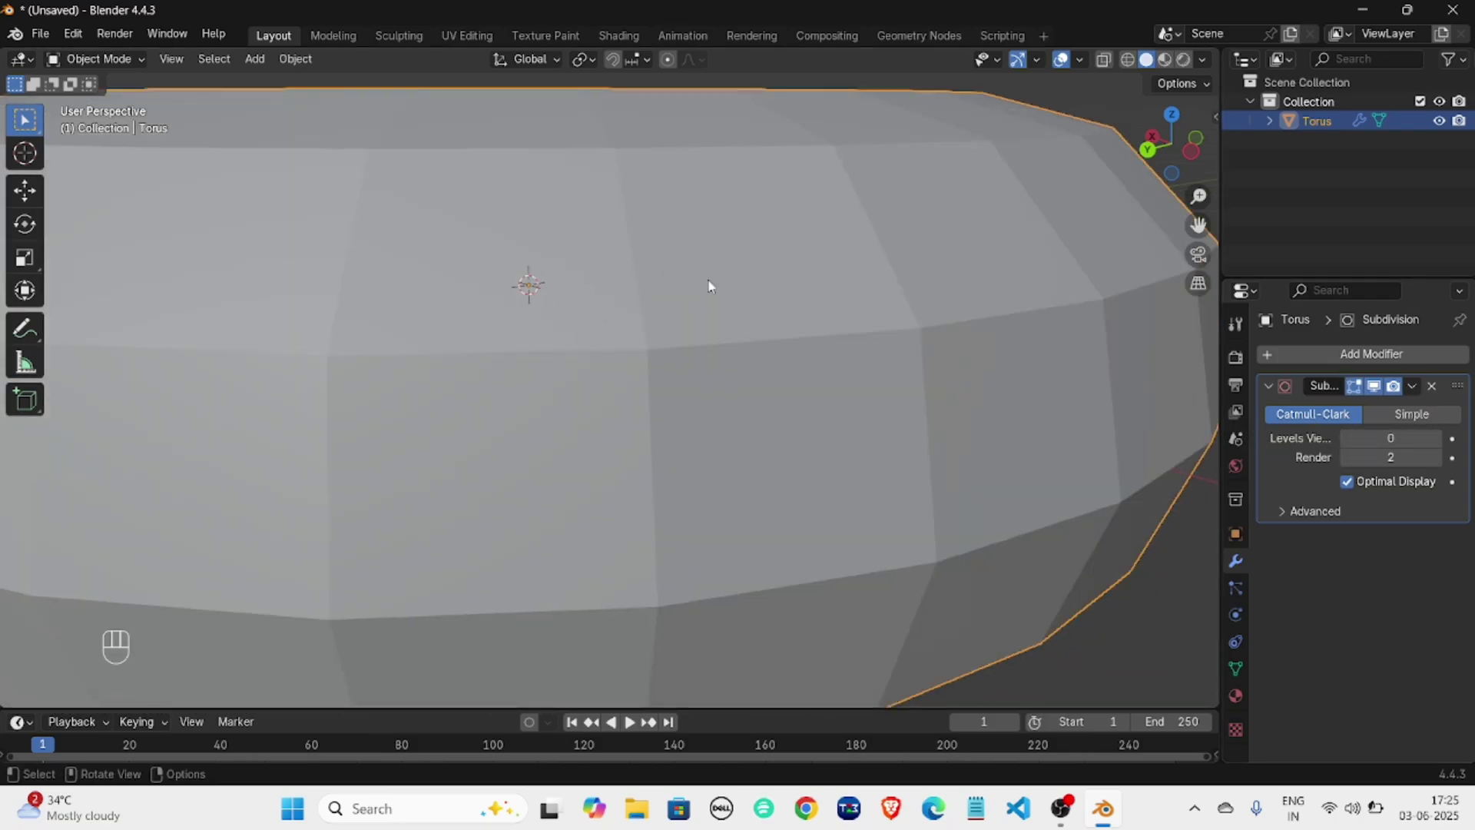
click(1435, 438)
scroll(642, 377, down, 5)
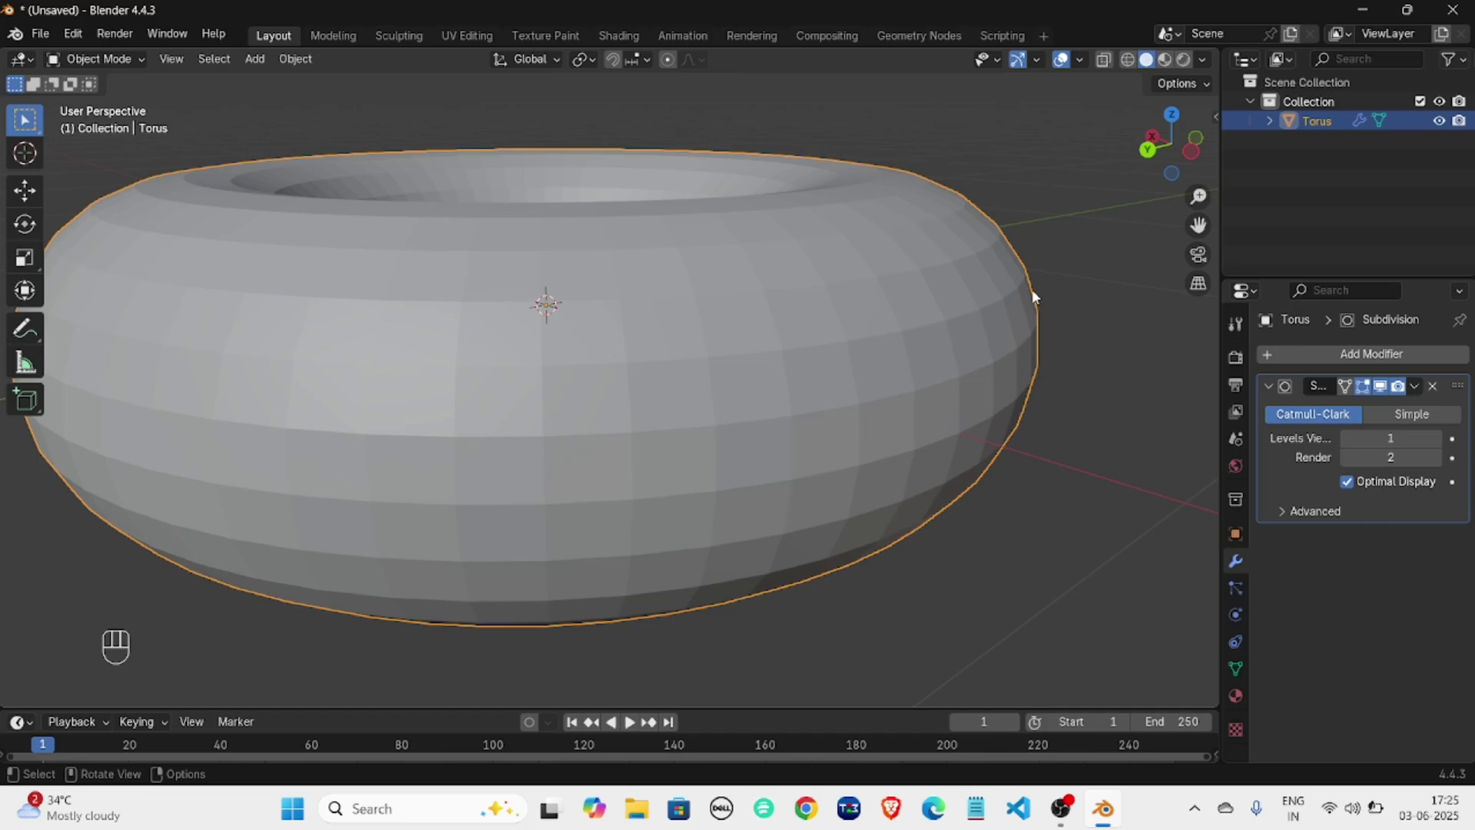
click(1345, 439)
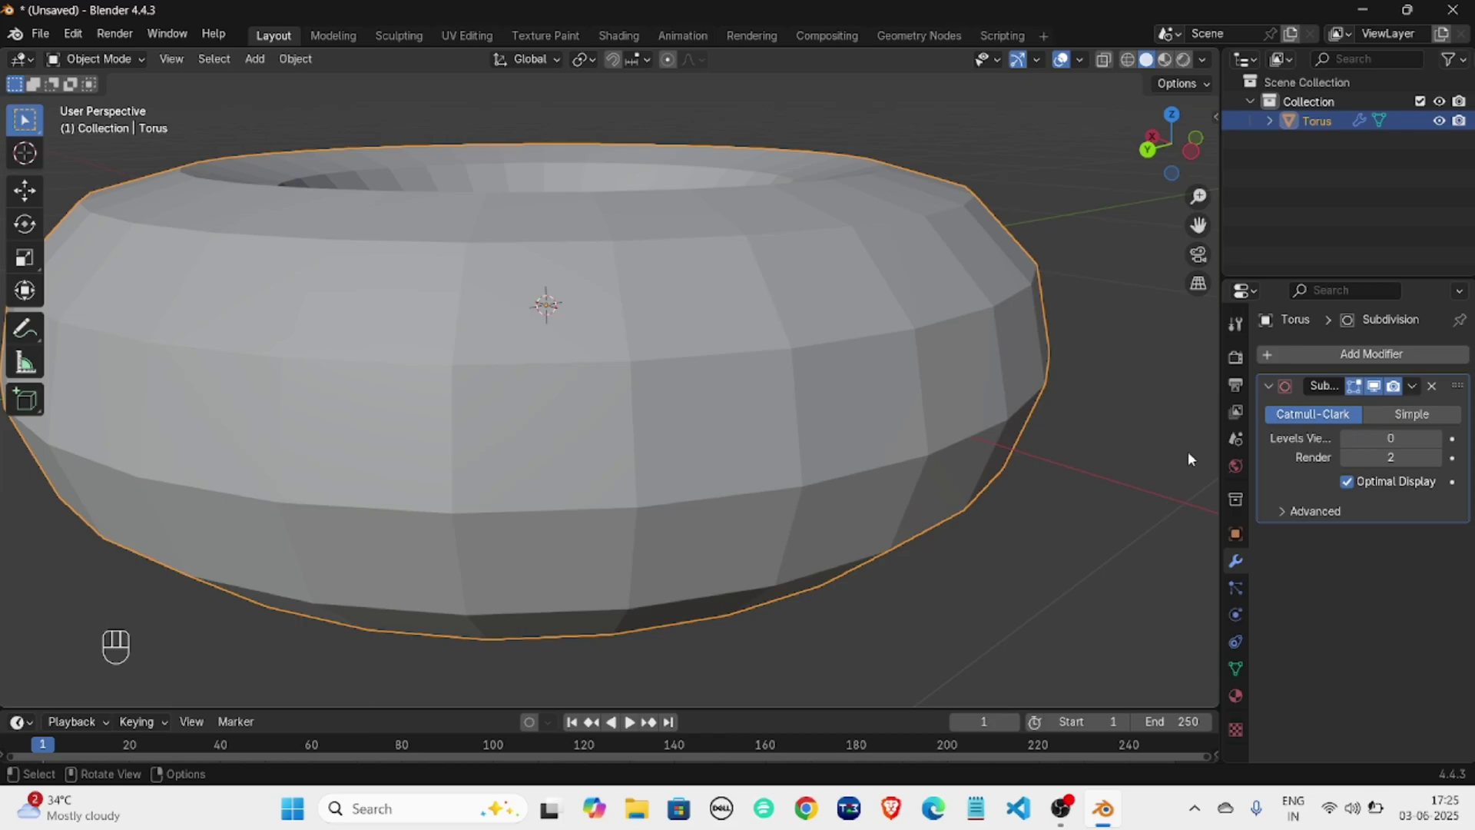
click(1451, 438)
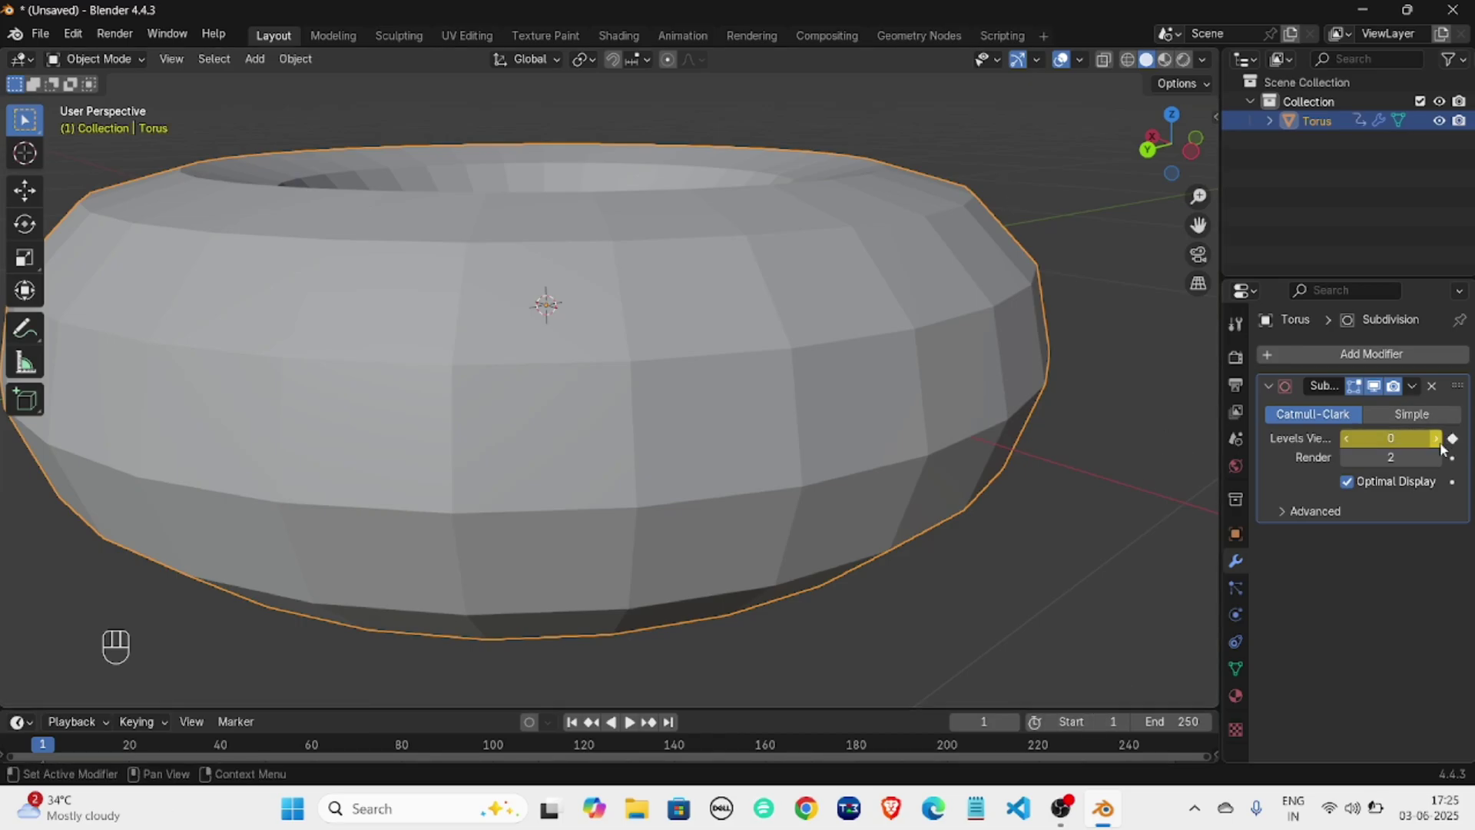
click(1436, 440)
click(1452, 439)
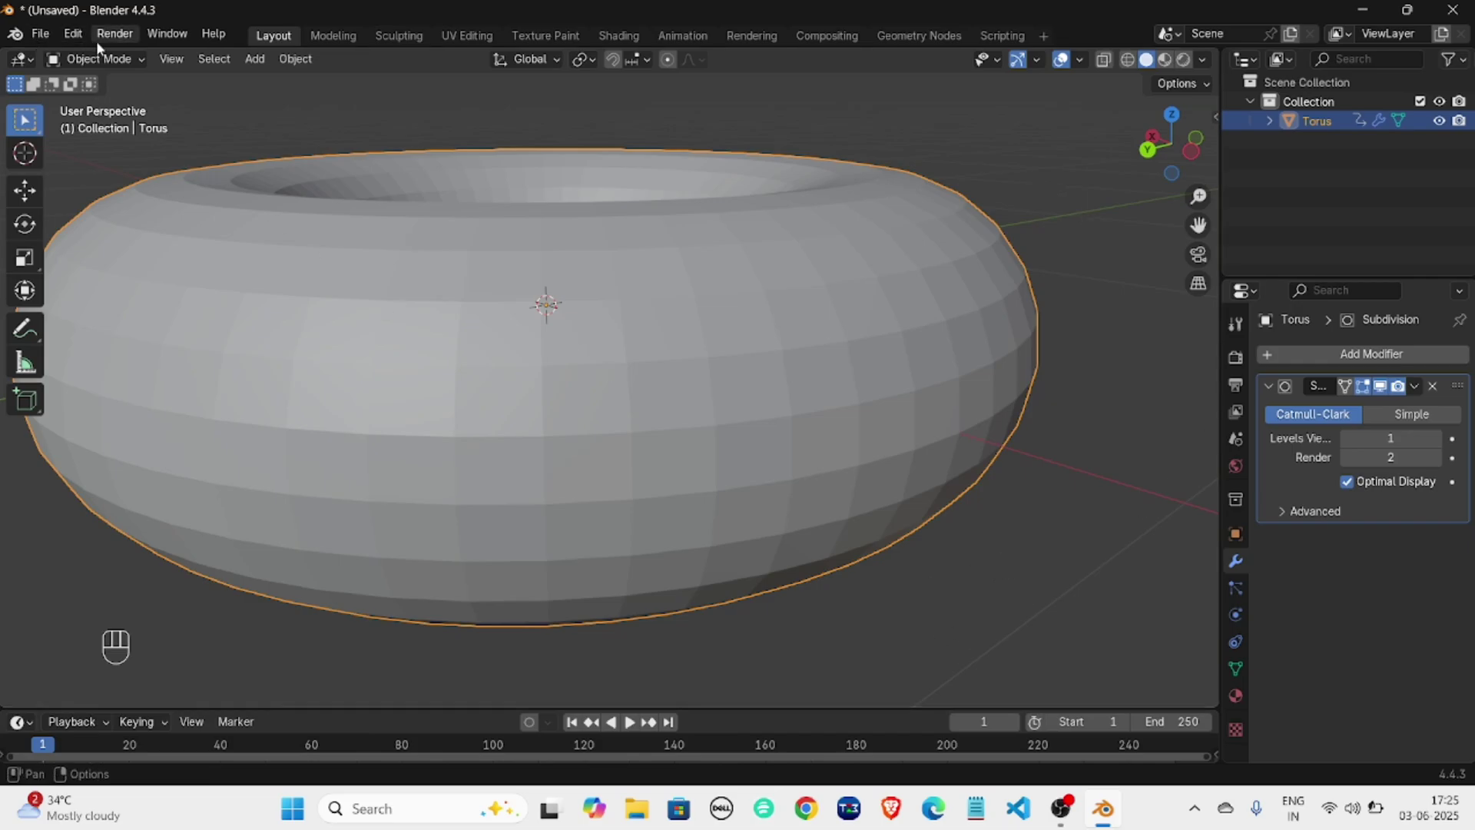
click(1350, 440)
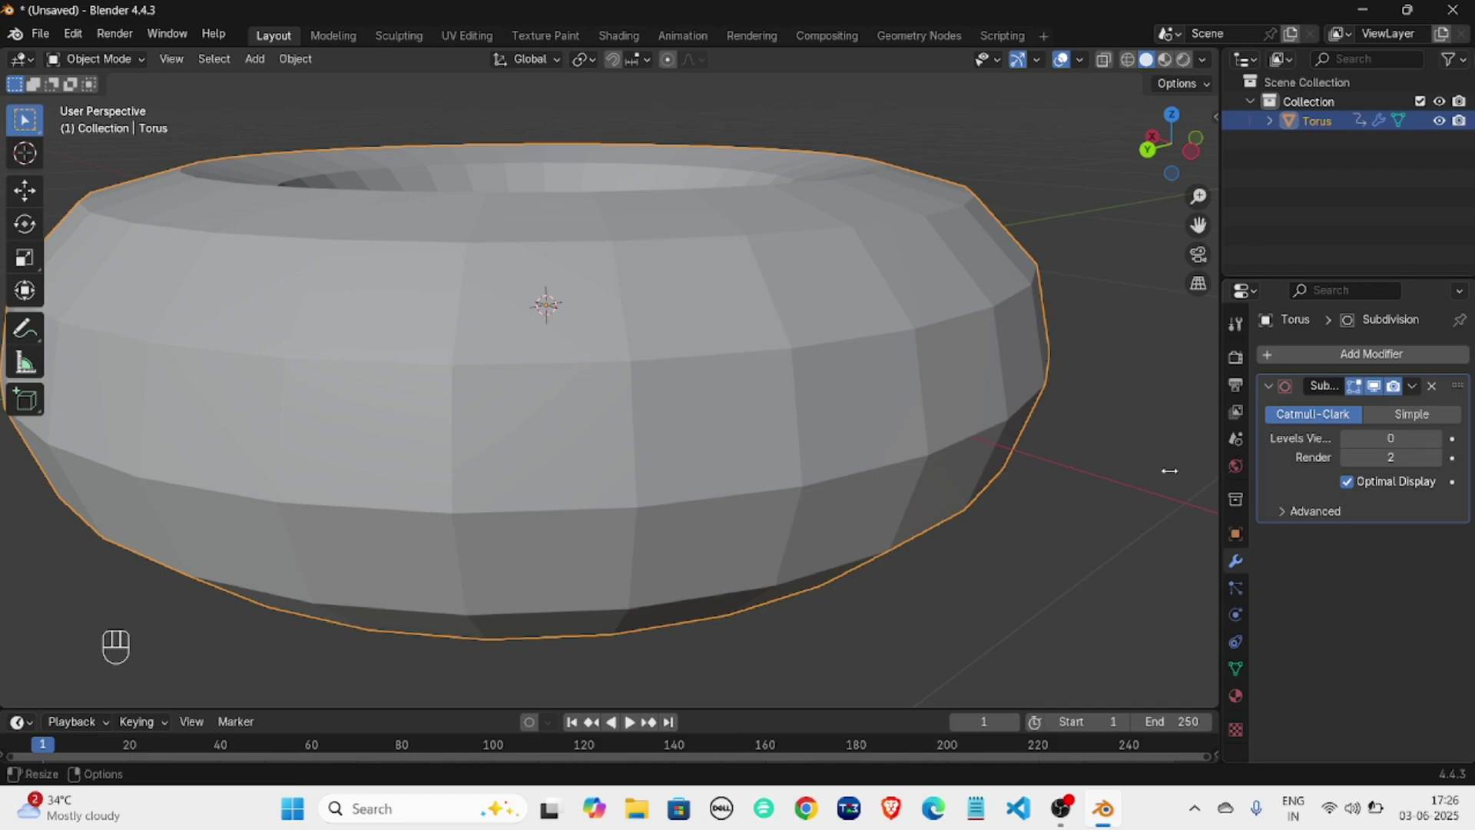
Try to render the scene as an image and deselect the torus.
click(115, 34)
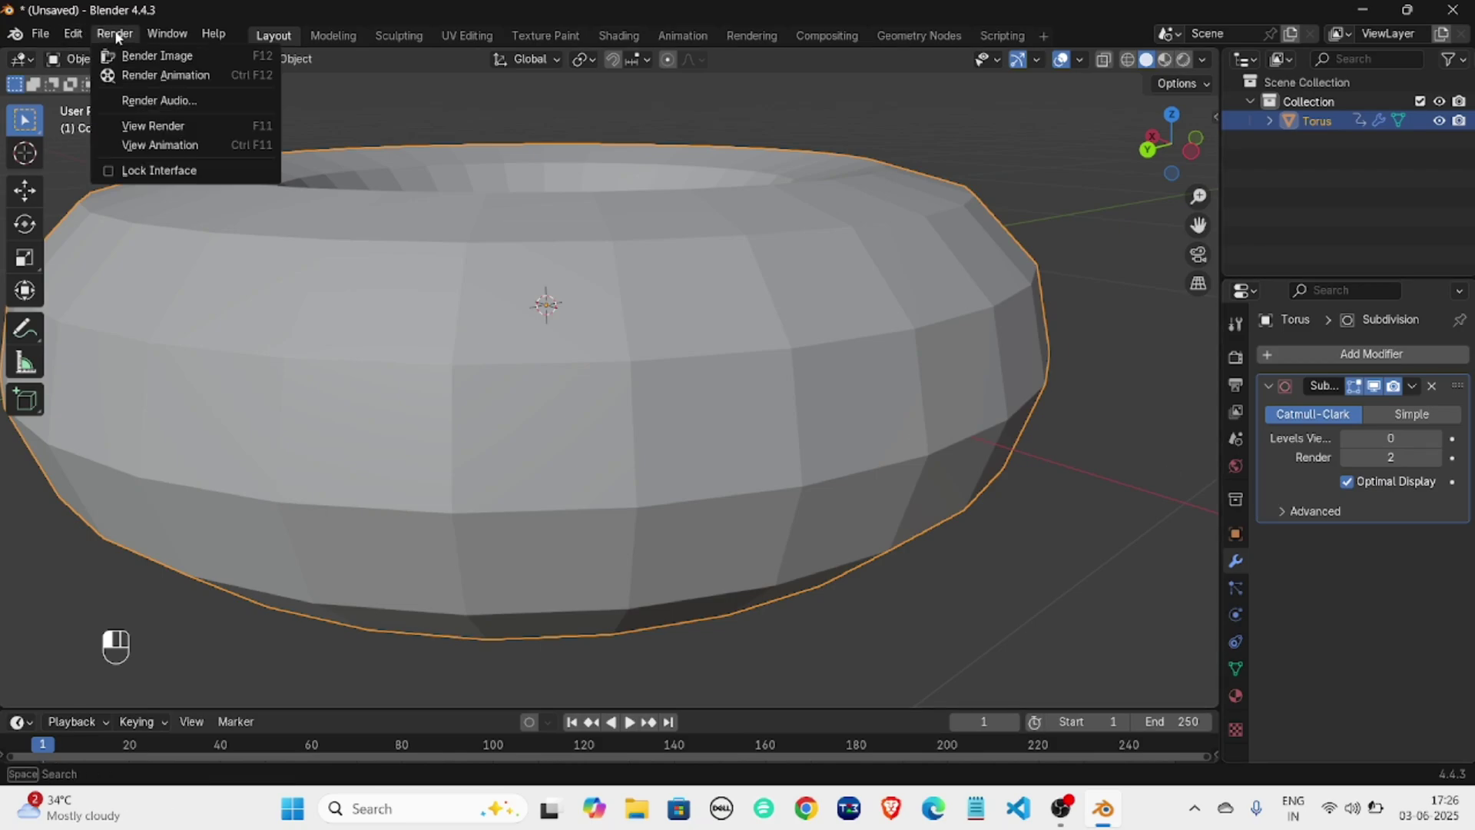
click(160, 62)
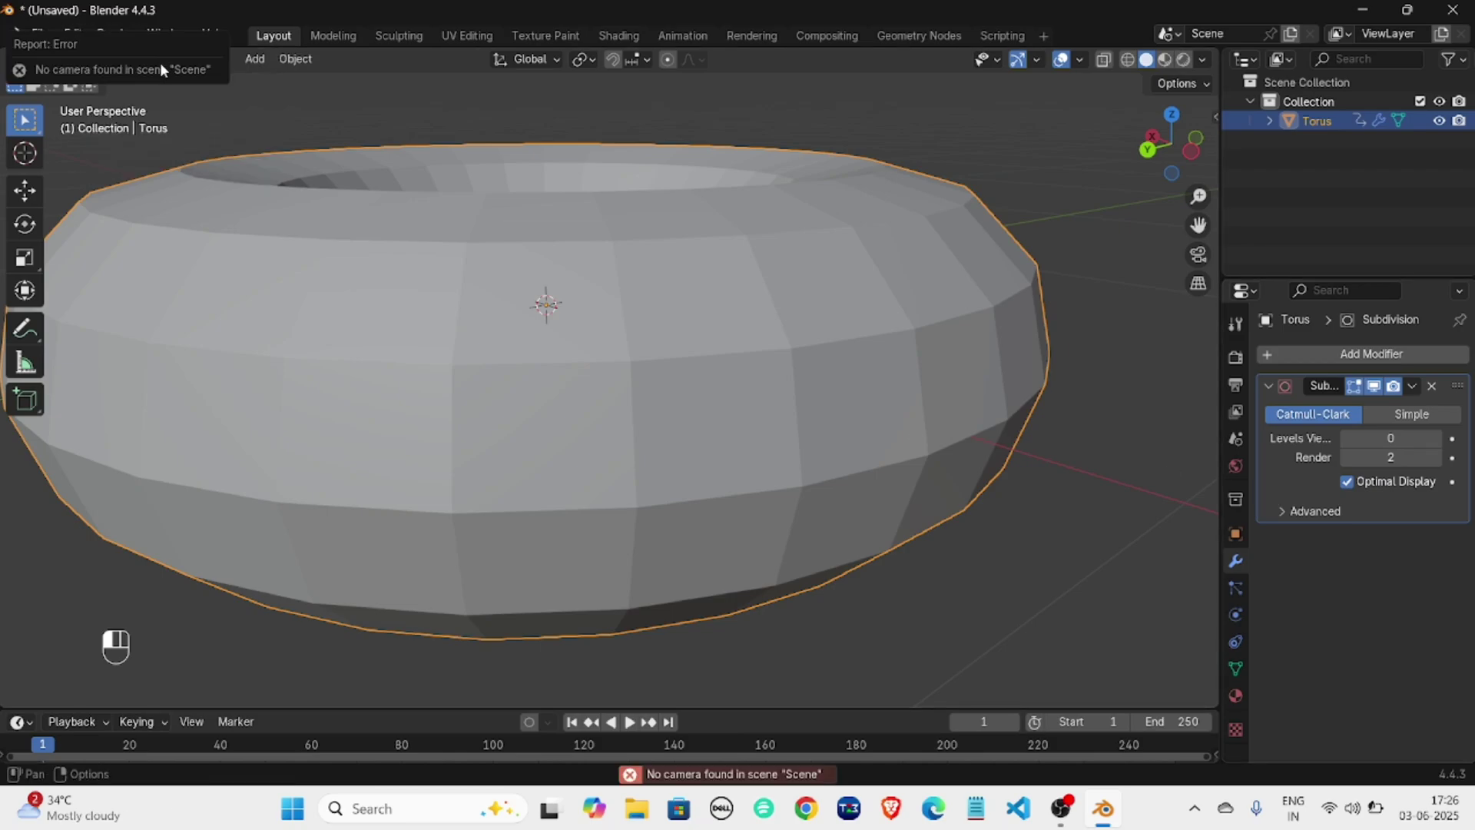
click(422, 121)
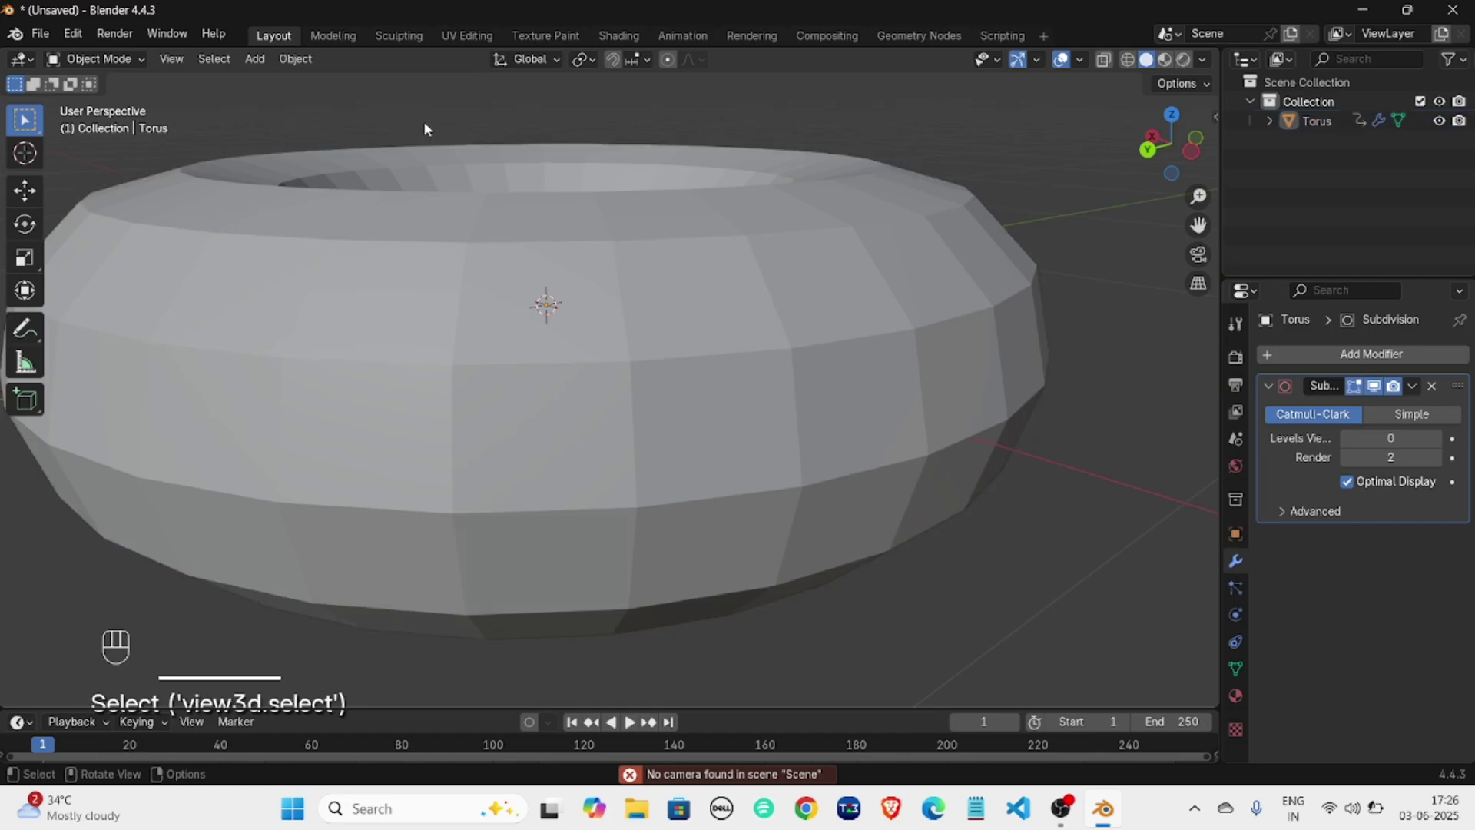
Add a camera and move it above and behind the torus, to about X -2.08 m, Y 2.38 m, Z 1.64 m.
scroll(436, 155, down, 4)
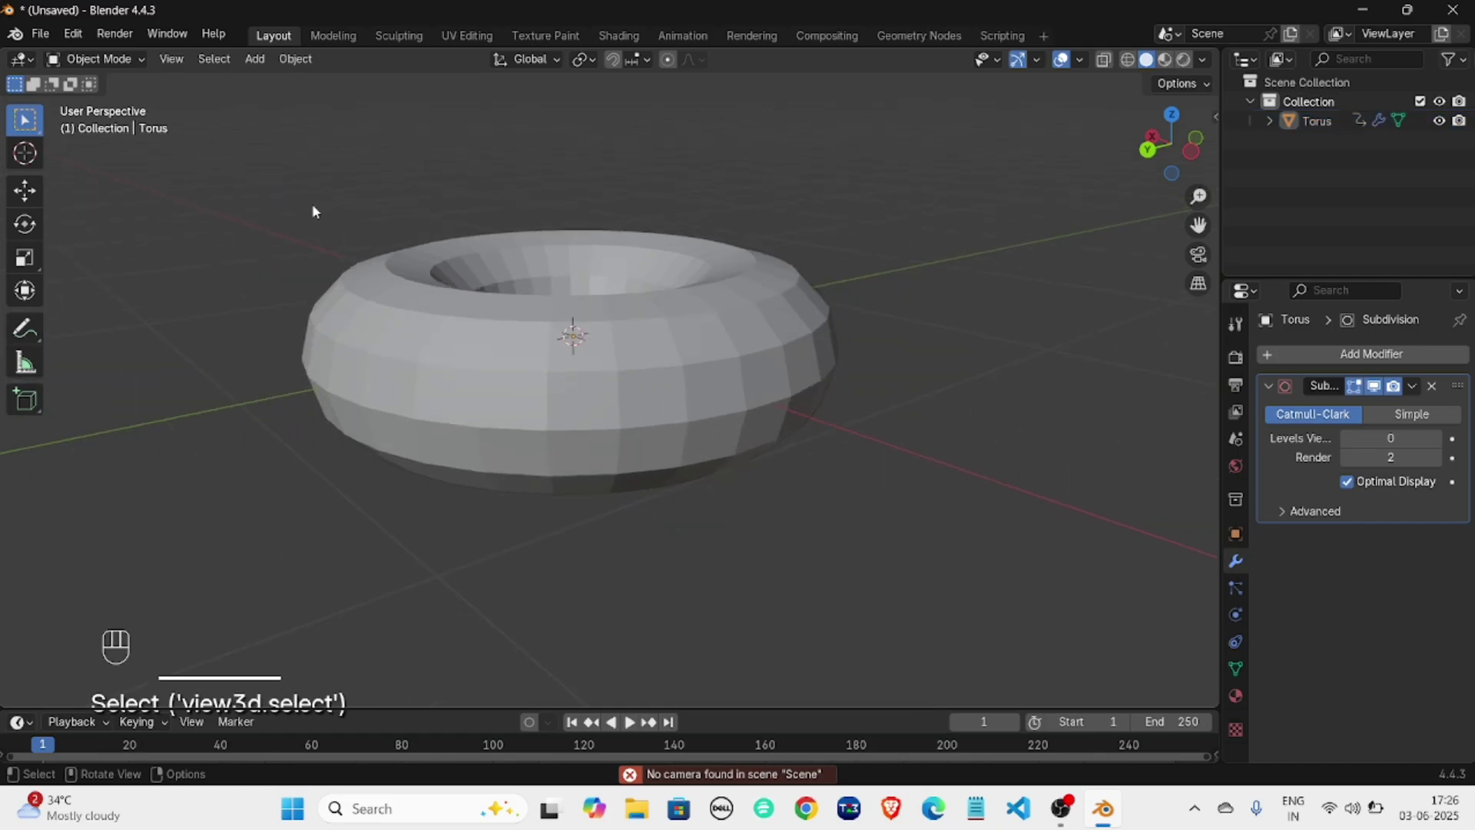
key(shift+a)
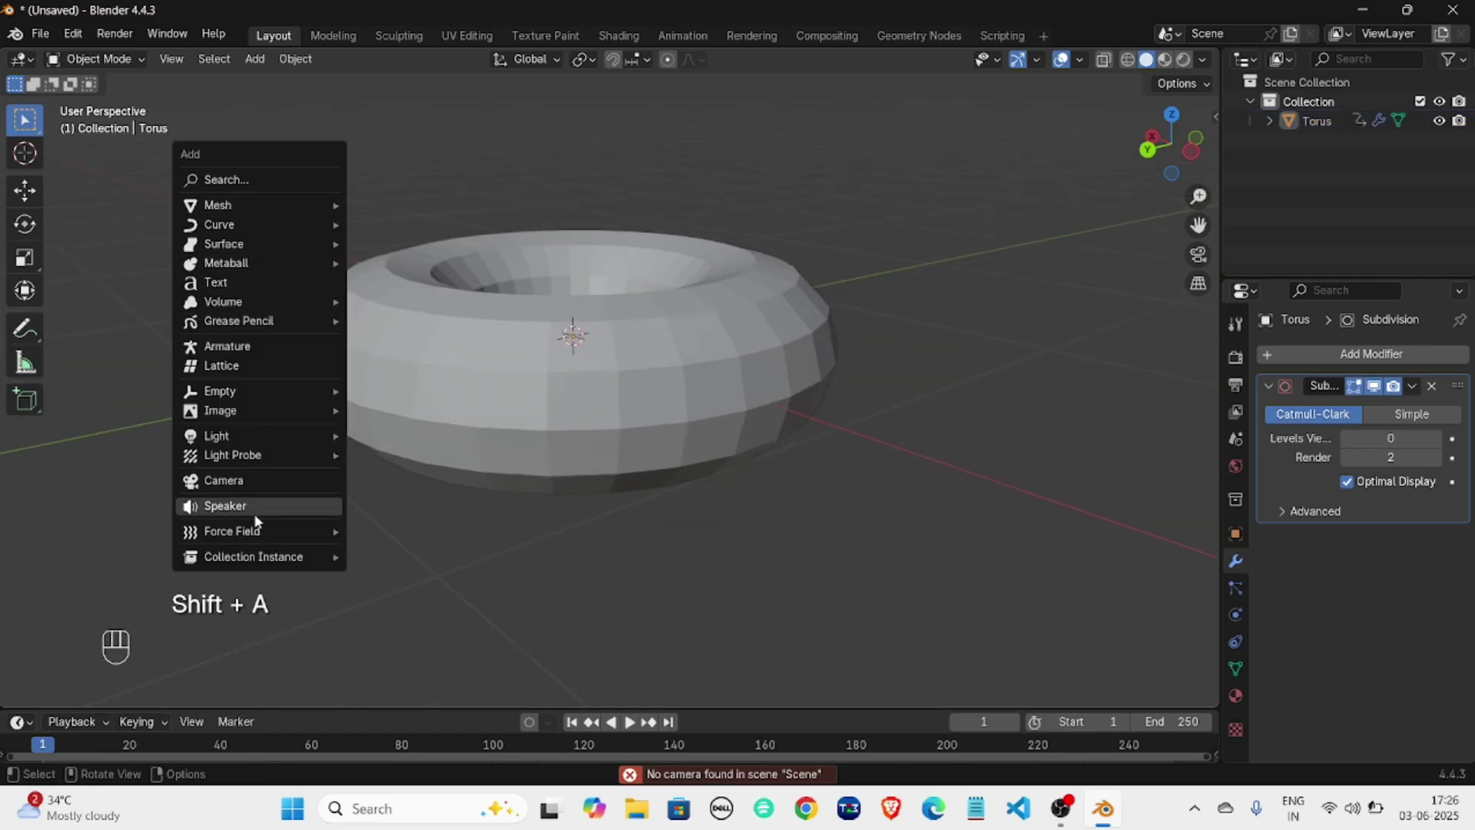
click(231, 481)
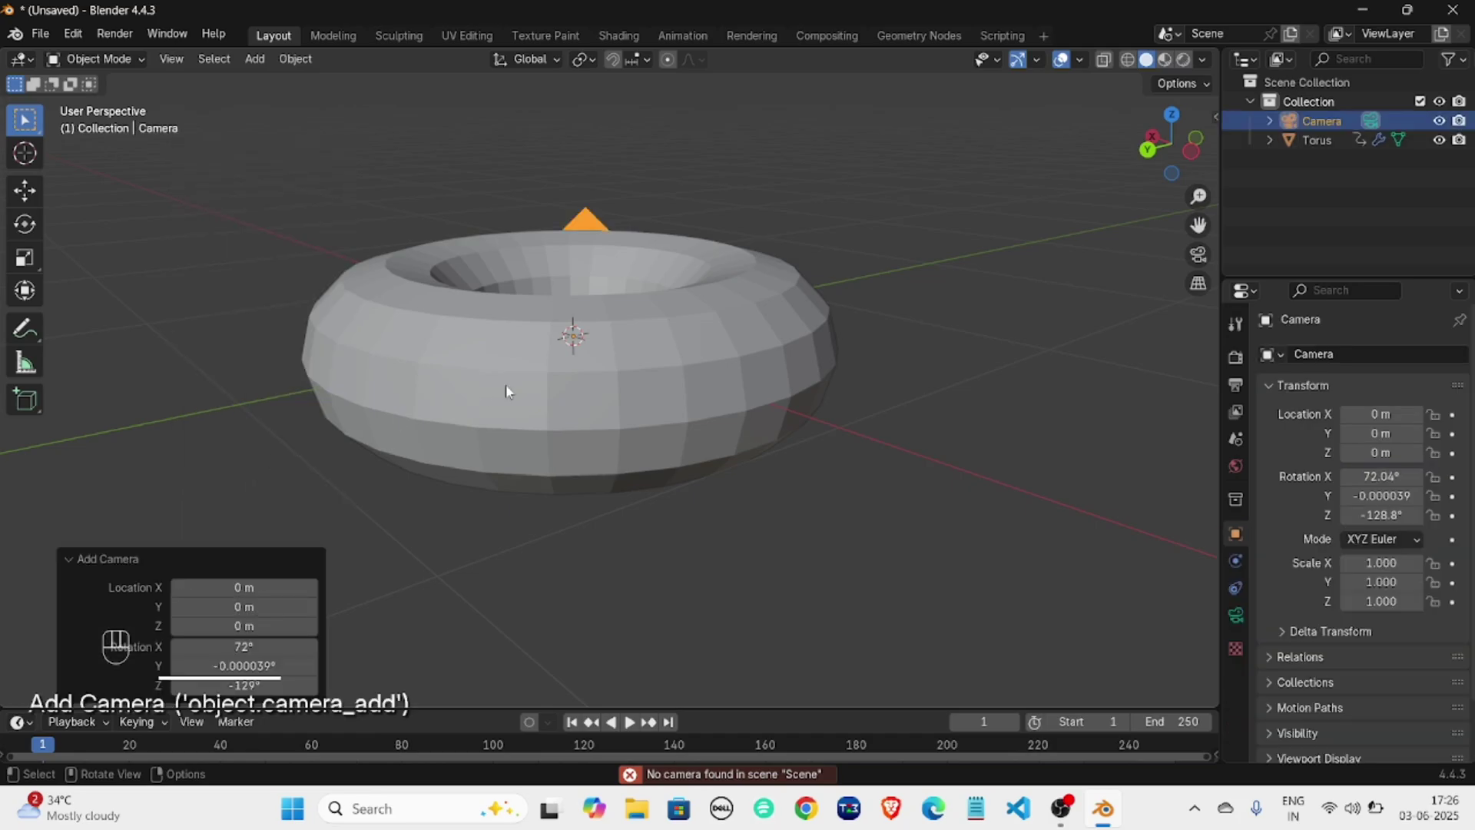
middle_drag(617, 352, 874, 361)
scroll(804, 391, down, 6)
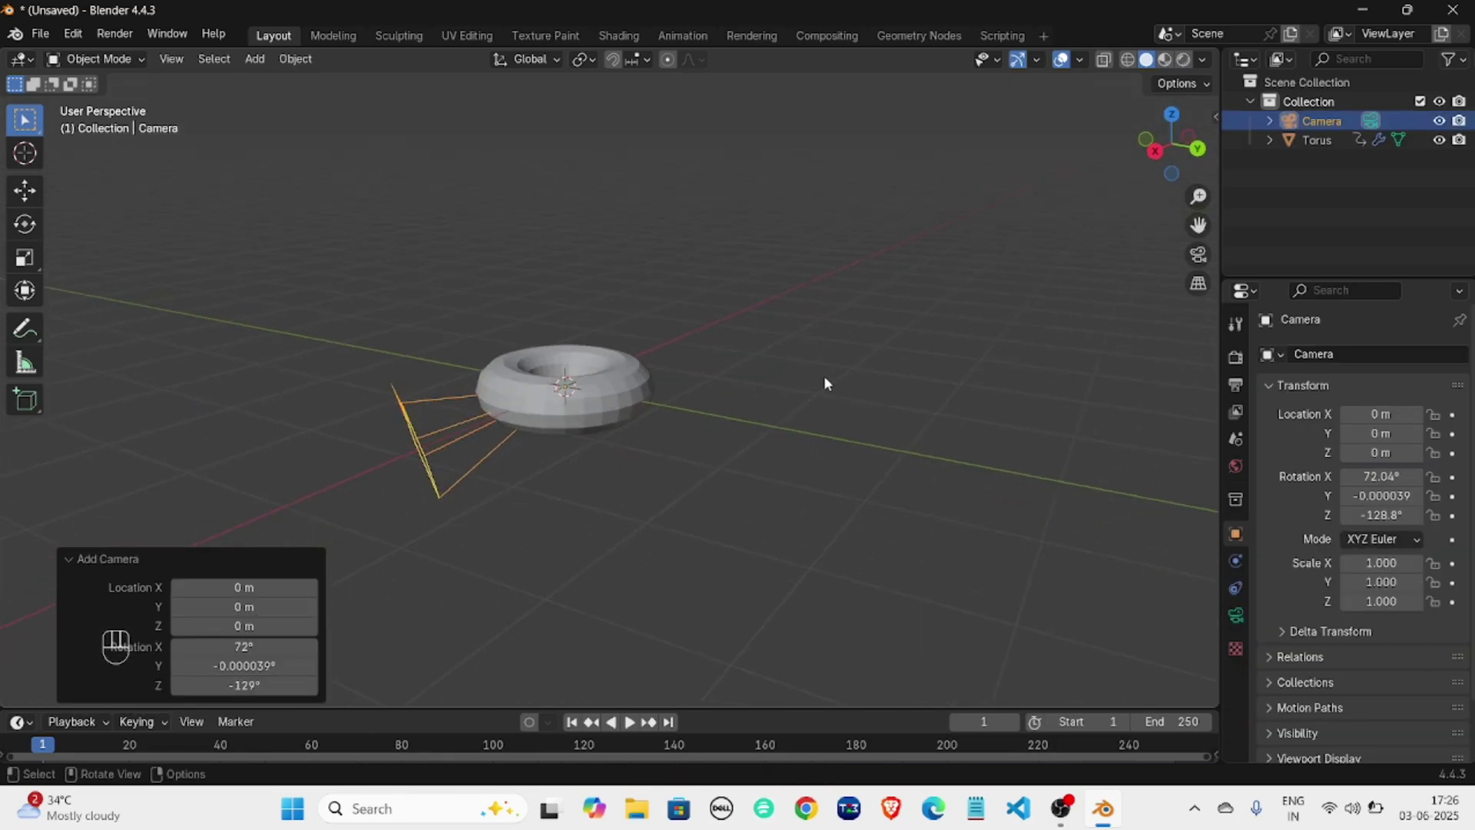
key(g)
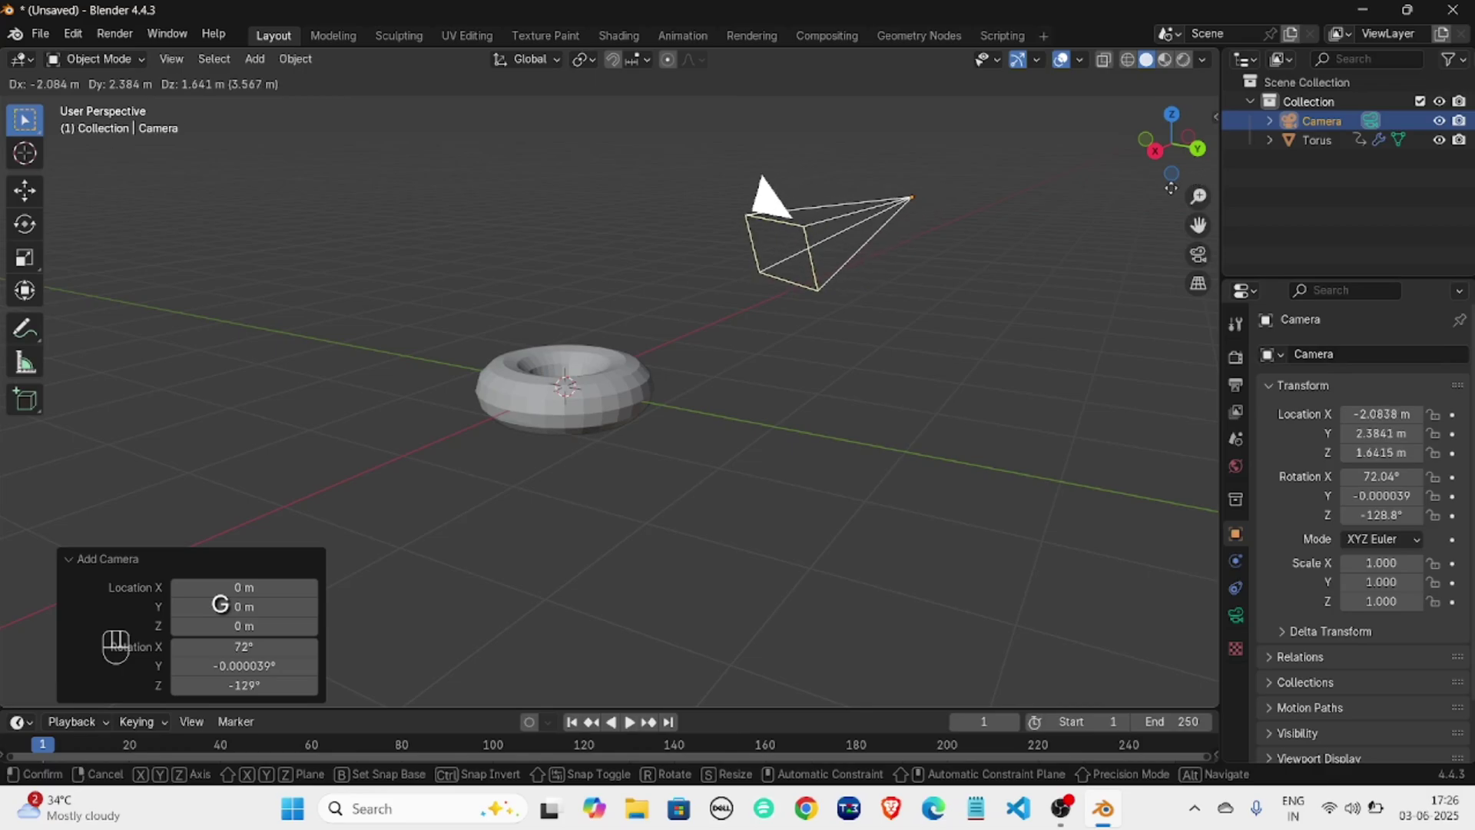
click(1009, 259)
Look through the camera and enable the view locks To 3D Cursor and Camera to View.
key(KP_0)
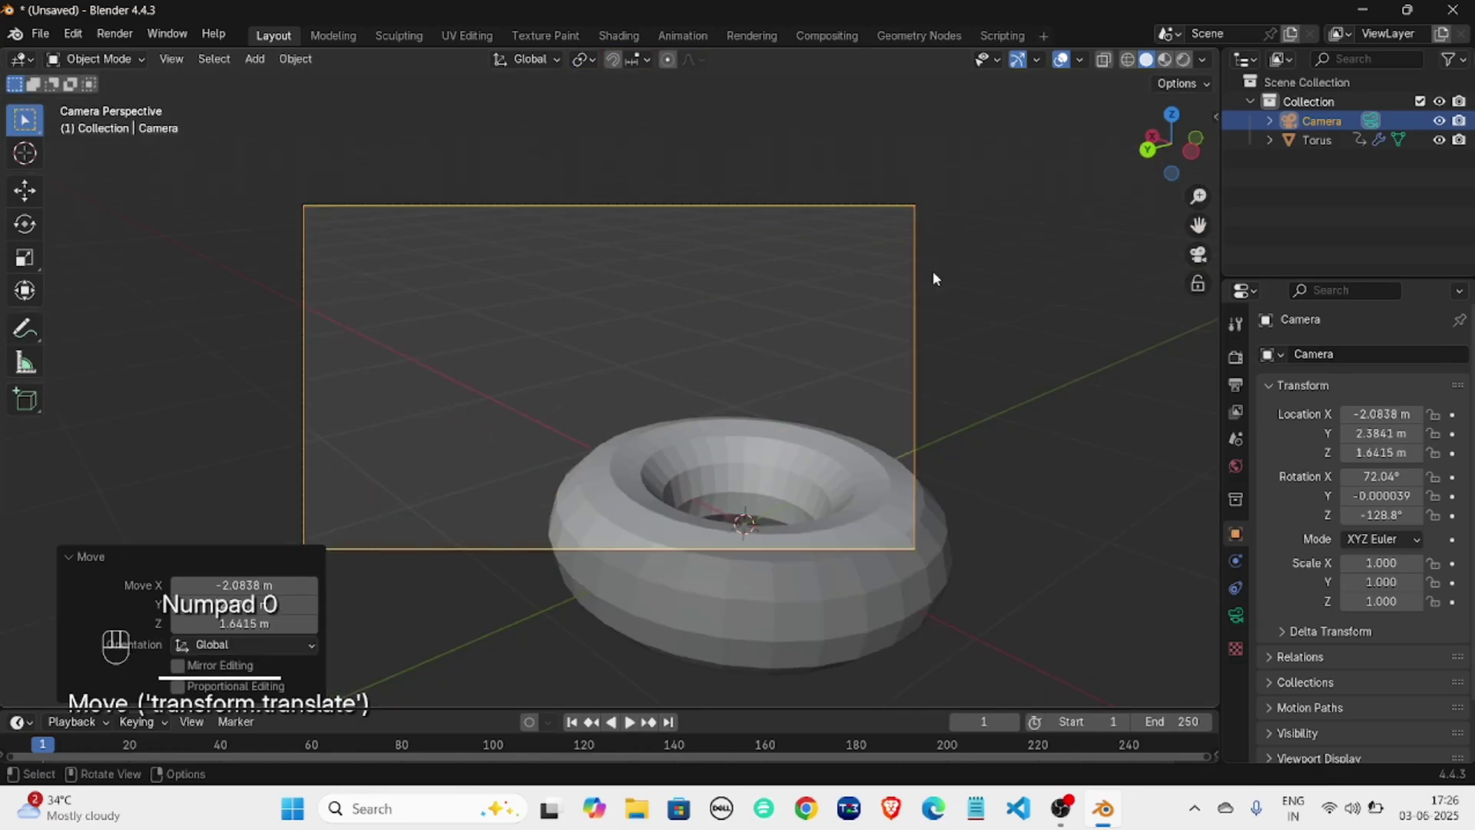
scroll(639, 440, down, 1)
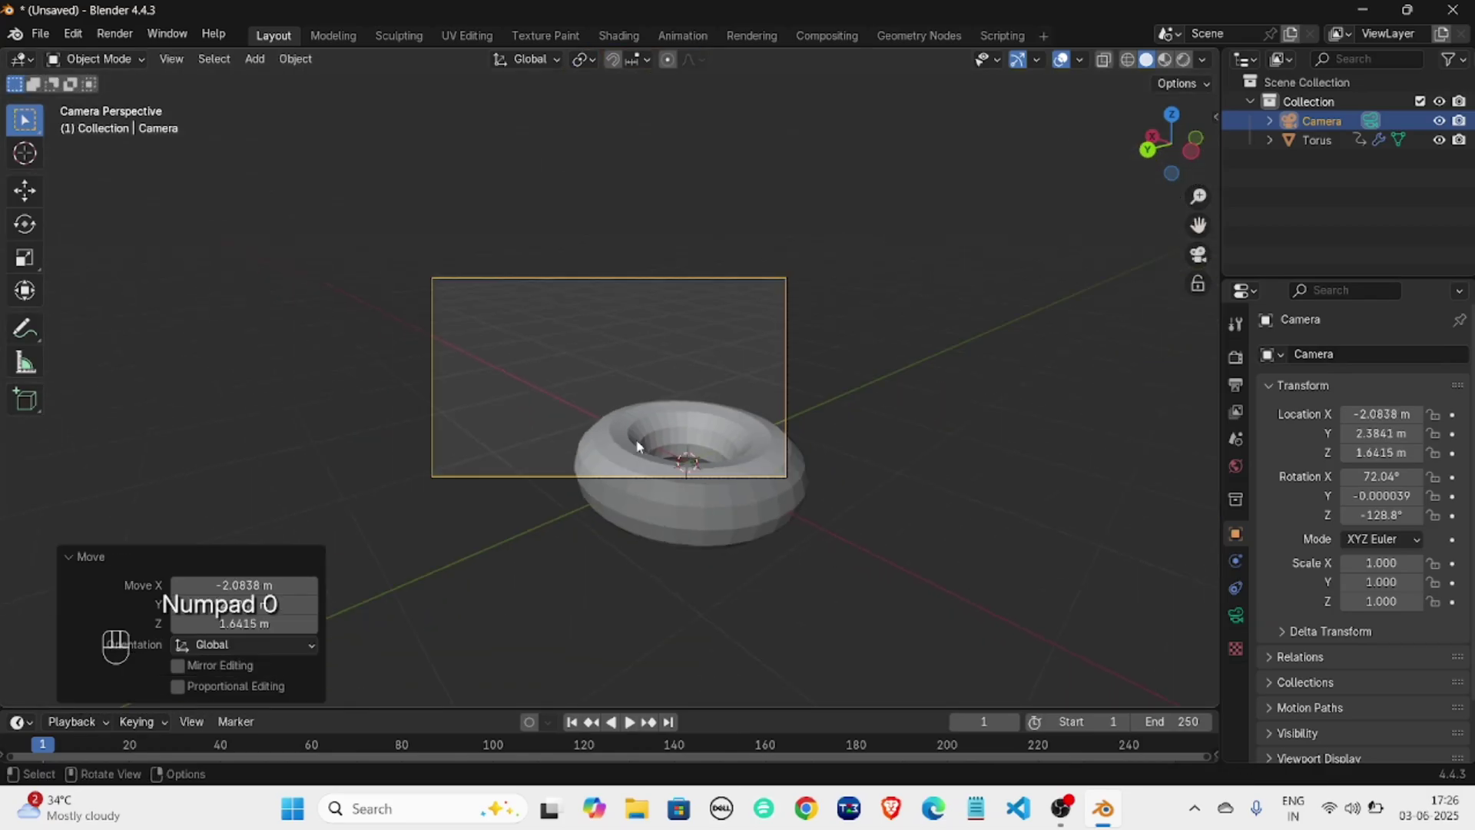
scroll(641, 440, down, 1)
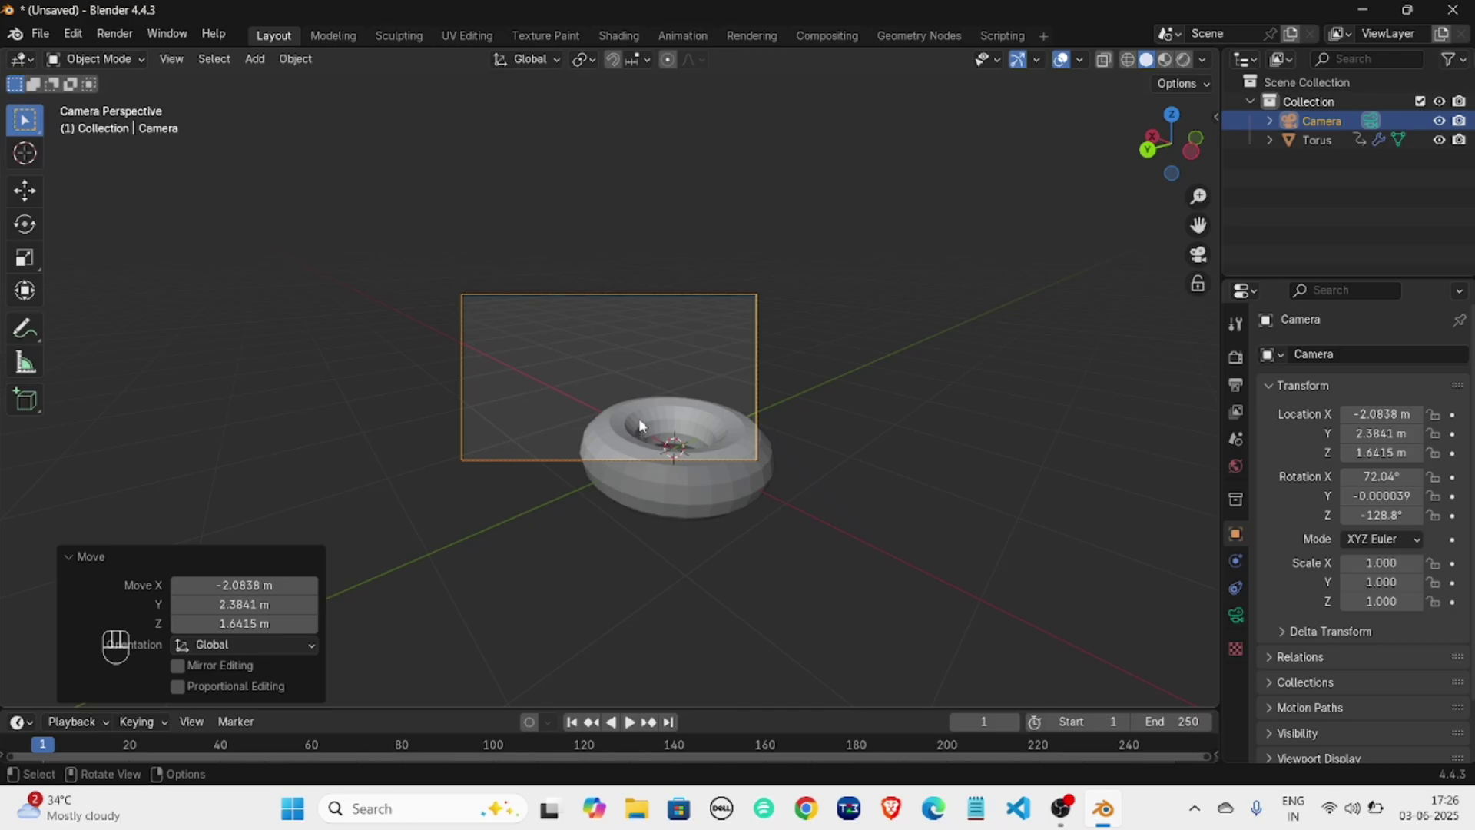
click(1216, 118)
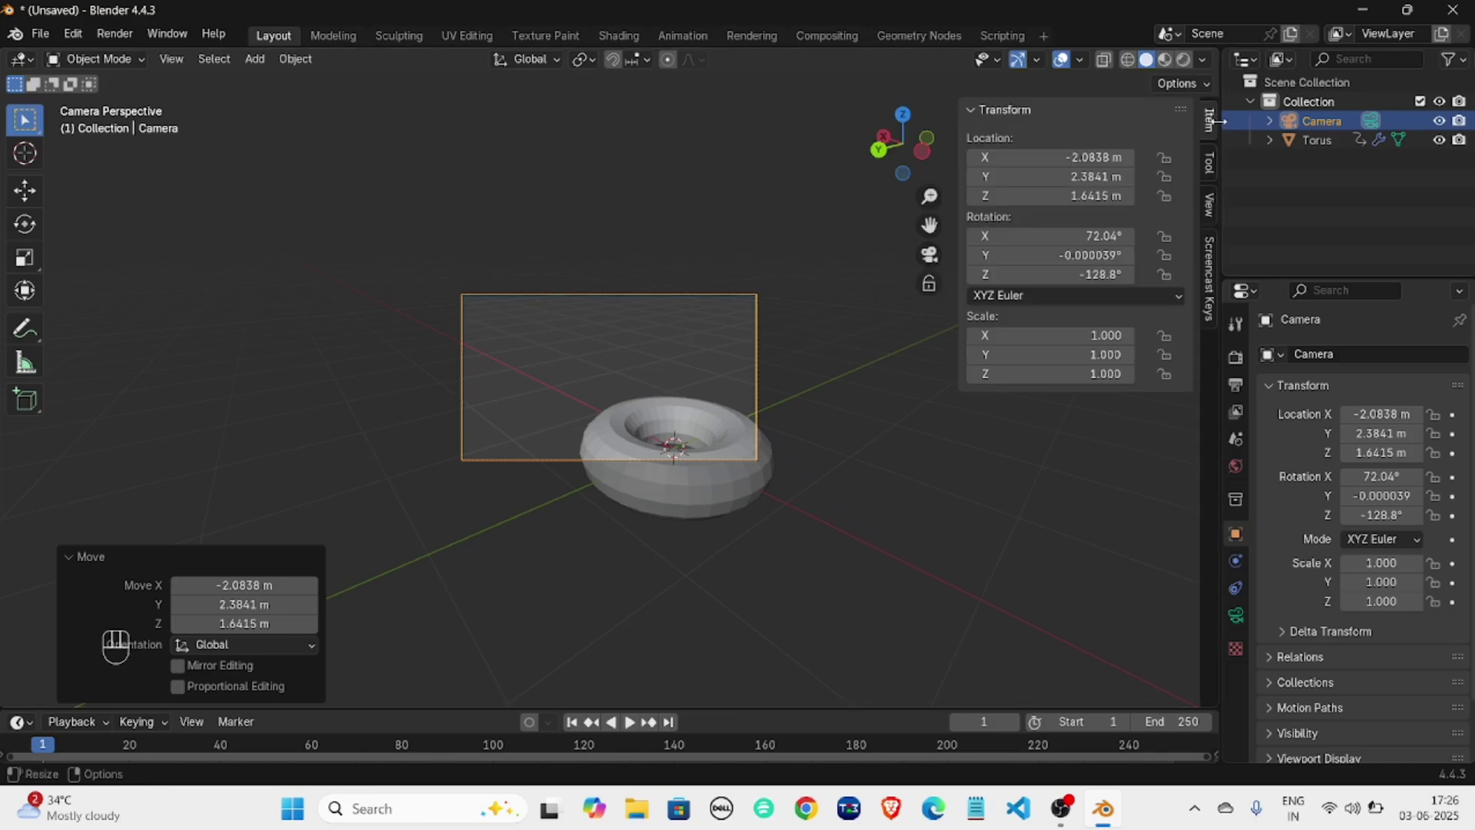
click(1209, 206)
click(1065, 350)
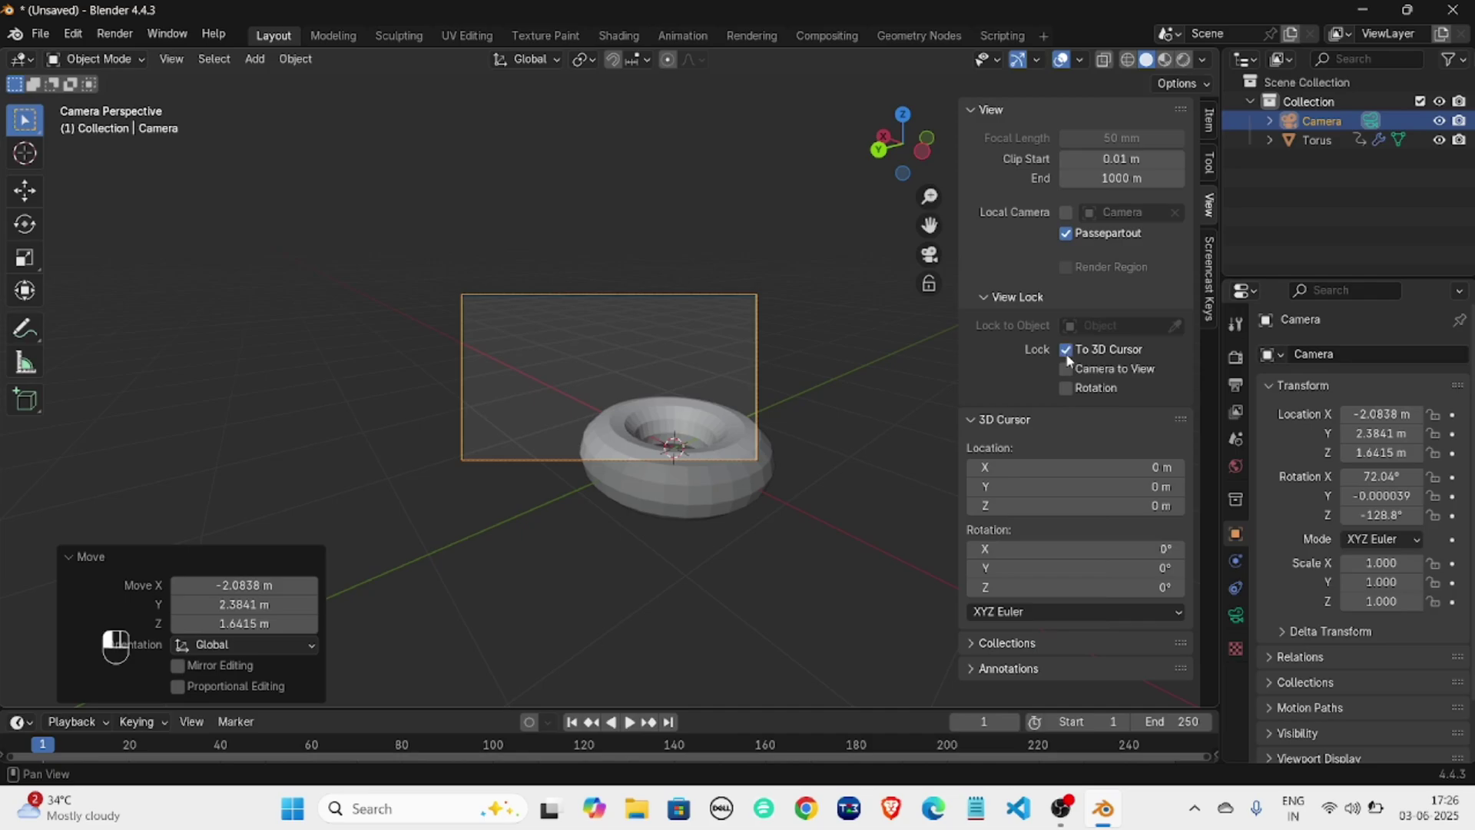
click(1066, 369)
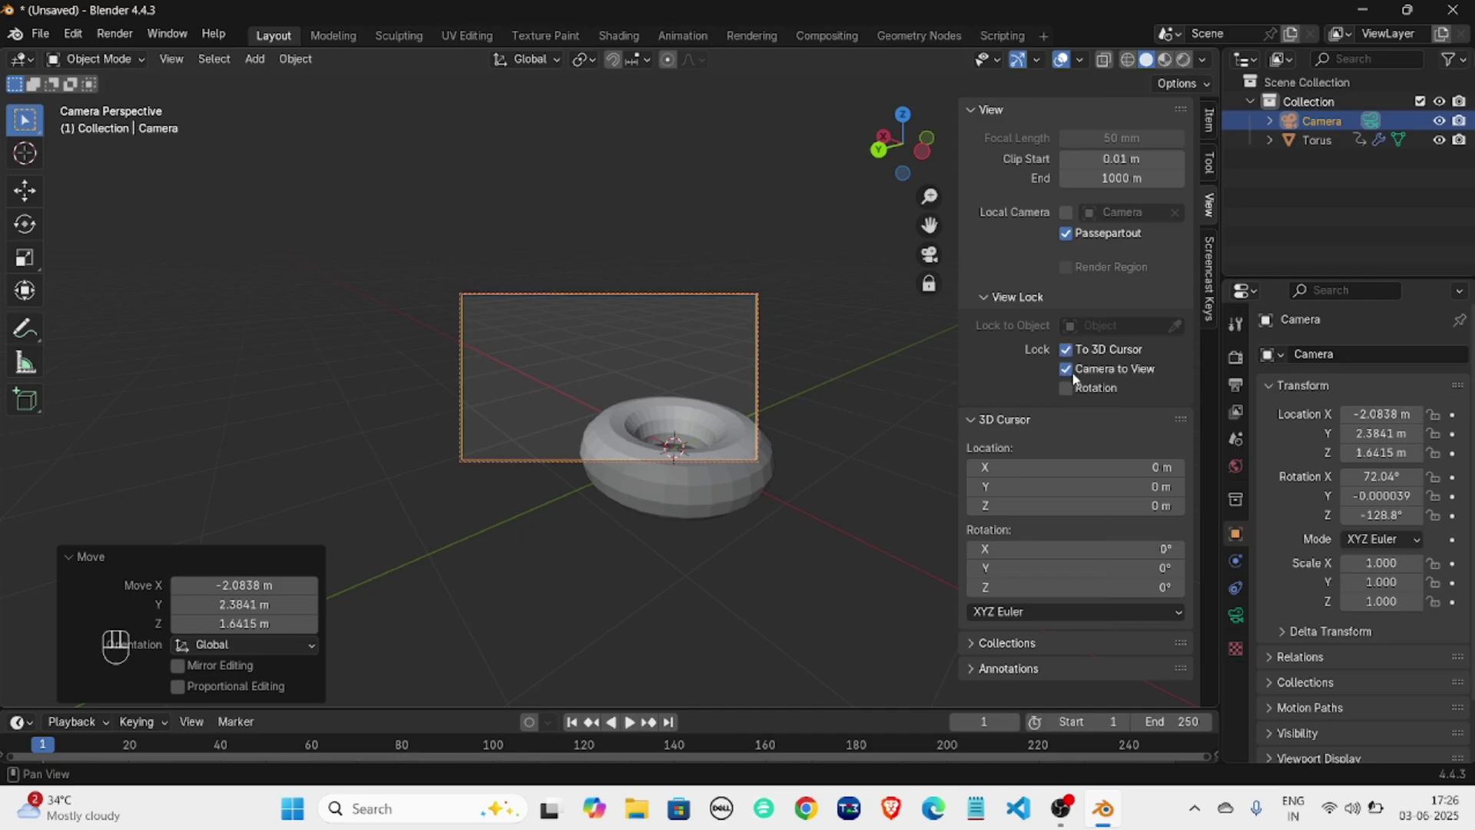
Orbit the locked camera to frame the whole torus, at about X 1.71 m, Y 3.62 m, Z 1.98 m, and leave the camera view.
middle_drag(893, 376, 667, 278)
click(693, 244)
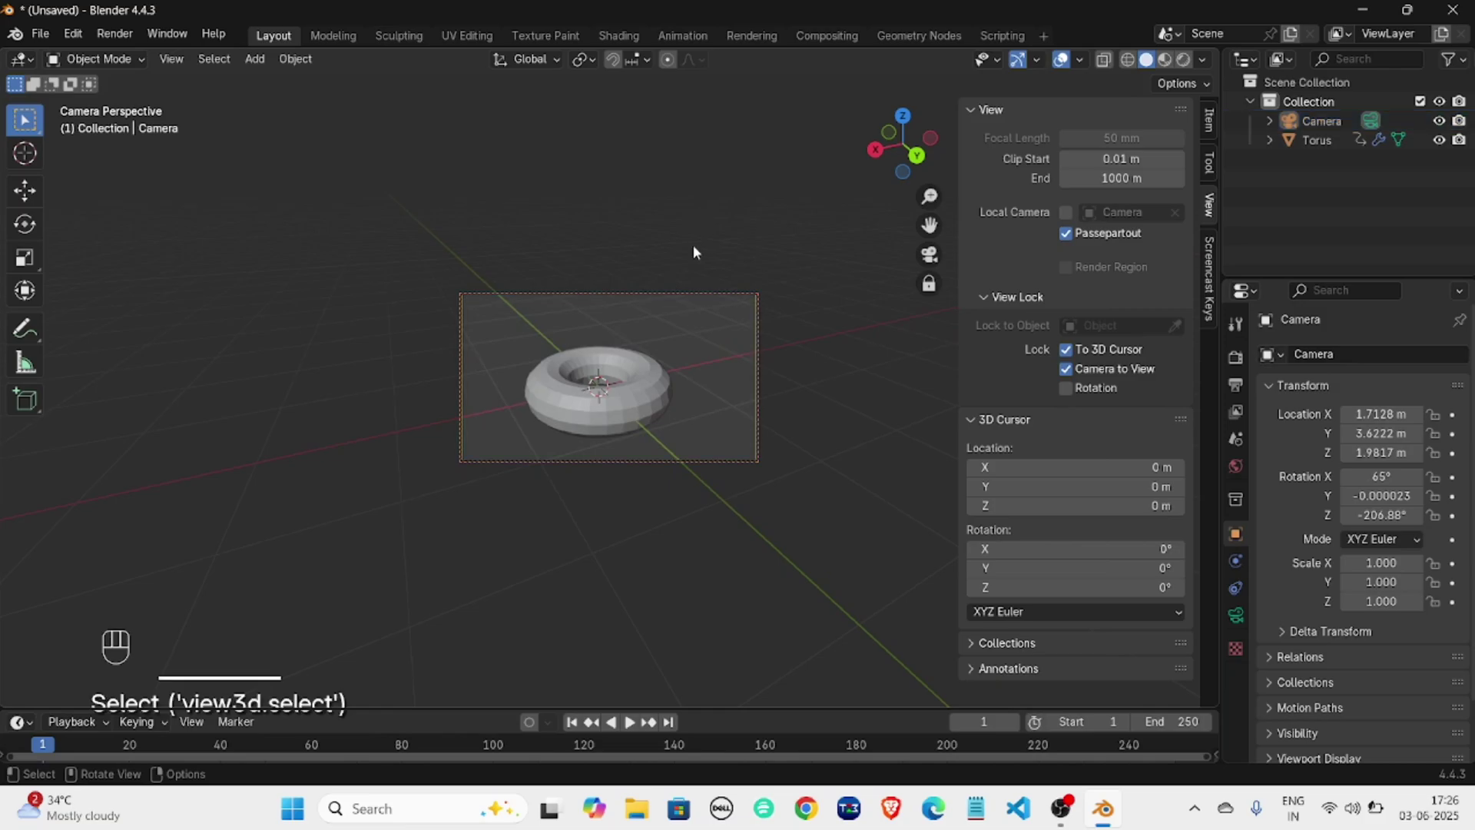
key(KP_0)
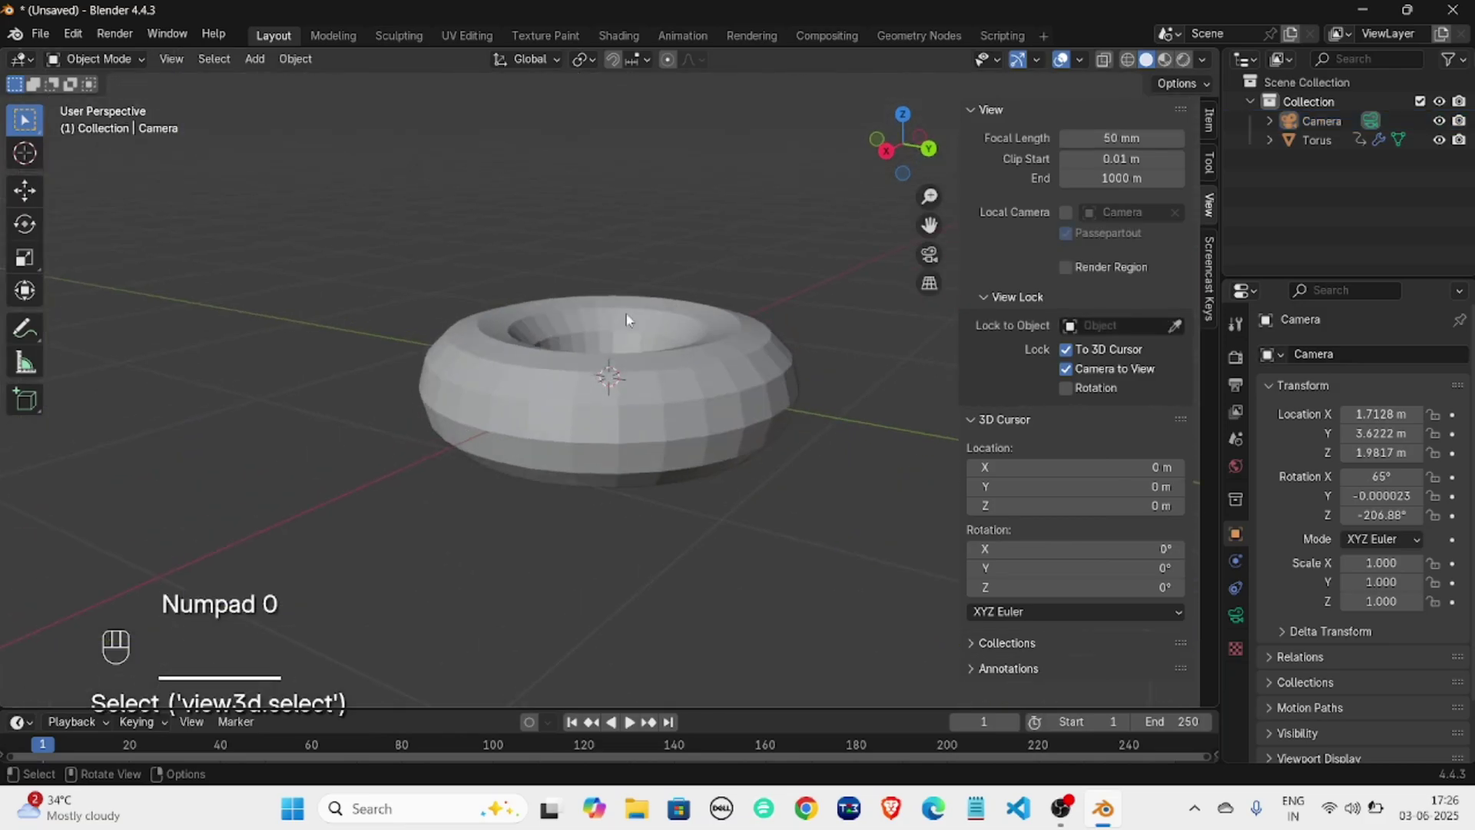
Render the scene through the camera as an image, check the result and close the render window.
middle_drag(572, 326, 624, 343)
scroll(599, 333, down, 2)
key(shift+a)
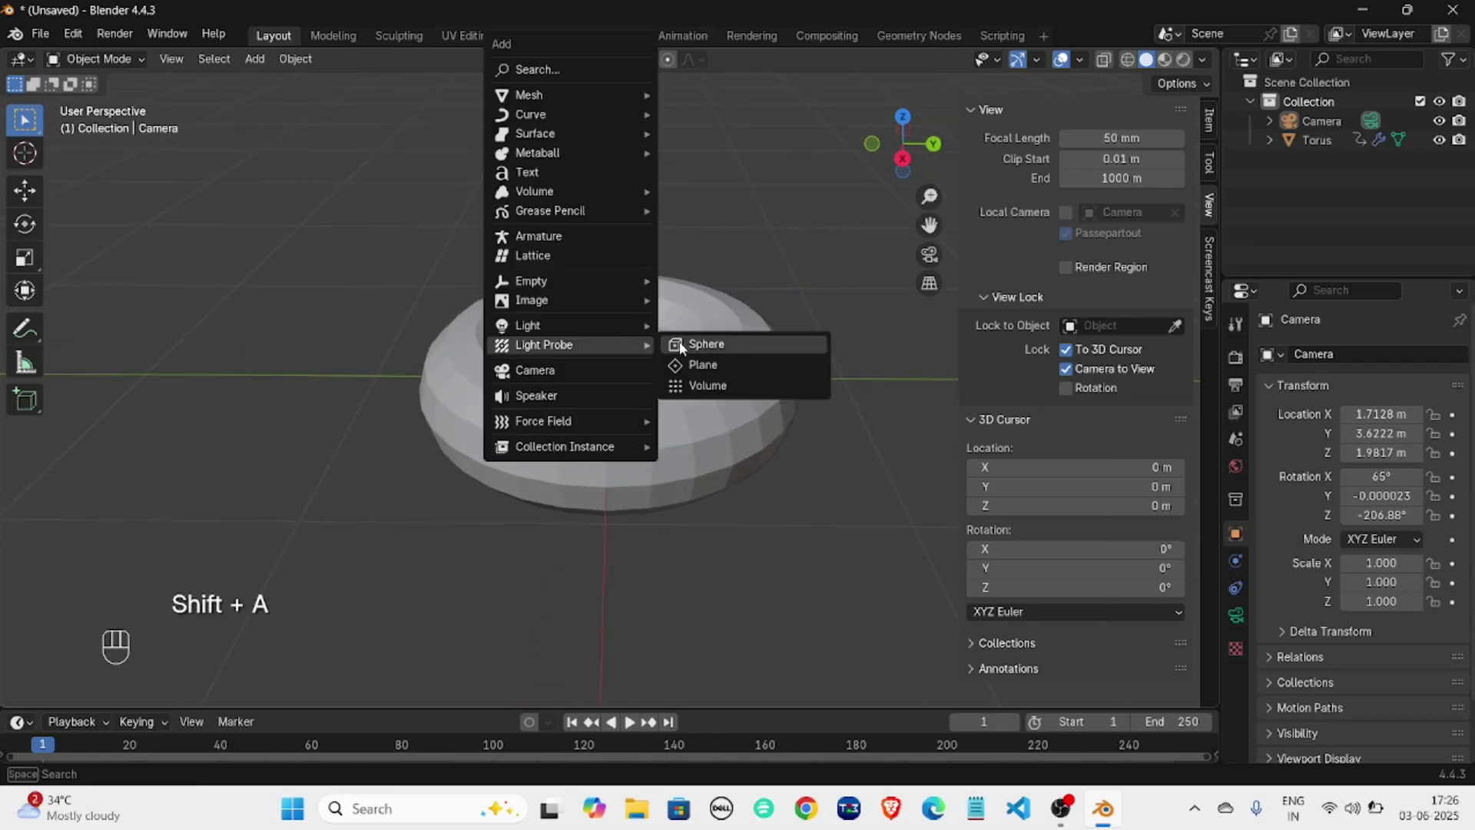
click(114, 34)
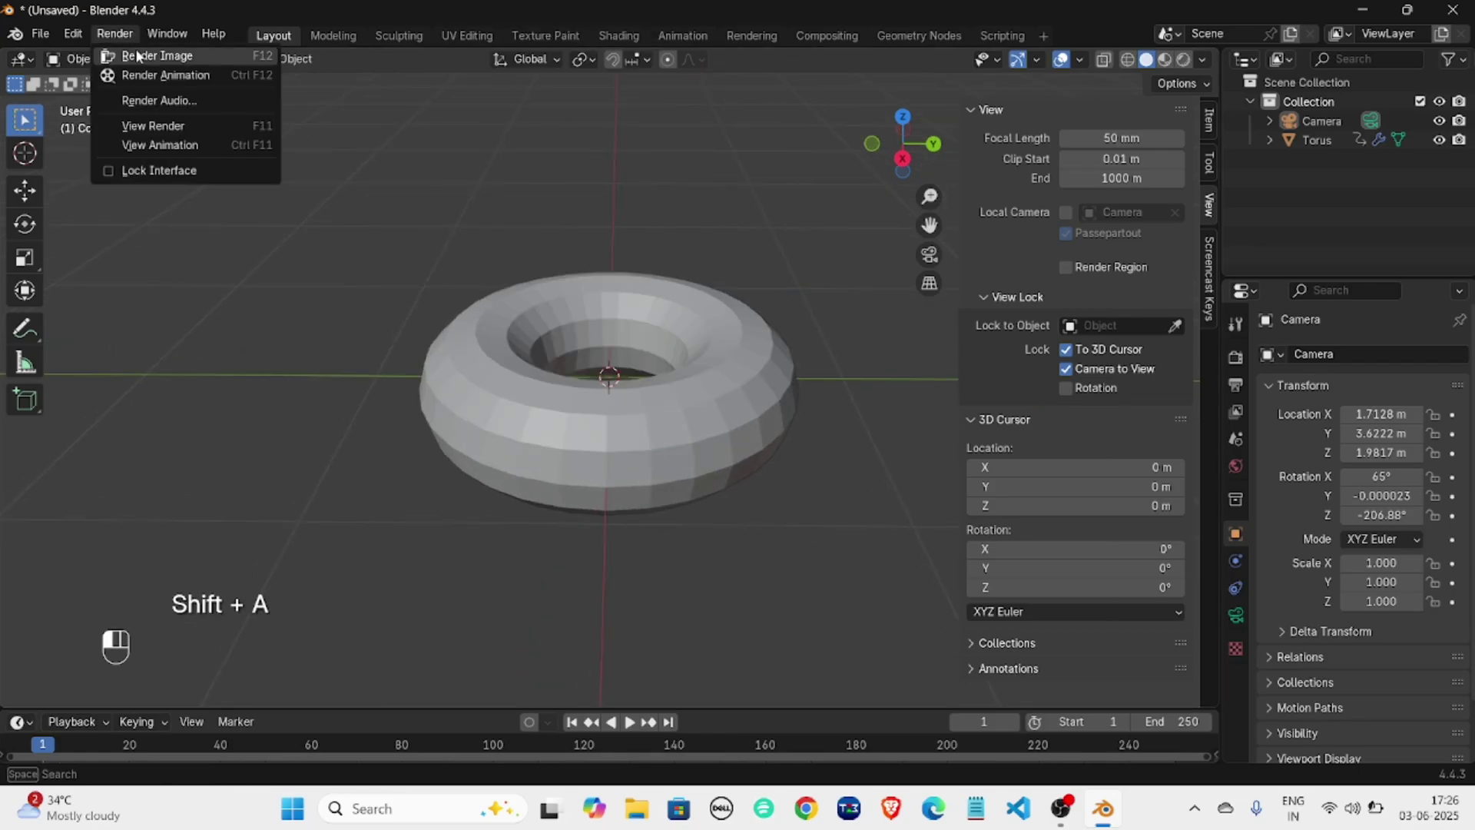
click(139, 53)
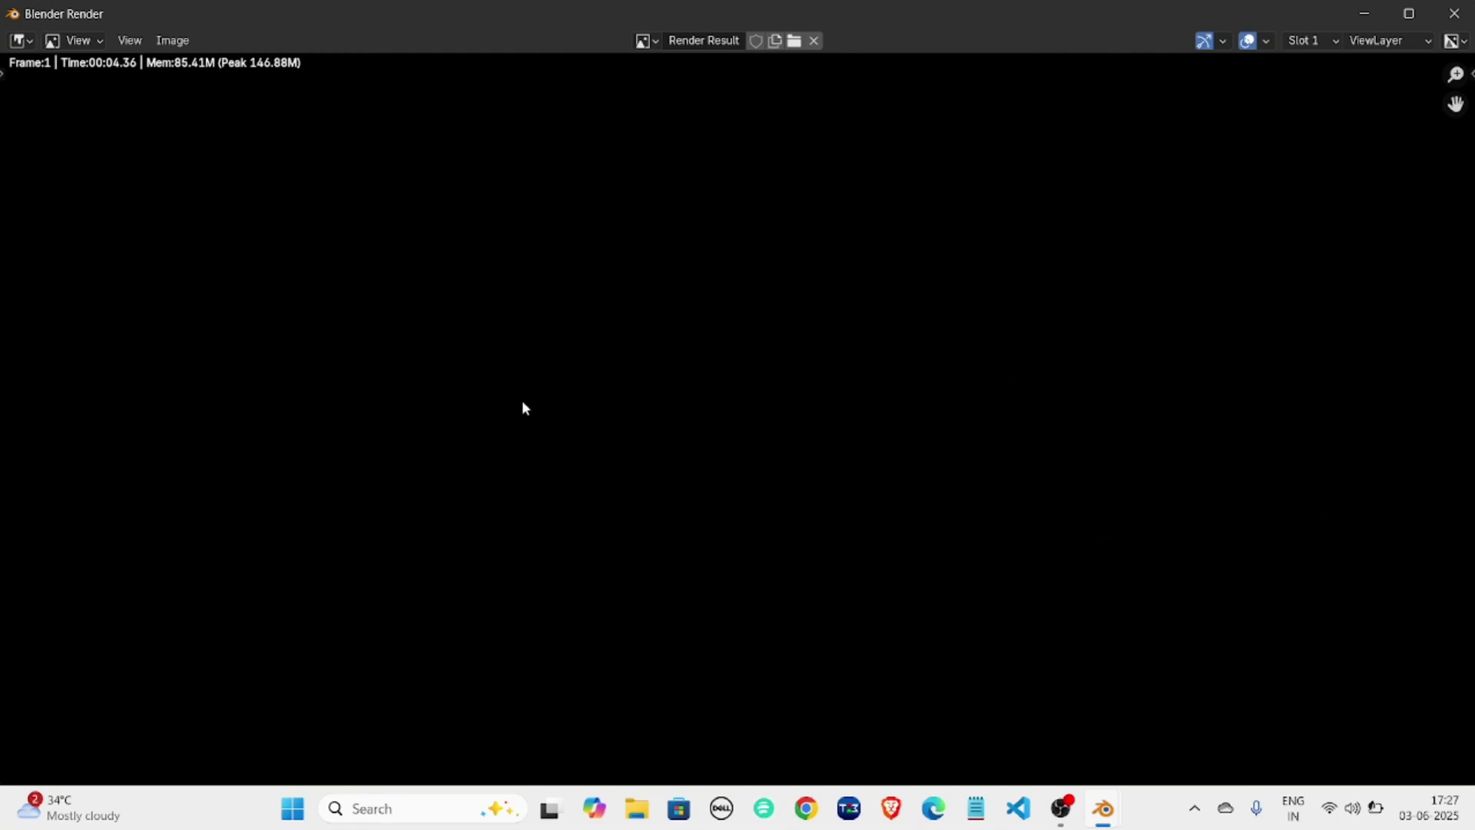
click(1455, 14)
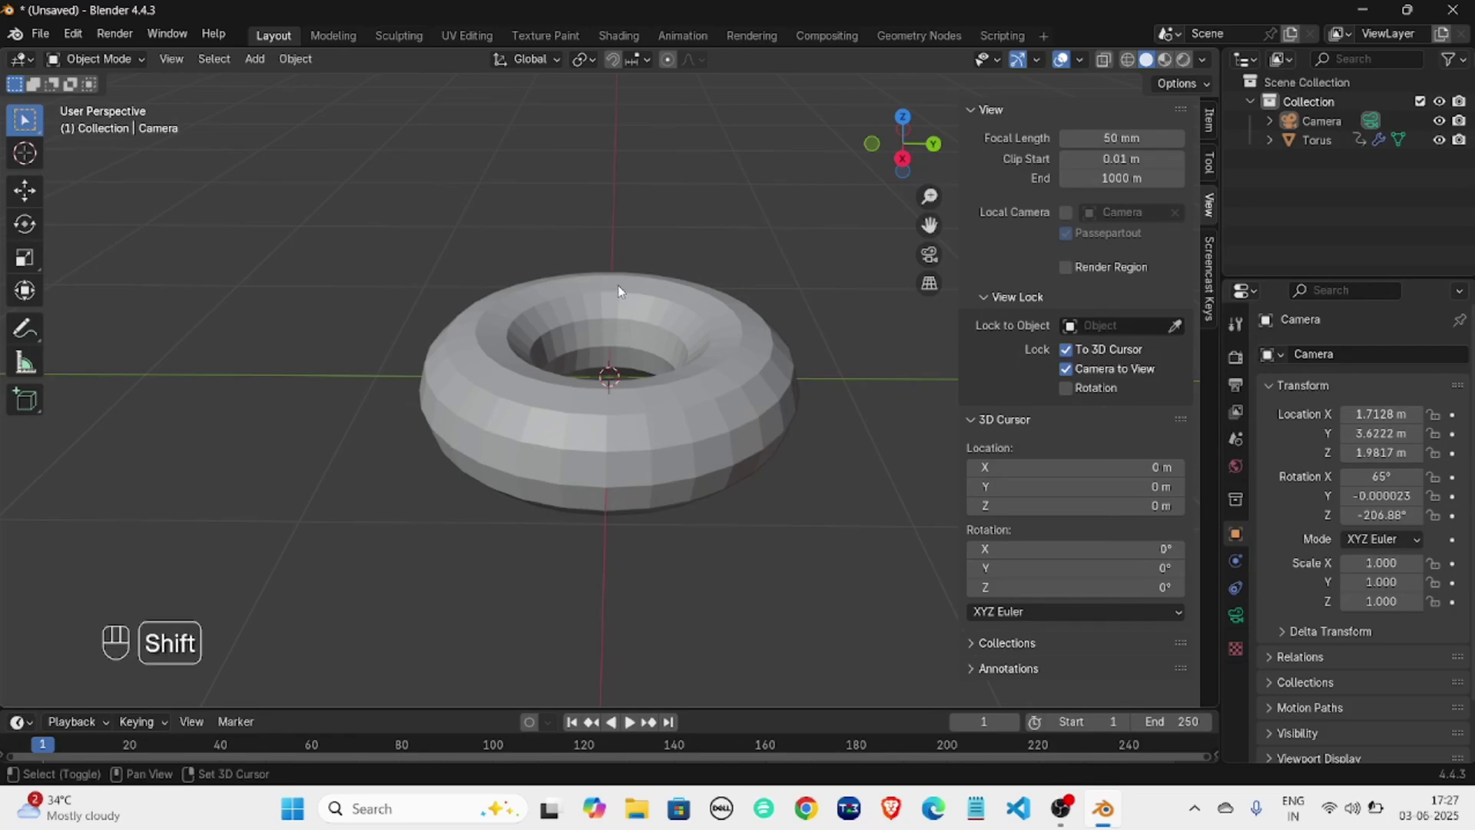
Add a Sun light at the torus's centre.
key(shift+a)
mouse_move(558, 353)
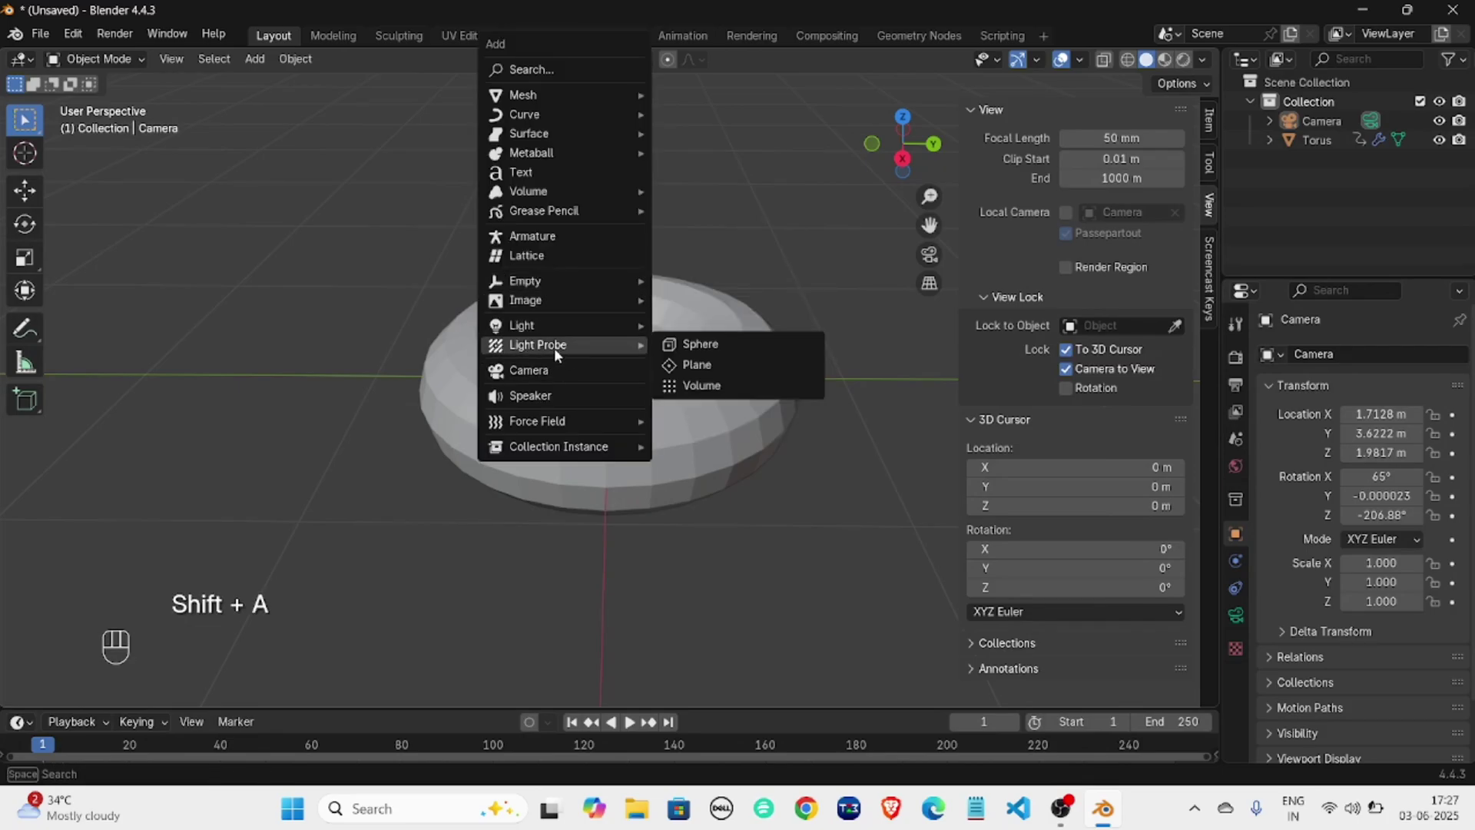
mouse_move(521, 324)
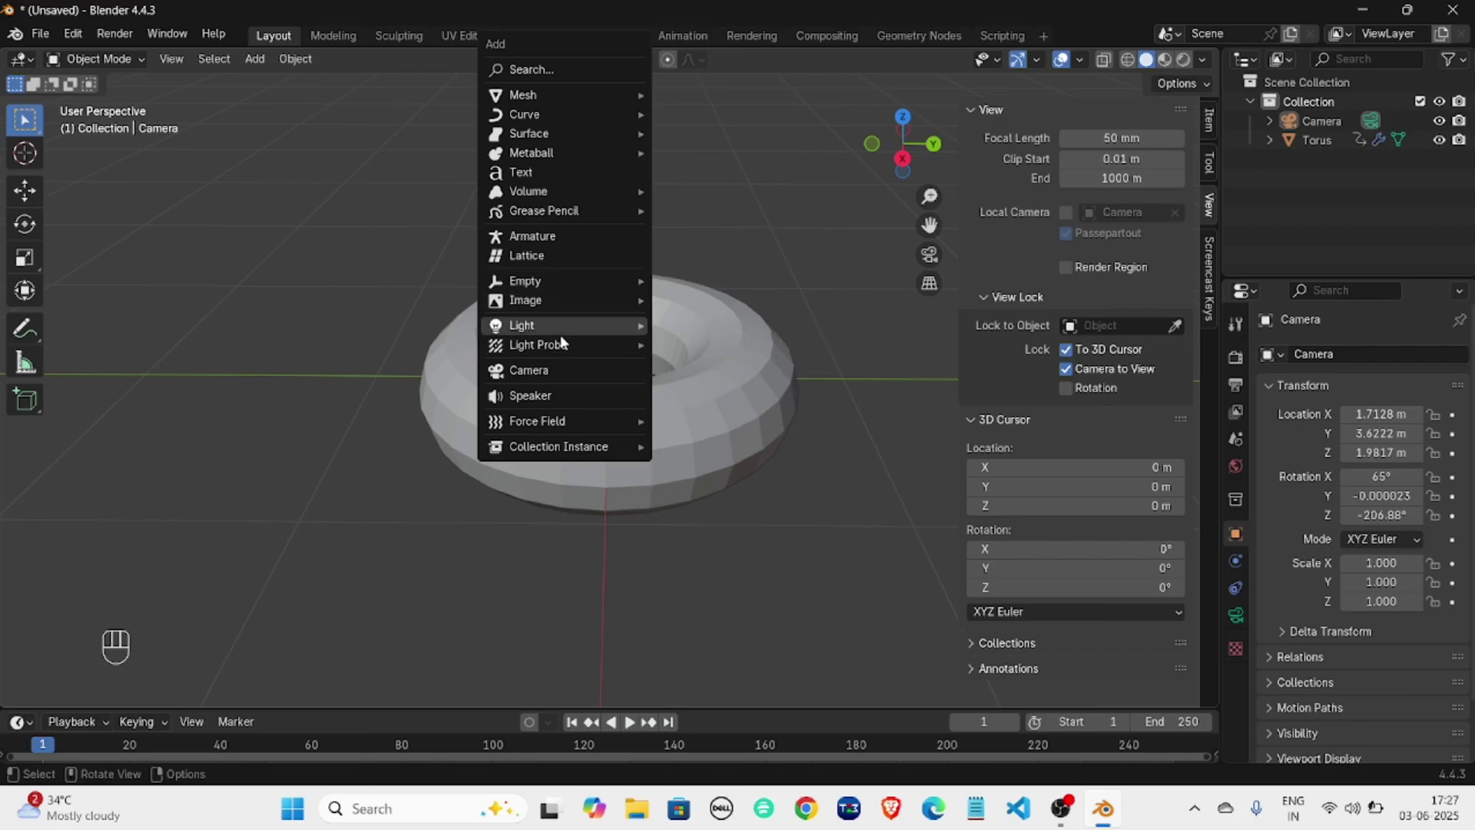
mouse_move(580, 323)
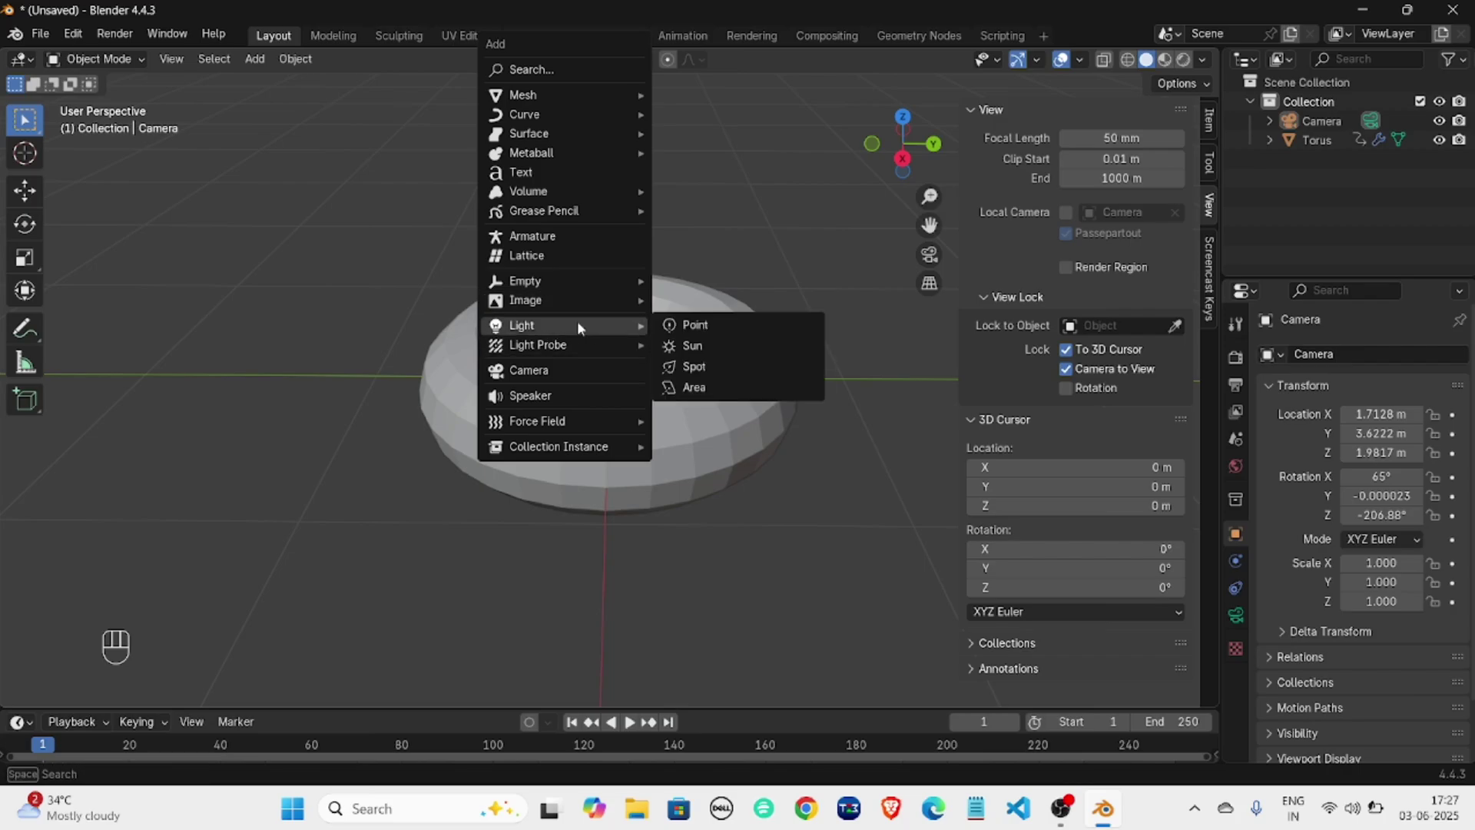
click(708, 349)
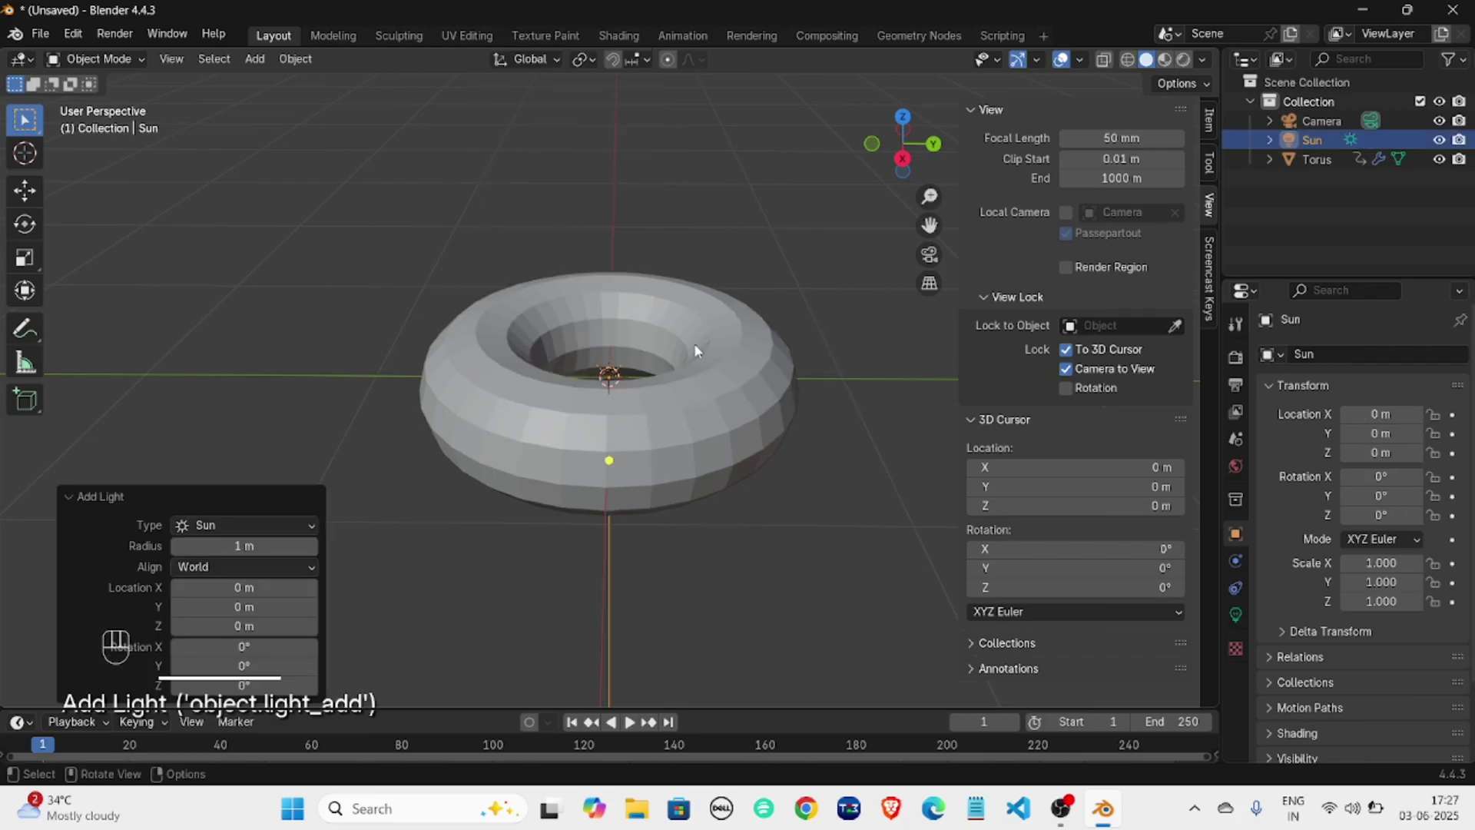
scroll(694, 343, down, 2)
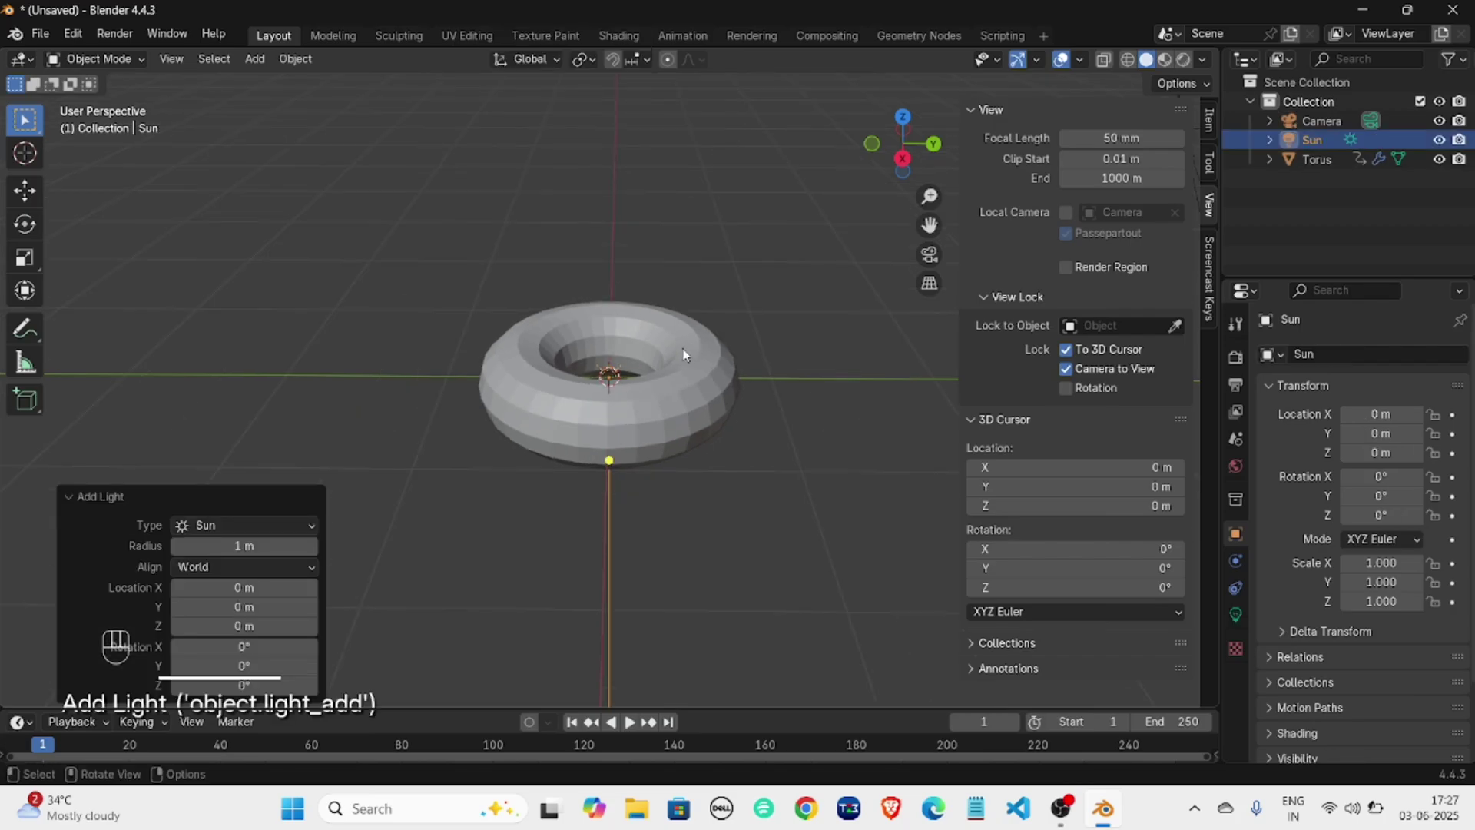
Switch the viewport to rendered shading and move the Sun light beside and above the torus, to about X -0.34 m, Y 1.18 m, Z 1.09 m.
click(1182, 61)
scroll(601, 321, down, 2)
mouse_move(602, 321)
middle_down()
mouse_move(624, 310)
mouse_move(562, 310)
middle_up()
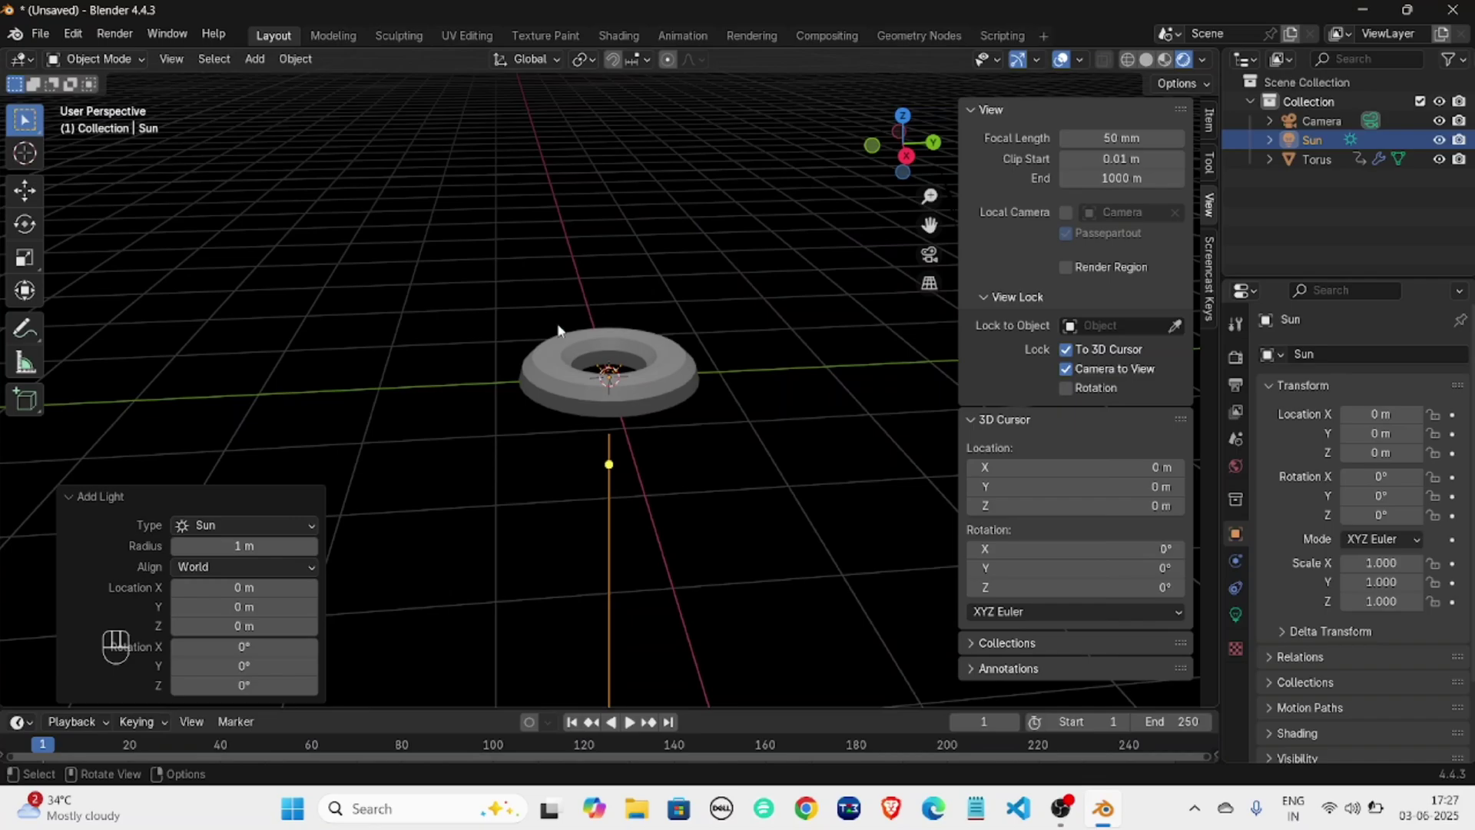
key(g)
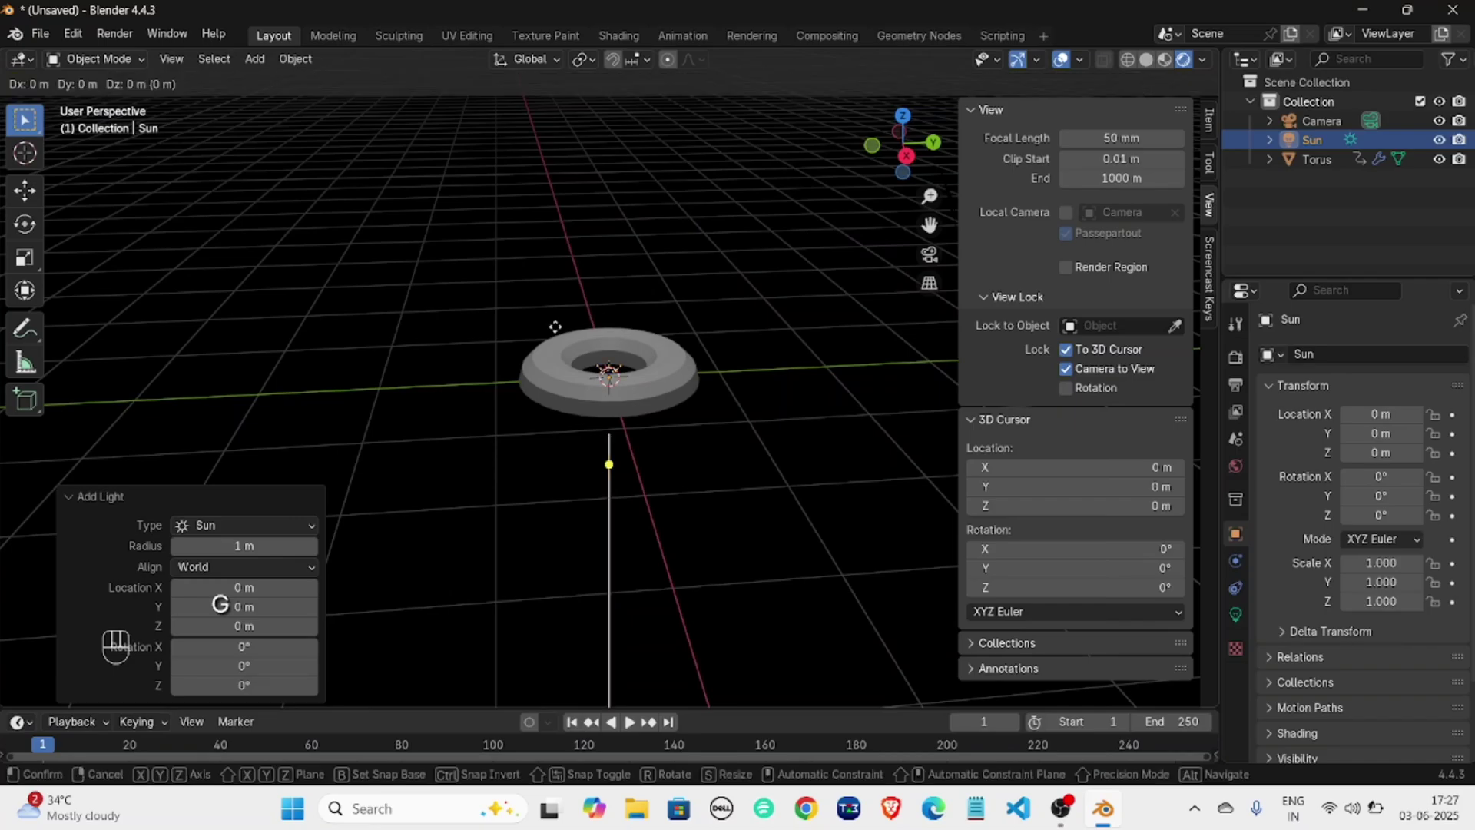
click(684, 221)
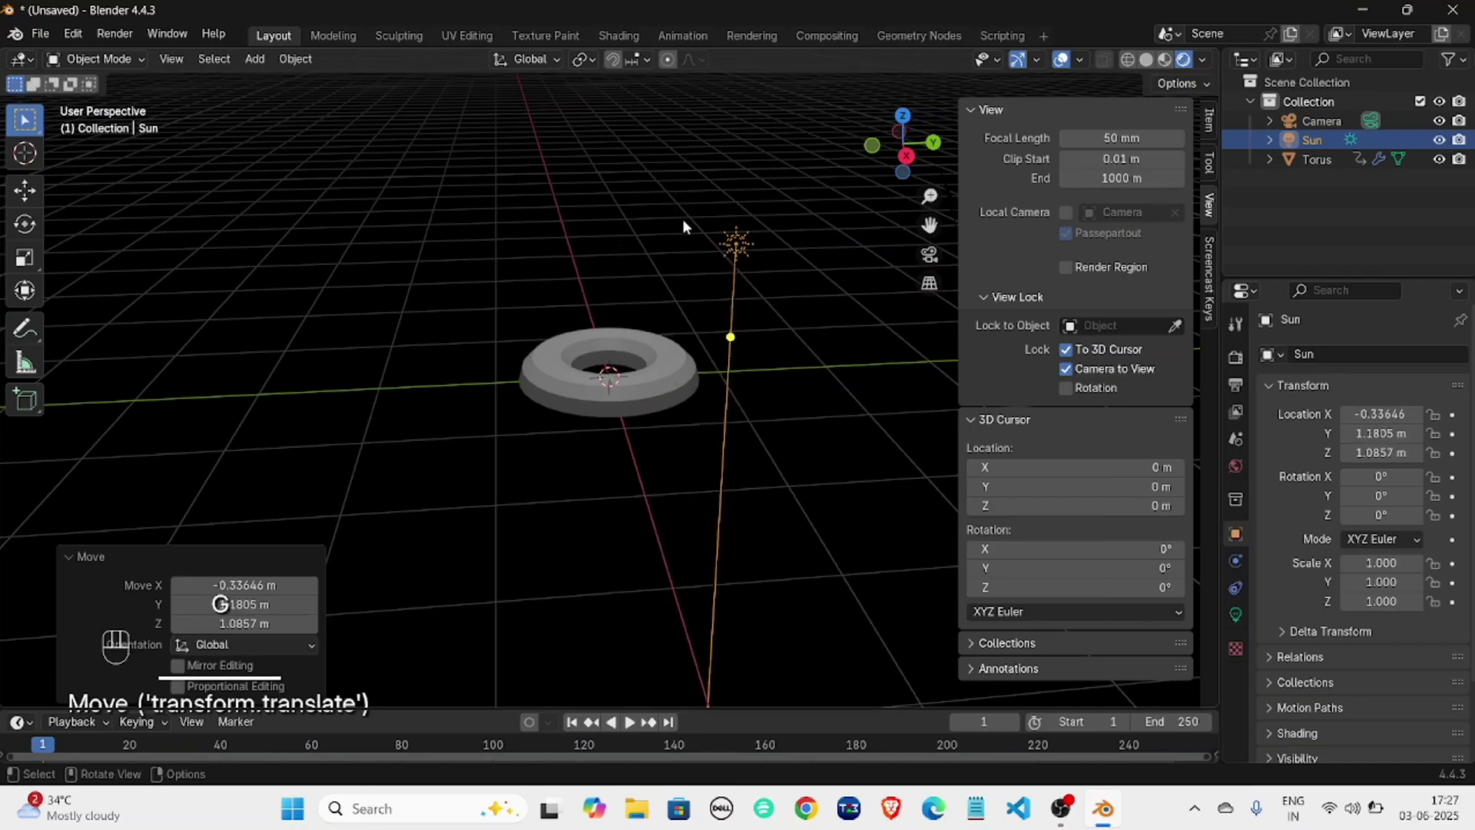
Rotate the Sun light about 62.3° around the view axis so that it shines diagonally onto the torus, and deselect it.
mouse_move(758, 320)
middle_down()
mouse_move(739, 316)
mouse_move(759, 310)
middle_up()
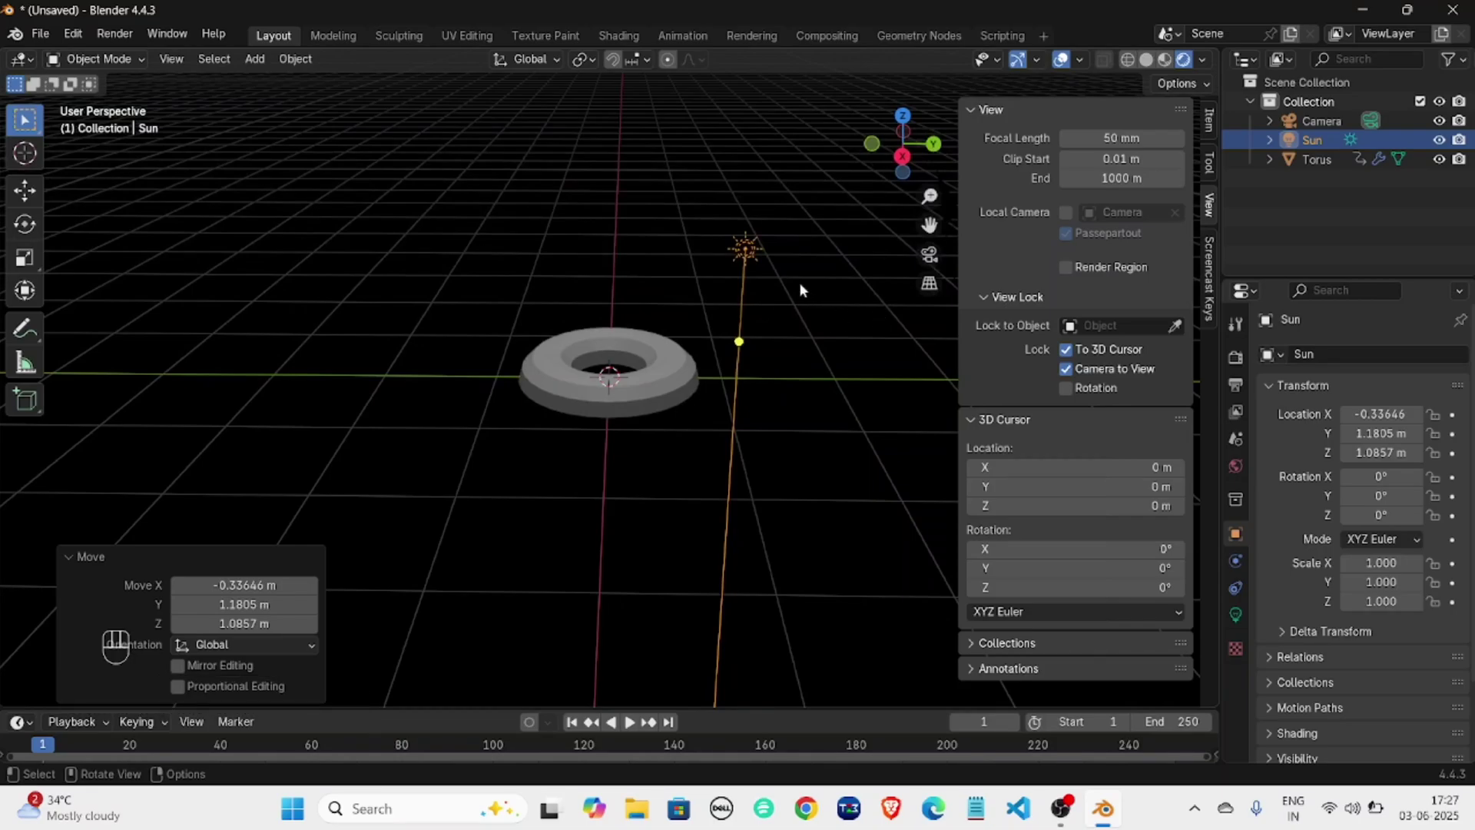
key(r)
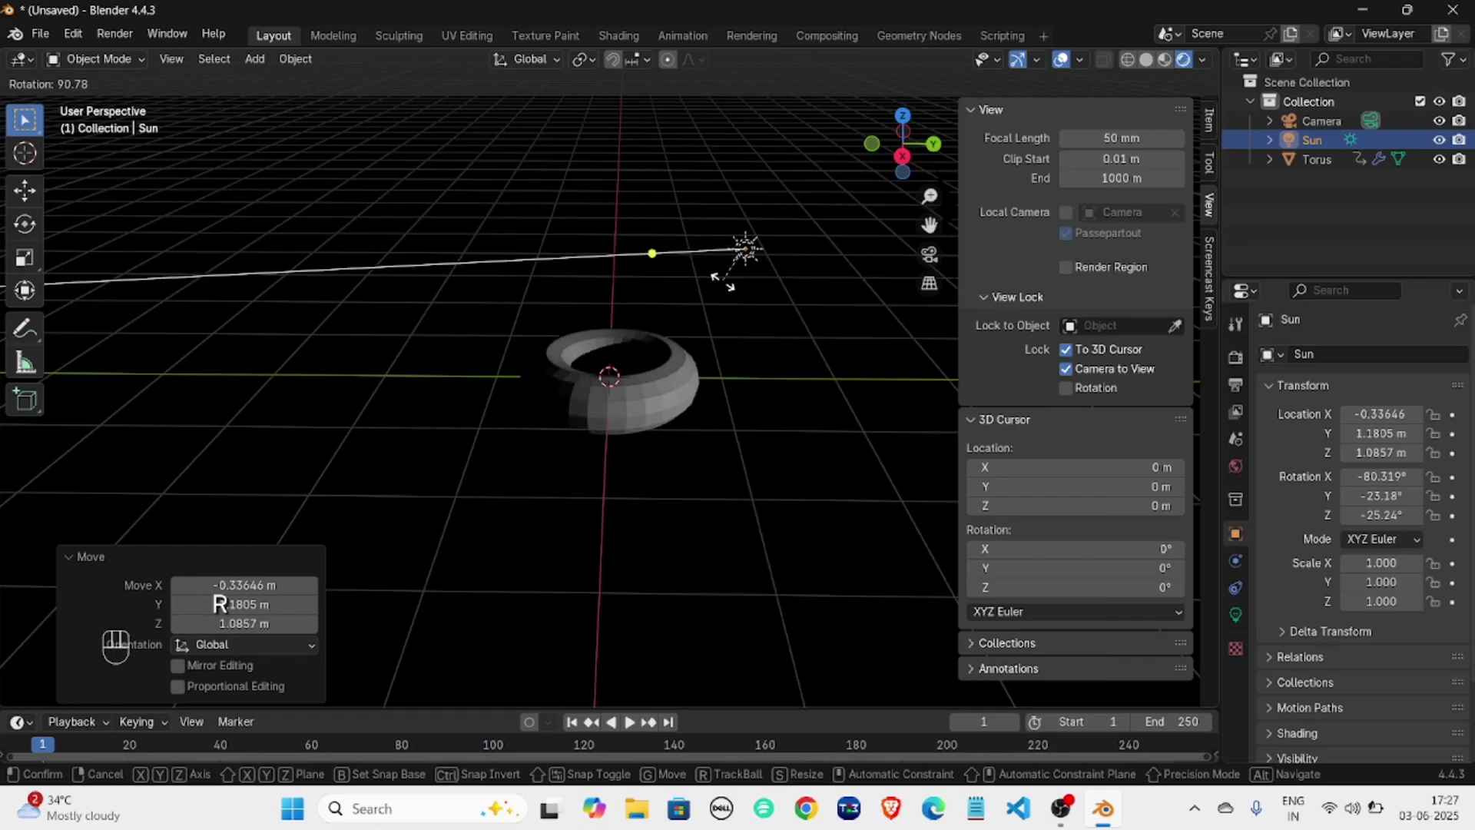
click(769, 323)
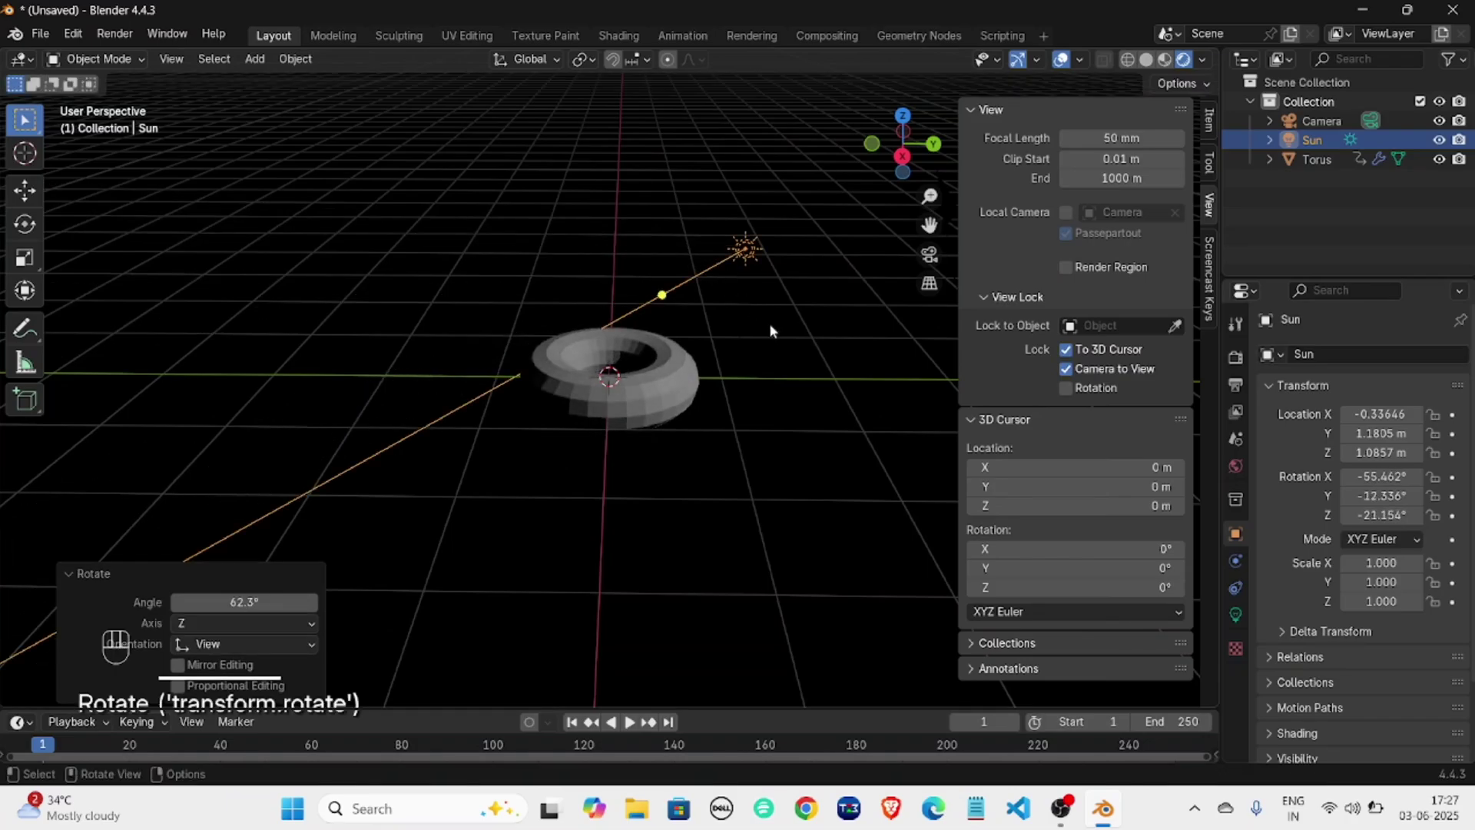
click(778, 330)
Render the lit torus through the camera as an image, examine its surface facets up close and close the render window.
key(KP_0)
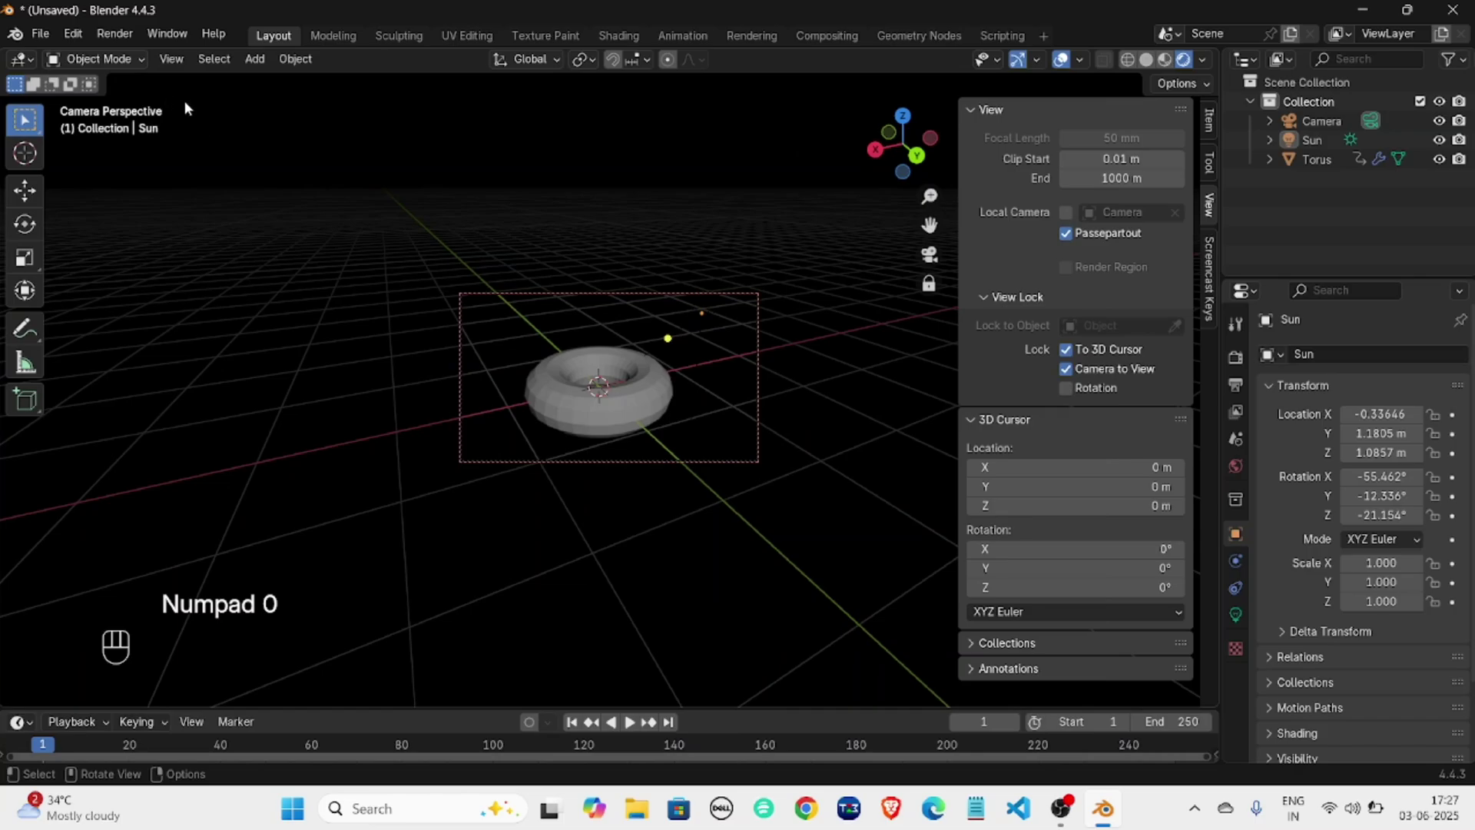
click(115, 33)
click(147, 58)
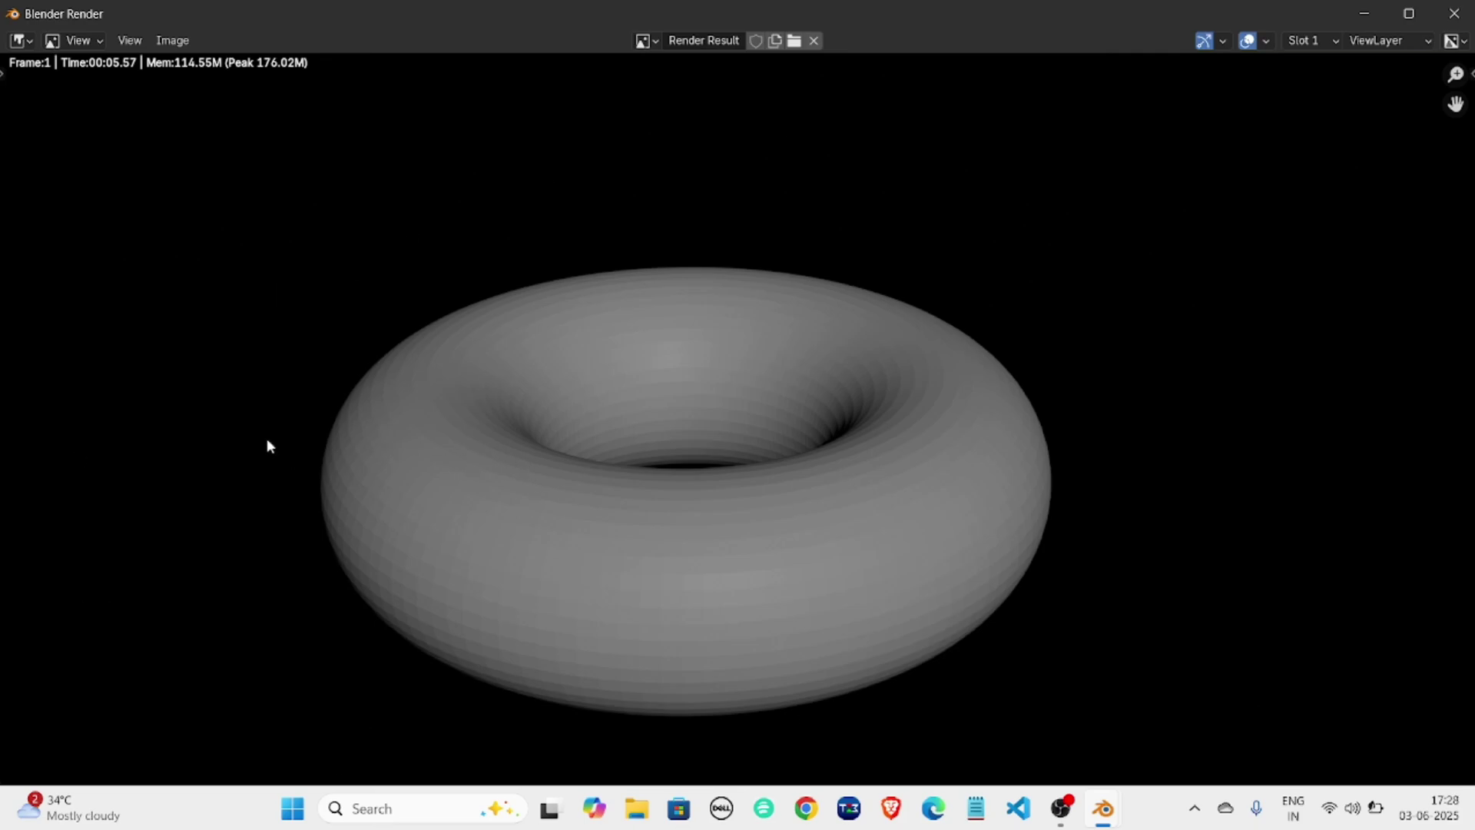
scroll(568, 563, up, 2)
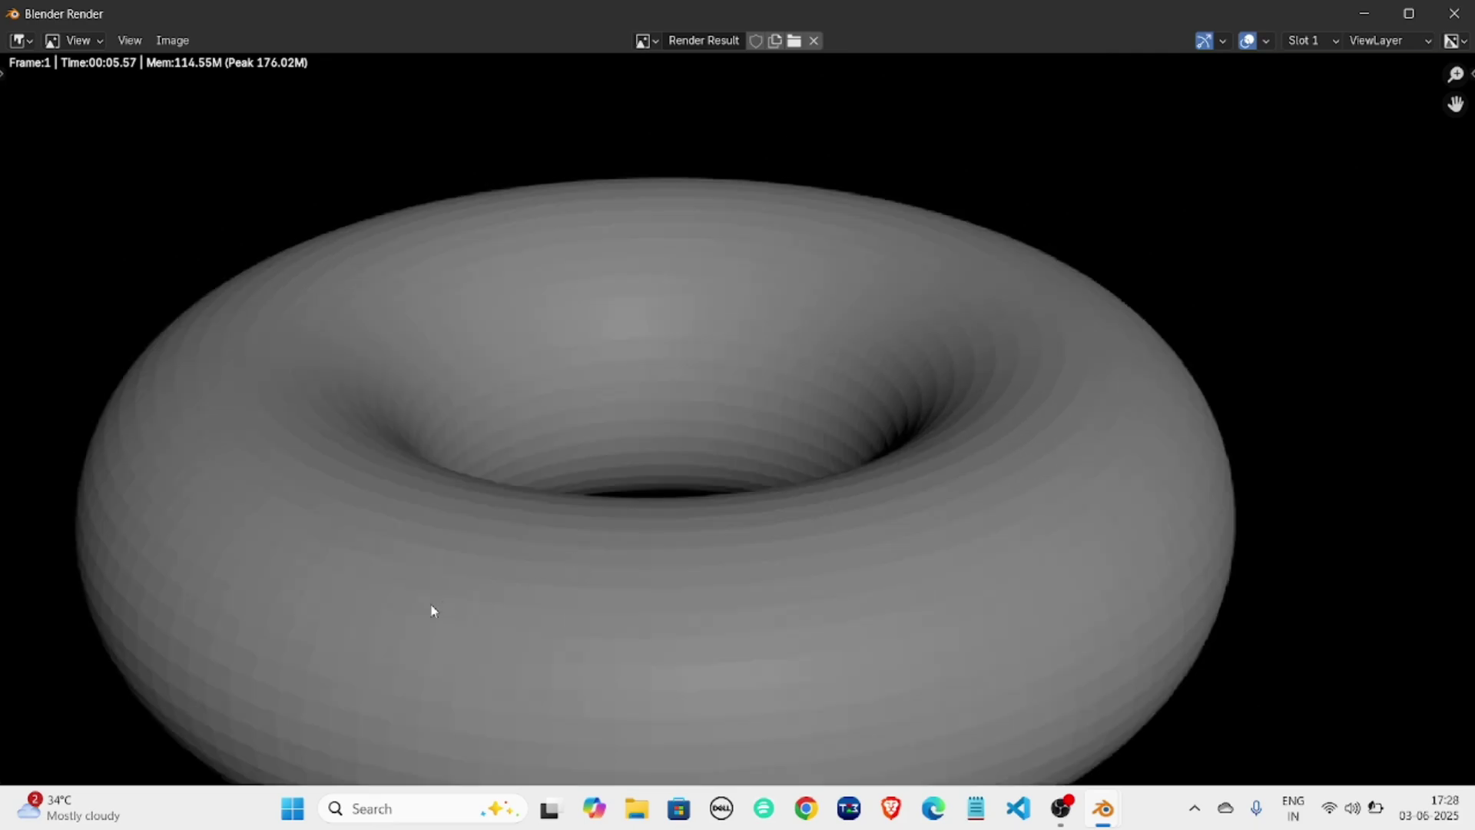
scroll(432, 610, up, 3)
scroll(452, 474, down, 6)
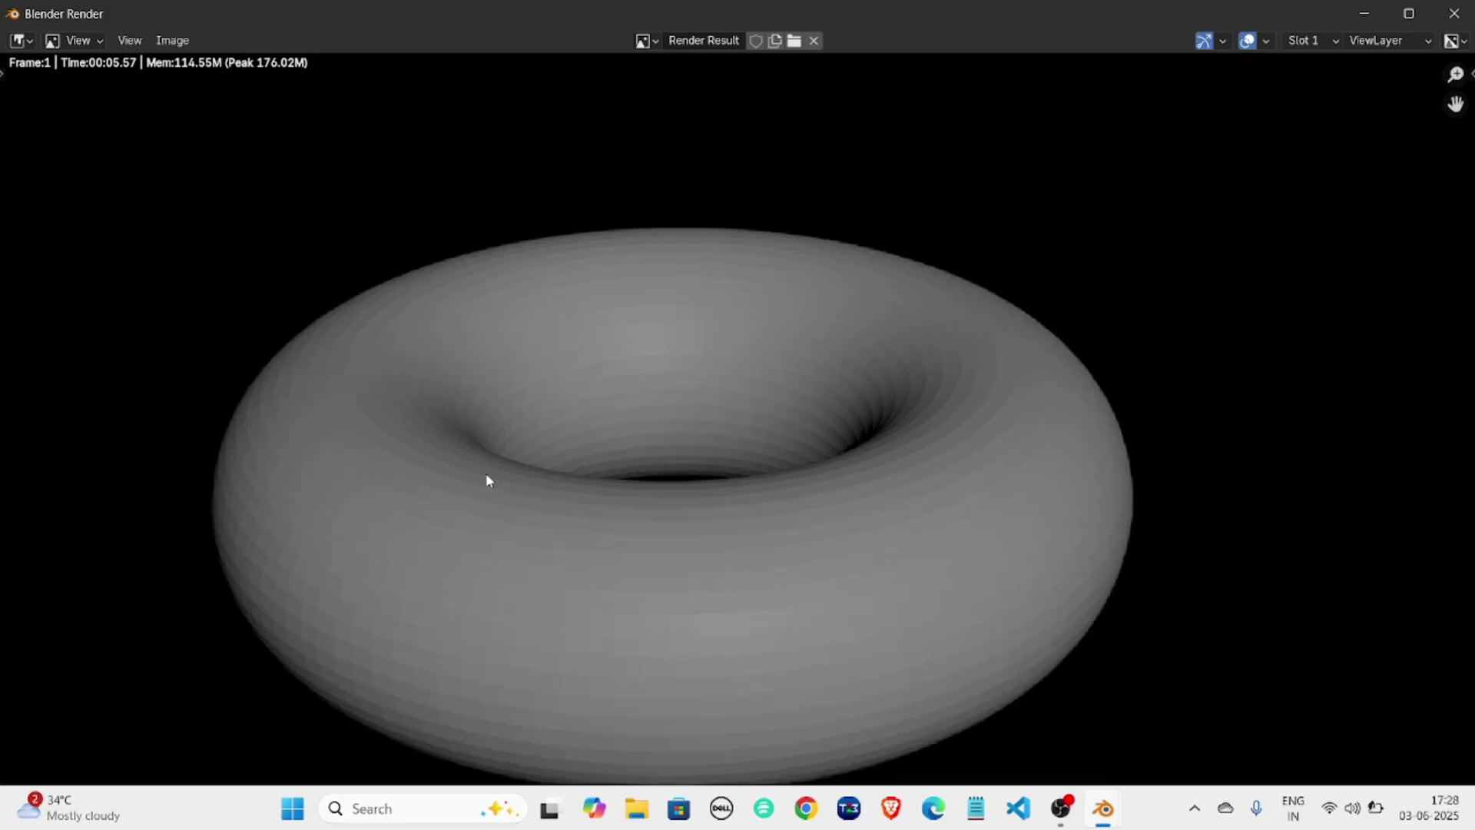
click(1446, 19)
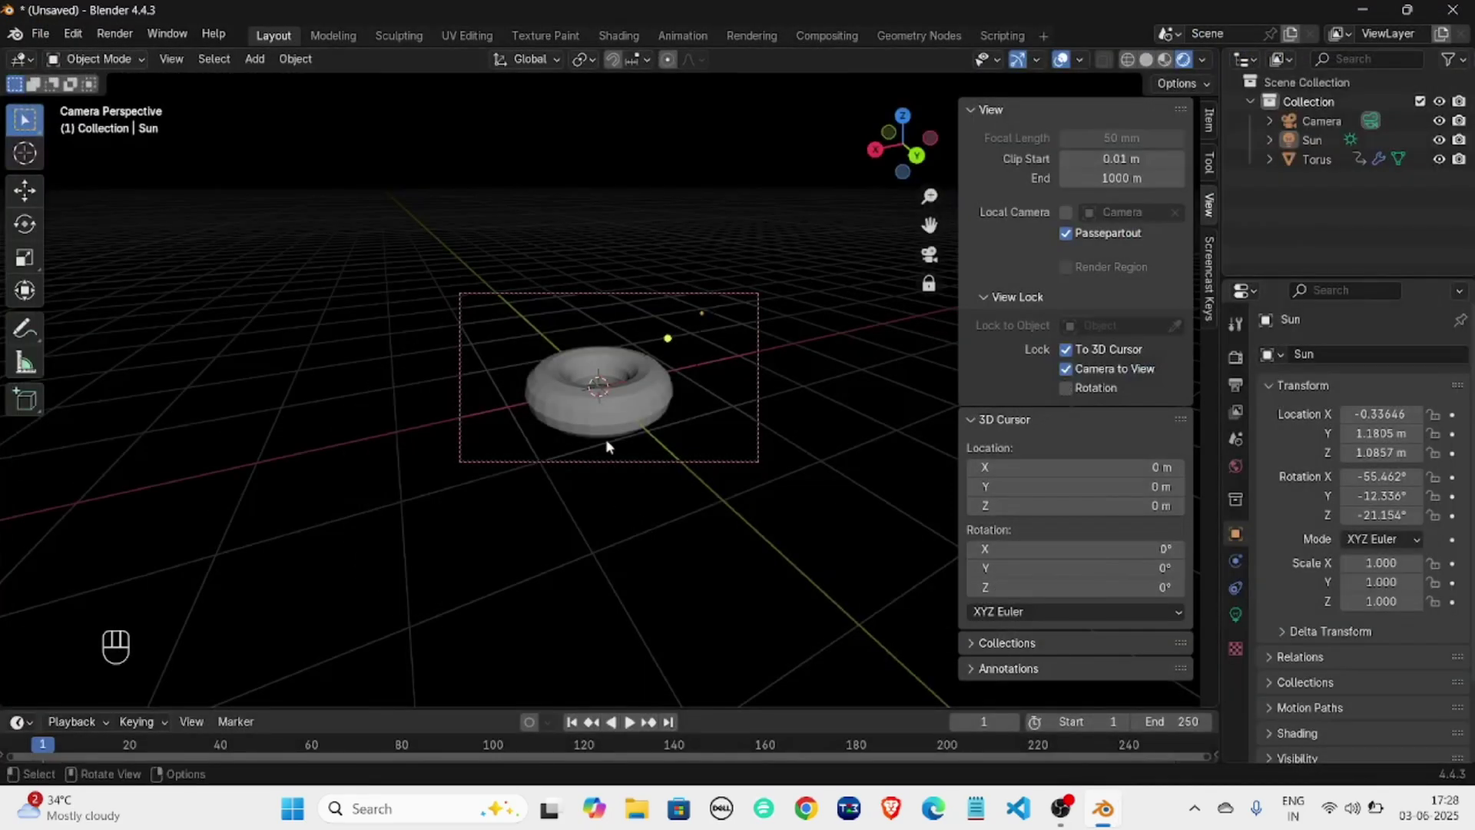
Apply Shade Smooth to the torus and leave the camera view for a close look at it.
right_click(618, 411)
click(537, 370)
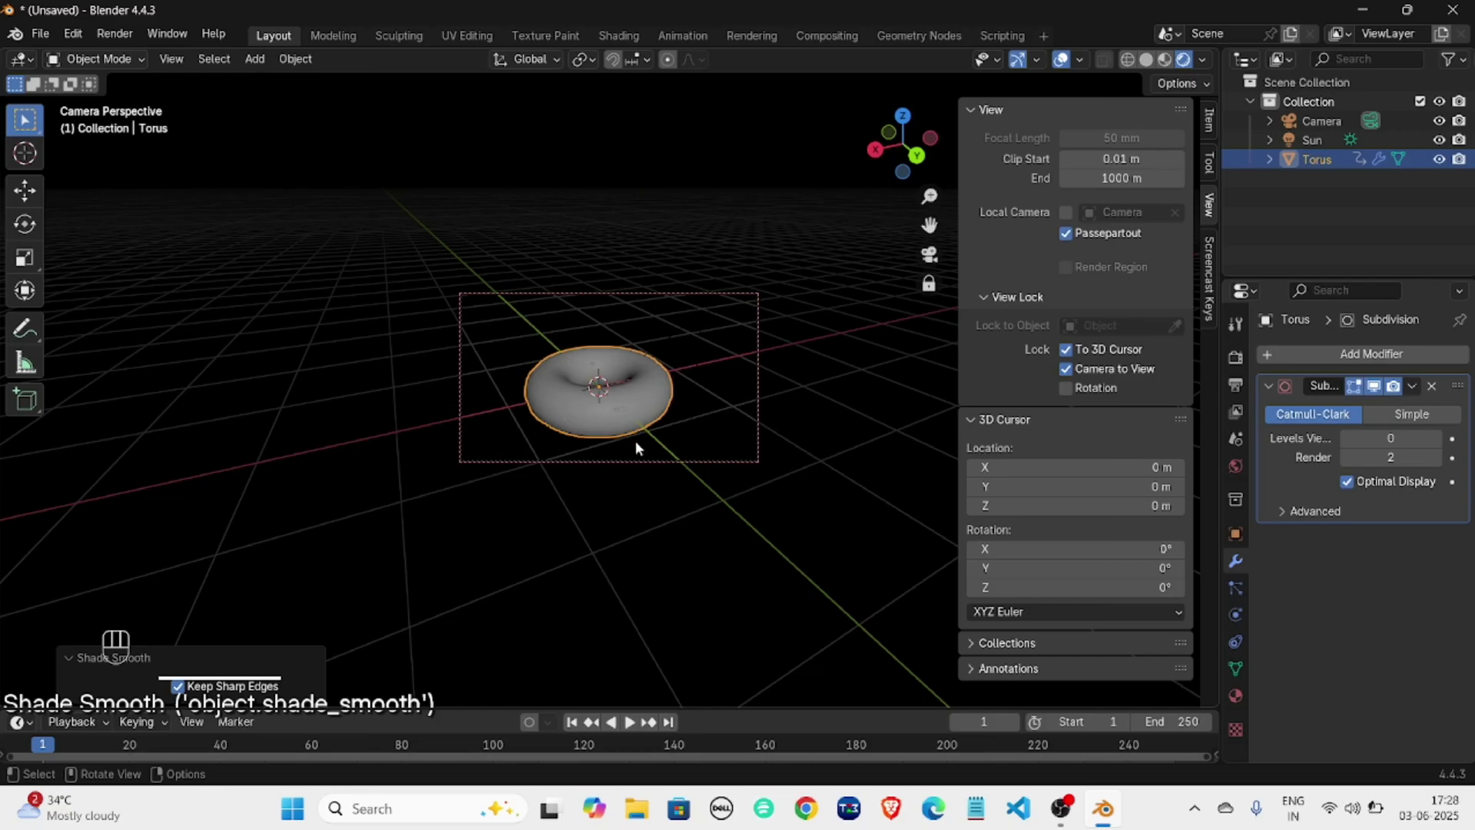
key(KP_0)
scroll(636, 444, up, 6)
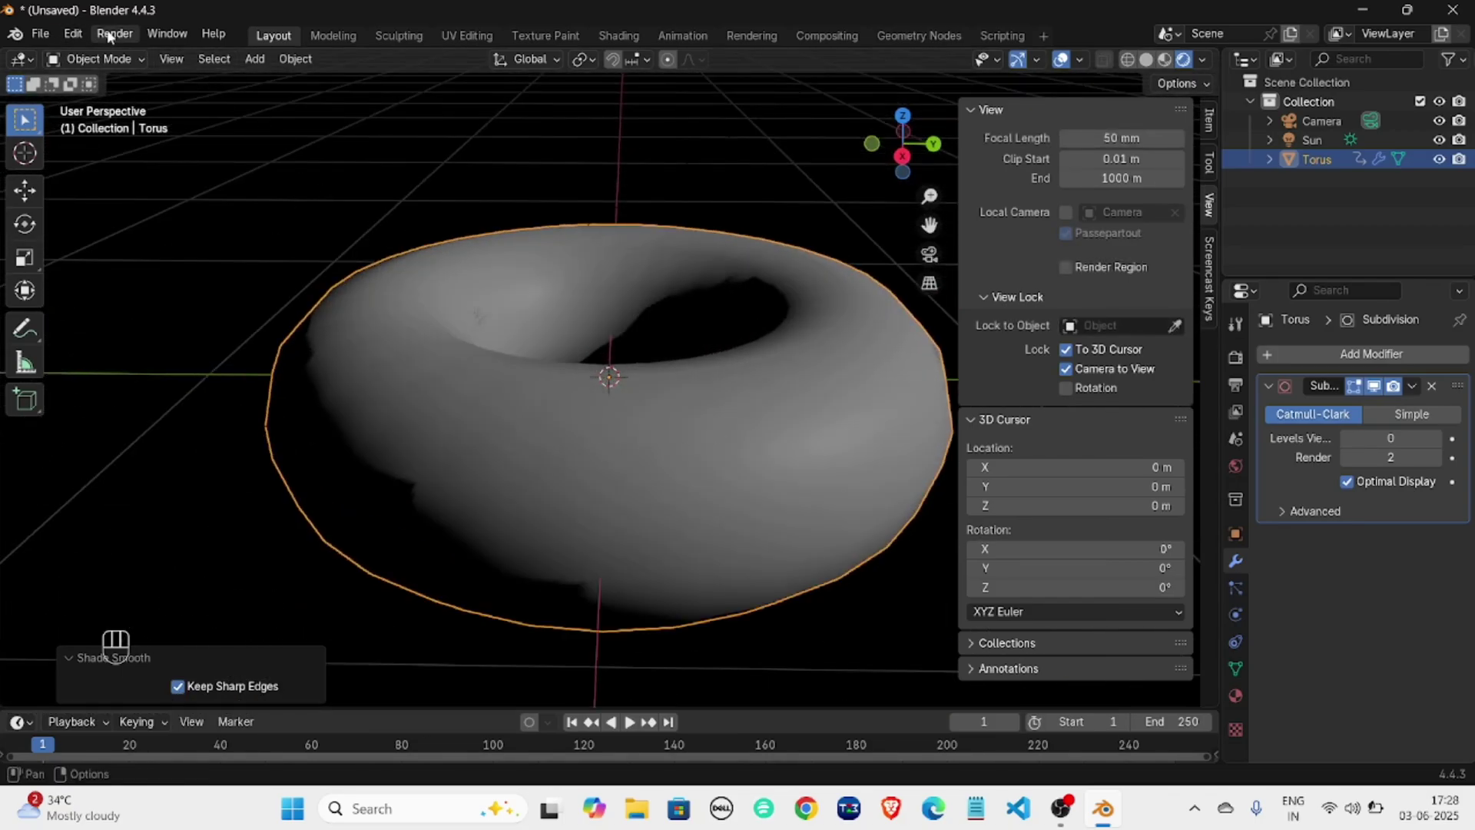
Render the smooth-shaded torus as an image, inspect its surface up close and close the render window.
click(108, 33)
click(139, 56)
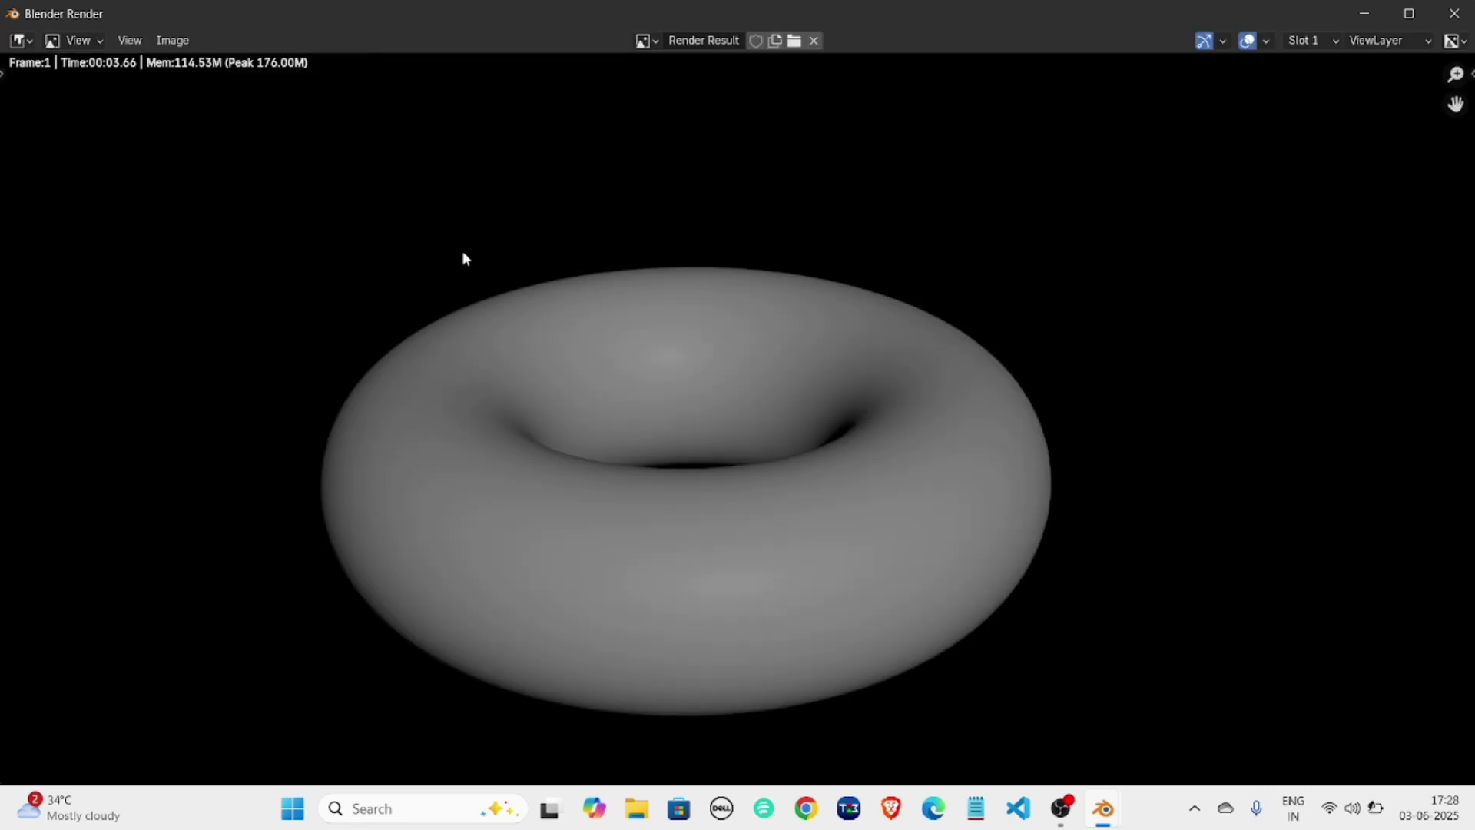
scroll(559, 592, up, 4)
scroll(532, 481, down, 4)
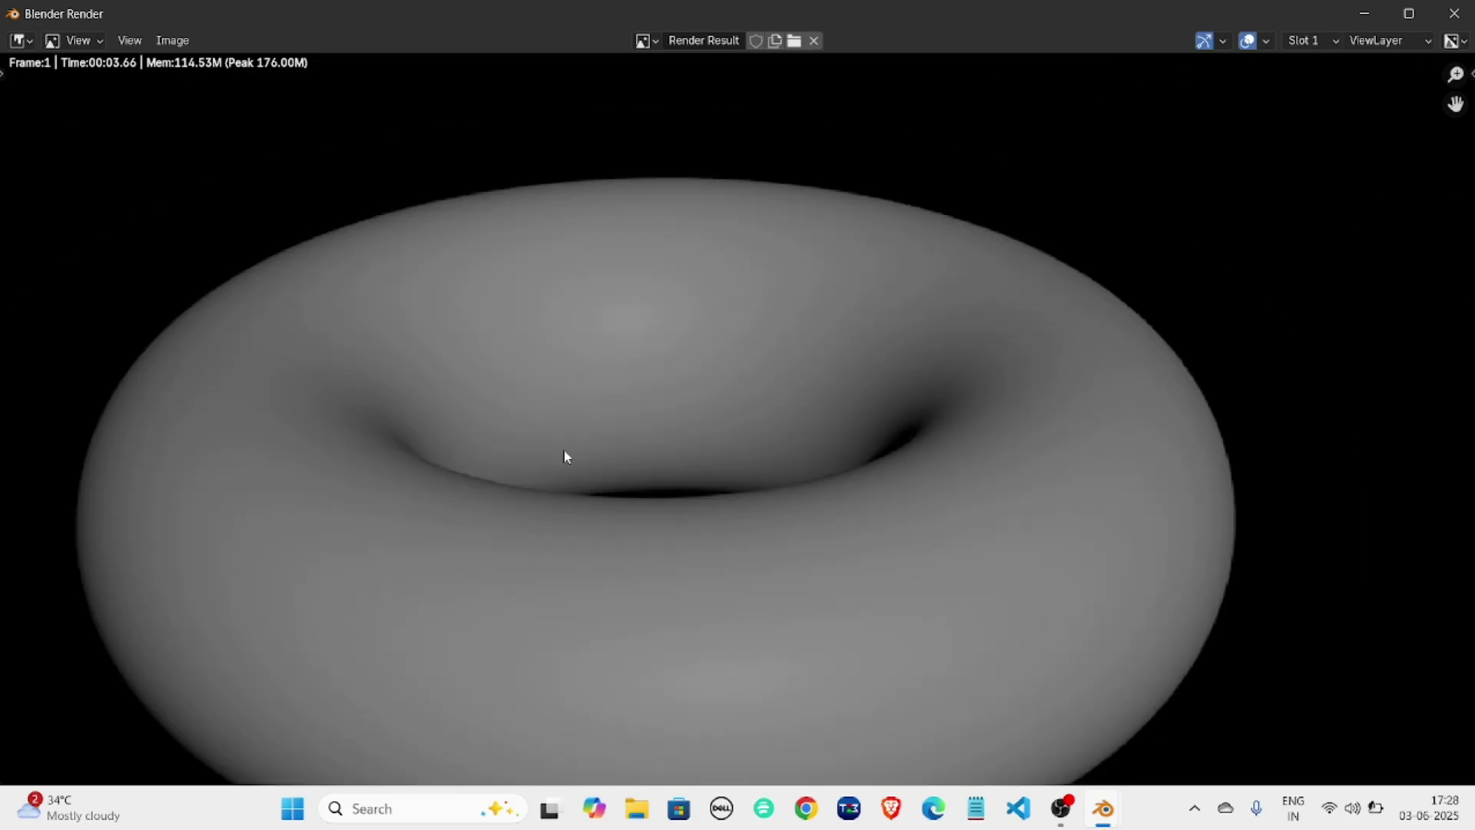
click(1455, 13)
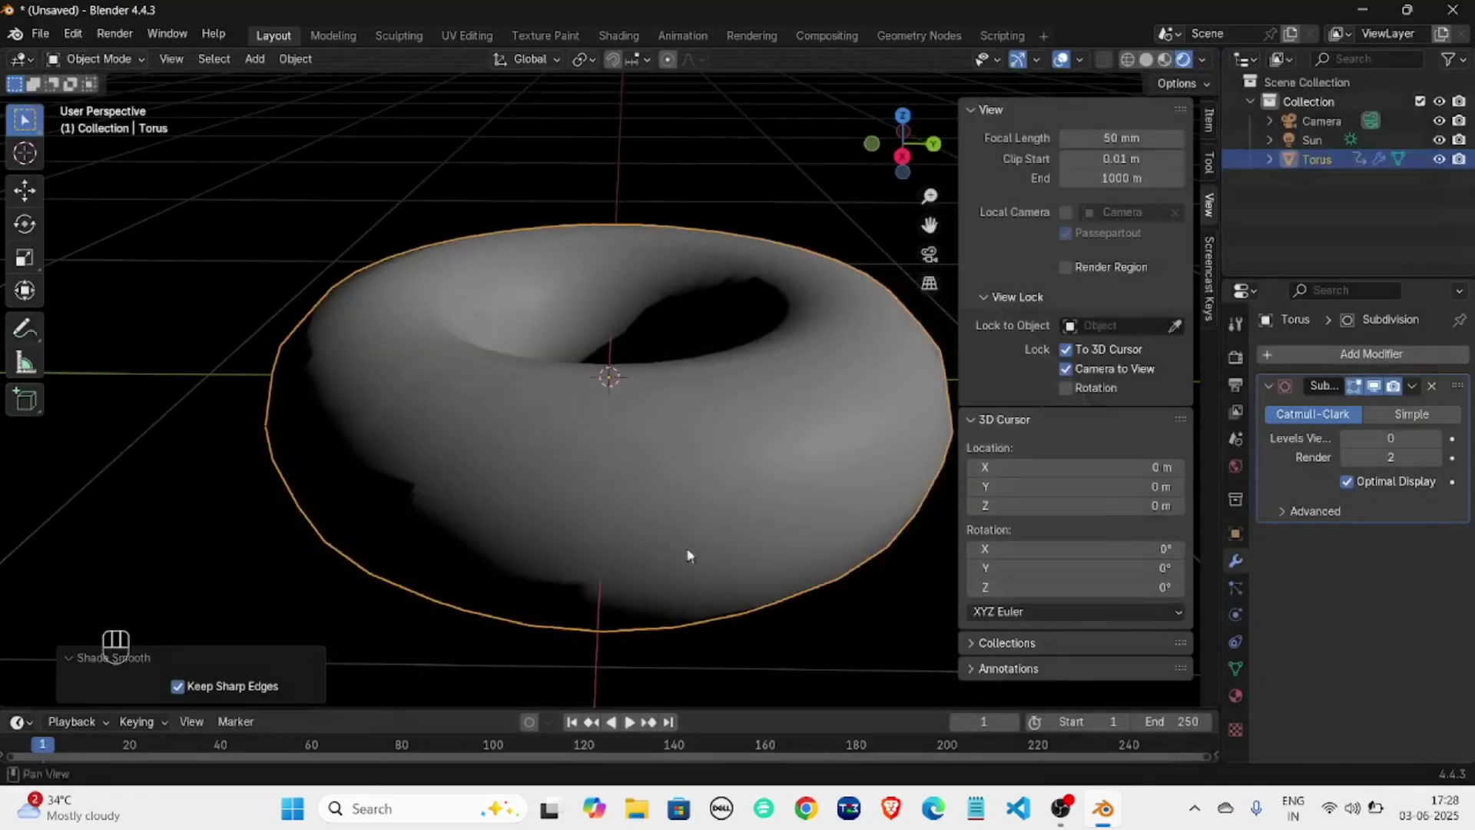
Set the Subdivision modifier's viewport level to 1, check the torus from the side and return the viewport to solid shading.
scroll(829, 386, down, 3)
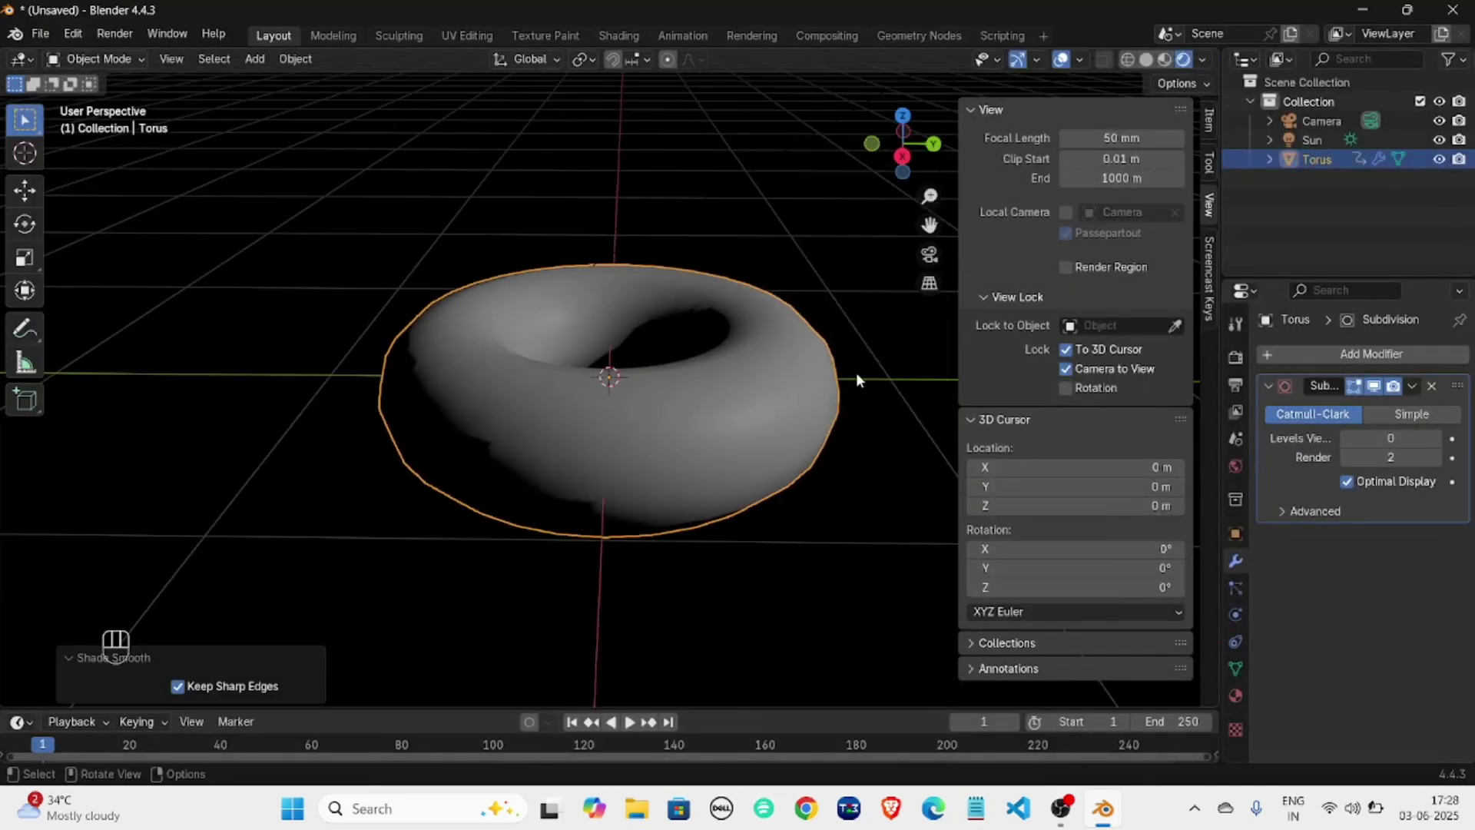
click(1434, 438)
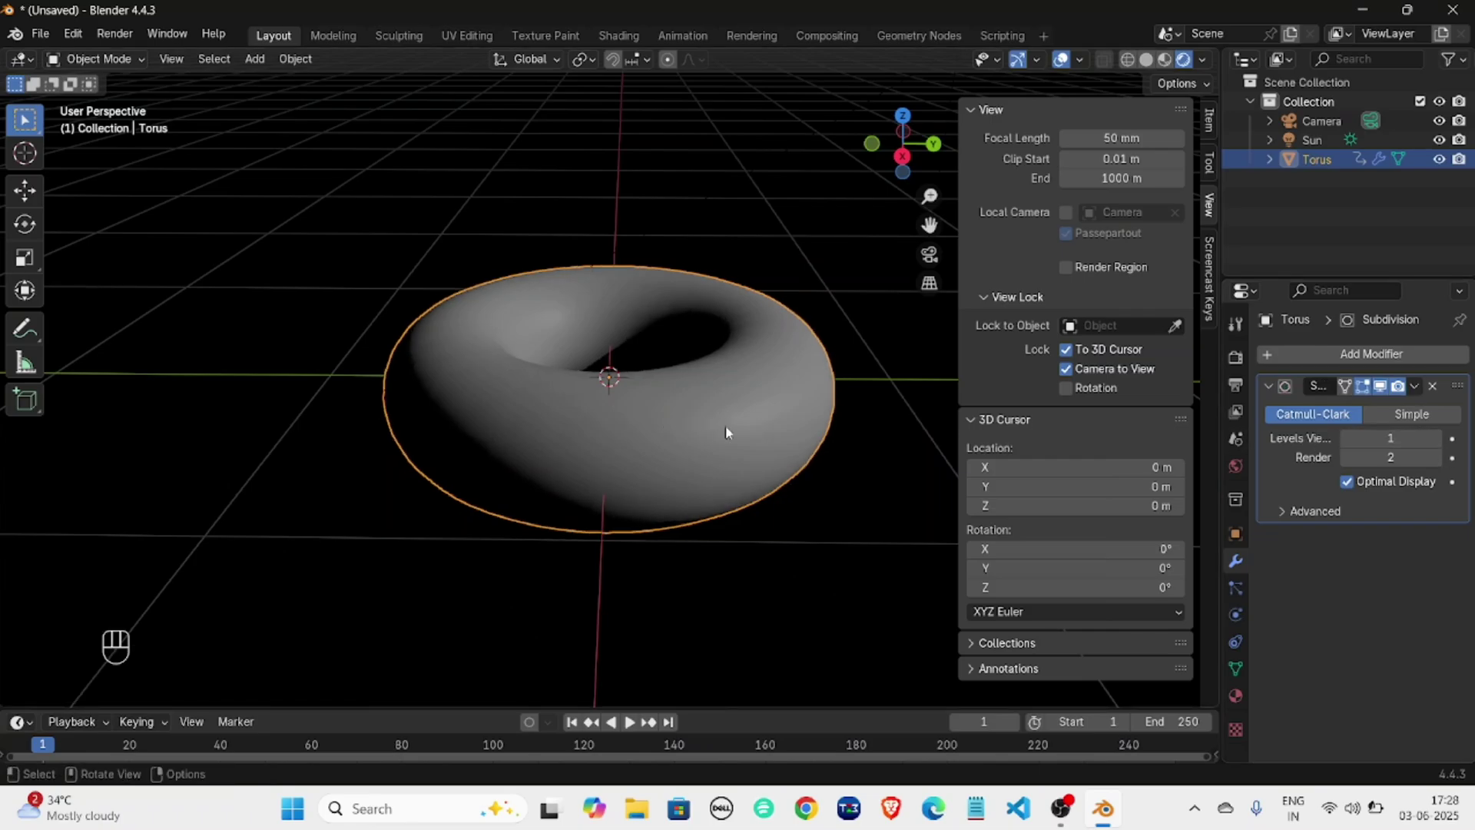
scroll(804, 443, up, 4)
middle_drag(805, 439, 800, 411)
scroll(474, 425, down, 4)
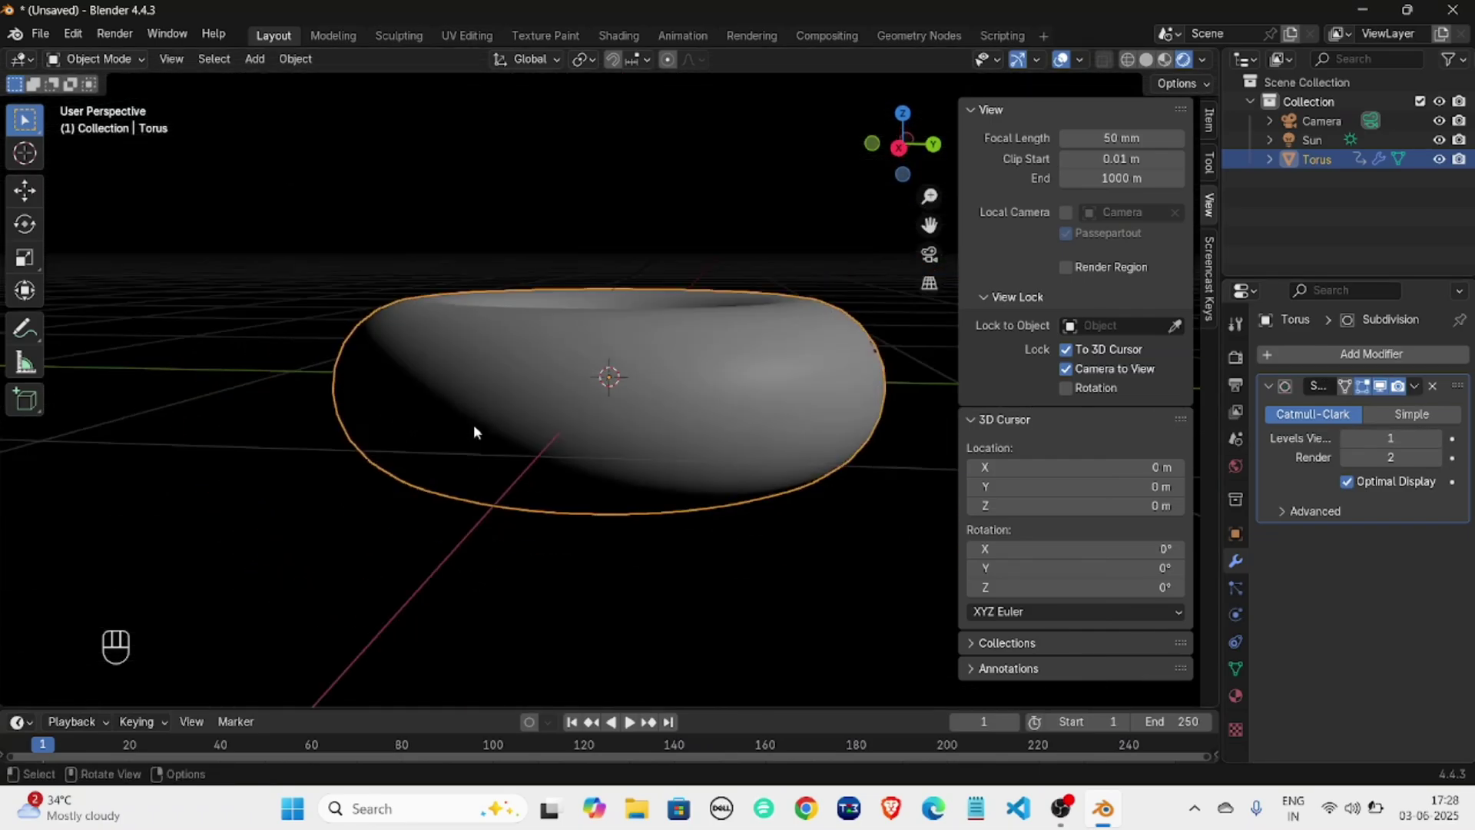
mouse_move(632, 467)
middle_down()
mouse_move(673, 493)
mouse_move(712, 439)
middle_up()
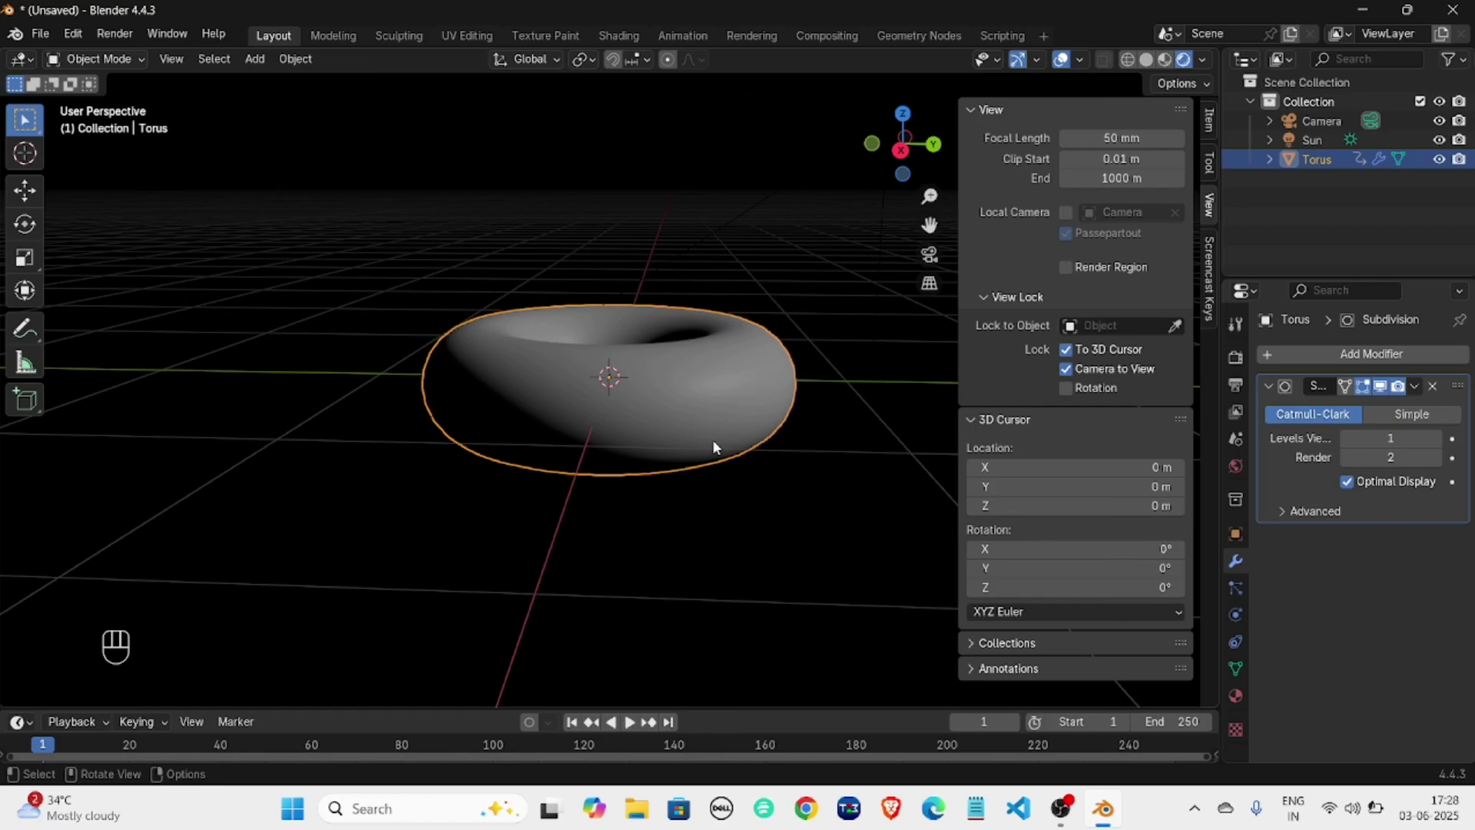
click(1146, 60)
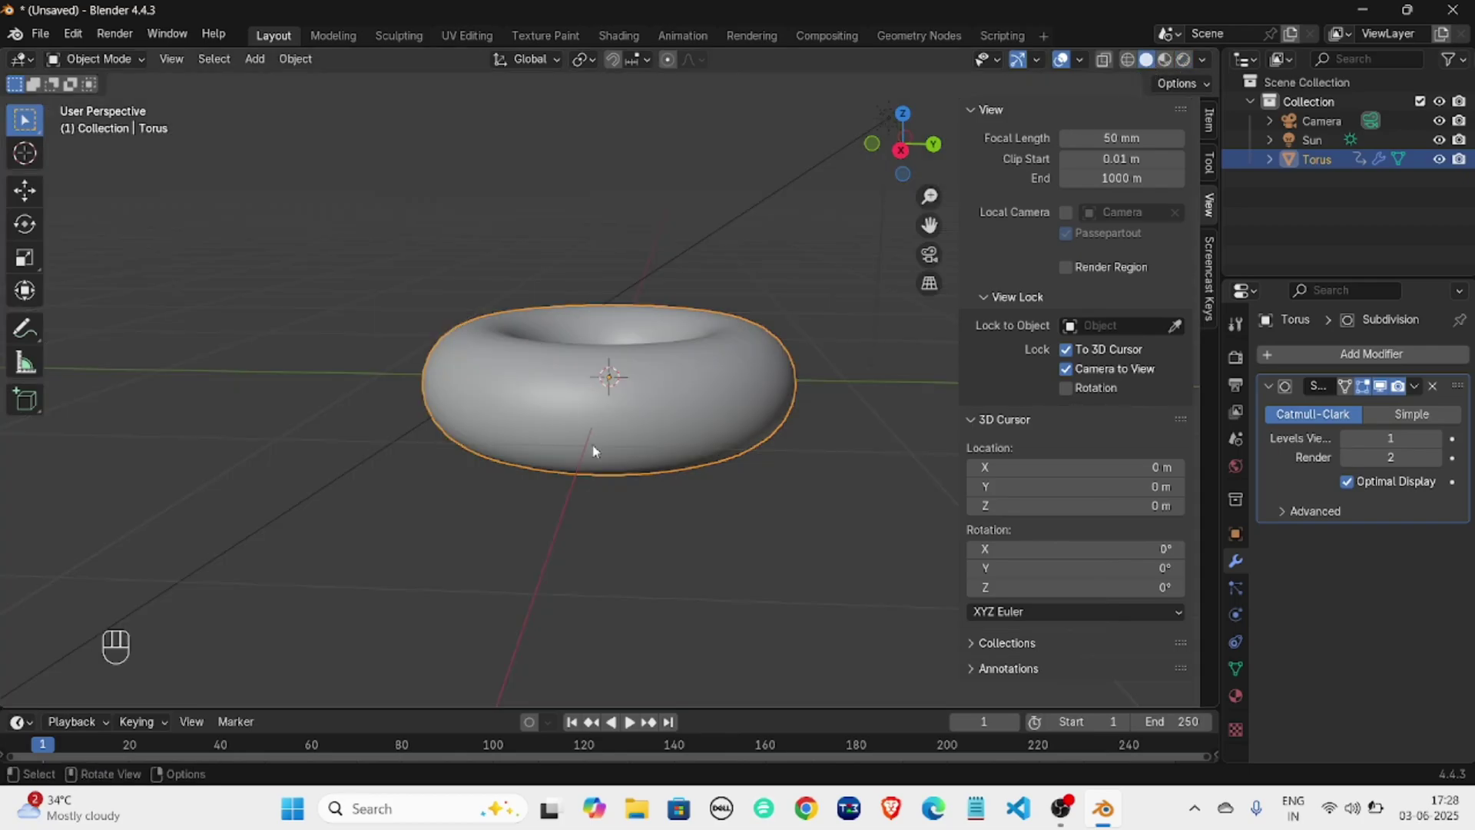
Examine the smoothed torus in solid shading from the side, at an angle and from above.
click(1415, 386)
scroll(506, 386, up, 2)
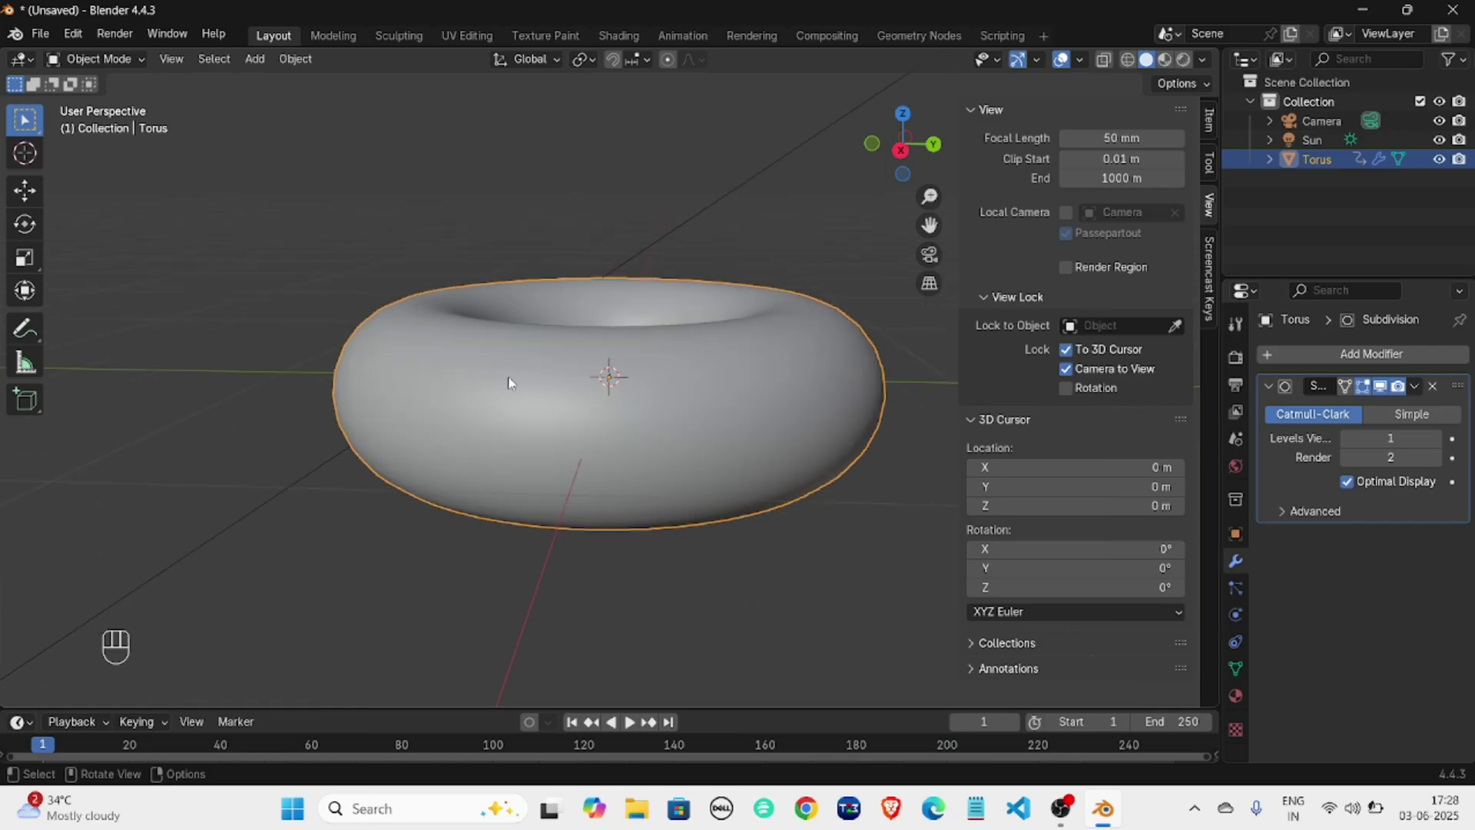
middle_drag(508, 383, 431, 412)
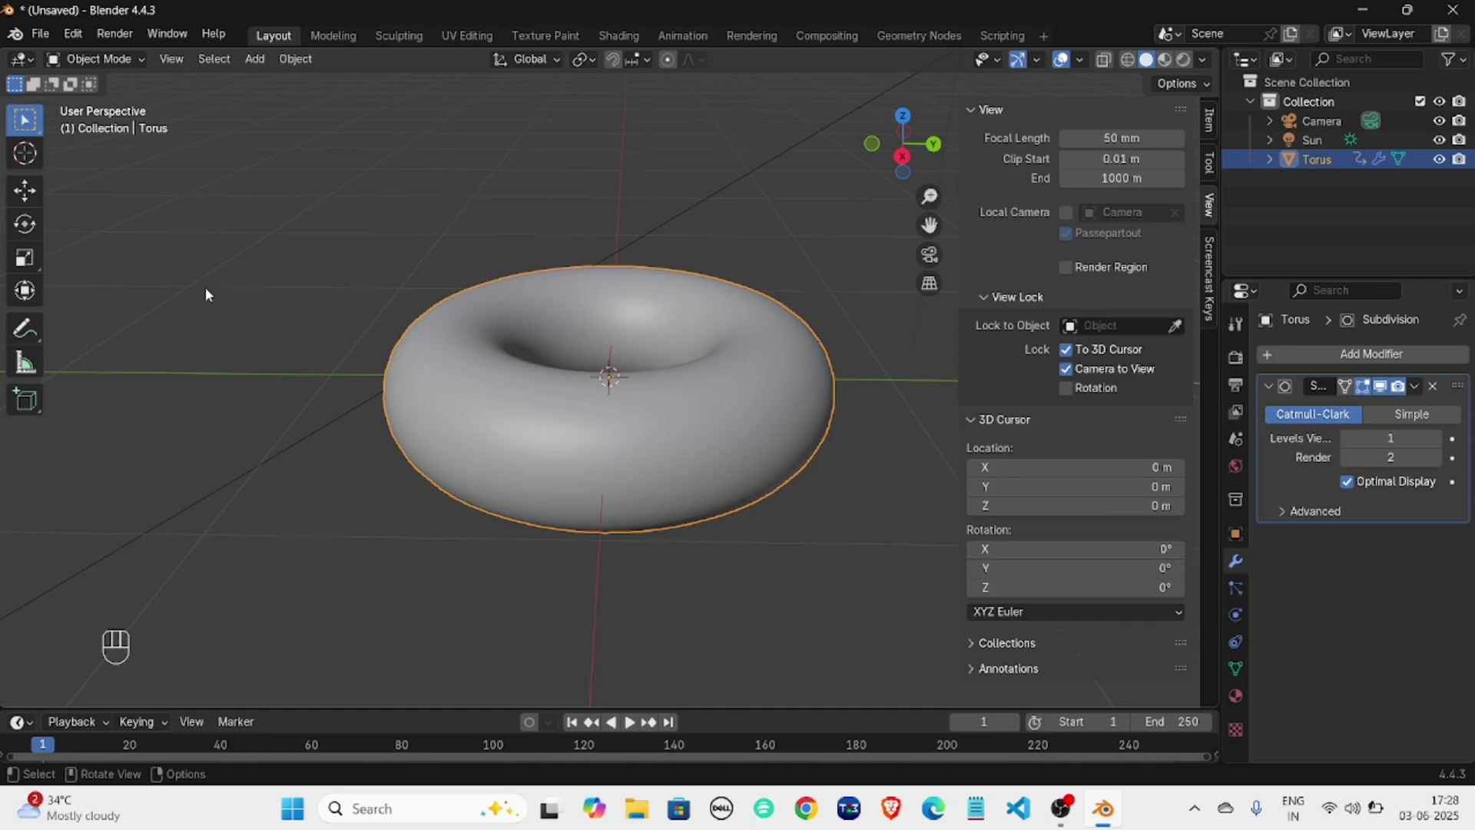
middle_drag(242, 280, 421, 302)
scroll(436, 284, up, 3)
scroll(424, 302, down, 4)
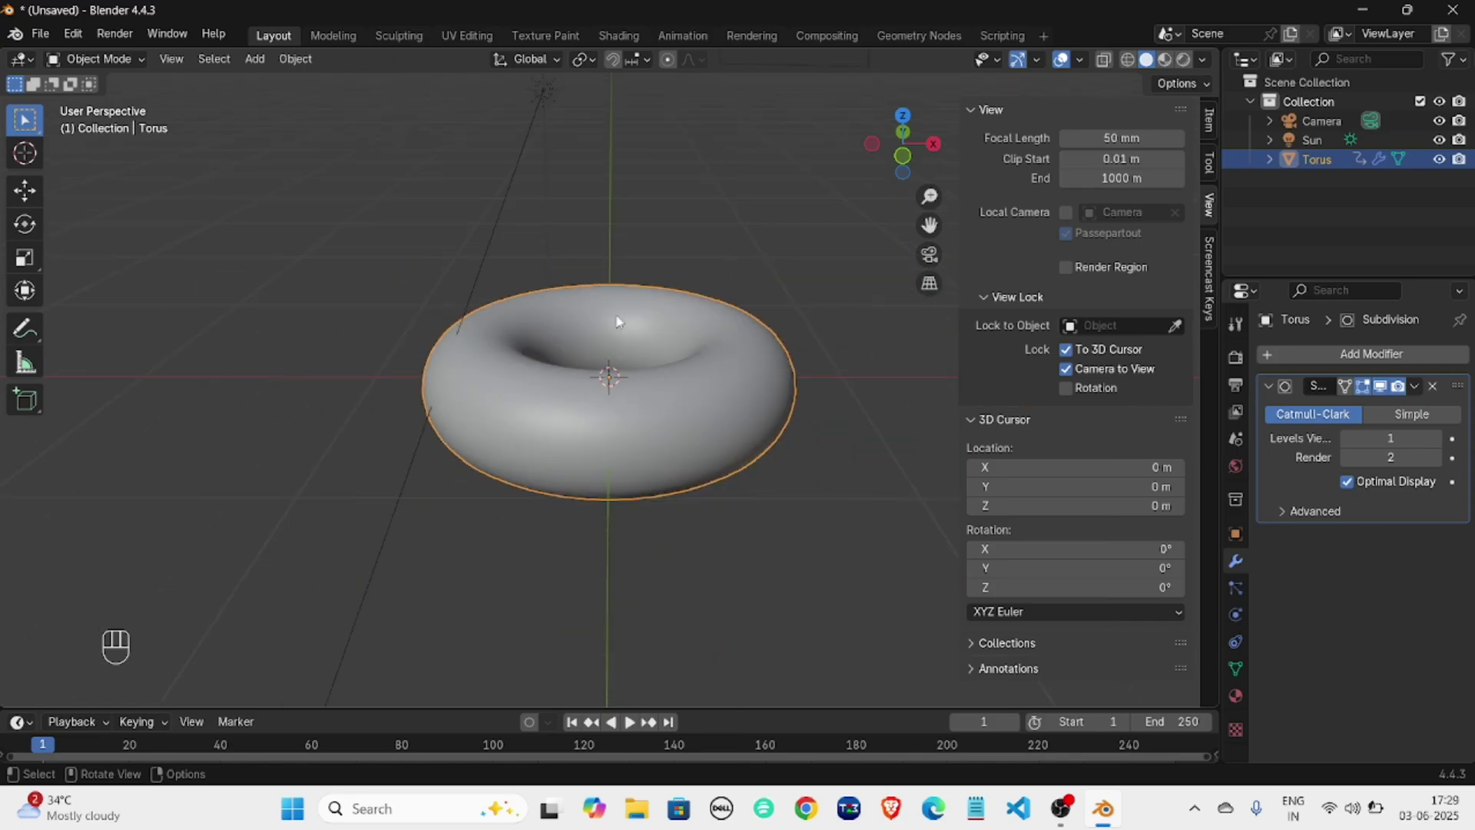
middle_drag(618, 322, 486, 443)
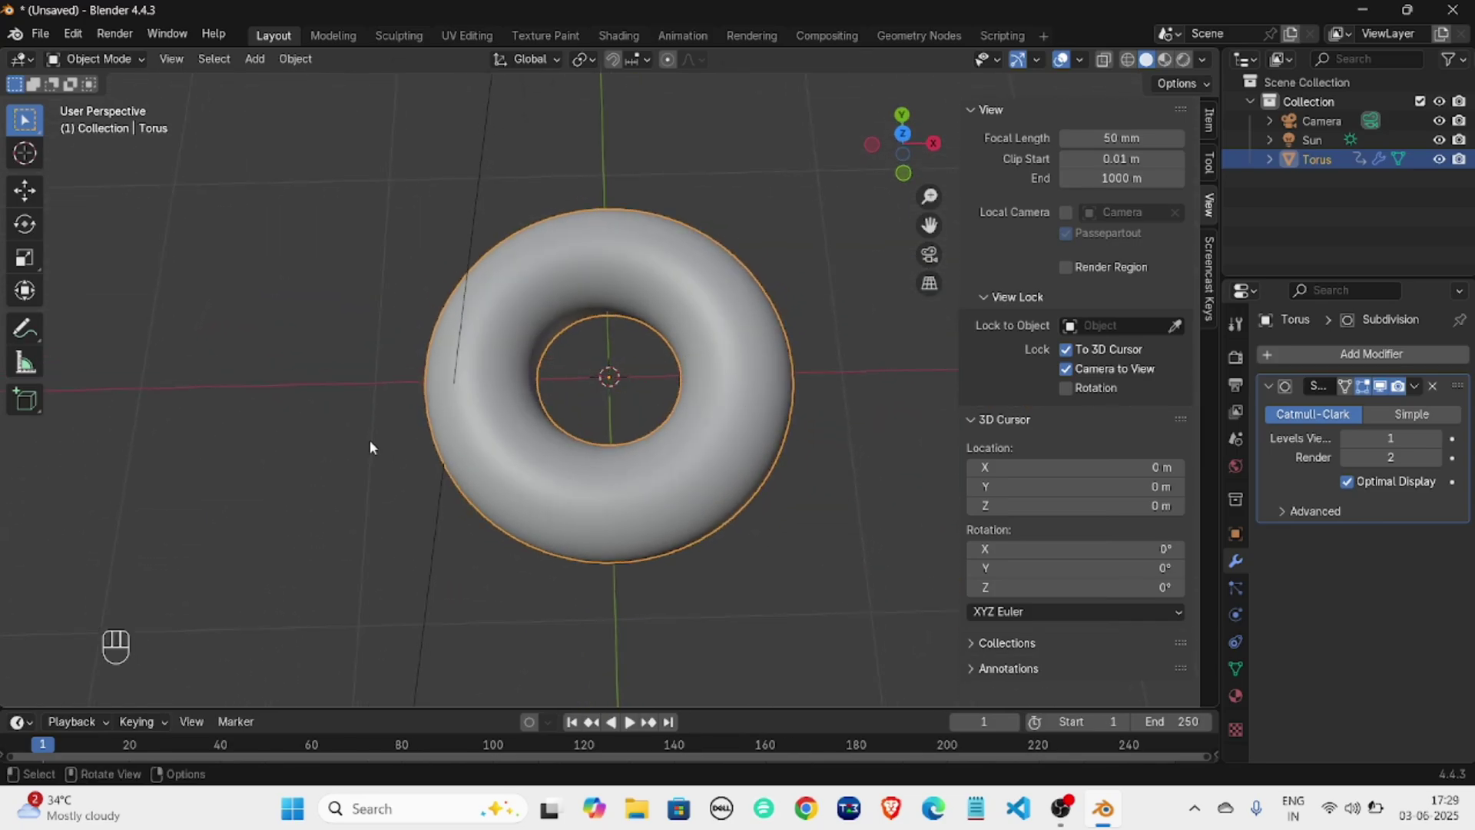
middle_drag(592, 361, 802, 341)
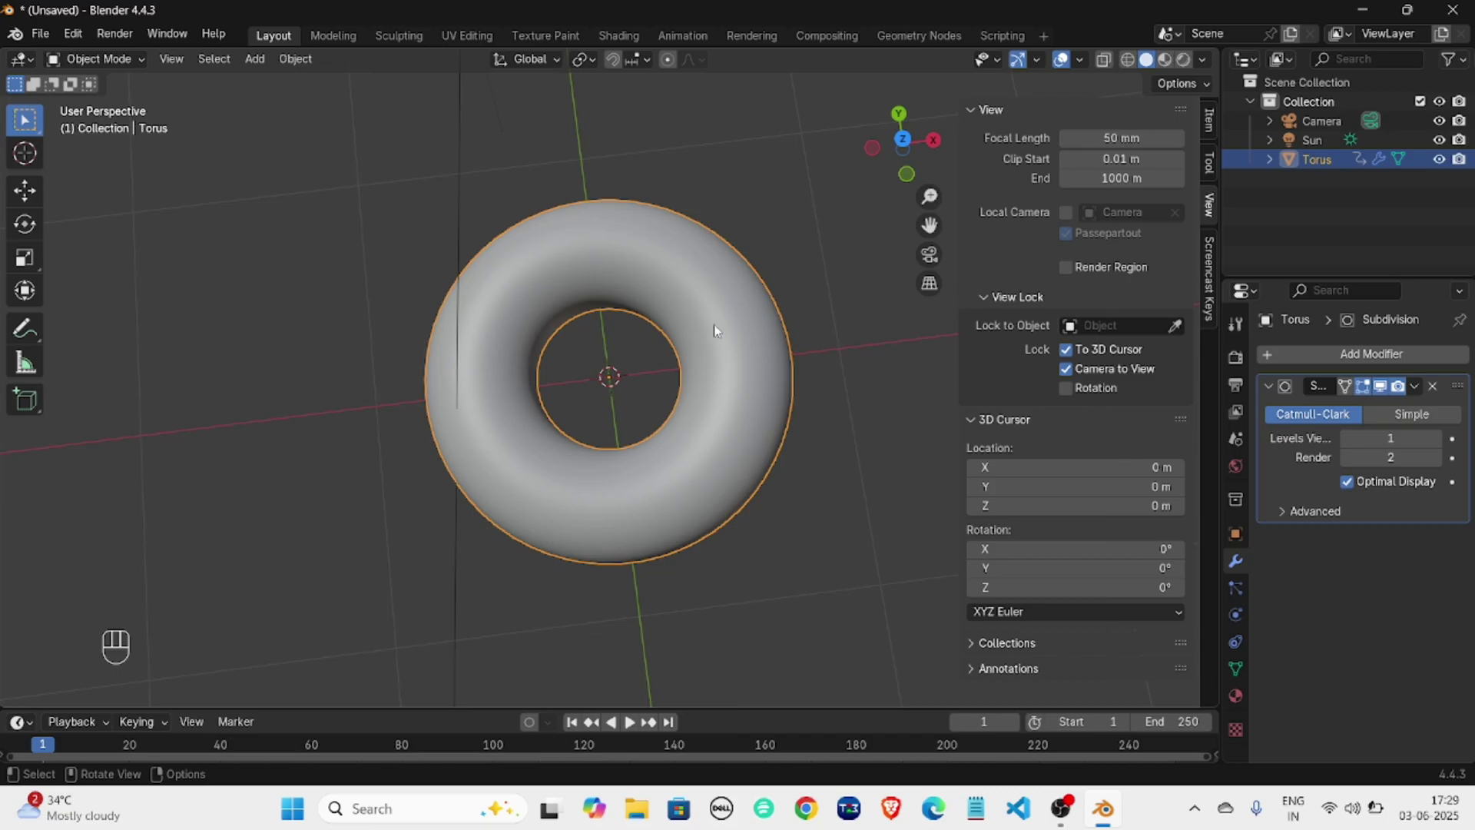
middle_drag(714, 330, 521, 283)
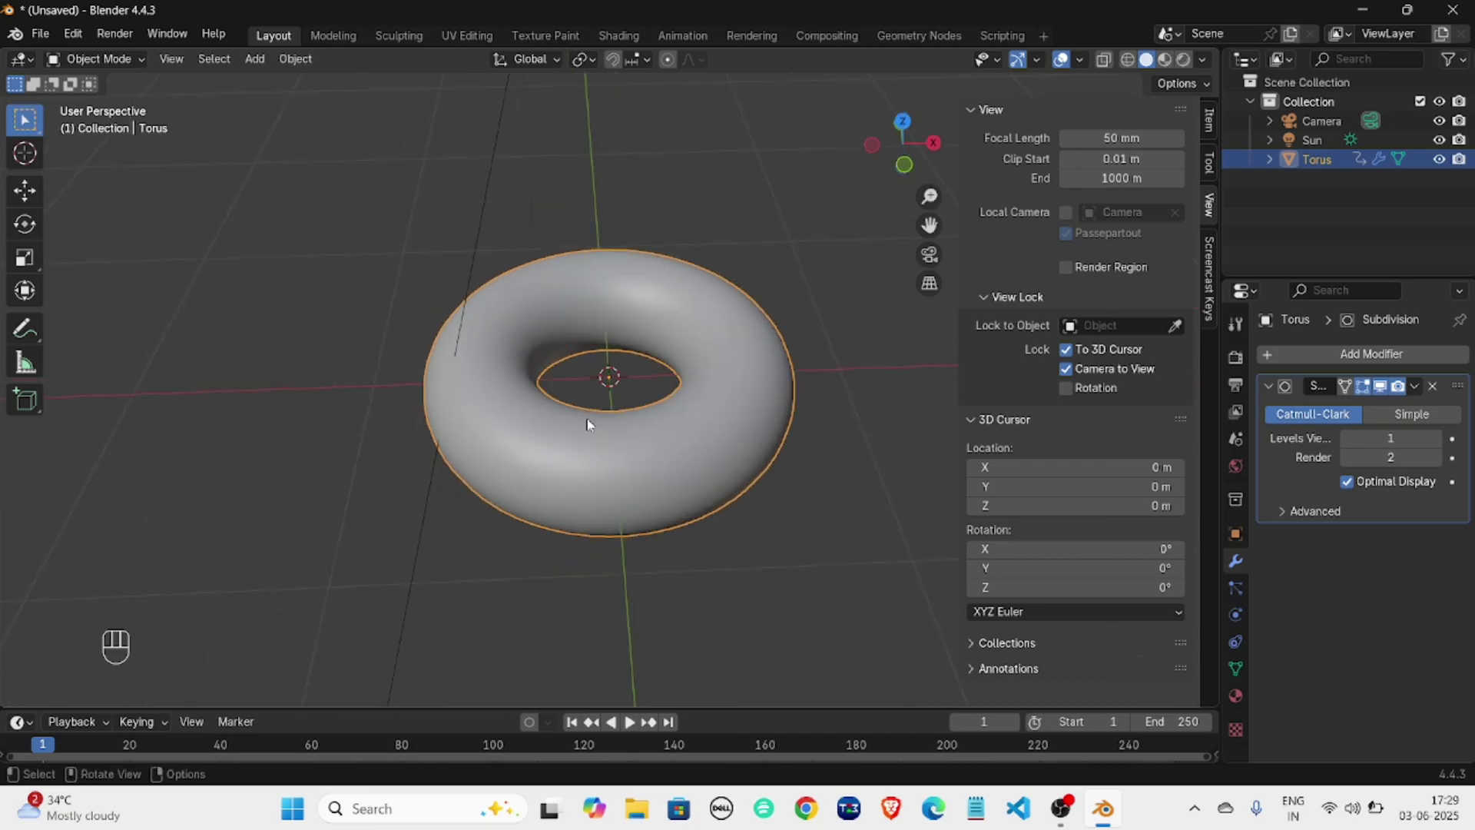
middle_drag(602, 375, 491, 339)
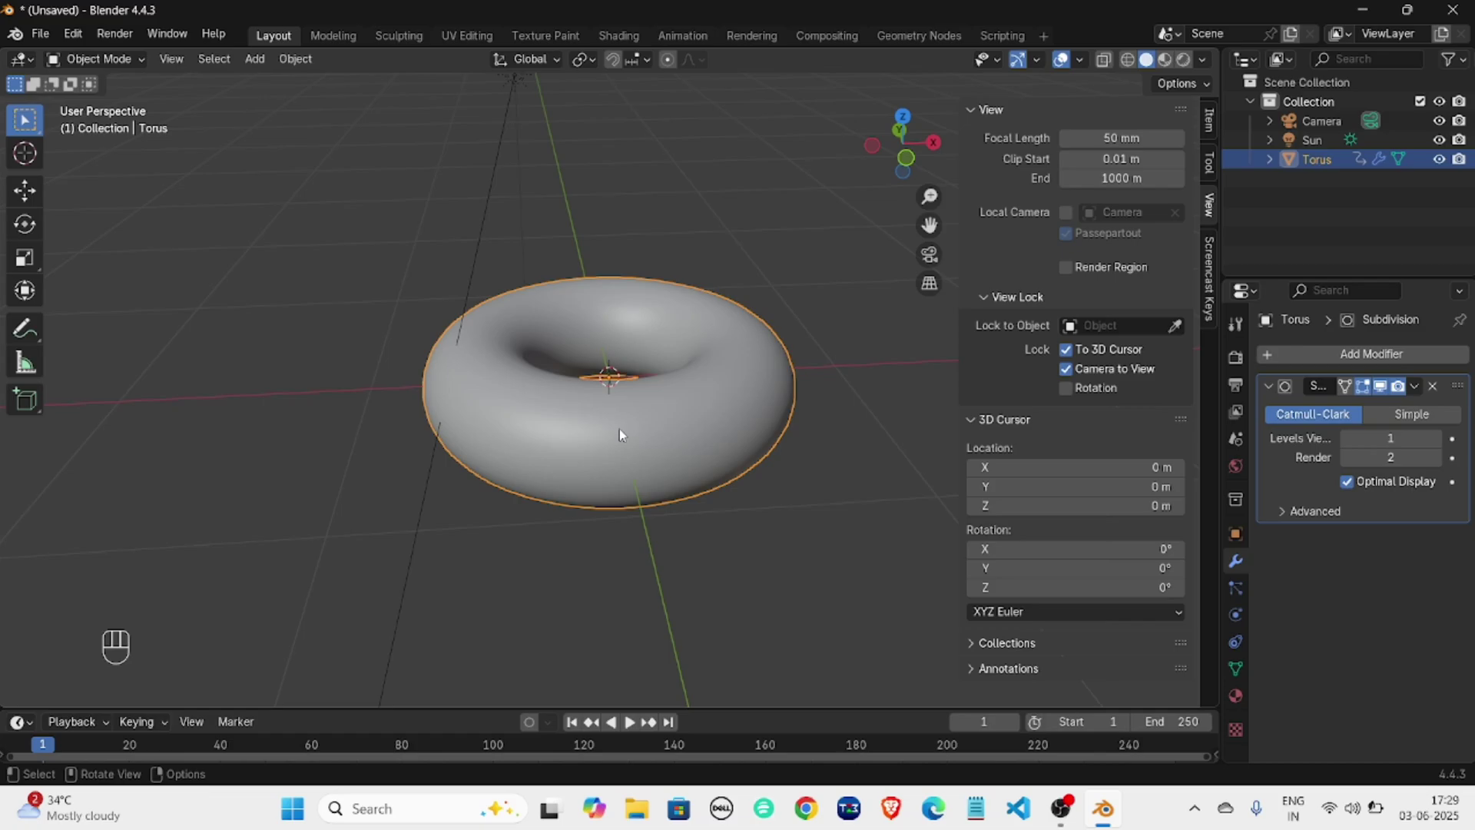
Switch the torus to Edit Mode, look over its mesh and clear the selection of all faces.
click(99, 62)
click(84, 100)
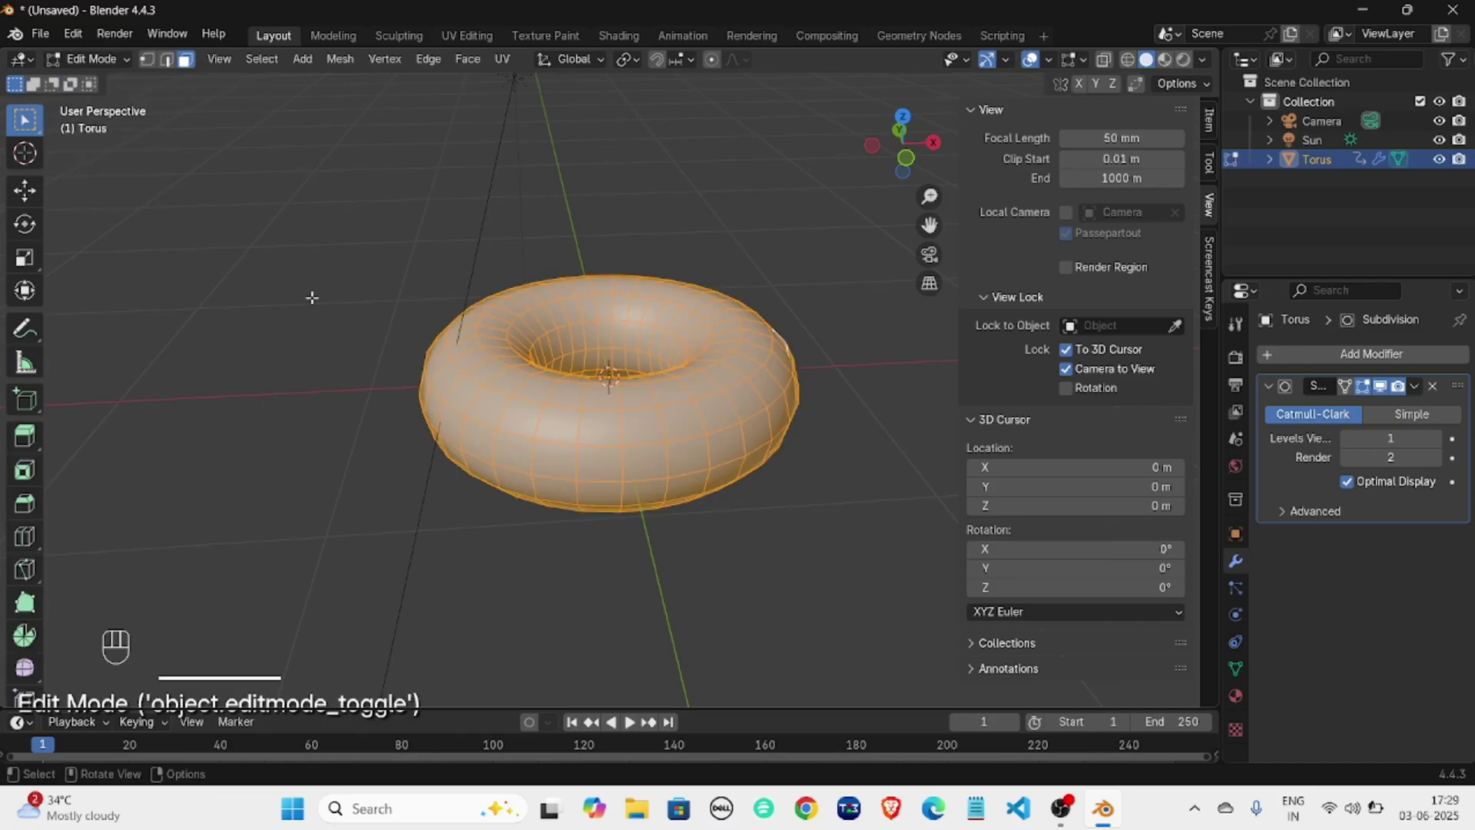
middle_drag(312, 299, 312, 279)
scroll(464, 448, up, 3)
middle_drag(146, 466, 372, 479)
scroll(550, 500, down, 4)
middle_drag(550, 500, 678, 480)
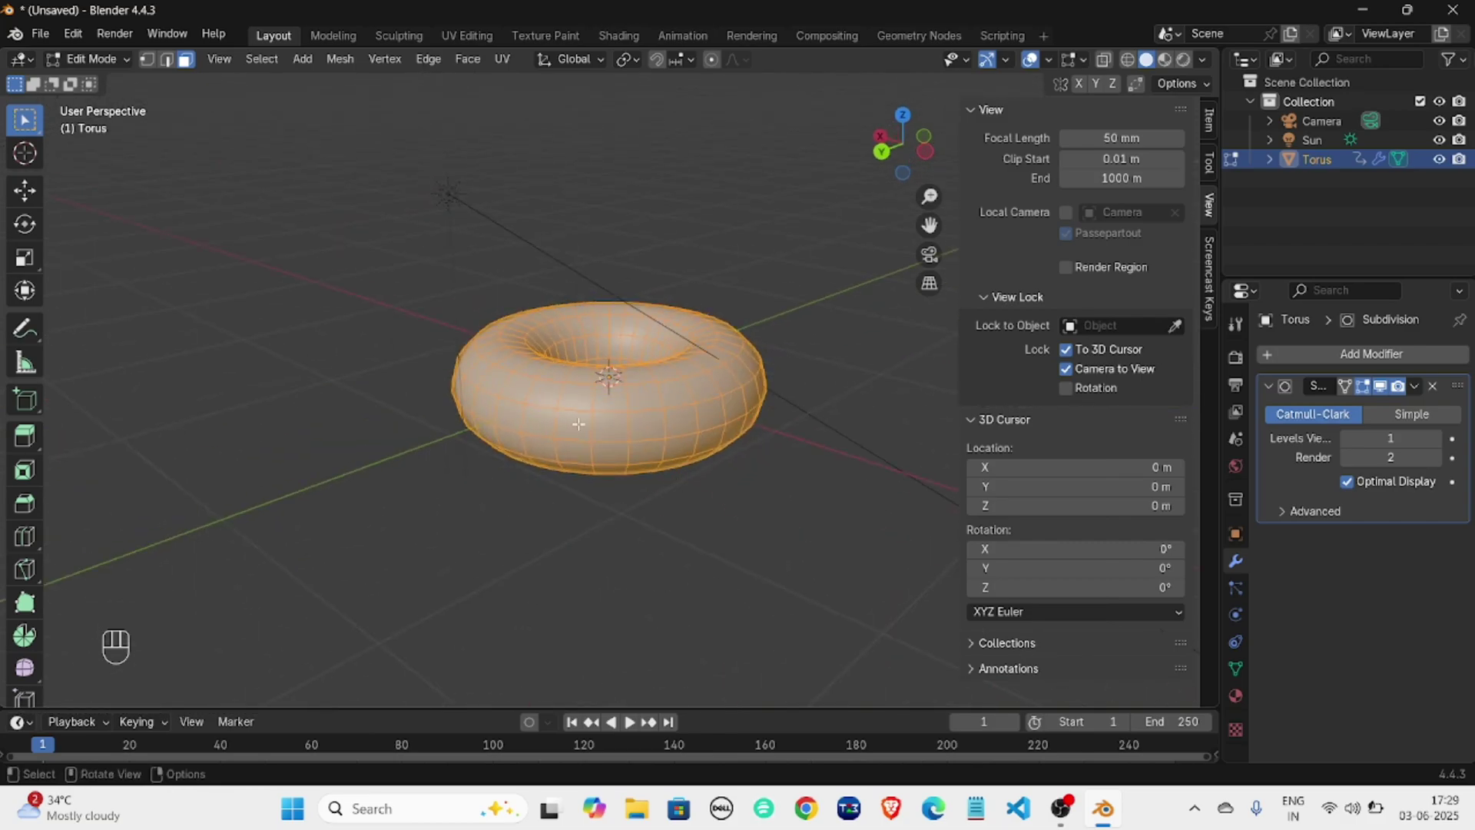
click(250, 201)
Try vertex and edge selection on a vertex of the torus's upper outer side, ending in vertex selection mode.
scroll(640, 395, up, 5)
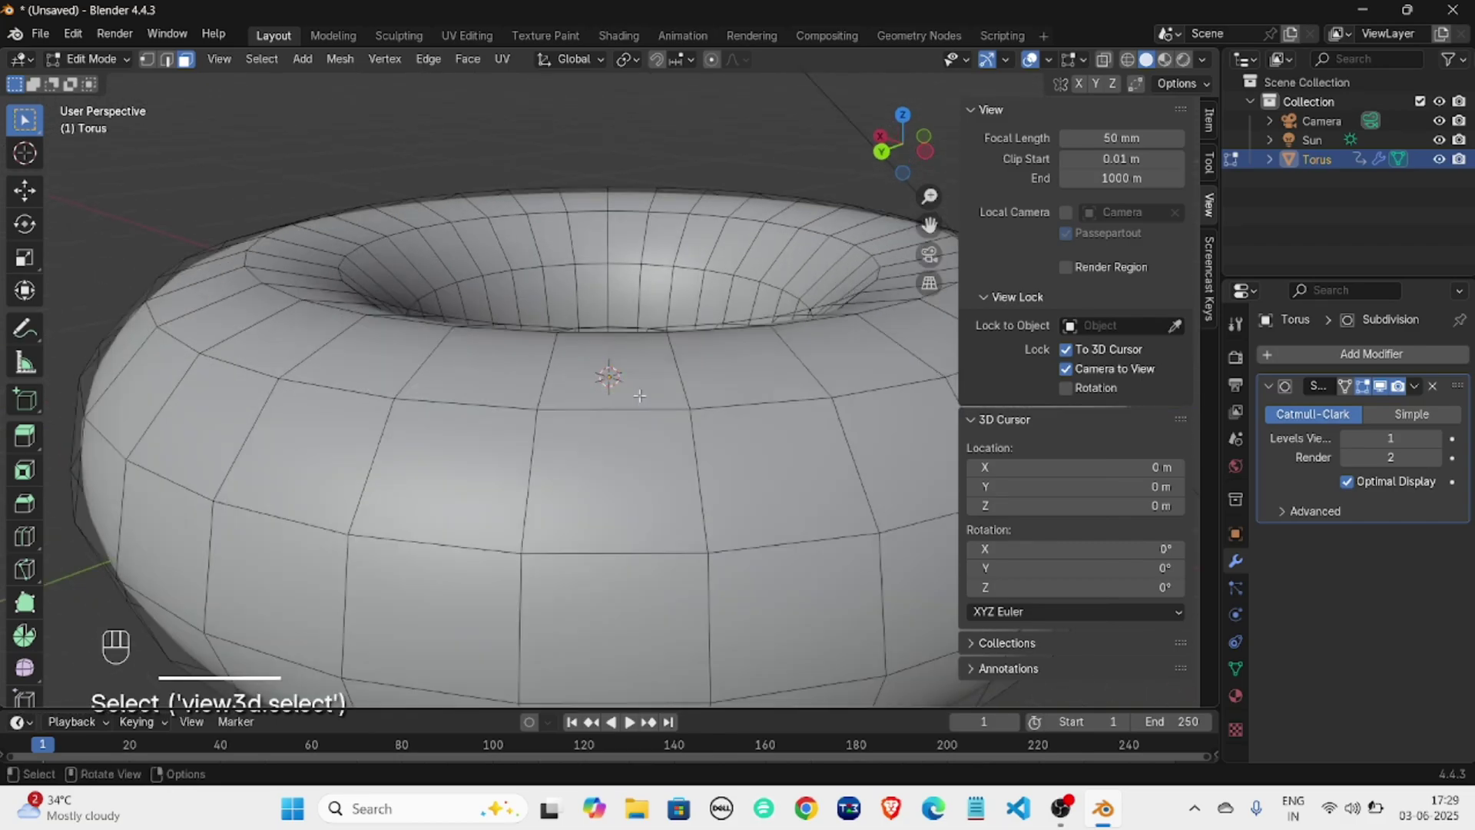
scroll(640, 394, up, 2)
key(1)
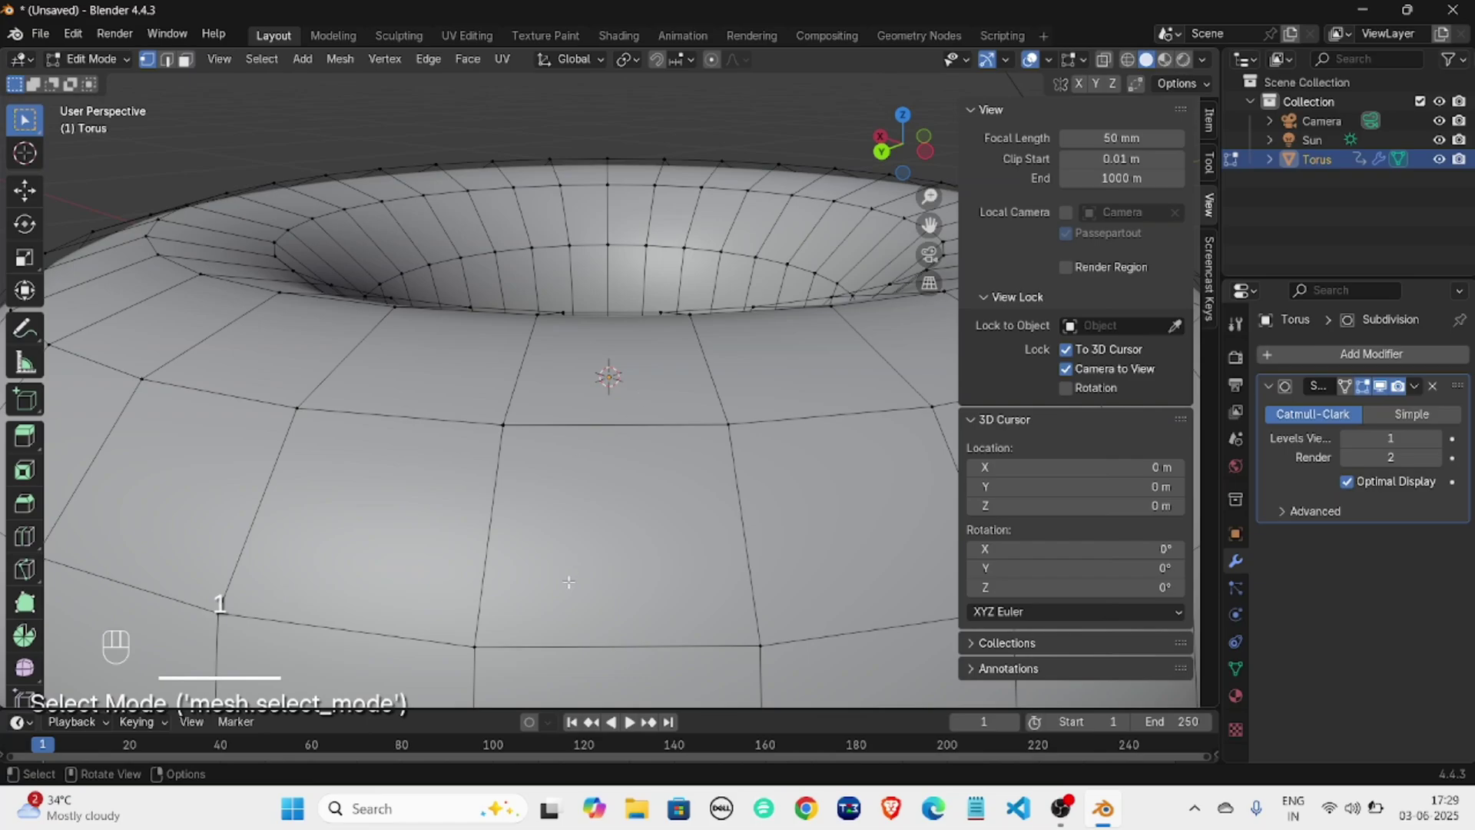
click(503, 426)
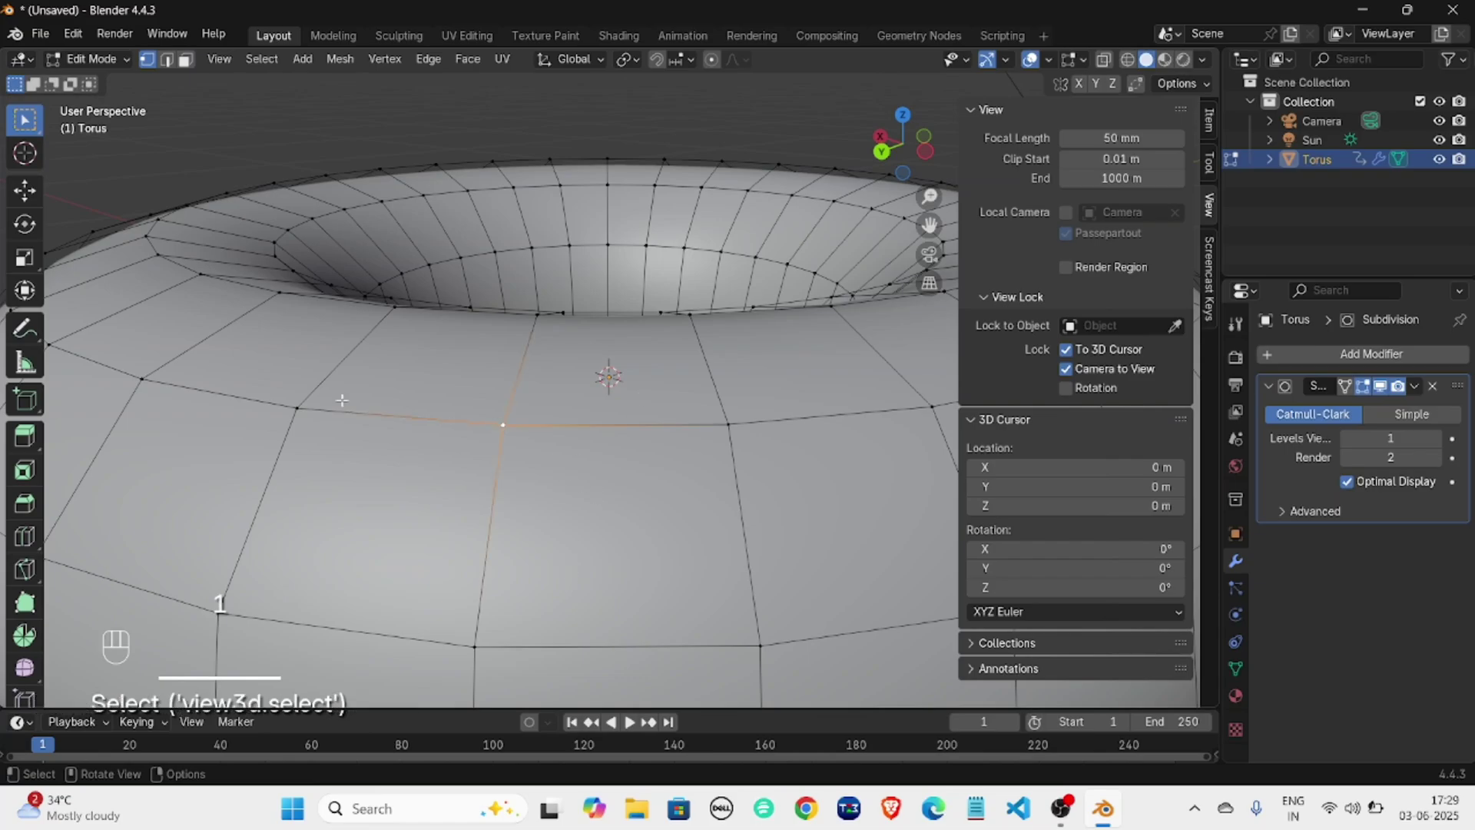
click(170, 62)
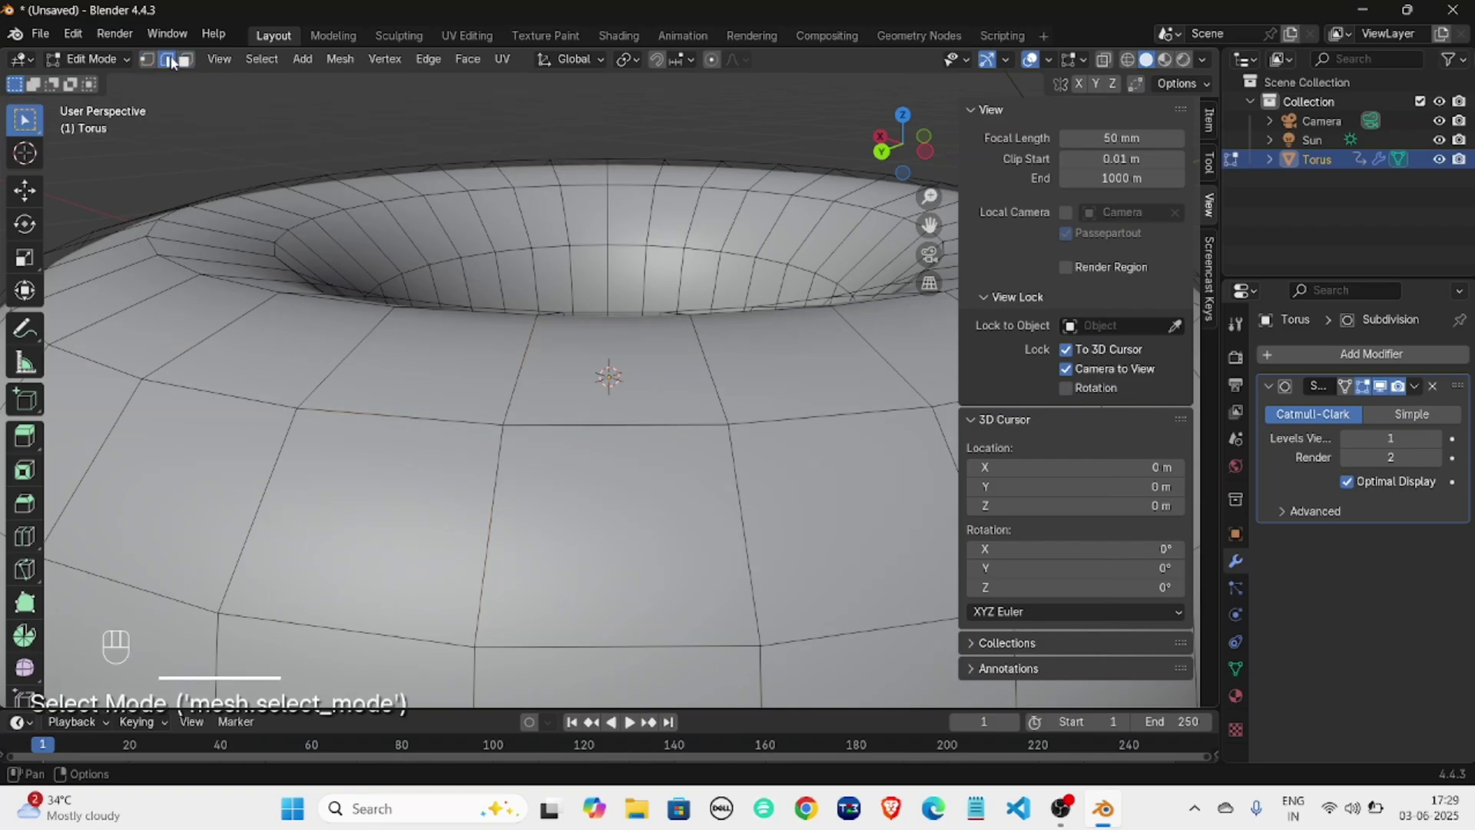
click(149, 59)
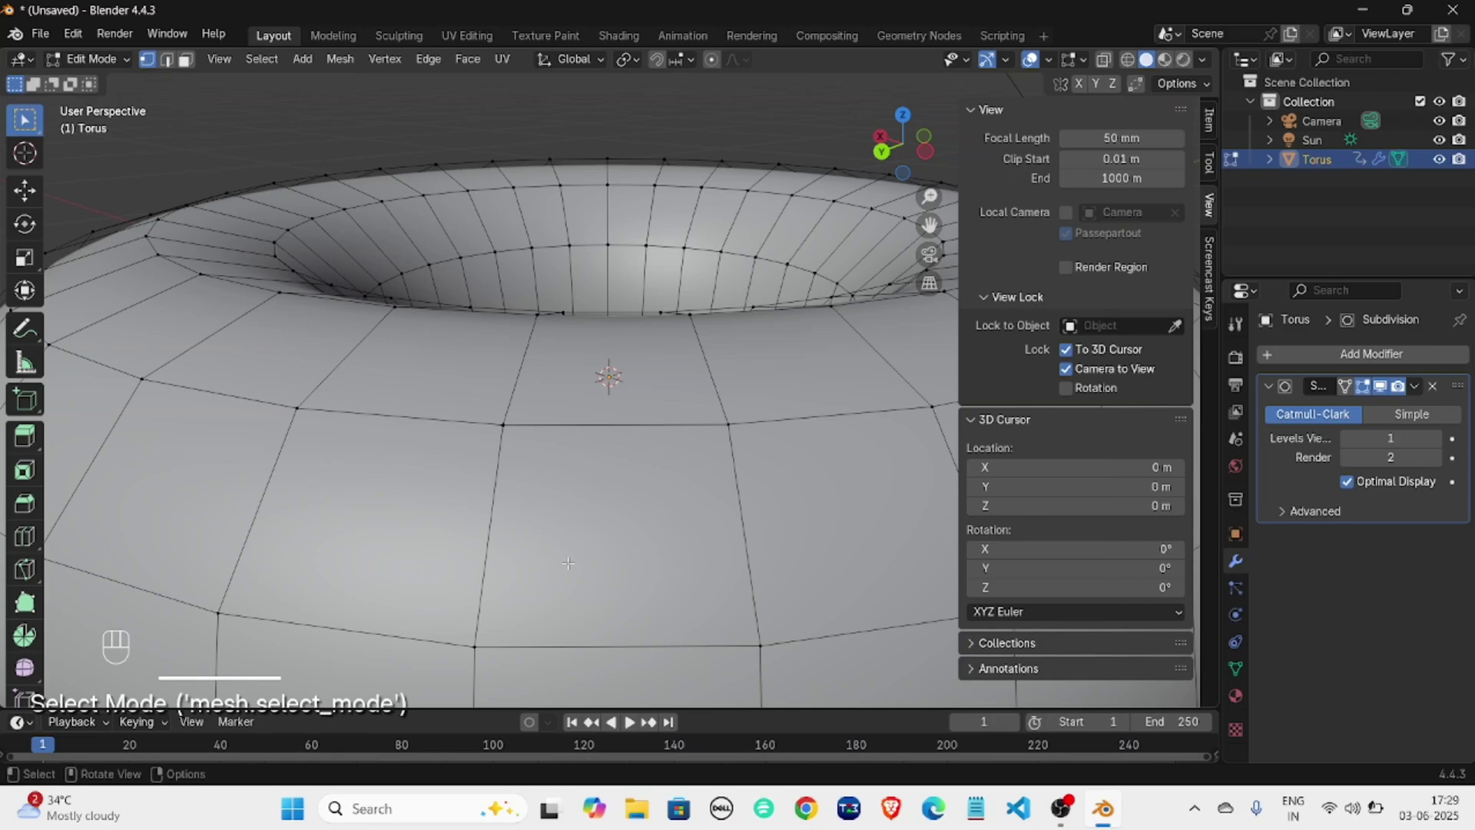
Select the two end vertices of one vertical edge on the torus's outer side together.
click(504, 427)
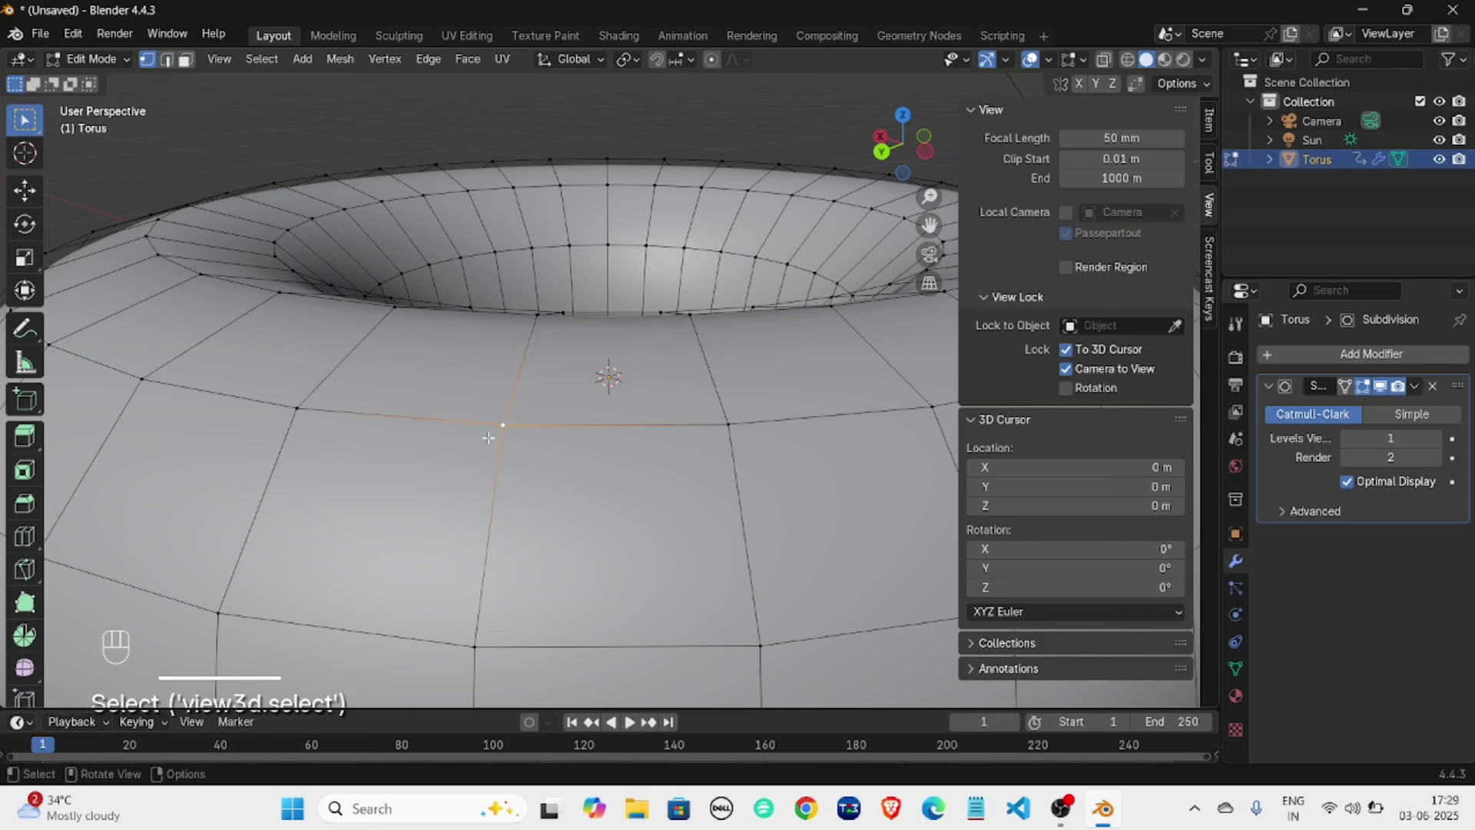
shift+click(478, 650)
shift+click(479, 592)
click(480, 592)
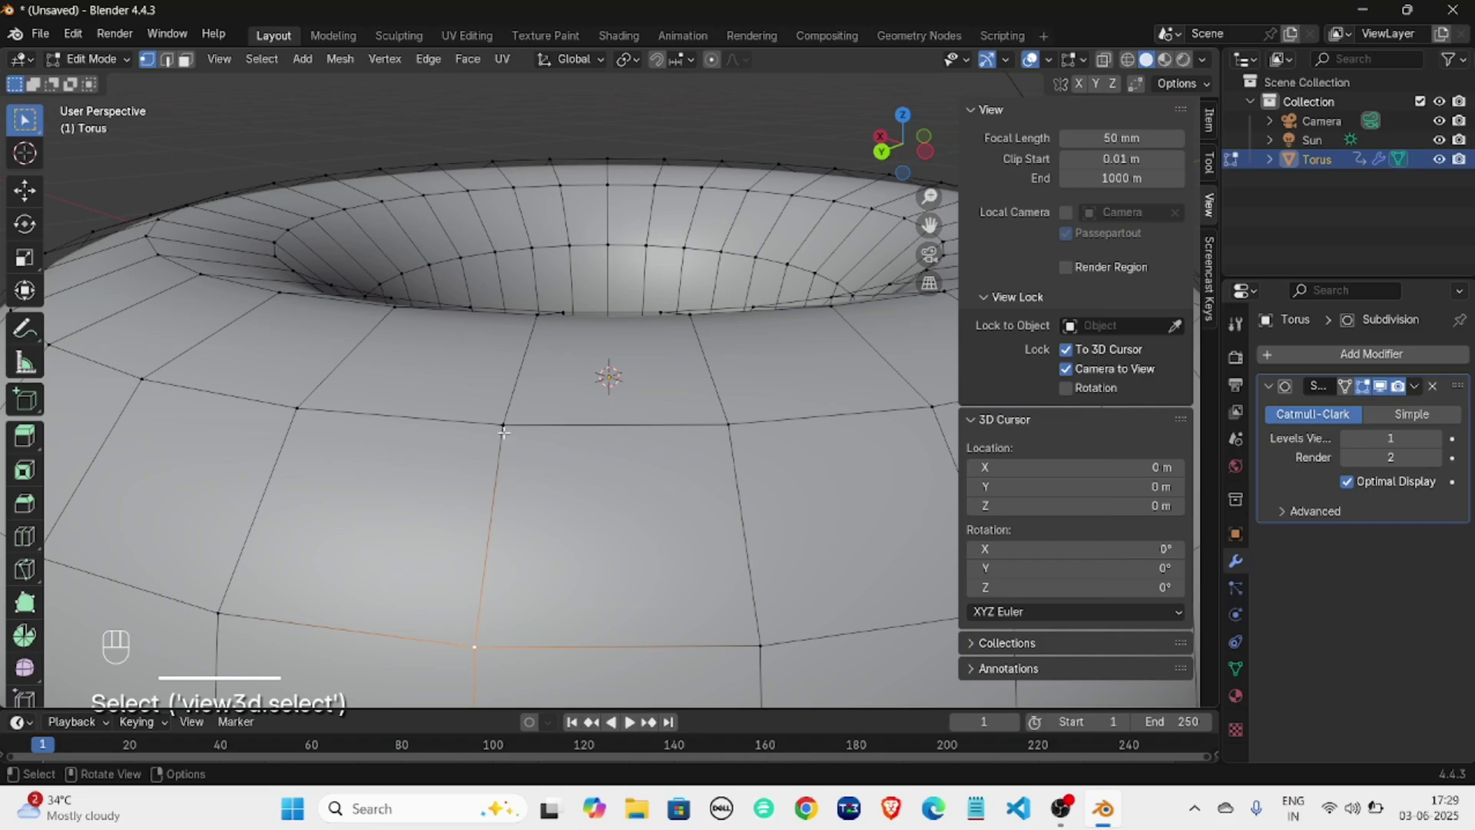
click(503, 432)
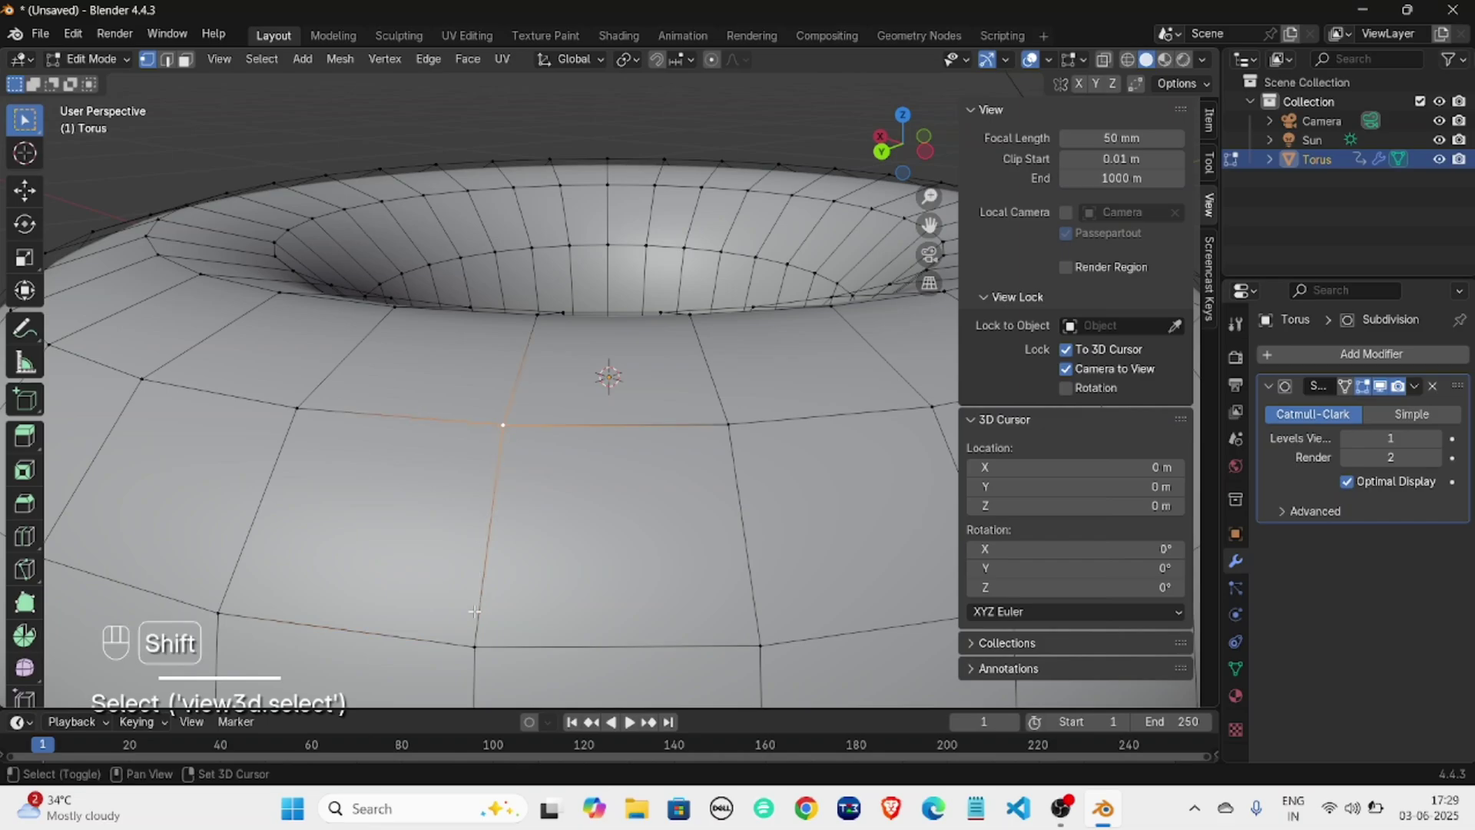
shift+click(482, 643)
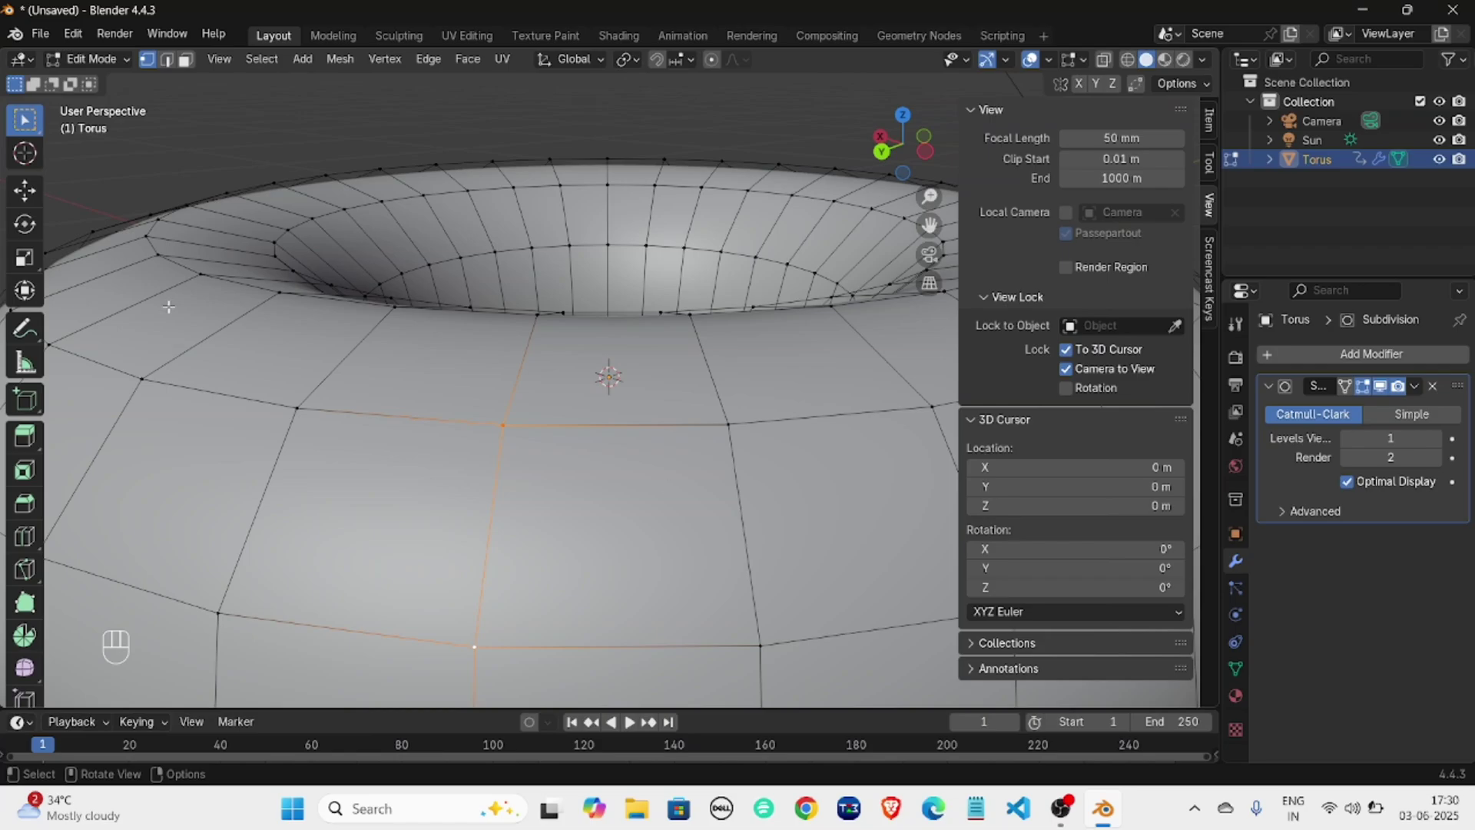
Switch to face selection mode and select the single face in the middle of the torus's outer side.
key(3)
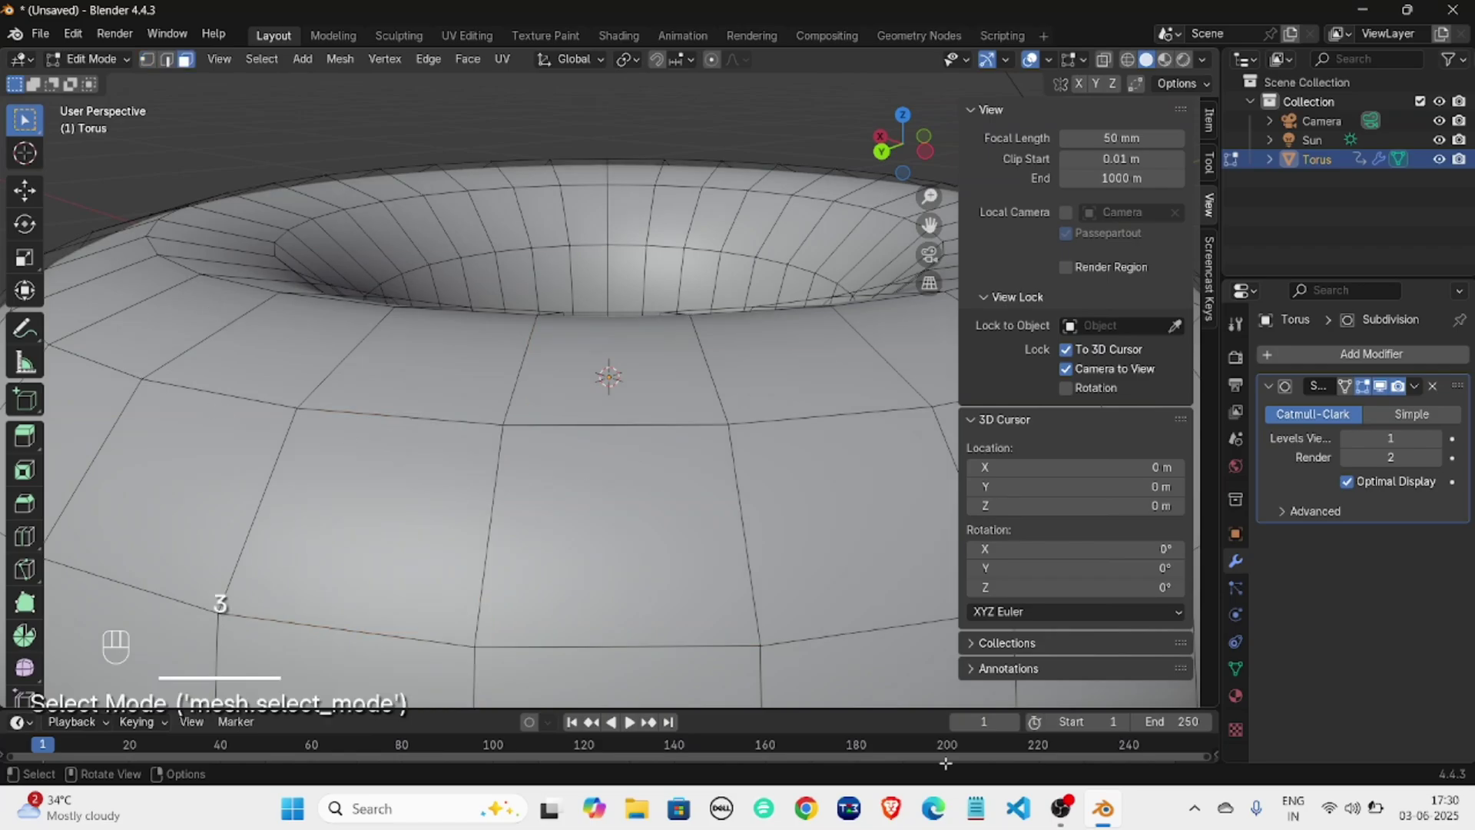
click(429, 537)
click(614, 507)
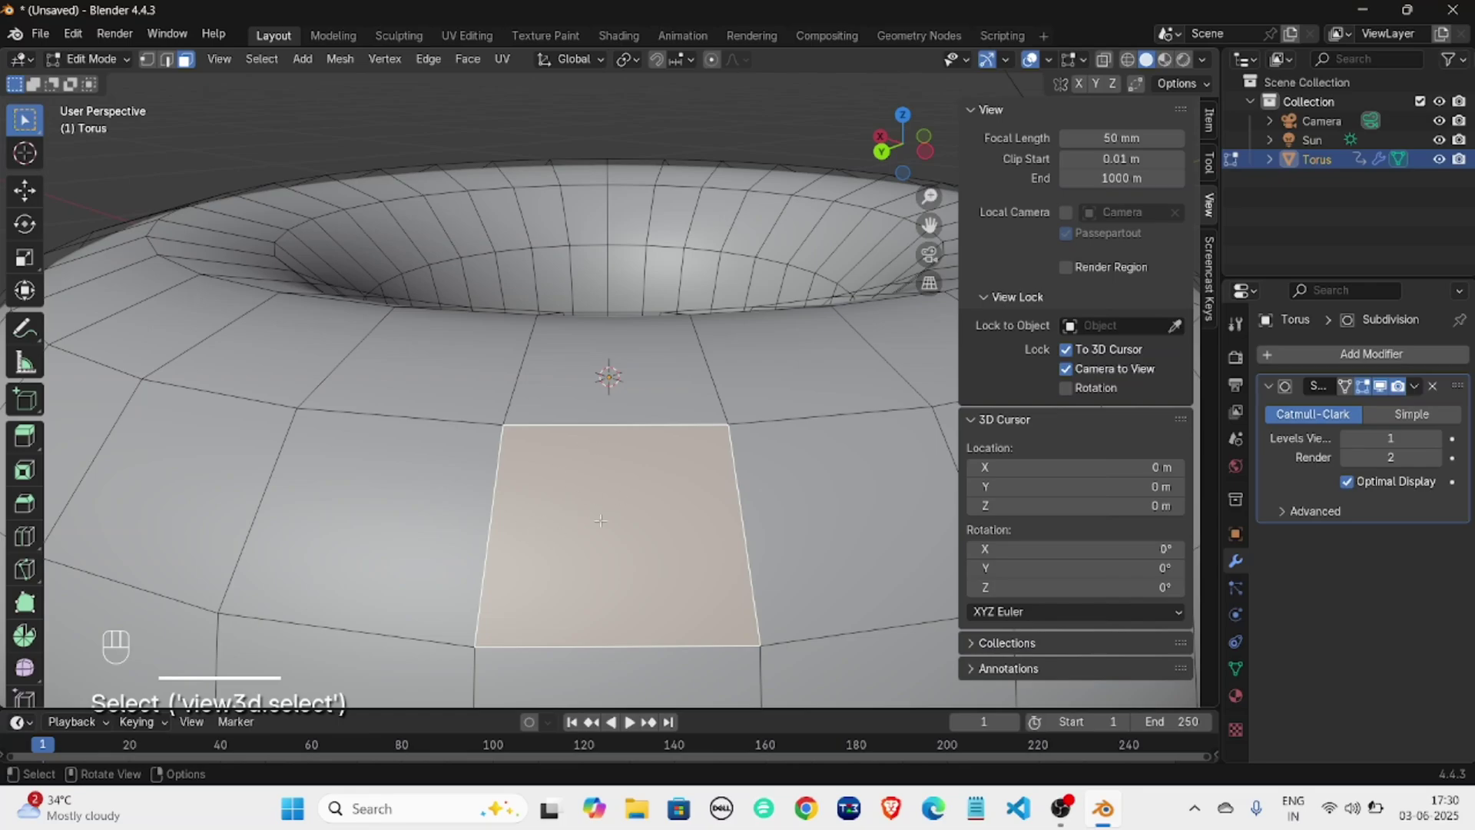
Cycle through vertex, edge and face selection modes and clear the face selection, ending in face mode.
click(148, 60)
click(167, 60)
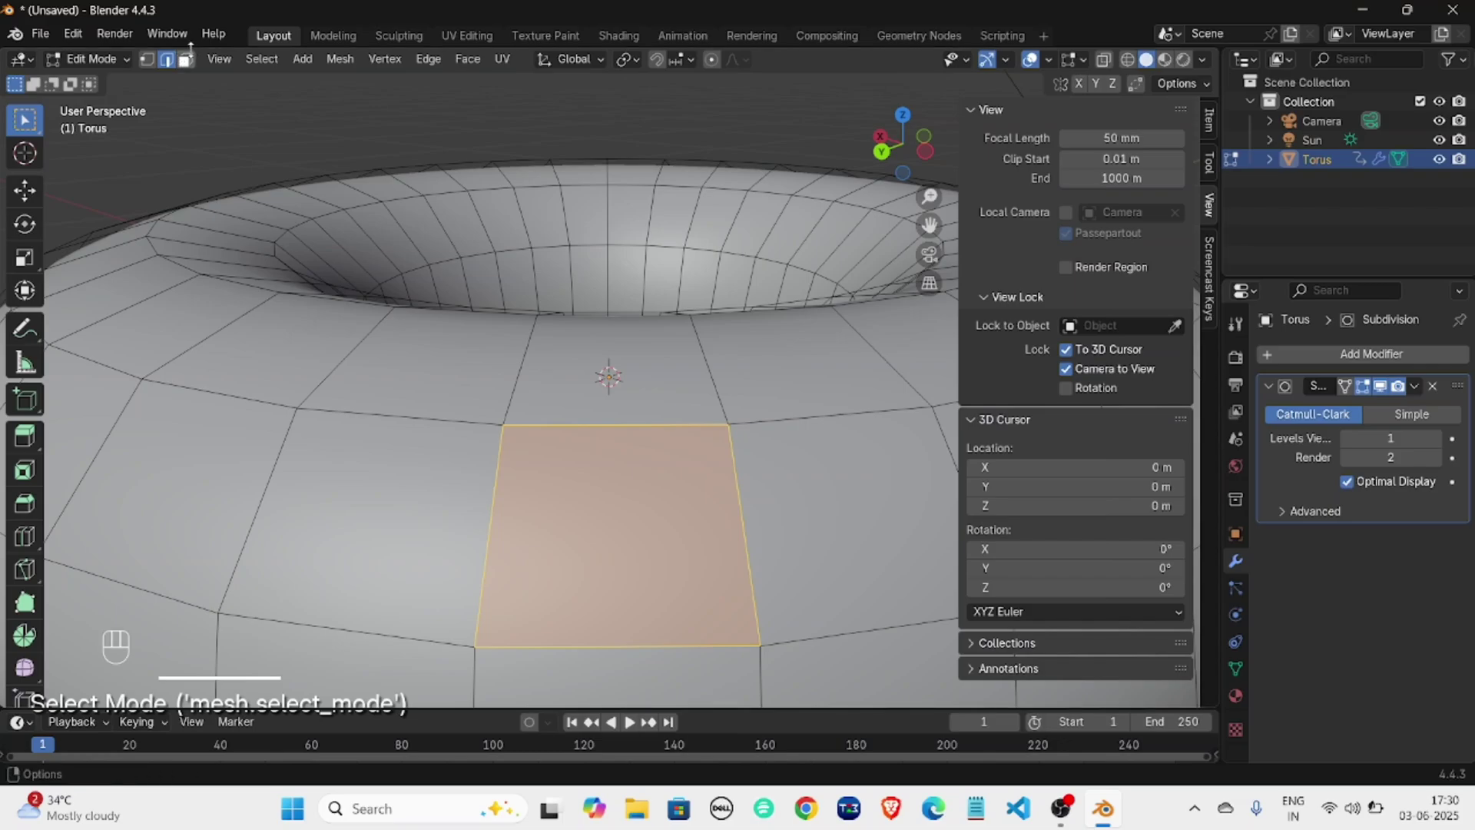
click(186, 60)
click(184, 119)
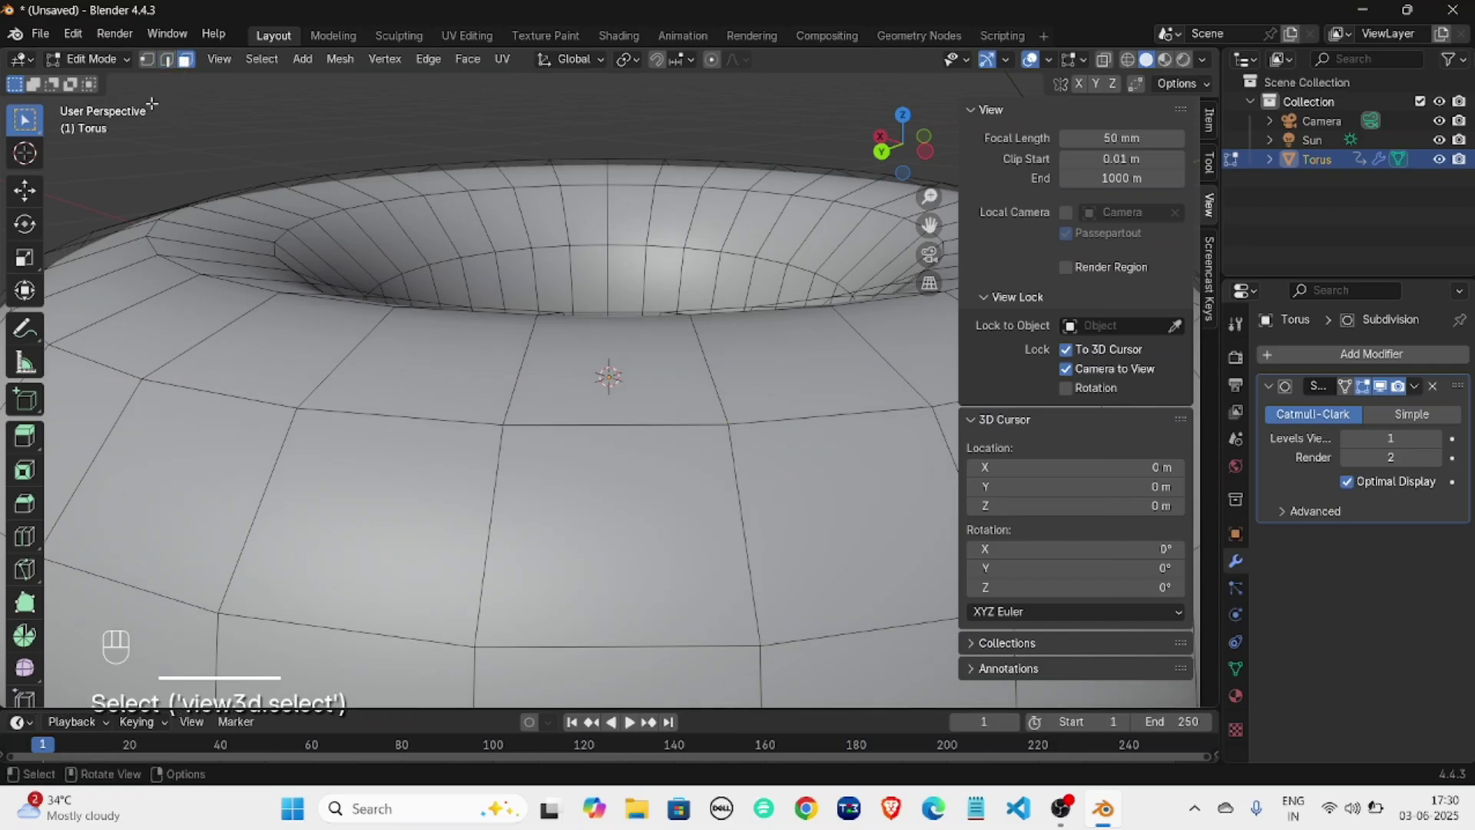
key(1)
key(2)
key(3)
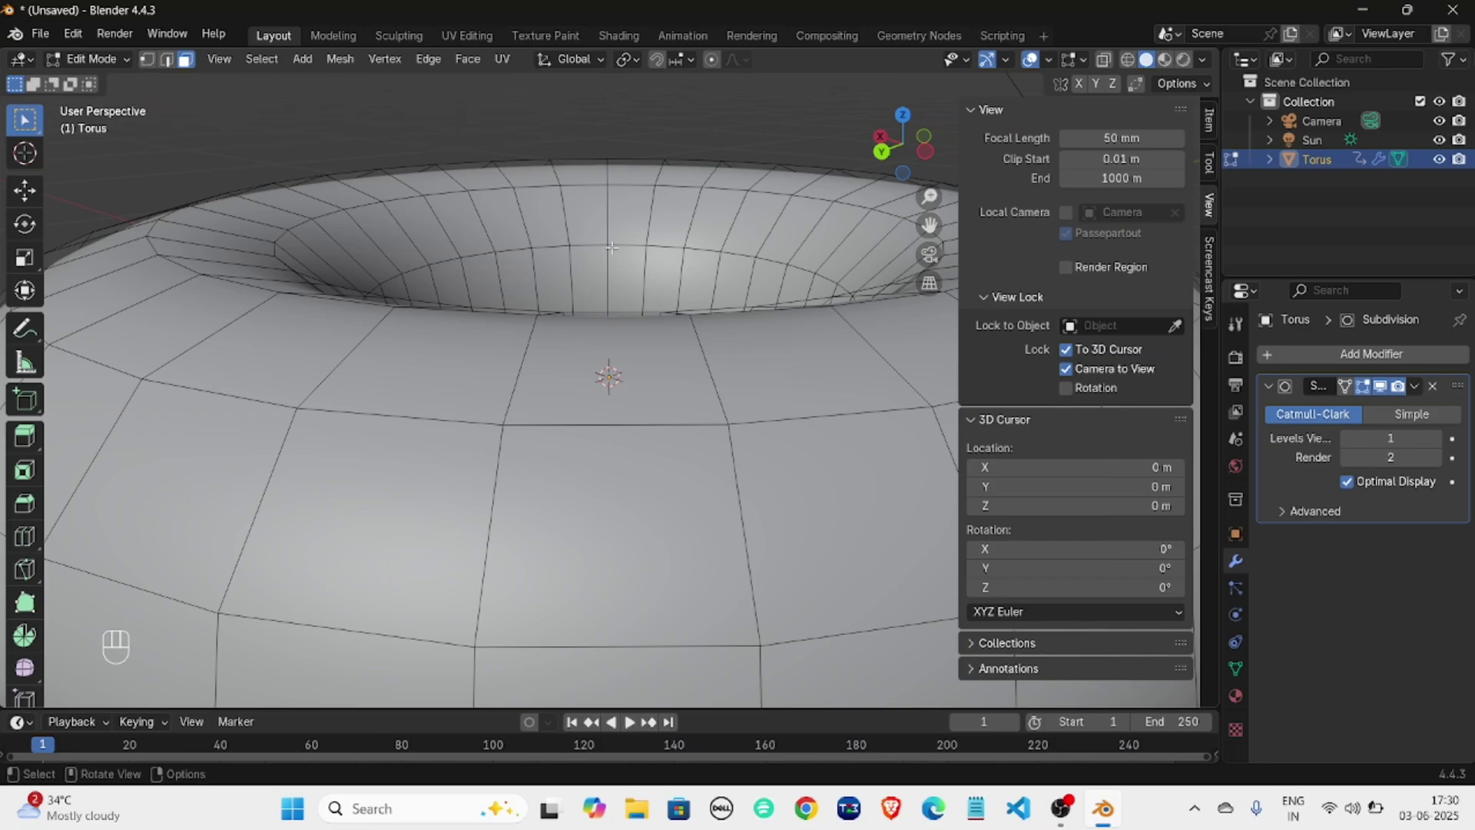
Select one face on the torus's upper outer side and pull it outward and up, about 0.21 m in Z.
scroll(310, 329, down, 5)
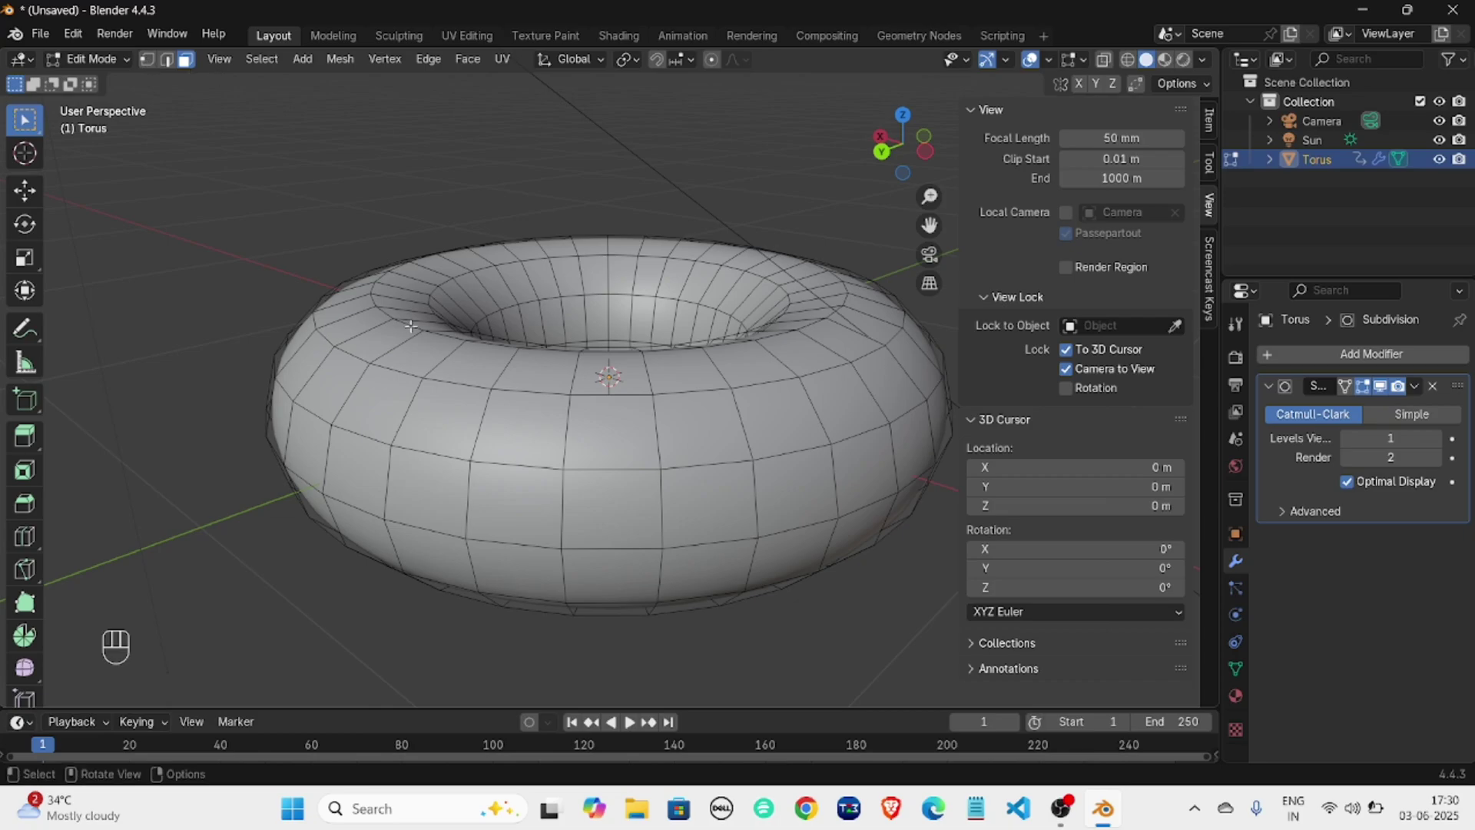
click(563, 431)
middle_drag(478, 417, 767, 461)
scroll(647, 426, down, 3)
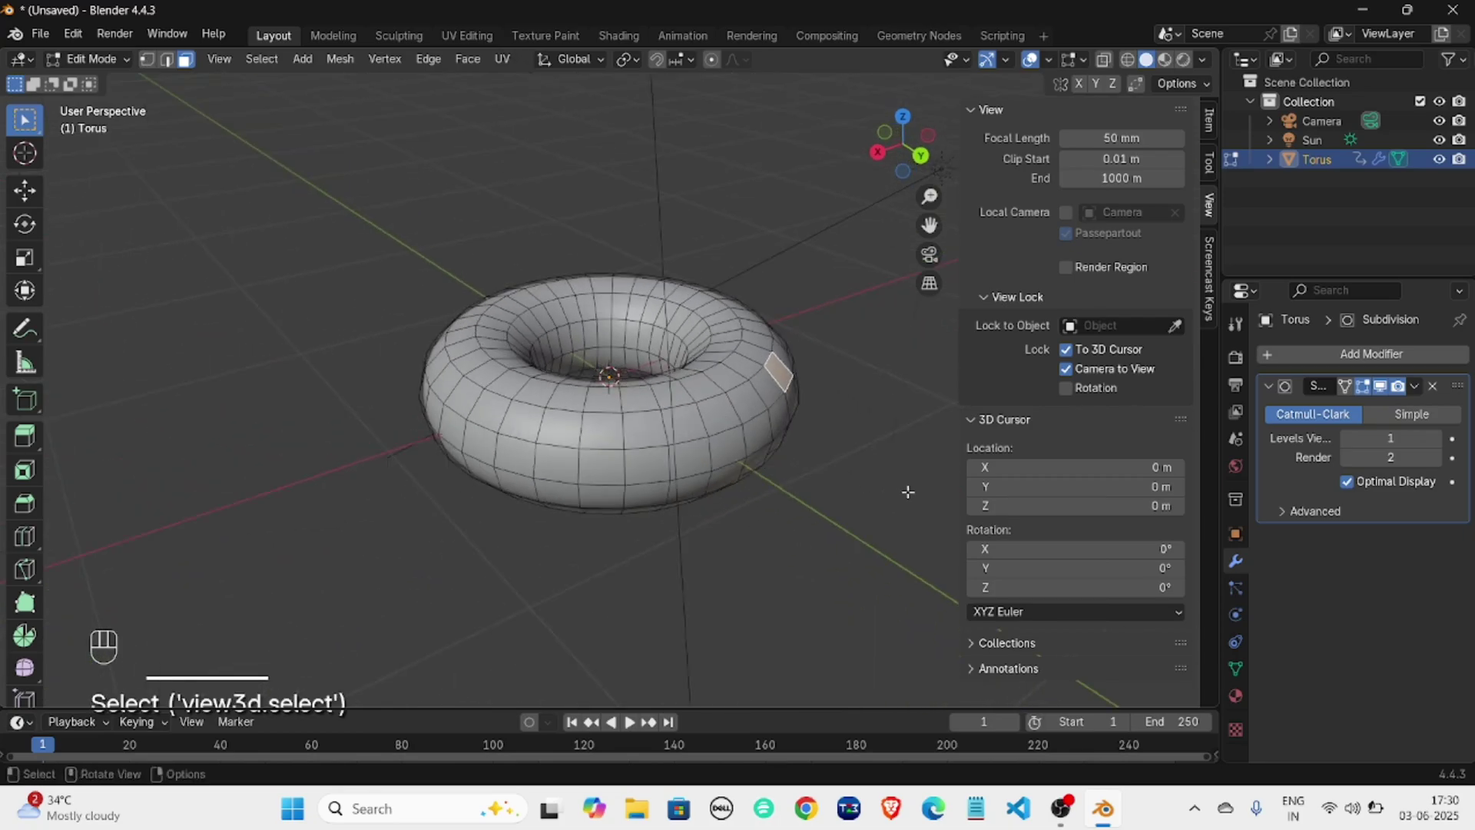
key(g)
click(913, 357)
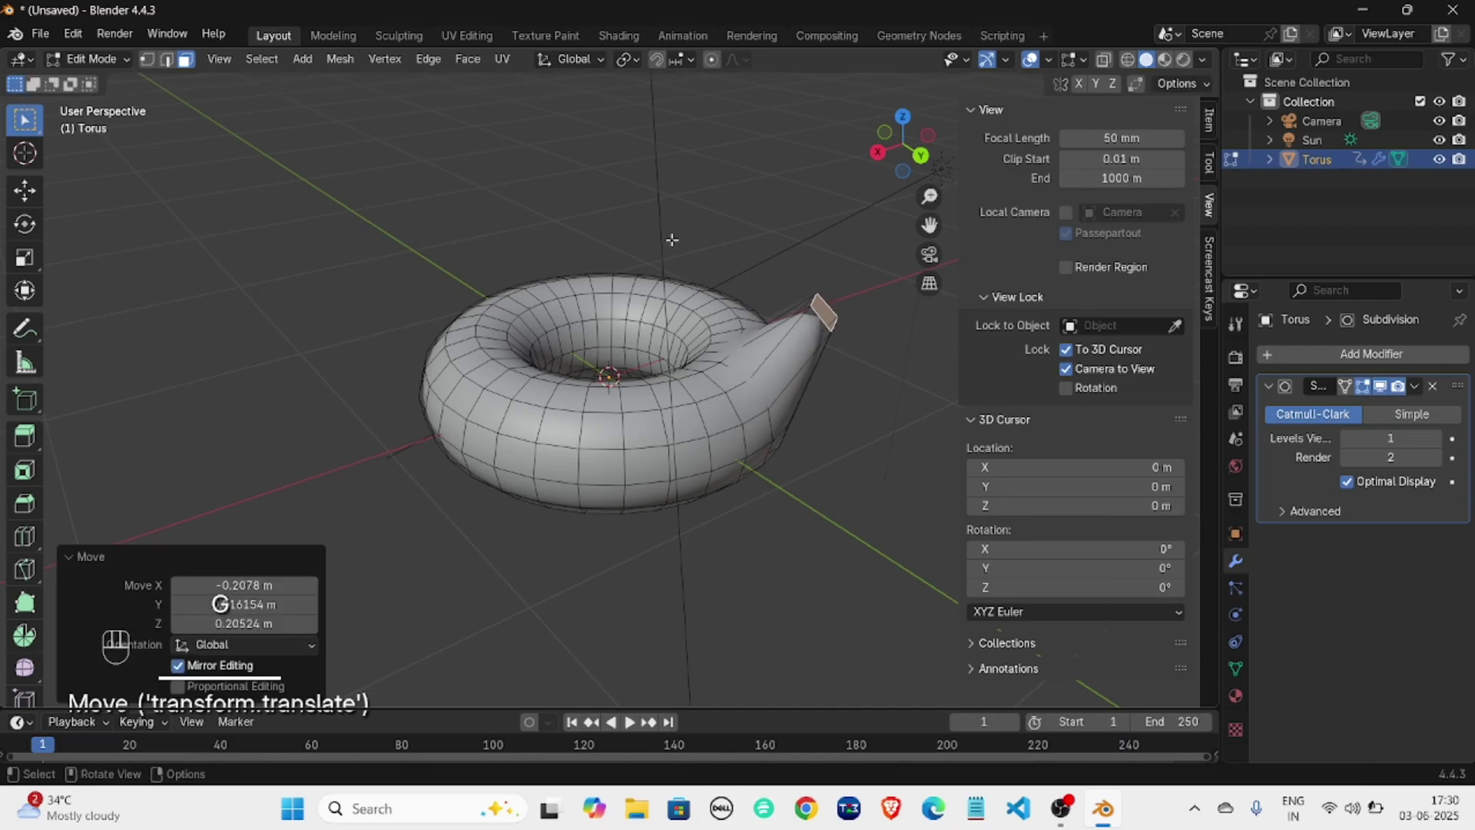
Undo the move of the pulled-out face and switch to vertex selection mode.
click(550, 171)
middle_drag(549, 171, 641, 209)
key(ctrl+z)
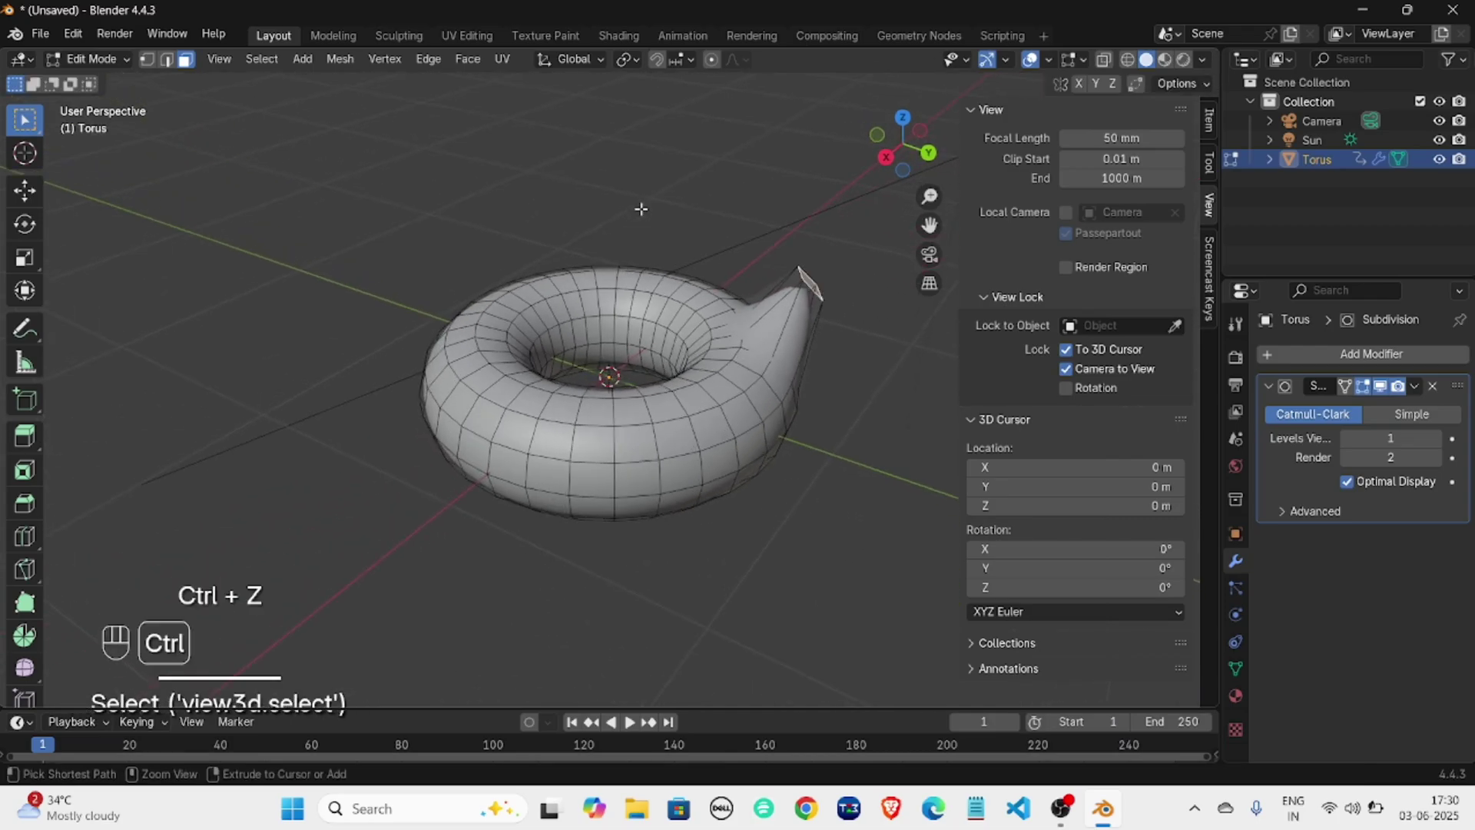
key(ctrl+z)
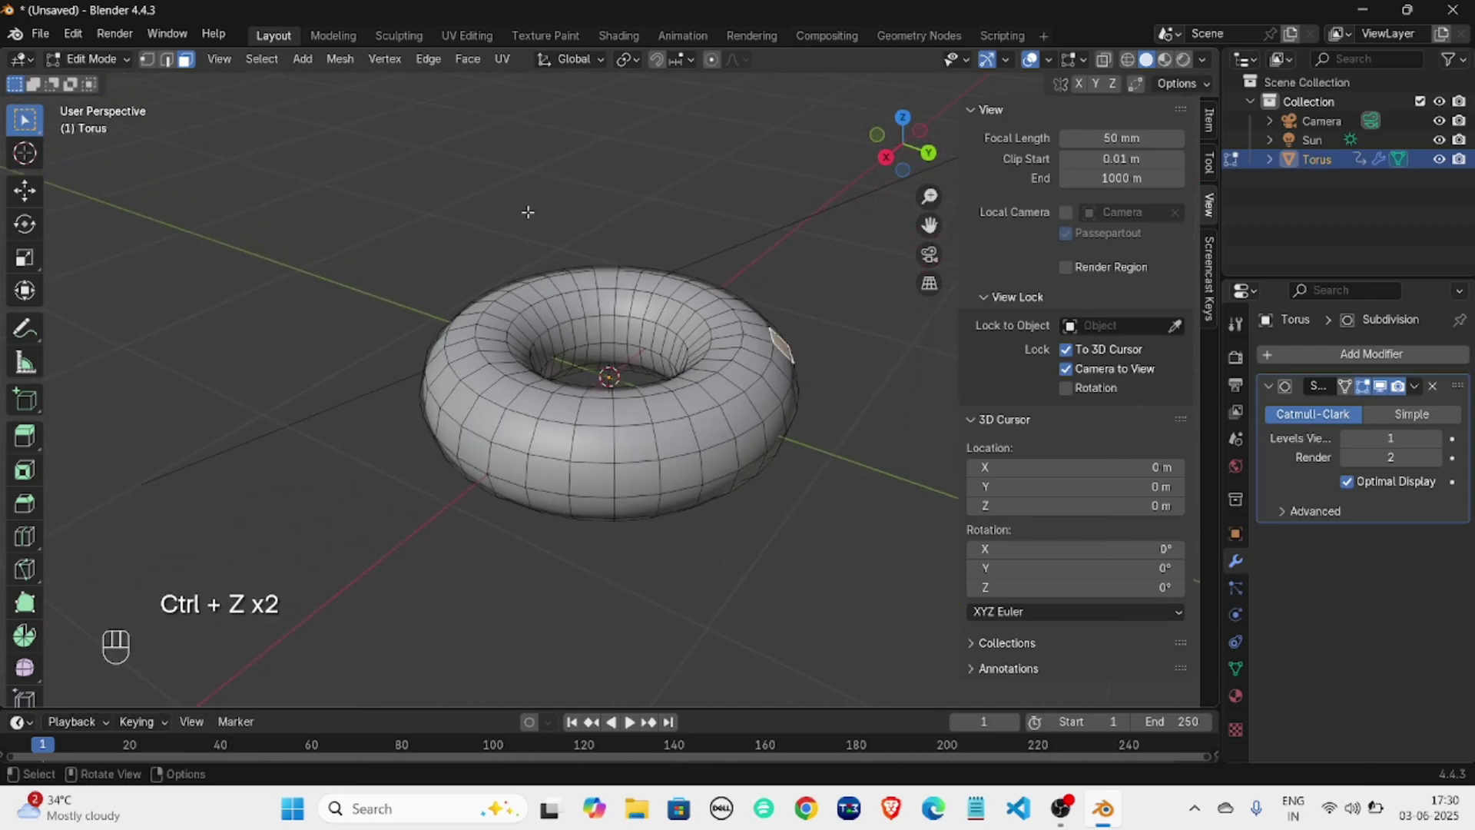
click(146, 60)
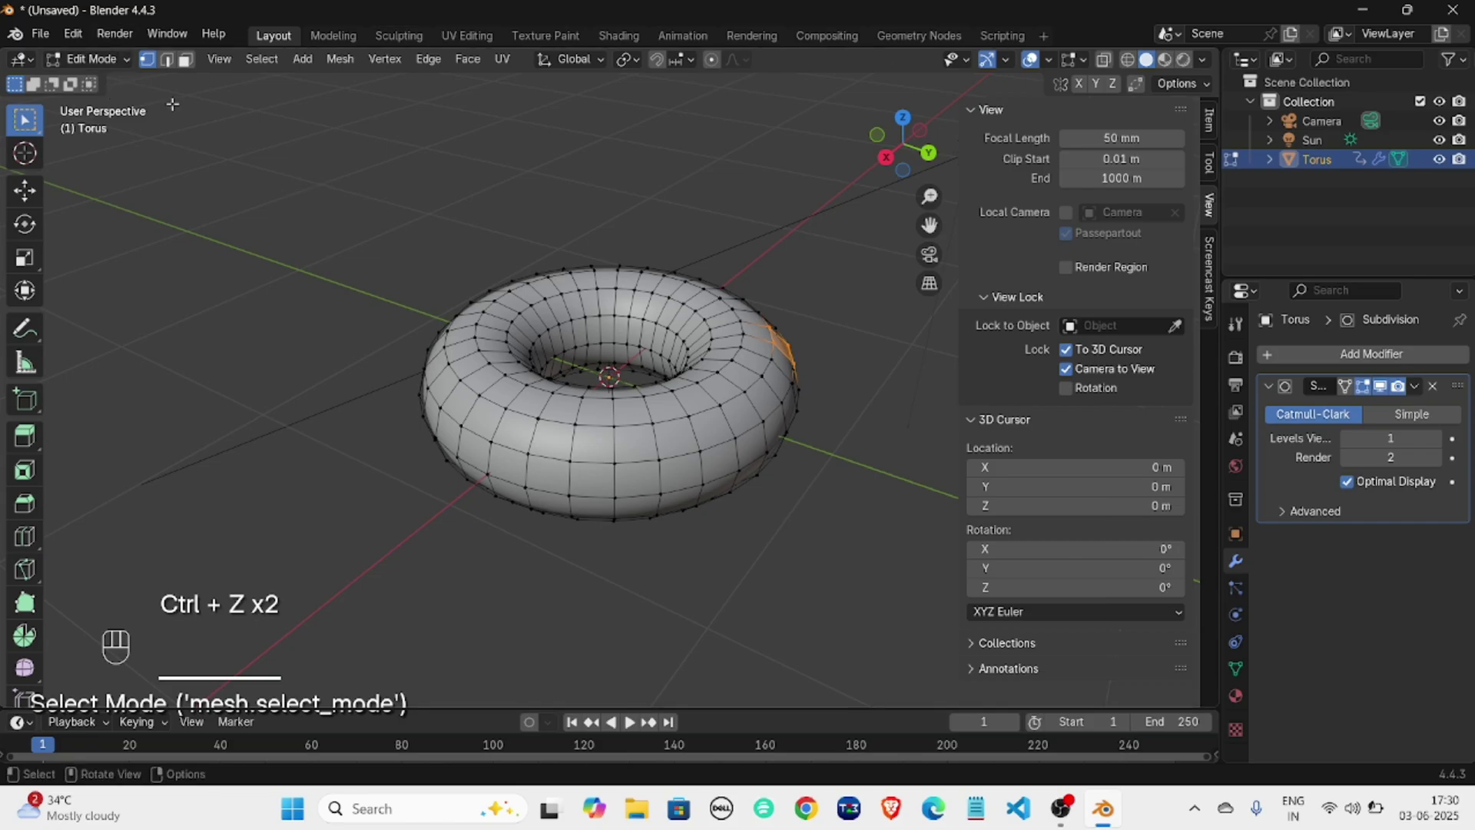
Select a single vertex on the torus's top outer rim and pull it up about 0.16 m in Z.
scroll(651, 248, up, 3)
click(651, 202)
scroll(658, 204, down, 3)
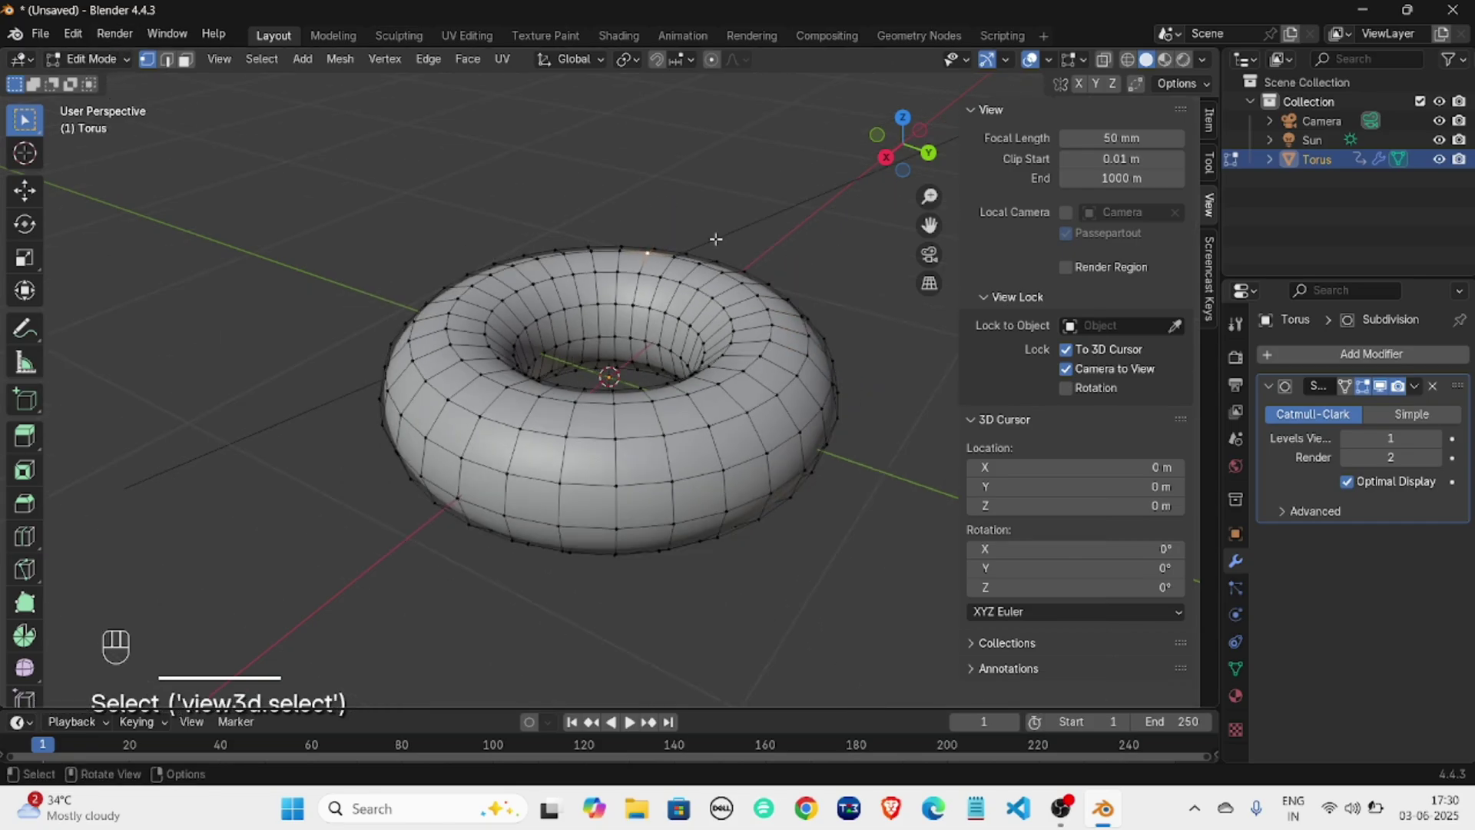
middle_drag(860, 356, 722, 280)
scroll(830, 376, up, 3)
key(g)
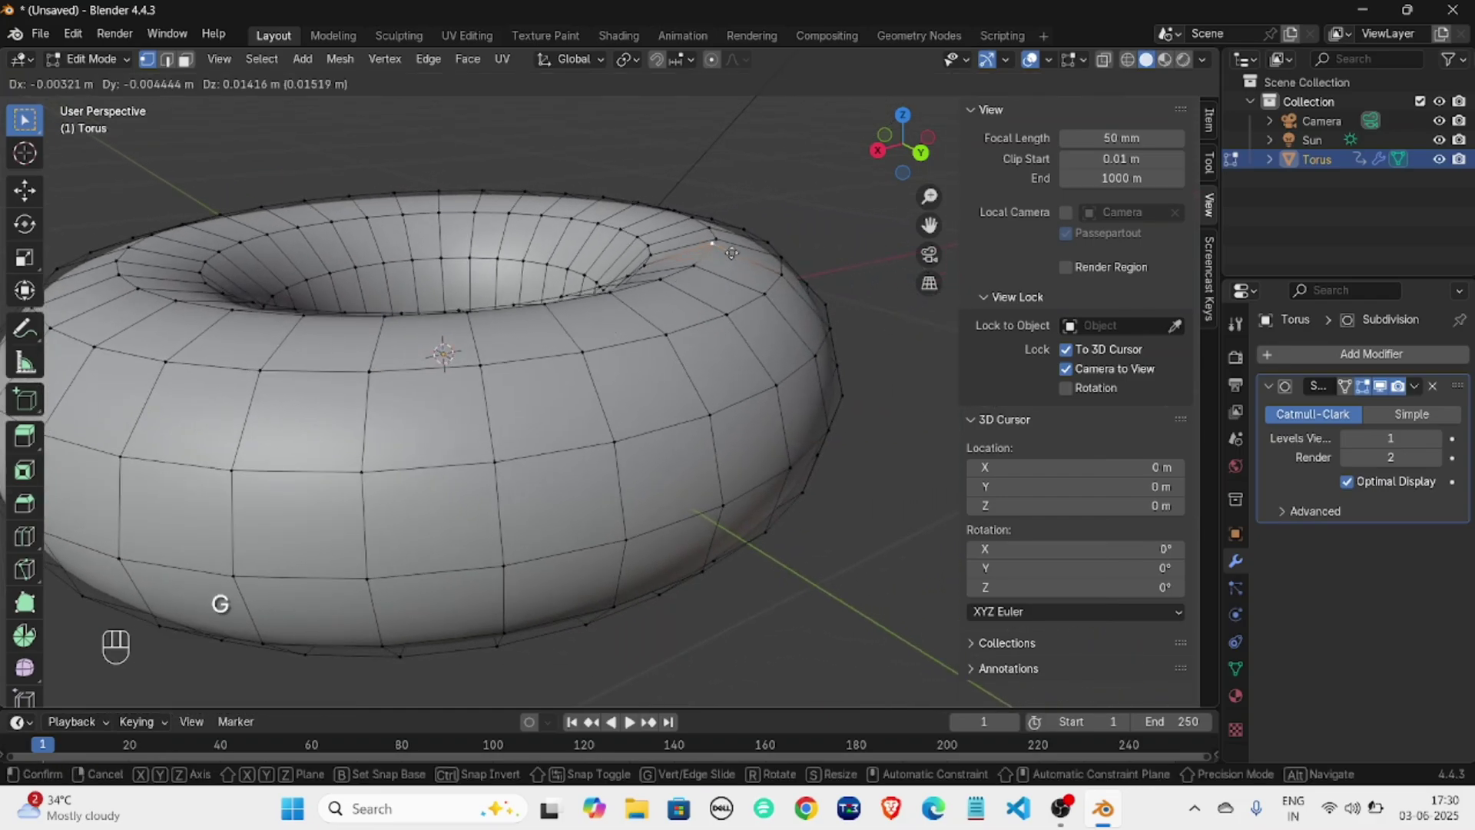
click(782, 186)
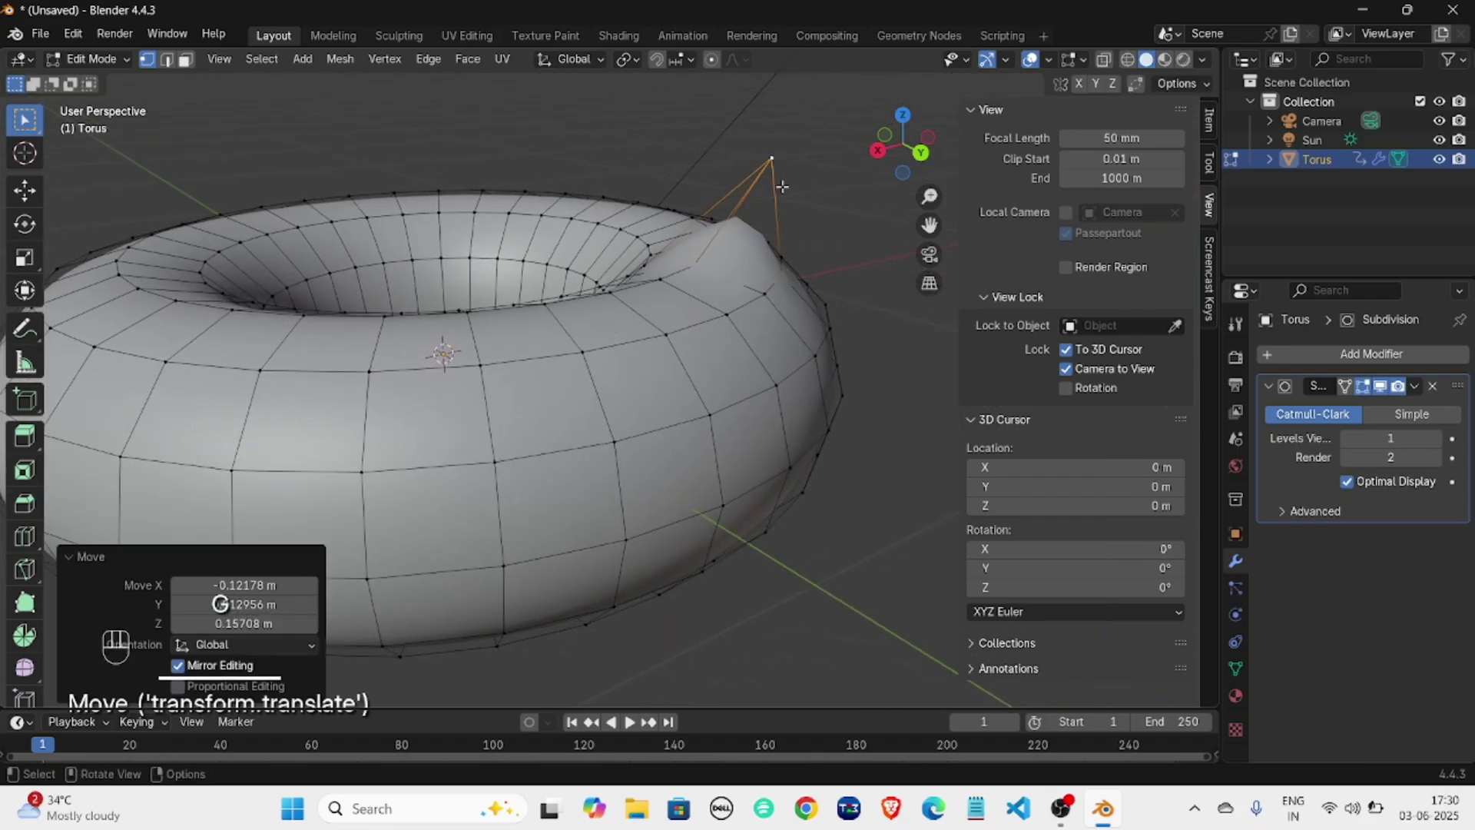
Check the resulting bump on the torus in Object Mode, then undo back to Edit Mode and the unmoved vertex.
key(Tab)
middle_drag(777, 223, 485, 249)
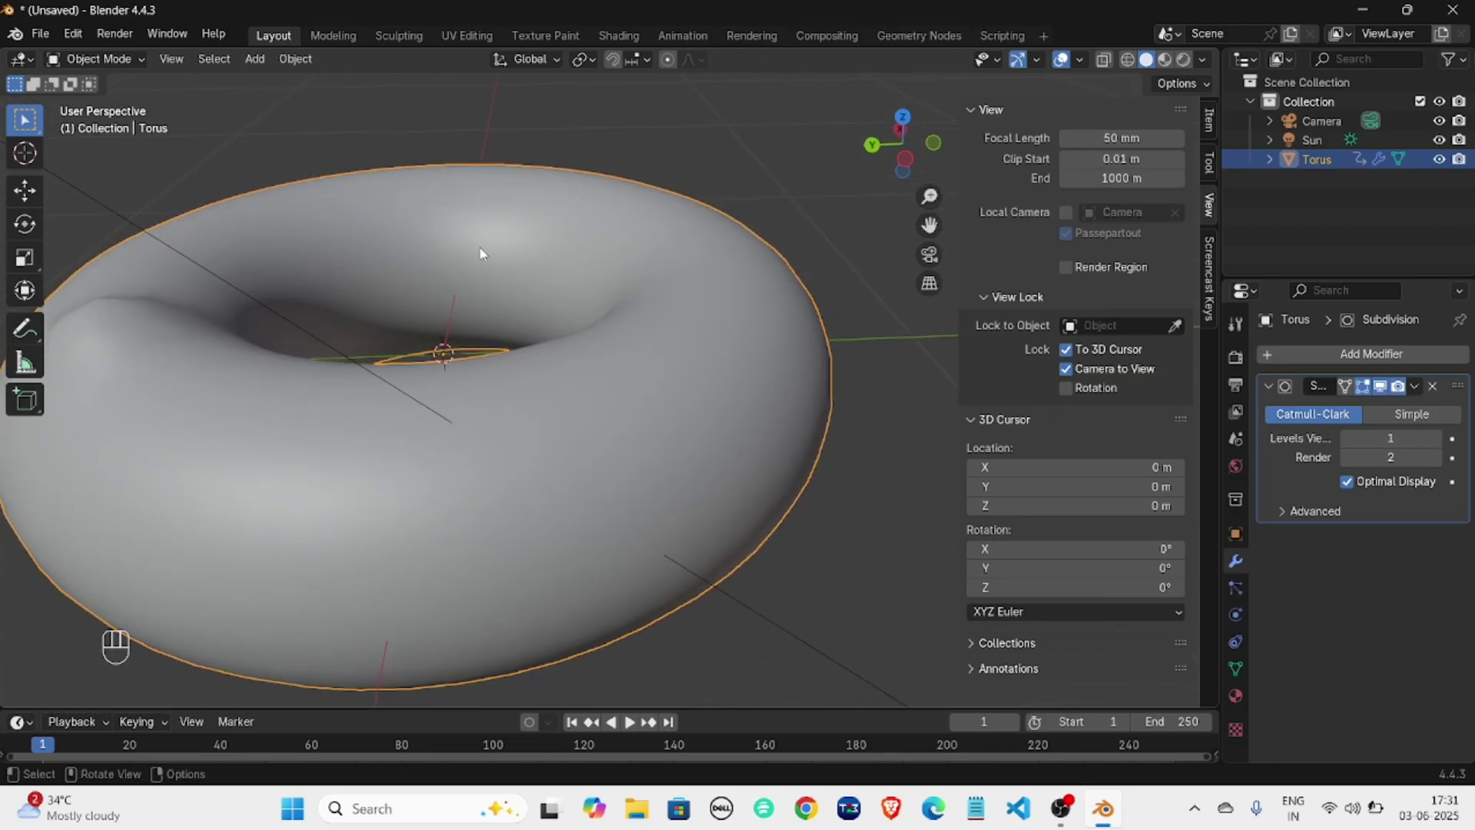
middle_drag(320, 224, 186, 216)
key(ctrl+z)
key(ctrl+z)
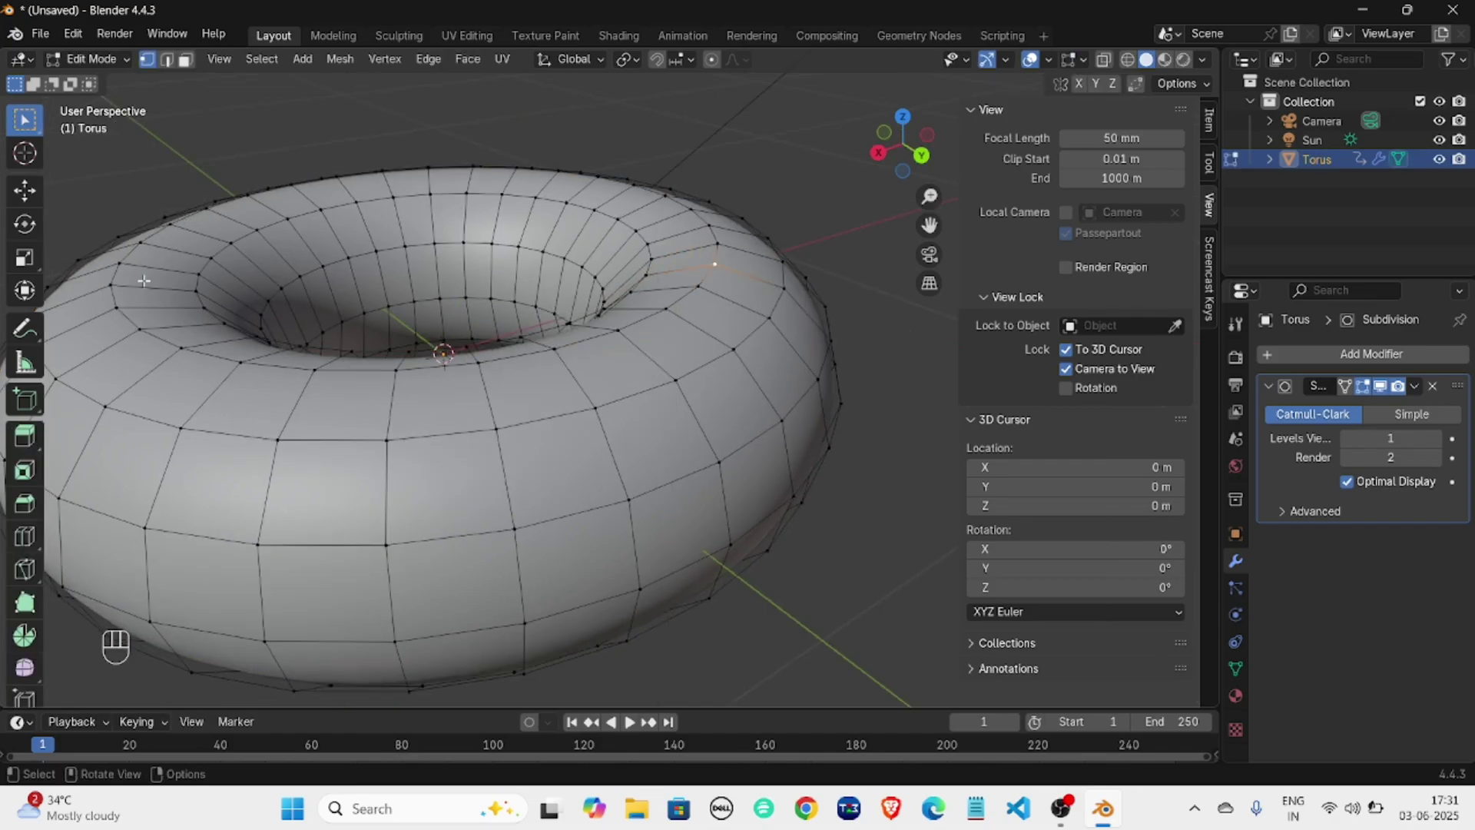
Select a vertex on the torus's top surface beside the hole, try raising it about 0.05 m and undo the move.
scroll(168, 285, down, 4)
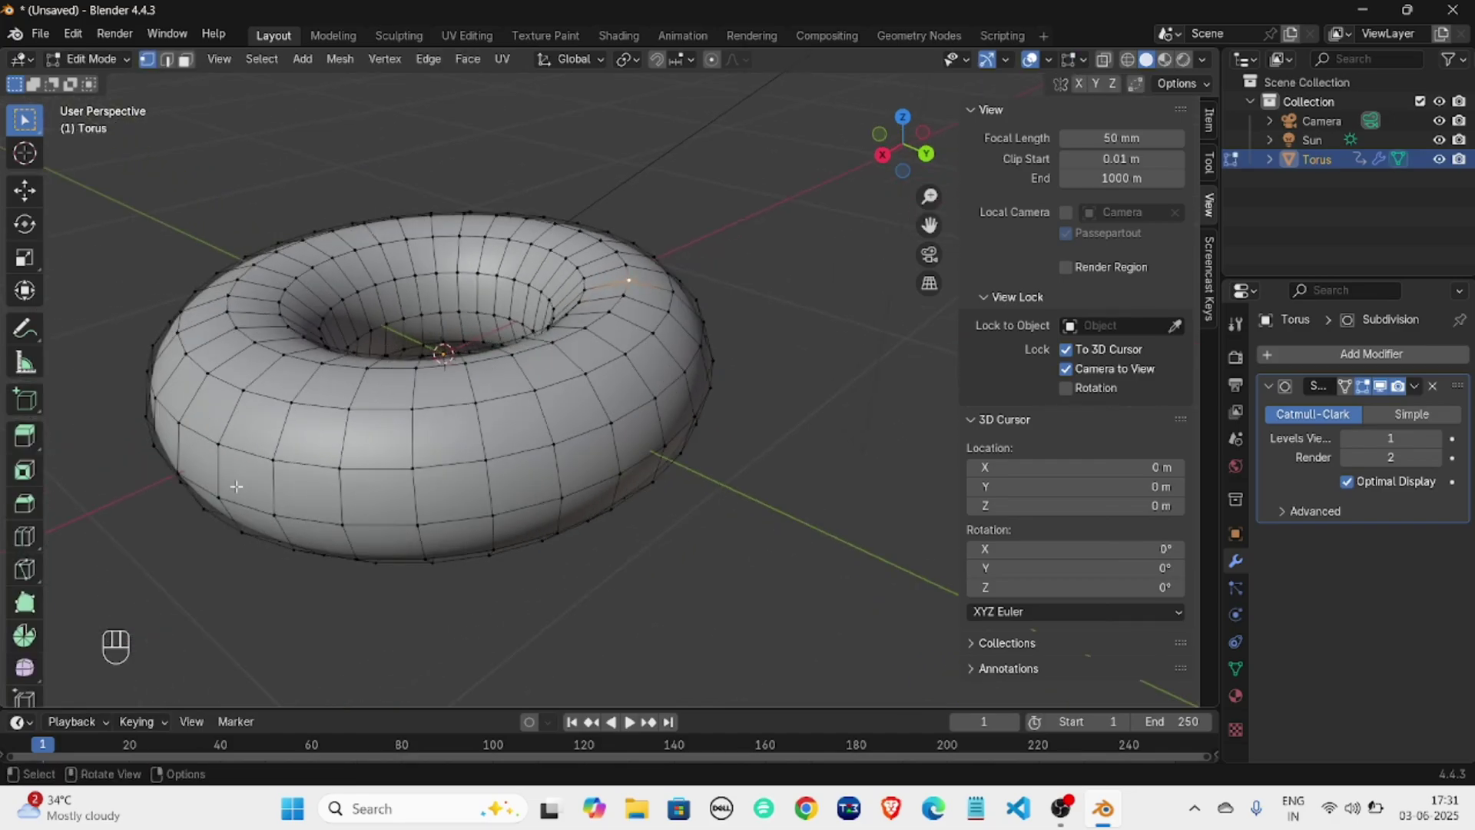
scroll(438, 401, up, 2)
middle_drag(389, 364, 396, 347)
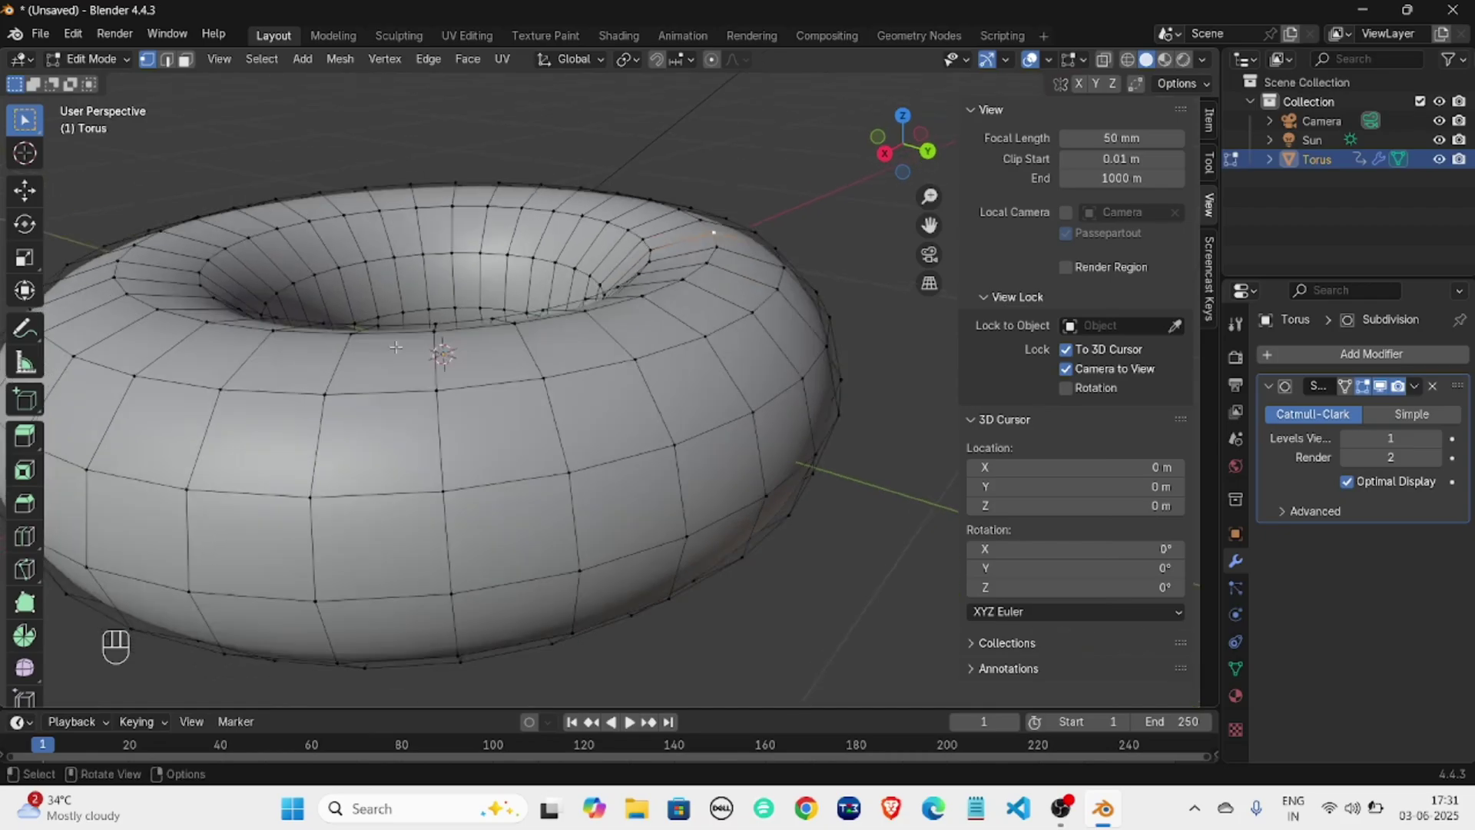
click(715, 248)
key(g)
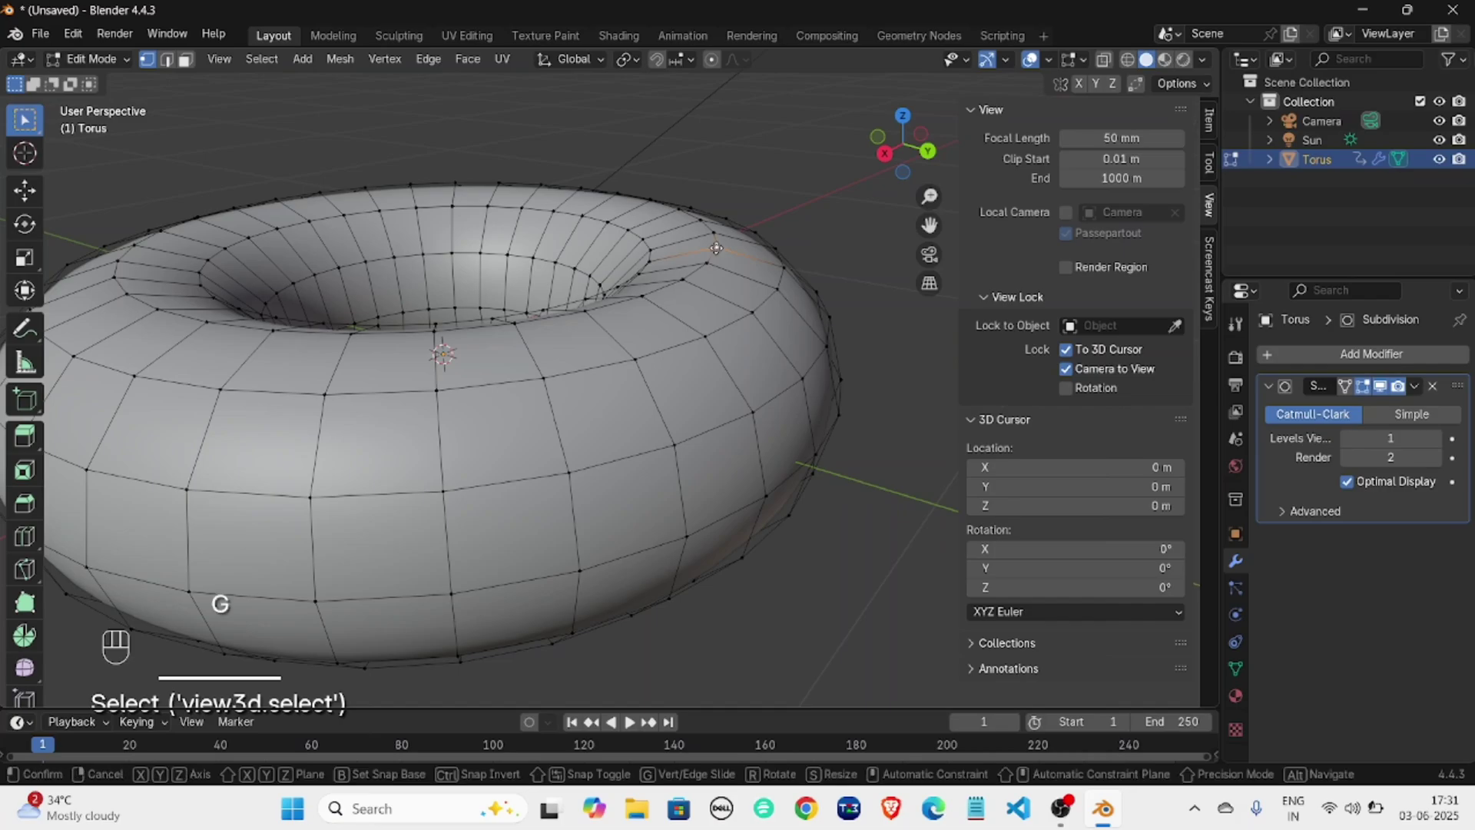
click(748, 218)
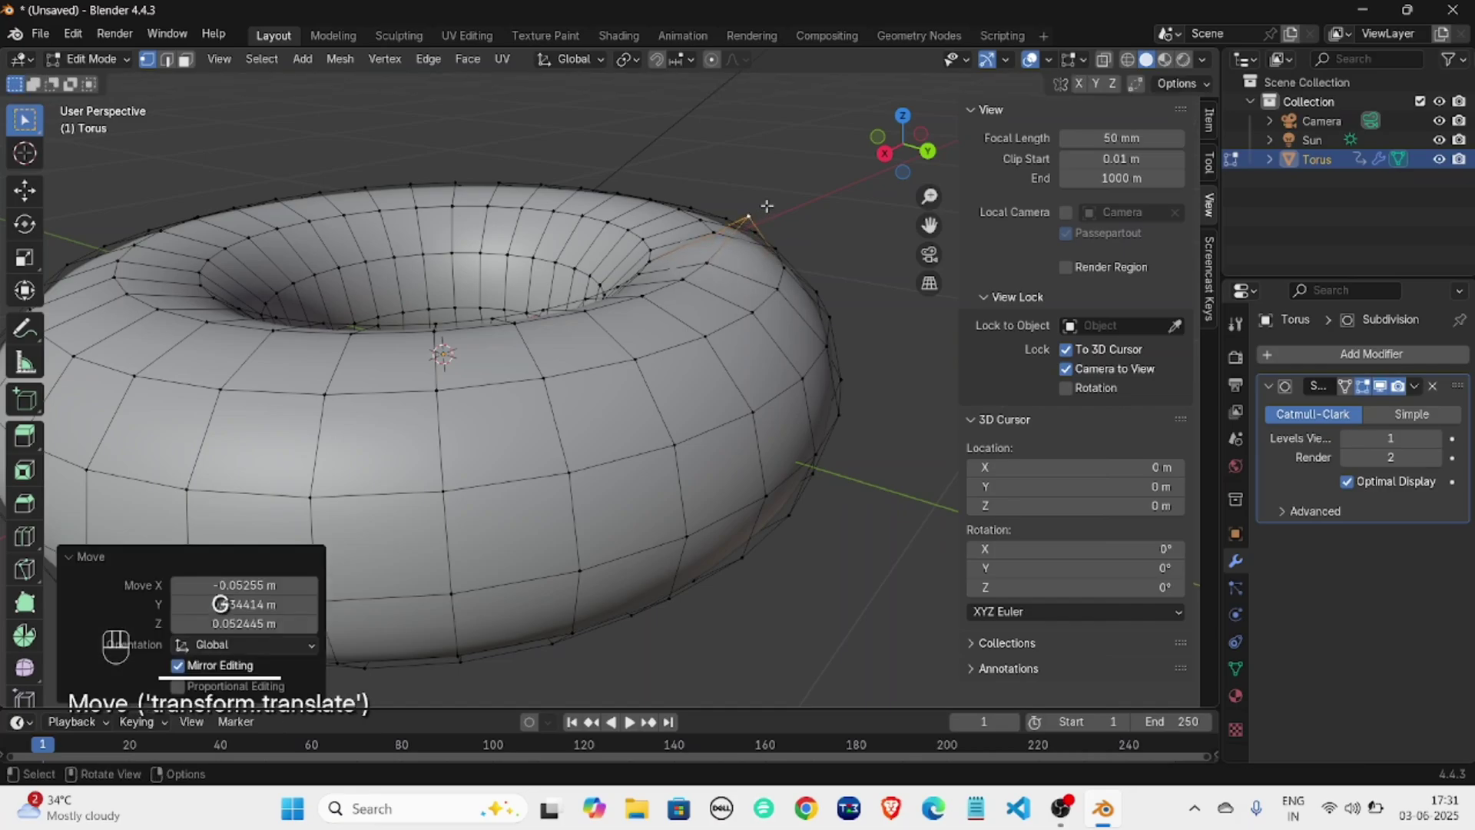
key(ctrl+z)
key(ctrl+z)
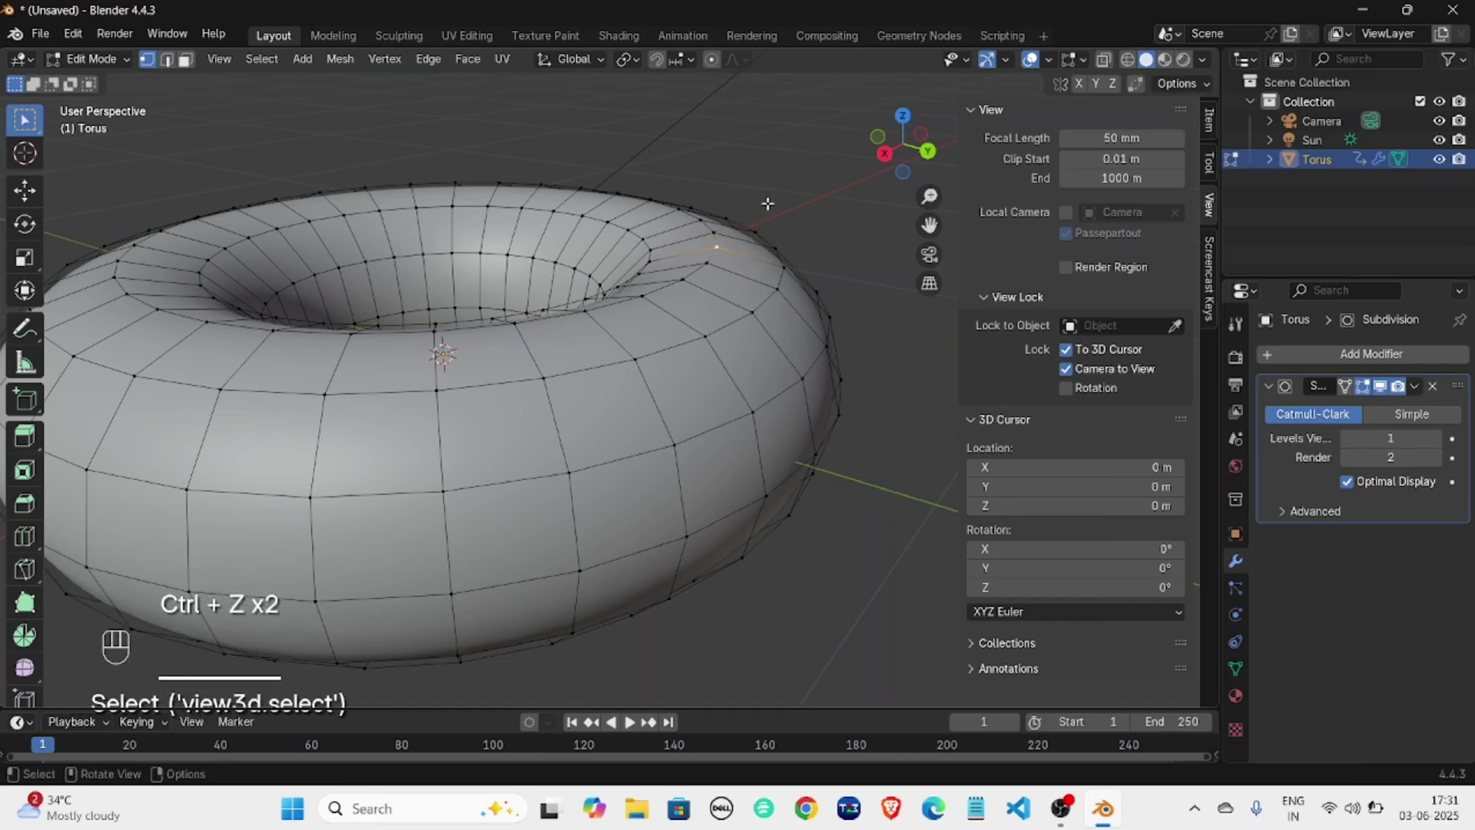
Enable proportional editing with the Smooth falloff.
scroll(316, 198, down, 3)
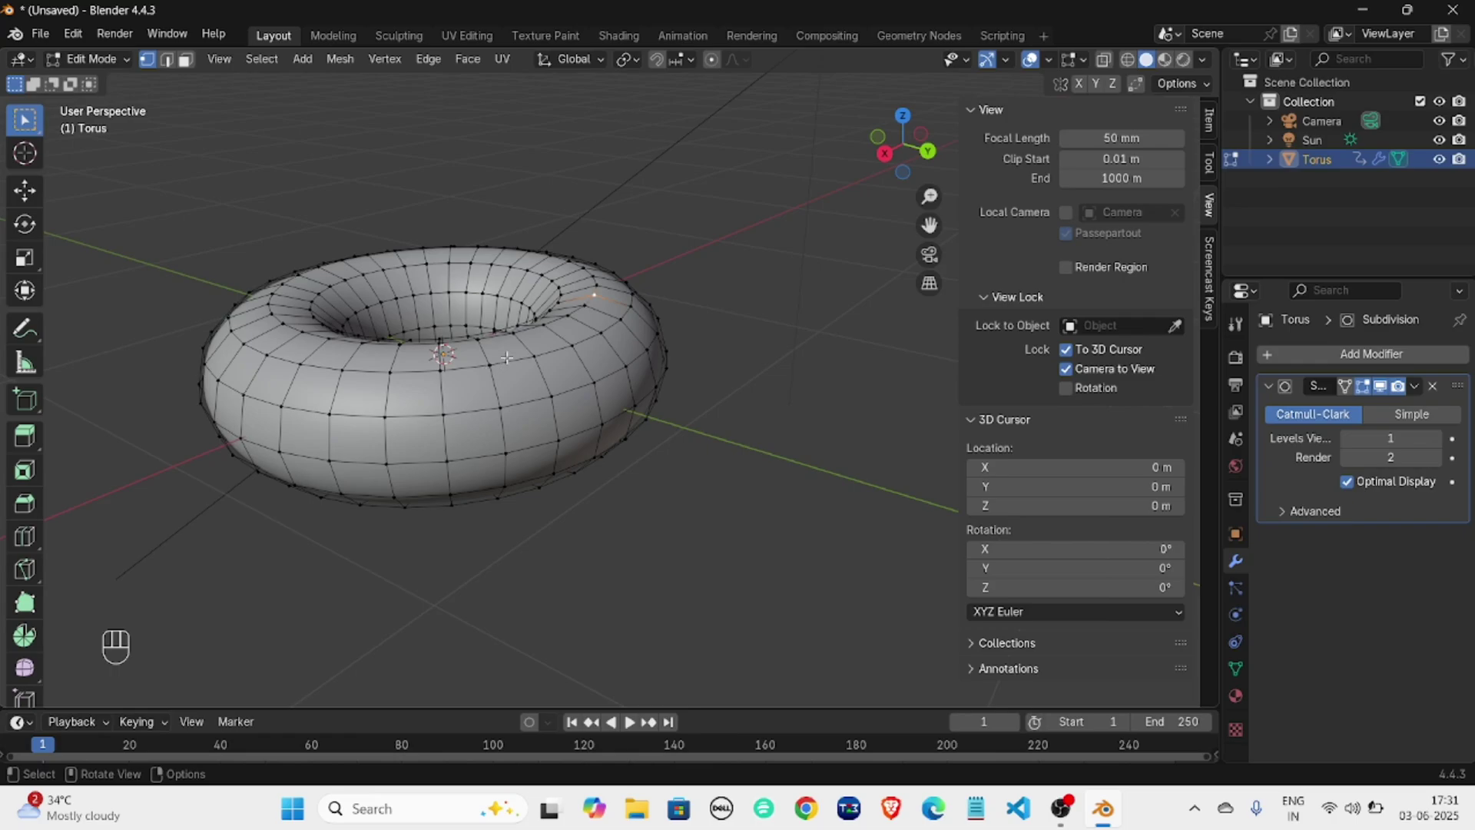
click(739, 61)
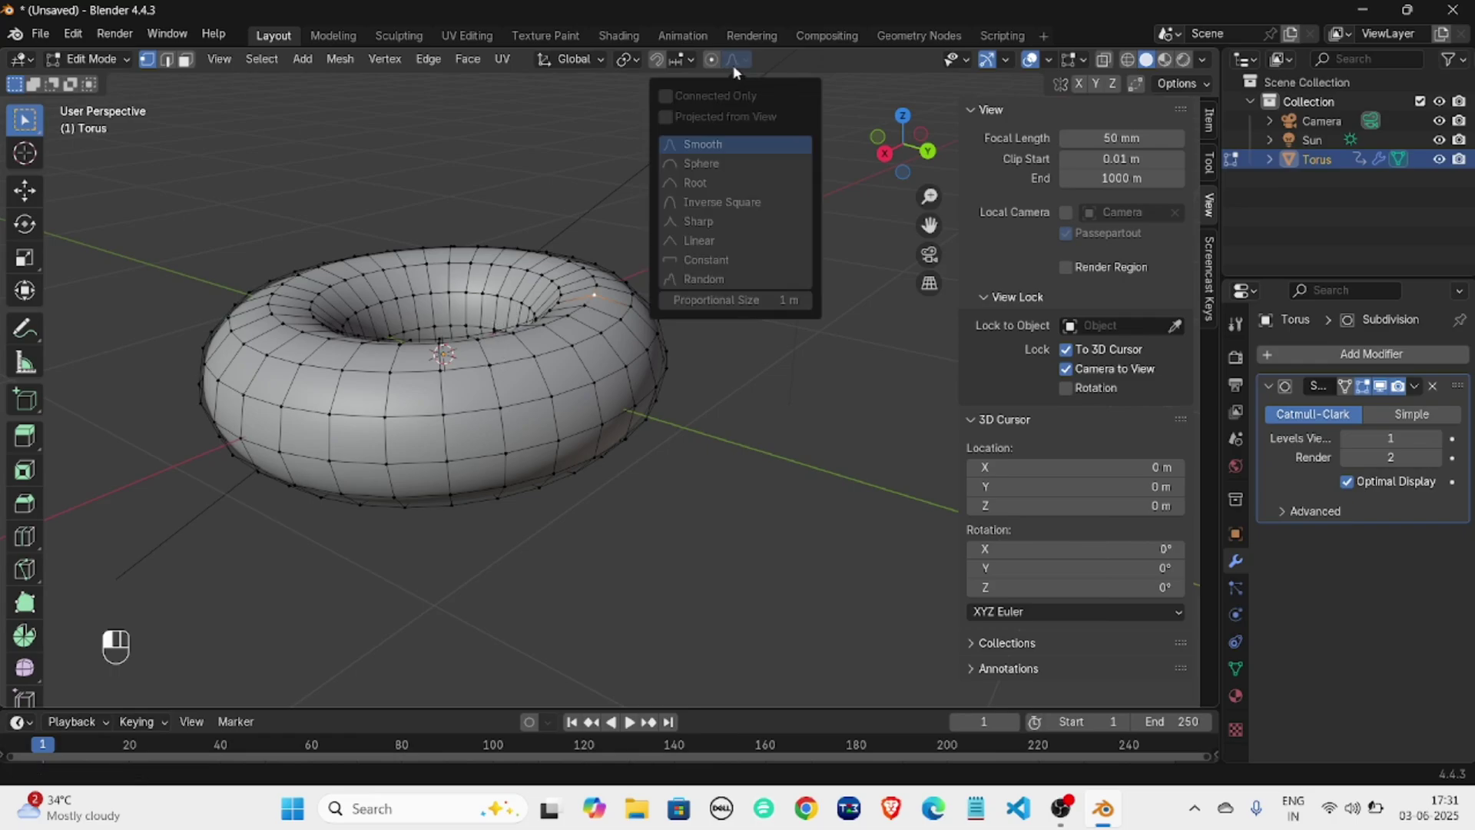
click(713, 59)
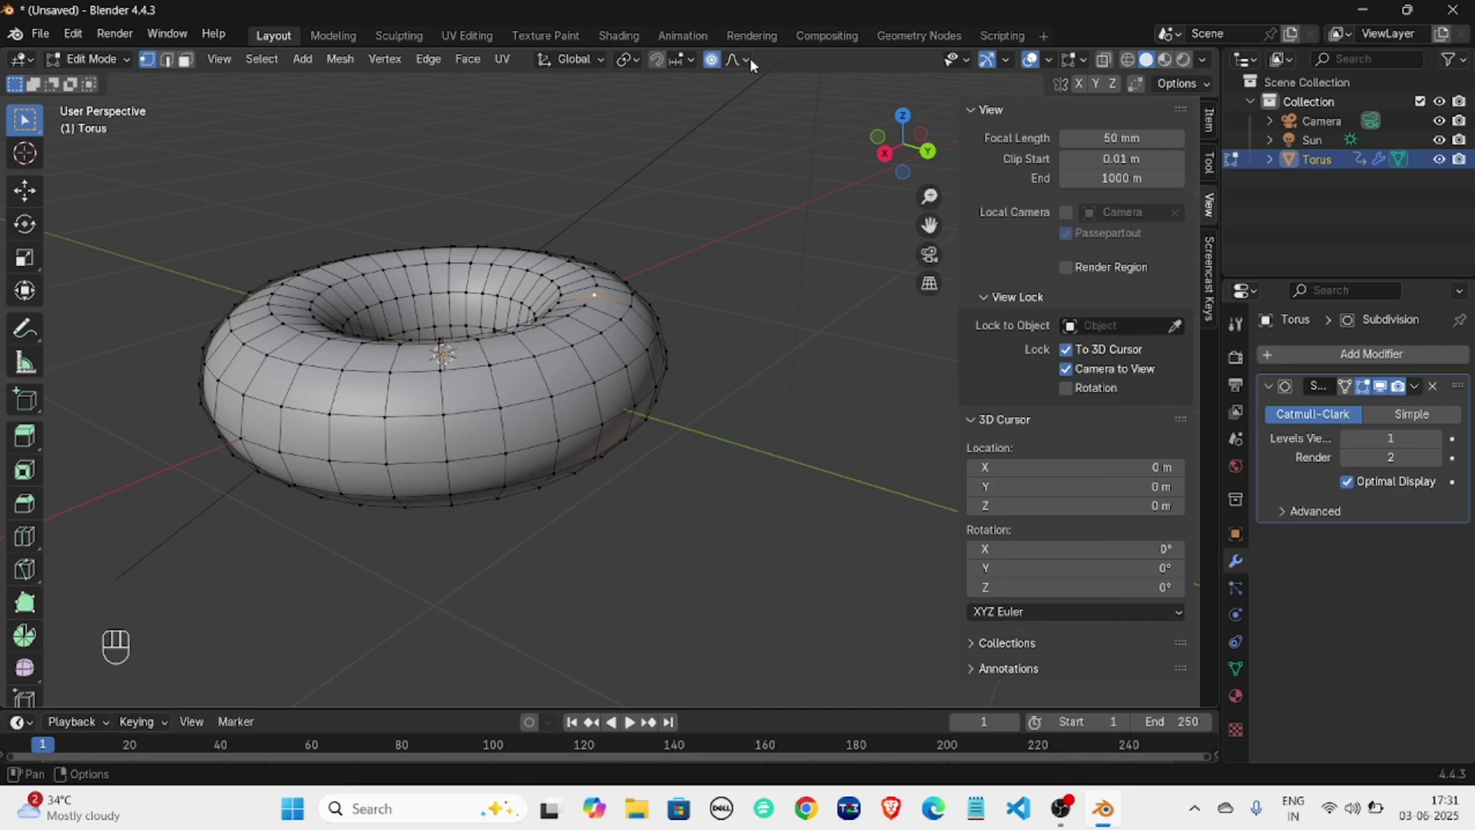
Try pulling the selected vertex up about 0.18 m in Z with a proportional size of 0.909 m.
middle_drag(636, 256, 586, 242)
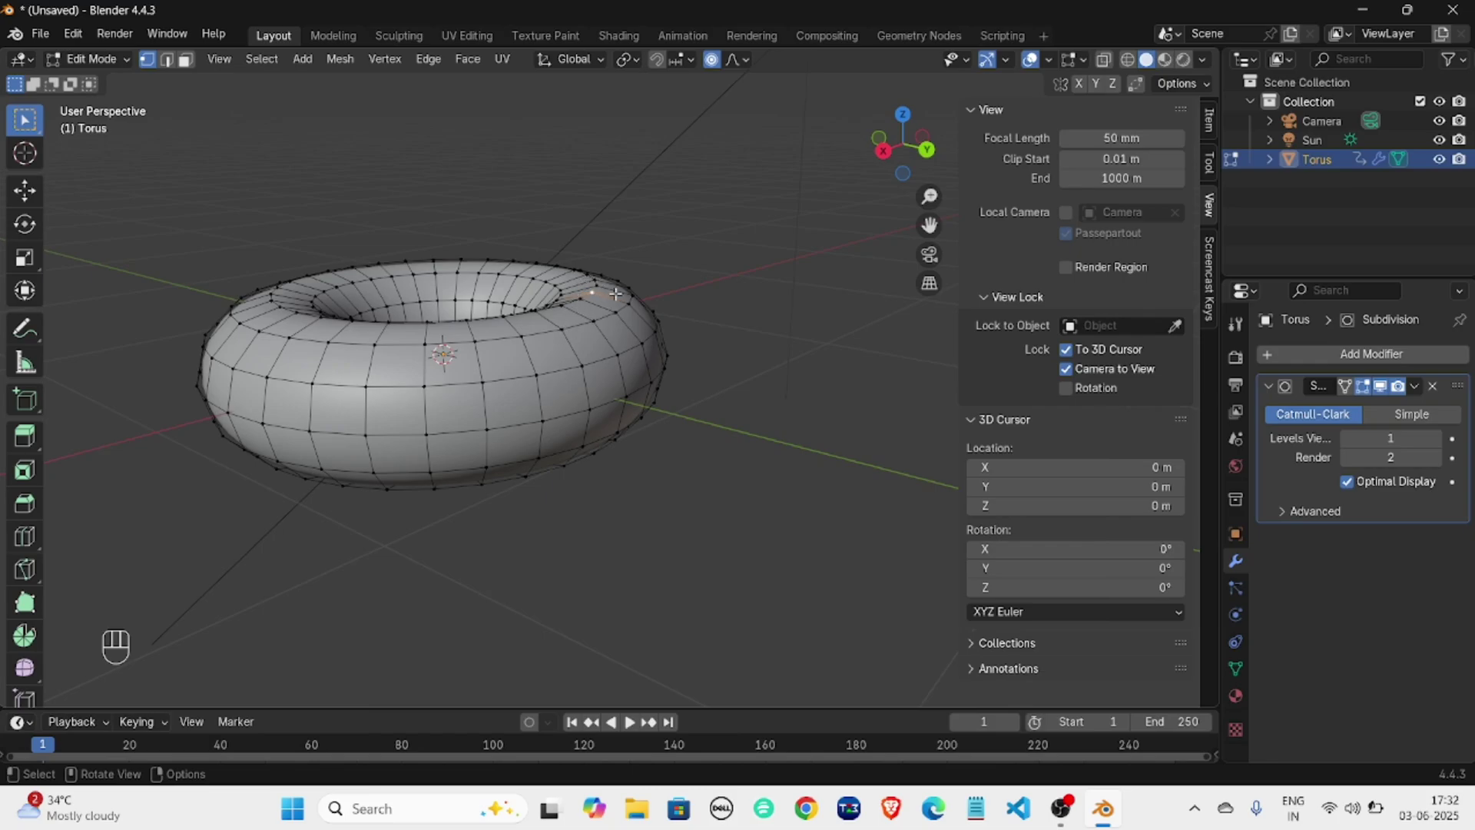
key(g)
scroll(615, 291, up, 3)
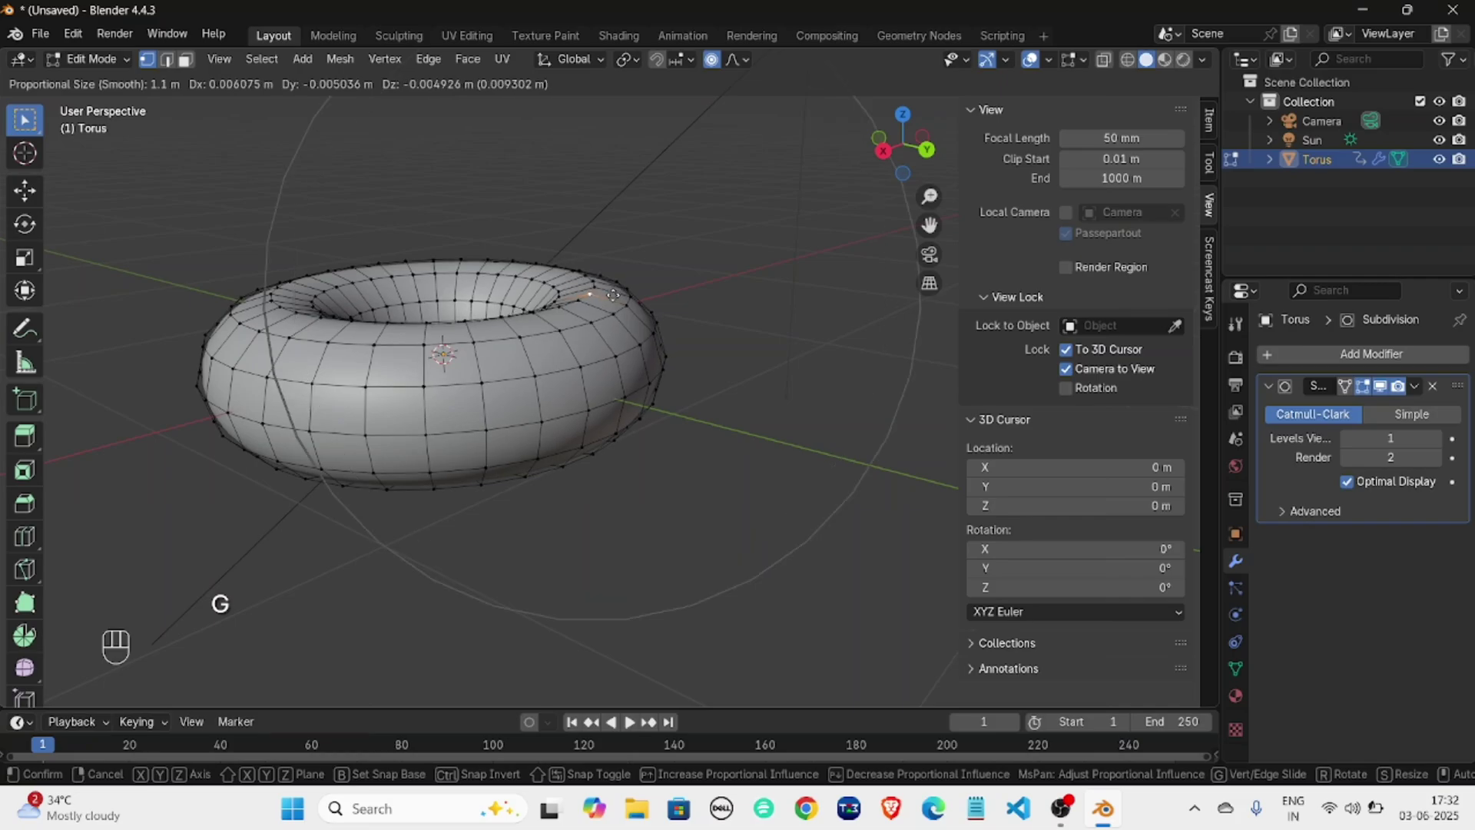
scroll(613, 295, up, 5)
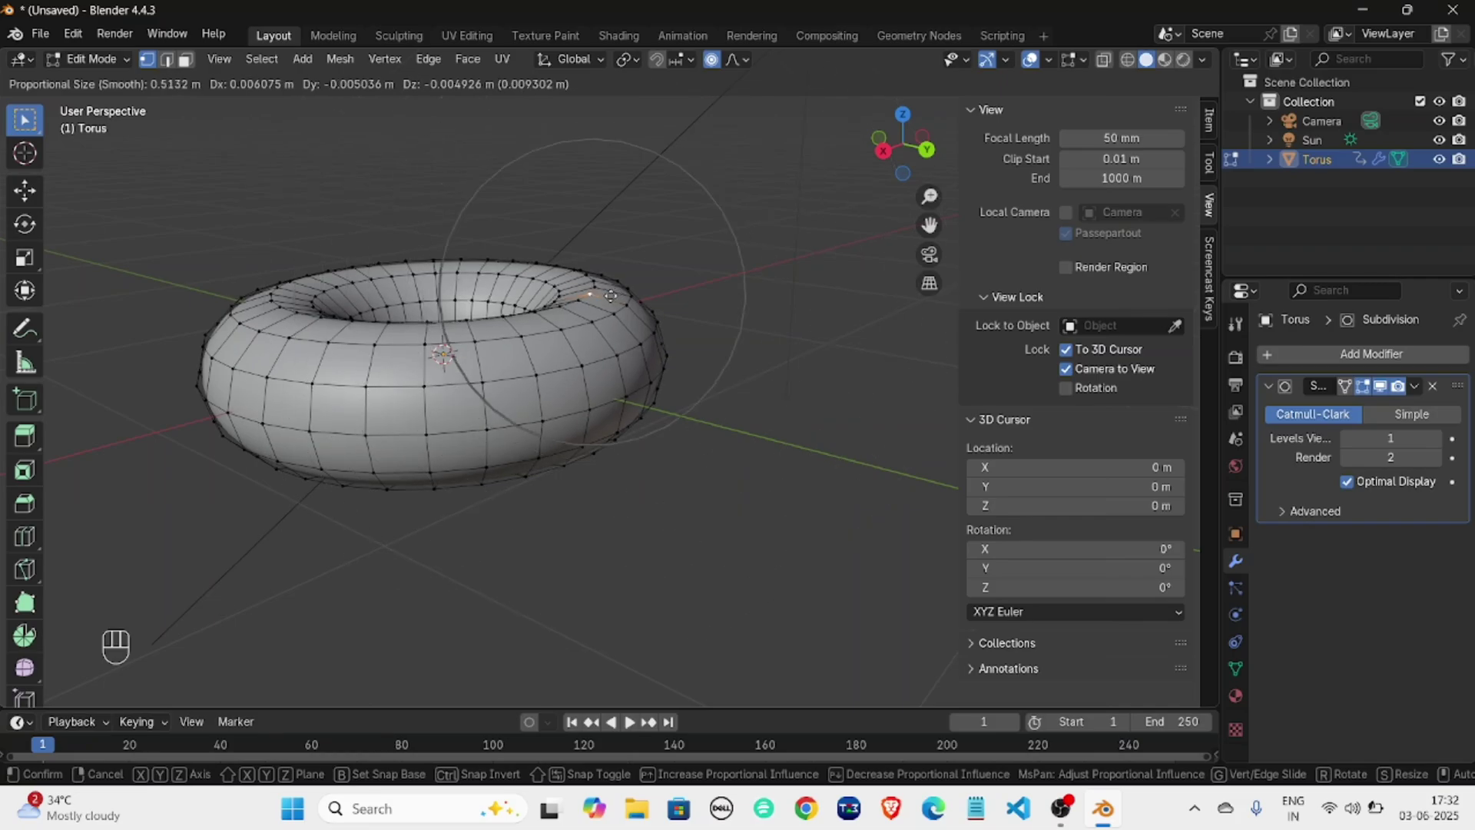
scroll(611, 296, down, 1)
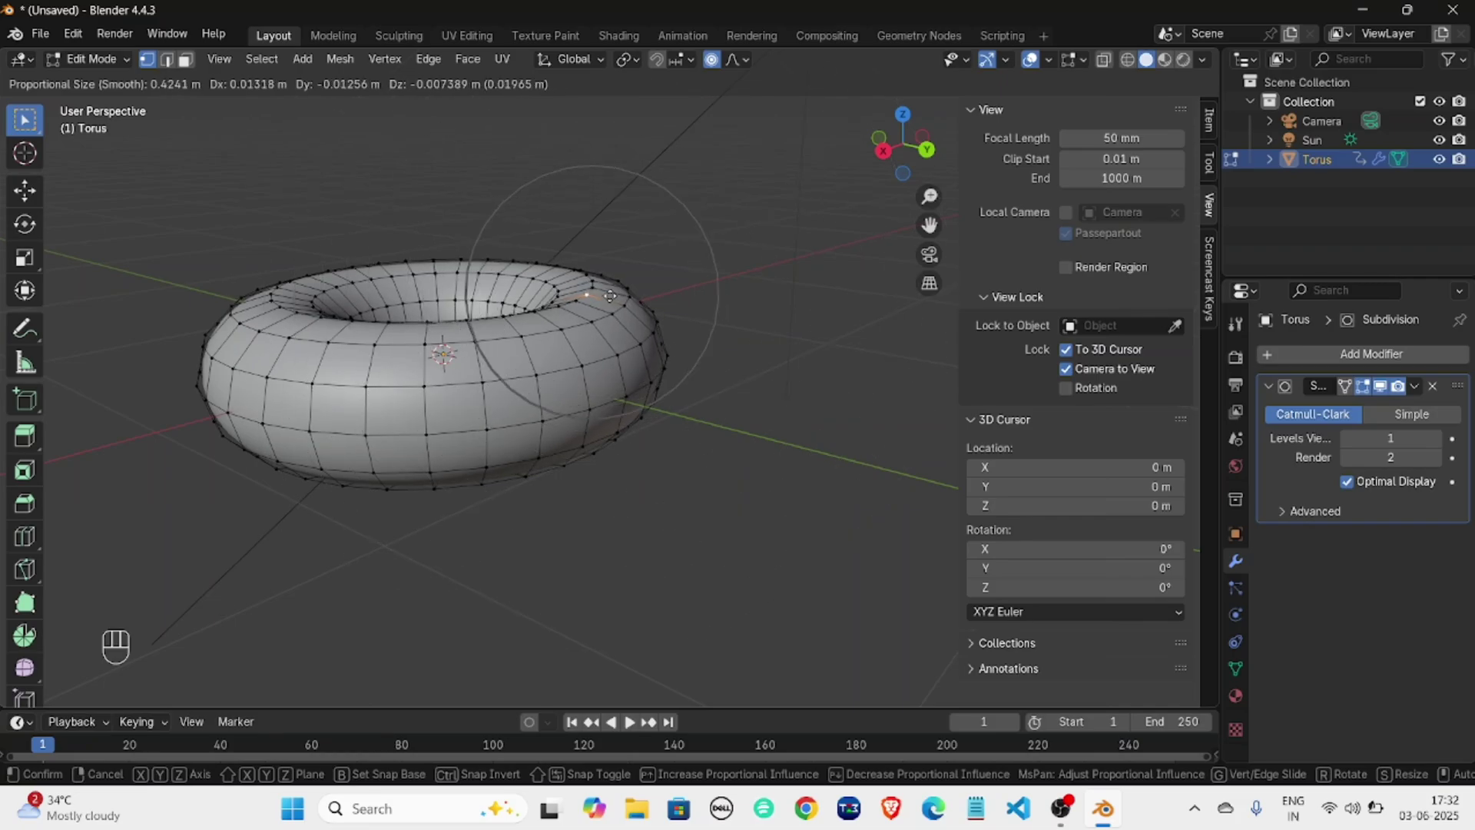
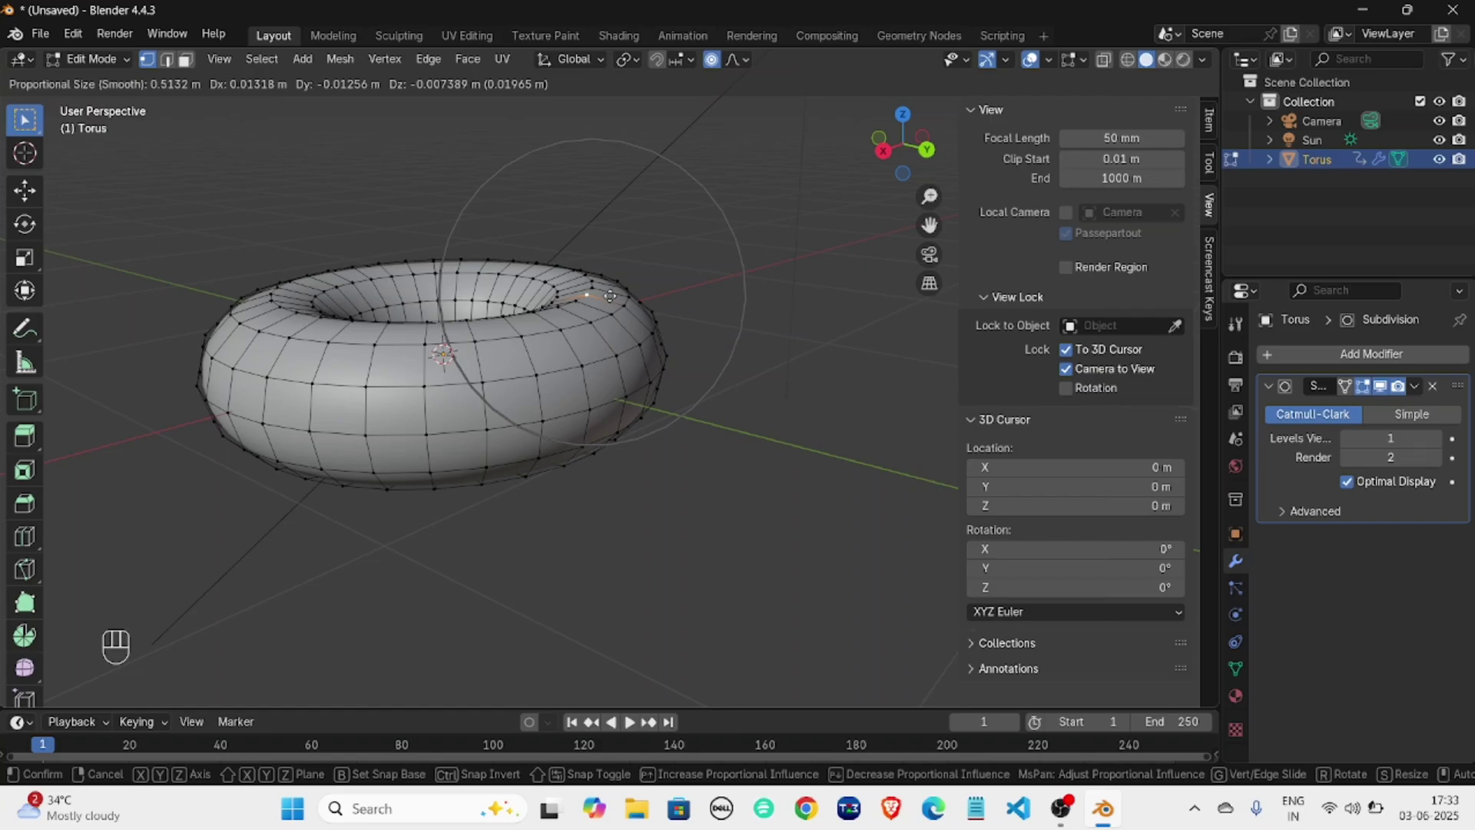
key(n)
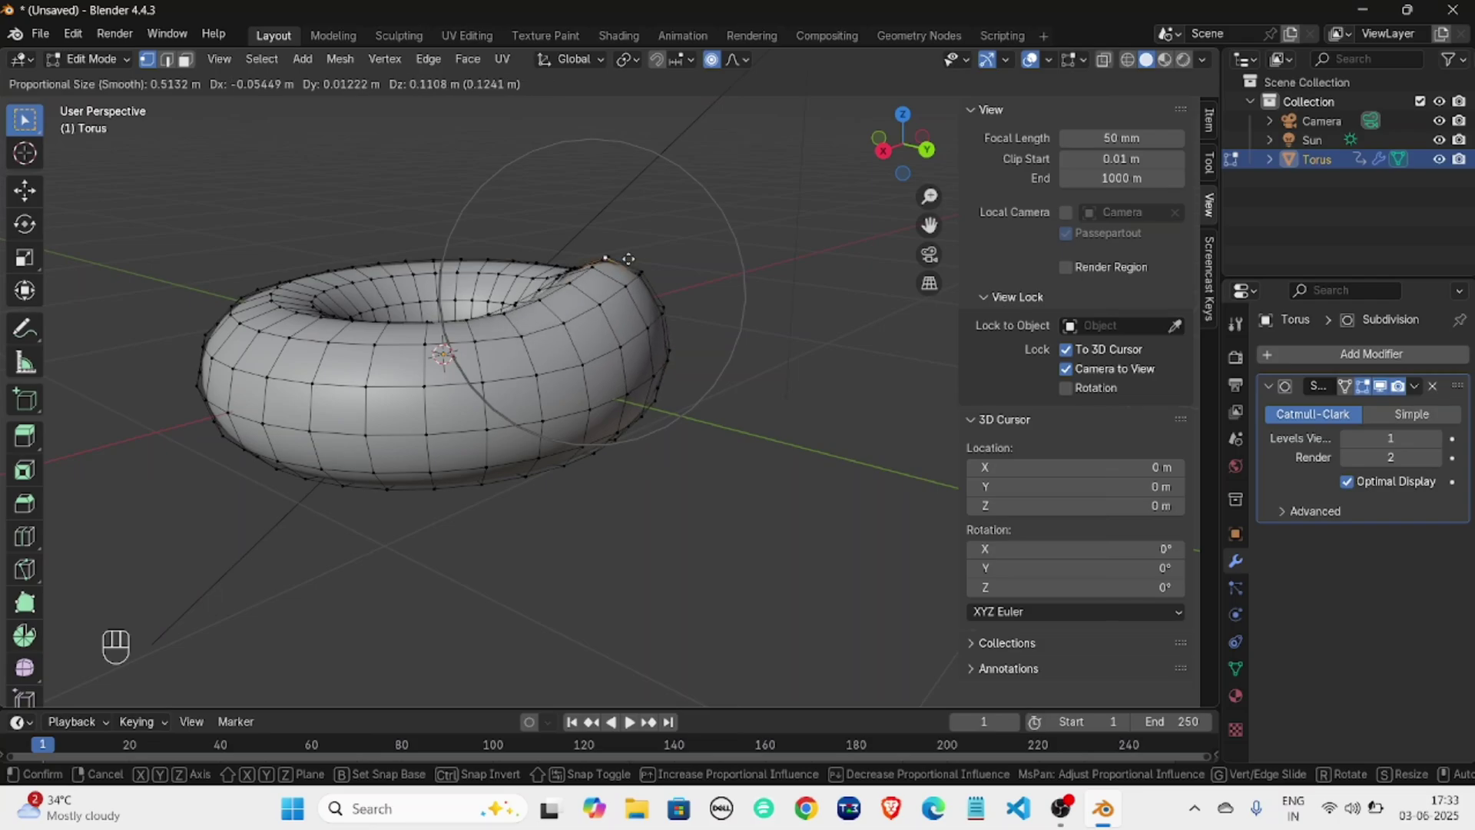
scroll(626, 265, down, 4)
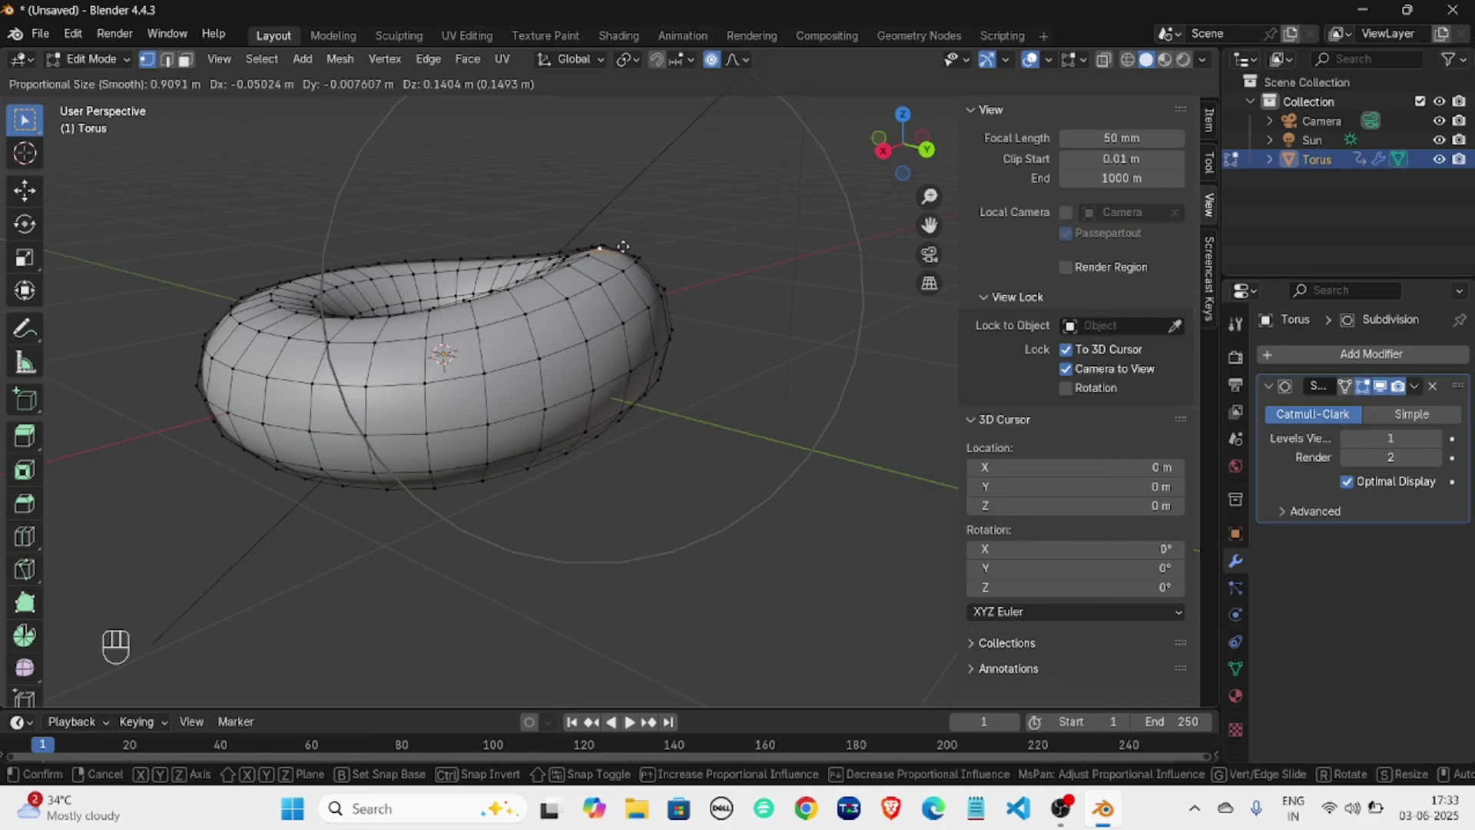
scroll(625, 253, down, 2)
click(659, 244)
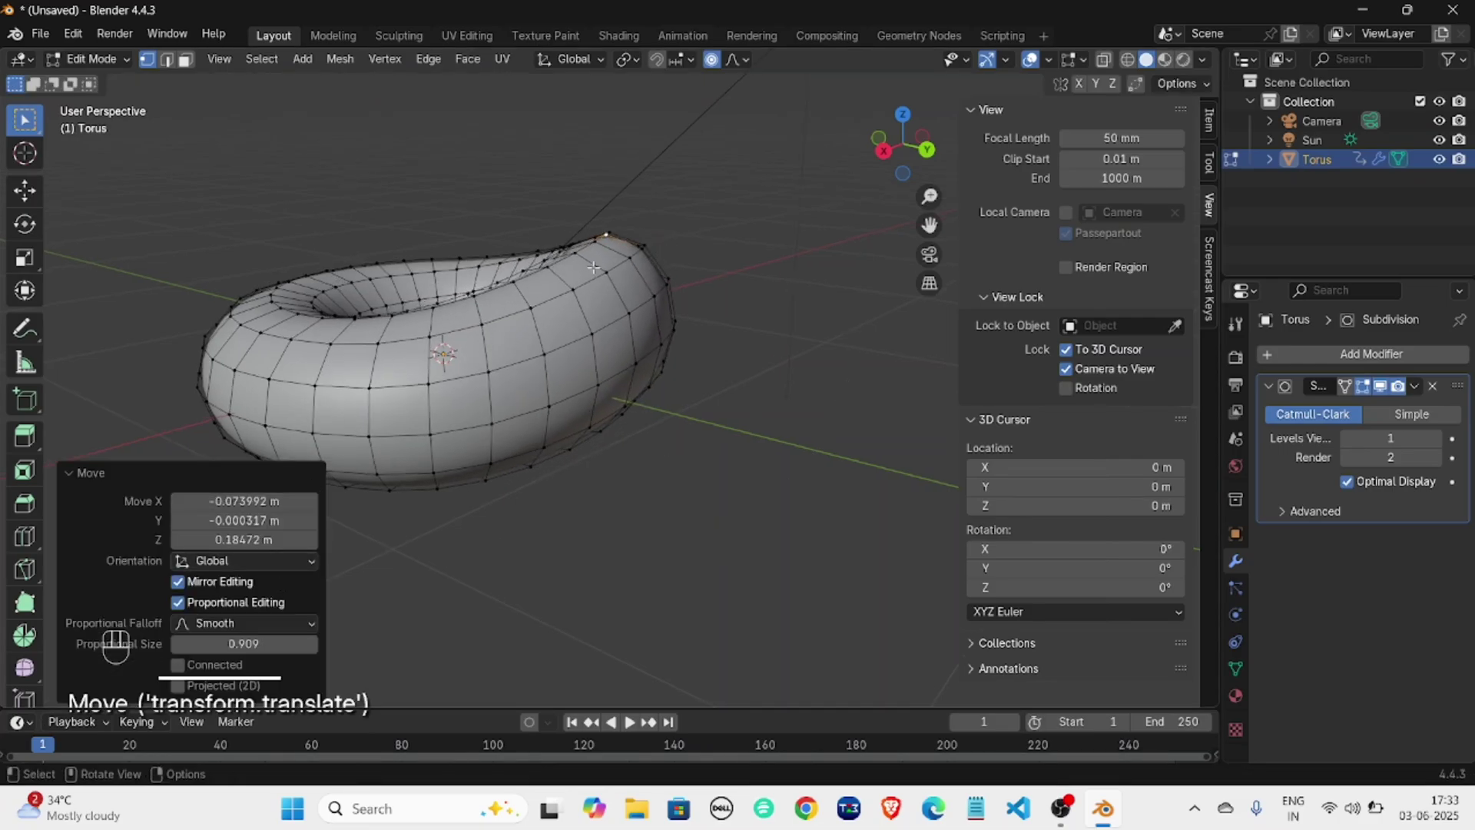
Compare the reshaped torus in Object Mode and Edit Mode, viewing it from another side.
click(94, 59)
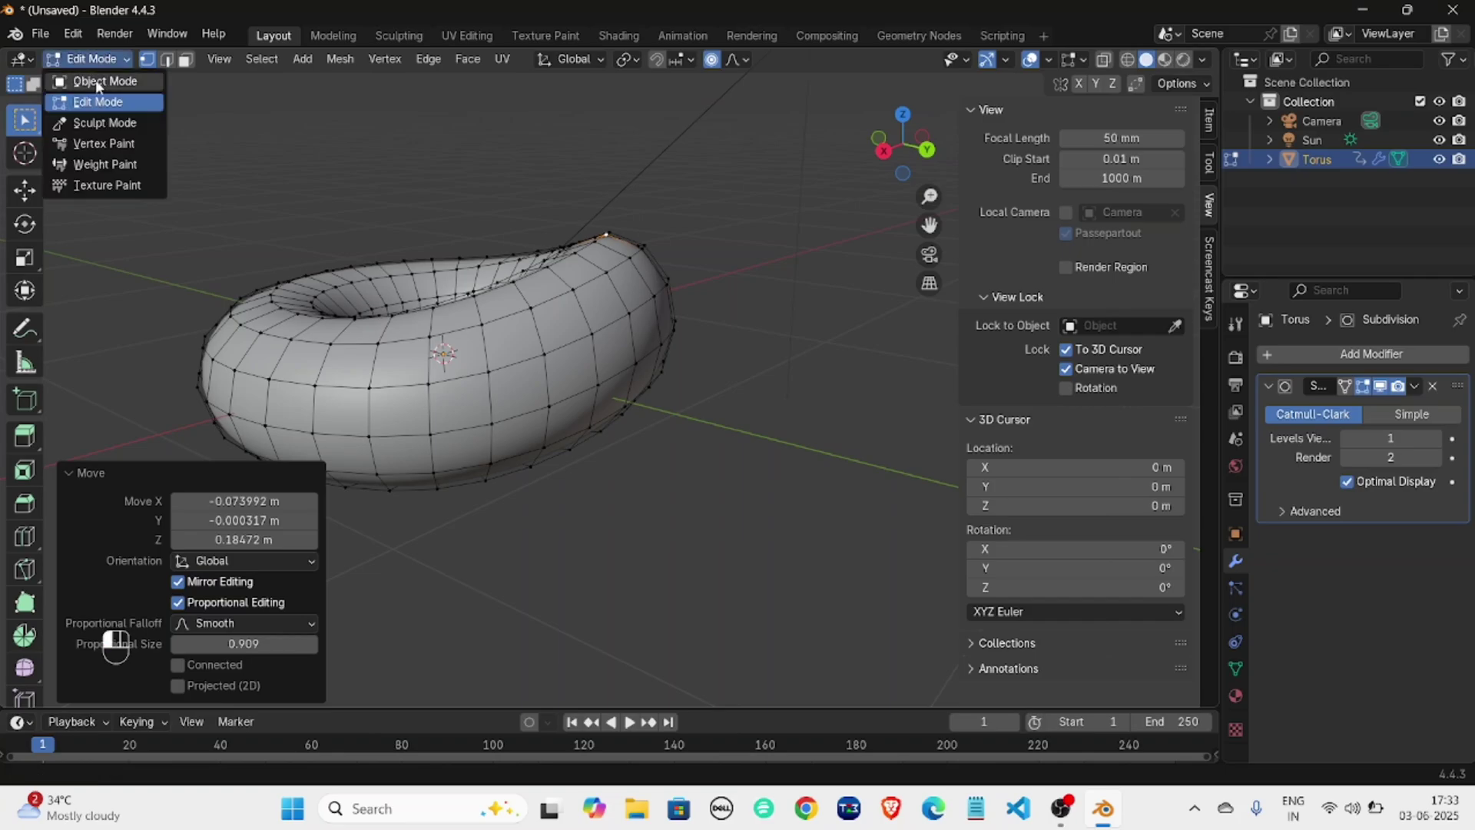
click(97, 85)
key(Tab)
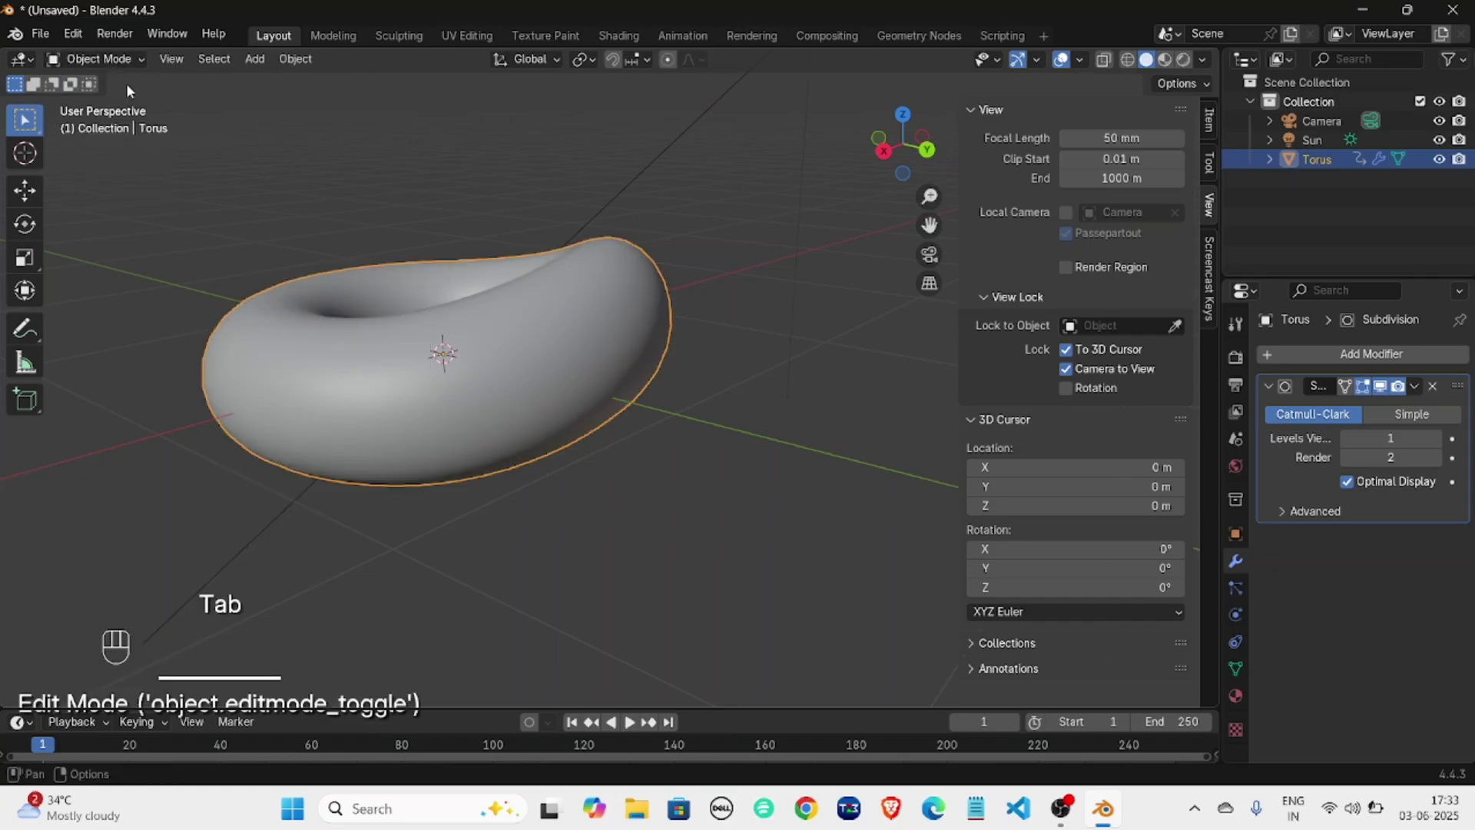
key(Tab)
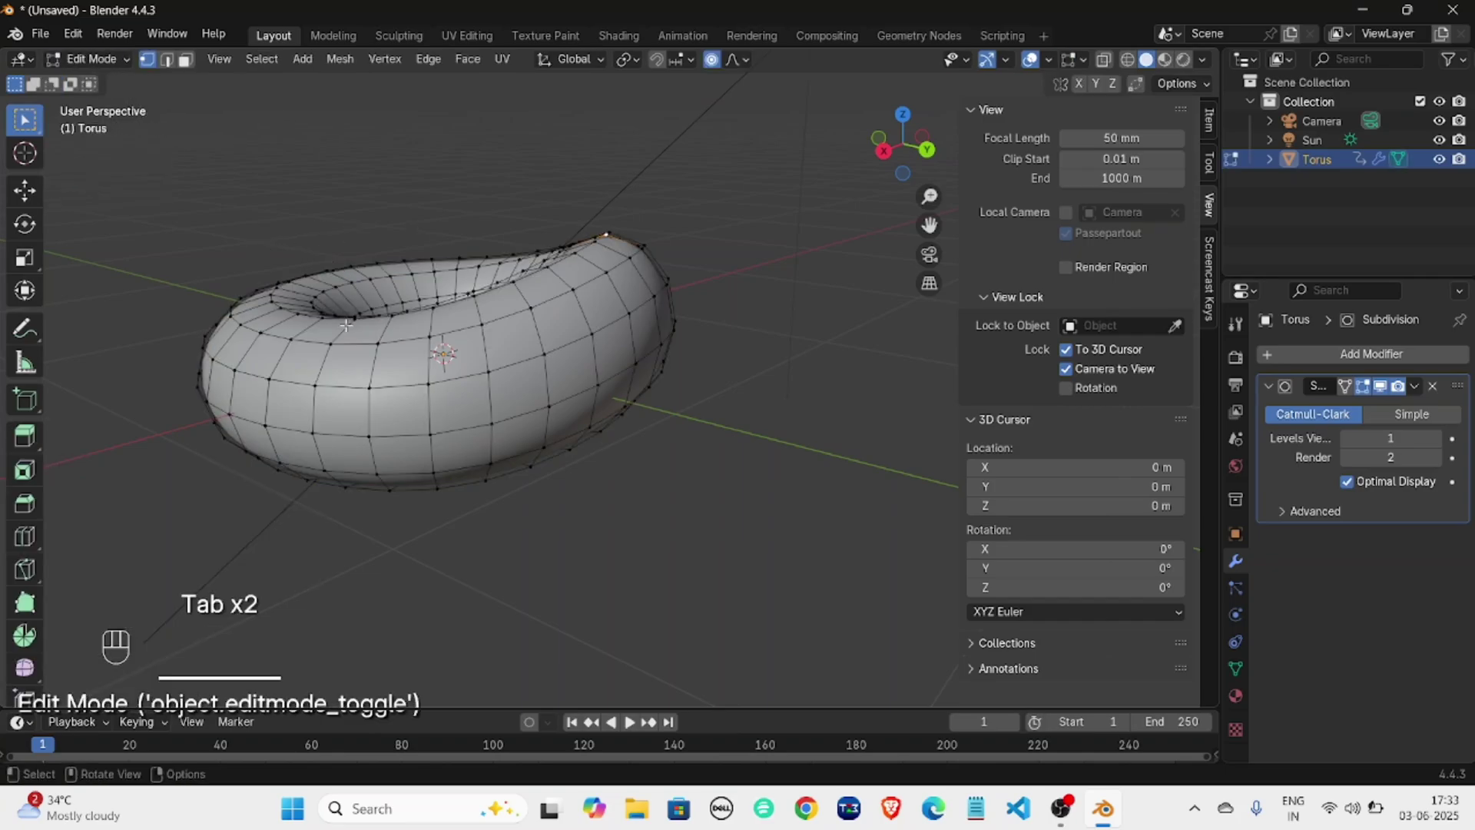
key(Tab)
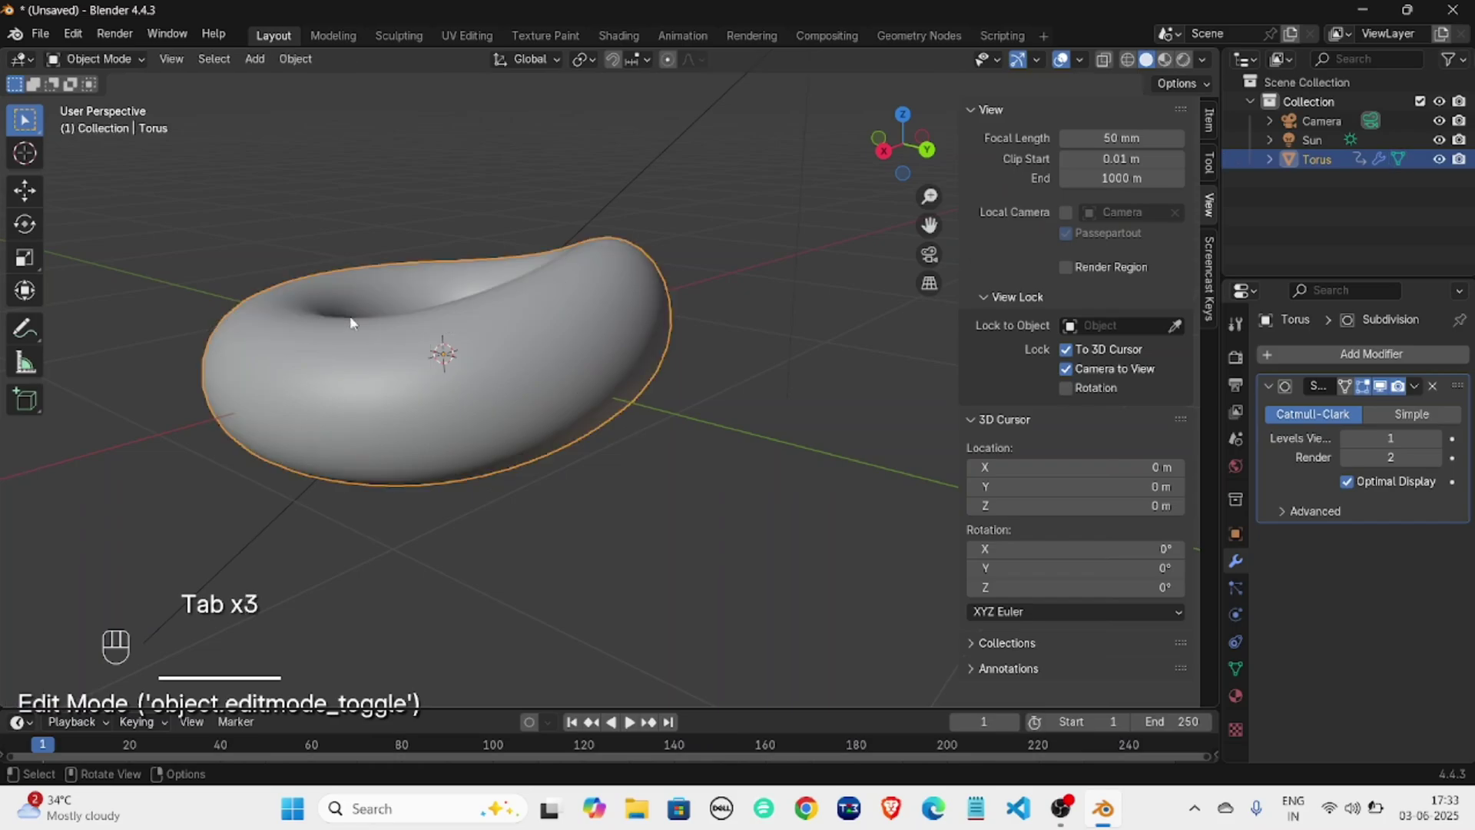
middle_drag(459, 327, 282, 326)
key(Tab)
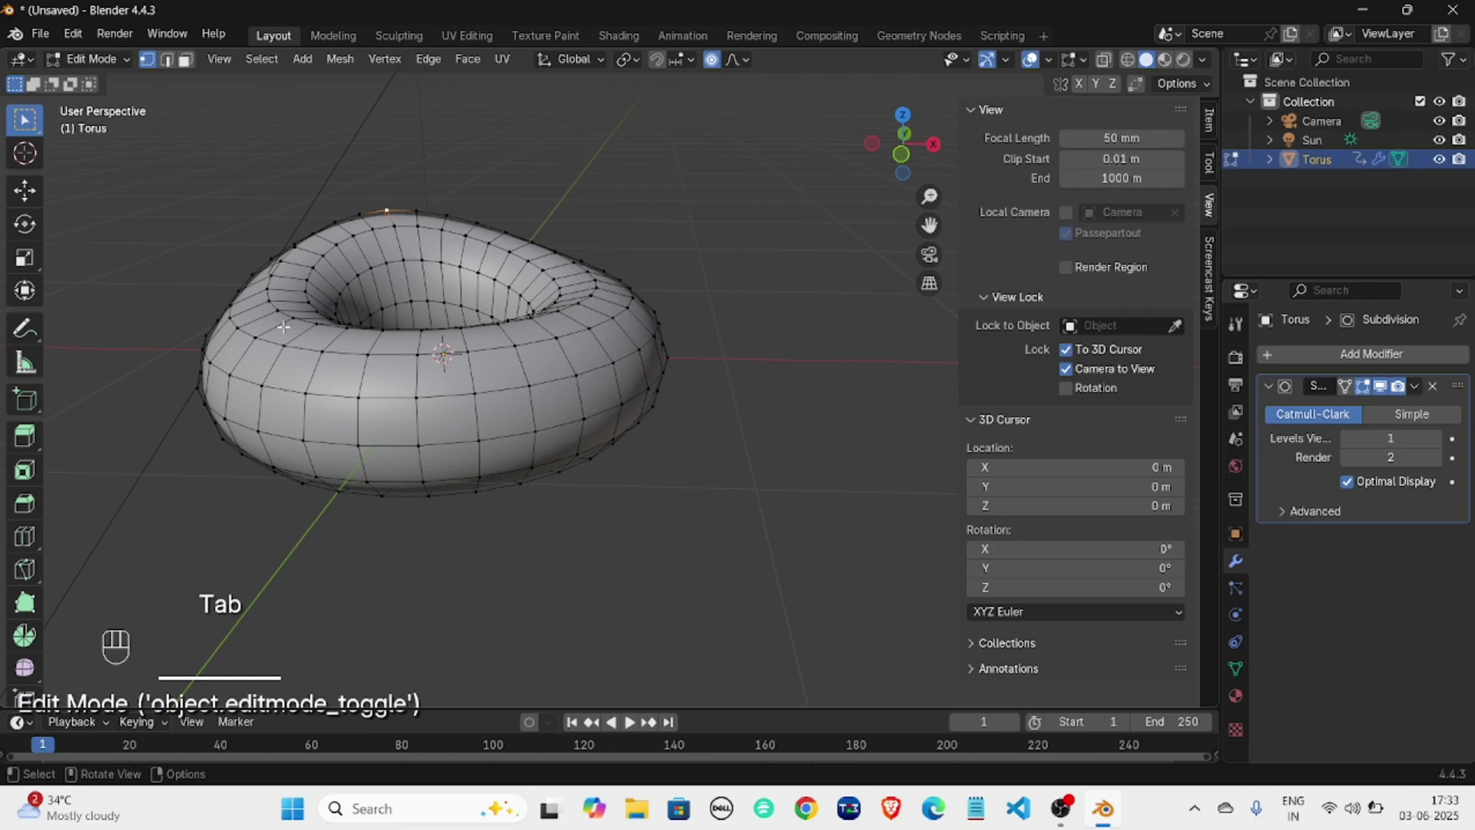
Undo the proportional pull and return to the undeformed torus in Edit Mode.
key(ctrl+z)
key(ctrl+z)
key(ctrl+z)
key(ctrl+z)
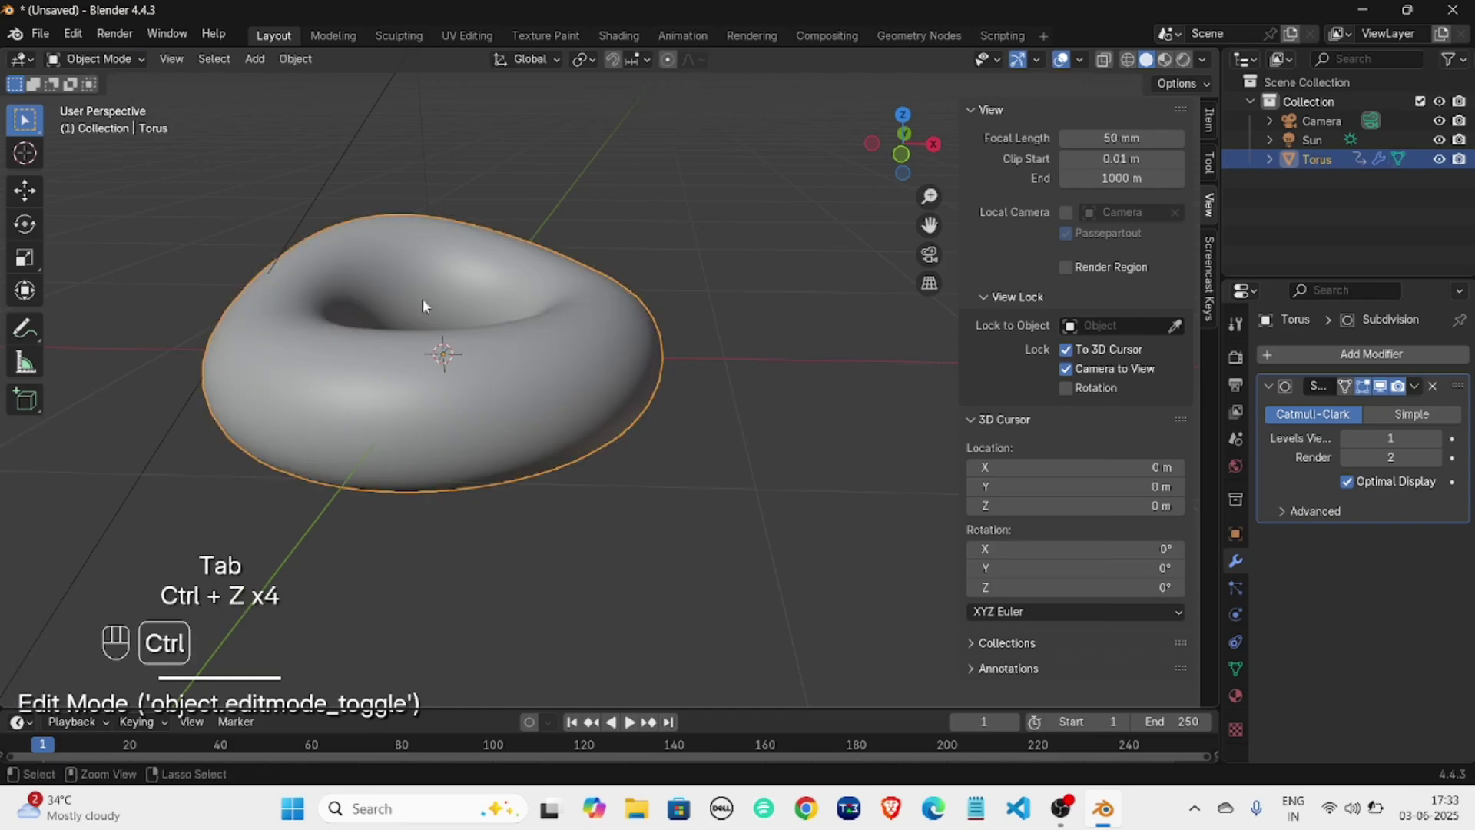
key(ctrl+z)
key(ctrl+z)
Raise a vertex on the torus's top surface beside the hole about 0.06 m in Z, using a 0.62 m proportional size.
middle_drag(476, 289, 532, 275)
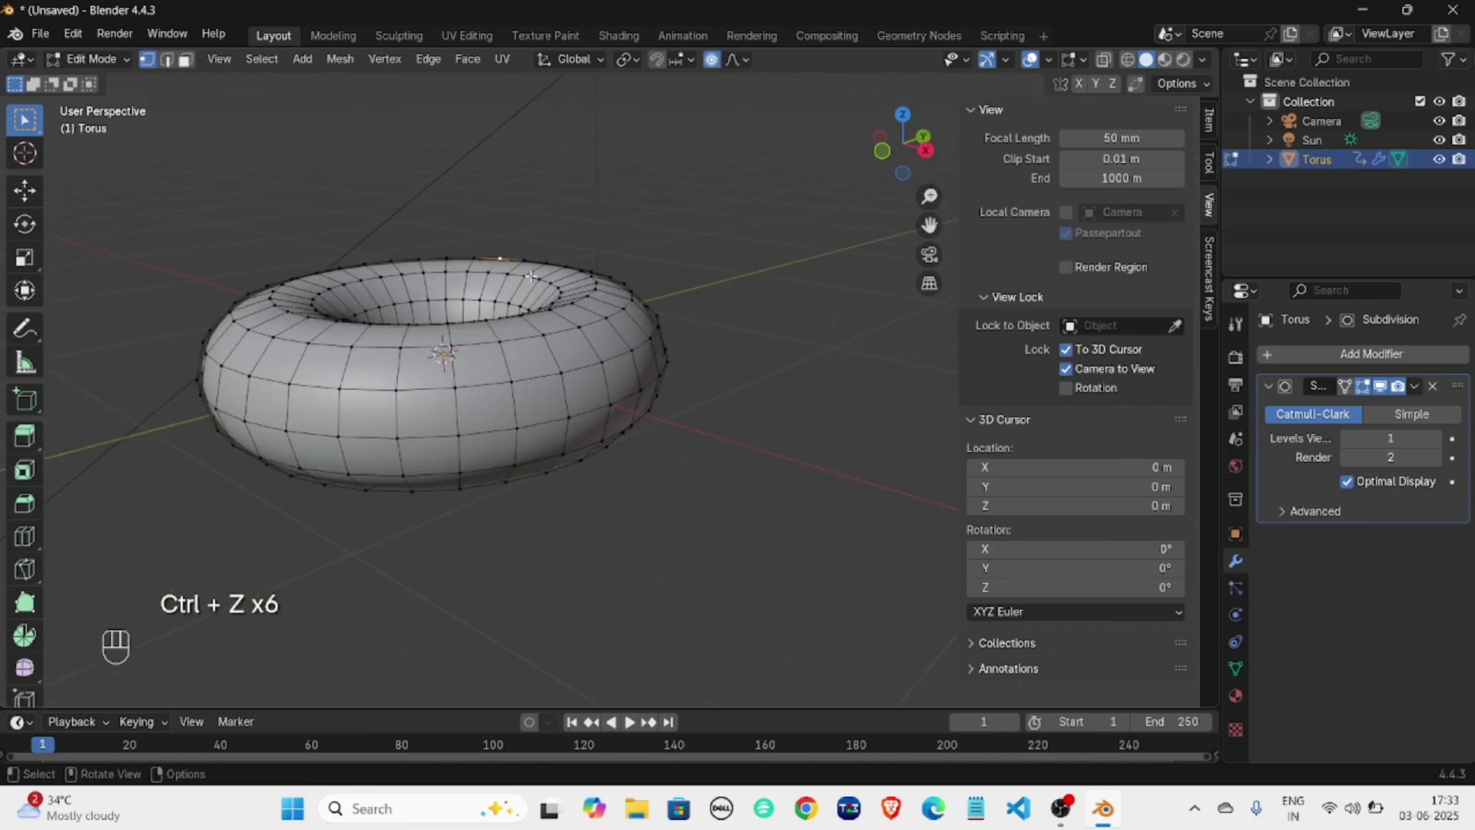
click(596, 283)
middle_drag(639, 284, 635, 283)
key(g)
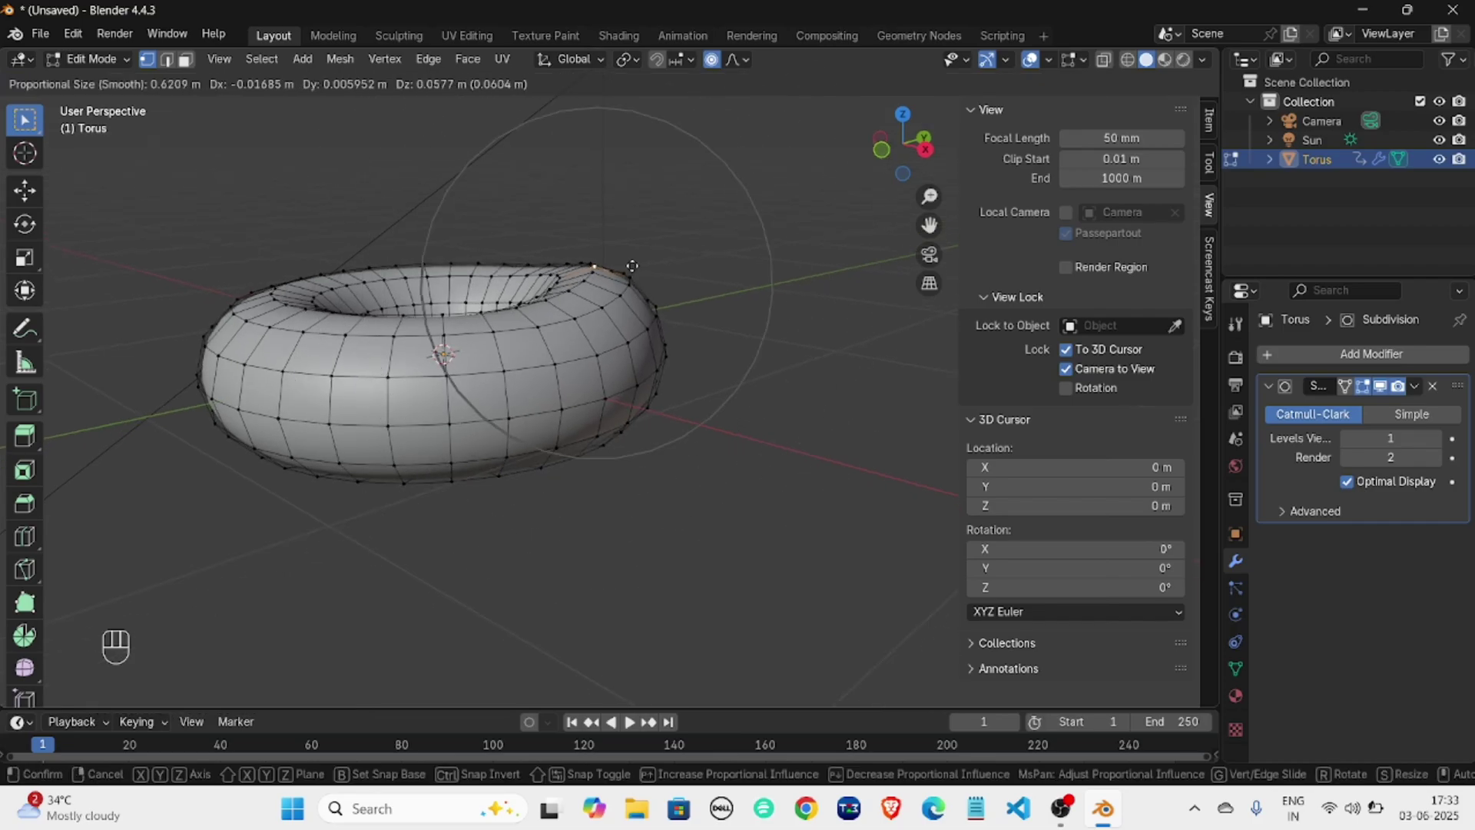
click(632, 266)
Raise a top vertex on the opposite side of the hole about 0.046 m in Z with a proportional size of 0.751 m.
click(292, 302)
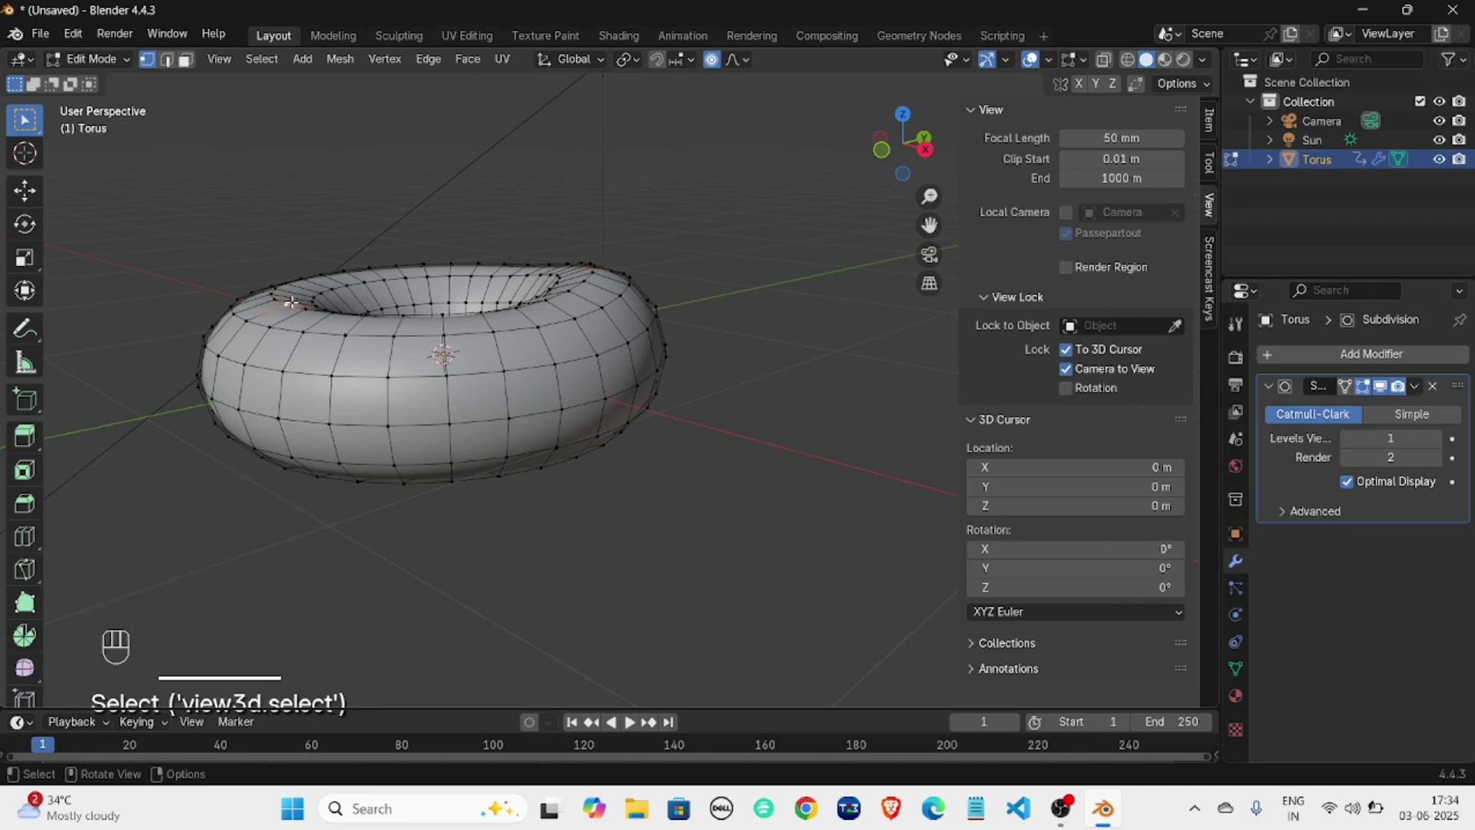
middle_drag(292, 315, 261, 310)
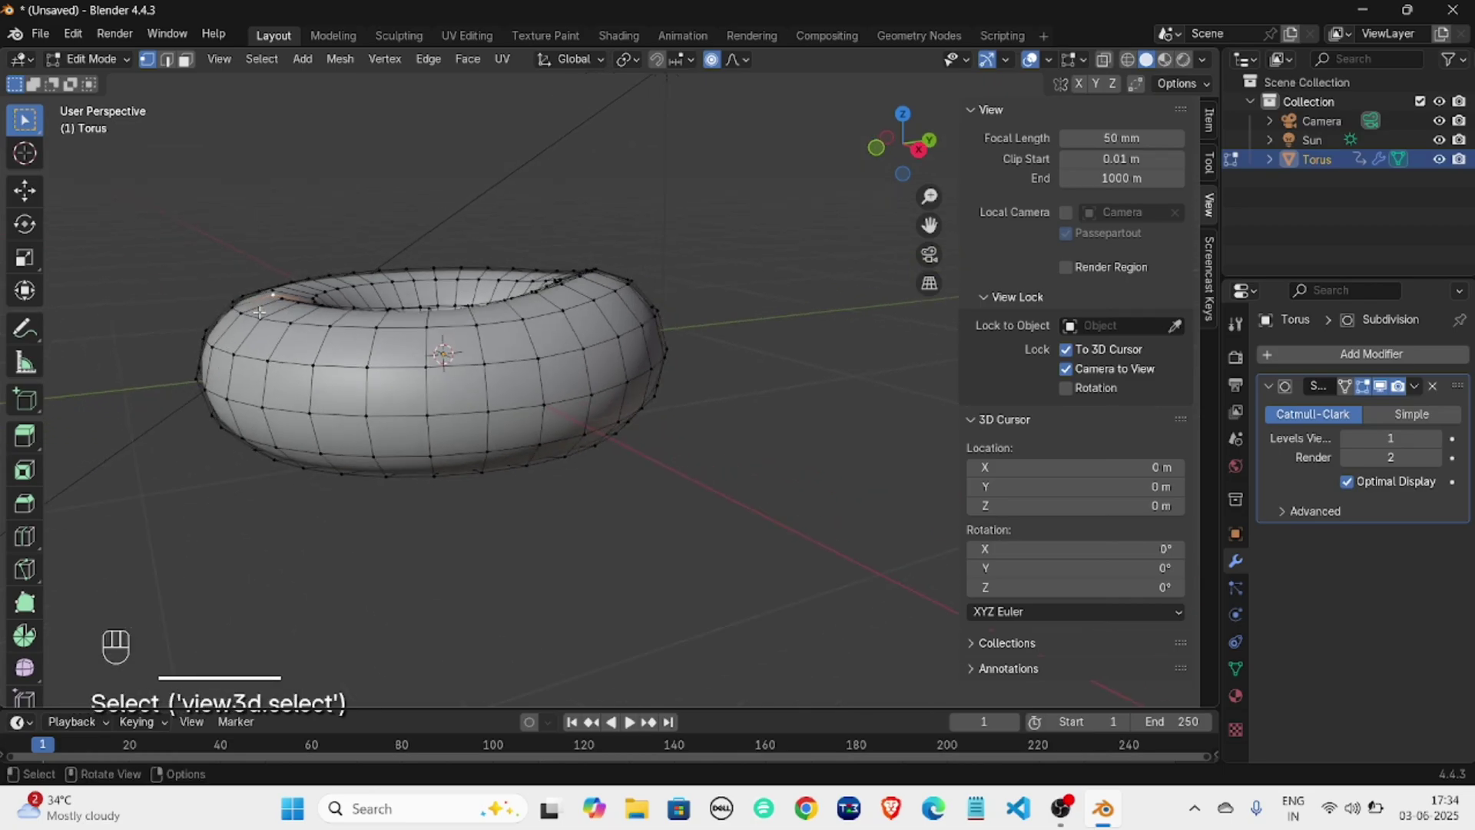
key(g)
scroll(259, 310, up, 3)
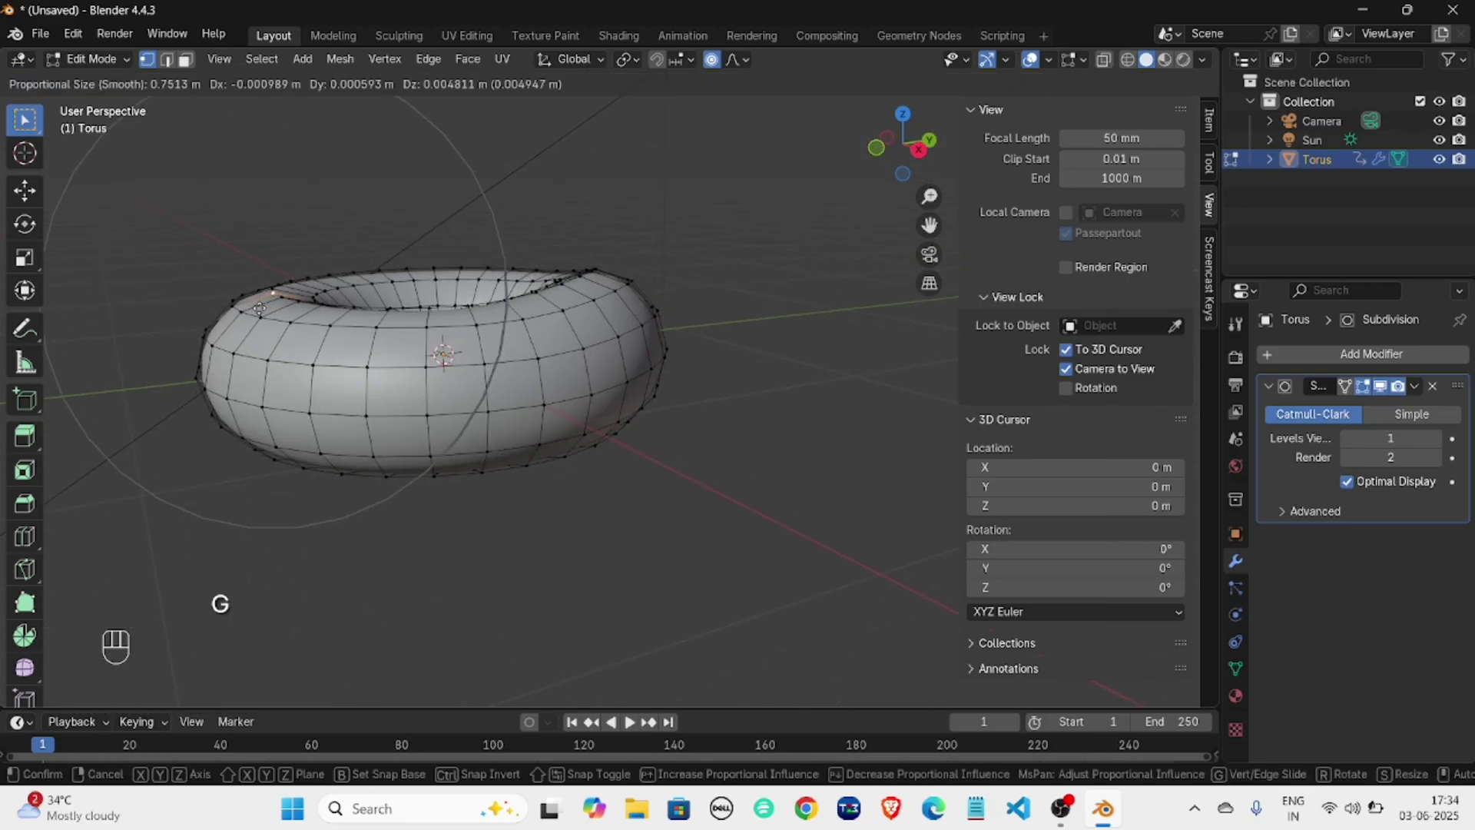
click(276, 296)
Using a 0.751 m proportional size, lower one vertex on the torus's top surface slightly and raise another across the hole.
middle_drag(276, 296, 590, 269)
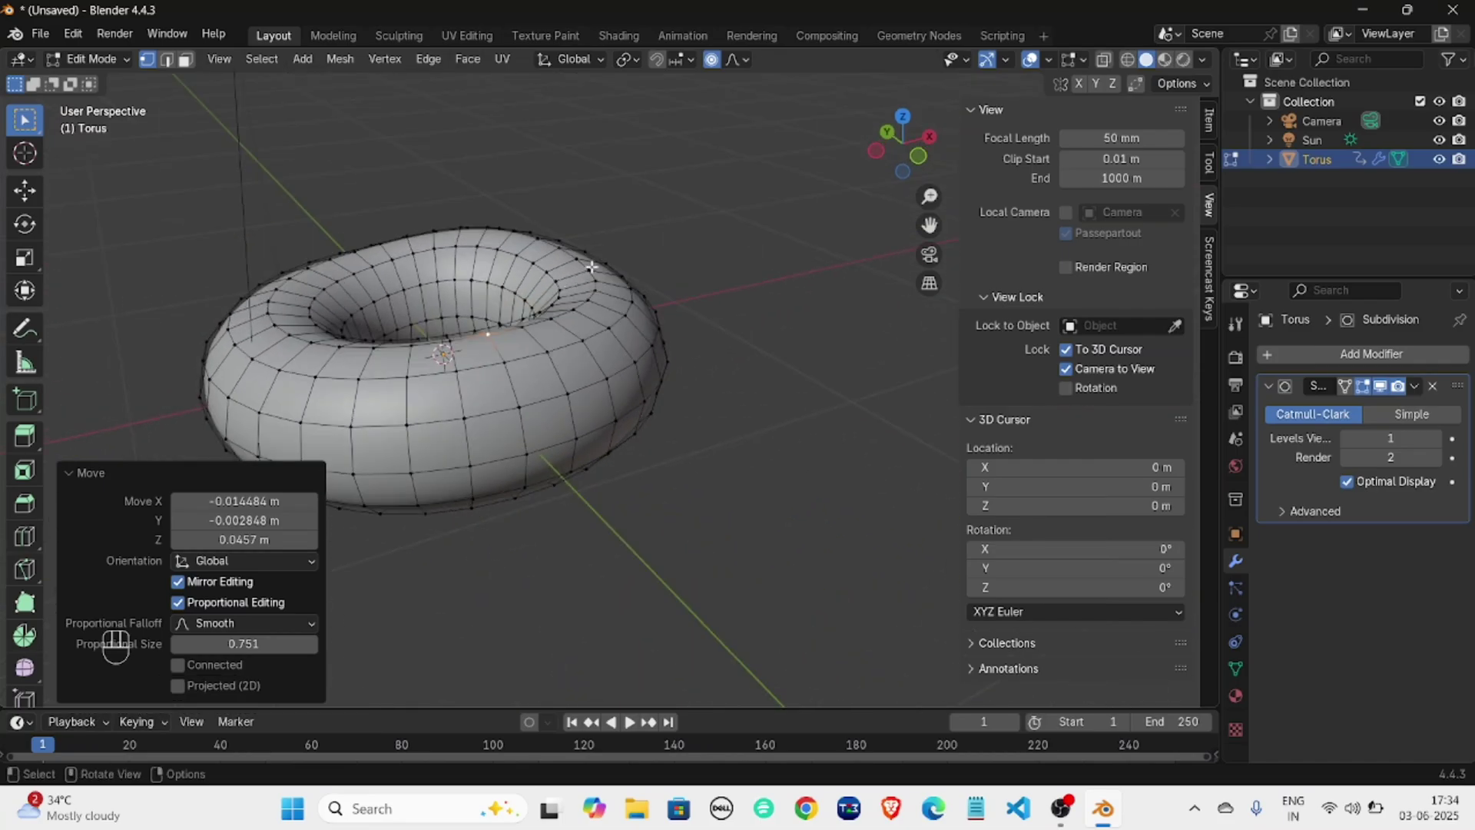
click(592, 267)
key(g)
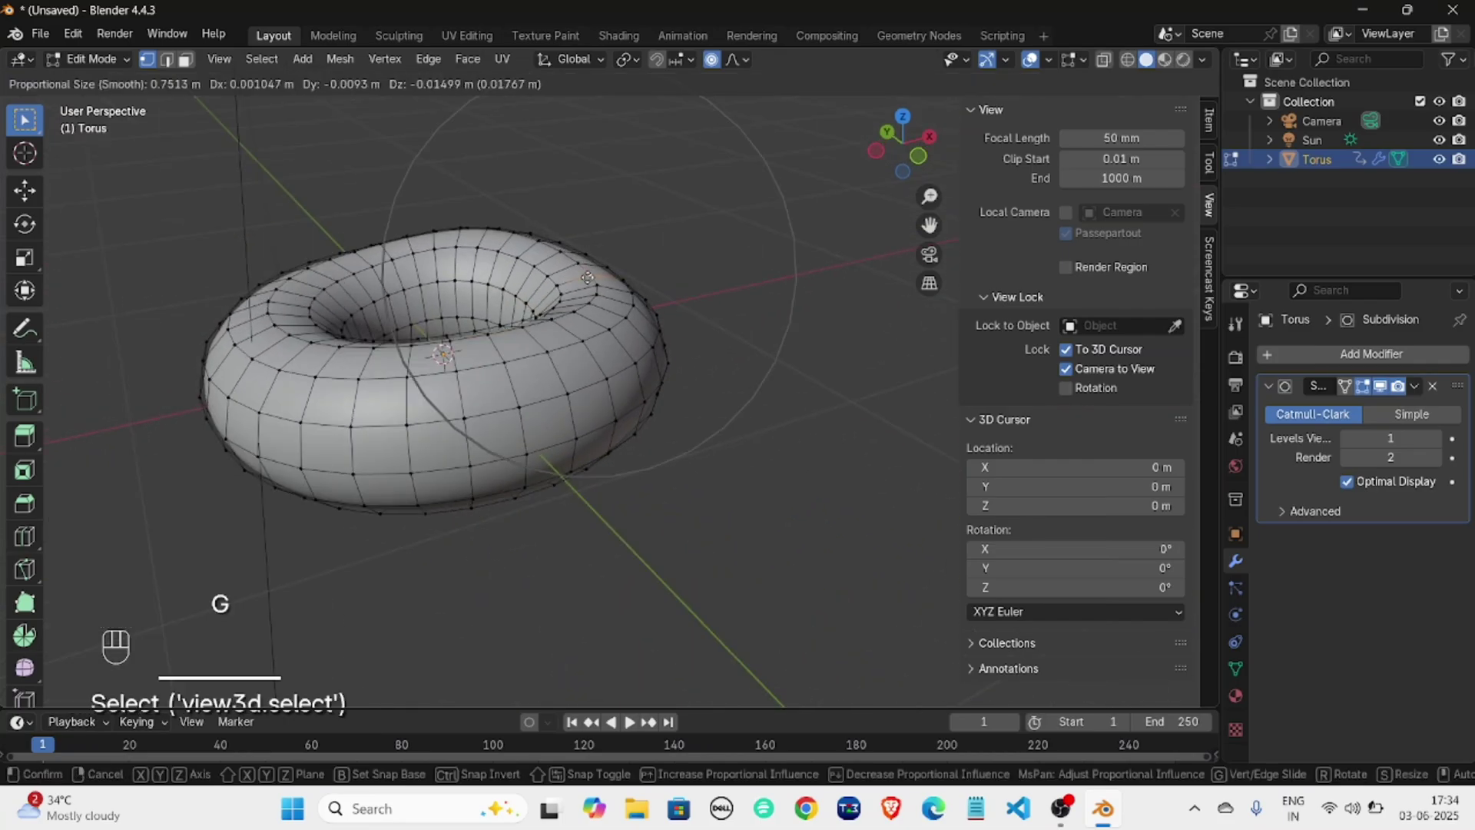
click(351, 320)
click(271, 314)
key(g)
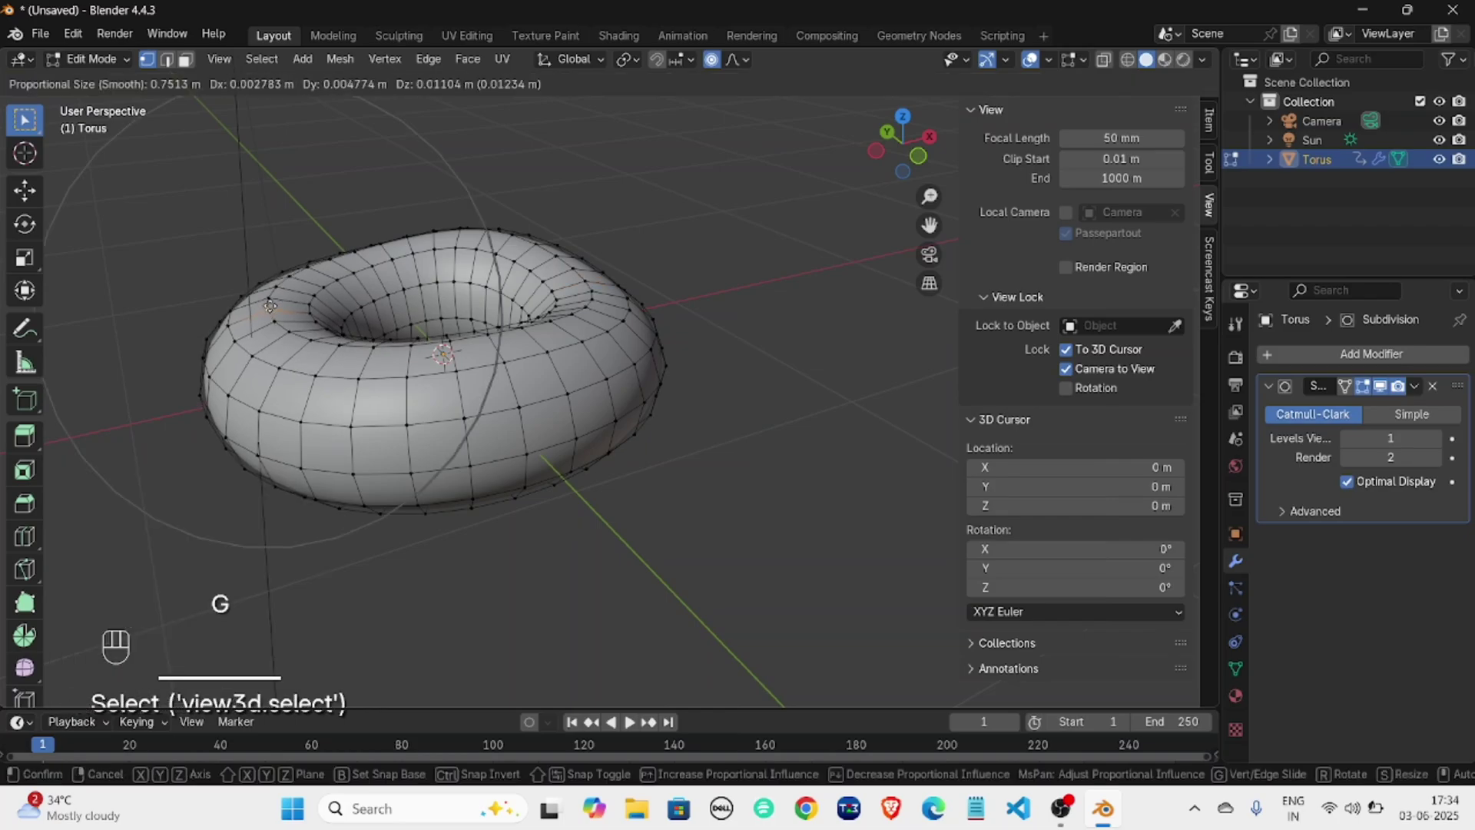
click(300, 260)
click(335, 208)
Raise a vertex on the torus's outer side about 0.08 m in Z with the proportional size reduced to 0.683 m.
middle_drag(335, 208, 553, 311)
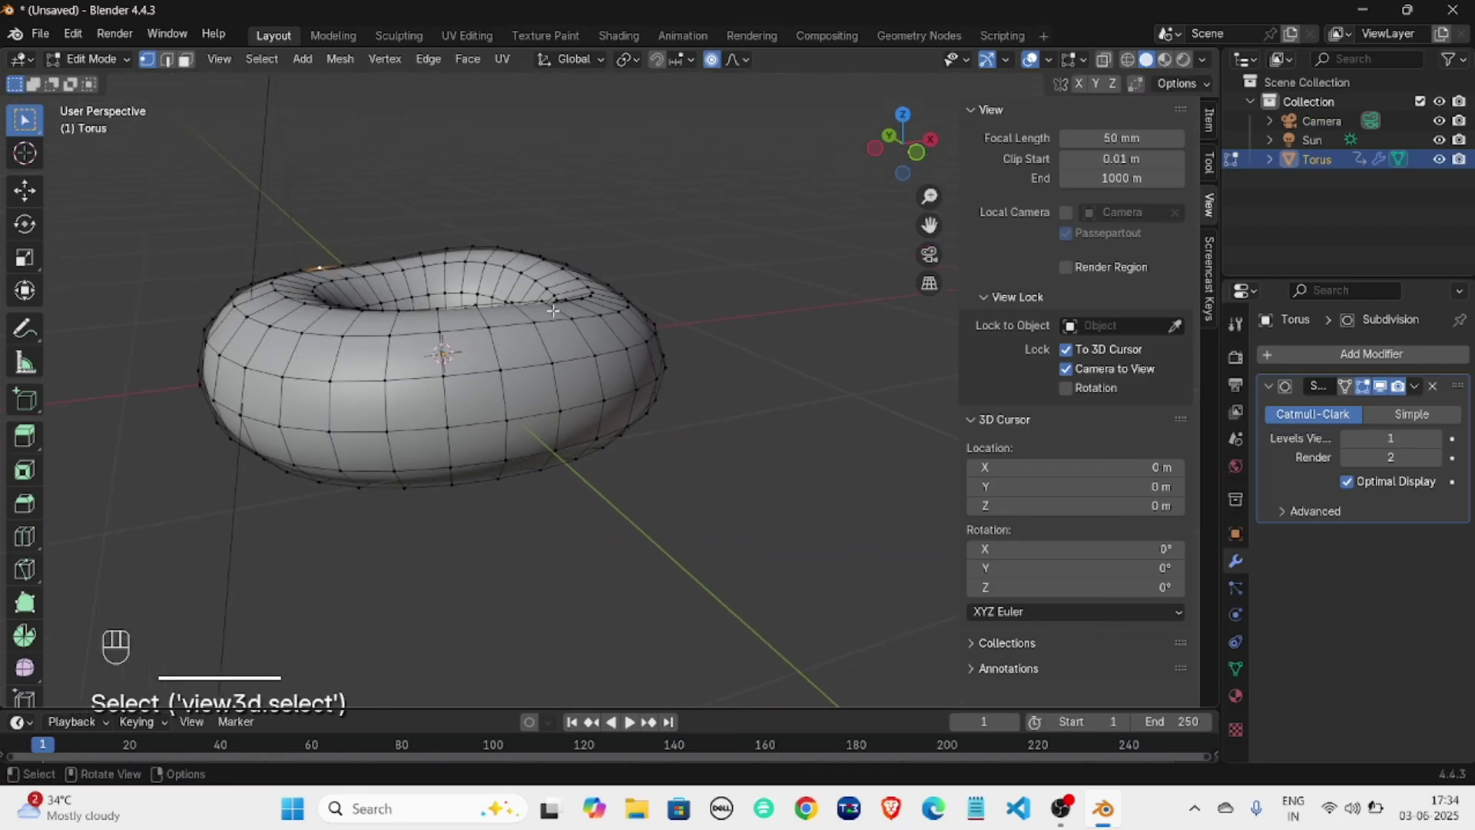
click(651, 338)
middle_drag(651, 338, 655, 331)
key(g)
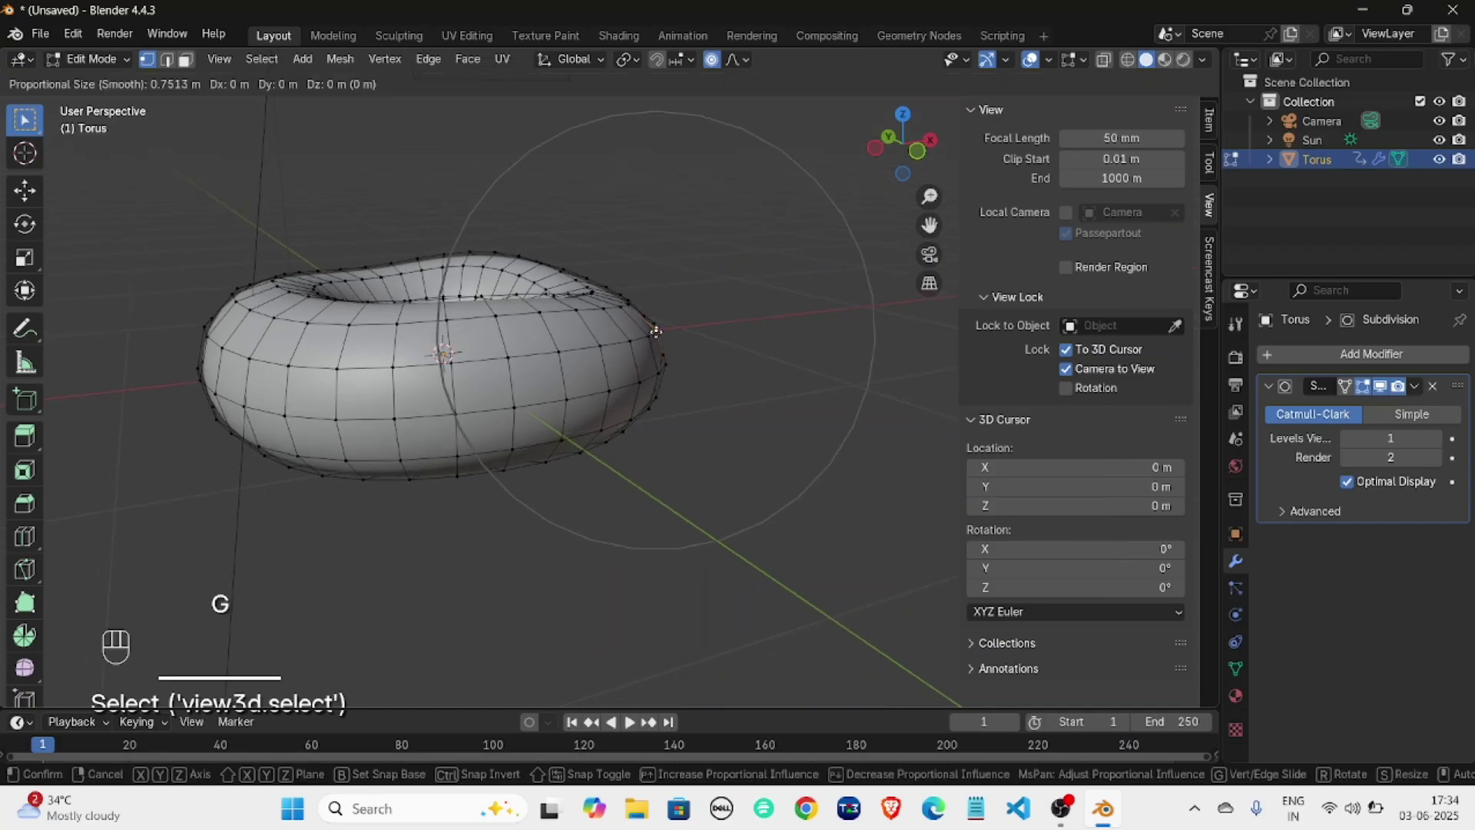
scroll(656, 331, up, 8)
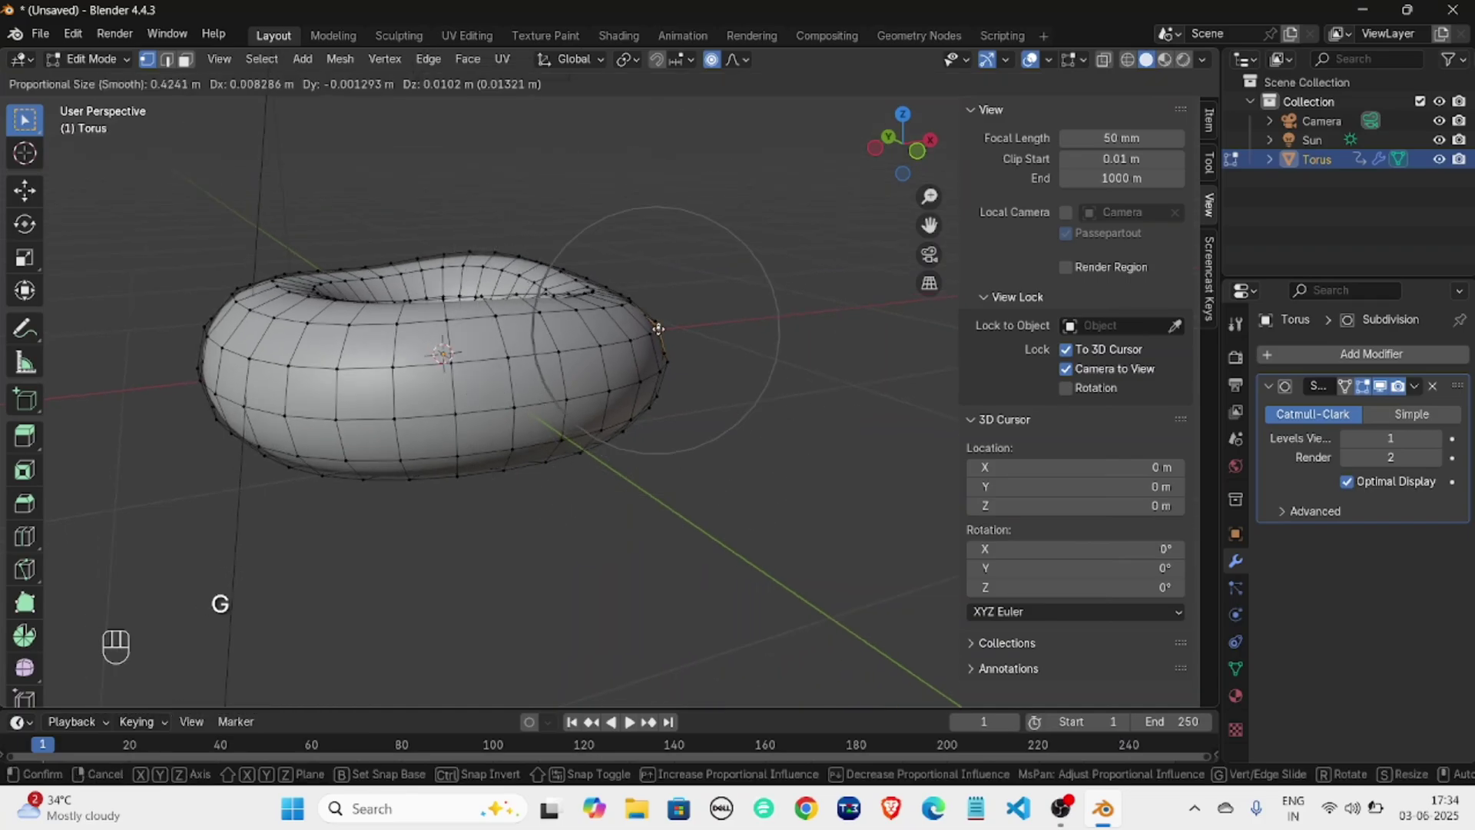
scroll(658, 326, down, 7)
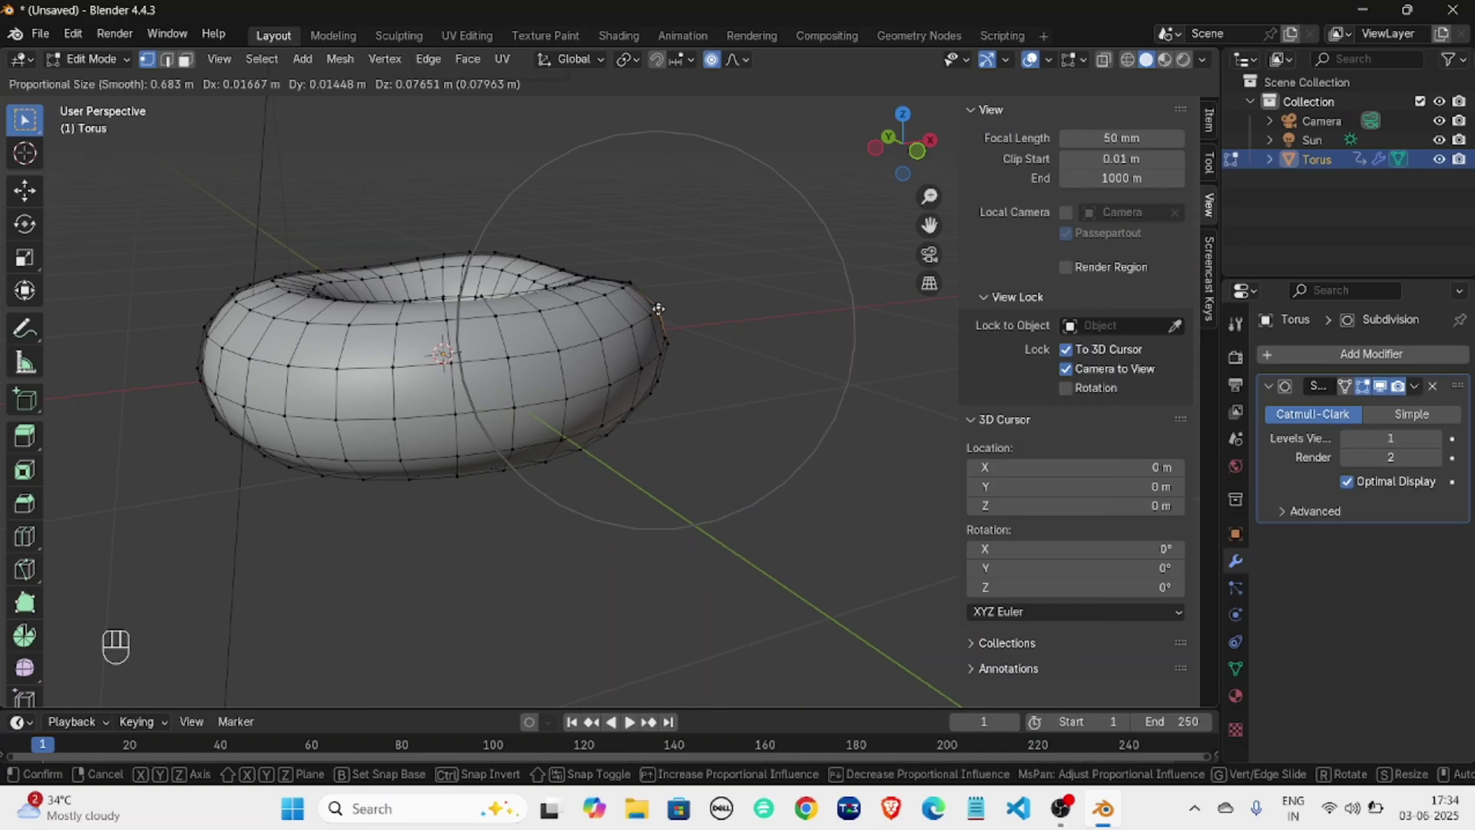
click(658, 308)
click(681, 266)
Raise another vertex on the upper outer side about 0.035 m in Z, keeping the 0.683 m proportional size.
middle_drag(682, 266, 629, 295)
click(657, 306)
key(g)
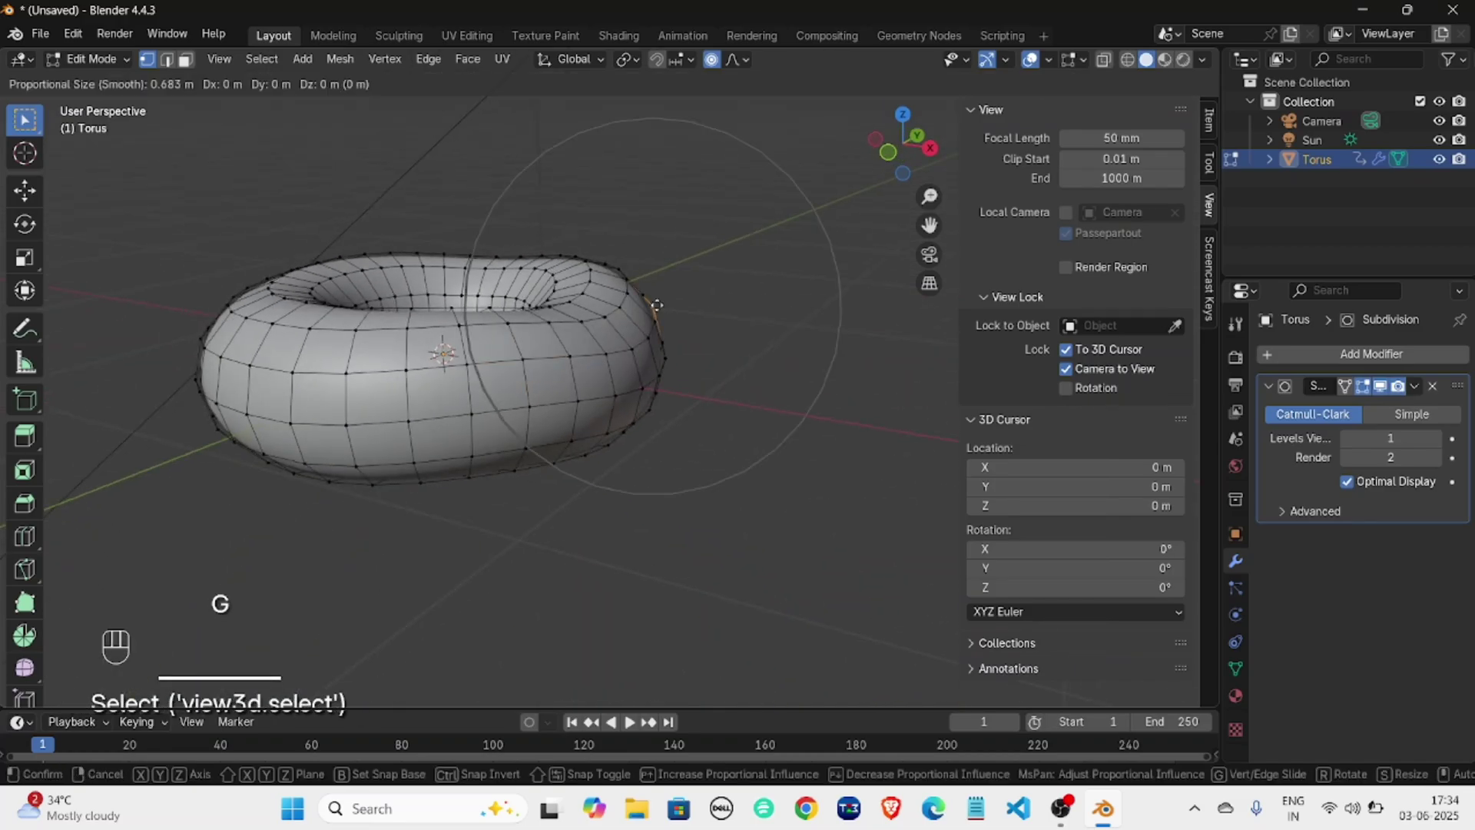
click(660, 294)
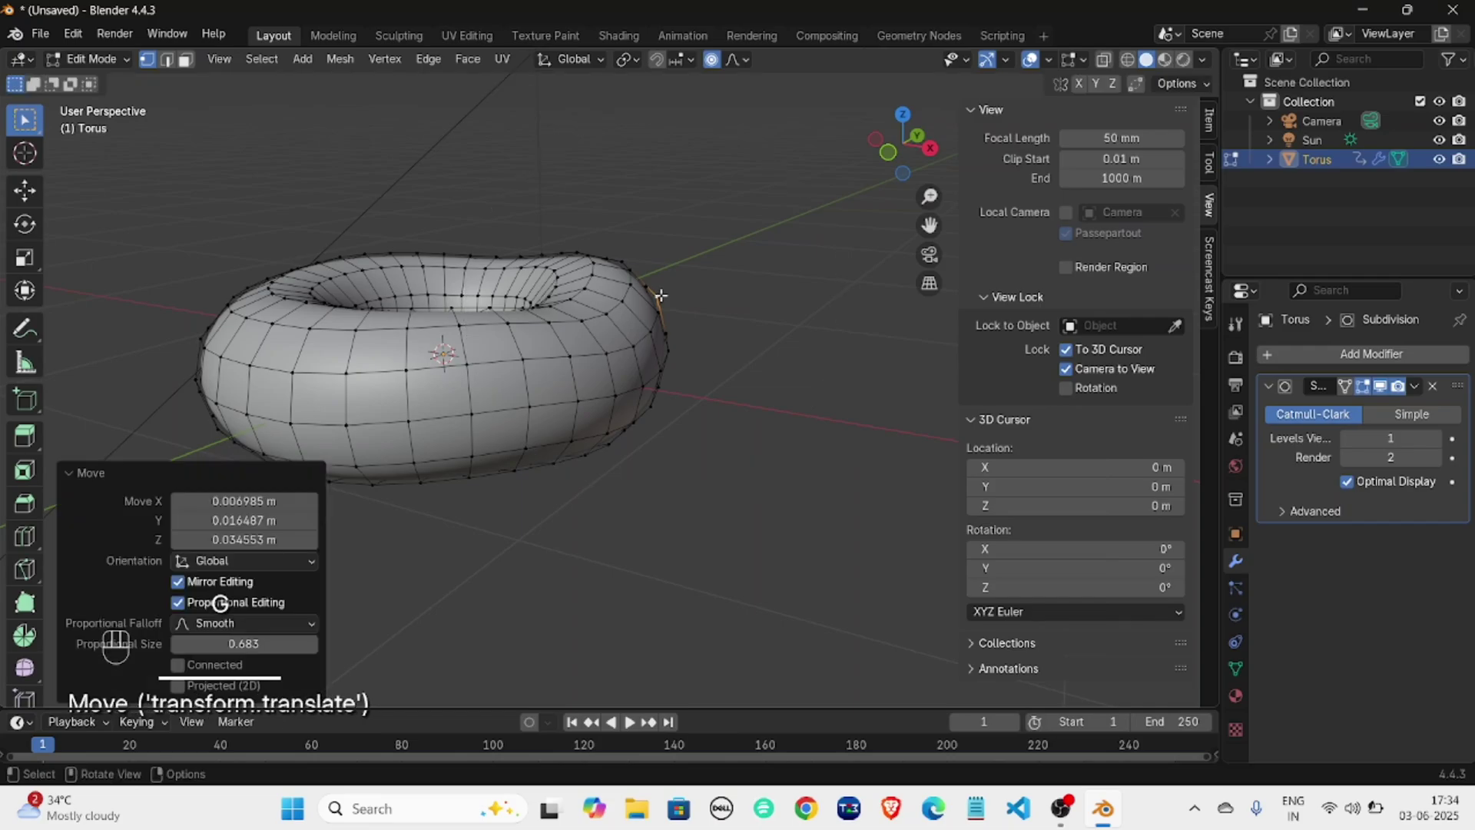
click(694, 274)
Shift one vertex on the torus's outer side and one on its top rim with proportional editing at 0.683 m.
middle_drag(694, 274, 542, 319)
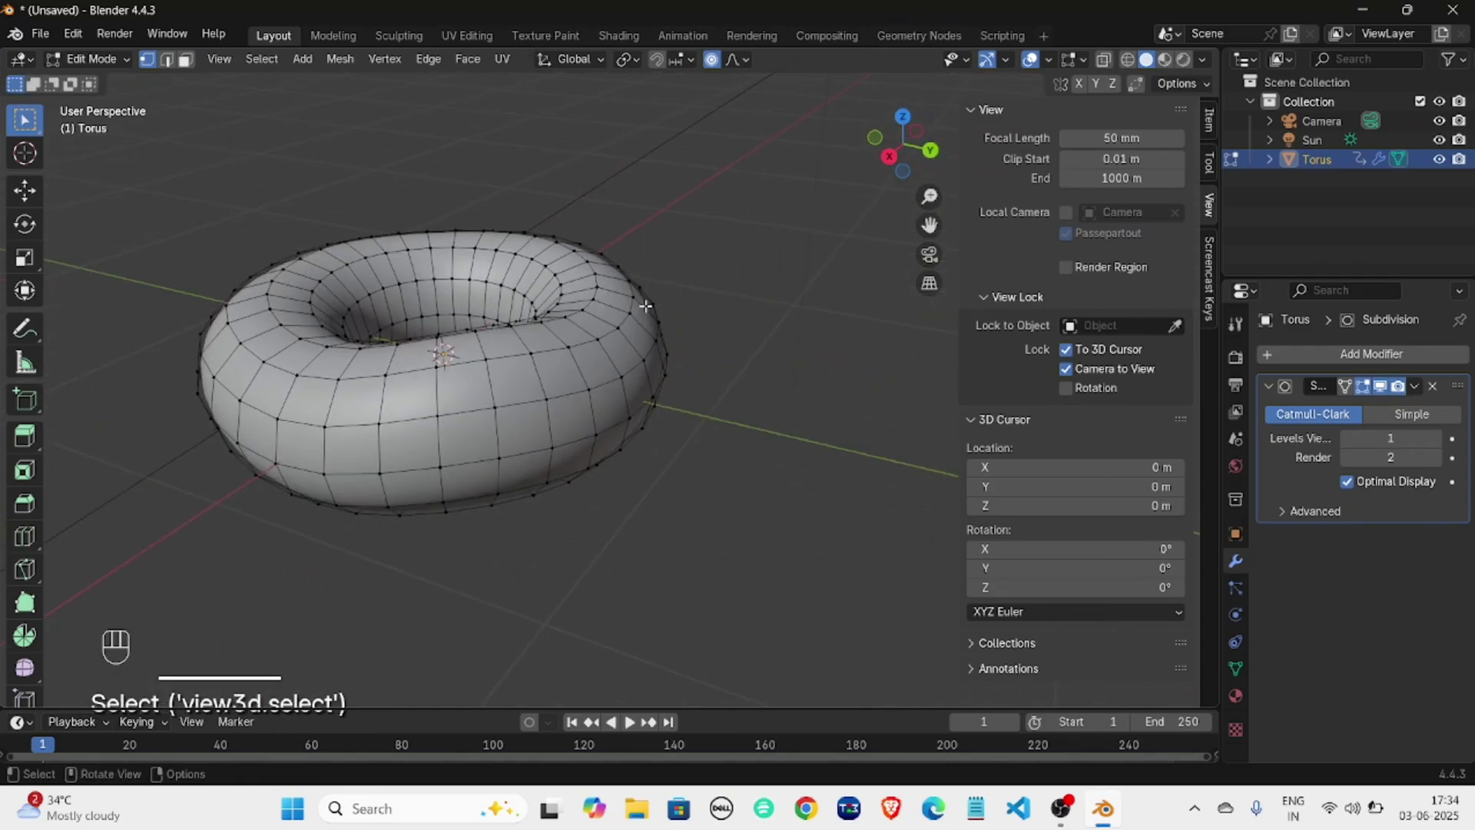
middle_drag(661, 326, 622, 312)
key(g)
click(686, 306)
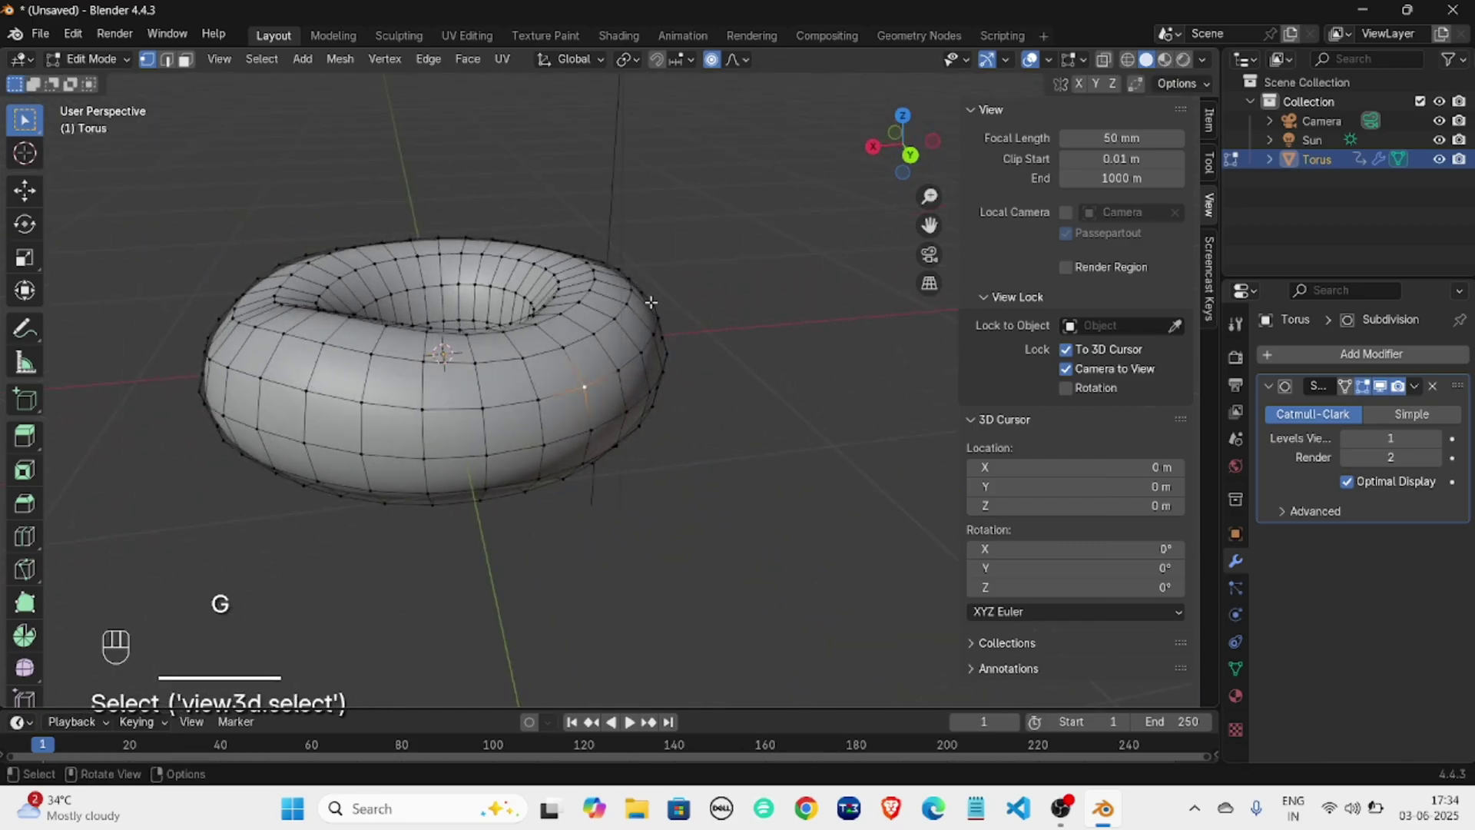
click(652, 304)
key(g)
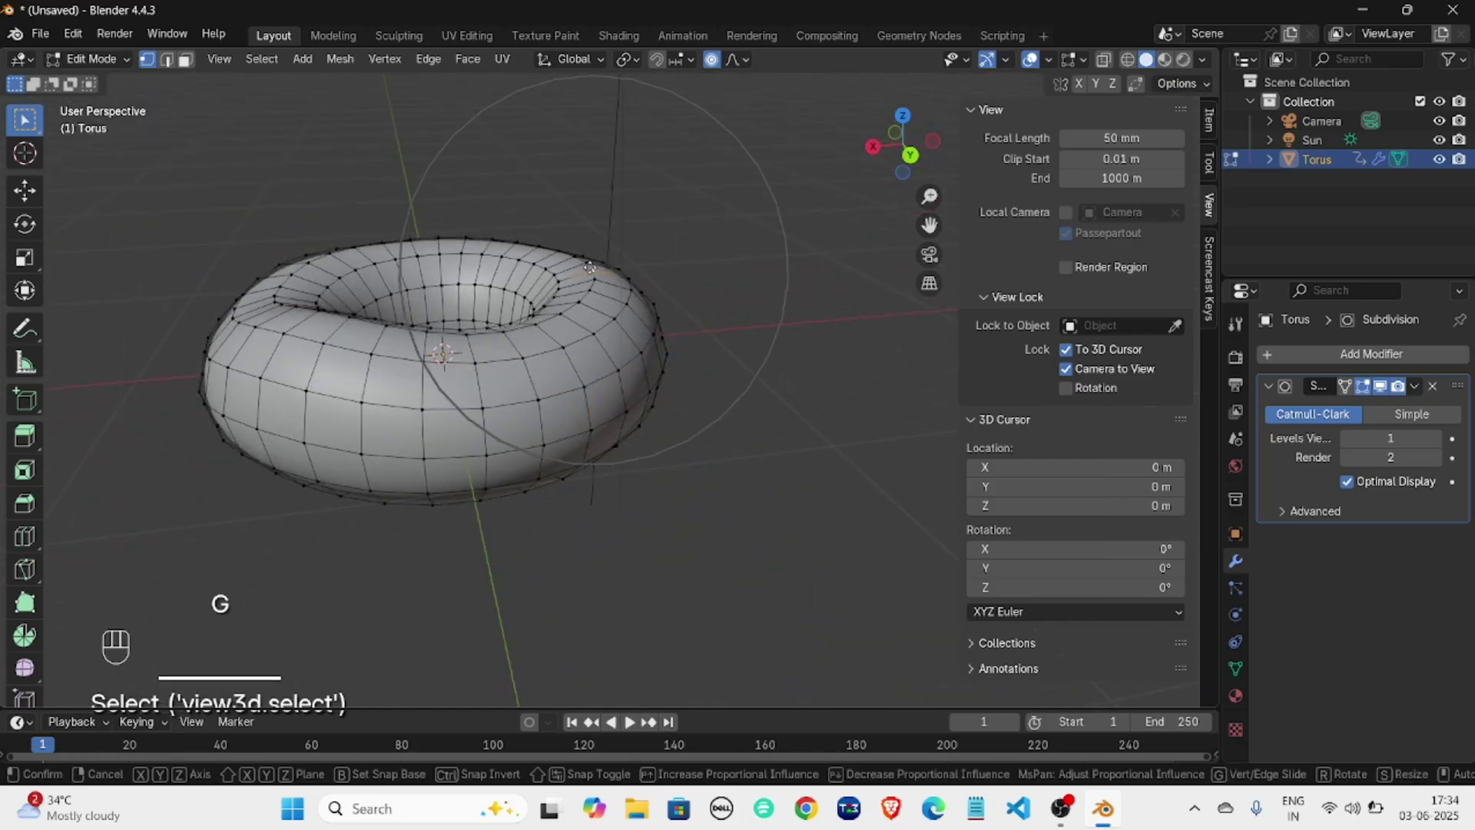
click(623, 228)
Try pushing a vertex on the torus's underside upward with a proportional size of 0.683 m.
middle_drag(624, 228, 543, 408)
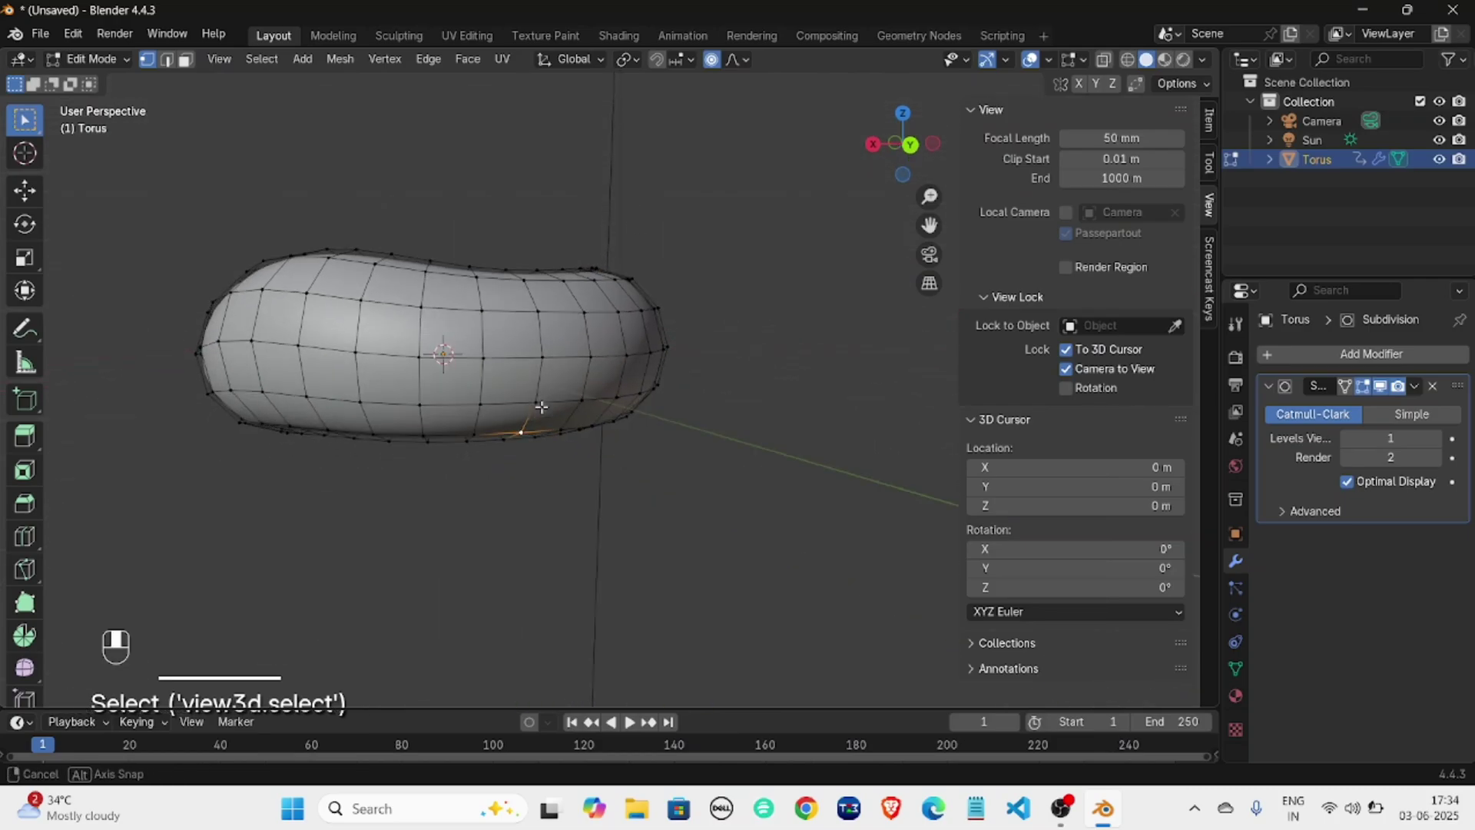
key(g)
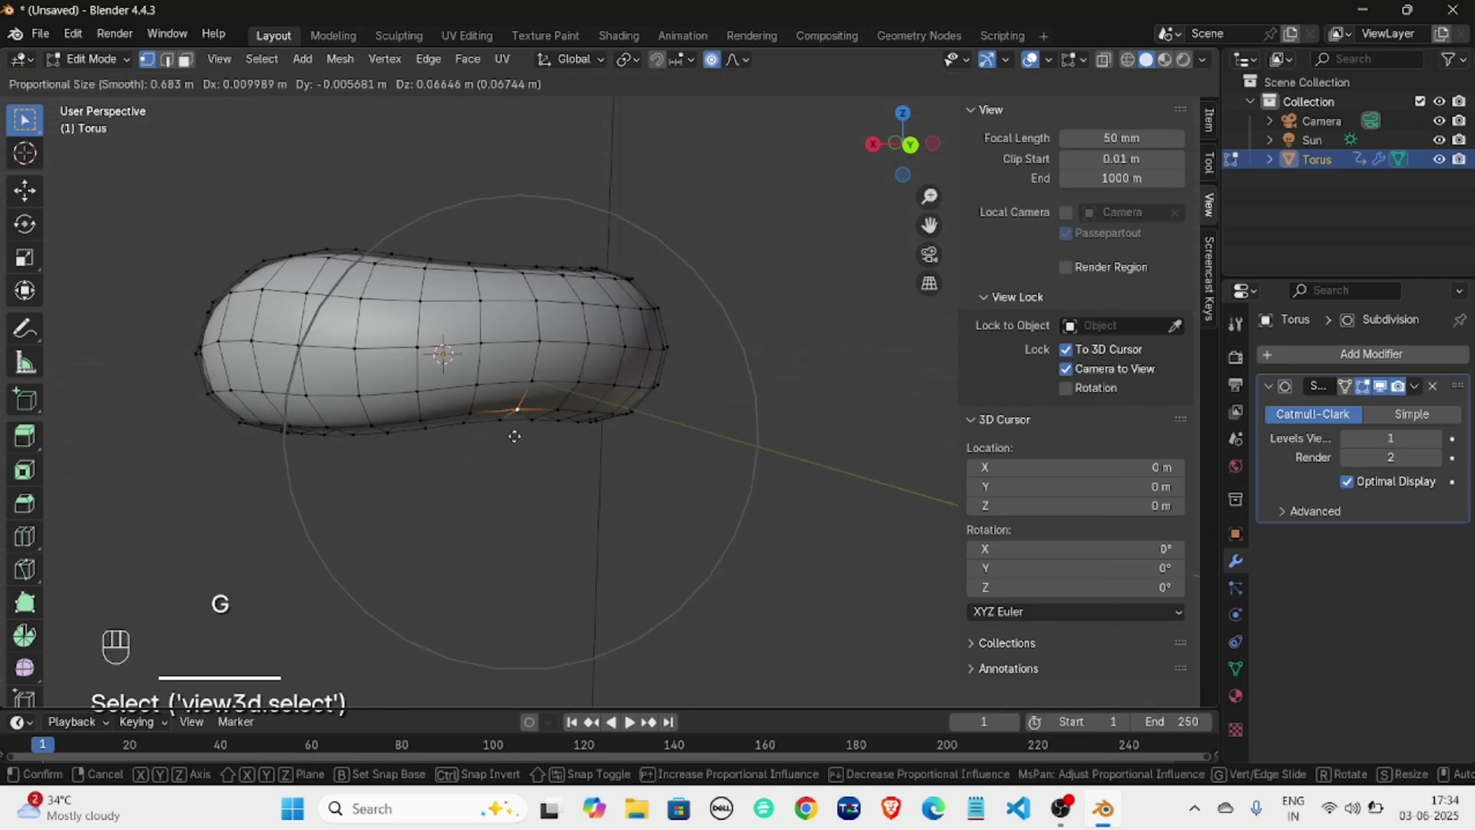
click(513, 430)
Check the indented underside in Object Mode, then undo the upward push in Edit Mode.
click(525, 467)
mouse_move(543, 454)
middle_down()
mouse_move(574, 504)
mouse_move(682, 506)
mouse_move(732, 469)
mouse_move(570, 422)
mouse_move(492, 420)
mouse_move(526, 444)
middle_up()
key(Tab)
key(Tab)
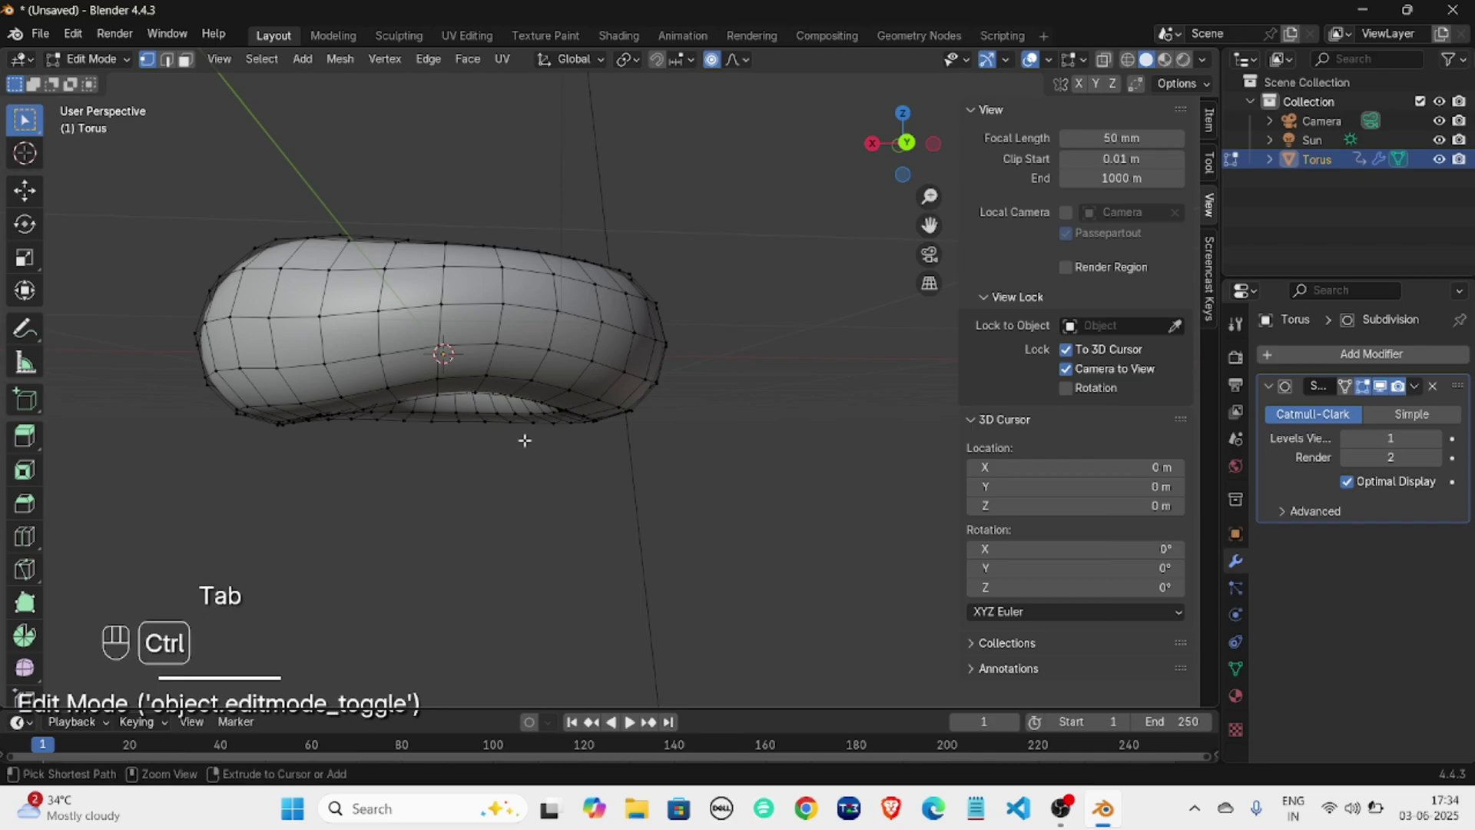
key(ctrl+z)
key(ctrl+z)
key(ctrl+z)
key(ctrl+z)
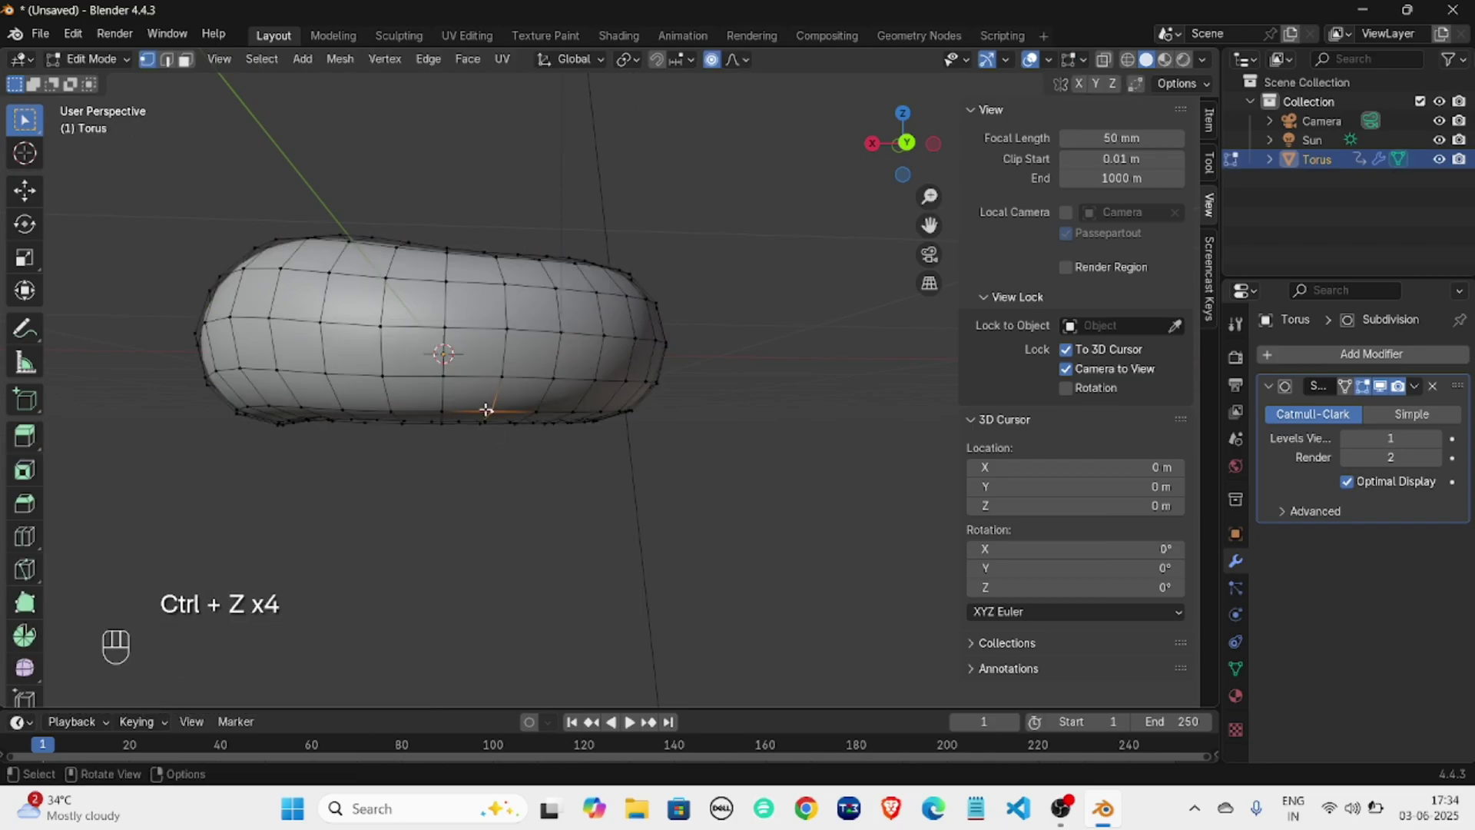
Raise the selected vertex on the torus's lower edge about 0.052 m in Z with a proportional size of 0.683 m.
key(g)
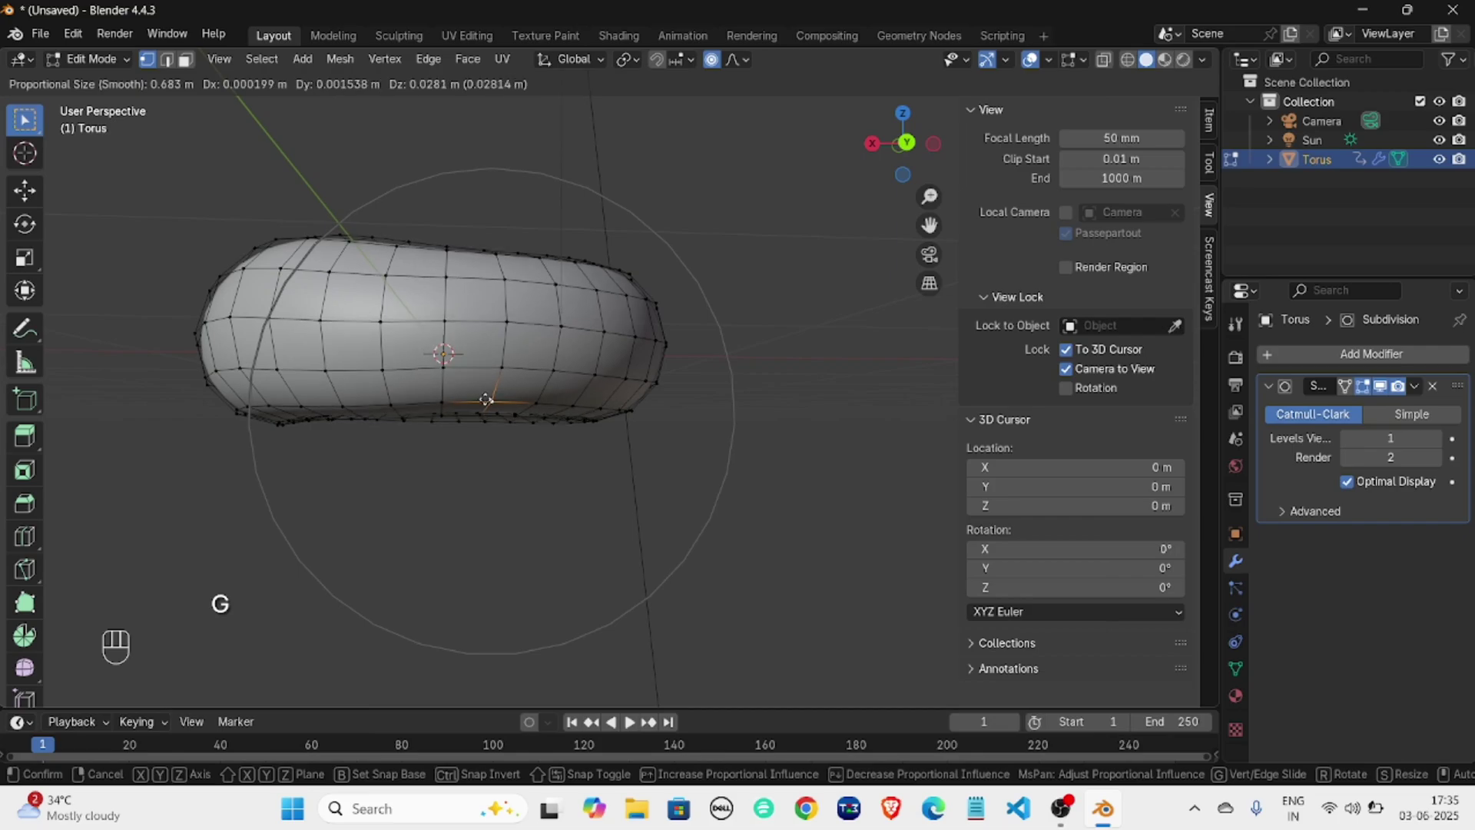
click(486, 391)
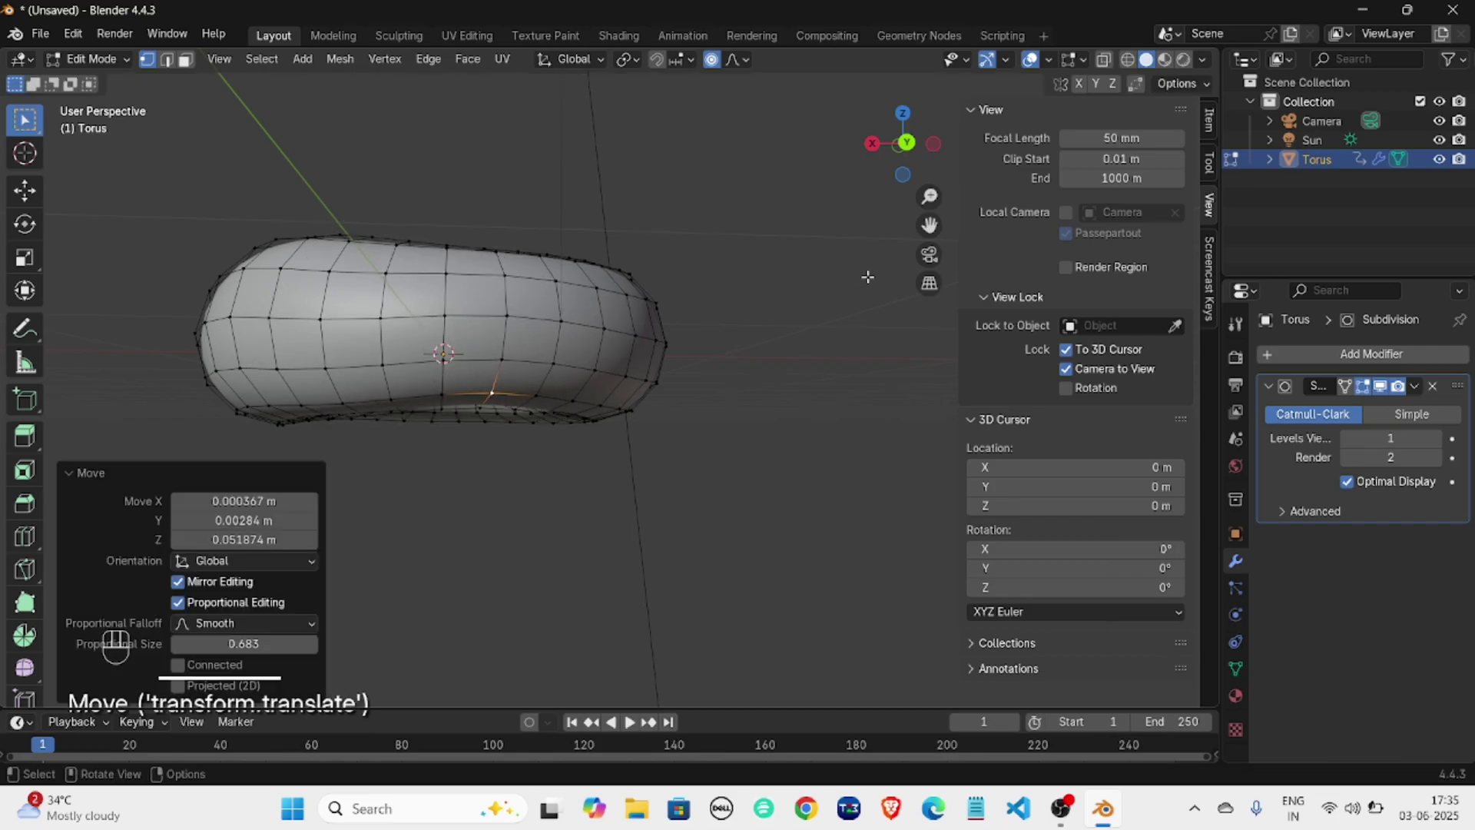
click(718, 296)
middle_drag(719, 296, 682, 345)
click(627, 326)
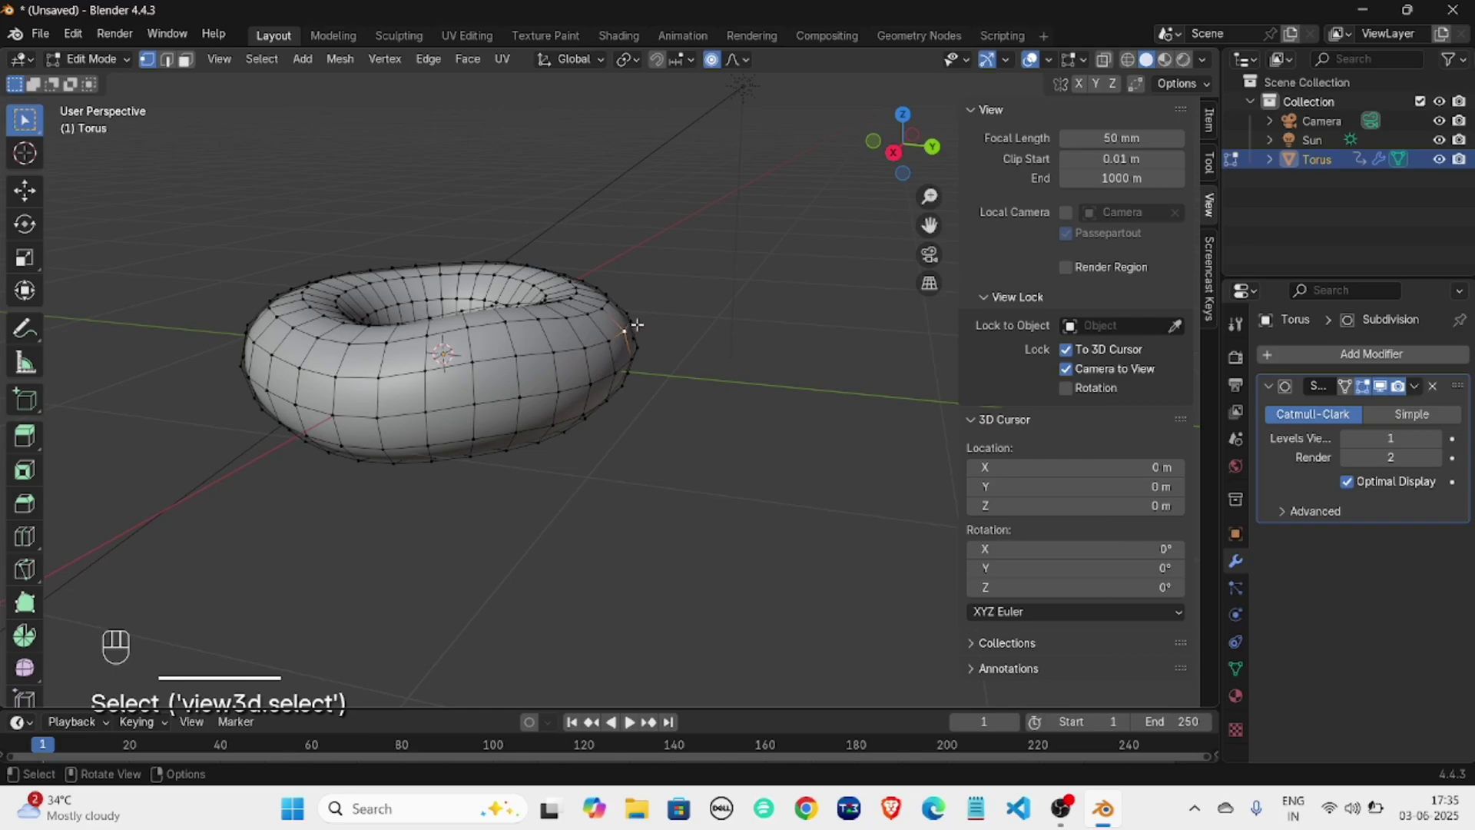
click(636, 325)
key(g)
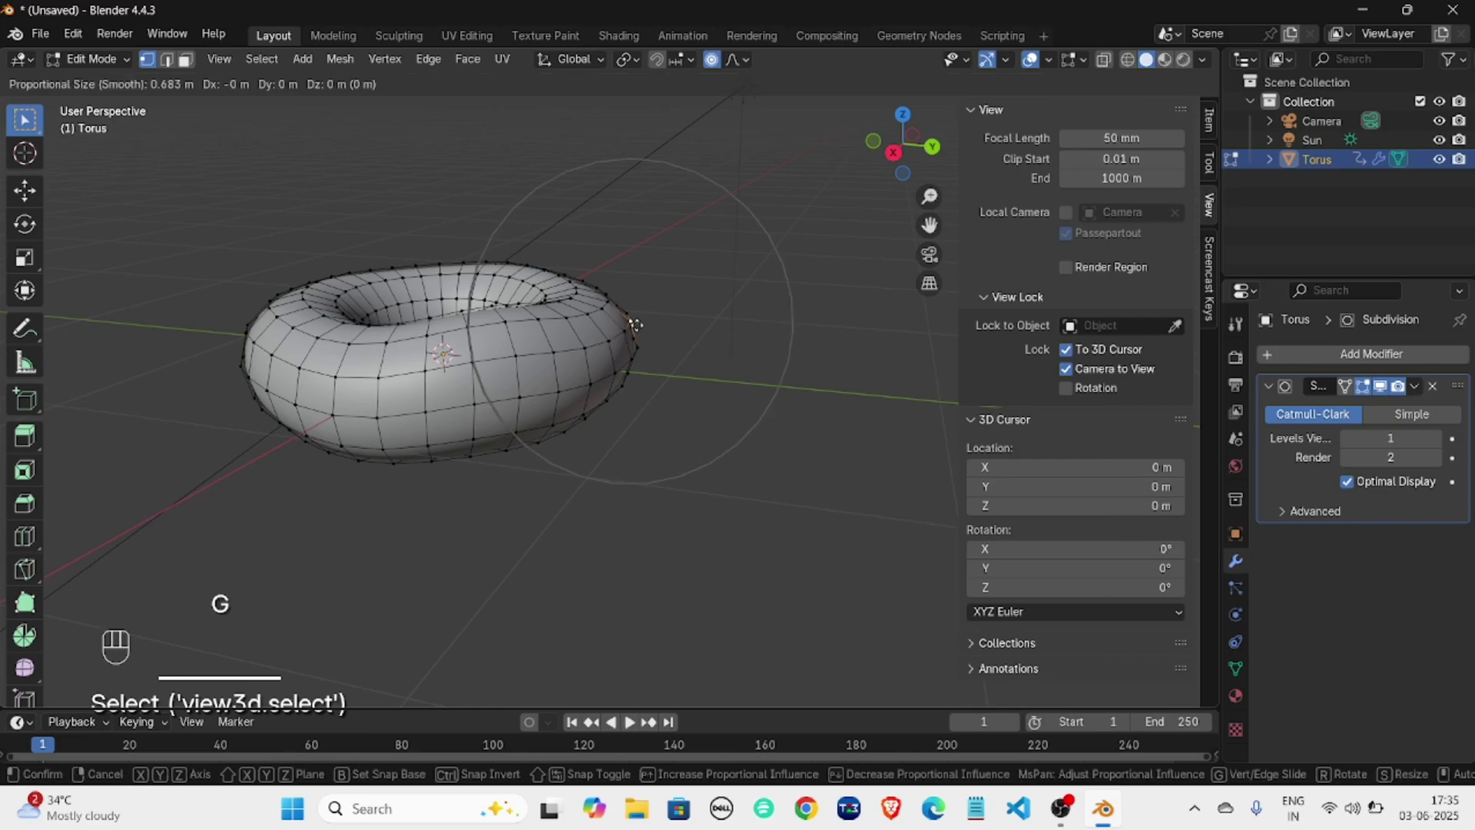
click(656, 301)
click(661, 300)
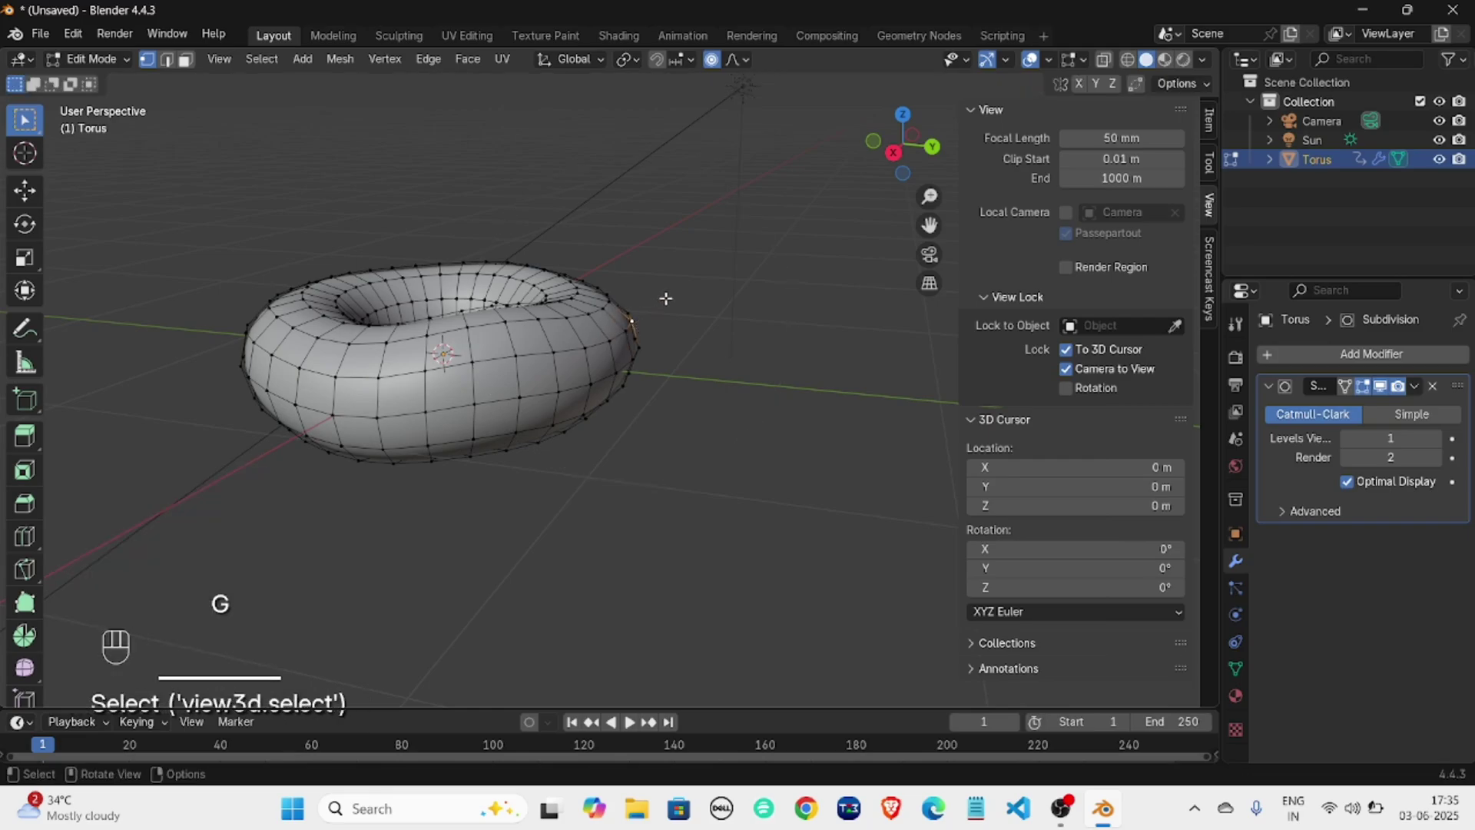
Move a vertex on the torus's upper outer rim with proportional editing and check the shape in Object Mode.
key(Tab)
mouse_move(666, 313)
middle_down()
mouse_move(791, 343)
mouse_move(740, 423)
mouse_move(580, 397)
mouse_move(520, 349)
mouse_move(510, 358)
mouse_move(537, 366)
mouse_move(628, 327)
mouse_move(796, 350)
mouse_move(628, 369)
mouse_move(671, 293)
middle_up()
middle_drag(540, 322, 698, 332)
key(Tab)
click(527, 237)
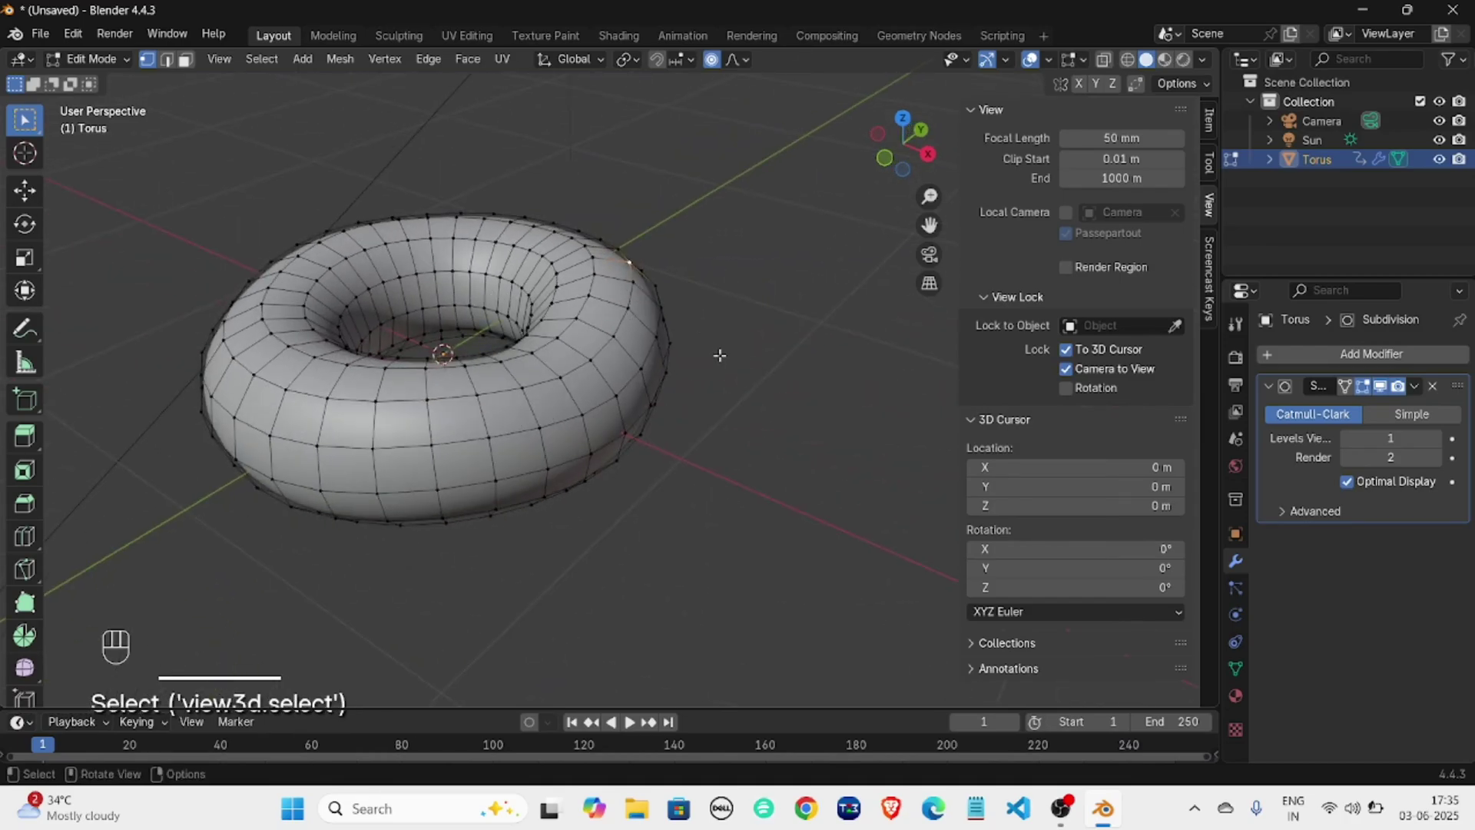
key(g)
click(717, 361)
middle_drag(717, 360, 748, 338)
key(Tab)
key(Tab)
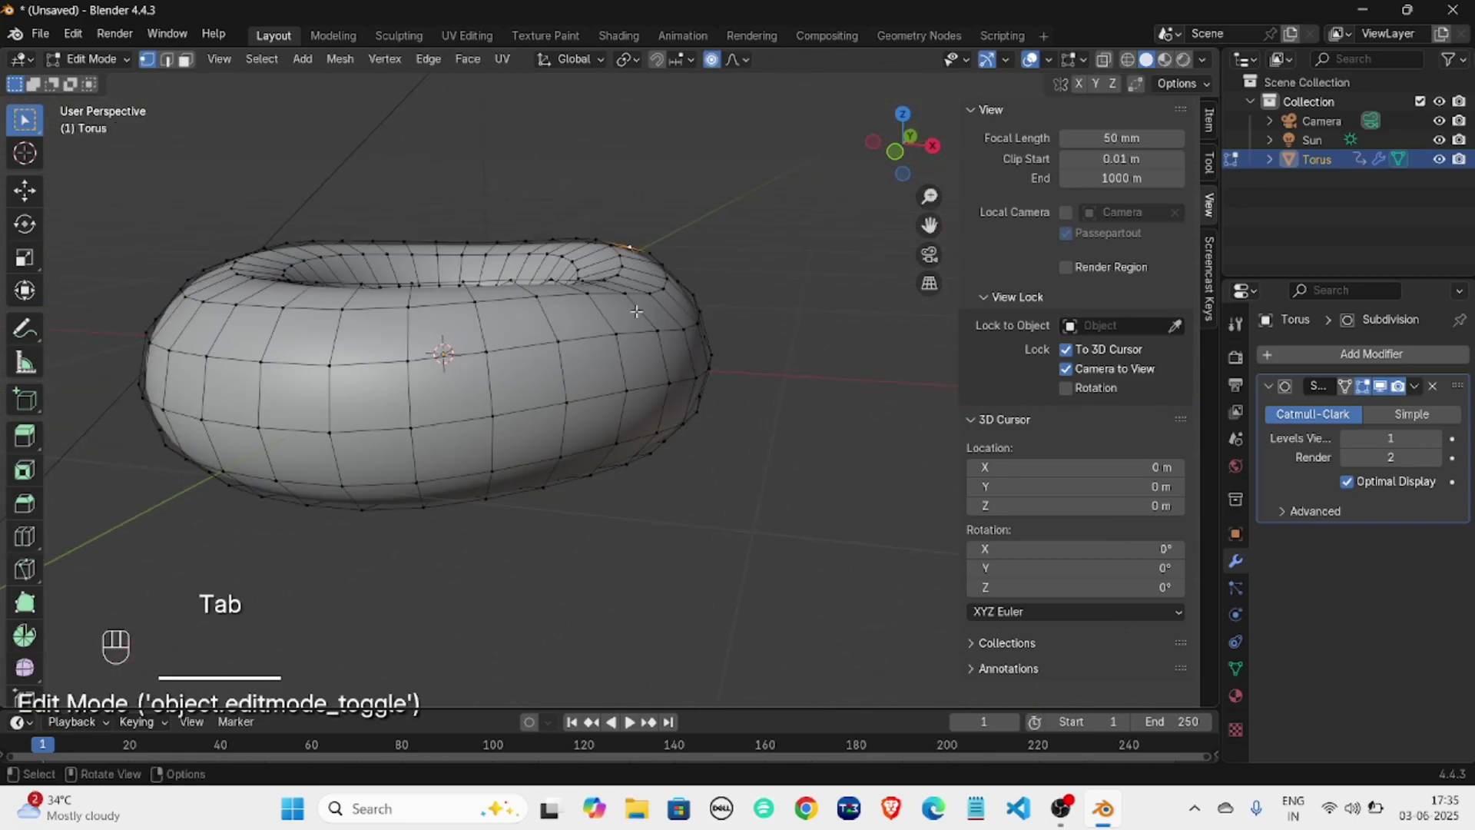
Shift a vertex on the near side of the torus's top rim slightly using proportional editing.
click(612, 278)
click(609, 278)
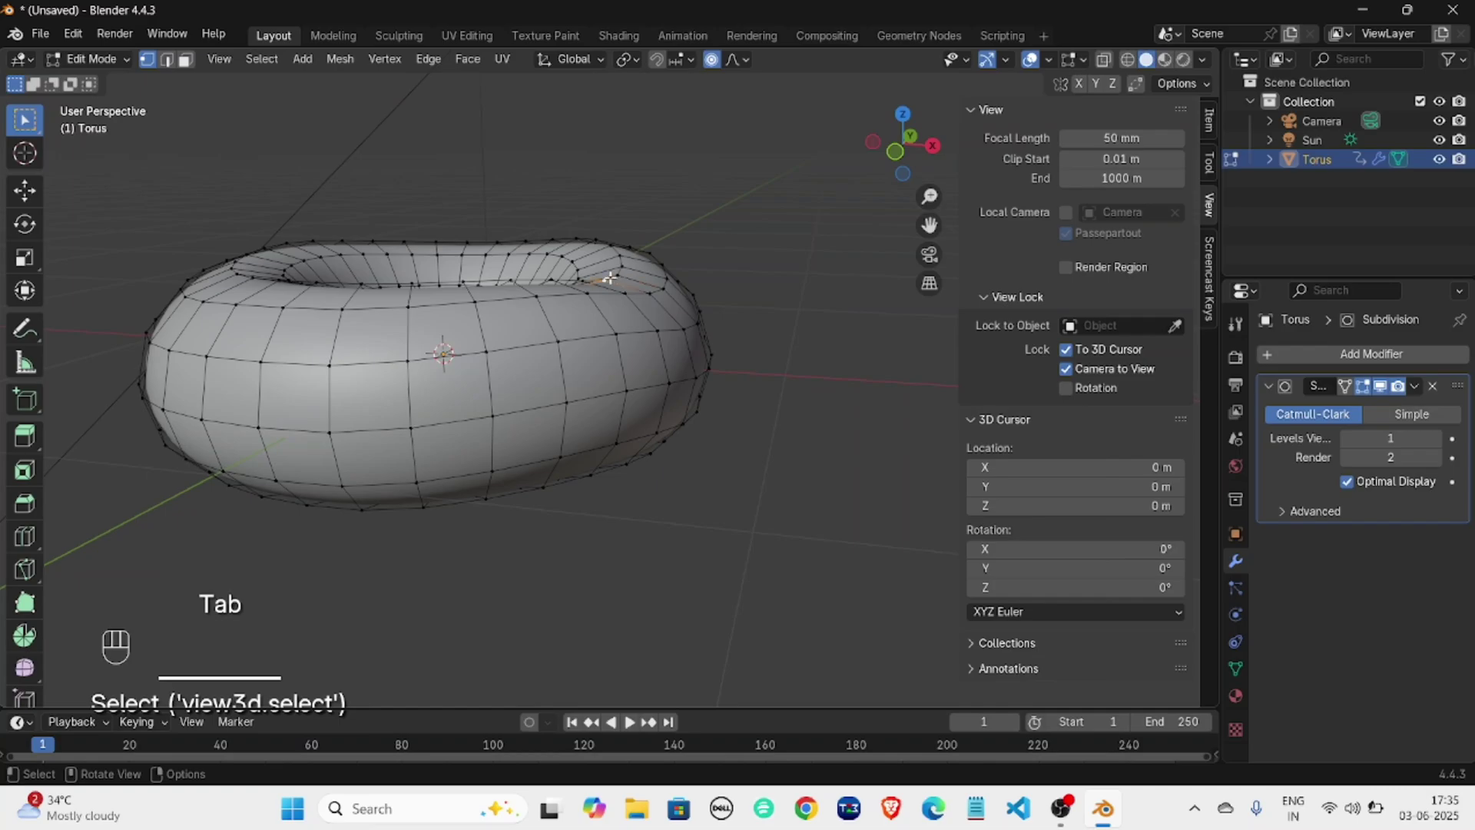
key(g)
scroll(596, 277, up, 5)
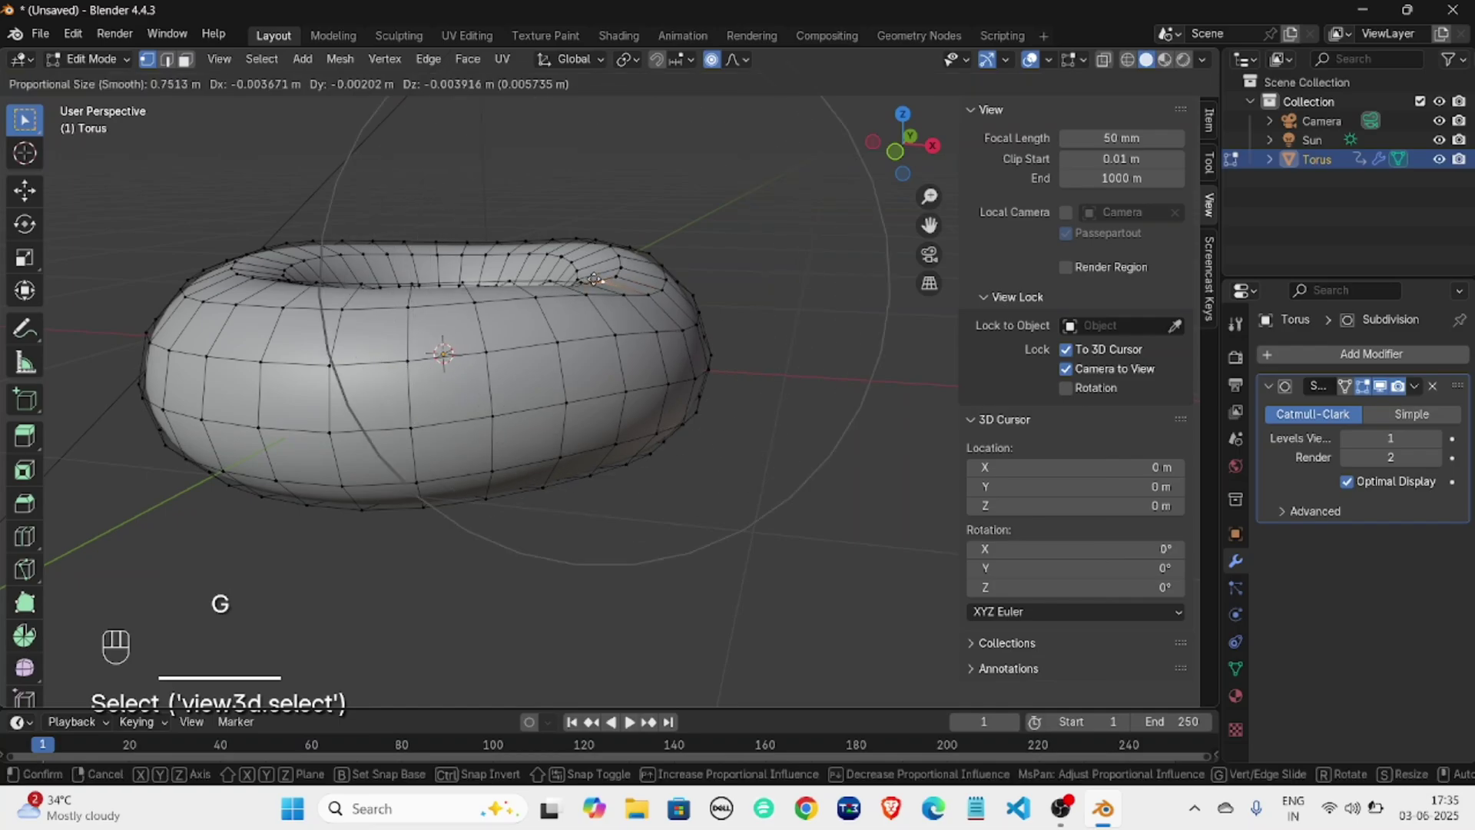
click(597, 272)
click(710, 214)
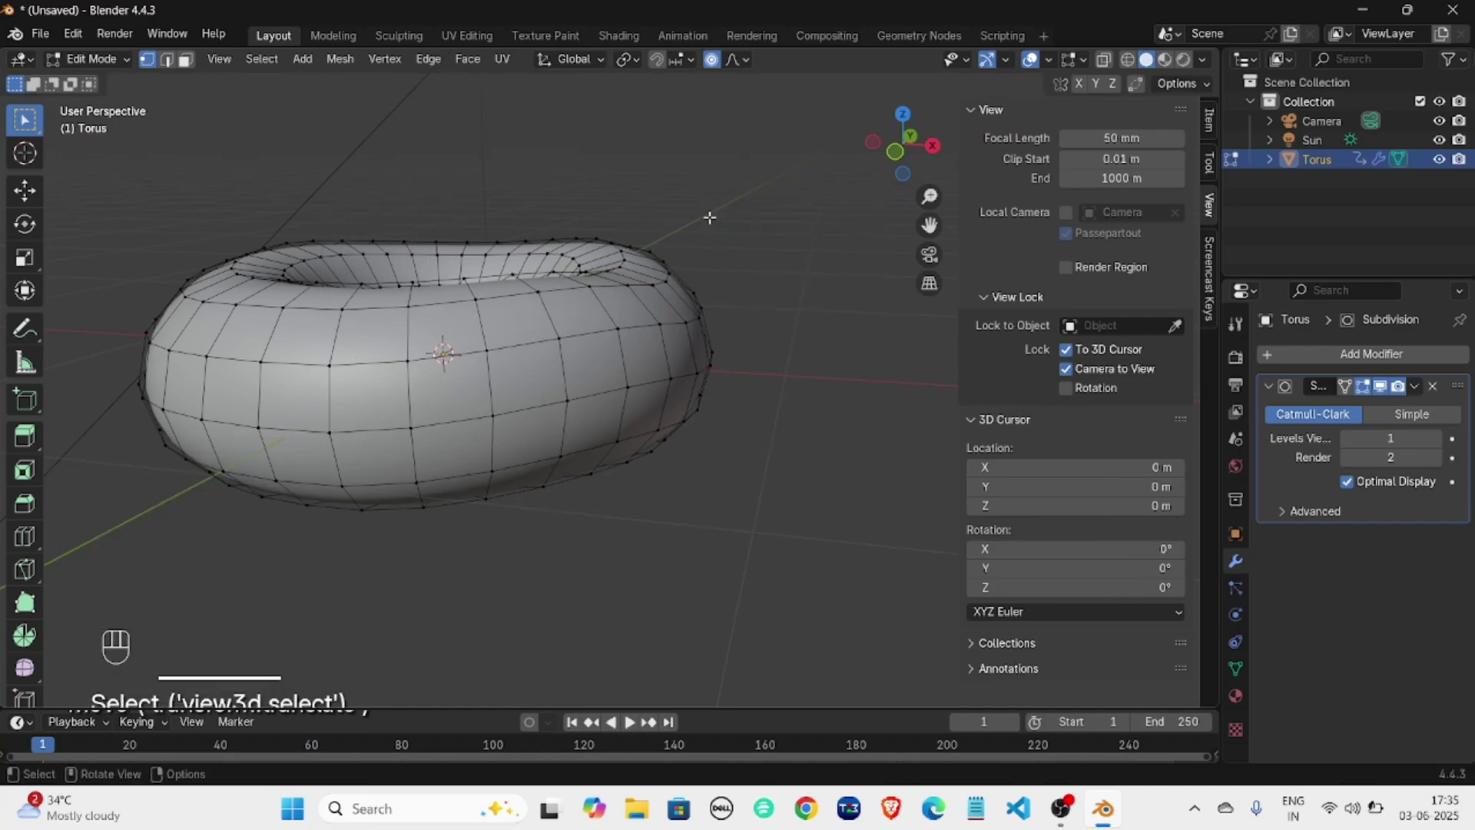
Examine the reshaped torus in Object Mode from the front, from above and from the side.
key(Tab)
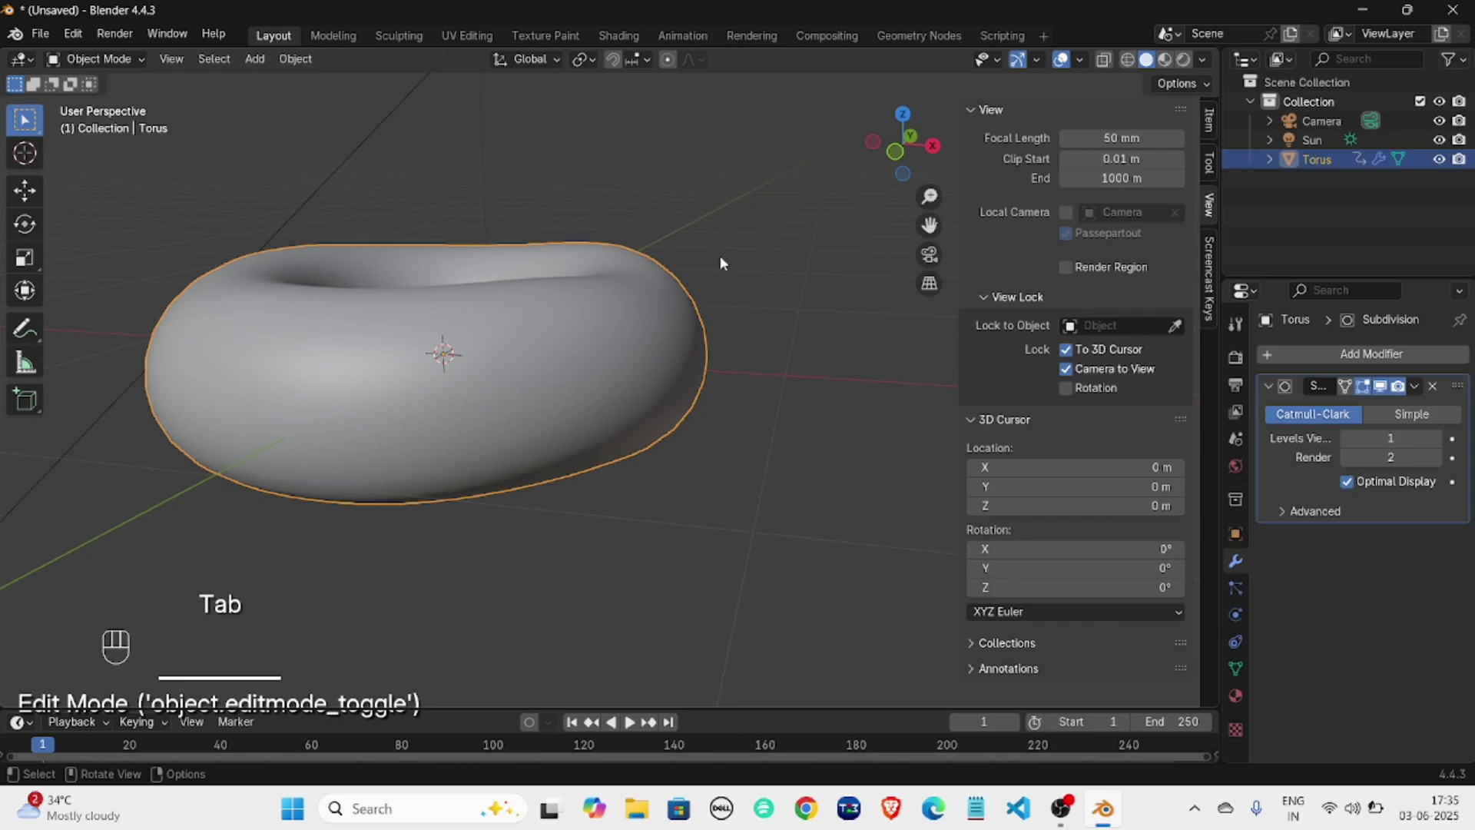
middle_drag(721, 257, 573, 362)
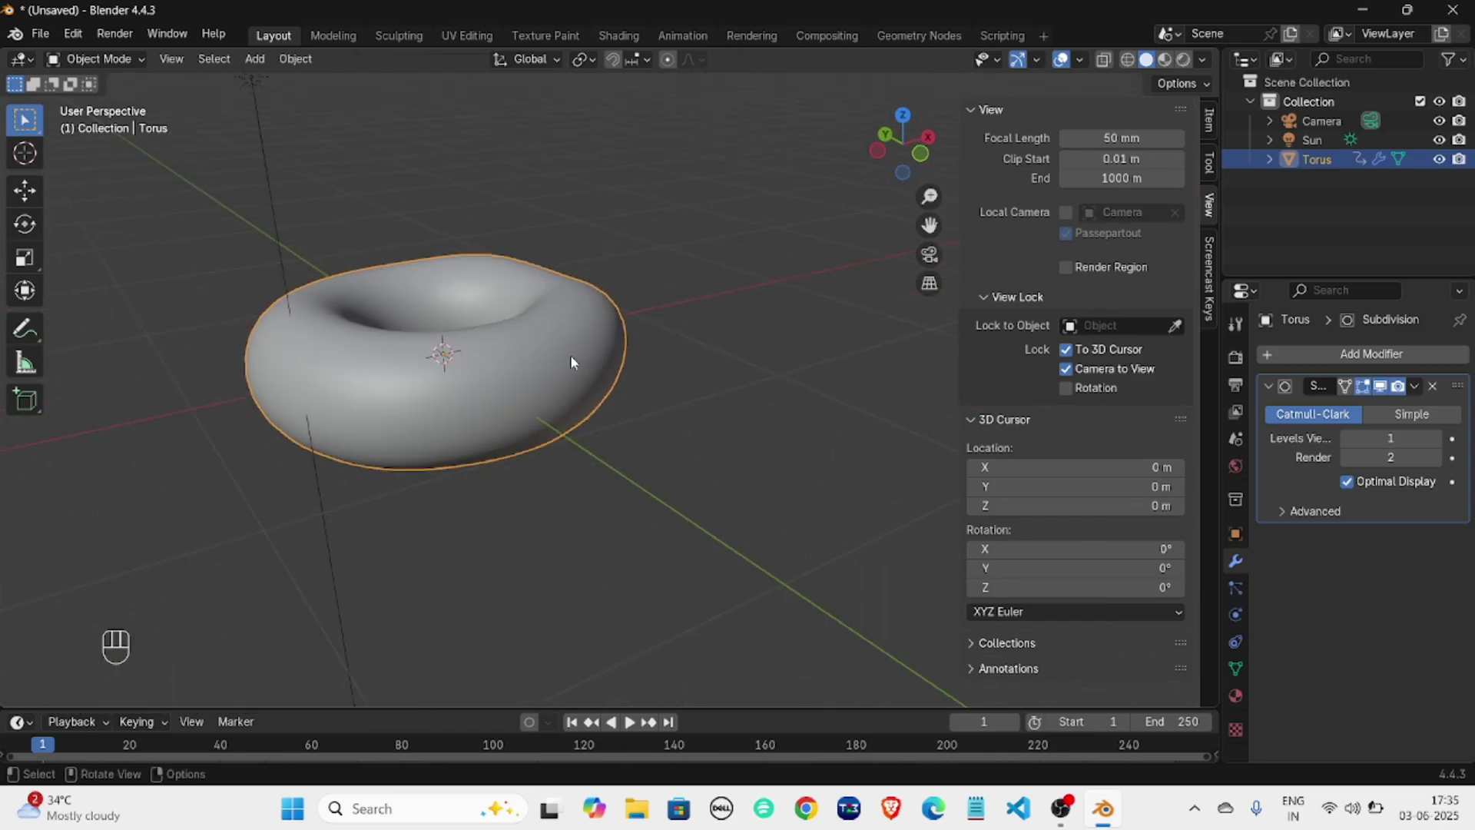
key(KP_1)
key(KP_1)
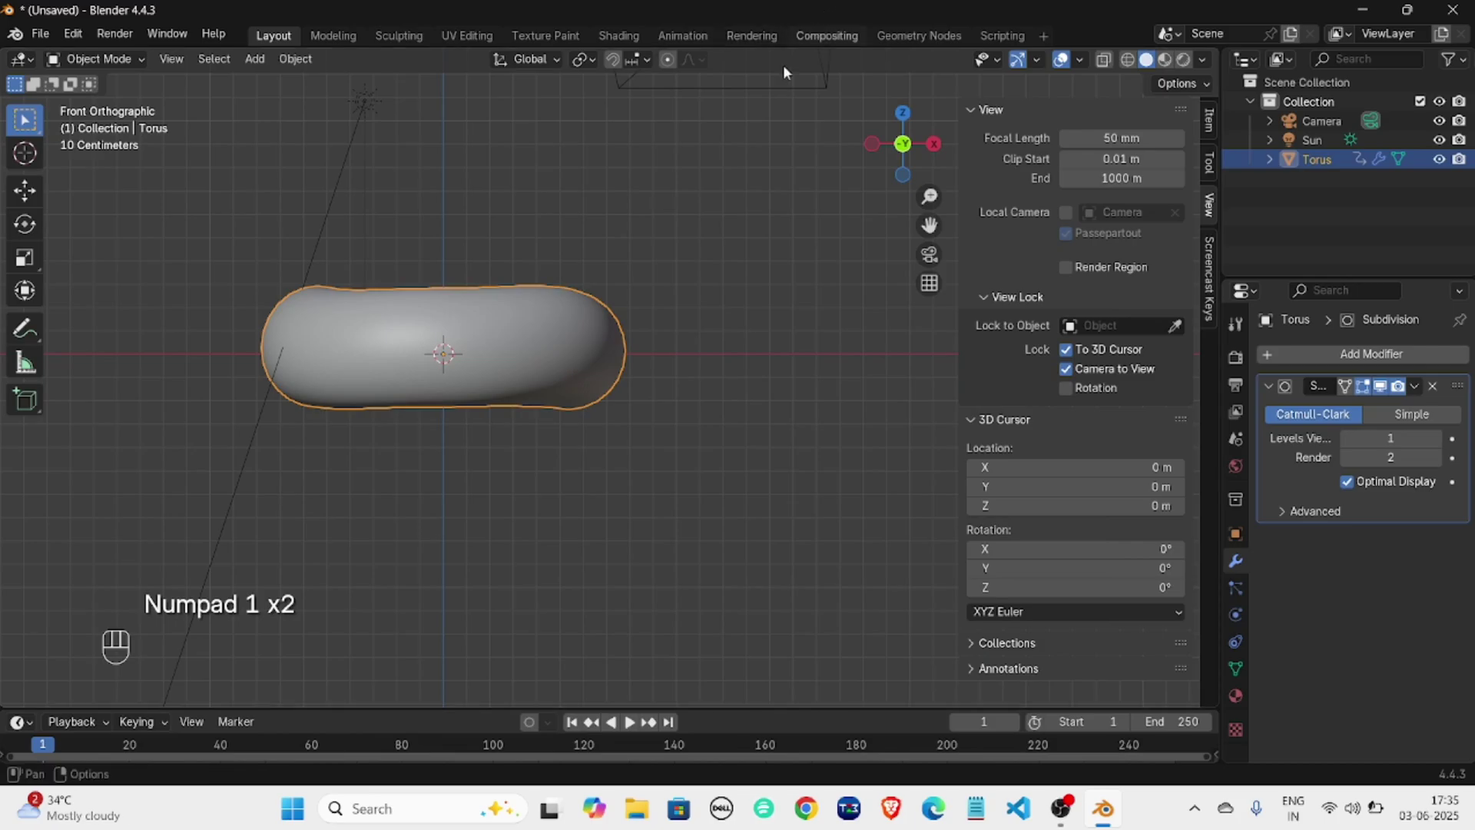
mouse_move(749, 226)
middle_down()
mouse_move(779, 351)
mouse_move(775, 442)
mouse_move(679, 447)
middle_up()
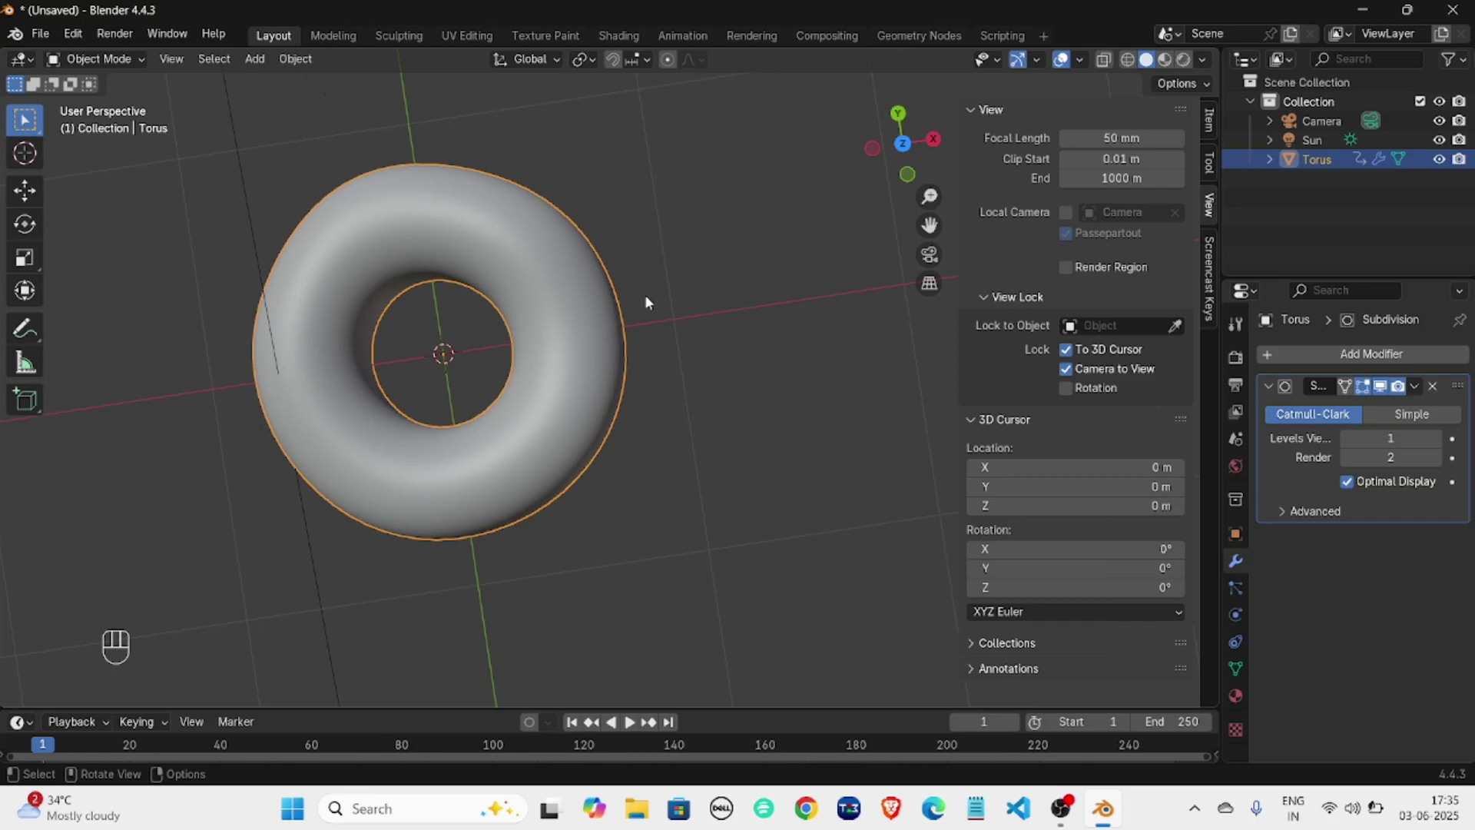
middle_drag(646, 300, 643, 161)
click(612, 330)
middle_drag(612, 330, 638, 302)
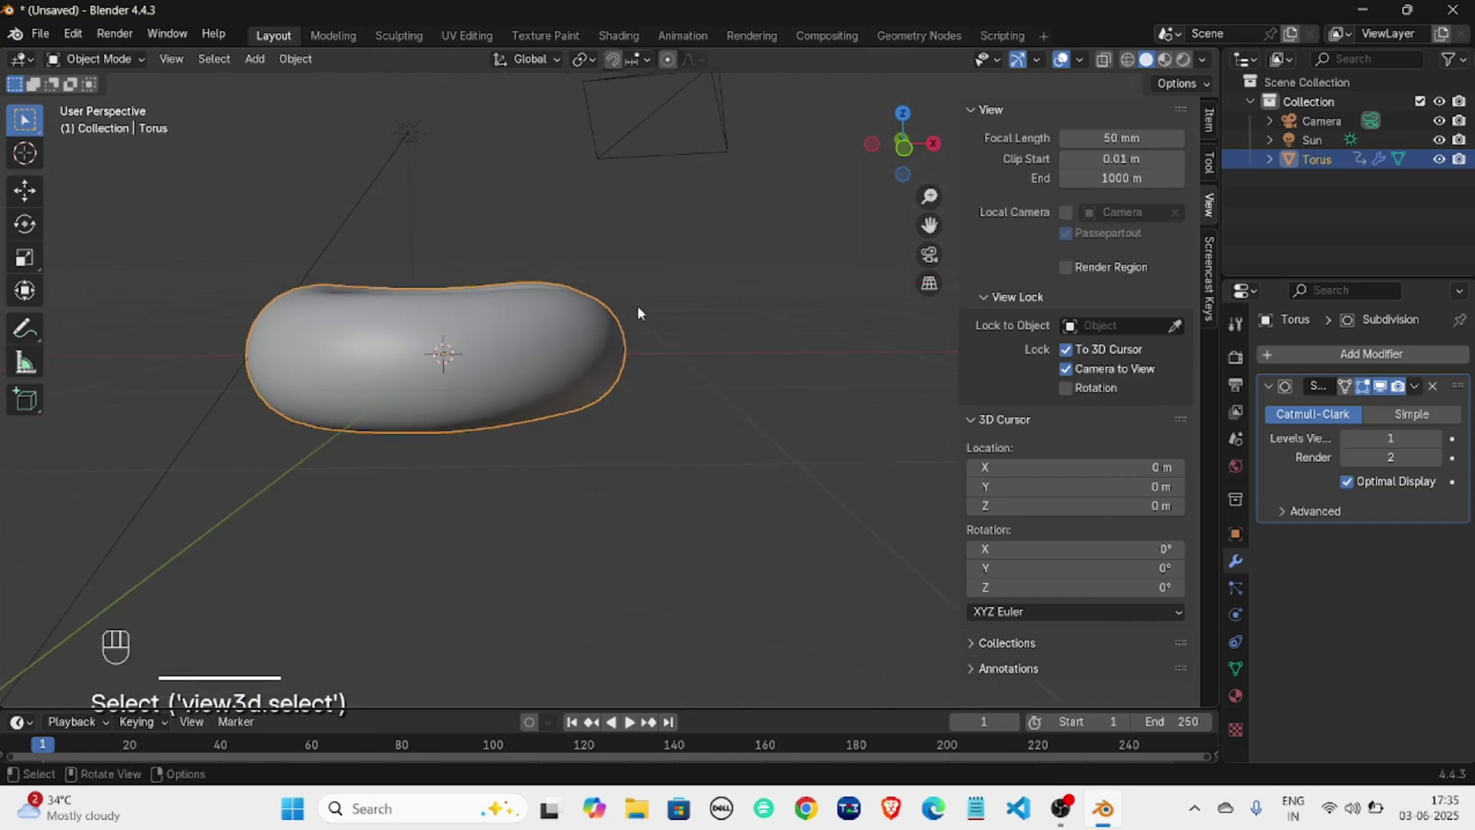
Pull a vertex on the torus's outer side outward about 0.04 m in X and 0.024 m in Z, with proportional size 0.683 m.
key(Tab)
click(632, 323)
click(623, 350)
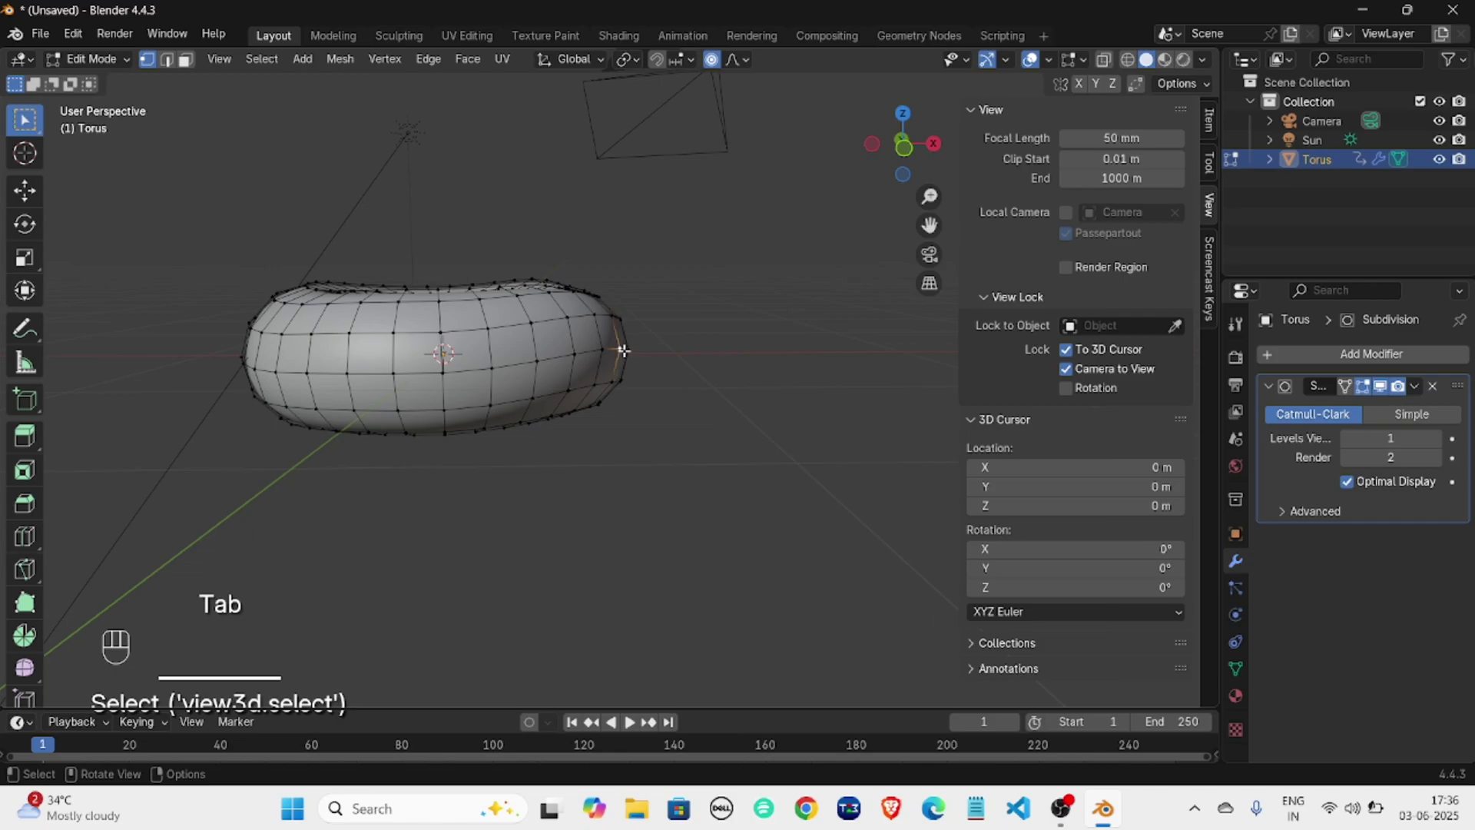
key(g)
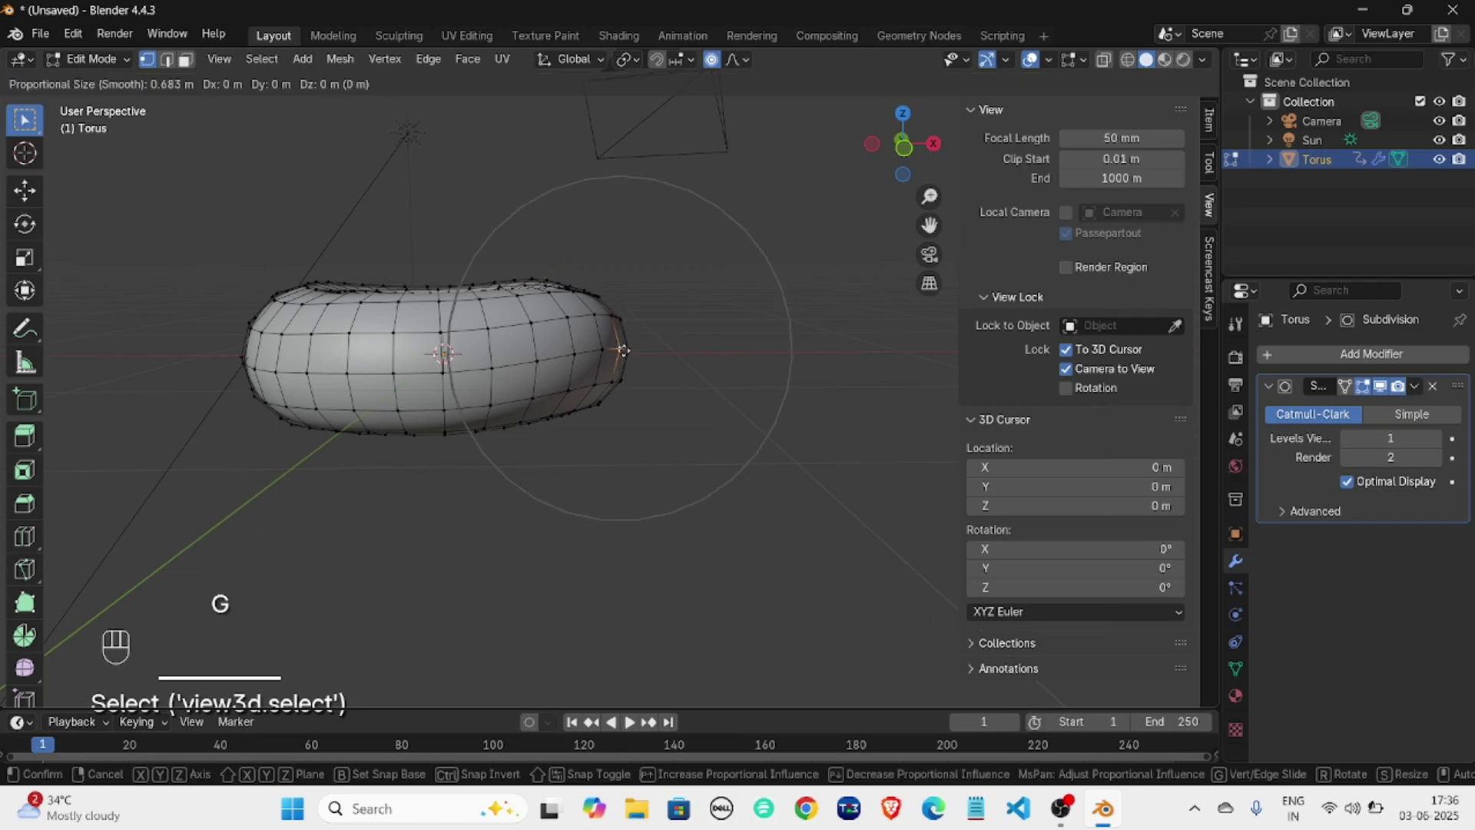
click(635, 342)
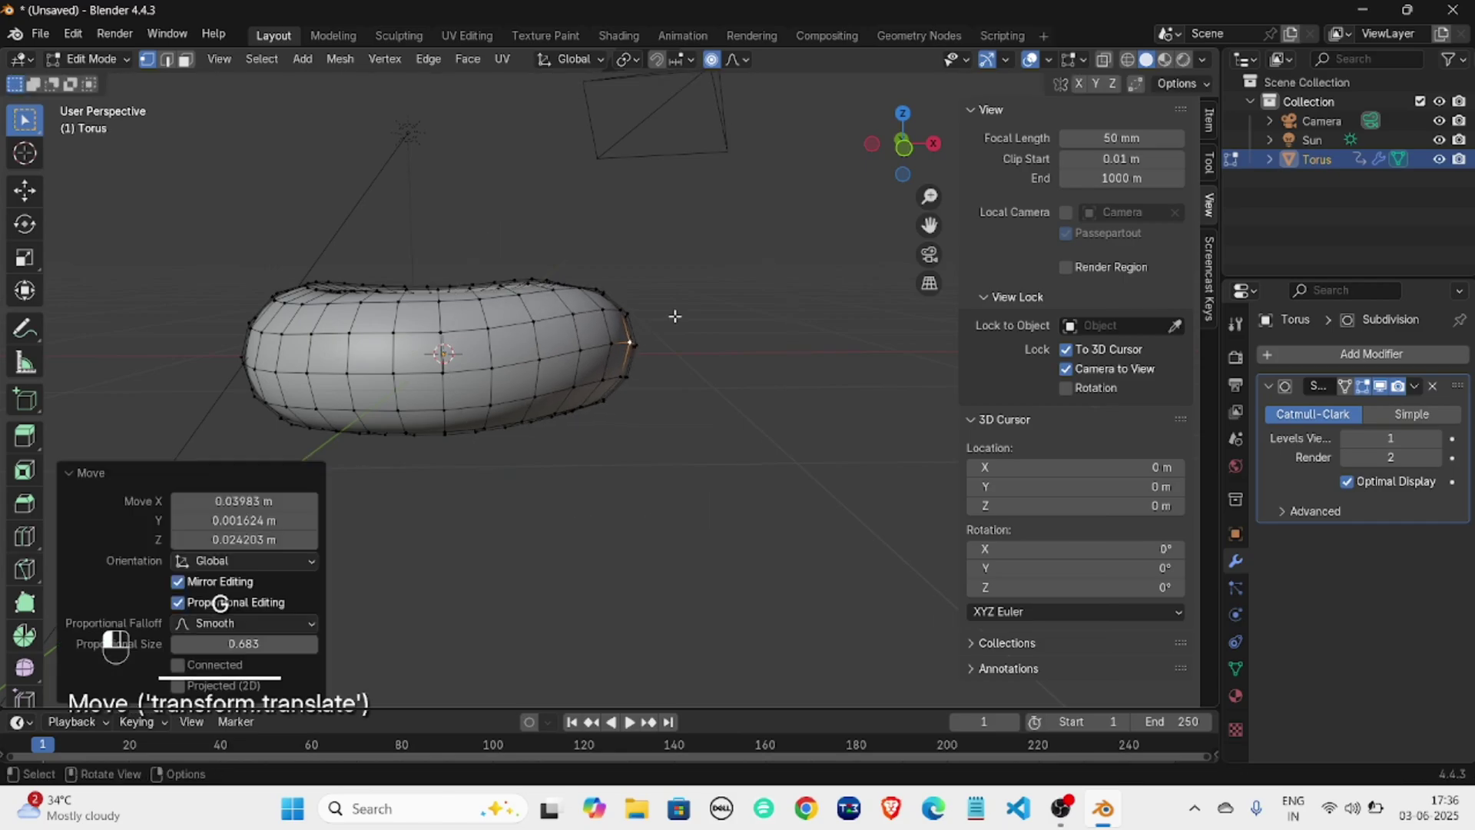
click(678, 316)
Inspect the torus's uneven outline around its sides and from above, in Edit Mode and Object Mode.
middle_drag(691, 316, 696, 328)
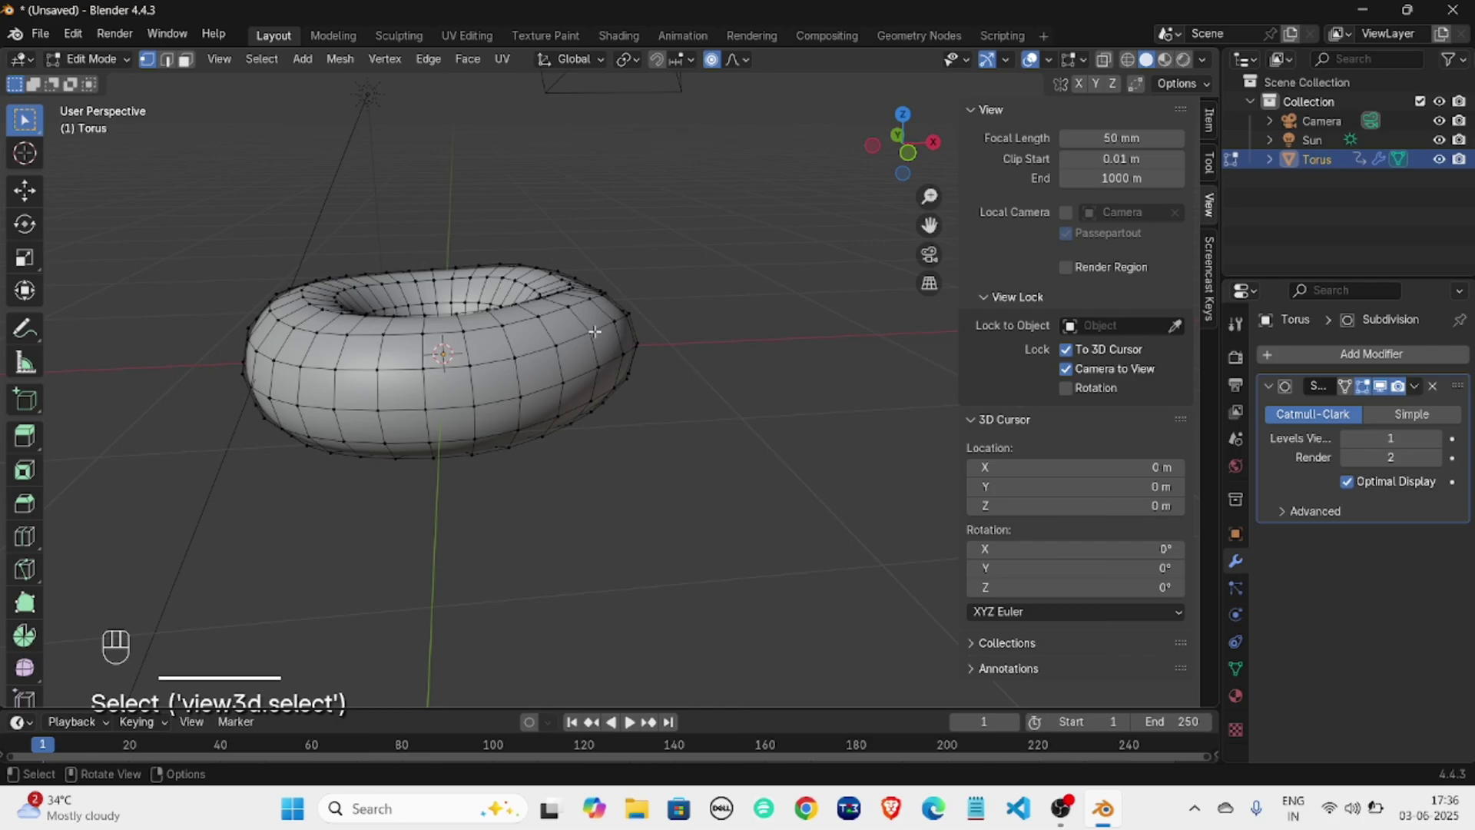
scroll(341, 275, up, 2)
scroll(352, 290, down, 2)
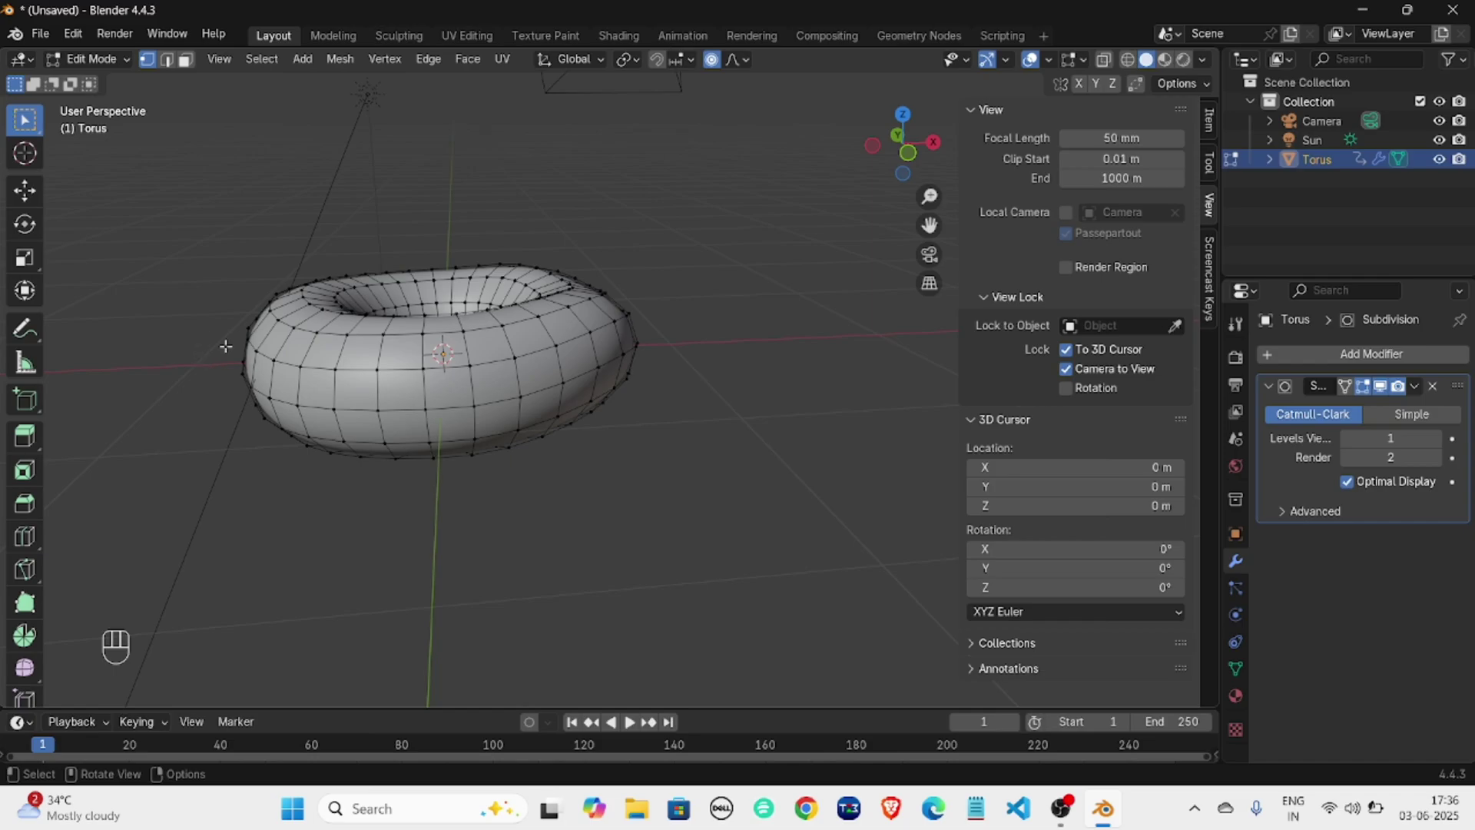
middle_drag(803, 347, 523, 411)
middle_drag(639, 369, 597, 365)
key(Tab)
middle_drag(708, 379, 584, 367)
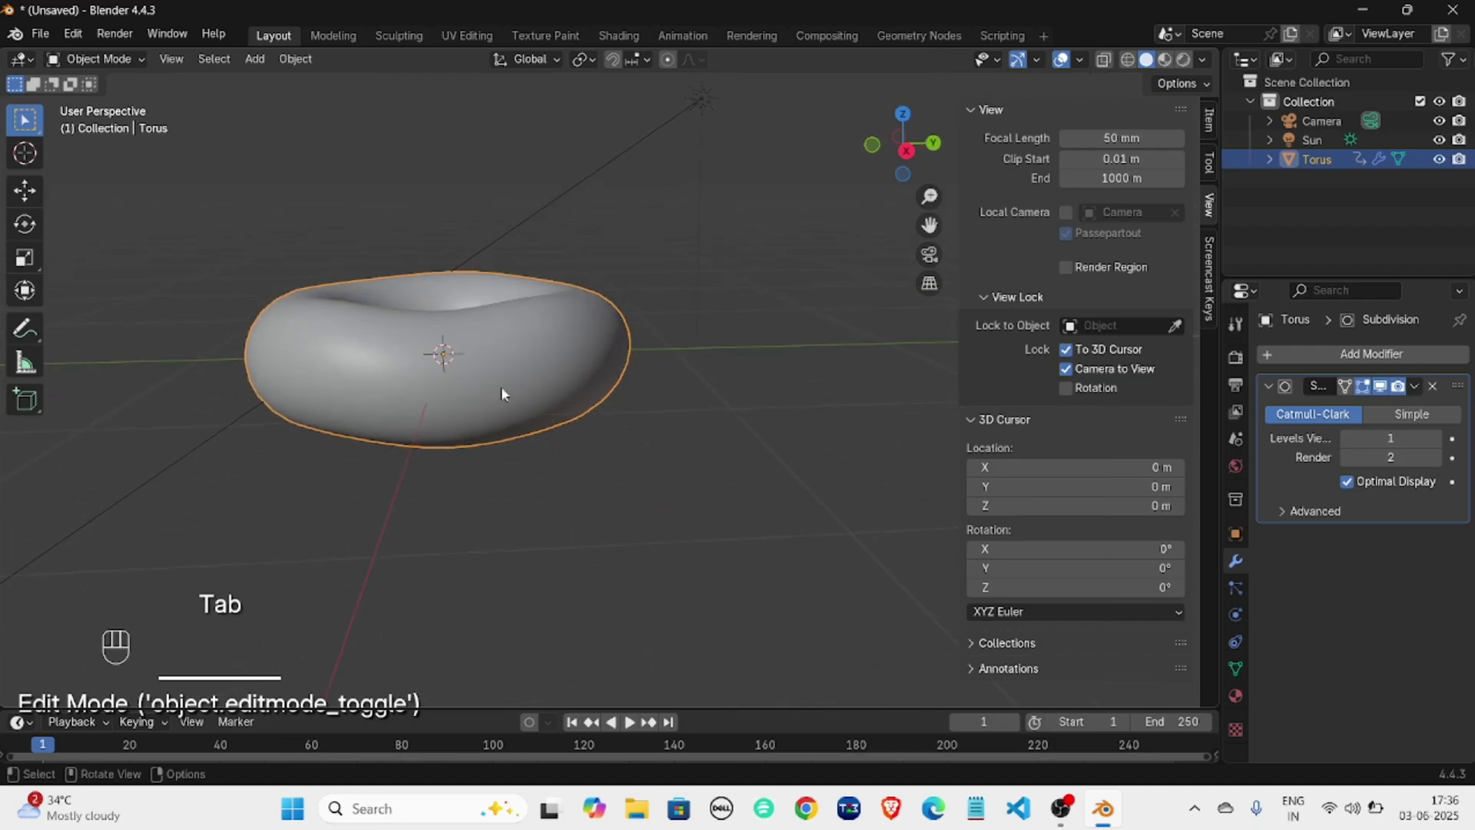
middle_drag(711, 375, 704, 550)
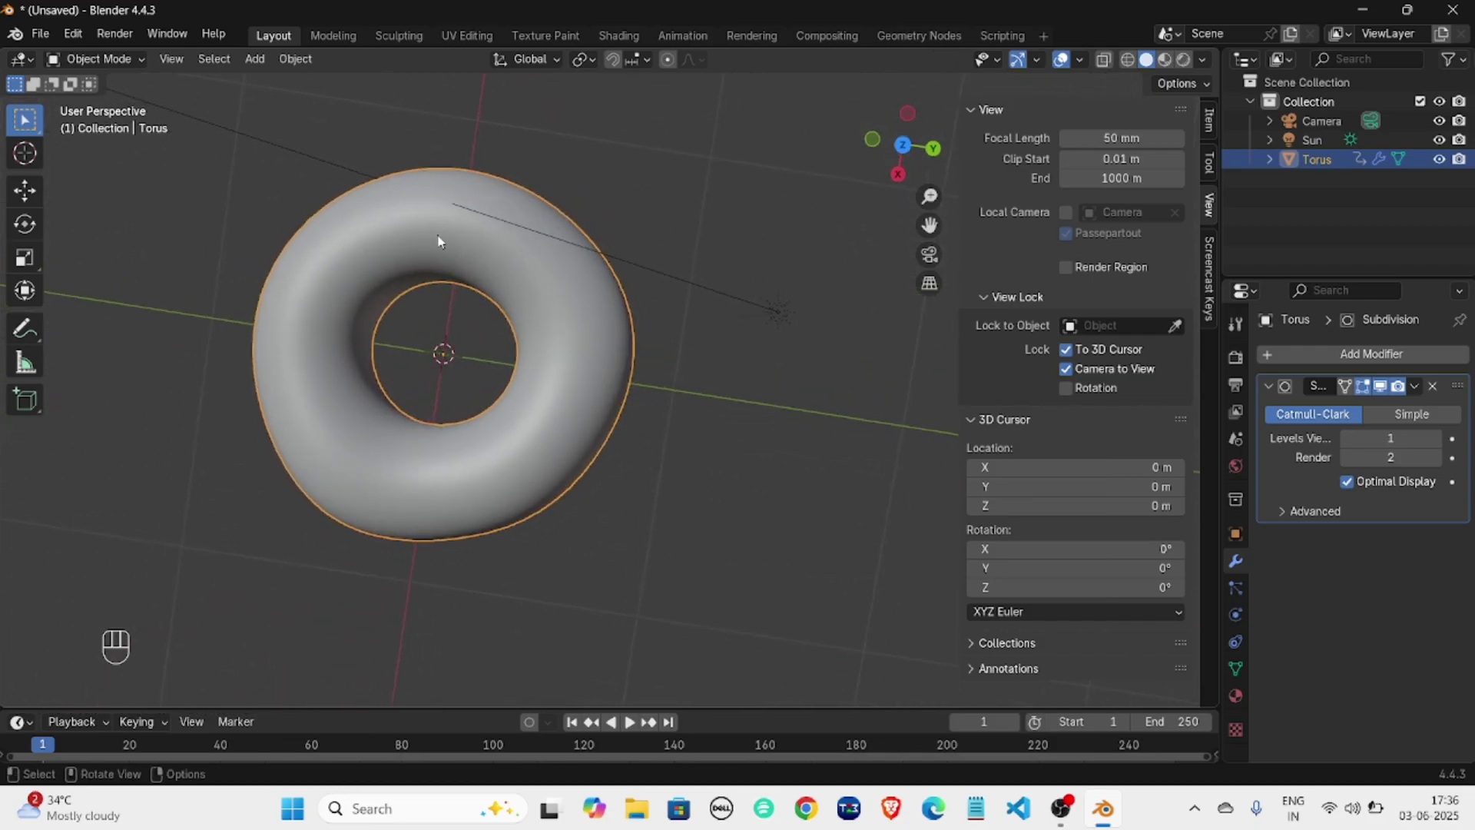
middle_drag(677, 389, 690, 233)
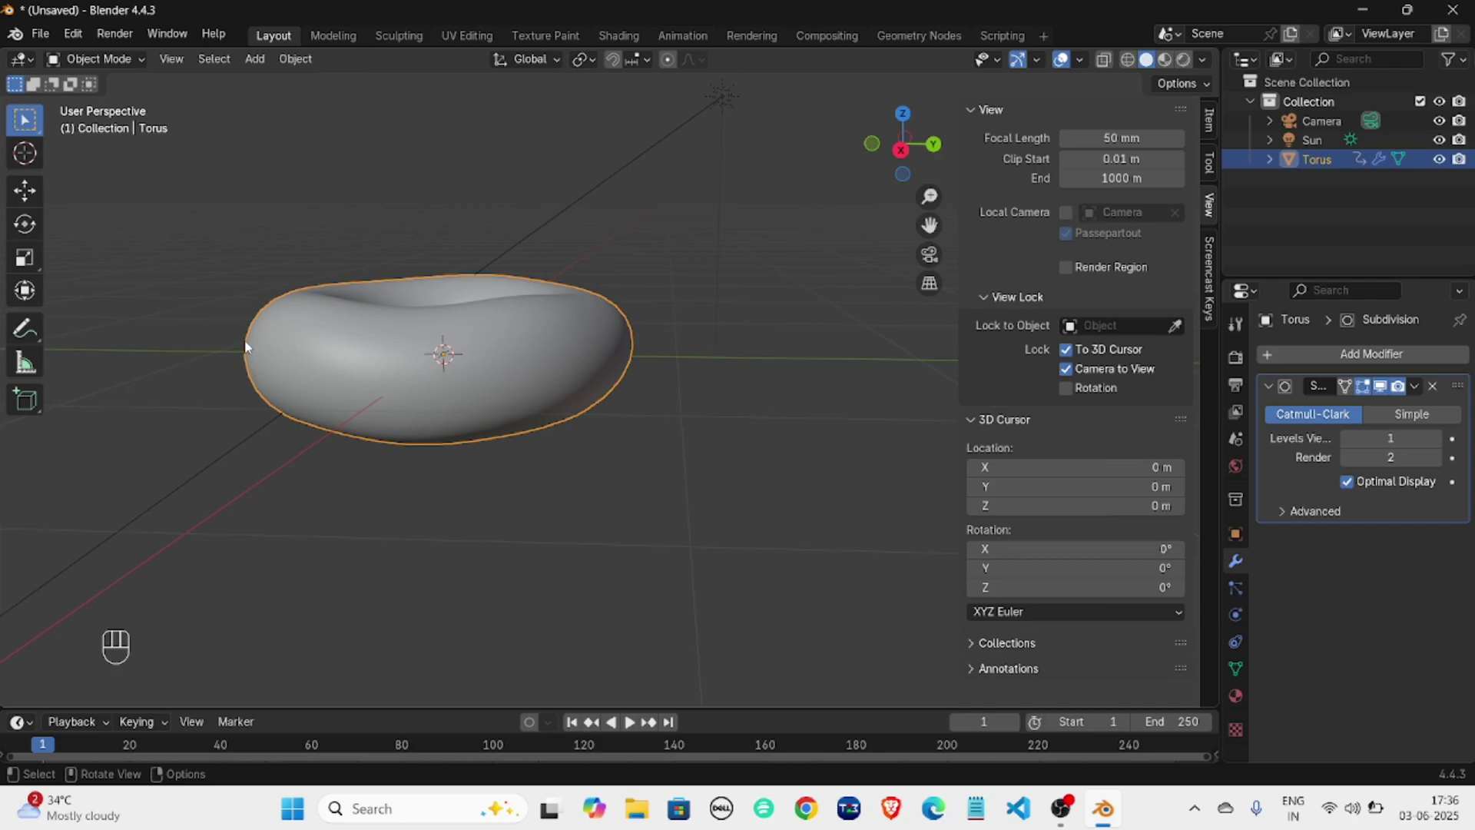
Select seven neighbouring vertices along the torus's outer side one by one in Edit Mode.
key(Tab)
click(294, 380)
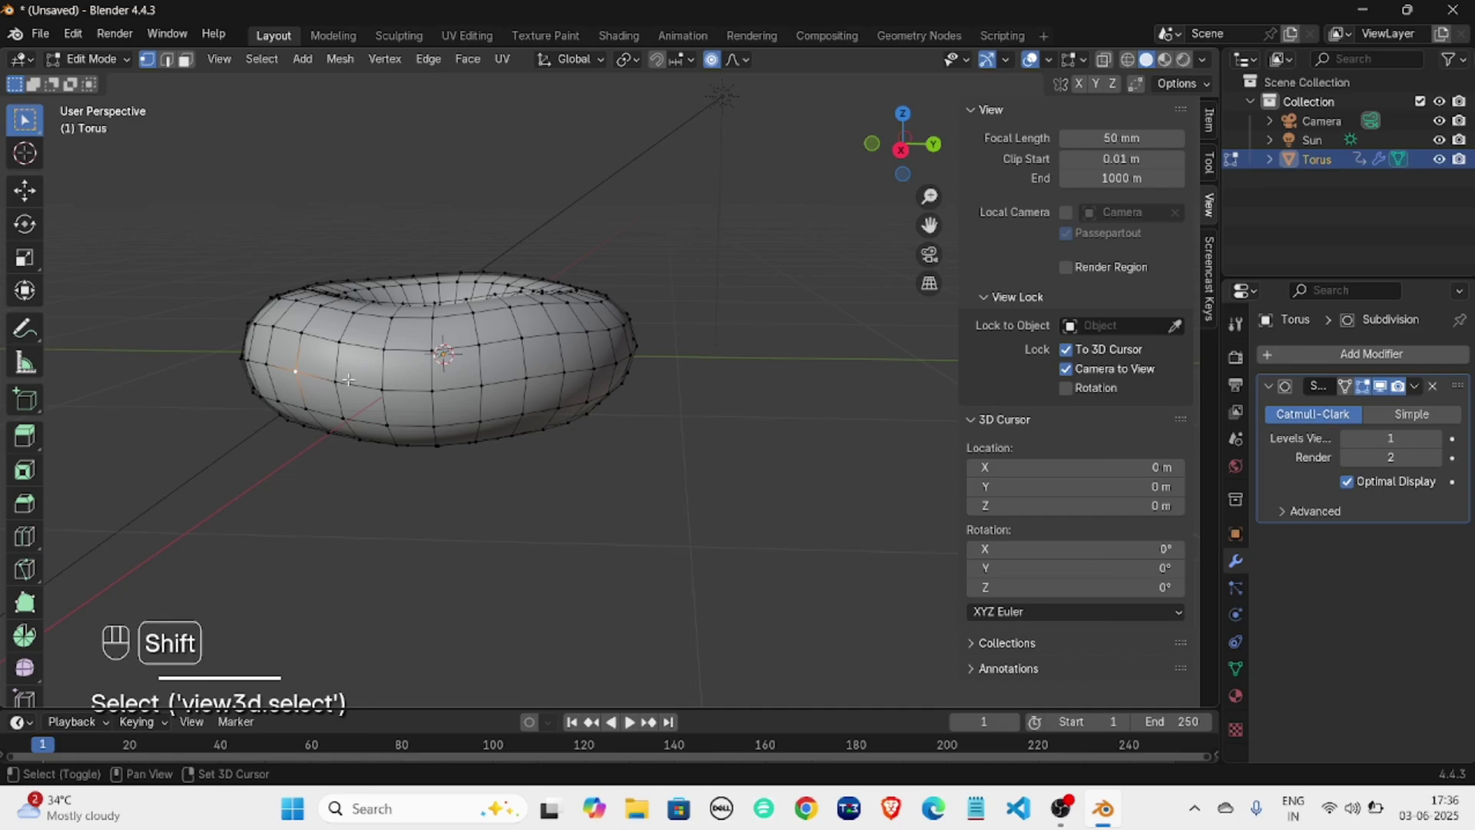
shift+click(348, 380)
shift+click(391, 387)
shift+click(435, 394)
shift+click(484, 392)
shift+click(531, 380)
shift+click(566, 376)
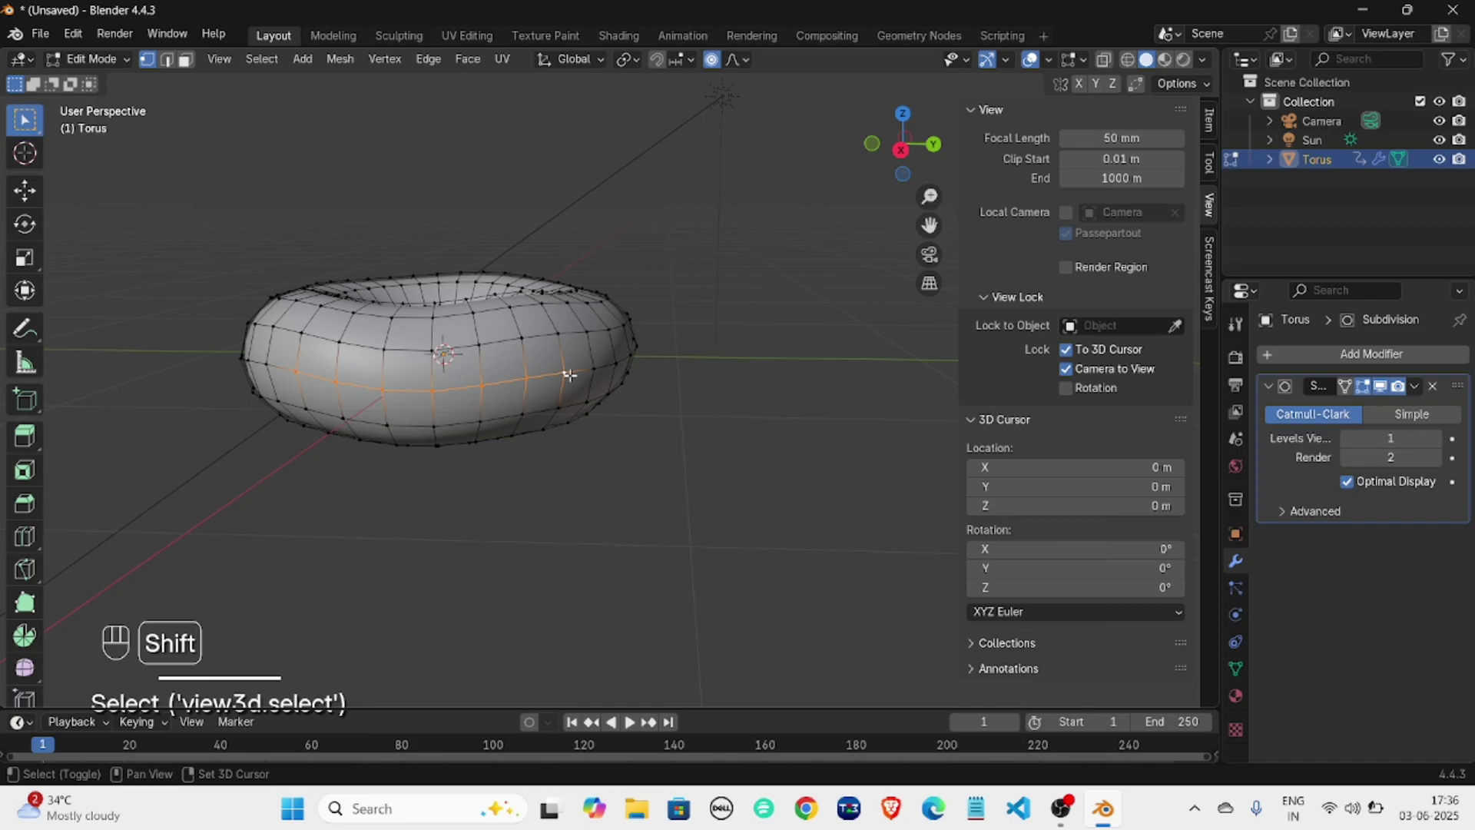
Select the complete horizontal edge loop running around the torus's outer side.
middle_drag(650, 375, 645, 361)
click(633, 377)
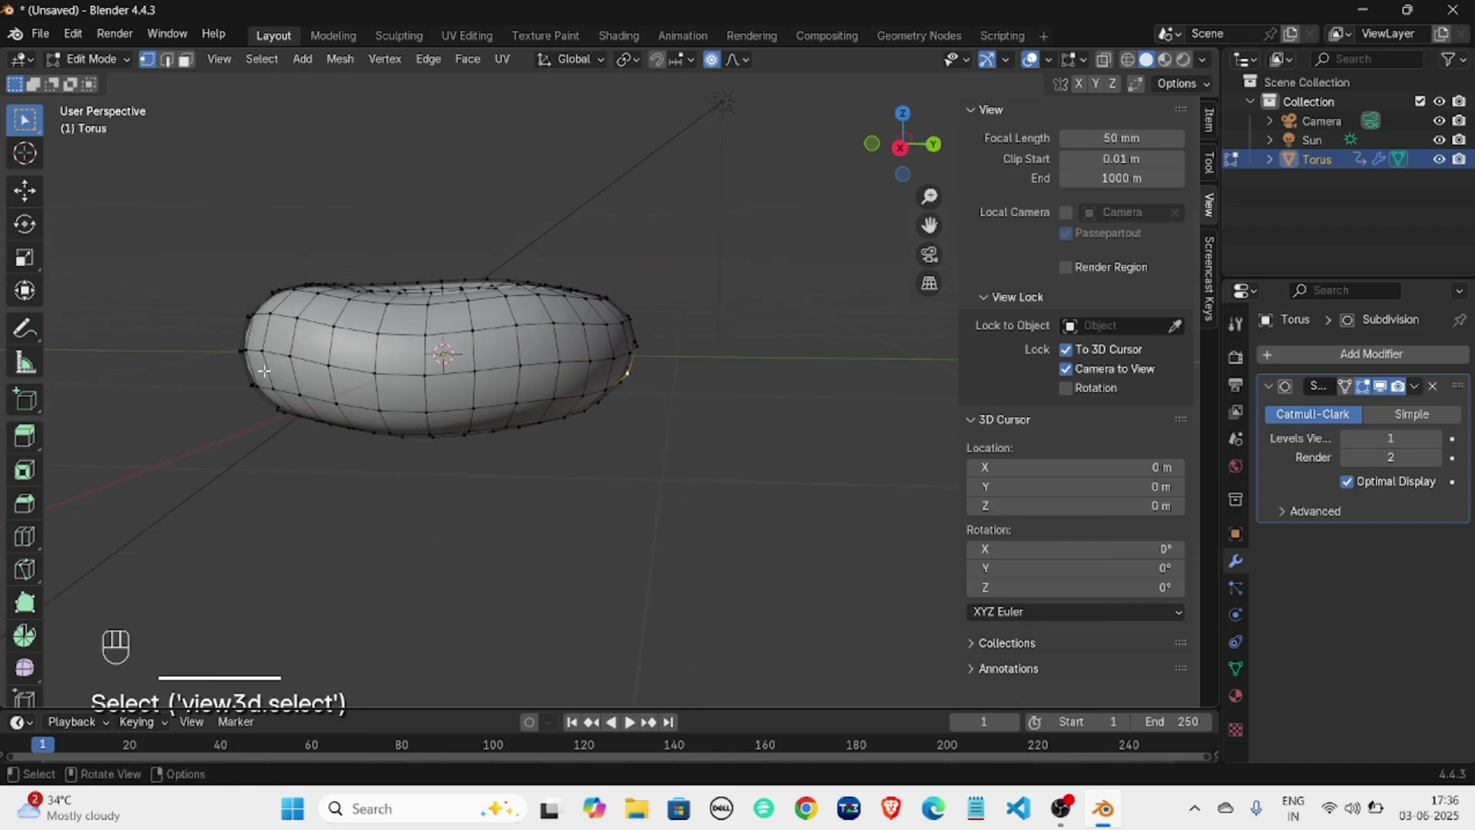
click(330, 363)
key(shift)
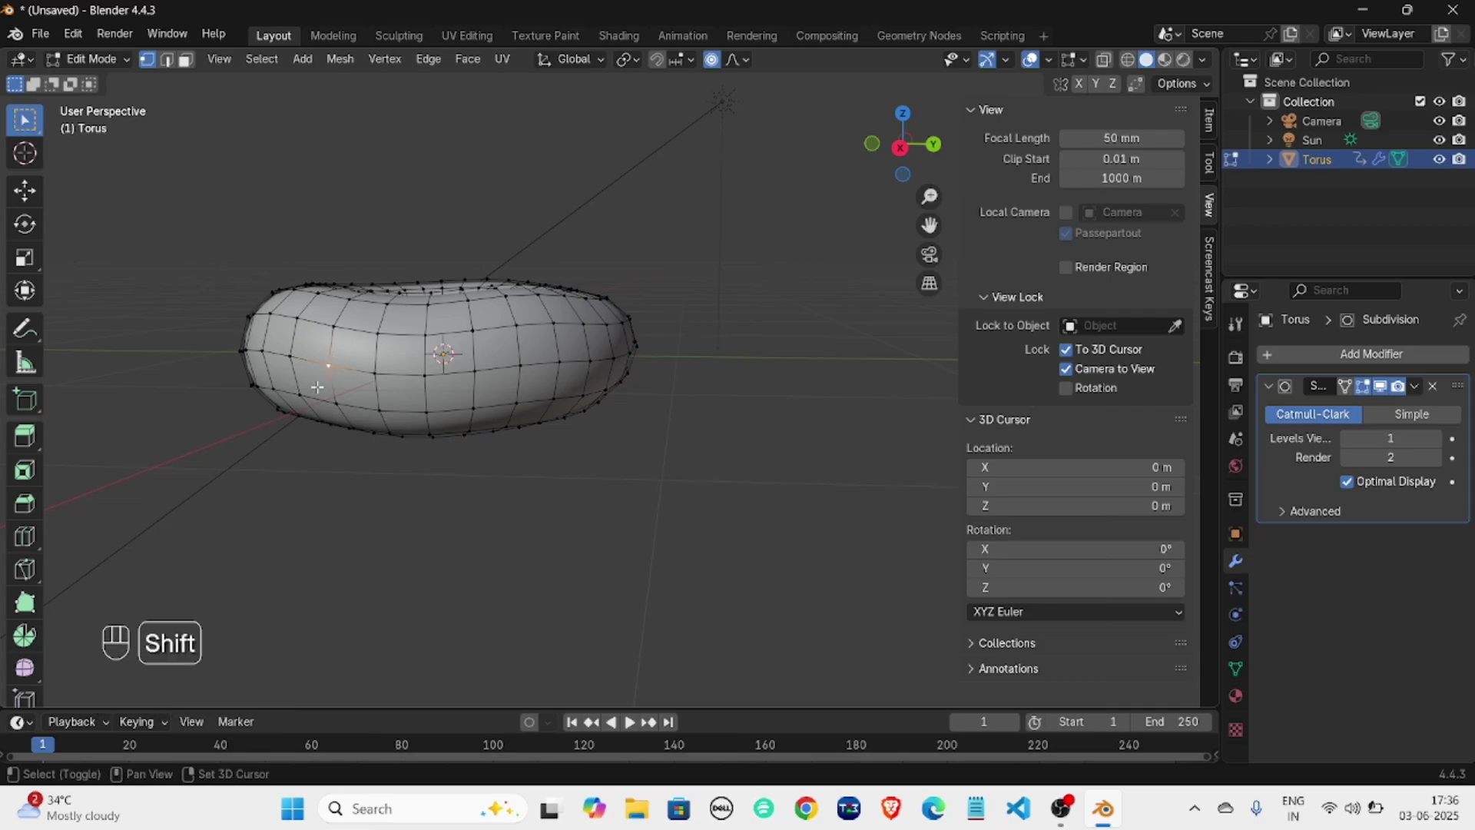
shift+click(374, 372)
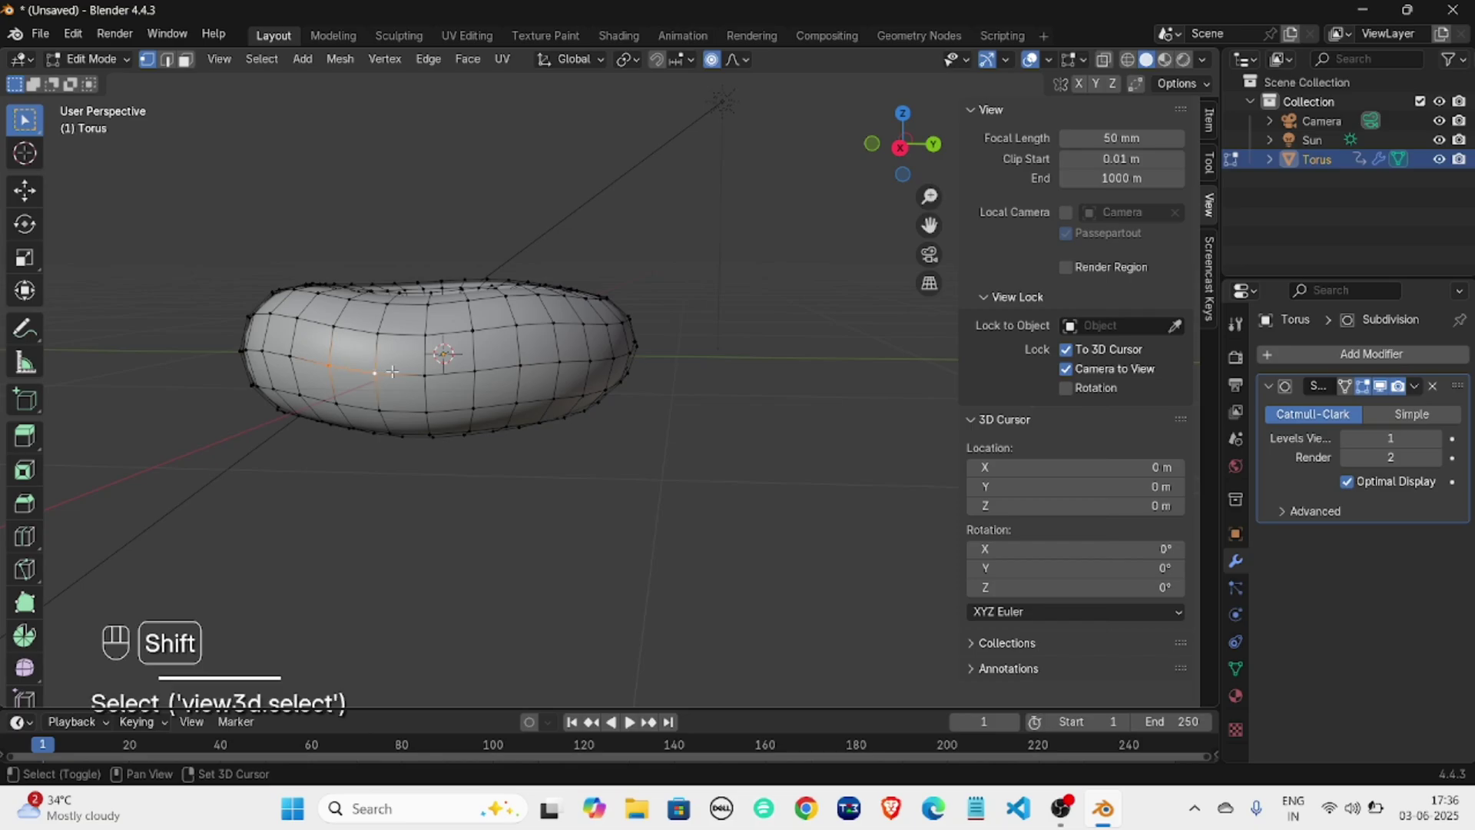
click(329, 364)
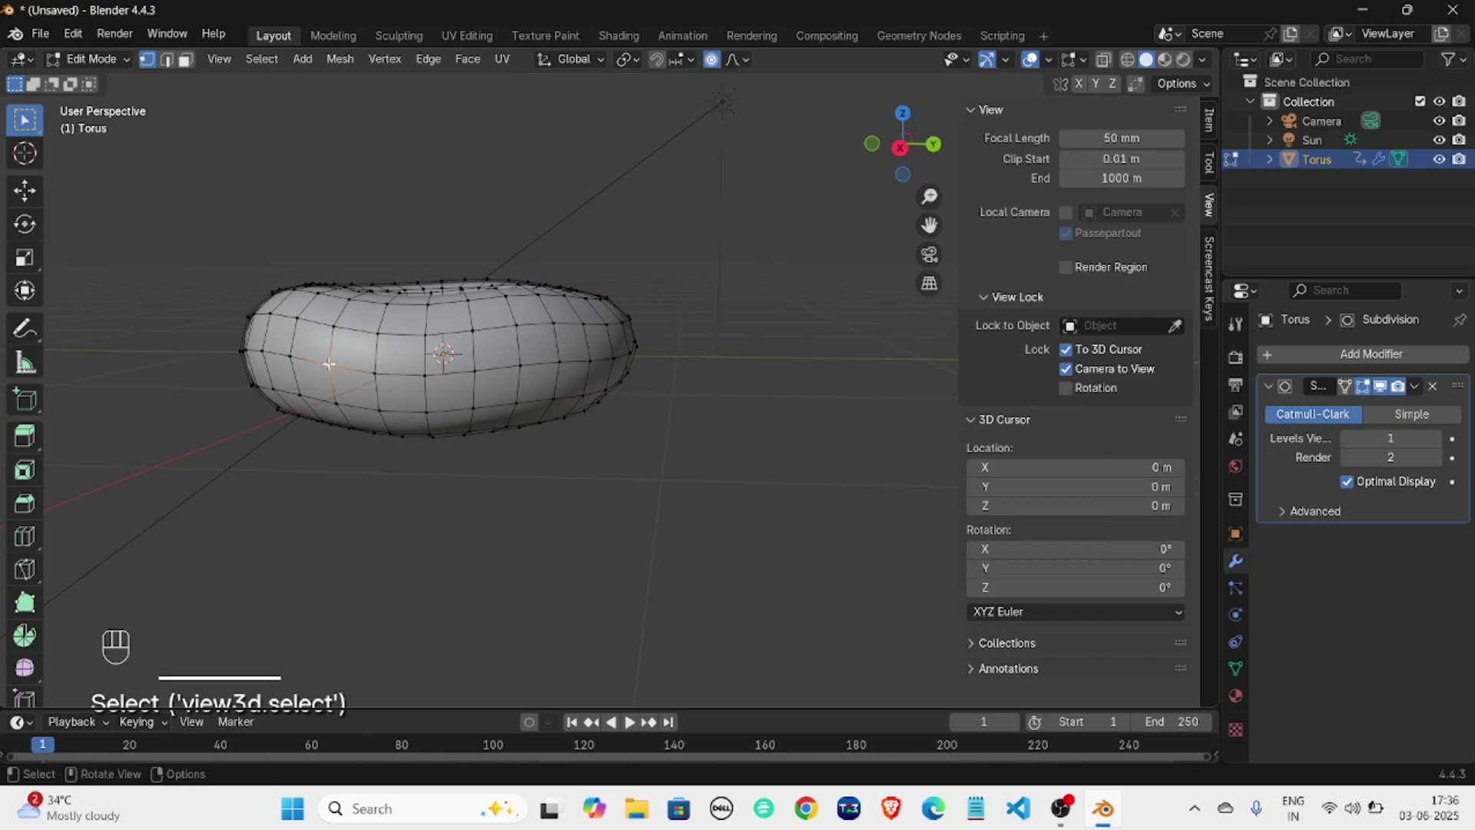
key(alt)
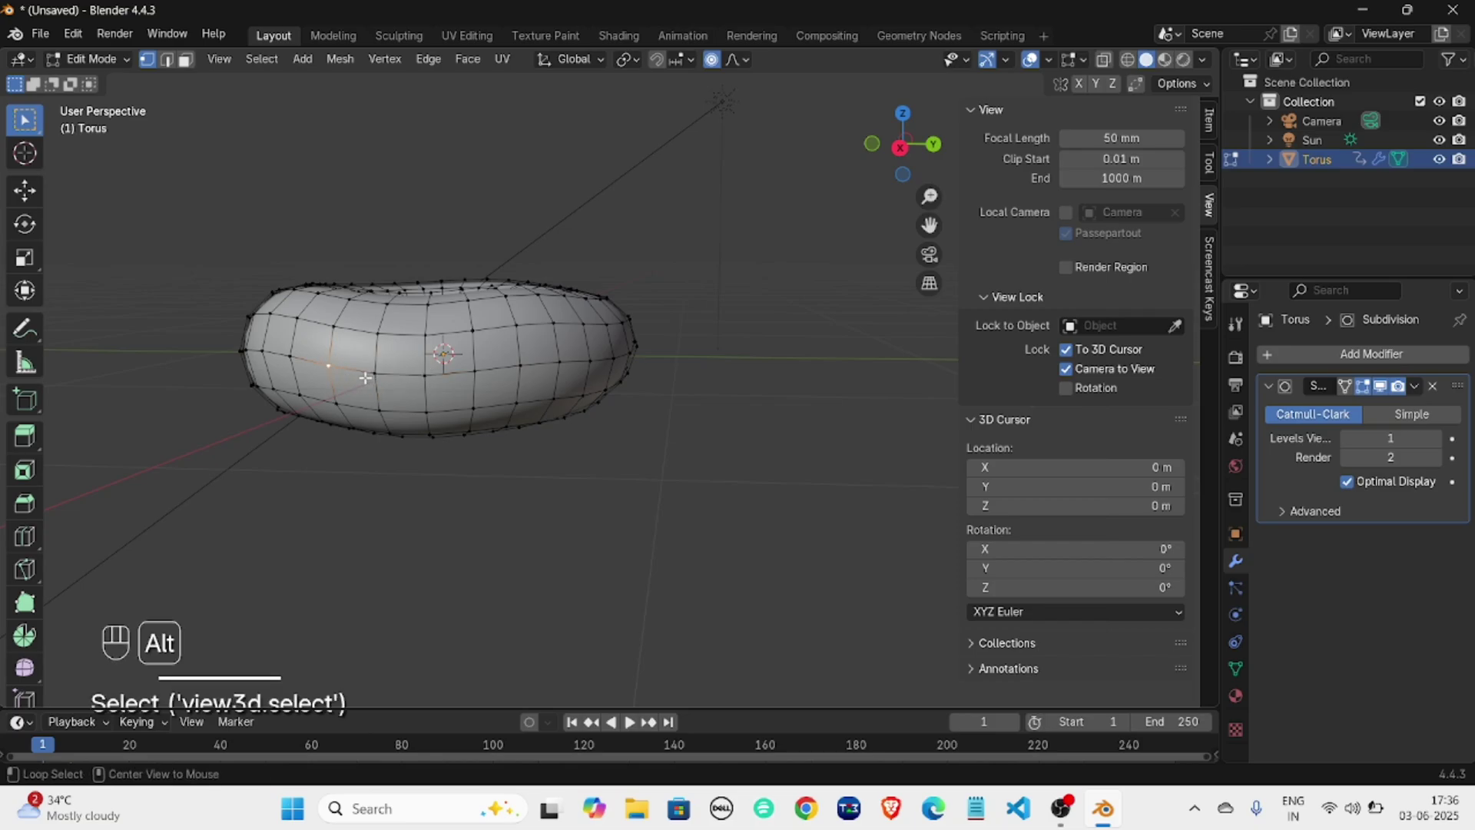
alt+click(358, 370)
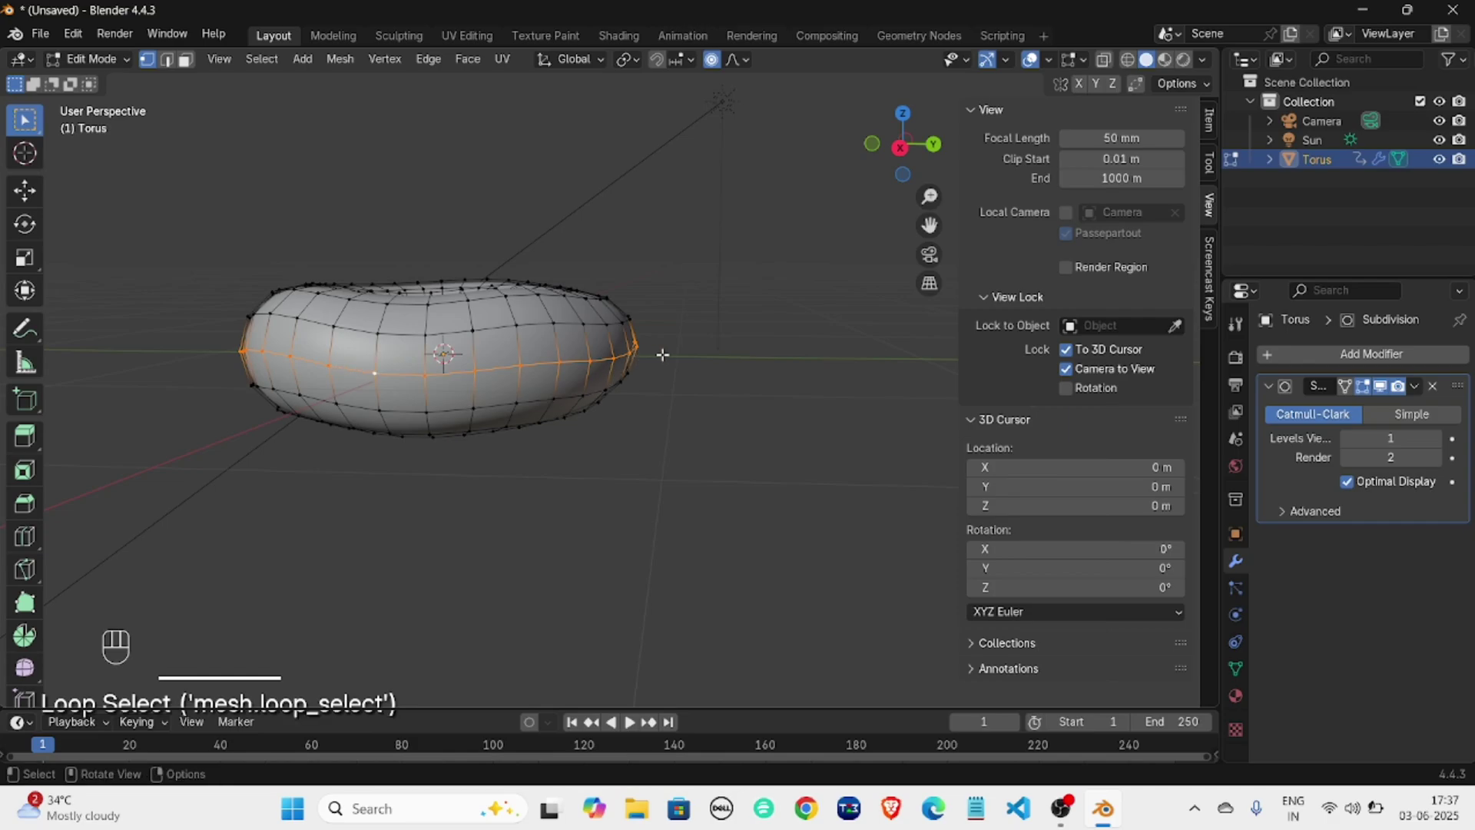
Select the vertical edge loop that wraps around the torus's tube and view it from below.
click(379, 333)
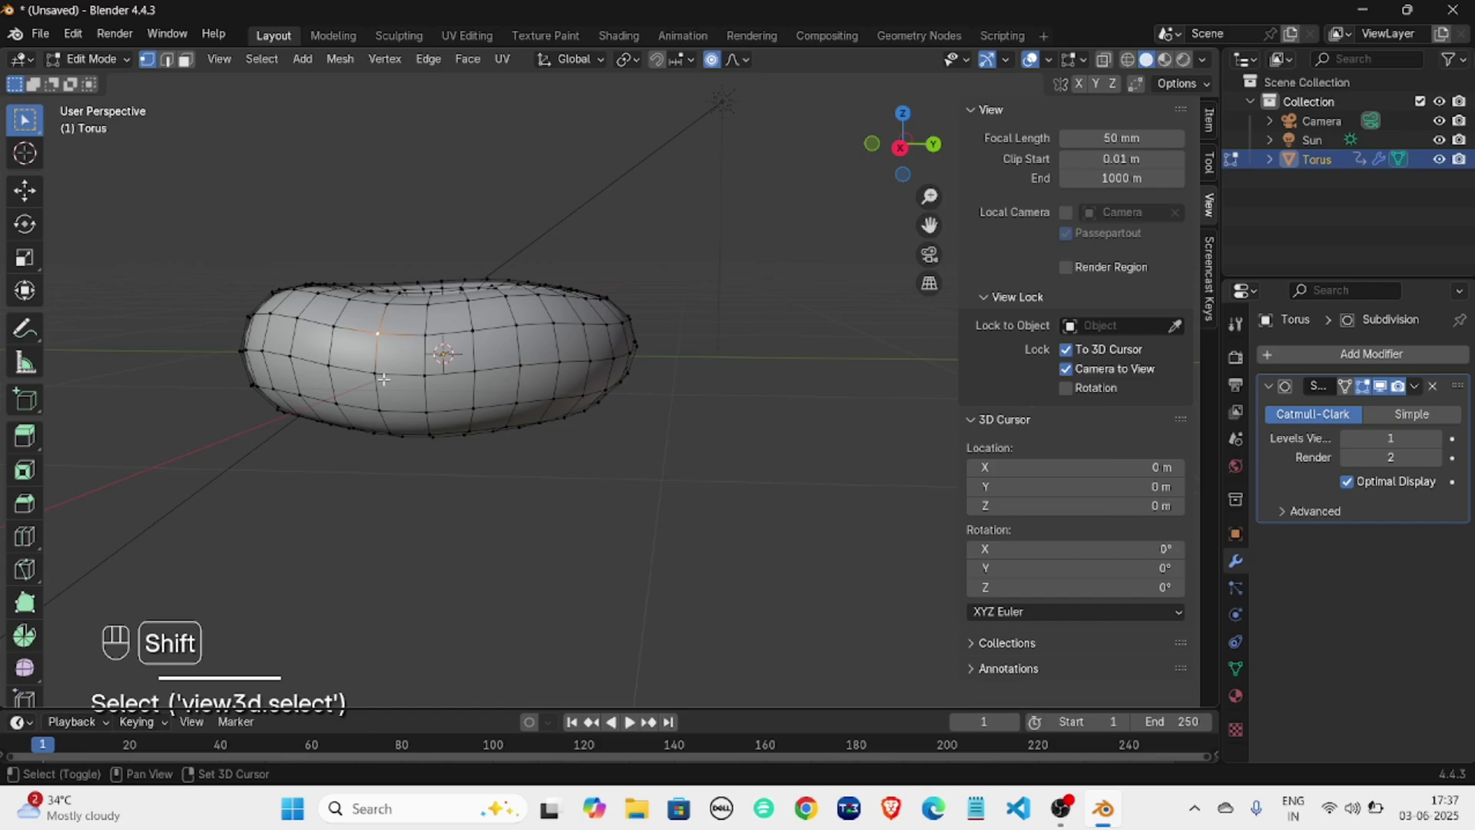
alt+click(380, 368)
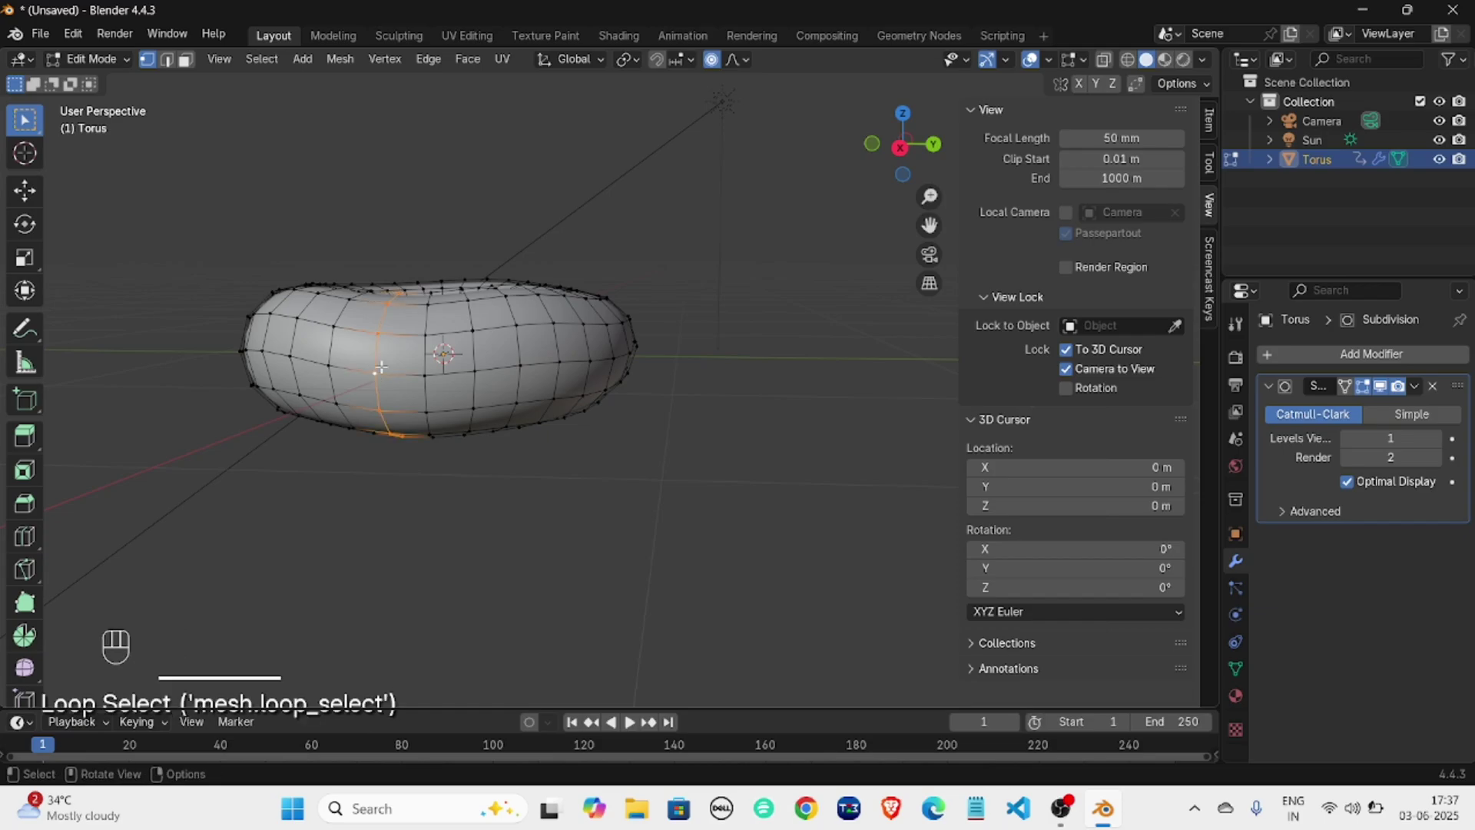
middle_drag(546, 457, 498, 350)
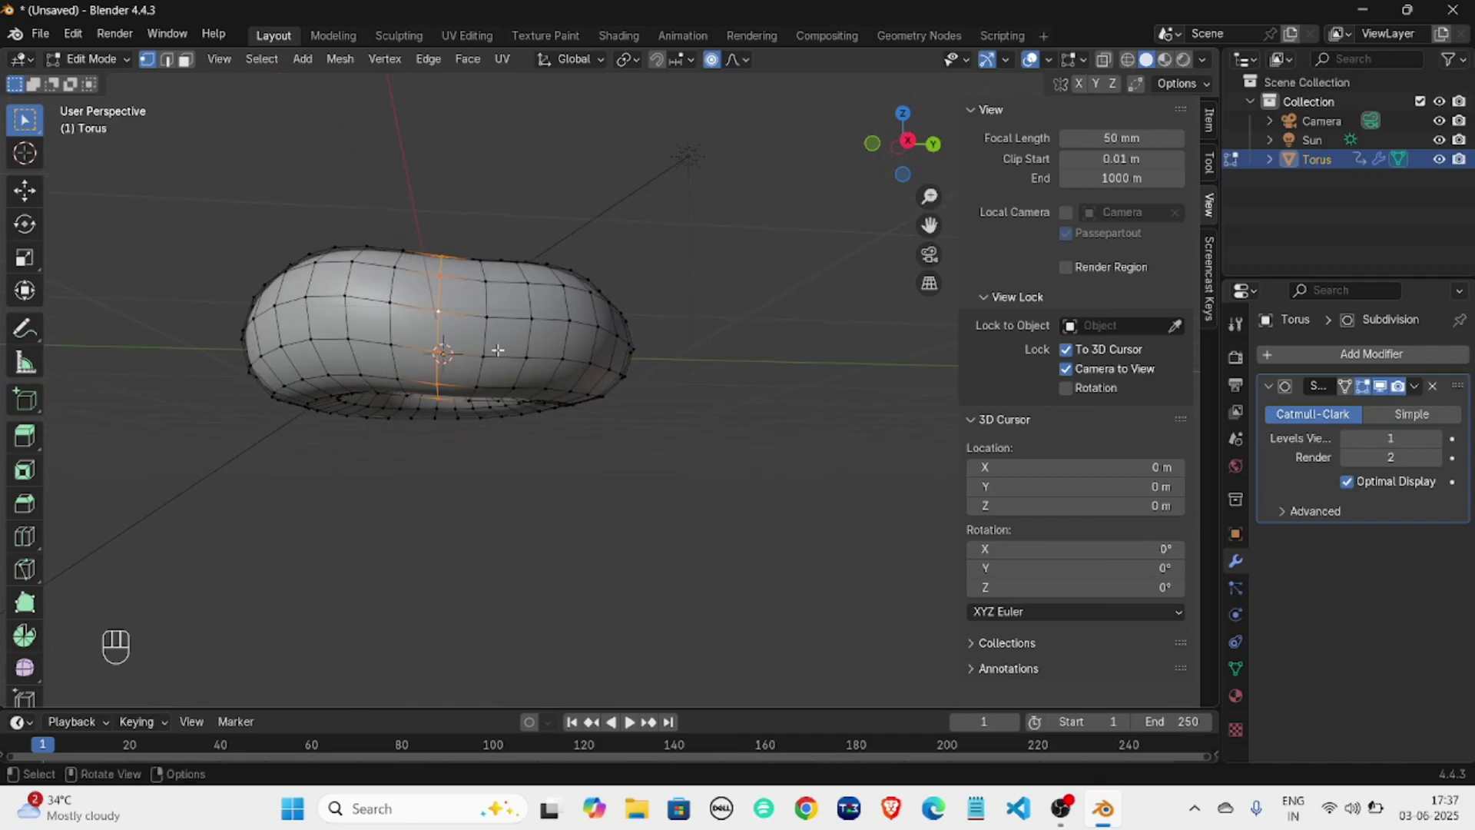
Select the horizontal edge loop running around the middle of the torus's outer side, starting from a single vertex.
click(437, 309)
key(alt)
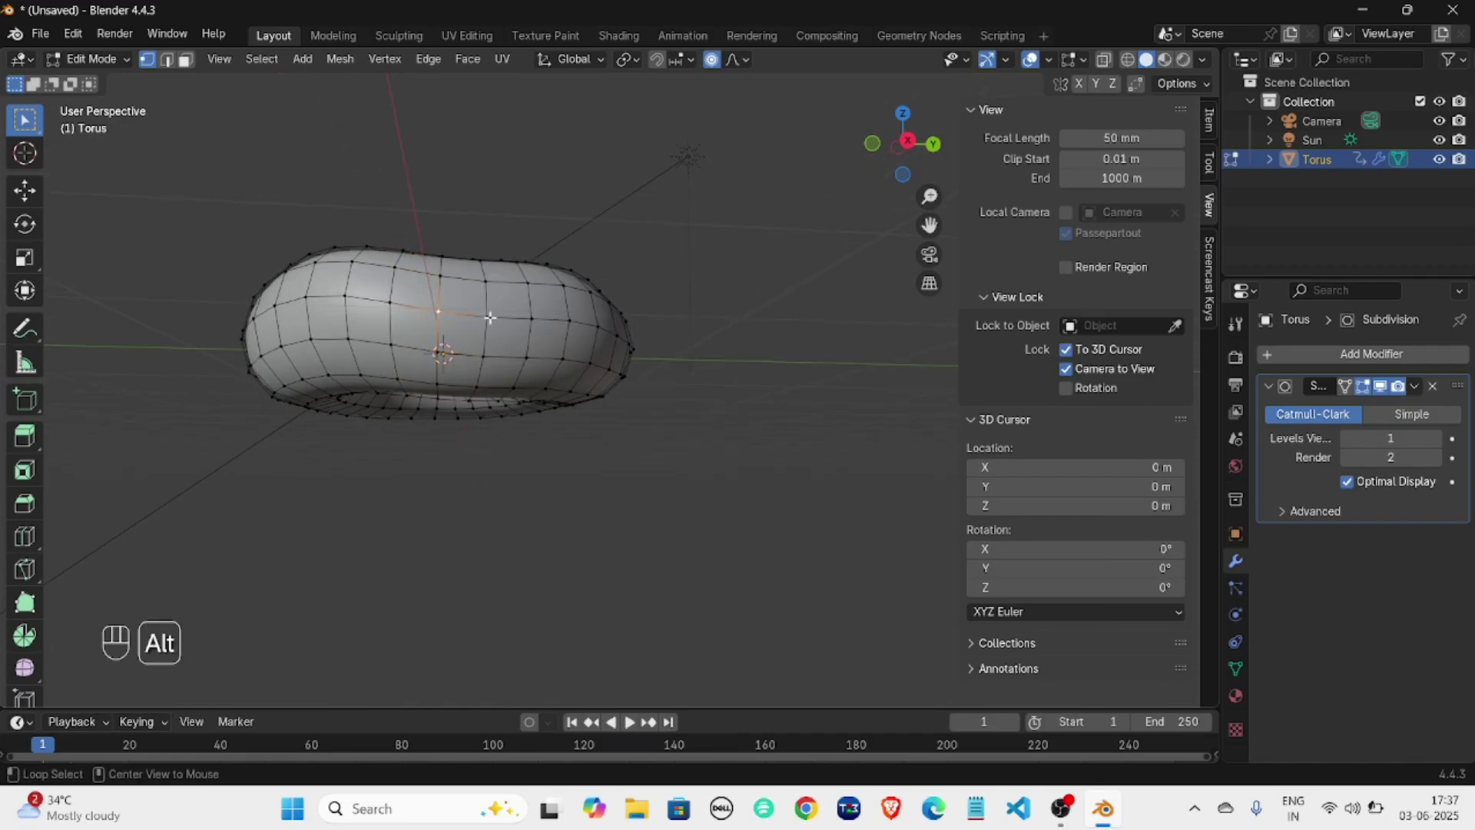
alt+click(484, 321)
click(441, 314)
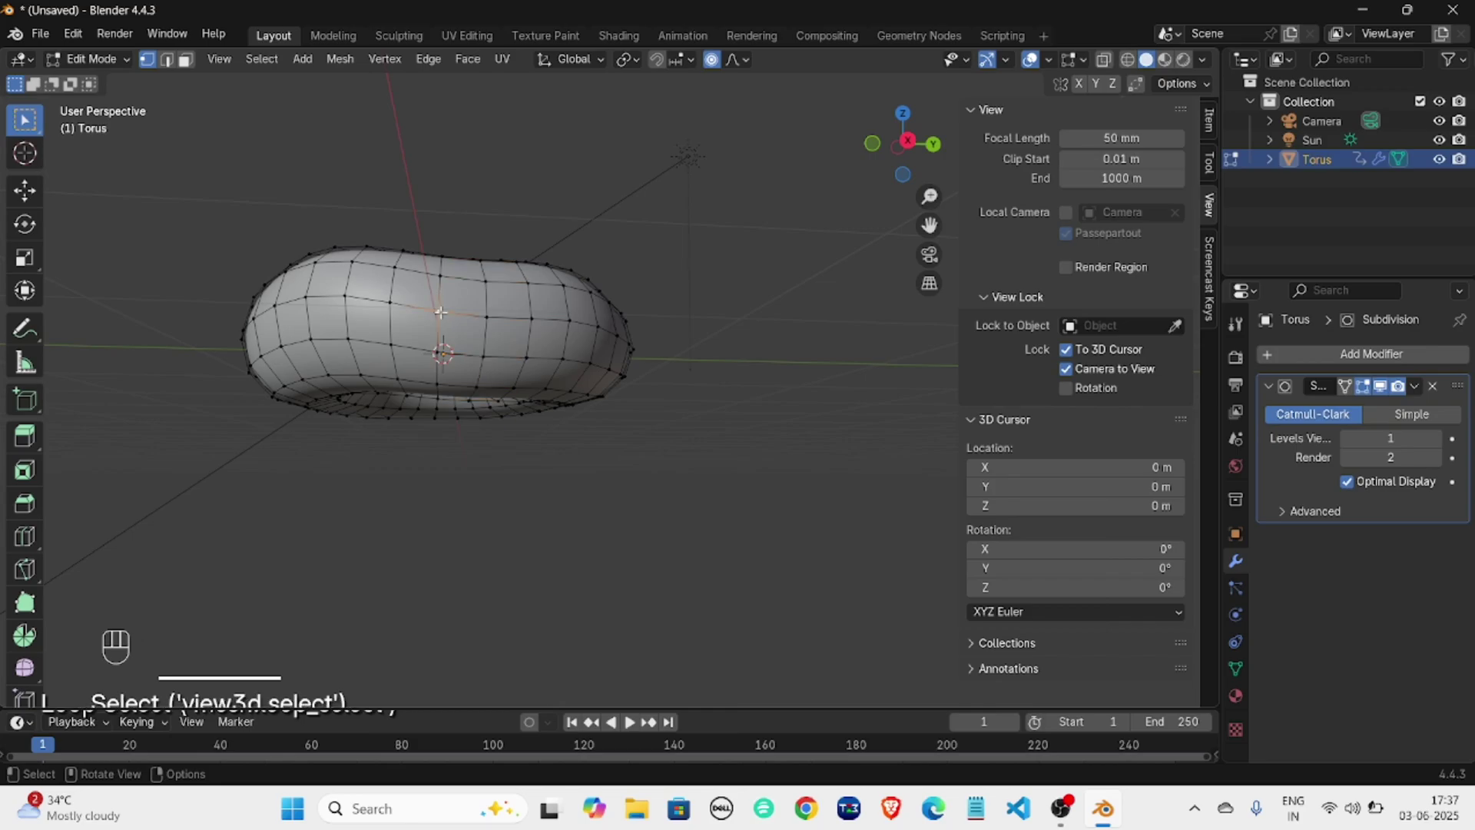
key(alt)
alt+click(490, 318)
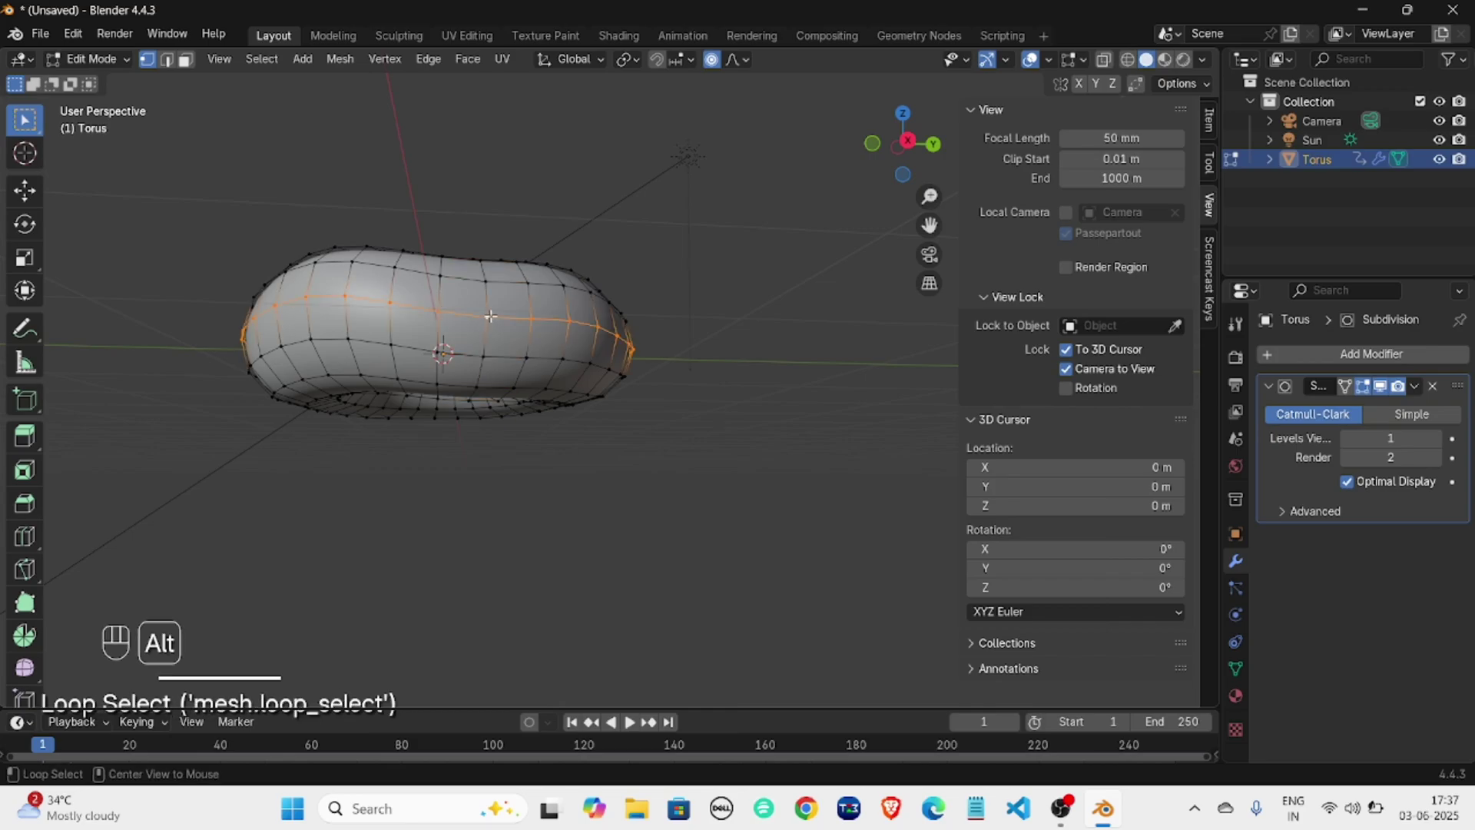
Scale the selected outer edge loop down to about 0.852 using smooth proportional editing.
middle_drag(608, 276, 599, 361)
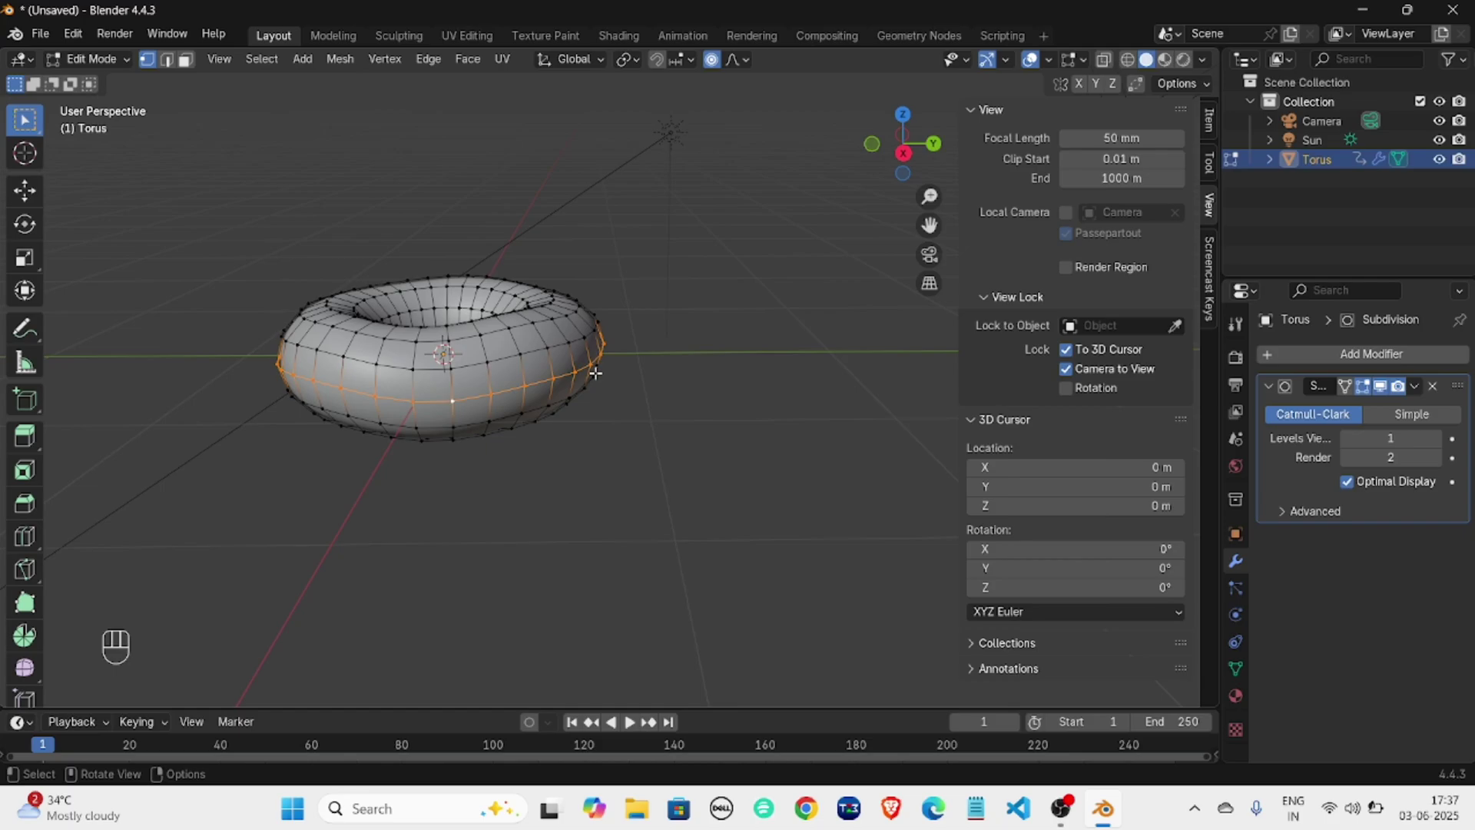
middle_drag(593, 379, 597, 367)
key(s)
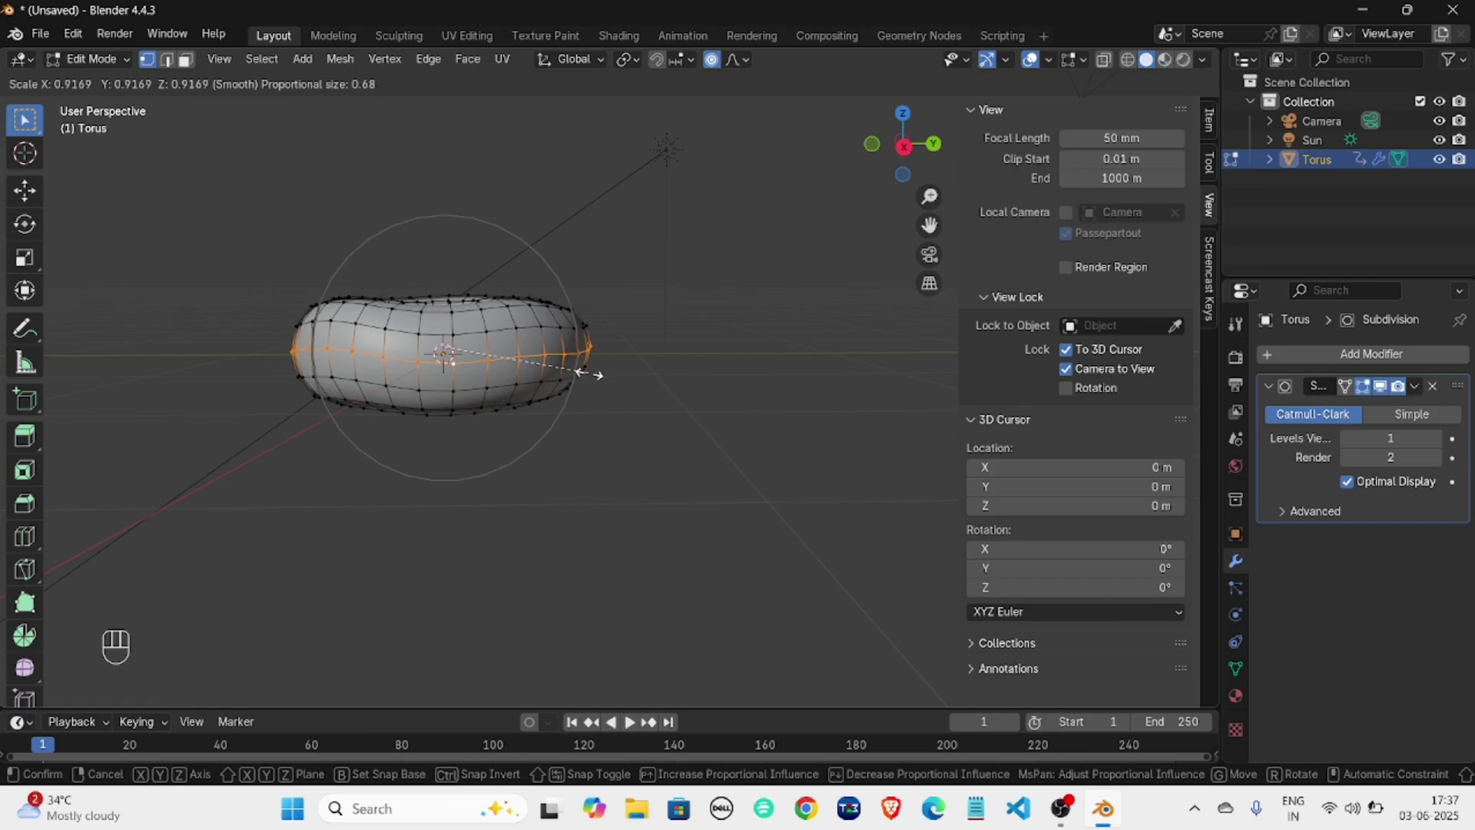
click(578, 375)
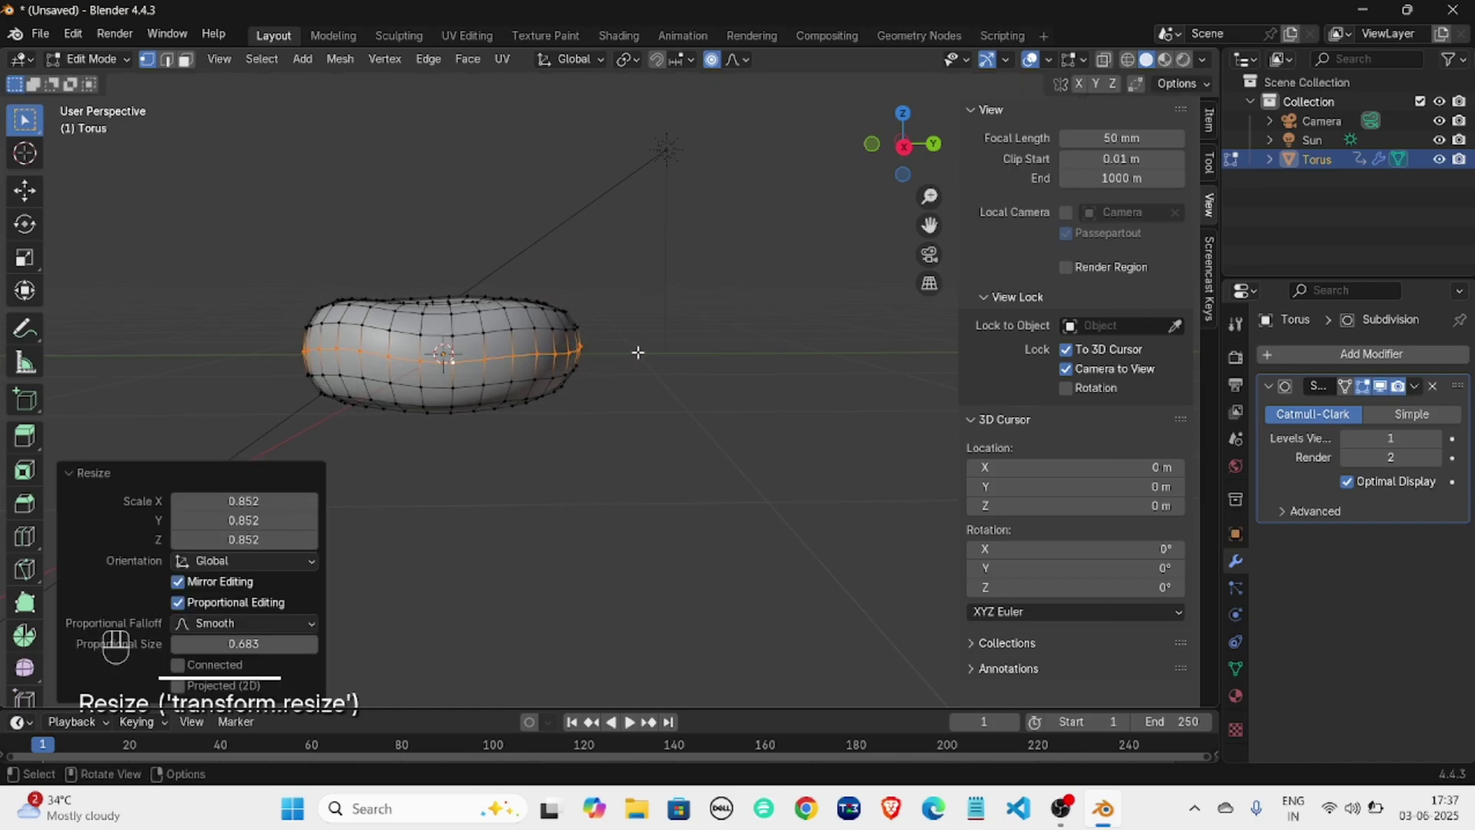
Inspect the squeezed torus in Object Mode, up close and in wireframe shading, and return to solid shading.
key(Tab)
scroll(648, 401, up, 5)
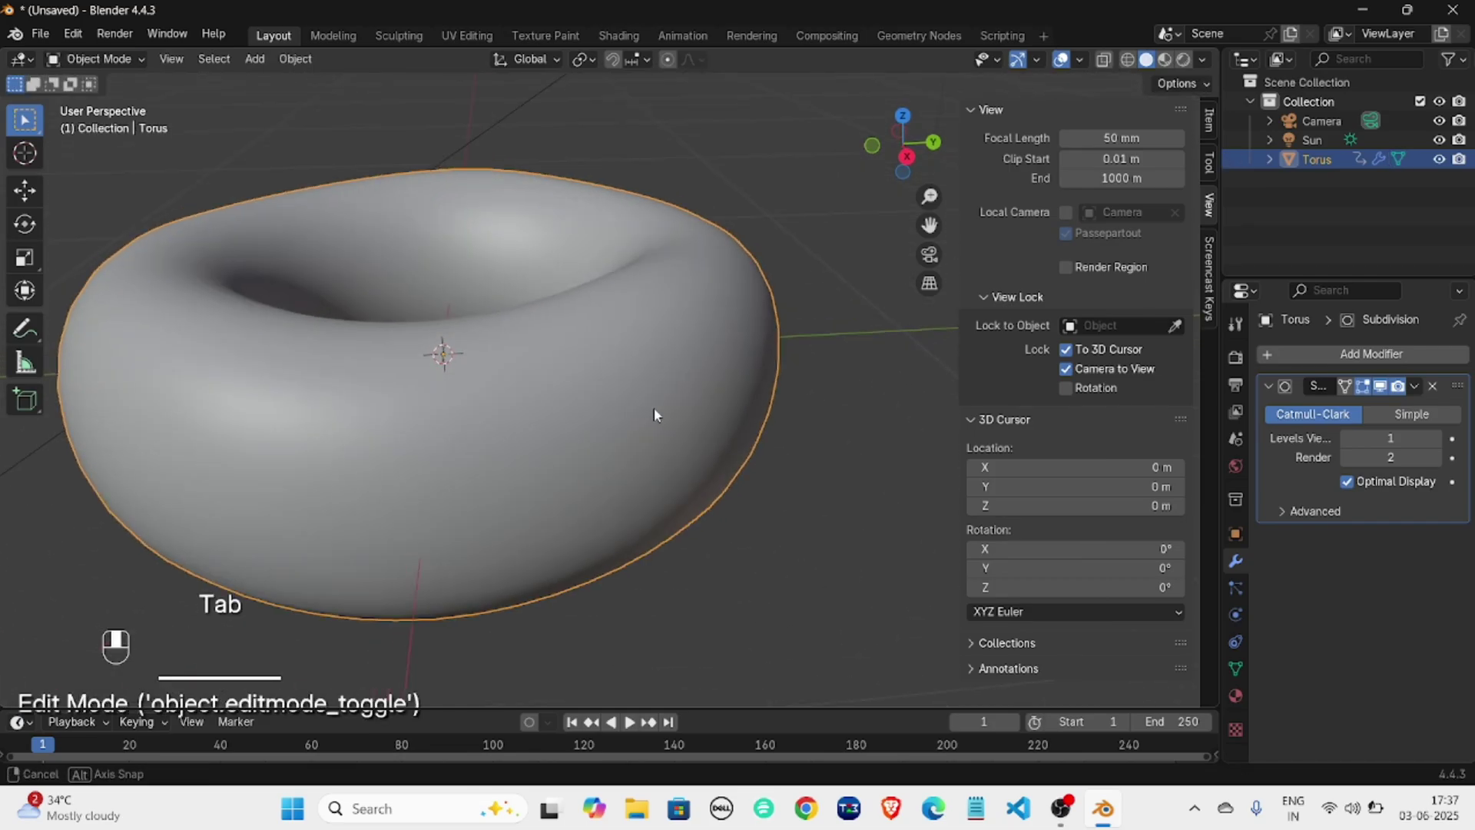
middle_drag(725, 397, 636, 367)
scroll(719, 397, down, 5)
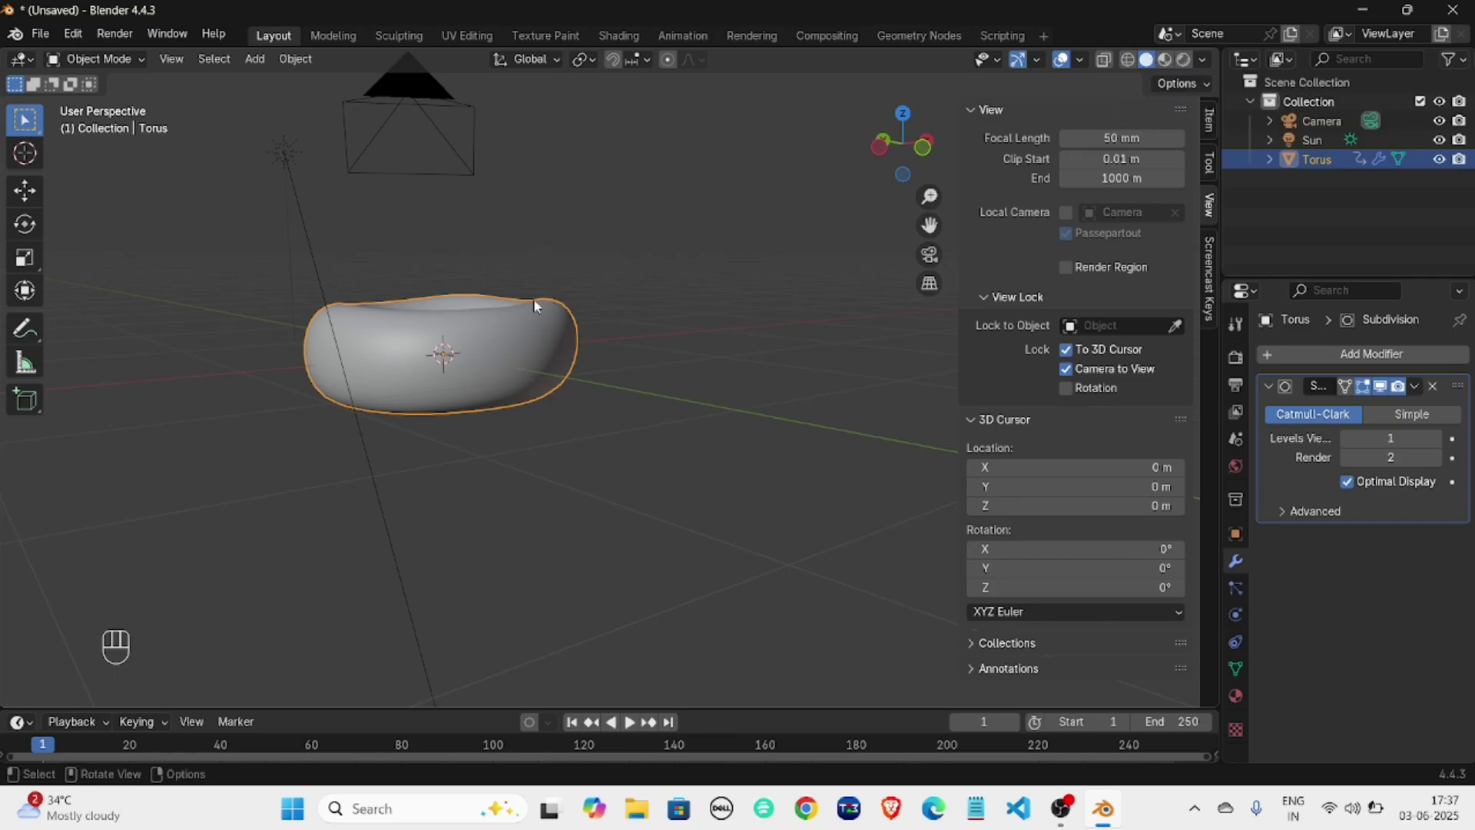
key(z)
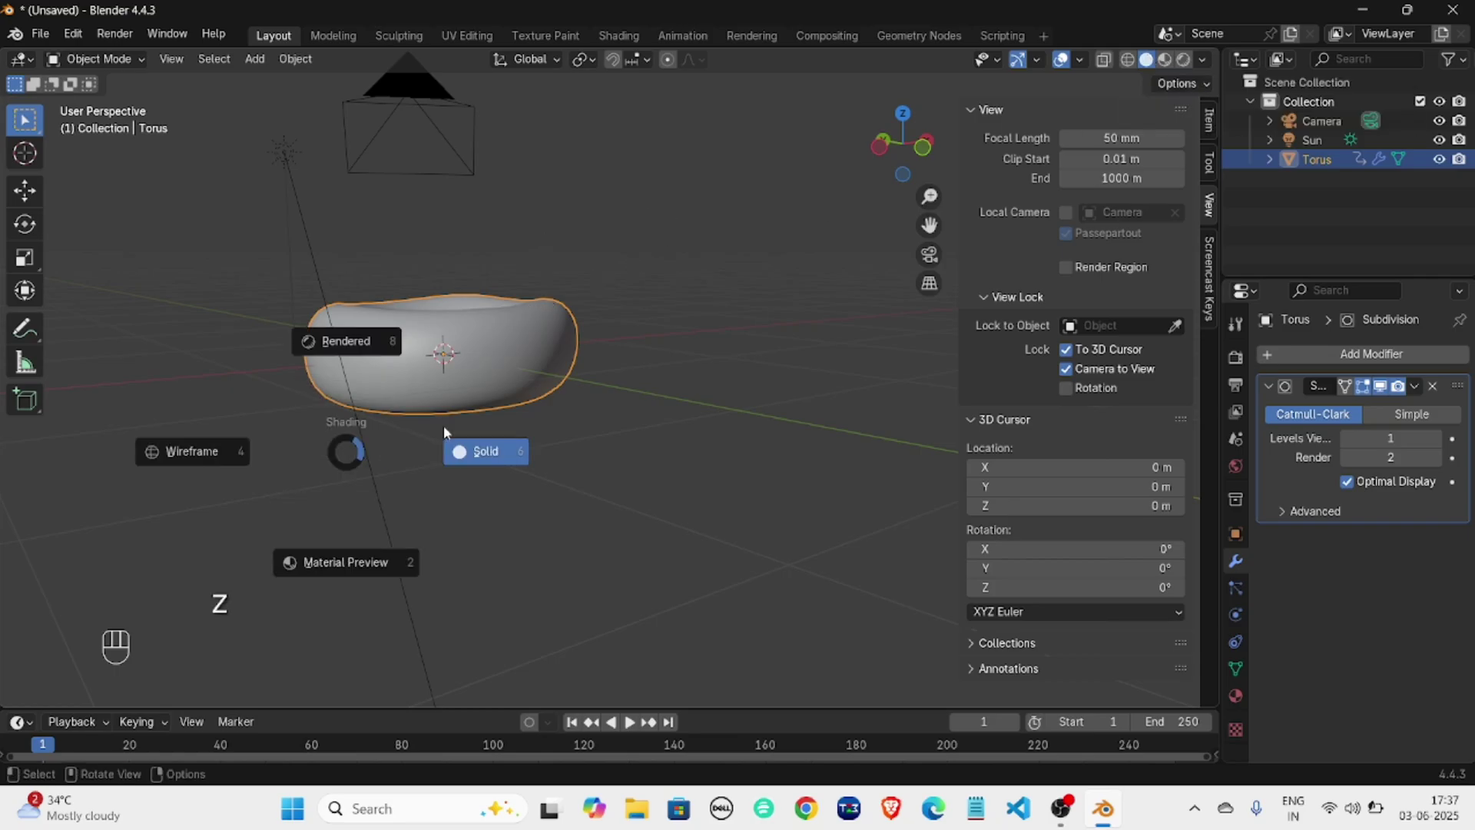
click(220, 452)
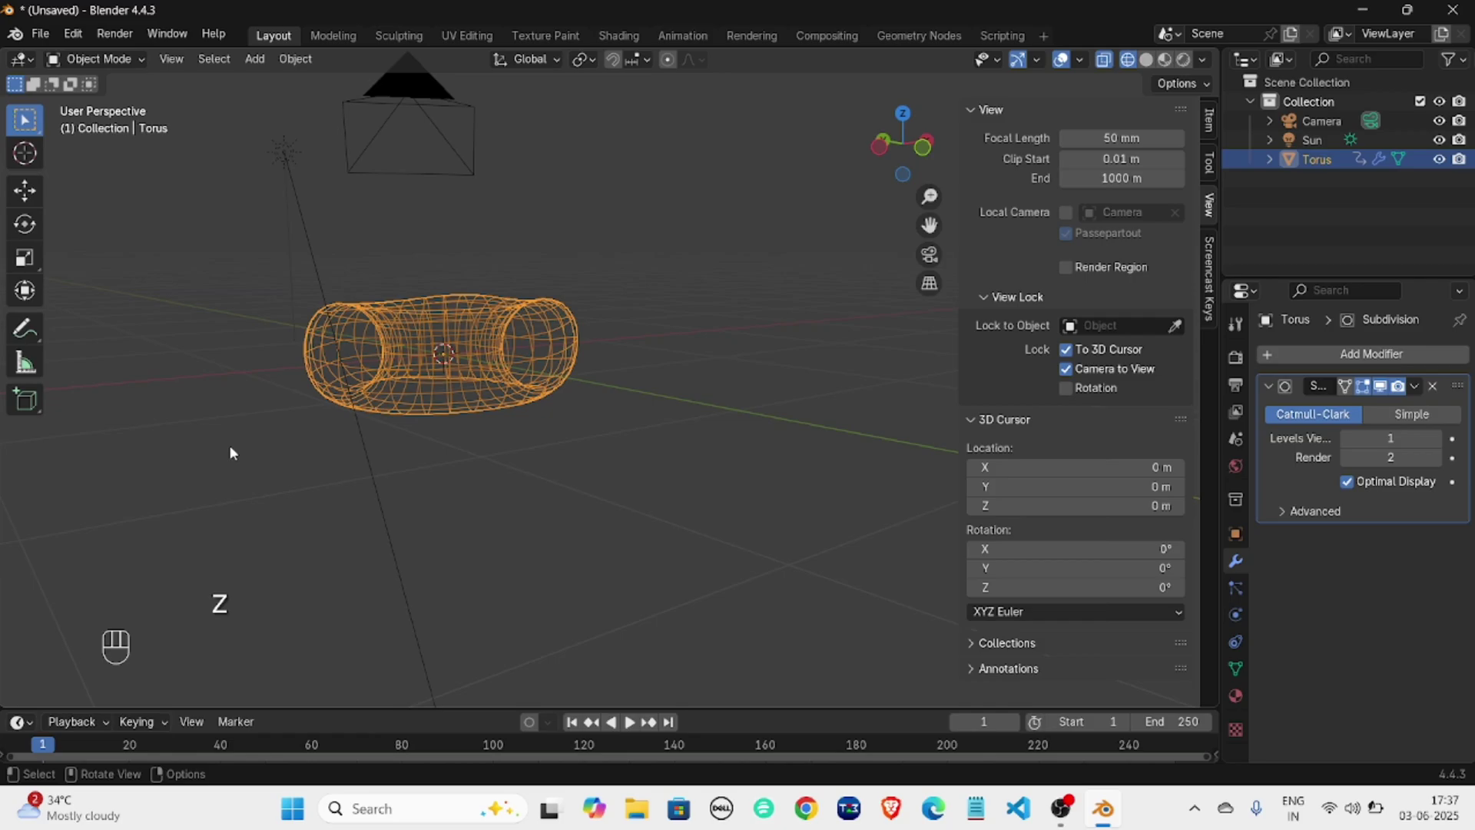
key(z)
click(341, 452)
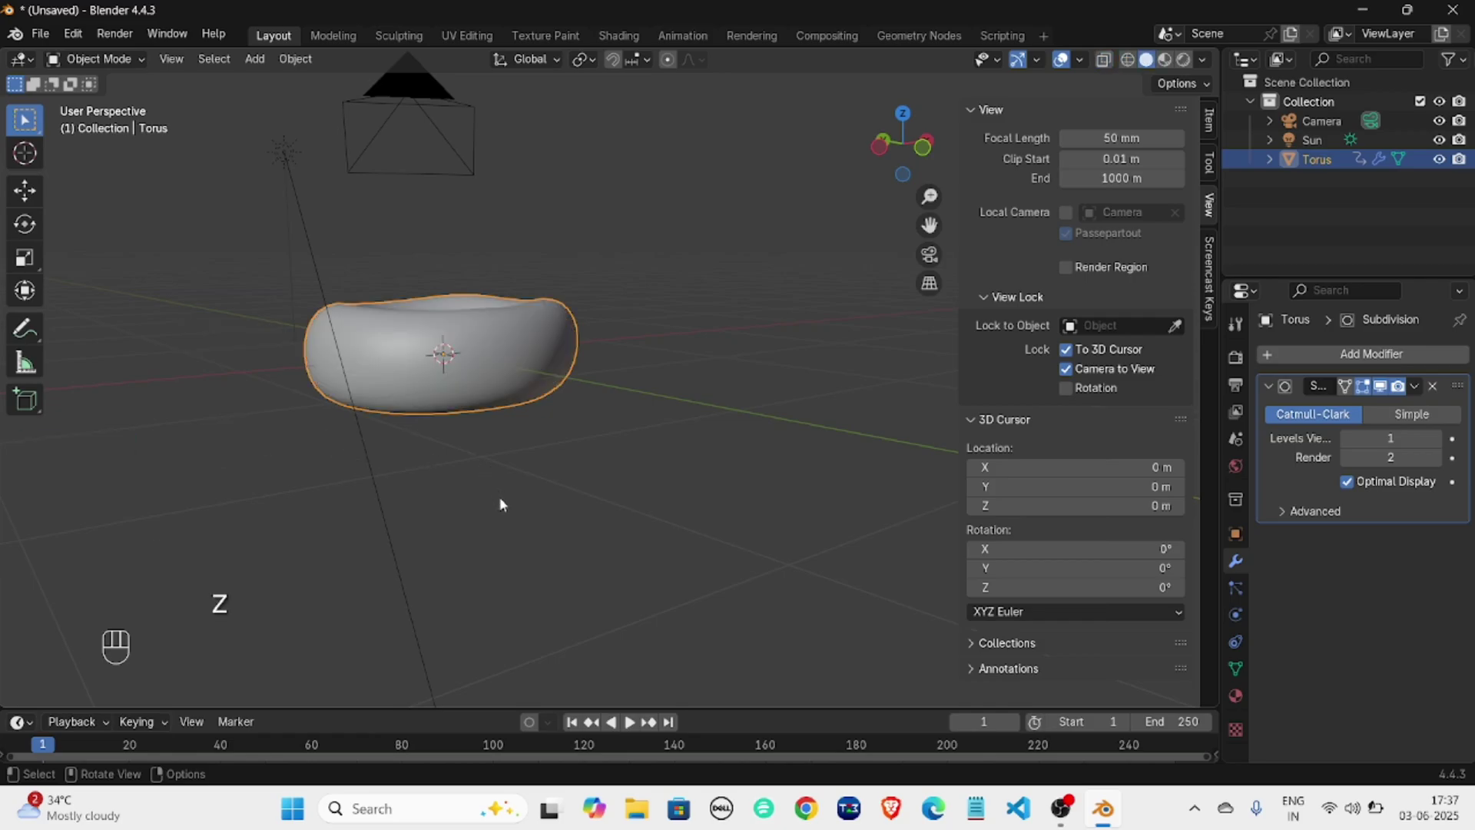
middle_drag(500, 503, 510, 543)
Scale the outer edge loop down again to about 0.938 in Edit Mode and check the torus in Object Mode.
key(Tab)
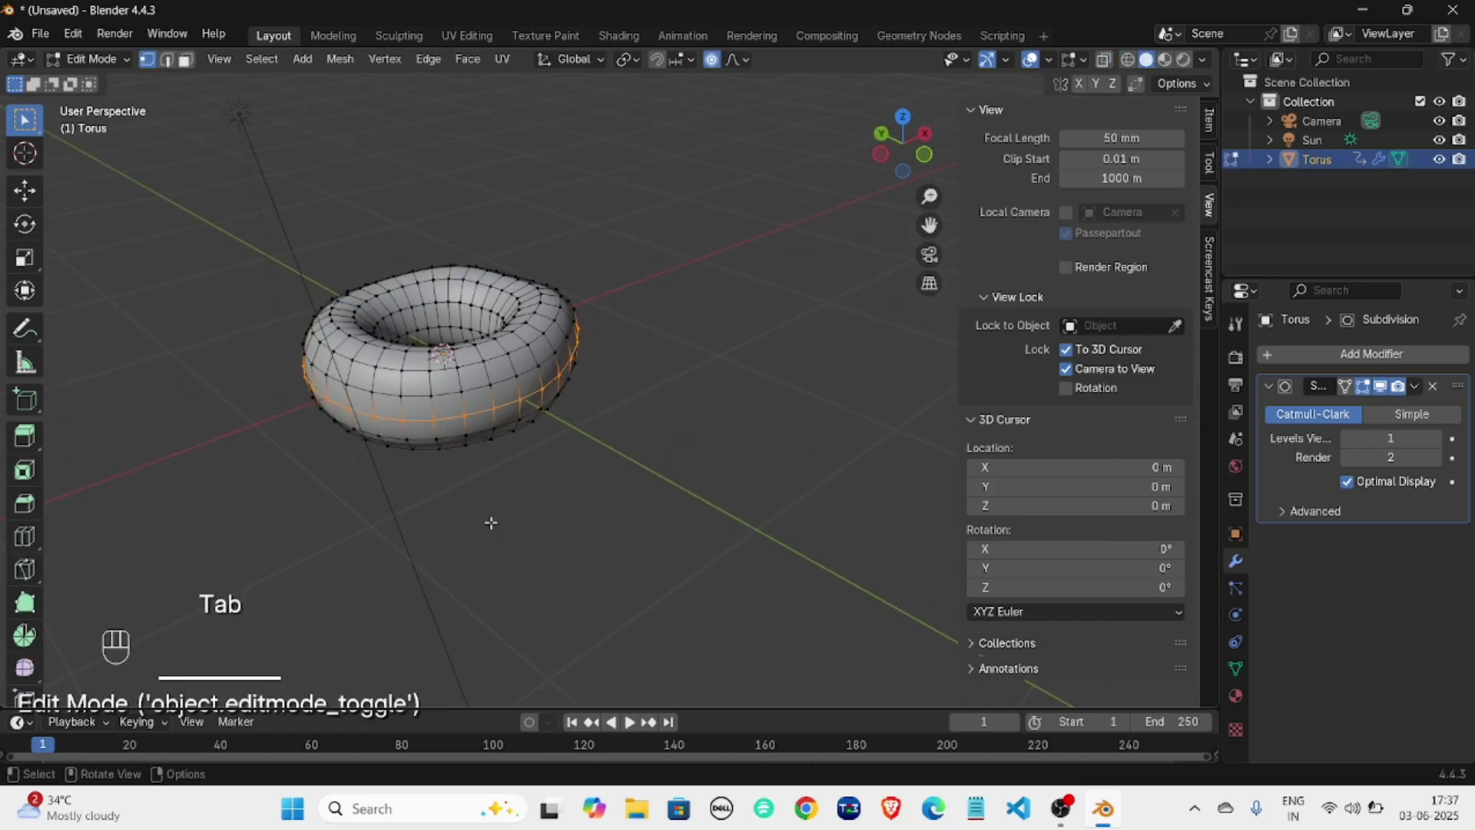
key(s)
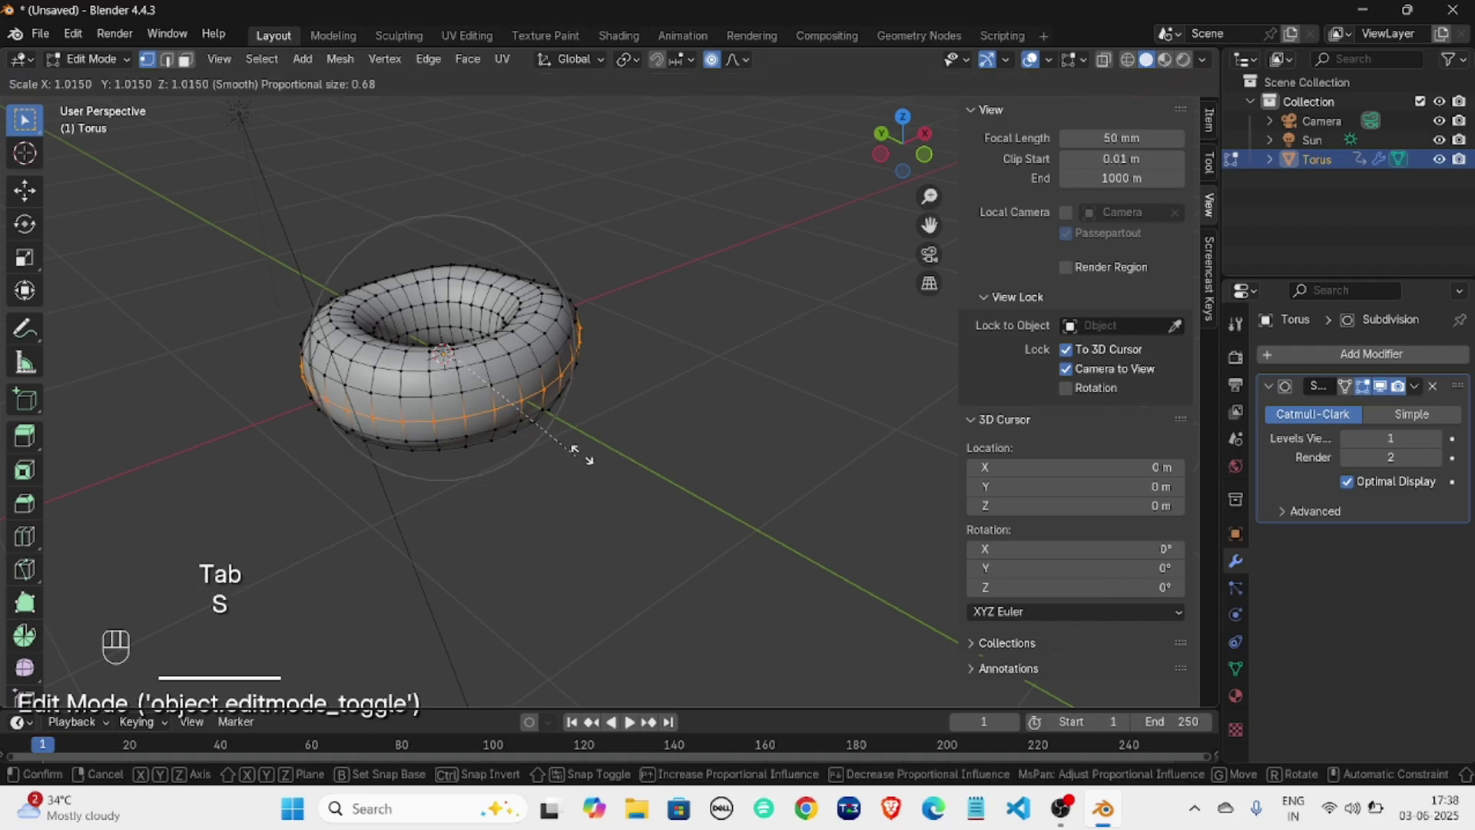
click(570, 447)
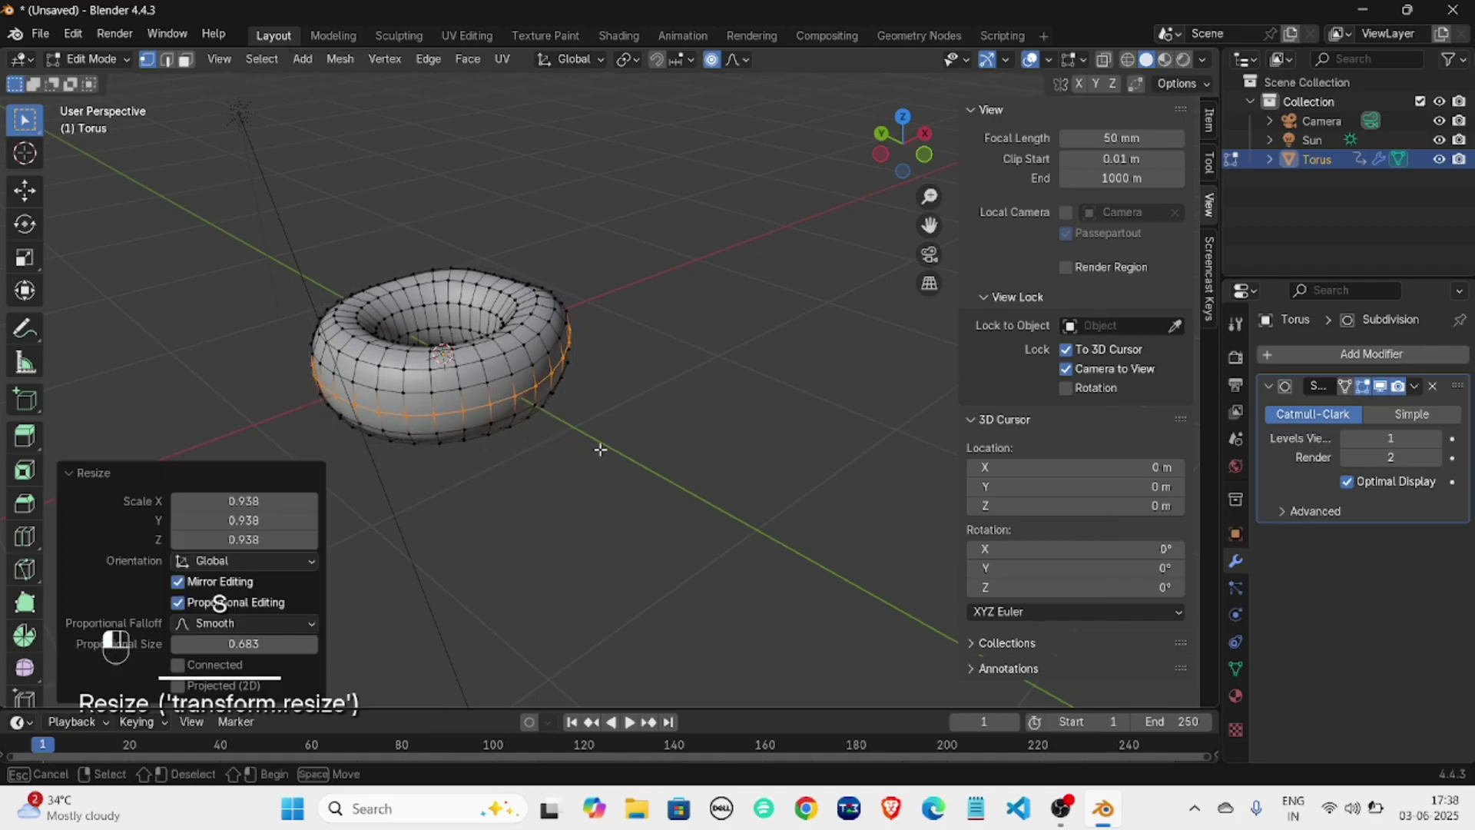
click(613, 454)
key(Tab)
middle_drag(611, 455, 555, 480)
middle_drag(771, 500, 524, 350)
click(537, 366)
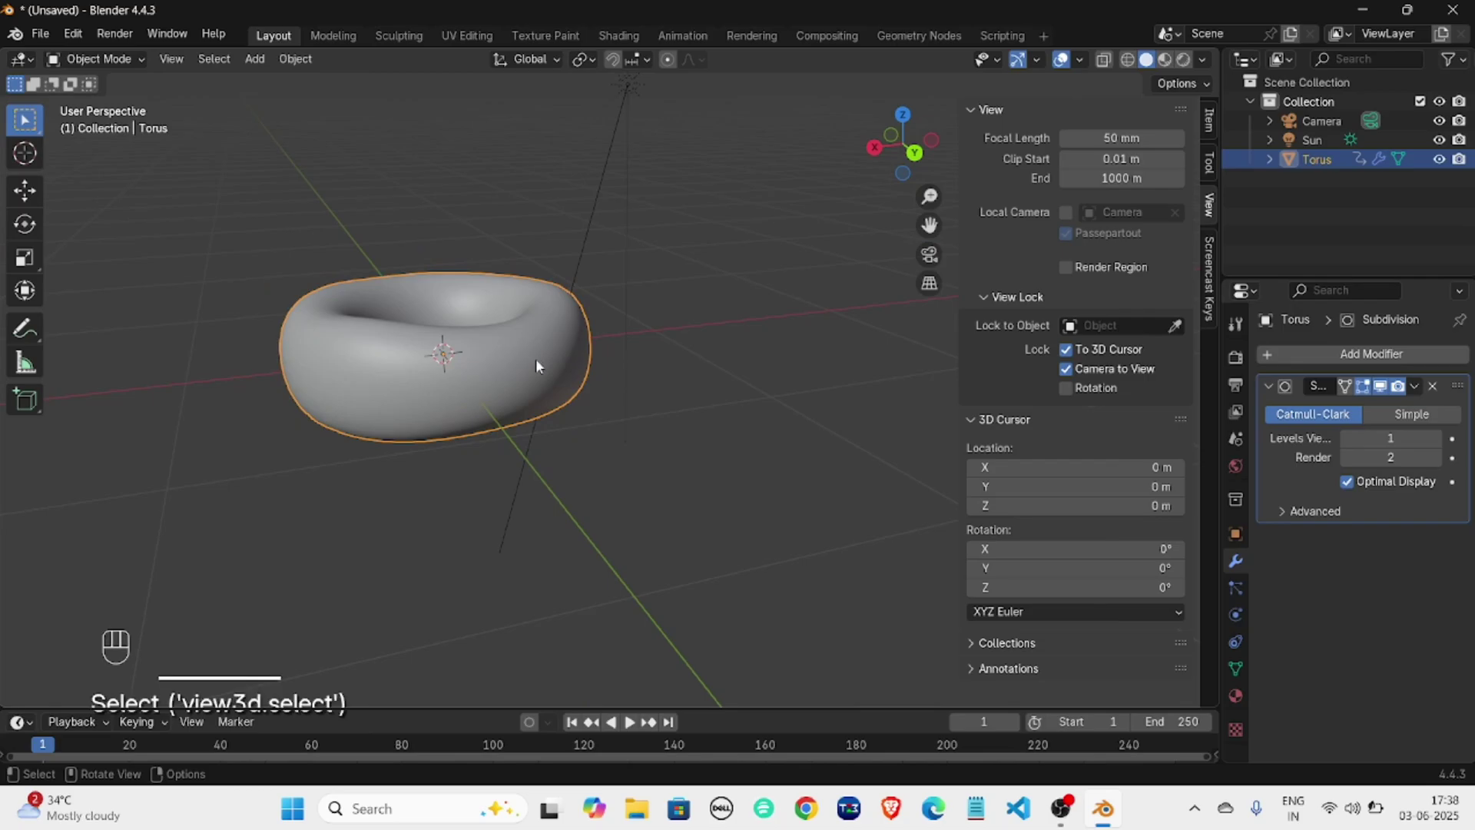
Move a vertex on the torus's upper outer side upward by about 0.035 m with a proportional size of about 0.32 m.
key(Tab)
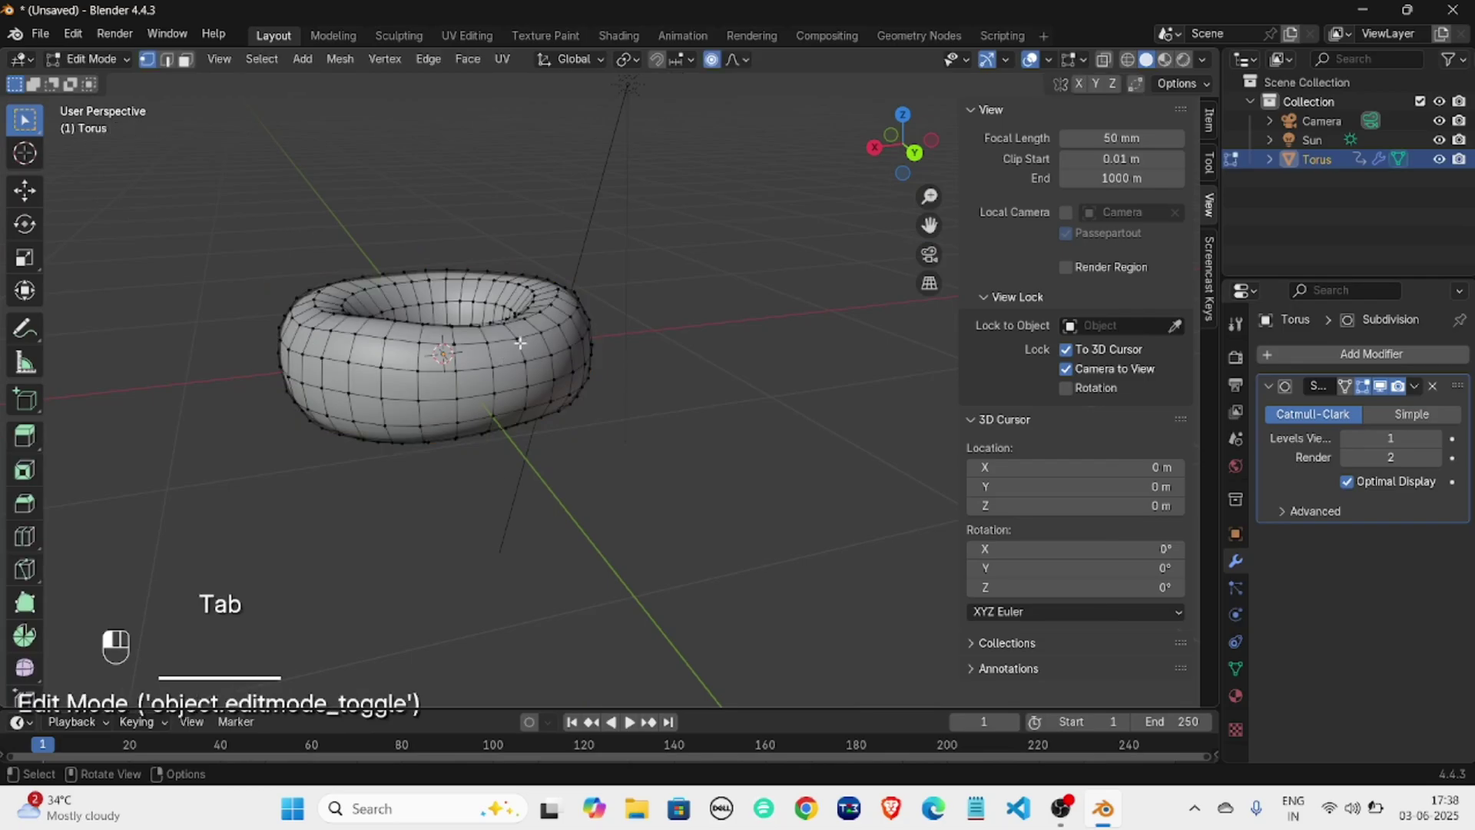
click(520, 343)
middle_drag(520, 343, 638, 361)
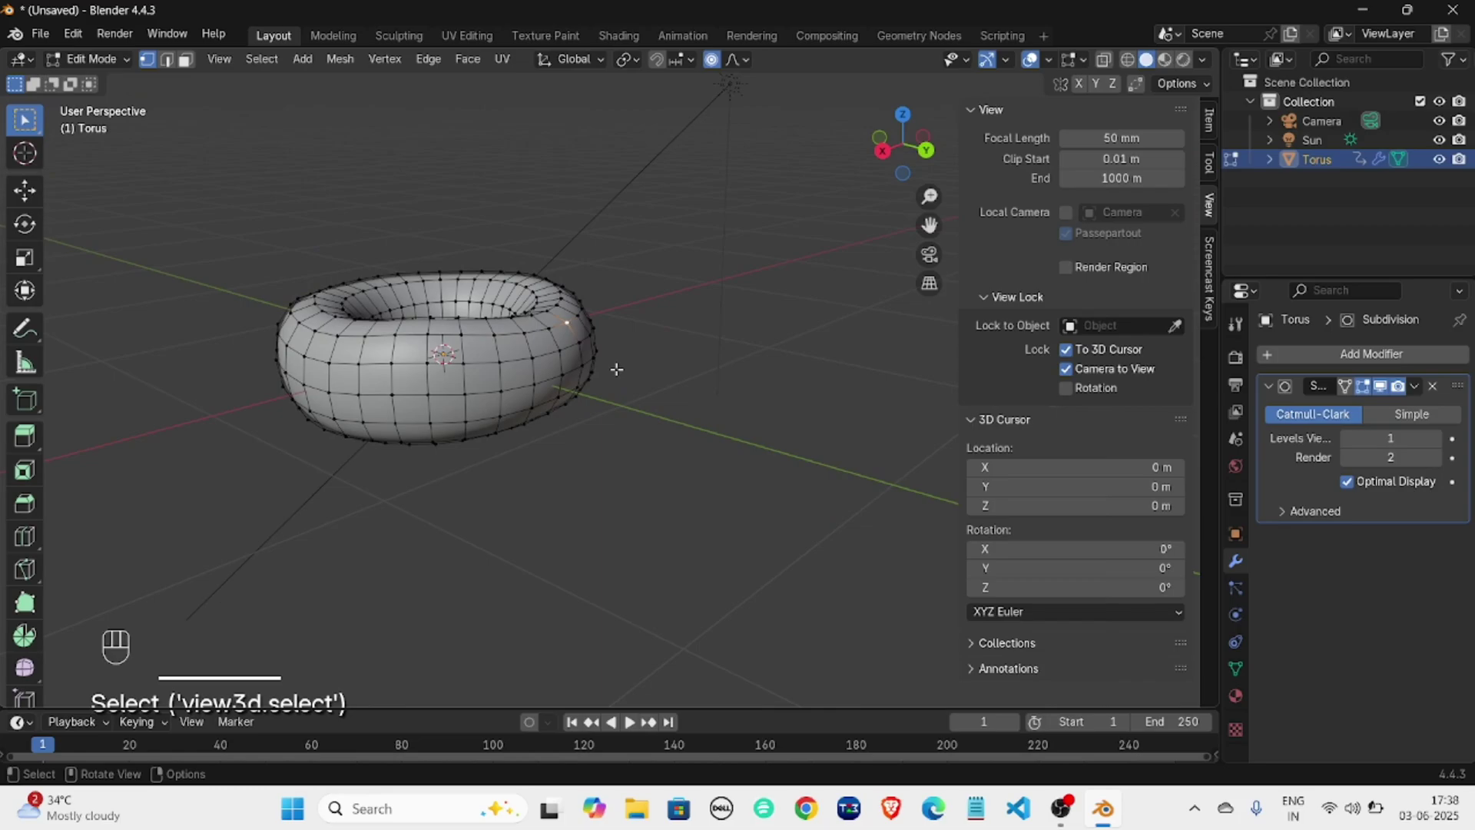
key(g)
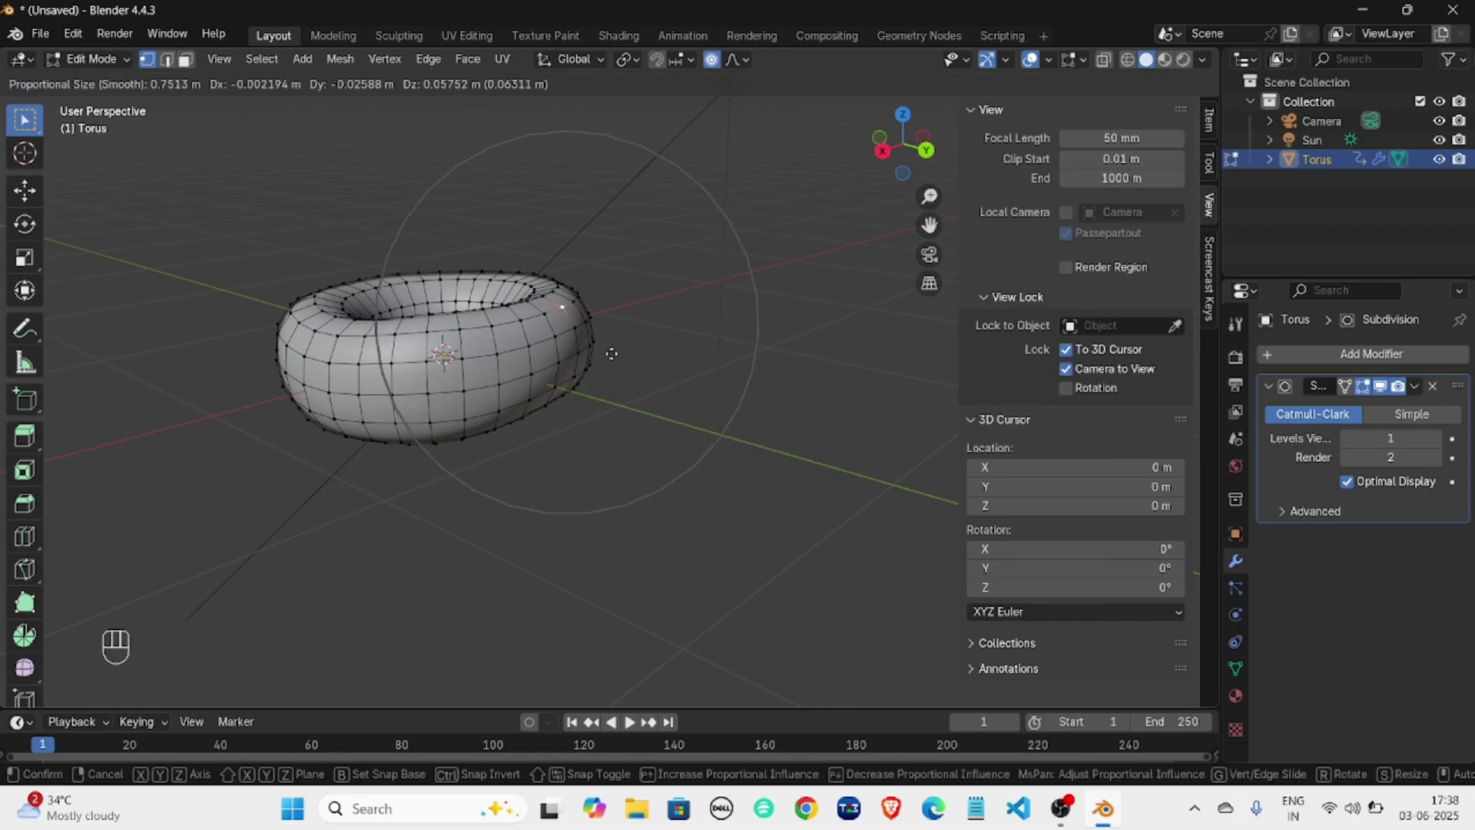
scroll(611, 355, up, 6)
scroll(612, 357, down, 3)
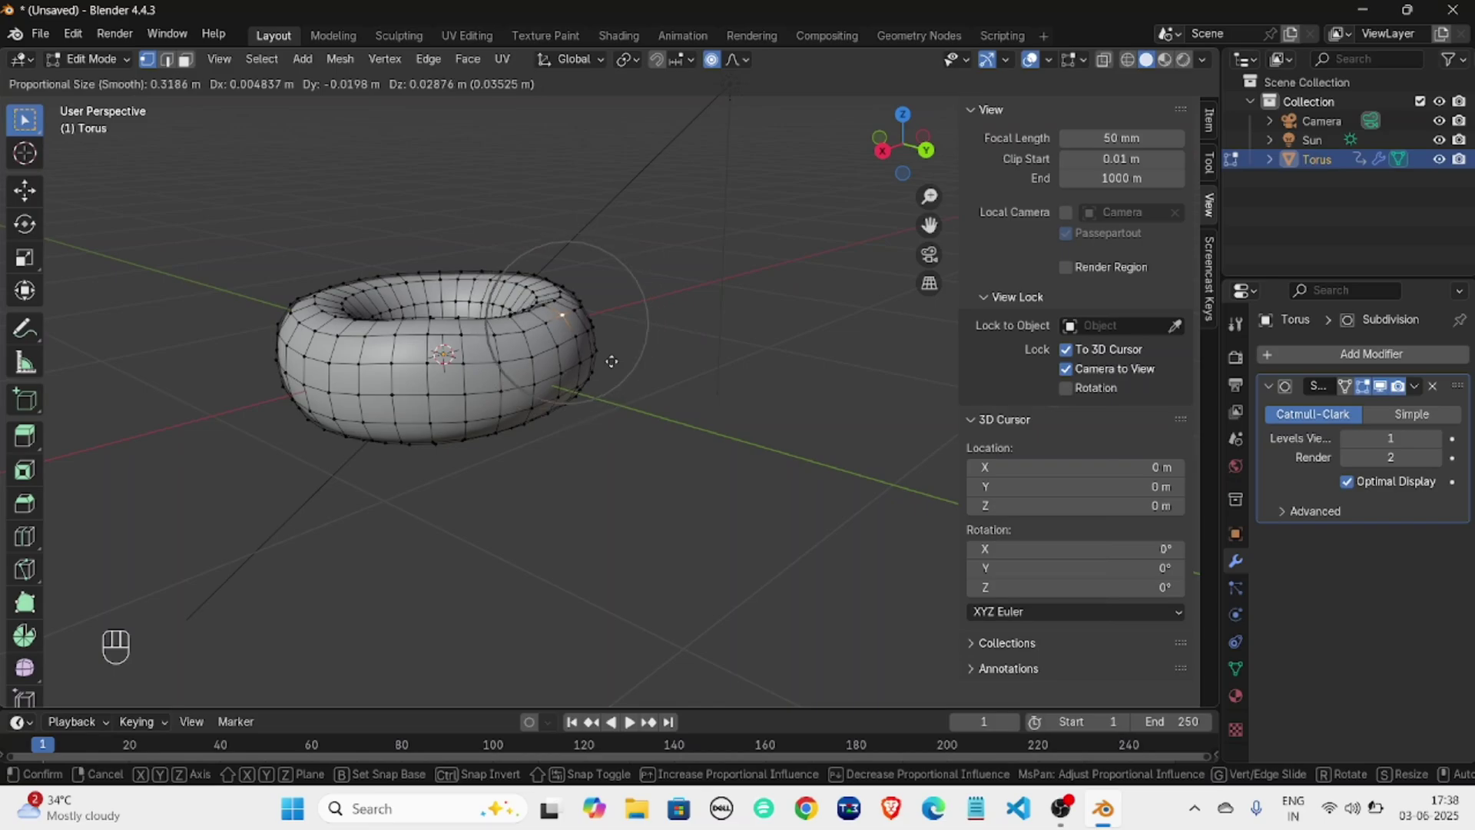
click(611, 361)
click(658, 339)
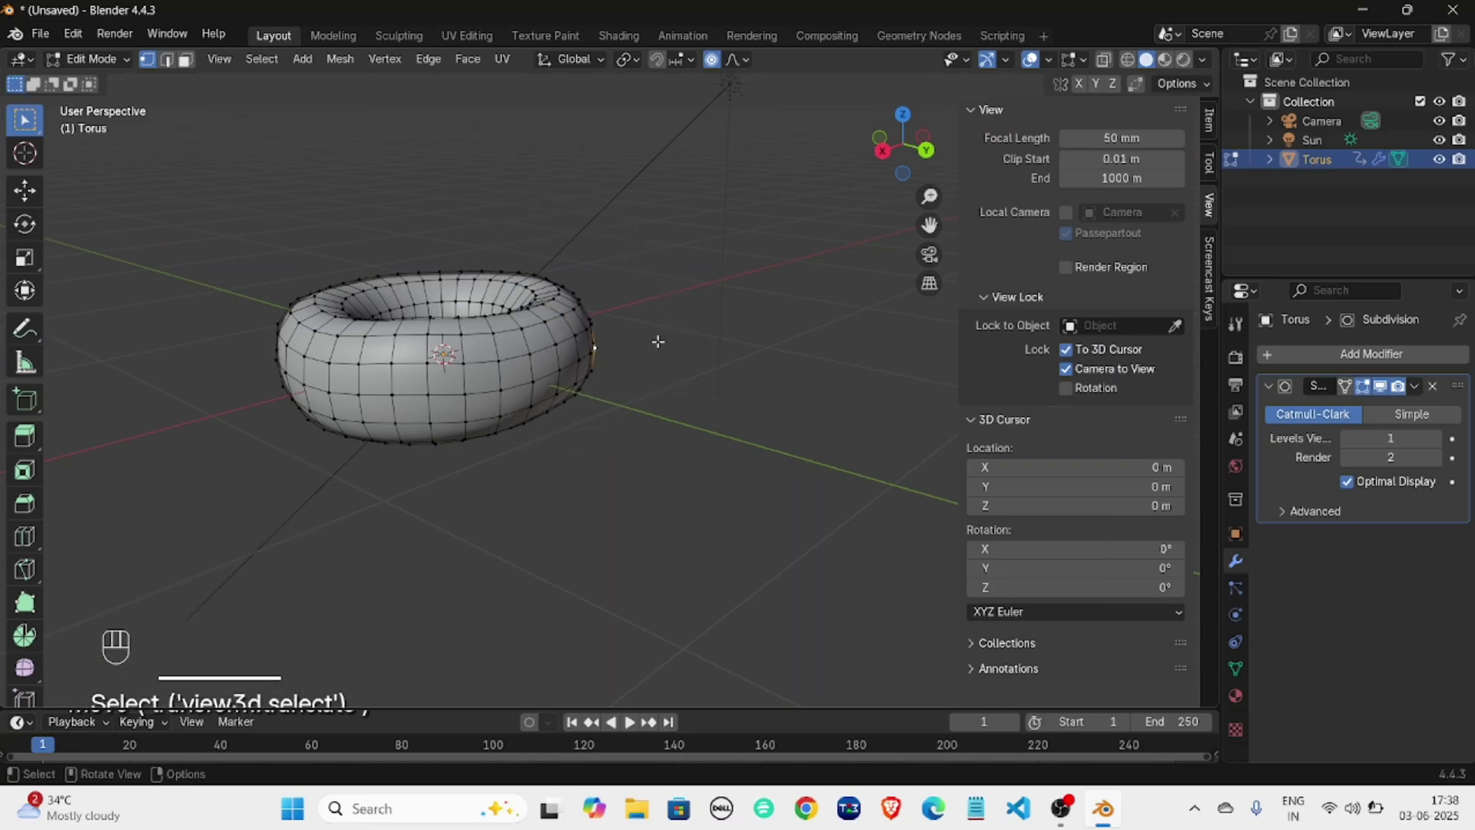
Render an image of the reshaped torus from Object Mode and close the render result.
key(Tab)
middle_drag(660, 343, 478, 396)
scroll(354, 397, up, 3)
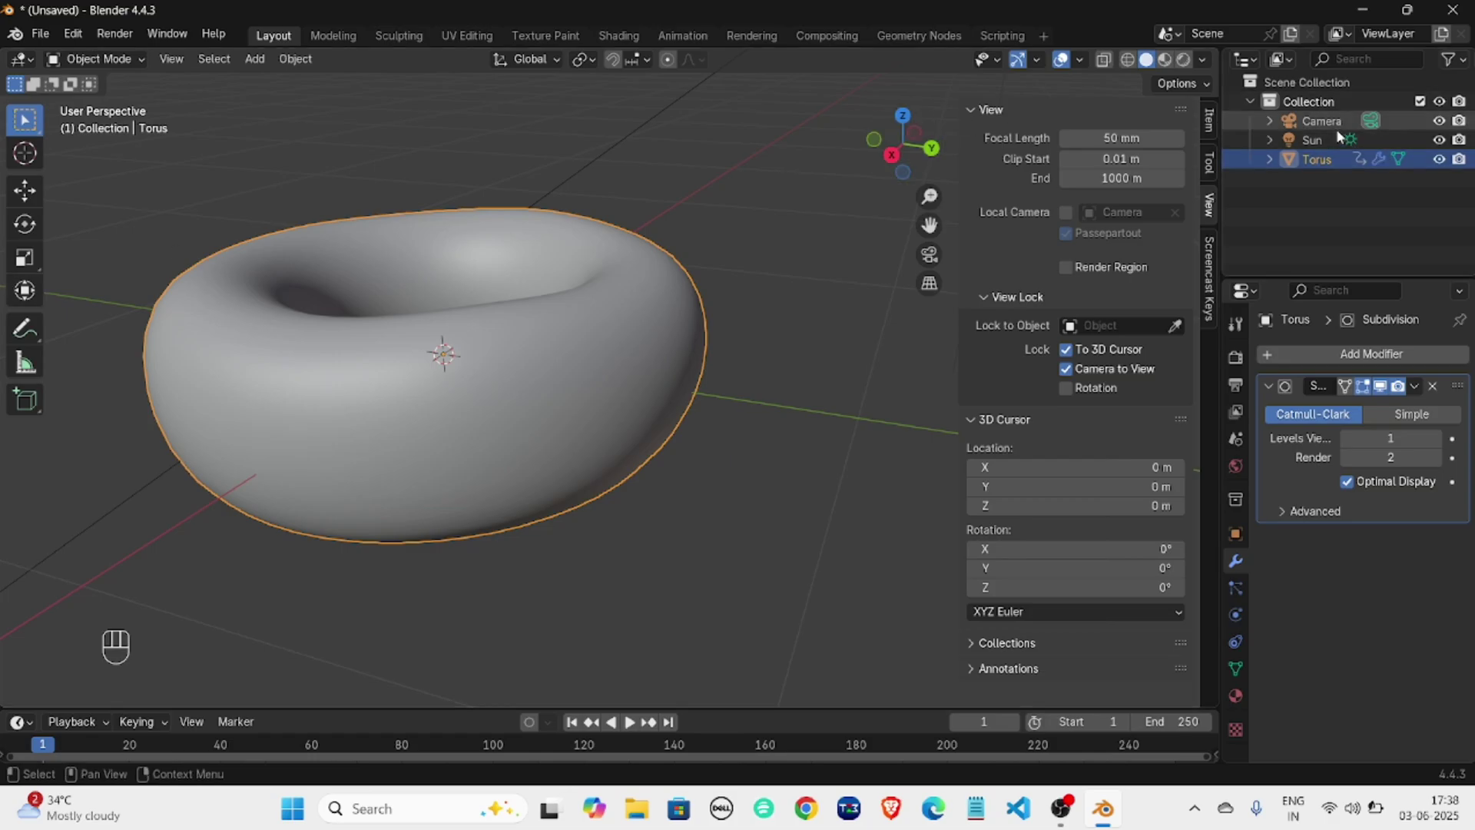
scroll(257, 391, down, 1)
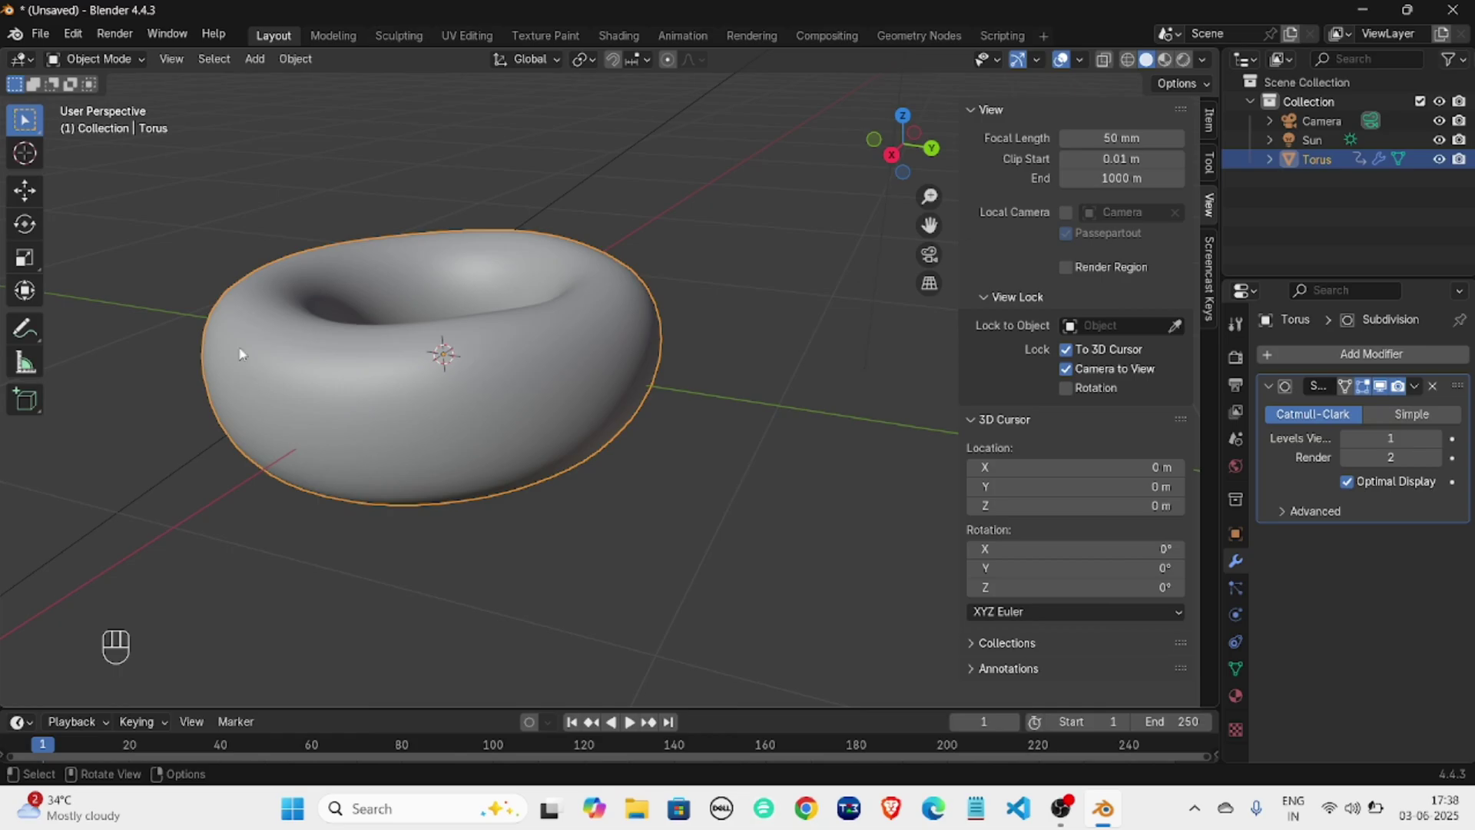
click(123, 35)
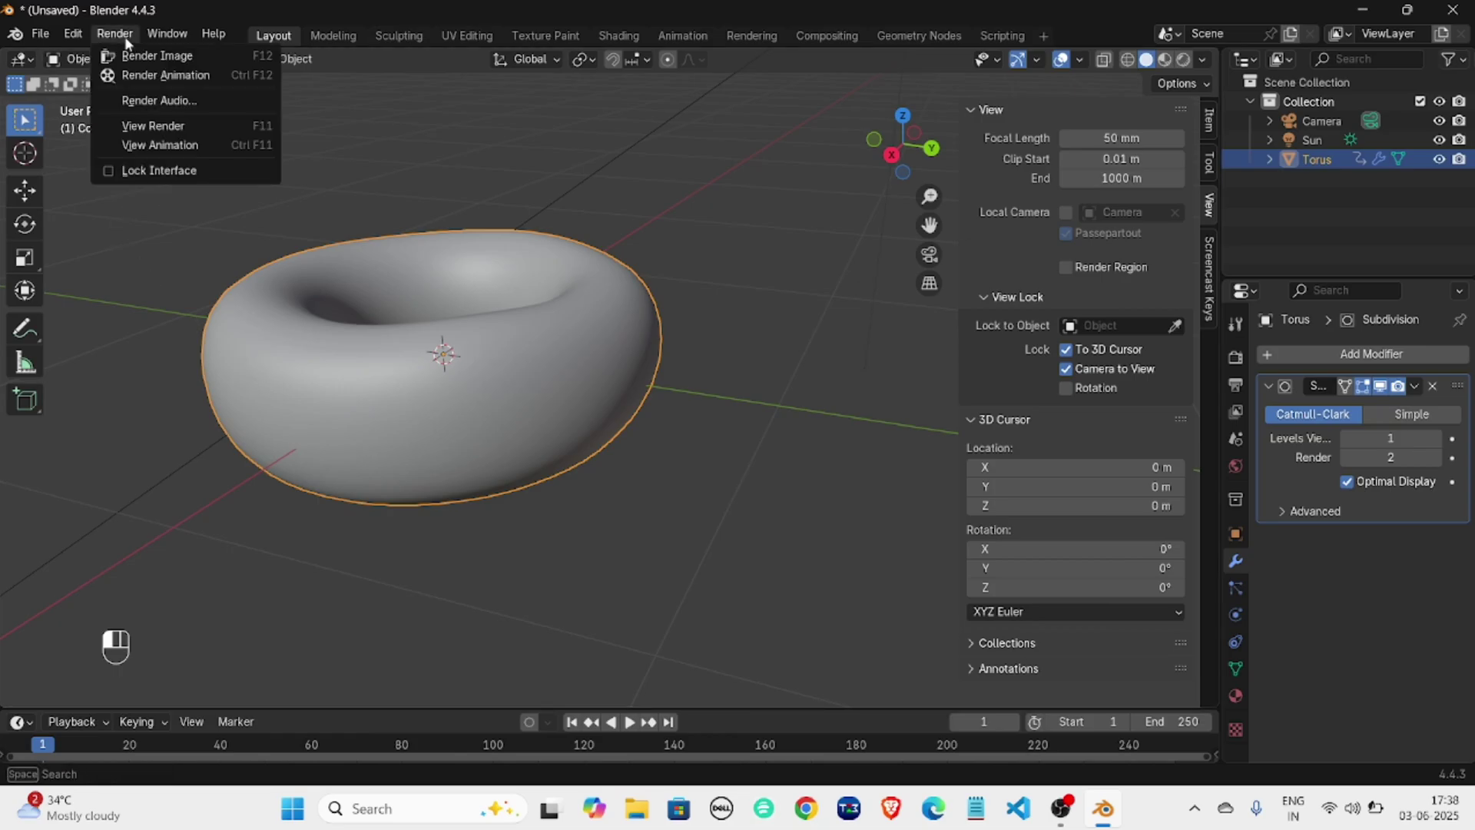
click(157, 55)
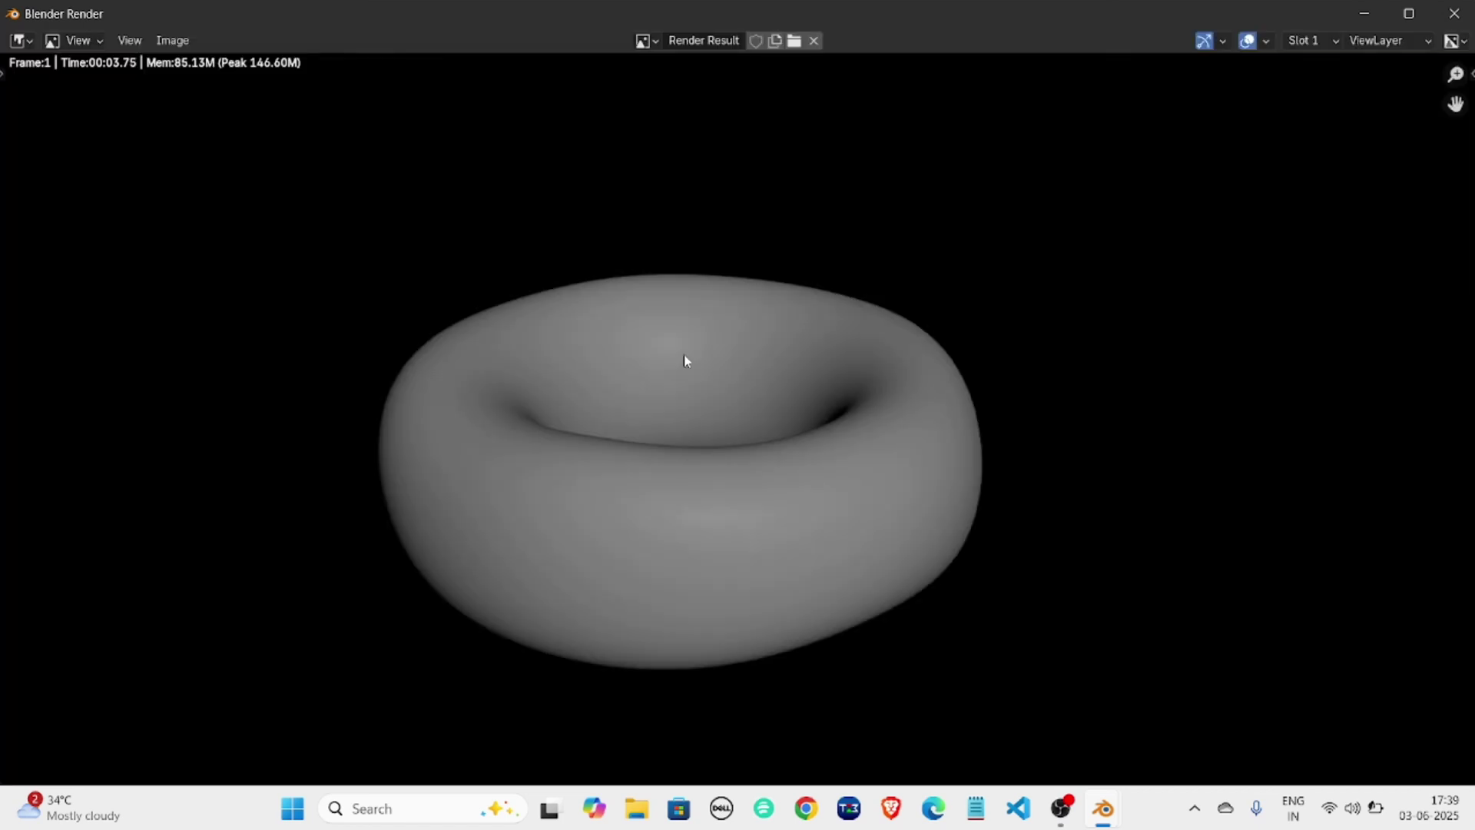
click(1454, 13)
Reframe the camera closer to the torus in camera view so that the torus fills most of the frame.
key(KP_0)
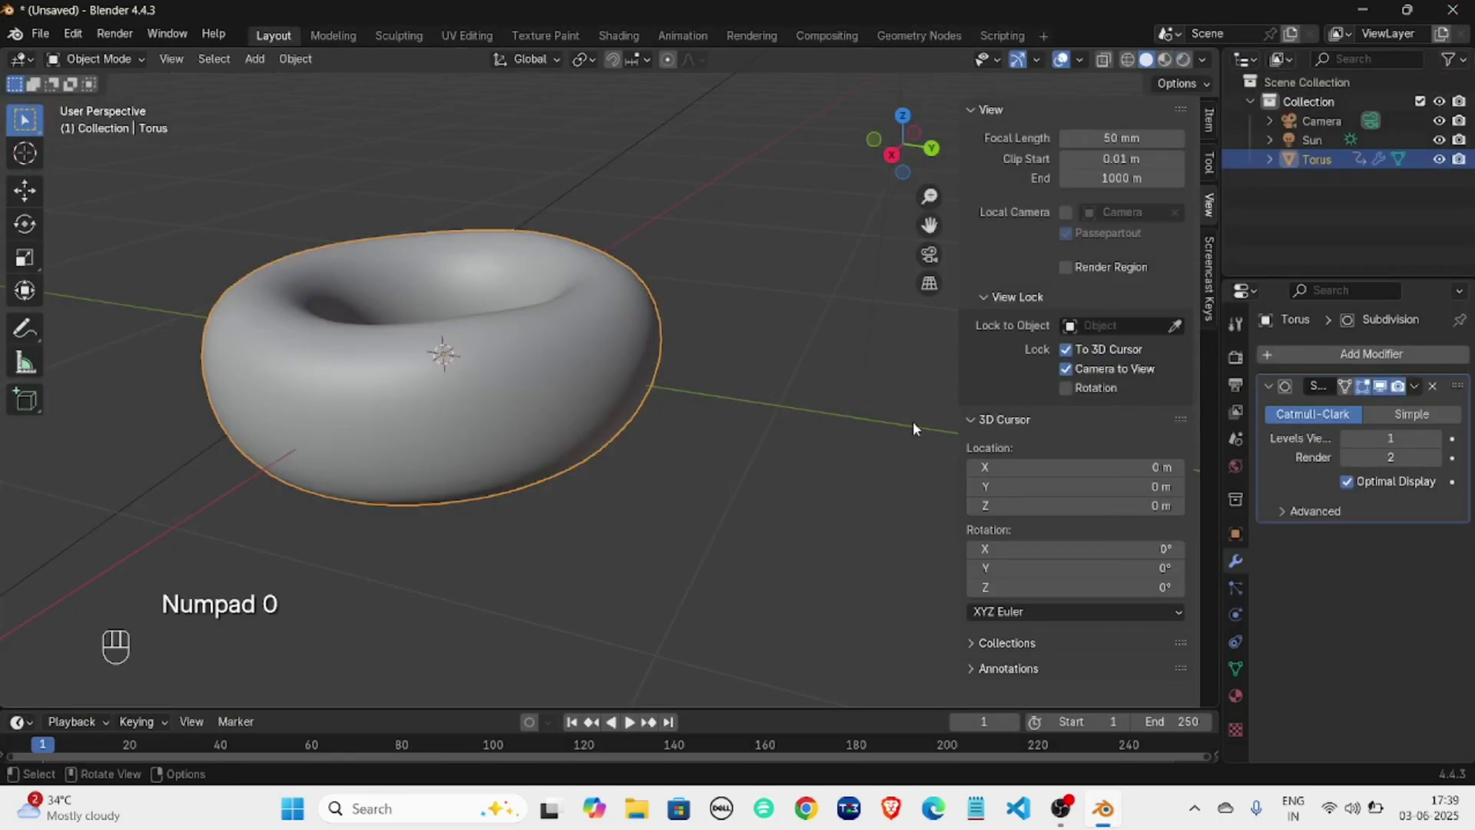
key(KP_0)
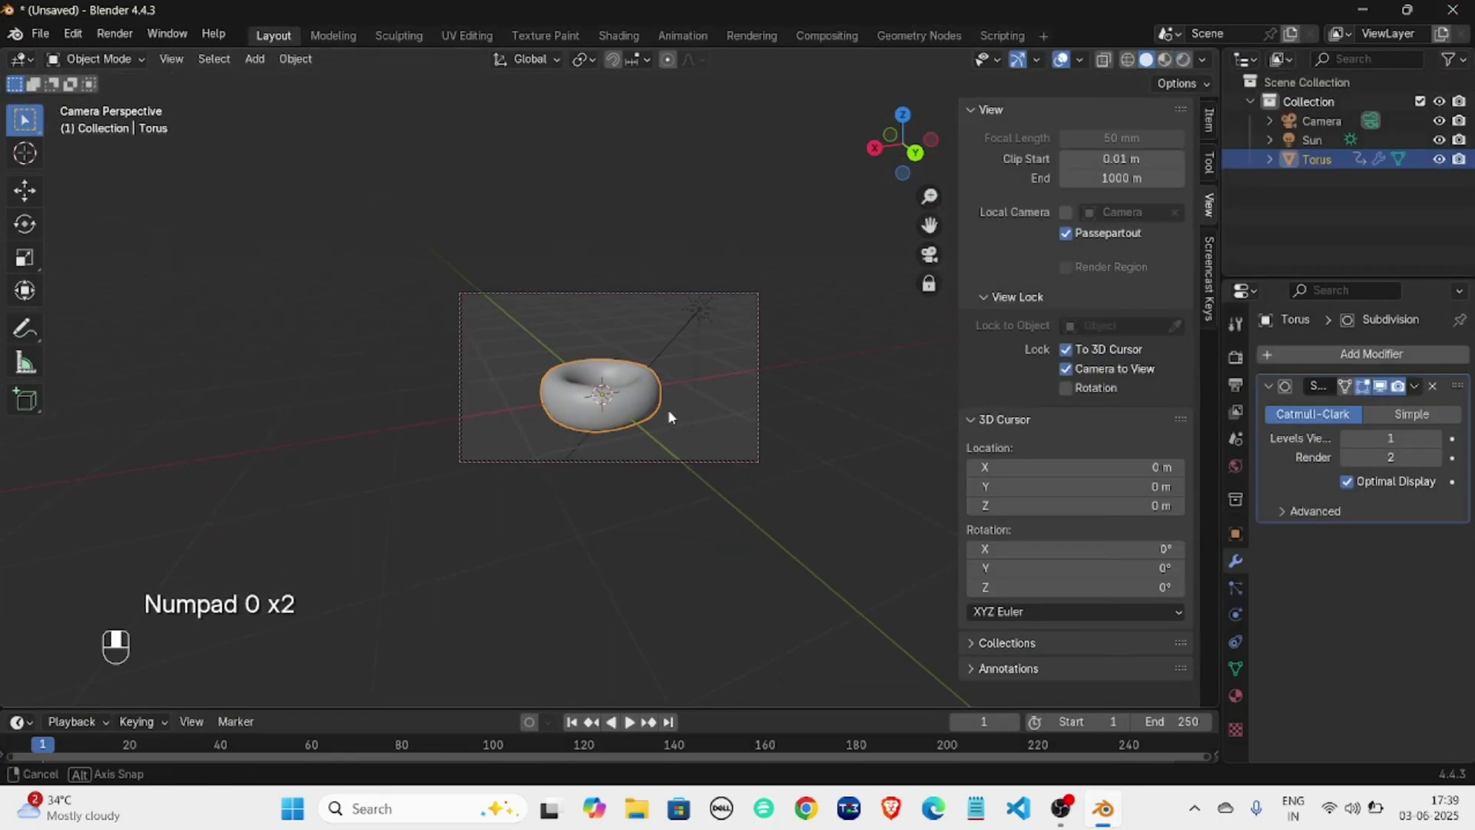
scroll(665, 443, up, 5)
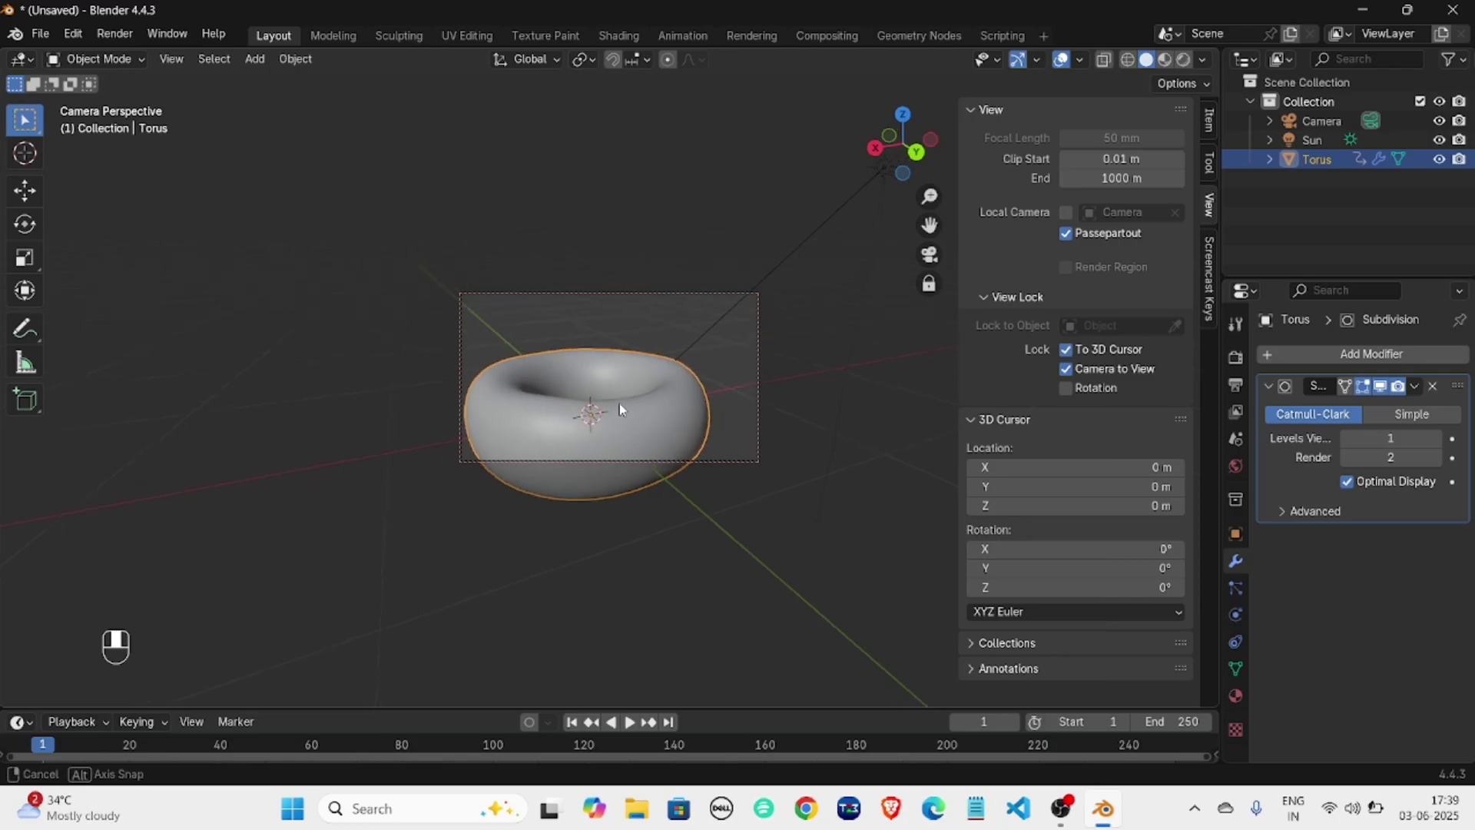
scroll(606, 430, down, 3)
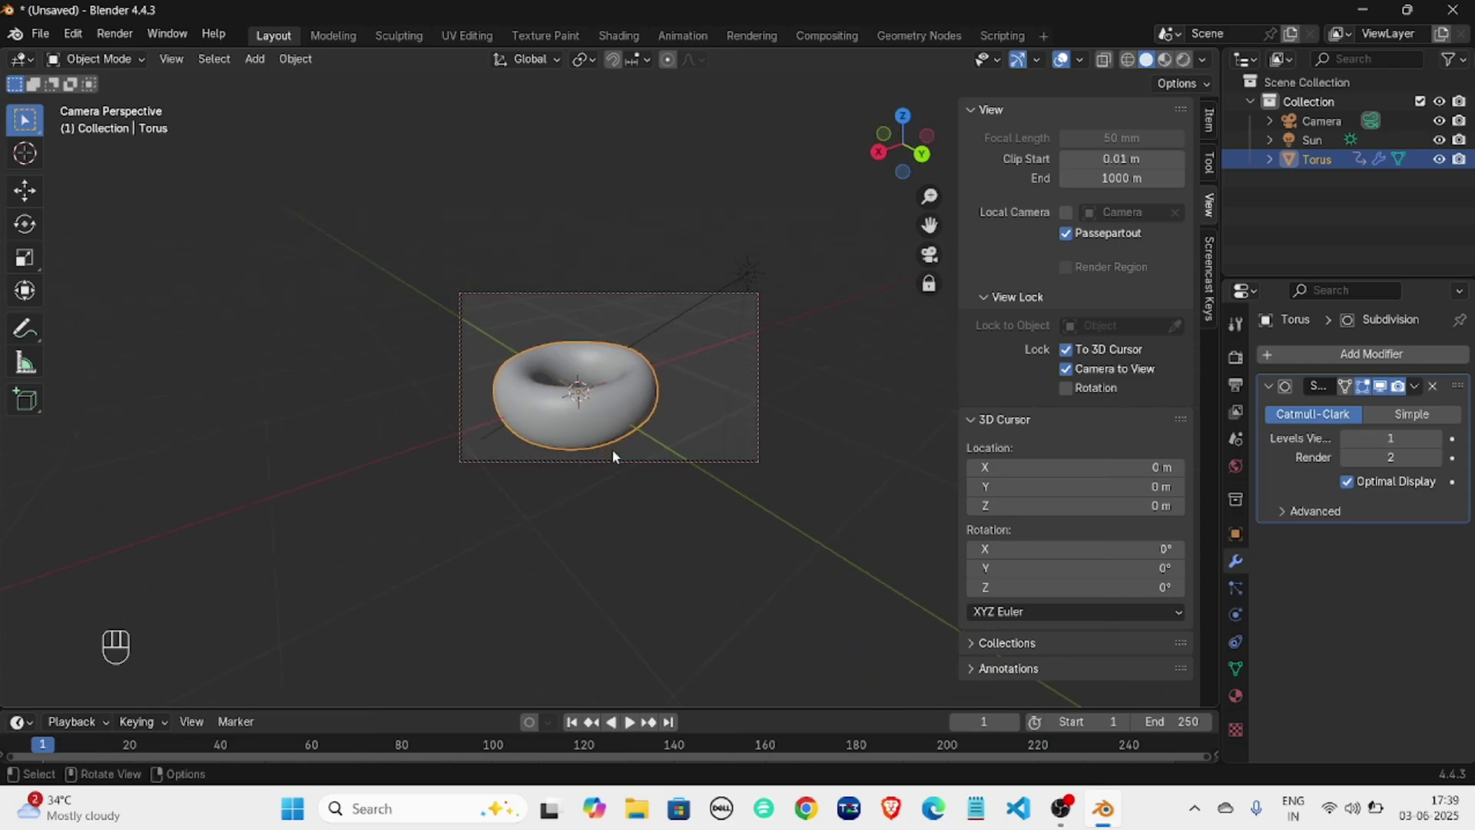
shift+middle_drag(612, 448, 648, 389)
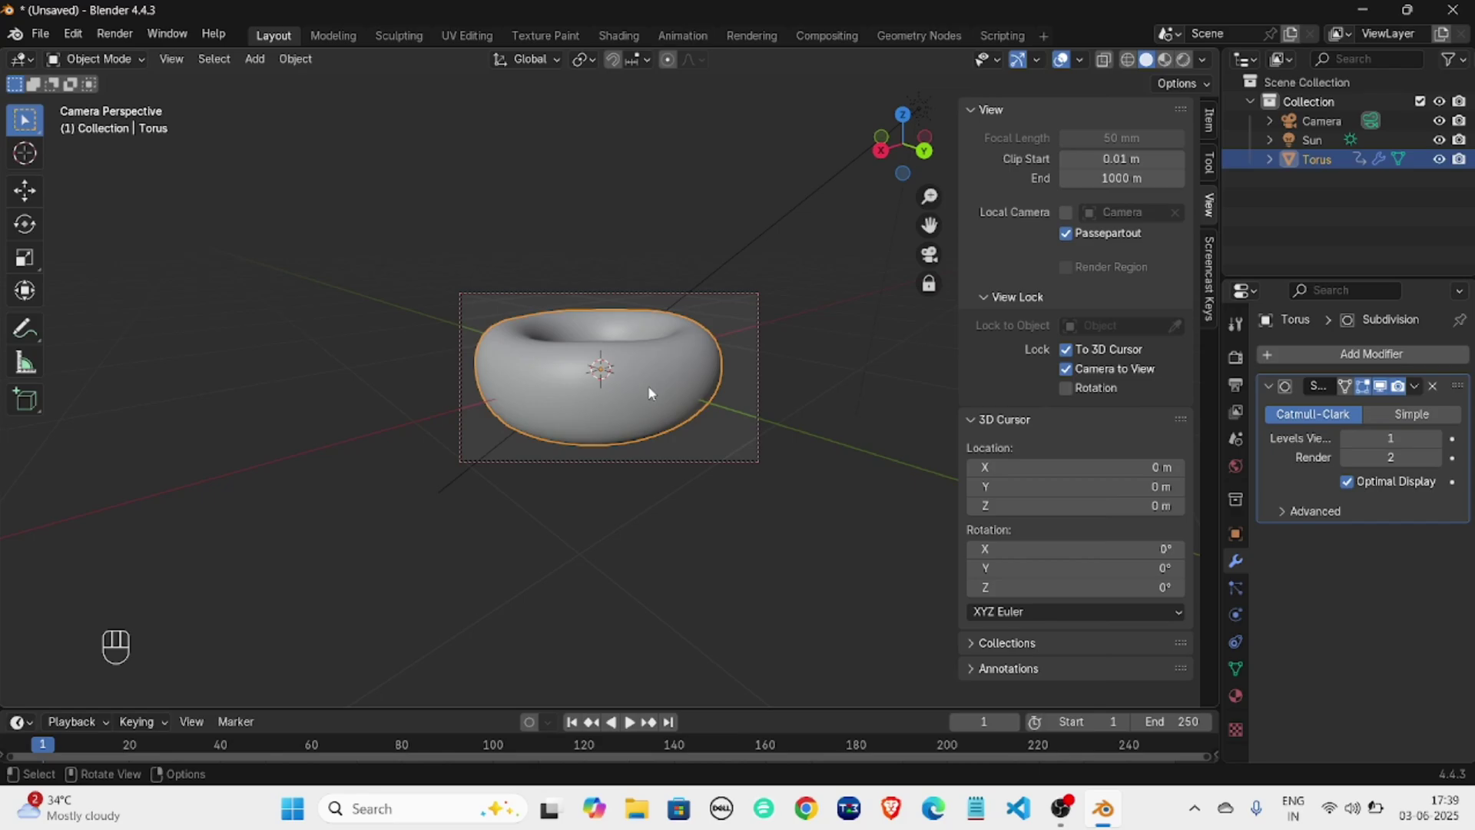
Render the close-up camera view of the torus, examine the whole rendered frame and close it.
click(126, 33)
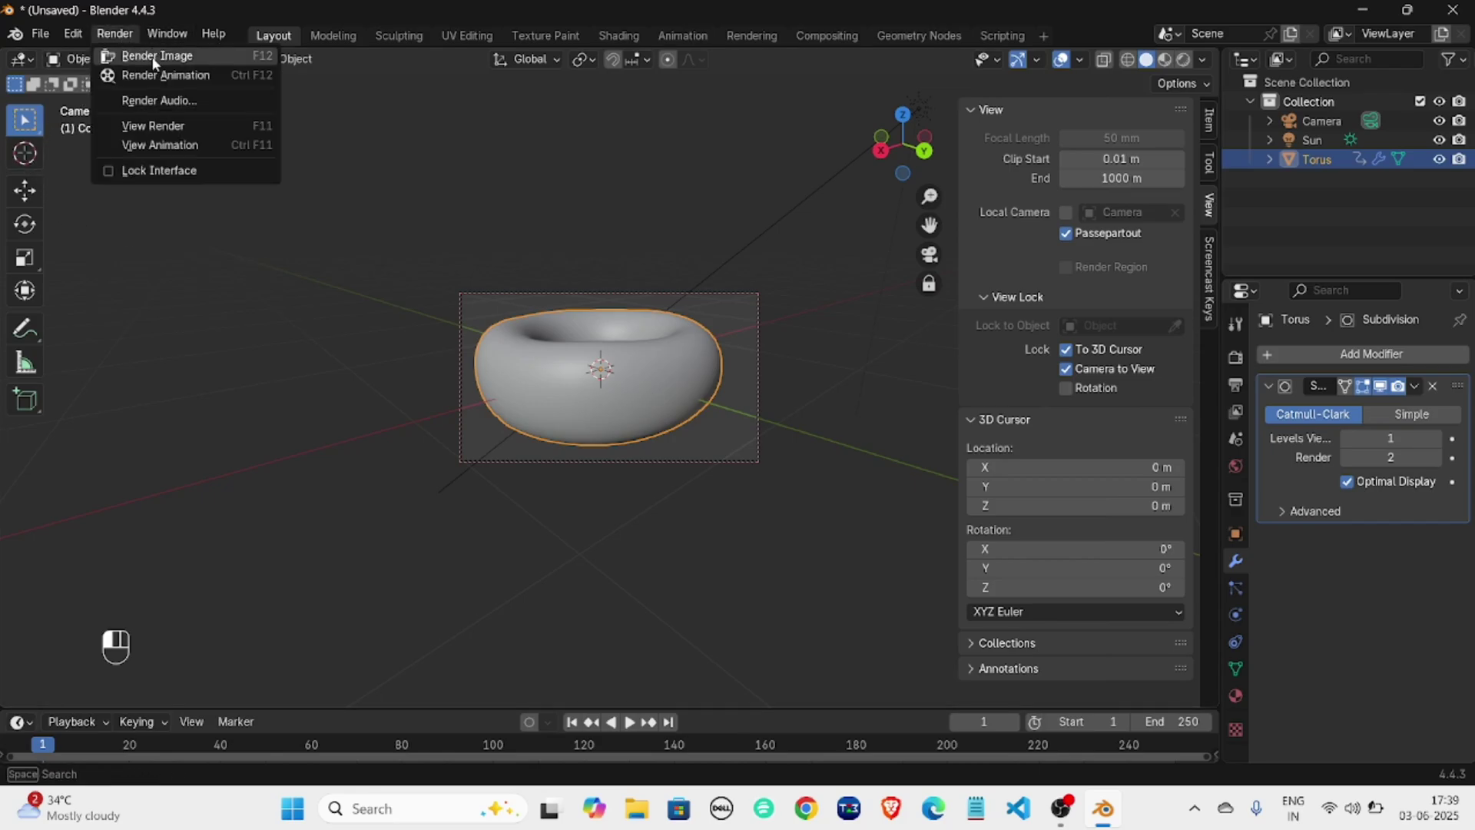
click(151, 58)
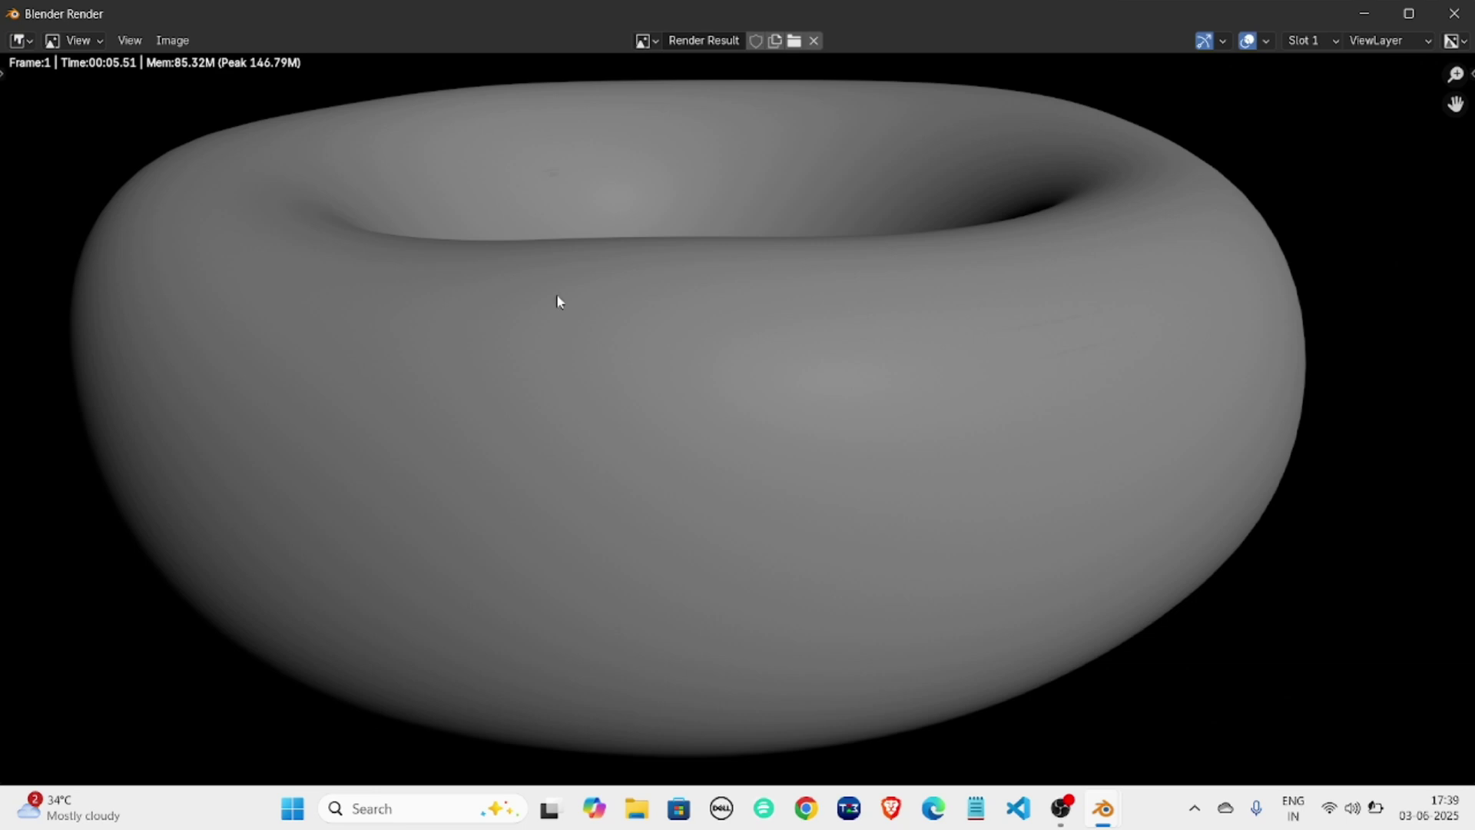
scroll(558, 307, down, 5)
scroll(774, 412, up, 3)
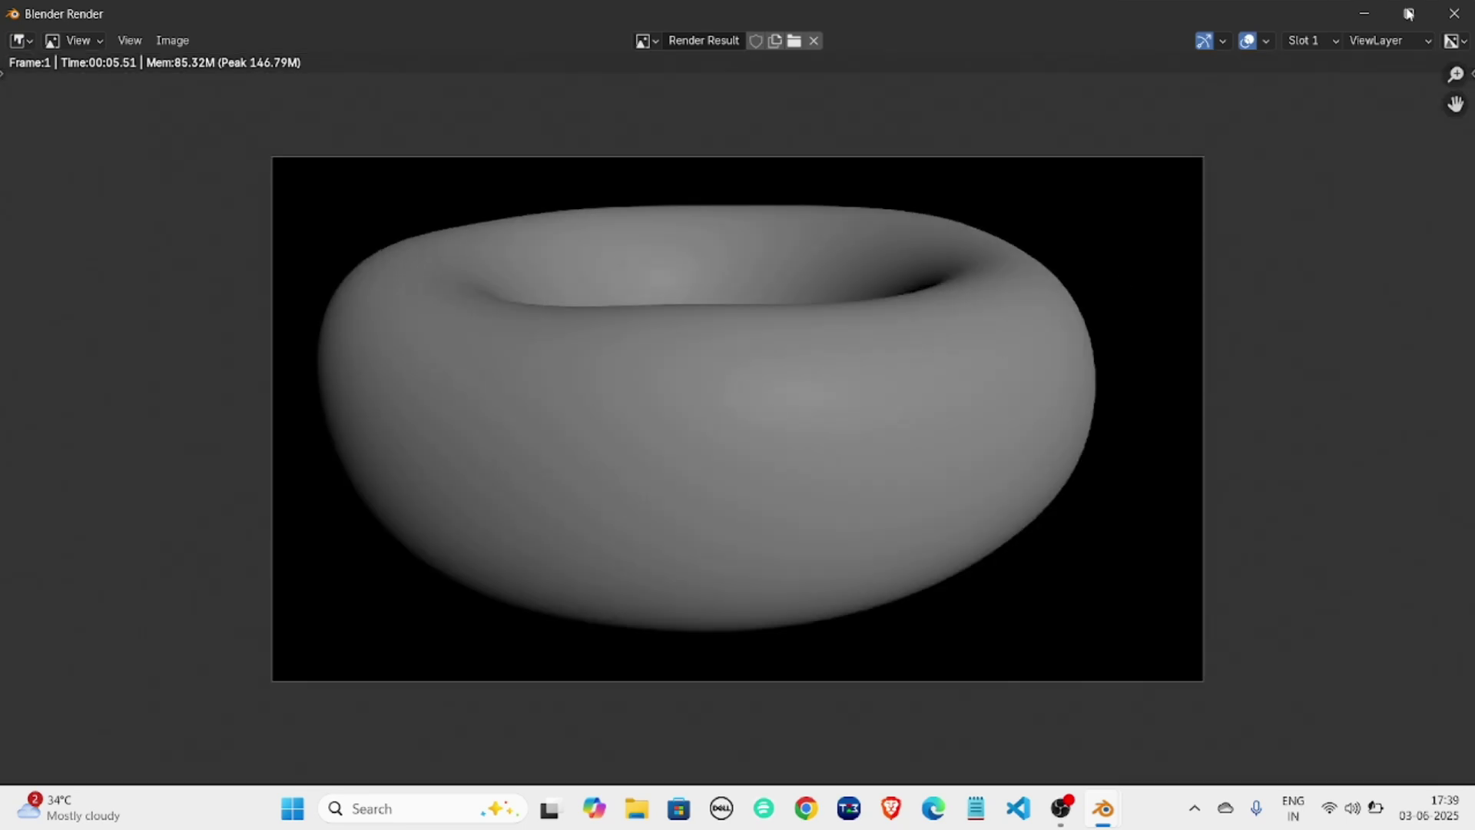
click(1454, 14)
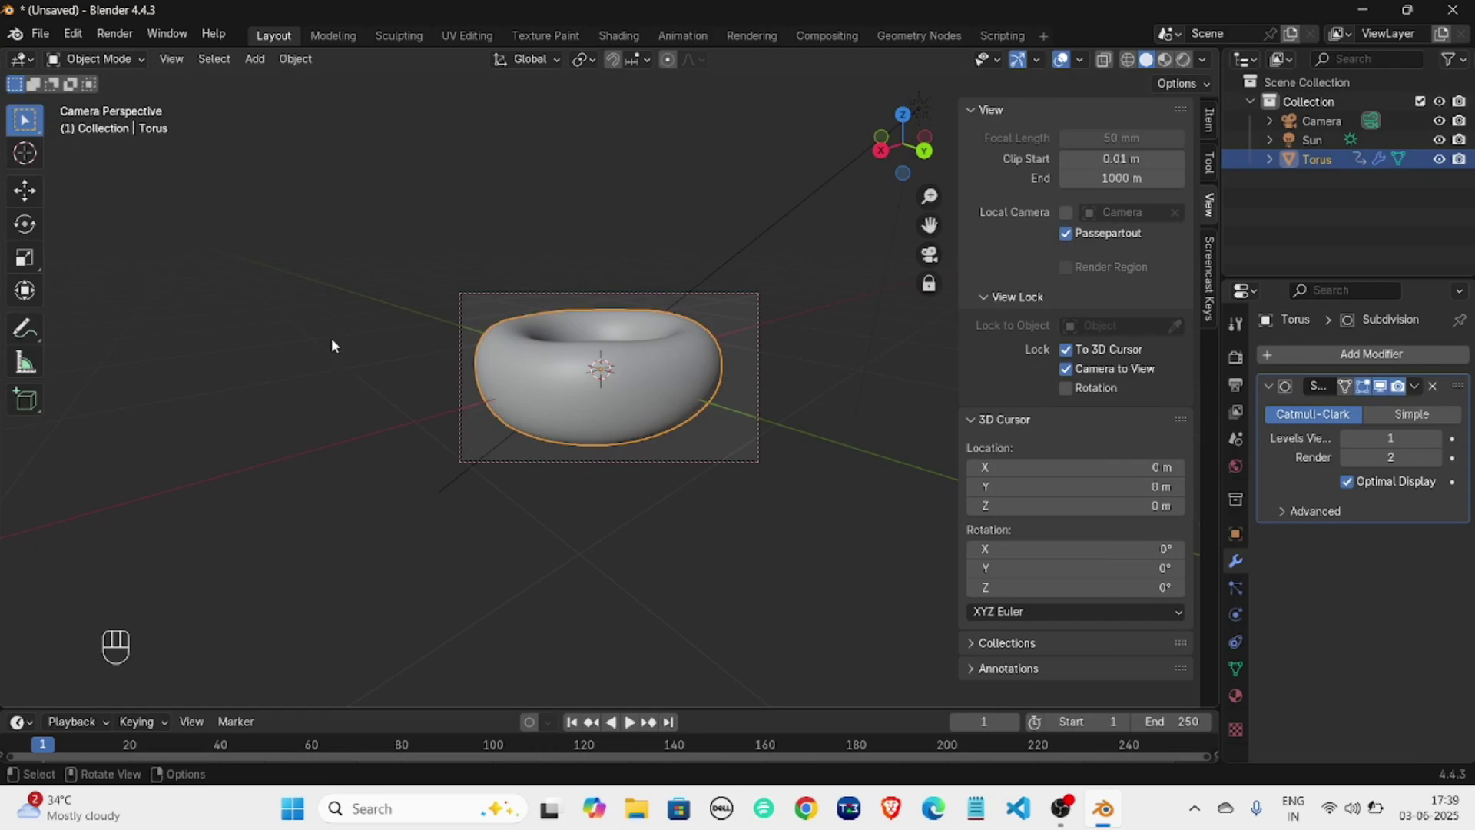
Leave the camera view, look at the torus from the side and deselect it.
key(KP_0)
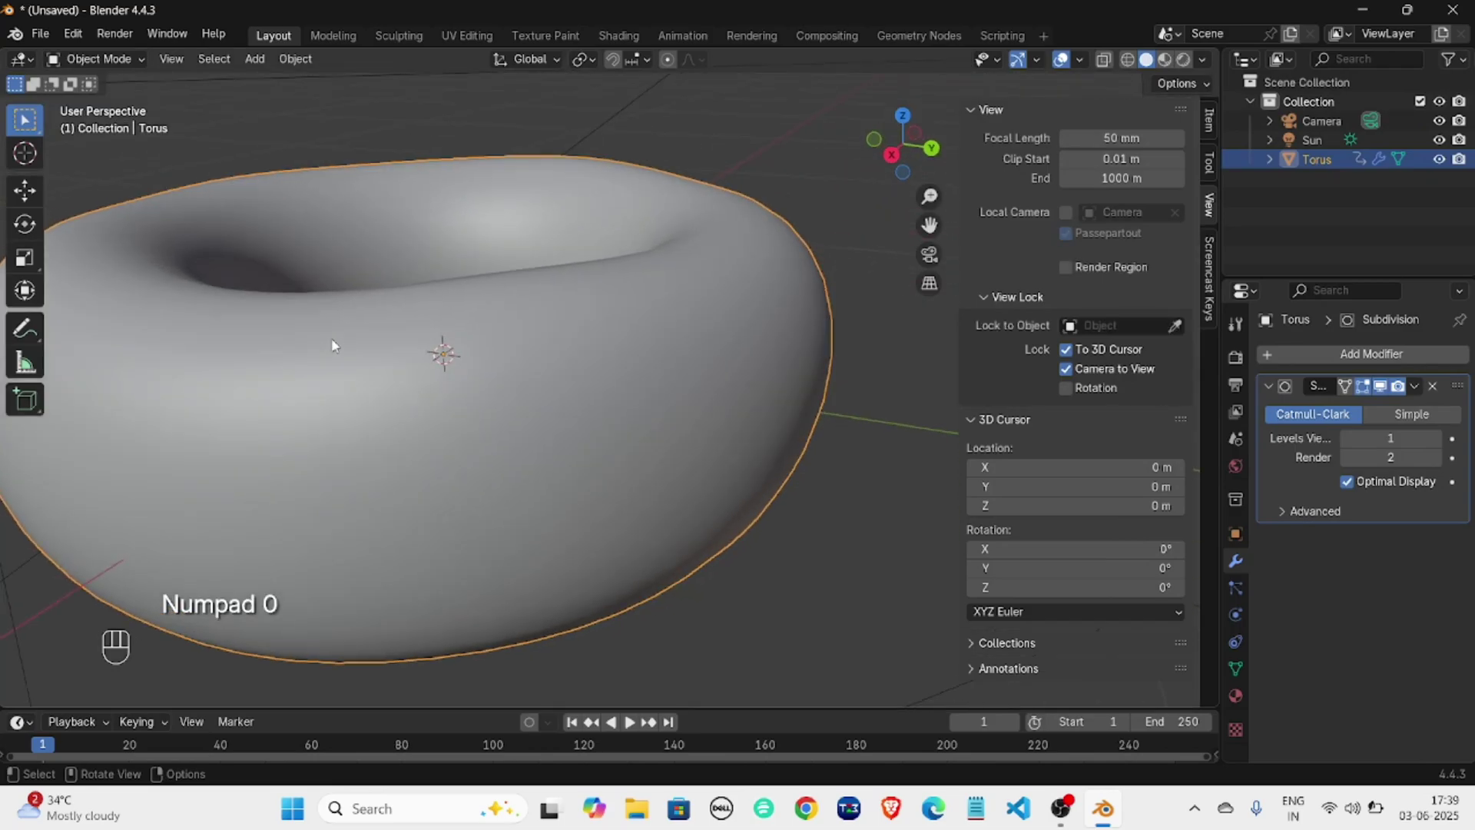
scroll(302, 362, down, 5)
middle_drag(270, 404, 160, 432)
click(91, 382)
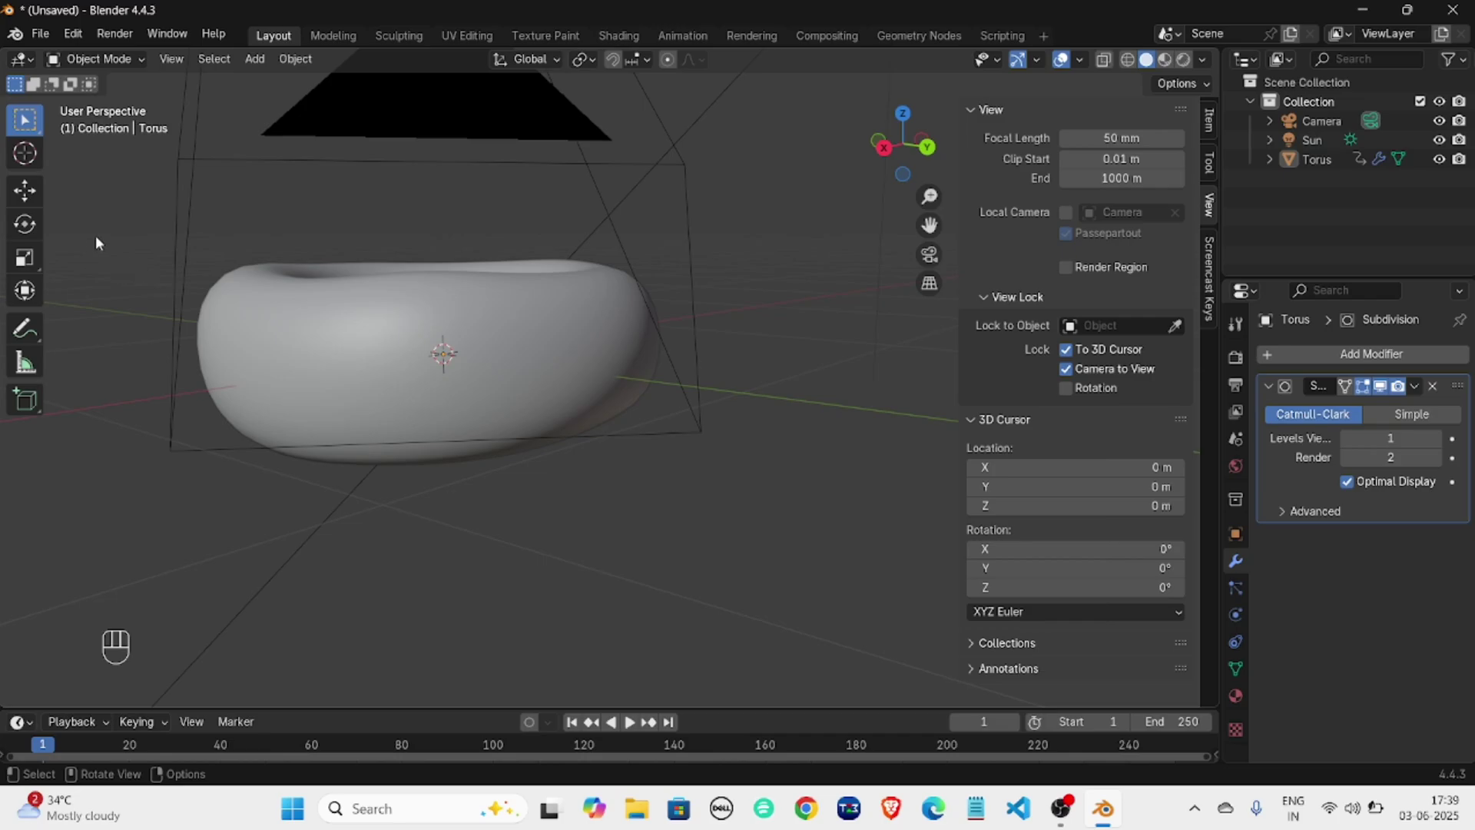
Save the file as donut.blend in the D:\Blender\My Journey folder.
middle_drag(416, 298, 384, 300)
scroll(385, 300, up, 2)
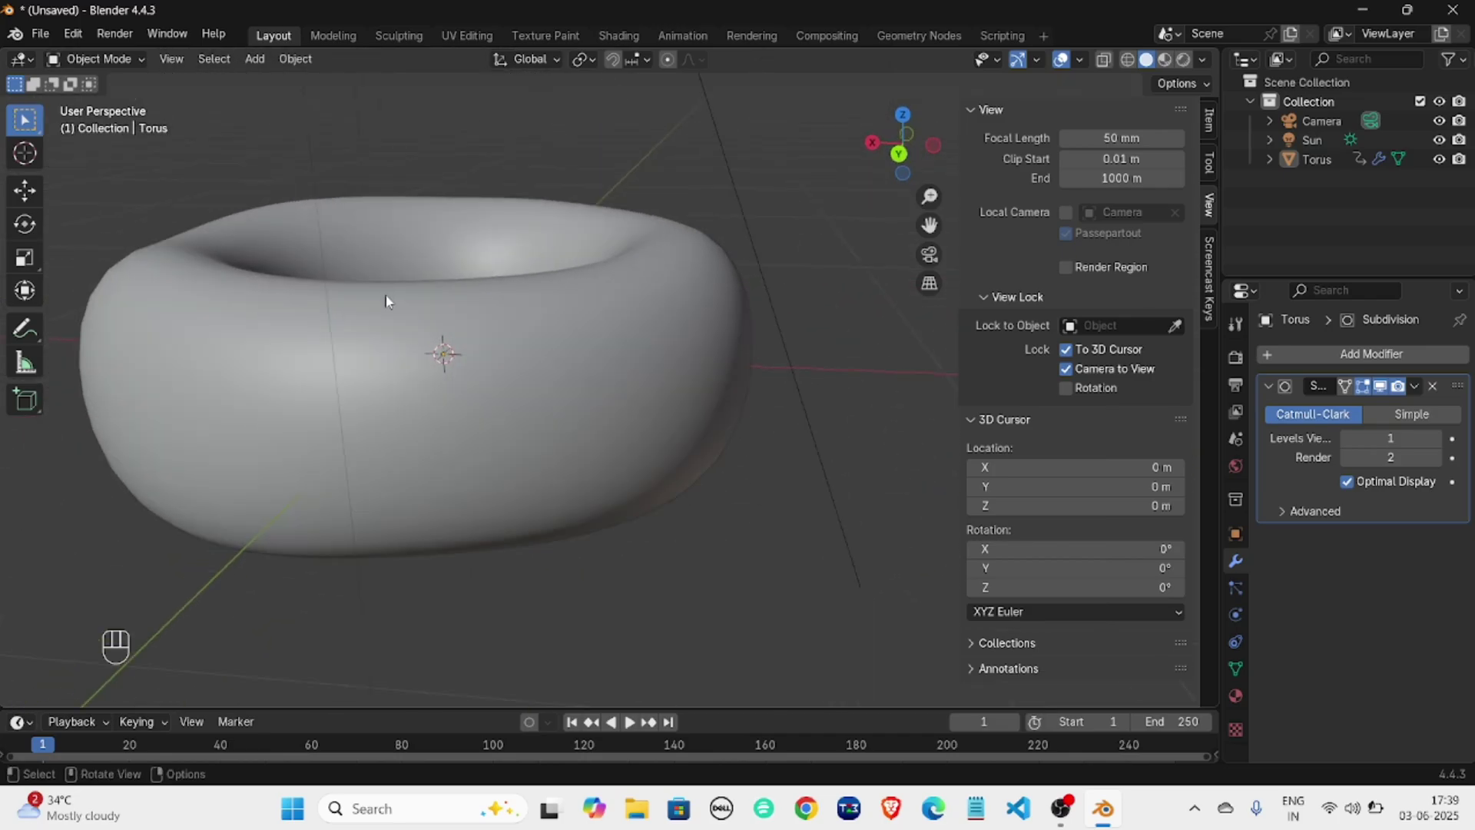
shift+middle_drag(395, 304, 611, 318)
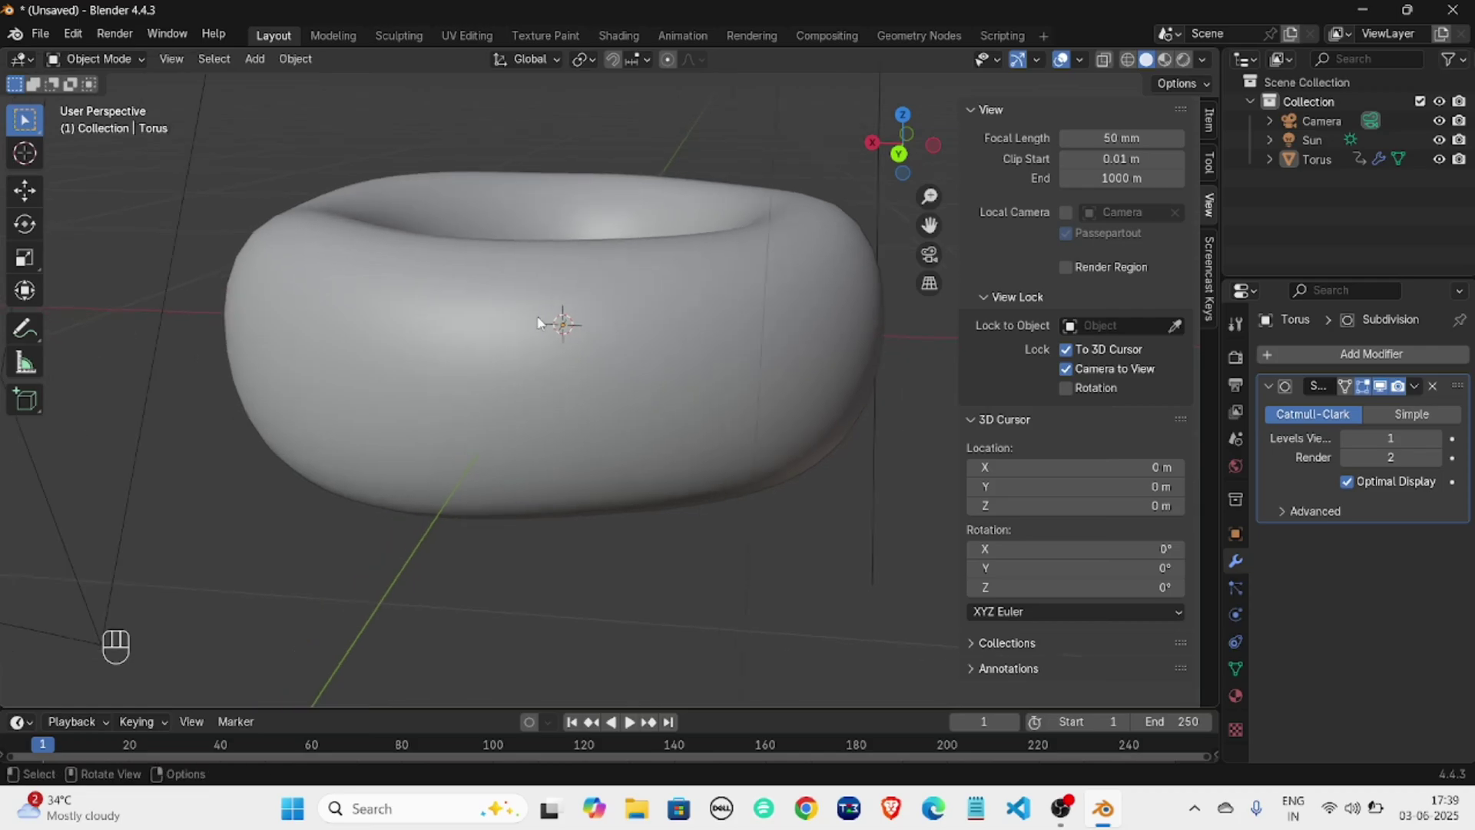
key(ctrl+s)
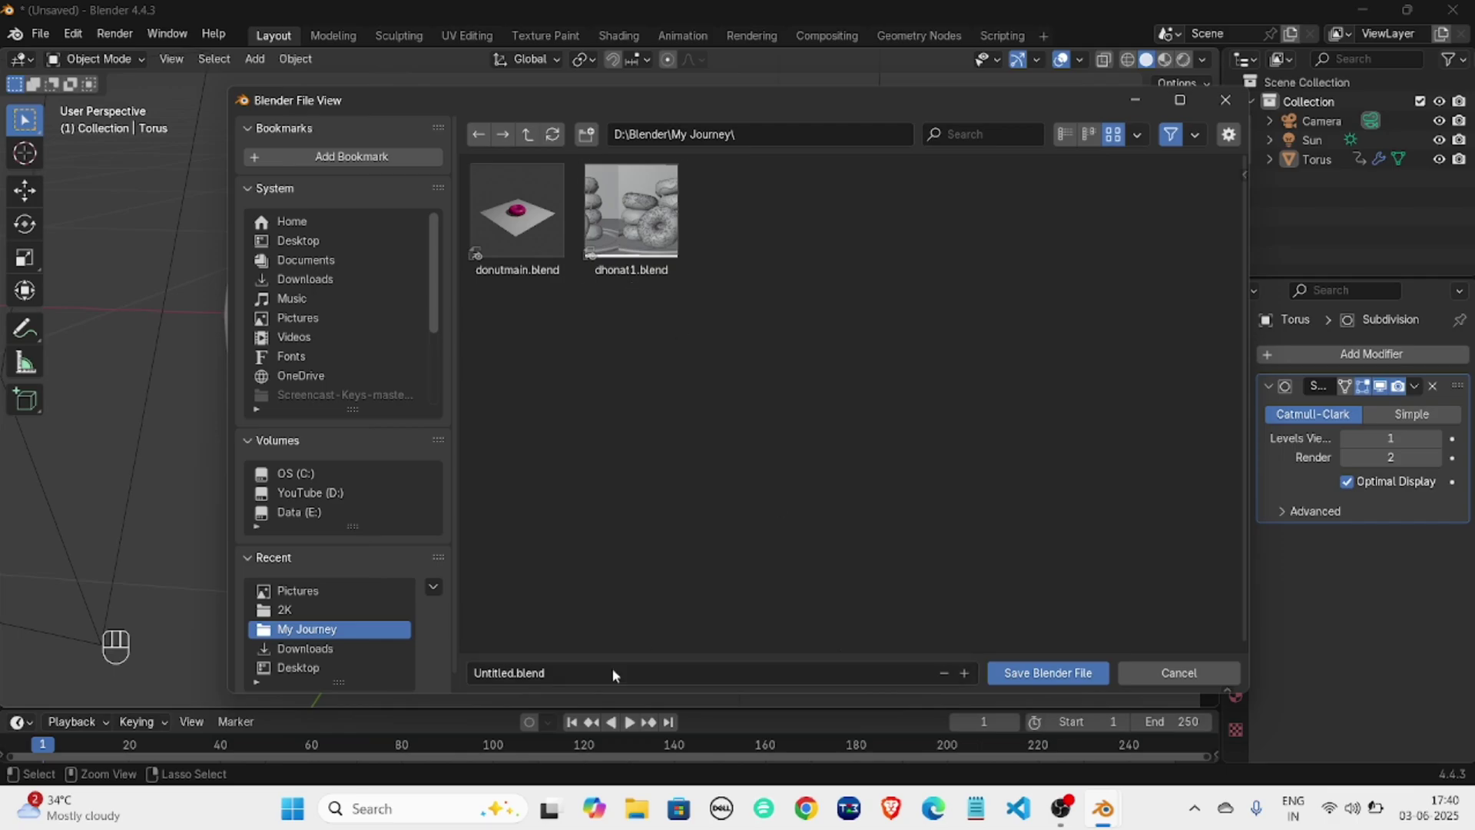
click(546, 673)
key(End)
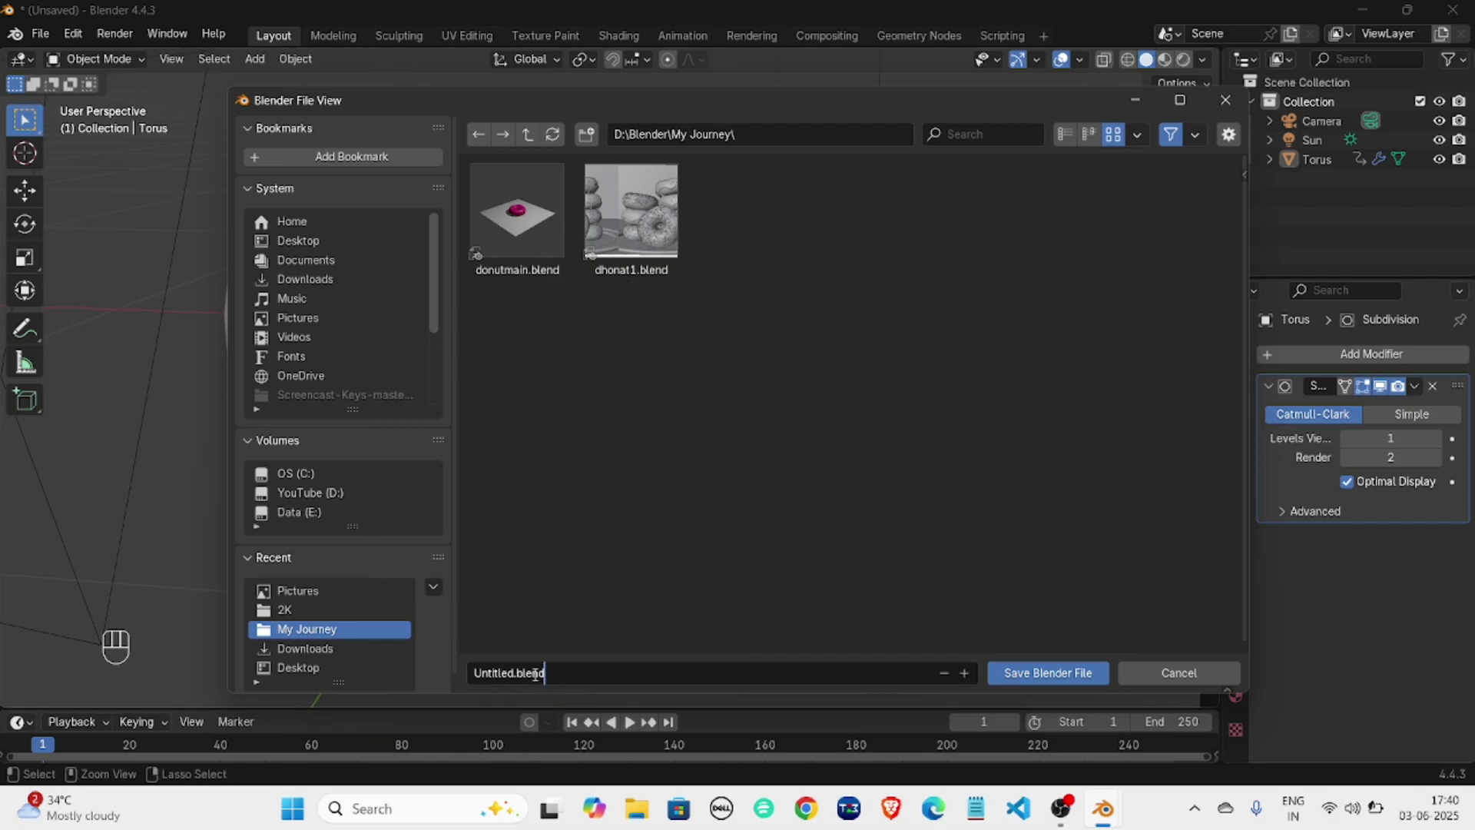
drag(514, 674, 472, 675)
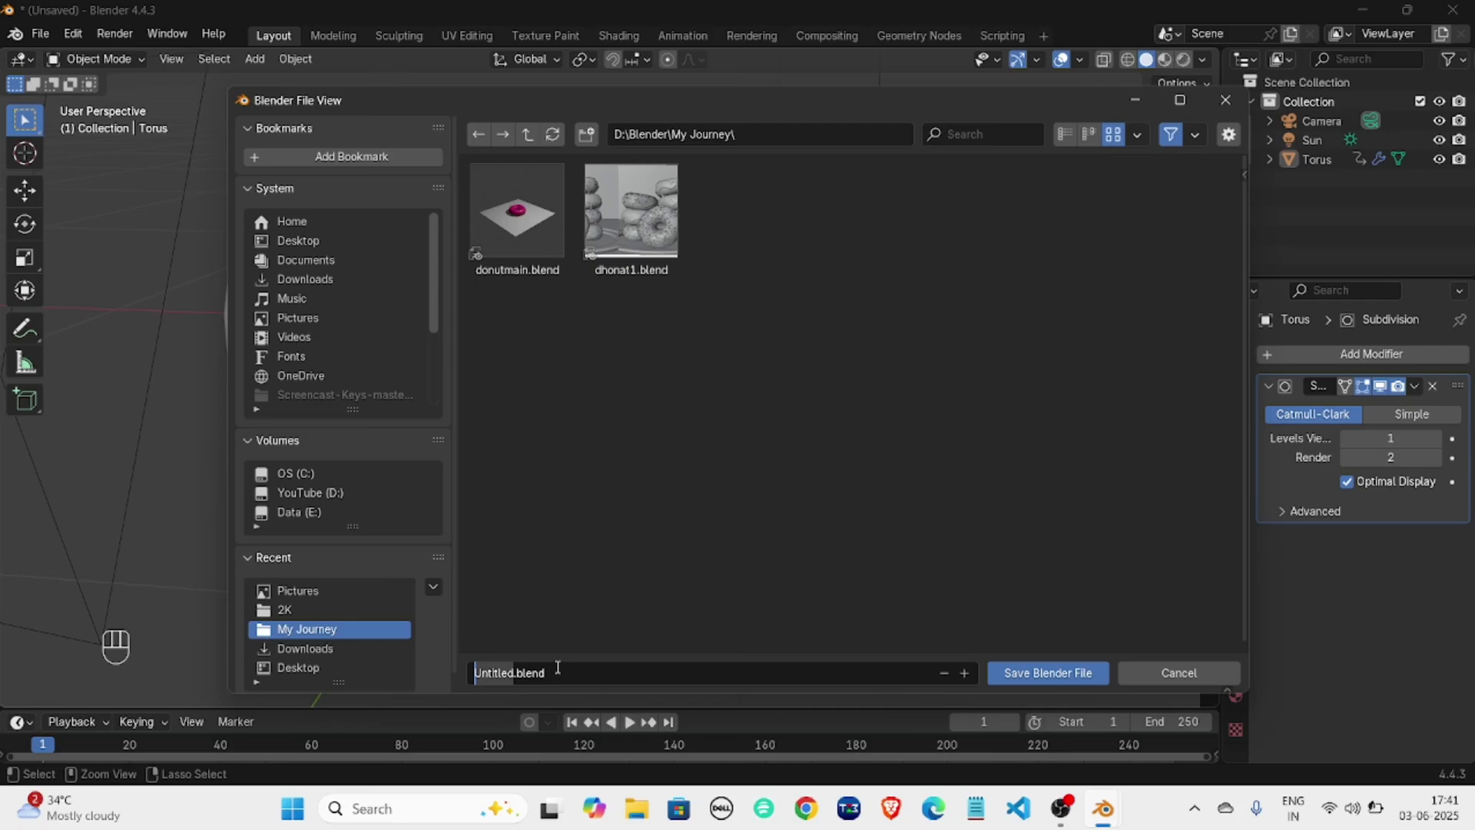
text(donut)
key(Return)
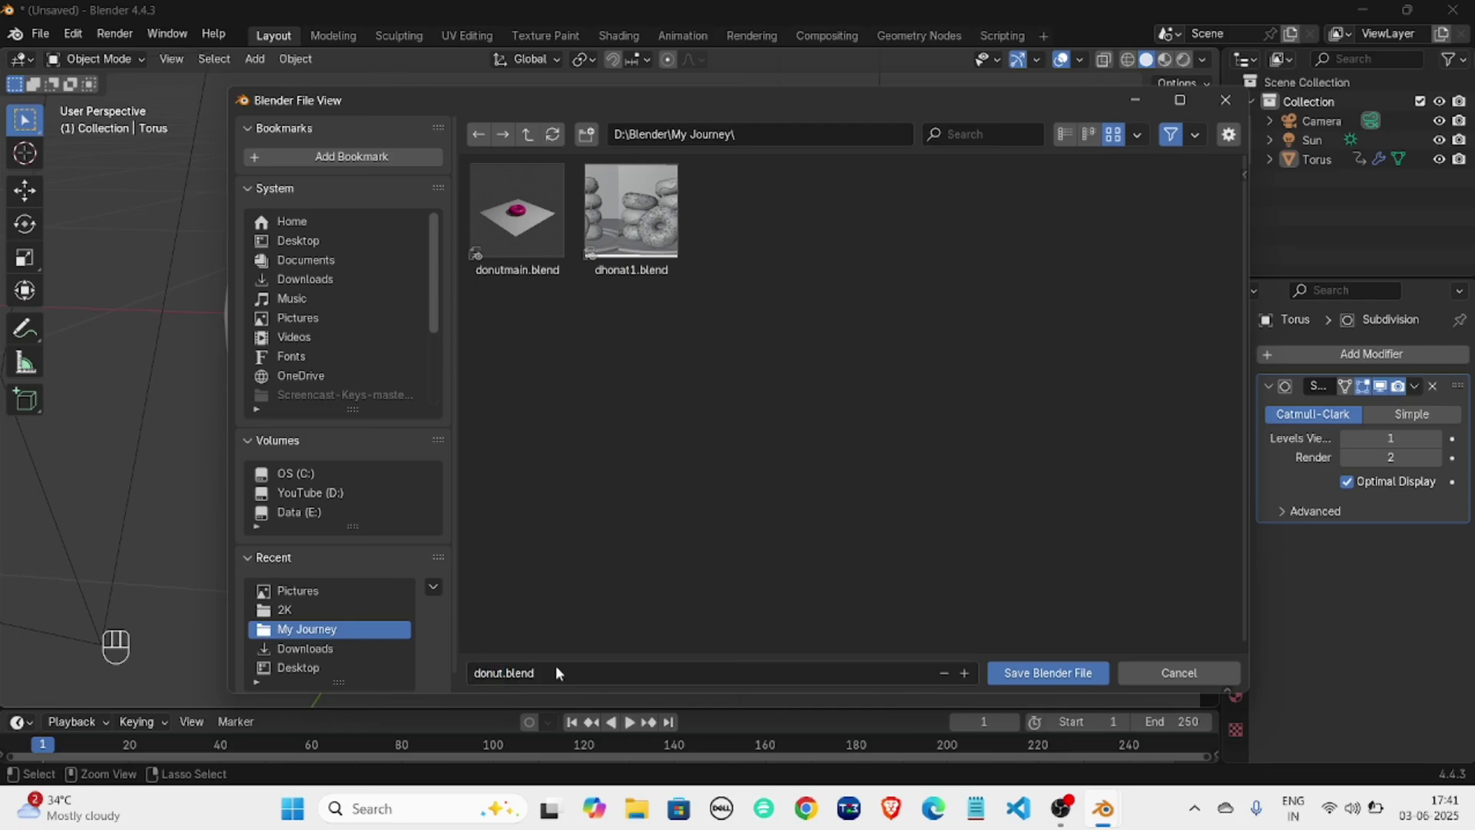
click(1048, 673)
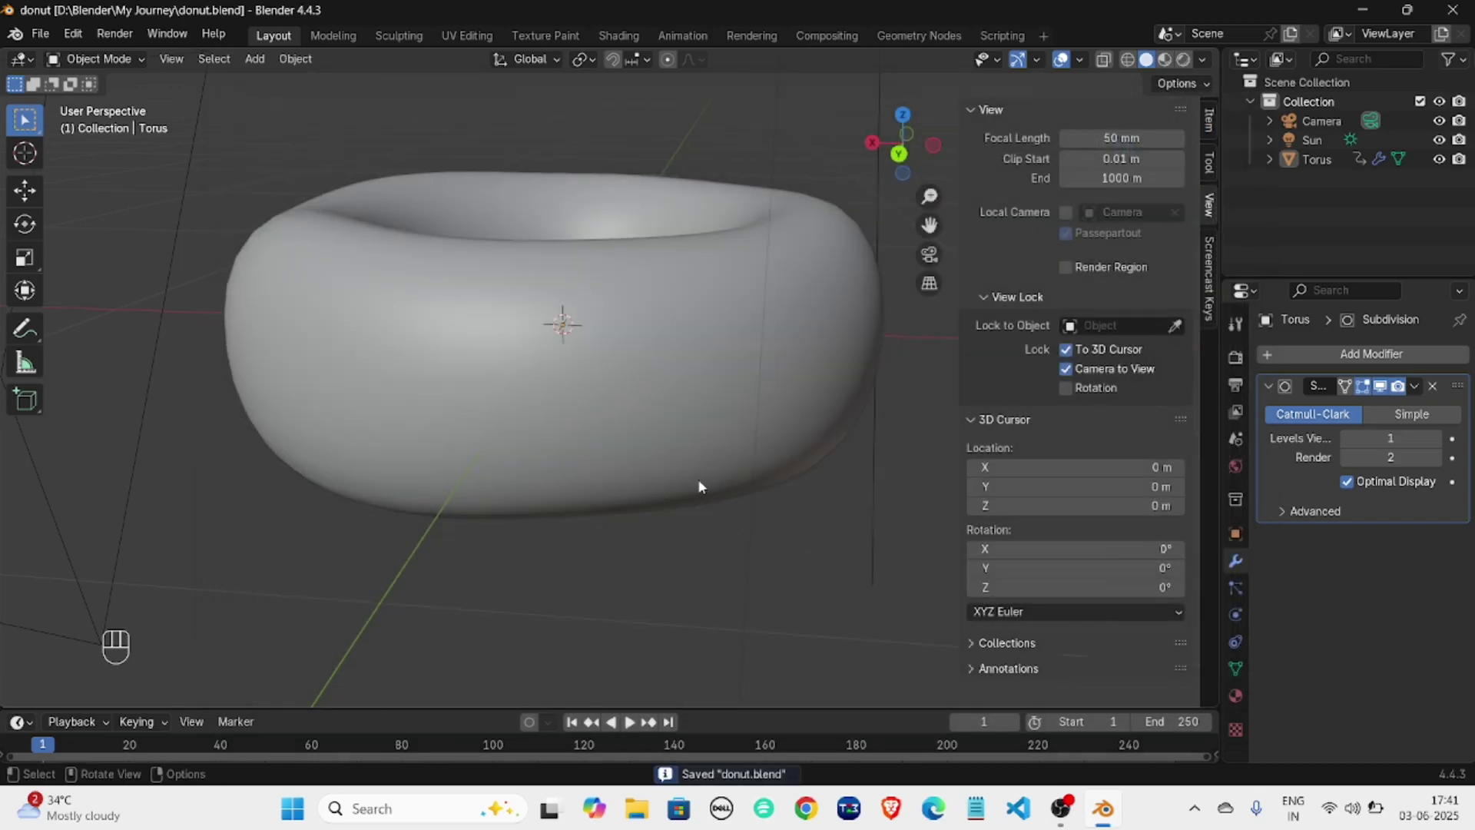
Add a second torus mesh at the world origin, overlapping the reshaped torus.
scroll(698, 479, down, 4)
mouse_move(694, 479)
middle_down()
mouse_move(676, 473)
mouse_move(679, 496)
middle_up()
scroll(678, 502, up, 3)
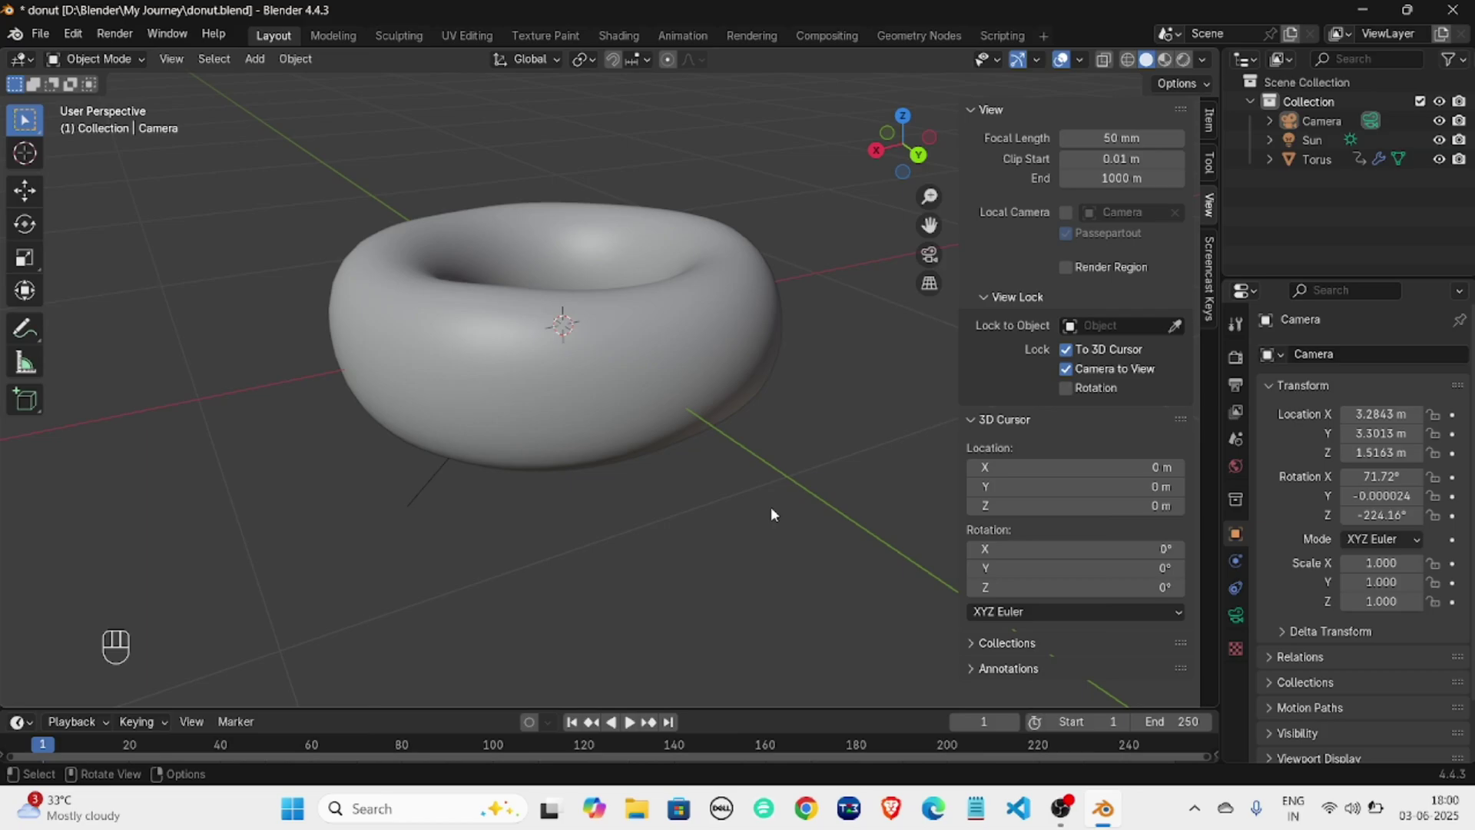
click(537, 361)
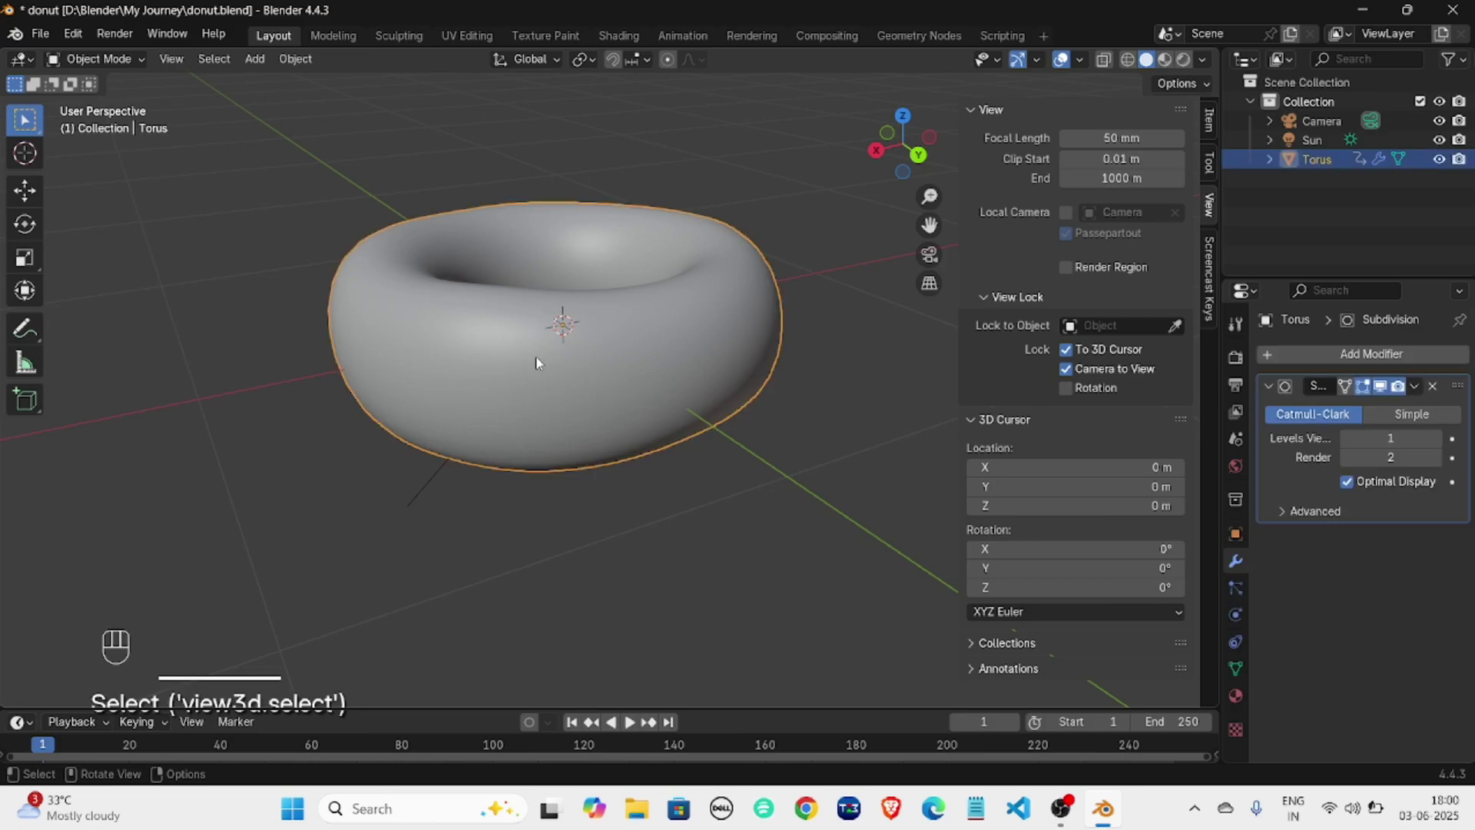
scroll(535, 360, up, 3)
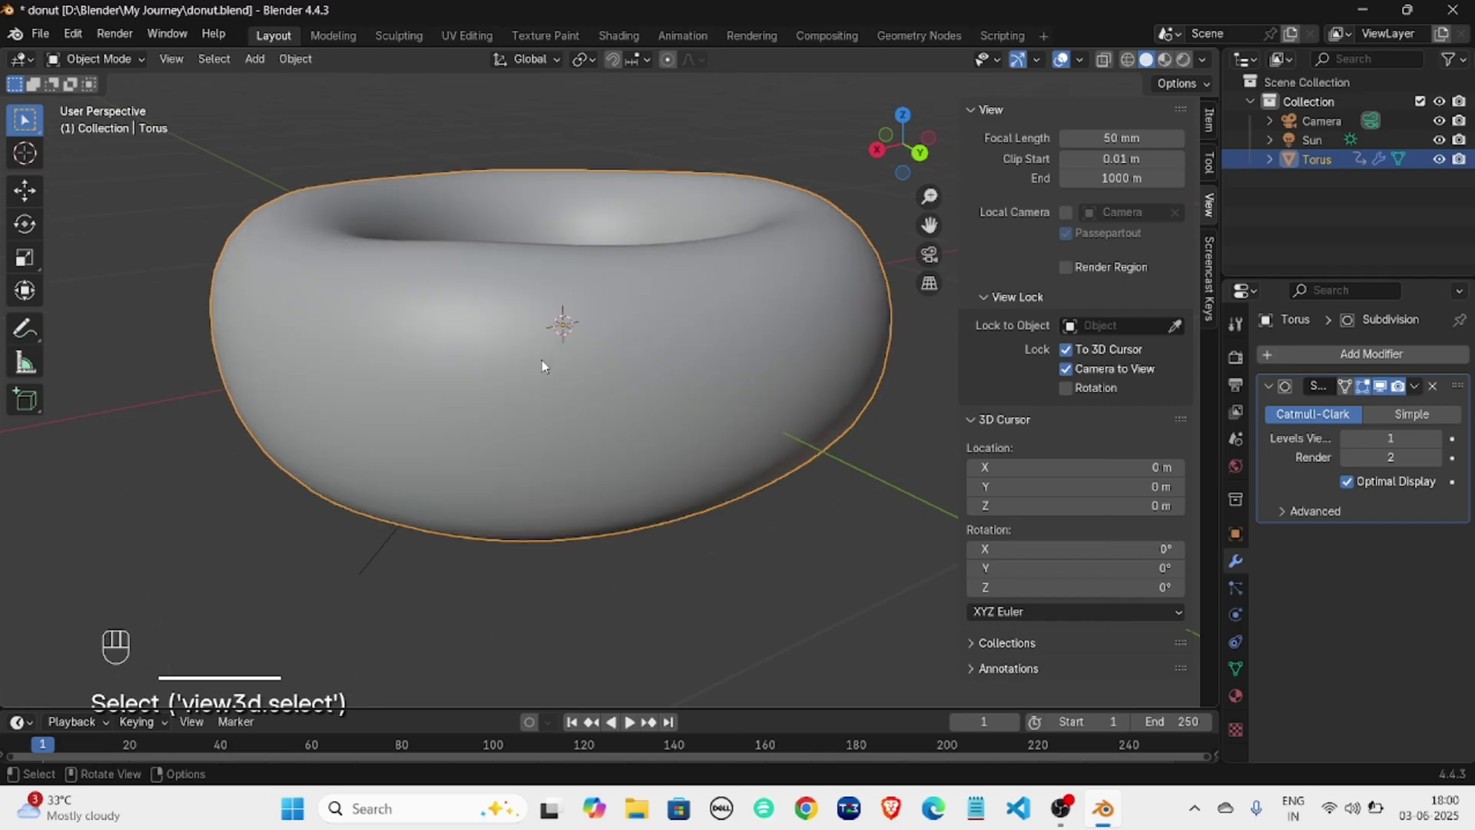
click(254, 59)
mouse_move(299, 80)
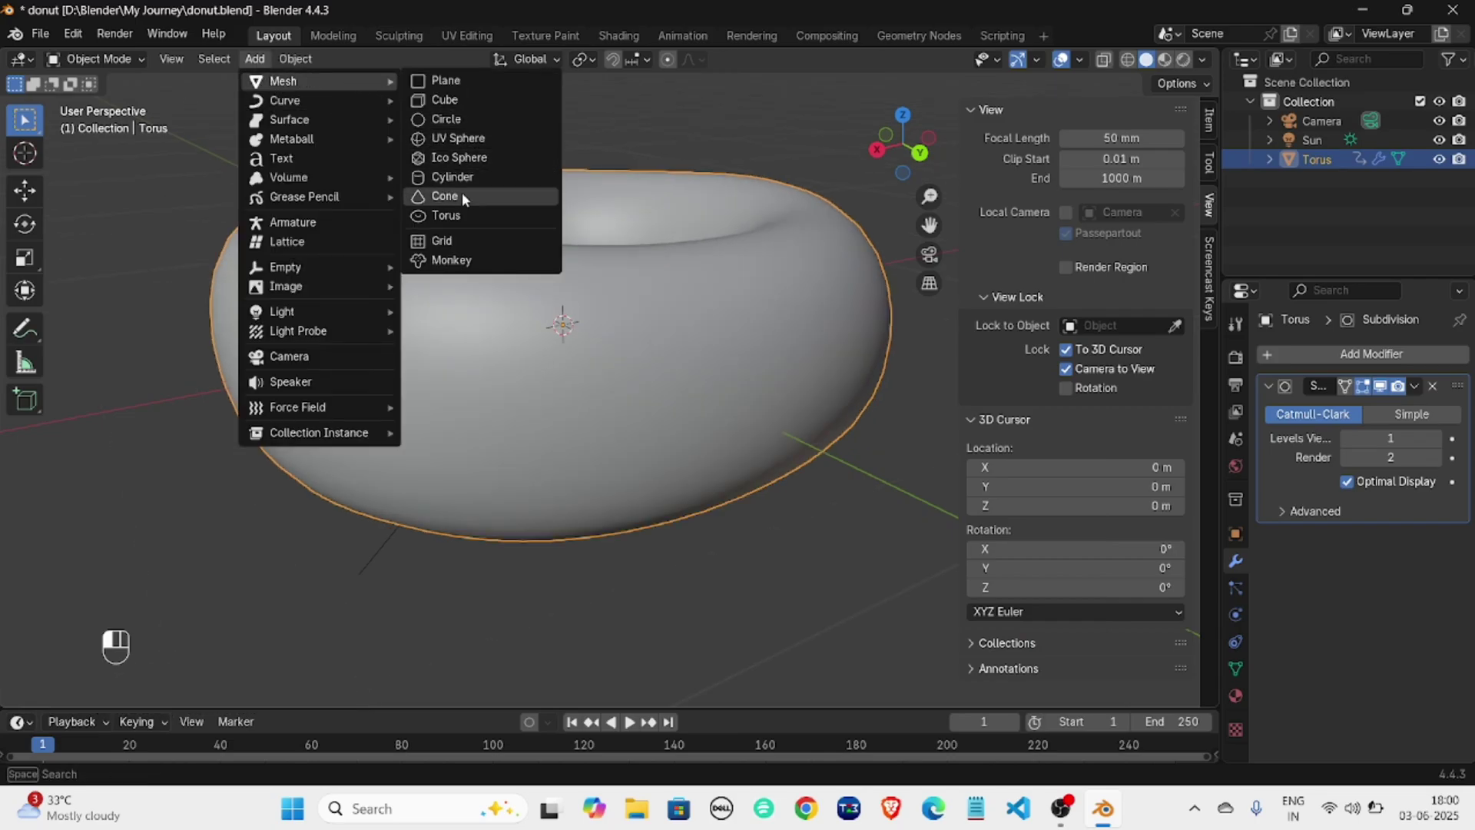
click(450, 215)
scroll(467, 245, down, 3)
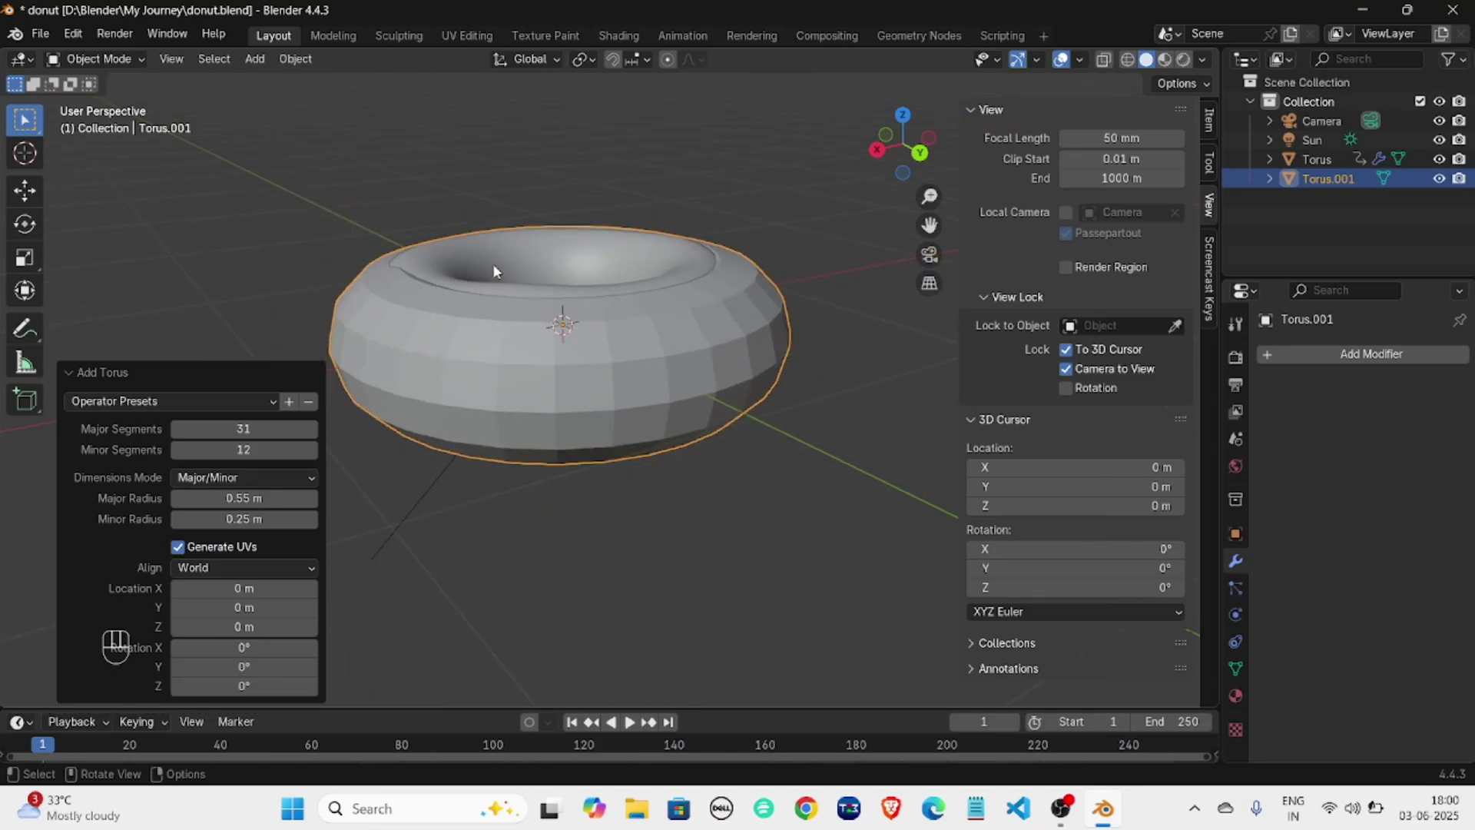
Delete the newly added faceted torus and select the original smooth torus.
click(454, 384)
key(x)
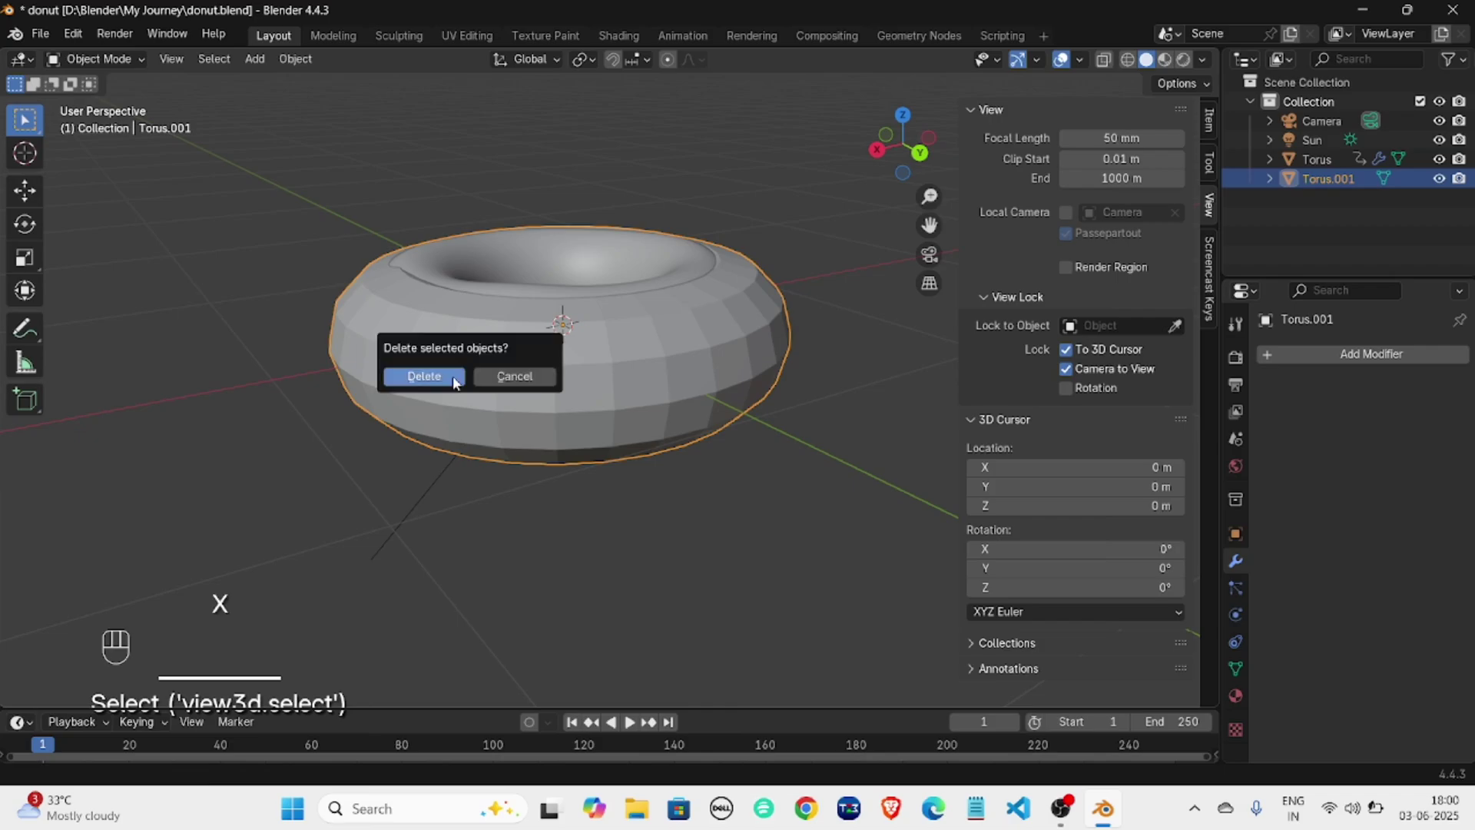
click(454, 384)
click(507, 326)
scroll(555, 314, up, 3)
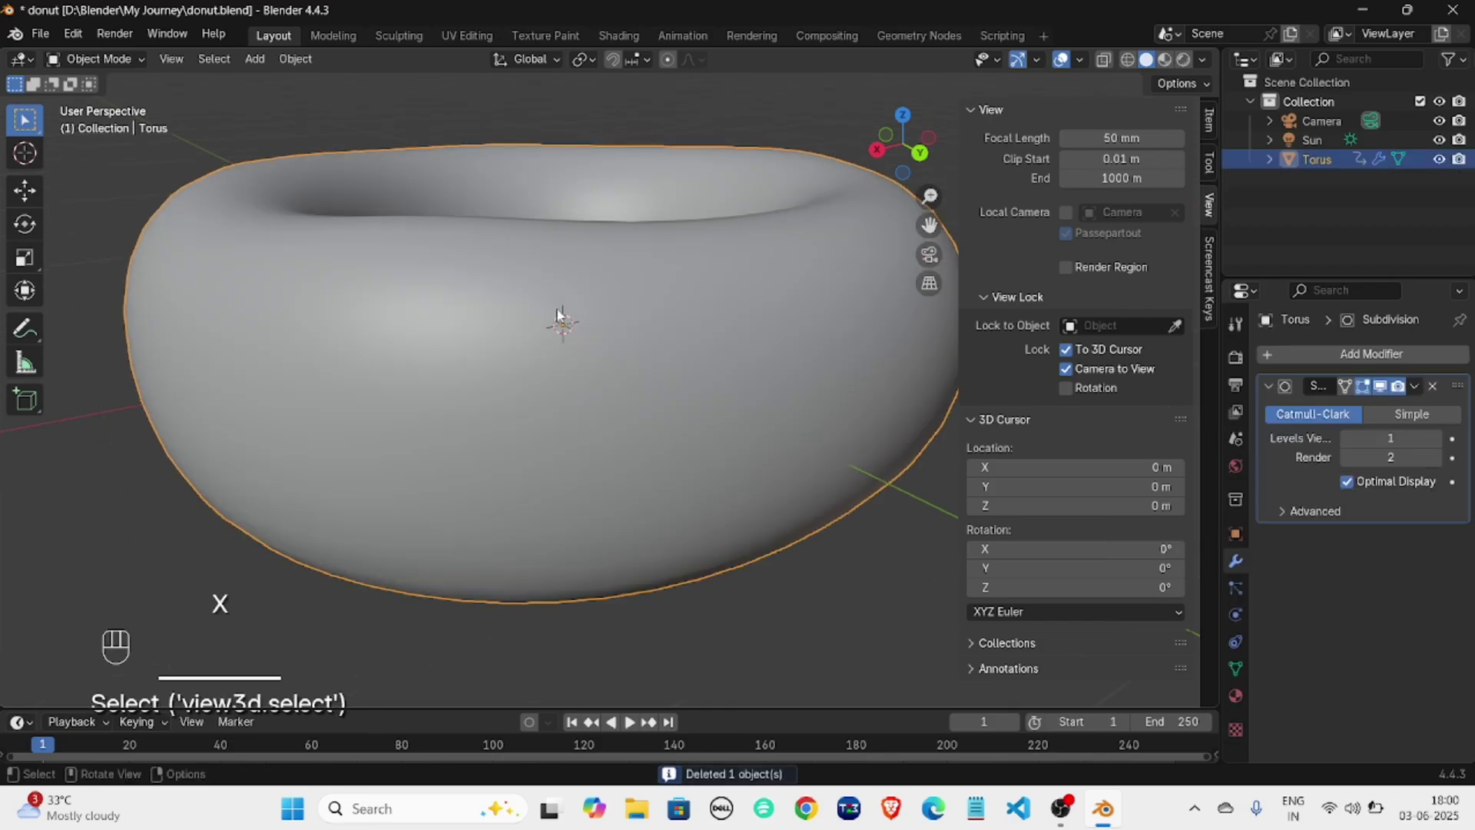
scroll(562, 321, down, 1)
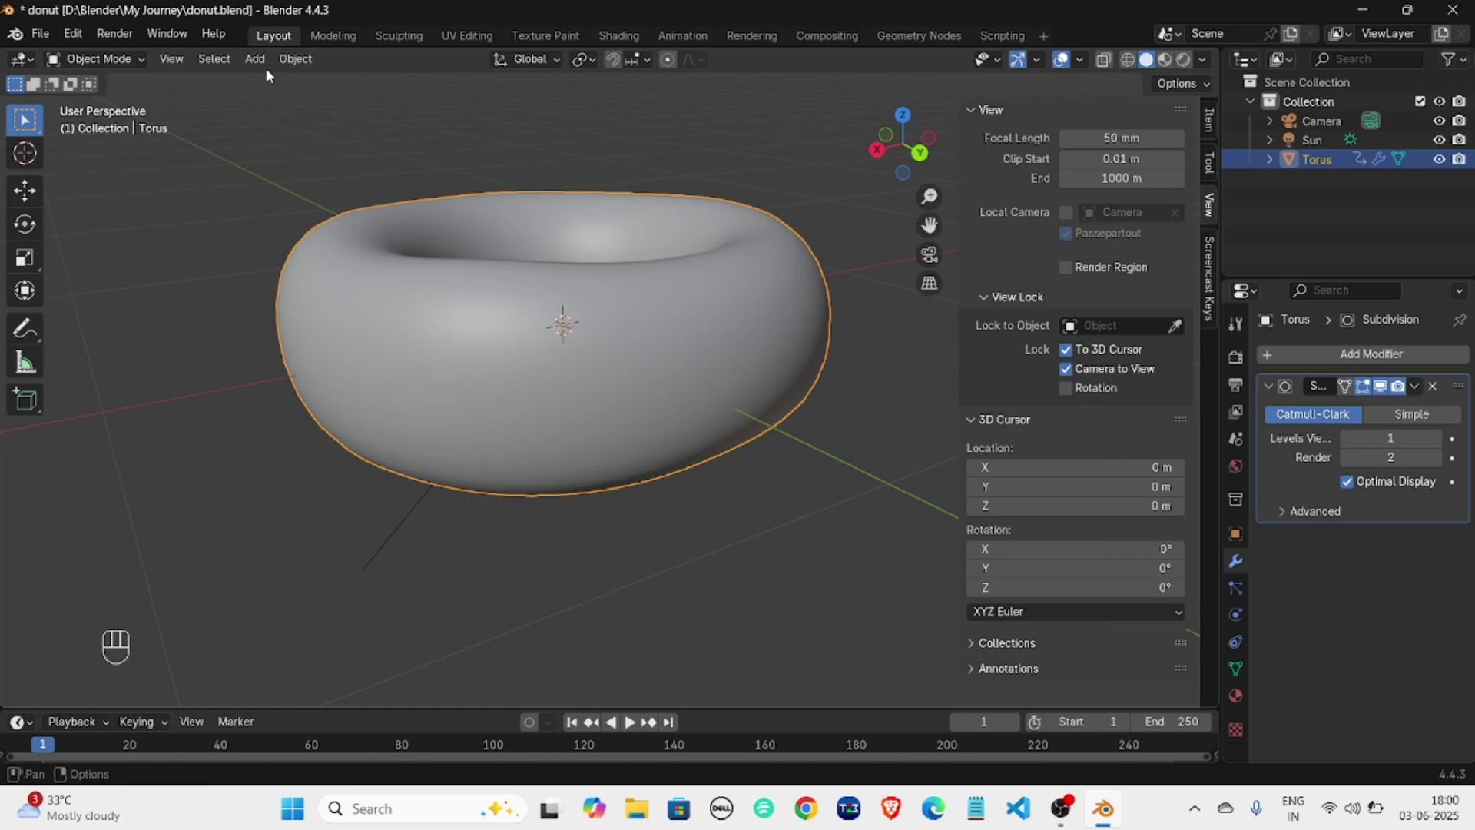
click(297, 60)
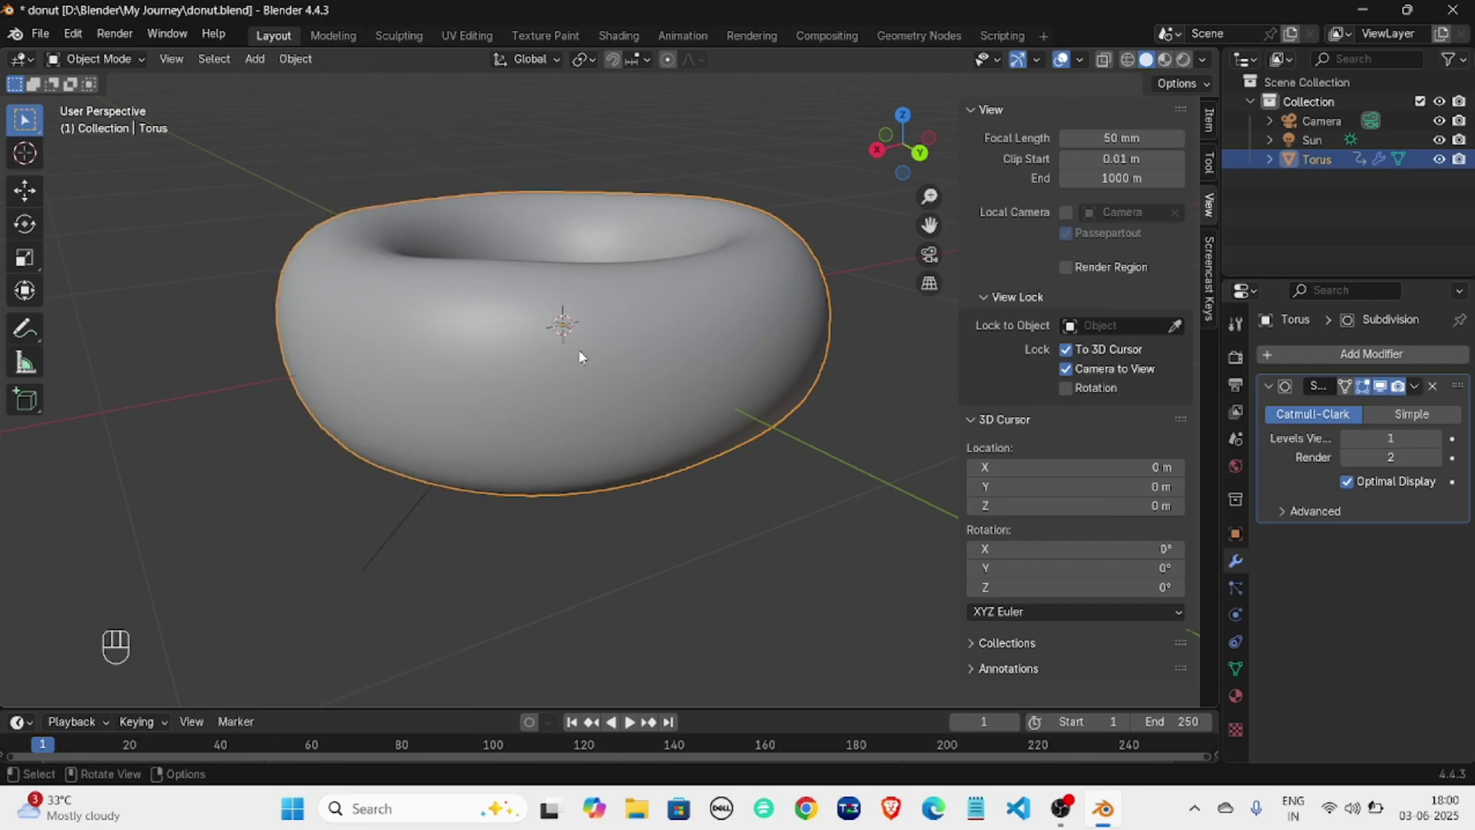
key(shift+s)
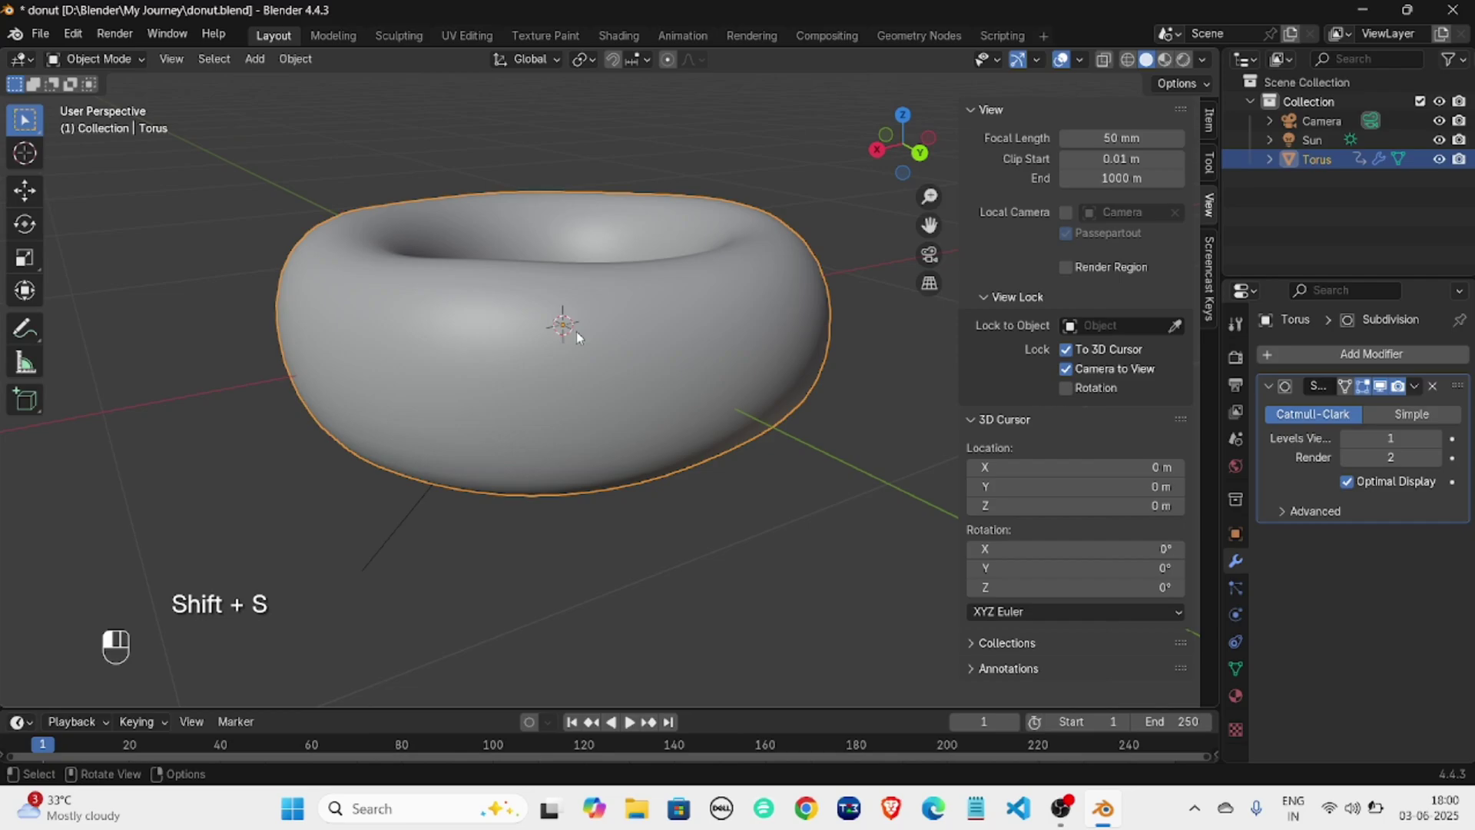
click(576, 330)
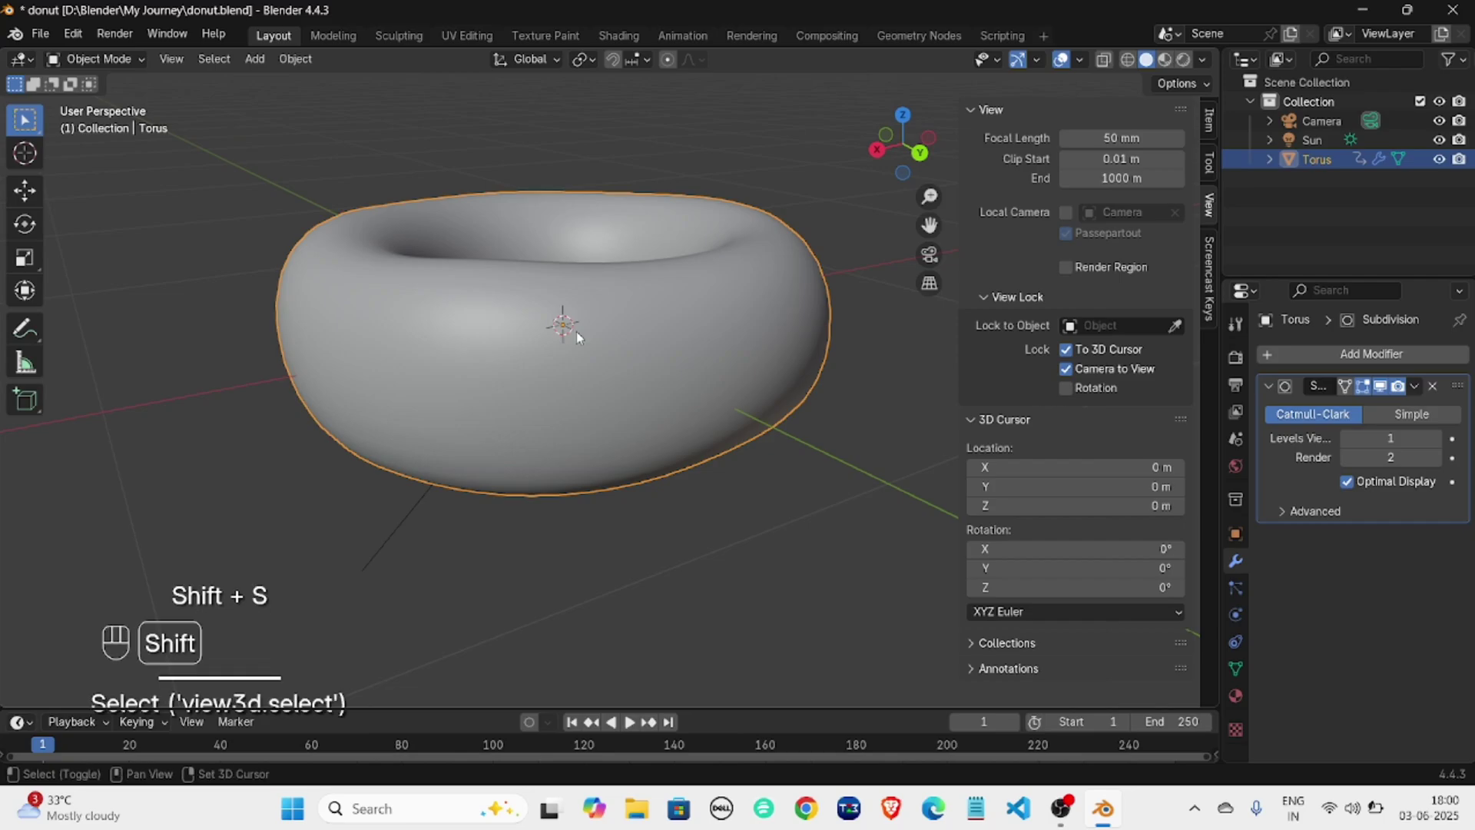
Try duplicating the torus with the copy placed about 0.34 m above the original, and undo the duplication.
key(shift+d)
click(567, 179)
scroll(582, 296, down, 3)
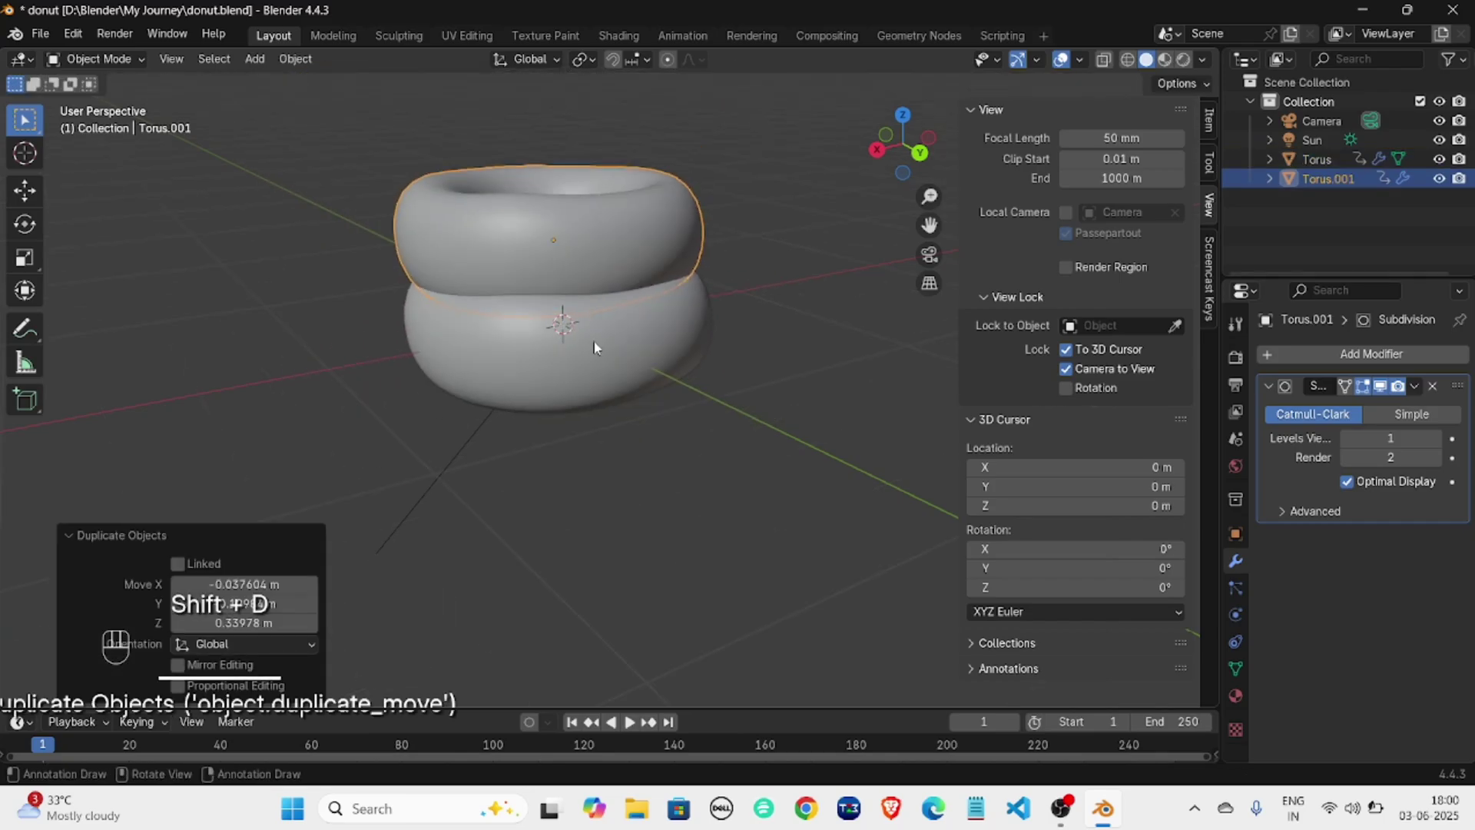
middle_drag(596, 344, 656, 352)
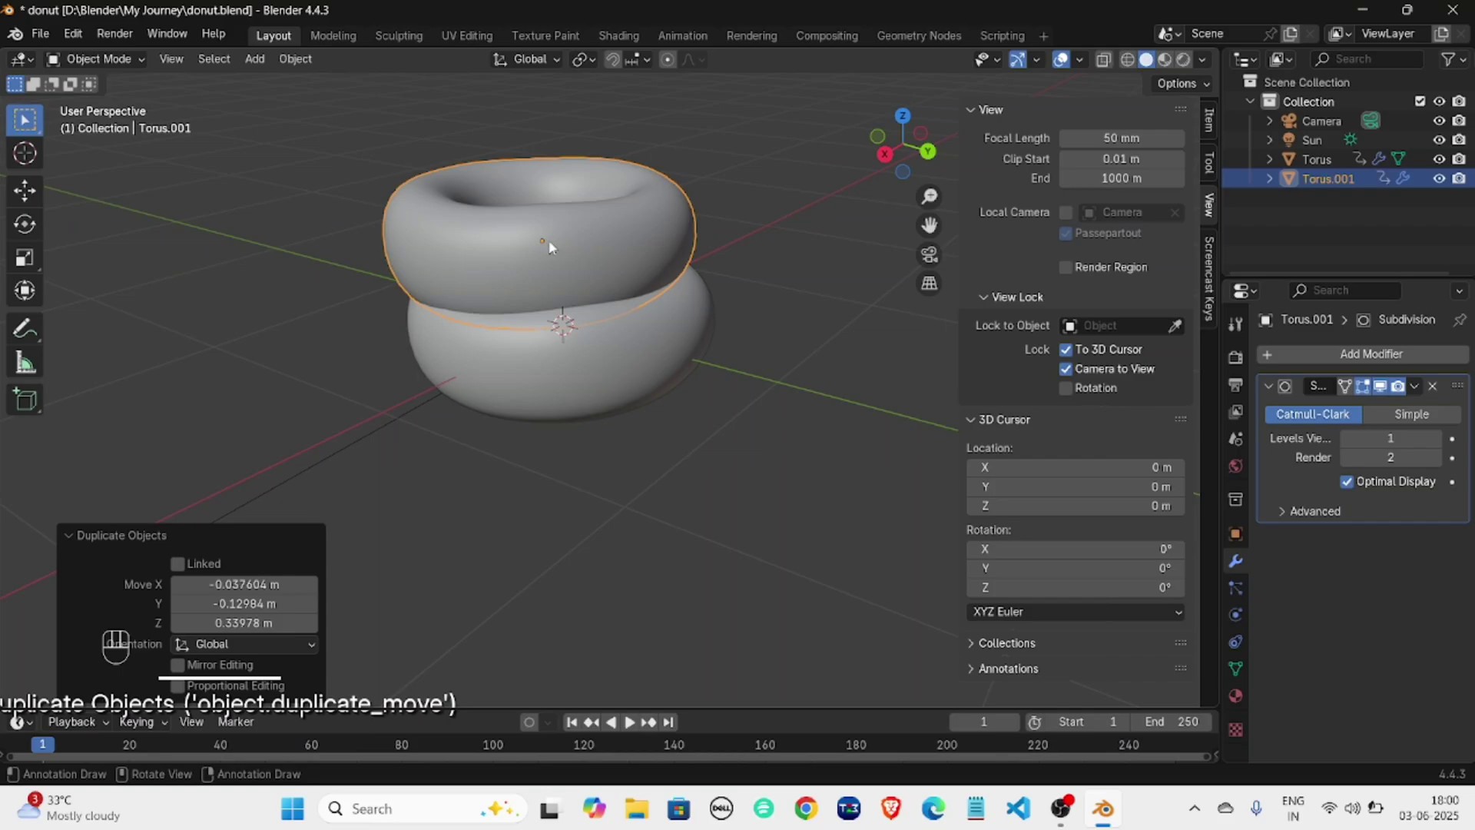
scroll(548, 242, up, 4)
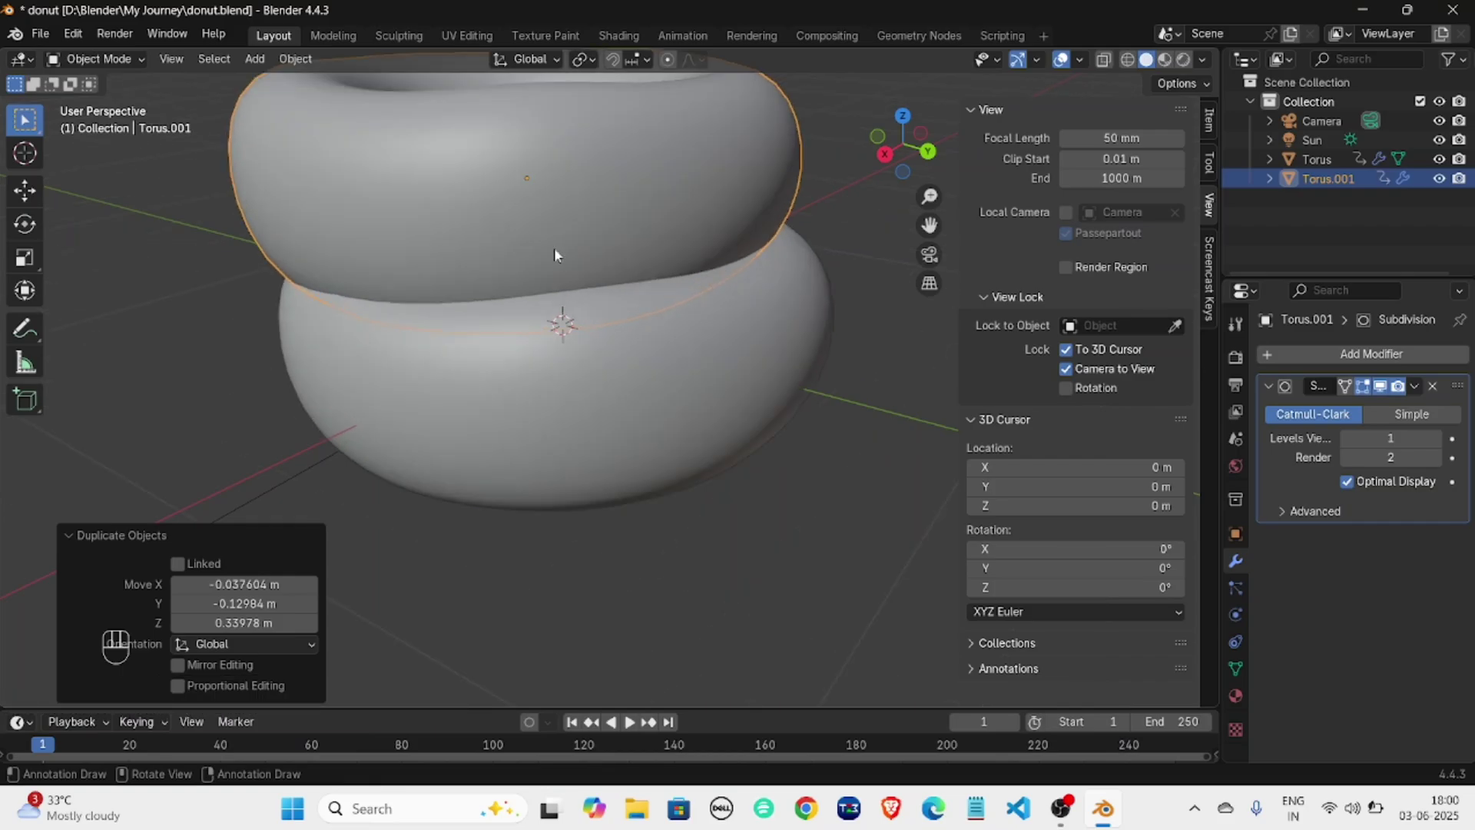
key(ctrl+z)
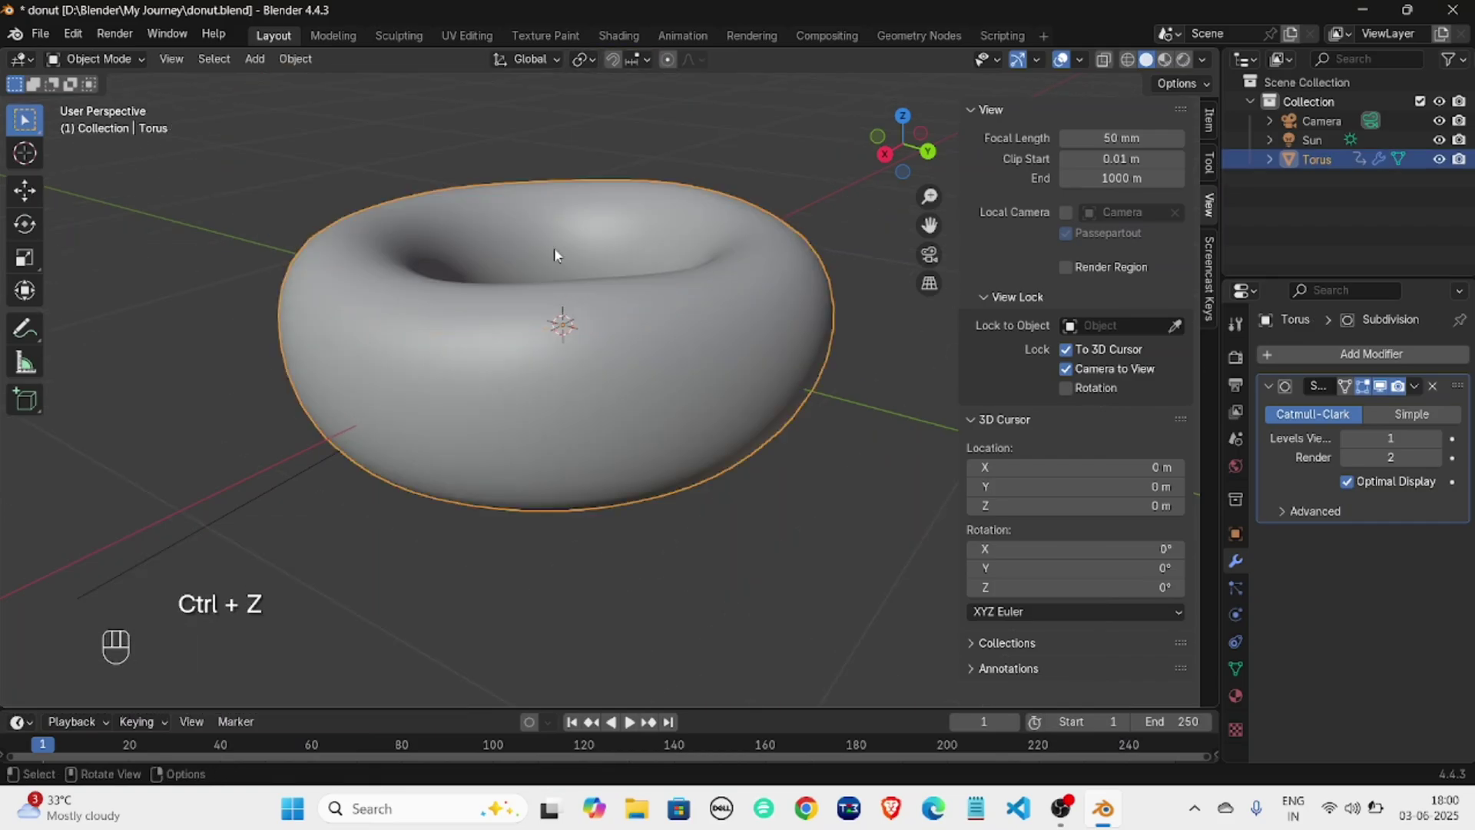
Duplicate the torus in place without moving the copy, and select the original torus.
key(shift+d)
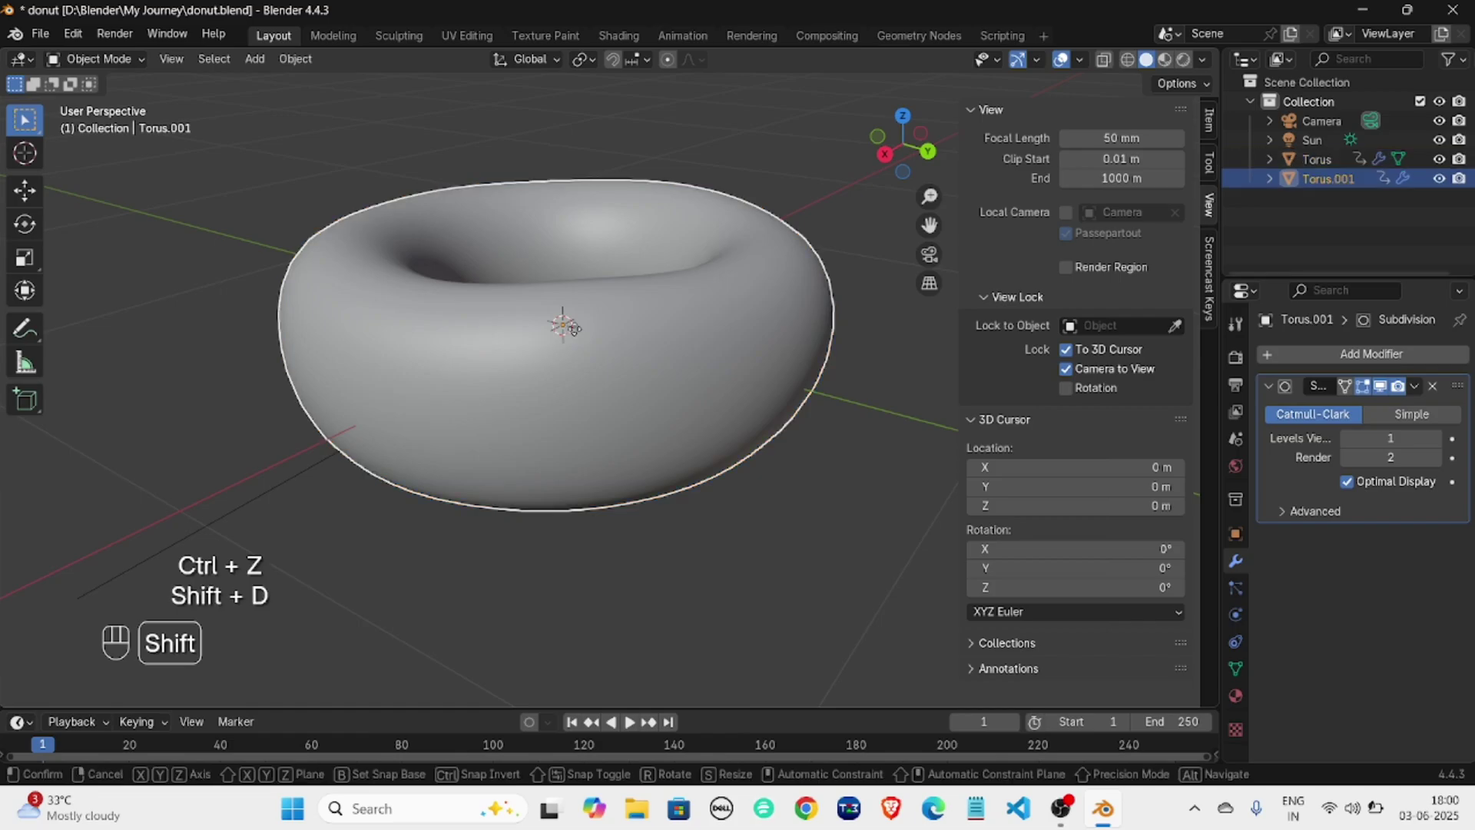
right_click(564, 323)
scroll(316, 315, up, 2)
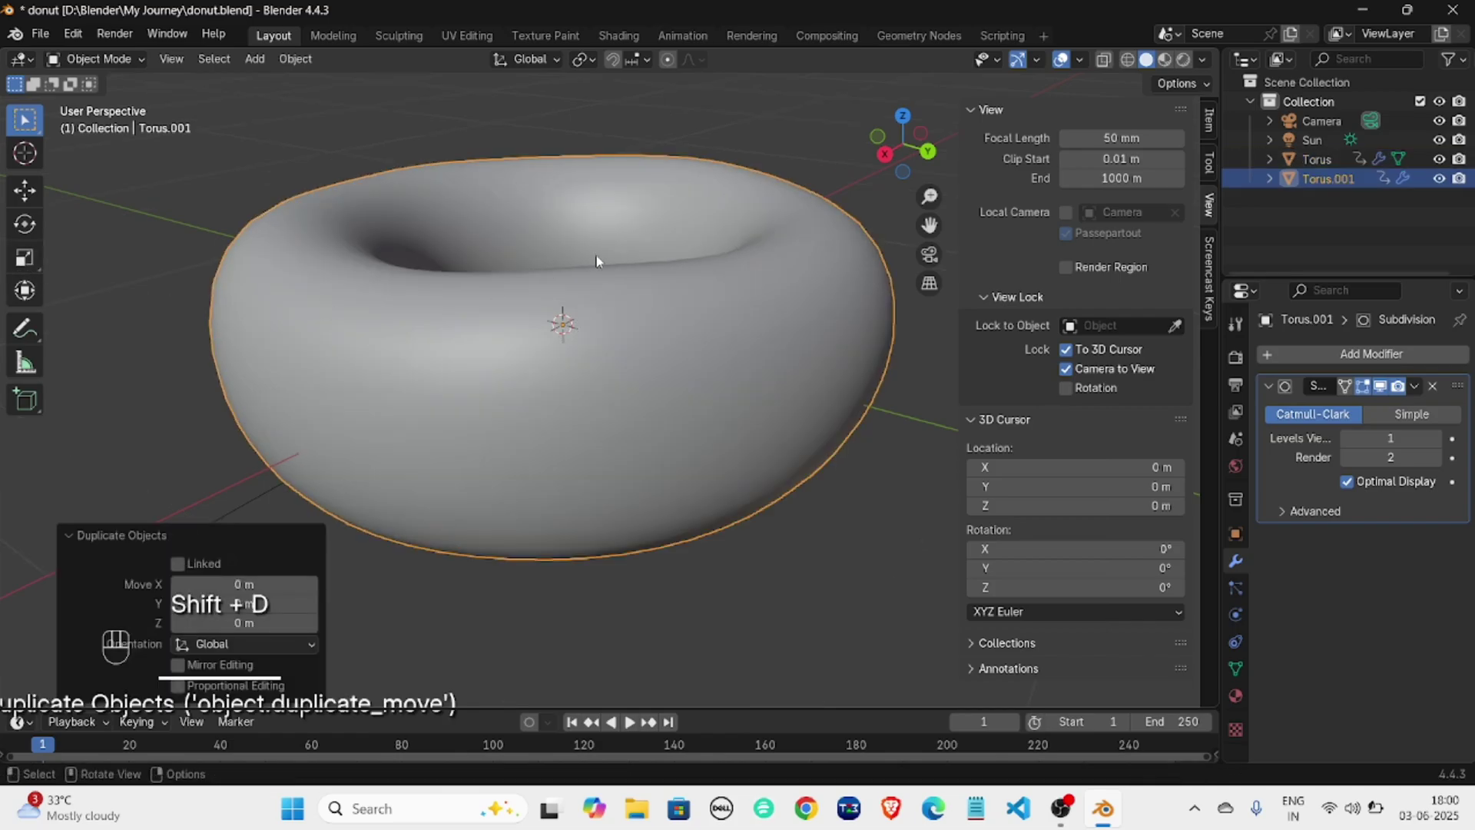
click(736, 126)
click(699, 233)
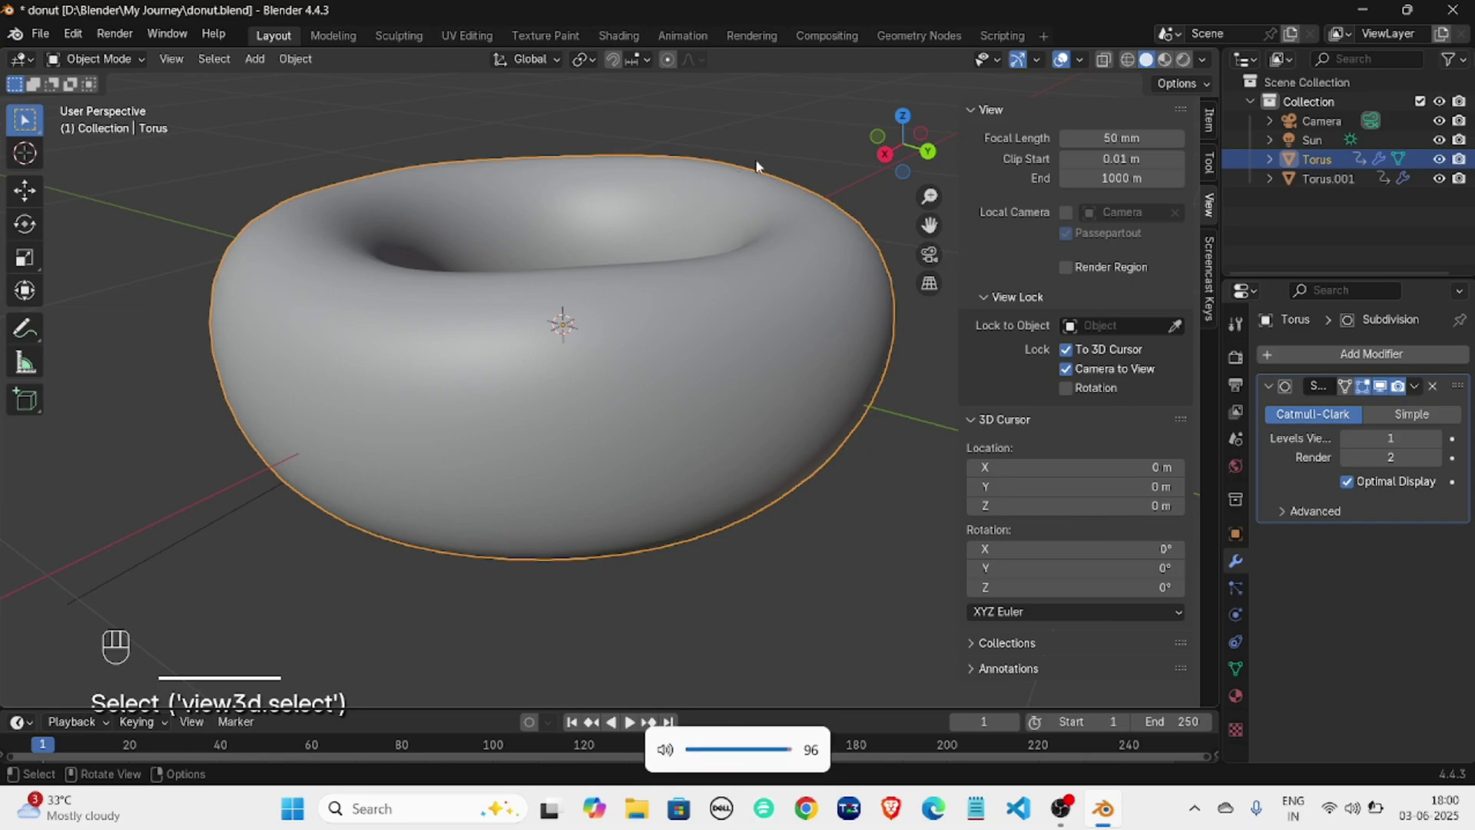
key(ctrl+z)
key(ctrl+z)
key(ctrl+z)
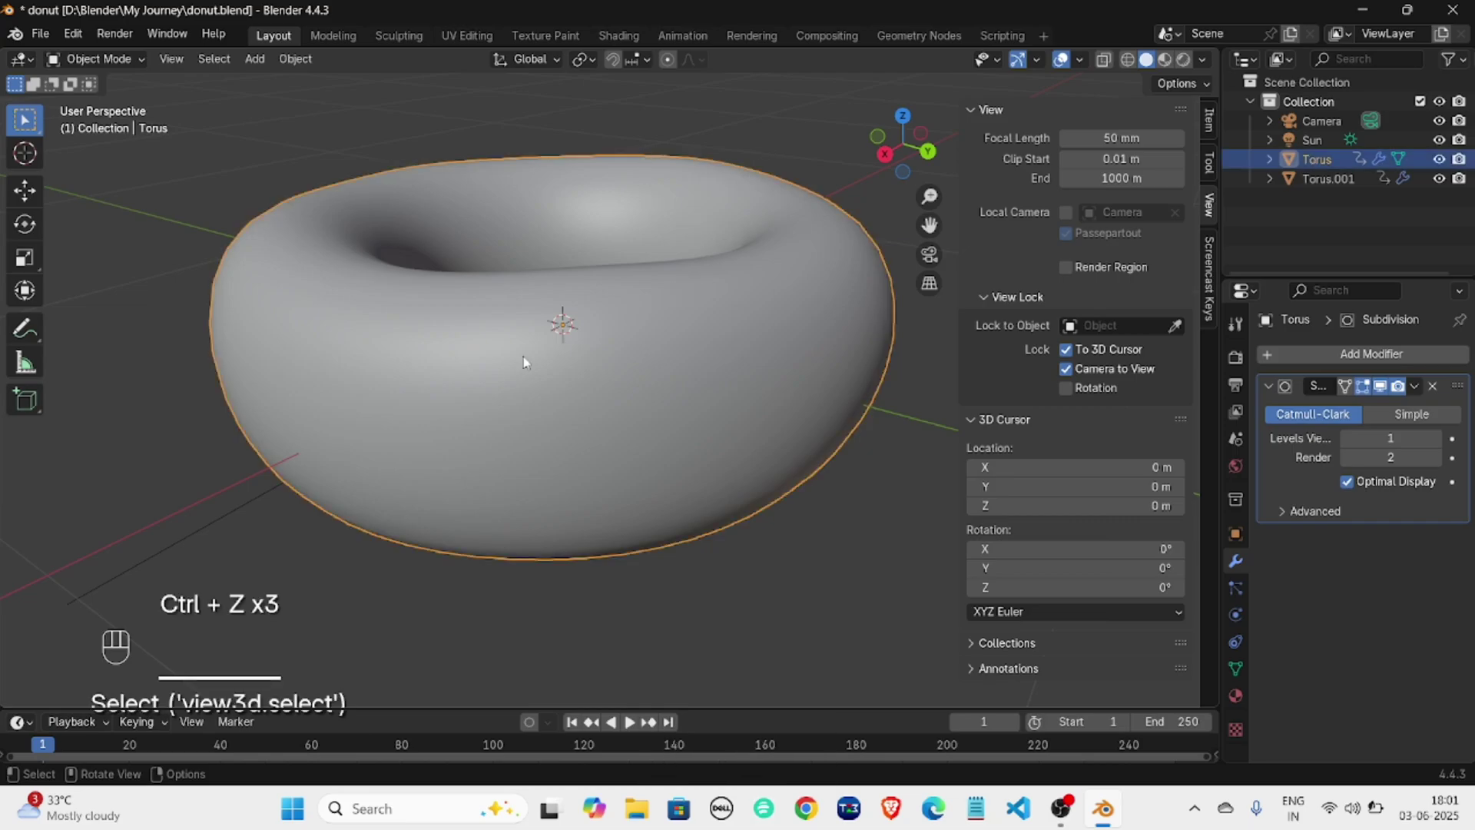
Rename the original torus object as donut.
click(1325, 160)
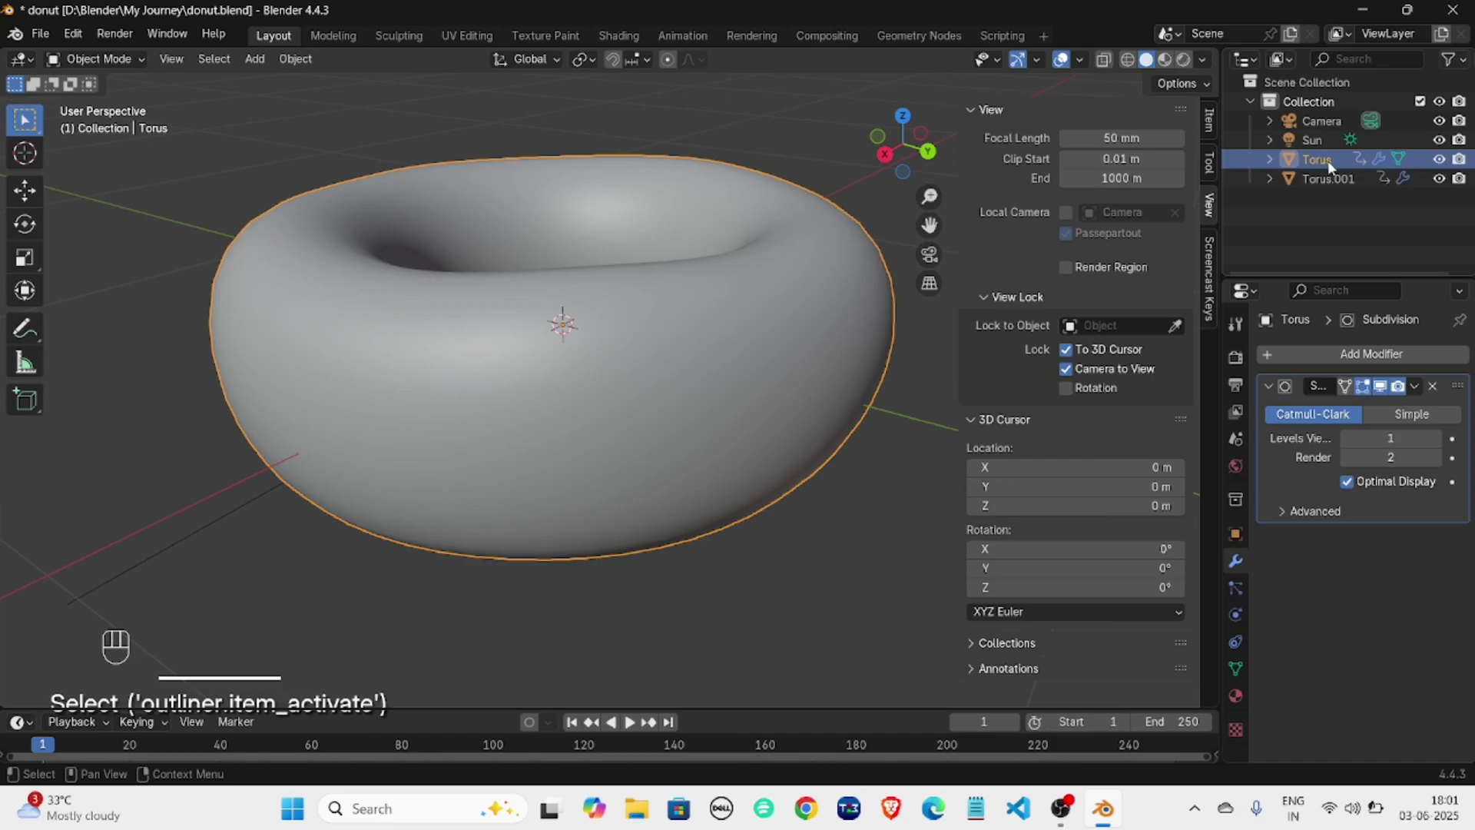
double_click(1328, 159)
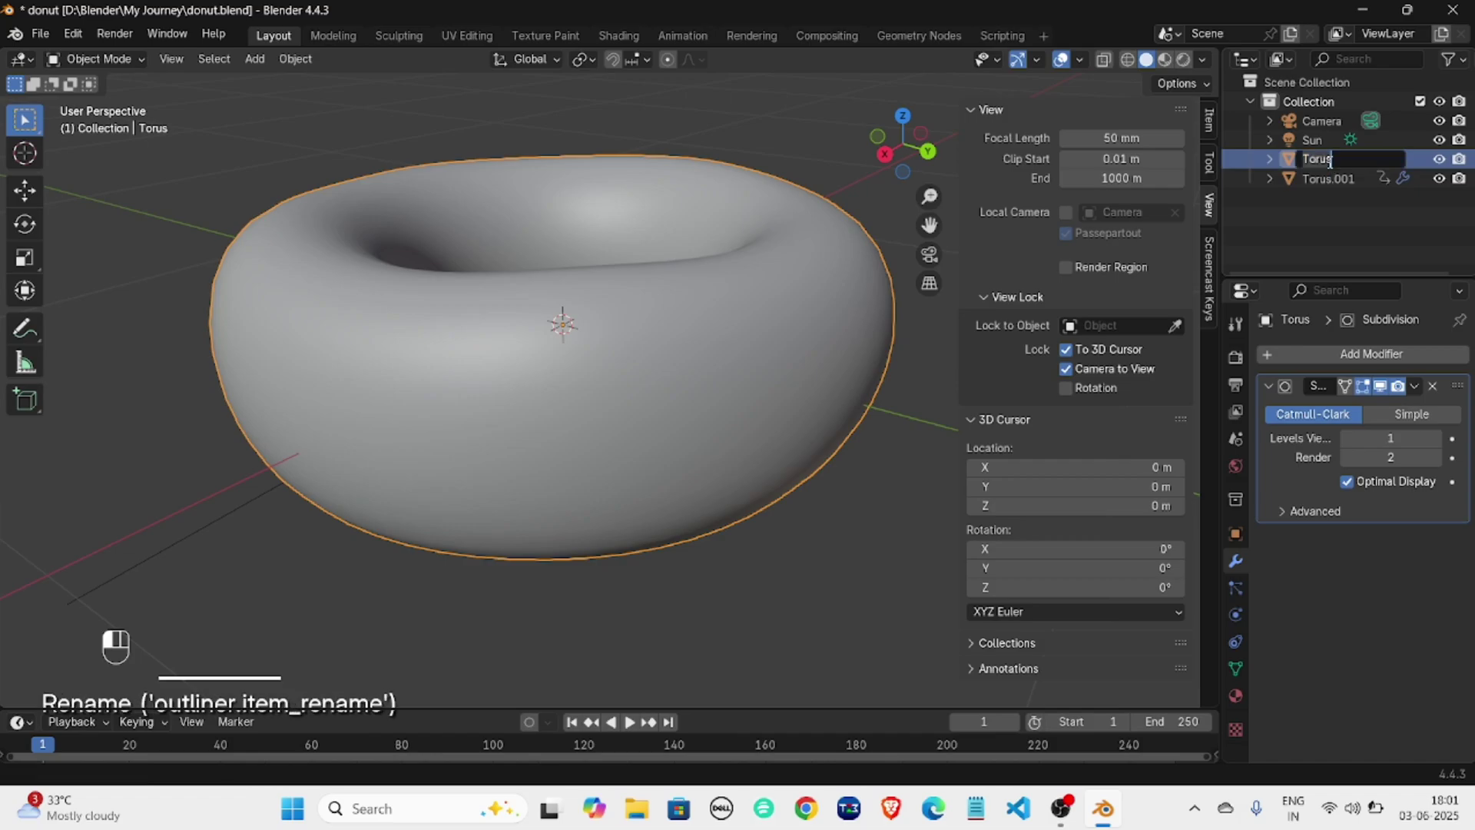
key(BackSpace)
text(donut)
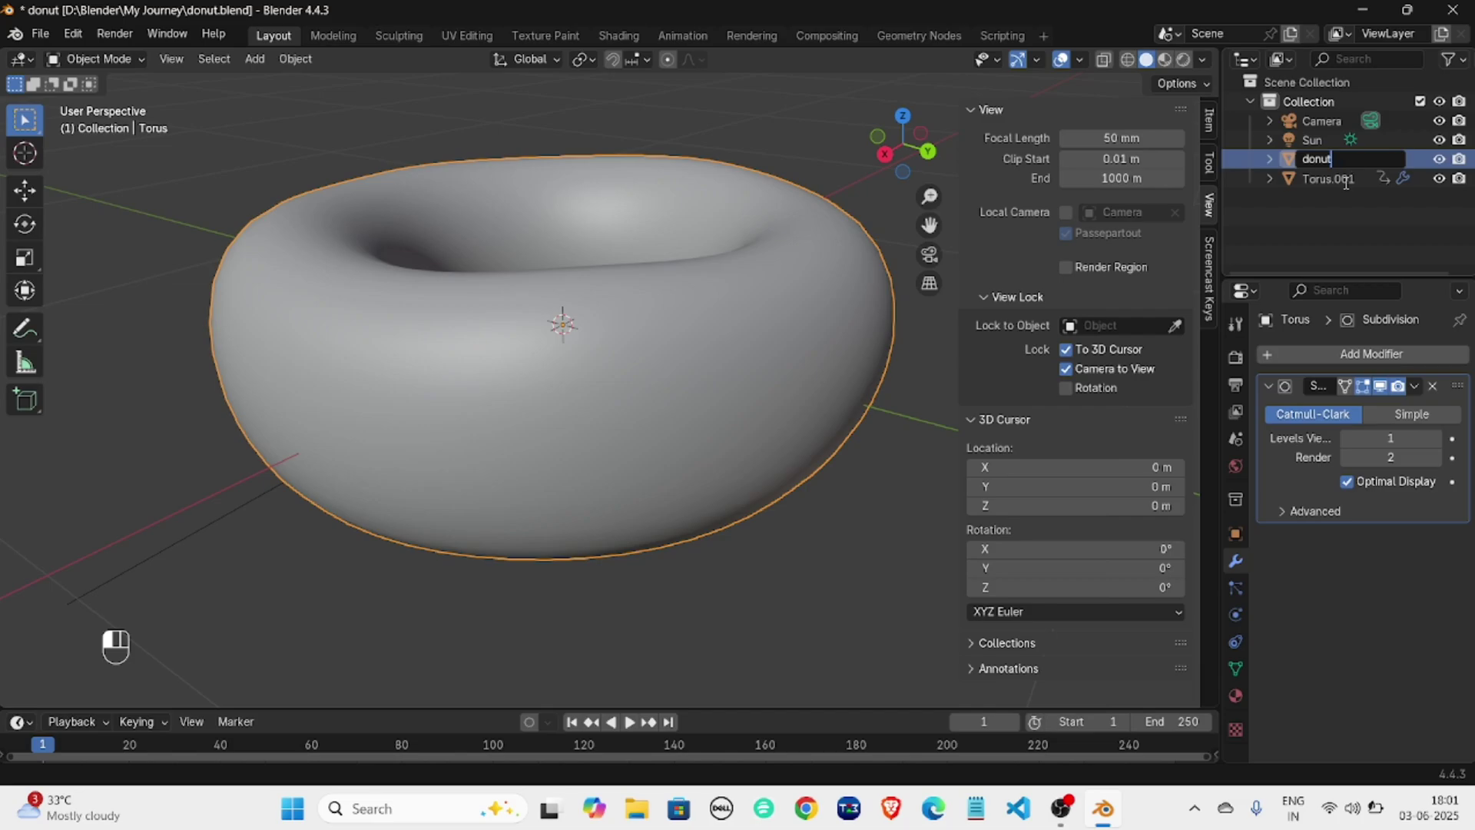
key(Return)
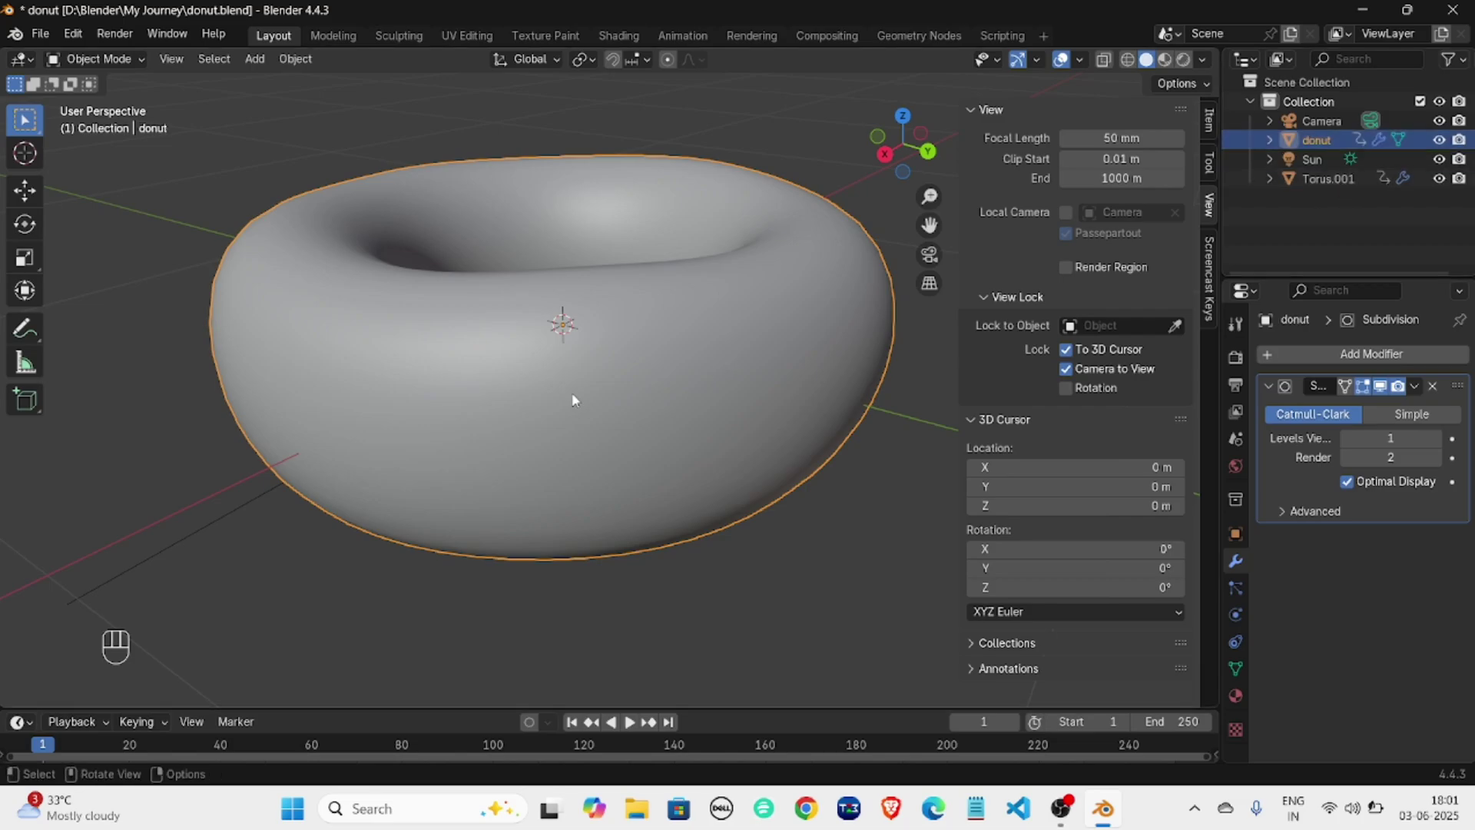
Rename the duplicated torus object as icing.
double_click(1321, 179)
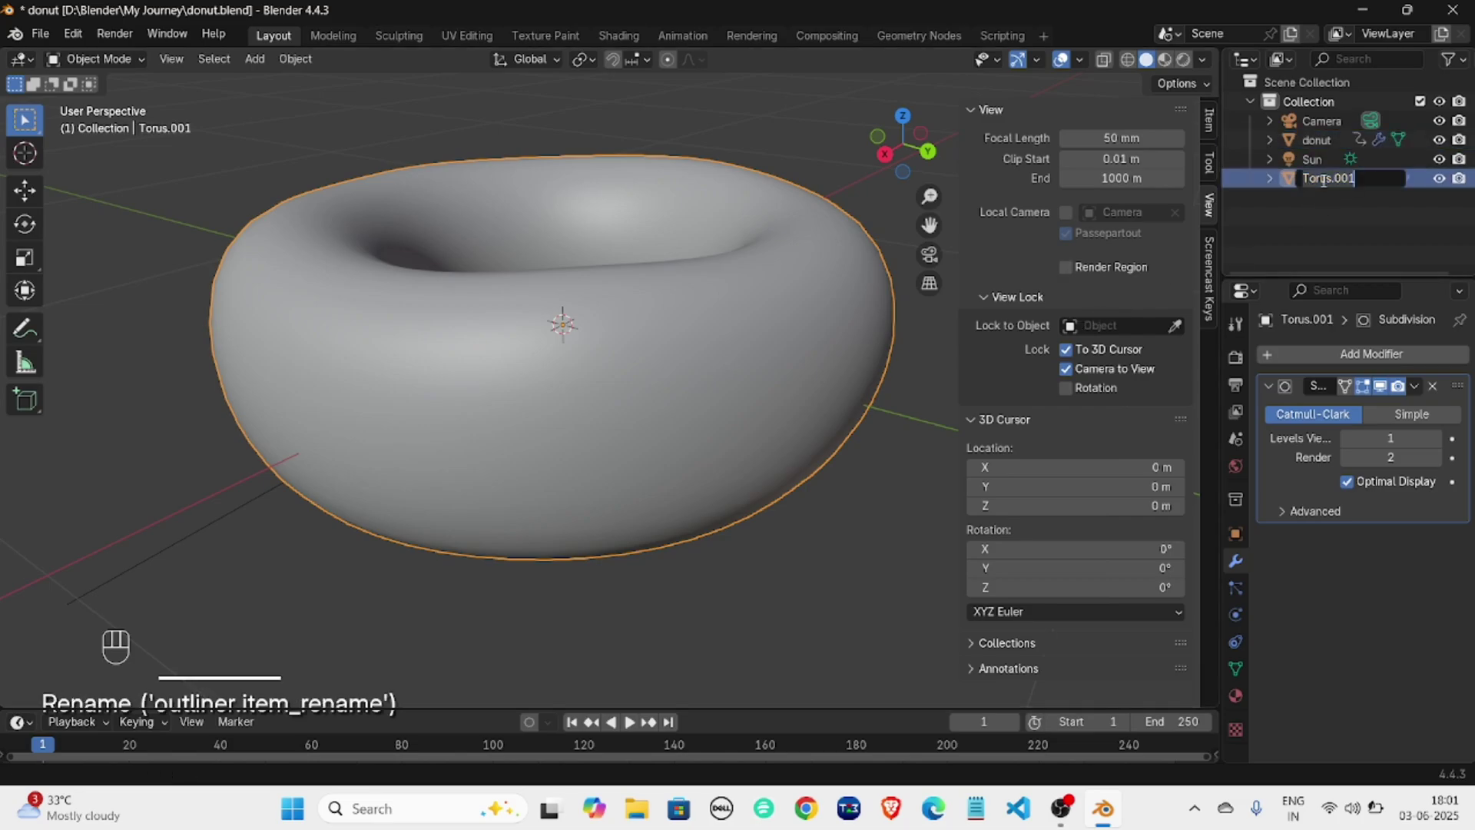
text(c)
key(BackSpace)
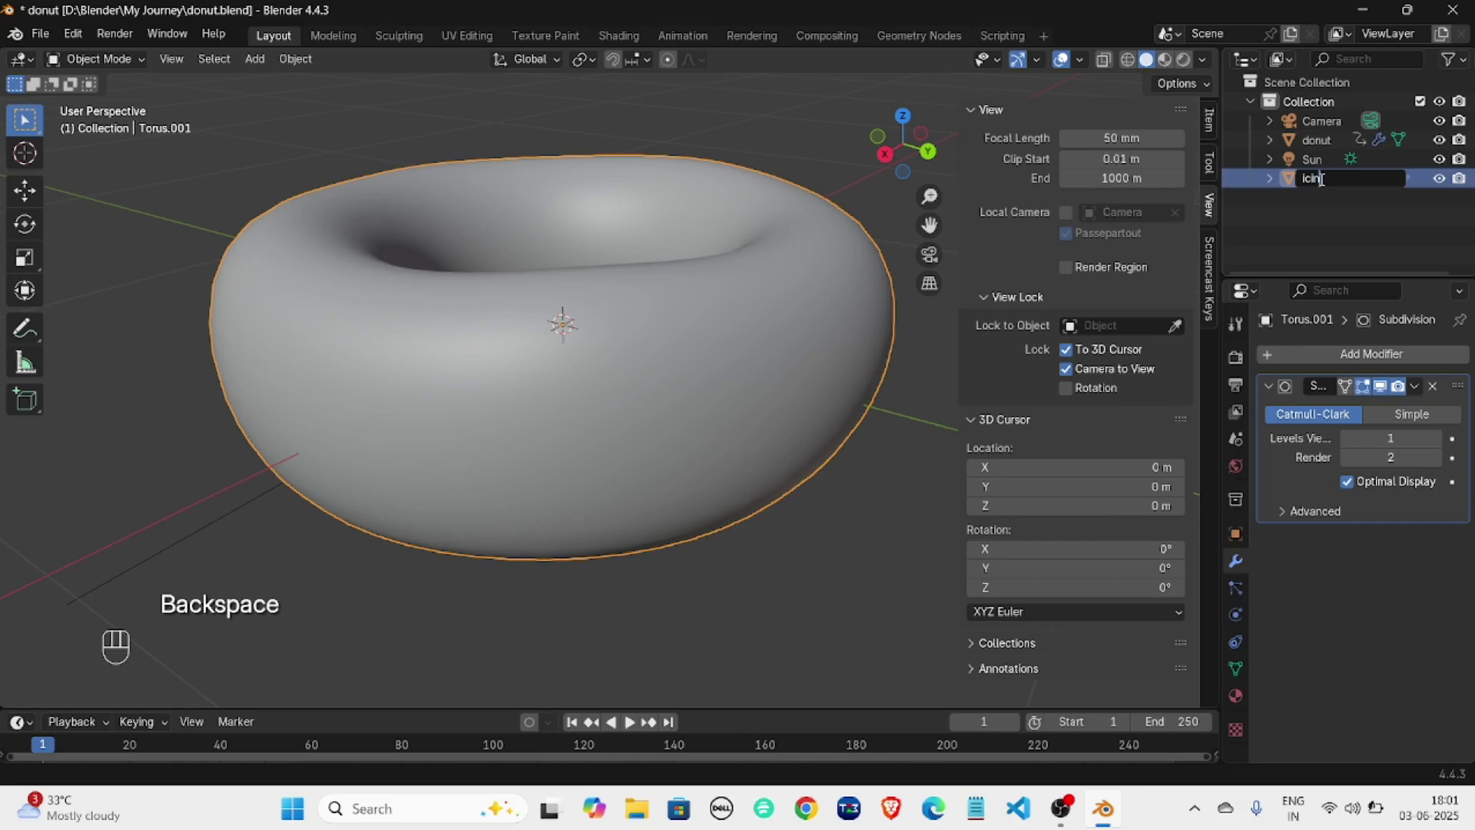
text(icing)
key(Return)
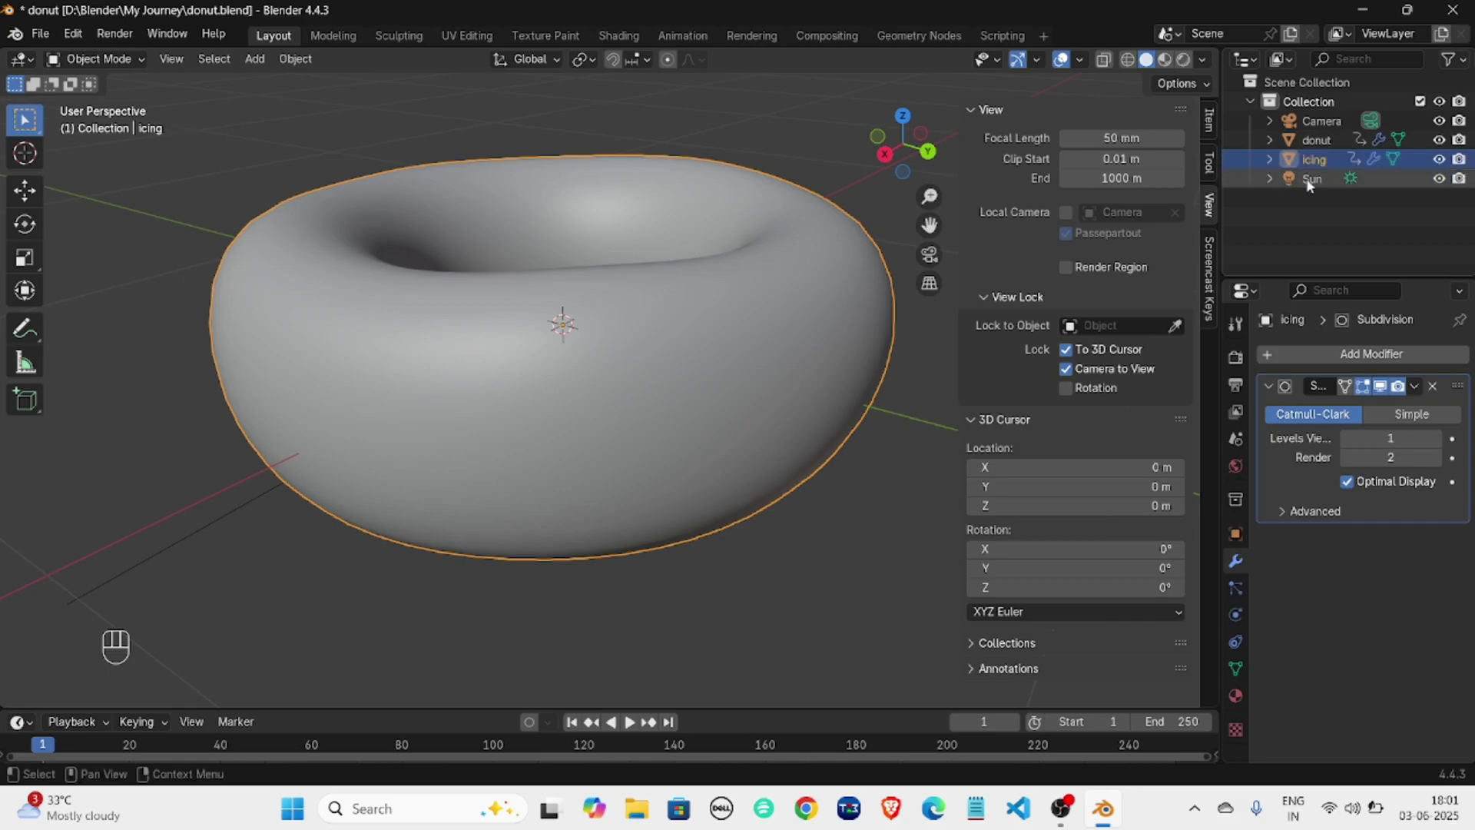
scroll(418, 260, down, 3)
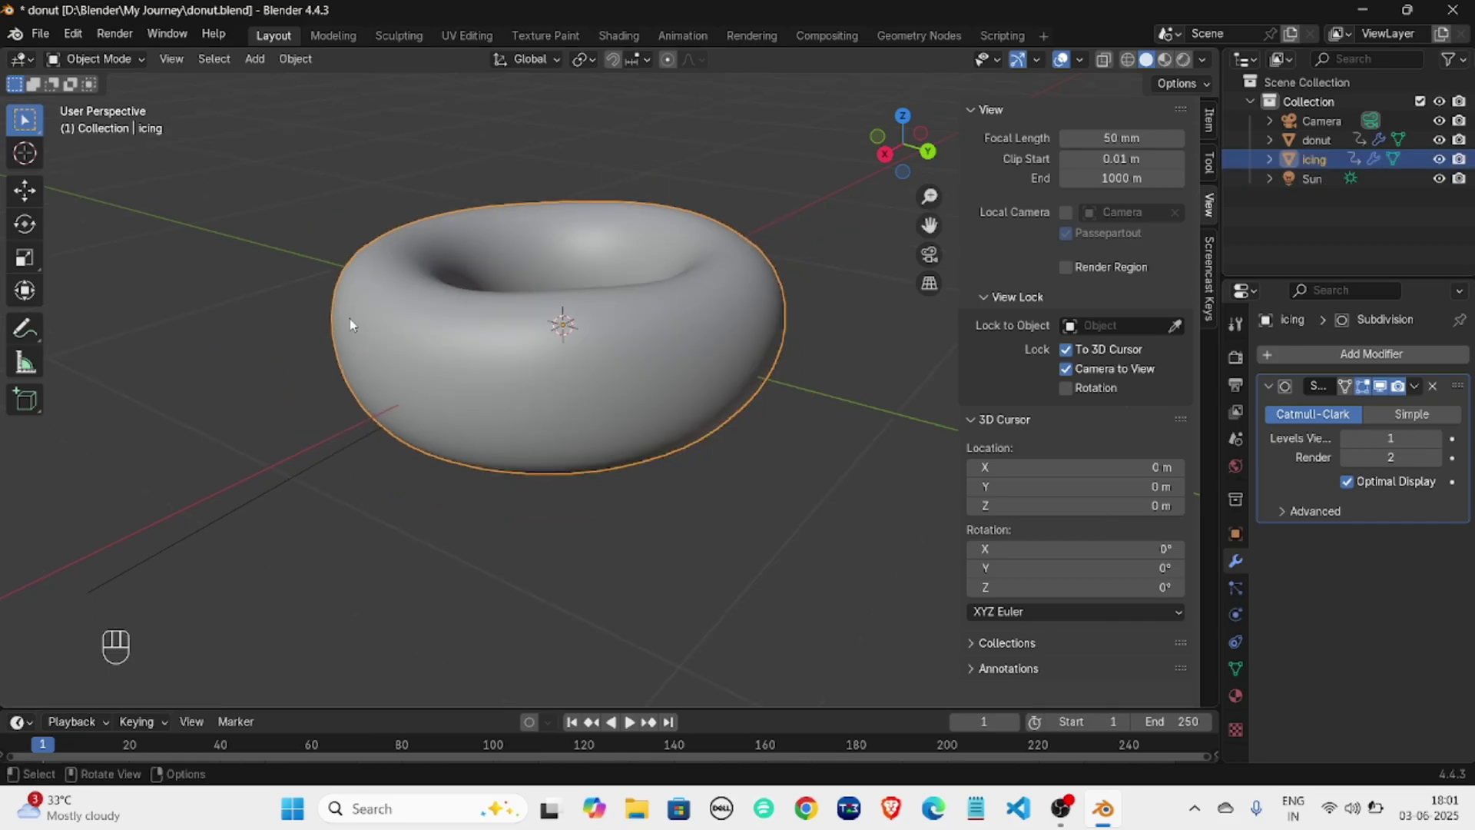
Select the donut, the icing and the sun together and enter Edit Mode on the meshes.
scroll(374, 321, up, 5)
scroll(398, 344, down, 1)
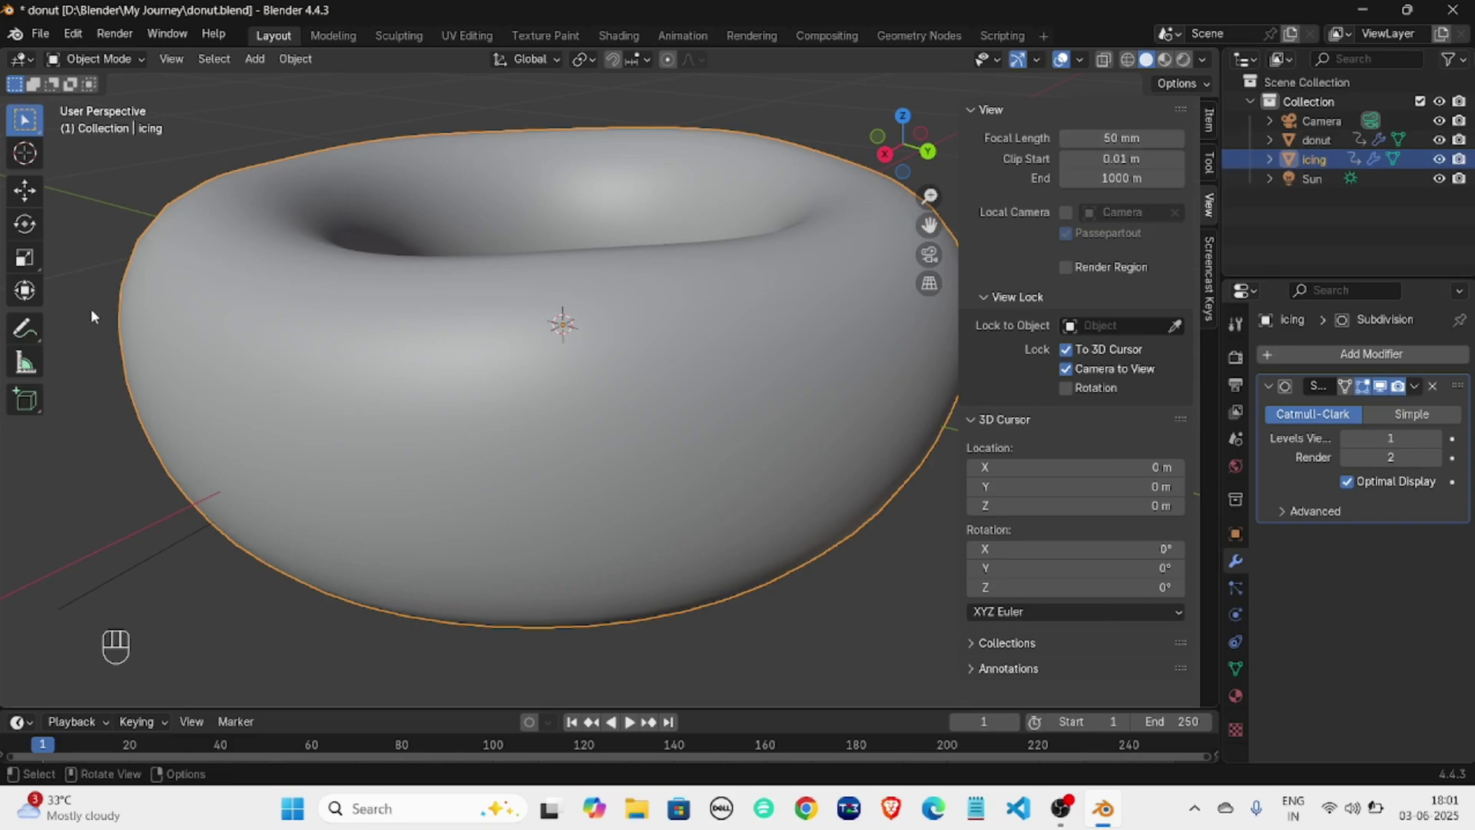
middle_drag(342, 389, 469, 407)
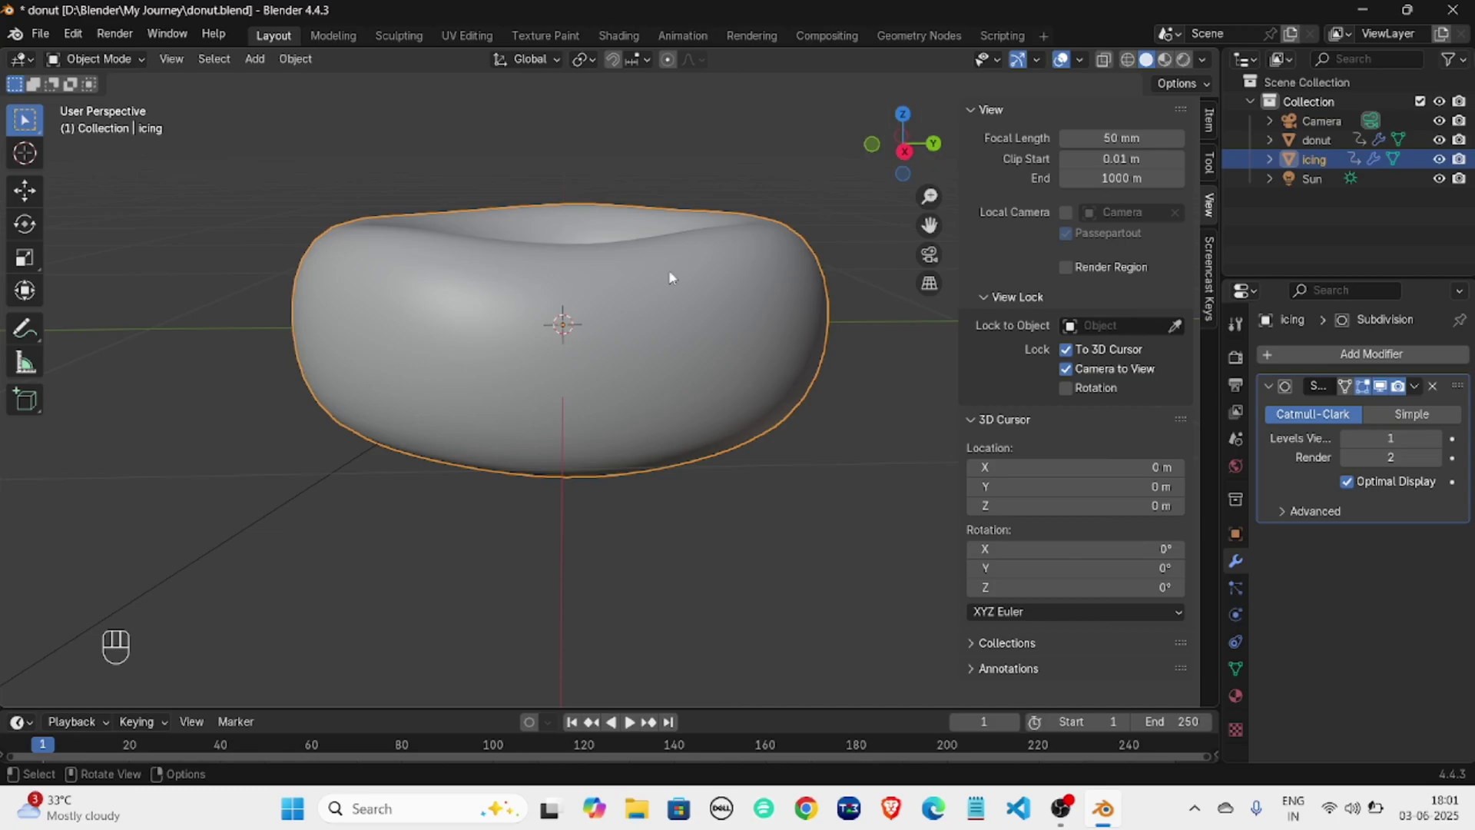
scroll(604, 338, up, 1)
drag(137, 311, 913, 585)
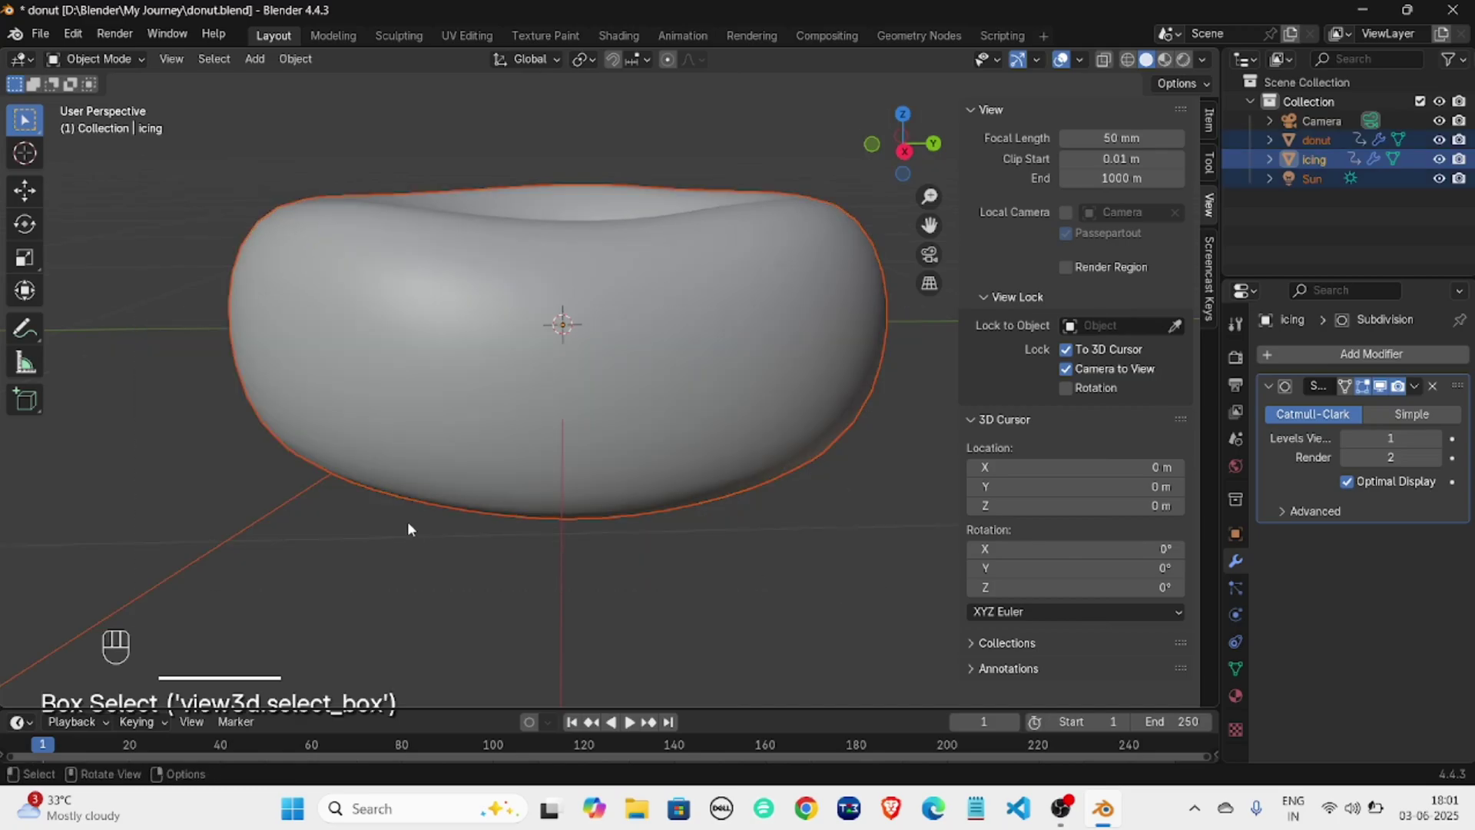
key(Tab)
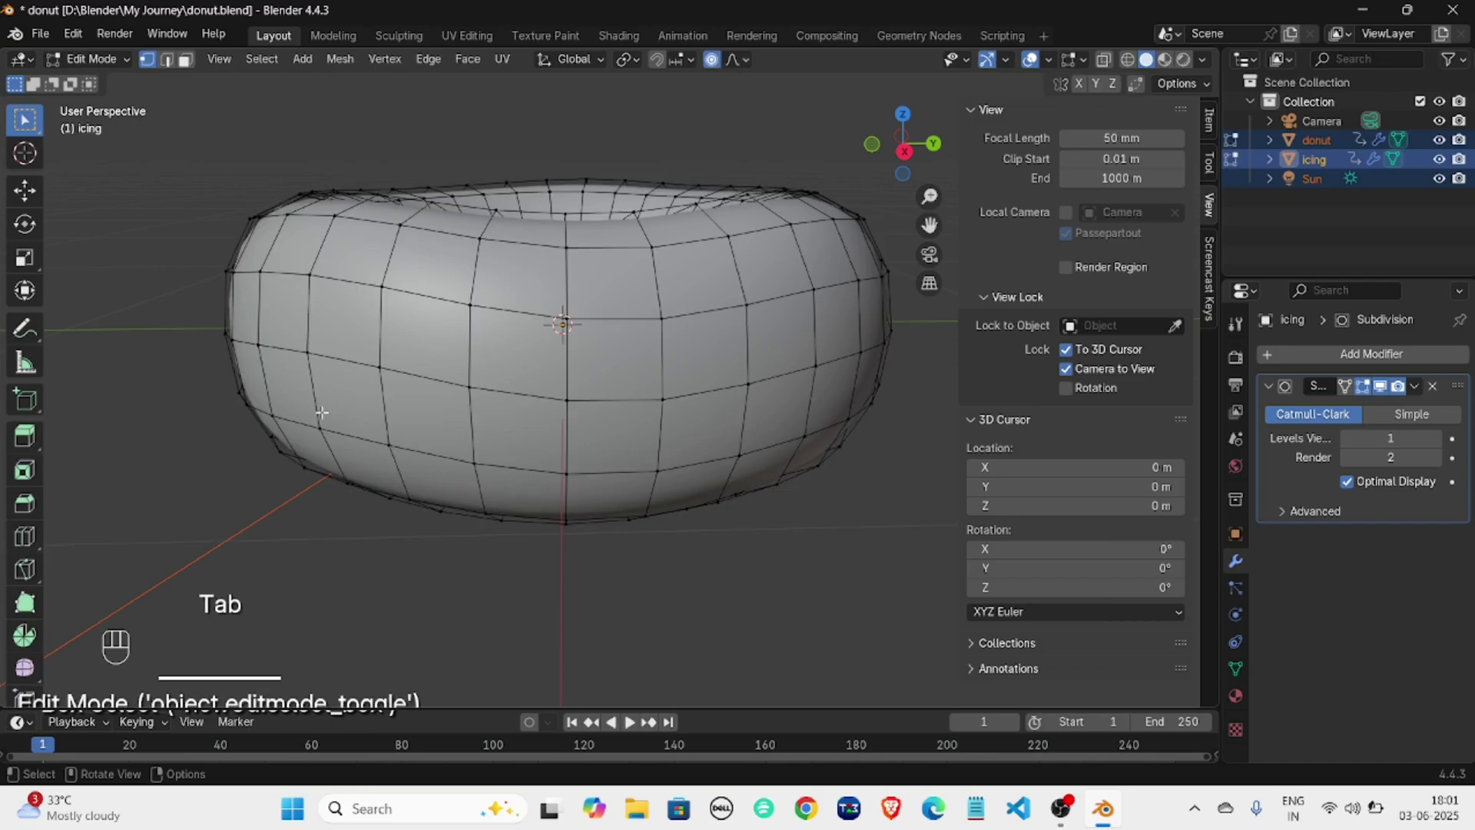
Examine the ring meshes with X-ray on from the front and at an angle, and return to opaque display.
middle_drag(160, 168, 223, 221)
key(Tab)
key(Tab)
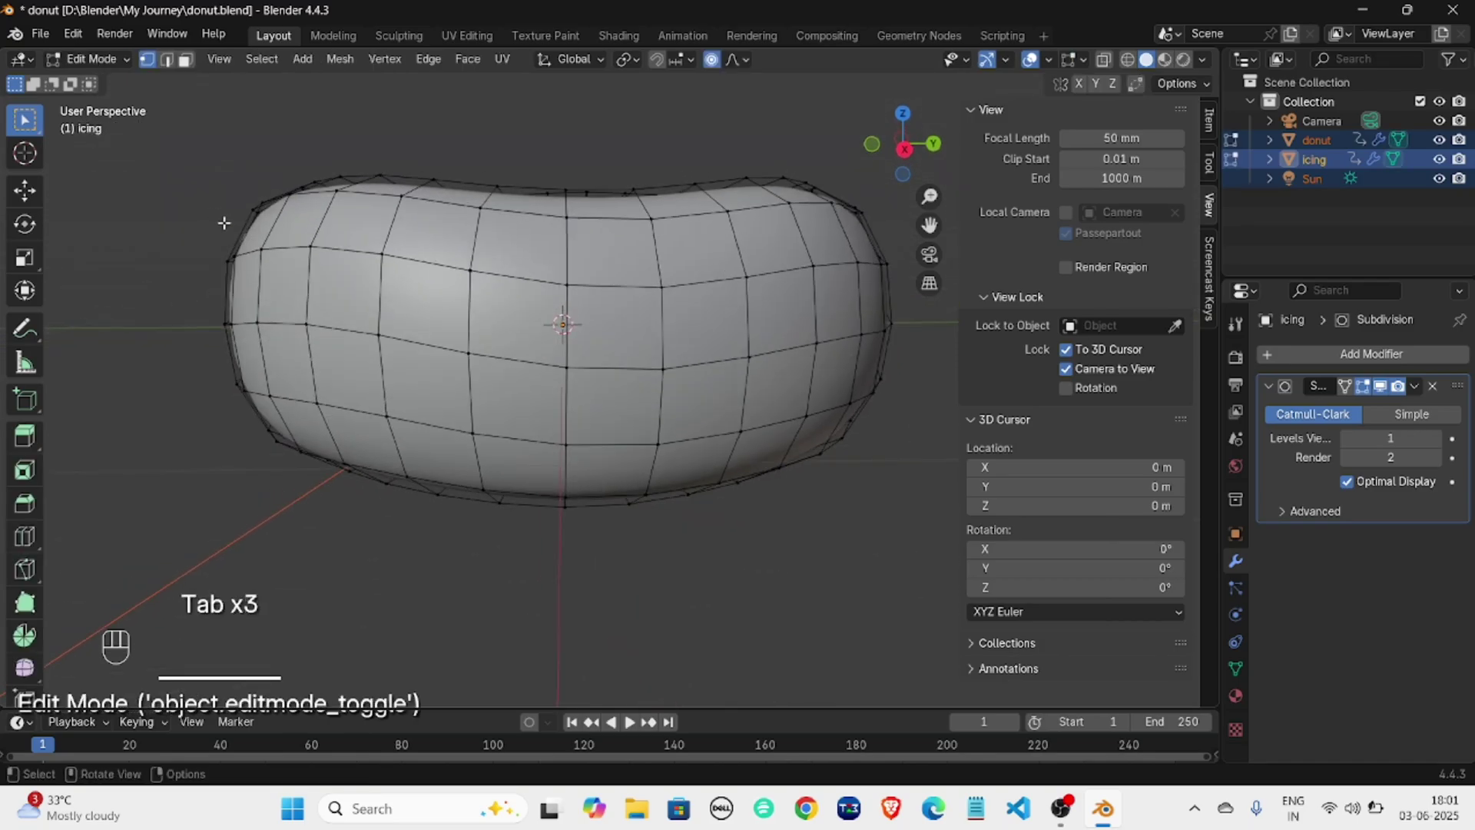
key(Tab)
key(Tab)
click(1103, 60)
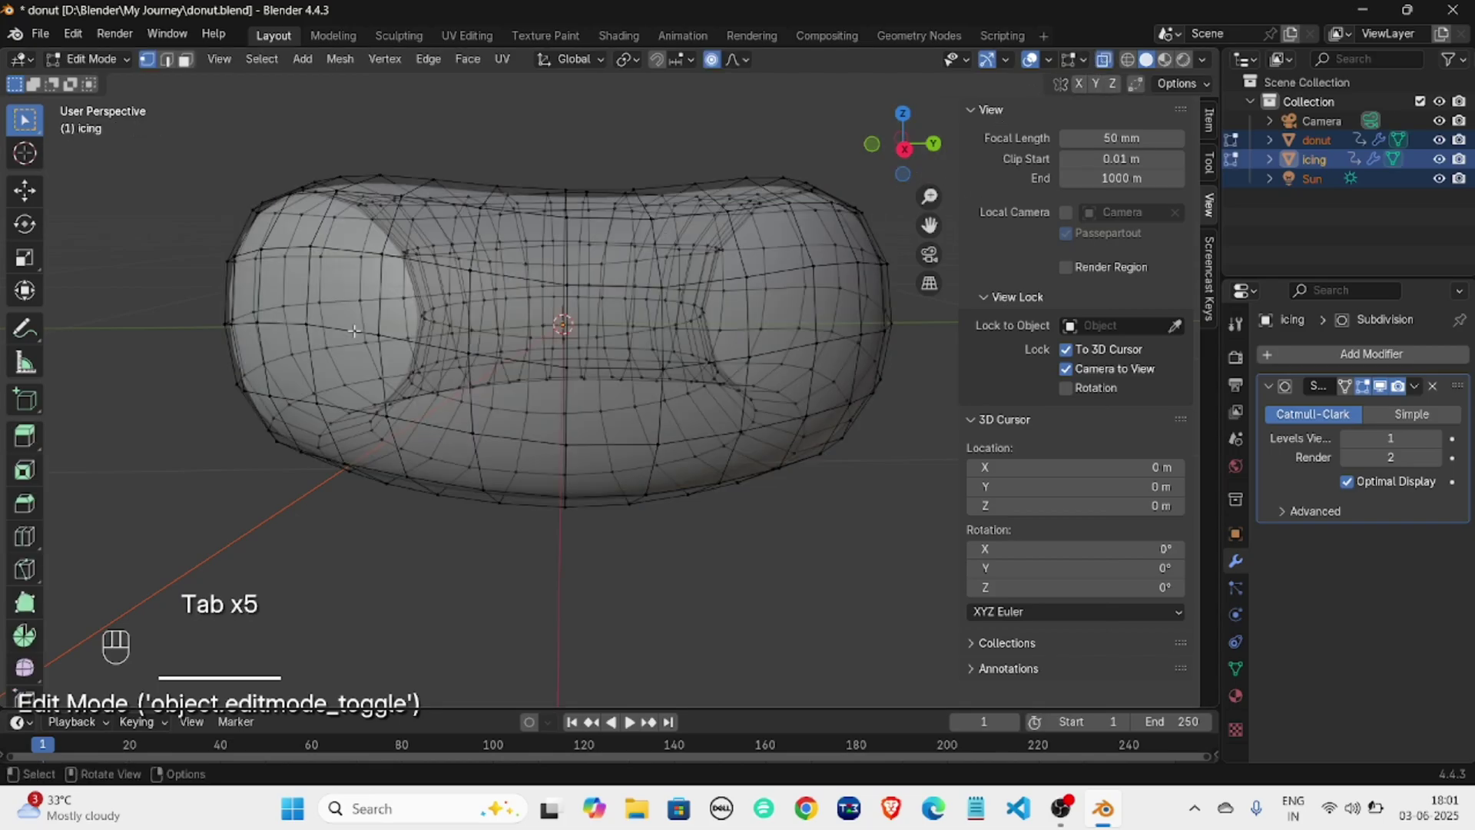
key(KP_1)
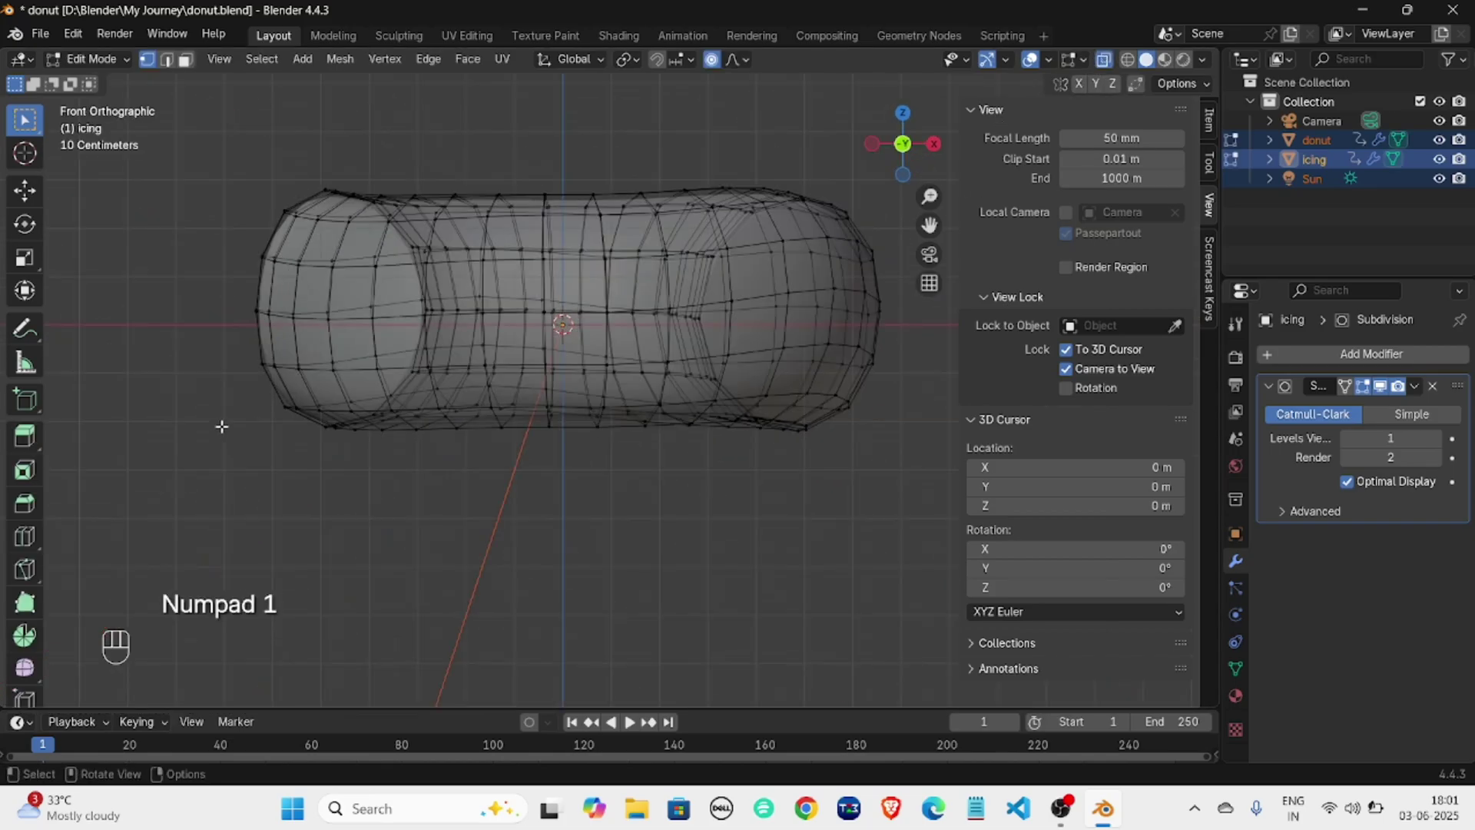
middle_drag(215, 258, 254, 348)
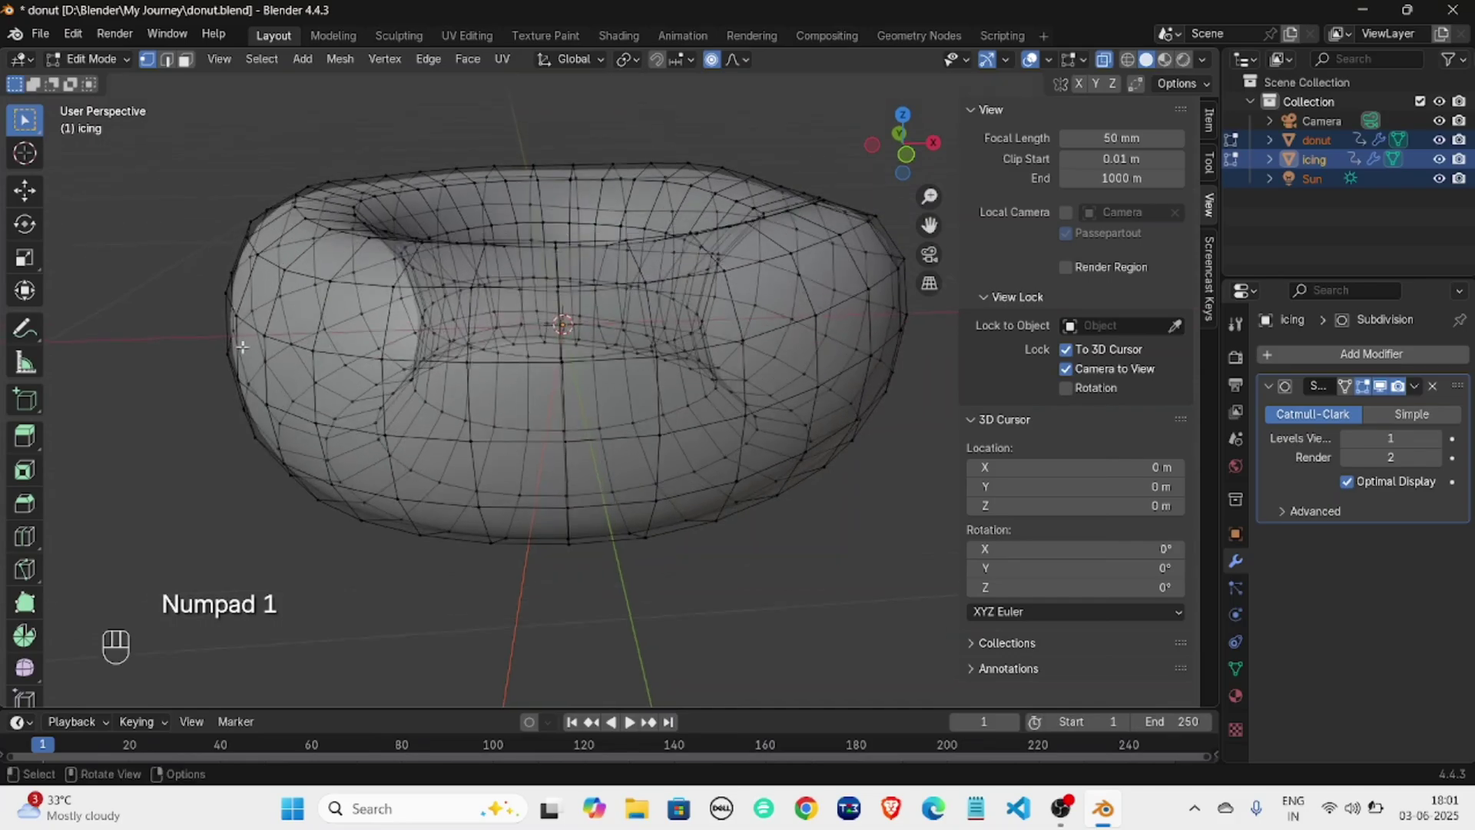
scroll(253, 348, down, 3)
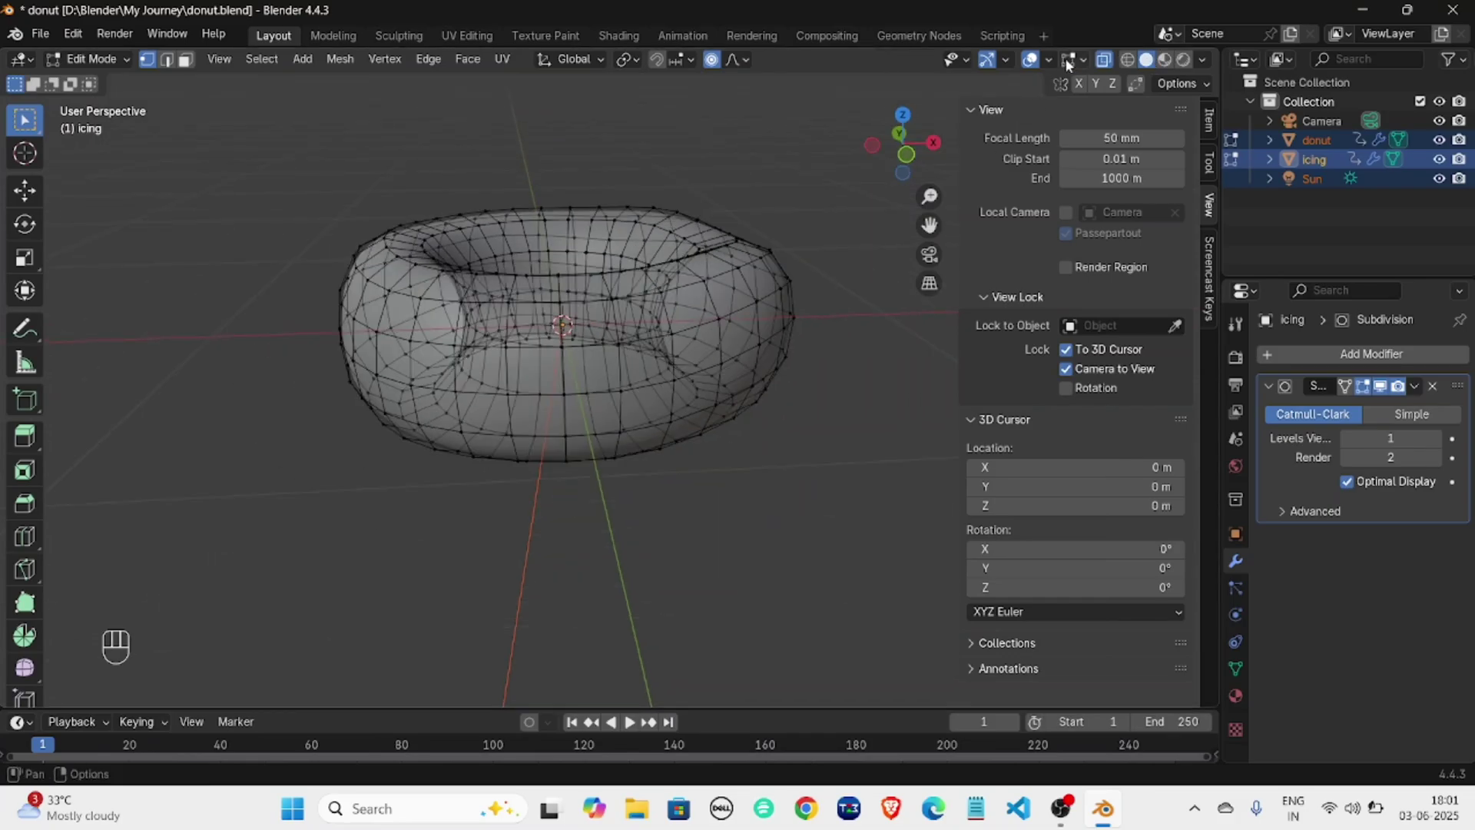
click(1103, 59)
middle_drag(704, 269, 344, 352)
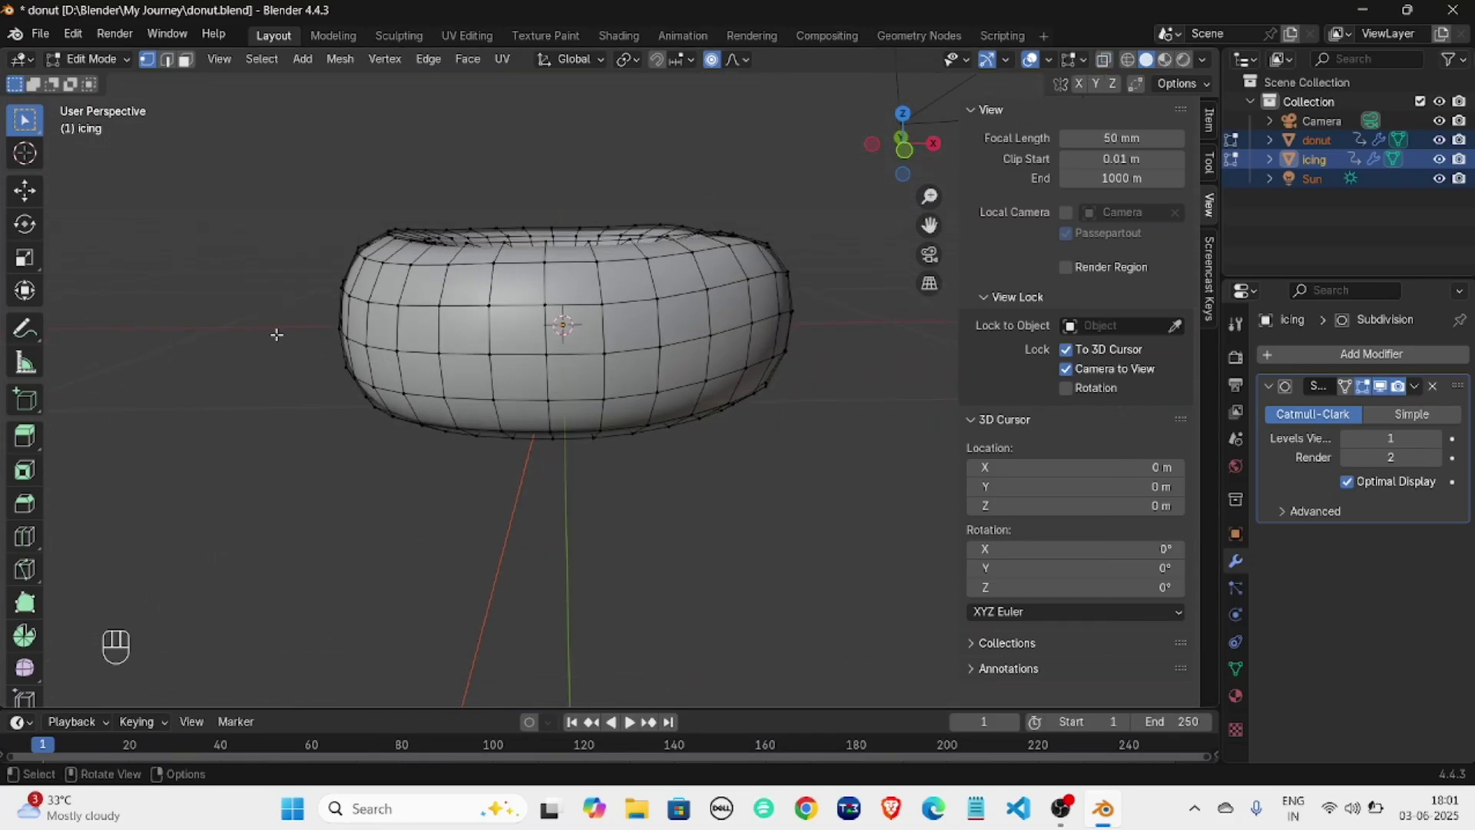
Try to box-select the lower half of the ring with X-ray off, check the far side, and clear the selection.
drag(277, 334, 842, 468)
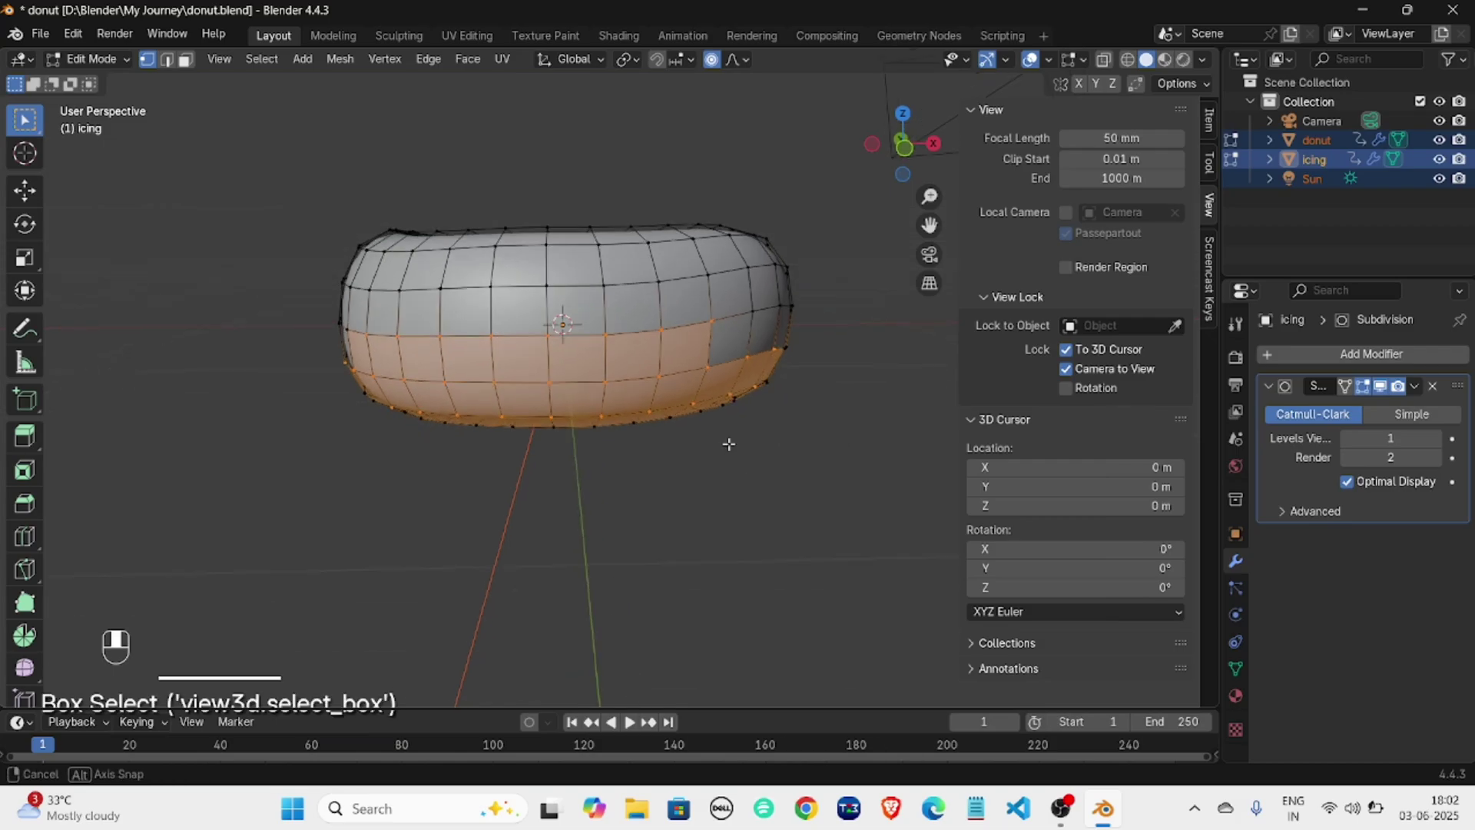
middle_drag(729, 444, 723, 427)
click(286, 359)
drag(281, 307, 861, 413)
drag(305, 295, 892, 410)
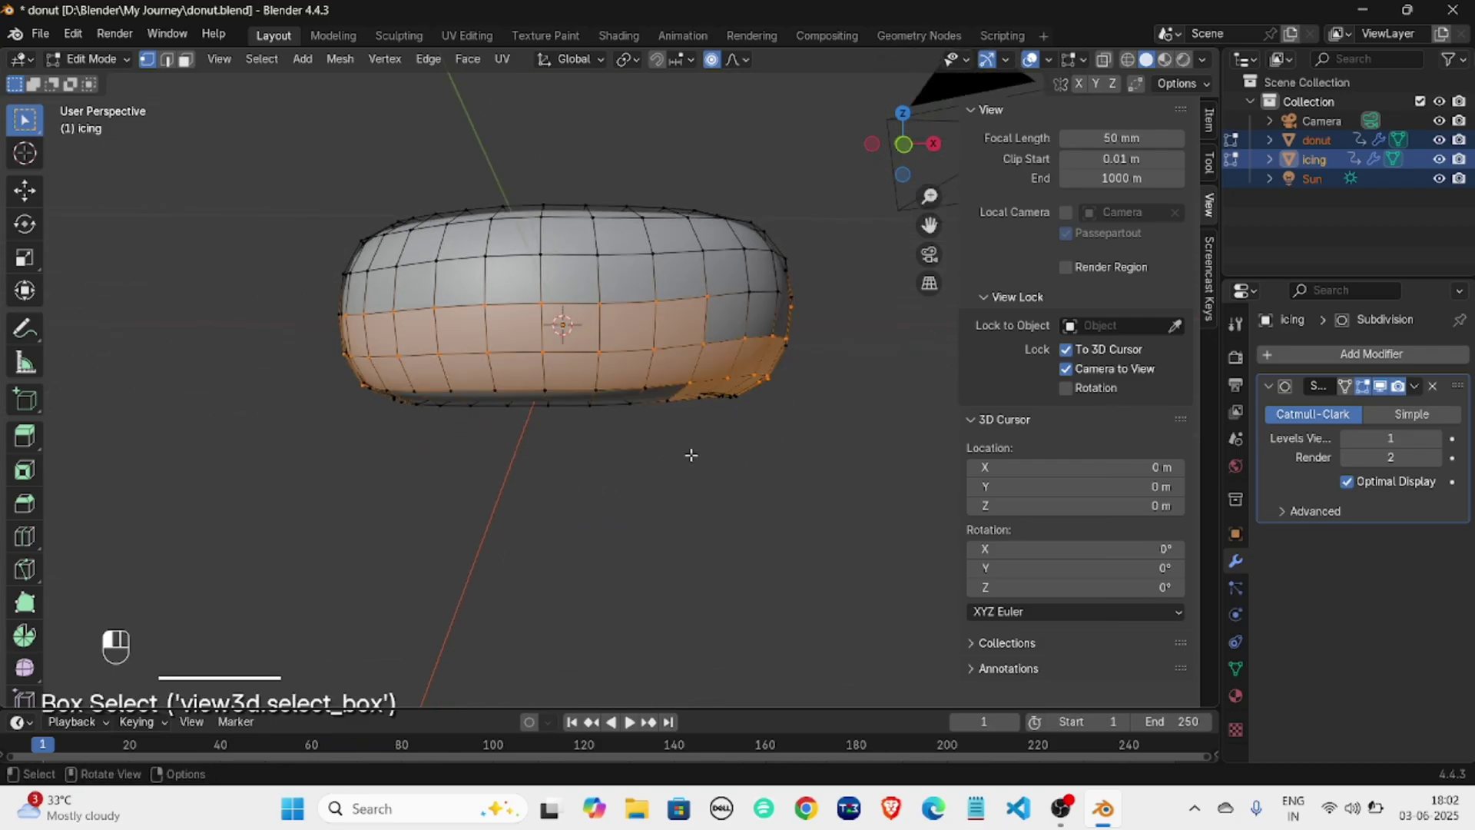
drag(287, 300, 882, 428)
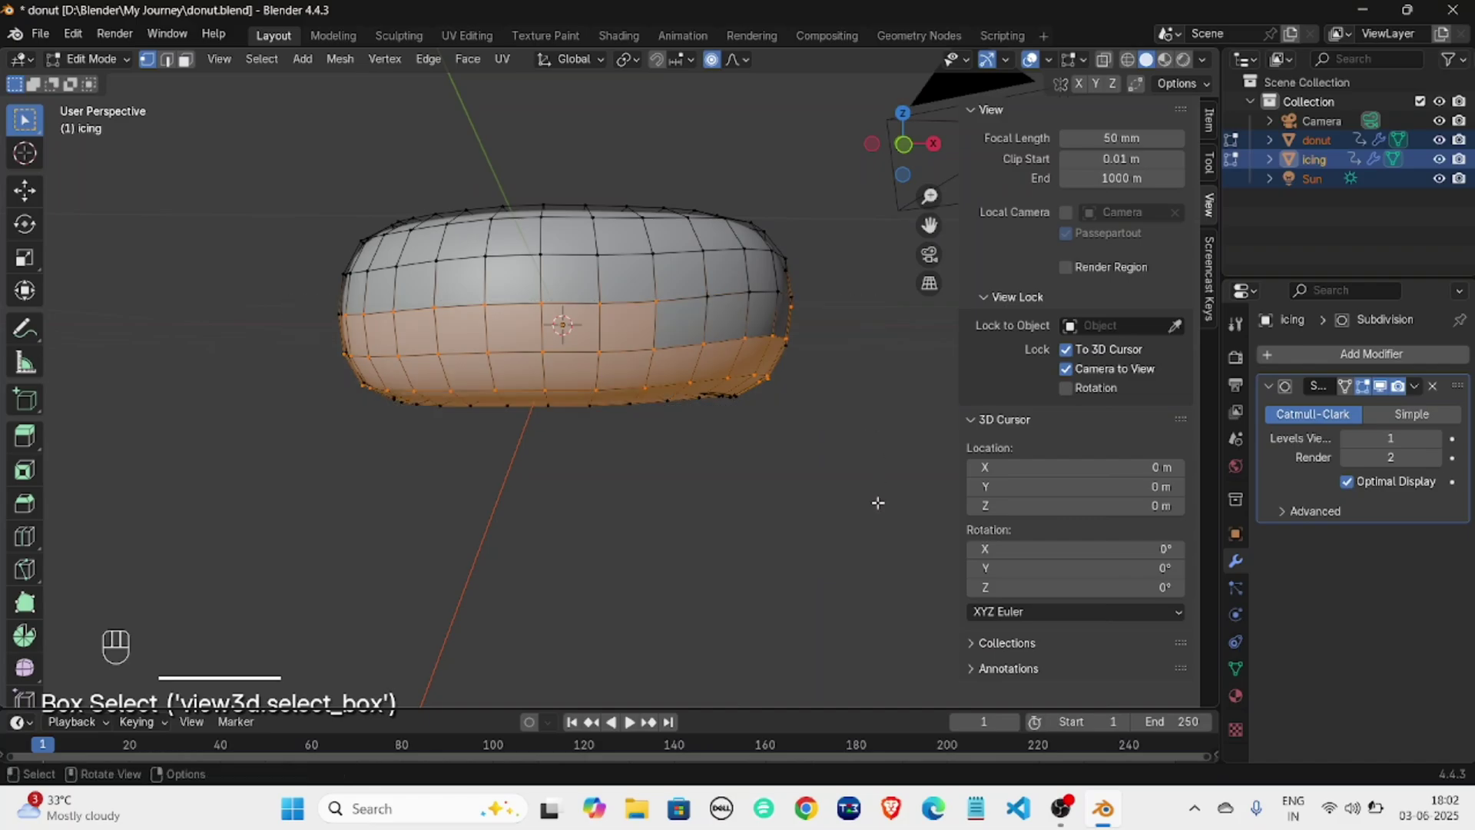
click(878, 503)
drag(833, 284, 212, 443)
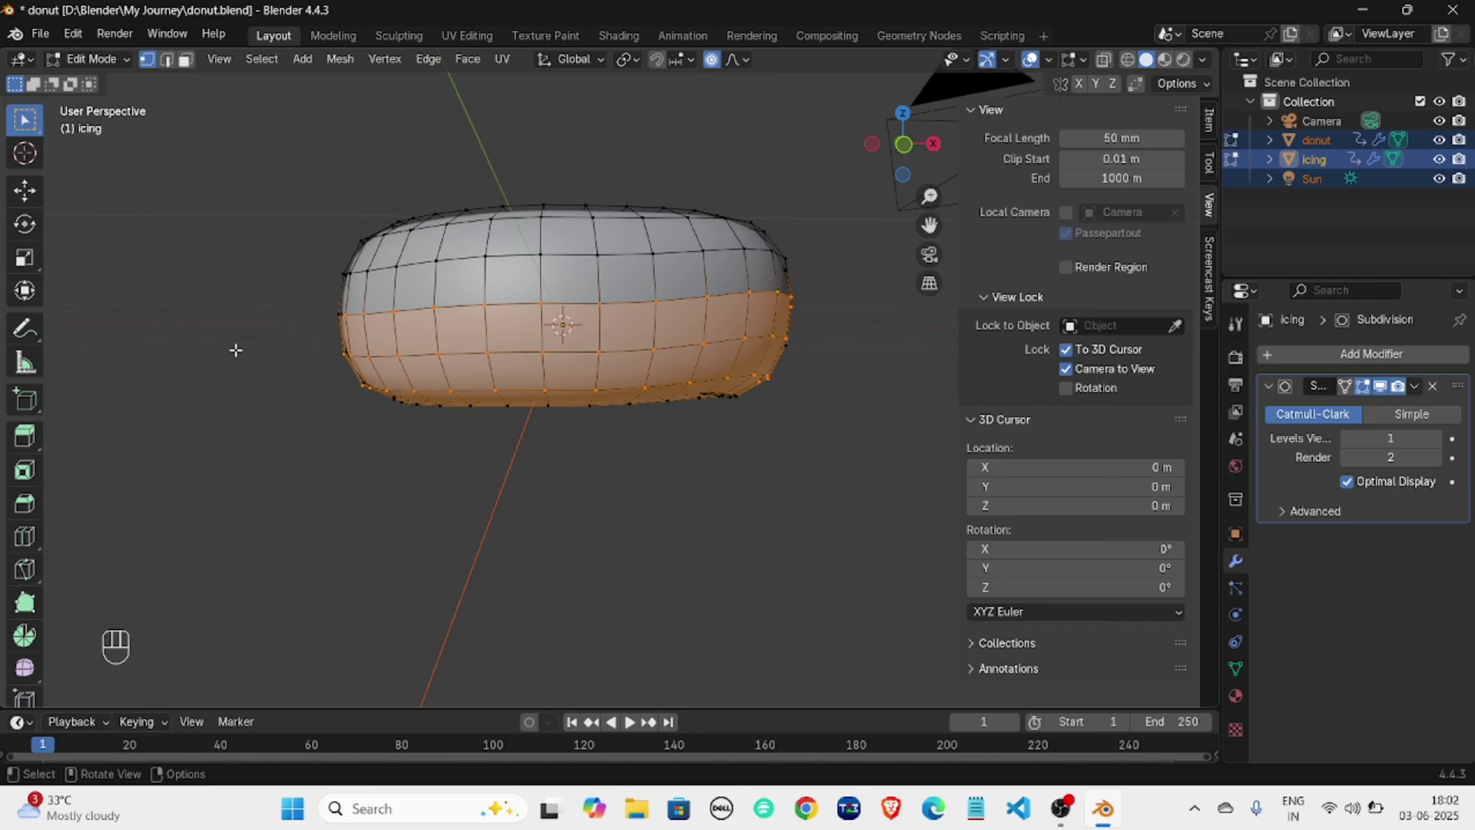
middle_drag(671, 440, 422, 367)
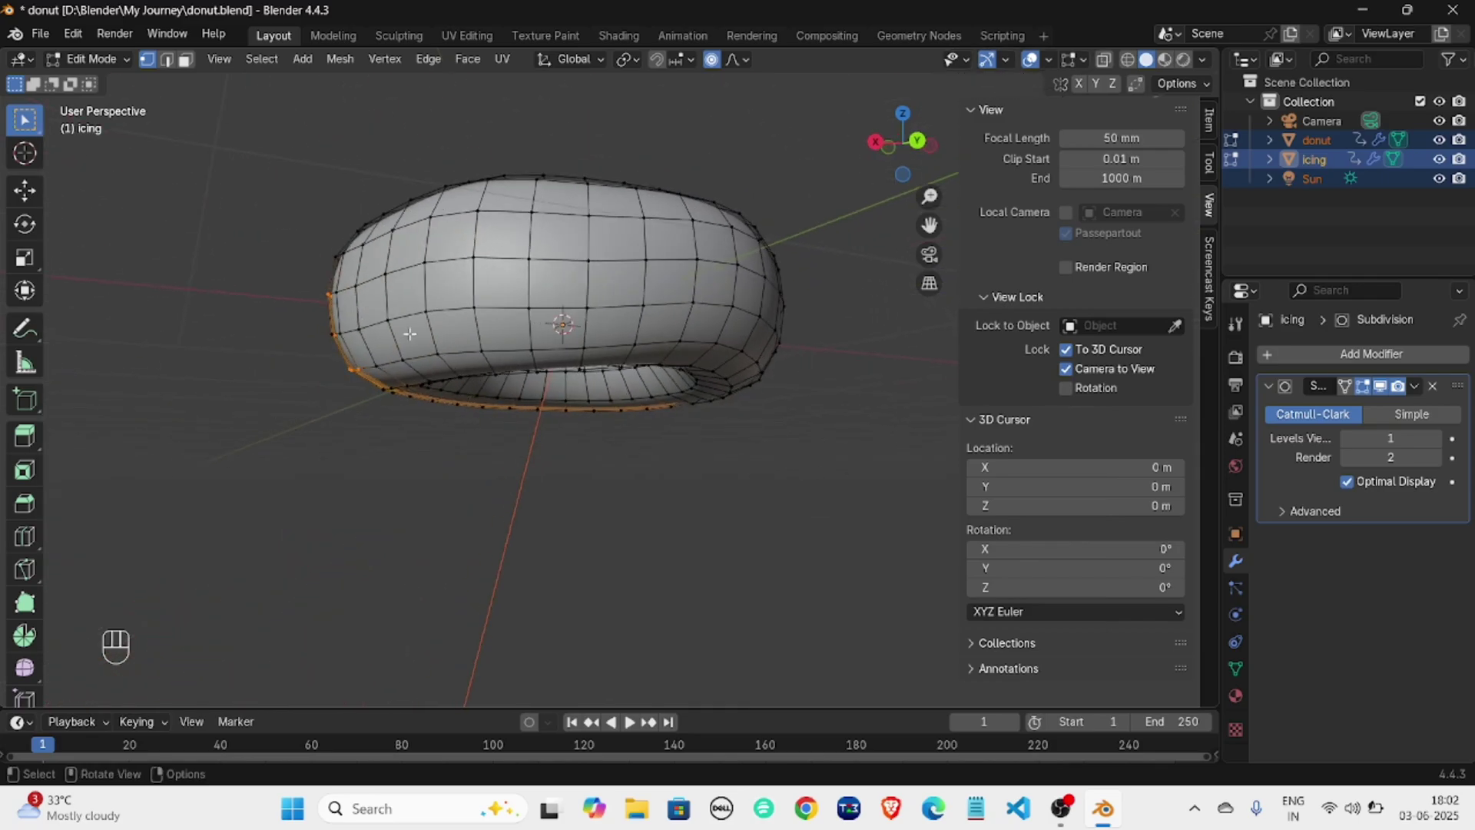
middle_drag(198, 391, 578, 399)
scroll(559, 419, down, 2)
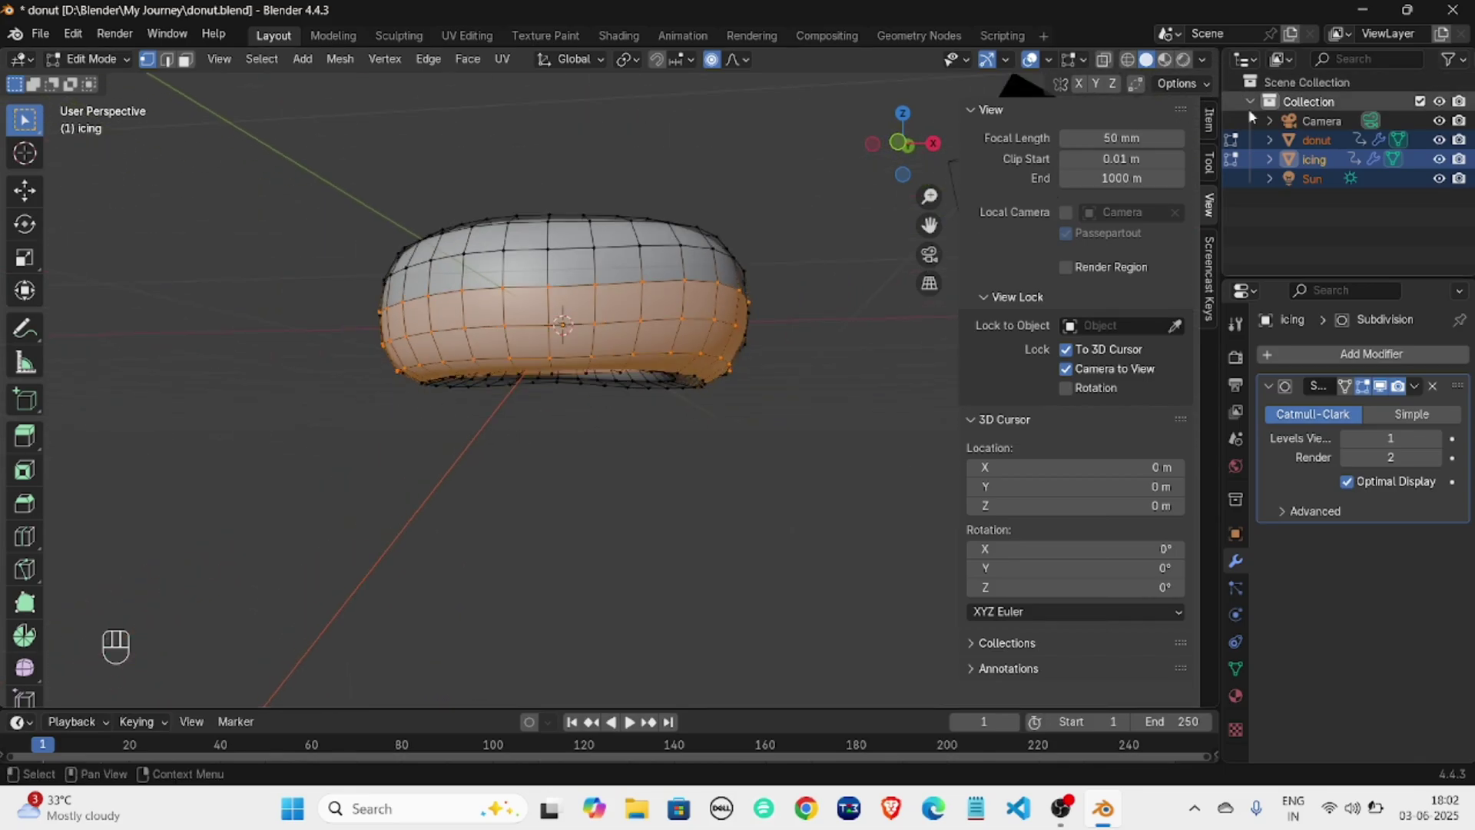
click(469, 461)
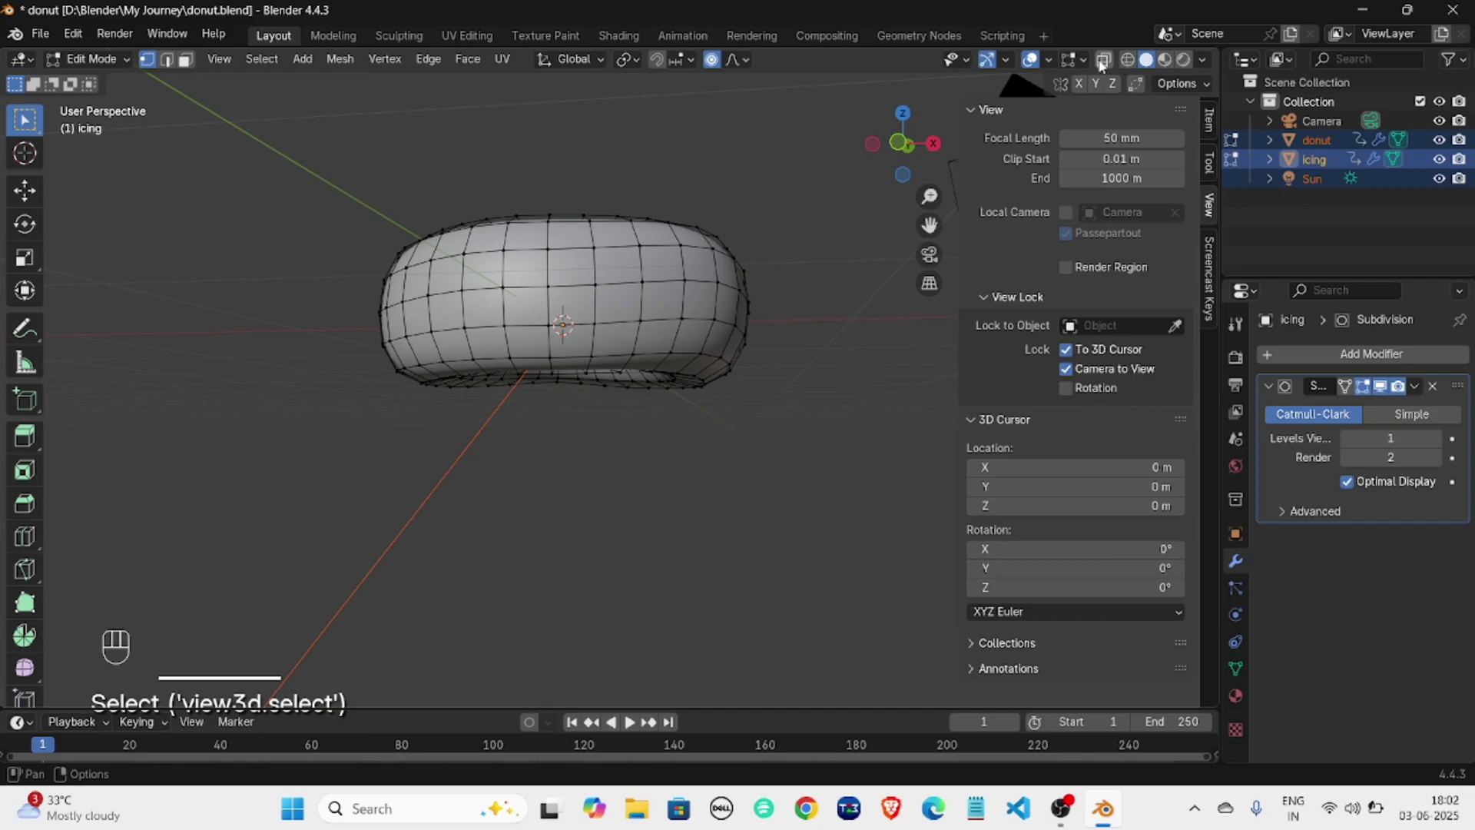
Turn on X-ray so that selections reach through the mesh, and set the front orthographic view with nothing selected.
click(1103, 61)
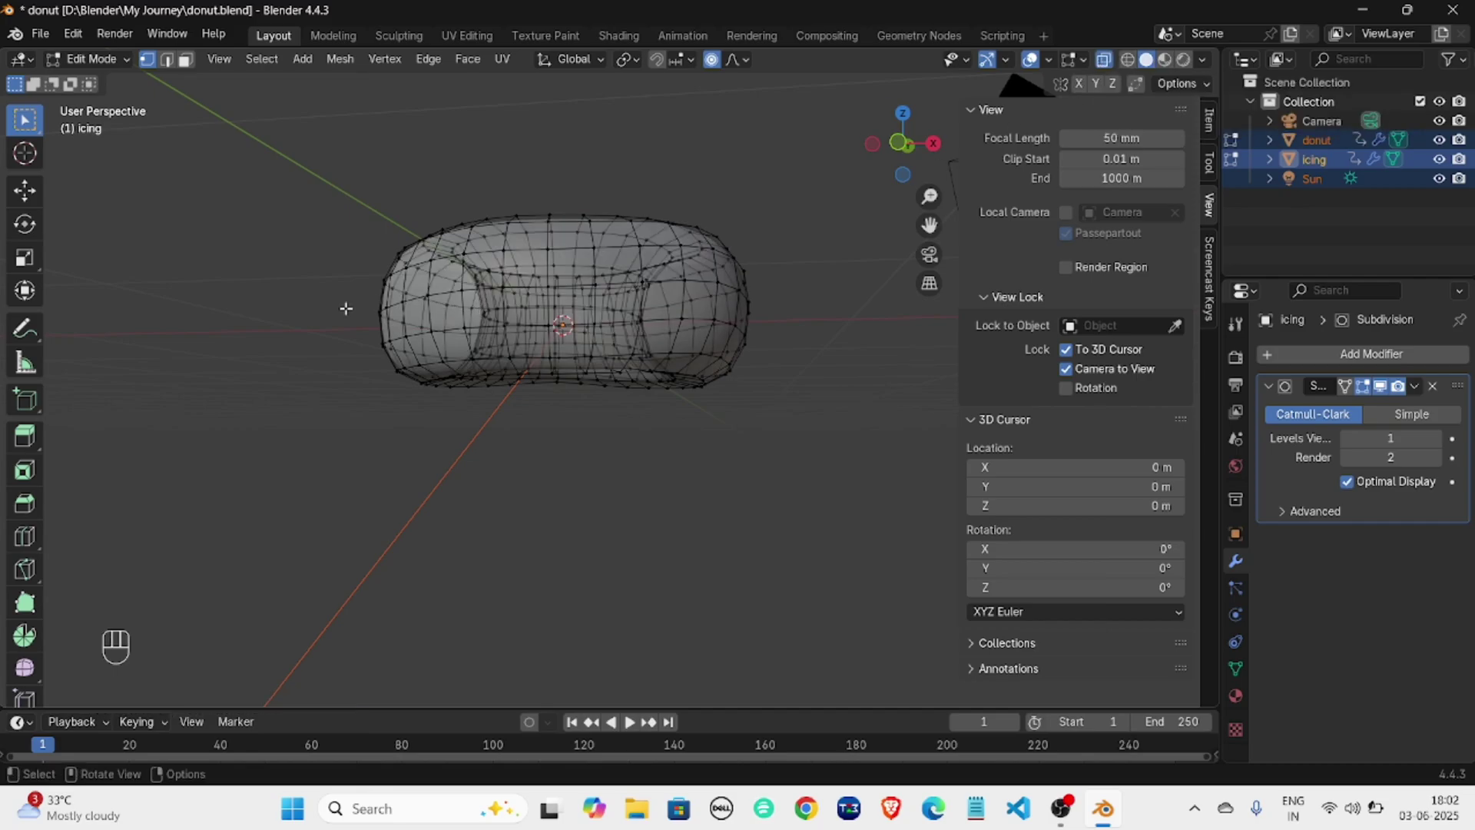
drag(312, 340, 857, 470)
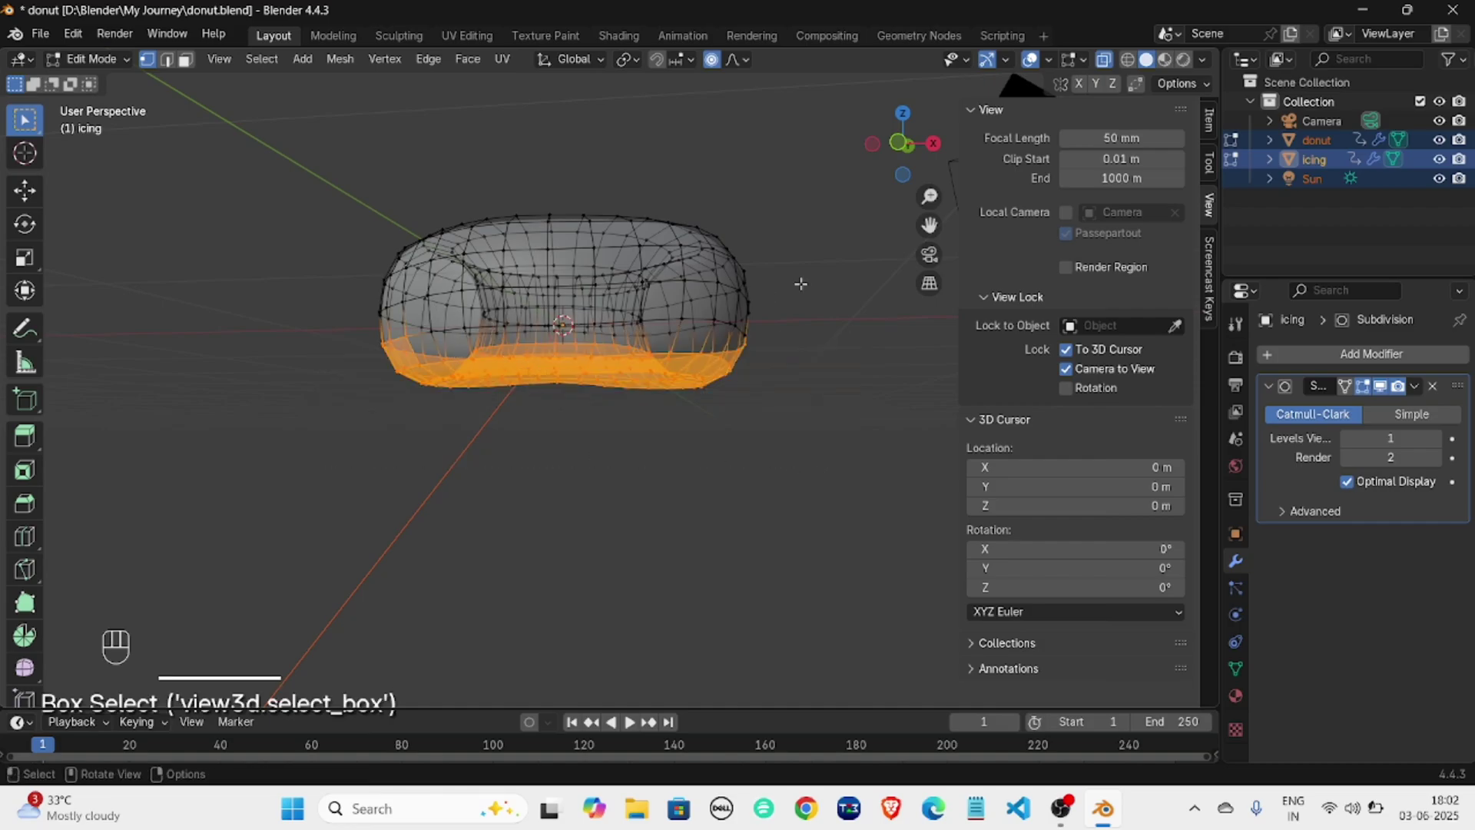
click(828, 222)
click(903, 113)
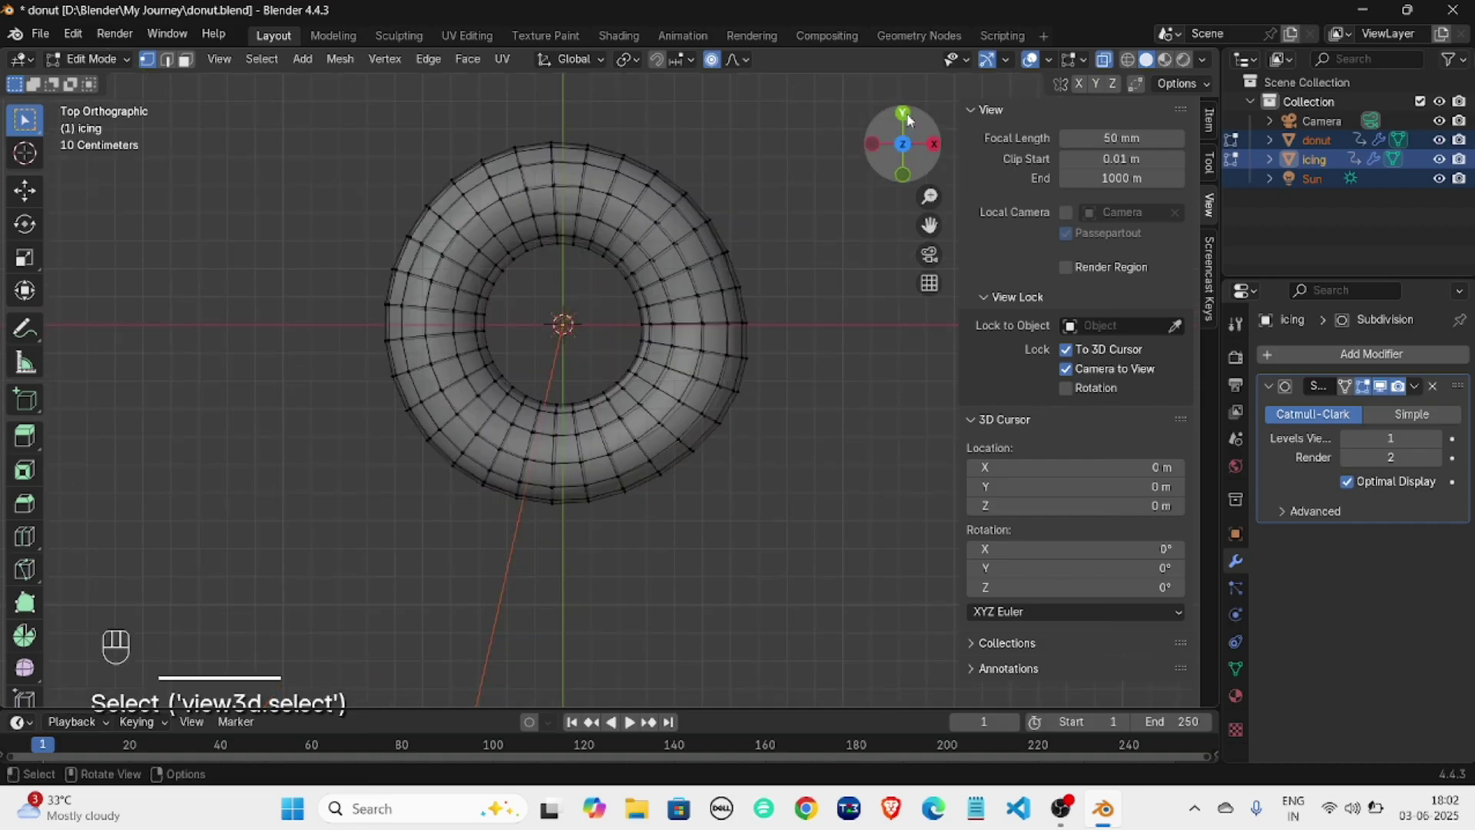
click(932, 145)
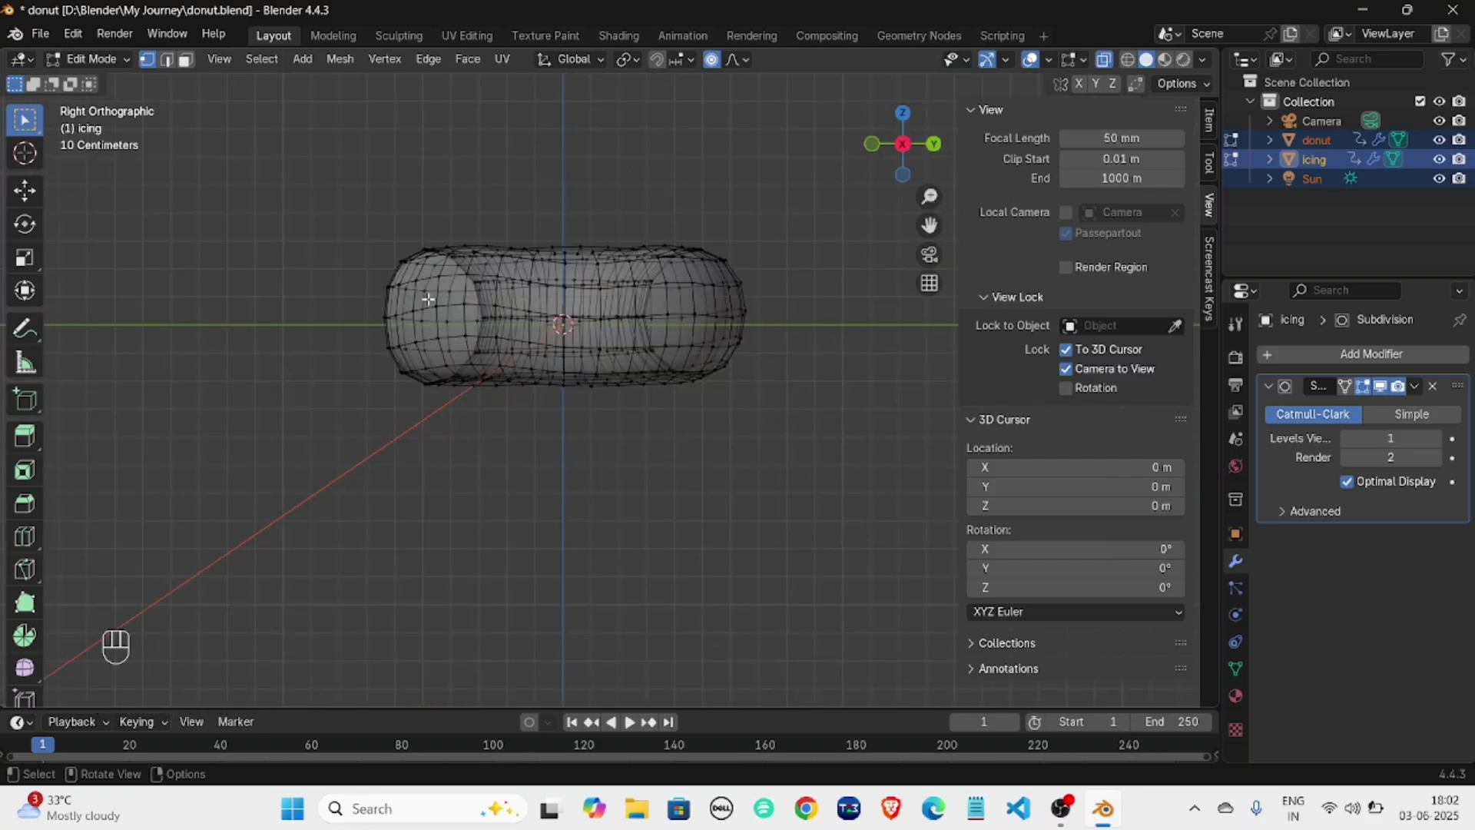
key(KP_1)
key(KP_3)
key(KP_2)
key(KP_3)
key(KP_1)
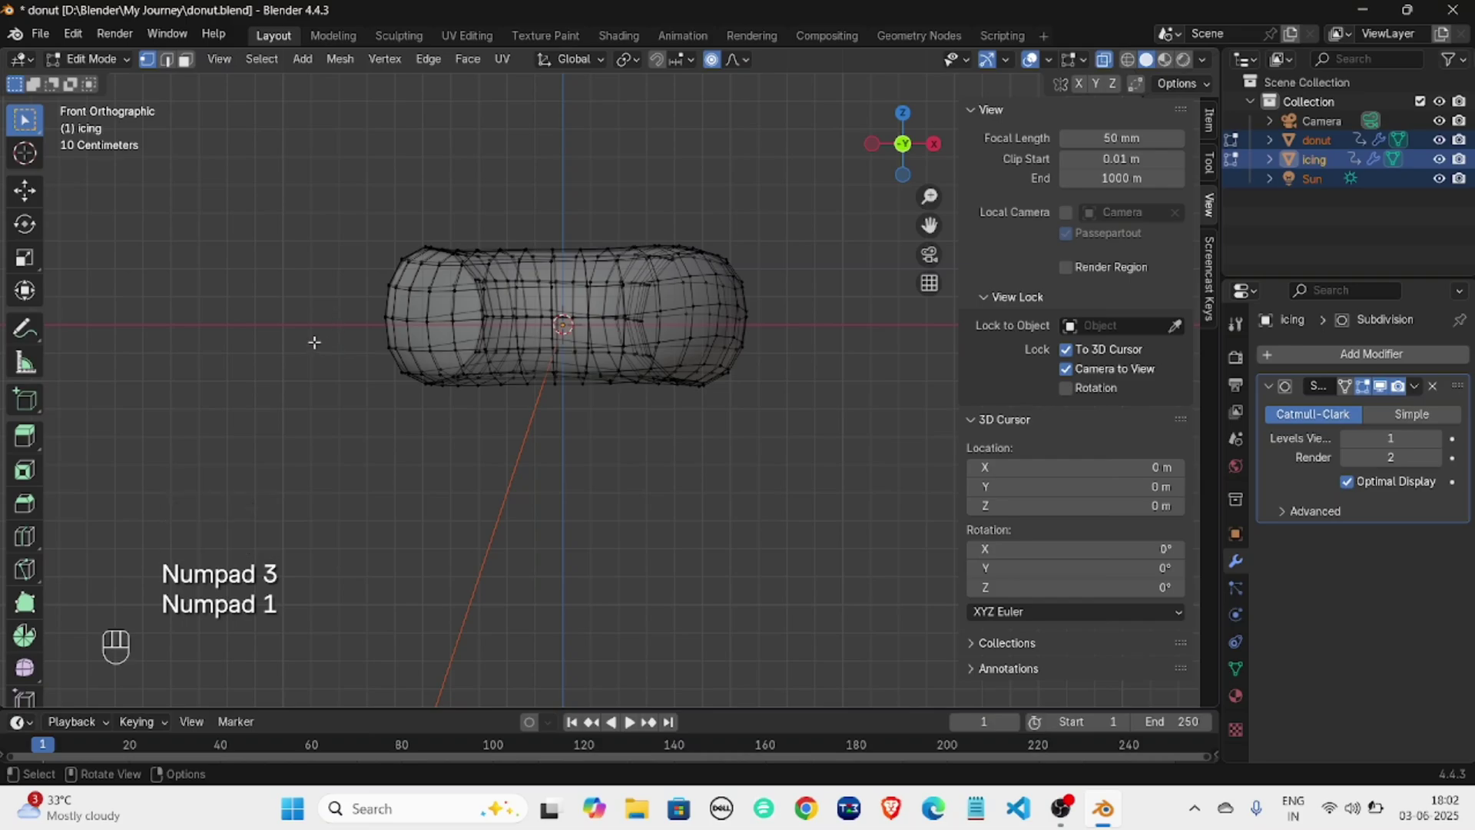
Try deleting the lower-half vertices of the donut and icing together, and undo the deletion.
drag(289, 311, 545, 392)
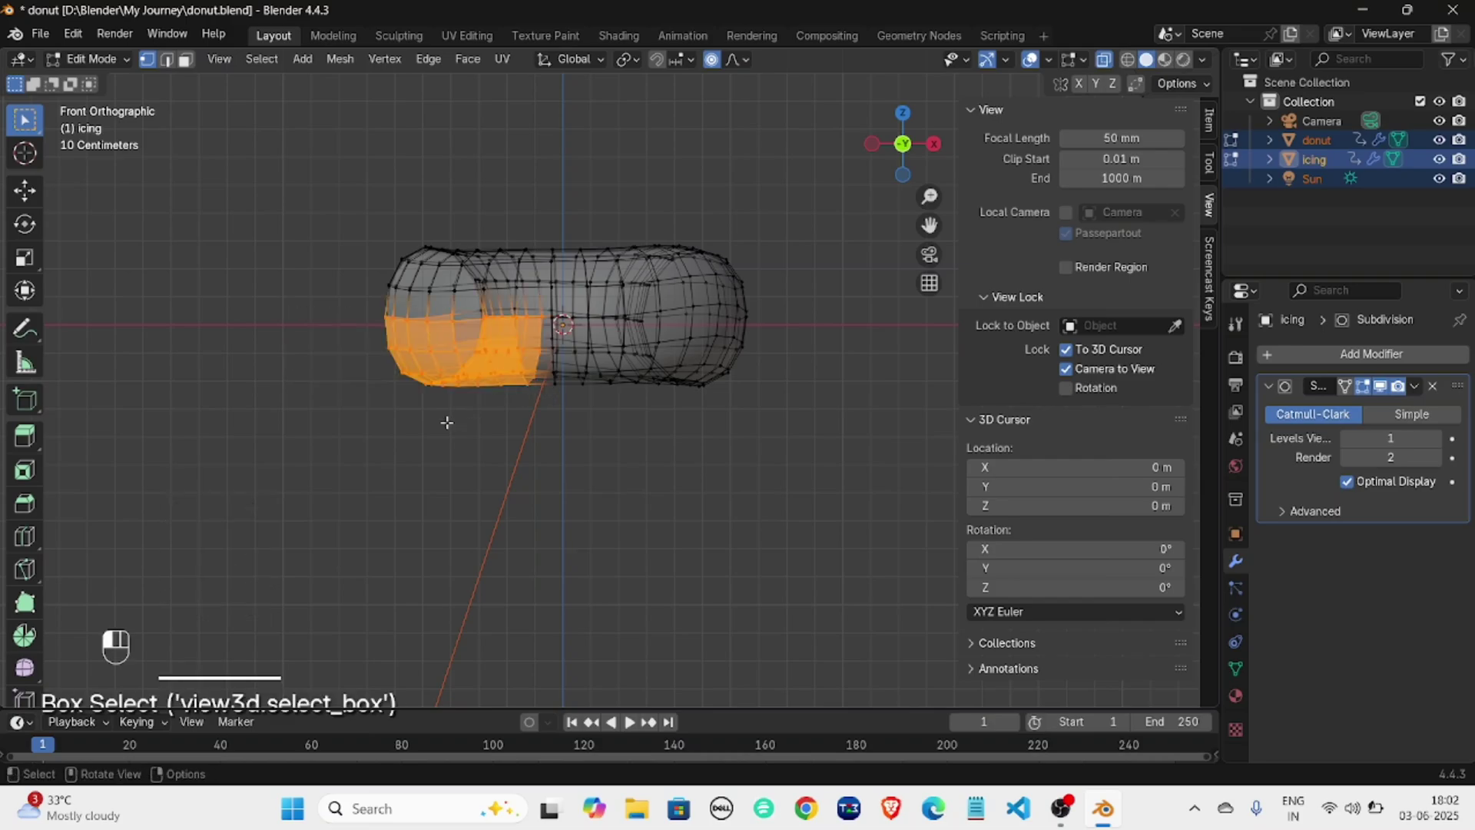
drag(775, 351, 723, 343)
drag(846, 325, 334, 414)
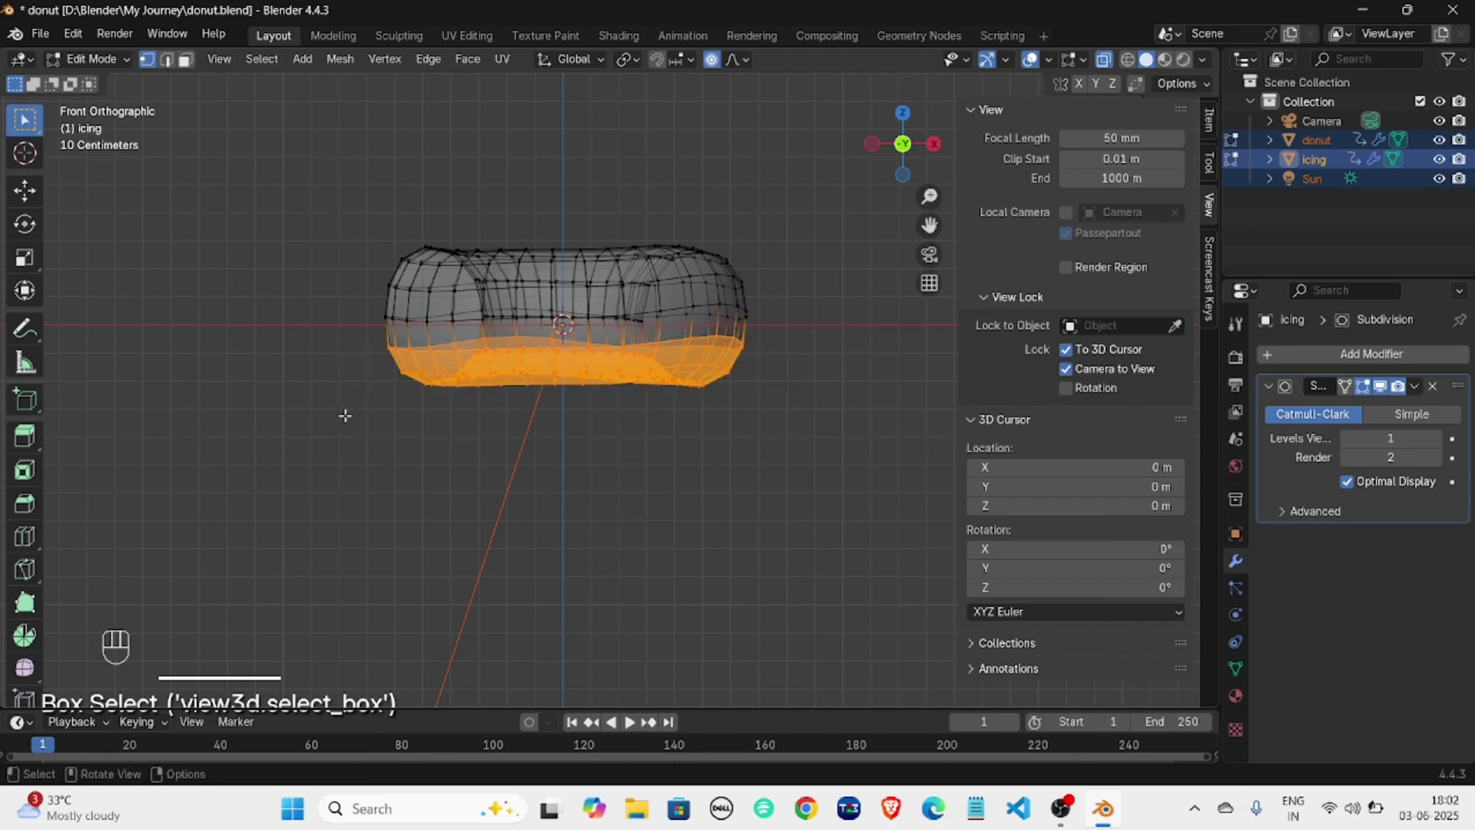
key(x)
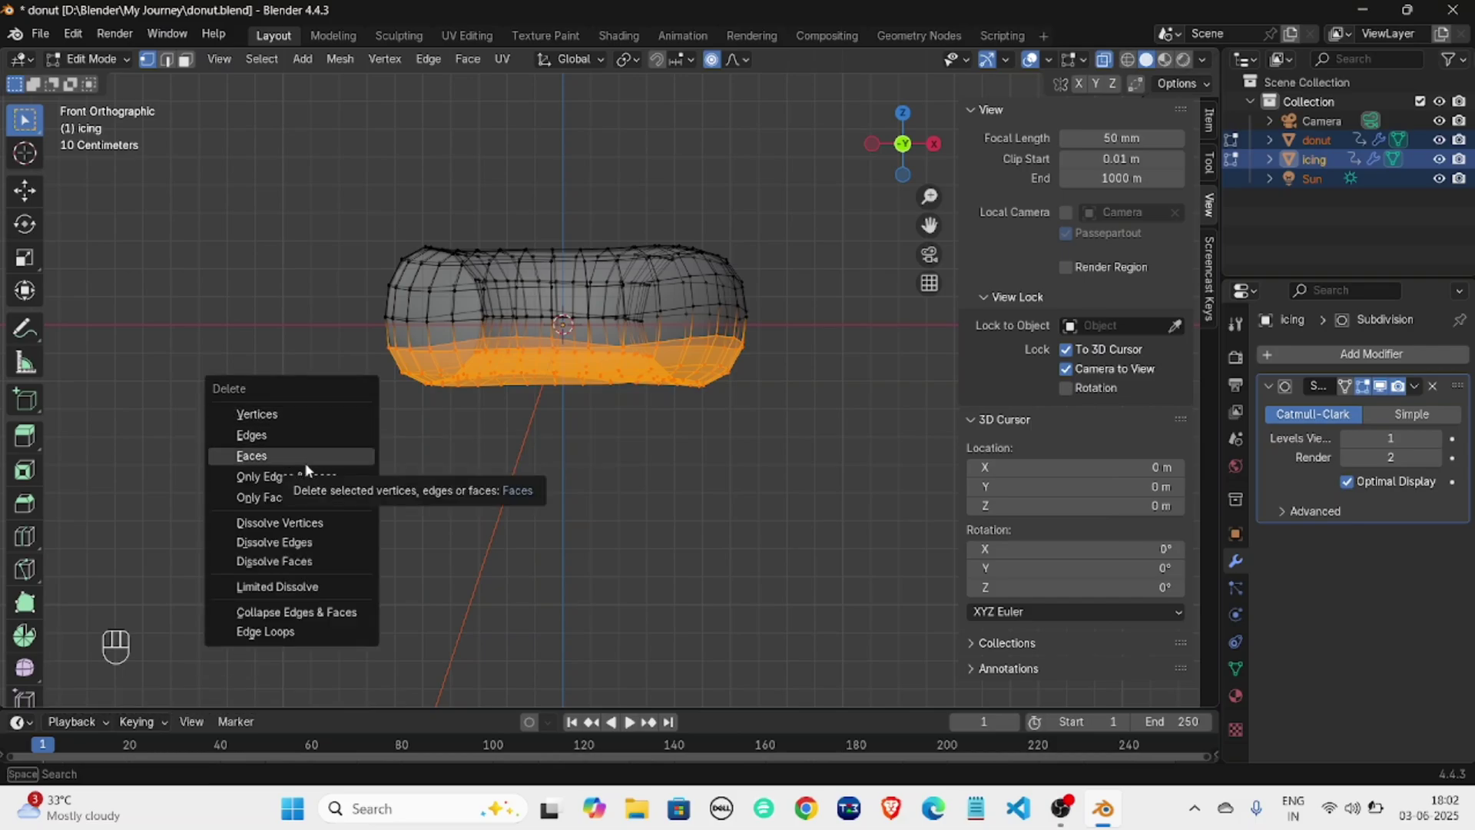
click(281, 413)
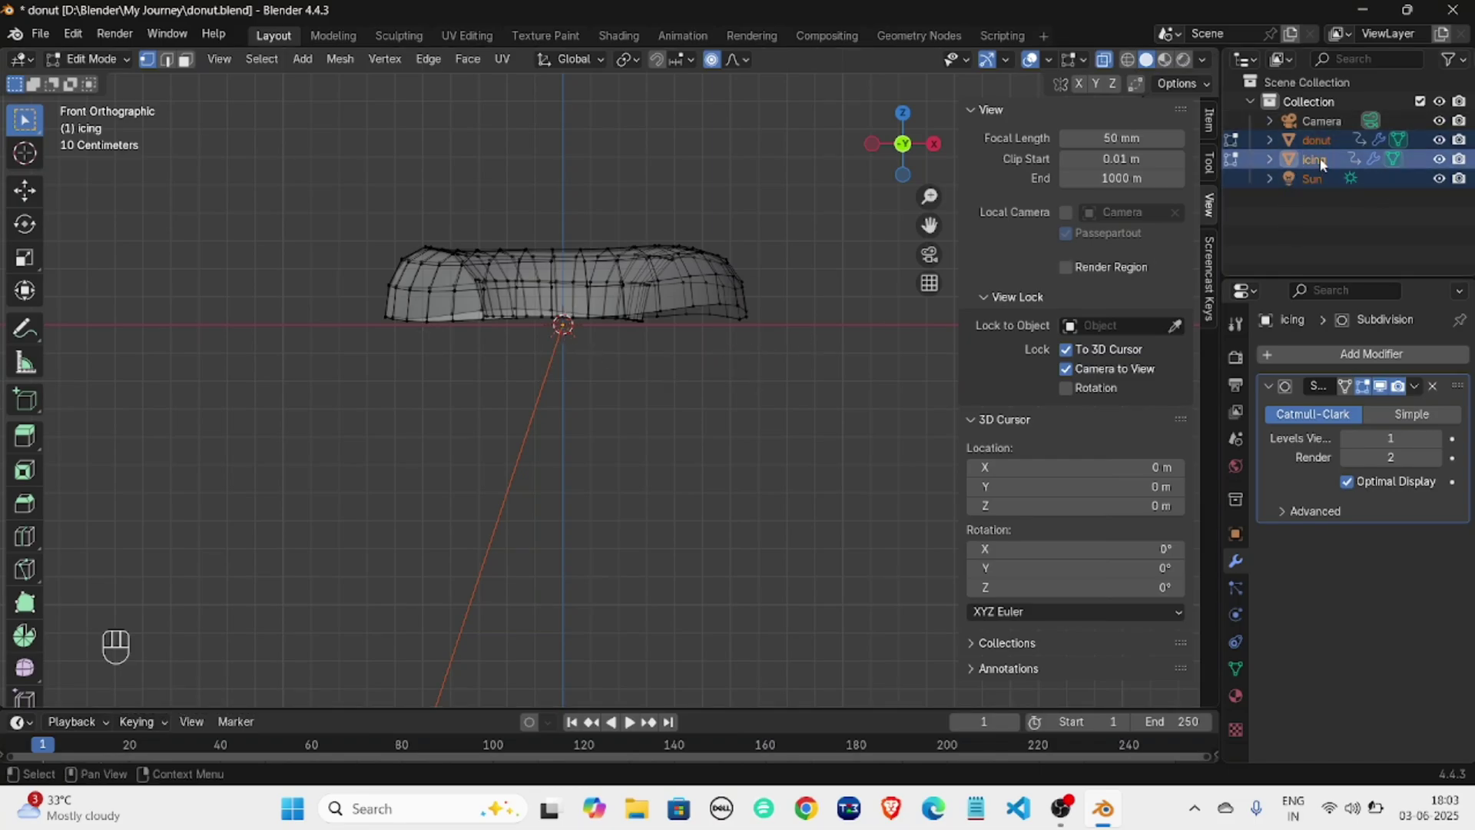
key(ctrl+z)
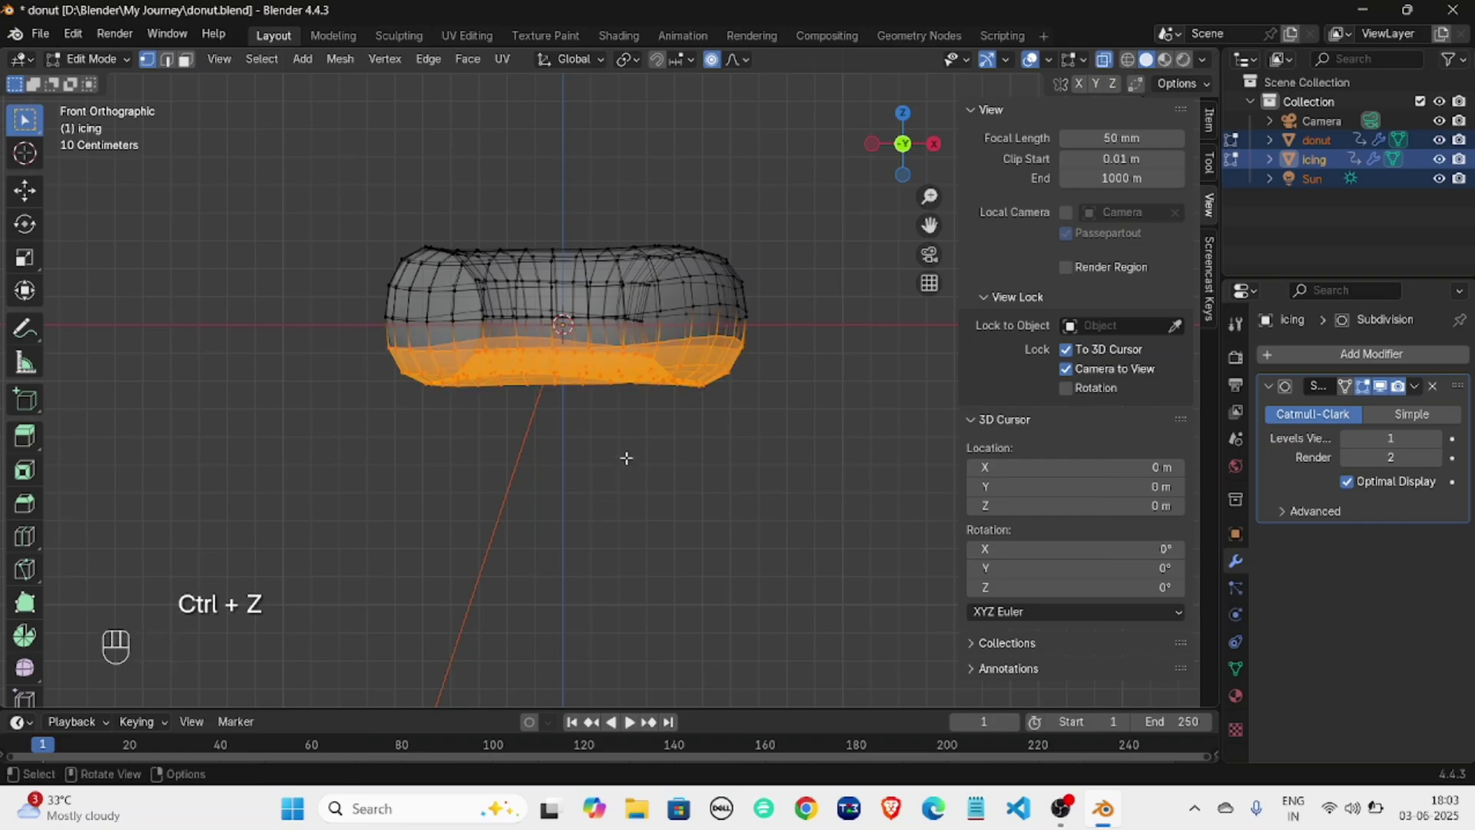
Leave Edit Mode, make the icing the only selected object and enter Edit Mode on it alone.
click(839, 256)
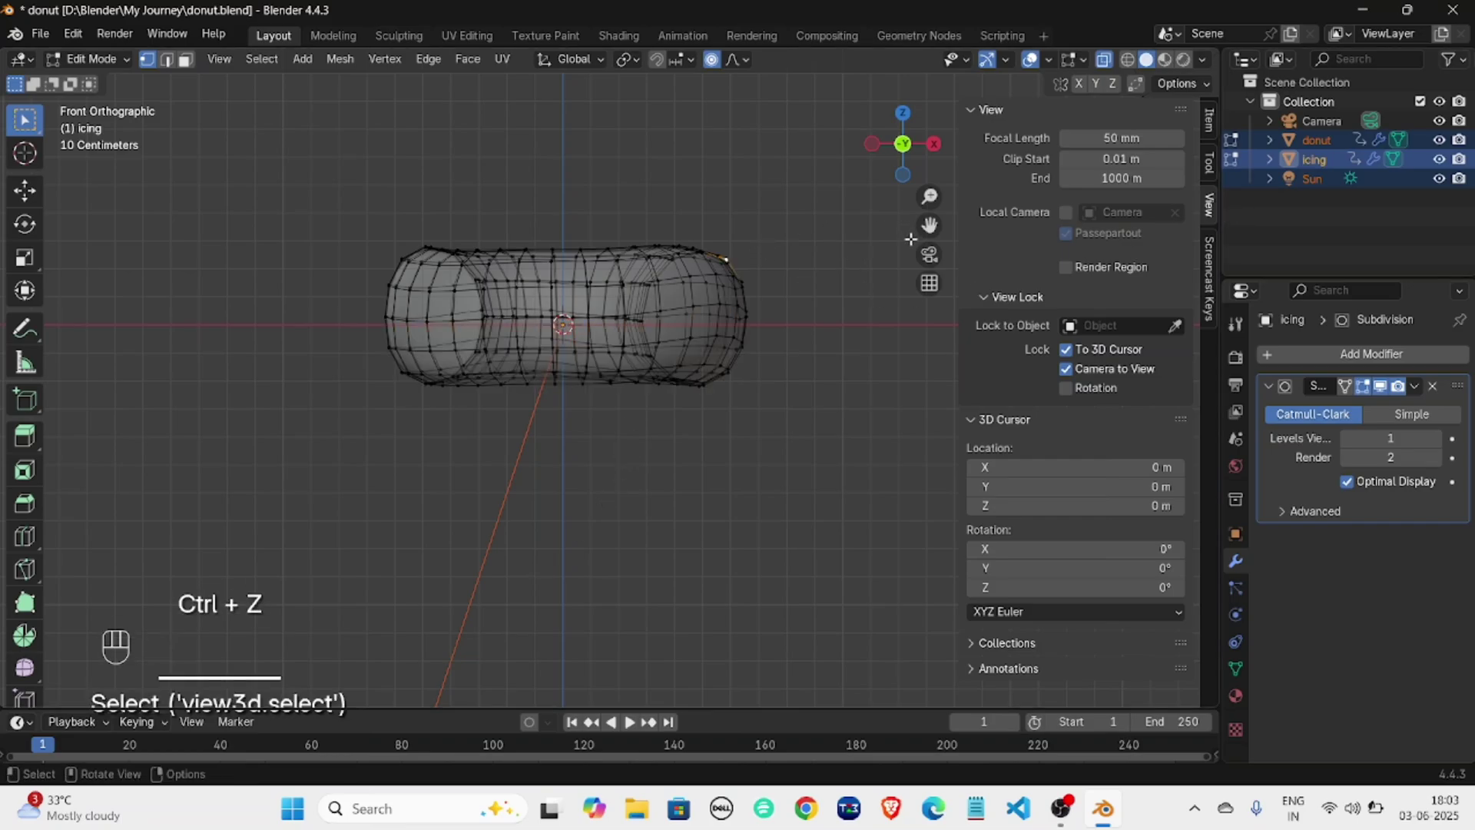
key(Tab)
click(844, 292)
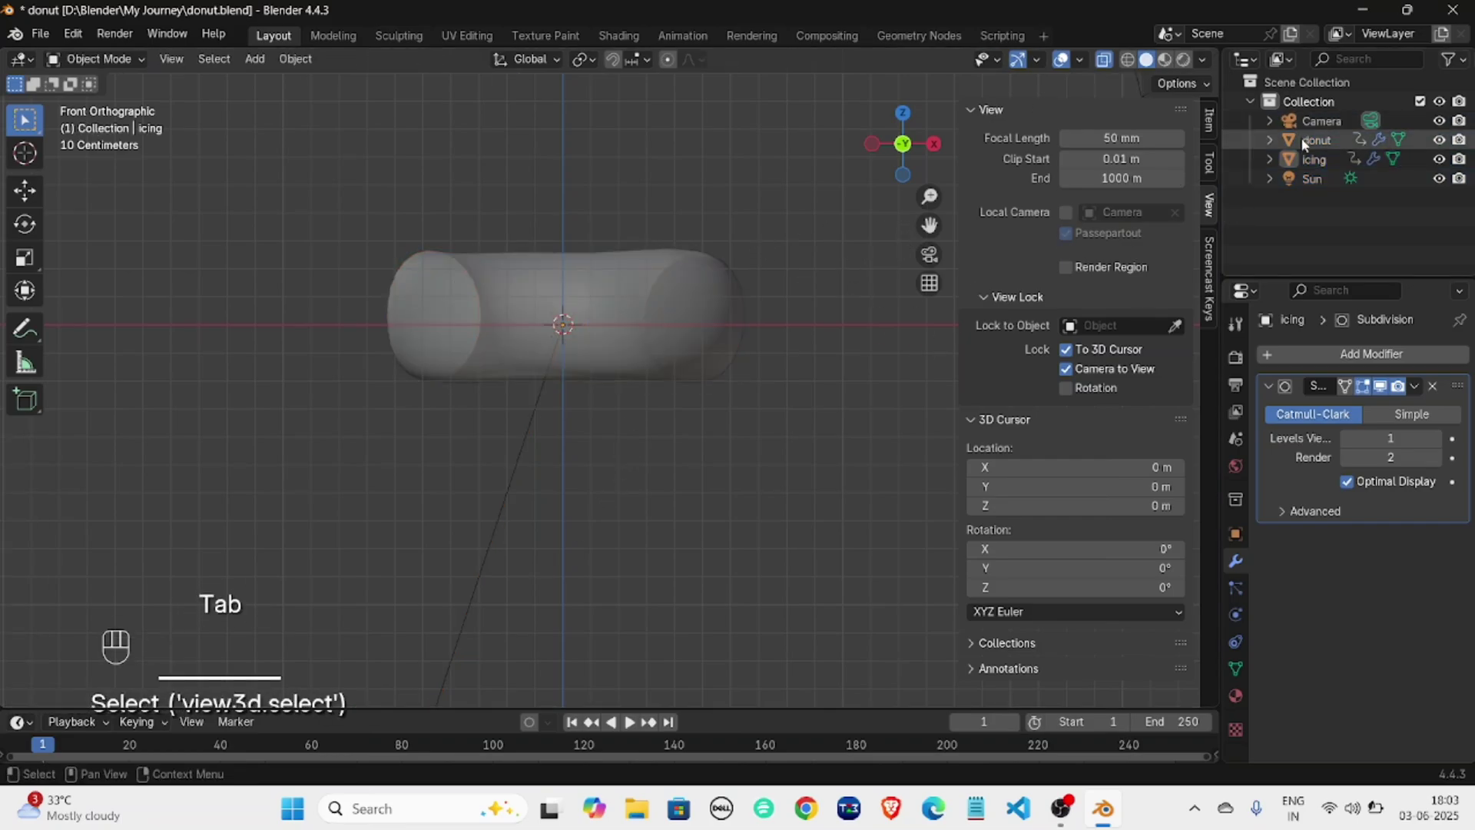
click(1306, 159)
key(Tab)
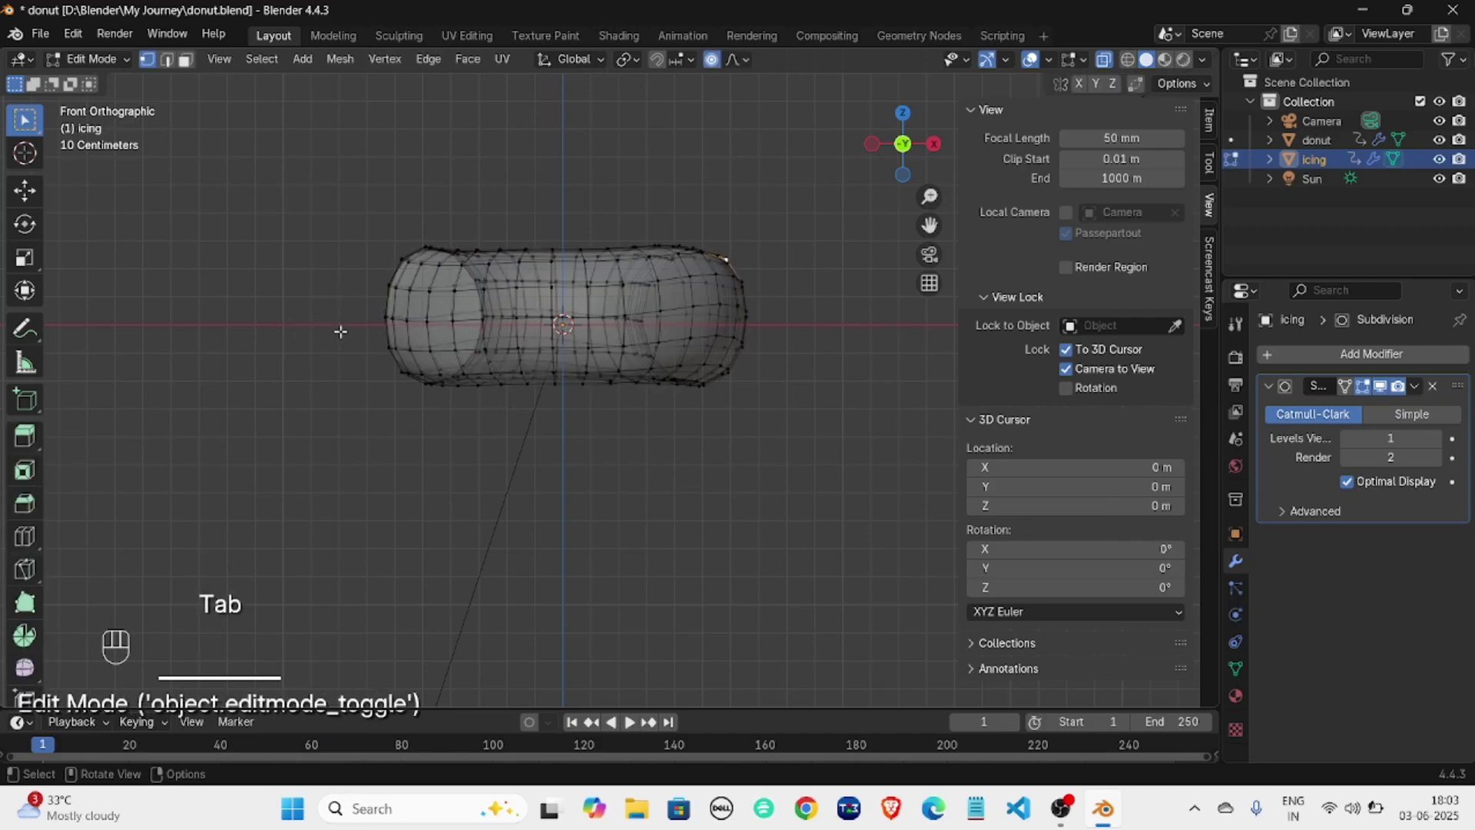
Box-select the lower half of the icing mesh through X-ray and delete its vertices.
drag(338, 326, 784, 439)
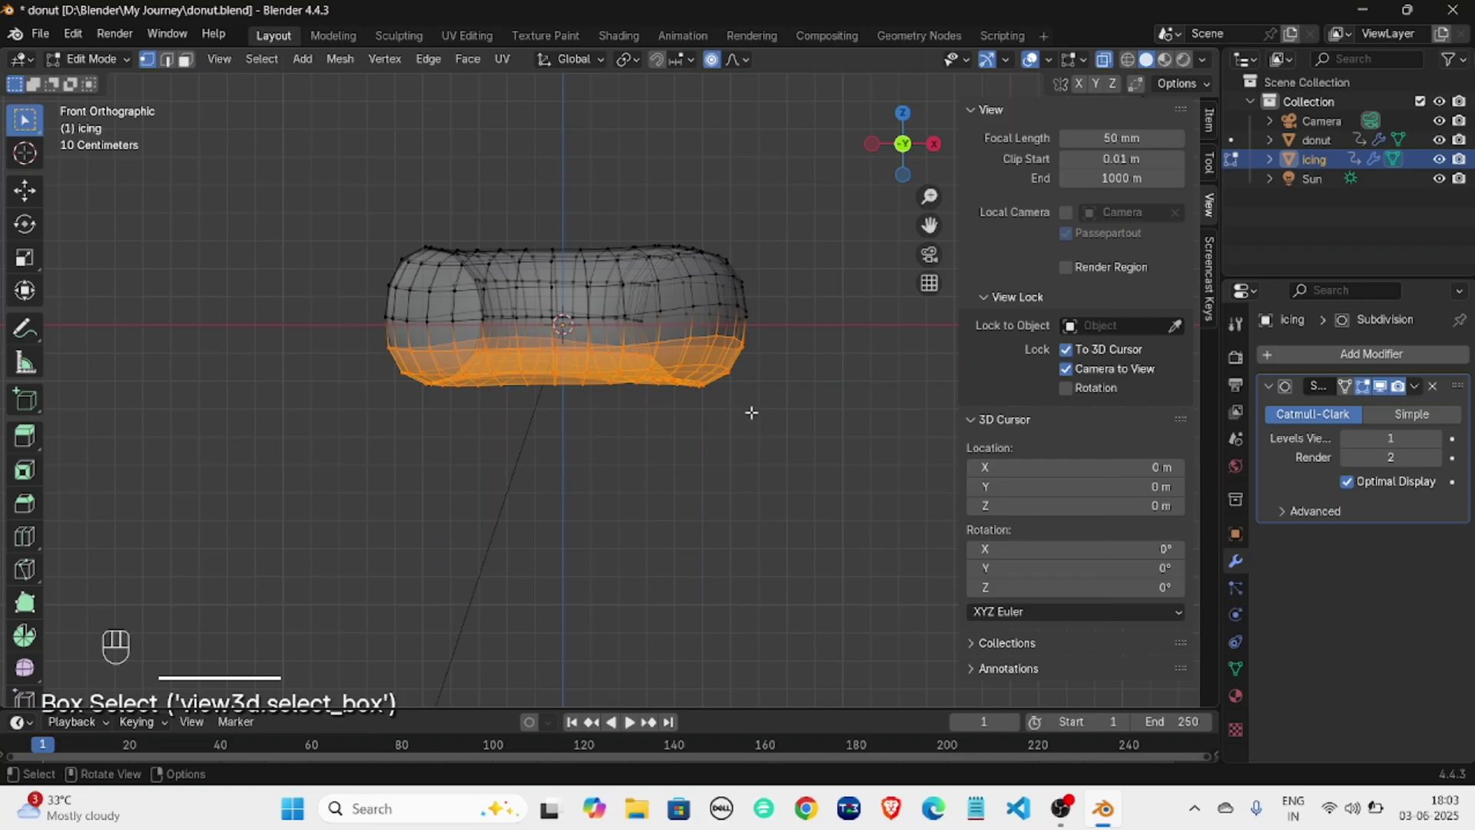
middle_drag(750, 411, 683, 447)
key(x)
click(681, 446)
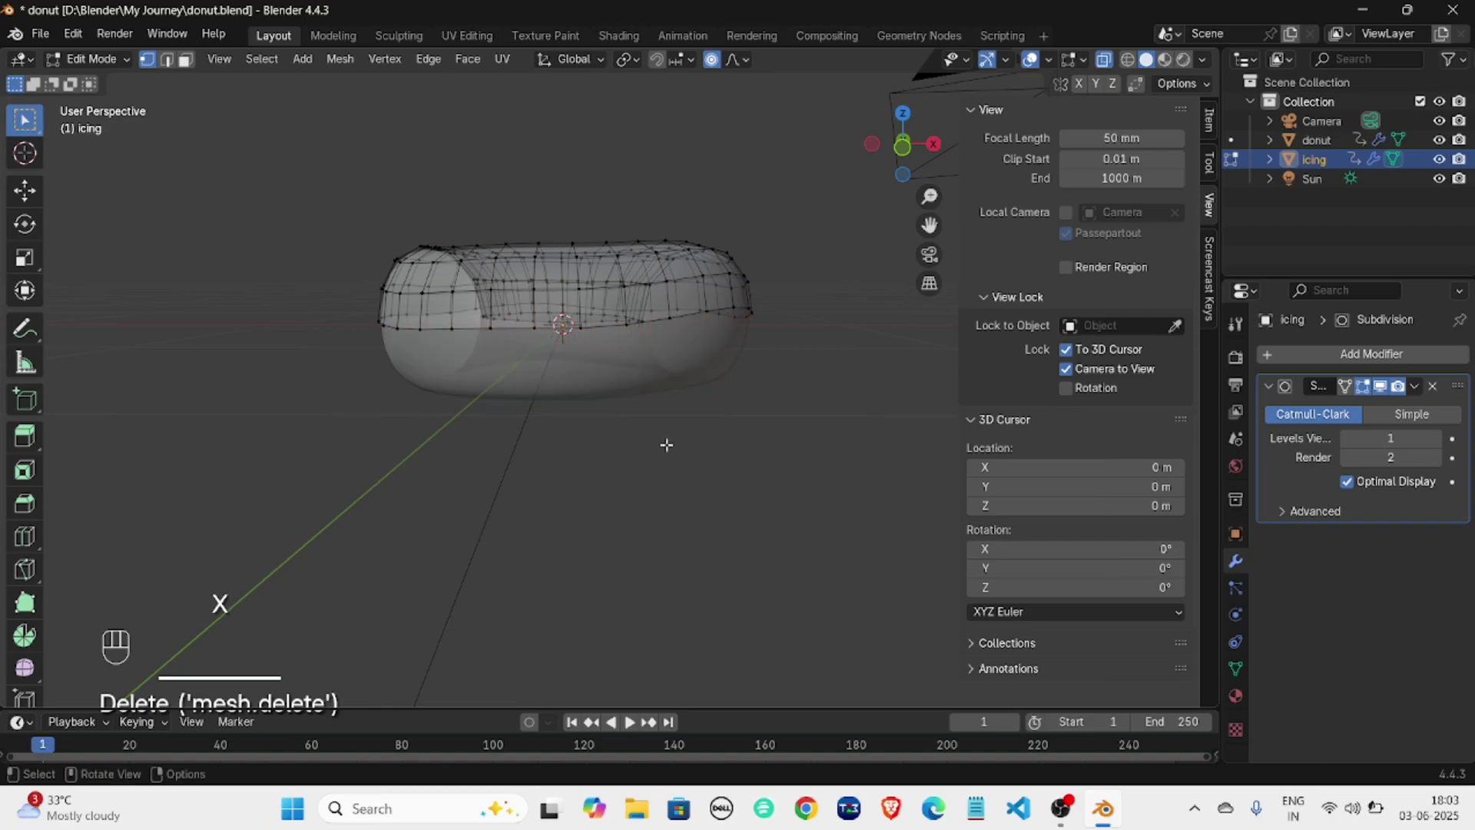
Return to Object Mode, deselect the icing and inspect its cut edge around the donut.
key(Tab)
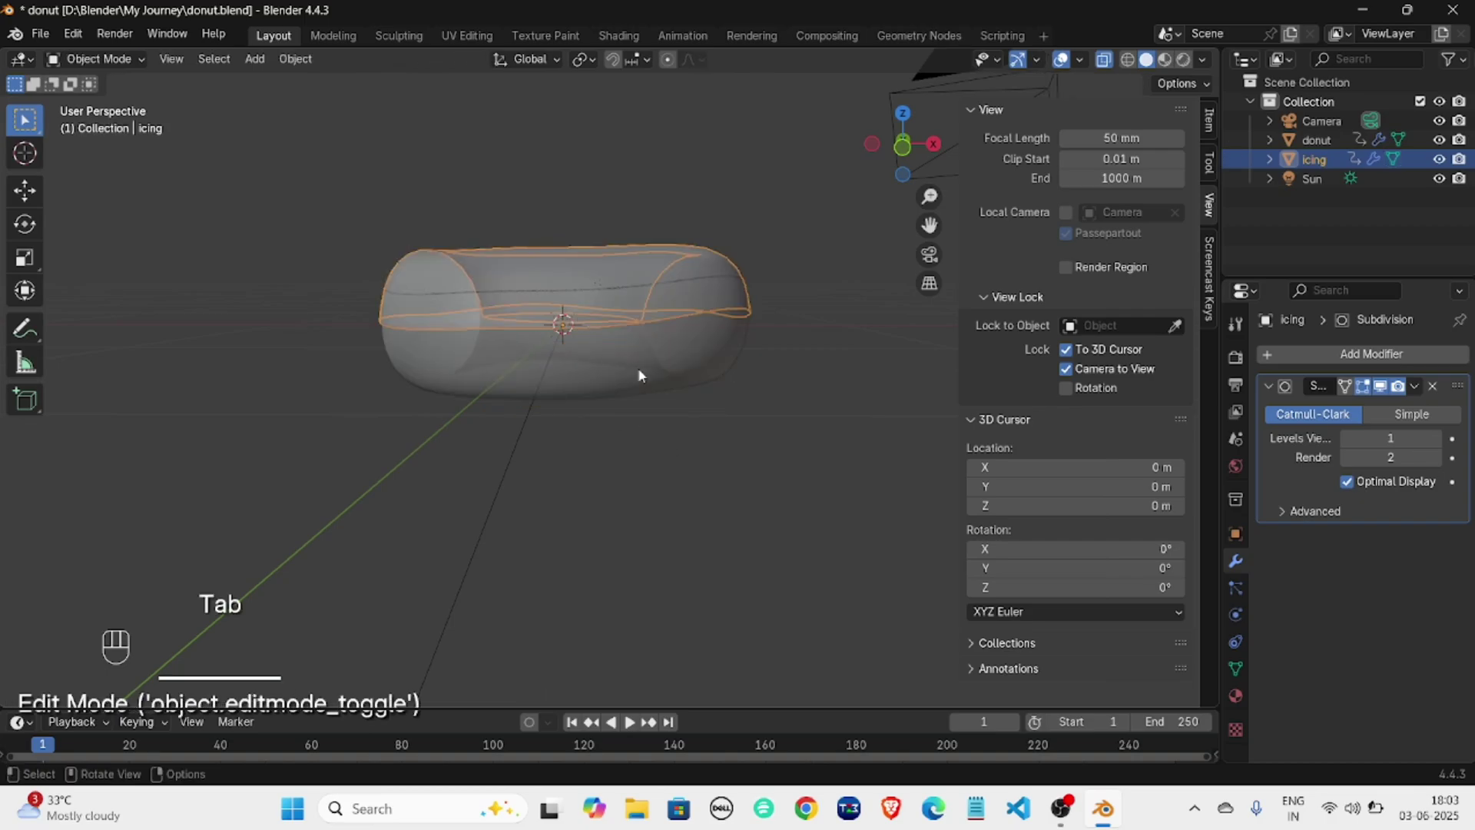
click(780, 375)
scroll(760, 423, up, 6)
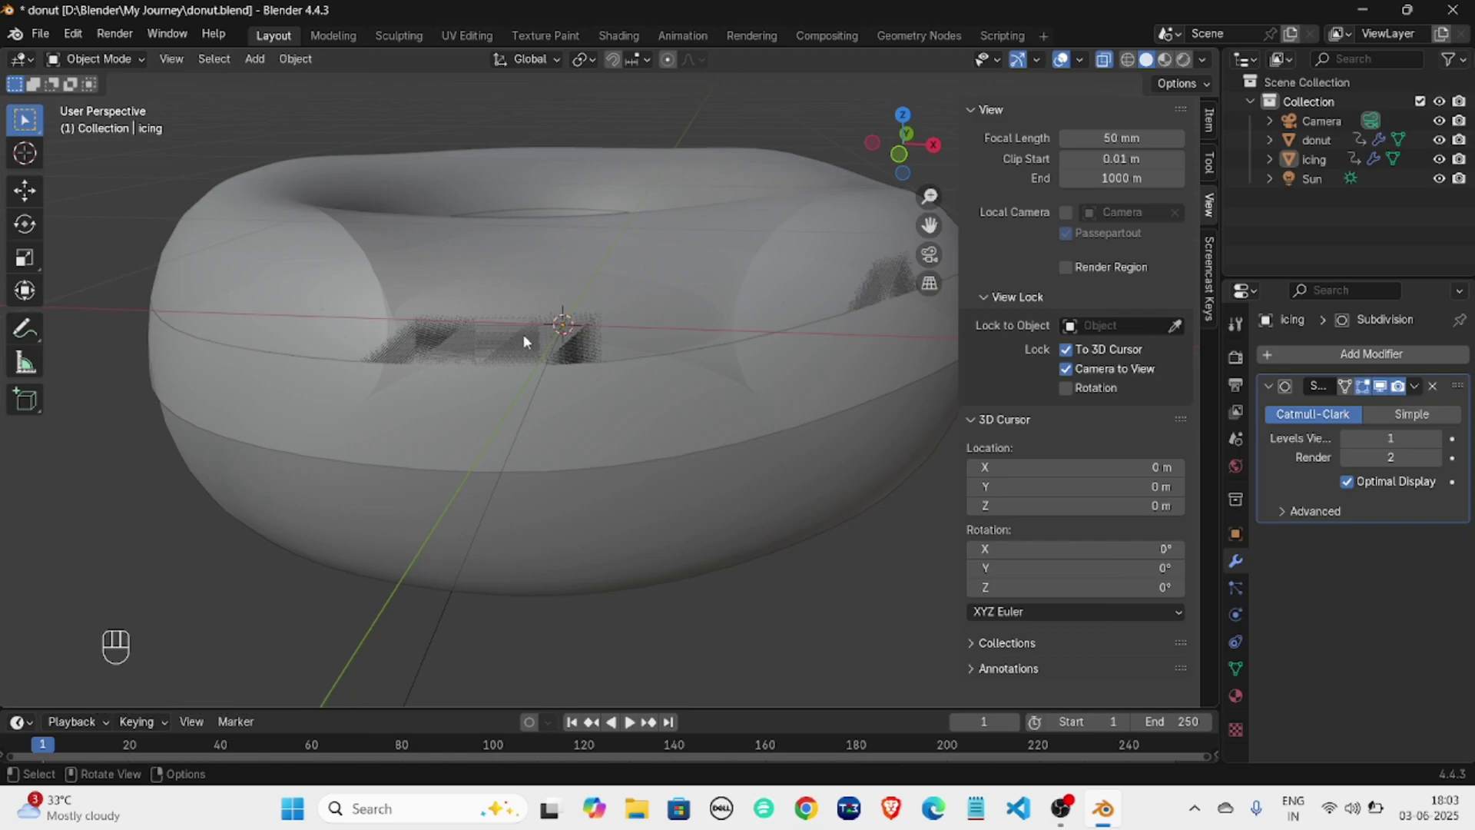
middle_drag(500, 338, 397, 328)
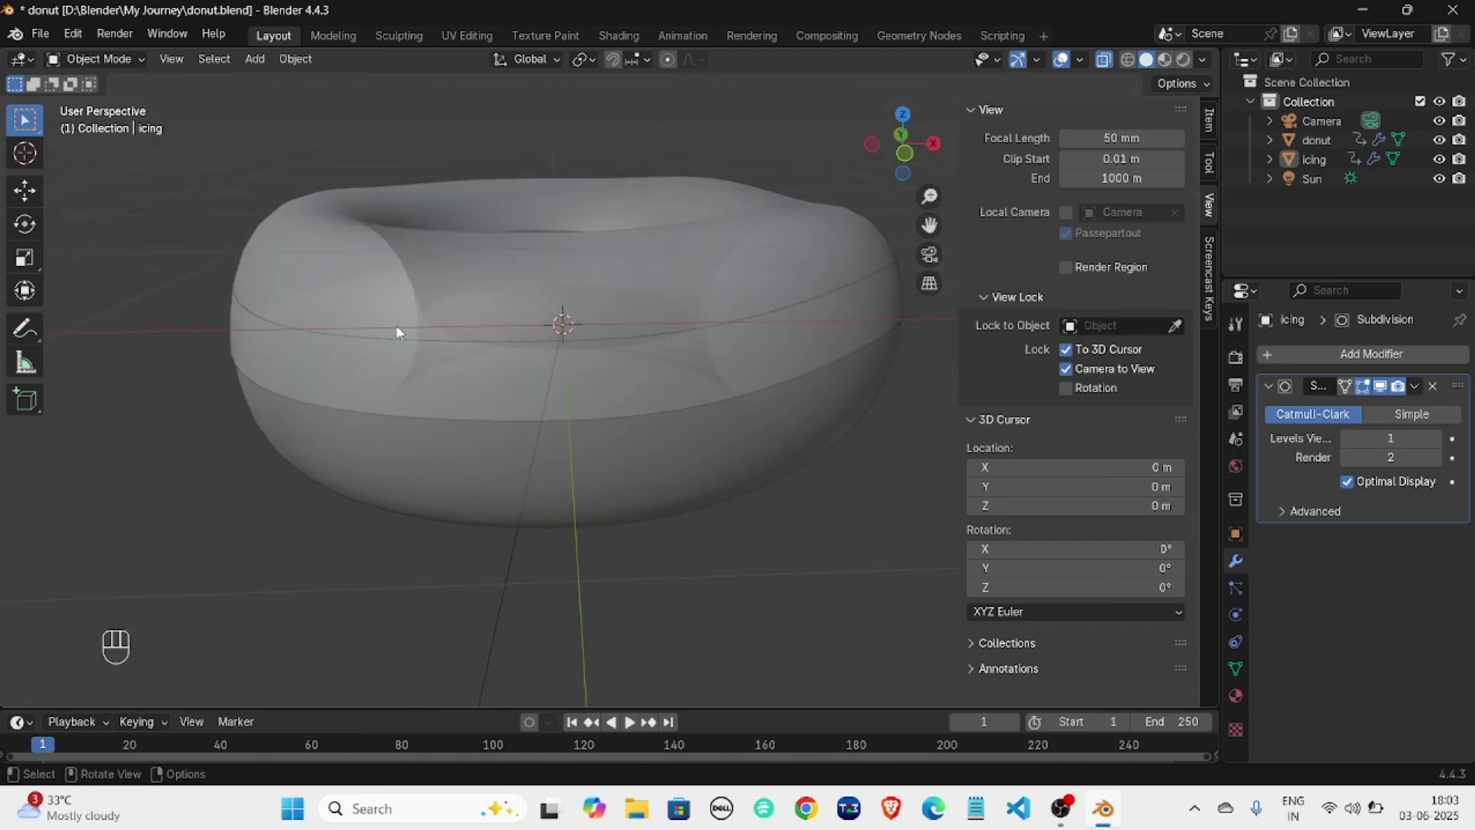
scroll(385, 330, up, 2)
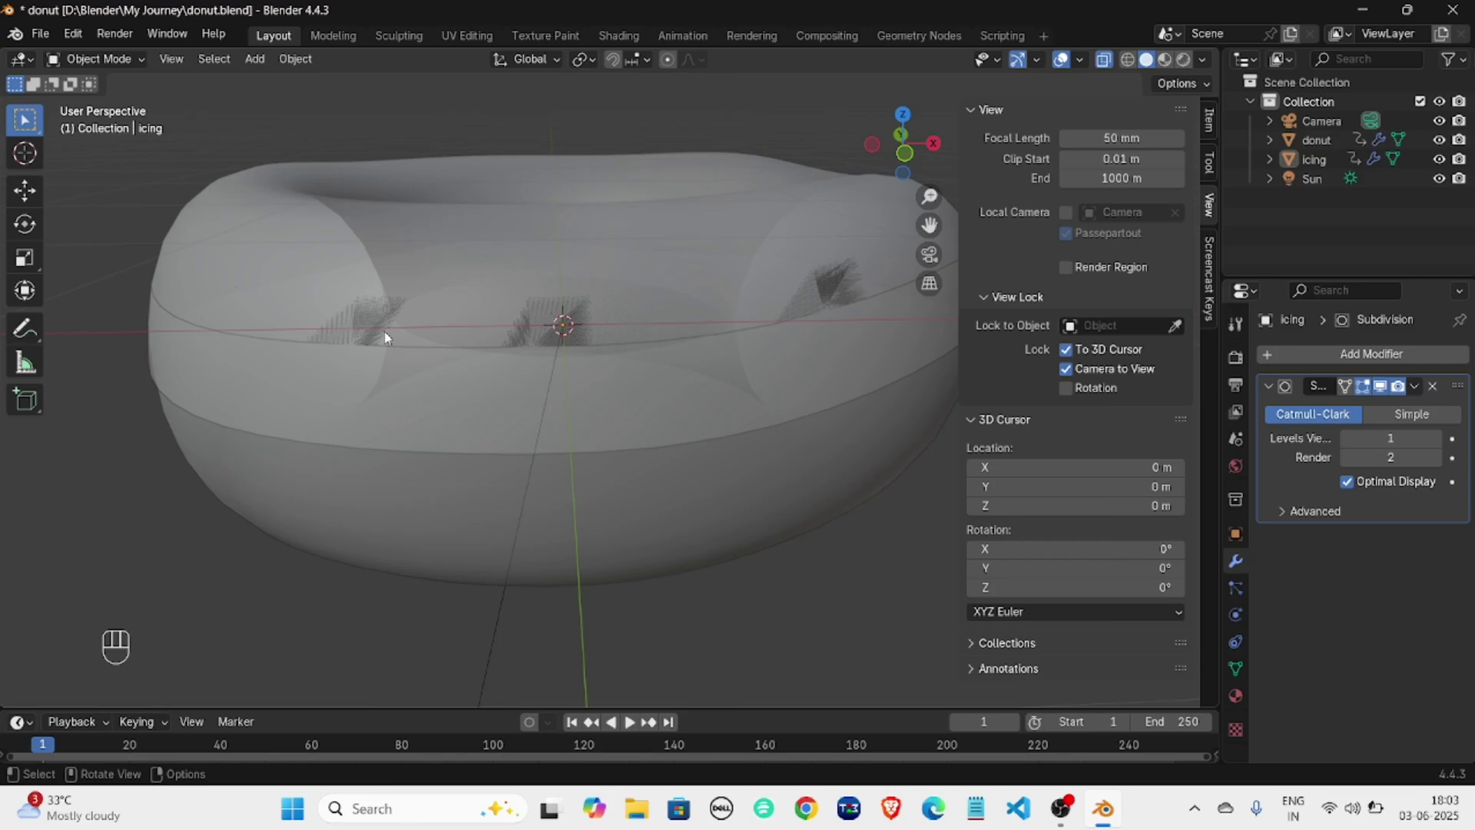
scroll(404, 382, down, 2)
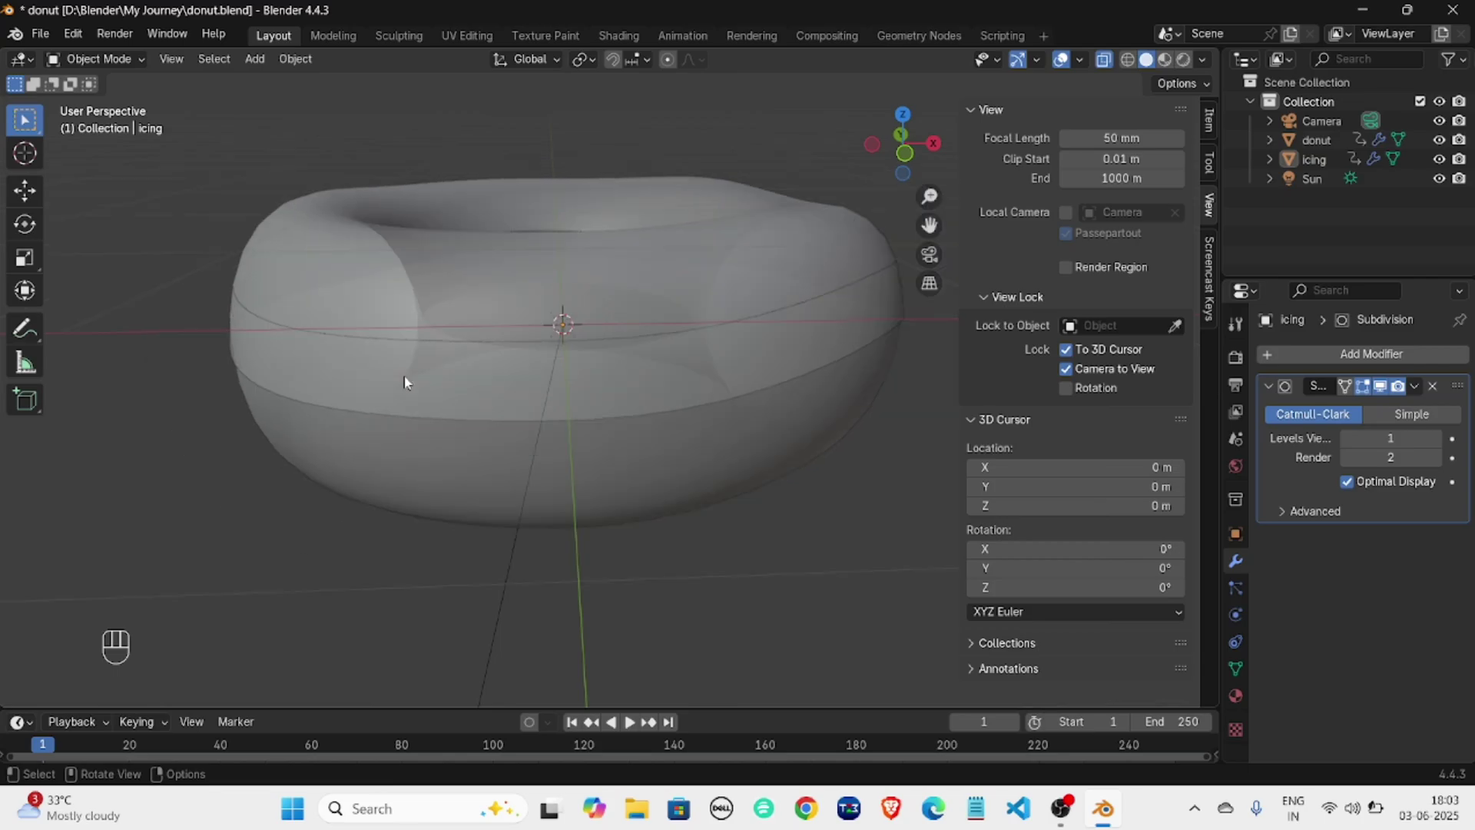
click(441, 321)
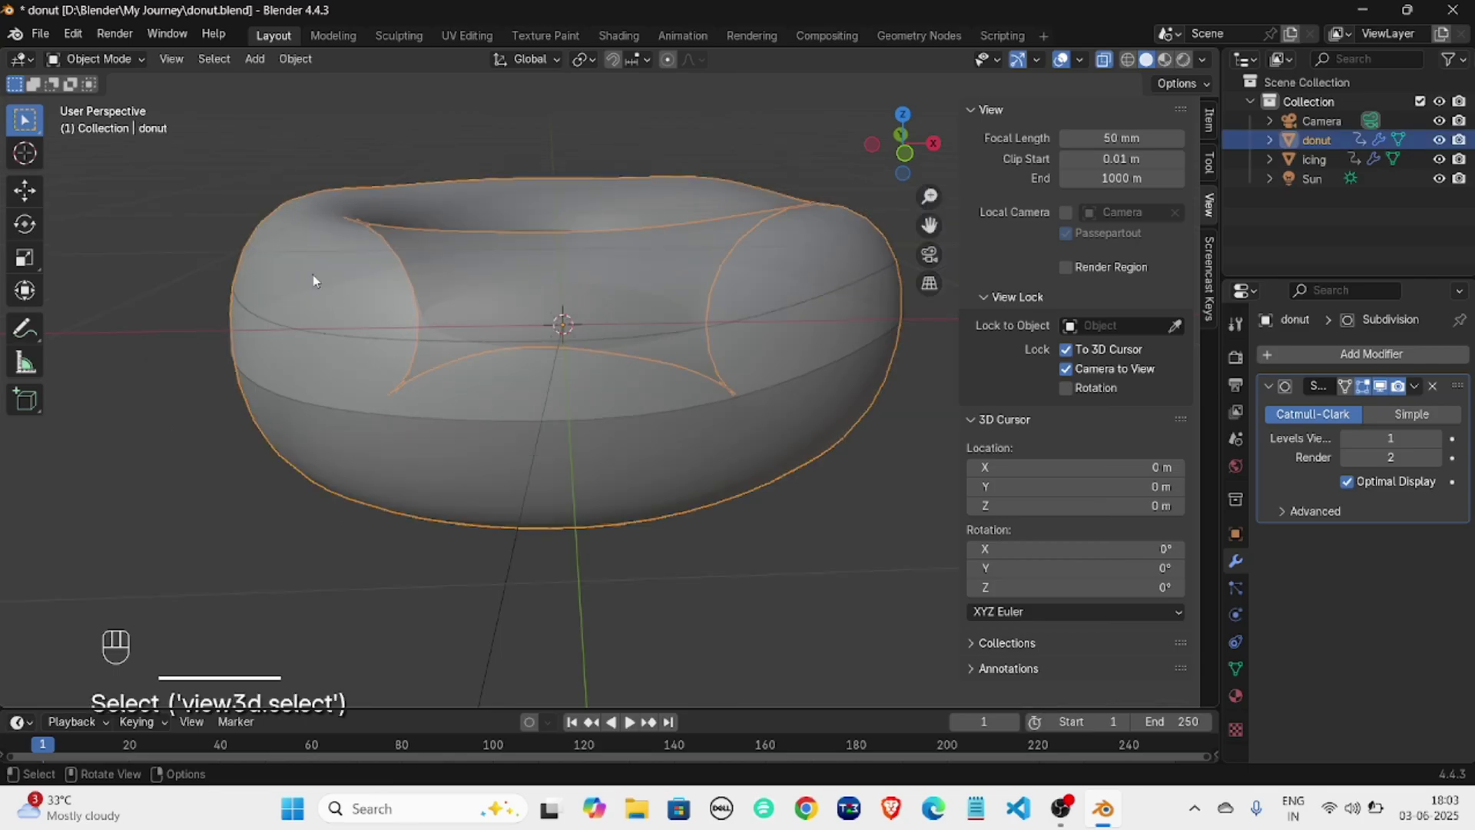
click(227, 288)
scroll(296, 323, down, 2)
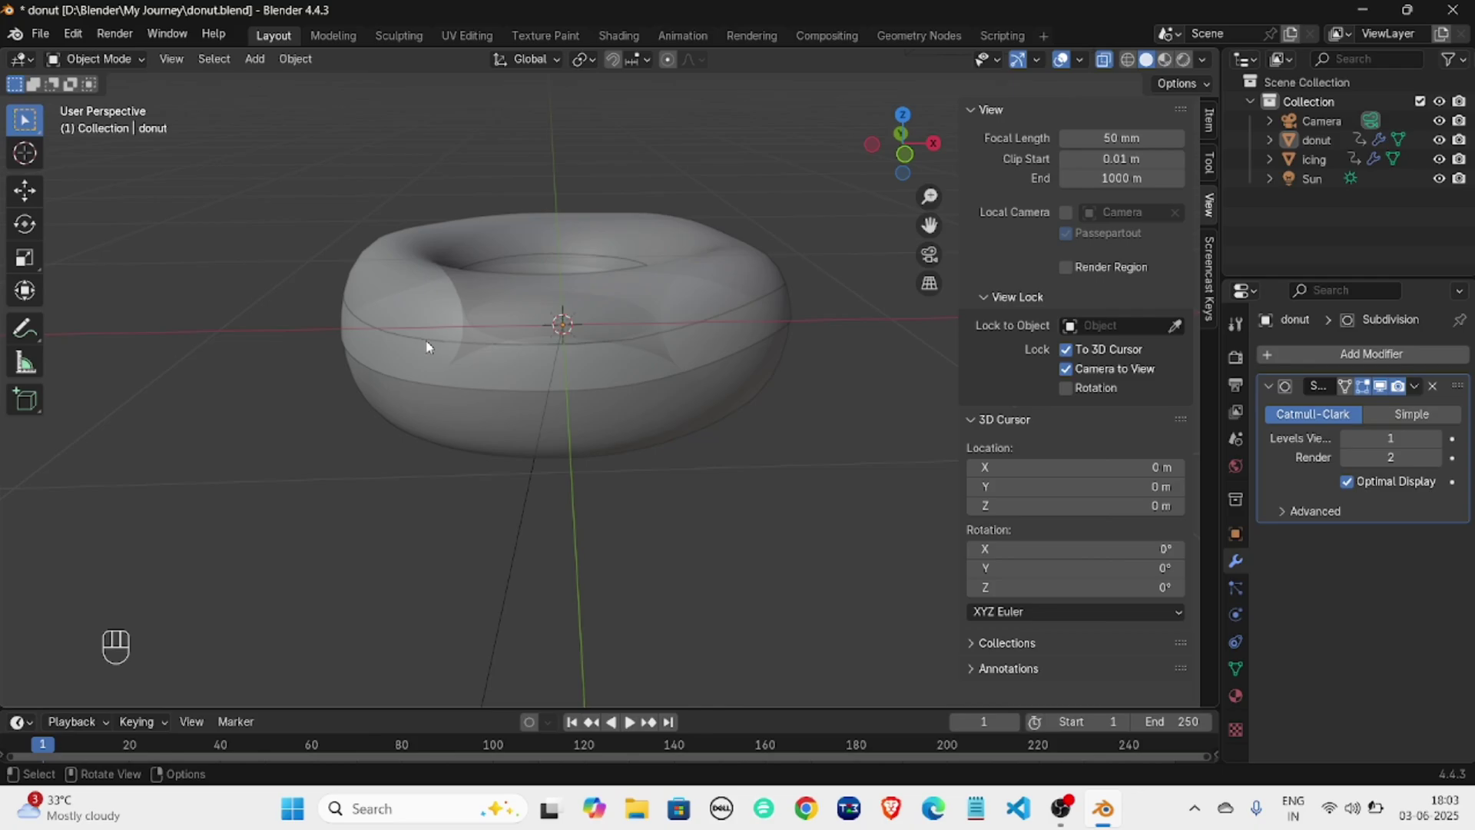
scroll(458, 363, up, 3)
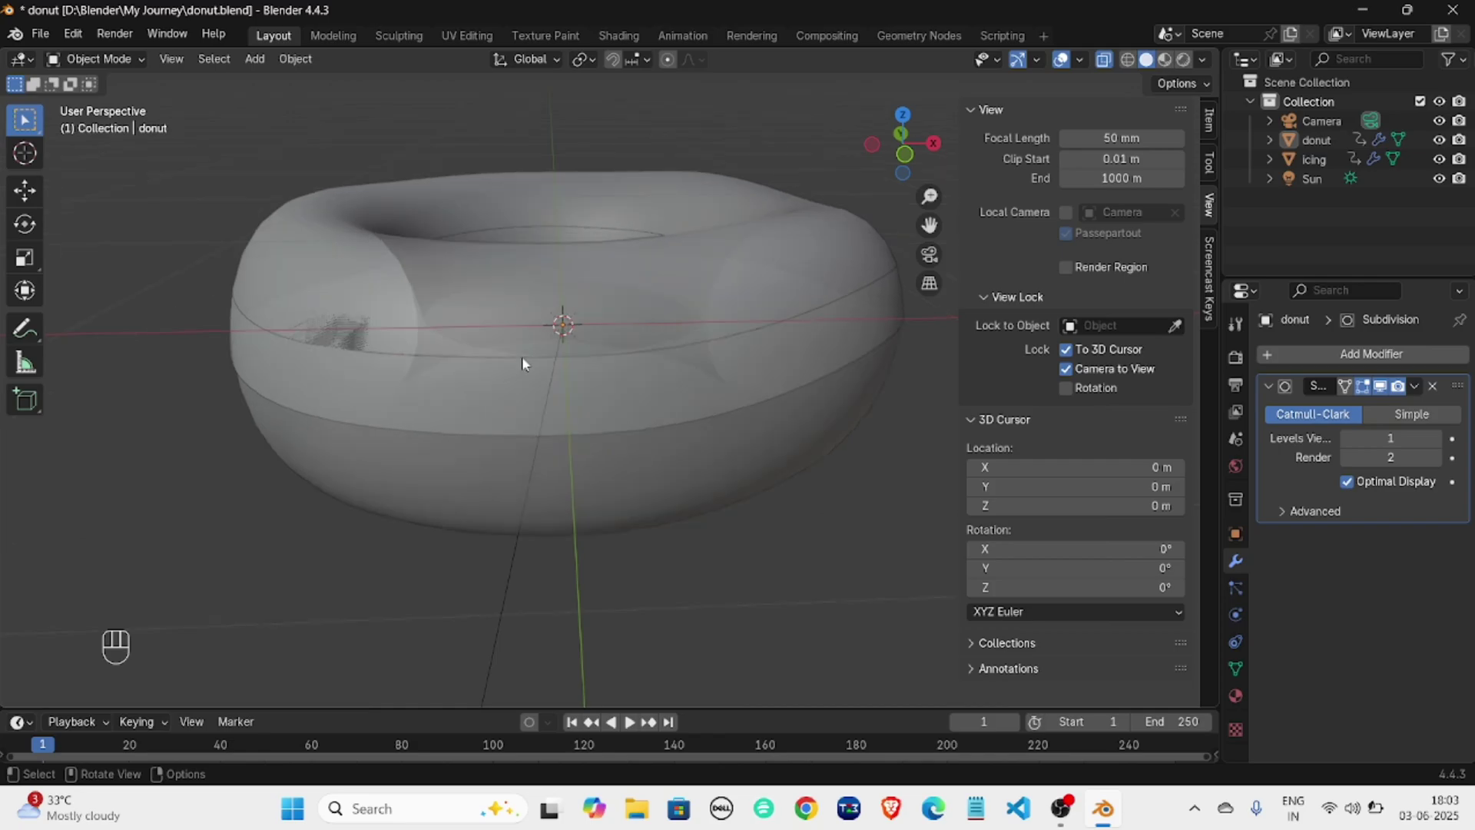
Select the icing and add a Solidify modifier to it.
click(522, 356)
click(283, 345)
middle_drag(132, 298, 131, 284)
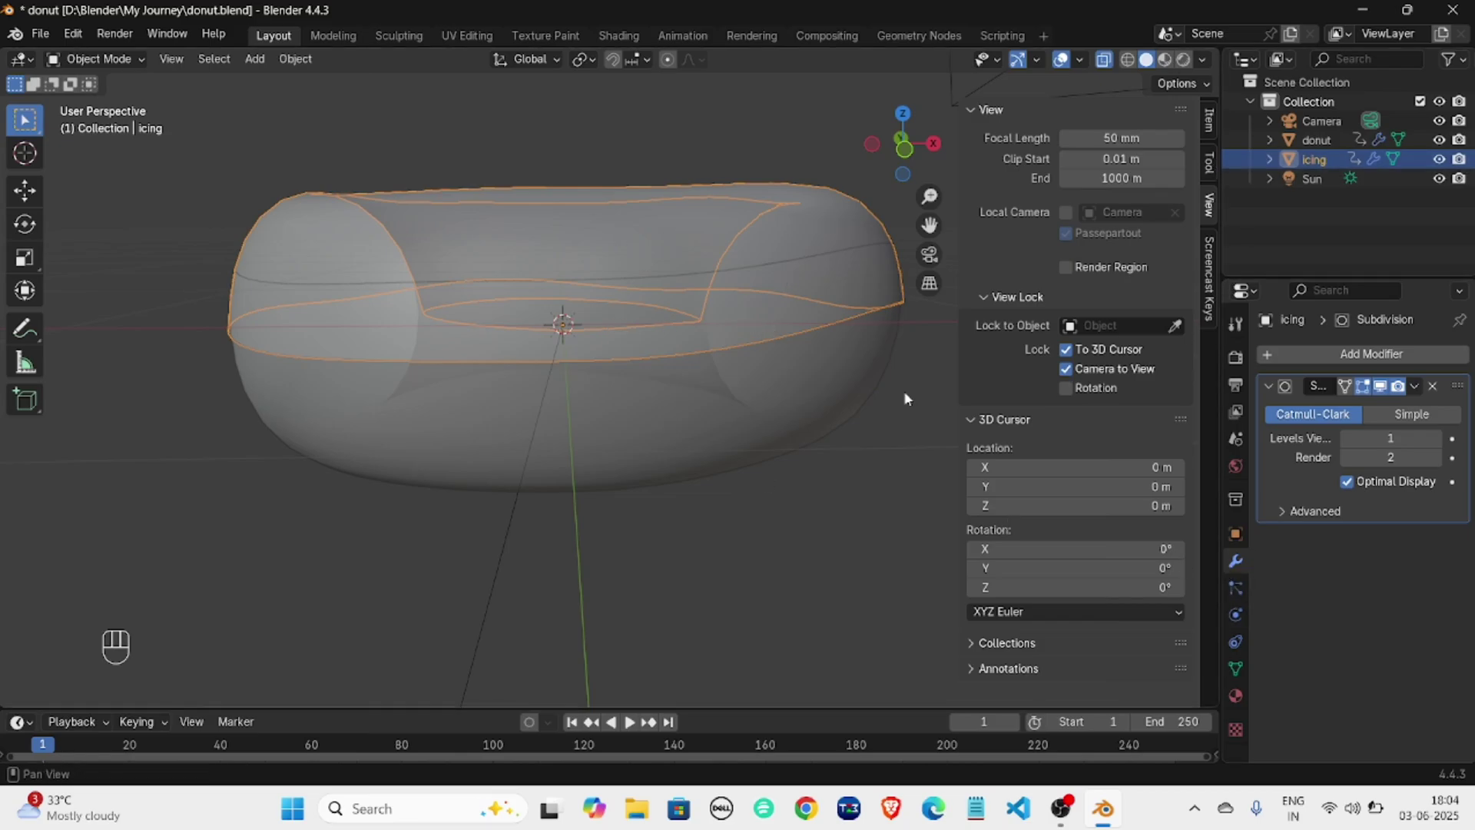
click(1325, 357)
mouse_move(1325, 357)
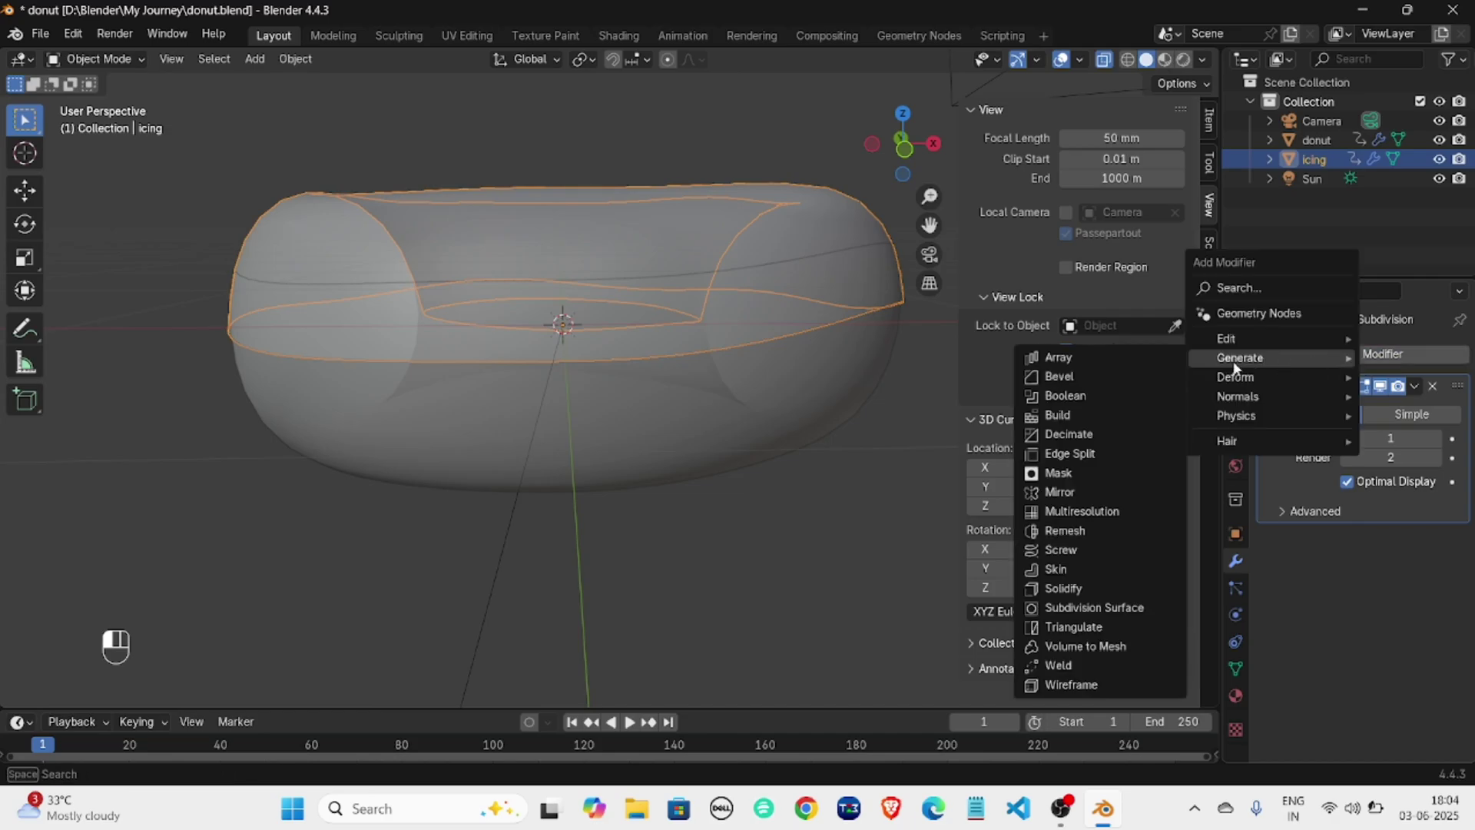
click(1073, 589)
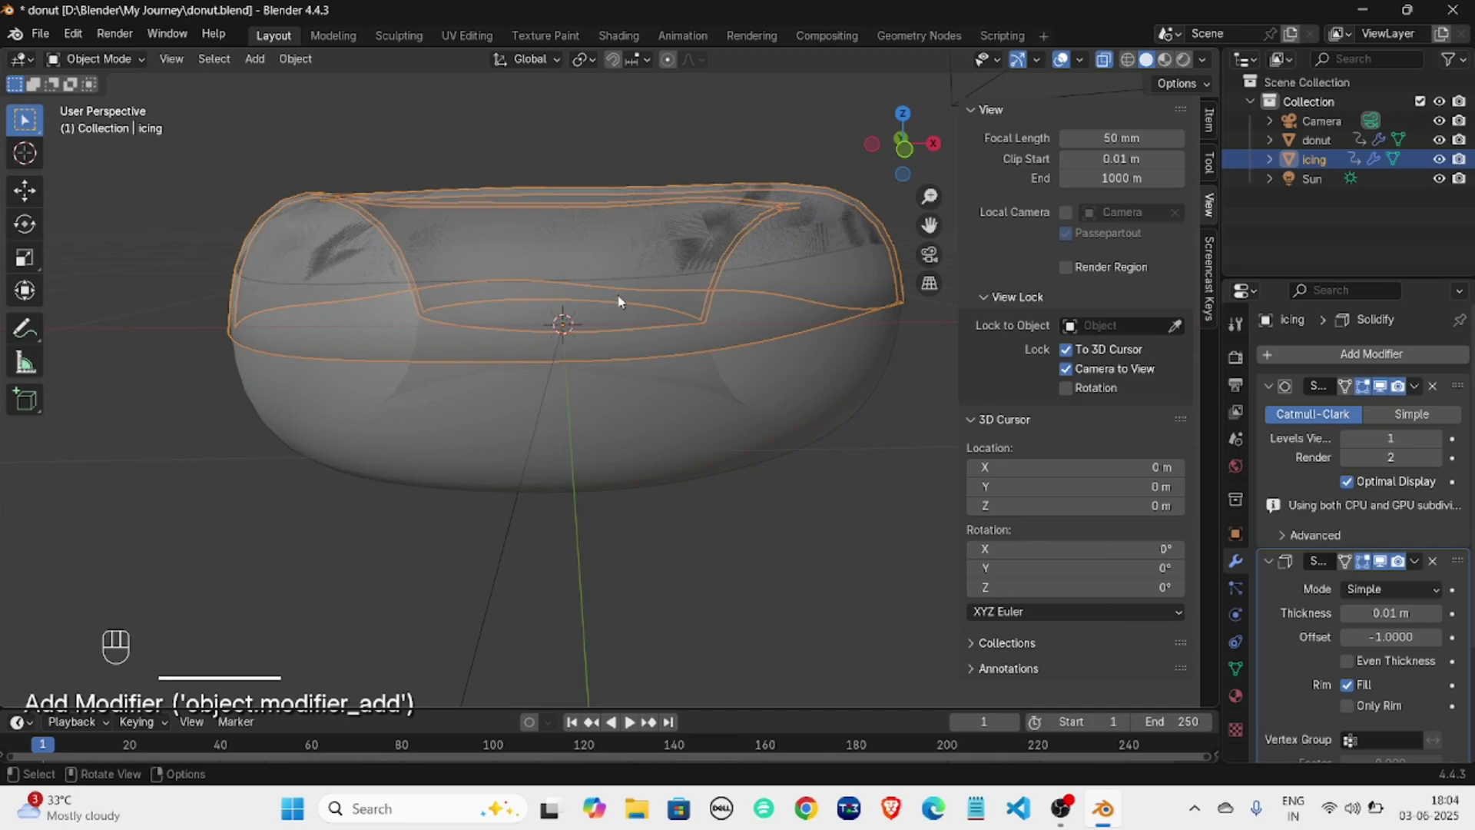
Turn off X-ray and inspect the surface and lower edge of the solidified icing around the donut.
click(1102, 61)
middle_drag(585, 250, 569, 279)
scroll(619, 326, up, 8)
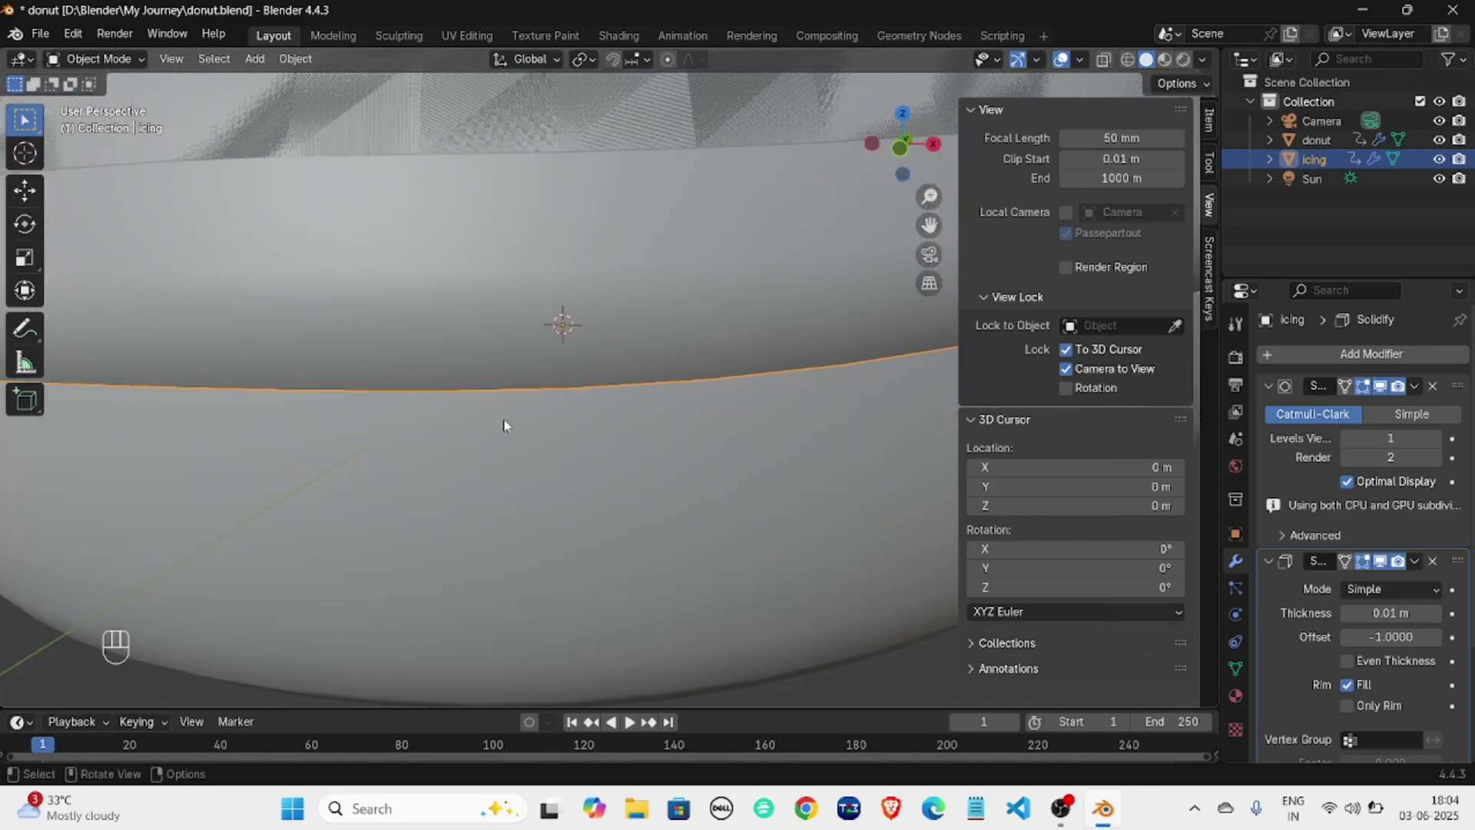
scroll(504, 425, down, 6)
middle_drag(492, 418, 554, 421)
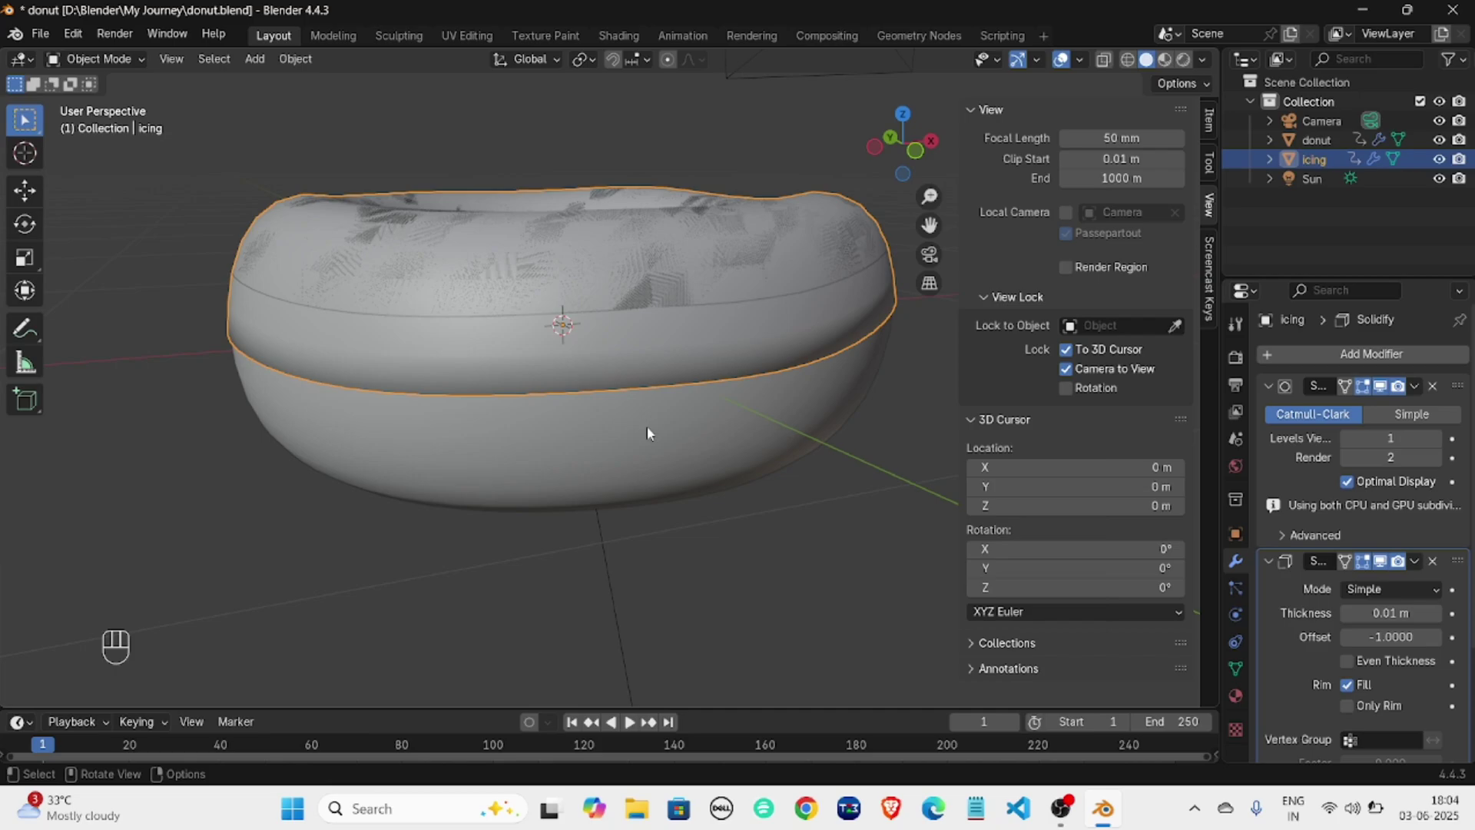
middle_drag(662, 429, 547, 435)
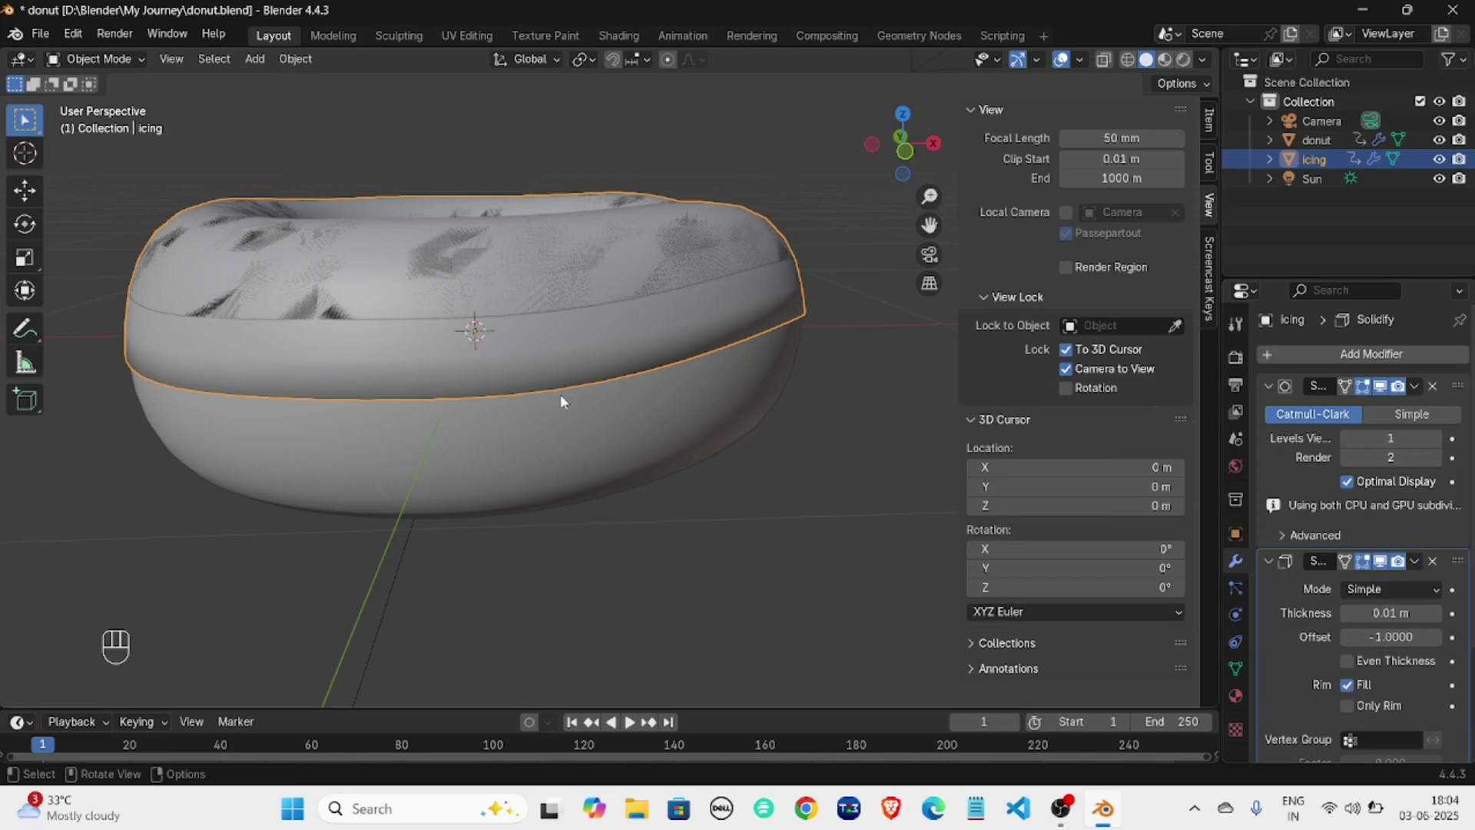
Set the icing's Solidify offset to 1 and check the icing from below.
click(1391, 636)
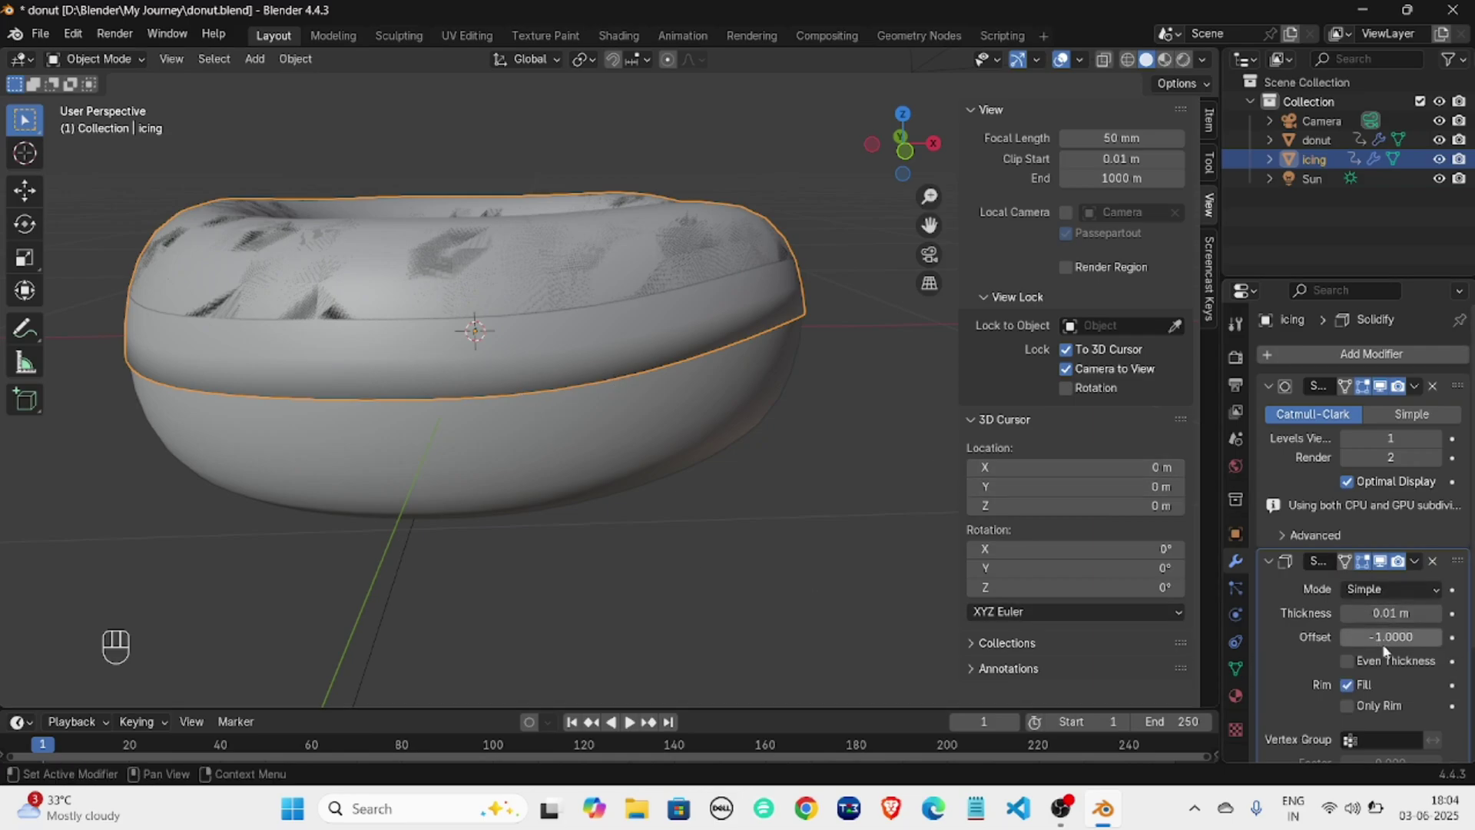
text(1)
key(Return)
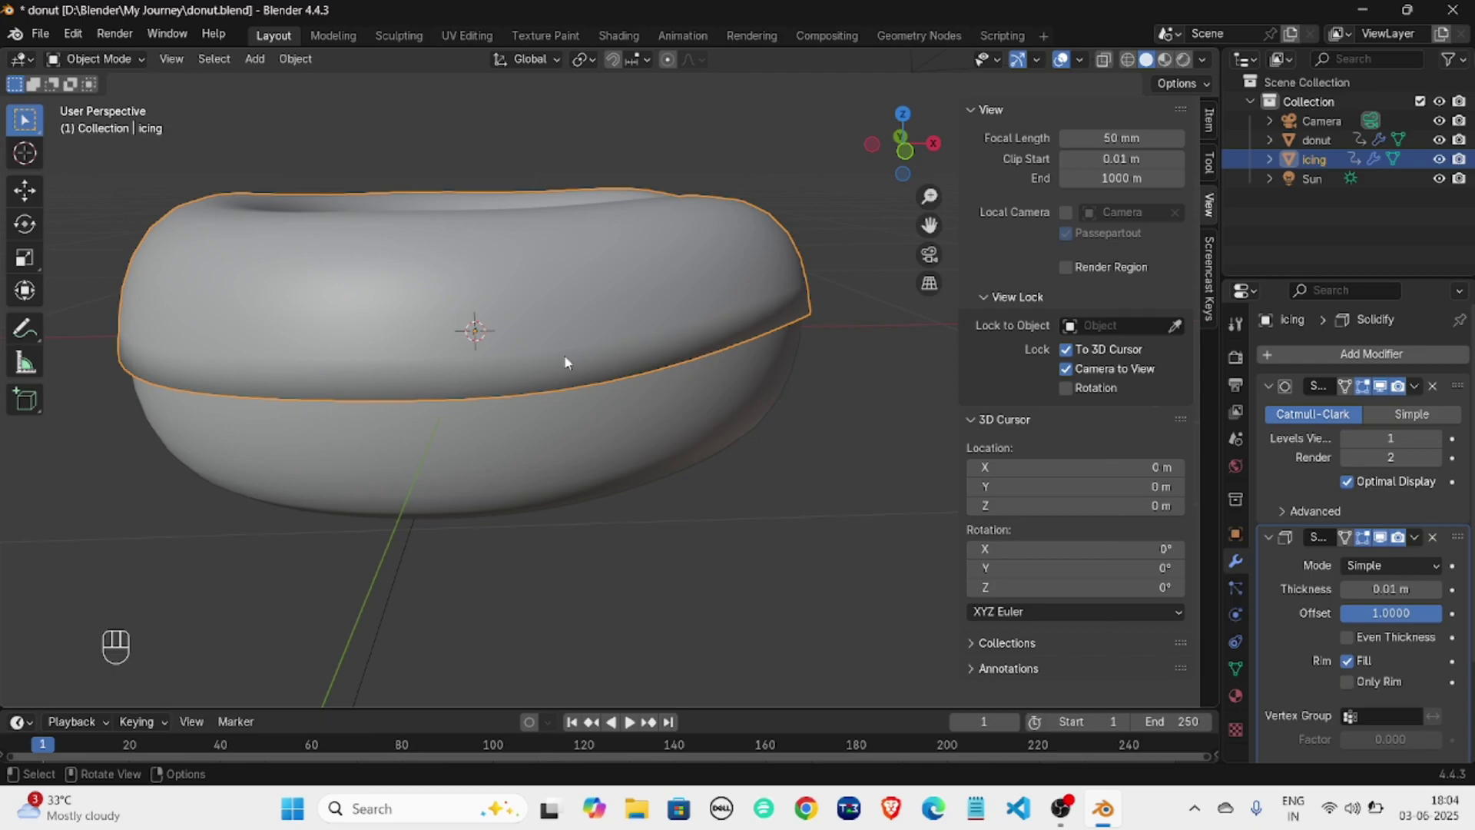
middle_drag(227, 269, 361, 271)
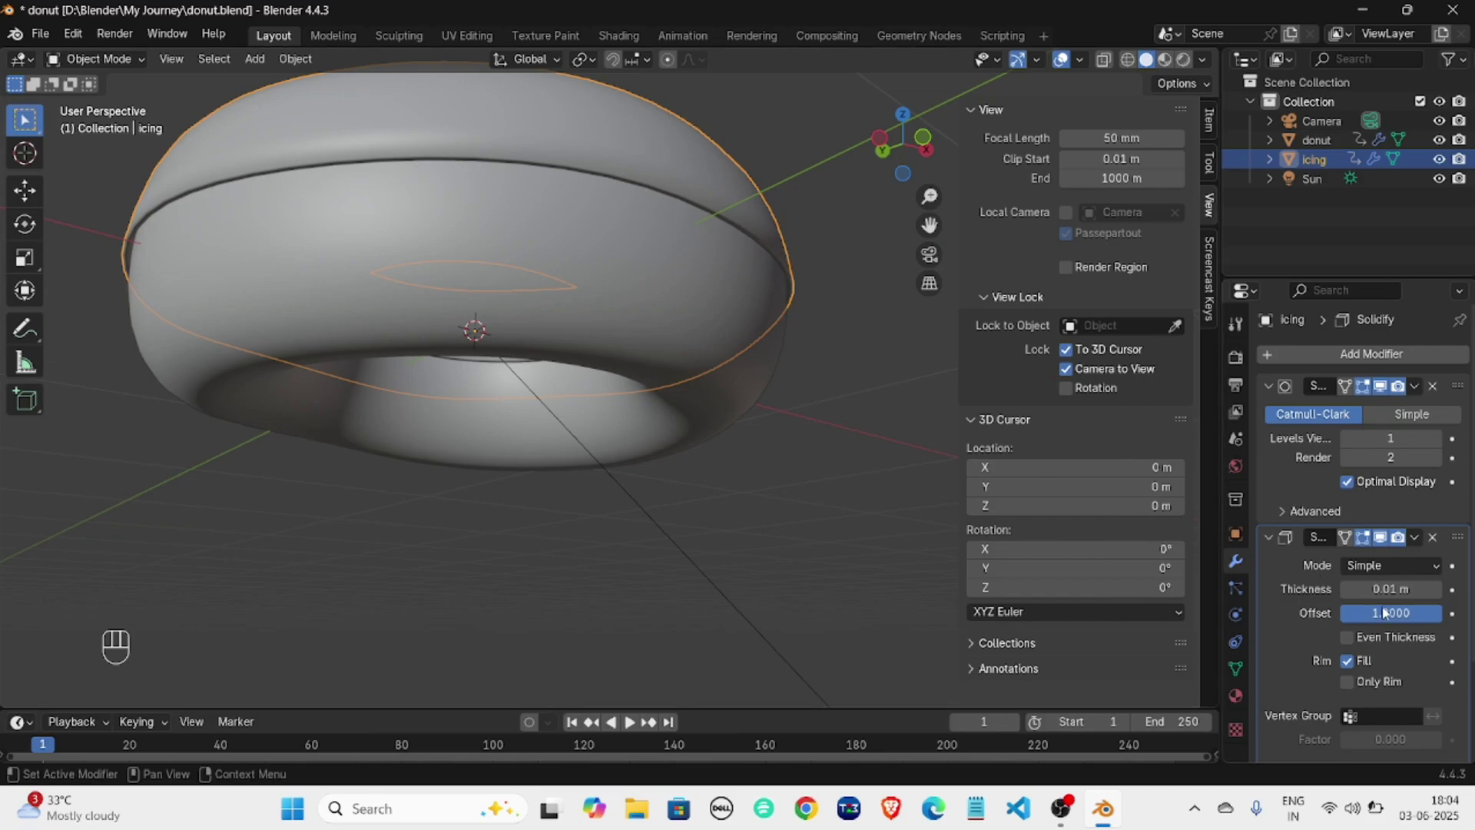
Try a Solidify thickness of 0.06 m on the icing.
mouse_move(1397, 589)
mouse_down()
mouse_move(1326, 588)
mouse_move(1413, 588)
mouse_up()
middle_drag(814, 436, 786, 486)
scroll(800, 528, down, 3)
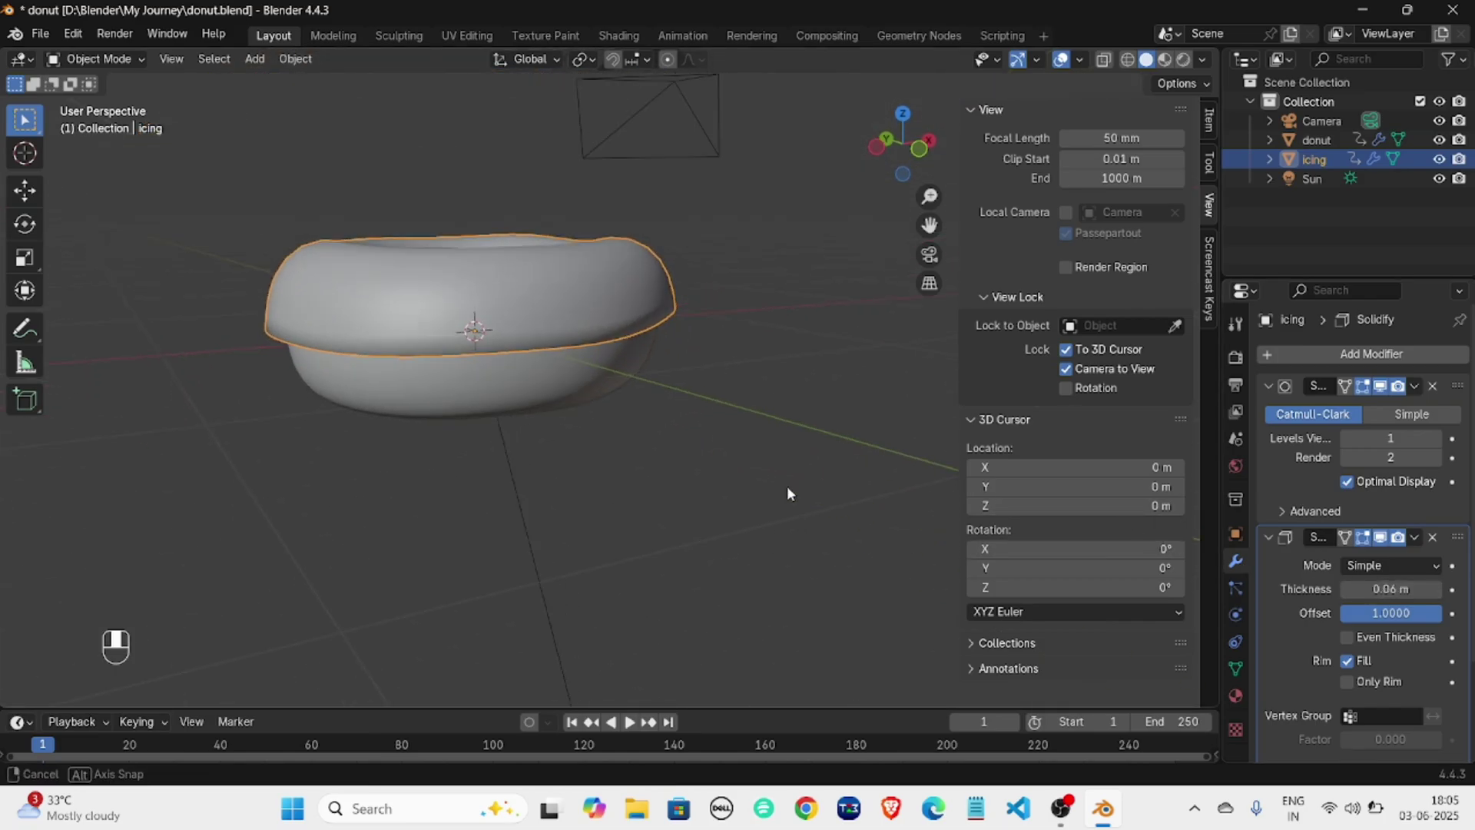
Set the icing's Solidify thickness to 0.025 m, deselect the icing and check its shape.
click(1400, 589)
text(0.025)
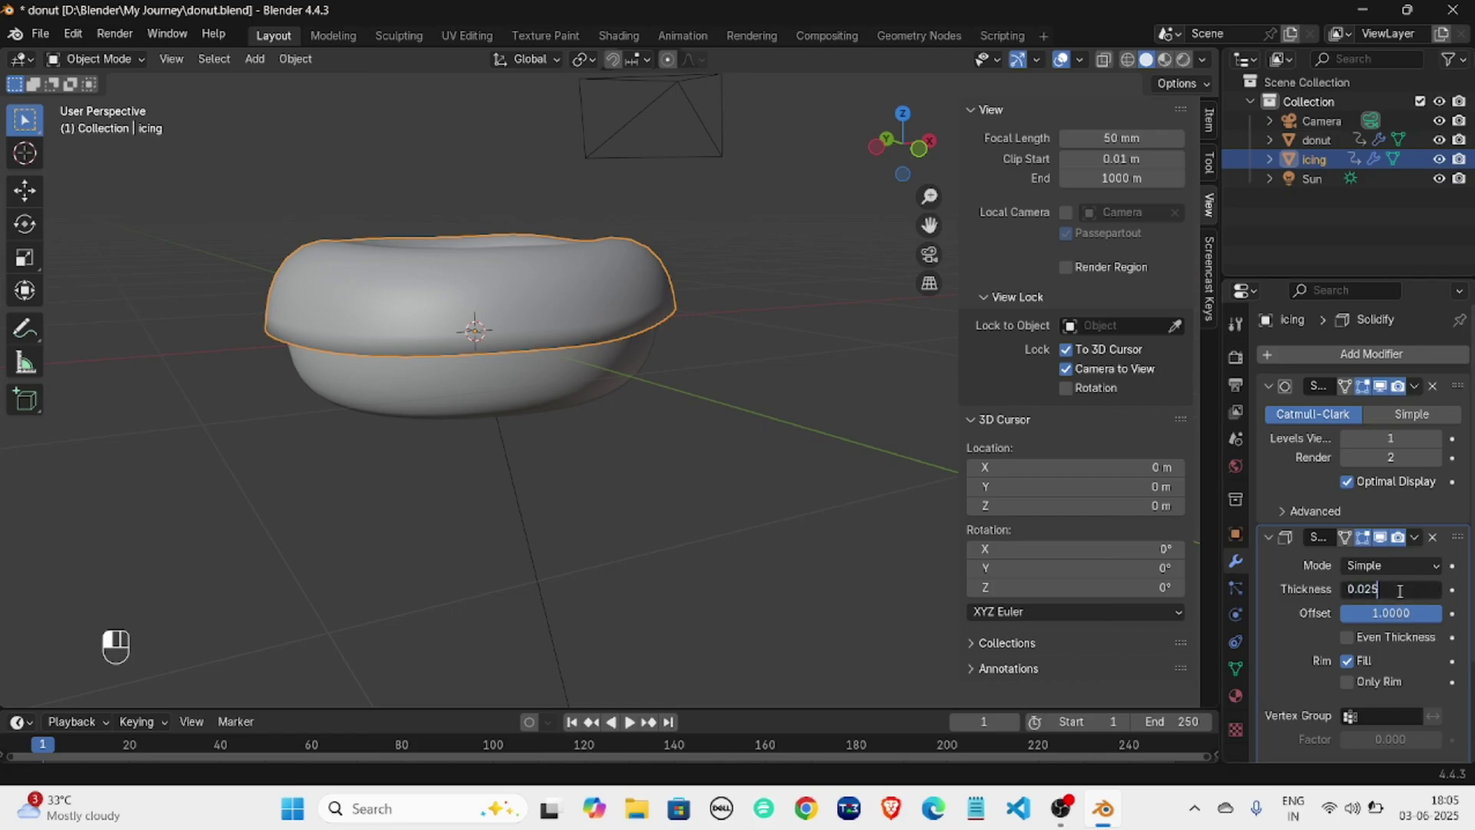
key(Return)
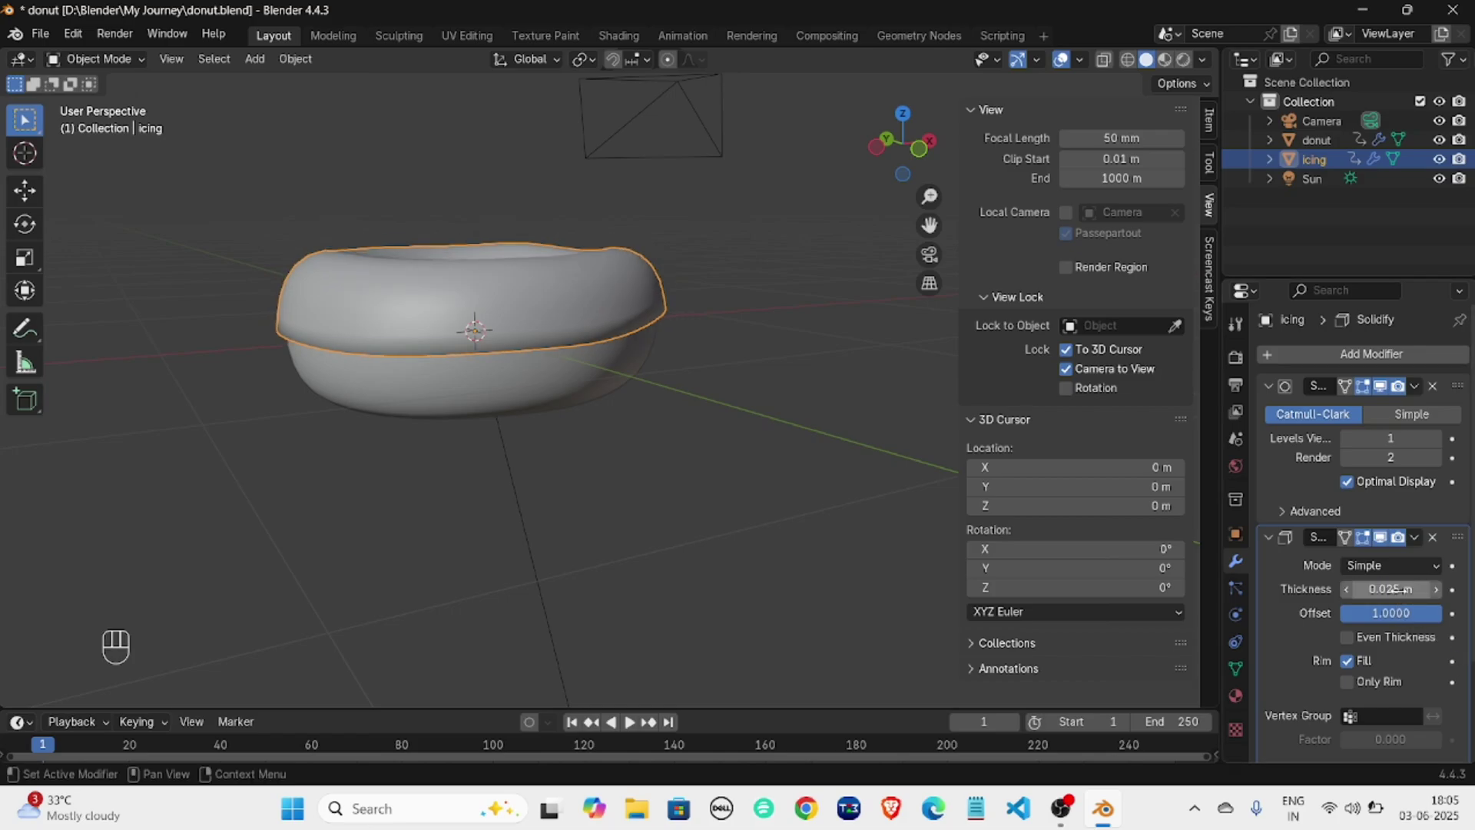
scroll(625, 355, up, 5)
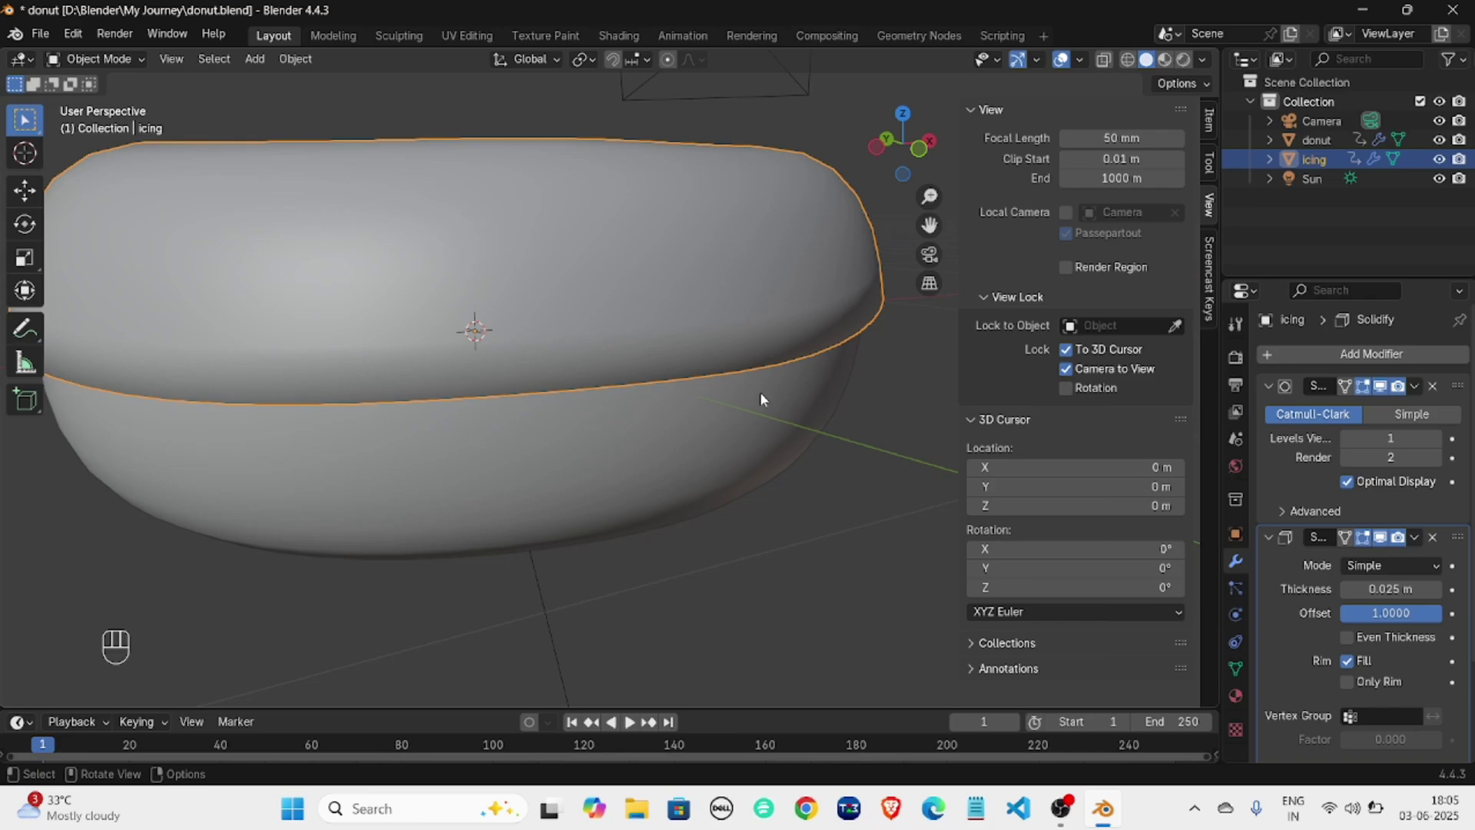
click(903, 380)
middle_drag(904, 381, 826, 407)
Set the icing's Solidify thickness to 0.026 m and check it from the side and below.
click(1394, 588)
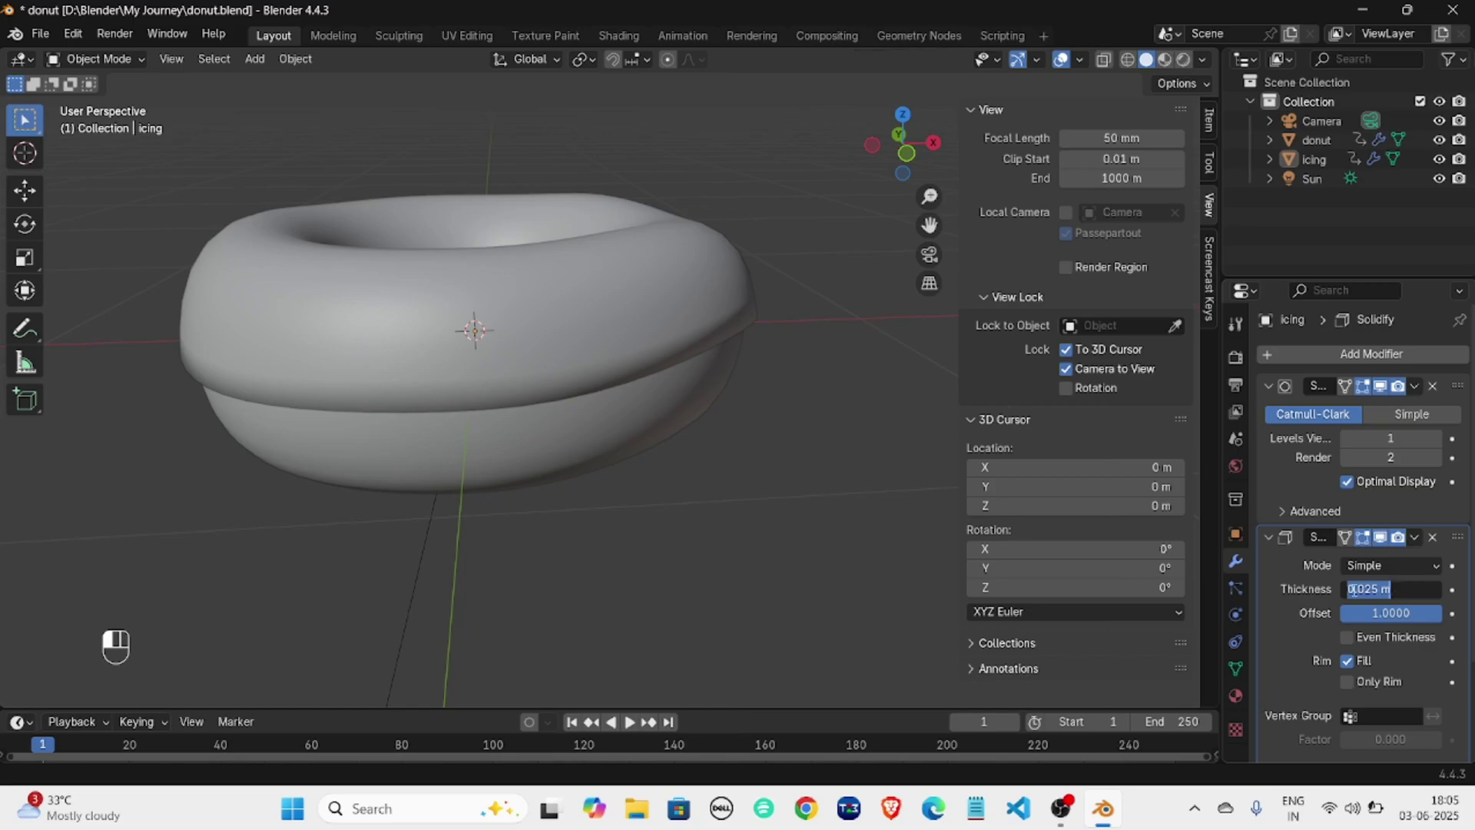
click(1373, 589)
key(BackSpace)
text(6)
key(Return)
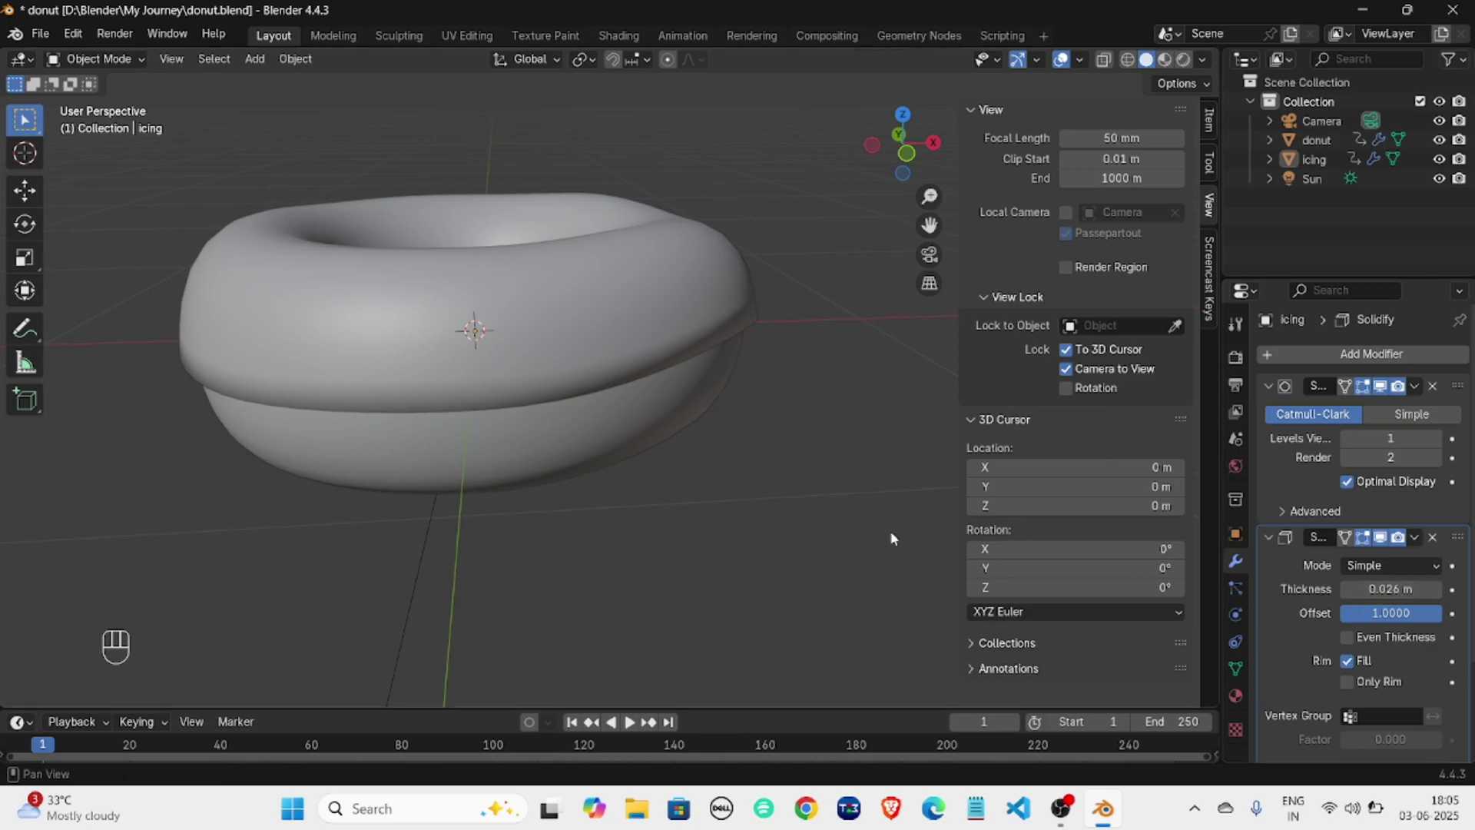
middle_drag(891, 537, 754, 463)
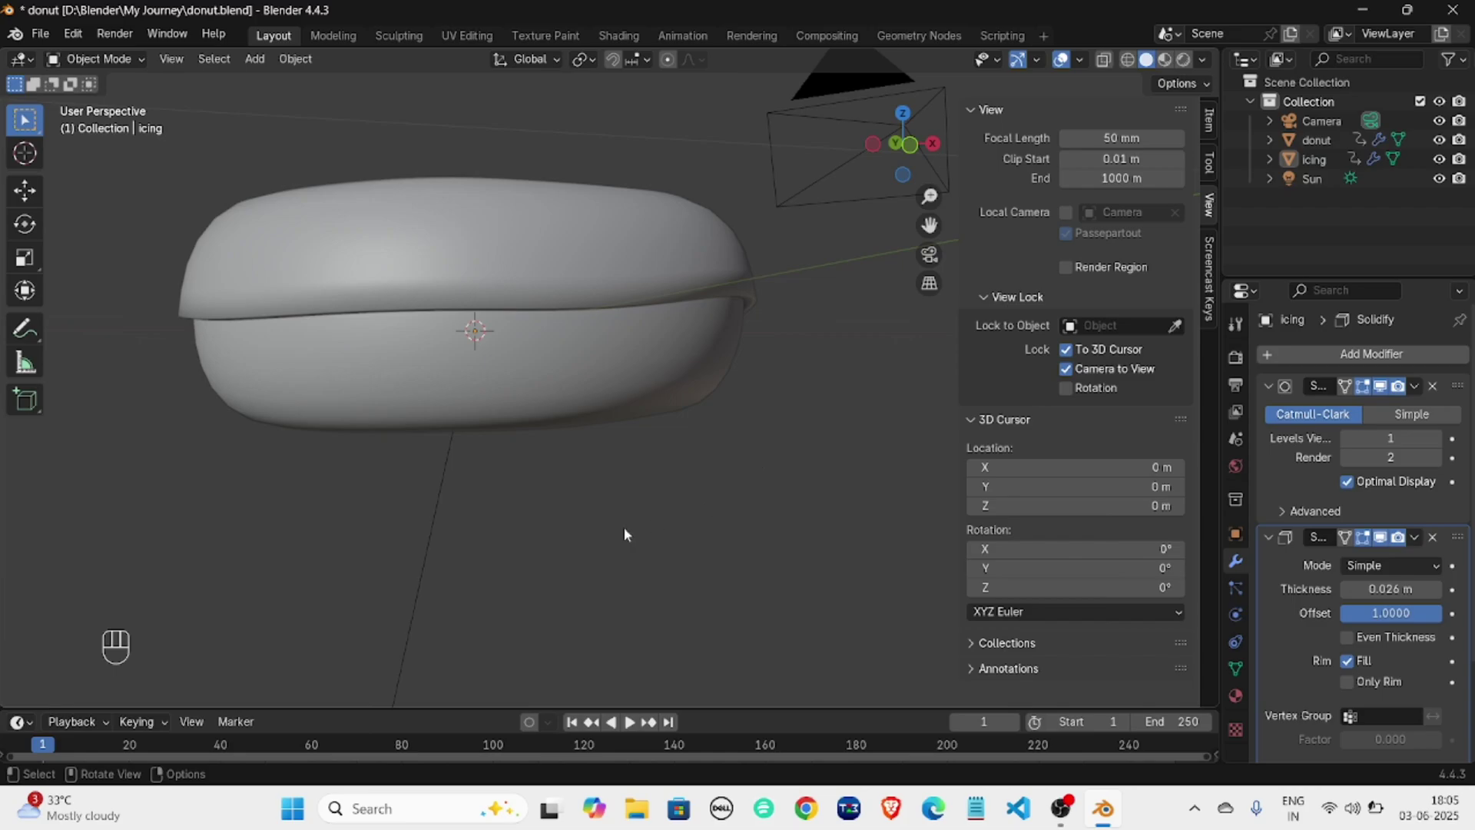
middle_drag(696, 334, 521, 405)
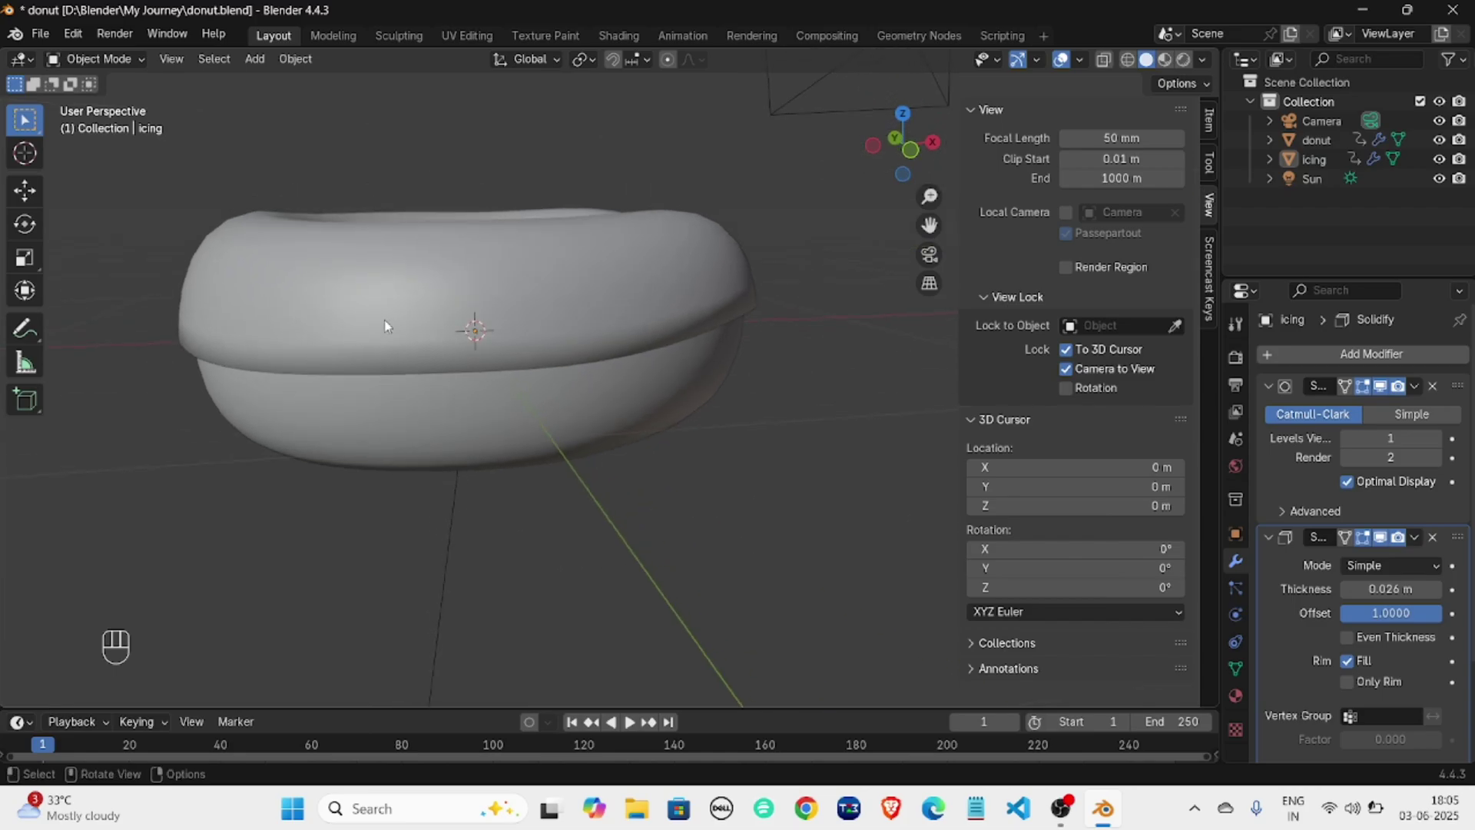
Select the icing, check its mesh in Edit Mode and return to Object Mode.
click(362, 307)
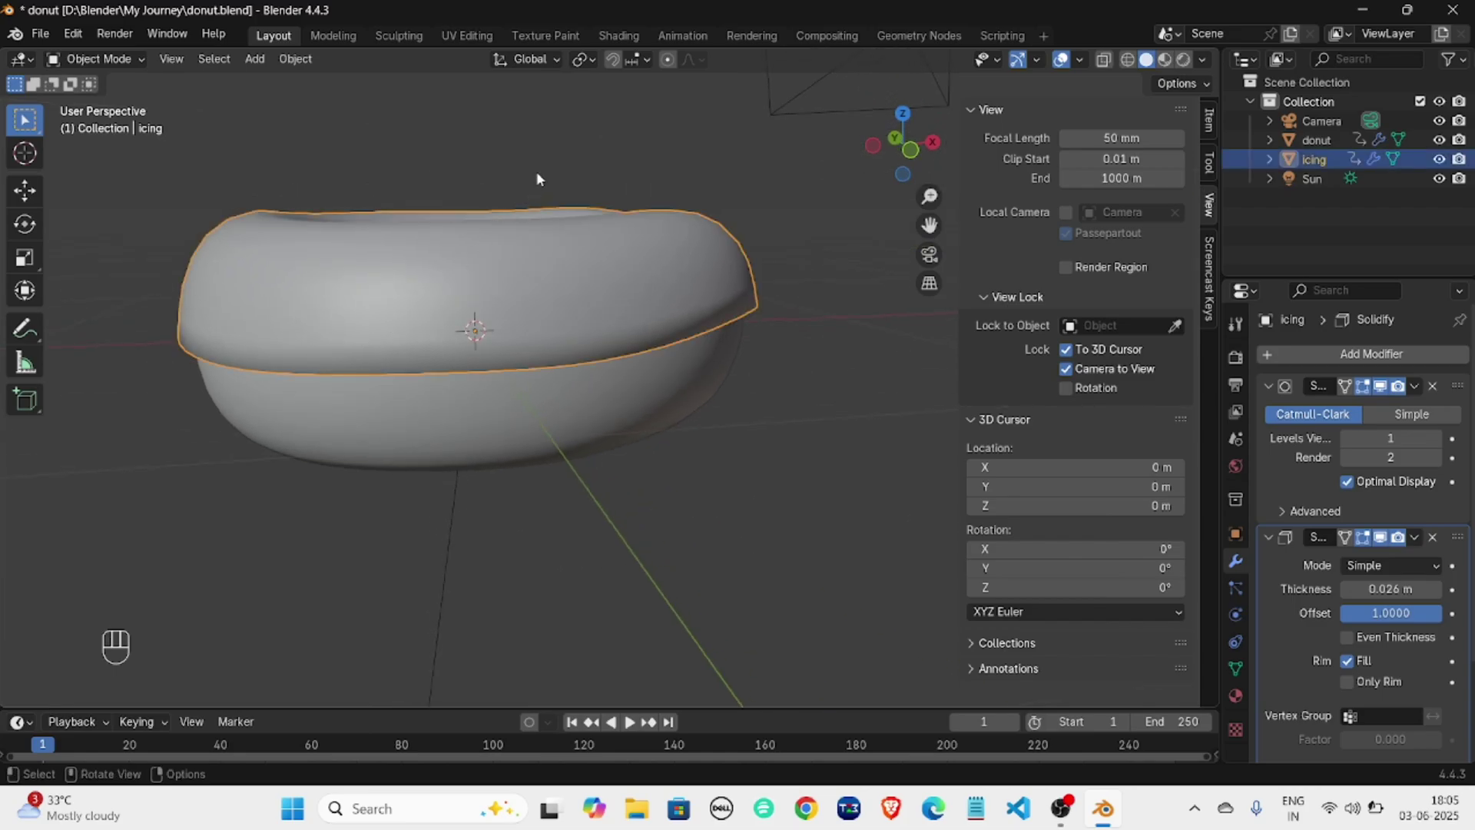
key(Tab)
middle_drag(377, 161, 322, 269)
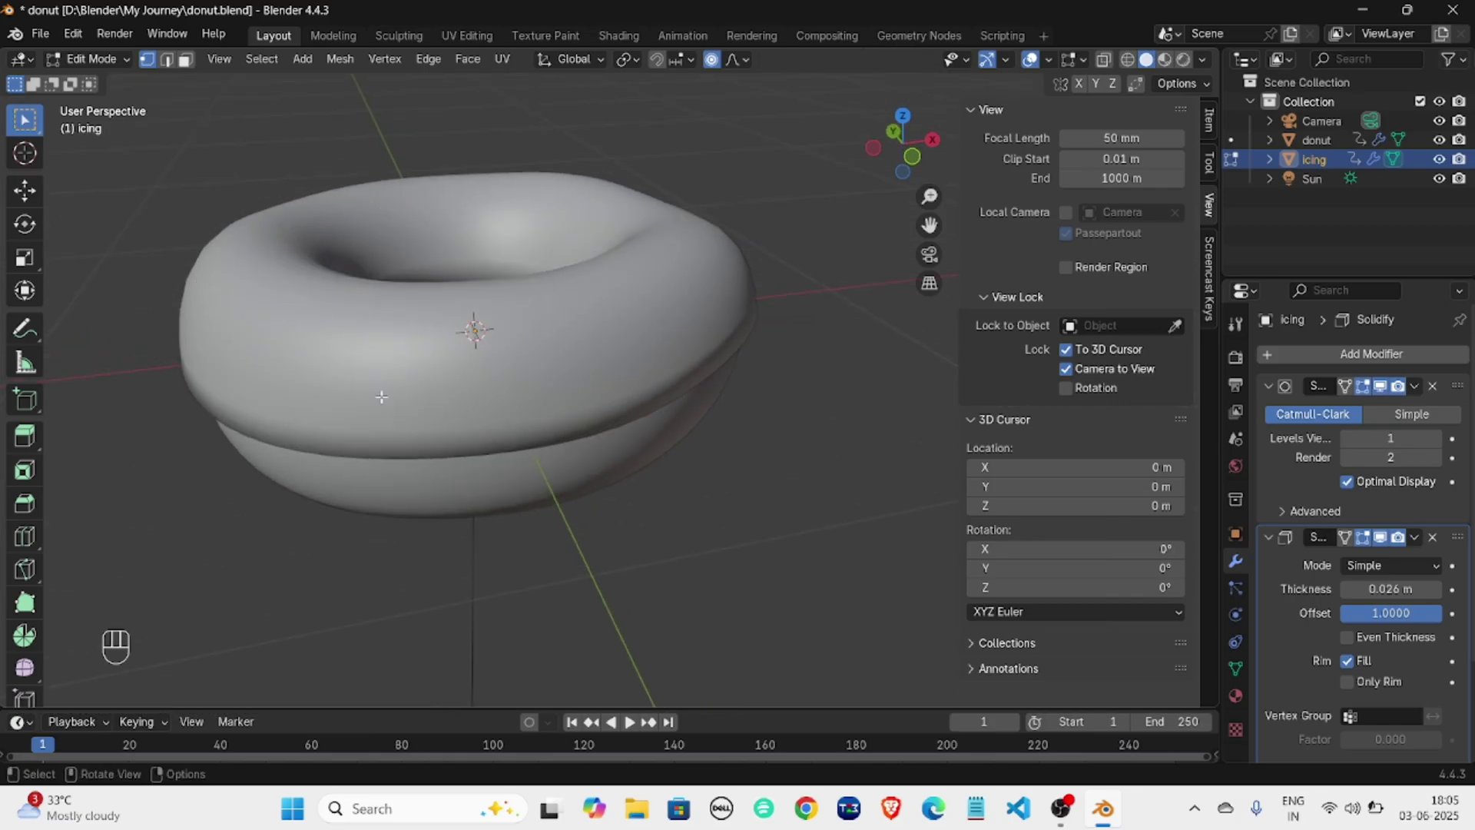
key(Tab)
key(Tab)
click(398, 471)
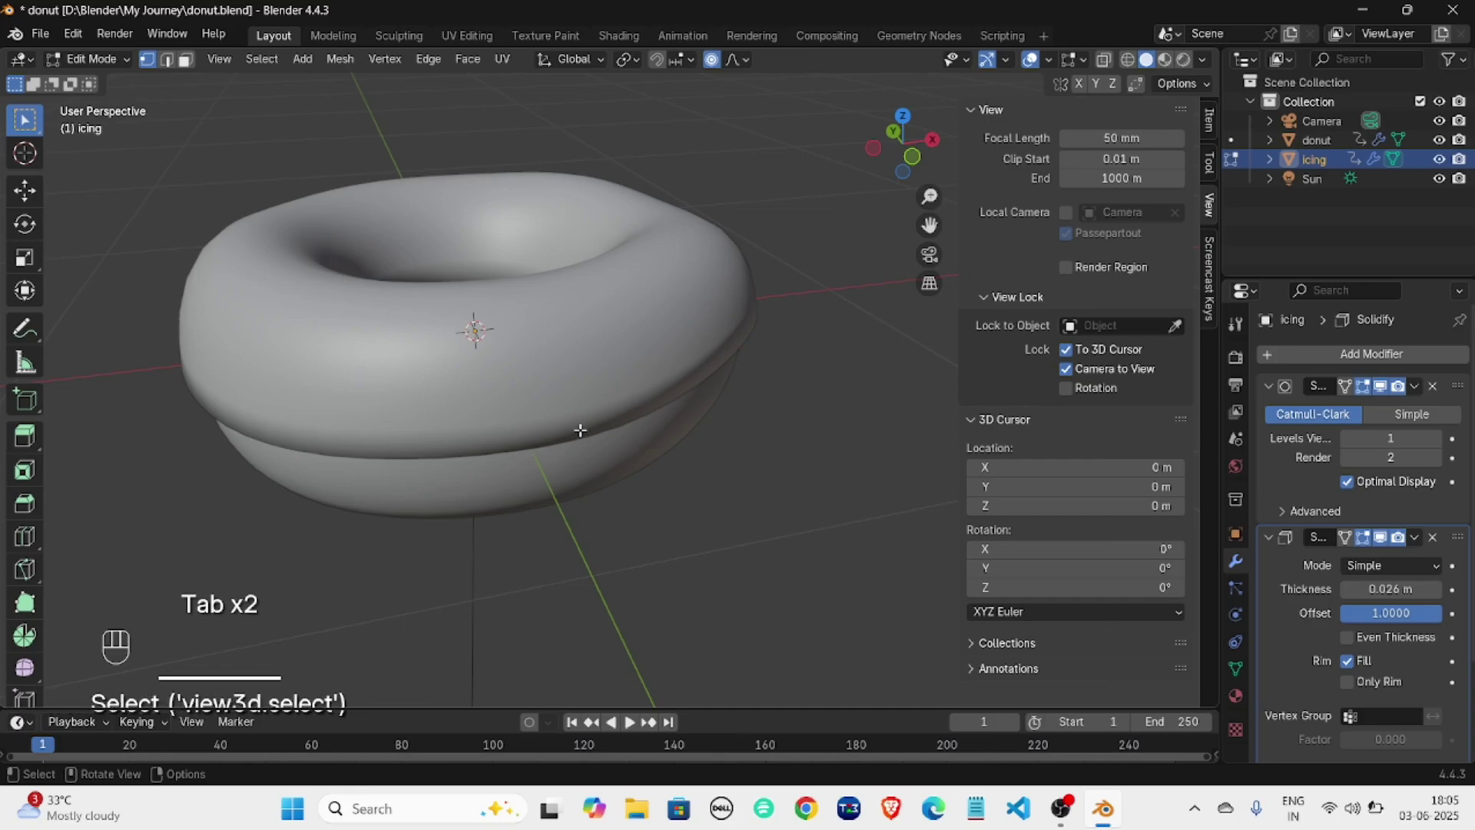
key(Tab)
Examine the donut's mesh in Edit Mode for comparison, then return to Object Mode.
click(549, 431)
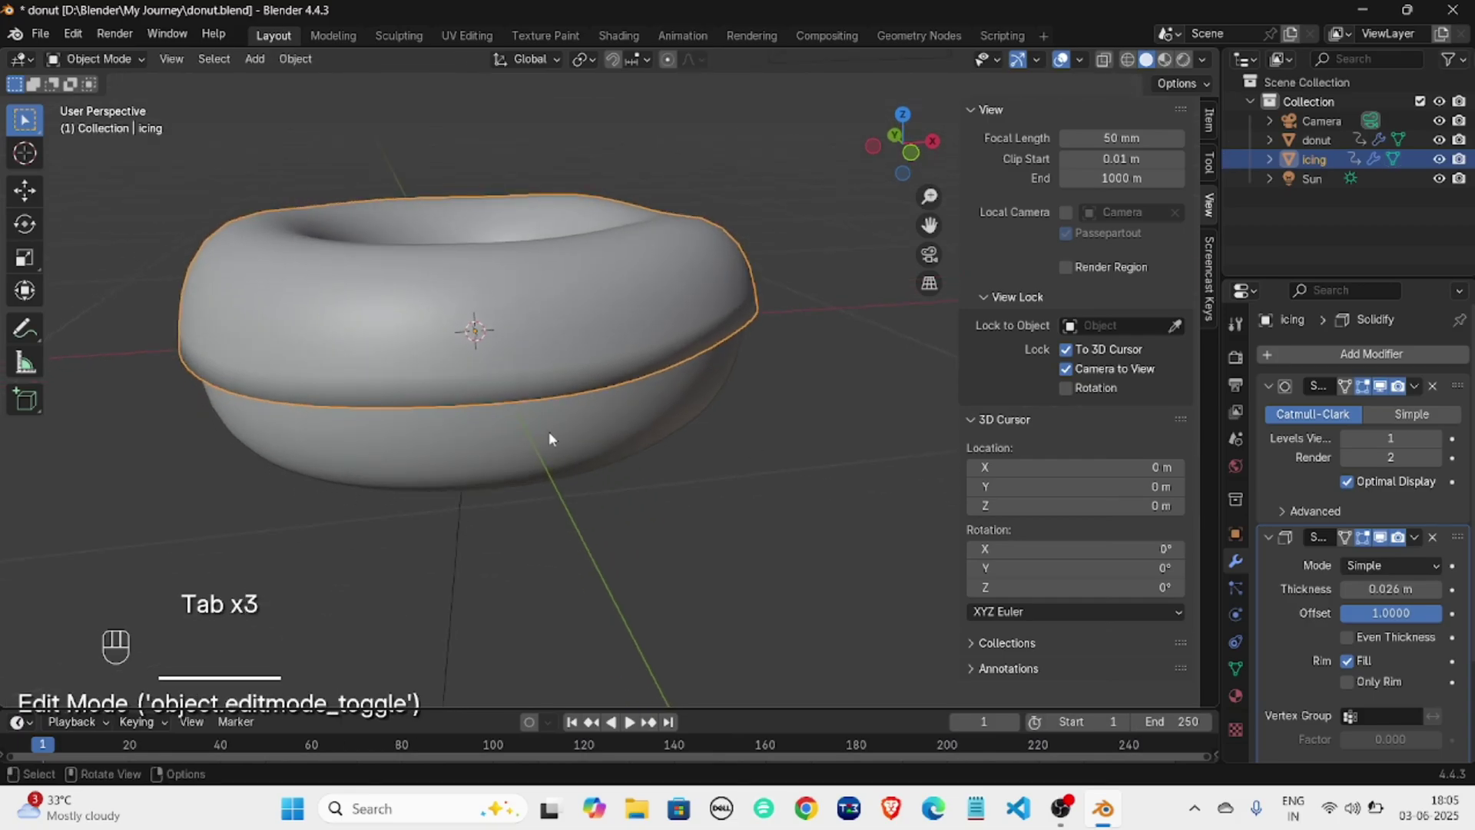
key(Tab)
middle_drag(538, 430, 512, 402)
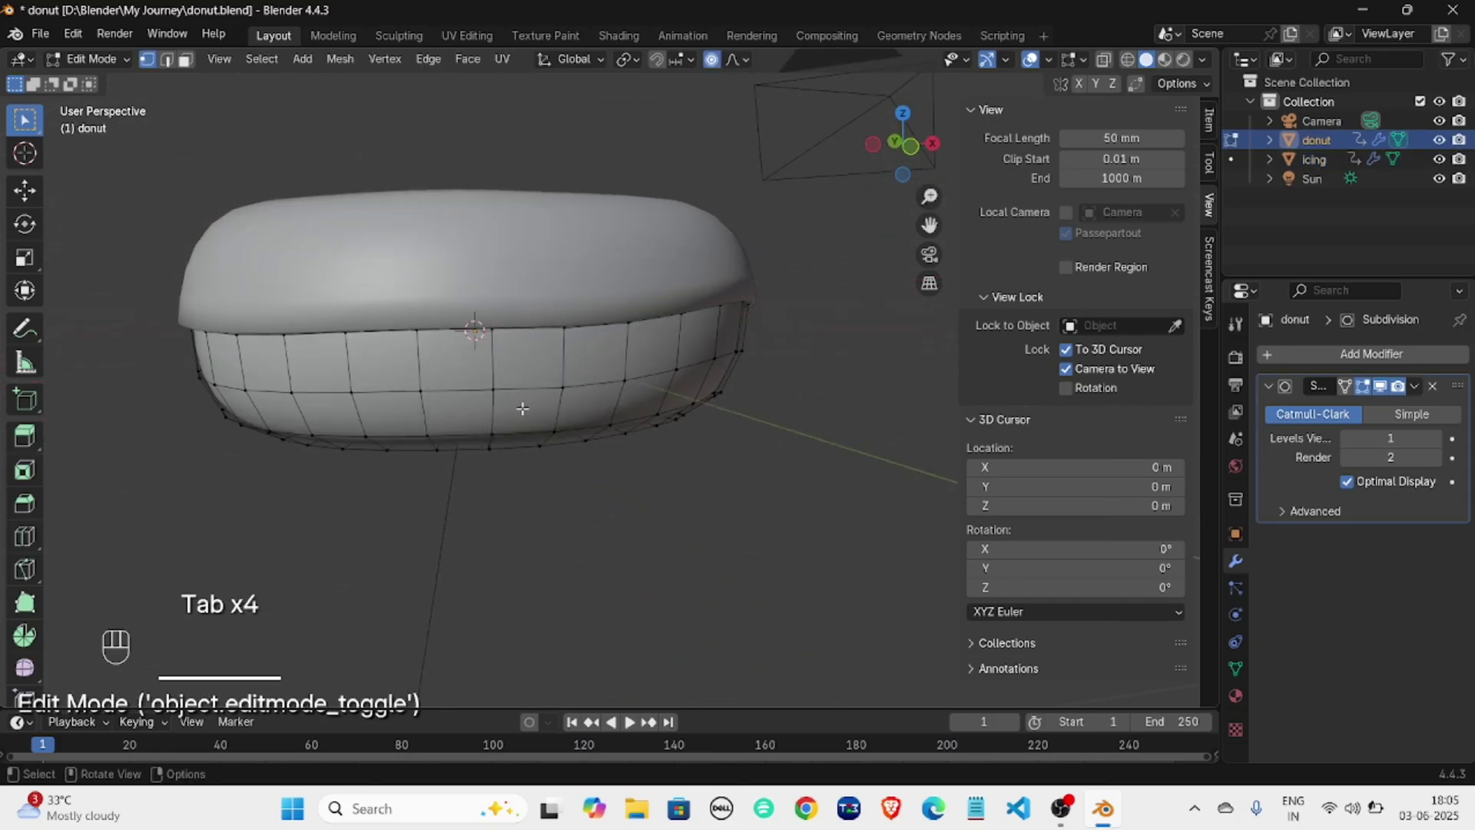
click(496, 392)
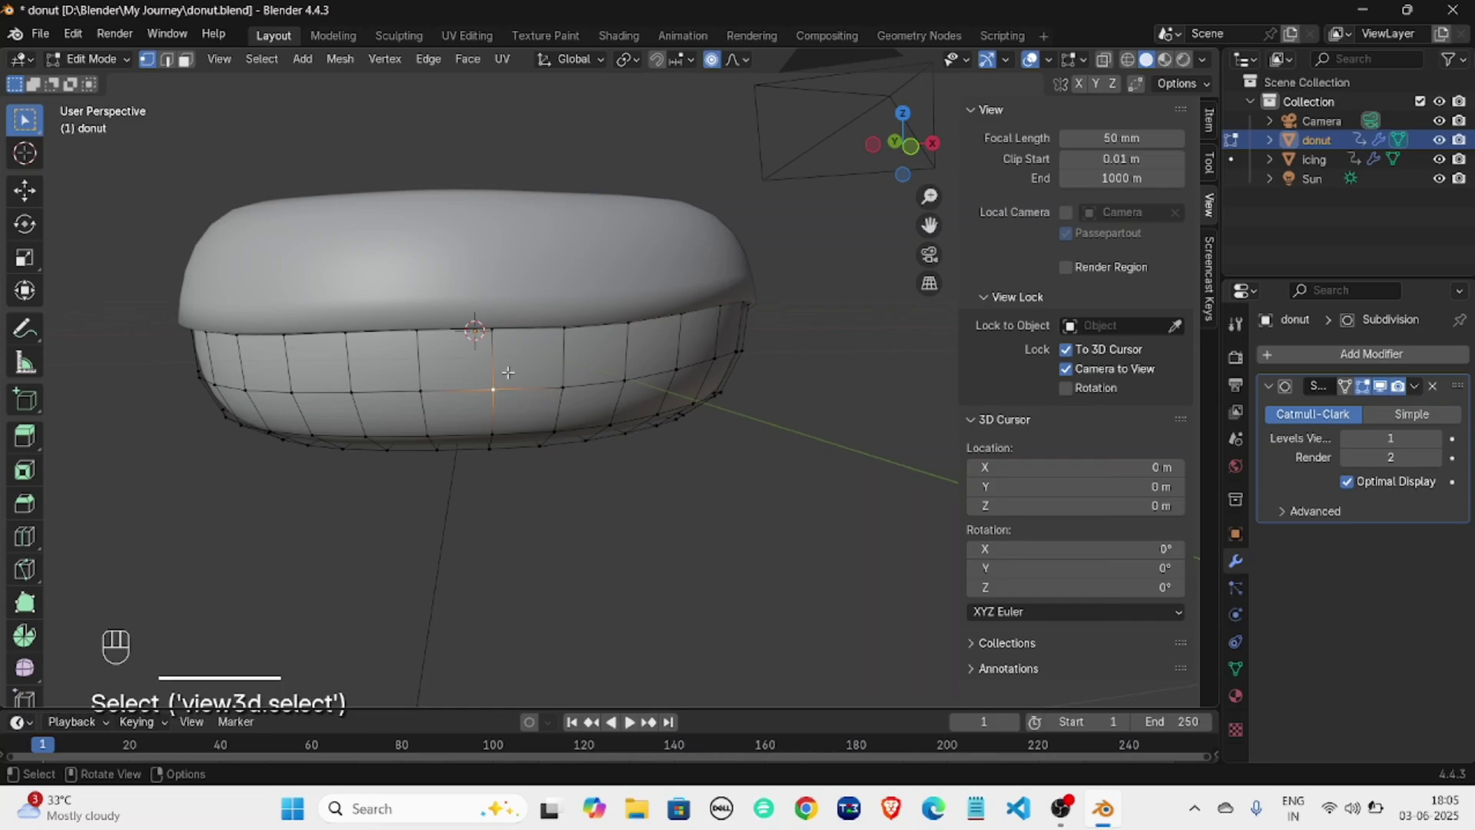
key(Tab)
Enter Edit Mode on the icing and turn off the Solidify modifier's display in Edit Mode.
click(513, 304)
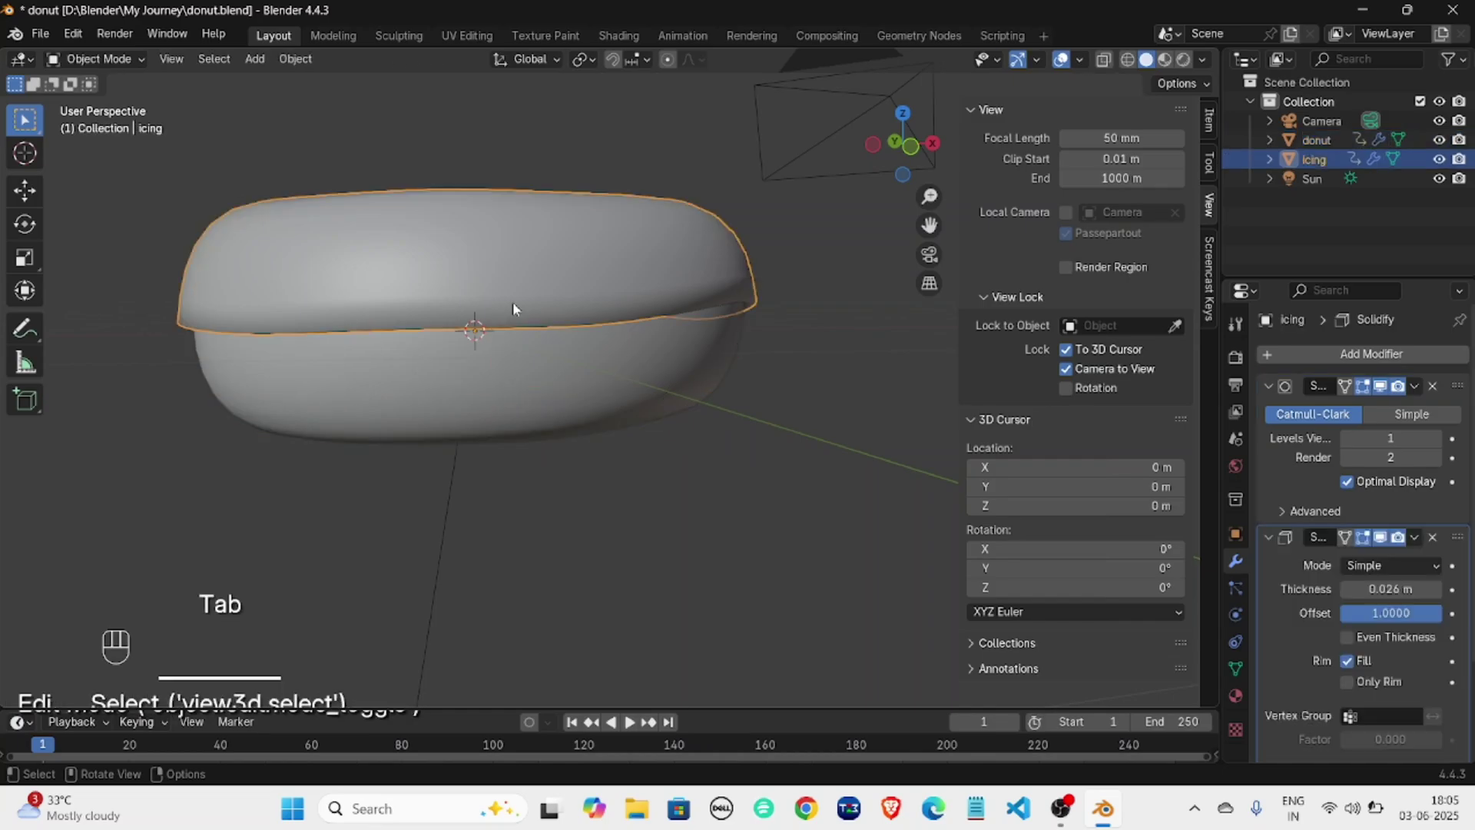
key(Tab)
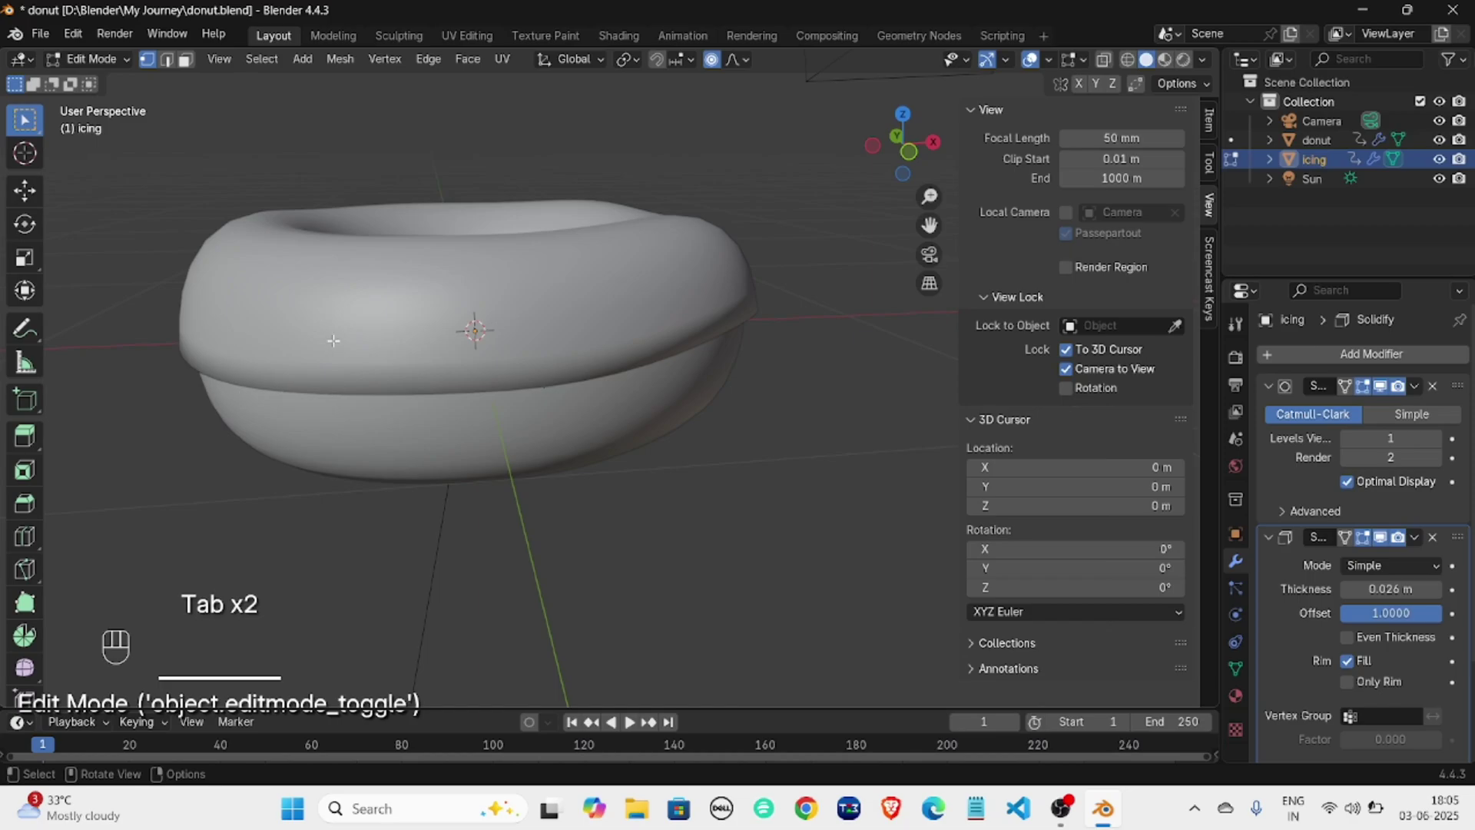
click(1364, 542)
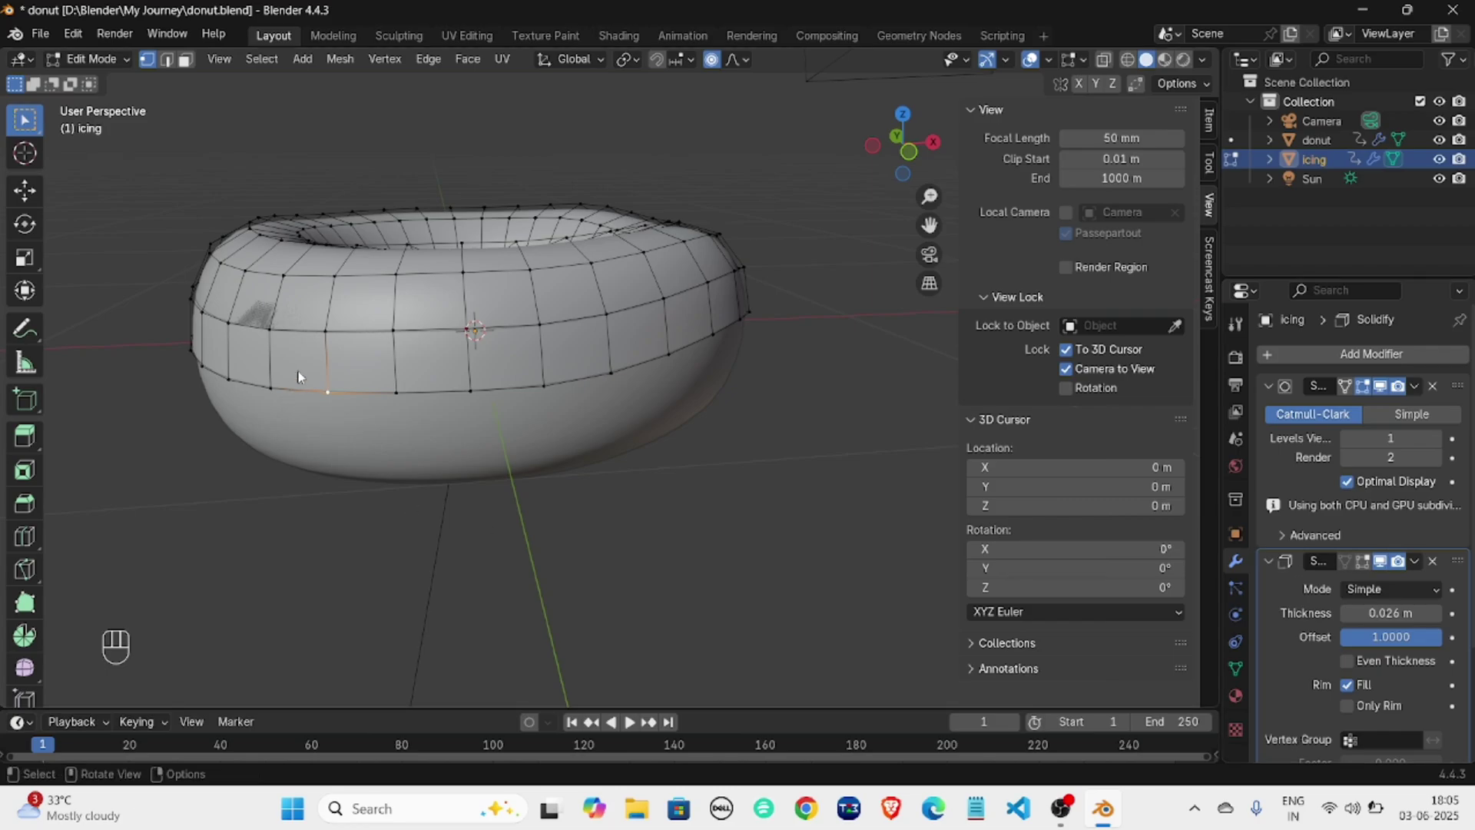
click(1362, 561)
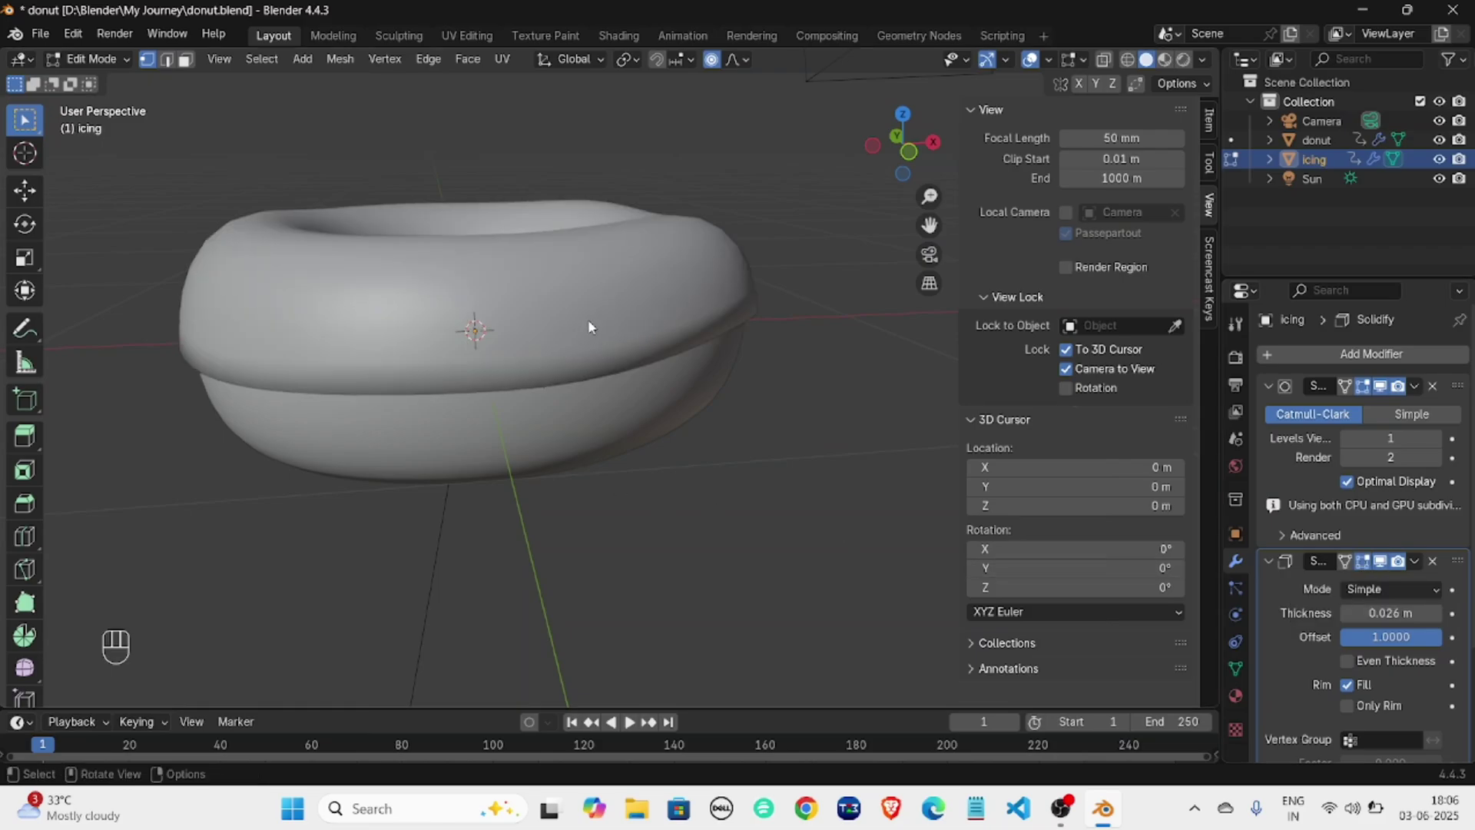
click(1344, 562)
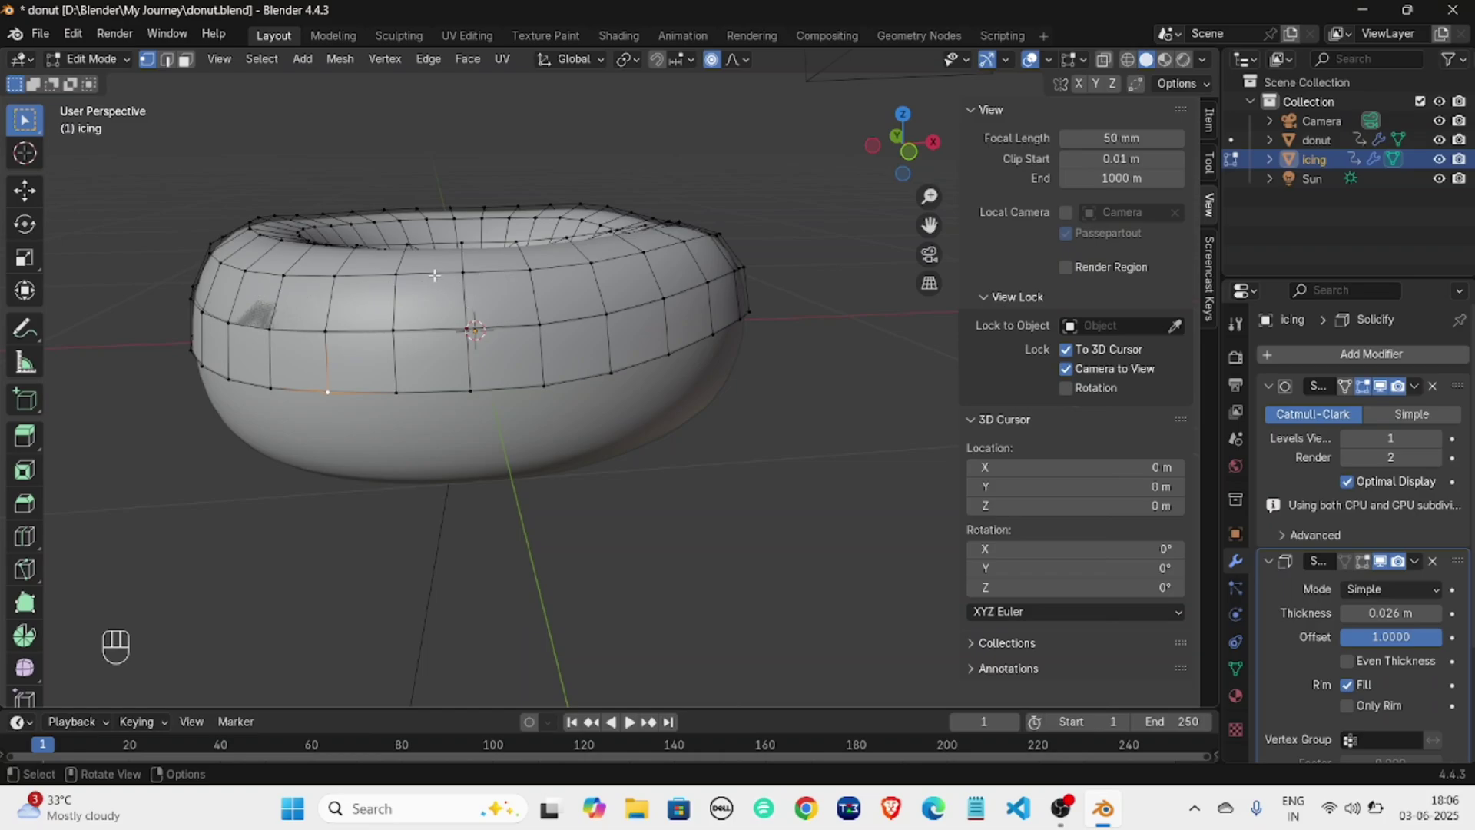
Select a single vertex on the icing's lower edge and turn off proportional editing.
click(454, 379)
middle_drag(493, 346, 588, 341)
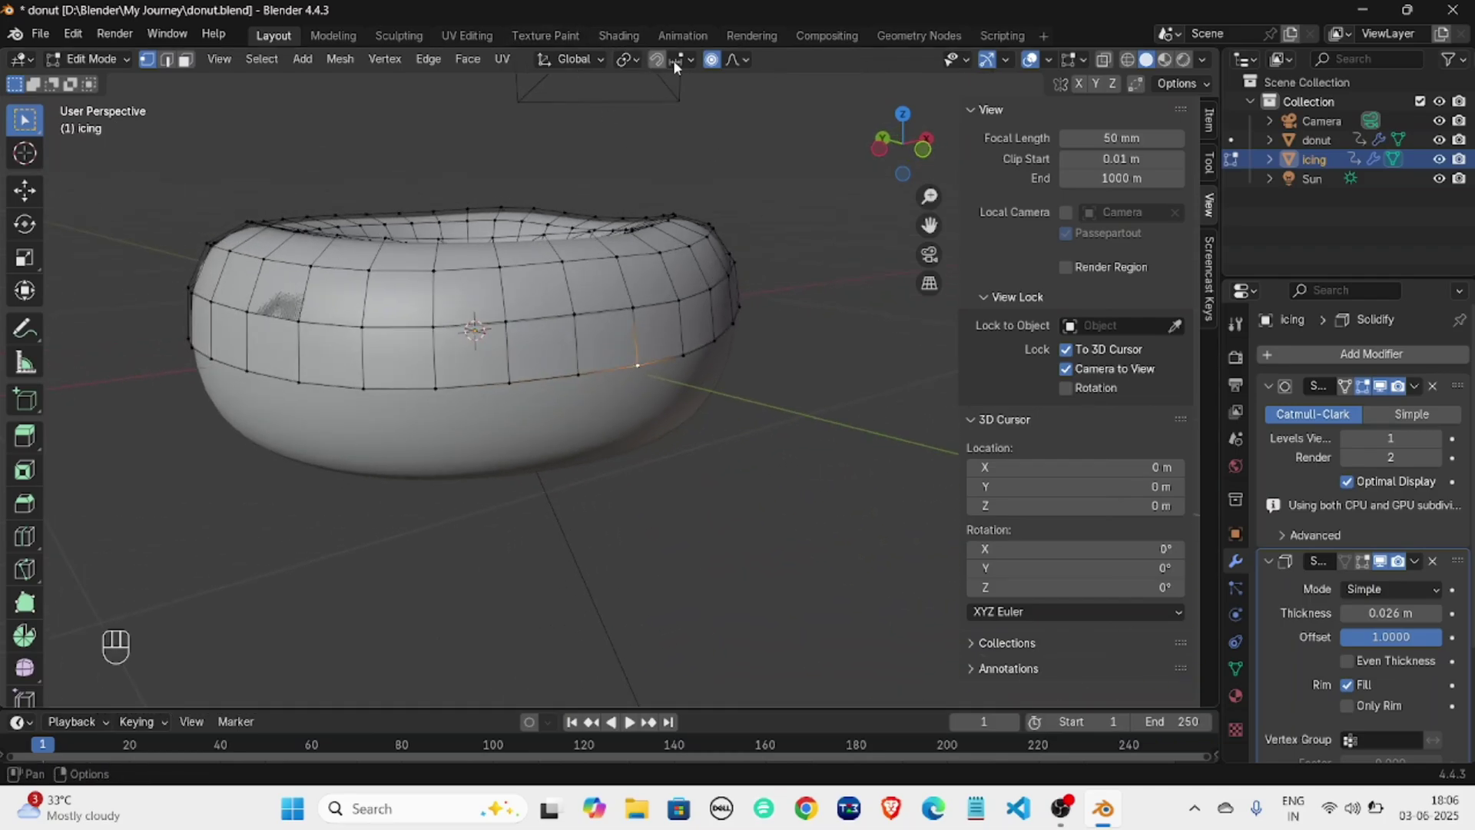
click(712, 60)
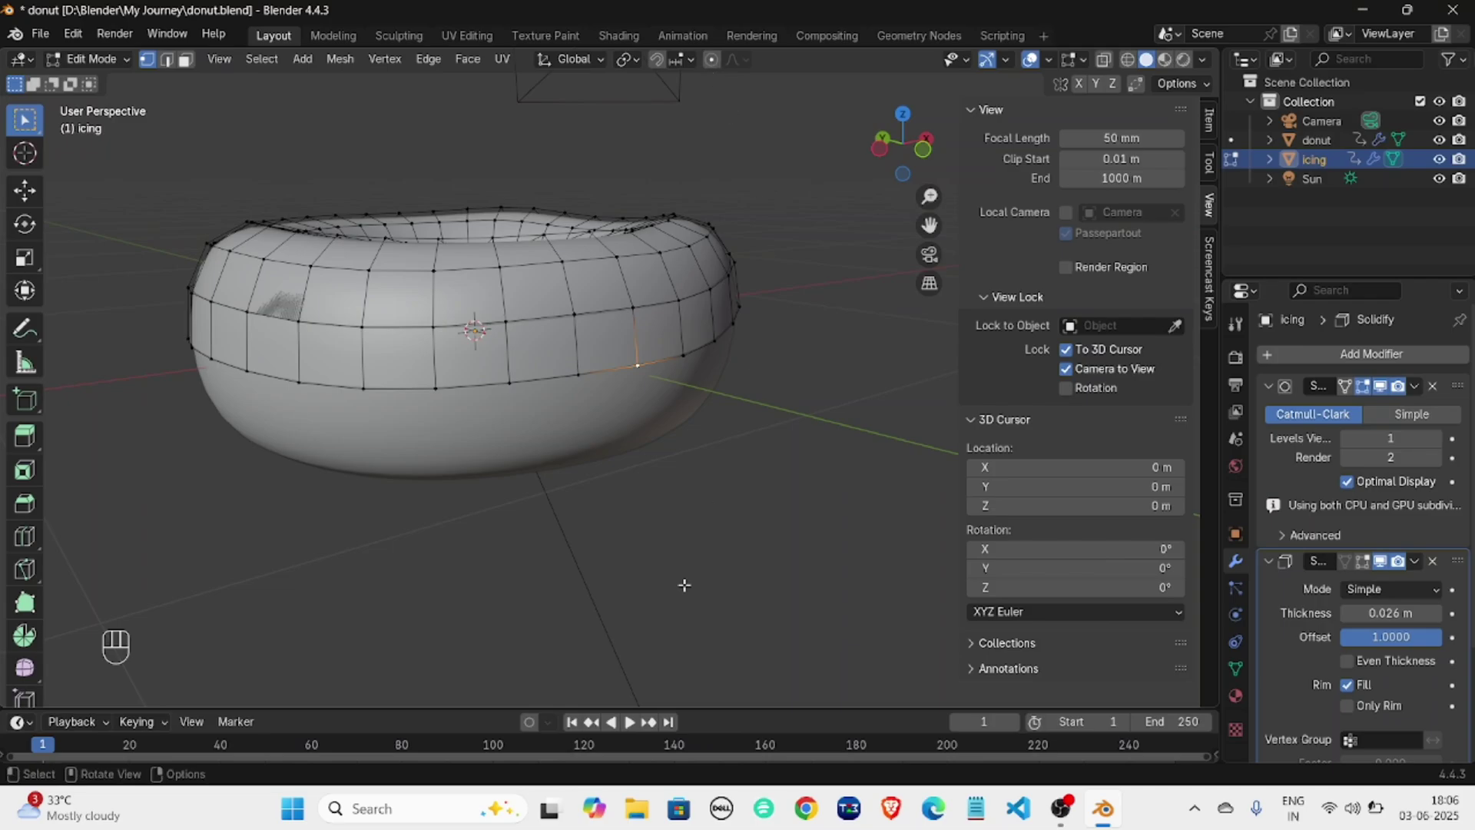
Try to pull the selected lower-edge icing vertex down about 0.25 m without proportional editing, then undo the move.
middle_drag(661, 582, 735, 477)
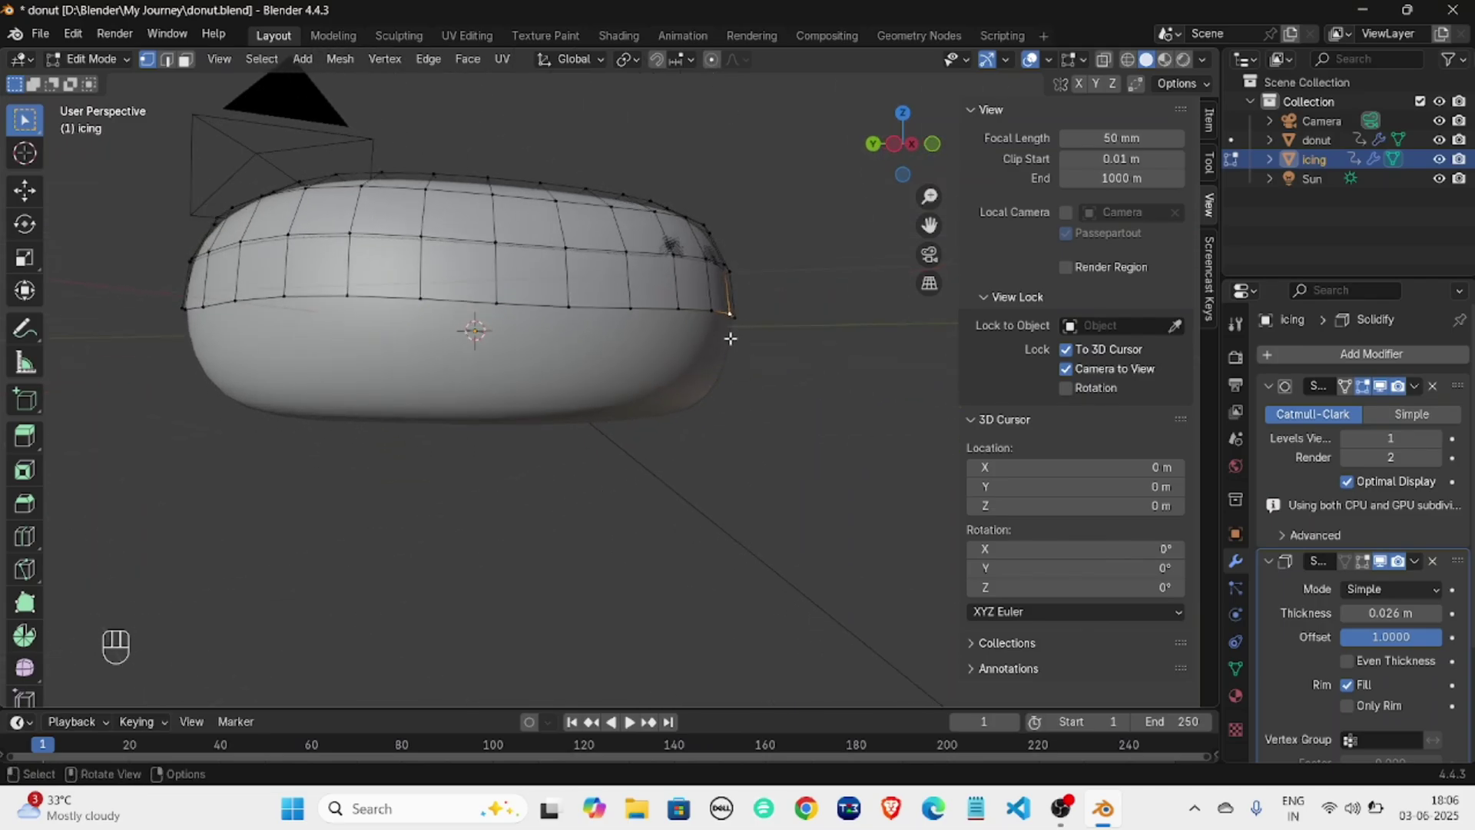
key(g)
click(740, 450)
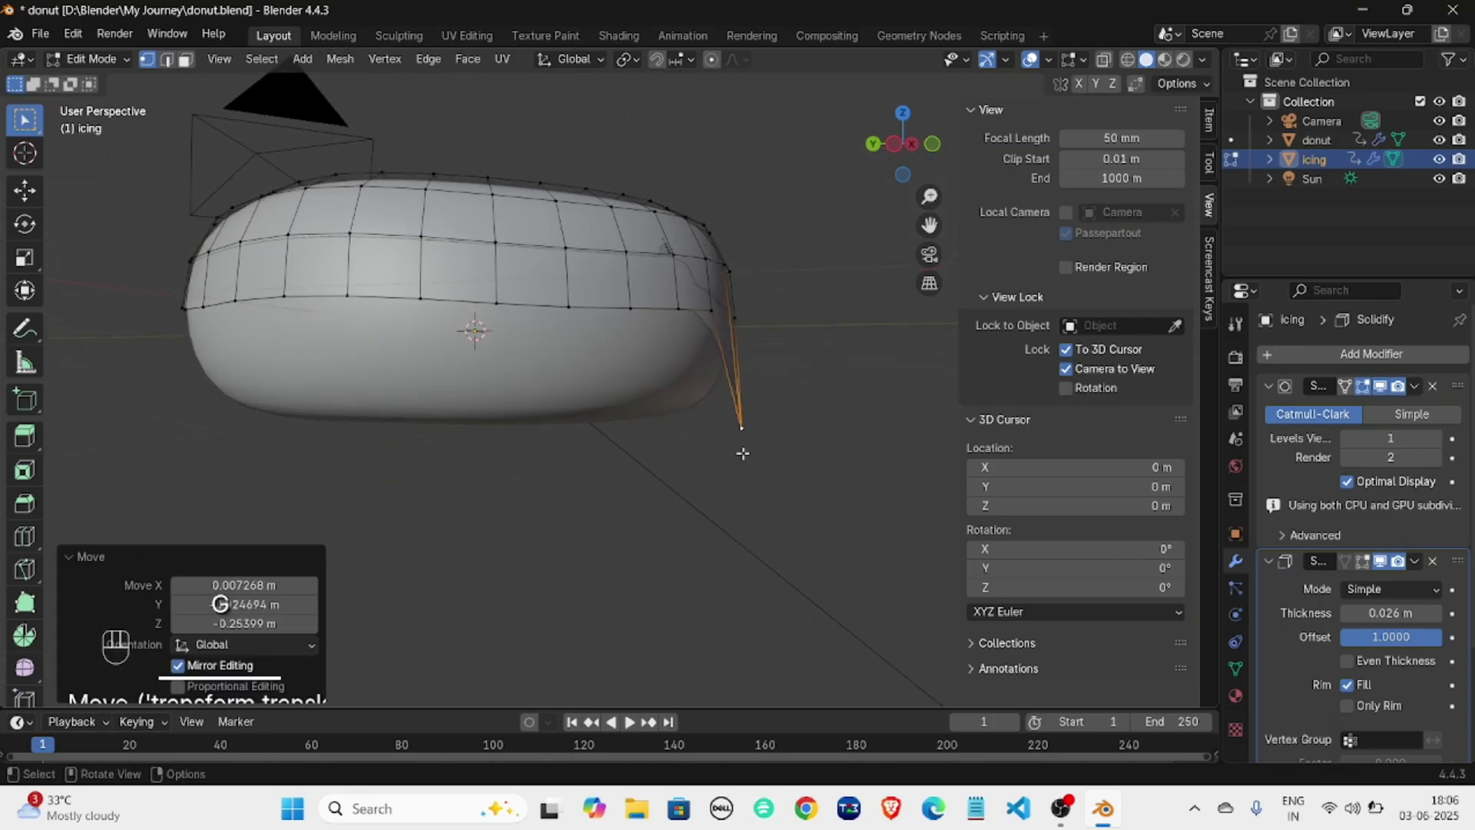
click(683, 448)
middle_drag(683, 447, 50, 412)
key(ctrl+z)
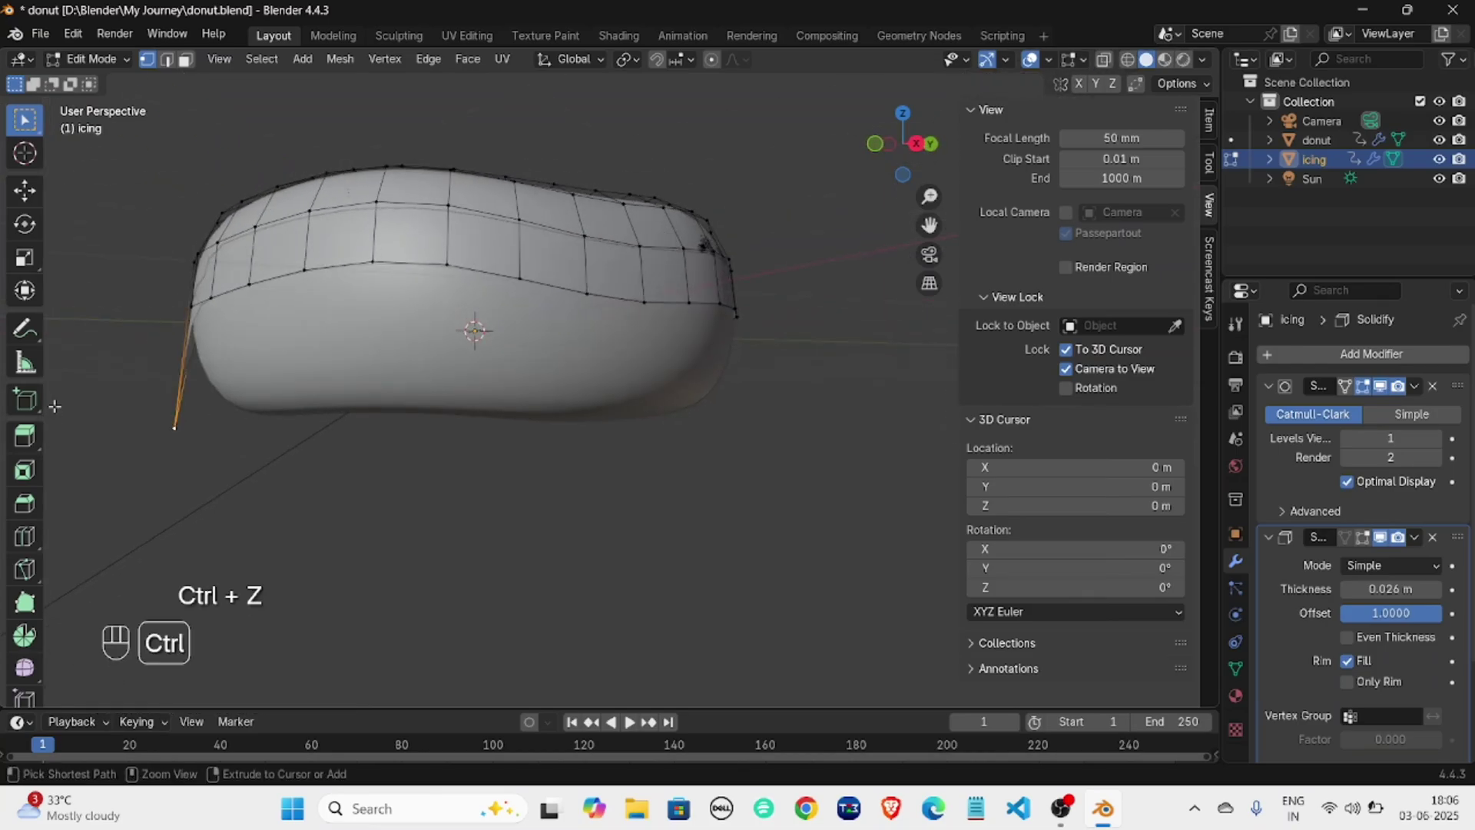
key(ctrl+z)
Turn on proportional editing with the icing's lower-edge vertex in view.
middle_drag(70, 402, 680, 316)
click(711, 59)
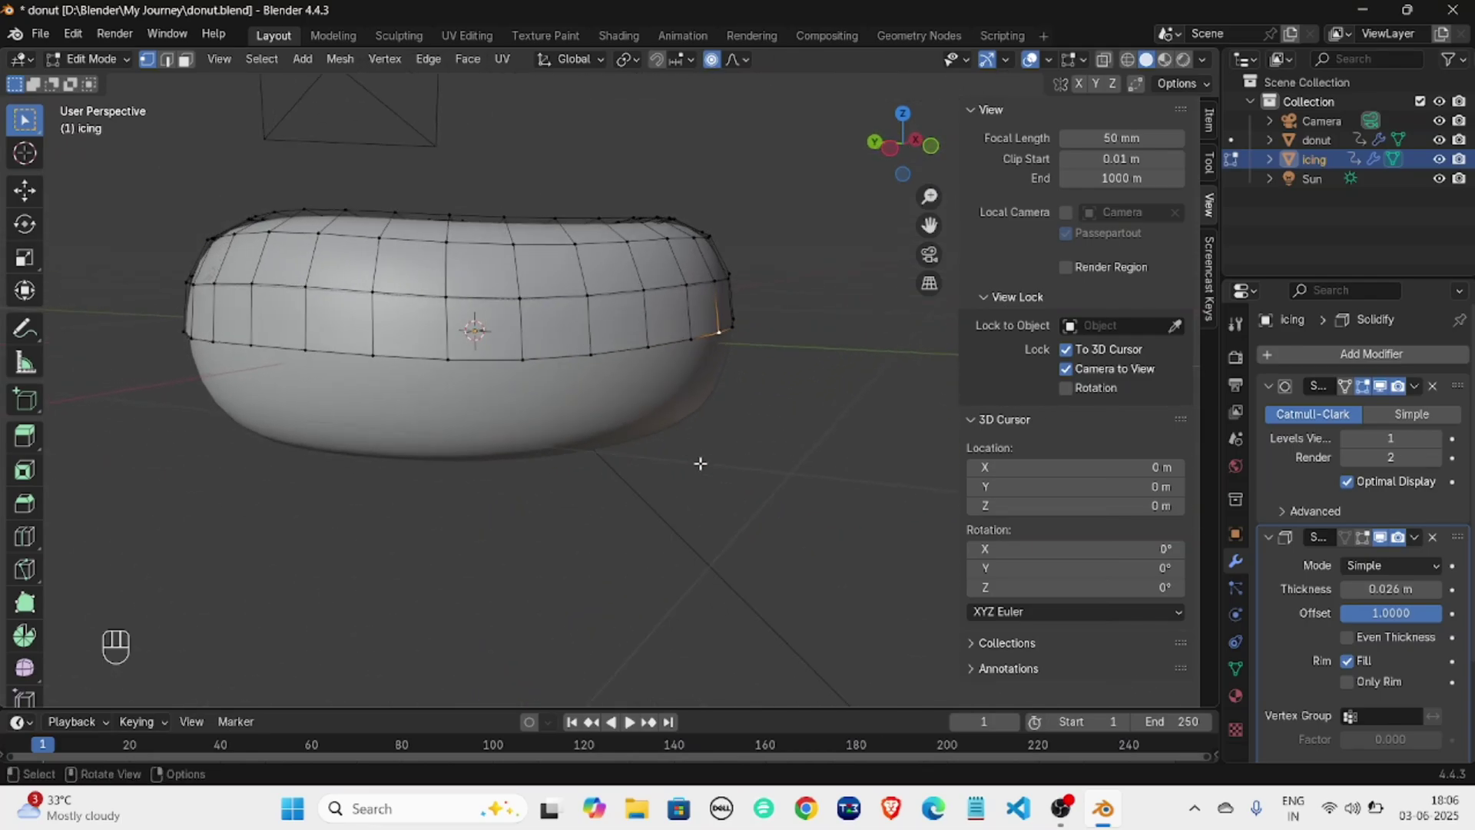
Try to pull the edge vertex down about 0.25 m with proportional editing, check it in Object Mode and undo it.
key(g)
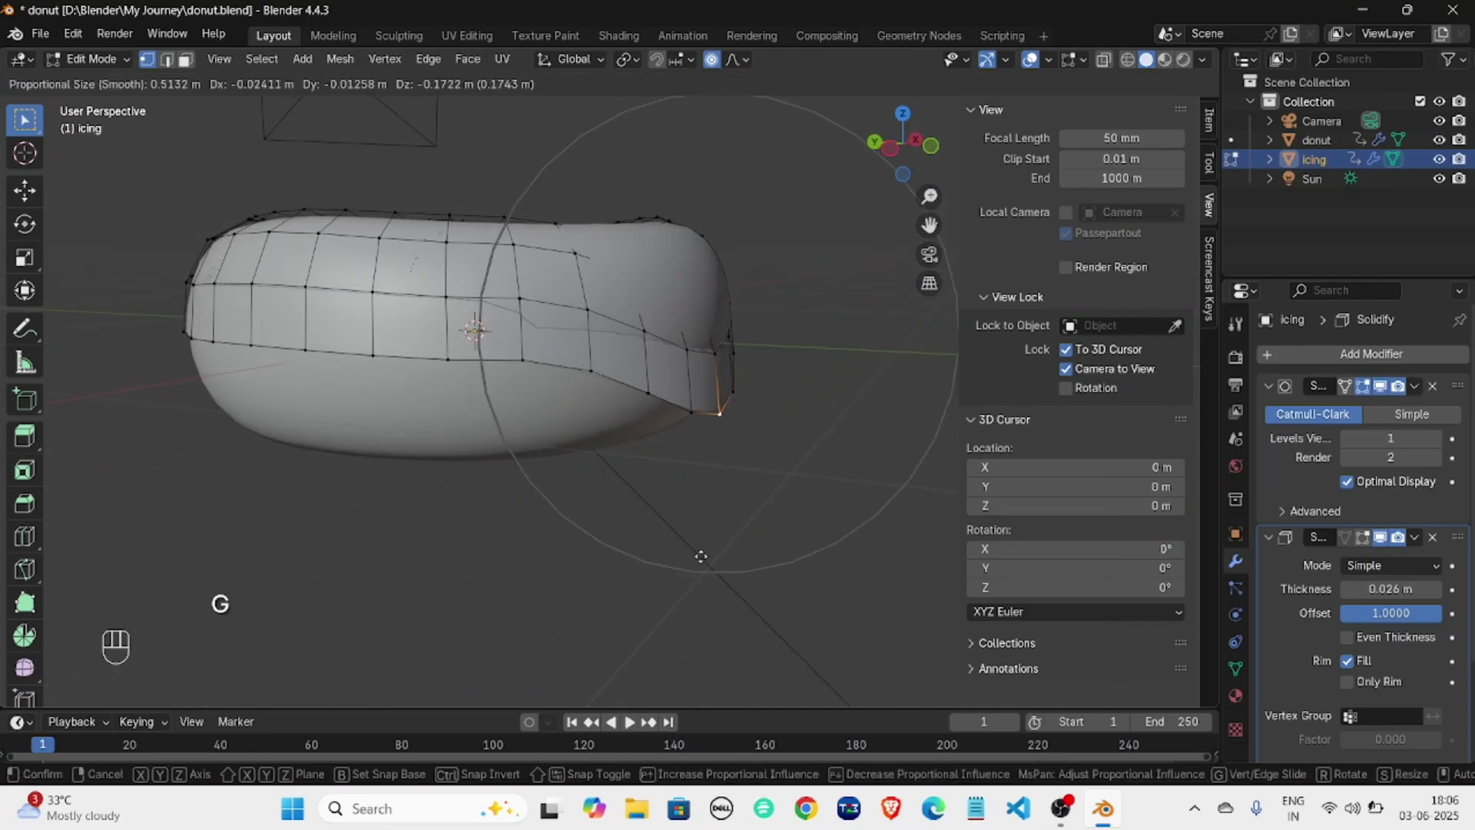
click(702, 578)
middle_drag(747, 490, 583, 507)
middle_drag(528, 300, 307, 257)
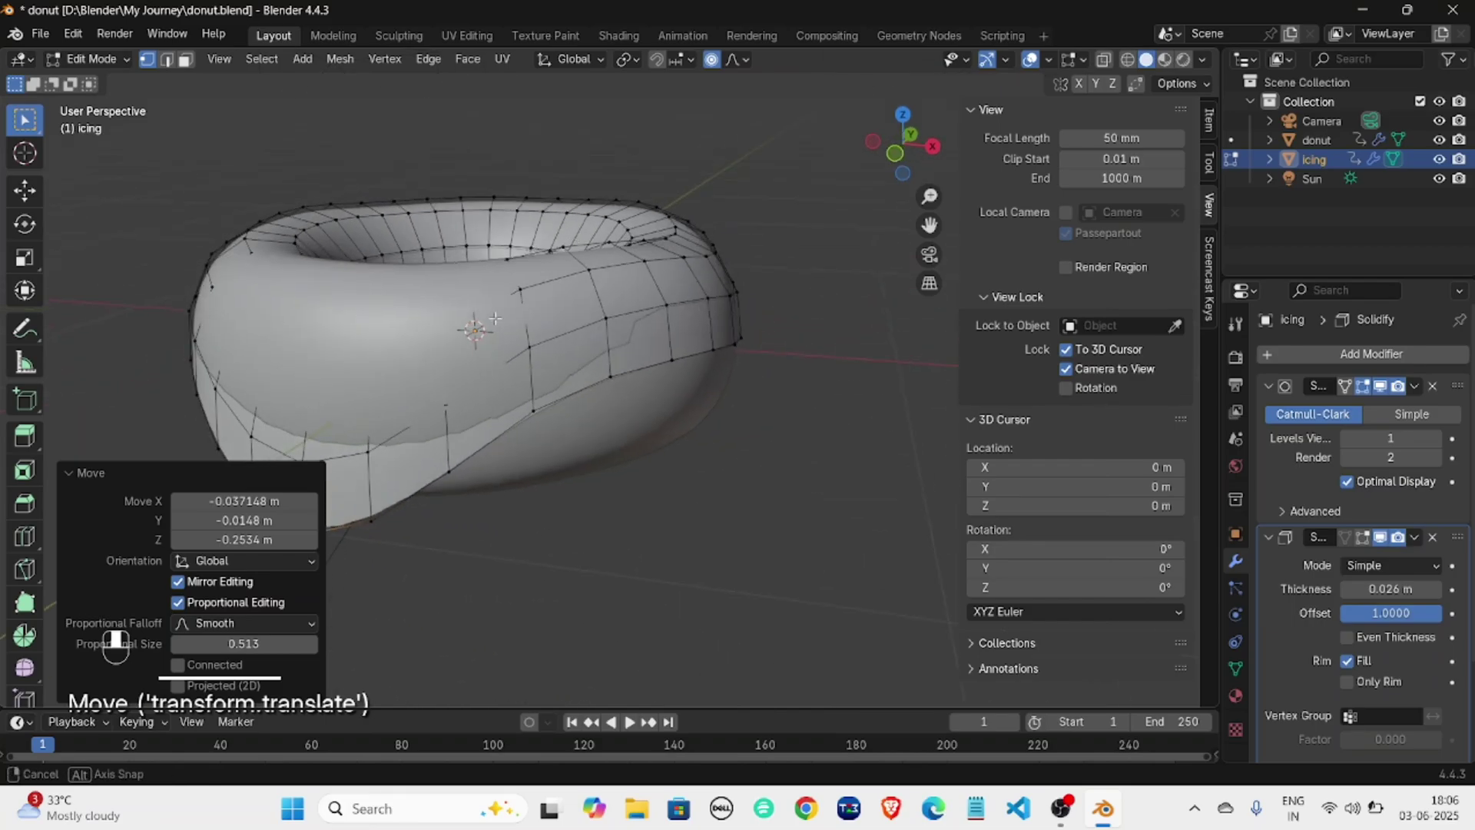
key(Tab)
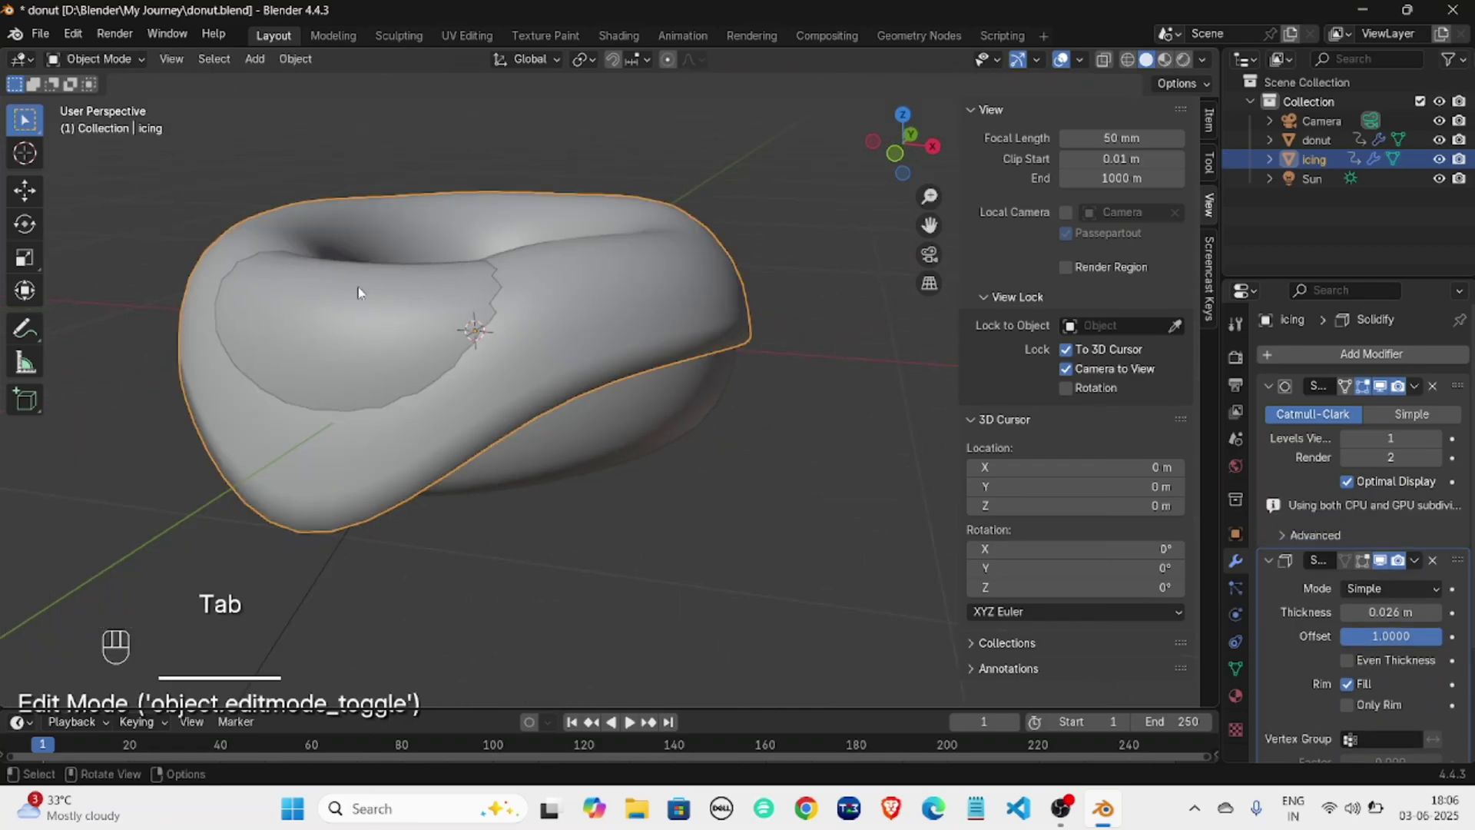
middle_drag(408, 313, 273, 319)
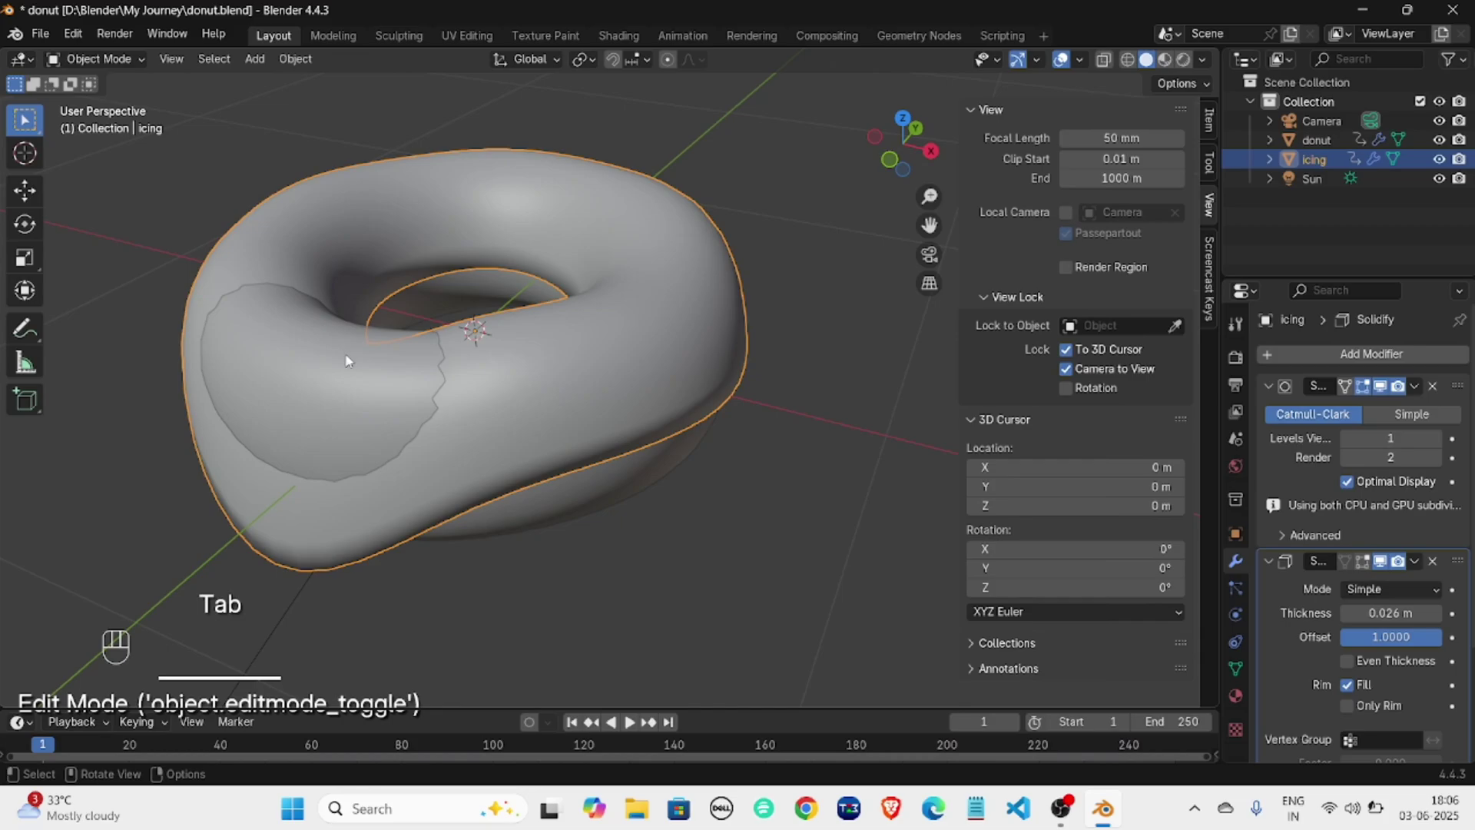
middle_drag(330, 372, 472, 305)
key(ctrl+z)
key(ctrl+z)
Turn off the Solidify modifier's Edit Mode display and select a vertex on the icing's lower edge.
click(519, 319)
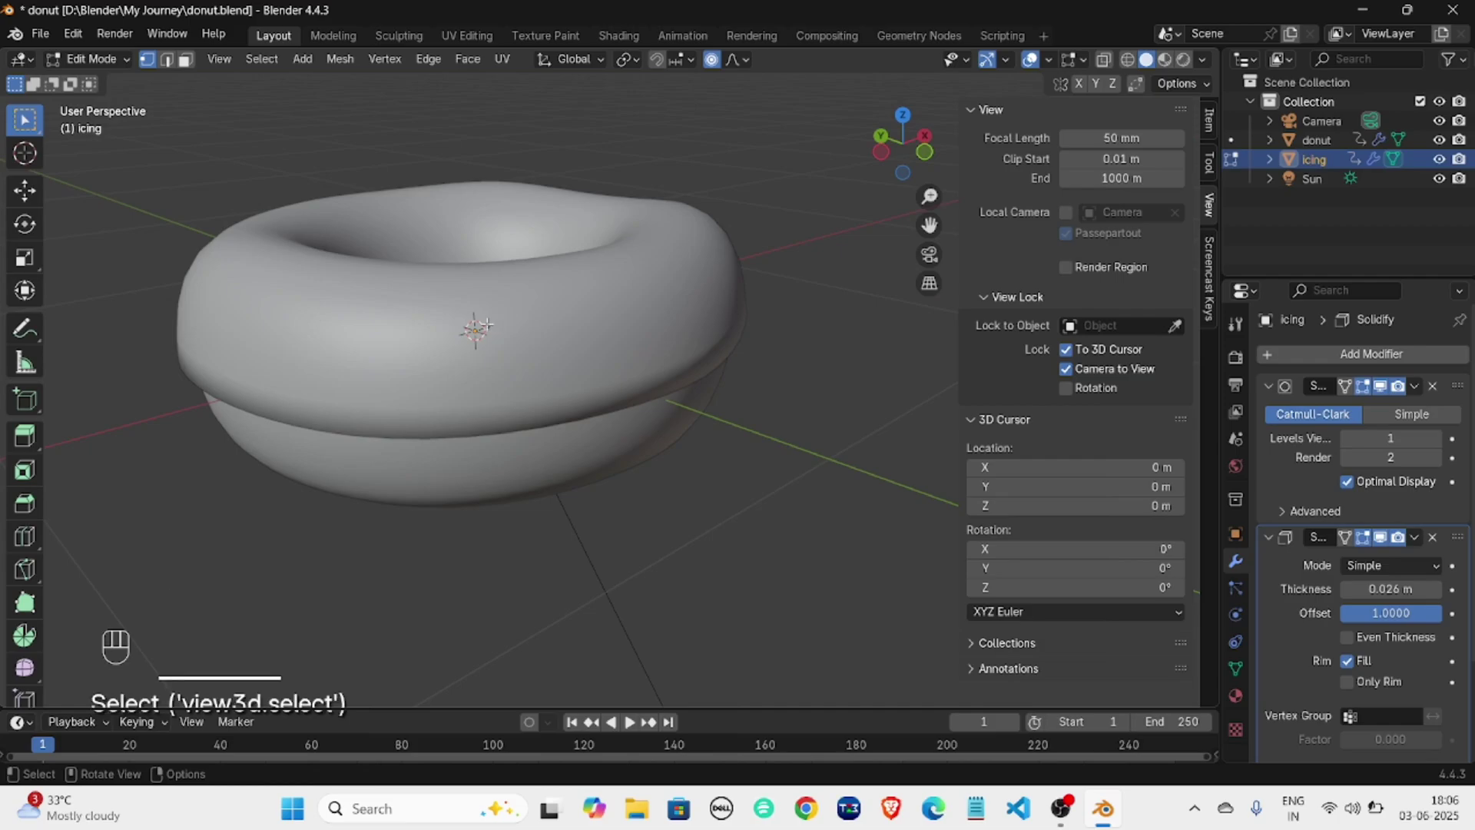
click(1345, 537)
middle_drag(587, 404, 601, 332)
click(602, 328)
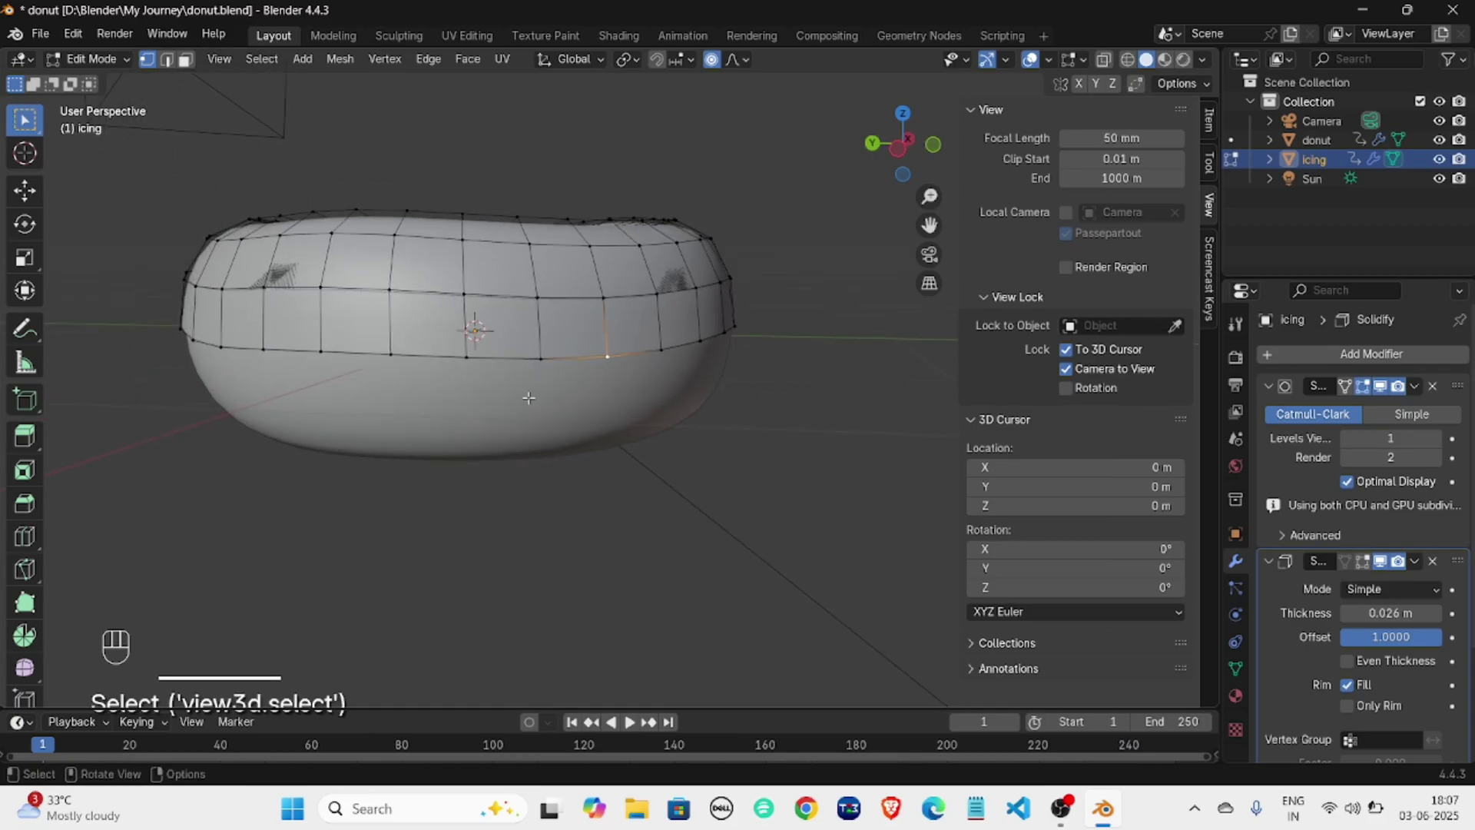
middle_drag(529, 397, 531, 426)
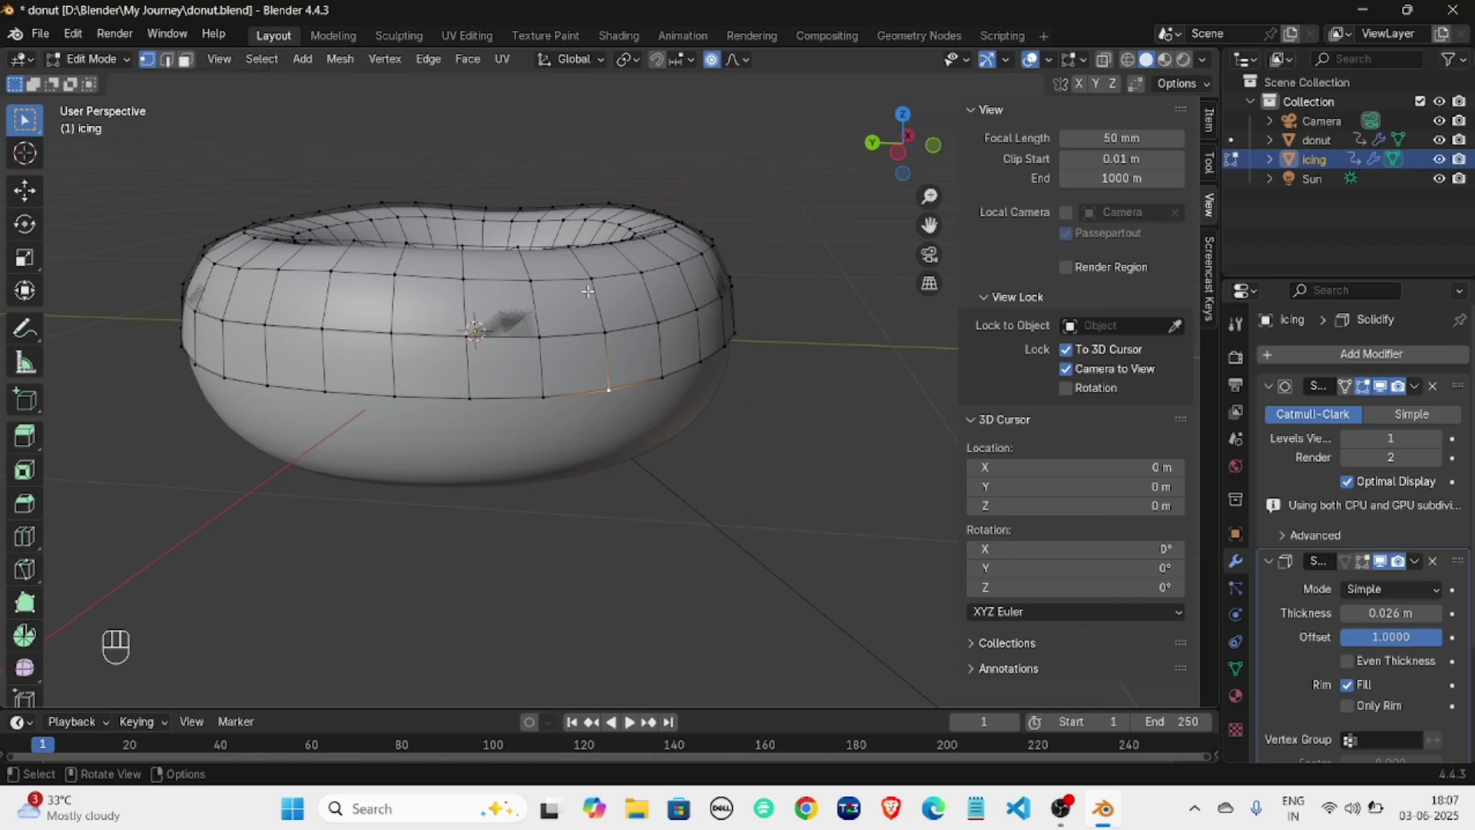
Enable snapping and set the snap target to Face.
click(657, 61)
click(679, 63)
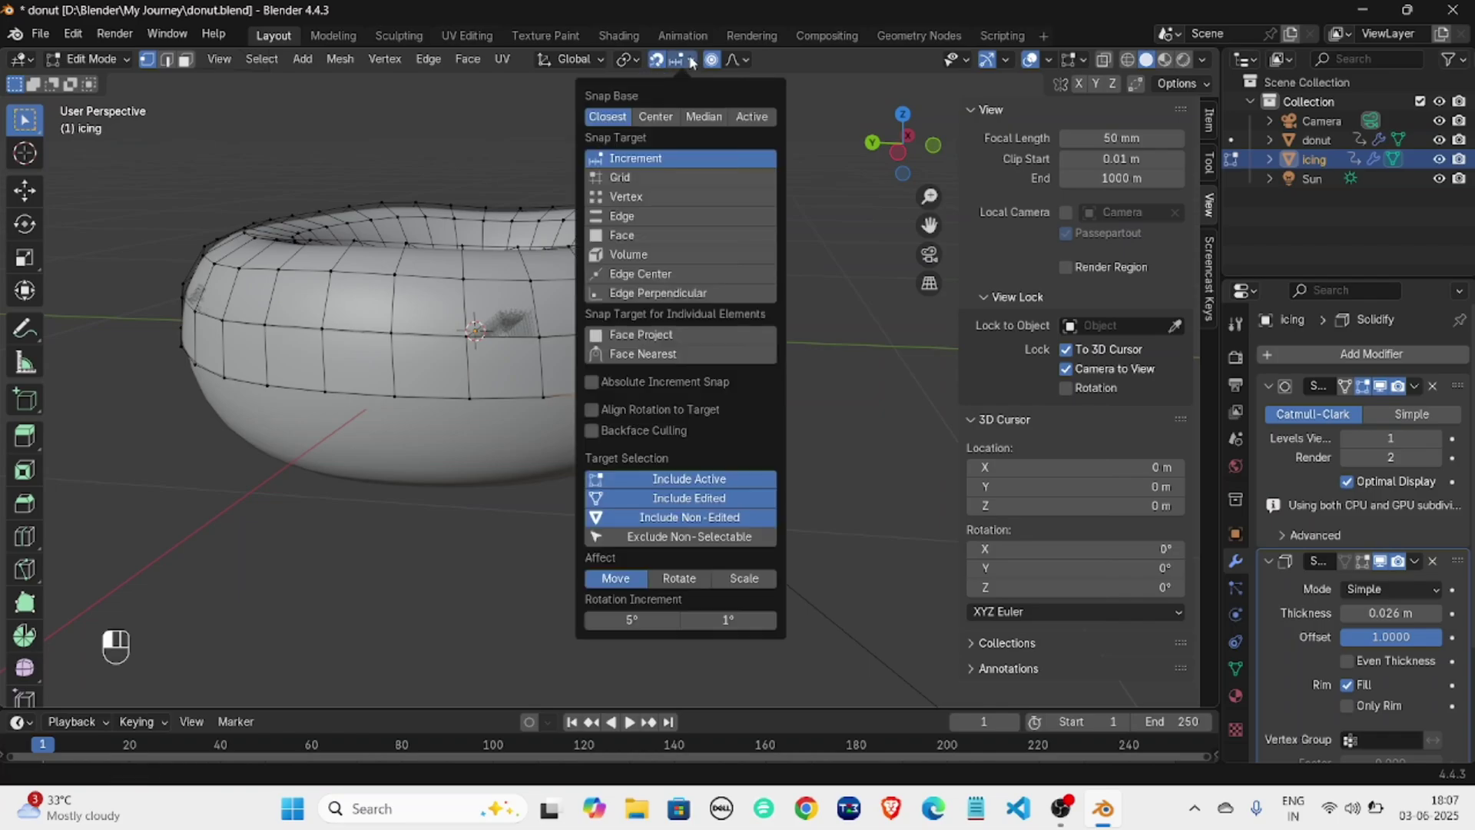
click(624, 232)
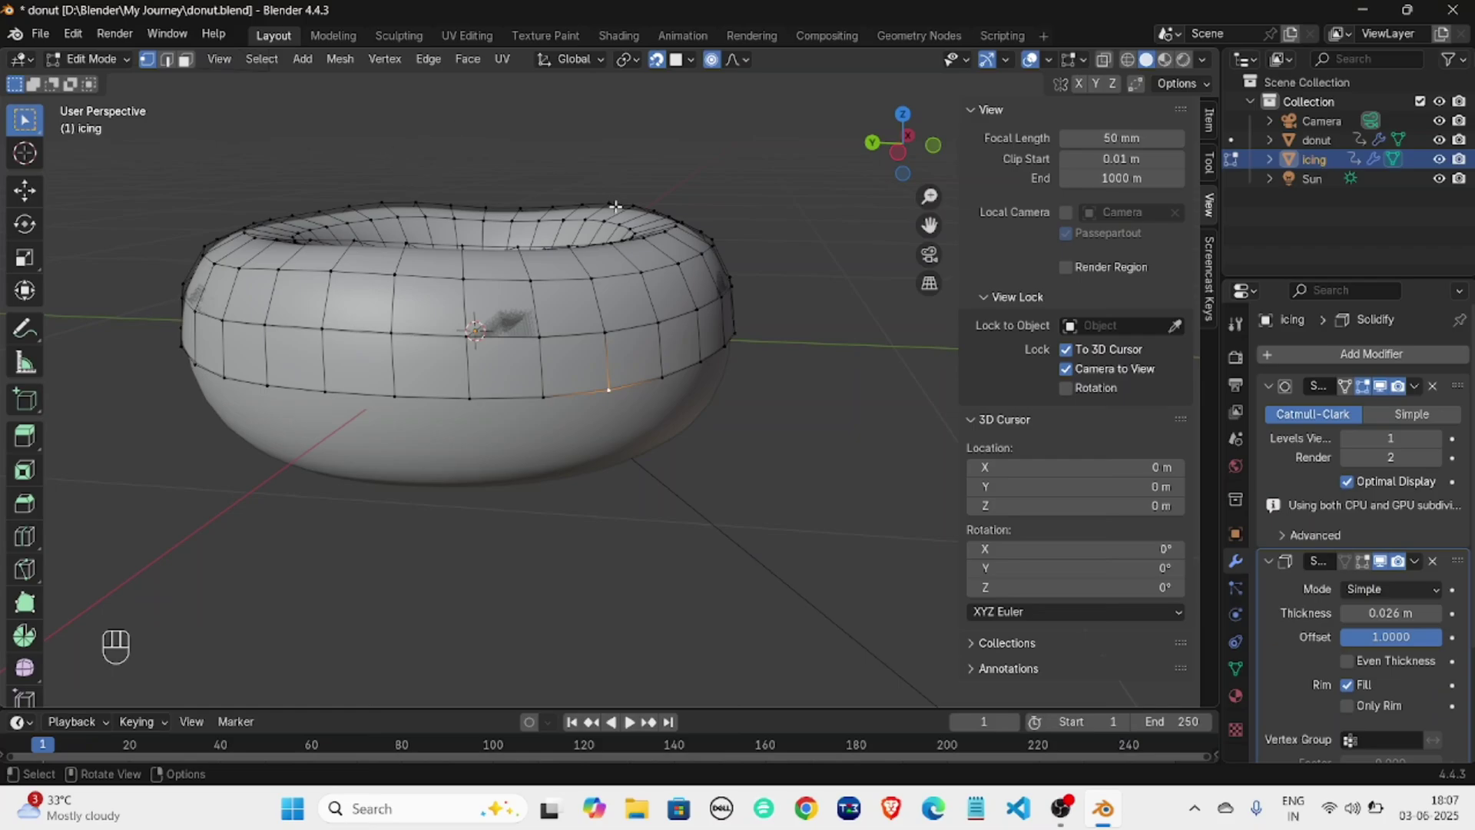
Try to pull the edge vertex down about 0.23 m with Face snapping, check it in Object Mode and undo it.
middle_drag(567, 163, 735, 207)
middle_drag(809, 500, 760, 486)
middle_drag(731, 424, 758, 418)
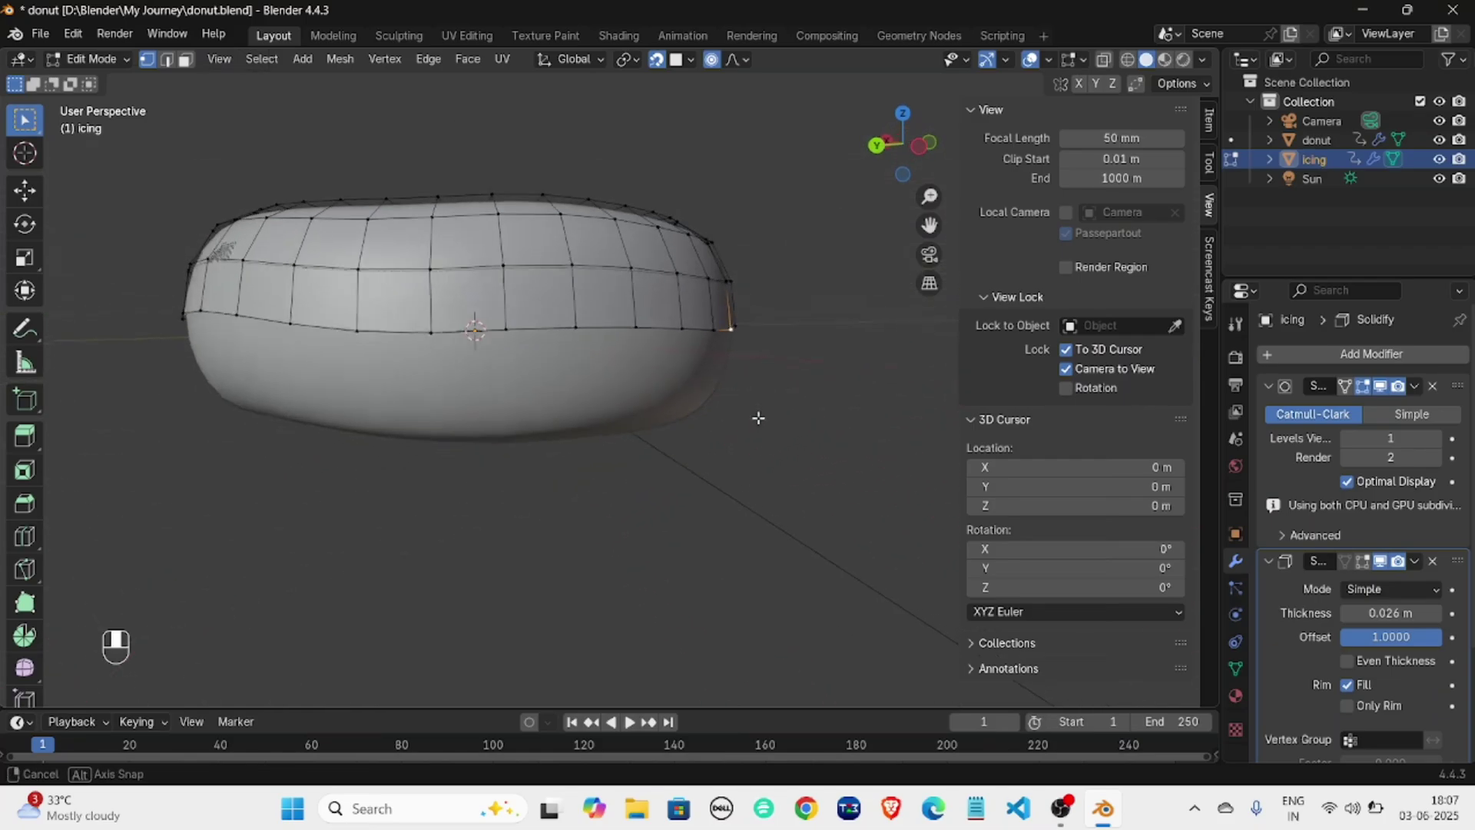
key(g)
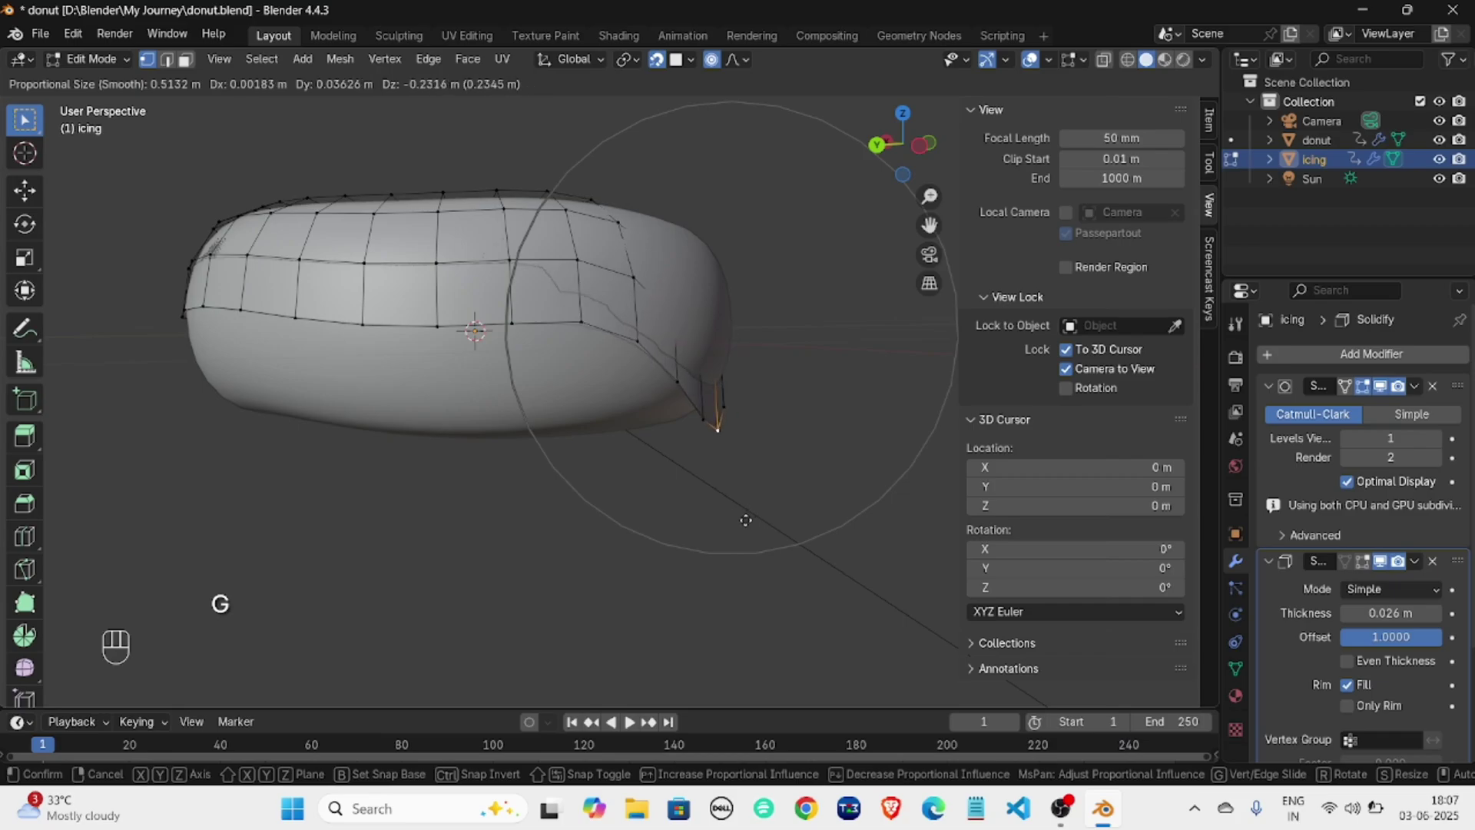
click(764, 465)
middle_drag(766, 464, 549, 494)
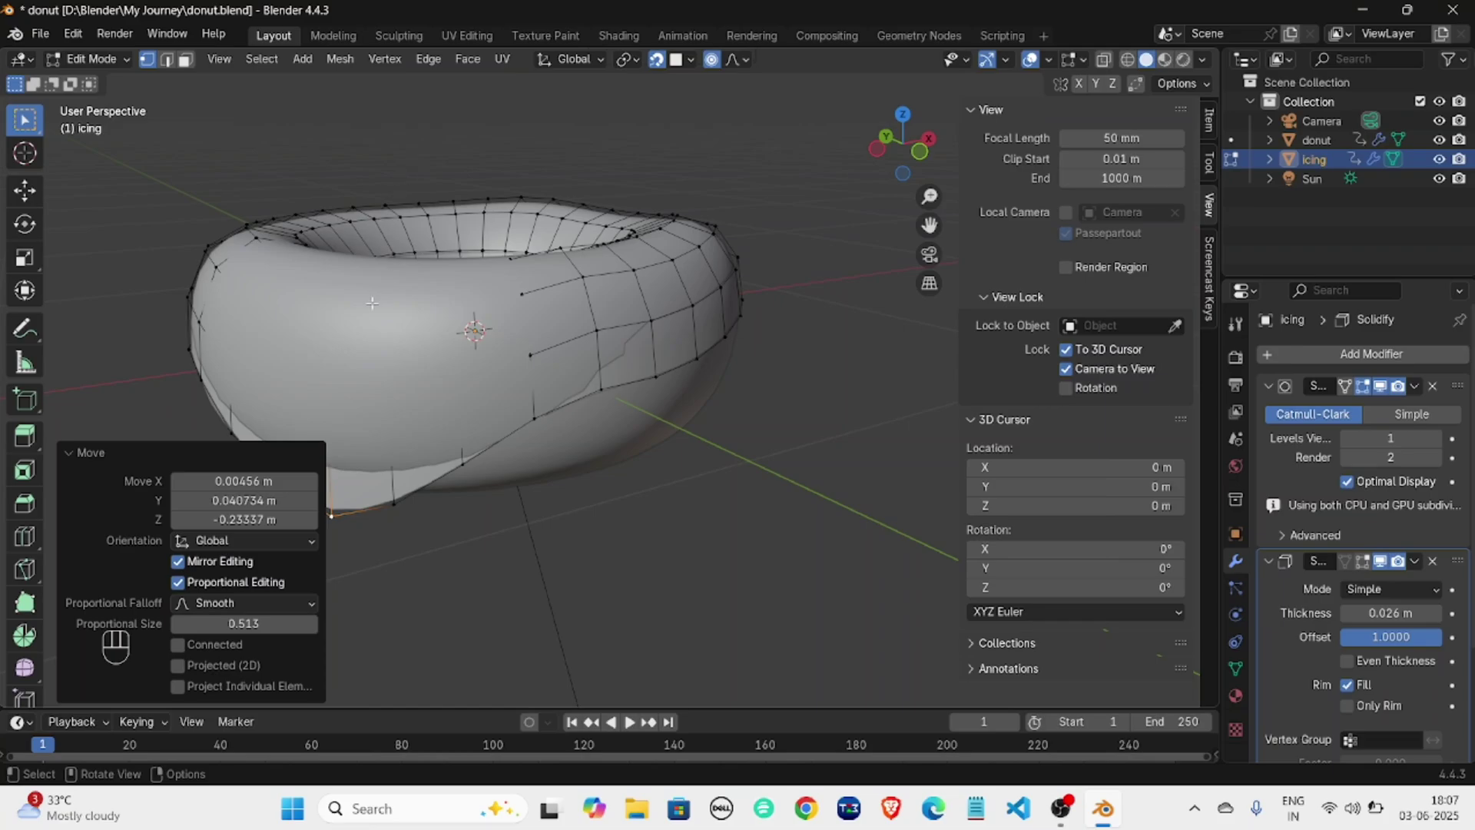
middle_drag(326, 283, 117, 370)
key(Tab)
middle_drag(184, 337, 663, 242)
key(ctrl+z)
key(ctrl+z)
Review the snapping options and hide the Solidify modifier's effect in Edit Mode again.
click(692, 59)
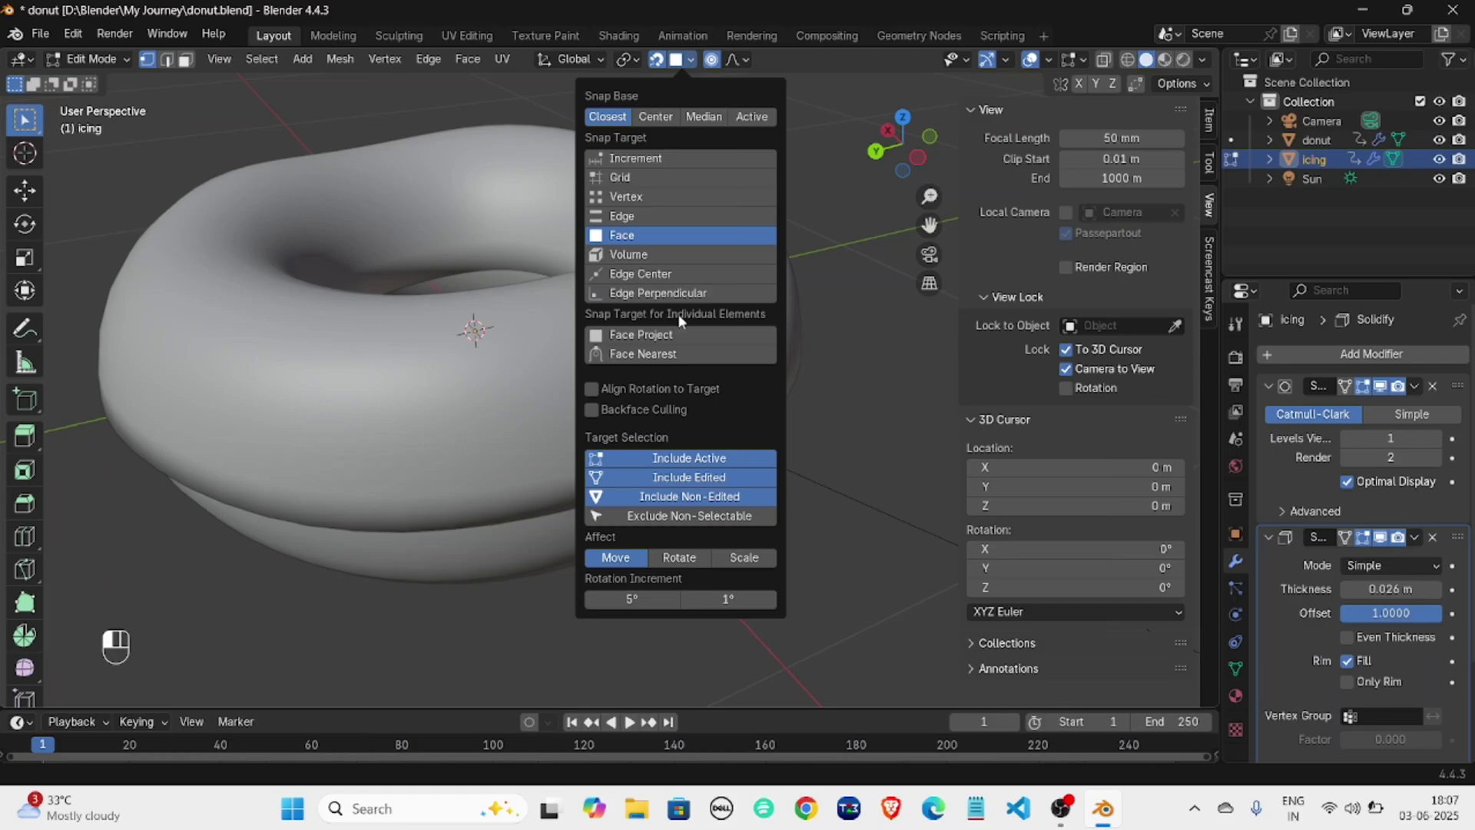
click(390, 339)
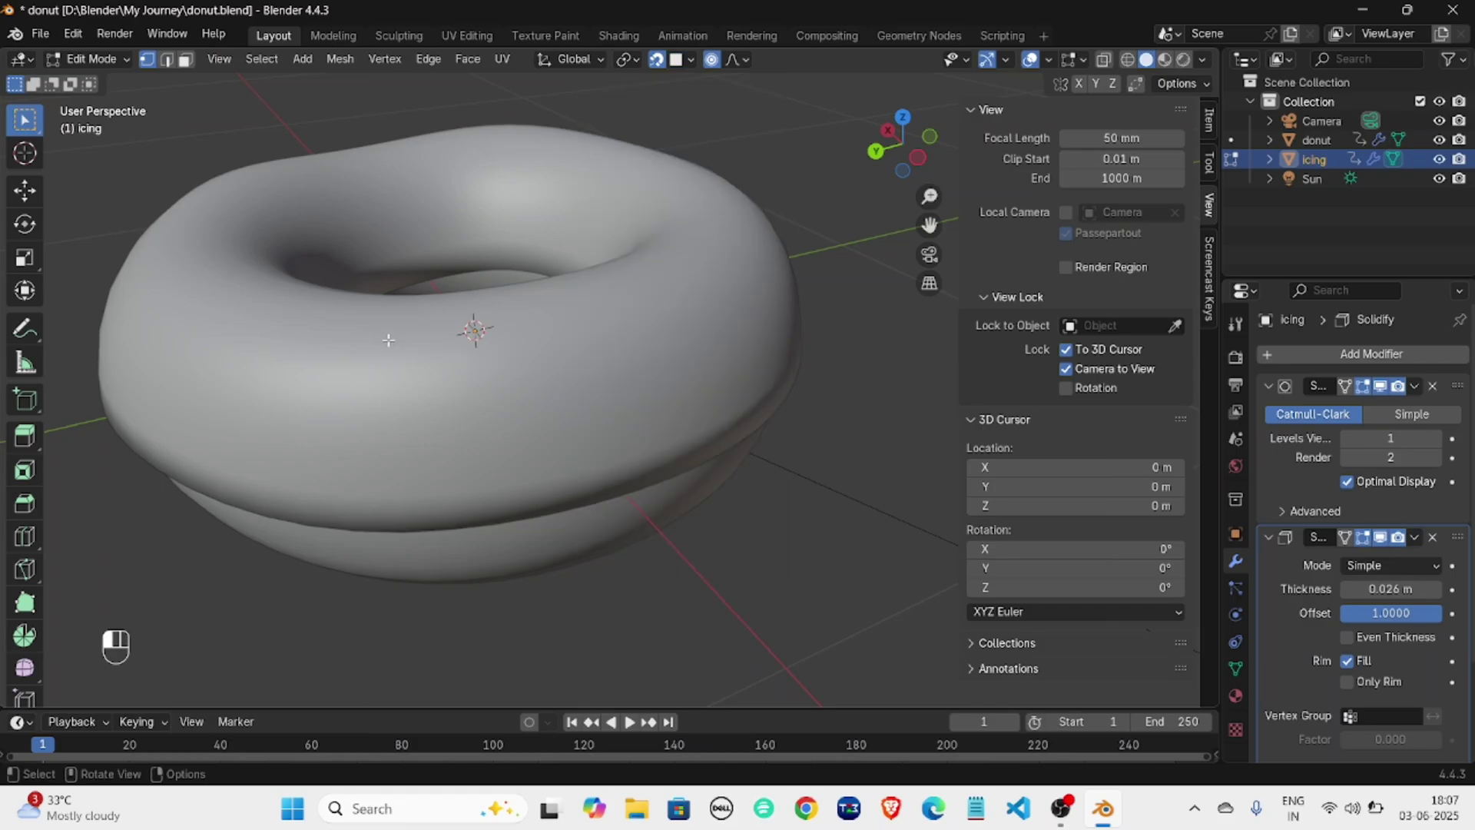
click(1362, 537)
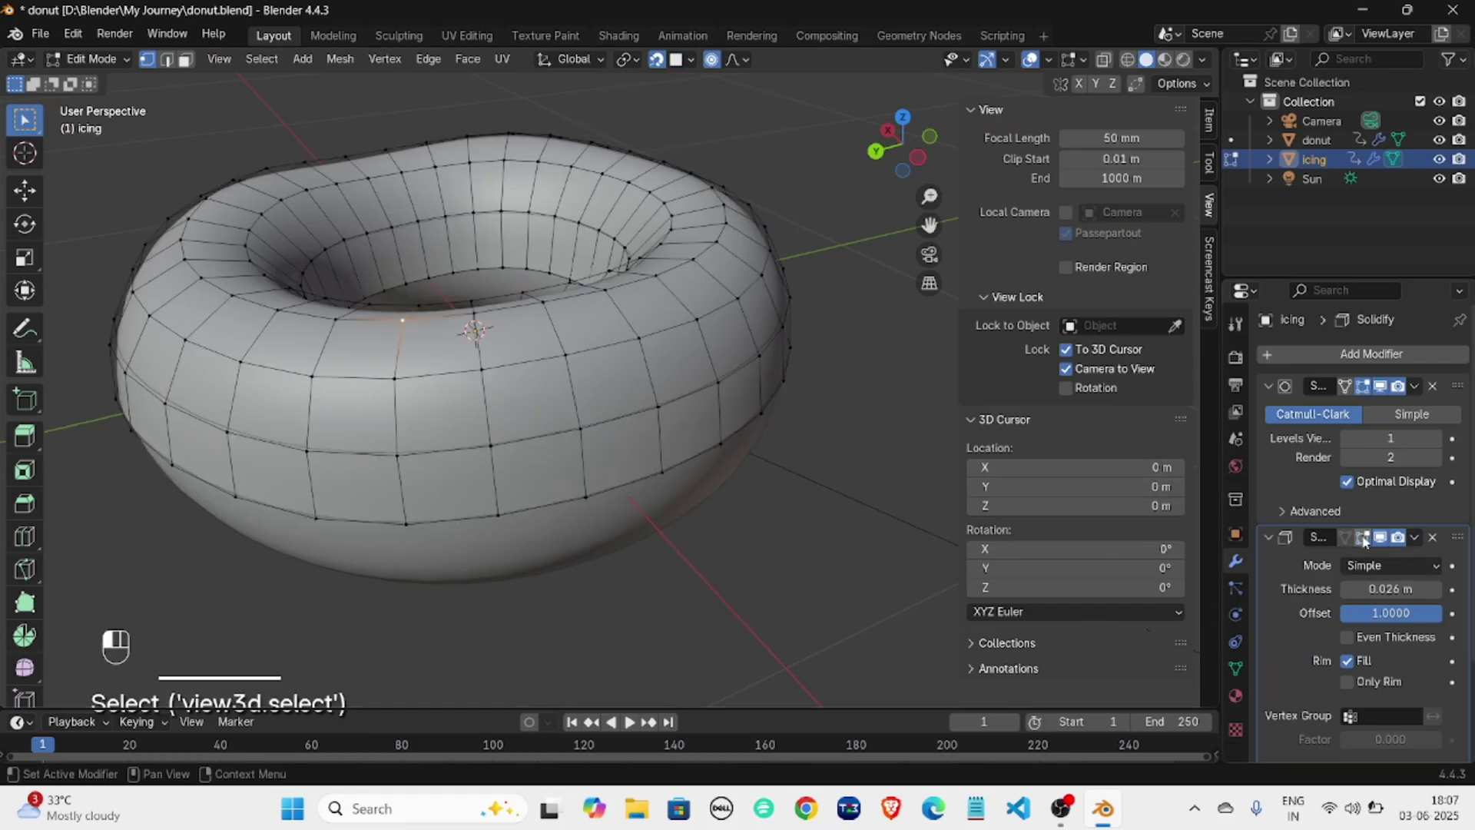
Try to pull another lower-edge vertex down about 0.14 m with Face snapping, then undo the move.
middle_drag(650, 459, 547, 373)
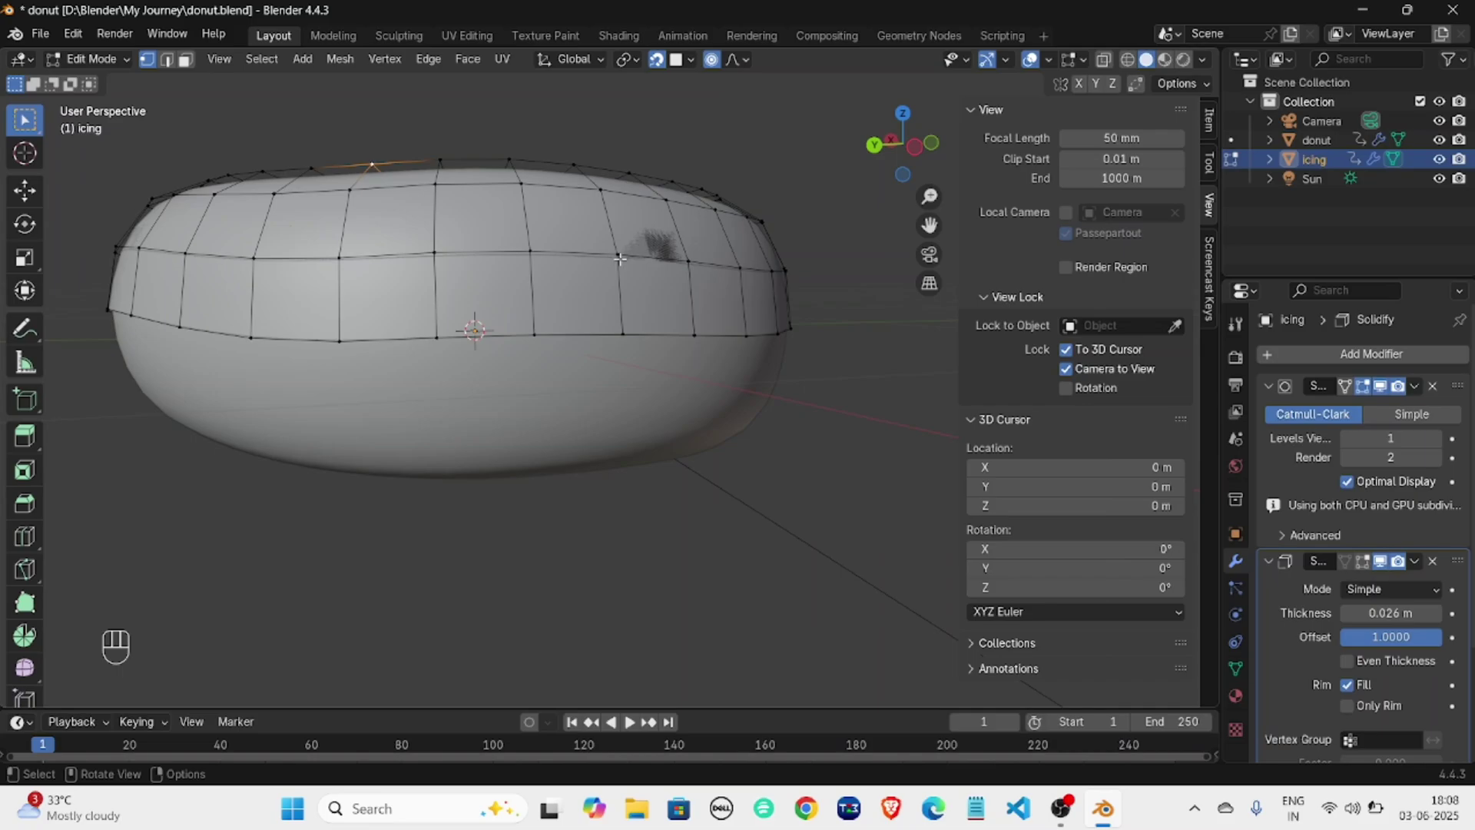
click(629, 332)
middle_drag(628, 331, 685, 344)
key(g)
click(735, 406)
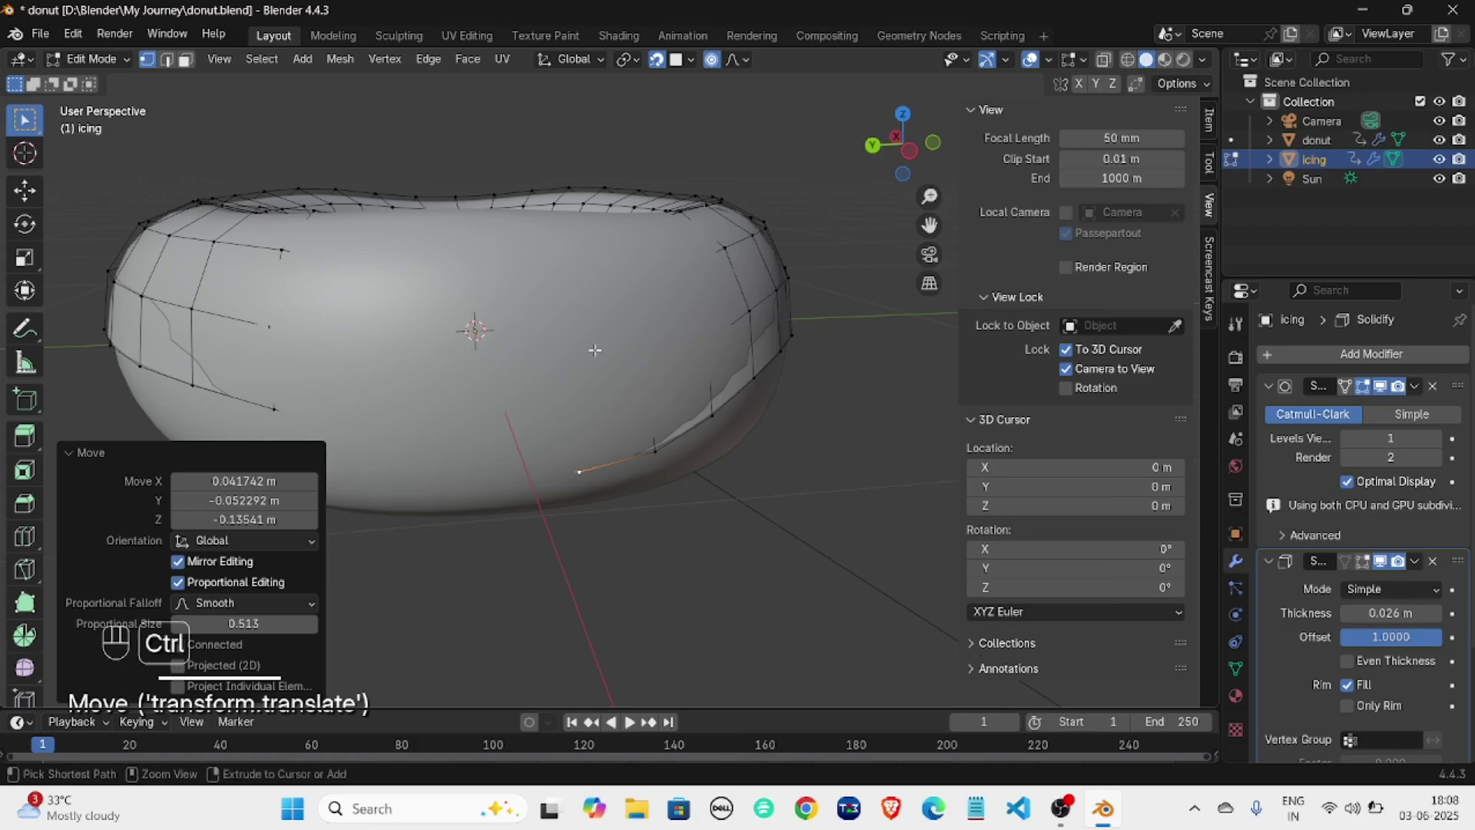
key(ctrl+z)
Enable Face Project as the snap target for individual elements.
middle_drag(597, 360, 656, 227)
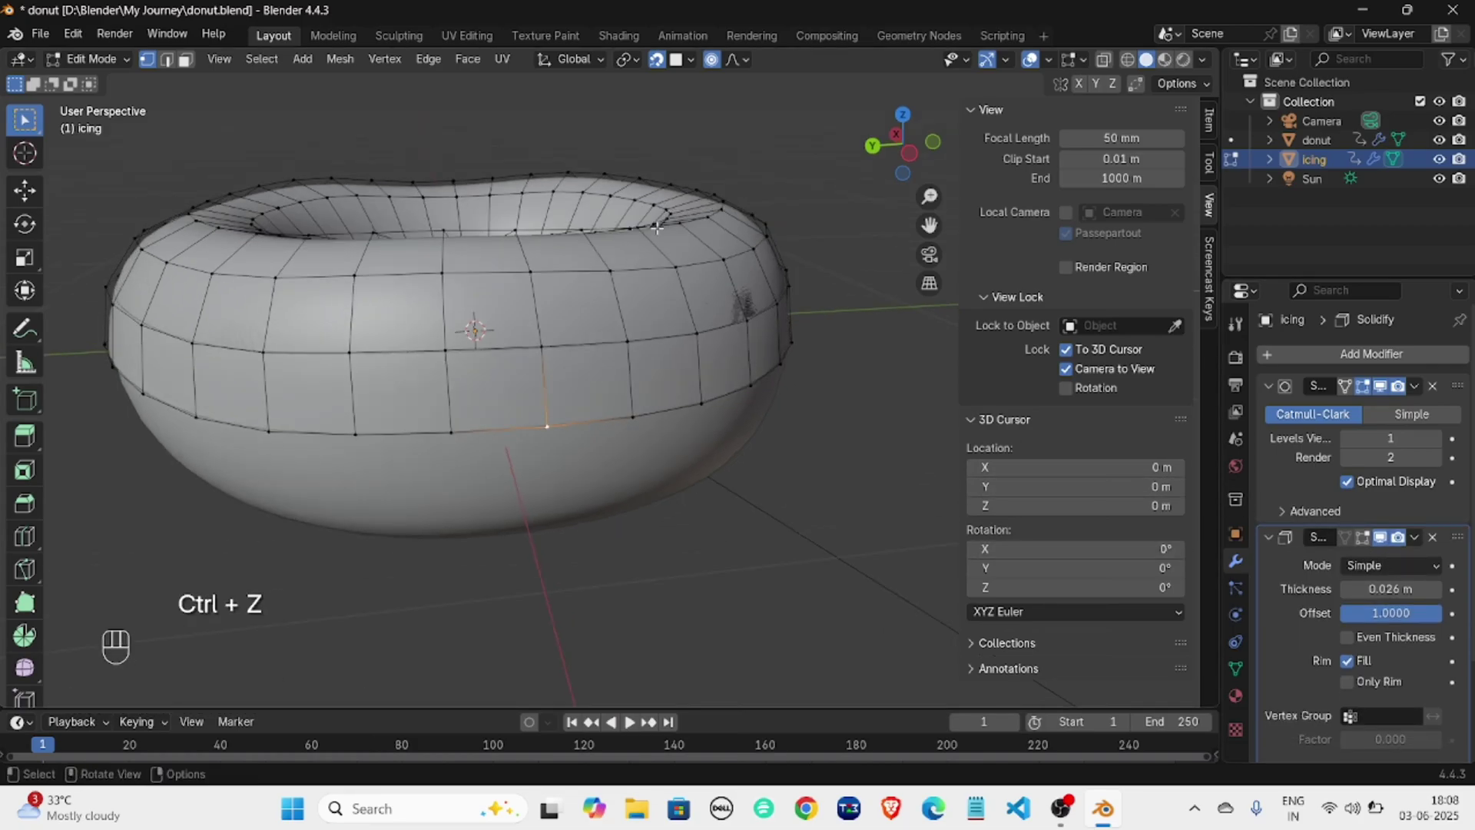
click(690, 59)
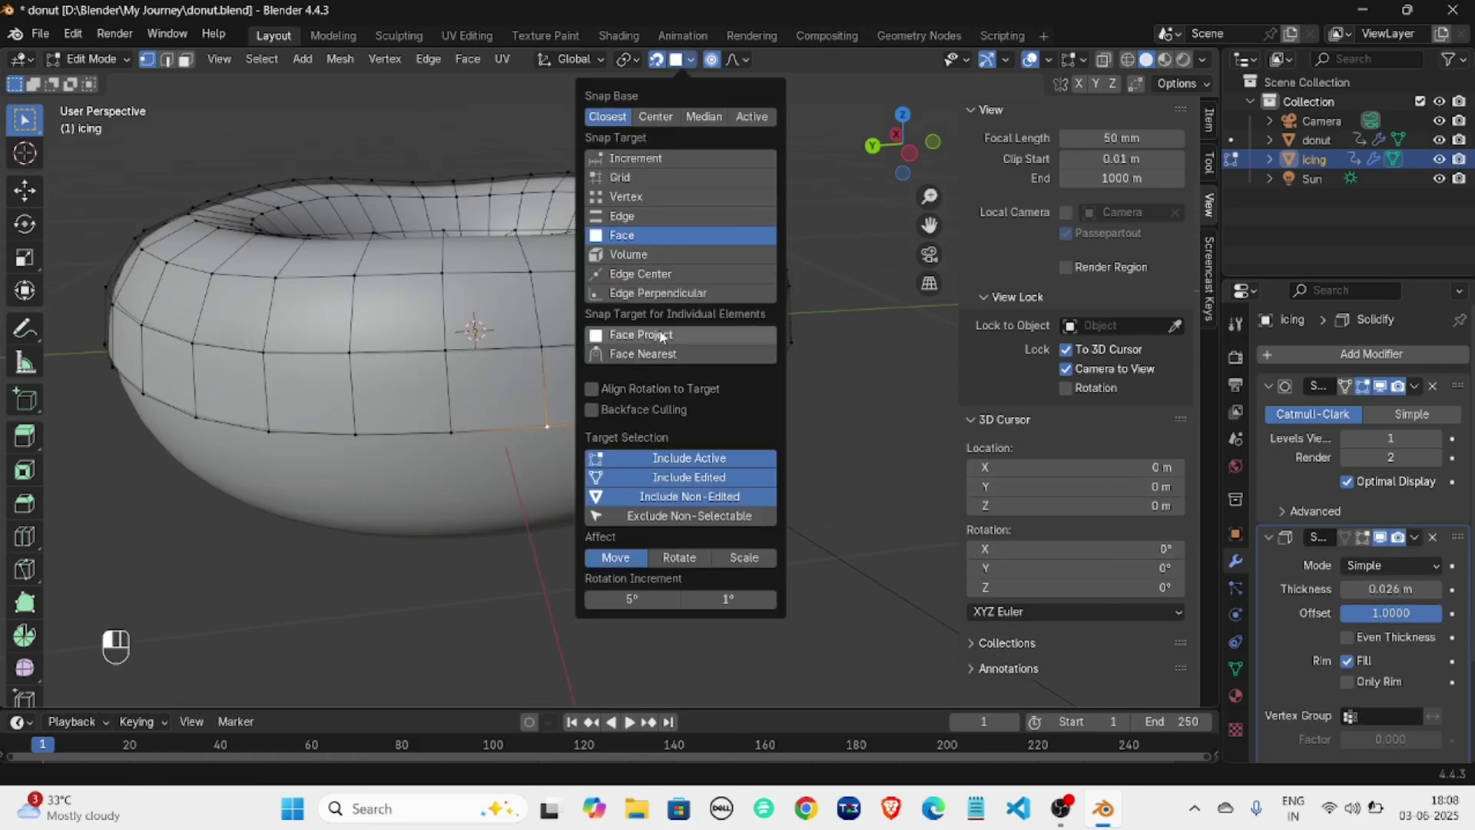
click(649, 334)
Try to pull lower-edge vertices down with Face Project snapping and undo the moves.
middle_drag(516, 293, 625, 283)
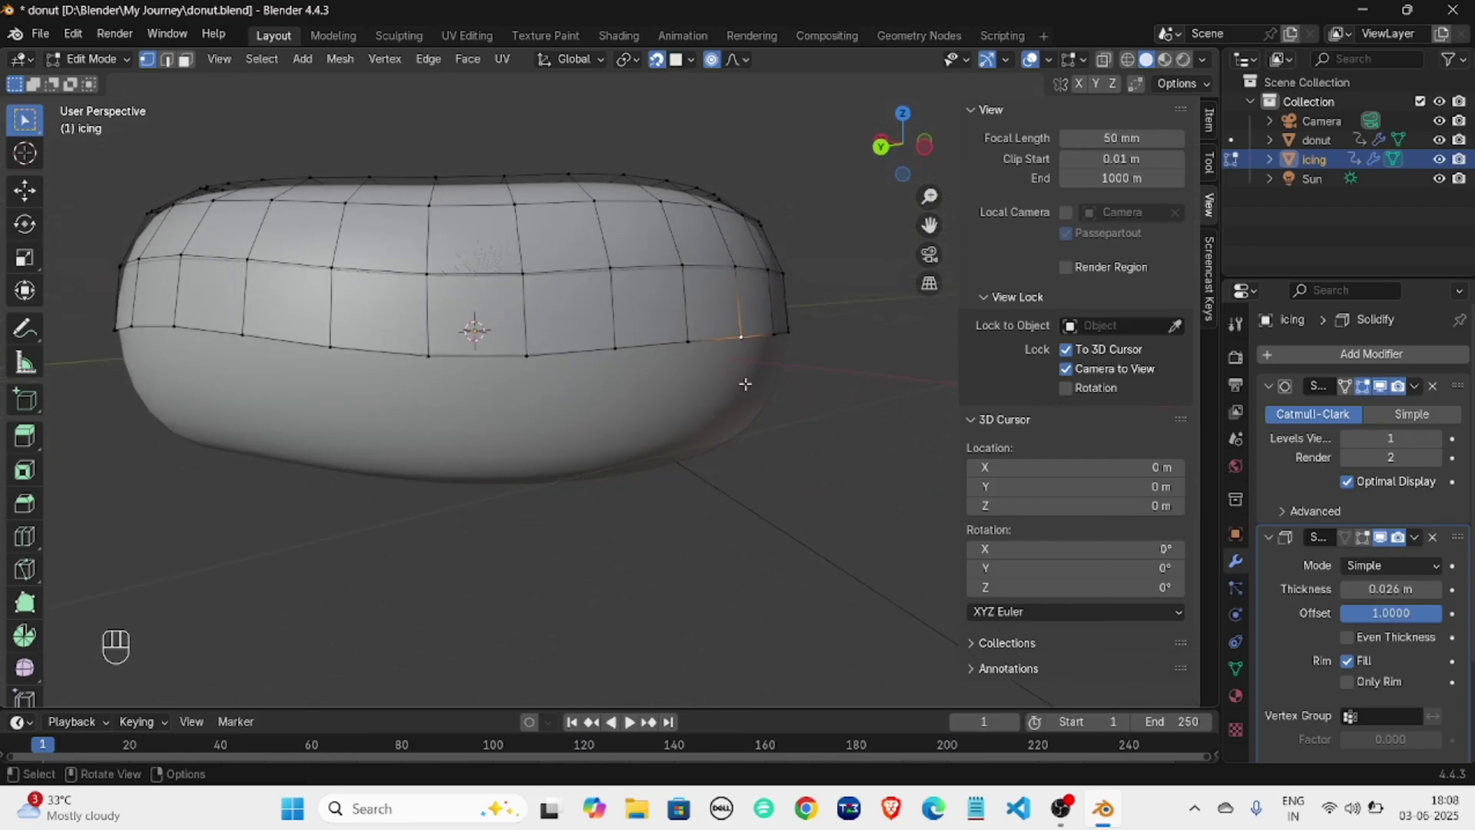
key(g)
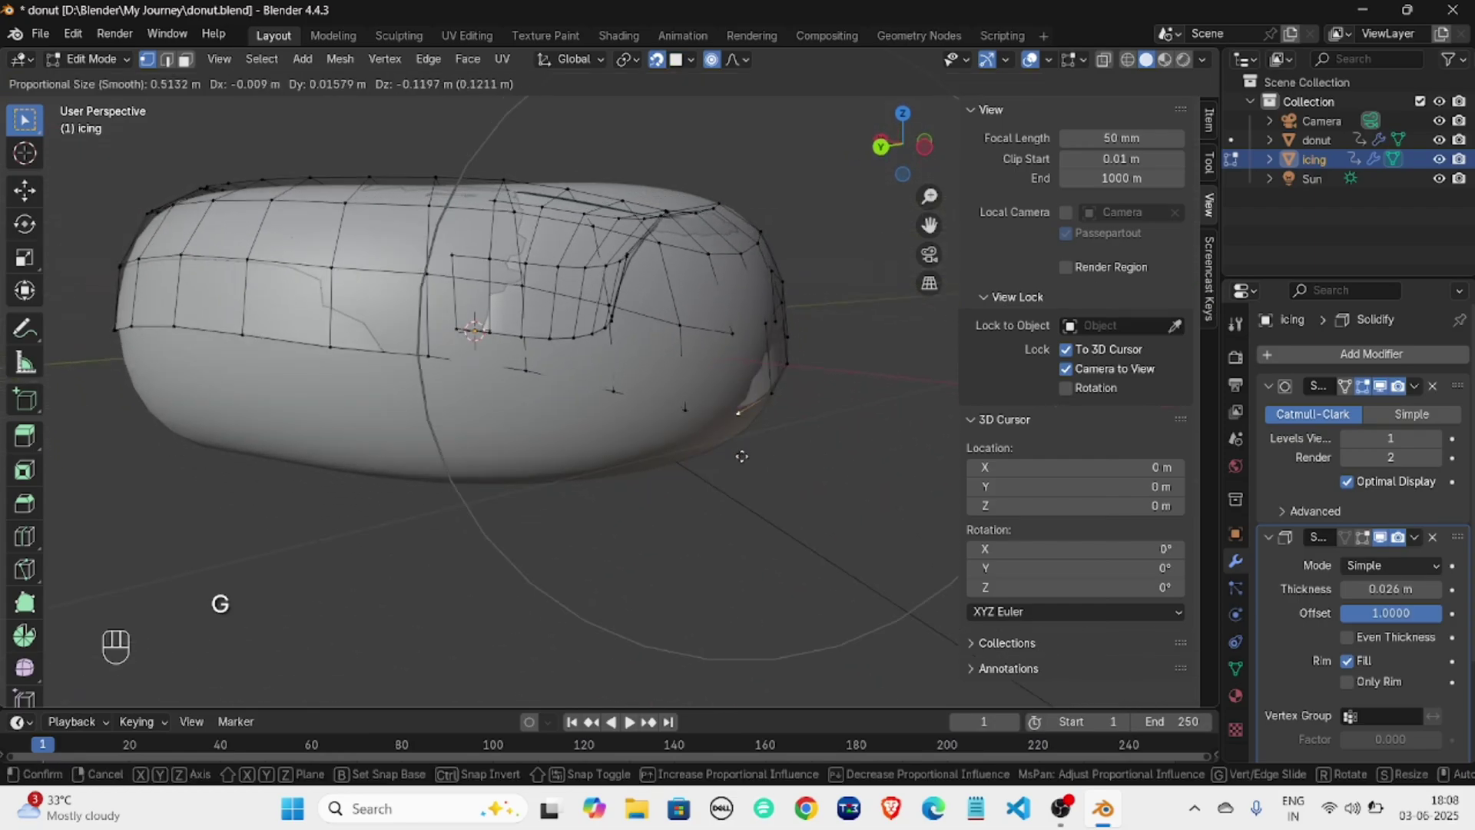
click(744, 457)
middle_drag(744, 456, 816, 481)
key(ctrl+z)
click(680, 383)
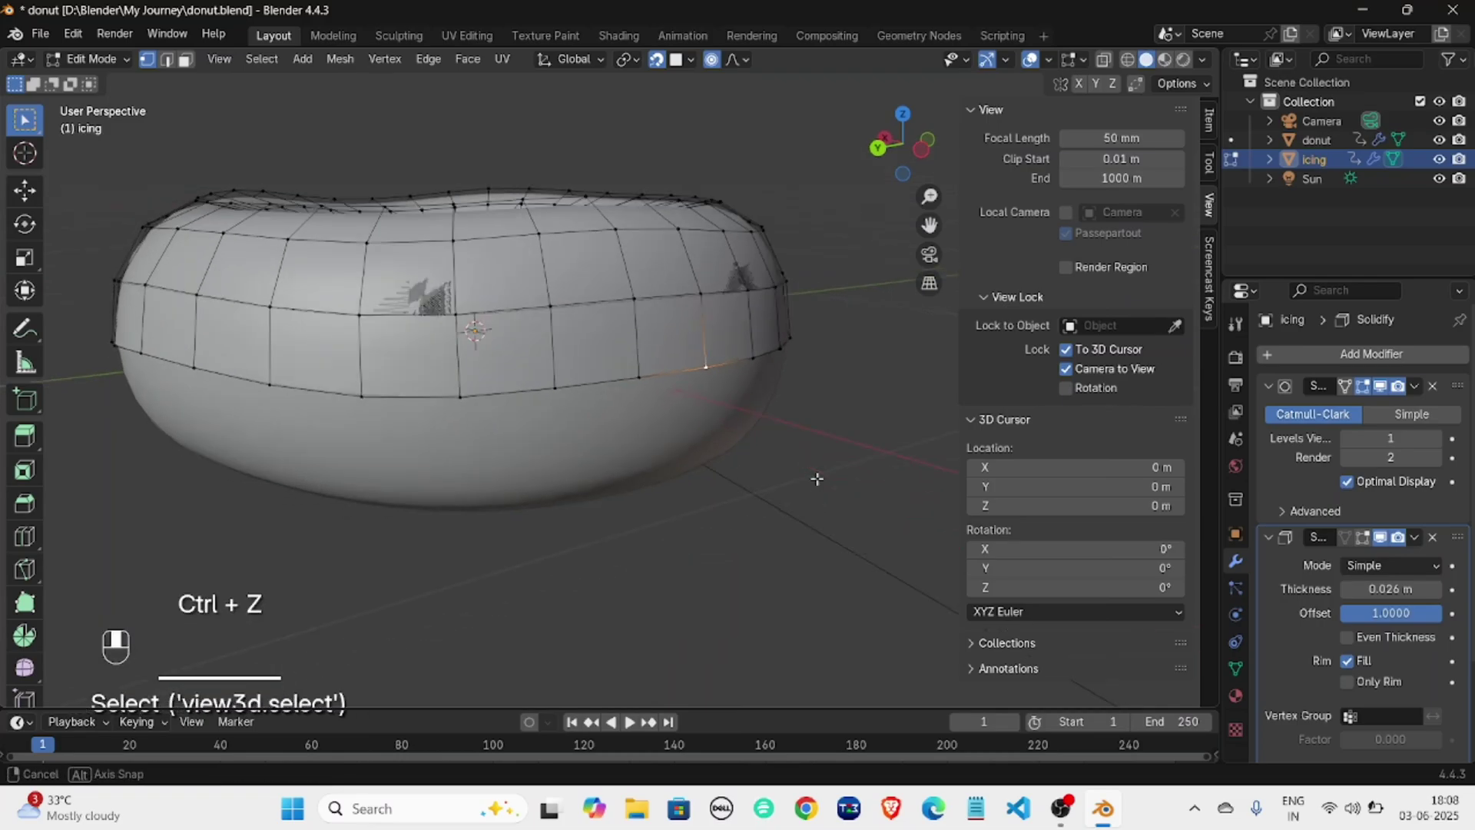
key(g)
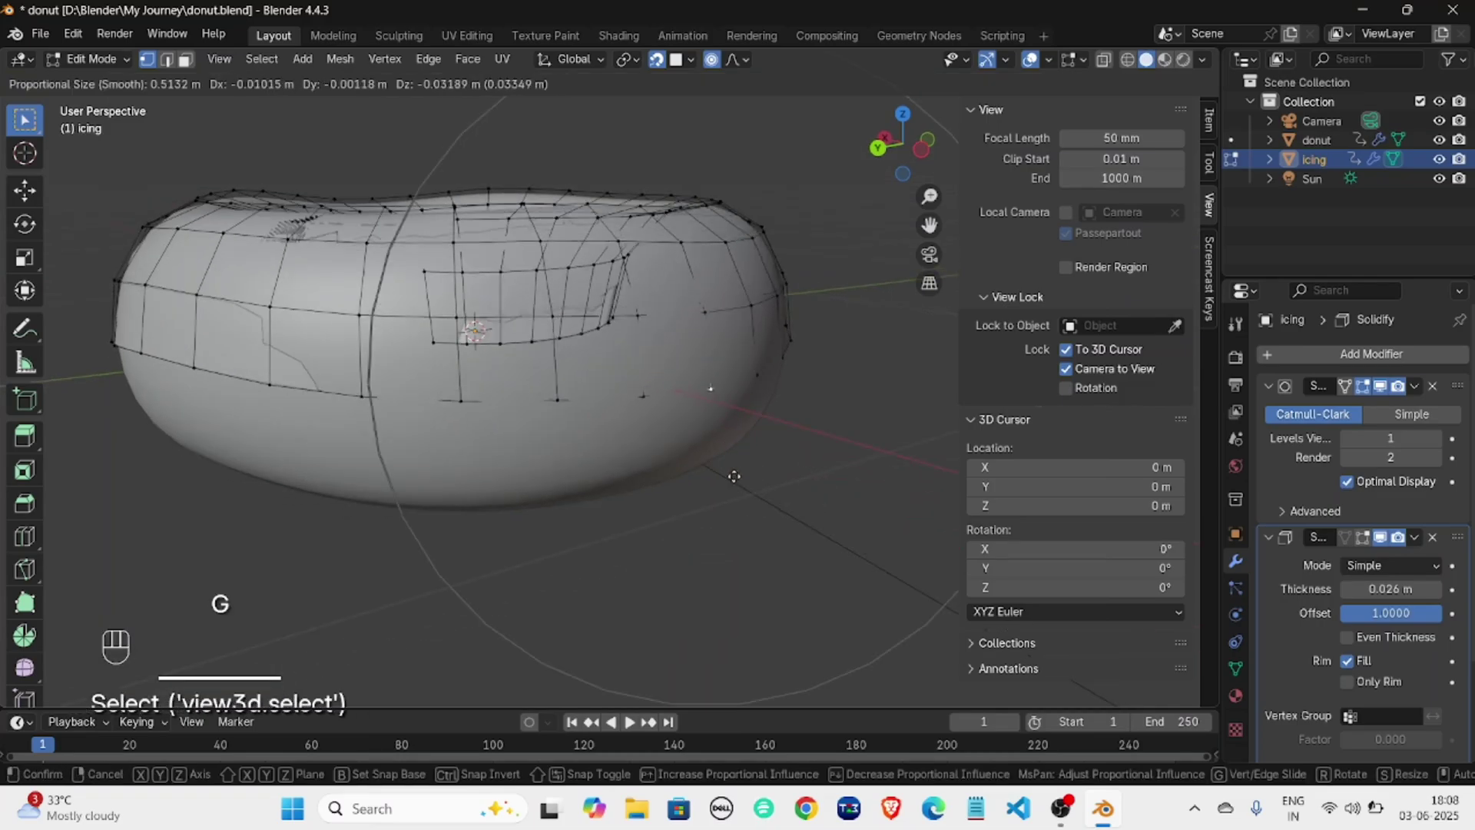
click(745, 521)
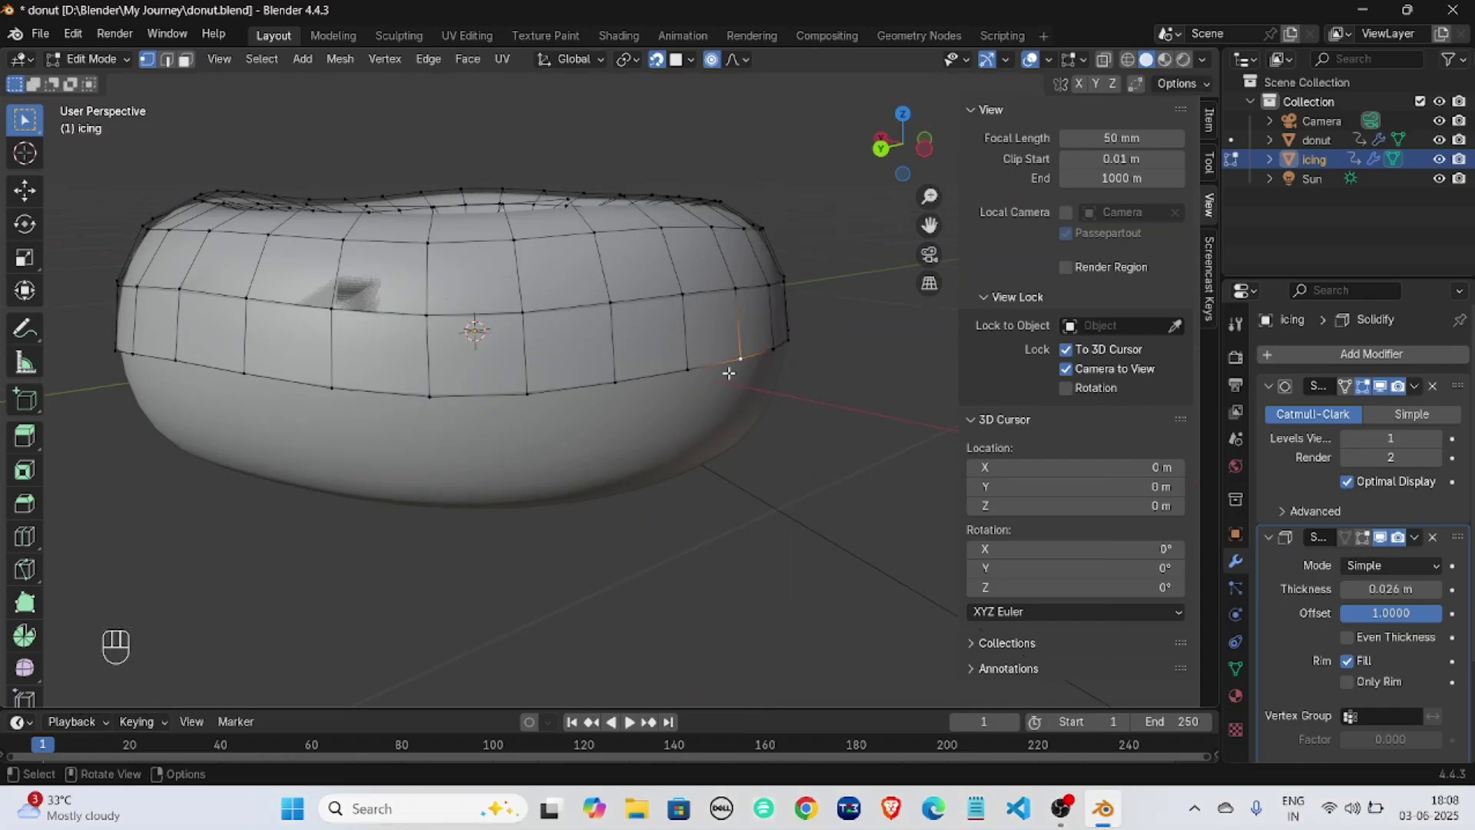
Try to pull the selected edge vertex down with Face Project snapping, check the icing in Object Mode and undo it.
key(g)
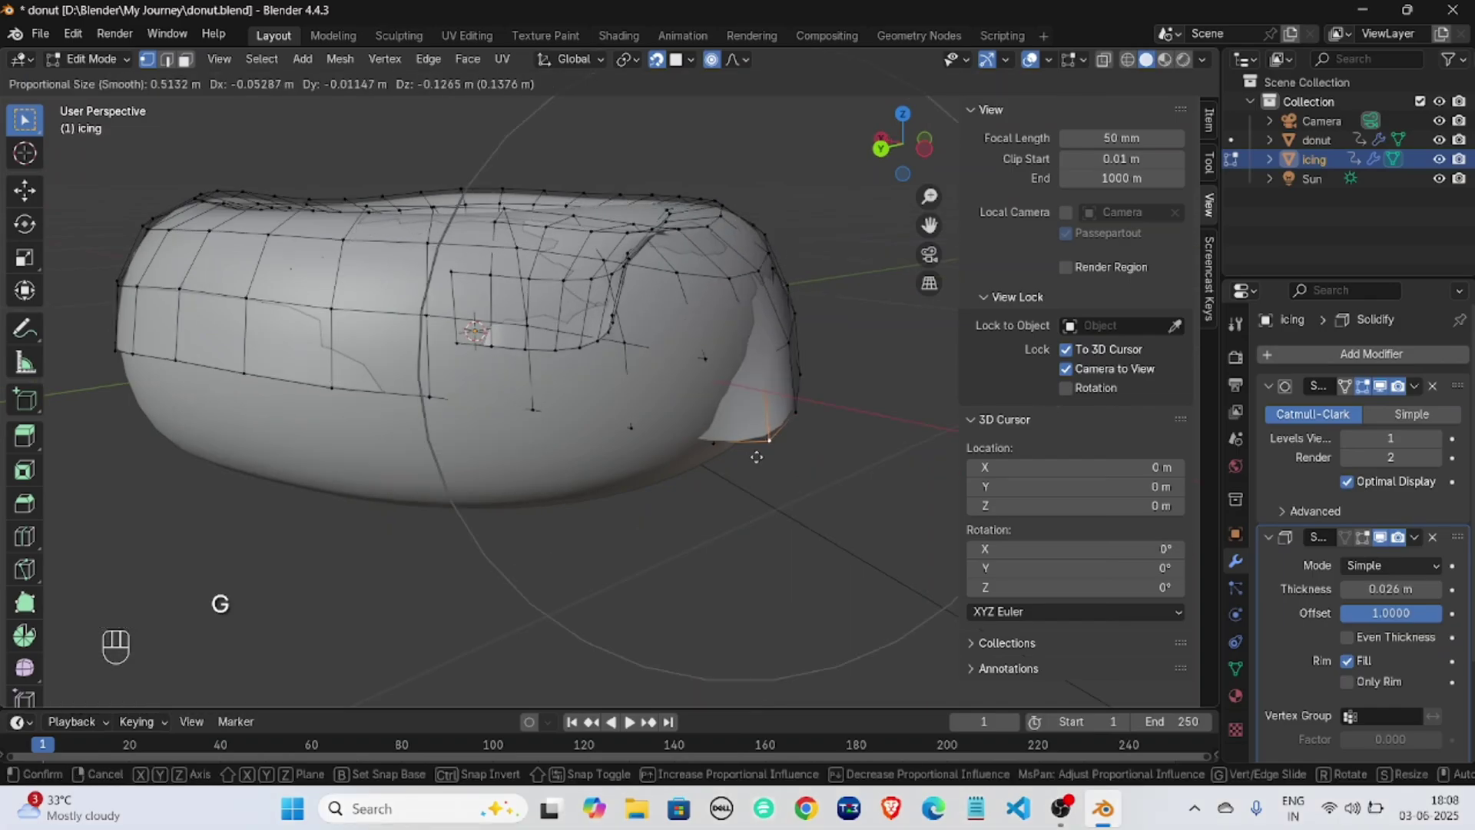
click(745, 459)
middle_drag(781, 456, 518, 420)
key(Tab)
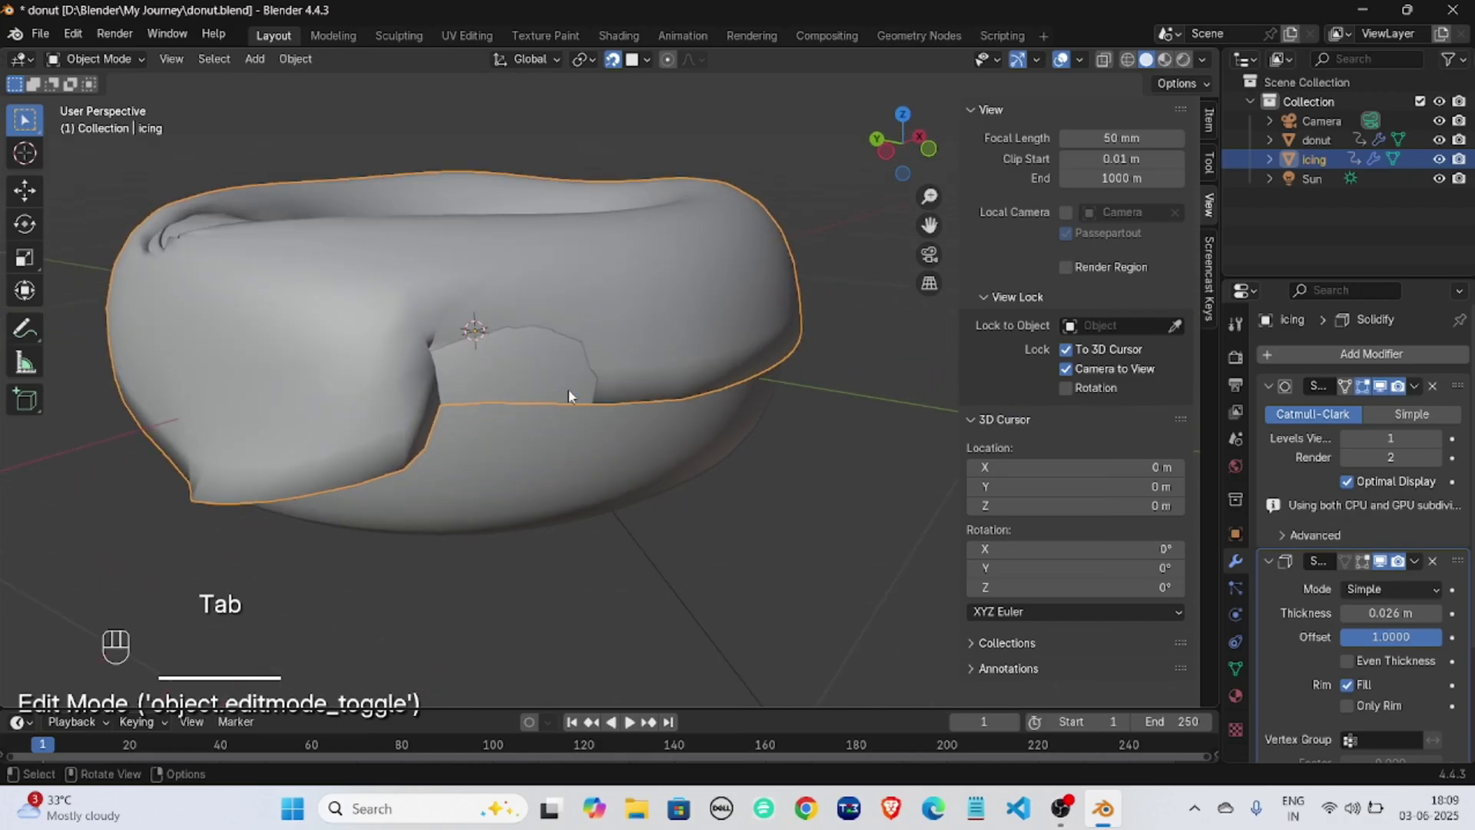
key(ctrl+z)
key(Tab)
Examine the icing's lower-edge vertices in Edit Mode, then return to Object Mode with the icing selected.
click(616, 361)
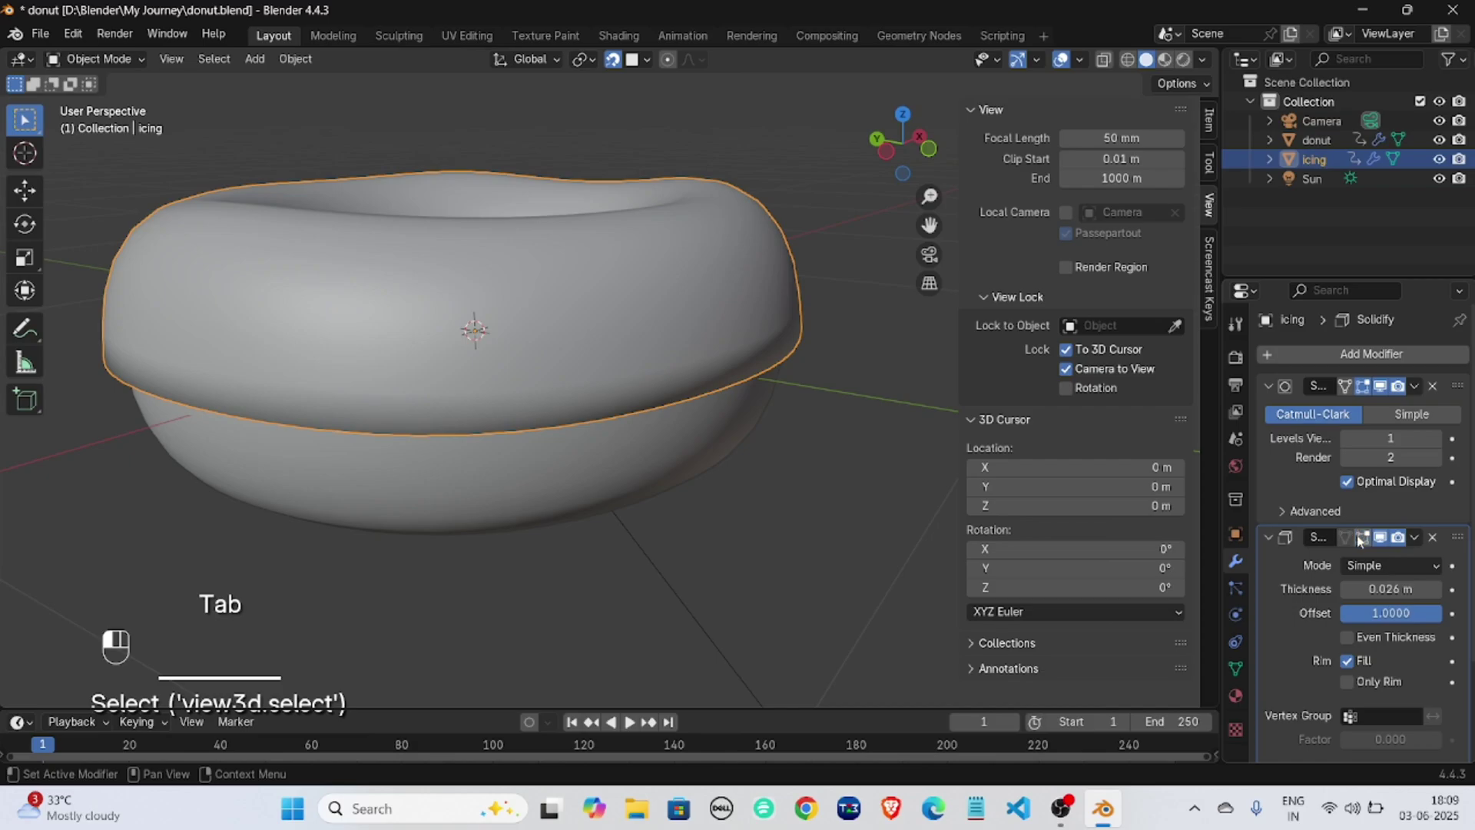
key(Tab)
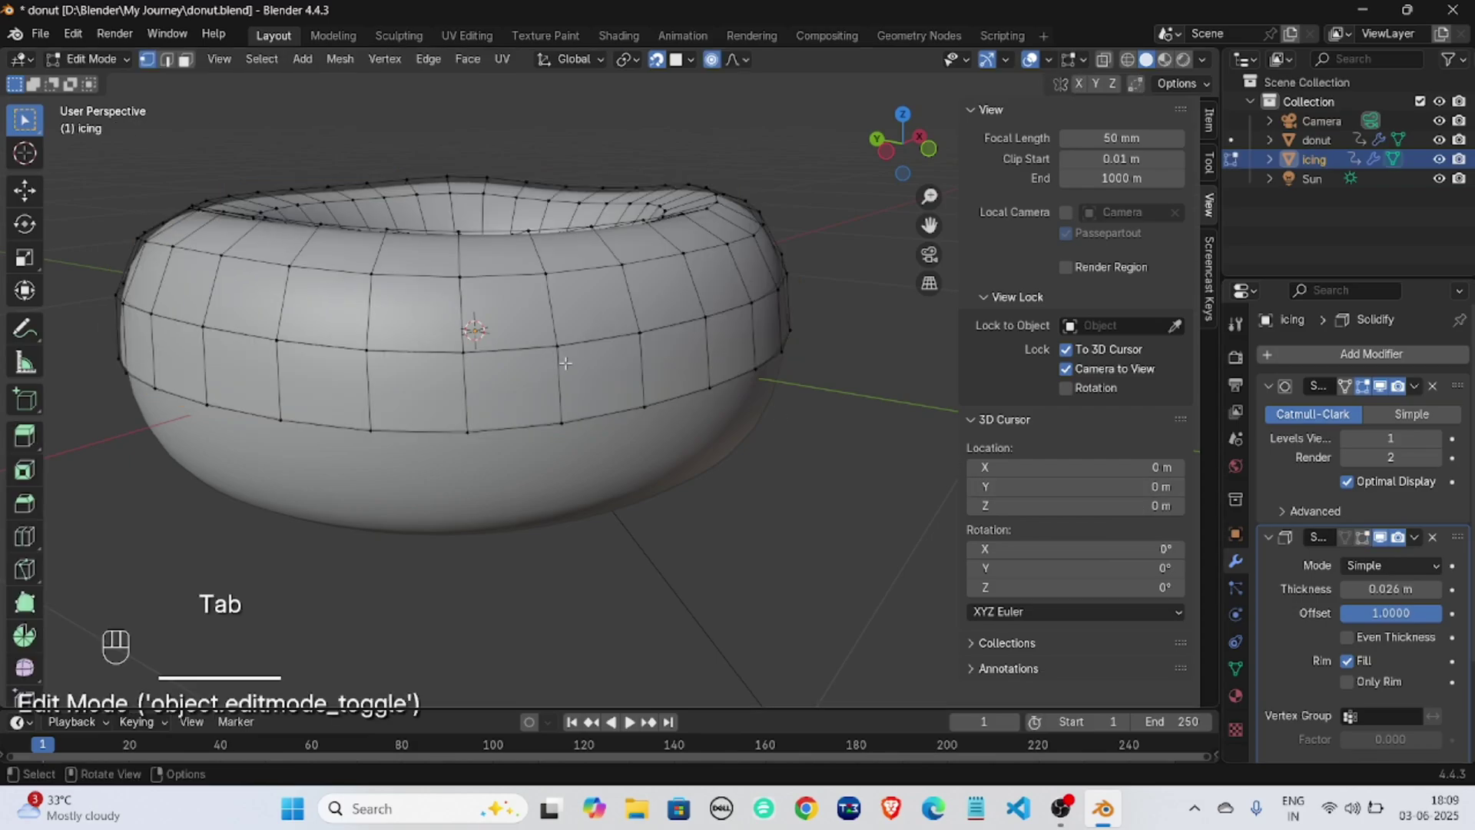
click(643, 409)
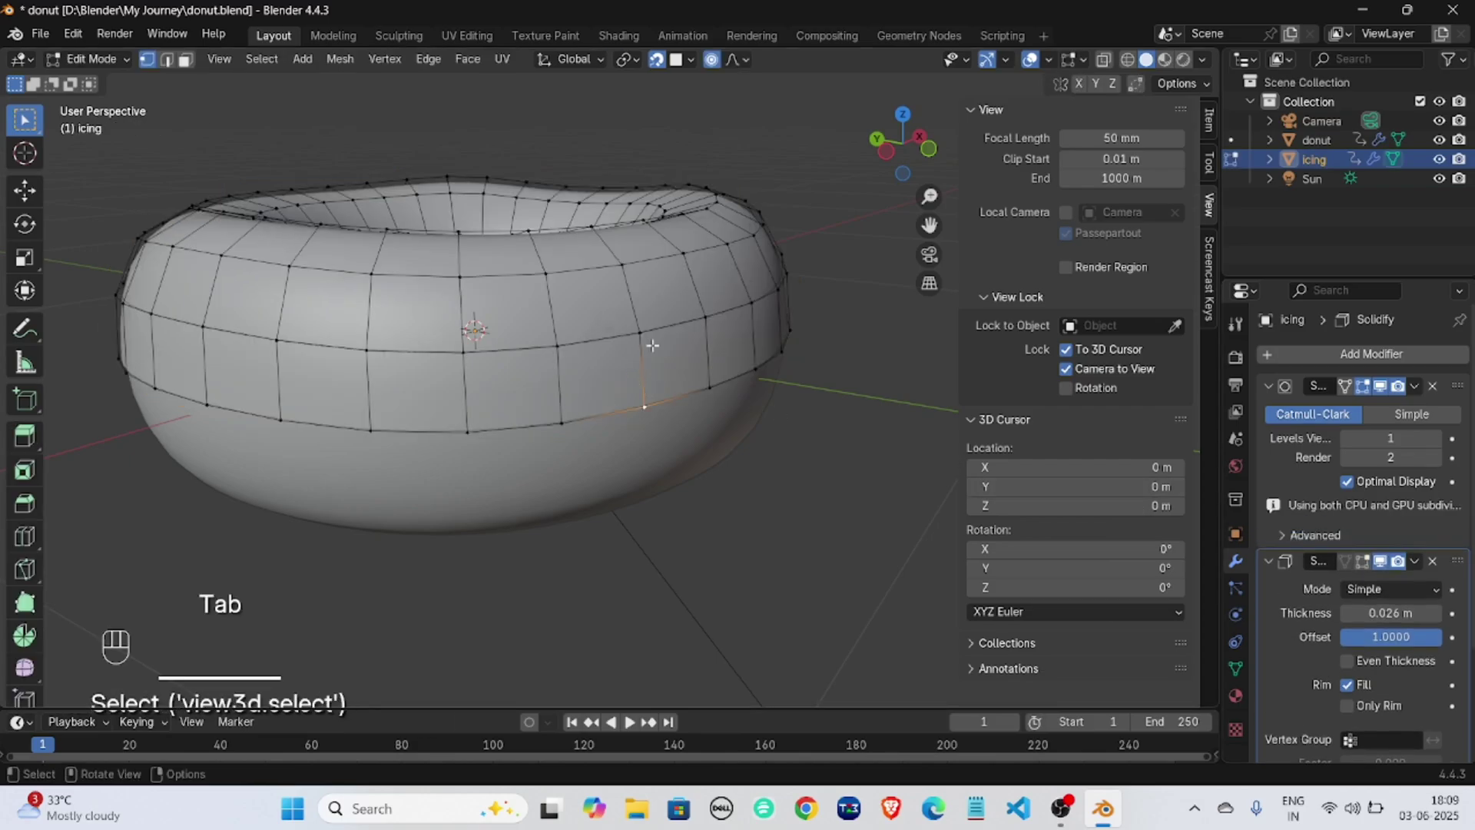
middle_drag(652, 345, 629, 344)
scroll(545, 345, up, 1)
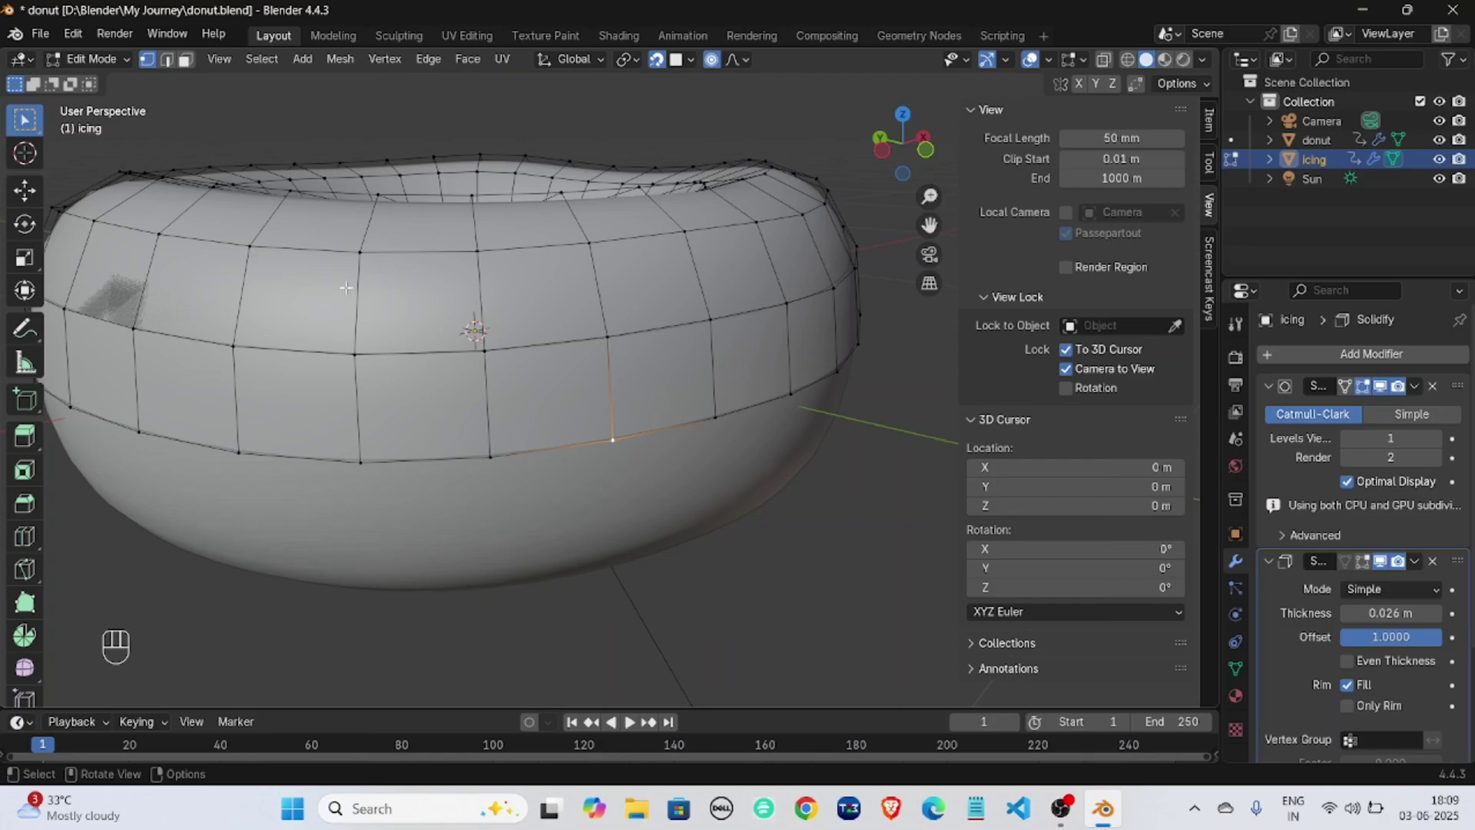
key(Tab)
click(483, 332)
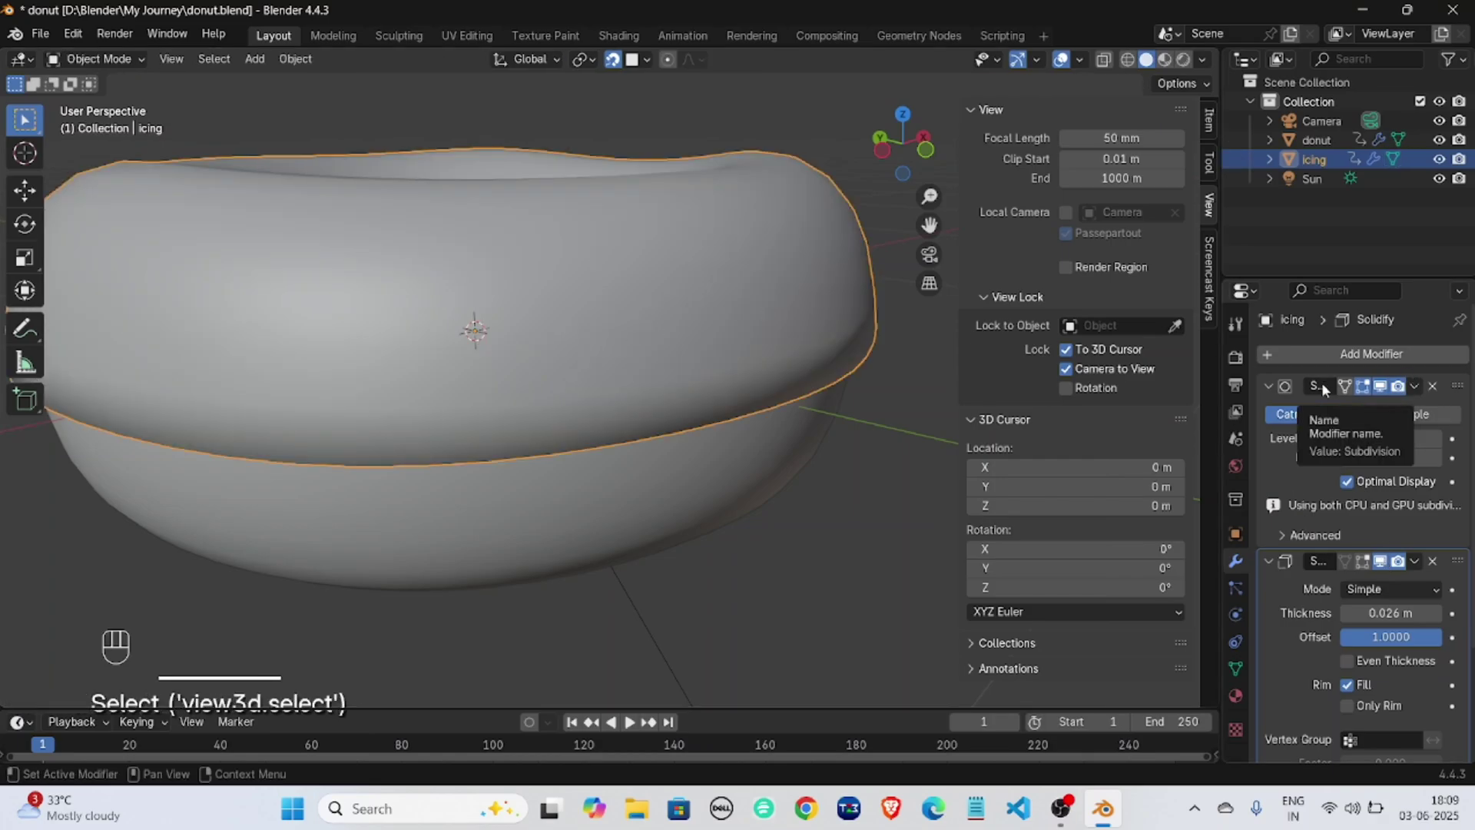
Apply the icing's Subdivision modifier and enter Edit Mode on its mesh.
click(1414, 386)
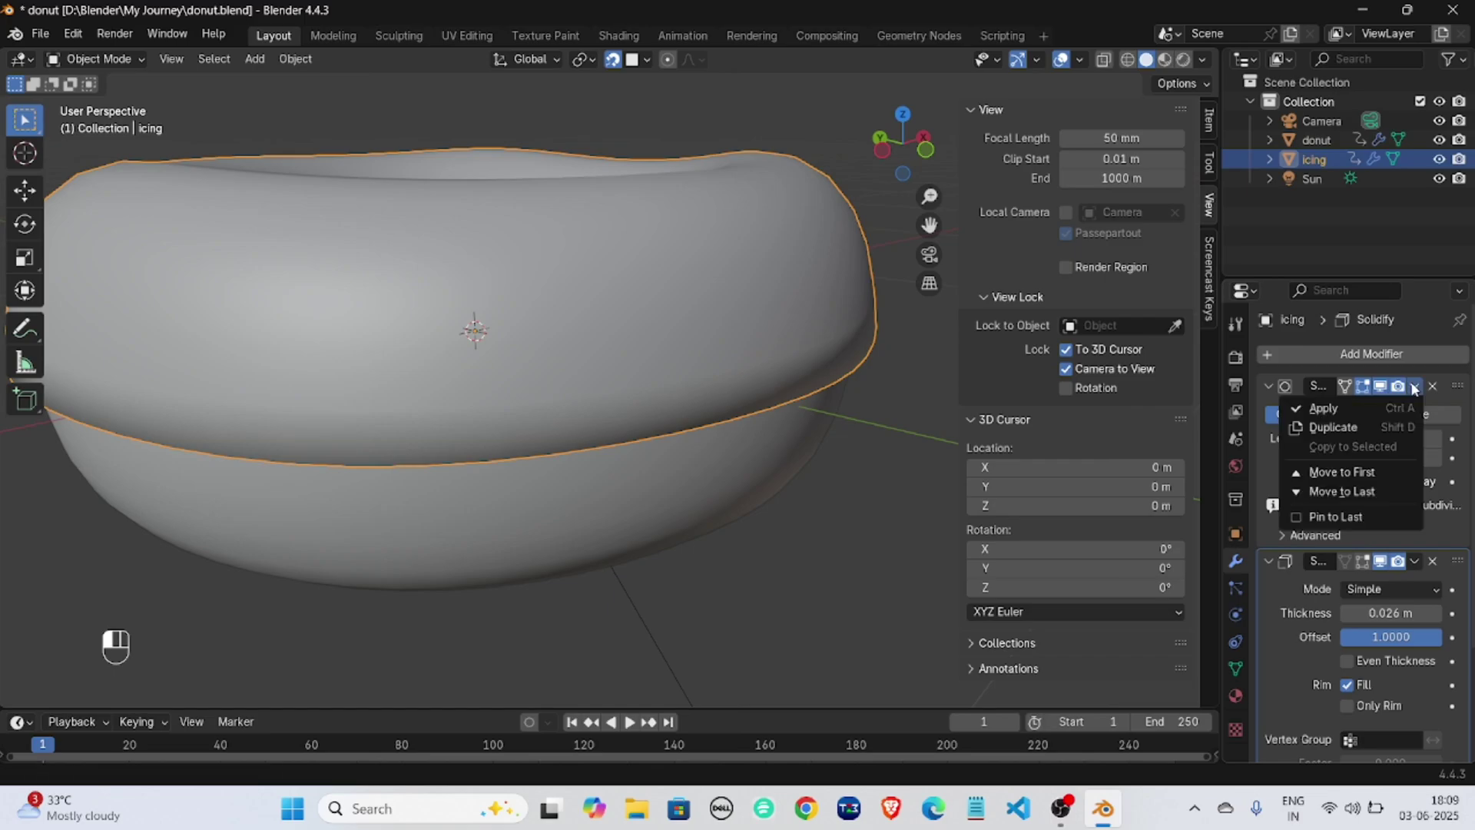
click(1341, 408)
key(Tab)
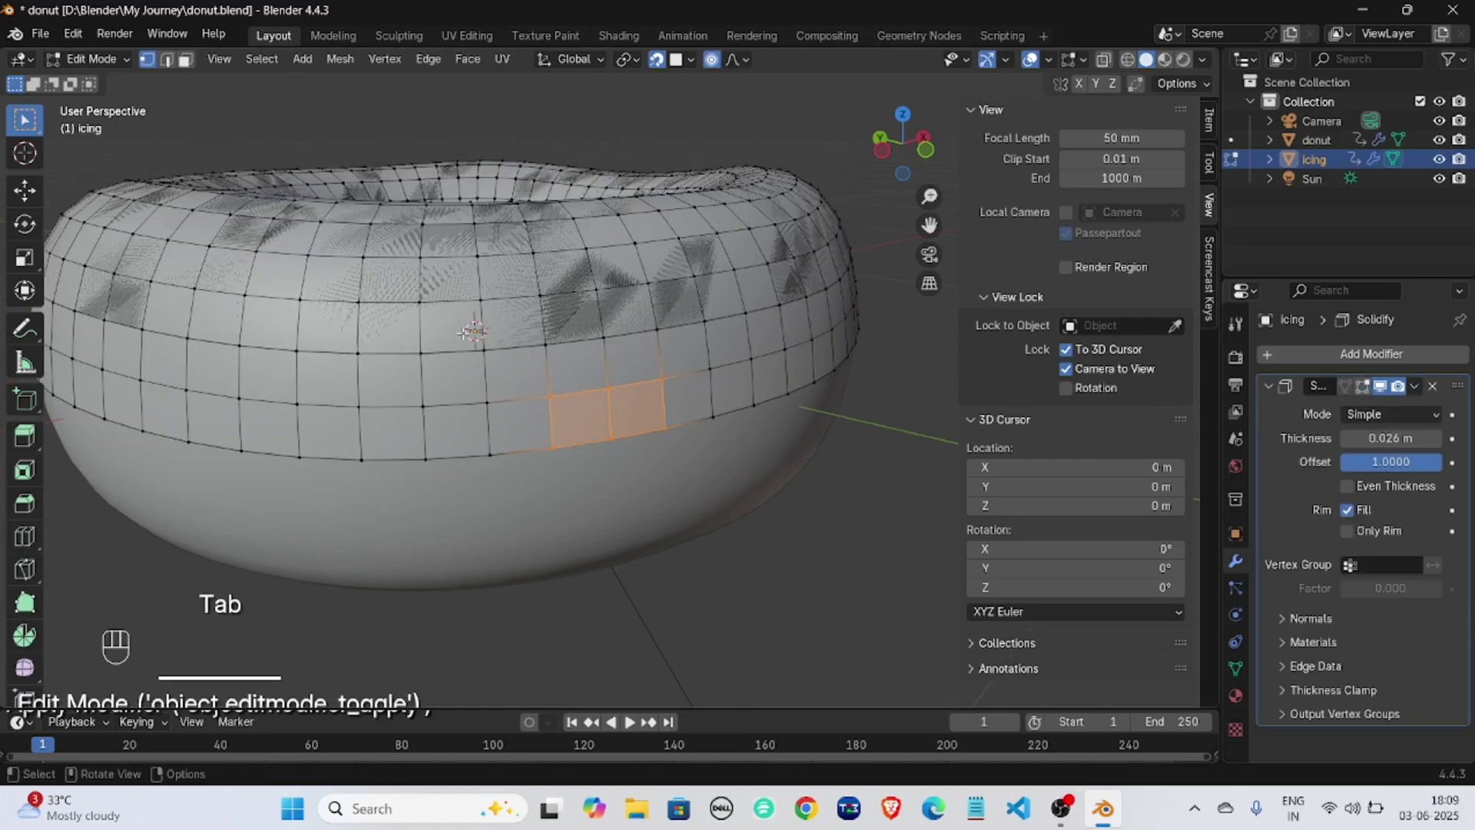
middle_drag(601, 364, 543, 304)
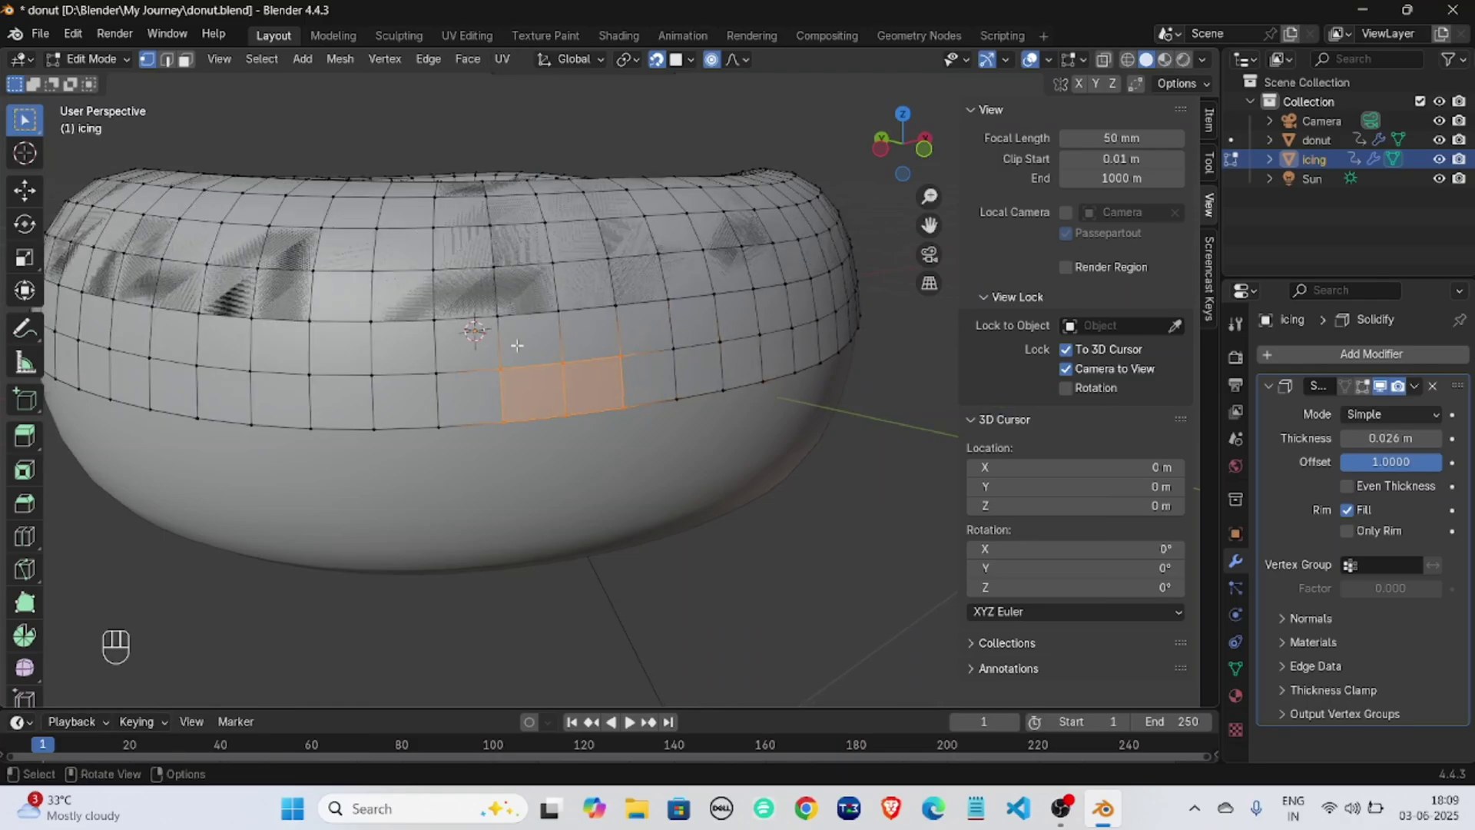
Select a two-by-two block of faces at the icing's lower edge in face select mode, then clear the selection.
click(525, 322)
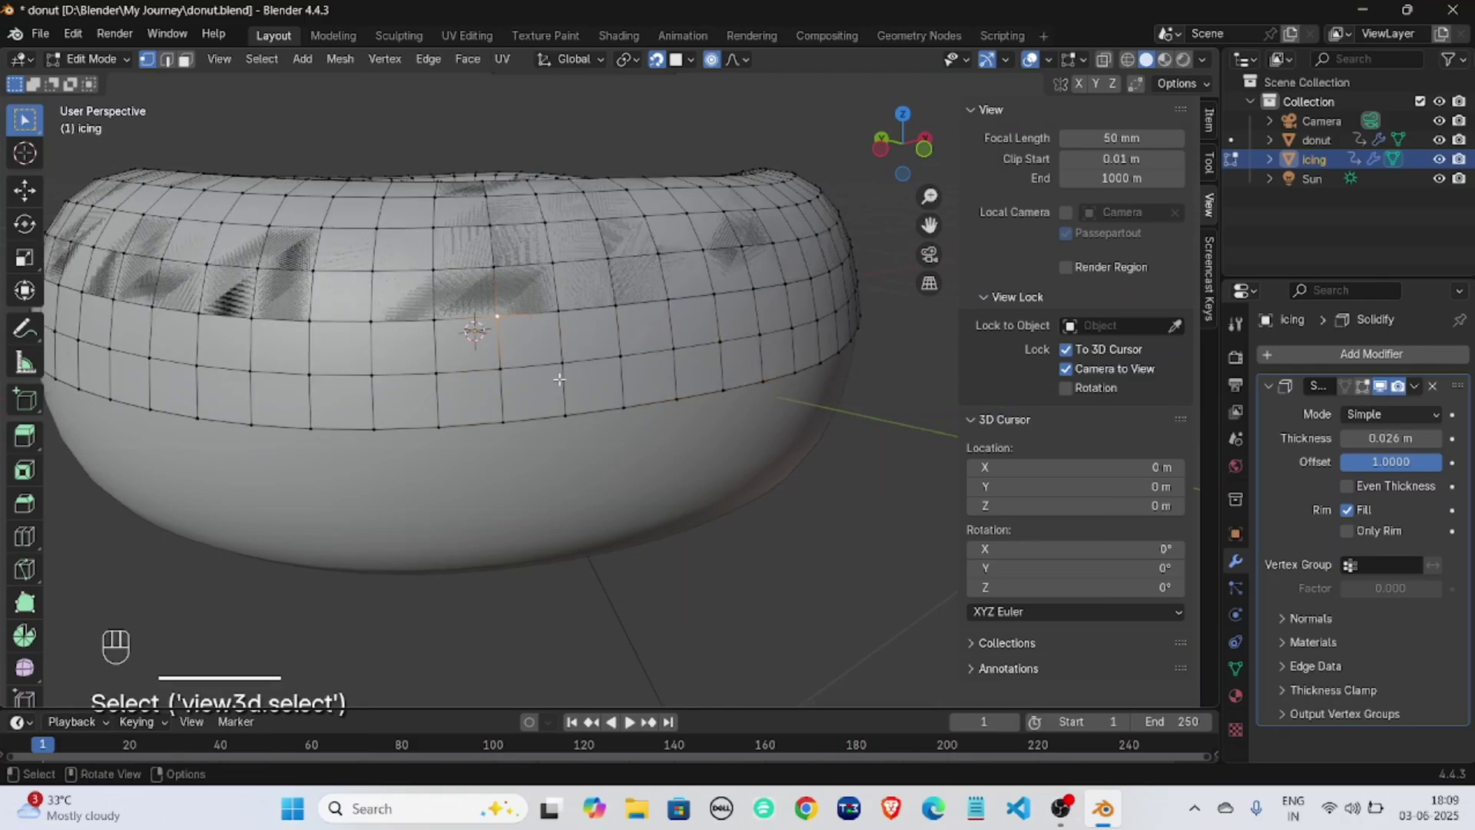
key(3)
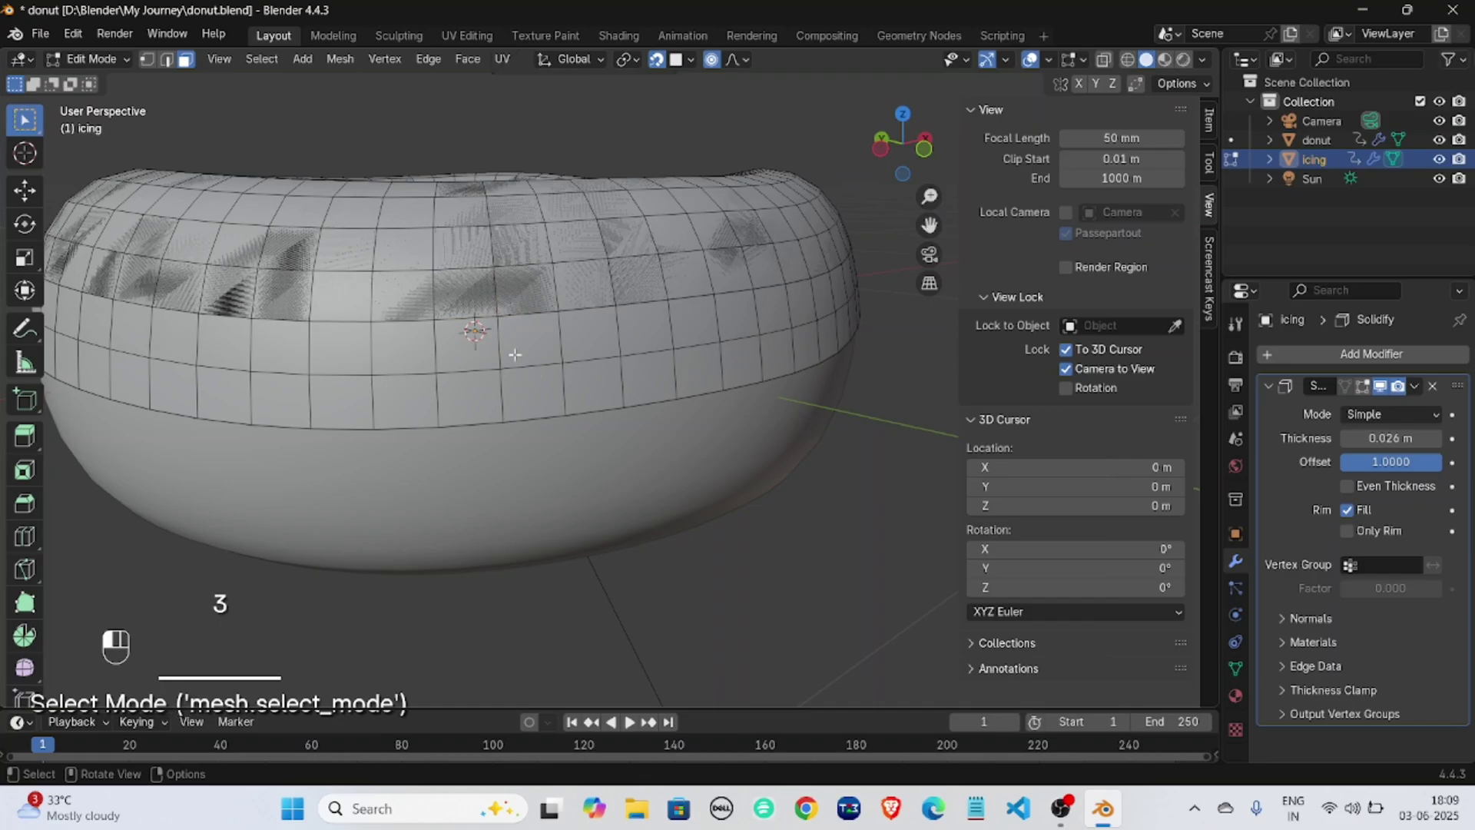
click(537, 349)
shift+click(598, 332)
shift+click(593, 384)
shift+click(535, 376)
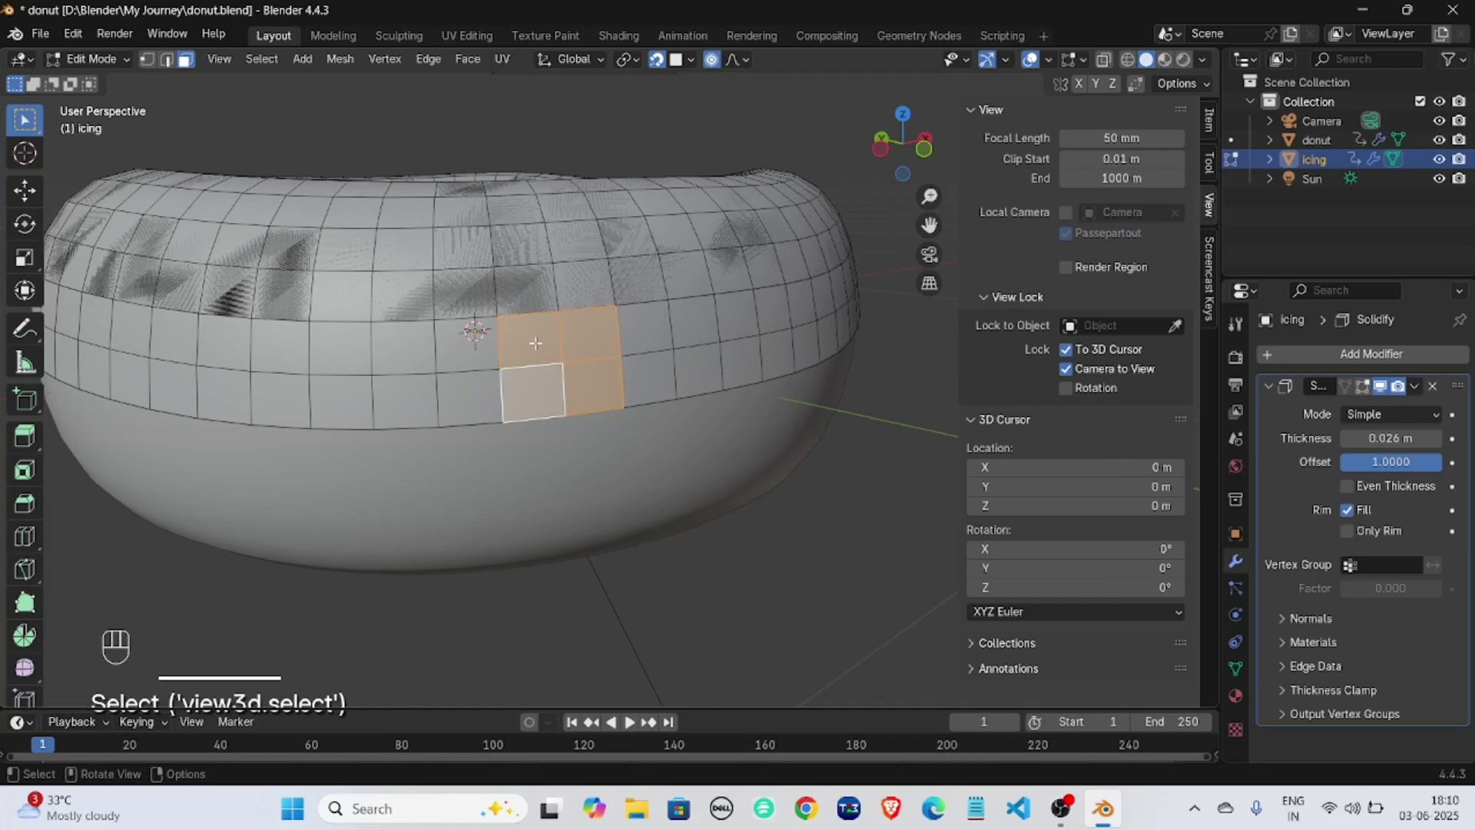
click(565, 128)
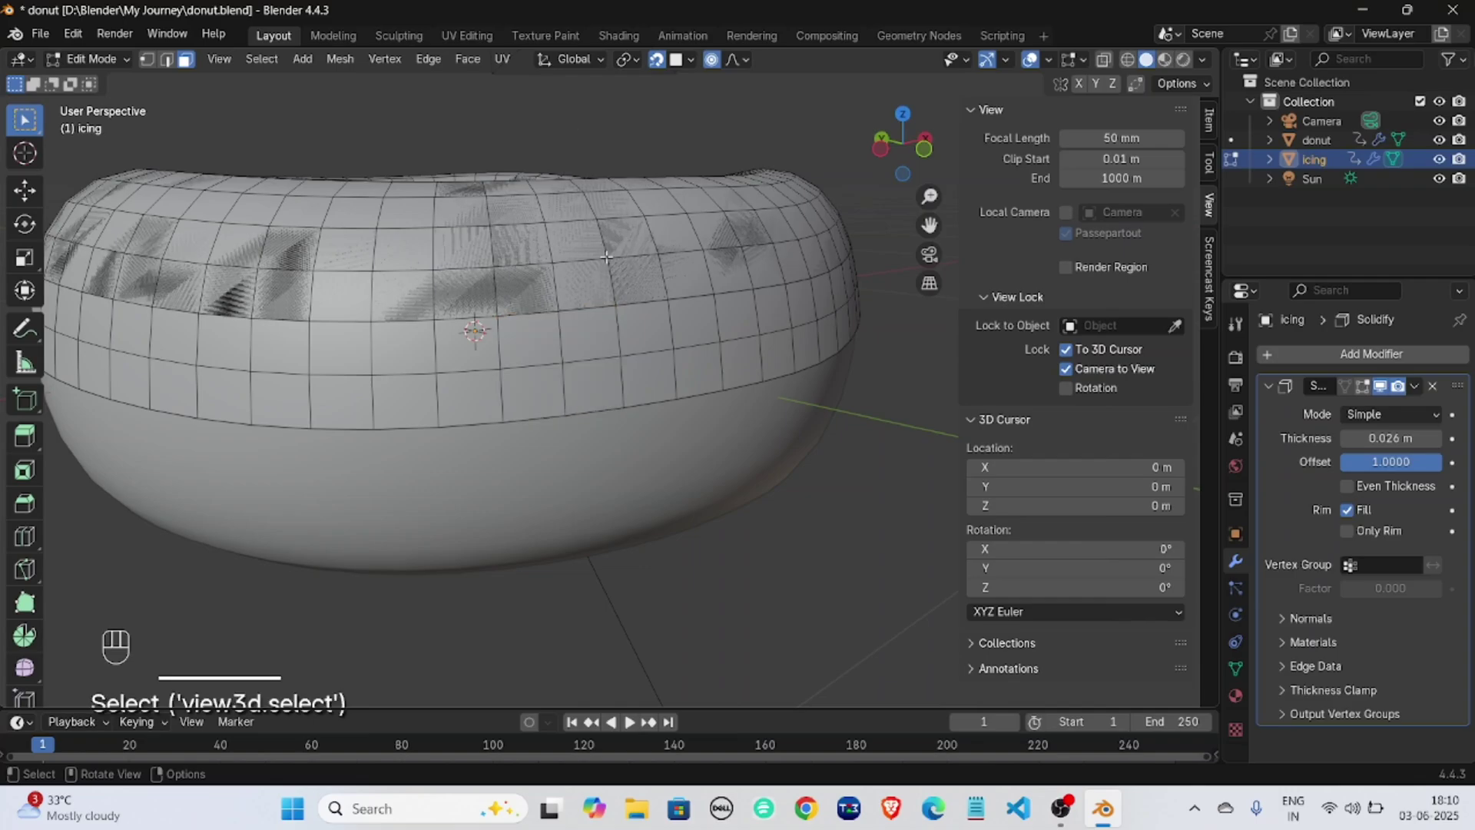
Try to pull a single lower-edge vertex down in vertex select mode with proportional editing and snapping enabled.
middle_drag(606, 258, 673, 446)
click(678, 459)
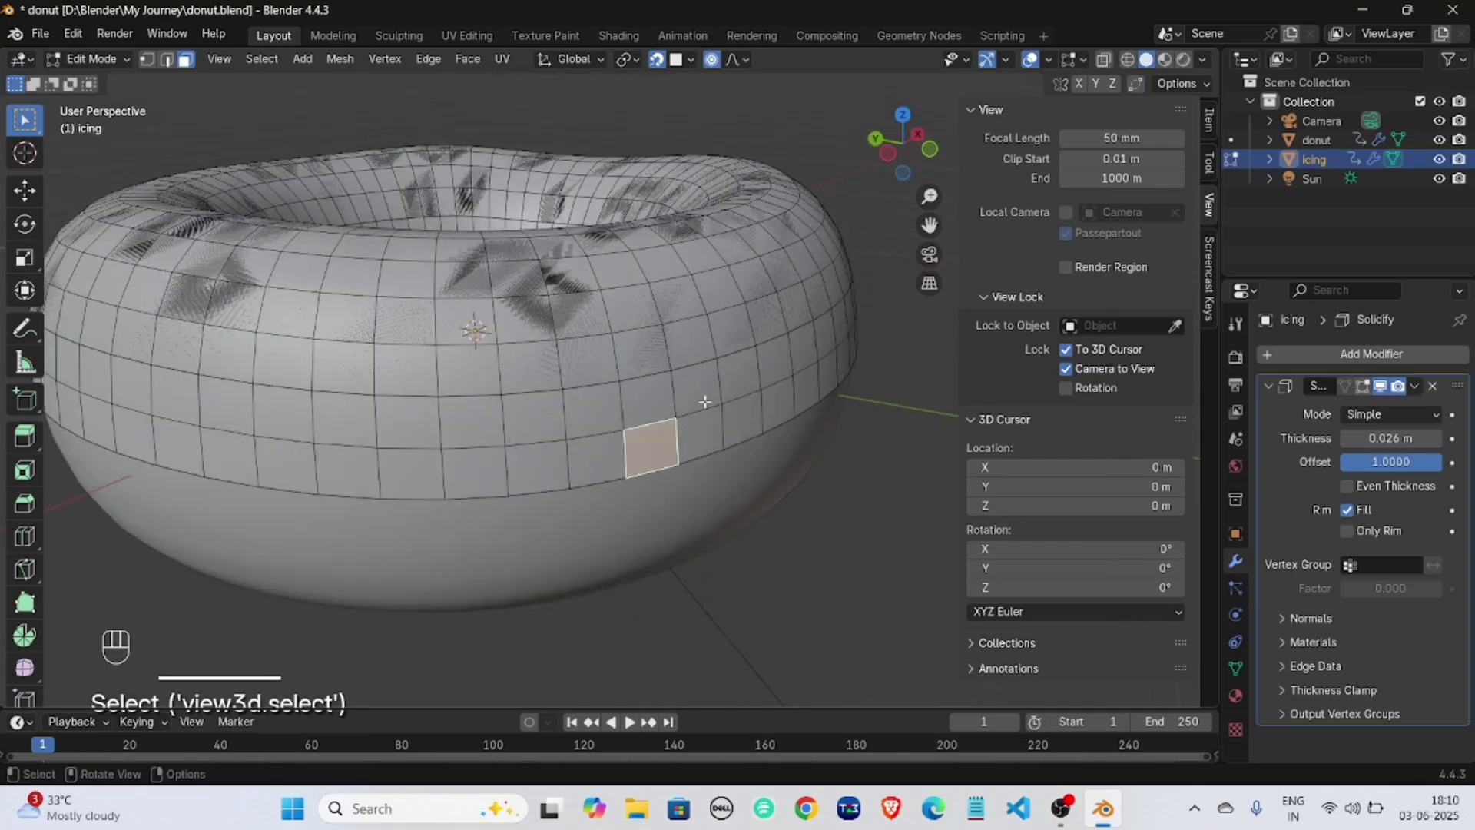
scroll(678, 430, up, 5)
key(1)
click(675, 366)
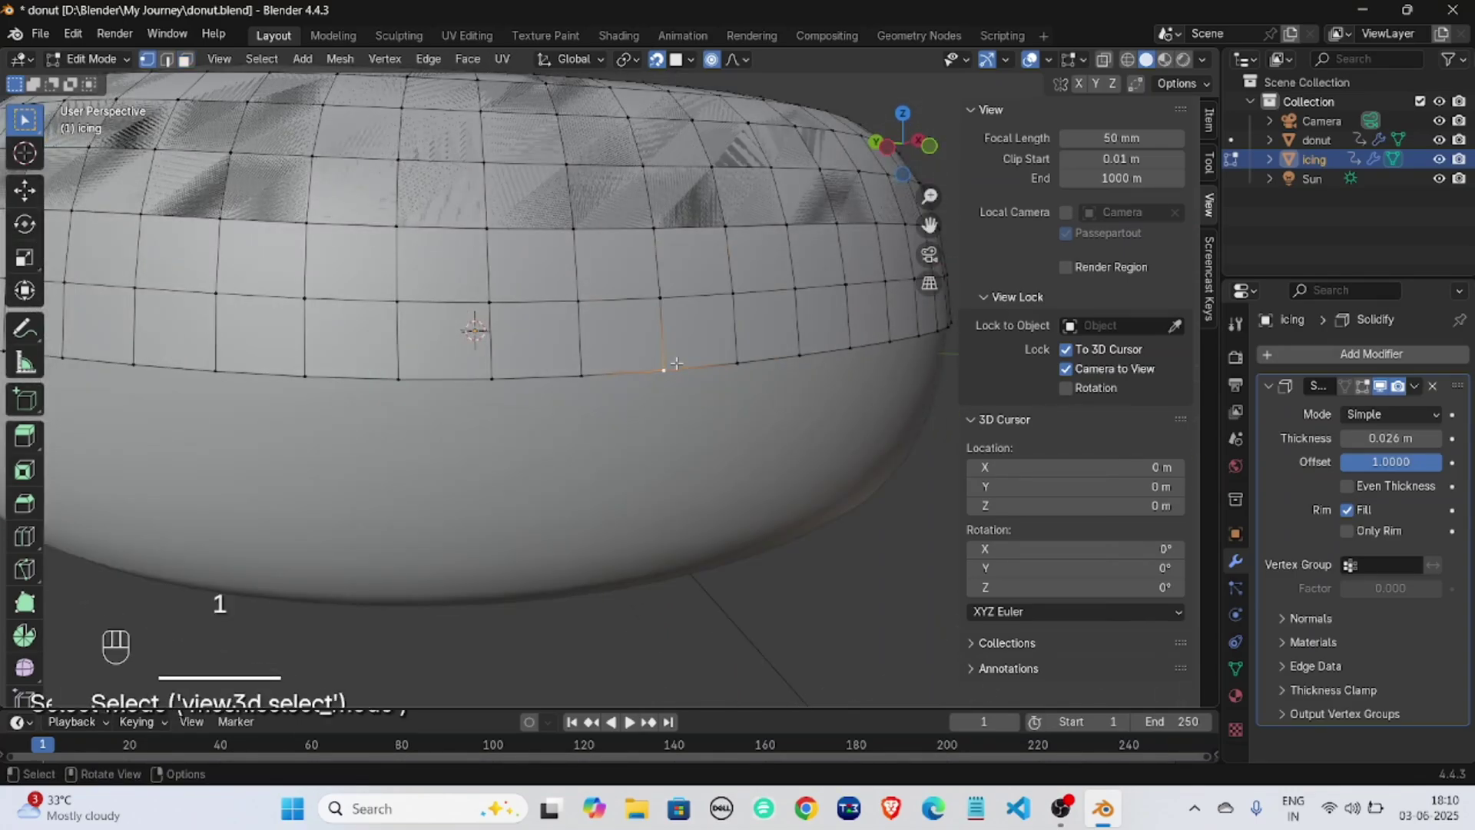
middle_drag(681, 361, 777, 467)
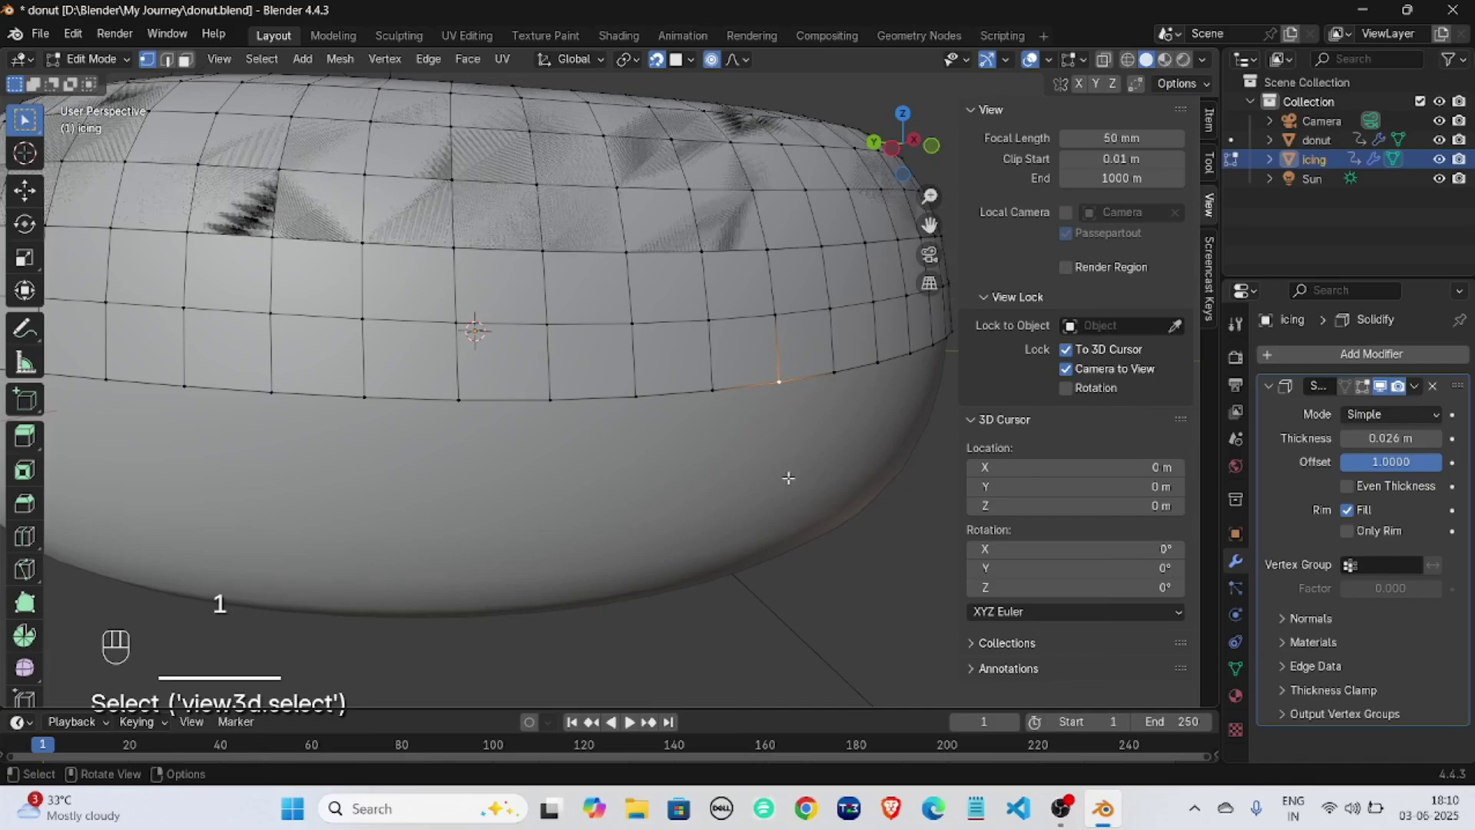
key(g)
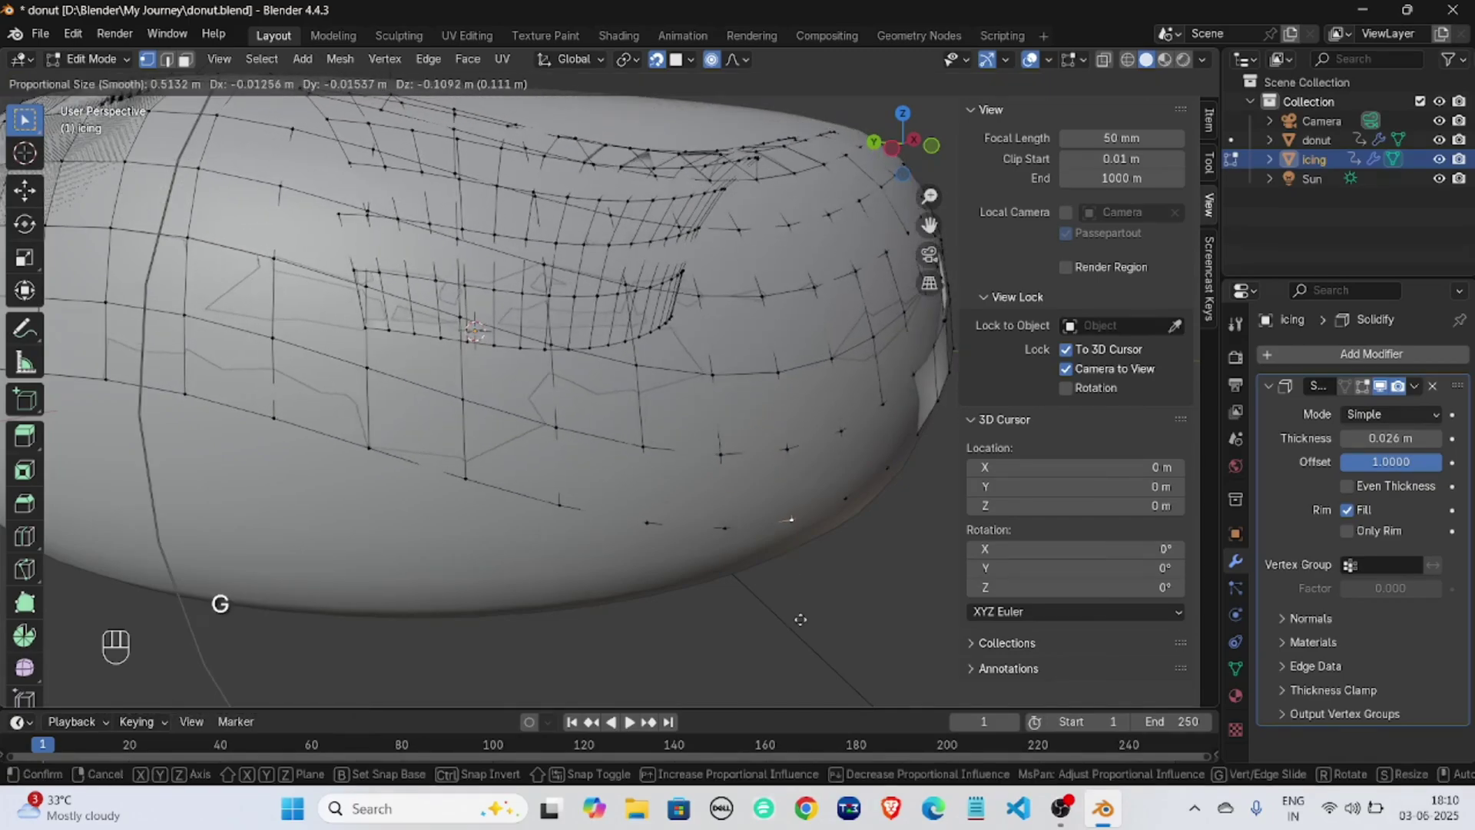
click(806, 607)
click(845, 560)
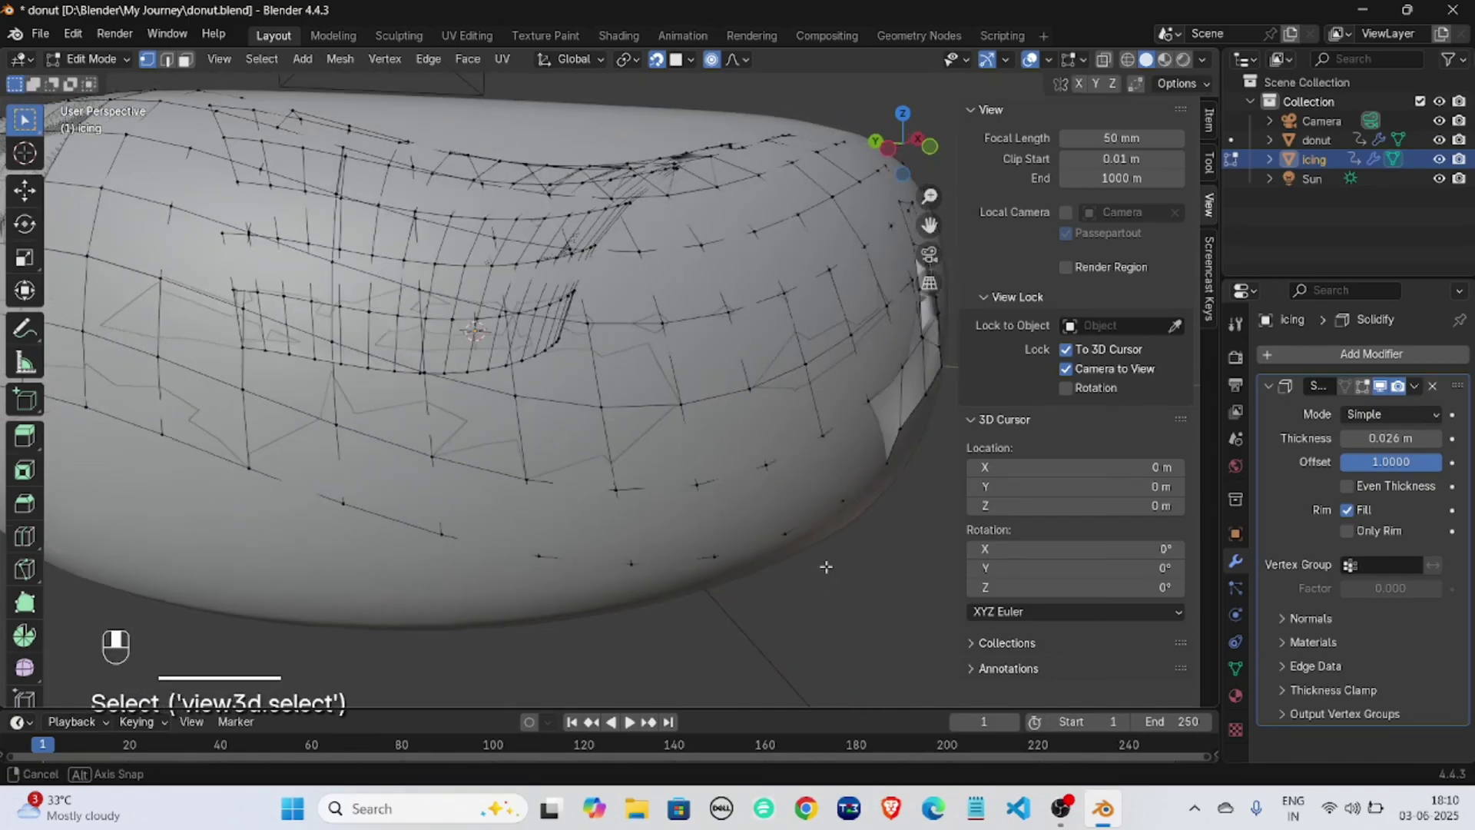
Examine the icing in Object Mode around its outer side and inner hole.
key(Tab)
scroll(768, 549, up, 4)
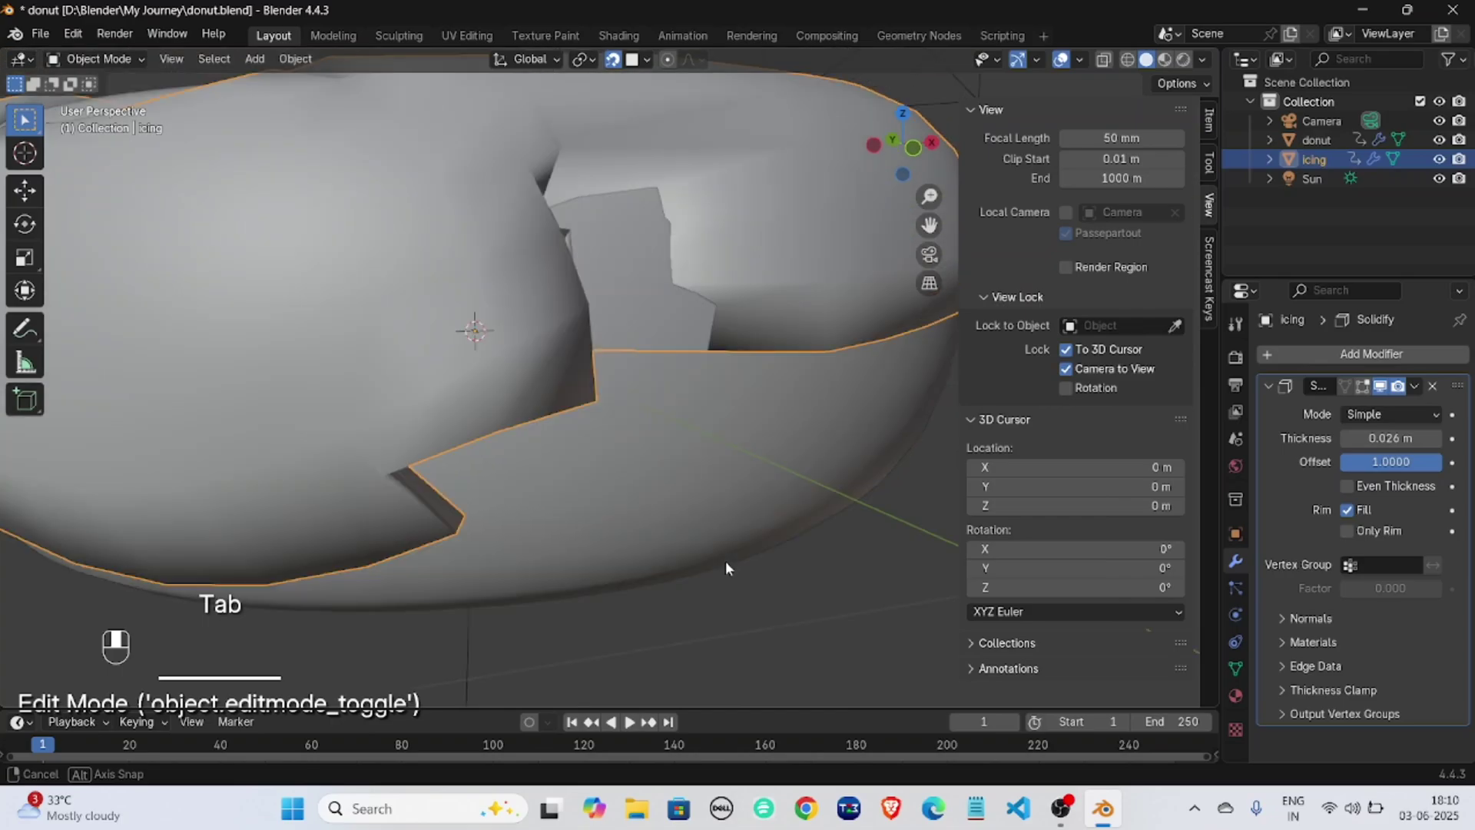
scroll(725, 568, down, 5)
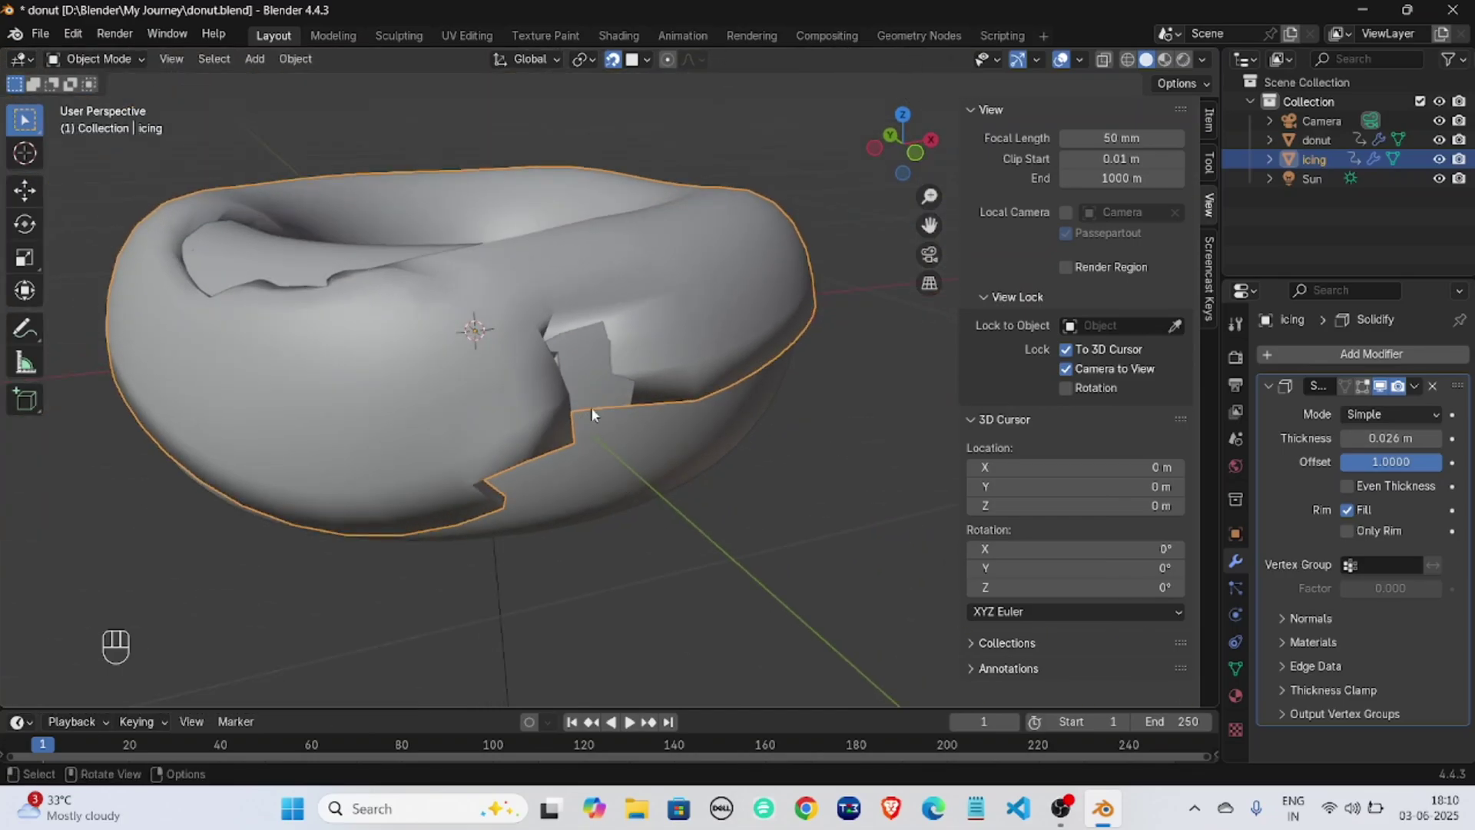
middle_drag(591, 414, 653, 445)
middle_drag(374, 376, 297, 360)
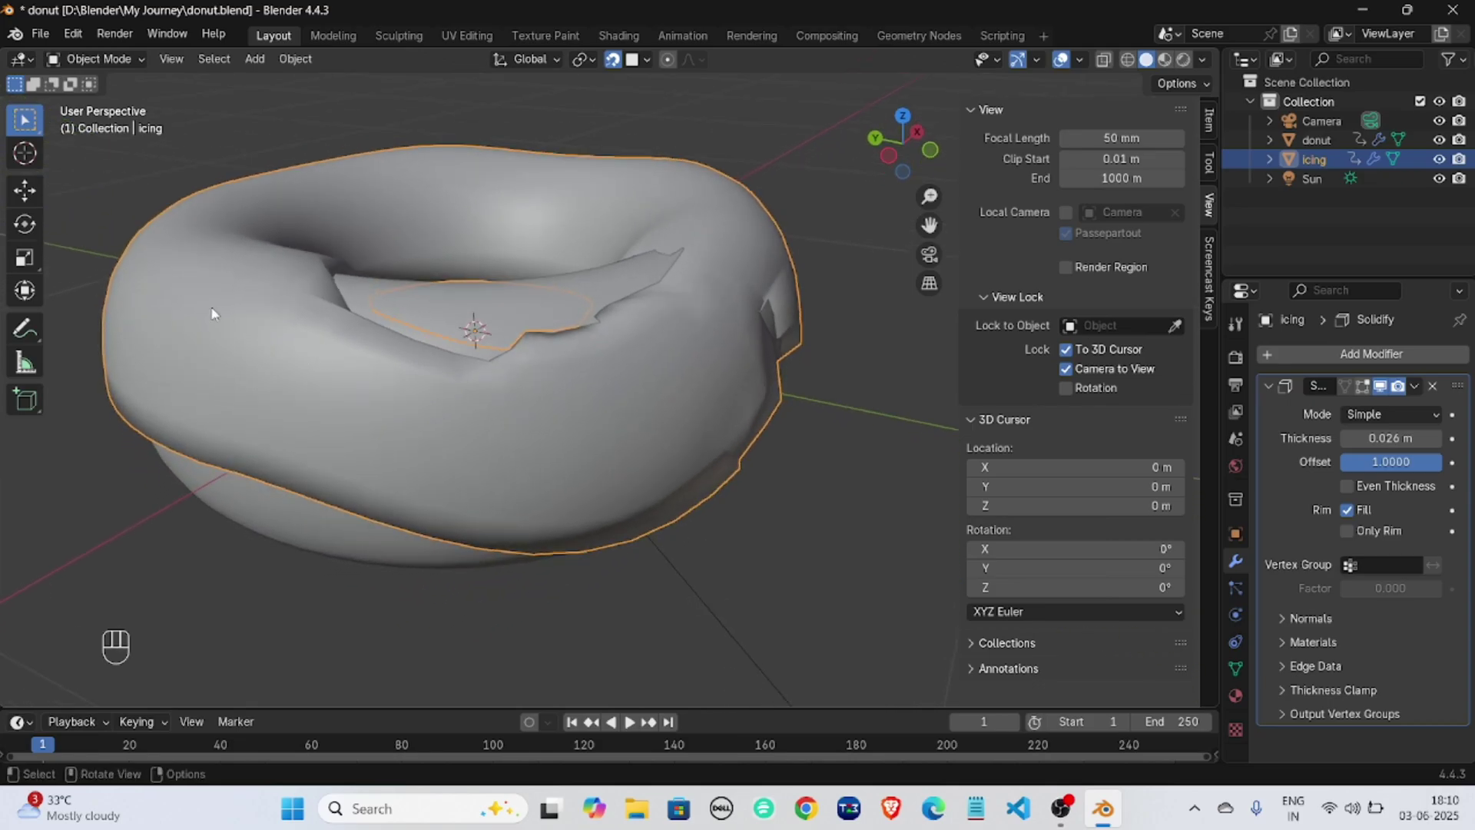
drag(76, 321, 795, 518)
middle_drag(828, 532, 816, 509)
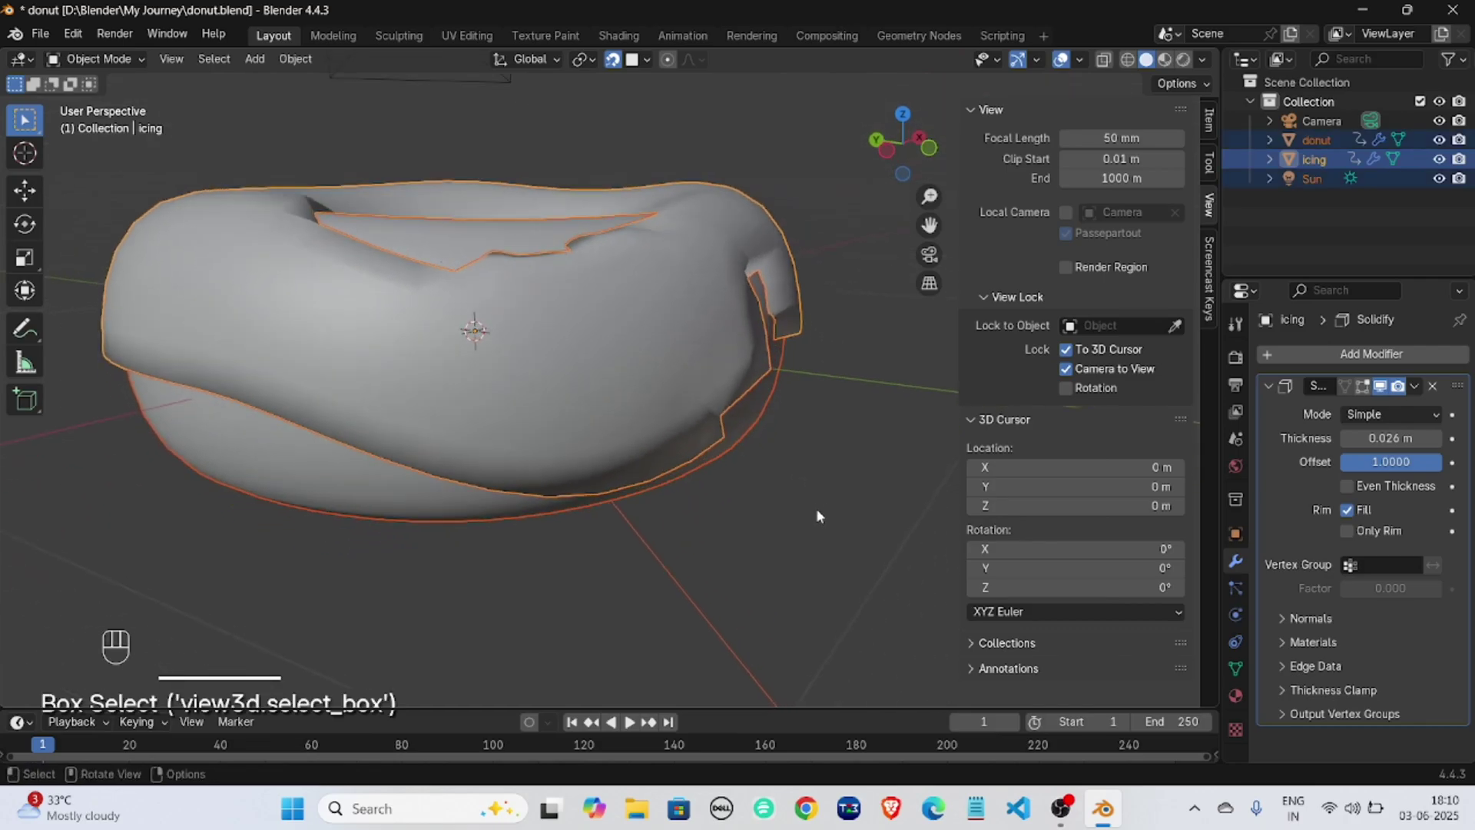
click(815, 509)
drag(113, 235, 826, 438)
click(425, 138)
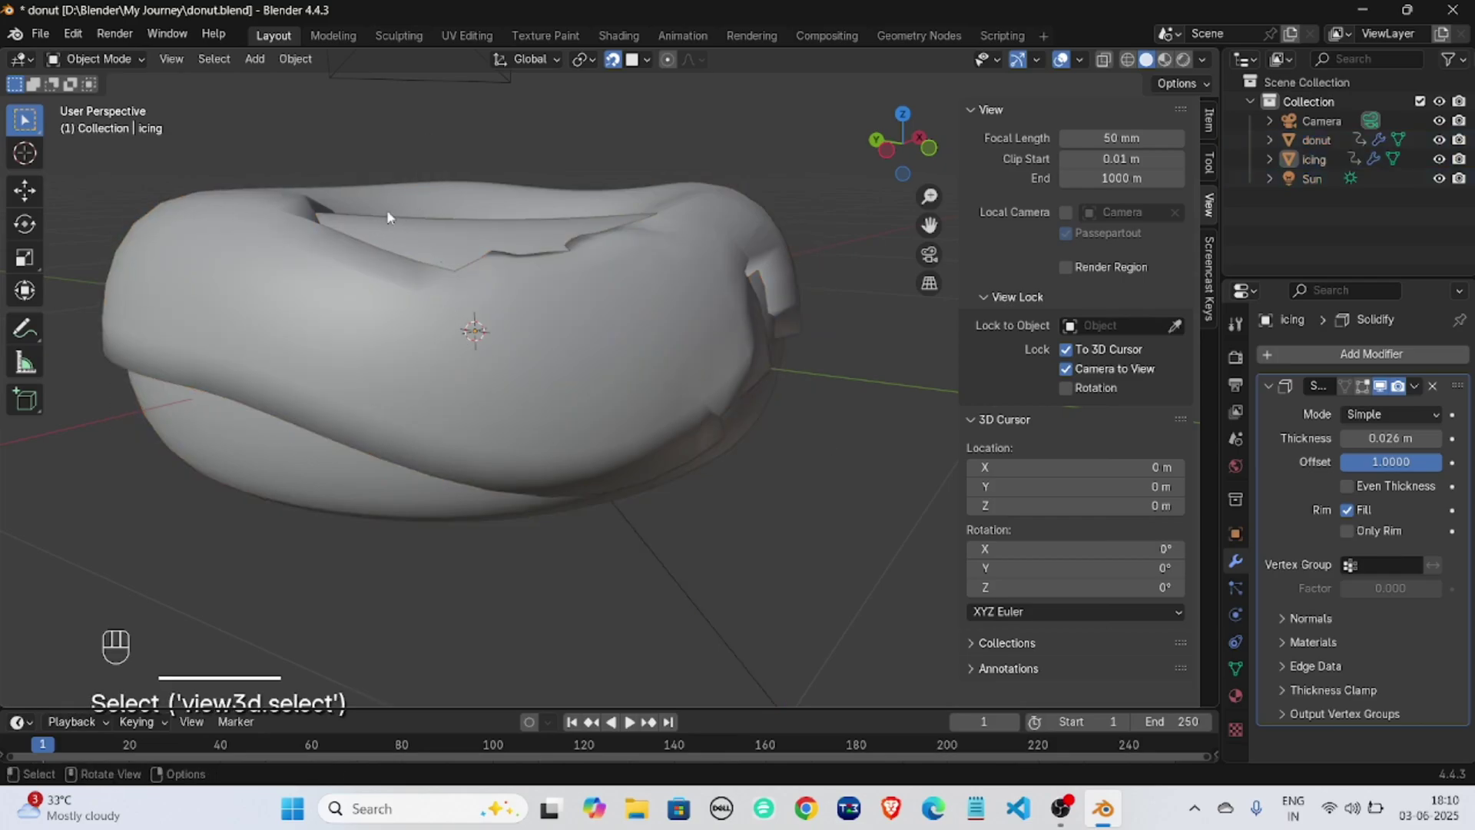
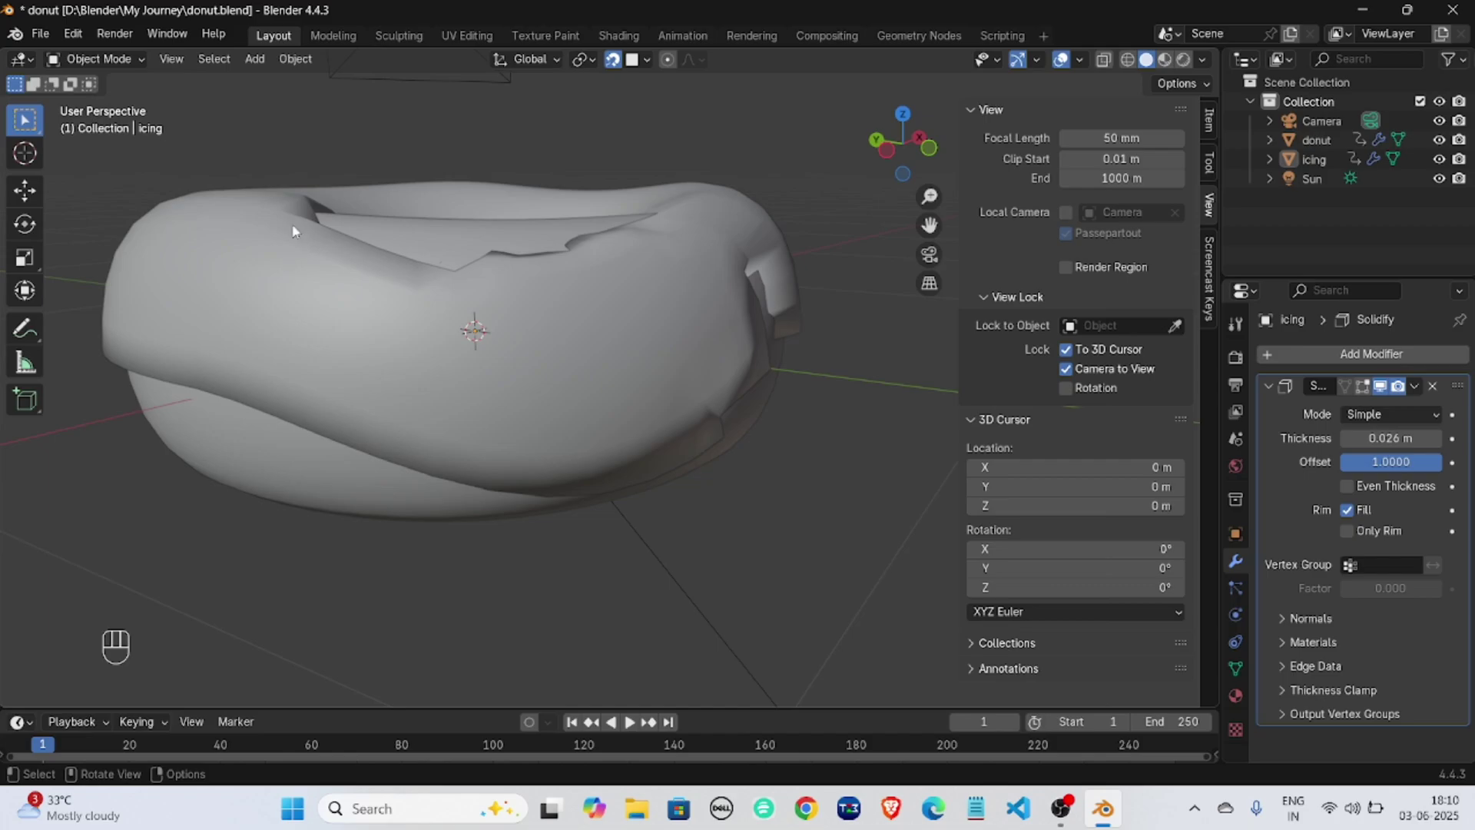
drag(291, 224, 451, 262)
drag(705, 384, 708, 387)
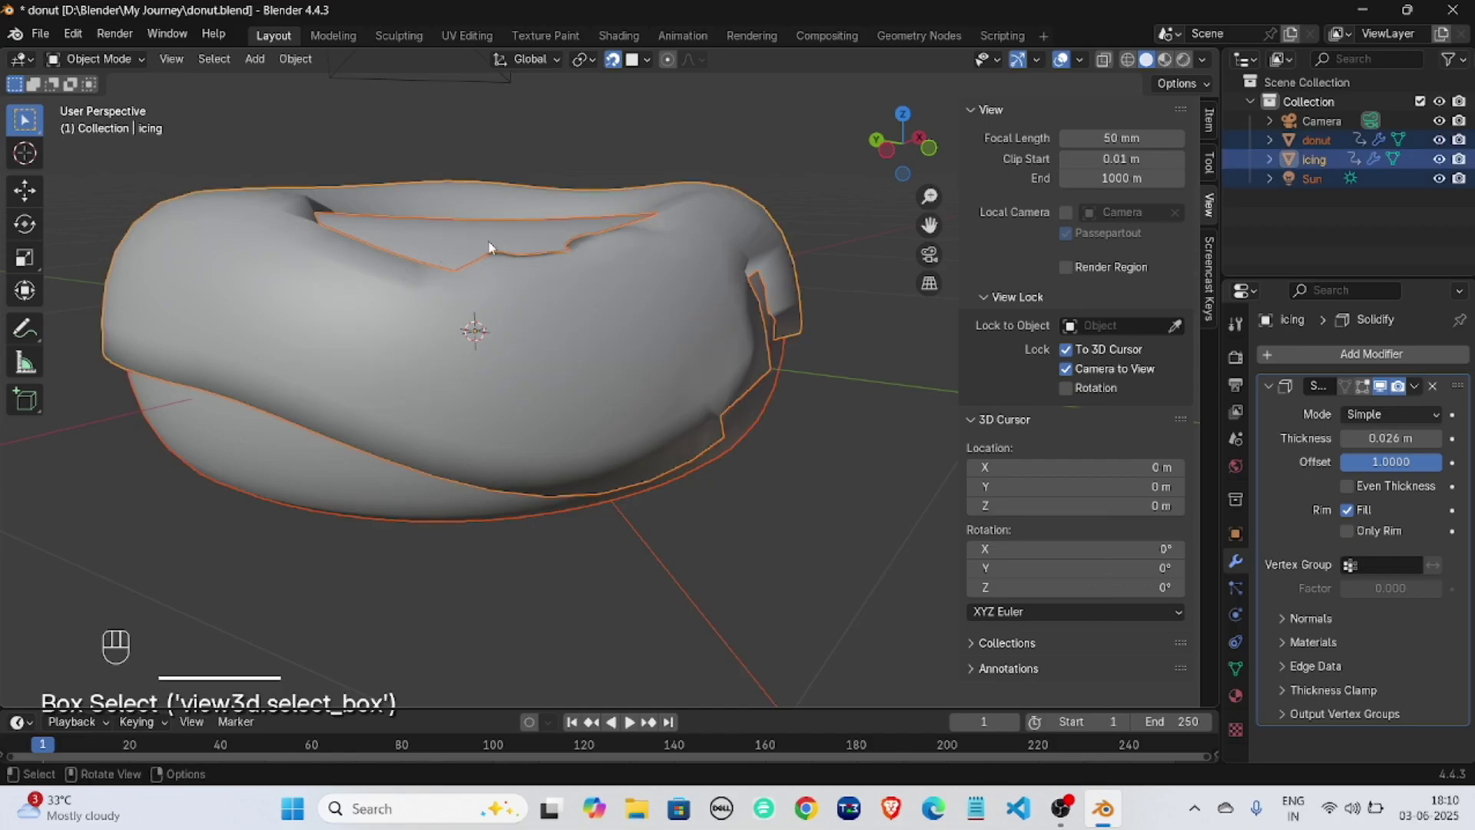
Undo the object selections, the mode switch and the last vertex pull on the icing.
key(ctrl+z)
key(ctrl+z)
key(ctrl+z)
key(ctrl+z)
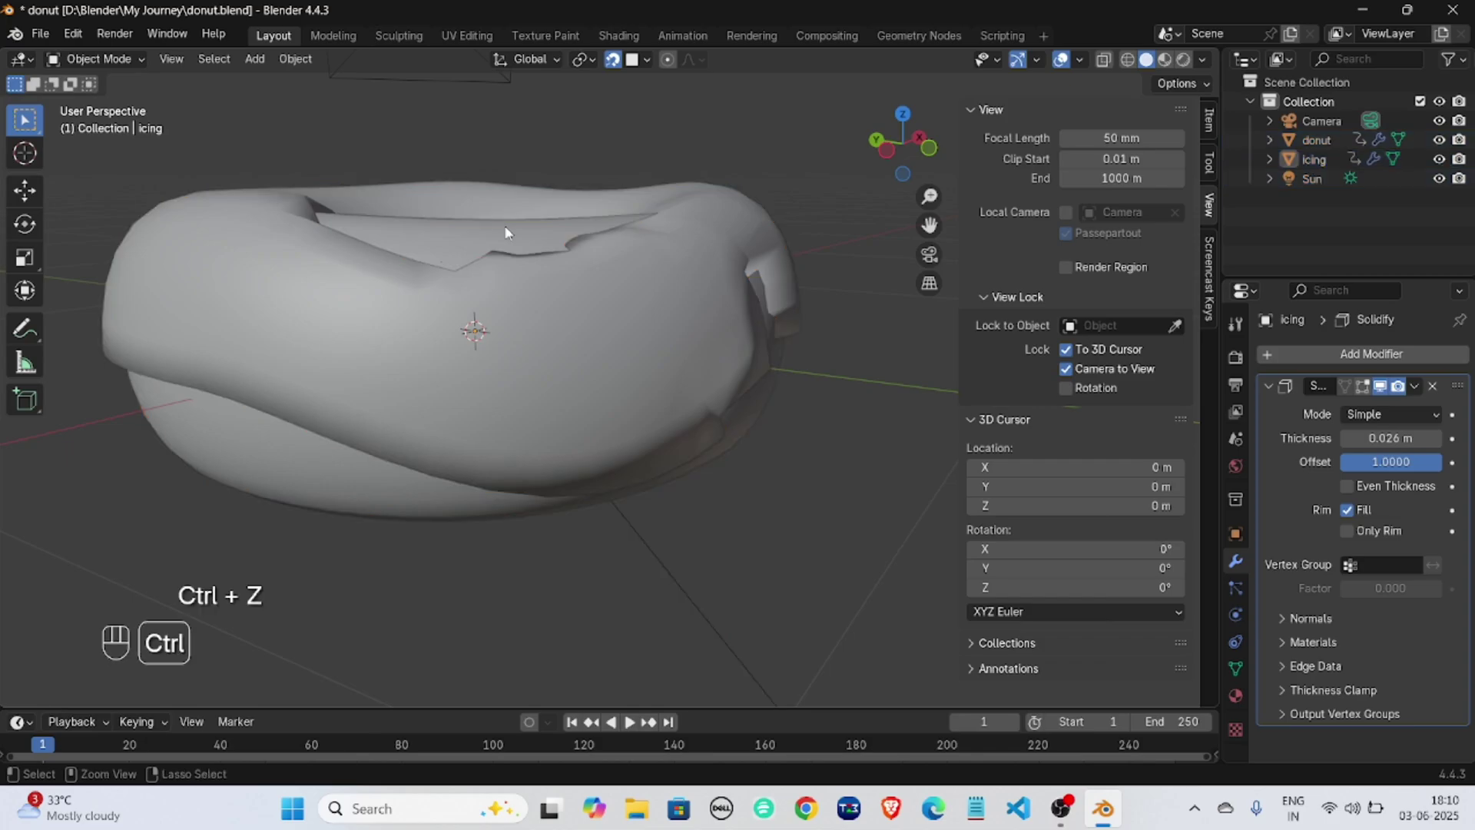
key(ctrl+z)
key(ctrl+z)
key(ctrl+z)
key(ctrl+z)
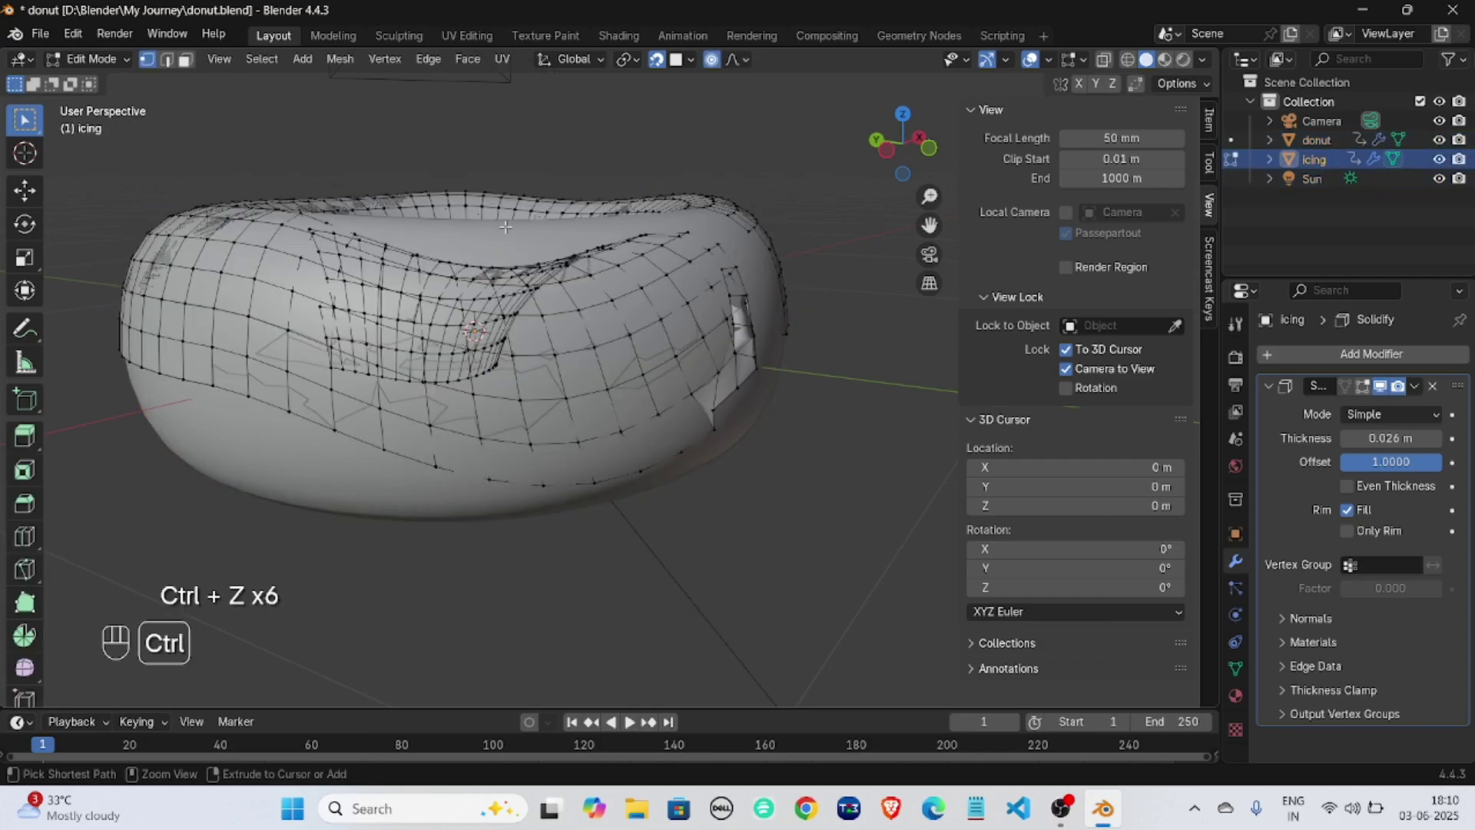
key(ctrl+z)
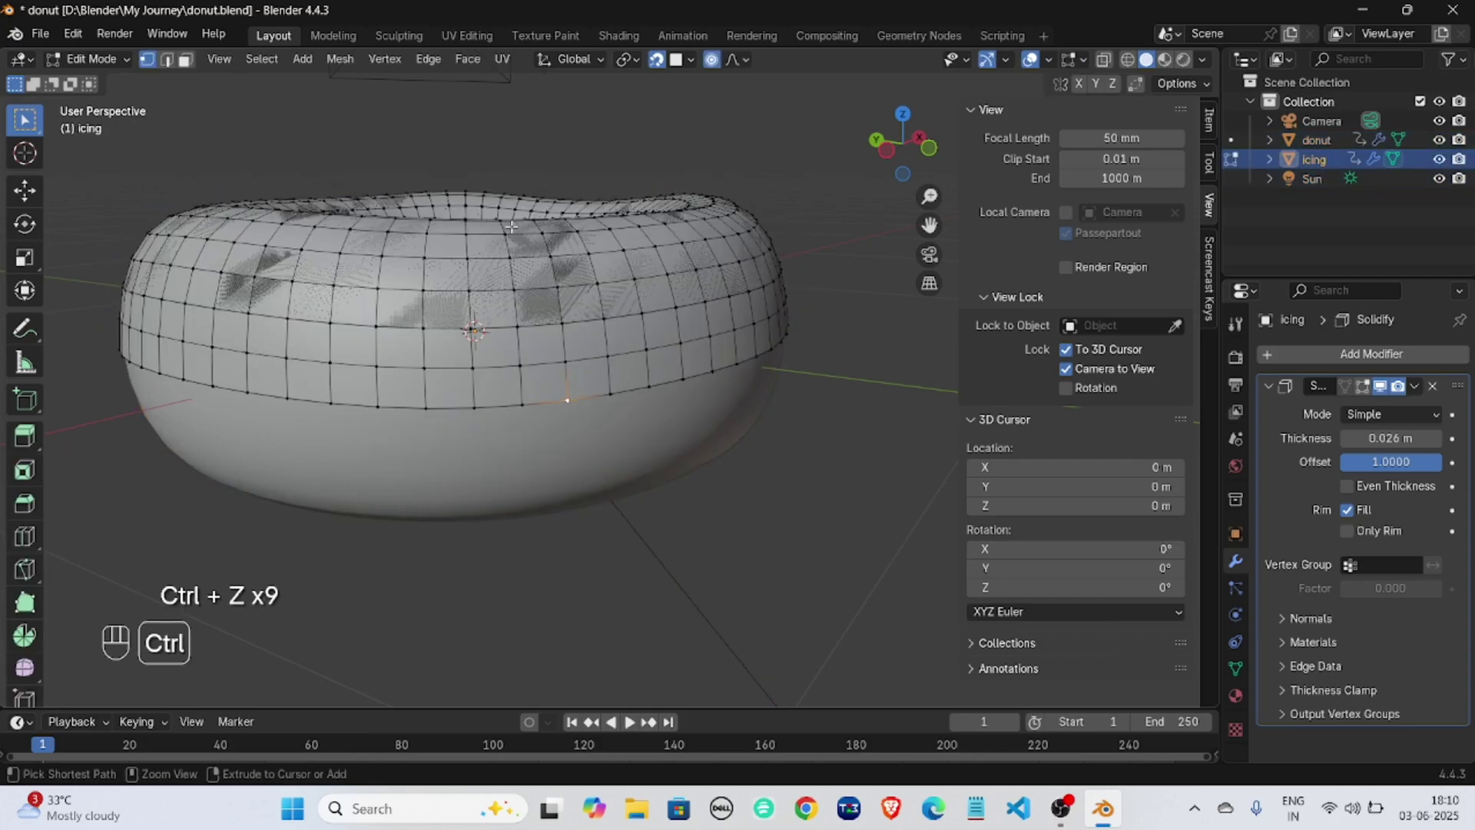
Select the edge loop around the icing's inner hole.
click(722, 132)
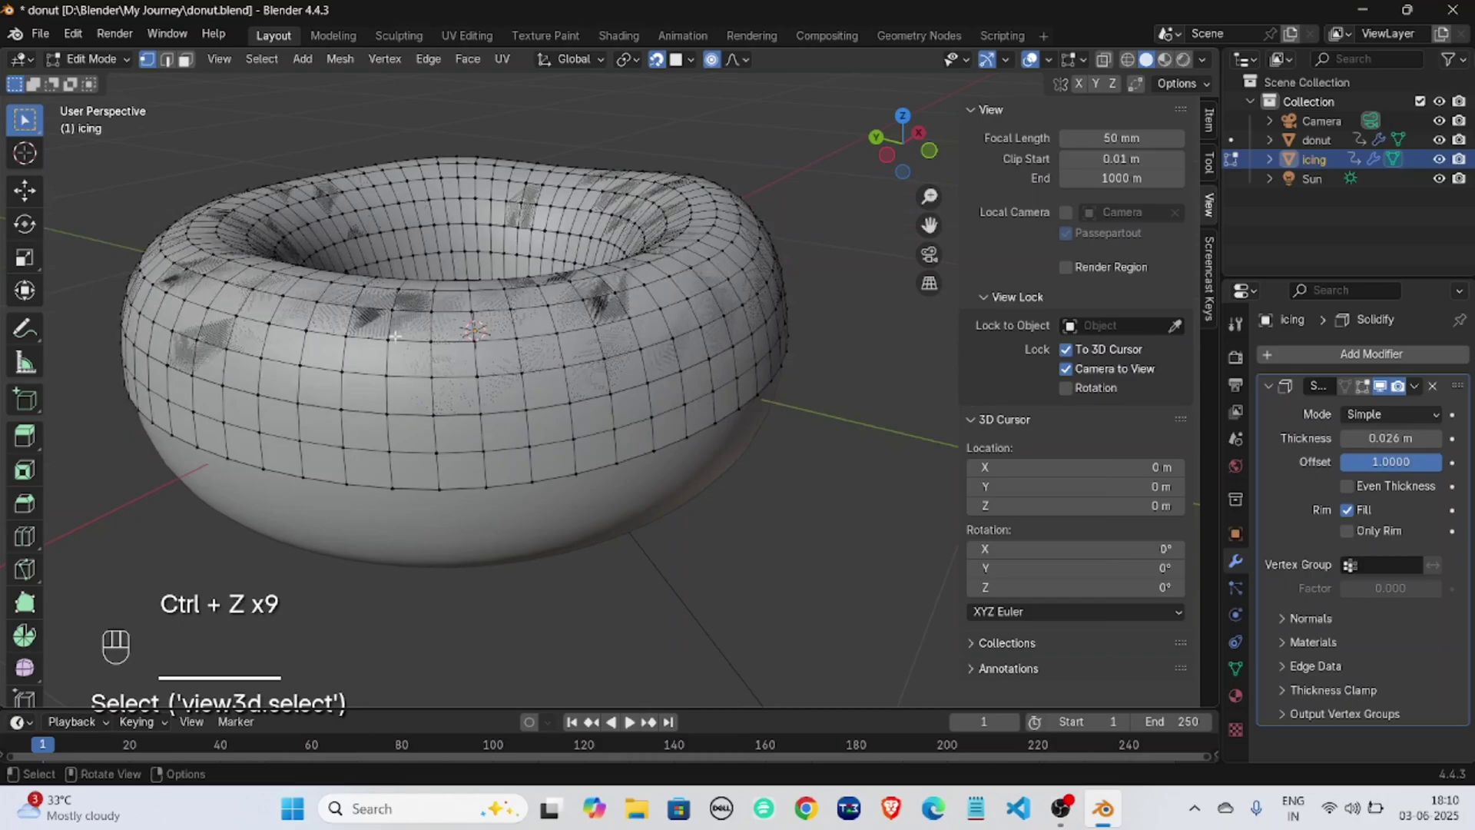
middle_drag(391, 330, 533, 287)
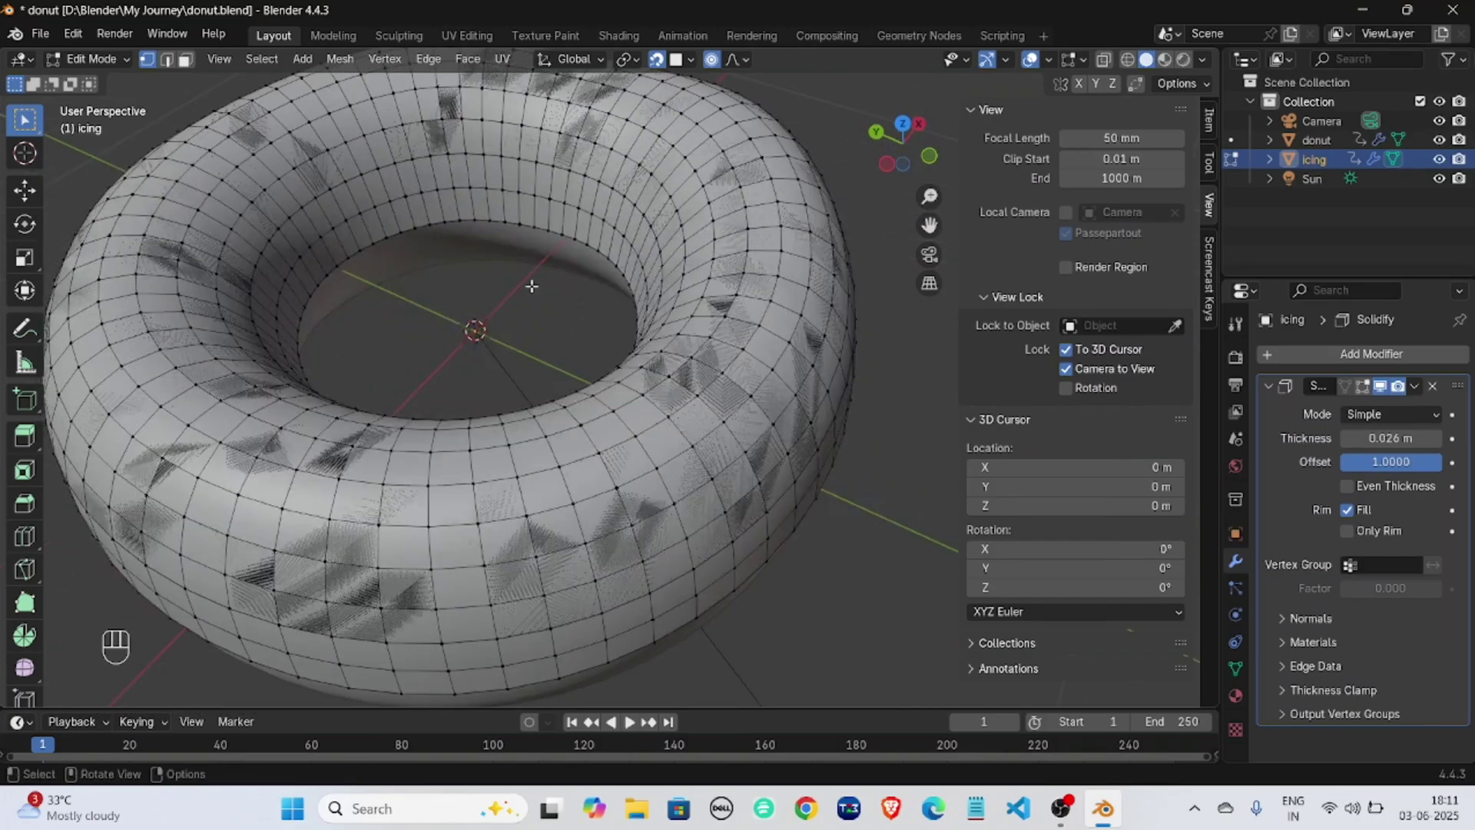
click(401, 231)
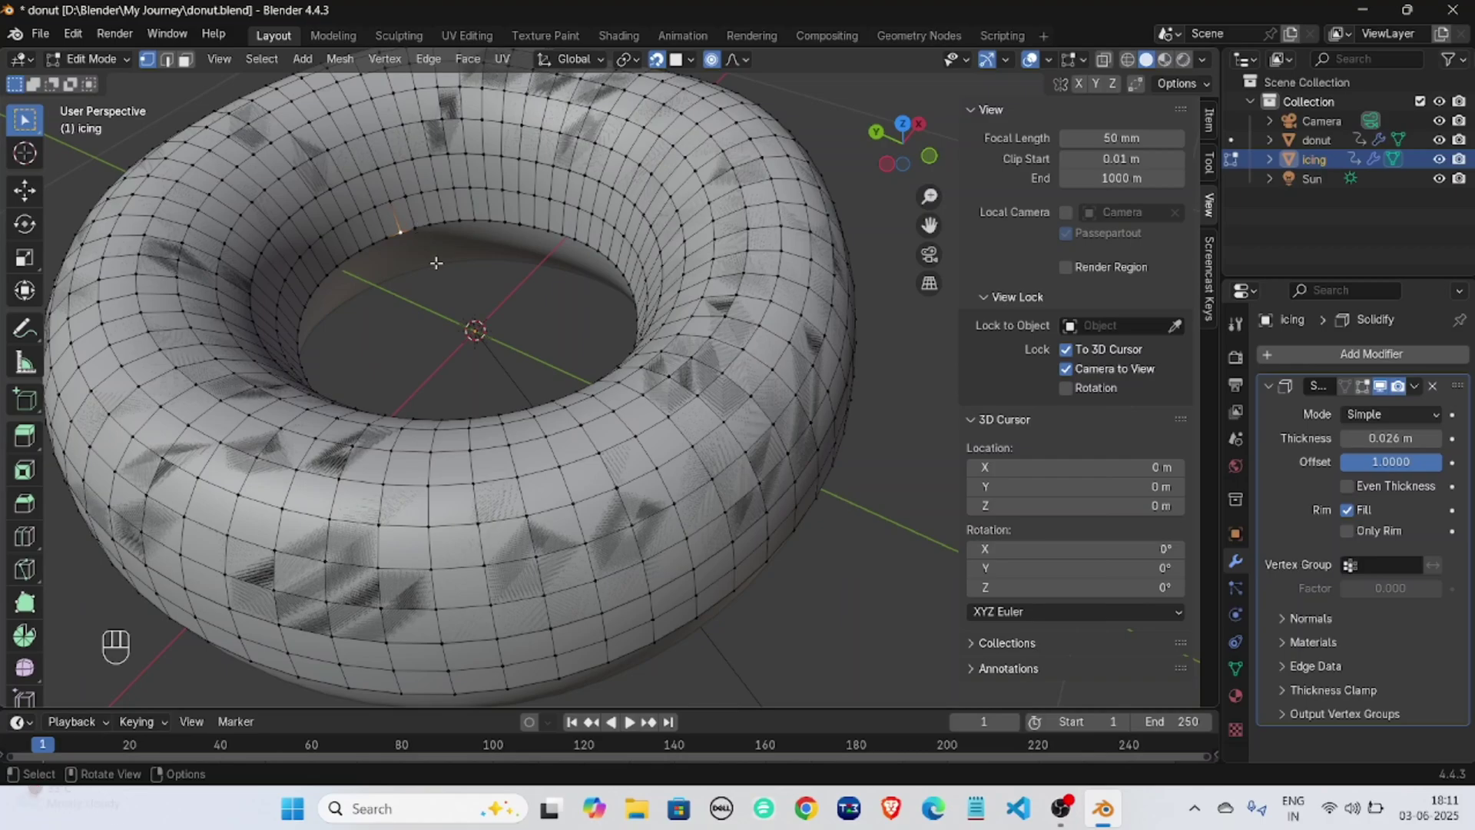
middle_drag(436, 263, 419, 189)
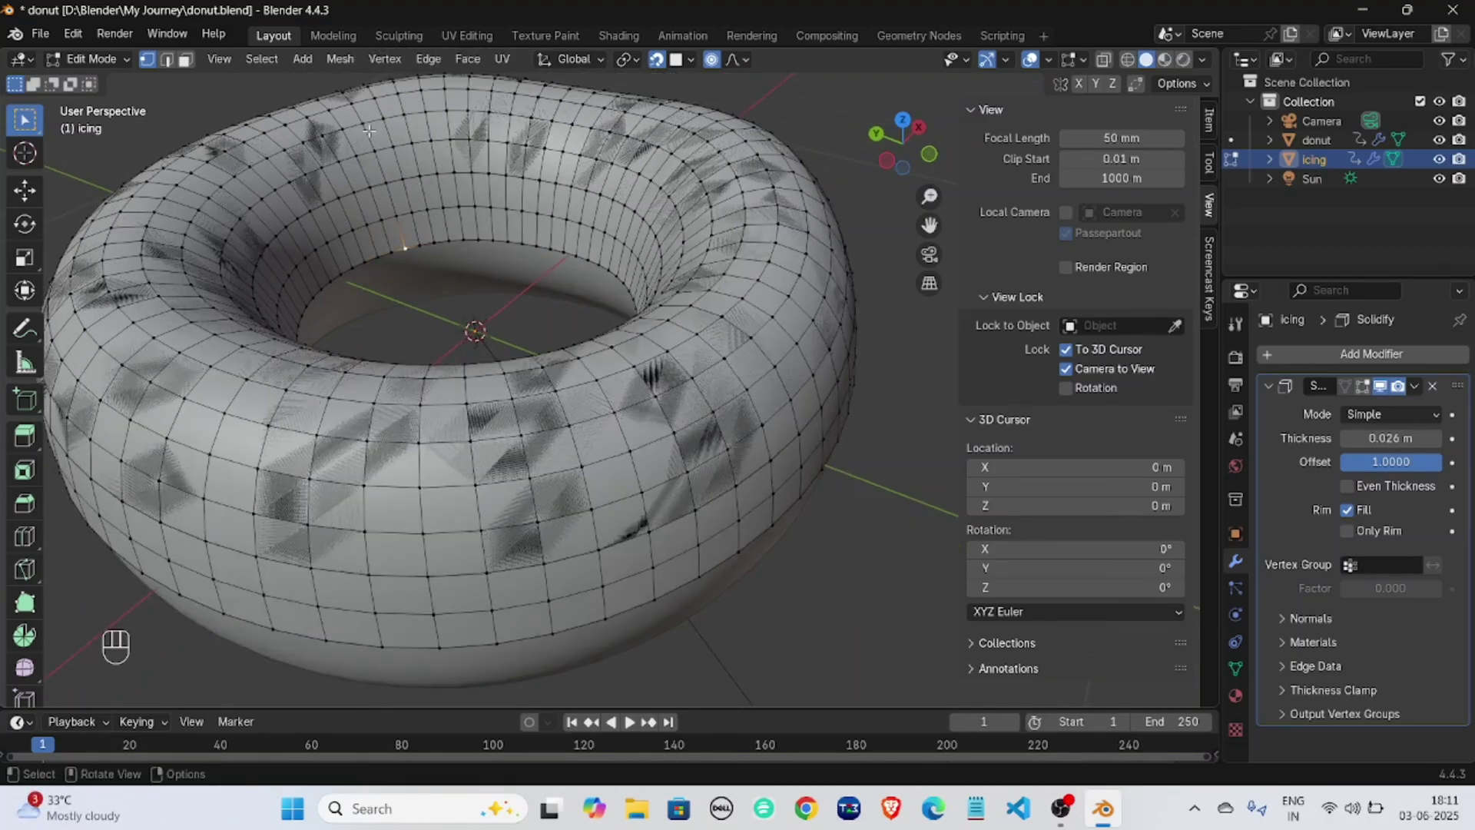
alt+click(423, 244)
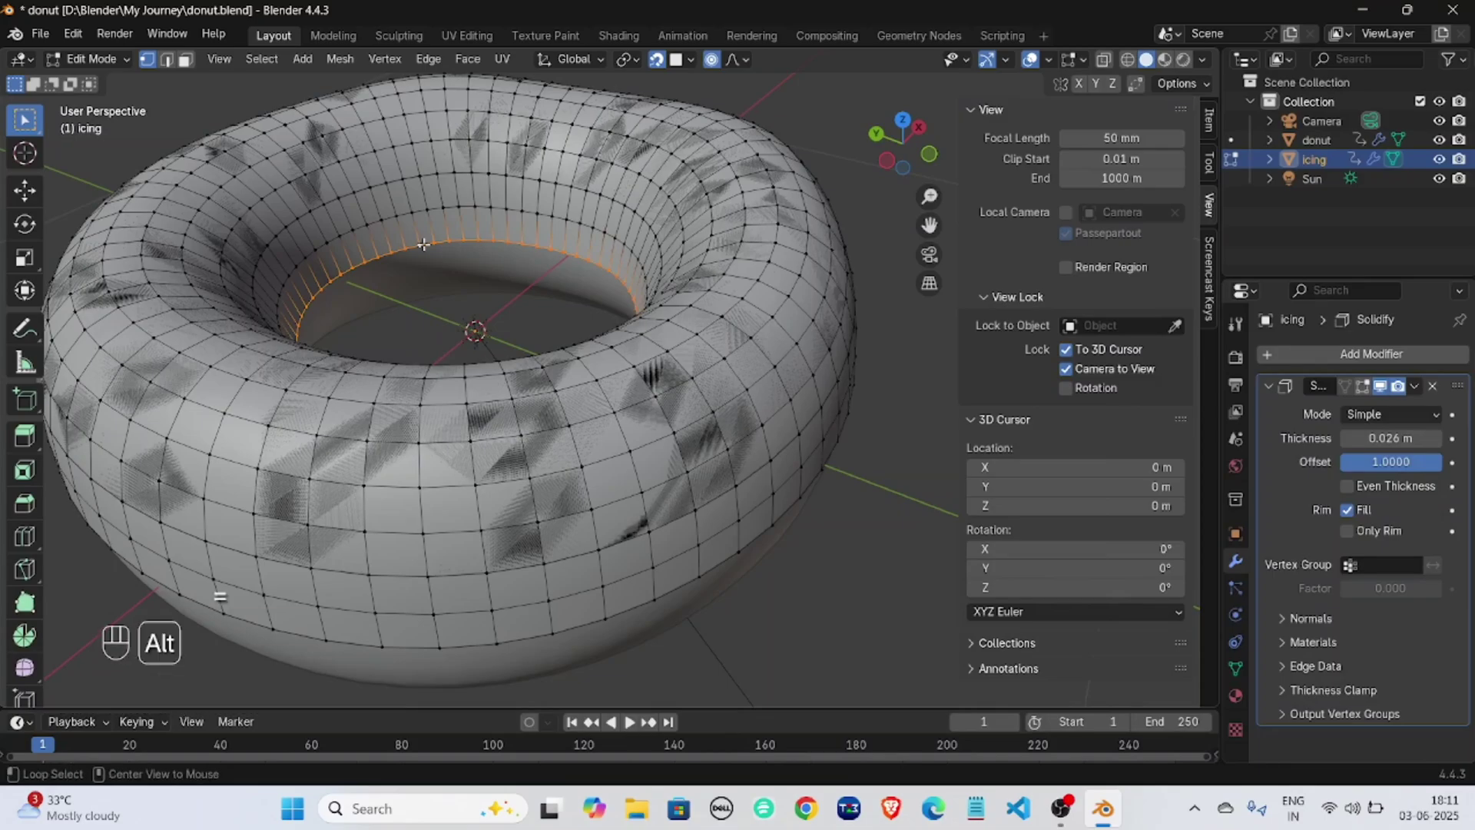
Grow the inner loop selection outward by five face rings toward the top of the icing.
key(alt+KP_Add)
key(alt+KP_Add)
key(shift+KP_Add)
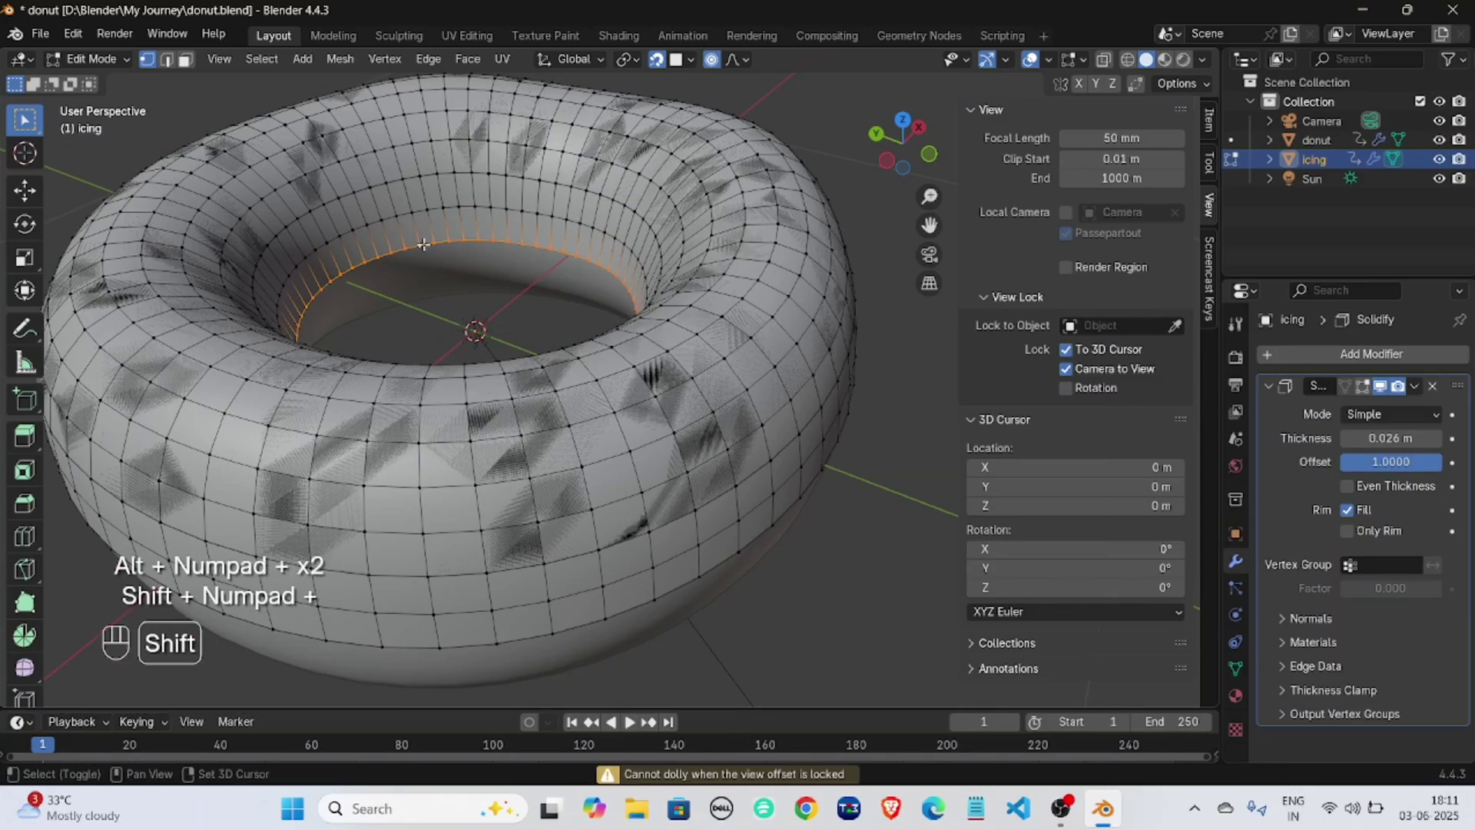
key(ctrl+KP_Add)
scroll(425, 245, down, 1)
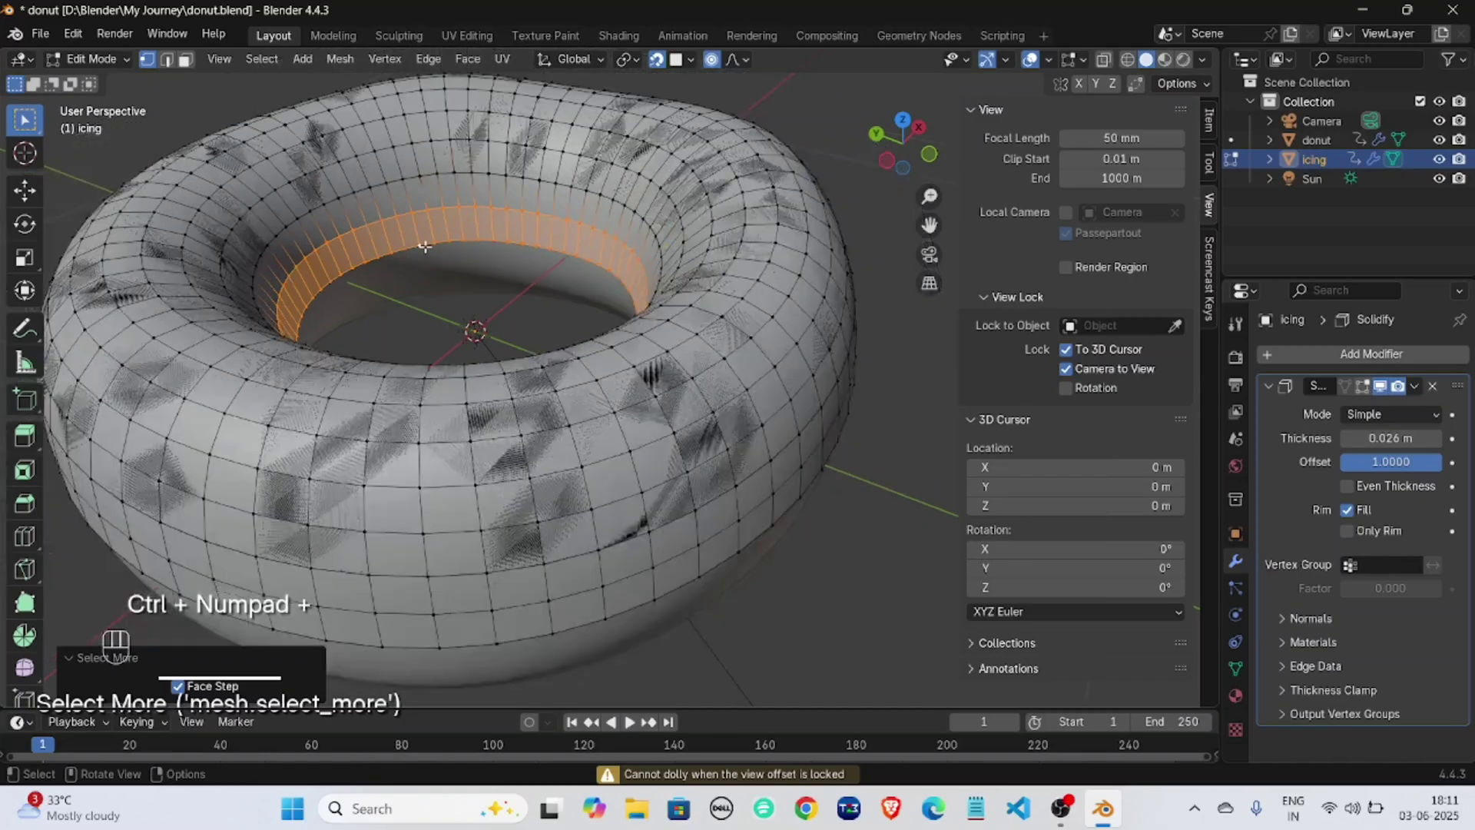
key(ctrl+KP_Add)
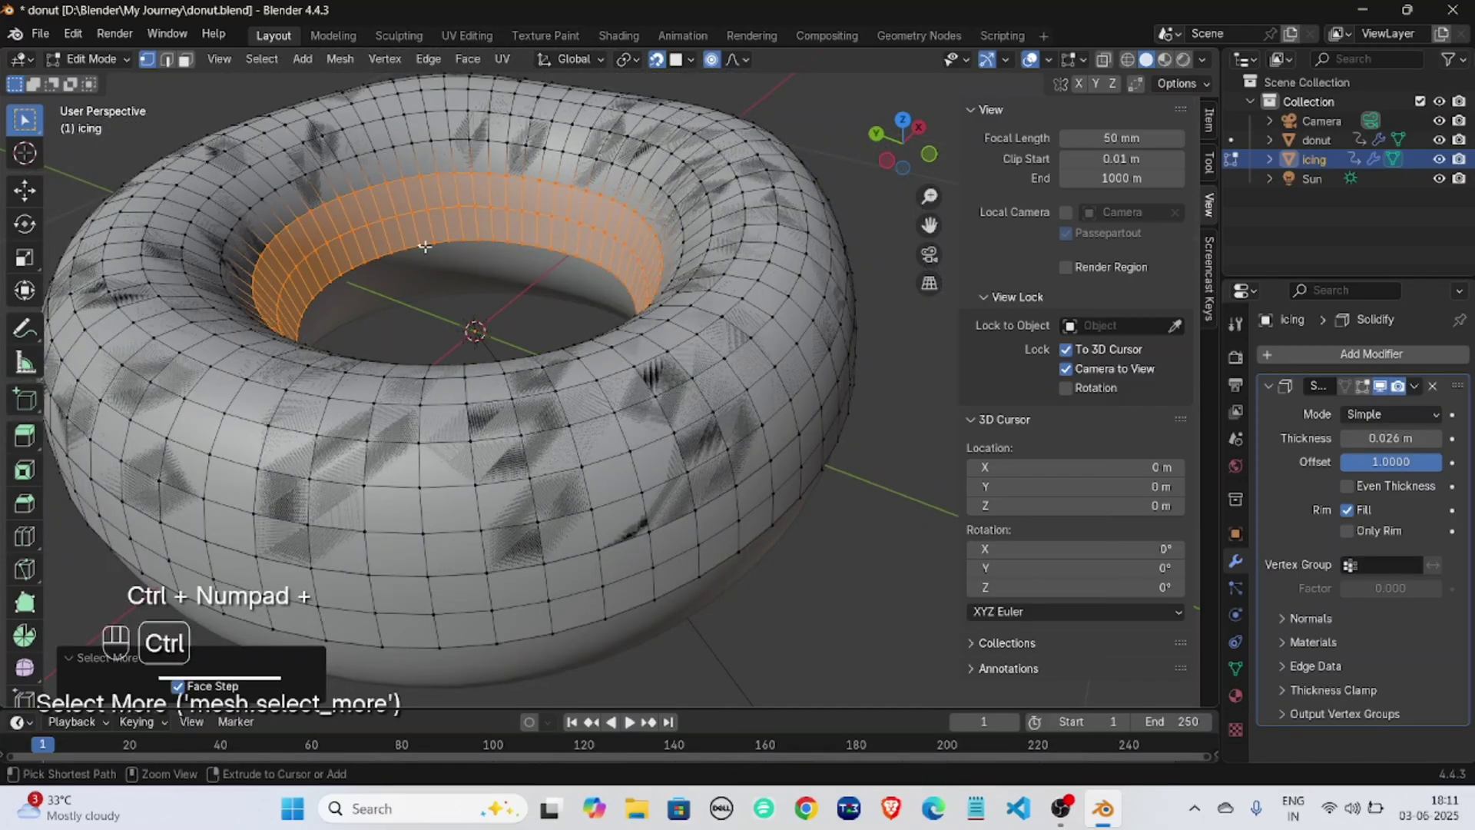
key(ctrl+KP_Add)
key(ctrl+KP_Add)
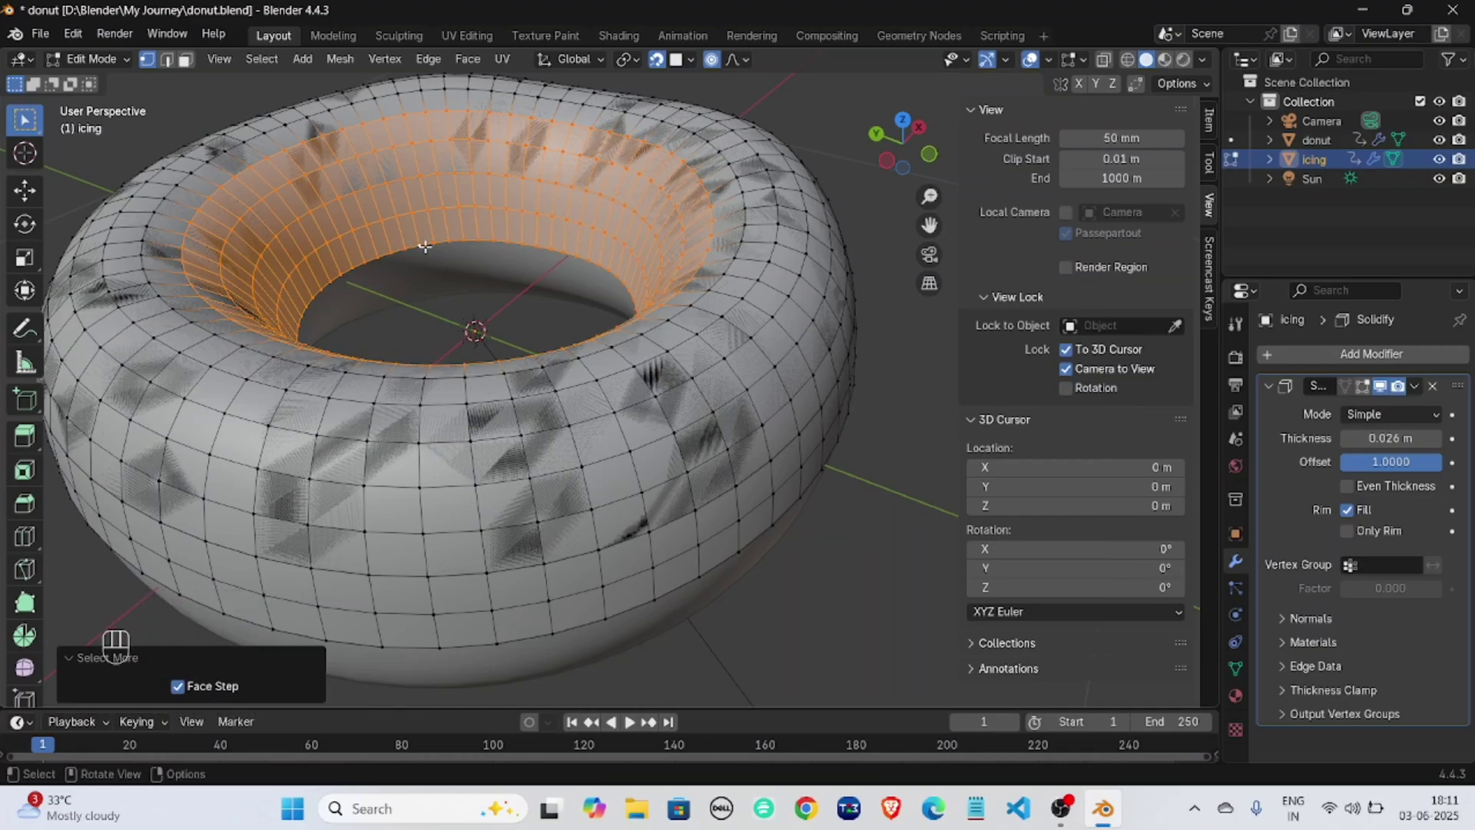
key(ctrl+KP_Add)
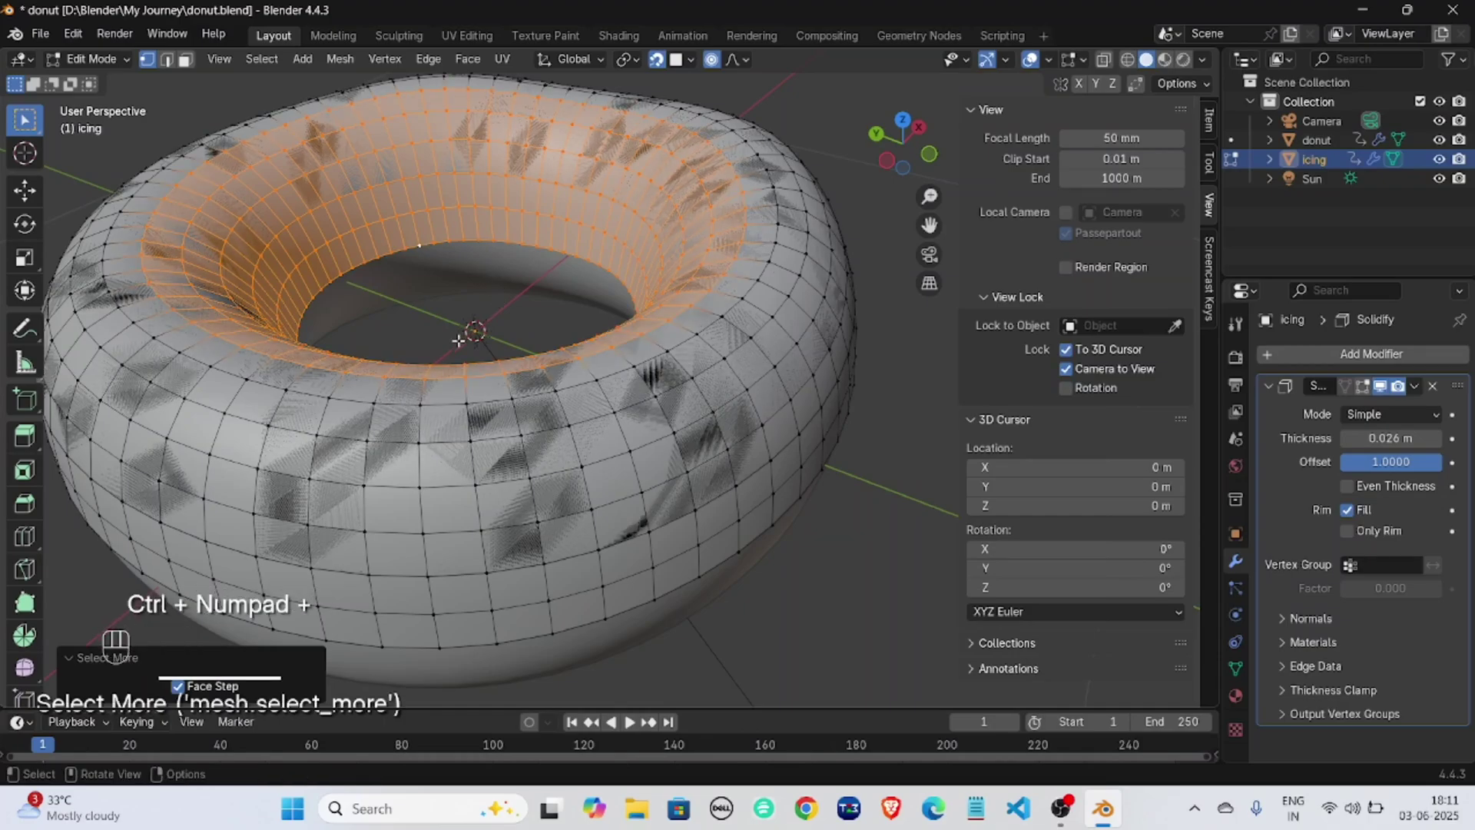
Grow the selection by two more rings across the icing's top and hide the selected geometry.
middle_drag(458, 340, 505, 311)
key(ctrl+KP_Add)
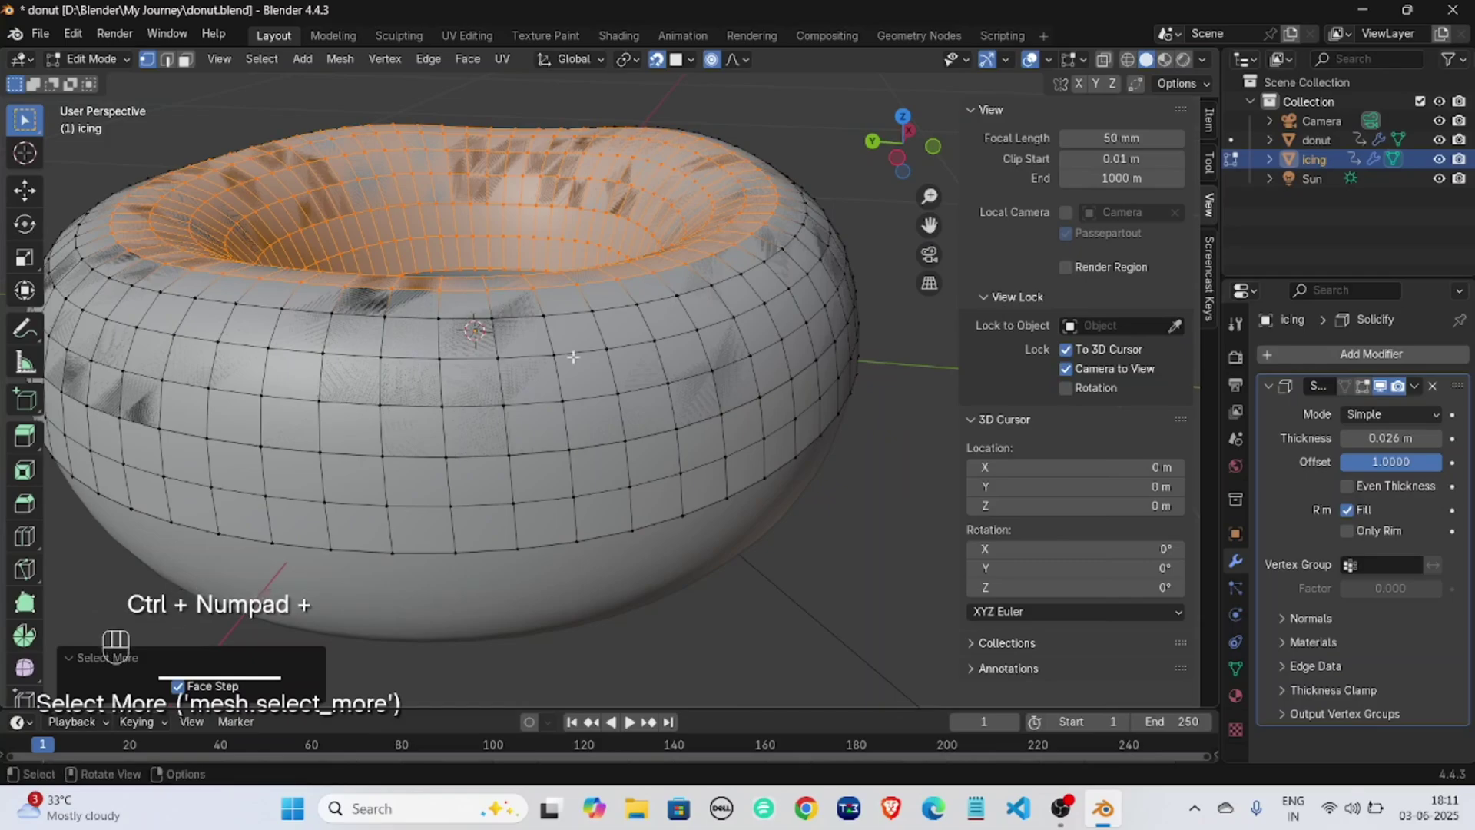
middle_drag(546, 391, 512, 252)
key(ctrl+KP_Add)
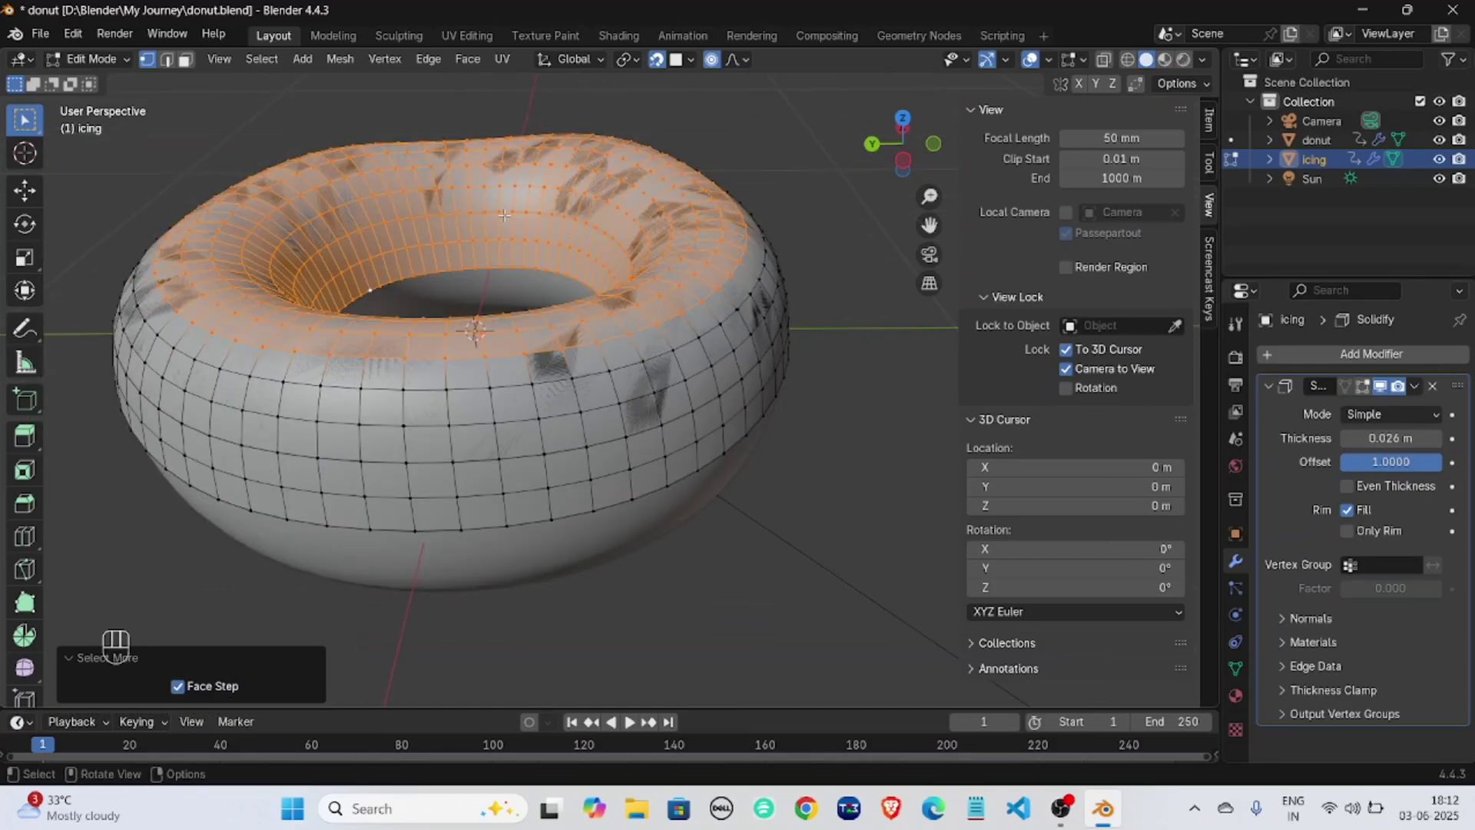
key(h)
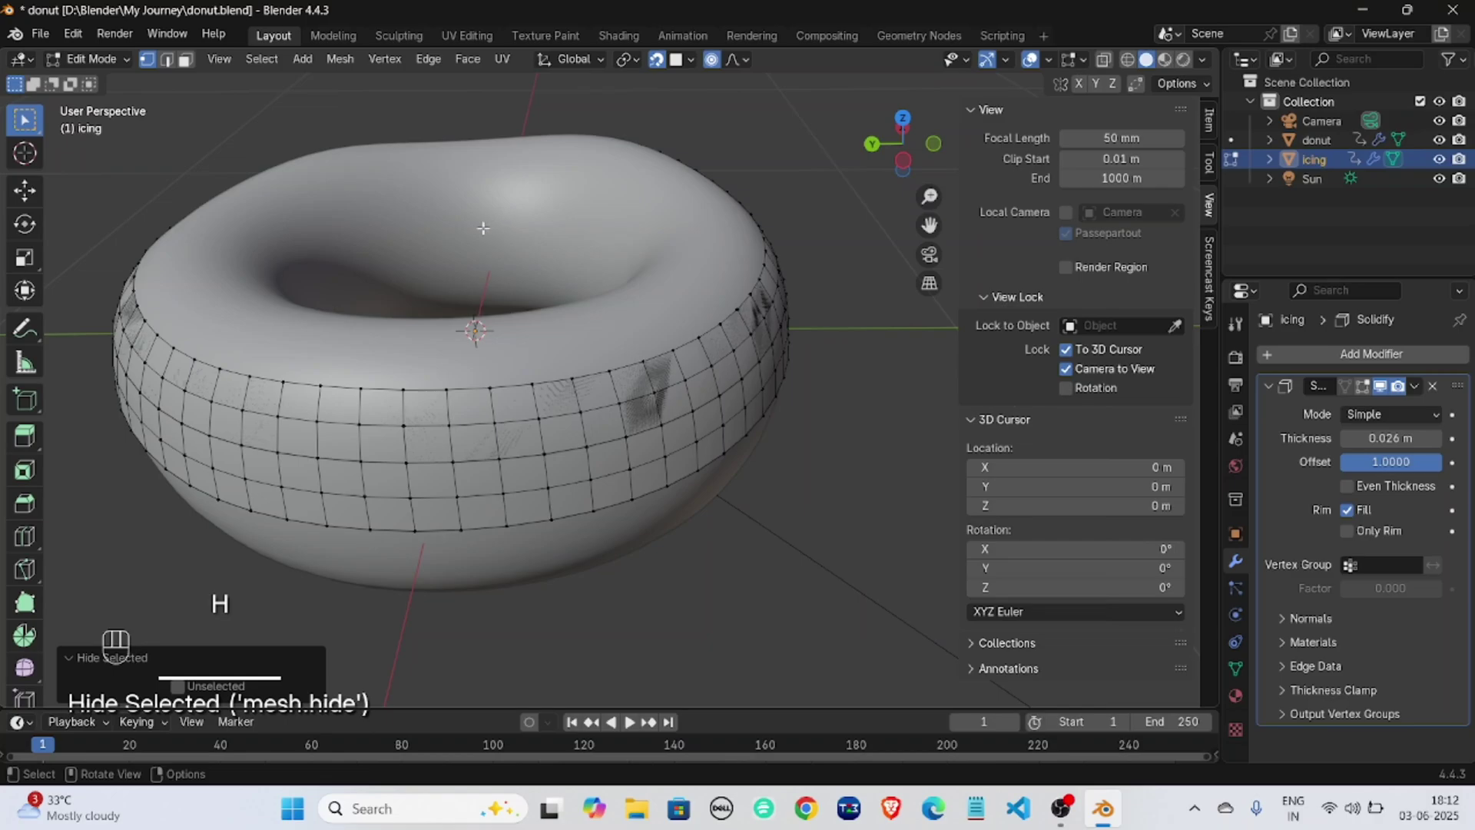
Check the whole icing in Object Mode from several angles, and return to Edit Mode.
middle_drag(394, 301, 569, 290)
scroll(429, 307, down, 3)
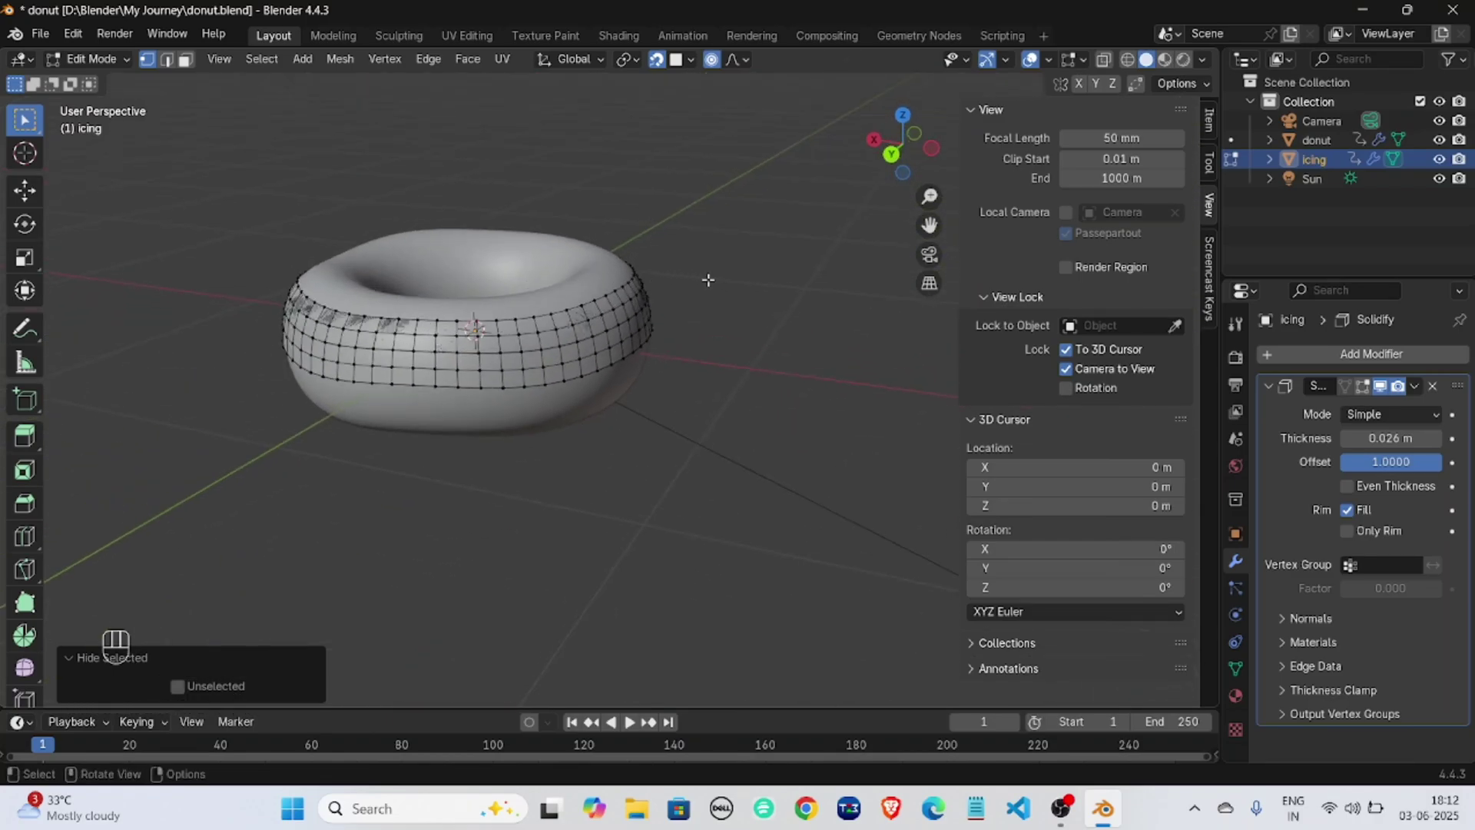
click(707, 280)
key(Tab)
middle_drag(698, 275, 619, 306)
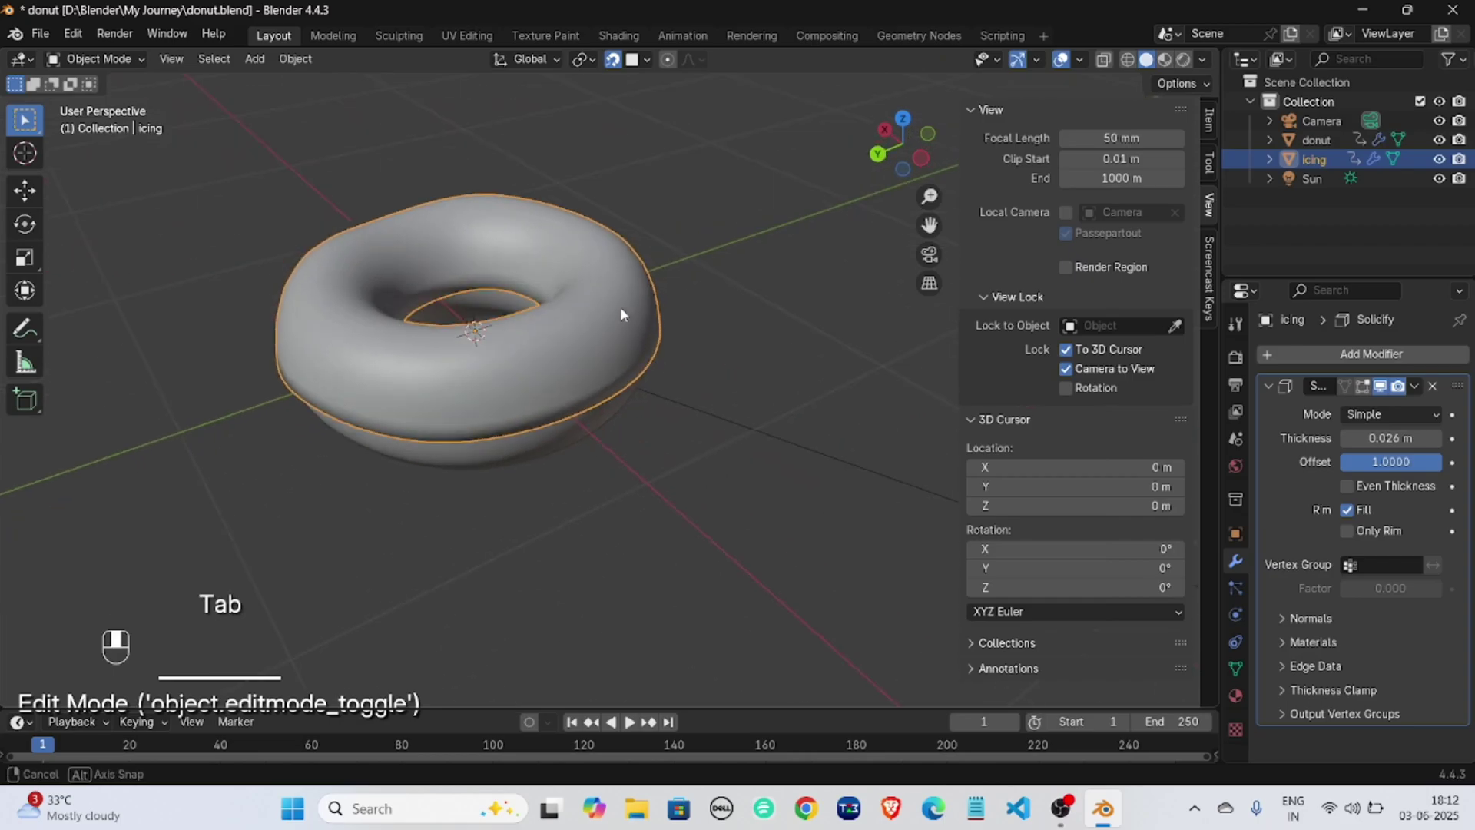
key(Tab)
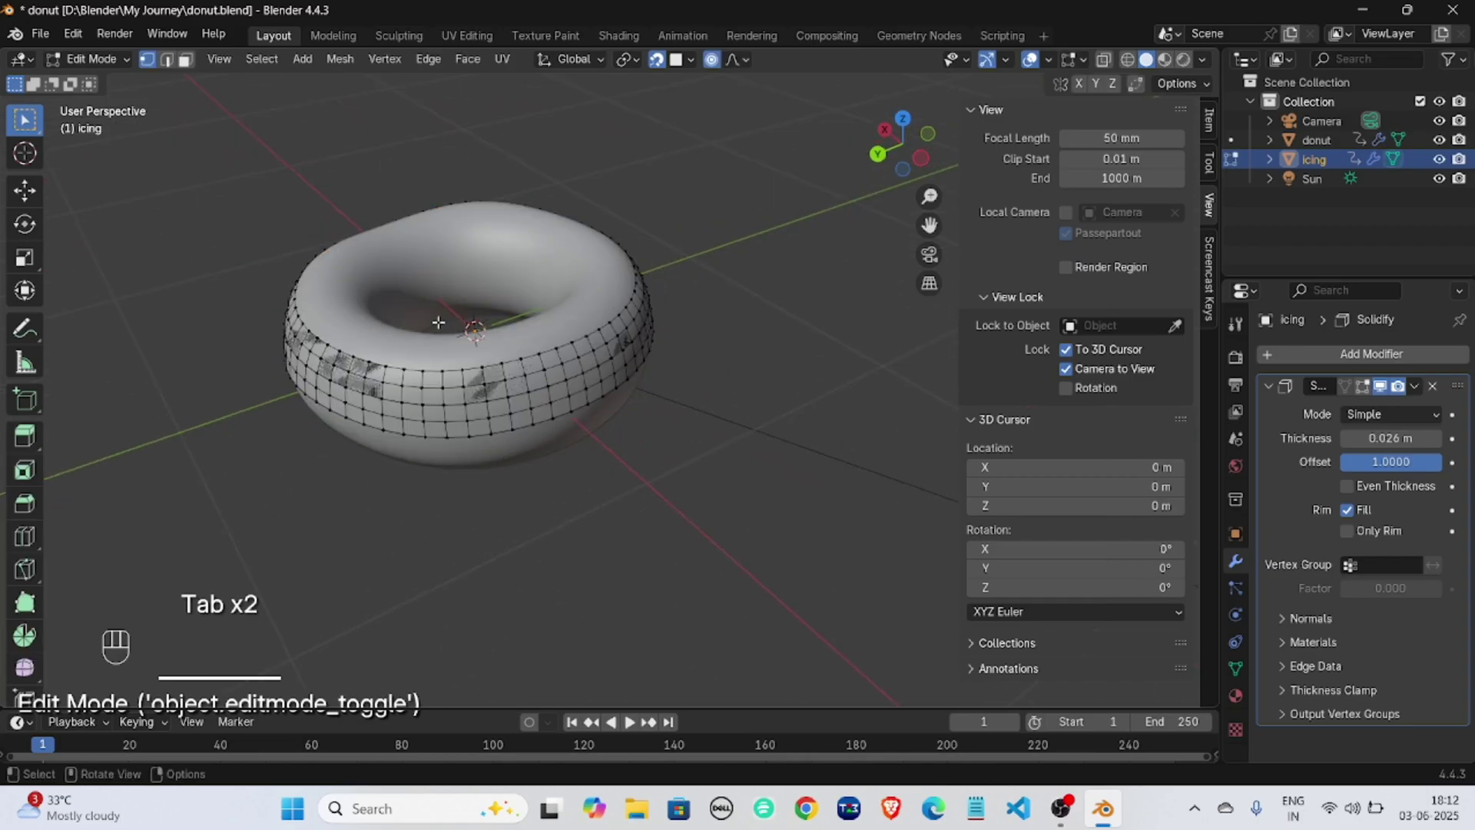
middle_drag(438, 322, 462, 288)
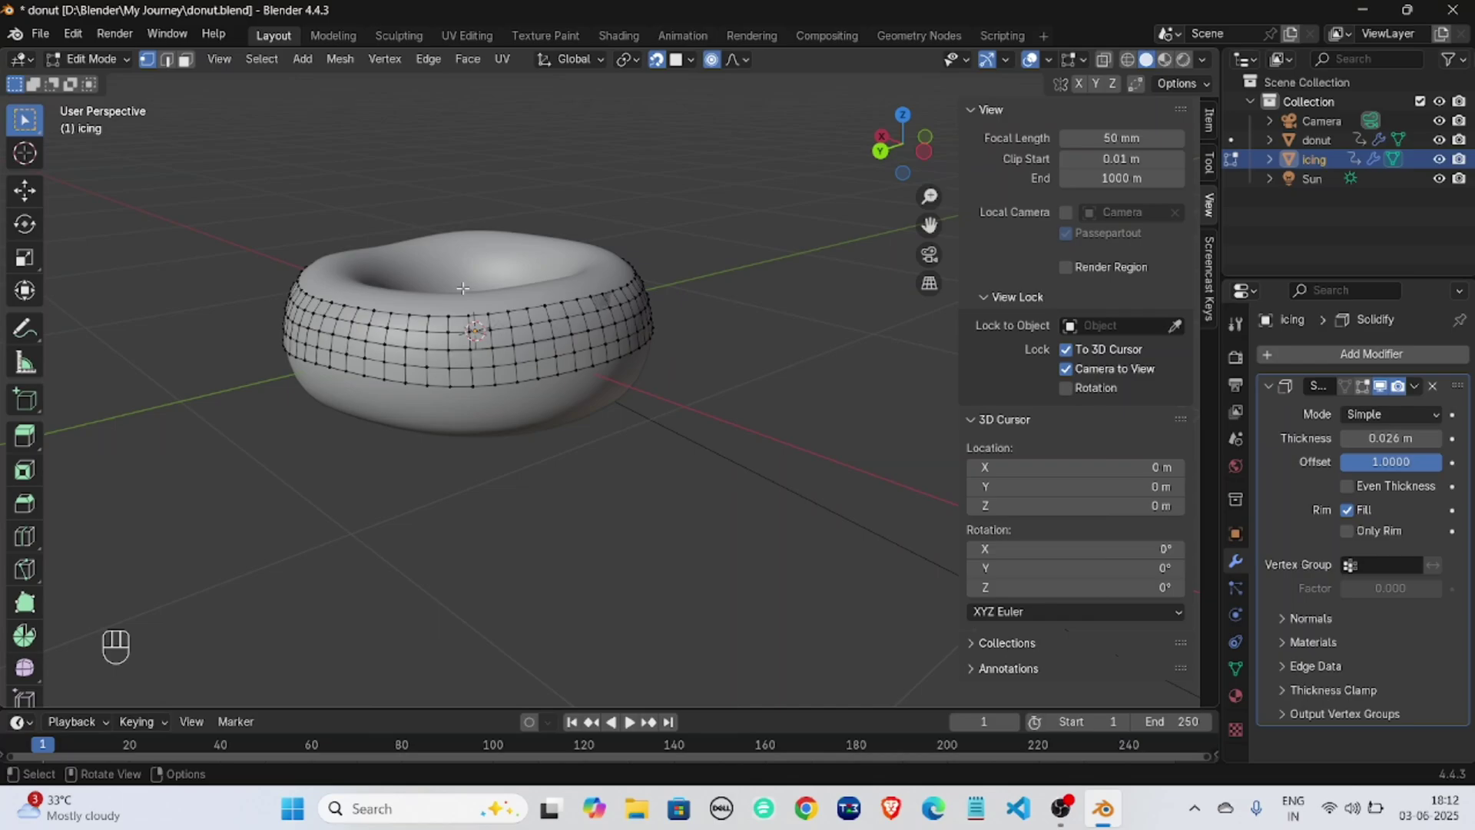
Reveal the icing's hidden inner and top geometry and hide it again.
key(alt+h)
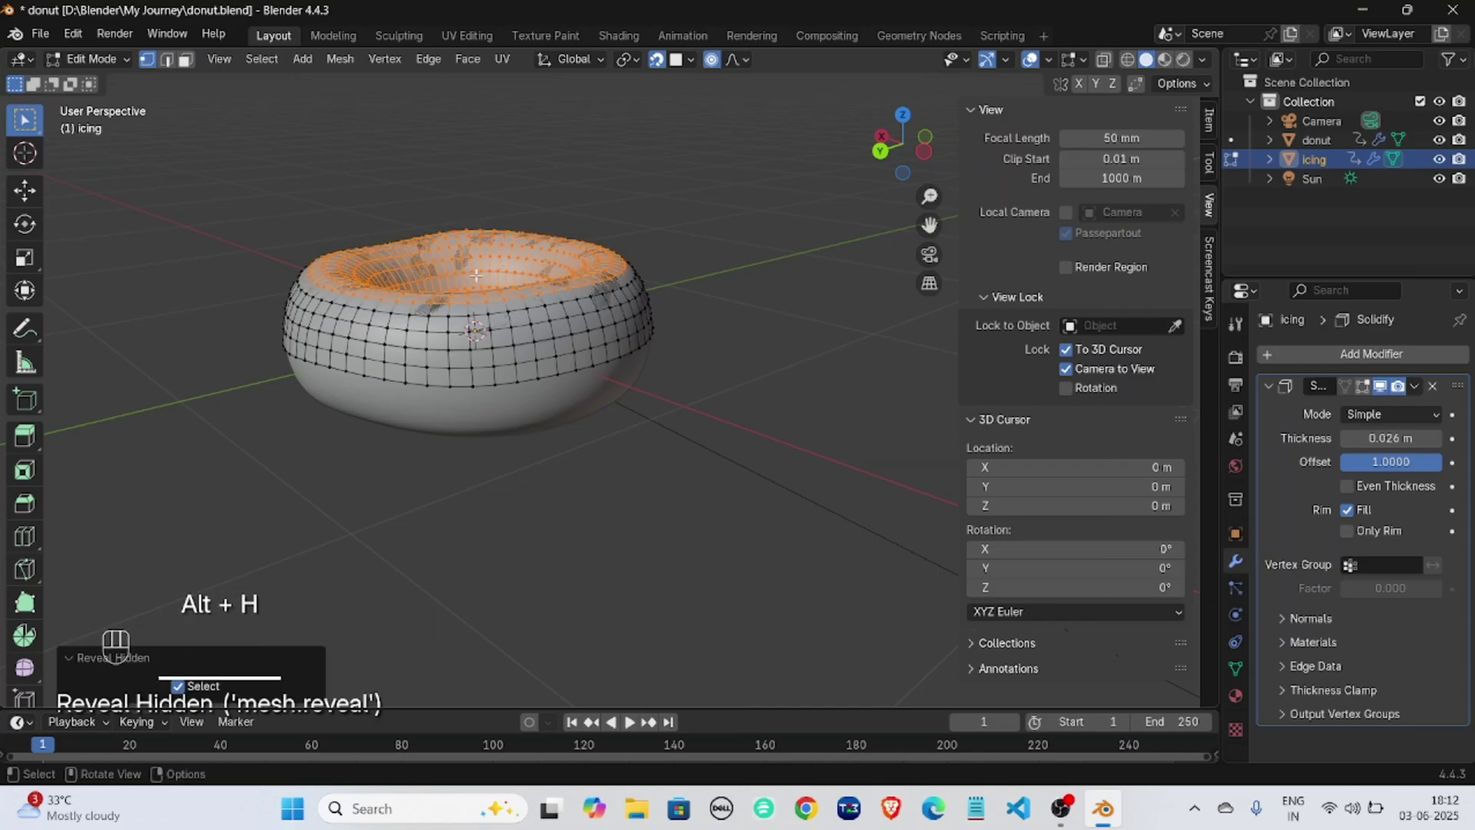
middle_drag(462, 288, 508, 304)
key(h)
Pull a vertex on the icing's lower edge down about 0.12 m with smooth proportional editing.
click(519, 354)
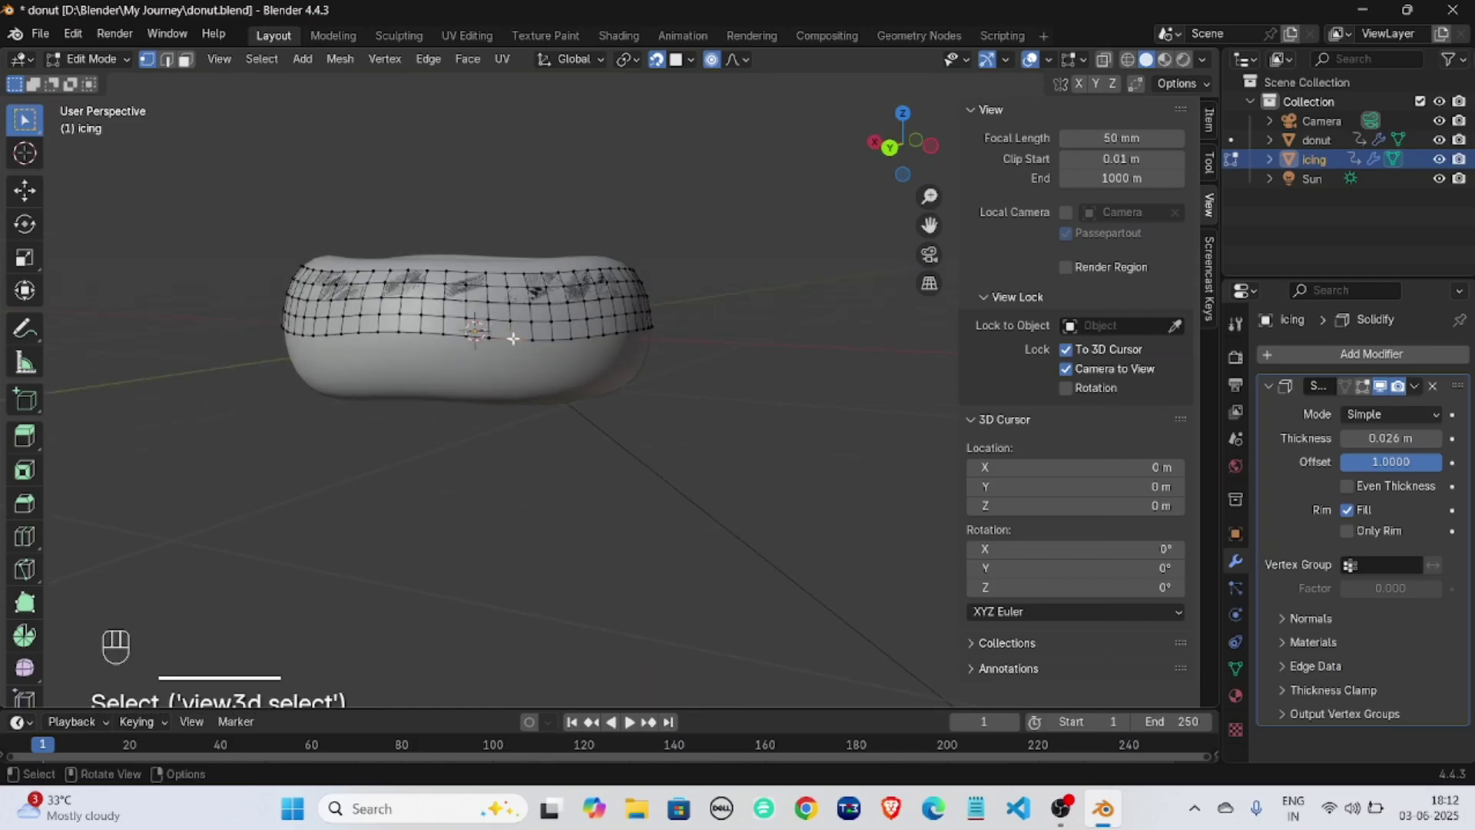
middle_drag(519, 355, 719, 397)
scroll(649, 391, up, 2)
key(g)
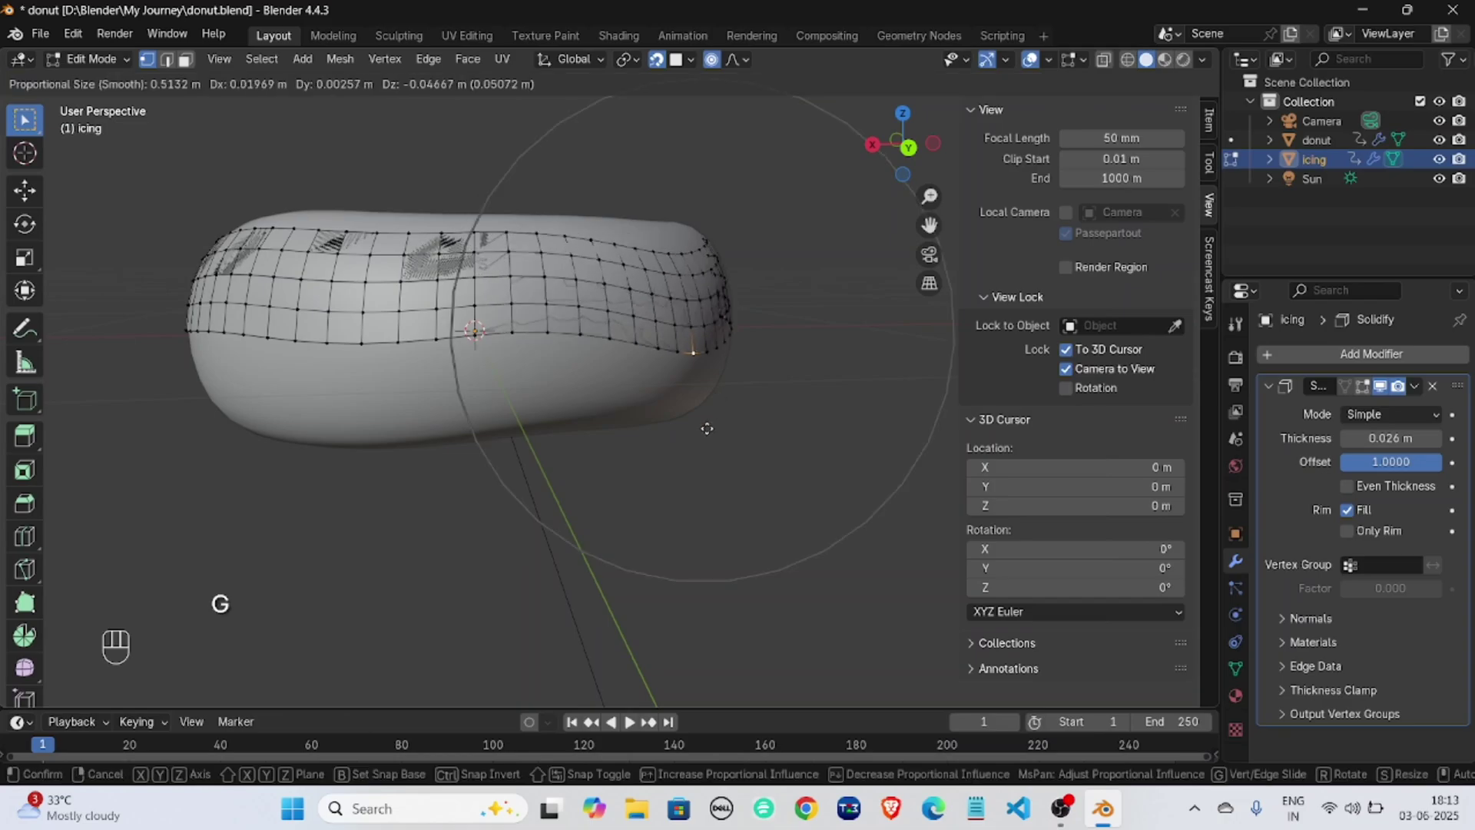
click(737, 432)
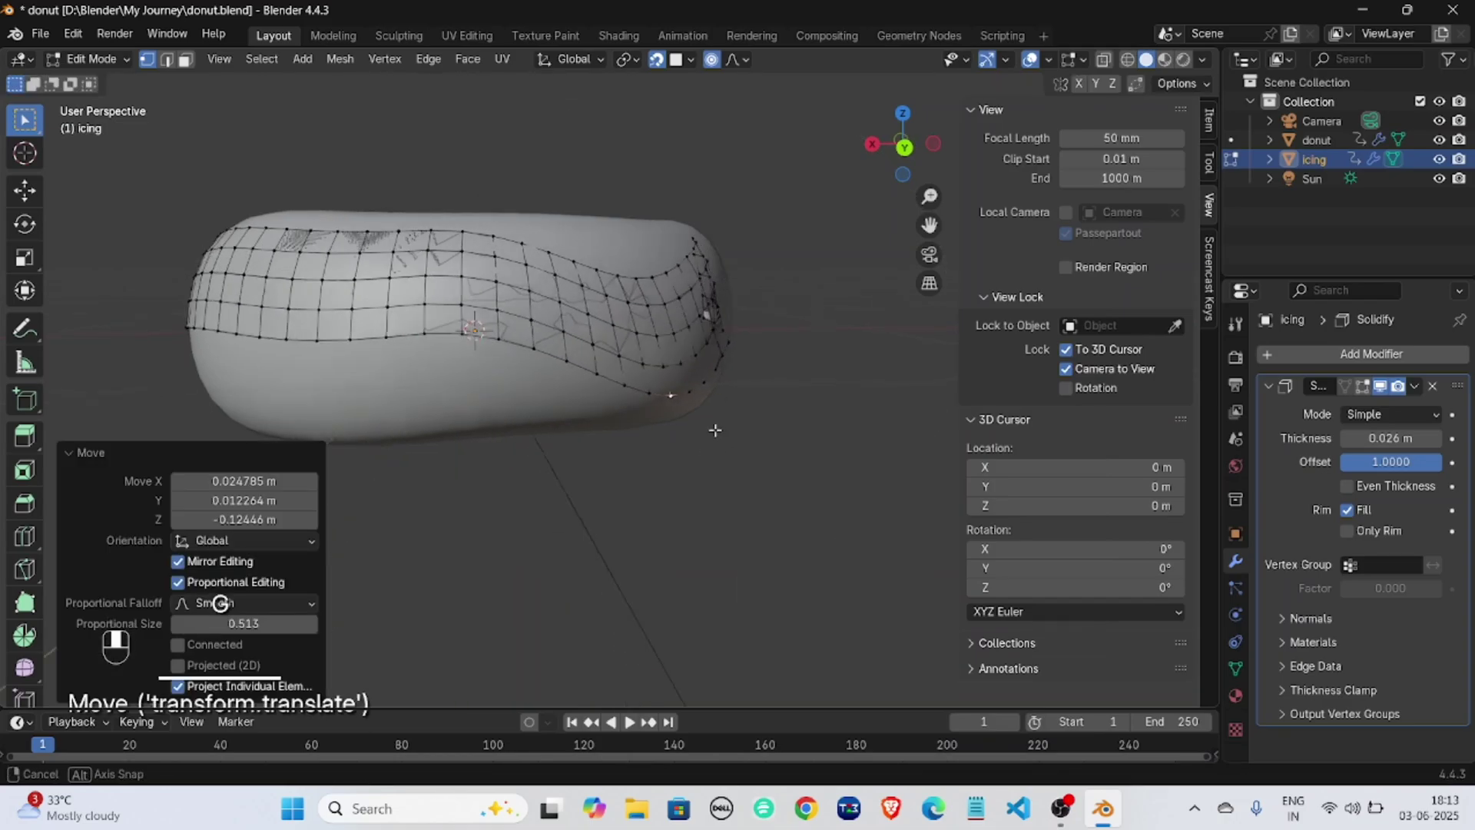
Inspect the deformed icing in Object Mode from the side and return to Edit Mode.
key(Tab)
middle_drag(713, 430, 534, 408)
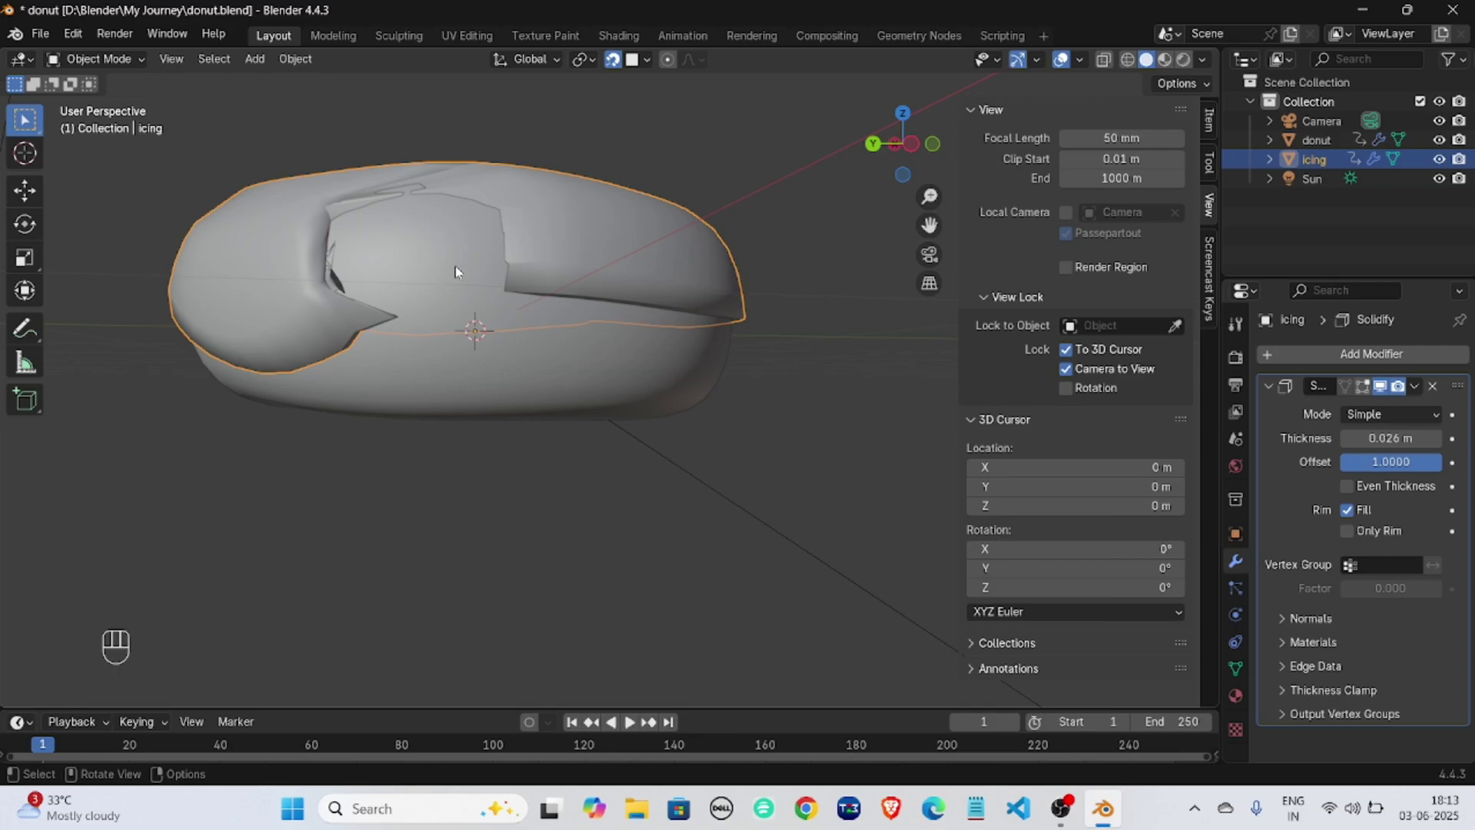
middle_drag(456, 271, 427, 387)
key(Tab)
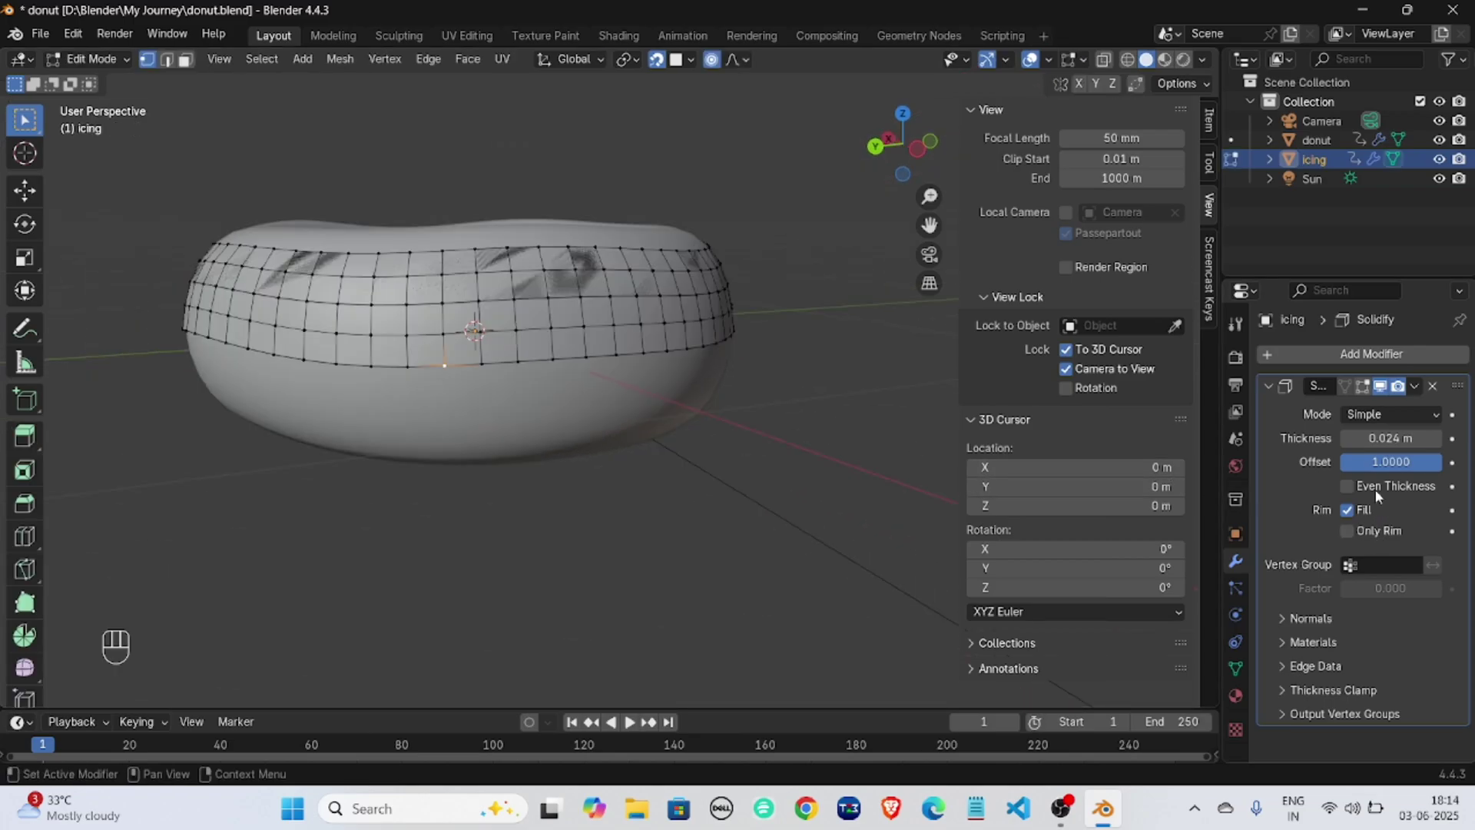
Set the icing's Solidify modifier thickness to 0.026 m.
click(1377, 438)
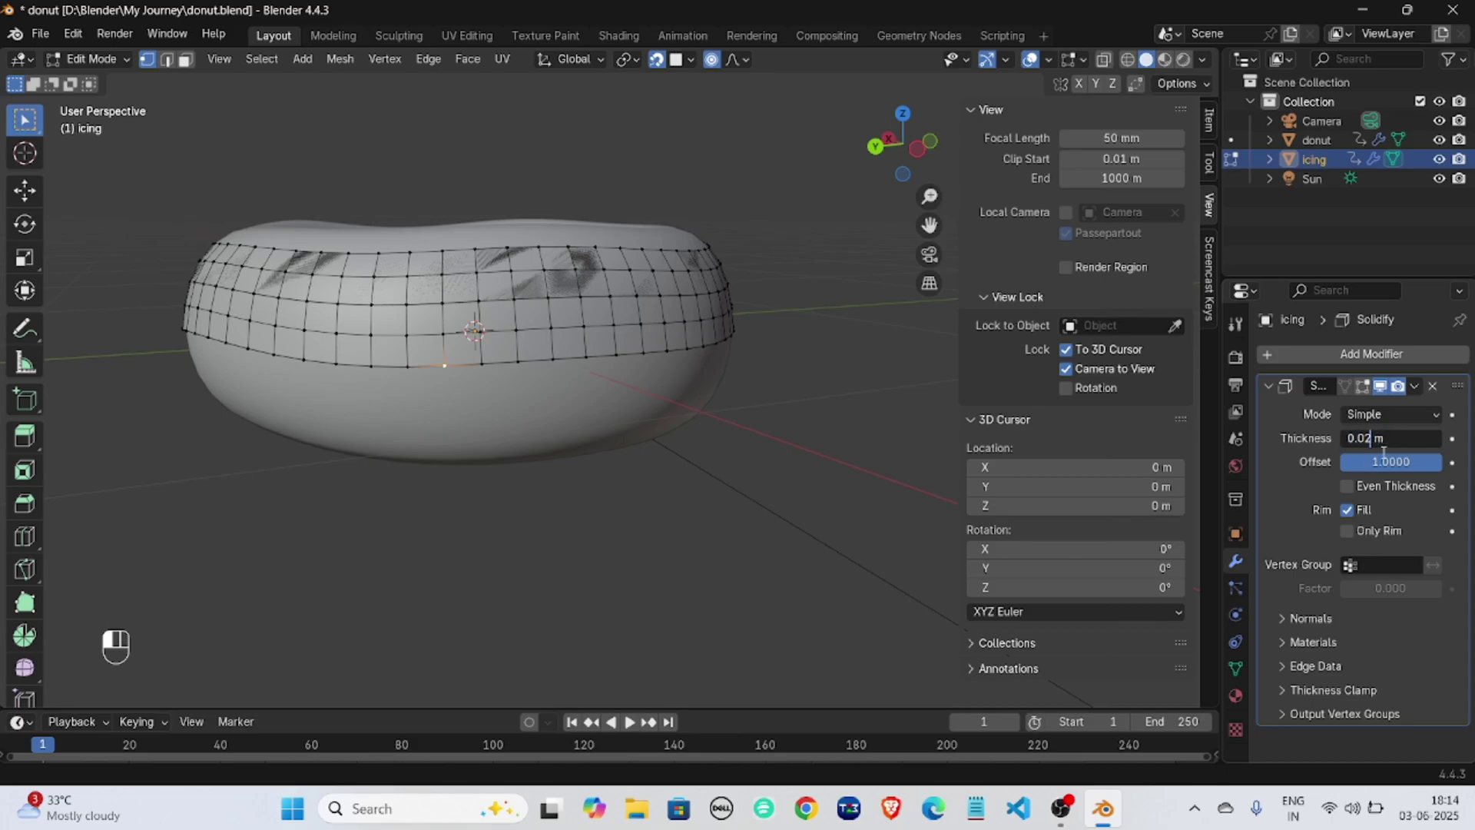
text(6)
key(Return)
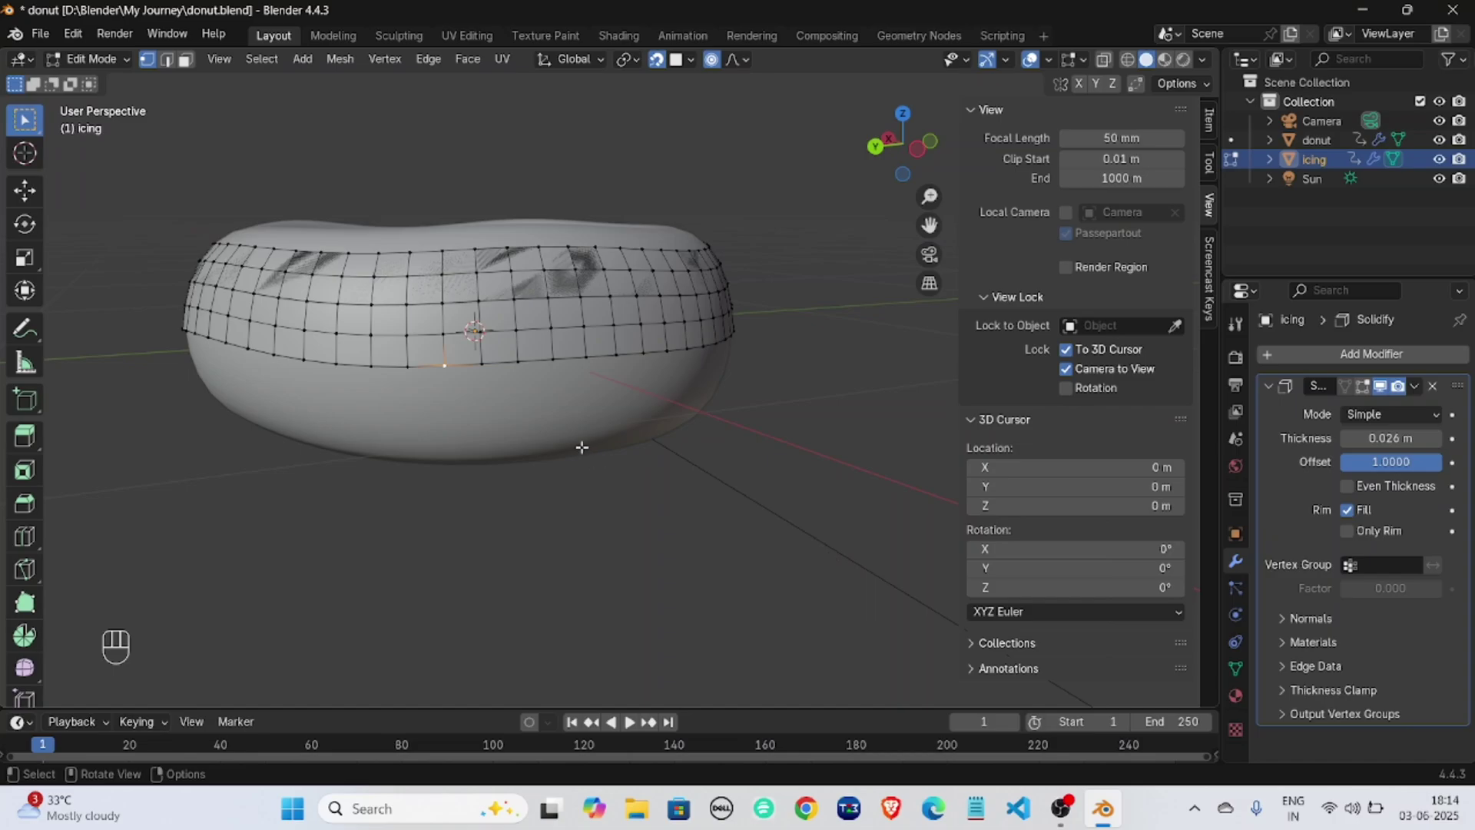
Pull the selected lower-edge vertex of the icing down about 0.14 m with a proportional size of about 0.51 m.
key(g)
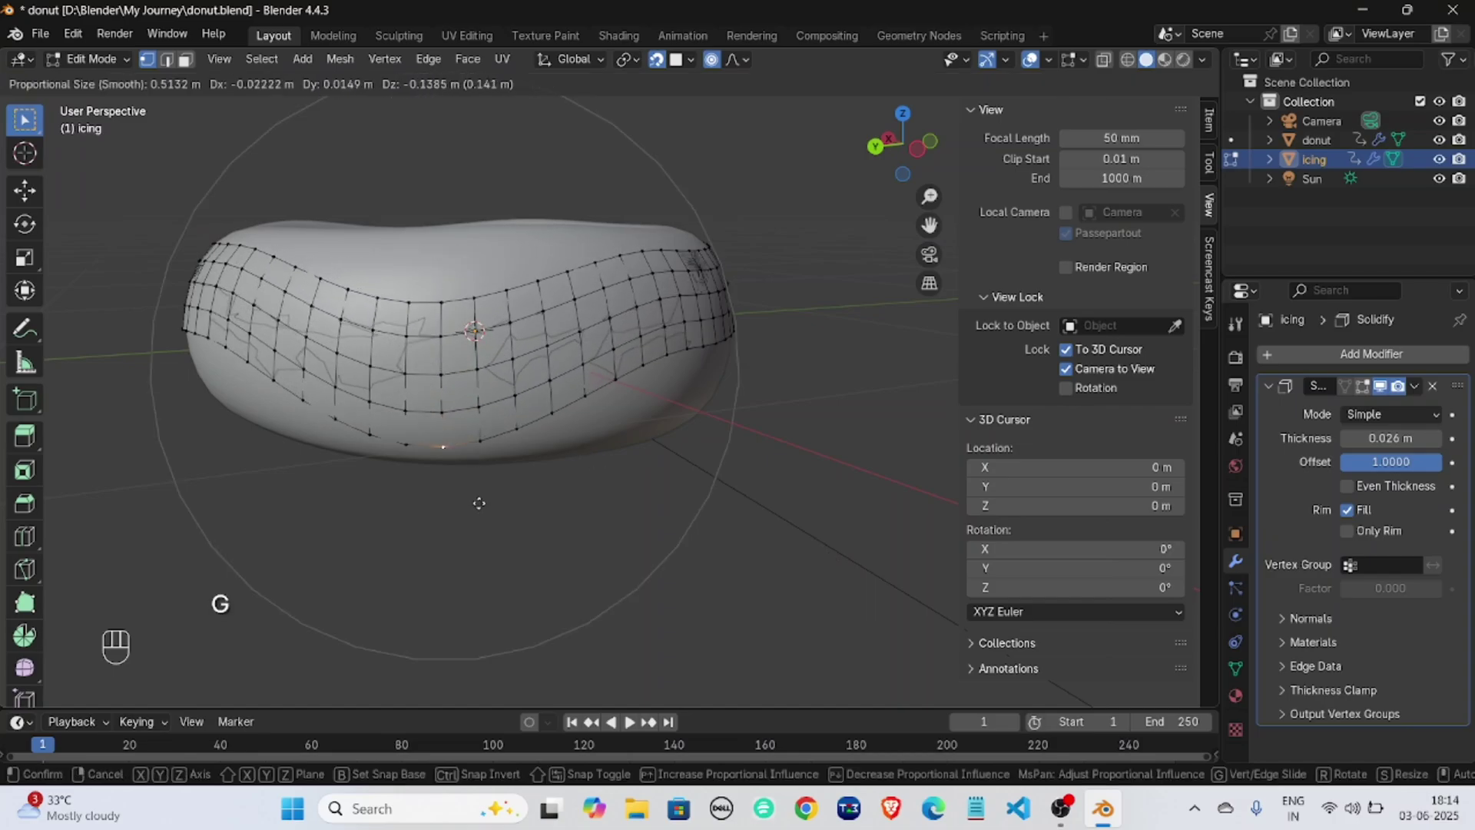
click(490, 506)
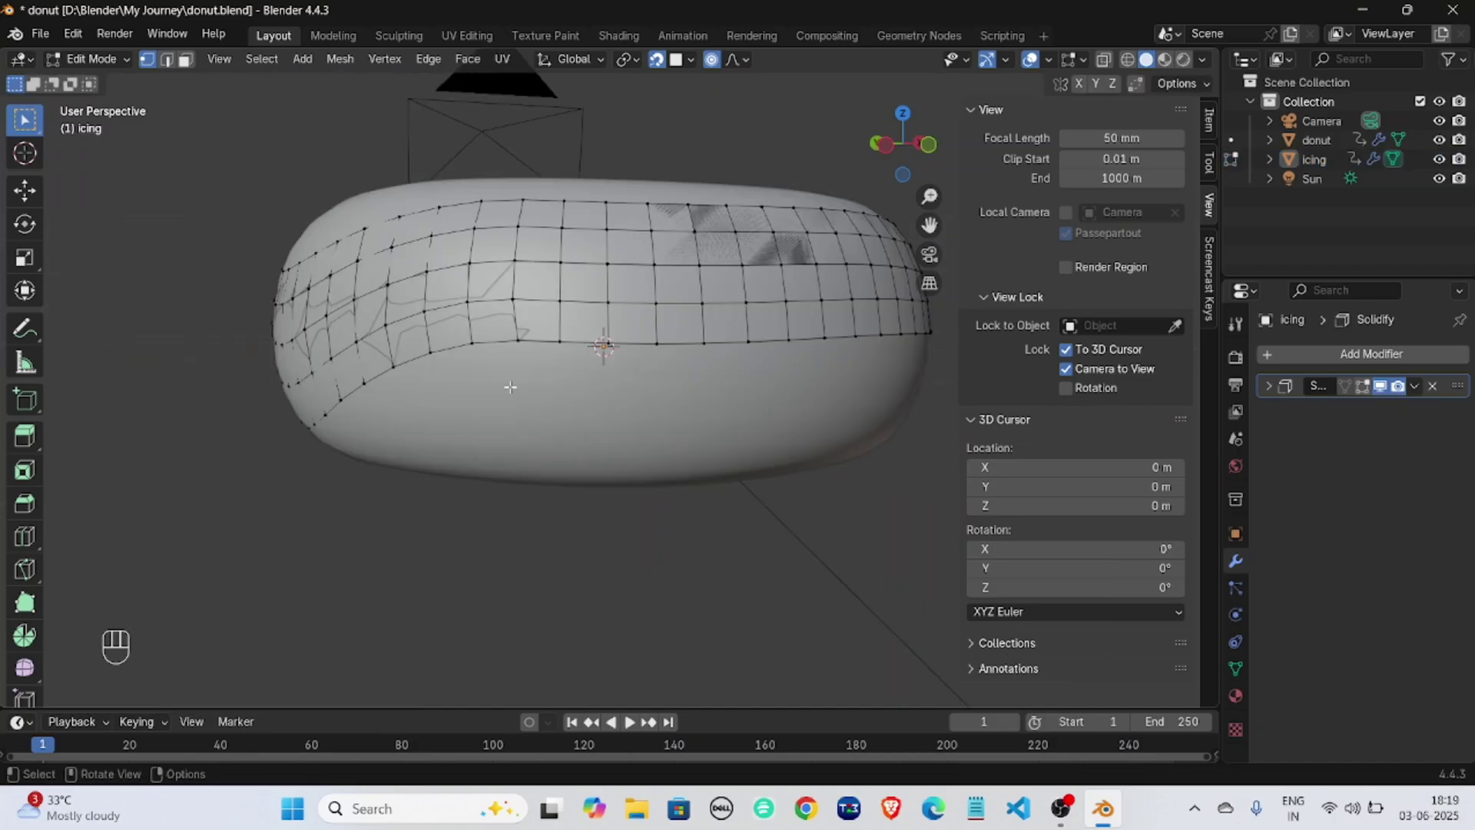
middle_drag(523, 381, 578, 369)
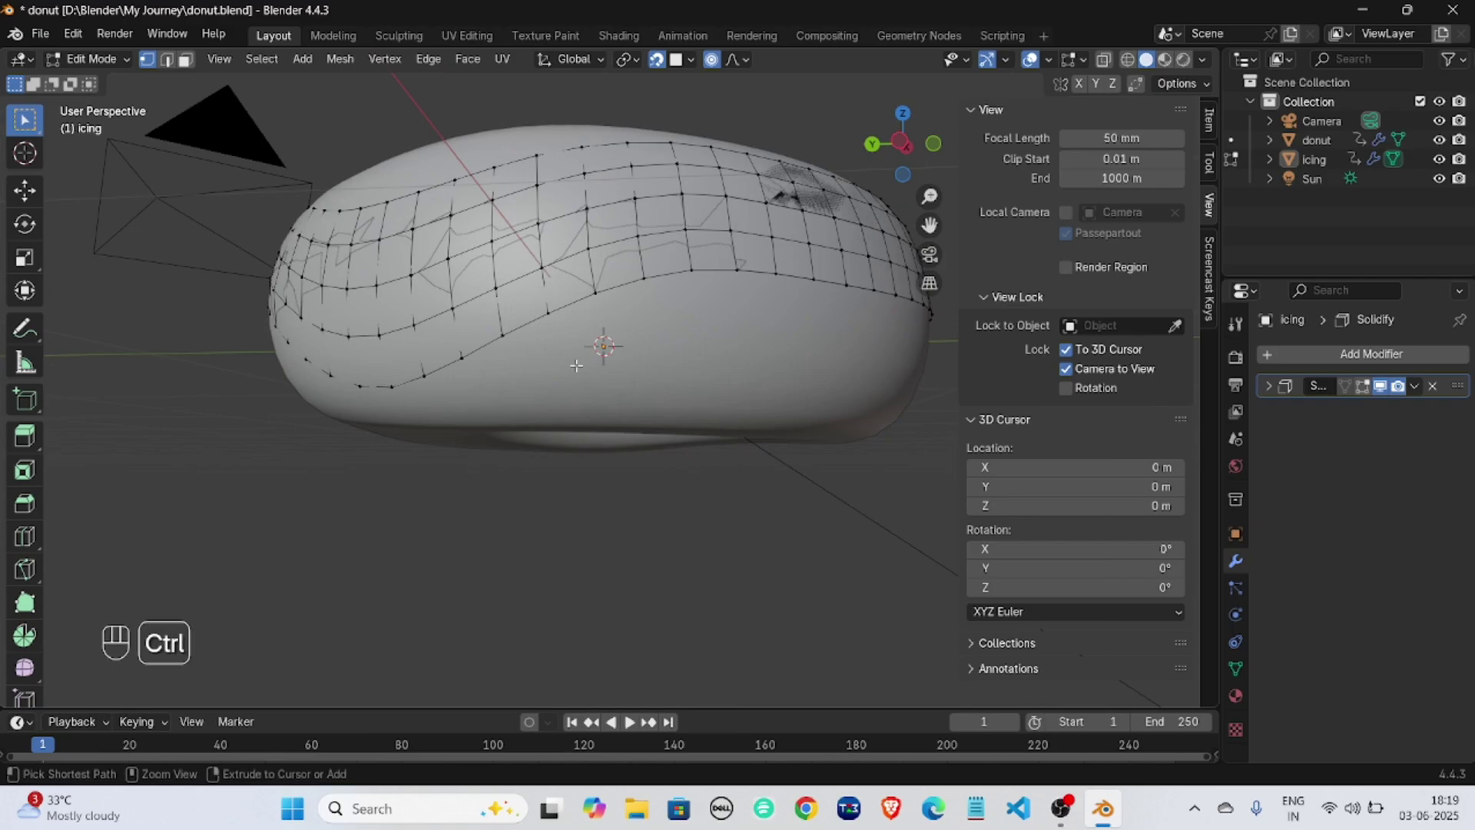
Undo the recent icing changes back to before the wide drip was pulled down.
key(ctrl+z)
key(ctrl+z)
key(ctrl+z)
key(ctrl+z)
key(ctrl+z)
key(ctrl+z)
key(ctrl+z)
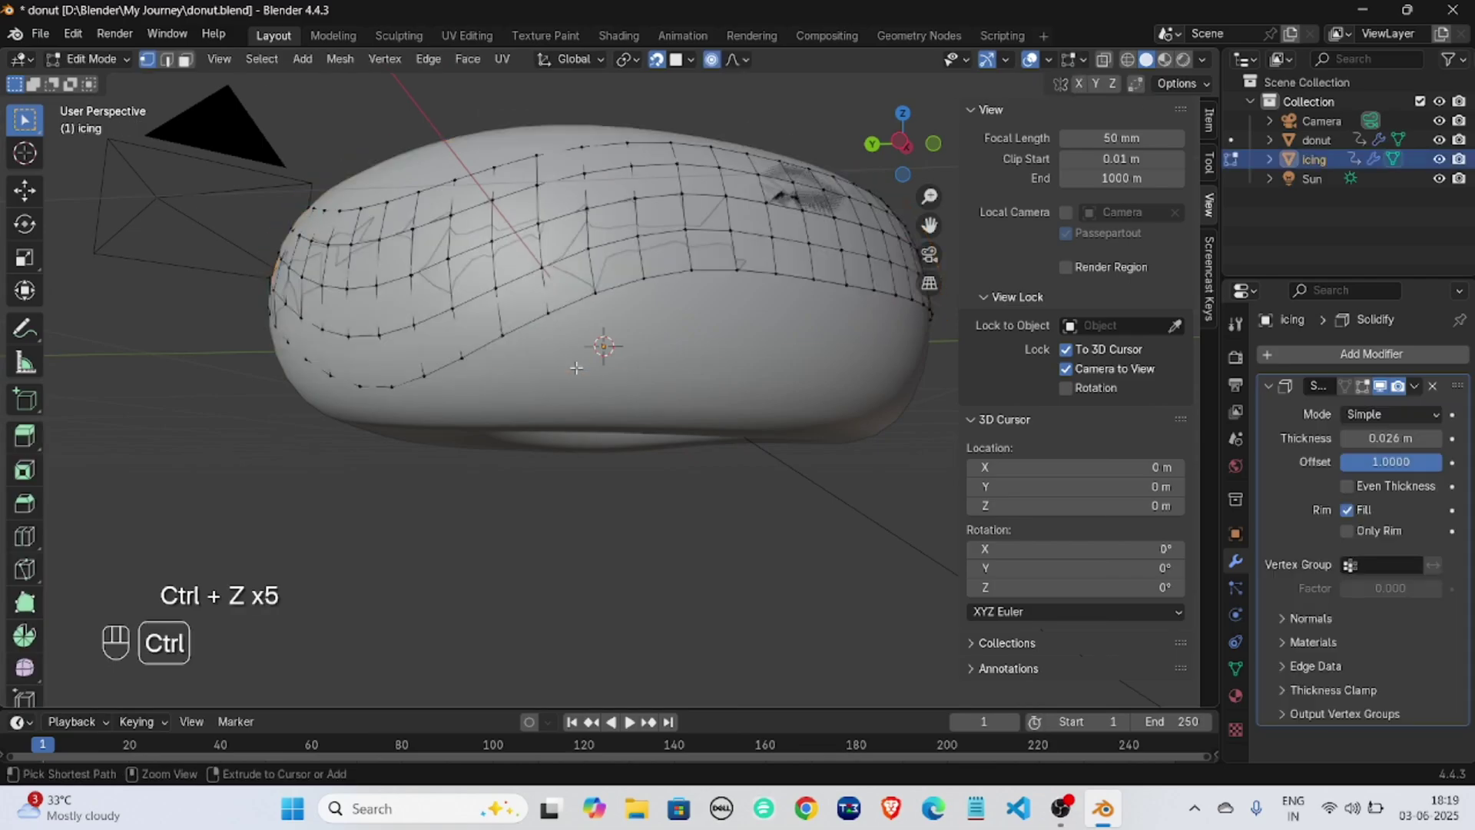
key(ctrl+z)
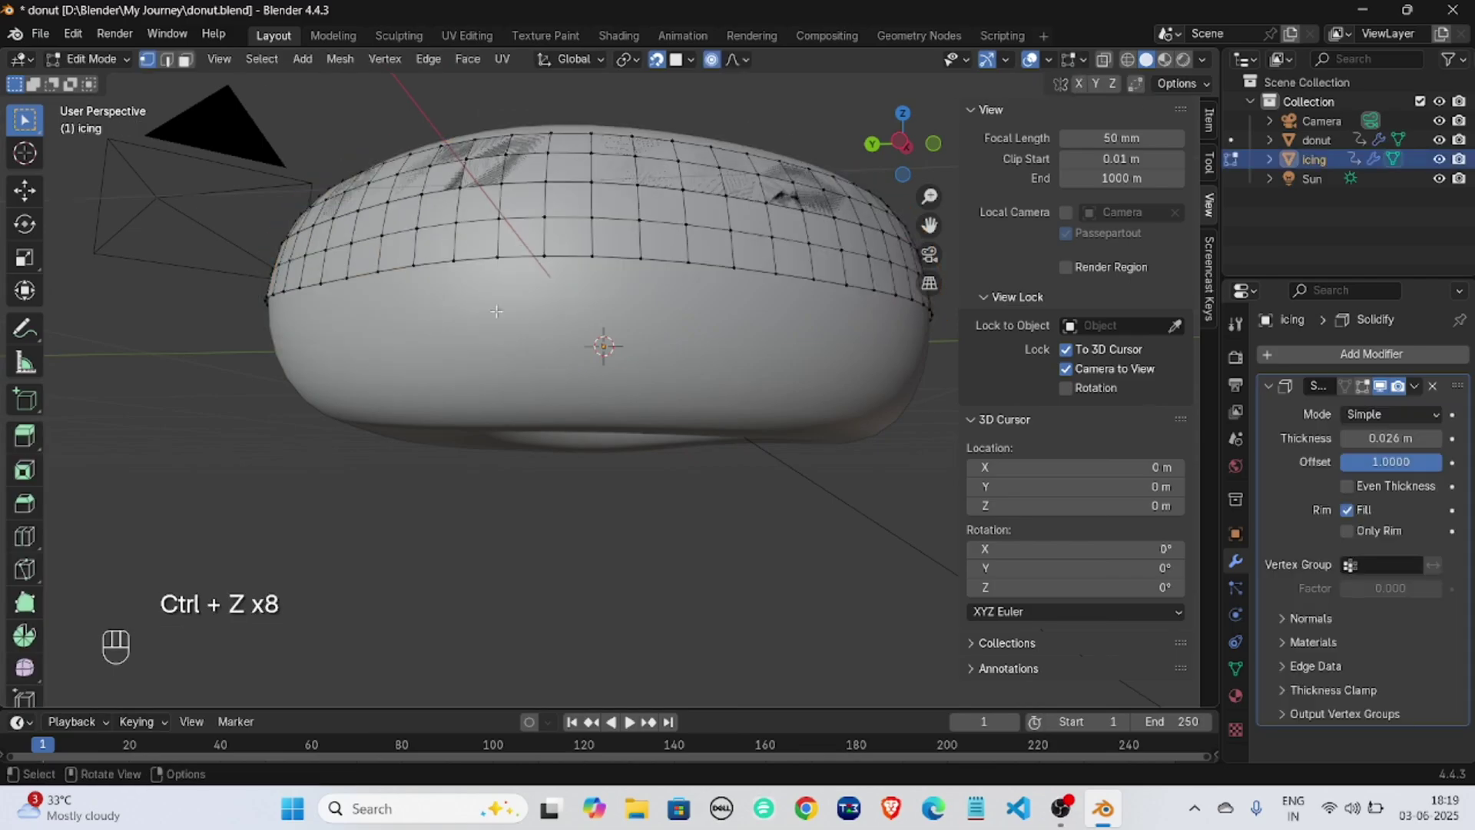
Pull a lower-edge vertex of the icing down about 0.055 m, reducing the proportional size to about 0.32 m.
middle_drag(496, 311, 568, 392)
click(437, 431)
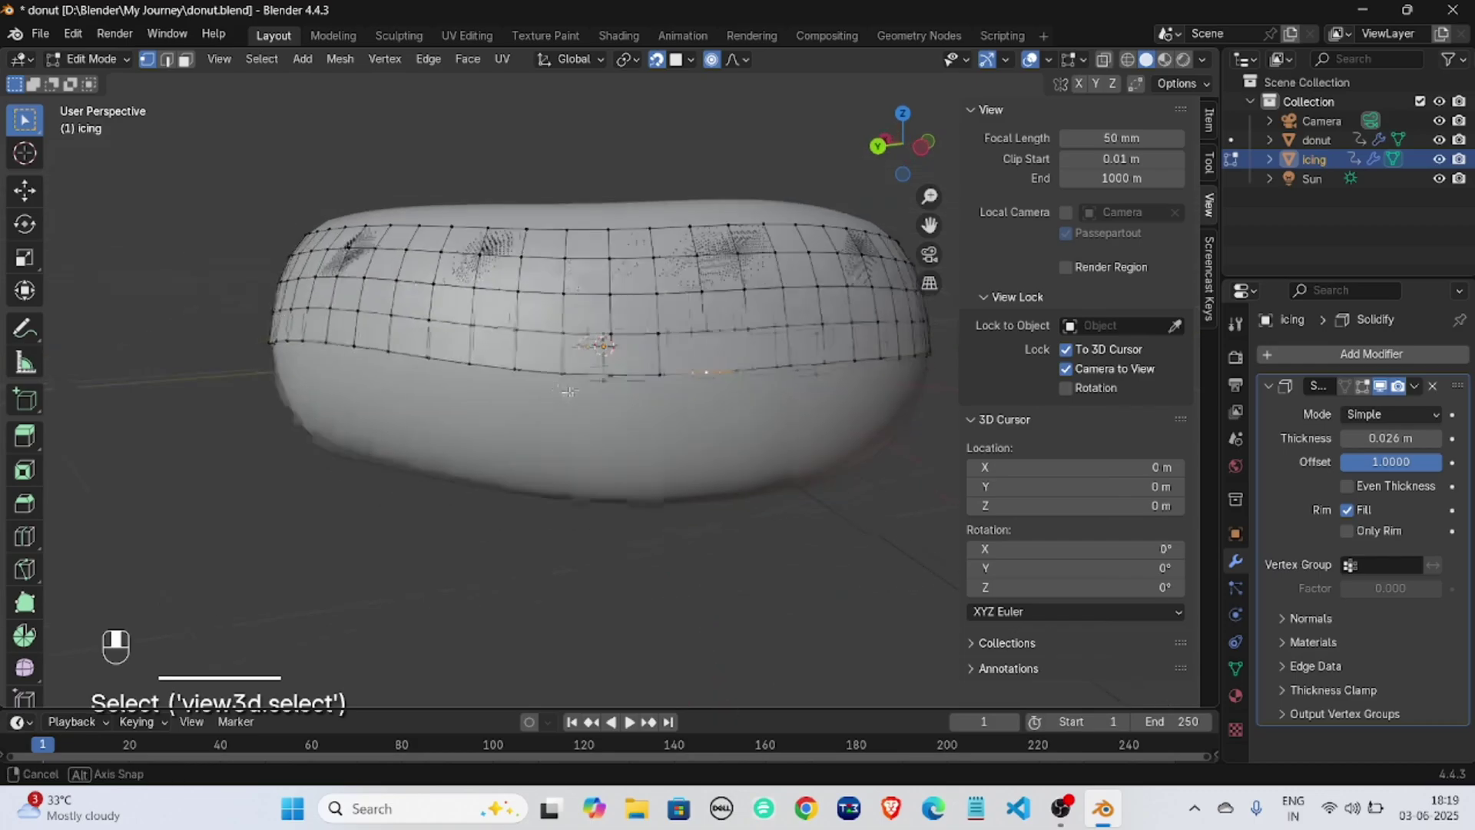
scroll(568, 391, down, 3)
scroll(767, 413, down, 2)
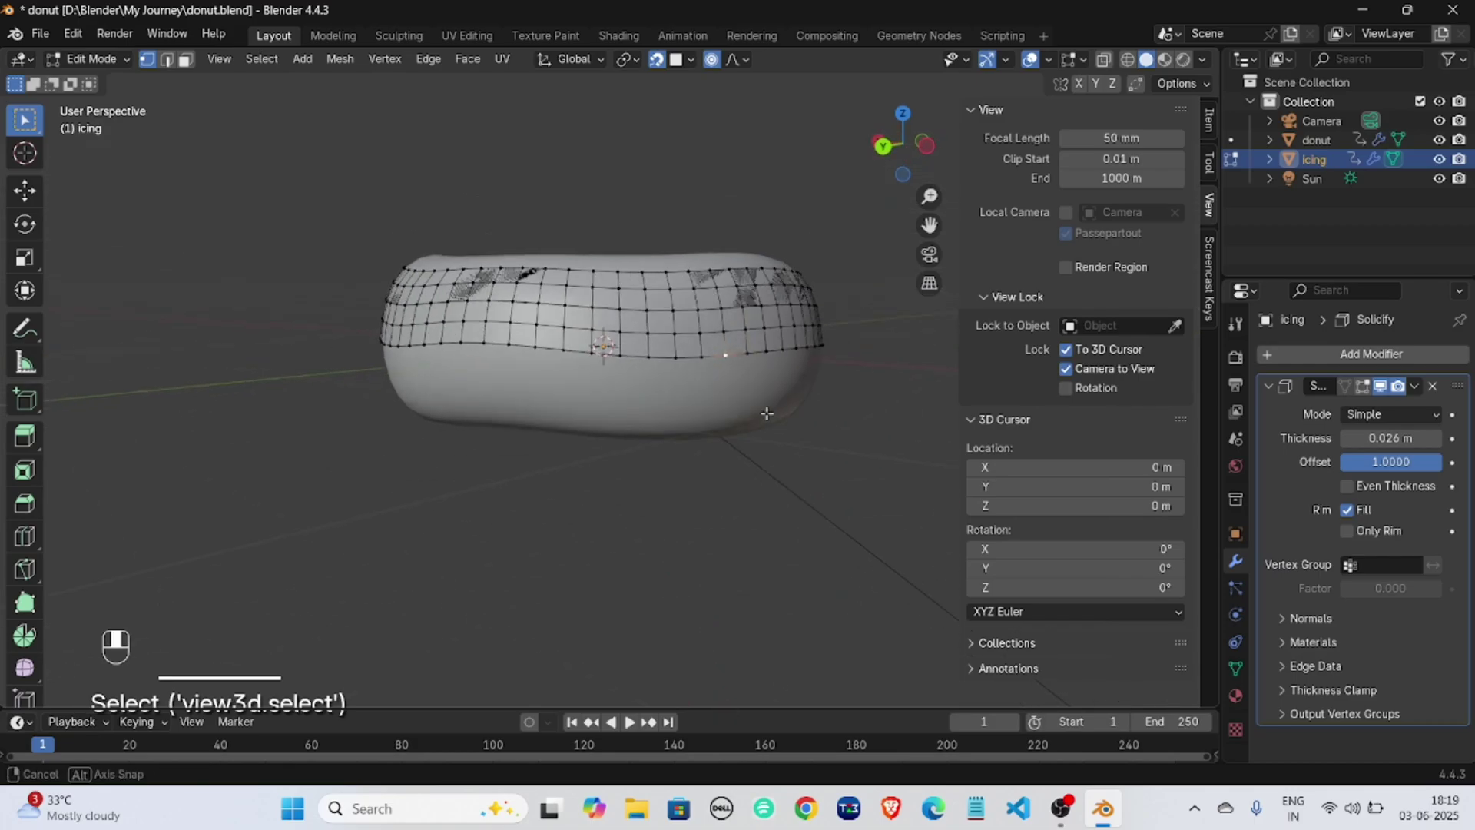
key(g)
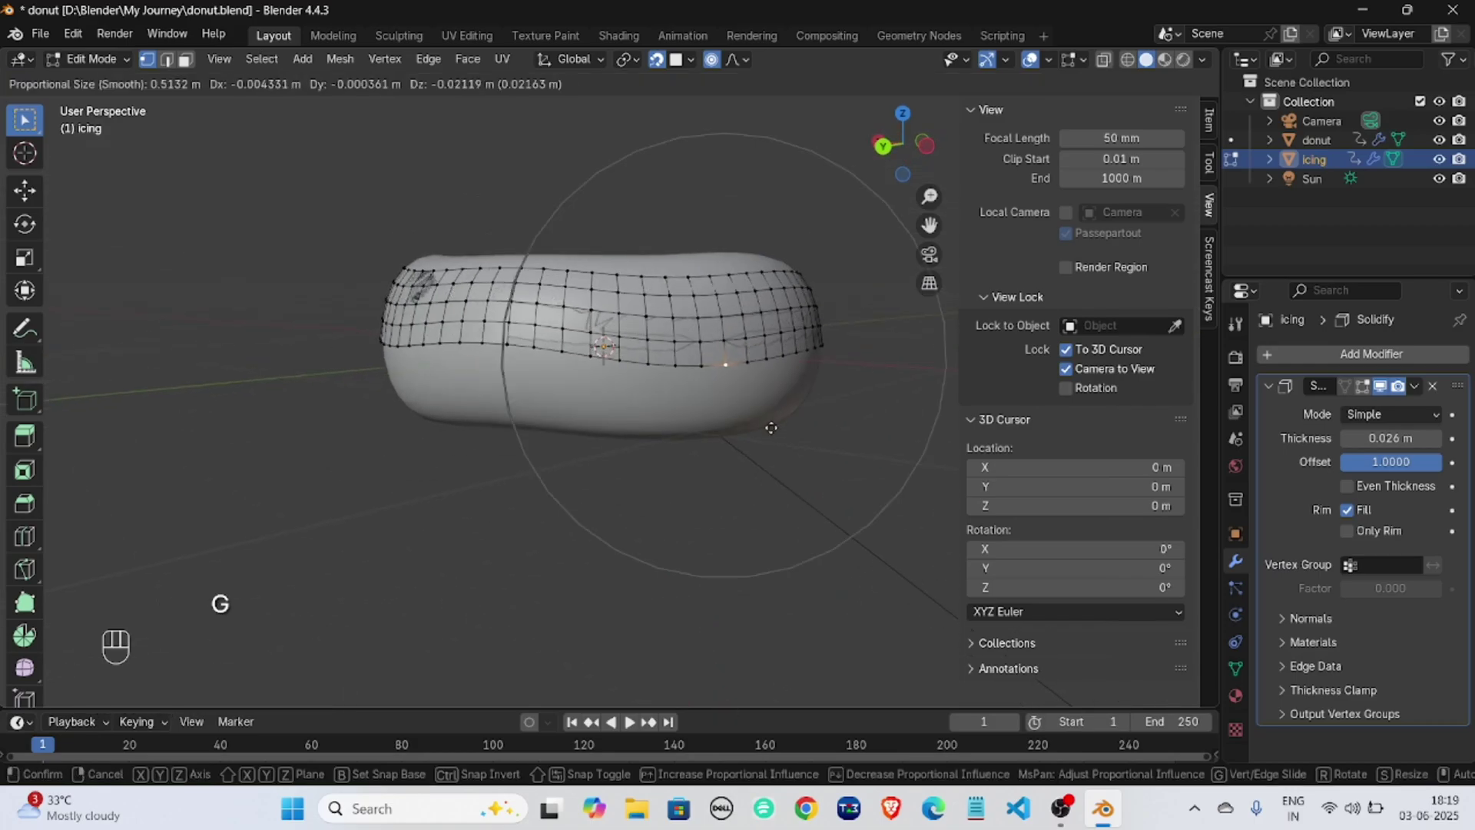
scroll(771, 430, up, 5)
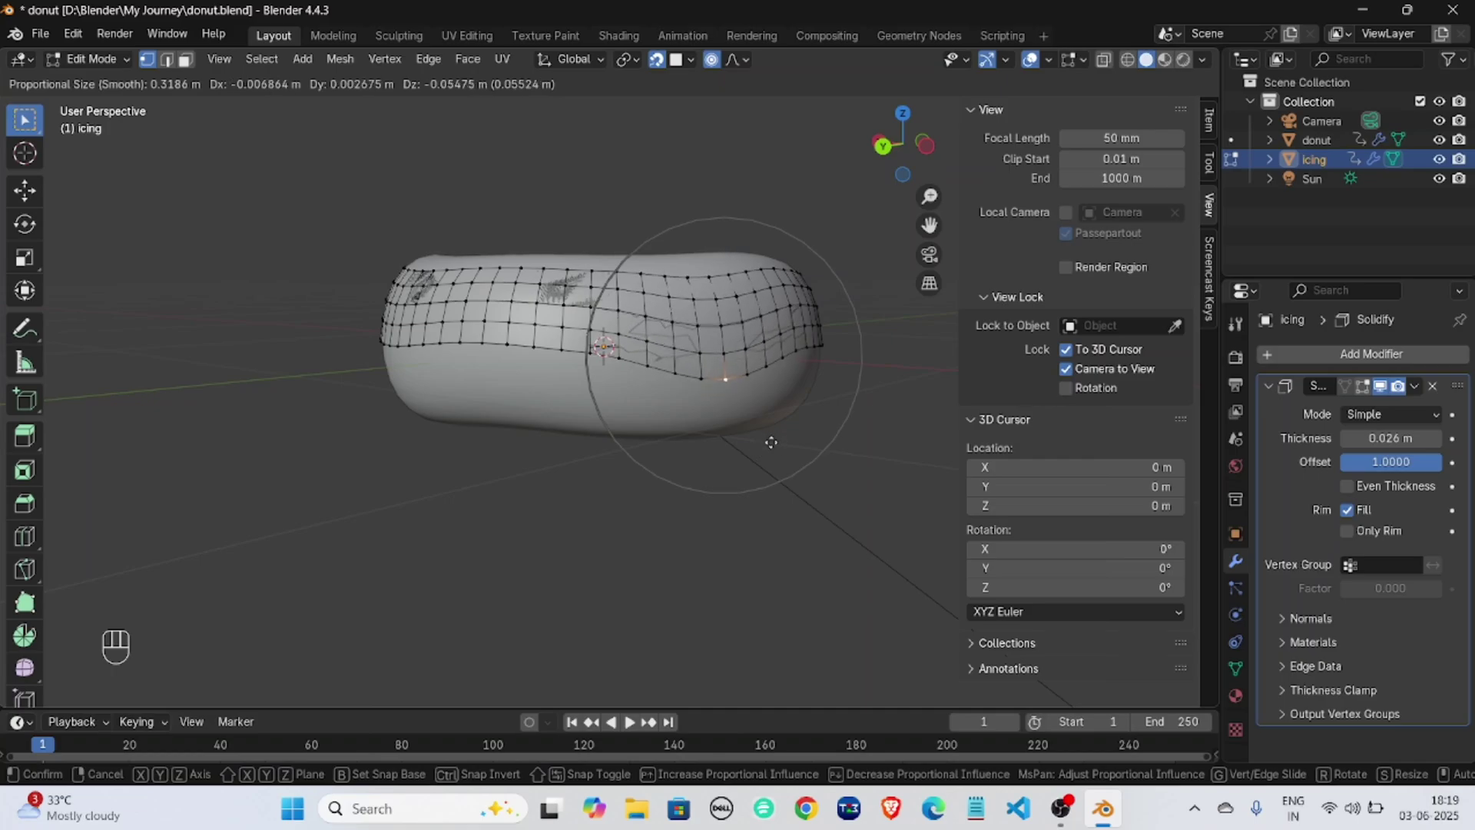
click(771, 442)
click(771, 442)
Pull another lower-edge vertex around the icing down about 0.105 m to form a second drip.
middle_drag(772, 443, 605, 370)
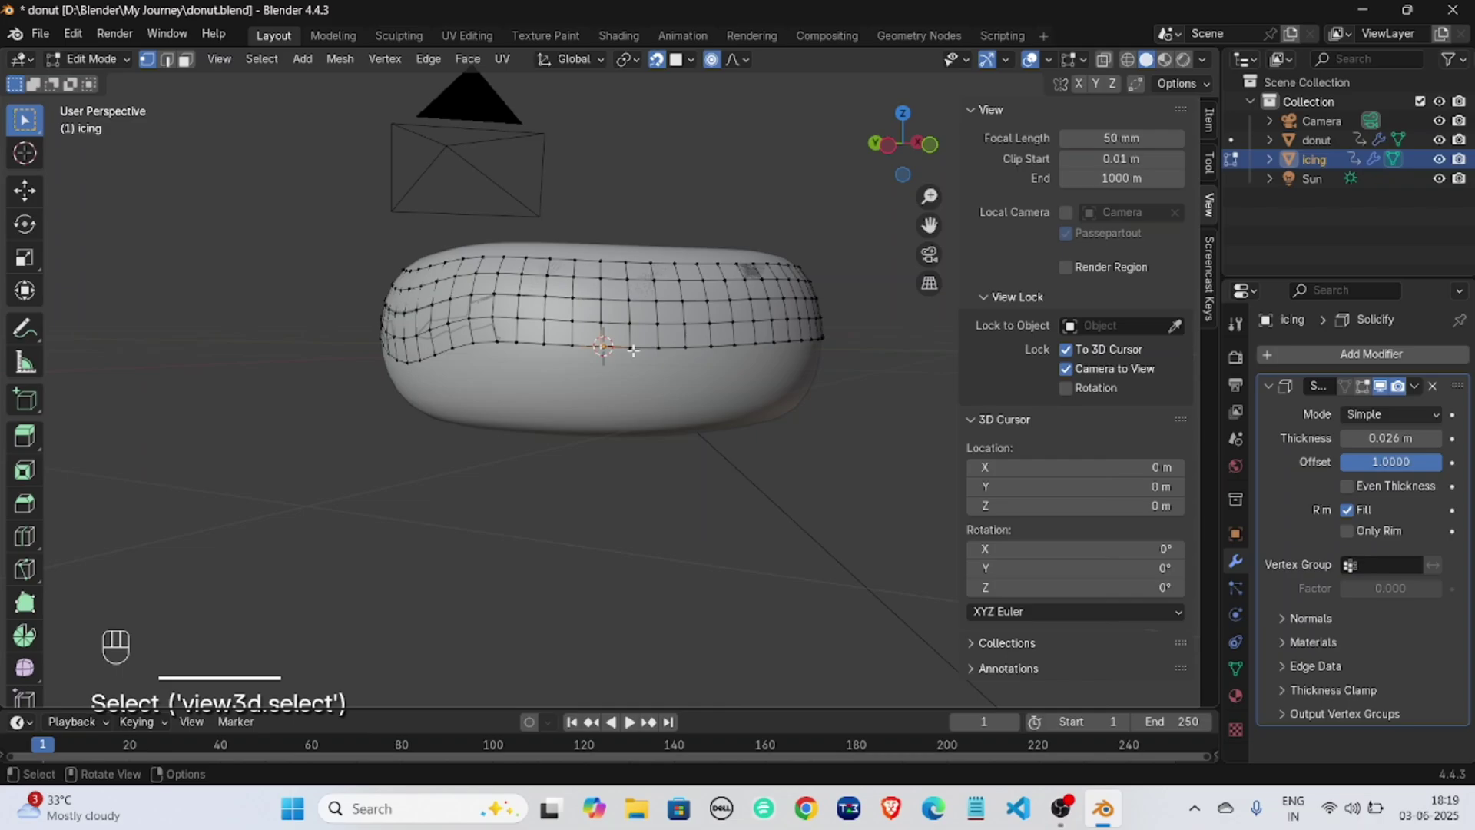
key(g)
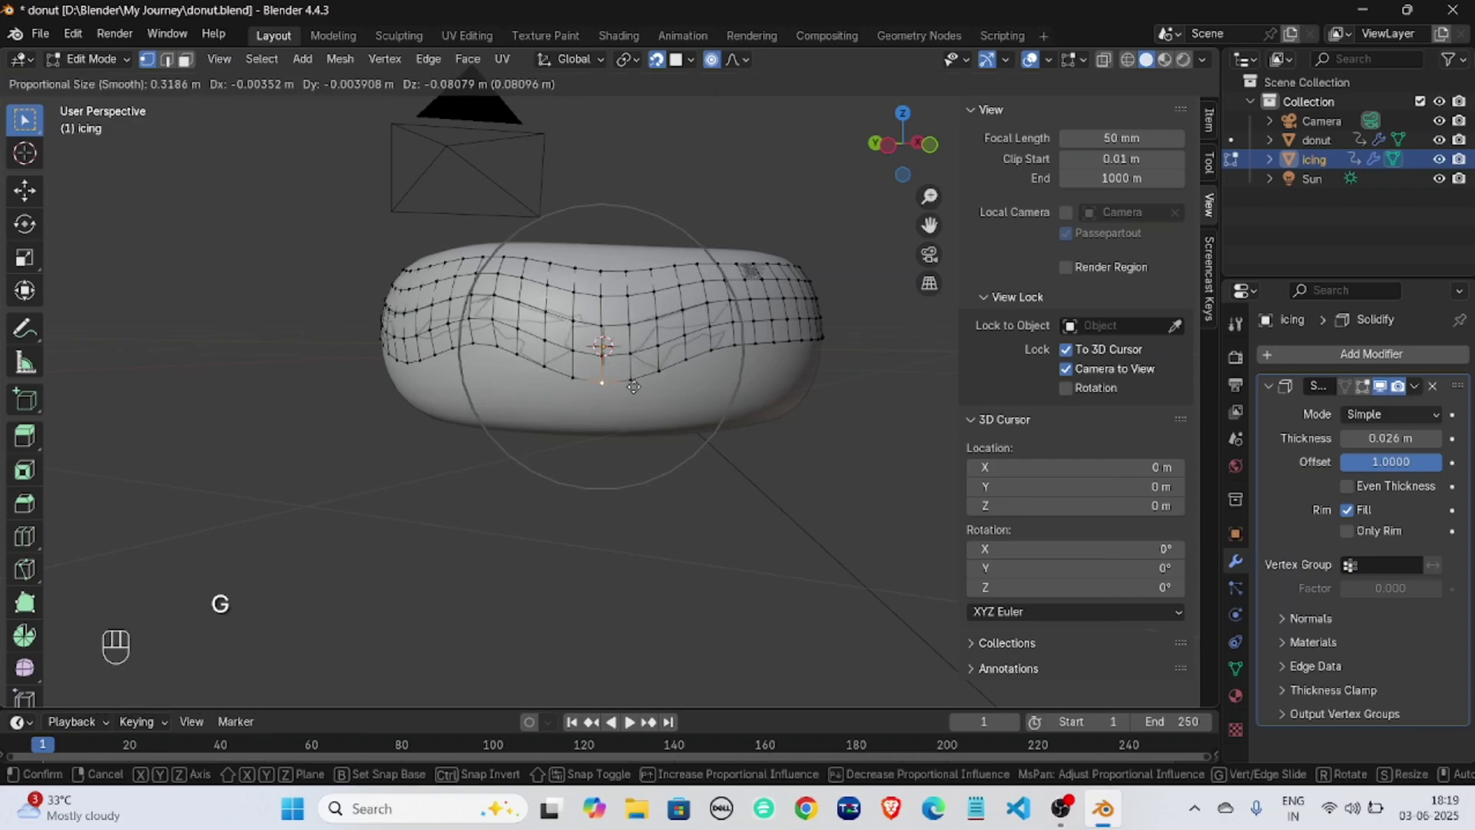
click(636, 397)
Nudge two more lower-edge vertices beyond the second drip with proportional editing to make the icing's edge uneven.
middle_drag(701, 399, 625, 377)
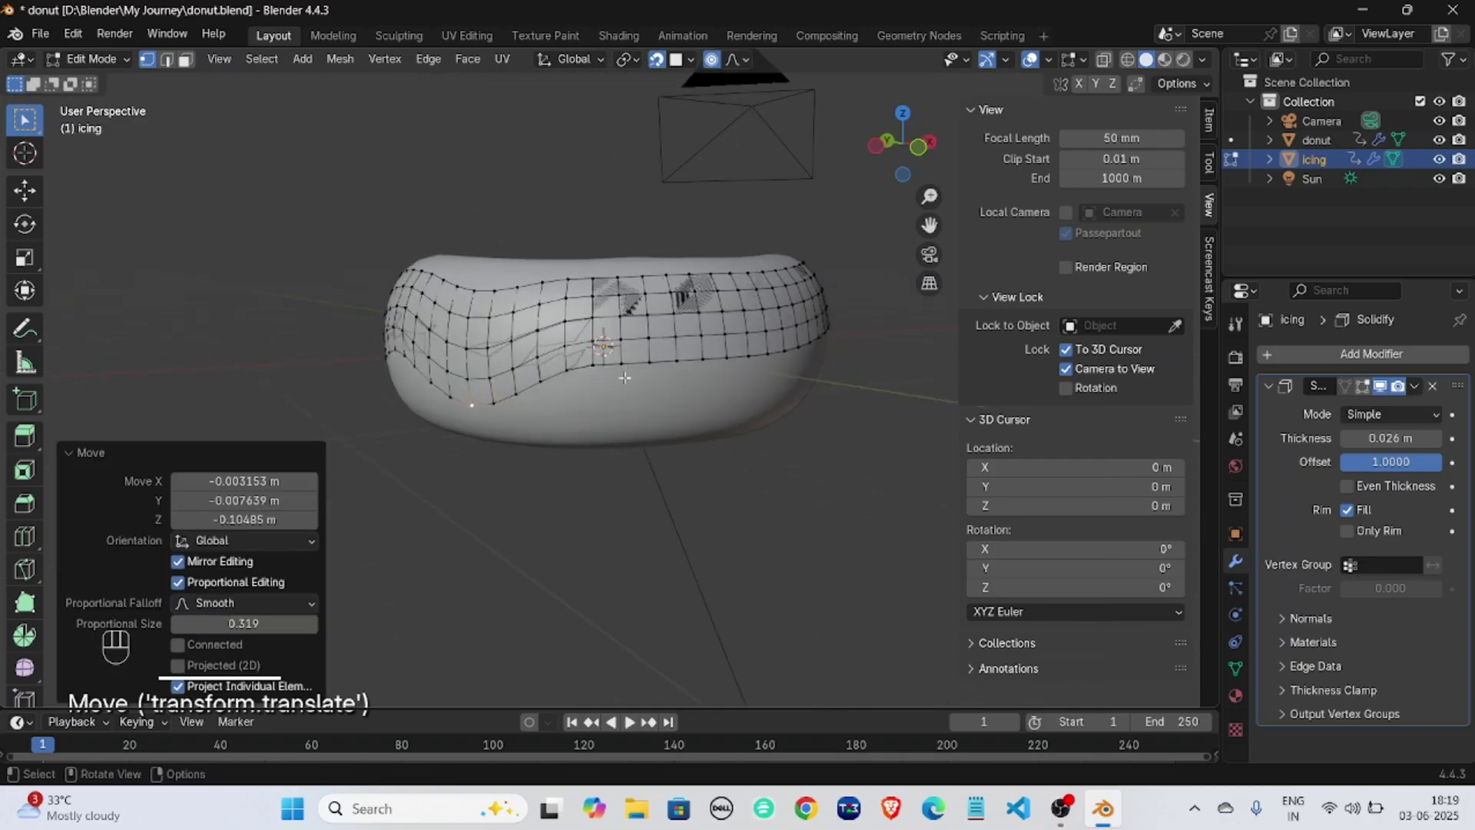
click(628, 366)
key(g)
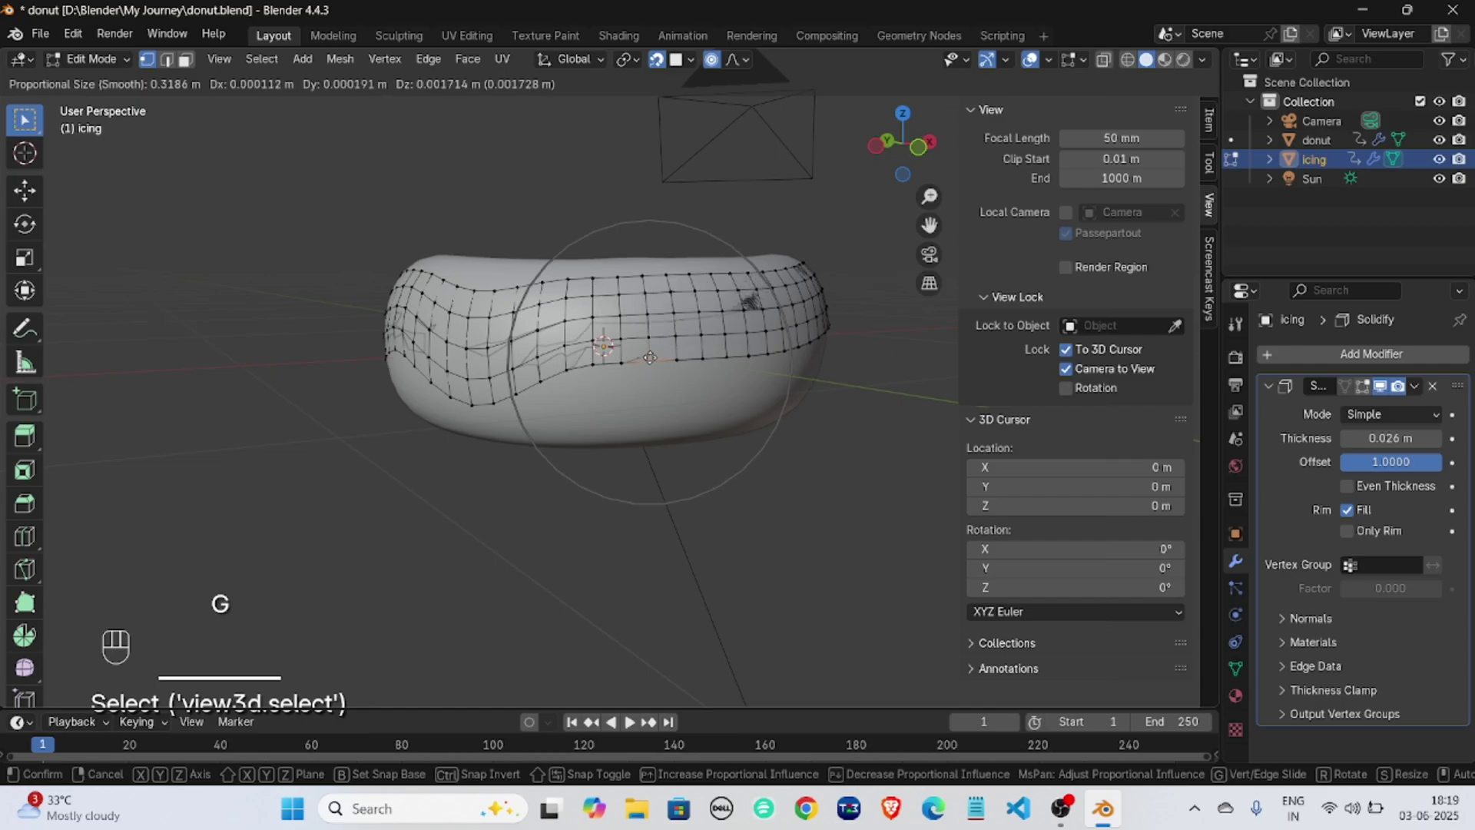
click(651, 348)
middle_drag(764, 385, 662, 345)
click(675, 348)
key(g)
click(670, 355)
Pull a lower-edge vertex down about 0.09 m for a drip and raise a nearby edge vertex about 0.026 m.
click(661, 342)
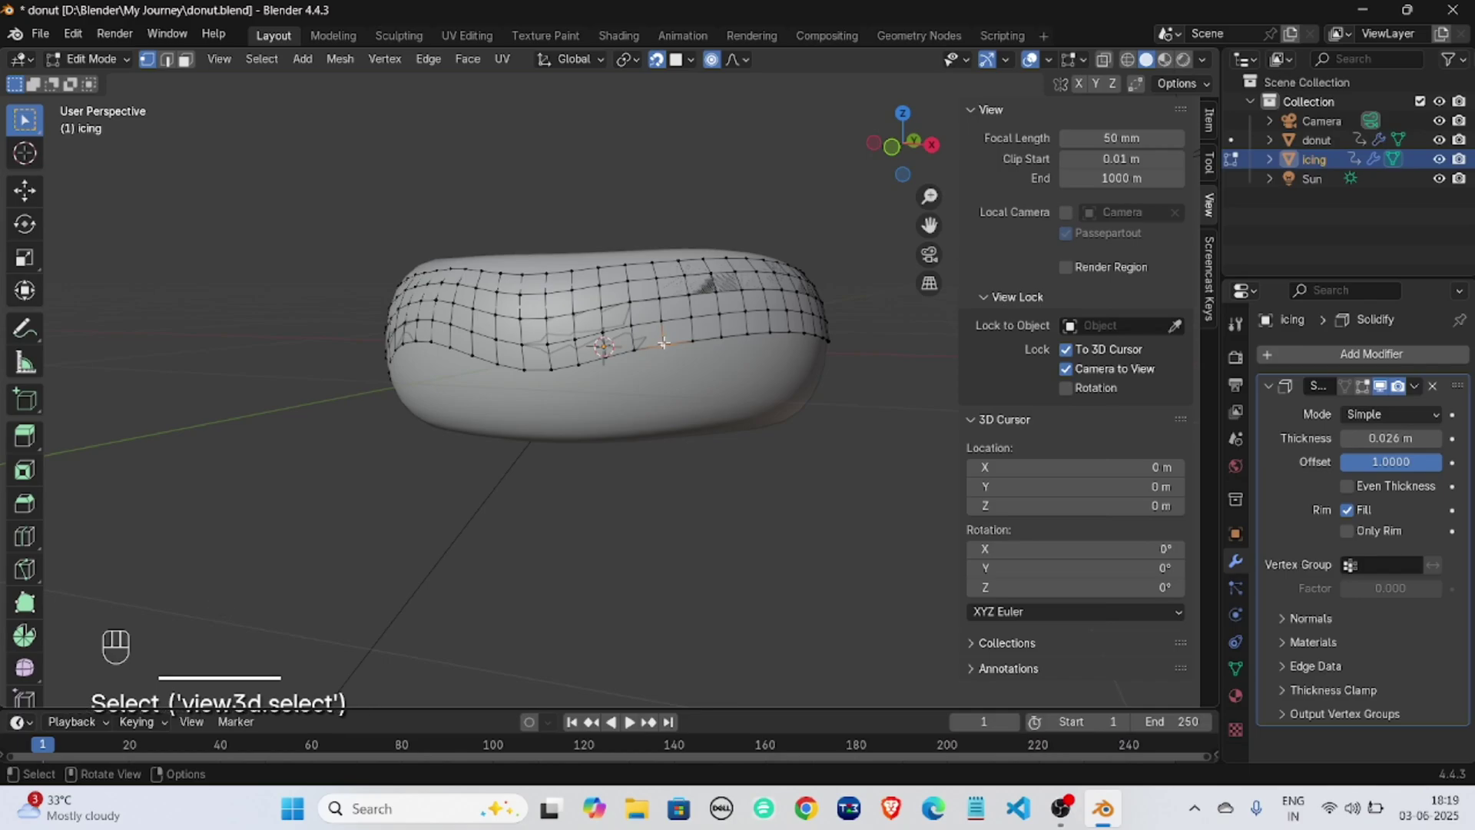
key(g)
click(678, 382)
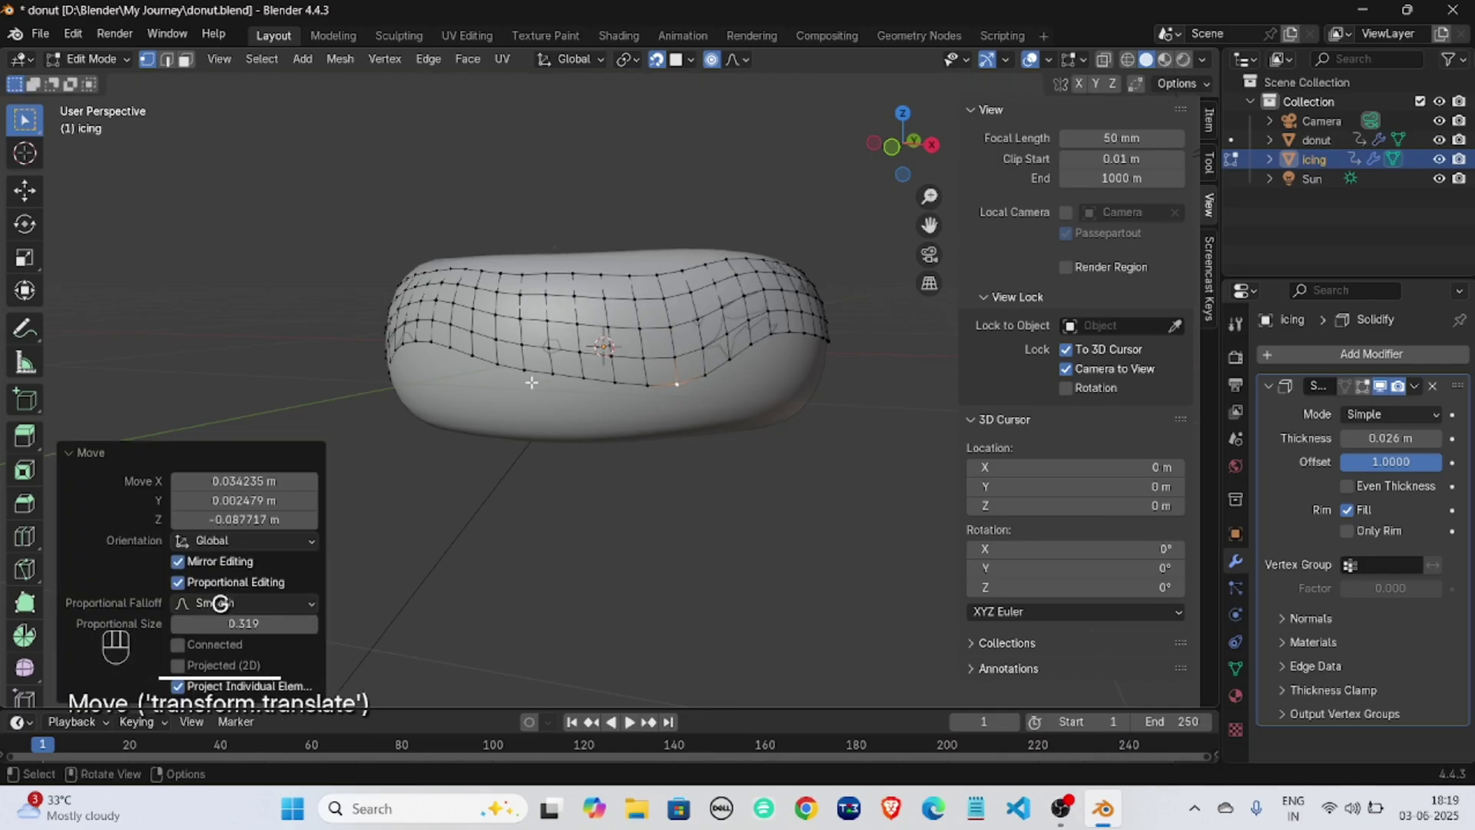
click(555, 373)
key(g)
click(559, 361)
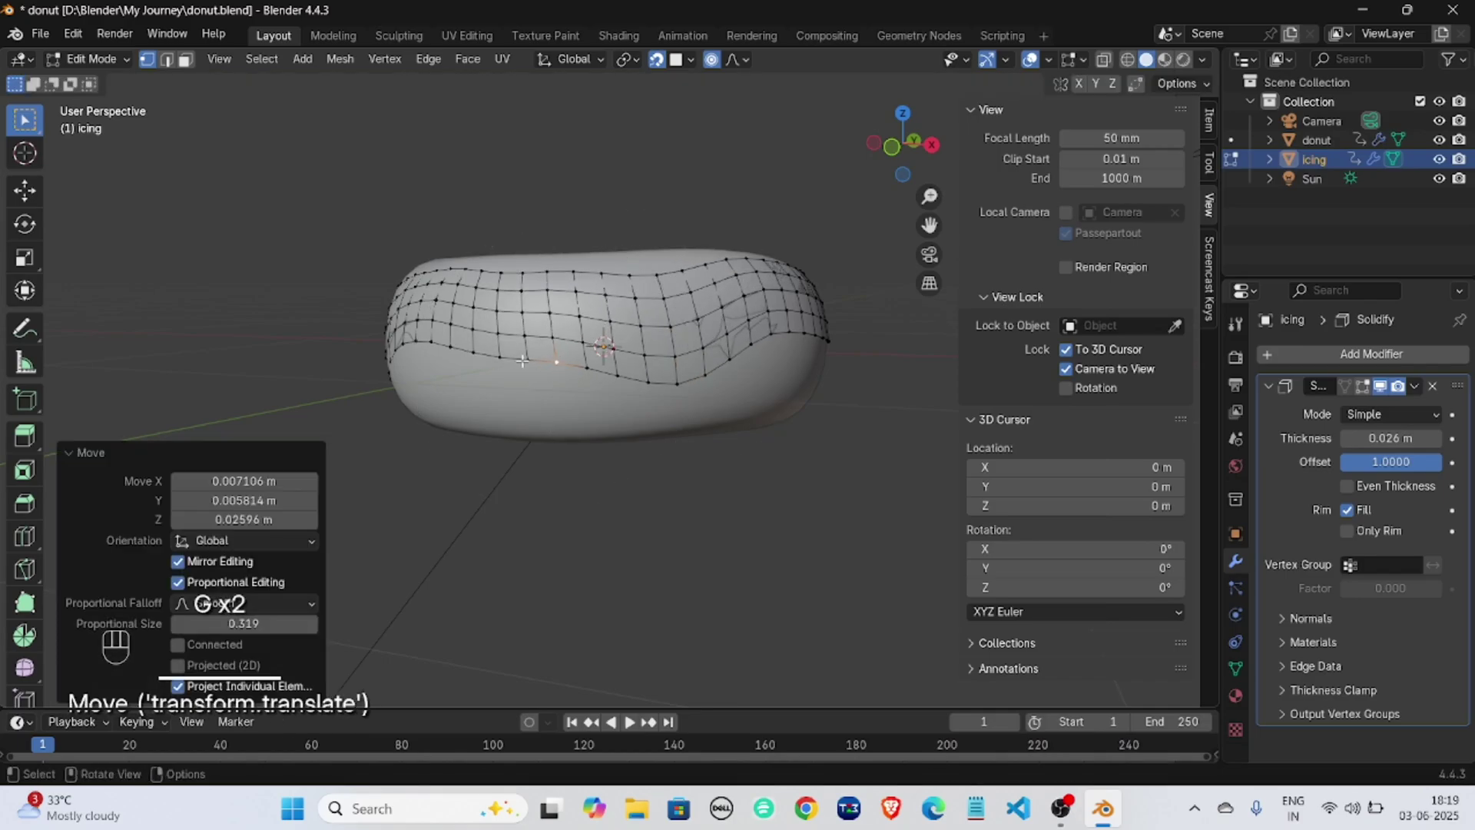
Lower an edge vertex around the icing about 0.027 m and pull another further along down about 0.11 m.
middle_drag(606, 369, 640, 374)
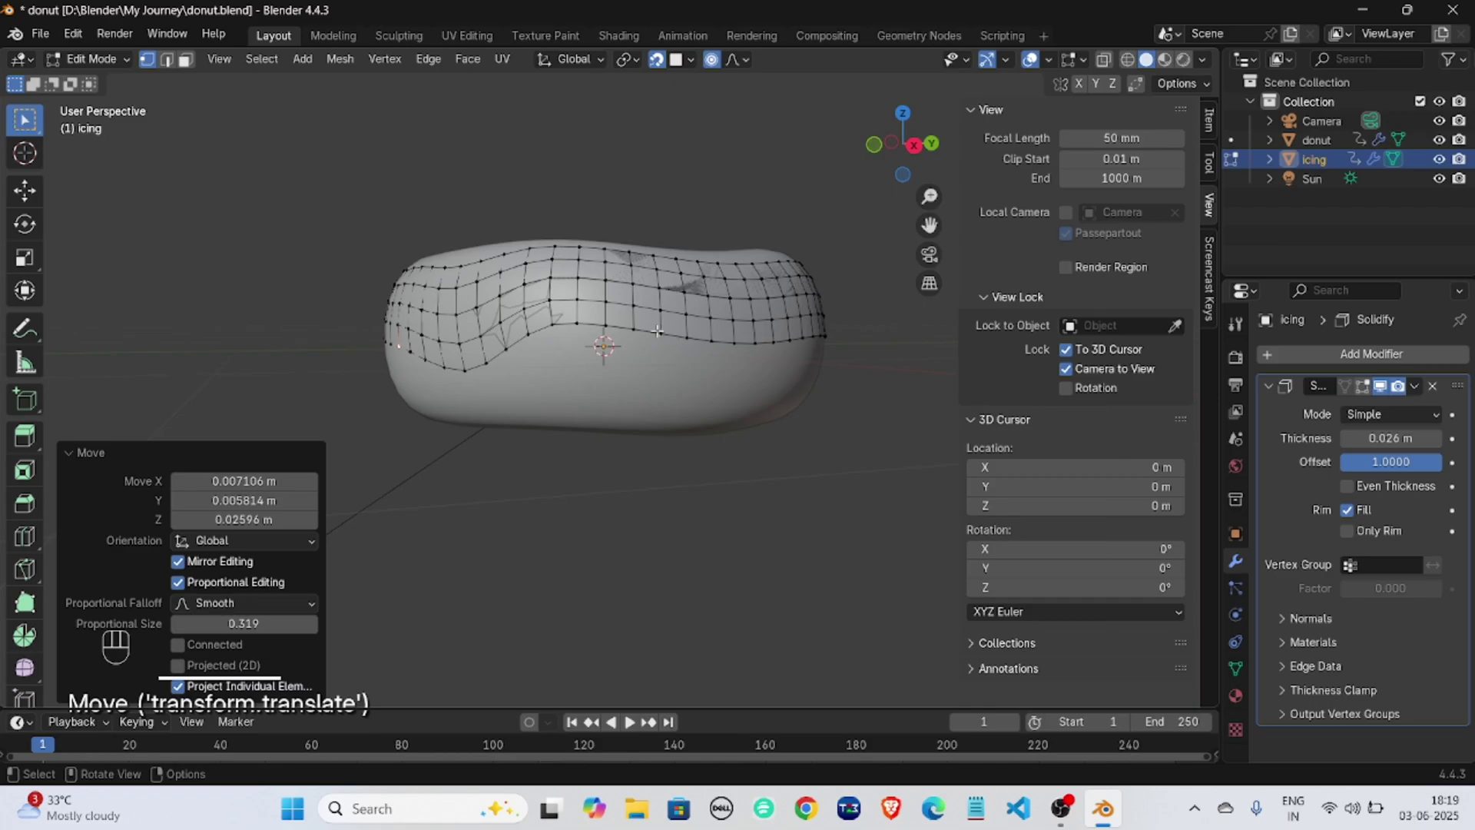
click(632, 328)
key(g)
click(653, 339)
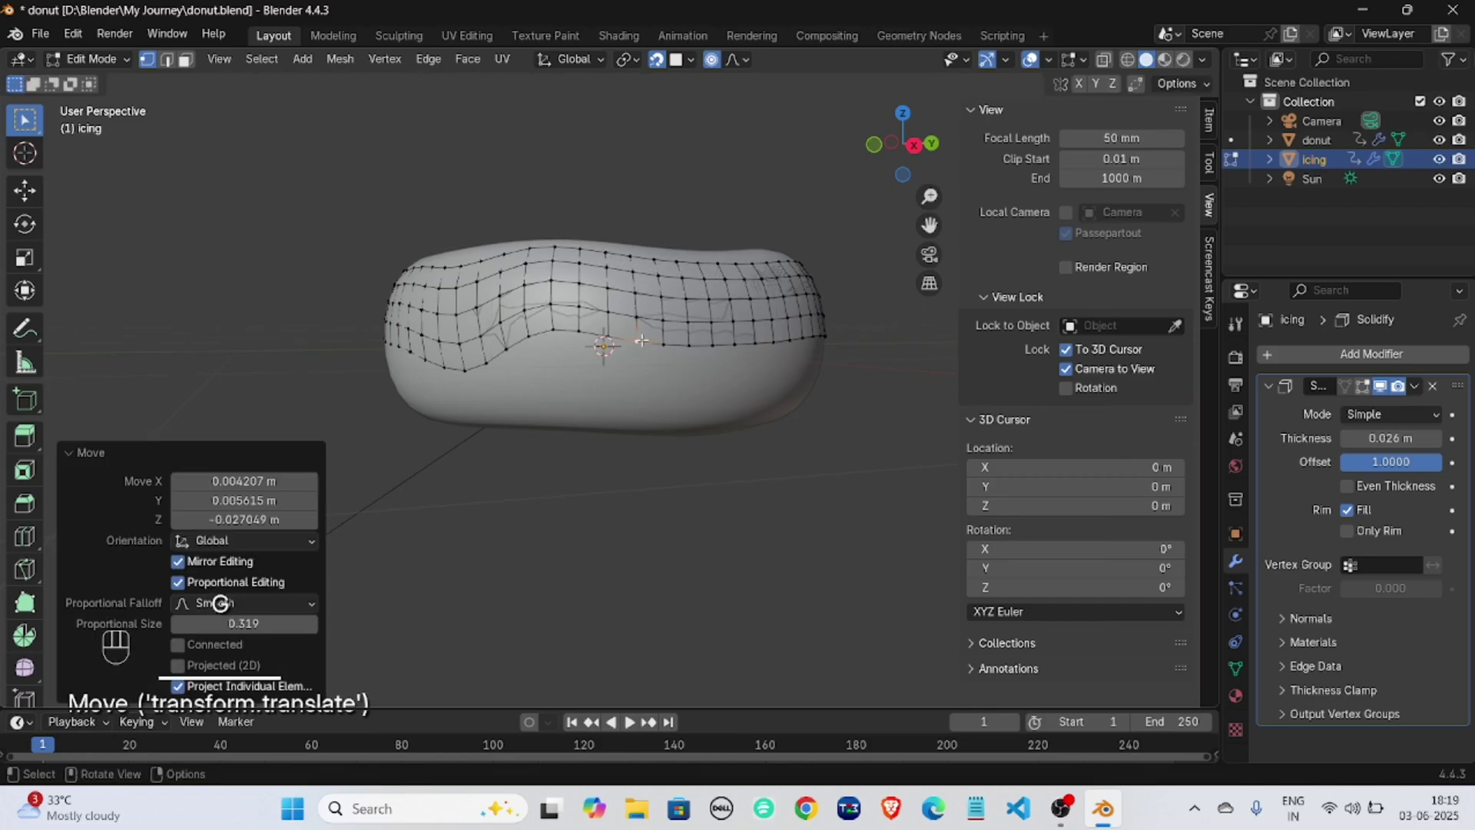
middle_drag(660, 341, 615, 357)
click(616, 359)
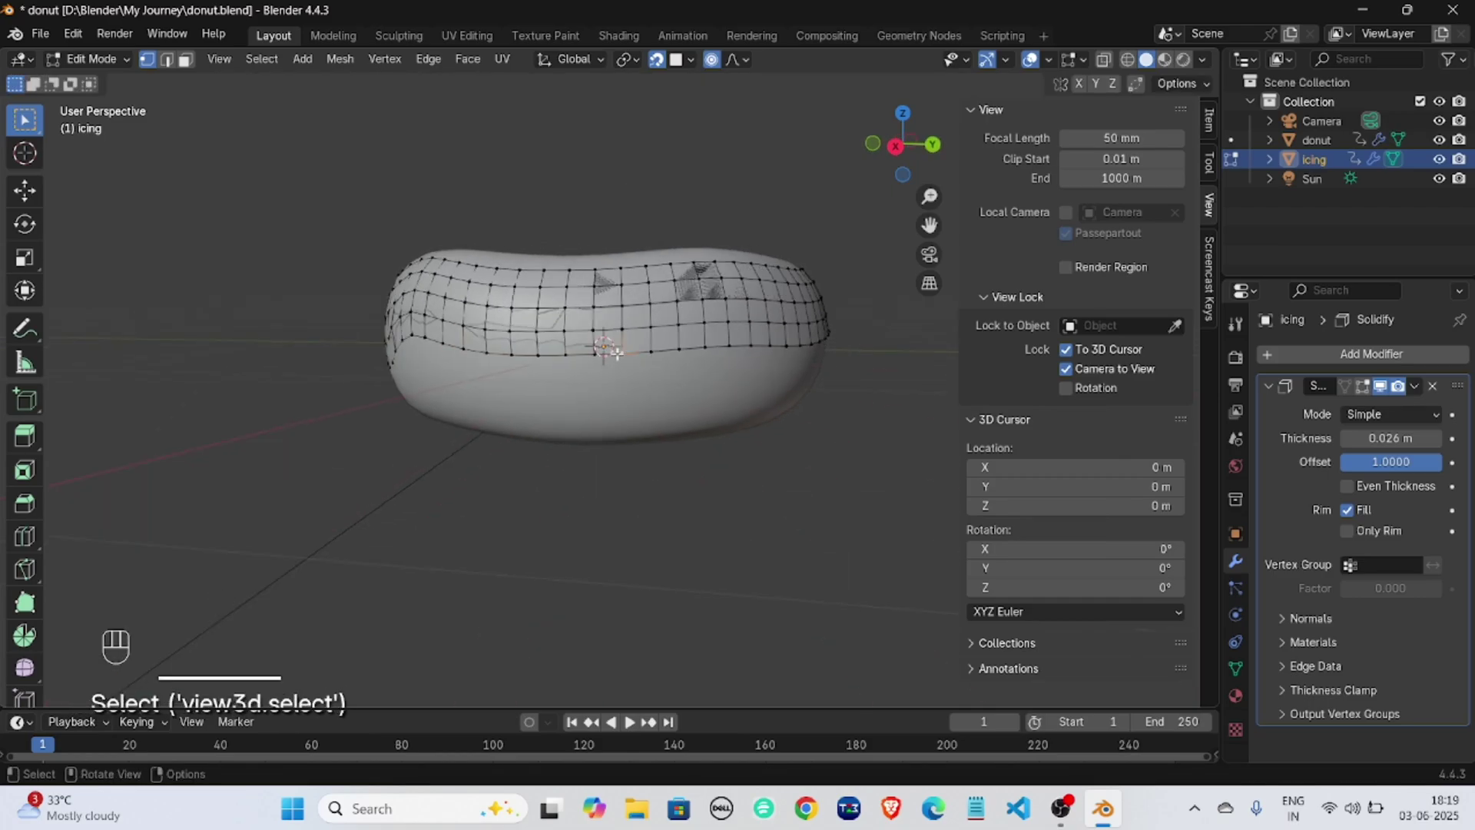
key(g)
click(604, 379)
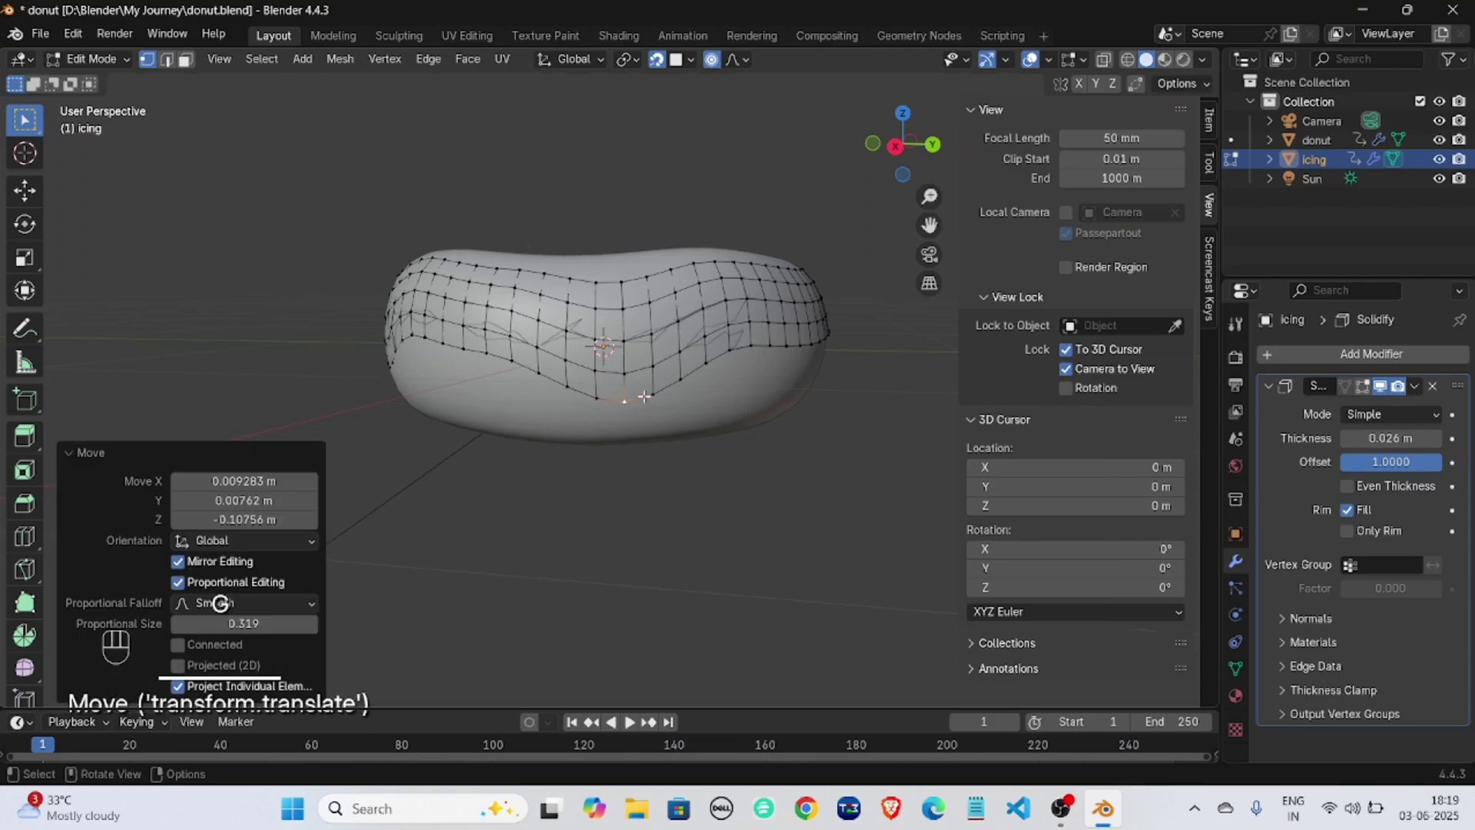
Lower a vertex on the shallow stretch of the icing's lower edge about 0.031 m with proportional editing.
middle_drag(603, 379, 631, 373)
click(644, 345)
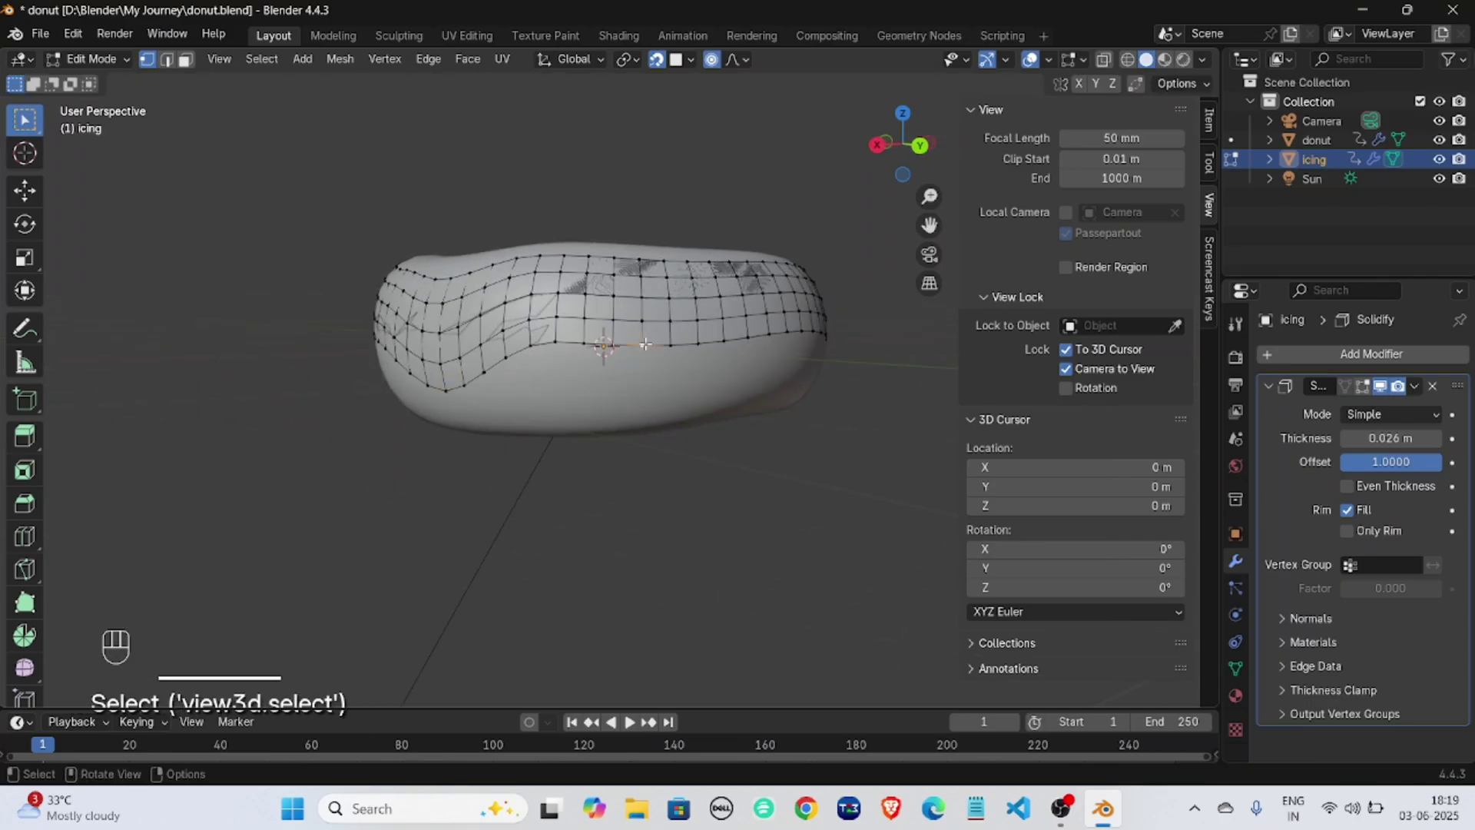
key(g)
click(639, 357)
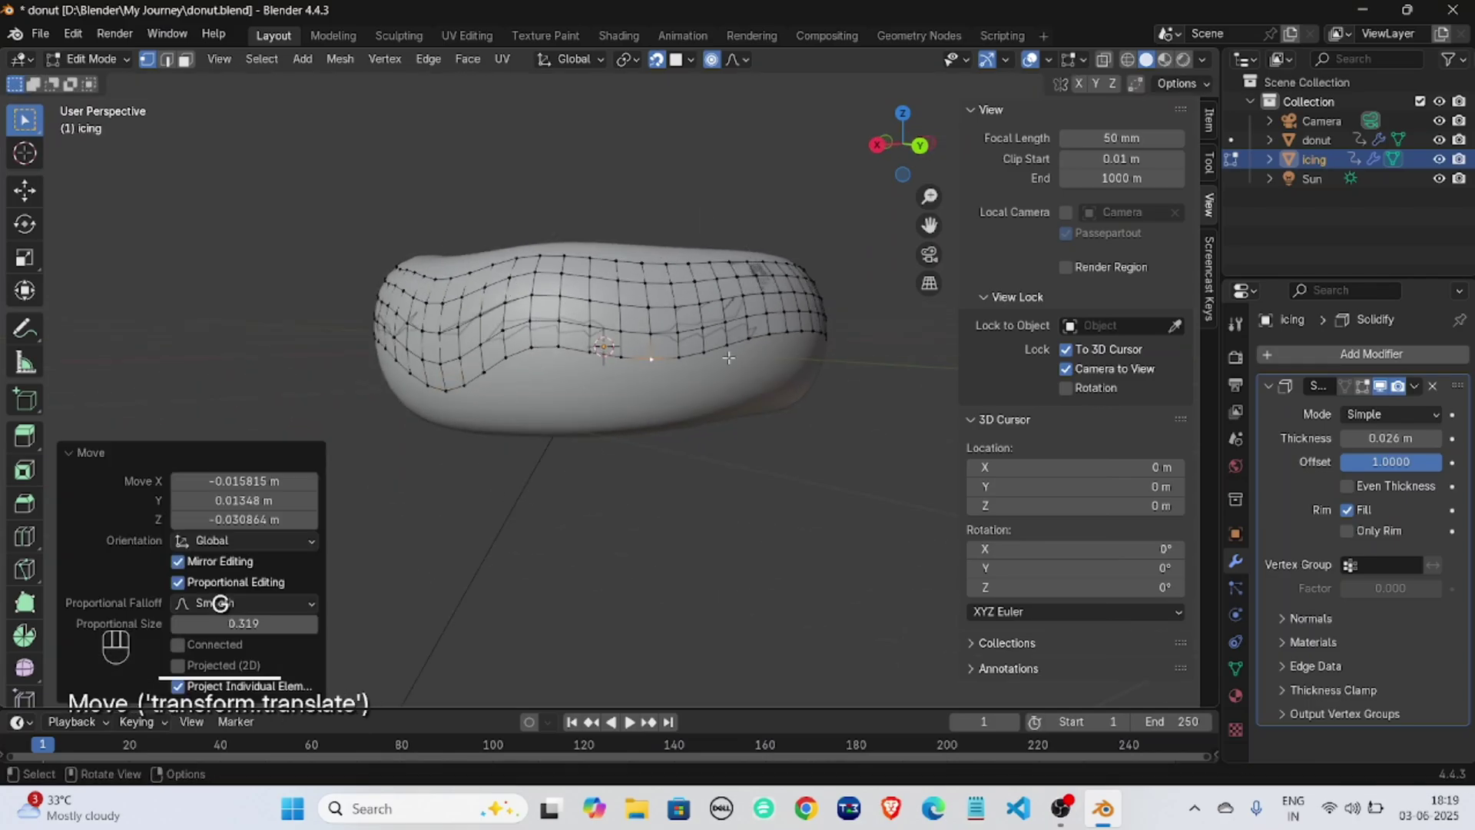
Pull down another lower-edge vertex farther around the icing and check the edge shape in Object Mode.
middle_drag(639, 358, 635, 363)
click(645, 344)
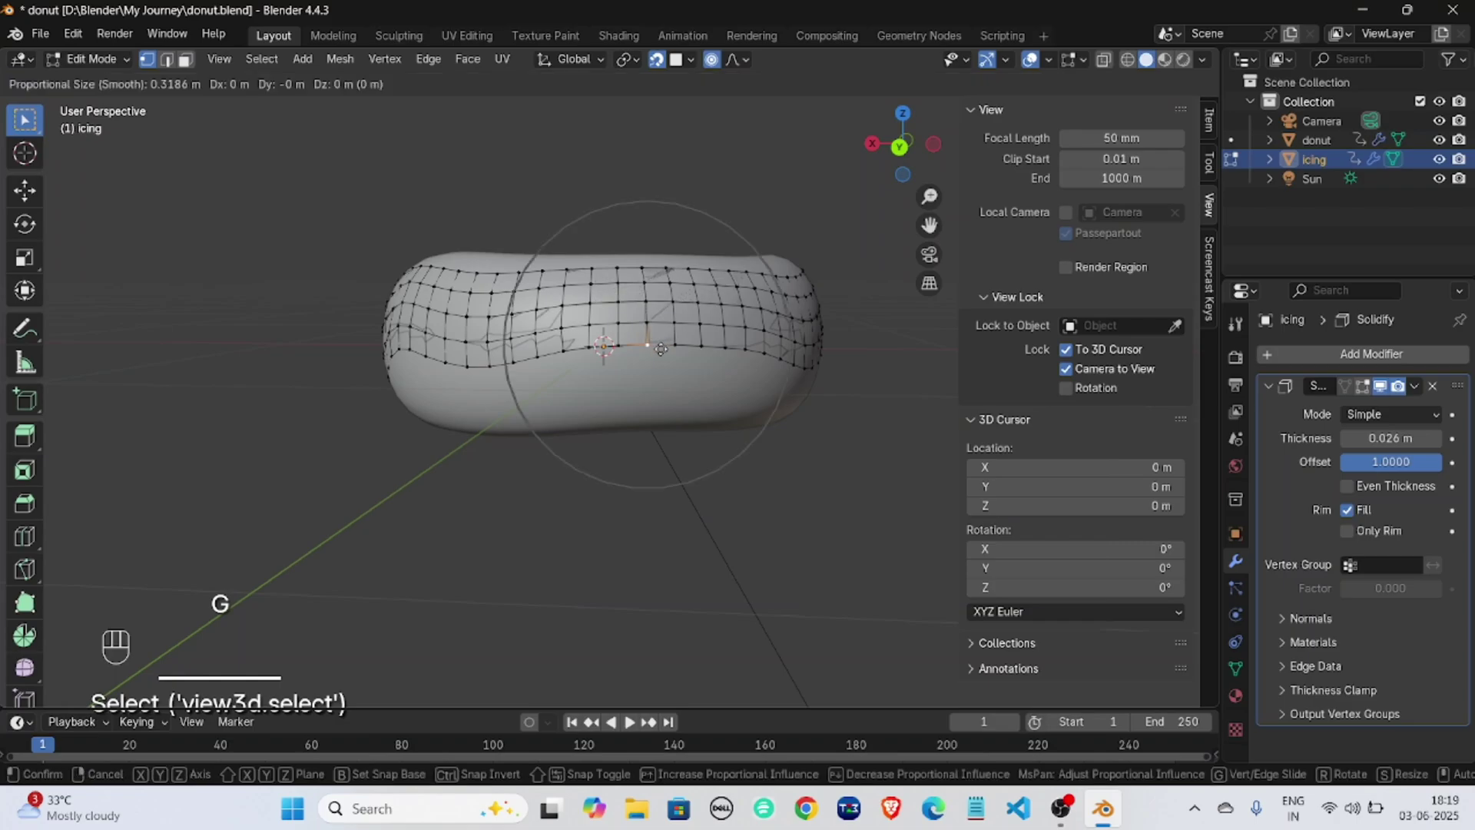
key(g)
click(661, 374)
middle_drag(661, 374, 662, 412)
key(Tab)
key(Tab)
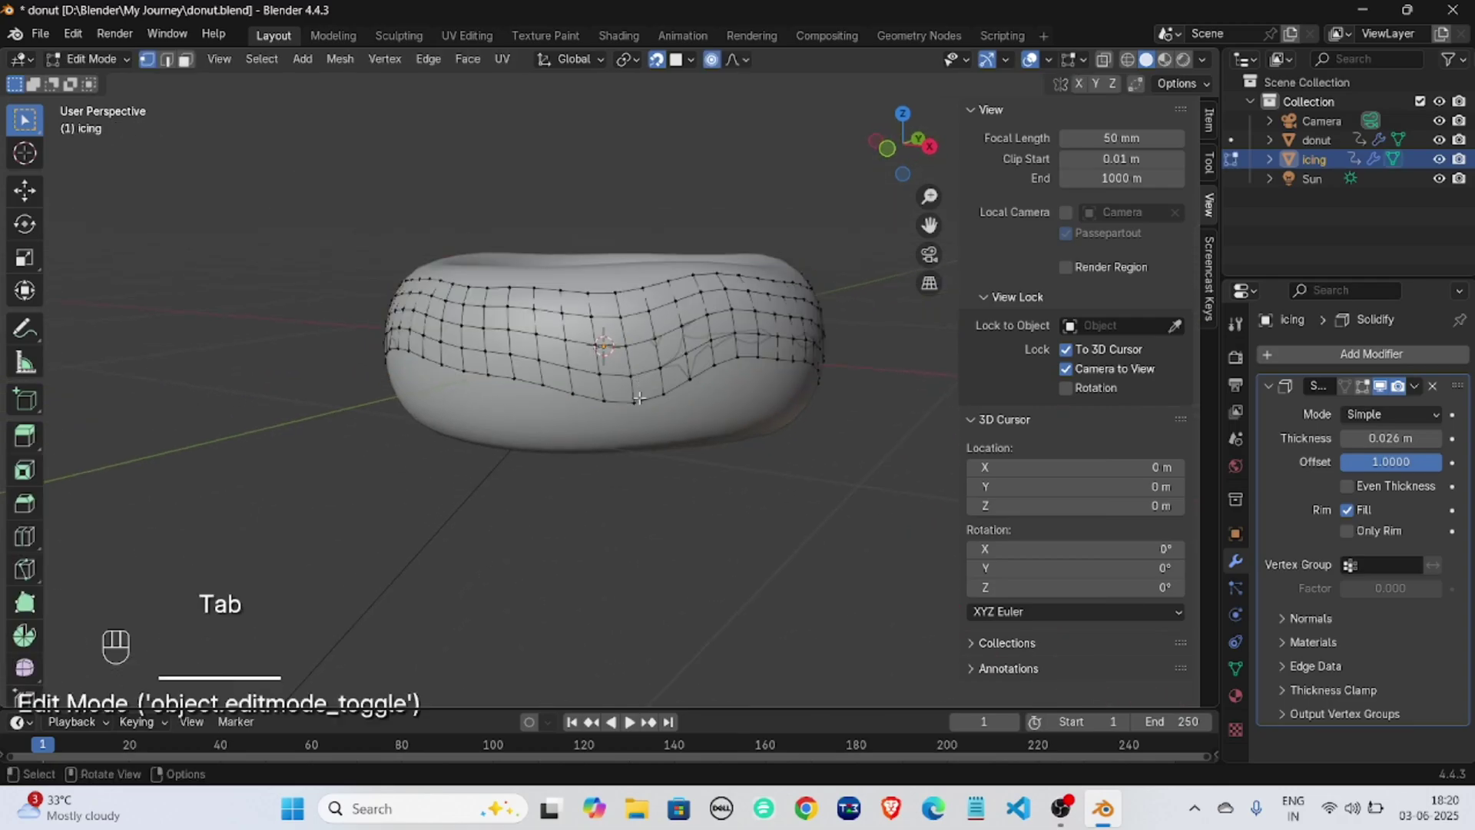
Soften a deep drip by raising its lowest vertex about 0.04 m and shifting it about -0.032 m in X.
click(632, 403)
key(g)
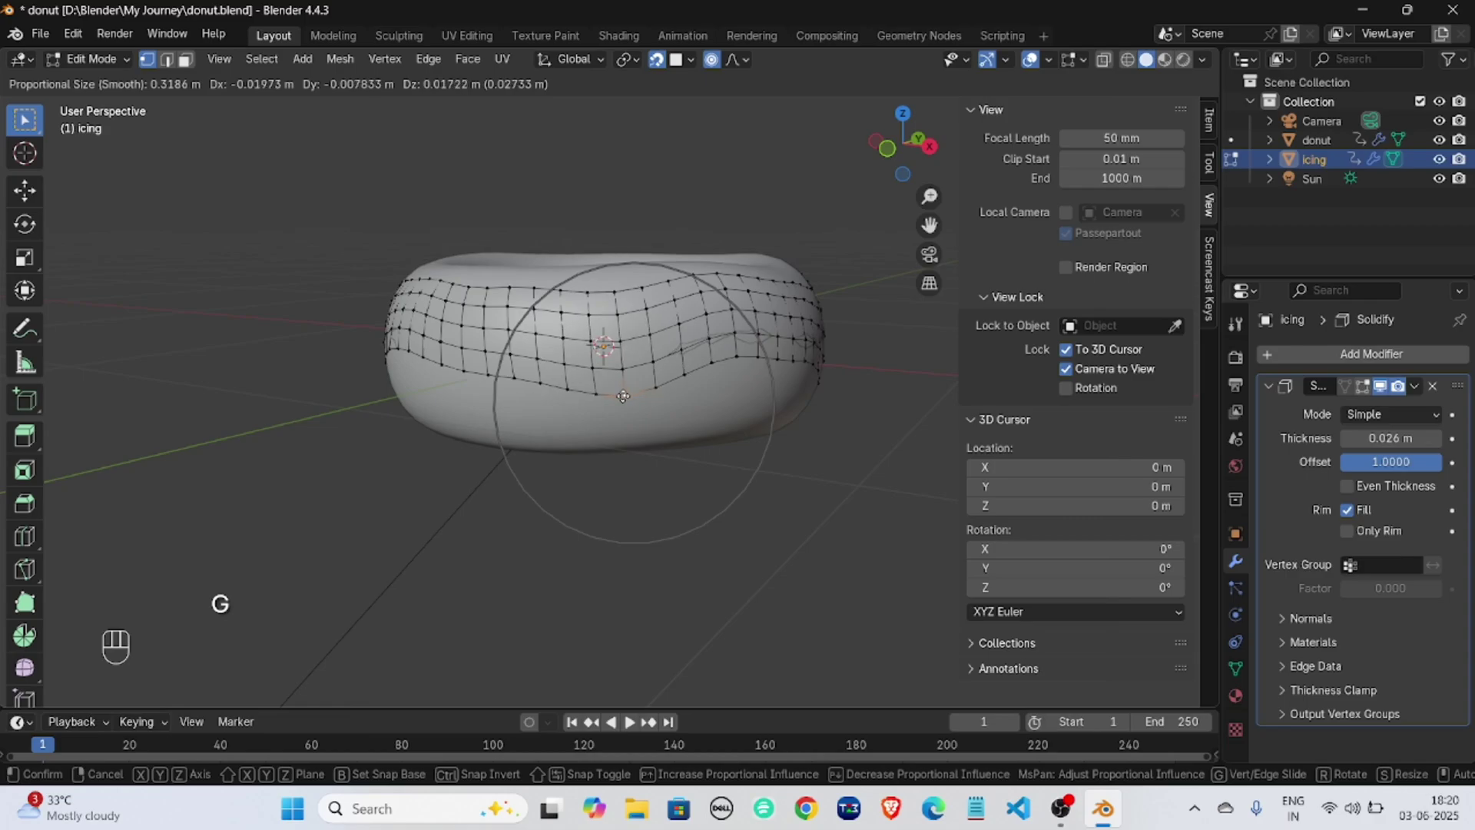
key(x)
key(x)
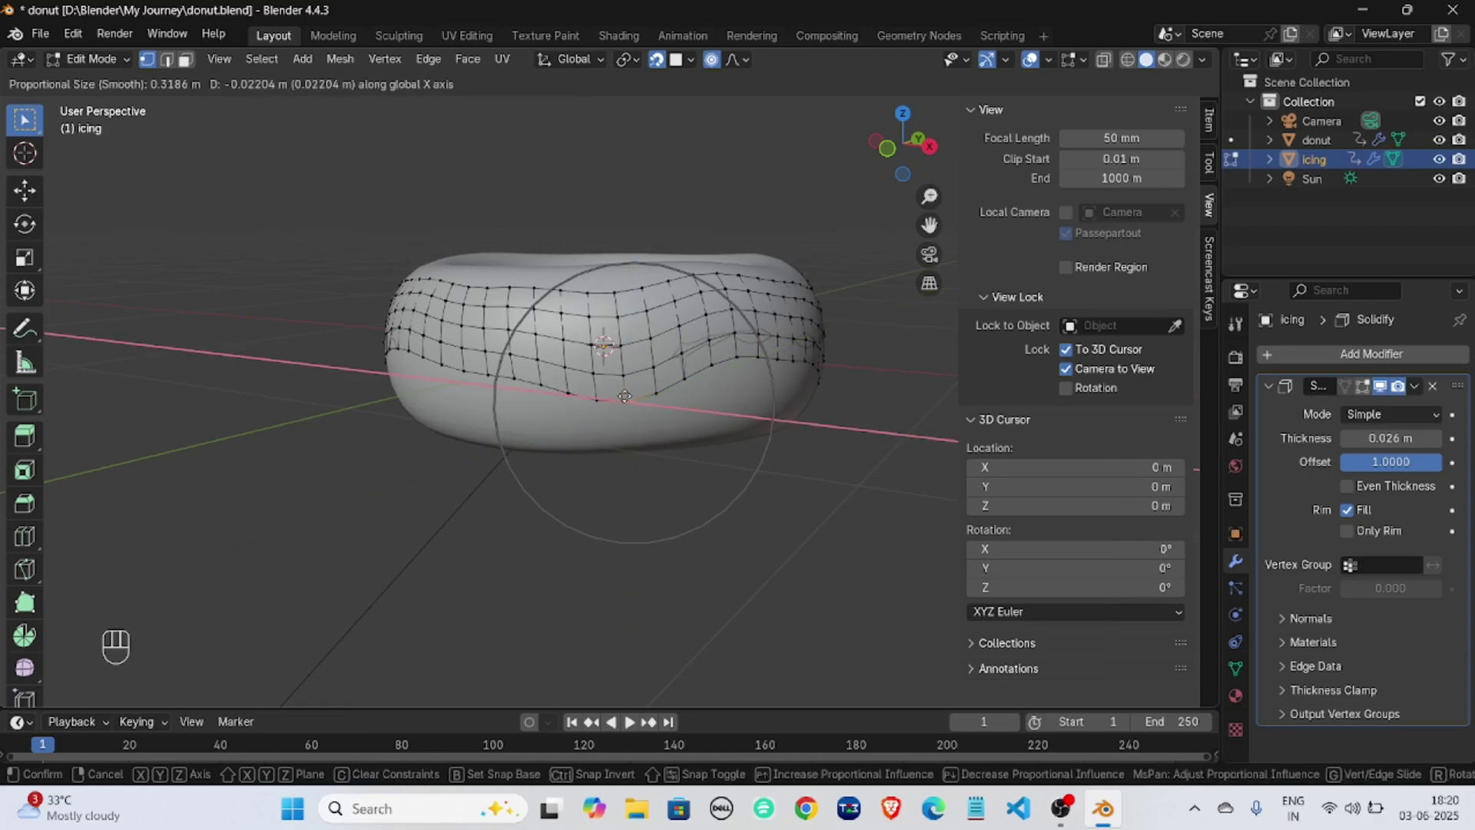
key(z)
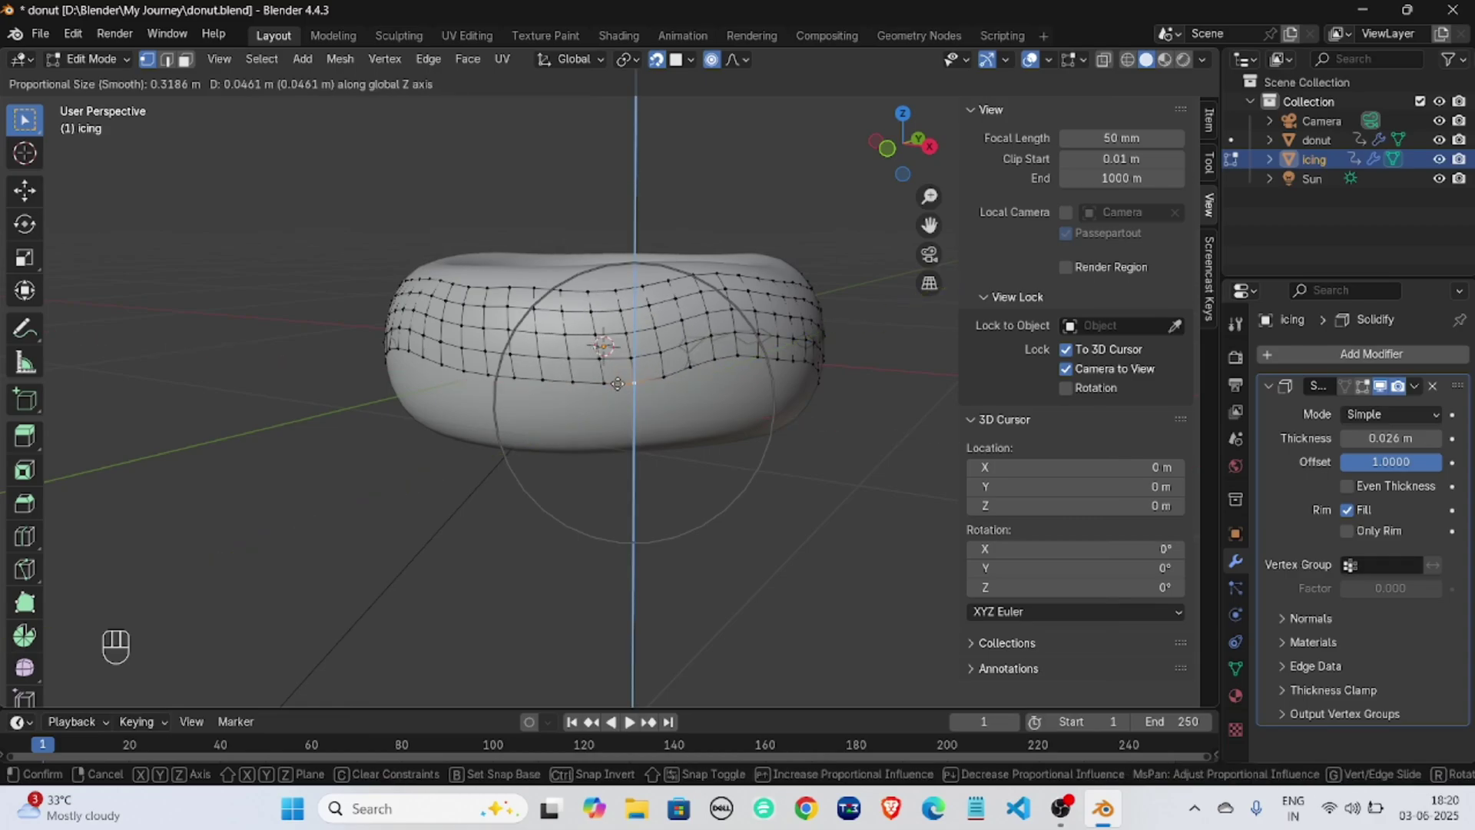
key(z)
click(617, 385)
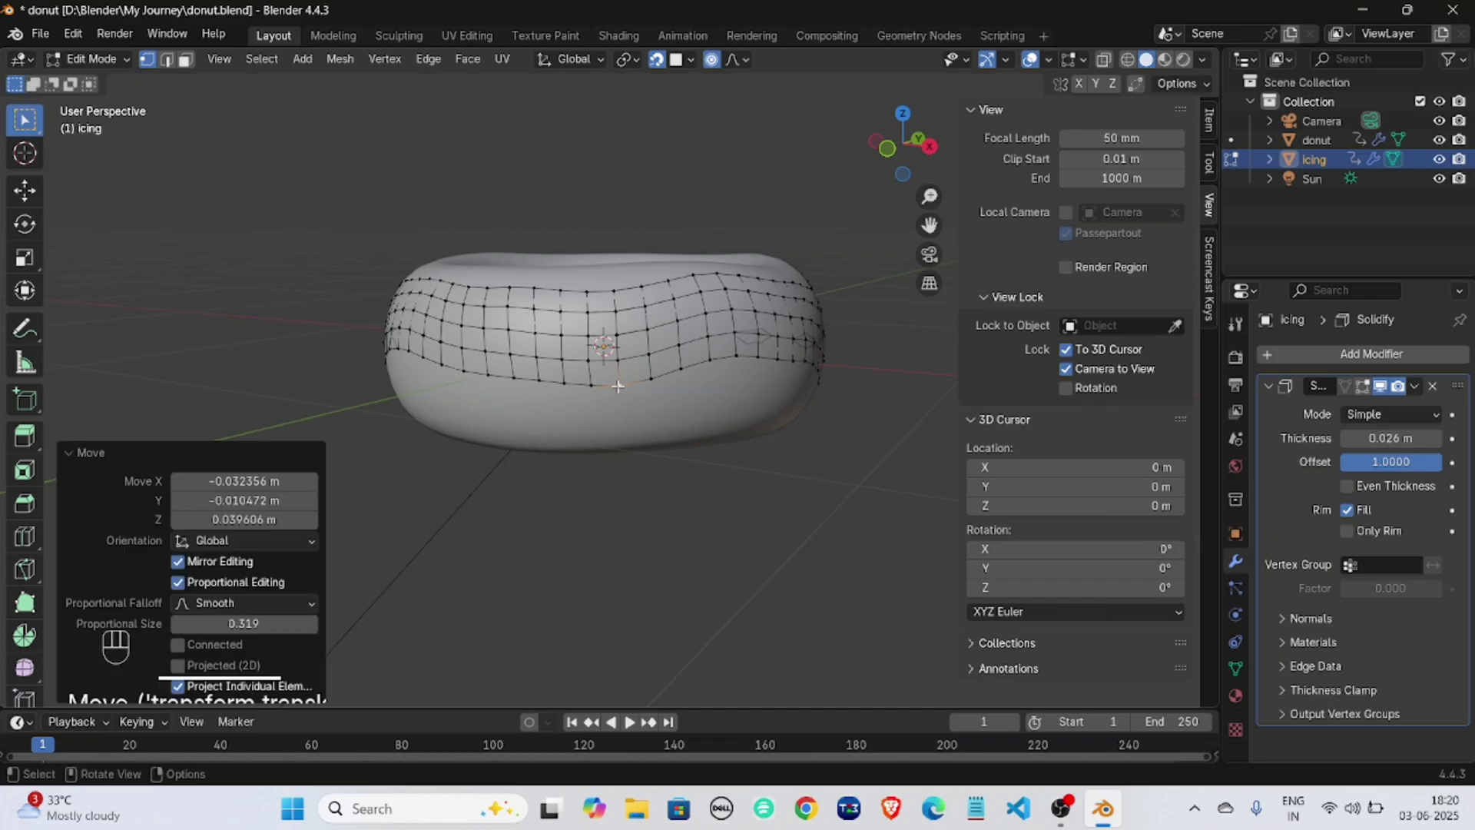
middle_drag(618, 386, 578, 367)
key(Tab)
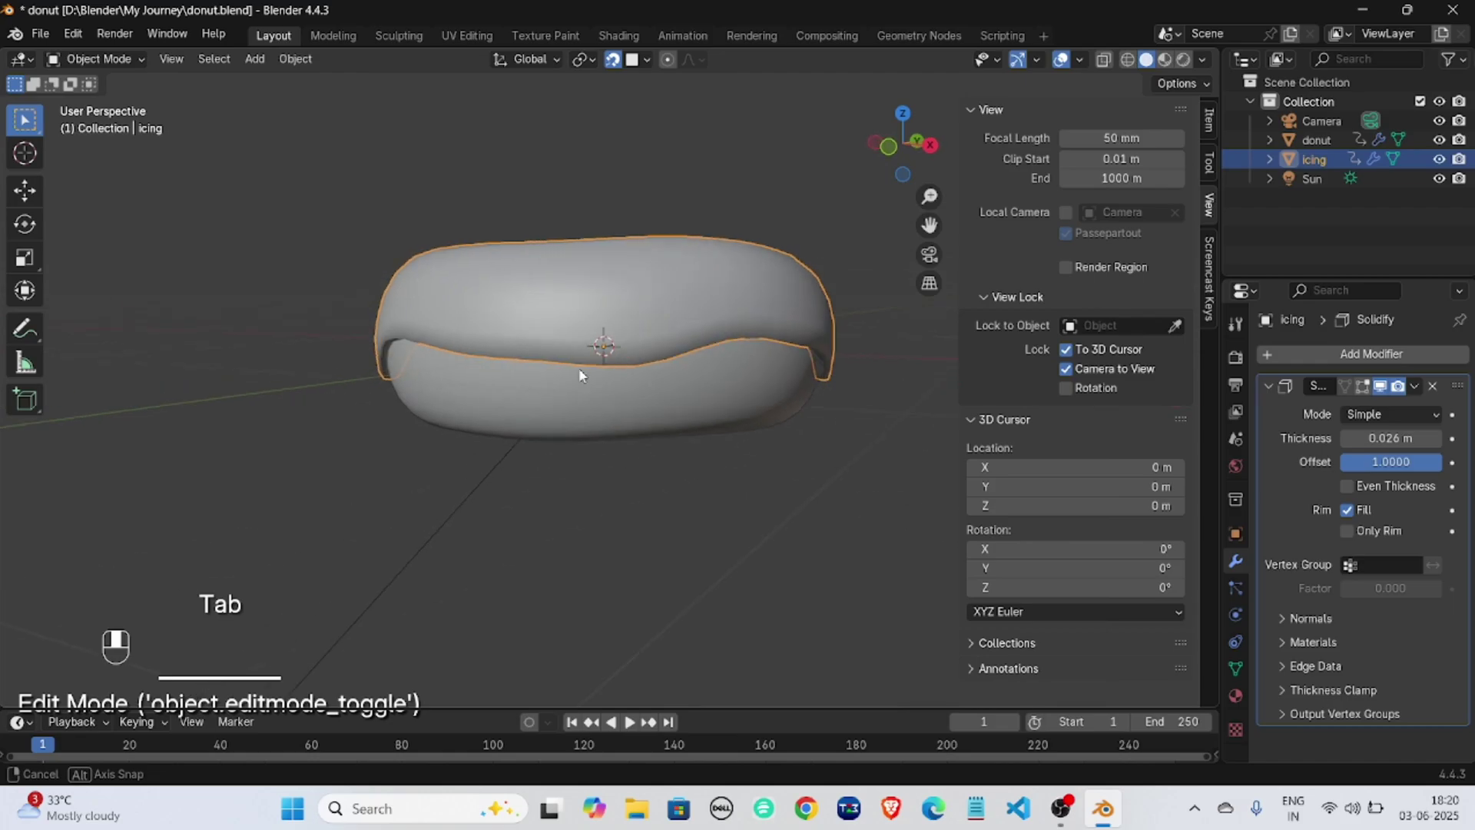
key(Tab)
Pull the softened drip's lowest vertex down about 0.063 m along Z and check the drip in Object Mode.
click(620, 378)
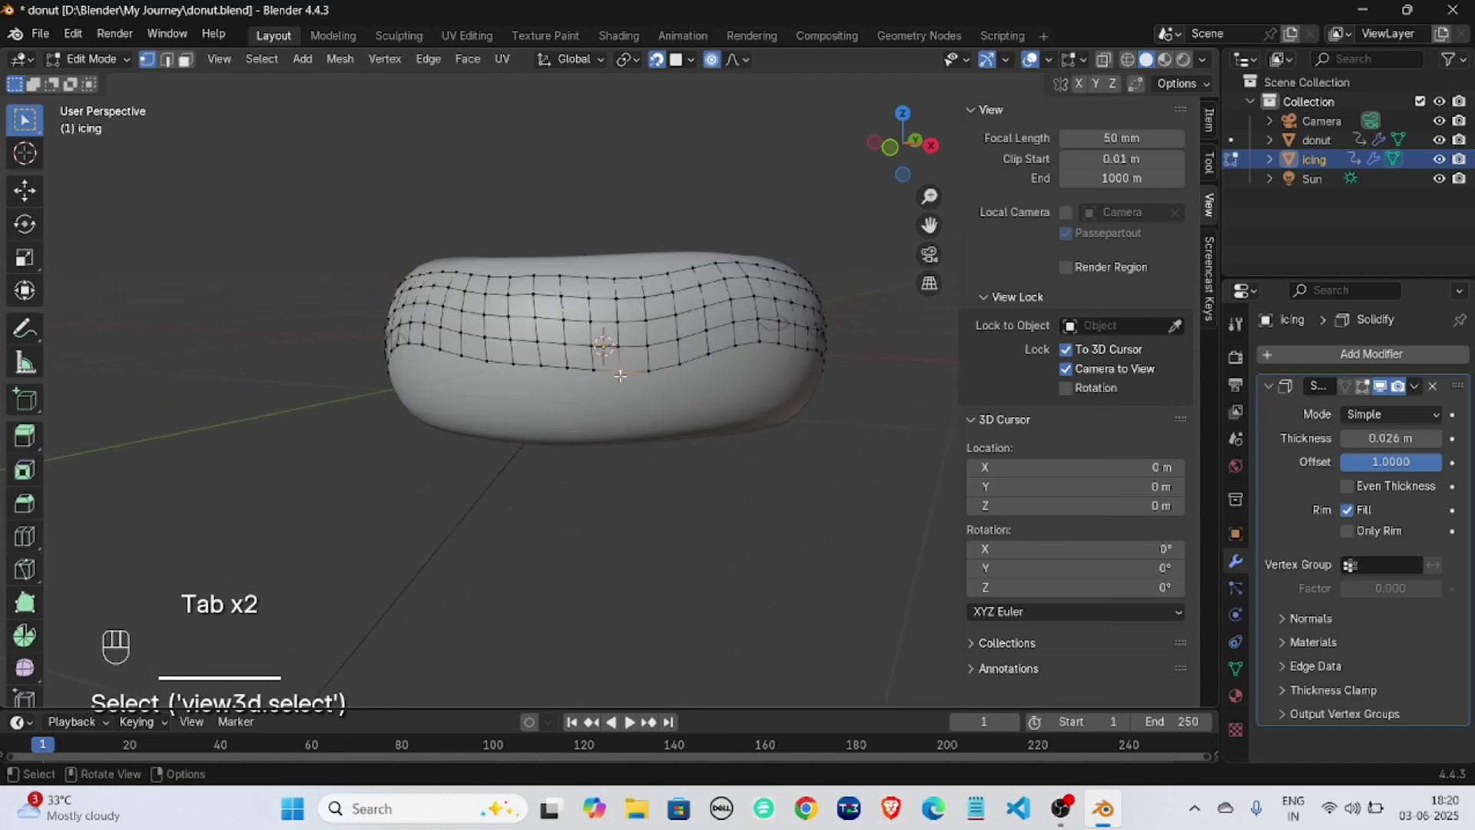
key(g)
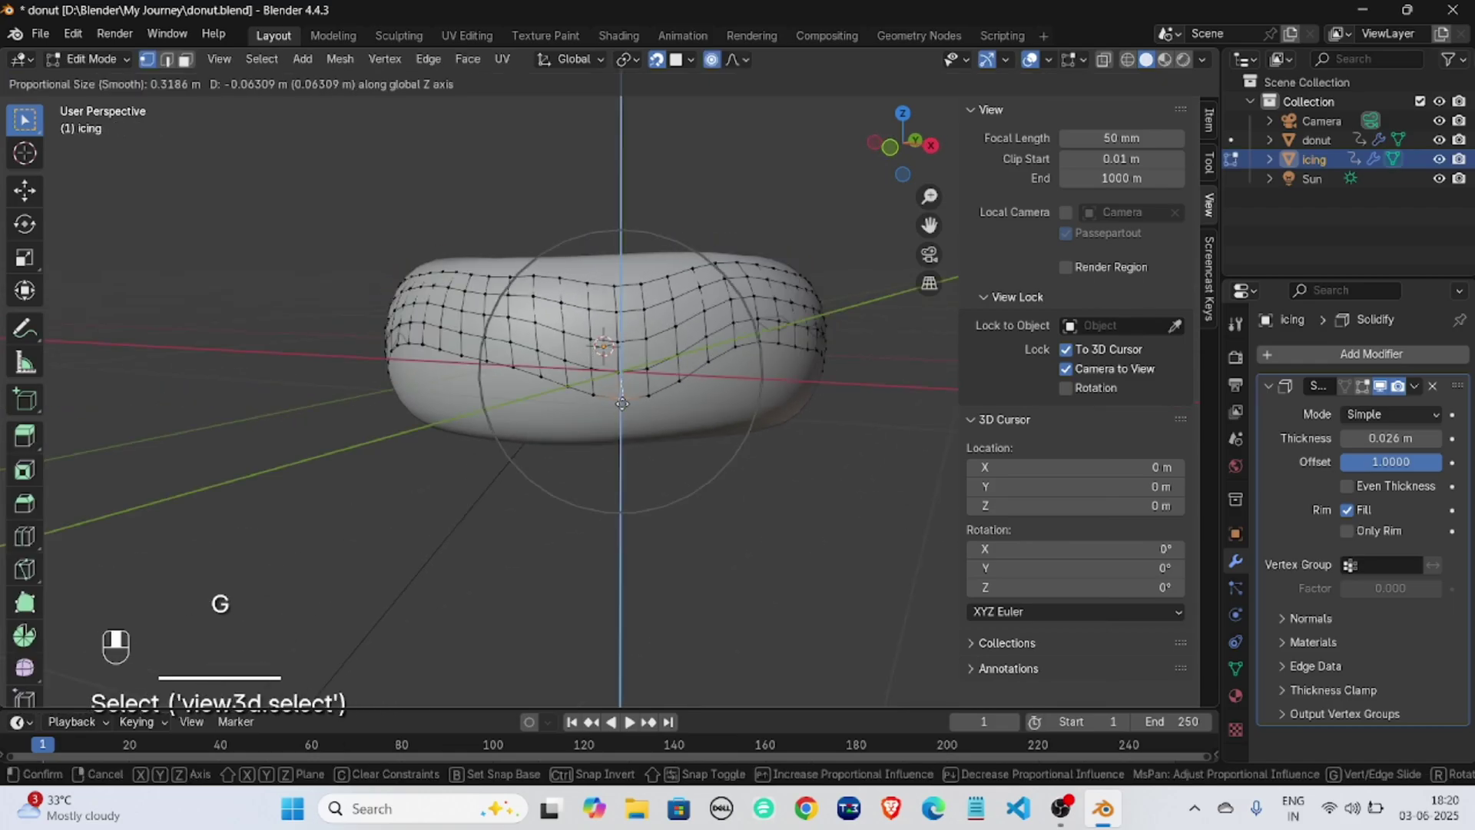
click(622, 402)
click(657, 455)
middle_drag(657, 455, 537, 453)
key(Tab)
scroll(537, 457, up, 2)
key(Tab)
Raise the drip's lowest vertex about 0.006 m along Z with proportional editing.
click(566, 424)
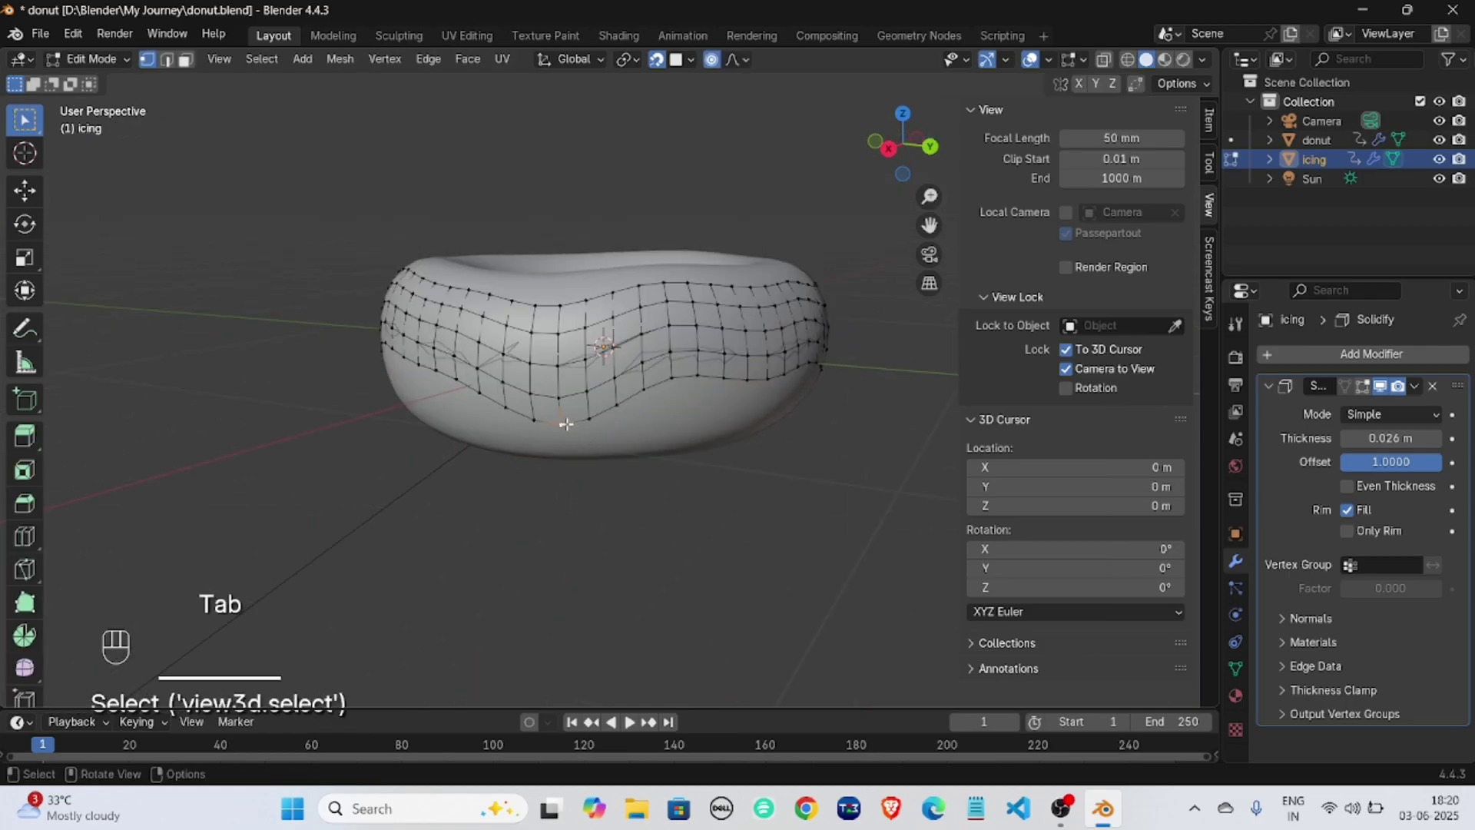
key(g)
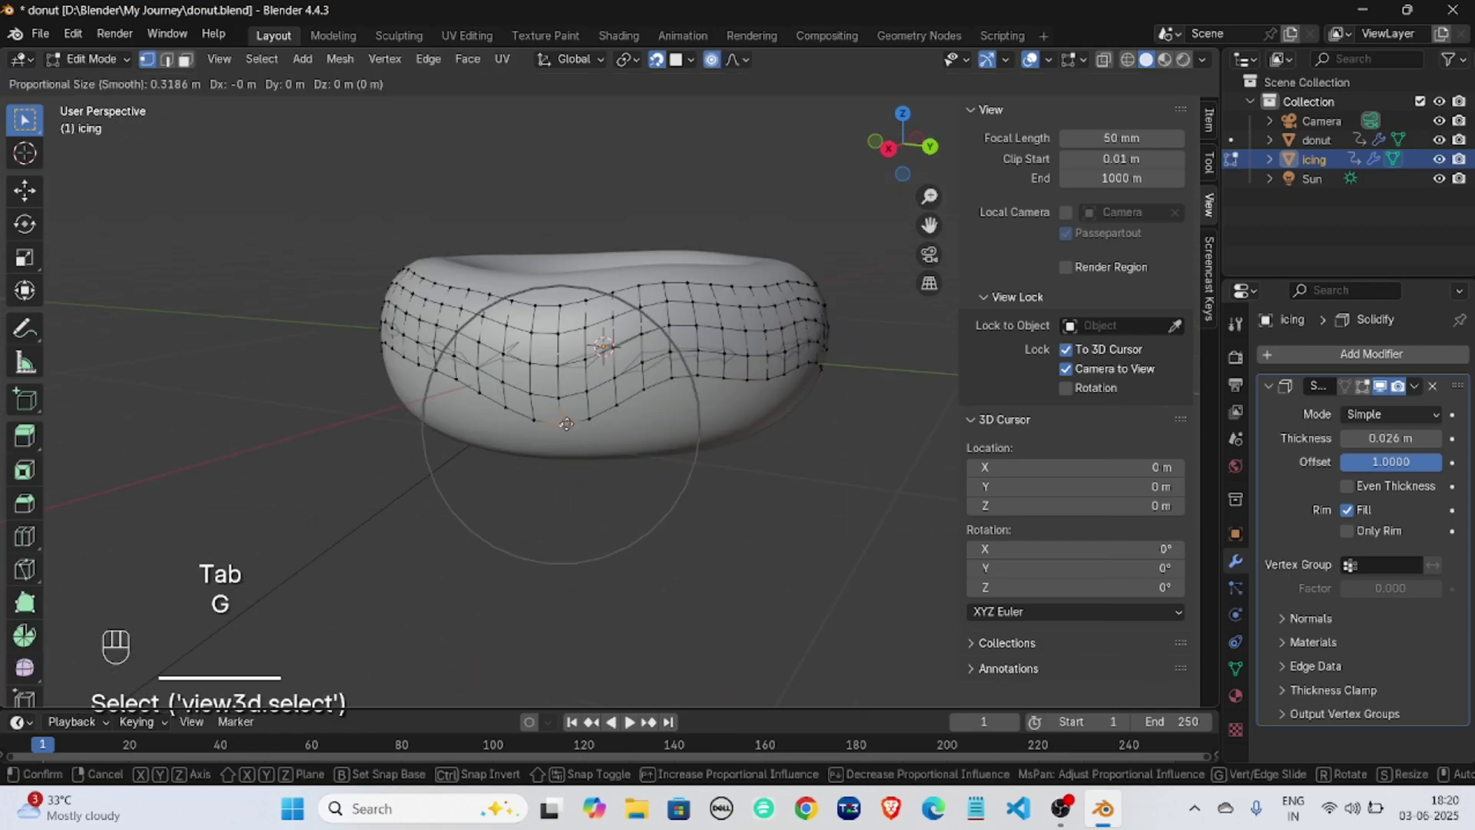
key(g)
click(566, 423)
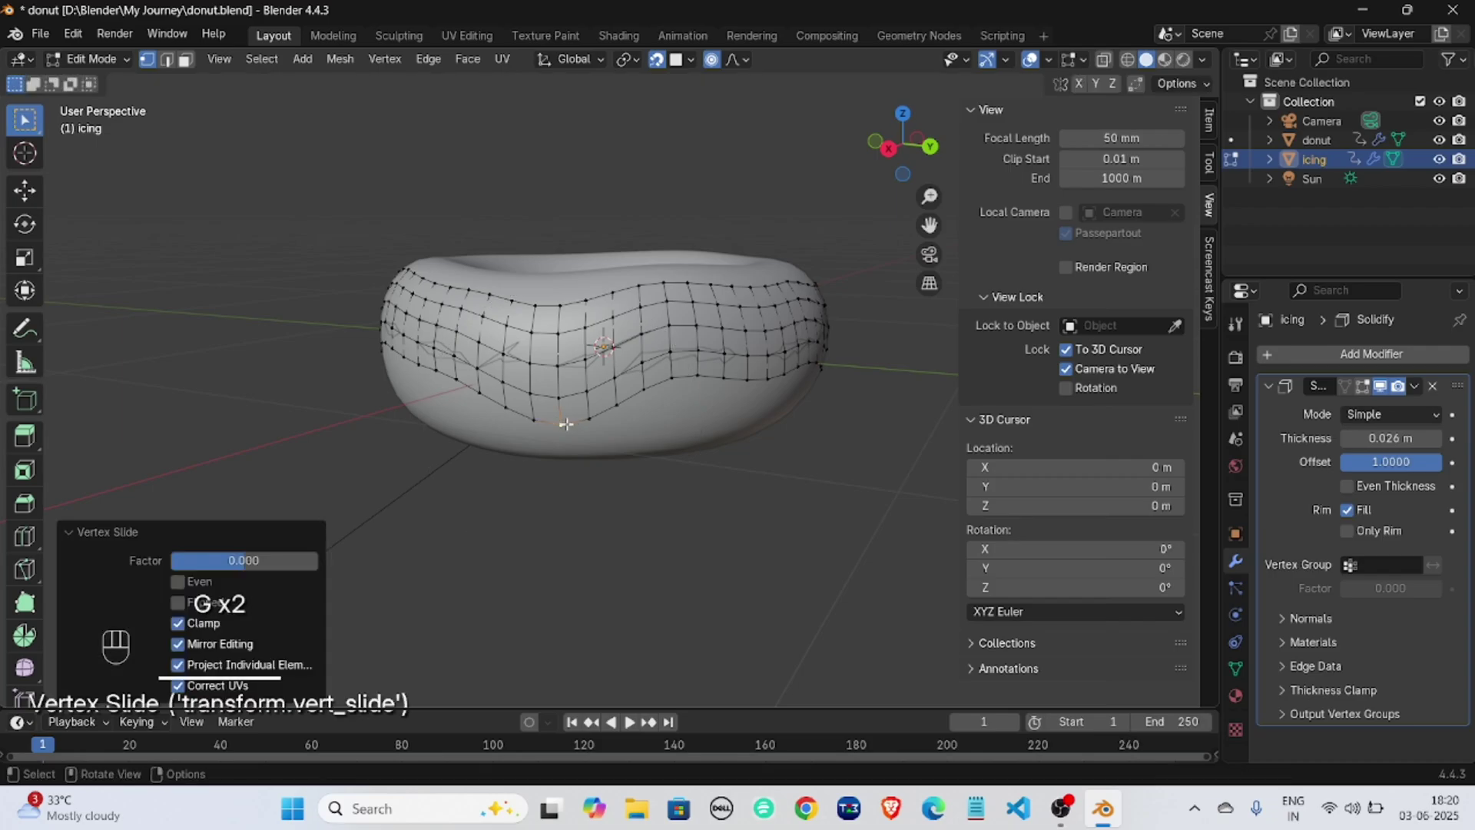
key(g)
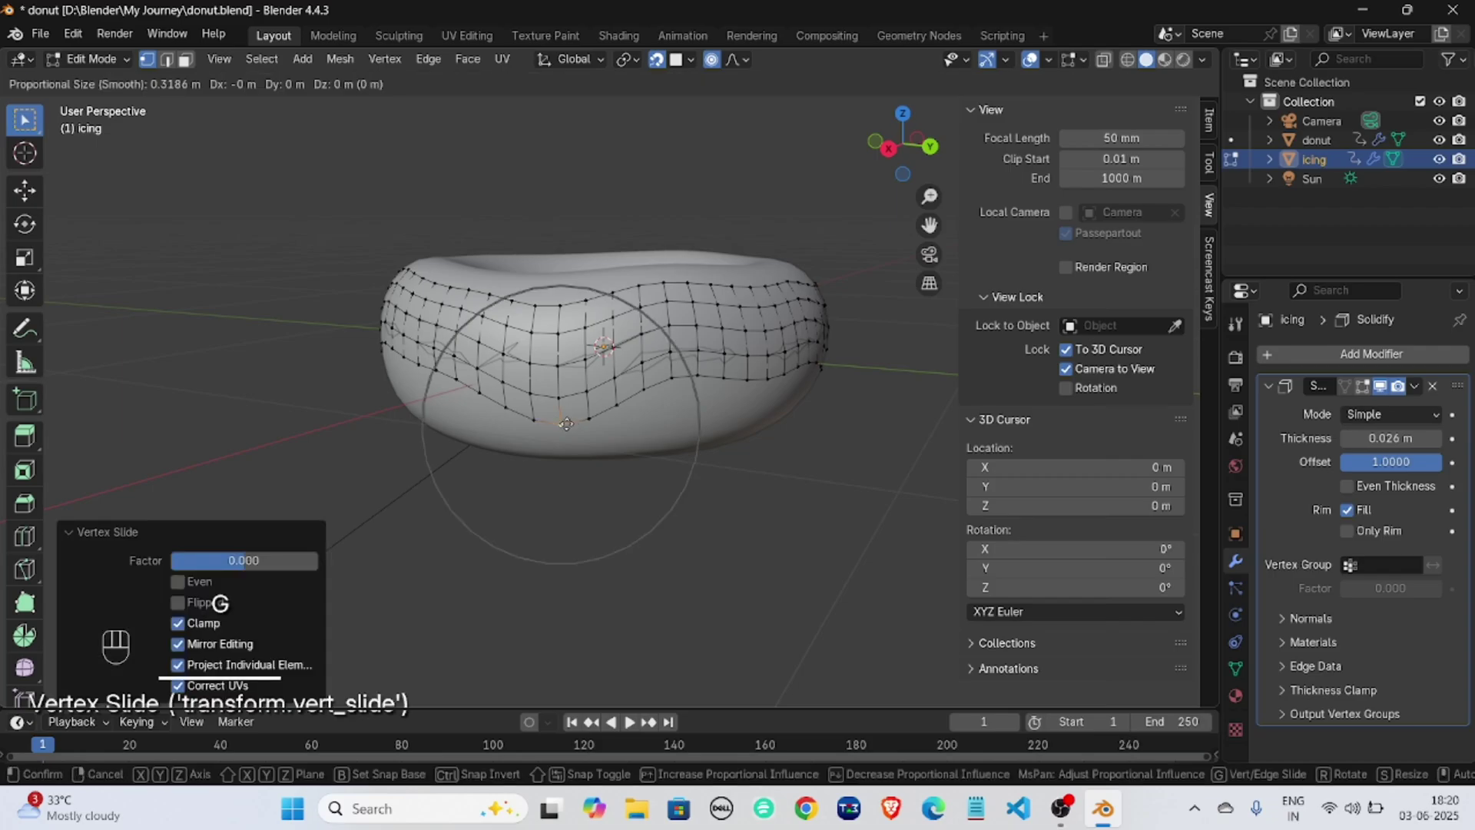
key(z)
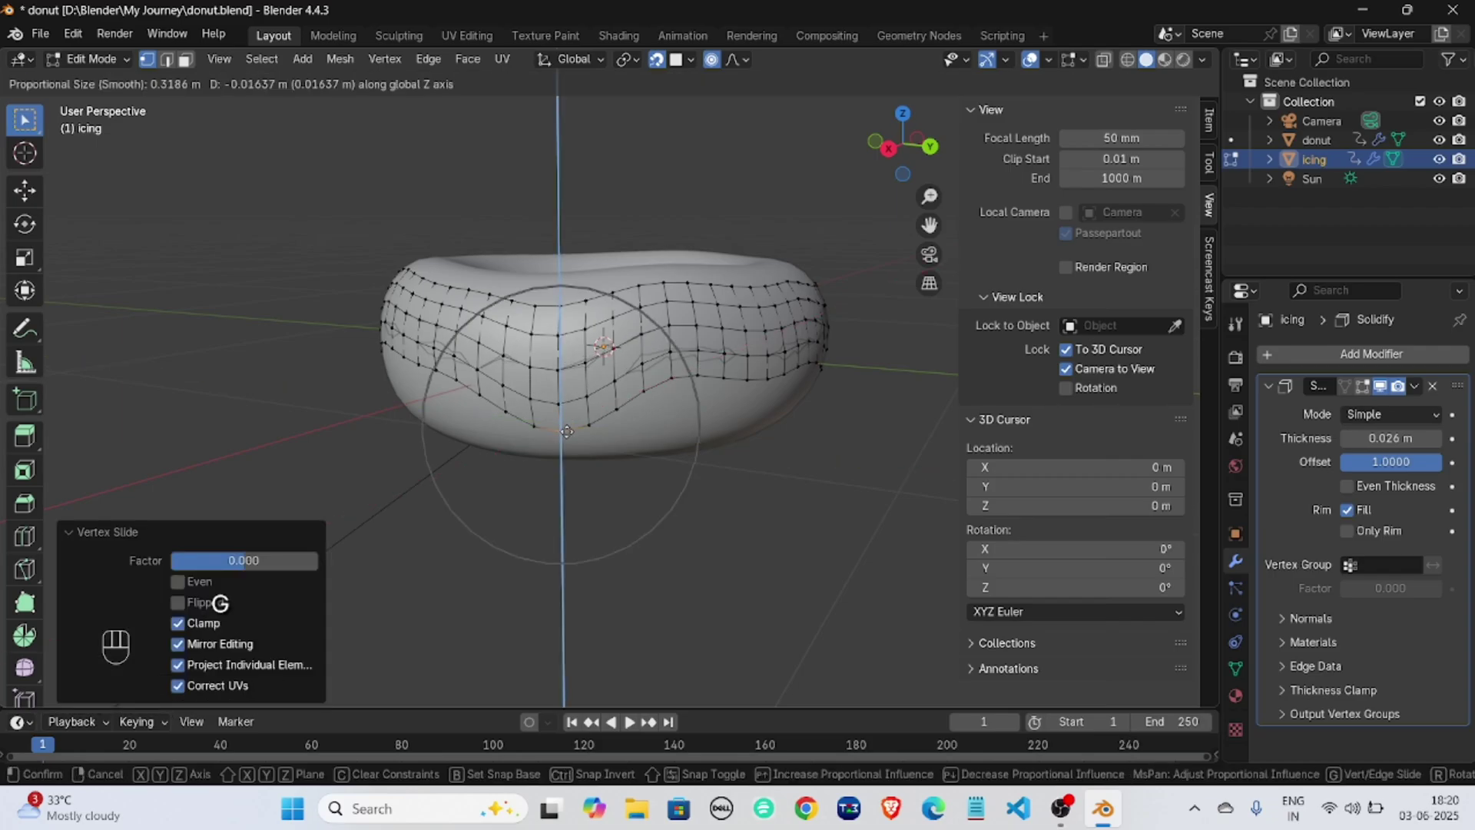
click(560, 442)
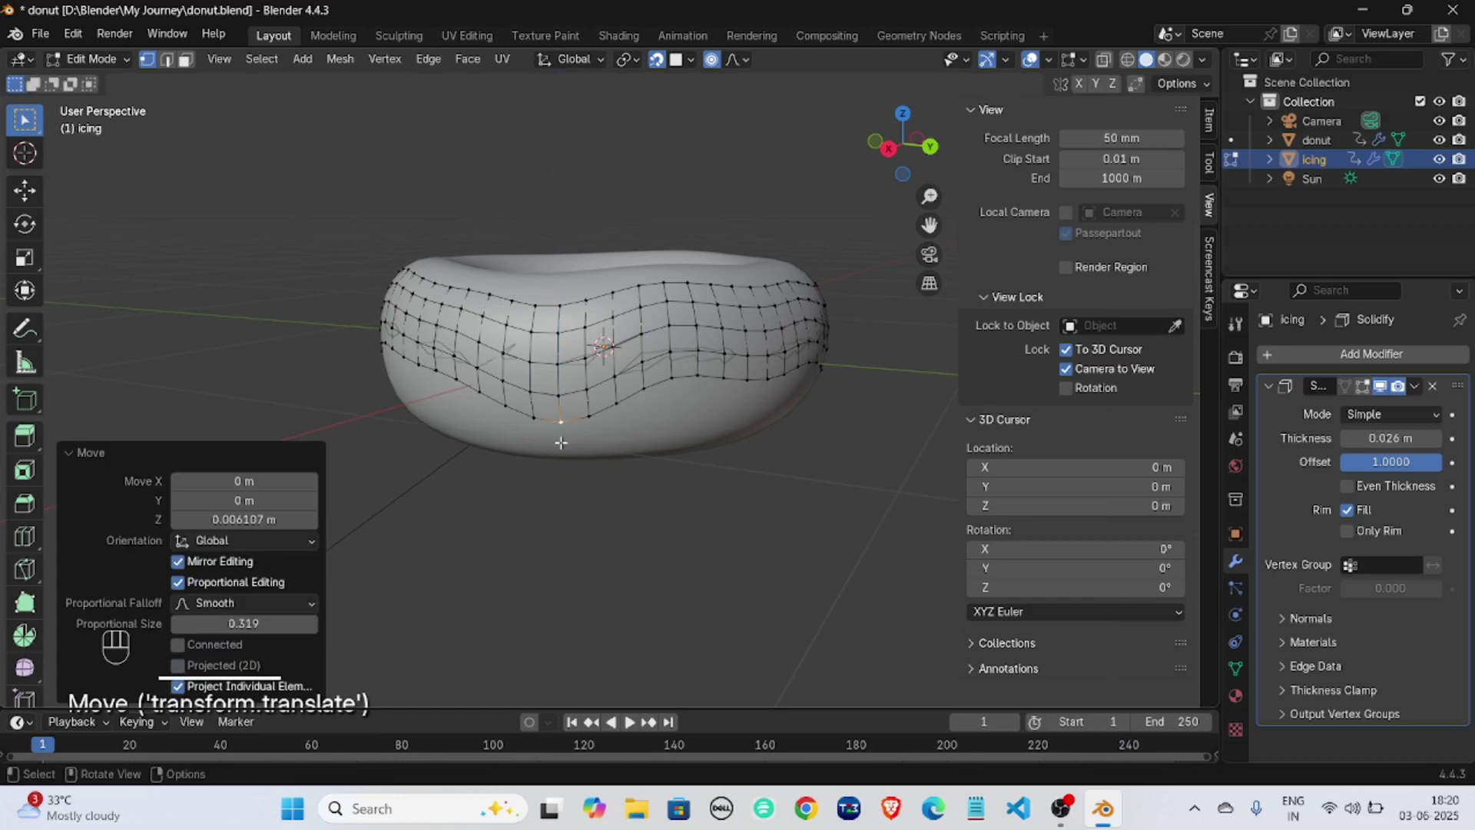
click(592, 500)
Raise the drip's lowest vertex slightly more with a free move, and return to Object Mode.
mouse_move(574, 512)
middle_down()
mouse_move(589, 494)
mouse_move(582, 509)
middle_up()
scroll(589, 494, up, 2)
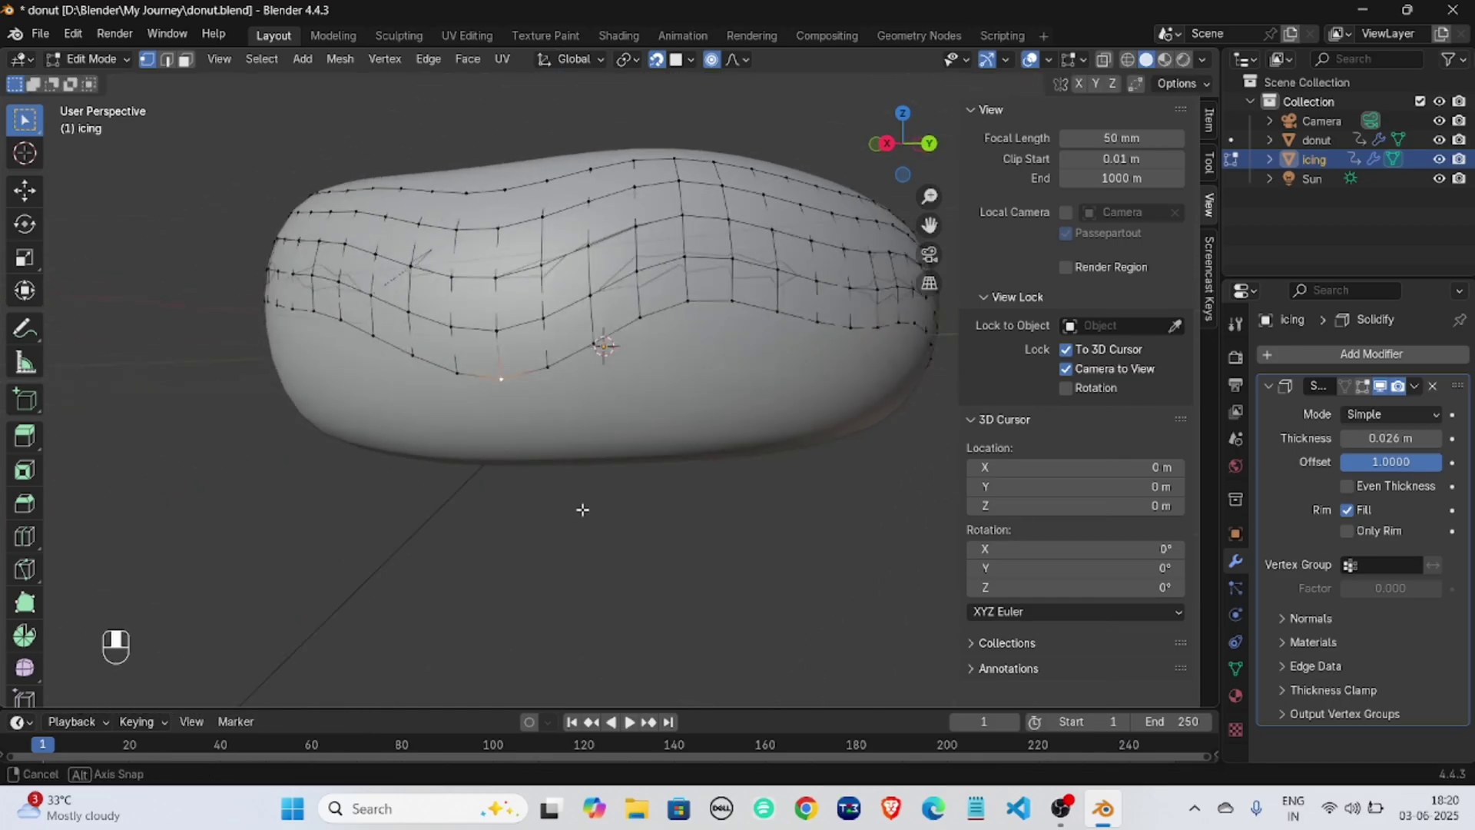
key(g)
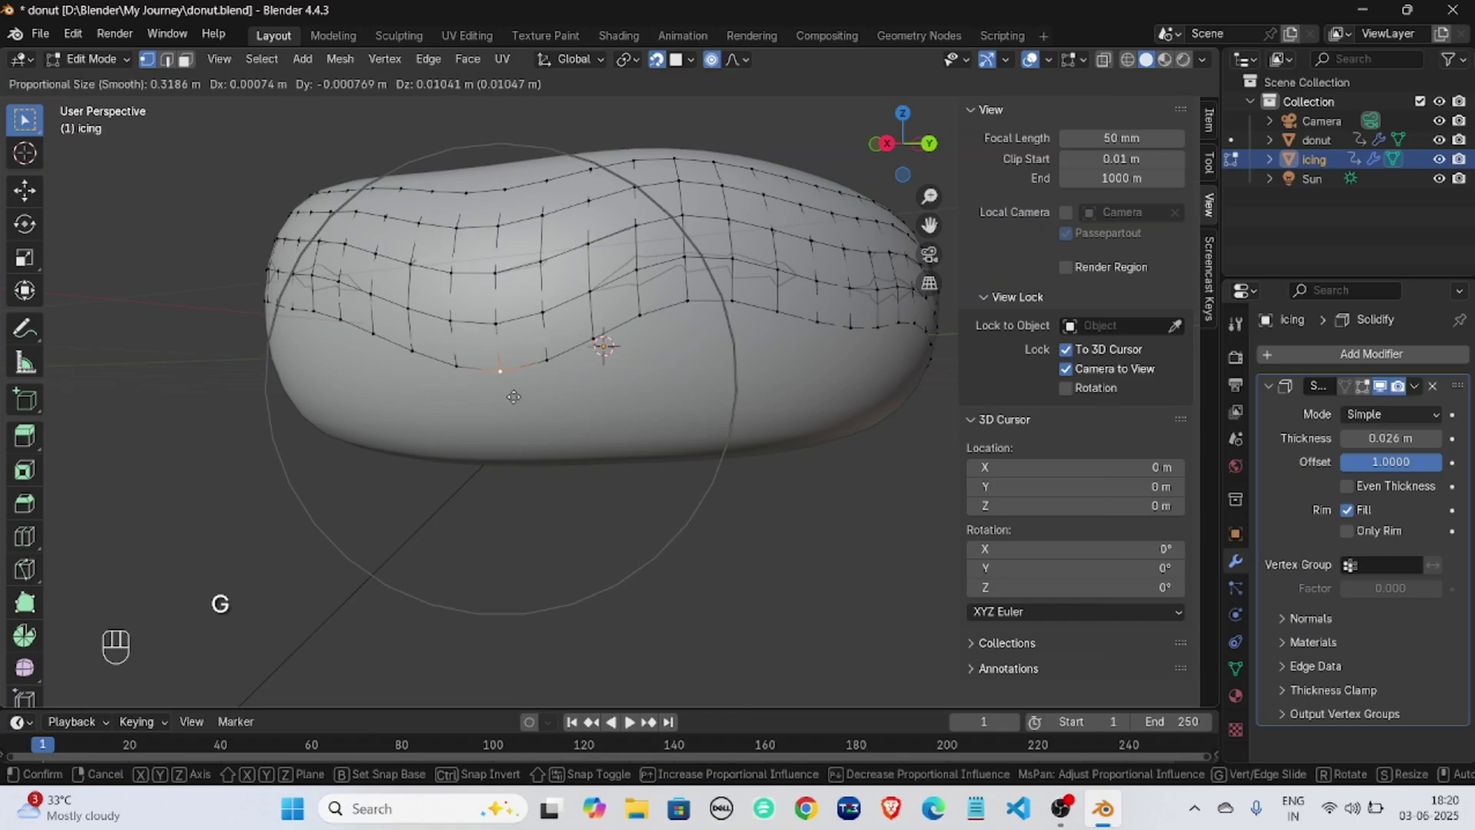
click(514, 390)
click(570, 520)
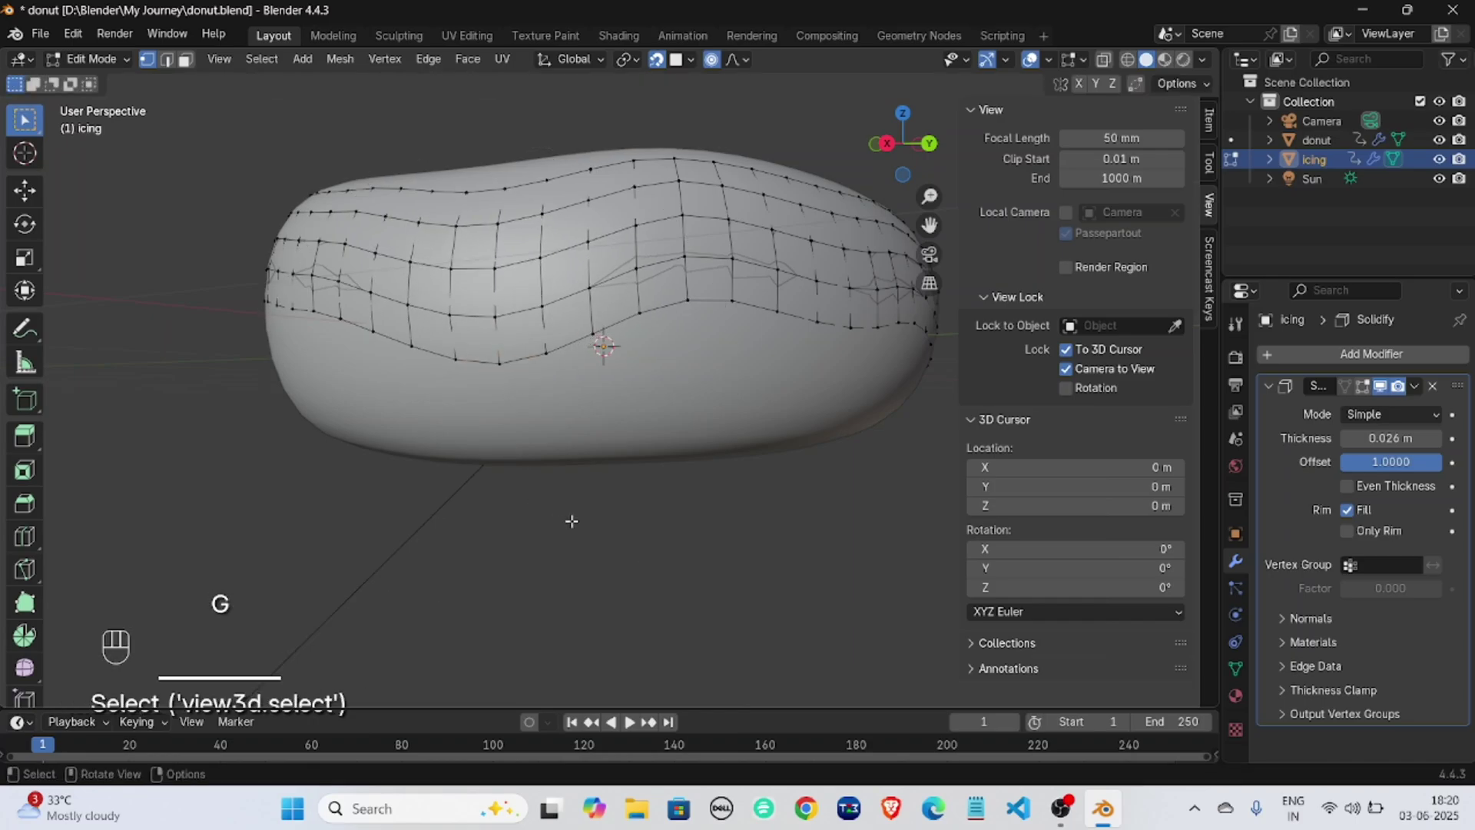
key(Tab)
Move an edge vertex between two drips slightly downward in Edit Mode, and return to Object Mode.
middle_drag(570, 520, 489, 490)
scroll(499, 535, down, 5)
click(661, 390)
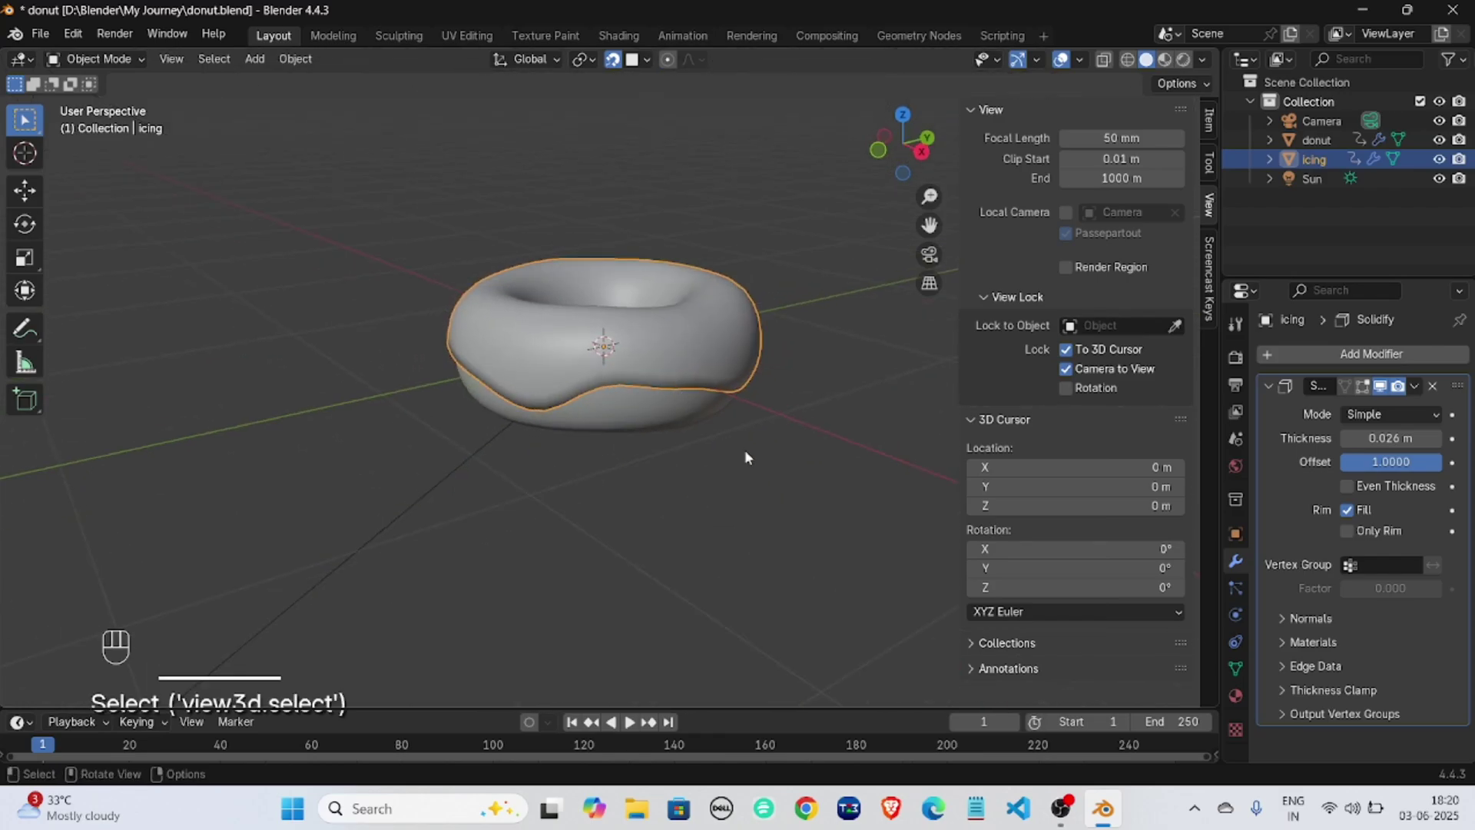
middle_drag(744, 449, 647, 375)
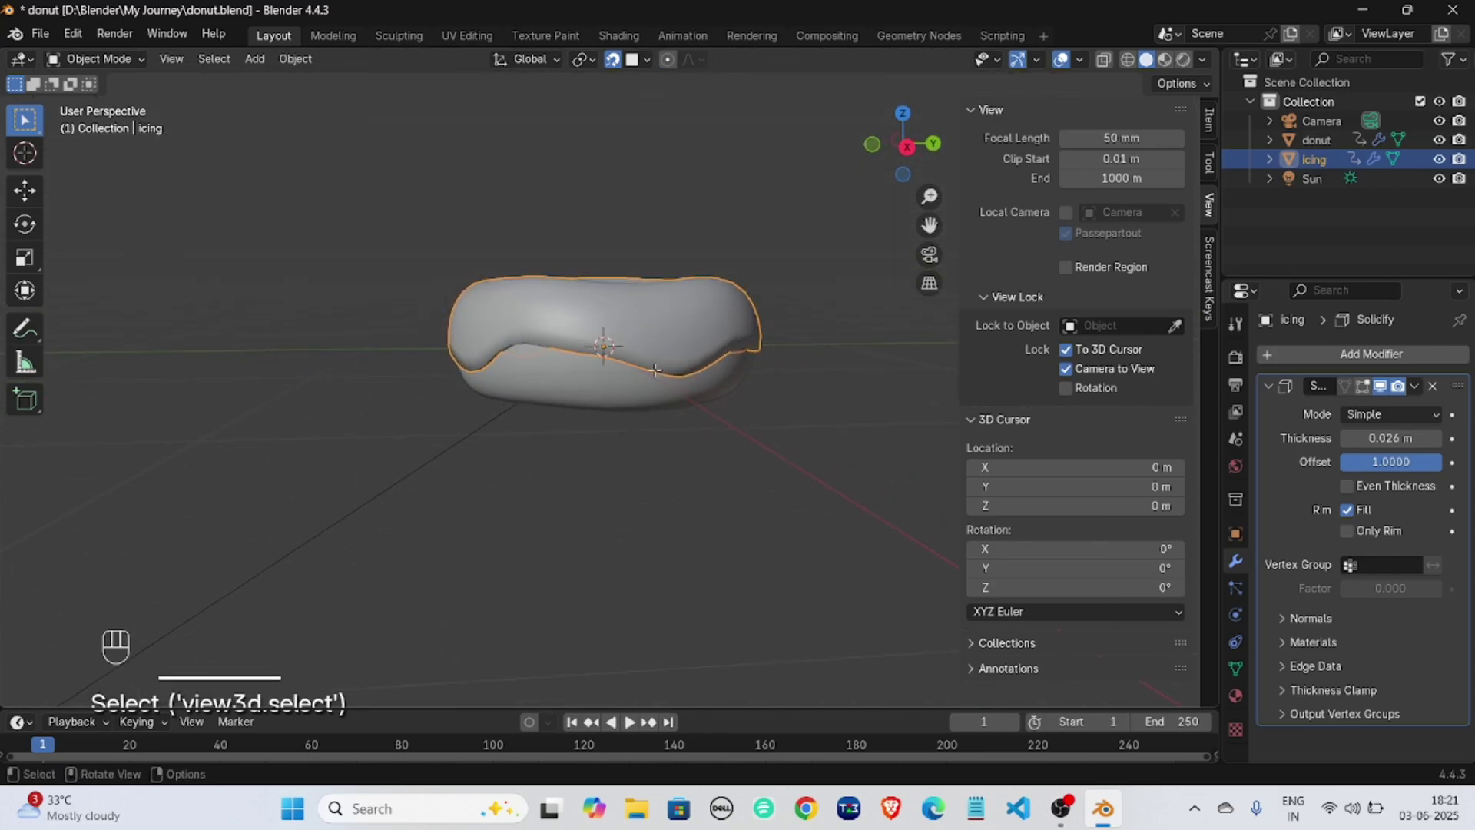
key(Tab)
click(592, 354)
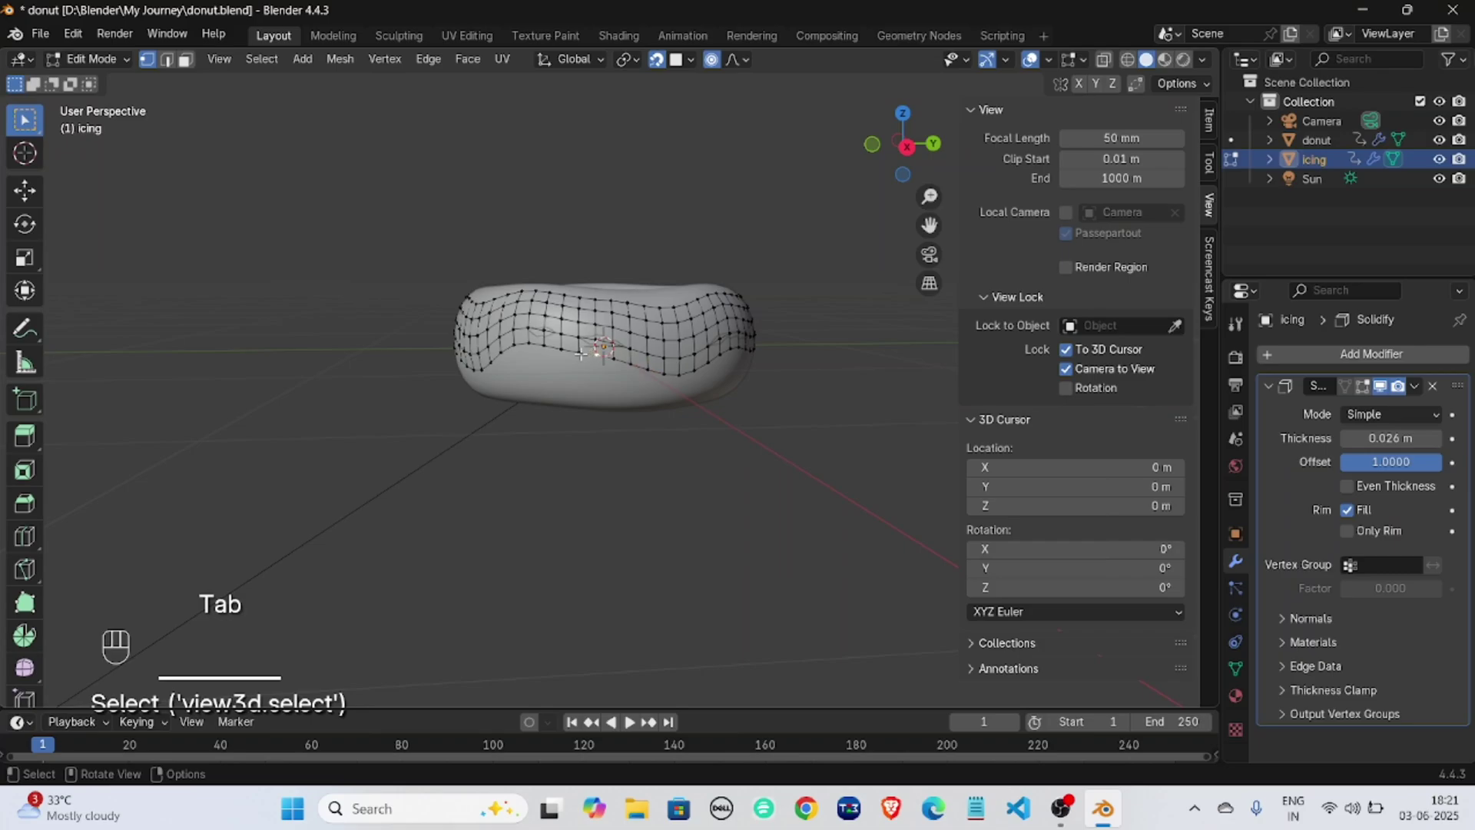
key(g)
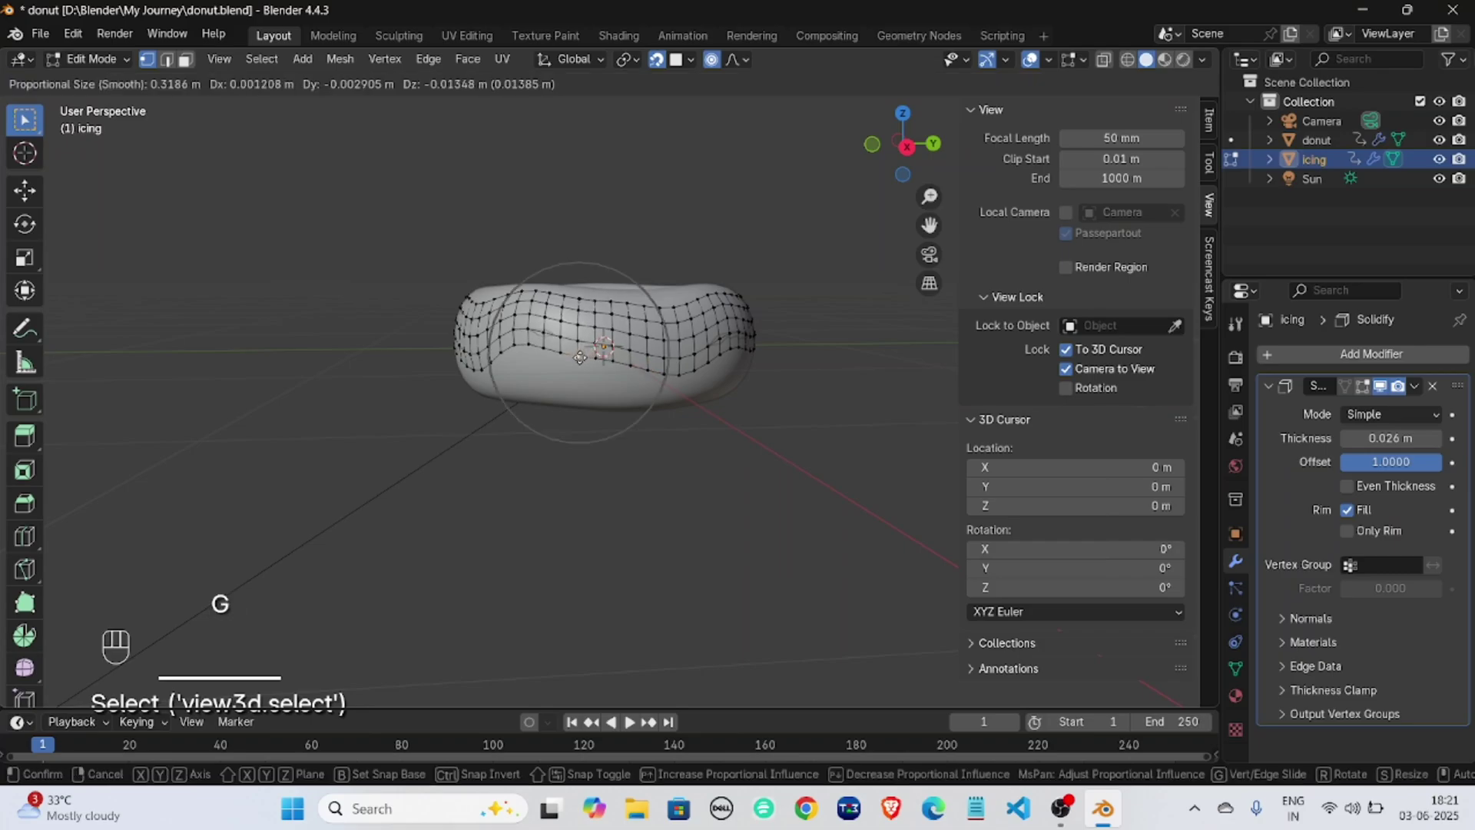
click(527, 452)
scroll(535, 473, up, 2)
click(535, 474)
key(Tab)
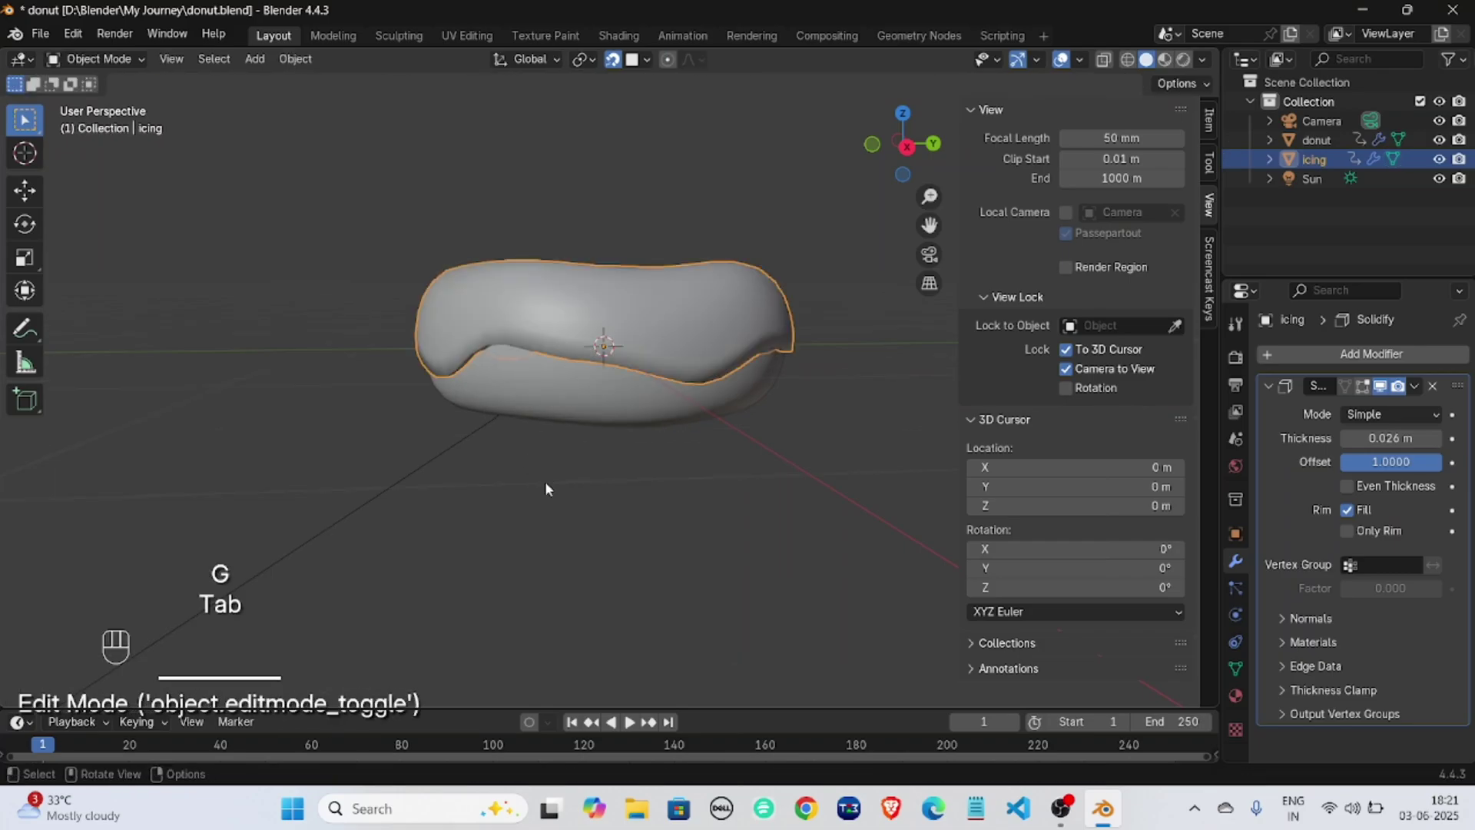
Inspect the icing's drips, reveal its hidden inner and top geometry in Edit Mode, and return to Object Mode.
middle_drag(640, 481, 246, 464)
scroll(300, 471, up, 3)
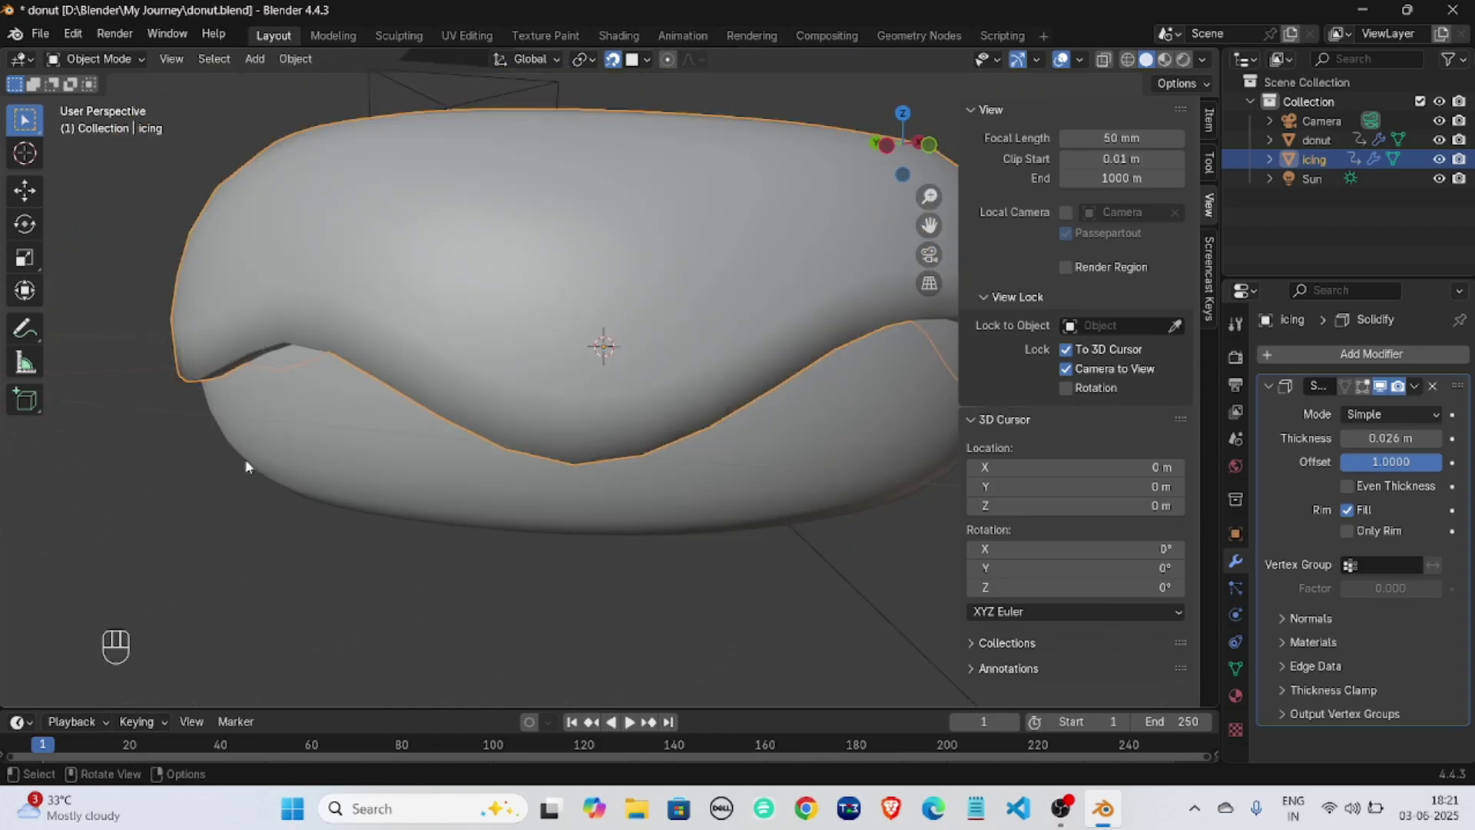
middle_drag(356, 414, 236, 393)
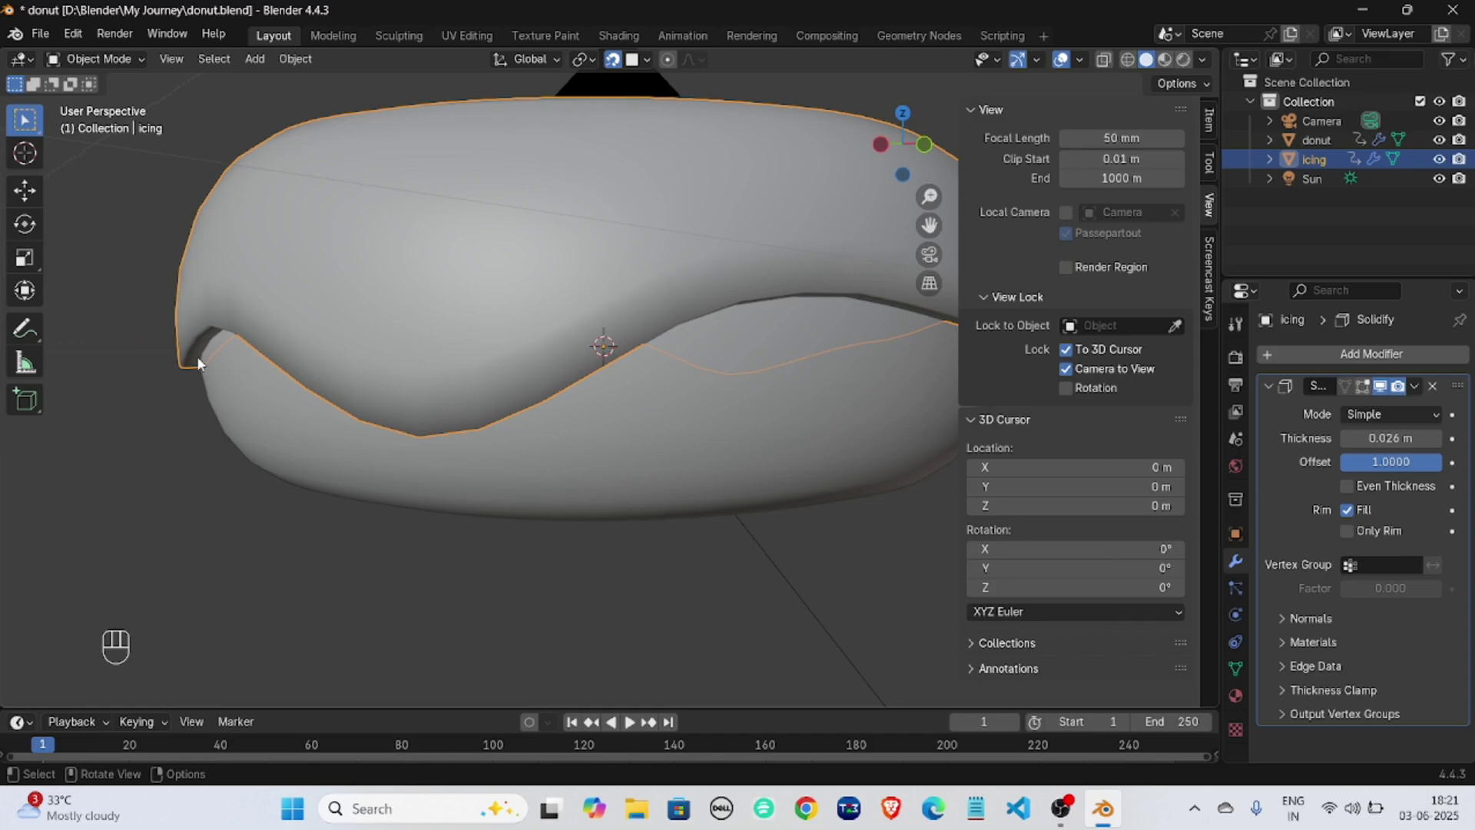
key(Tab)
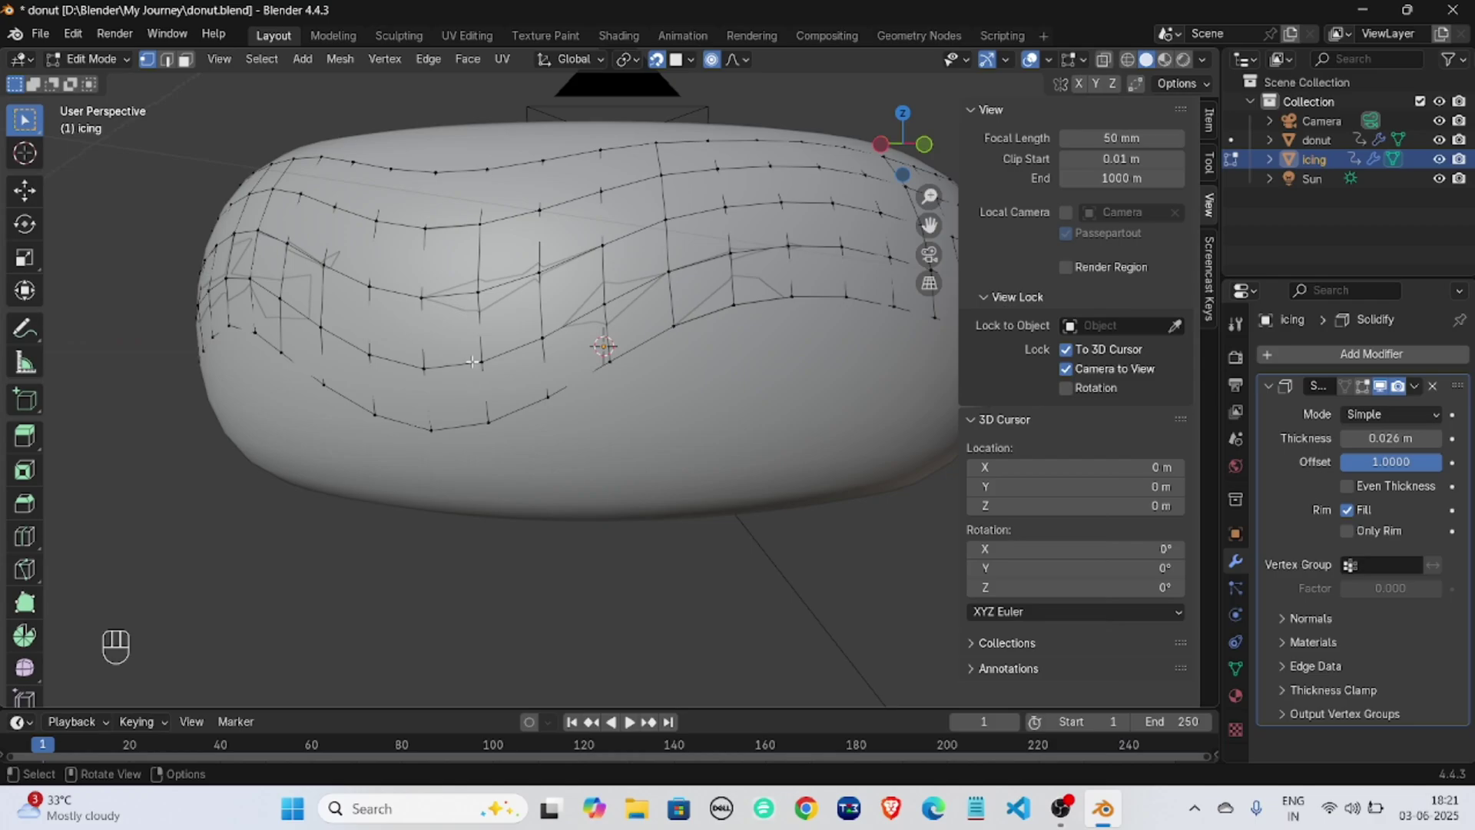
middle_drag(527, 270, 580, 224)
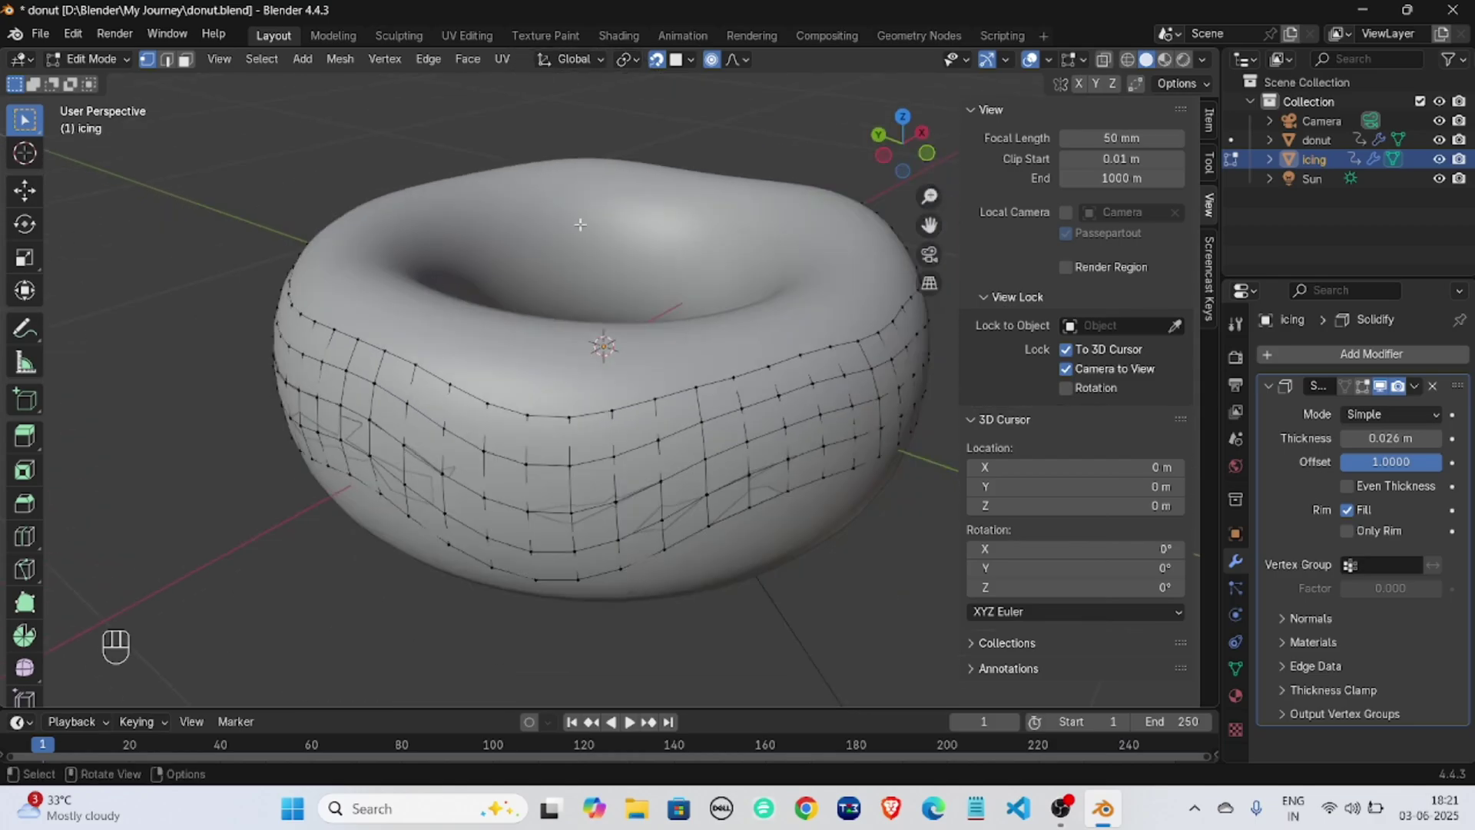
middle_drag(666, 140, 673, 162)
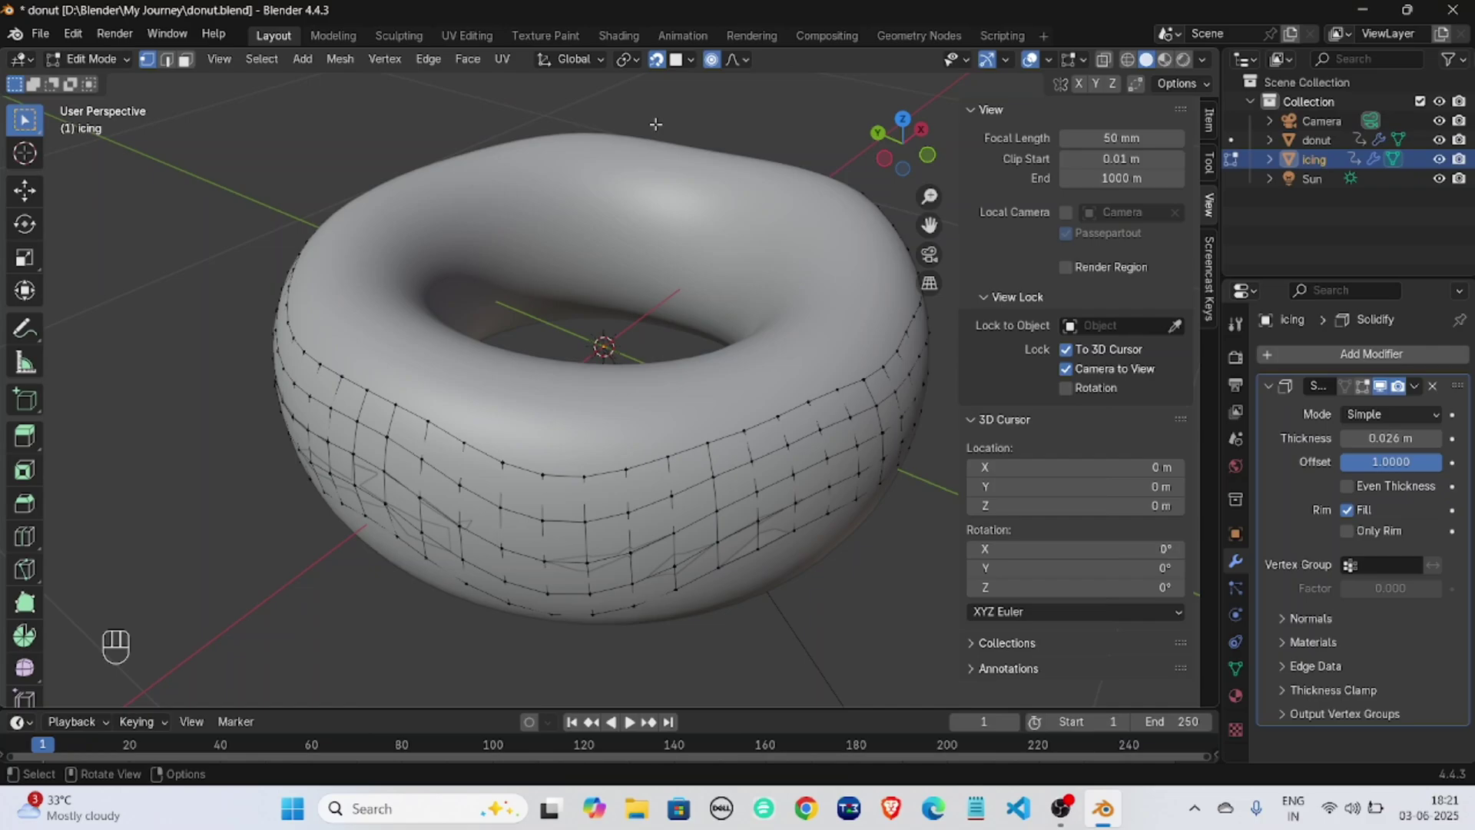
key(alt+h)
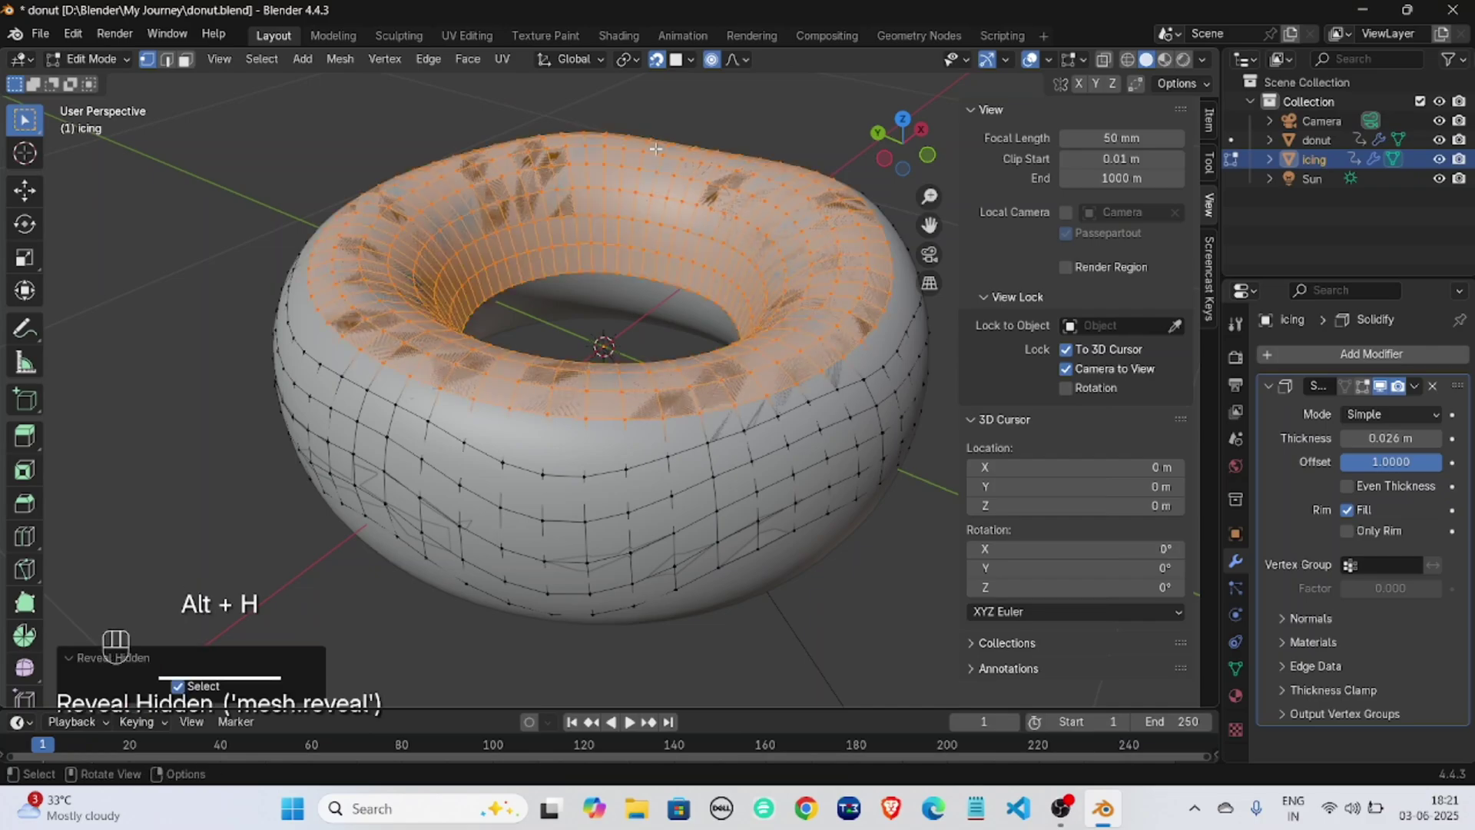
key(Tab)
Collapse the Solidify modifier's settings and add a Subdivision Surface modifier to the icing.
middle_drag(654, 146, 592, 123)
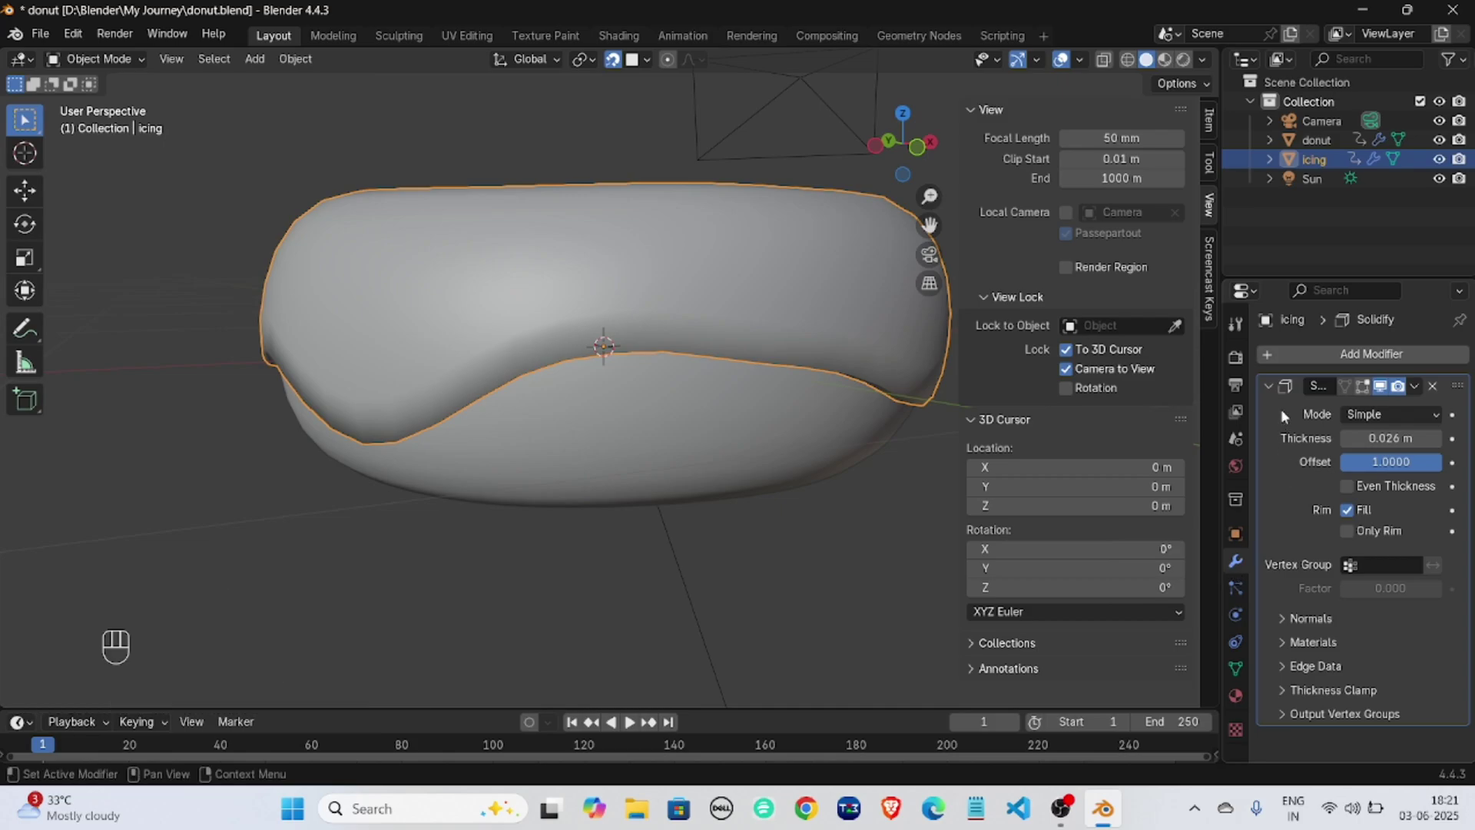
click(1269, 385)
click(1275, 356)
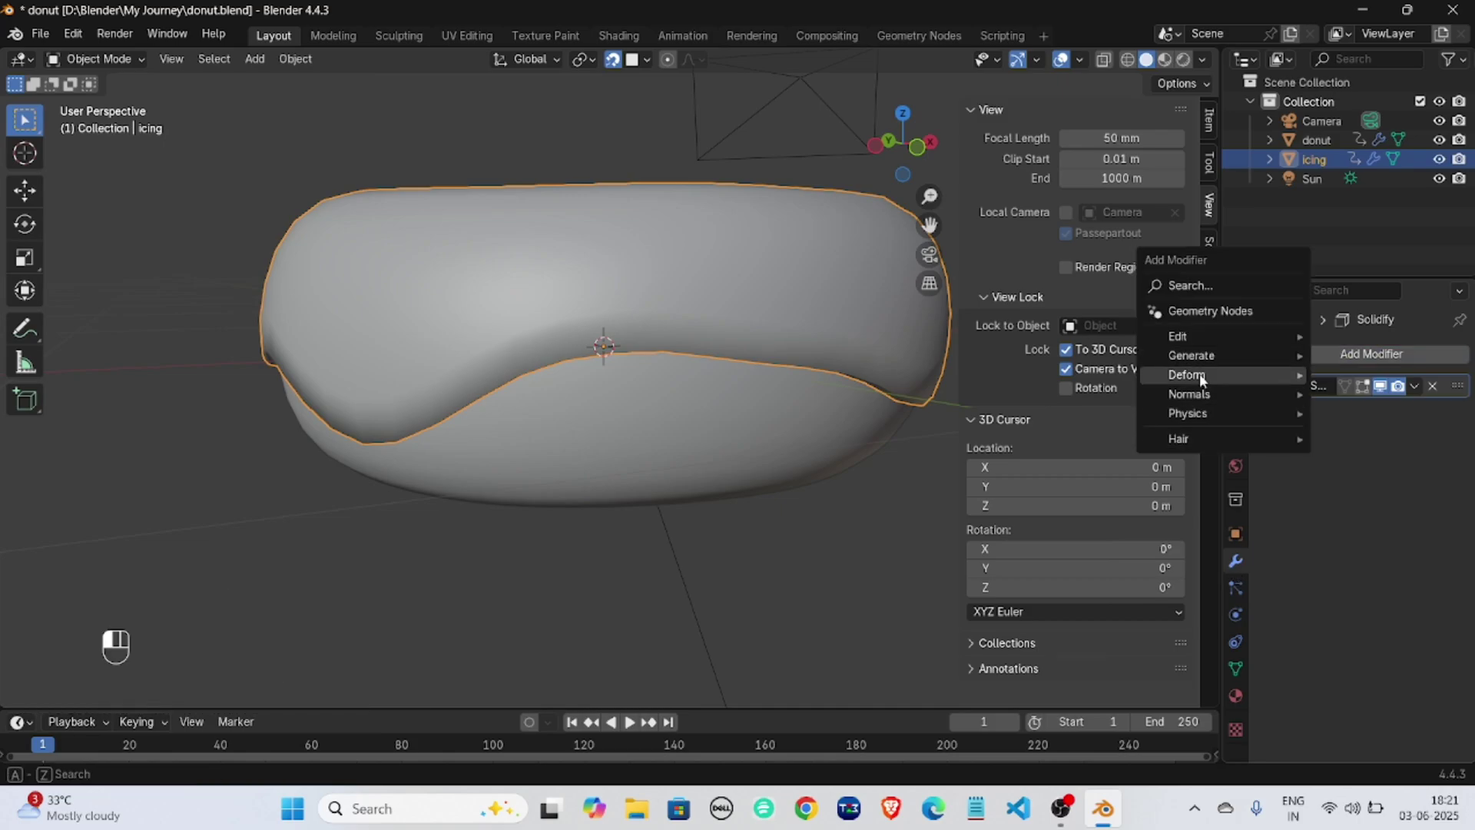
mouse_move(1208, 364)
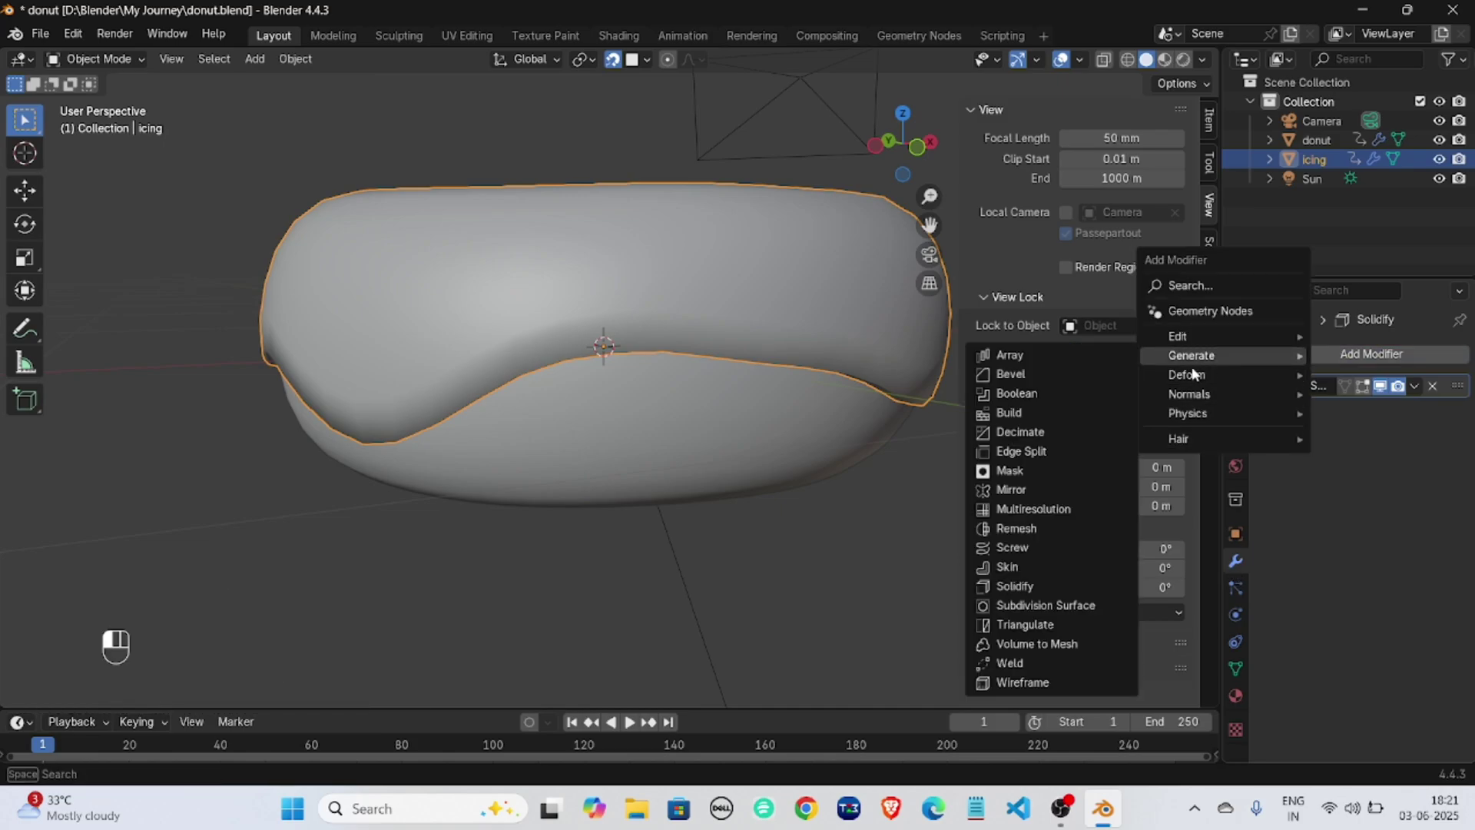
click(1021, 605)
middle_drag(648, 431, 597, 435)
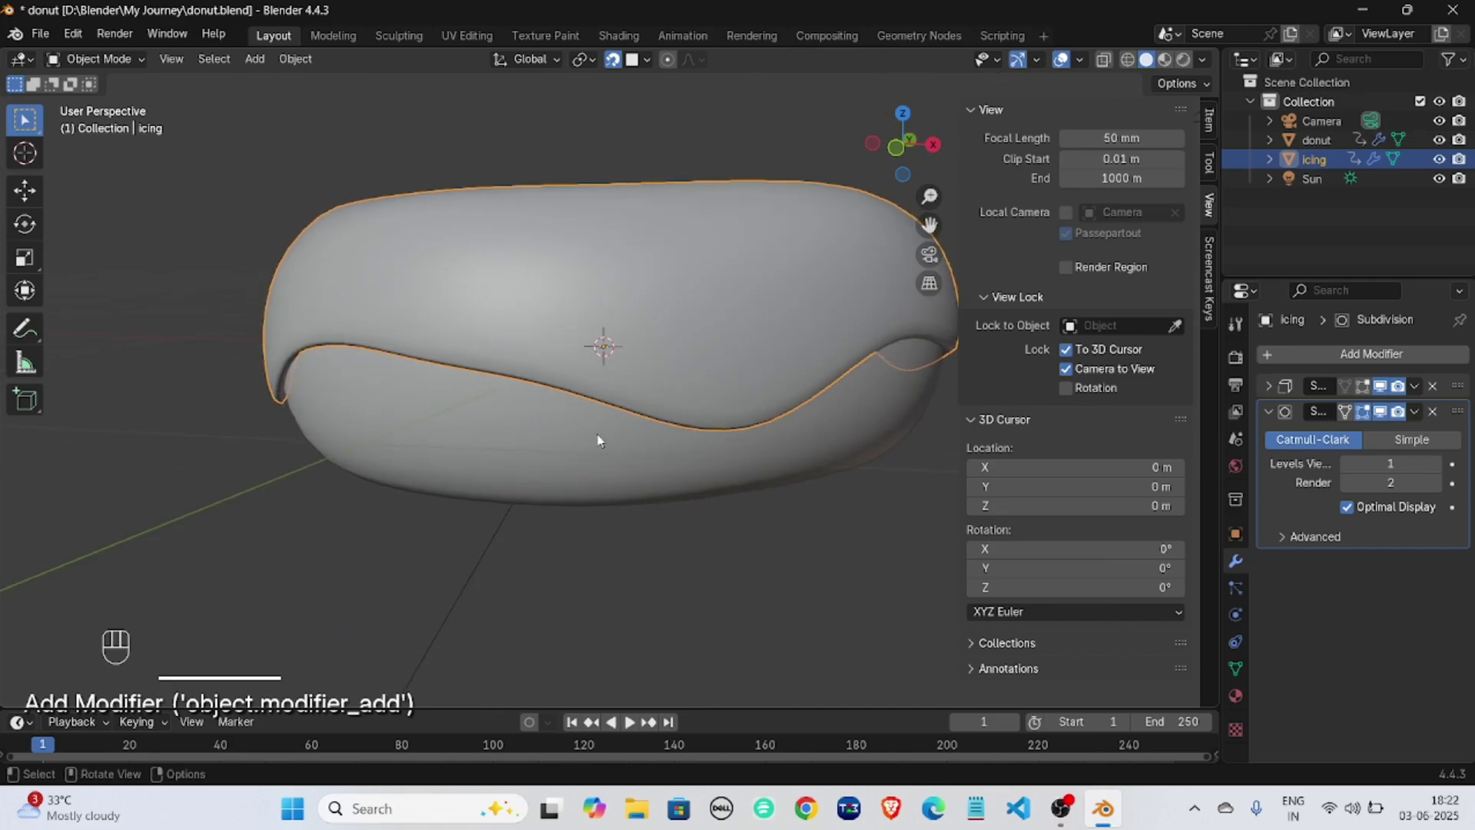
Set the icing's Subdivision modifier viewport levels to 2, and undo a trial application of the modifier.
scroll(186, 423, up, 5)
middle_drag(186, 424, 201, 415)
middle_drag(400, 477, 566, 434)
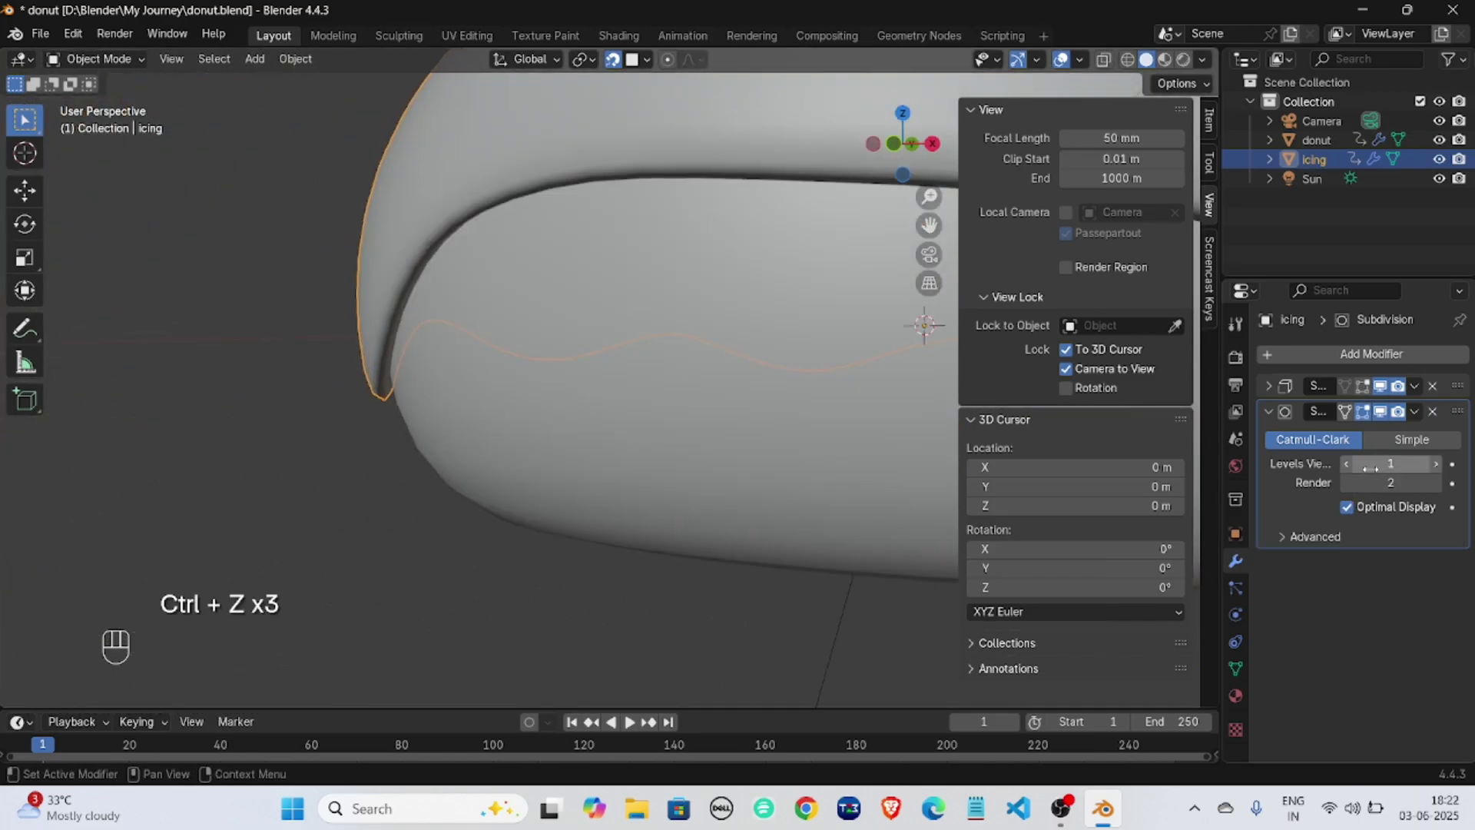
click(1436, 464)
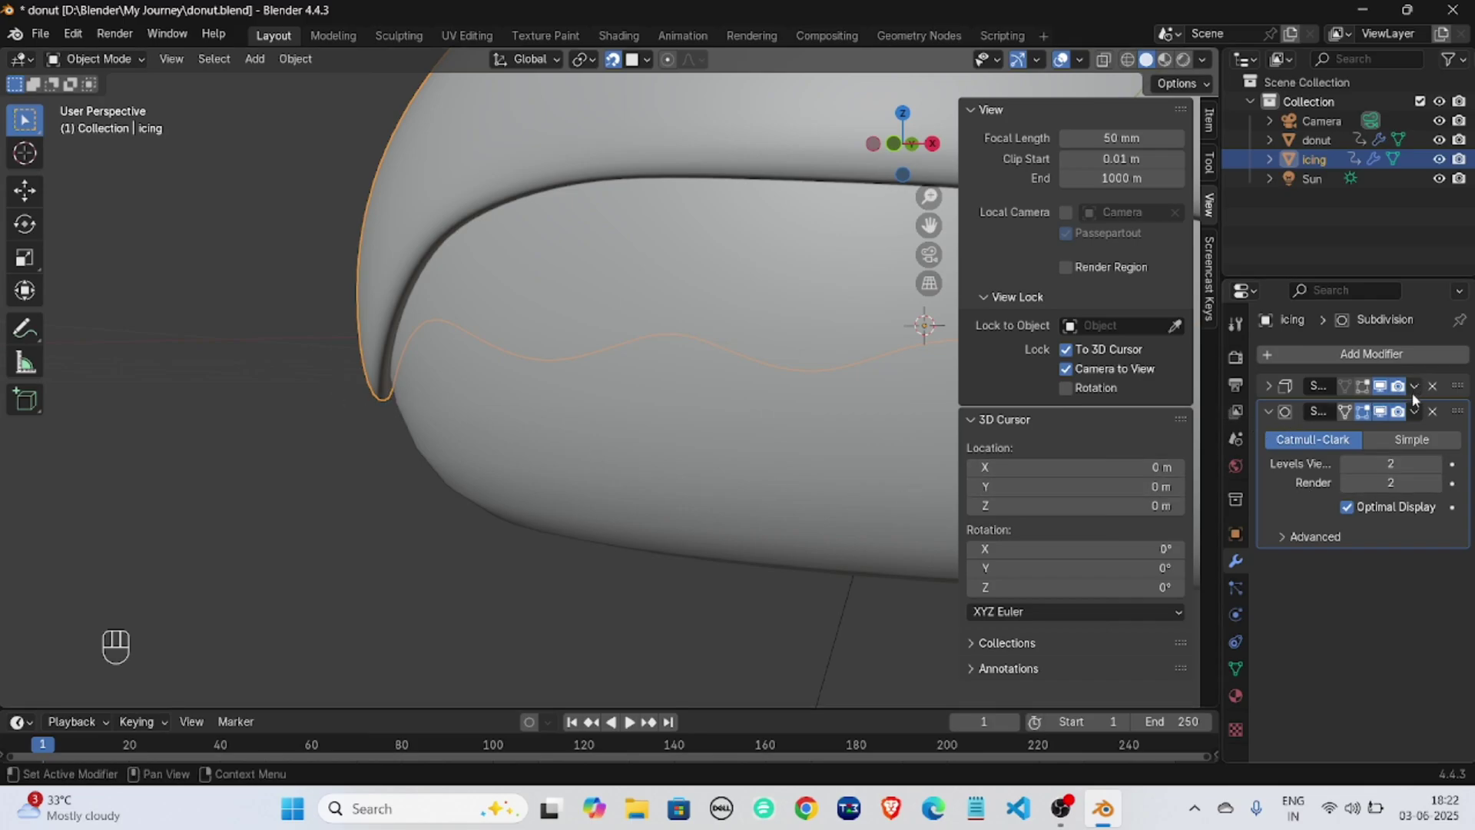
key(ctrl+a)
key(ctrl+z)
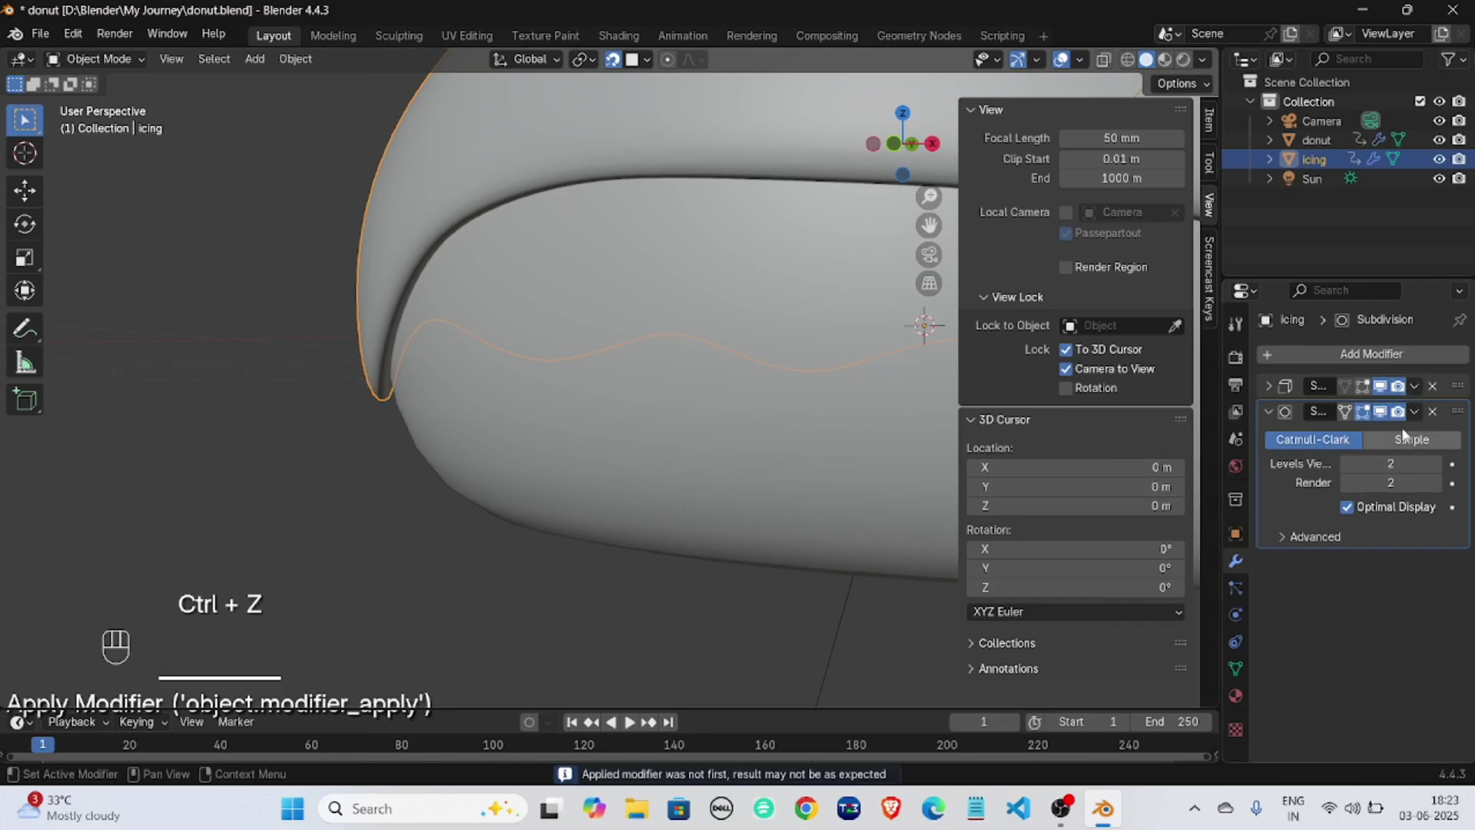
Set the Solidify modifier's inner edge crease to 1.000 and apply the modifier to the icing.
click(1414, 386)
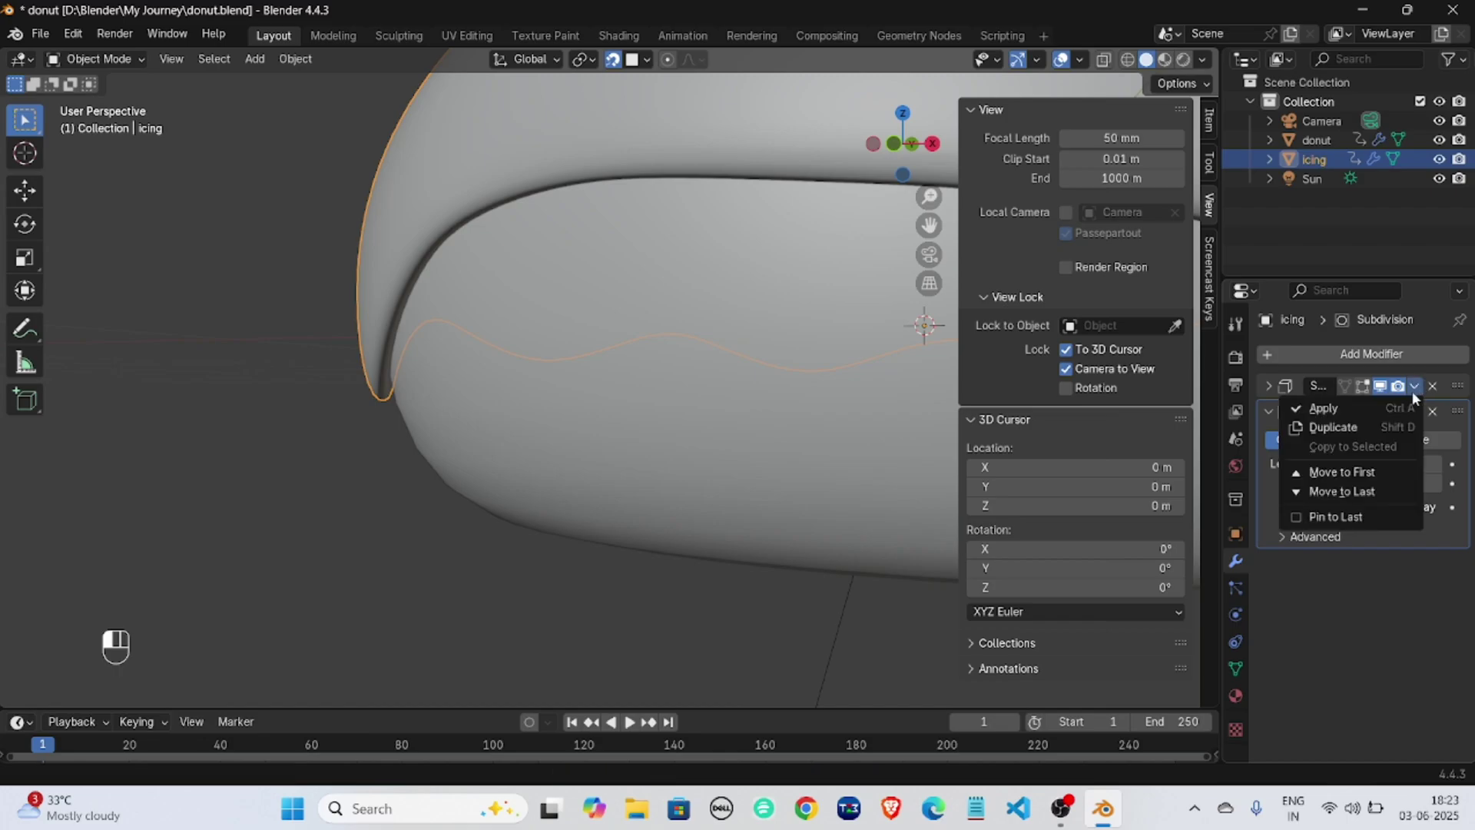
click(1269, 385)
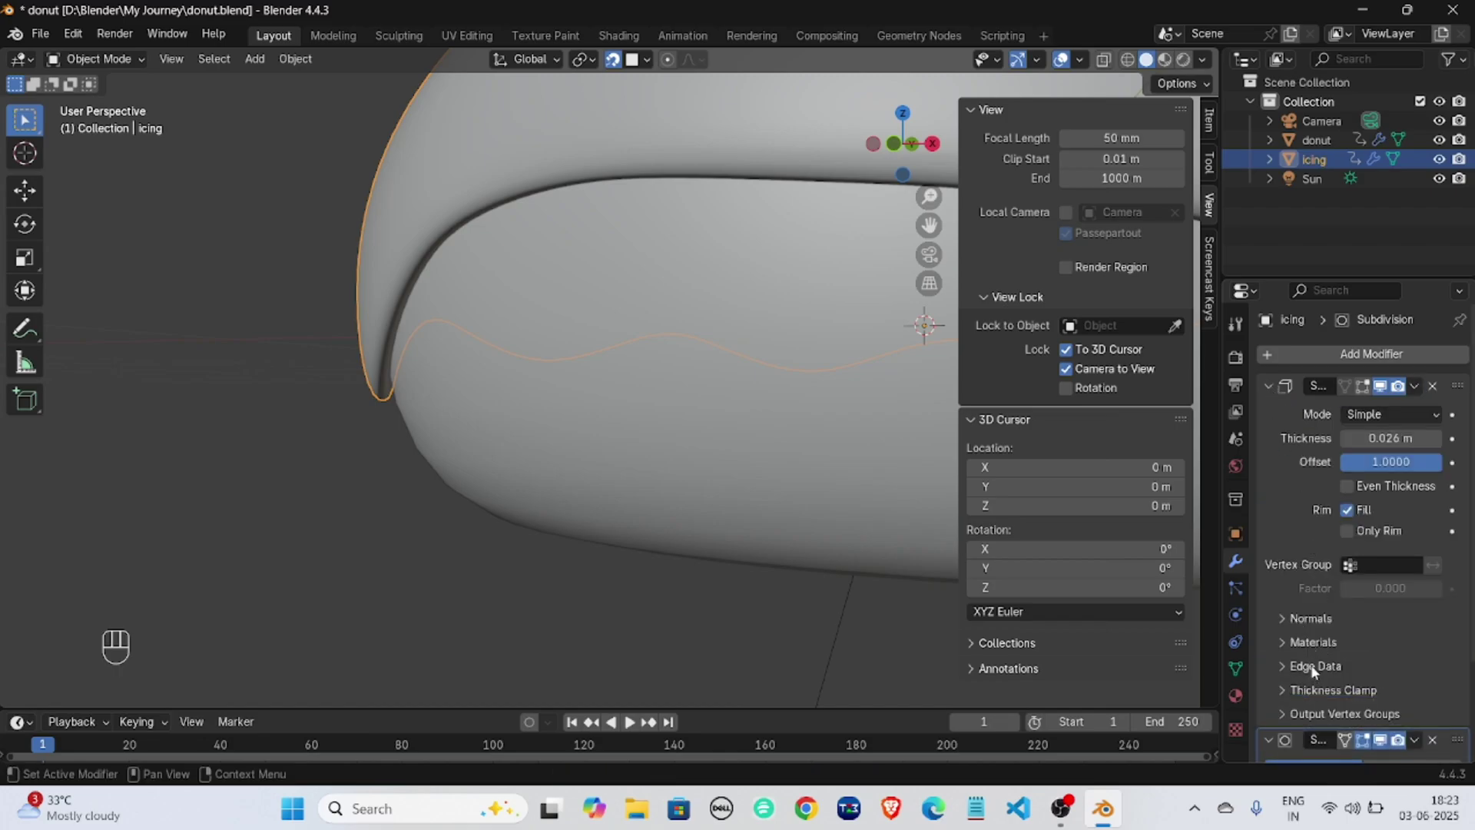
click(1313, 666)
scroll(1329, 646, down, 3)
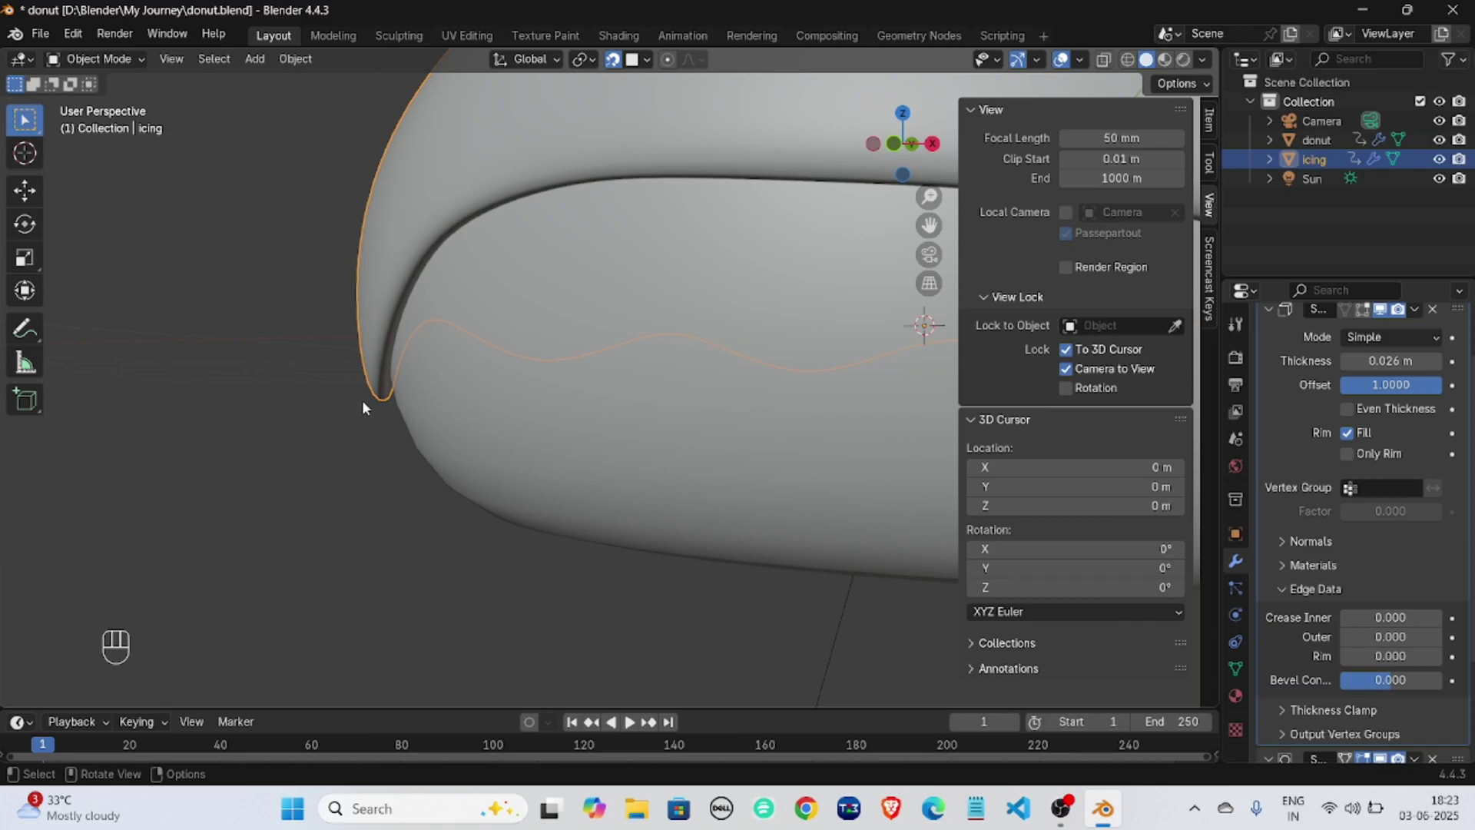
drag(1359, 620, 1459, 620)
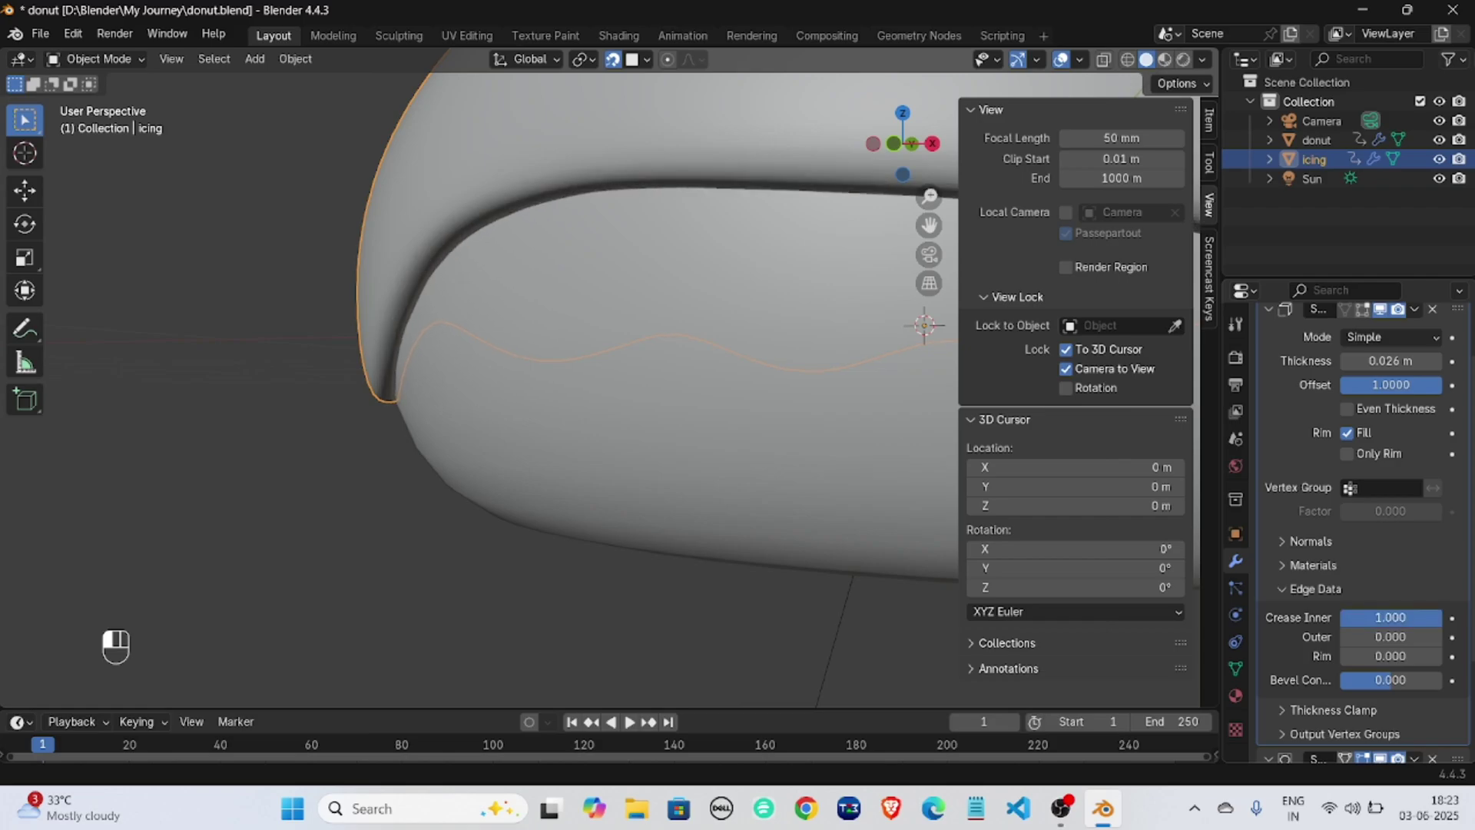
click(1414, 310)
click(1340, 332)
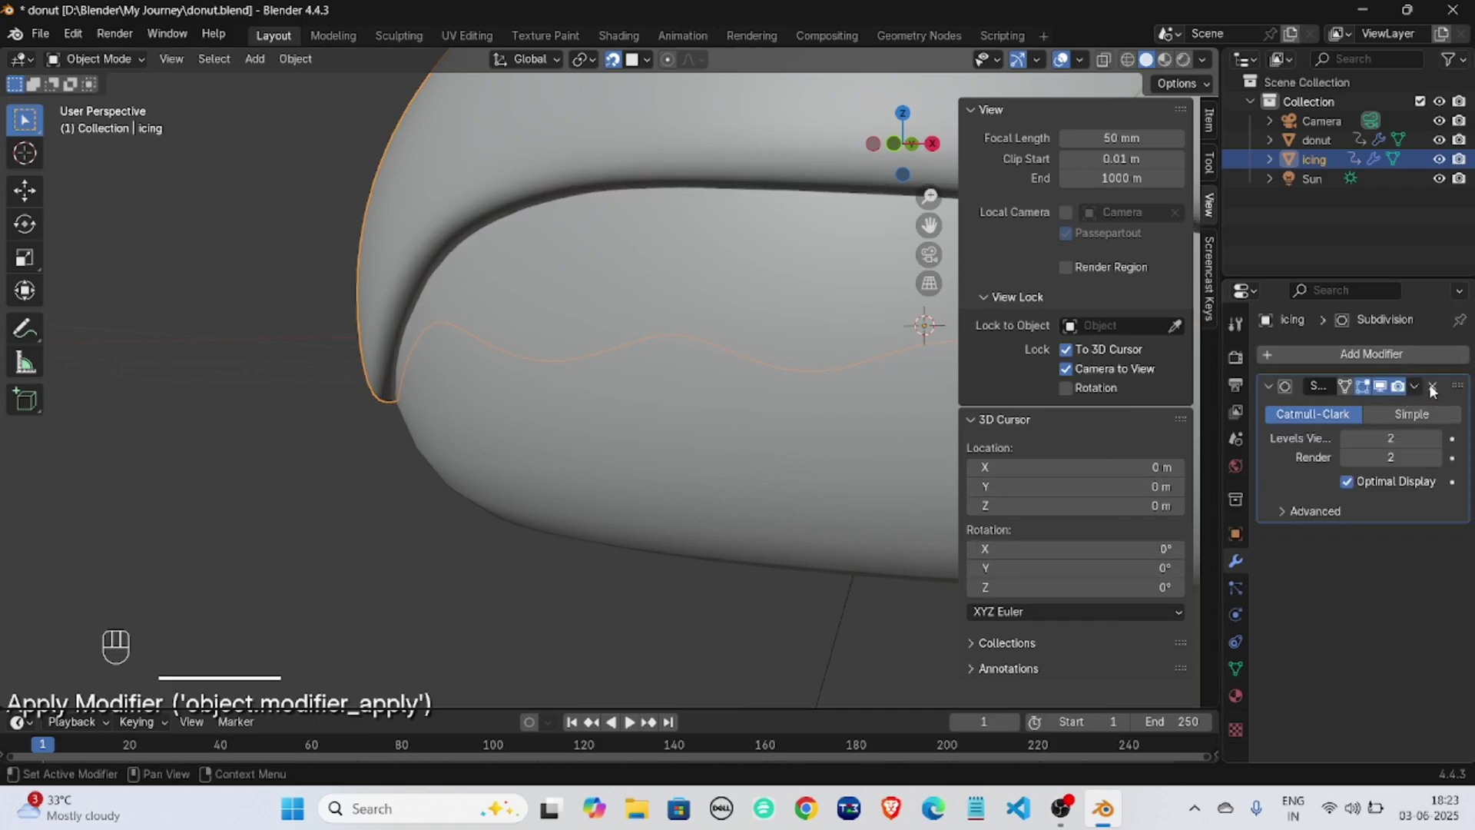
Apply the Subdivision modifier to the icing.
click(1414, 385)
click(1340, 409)
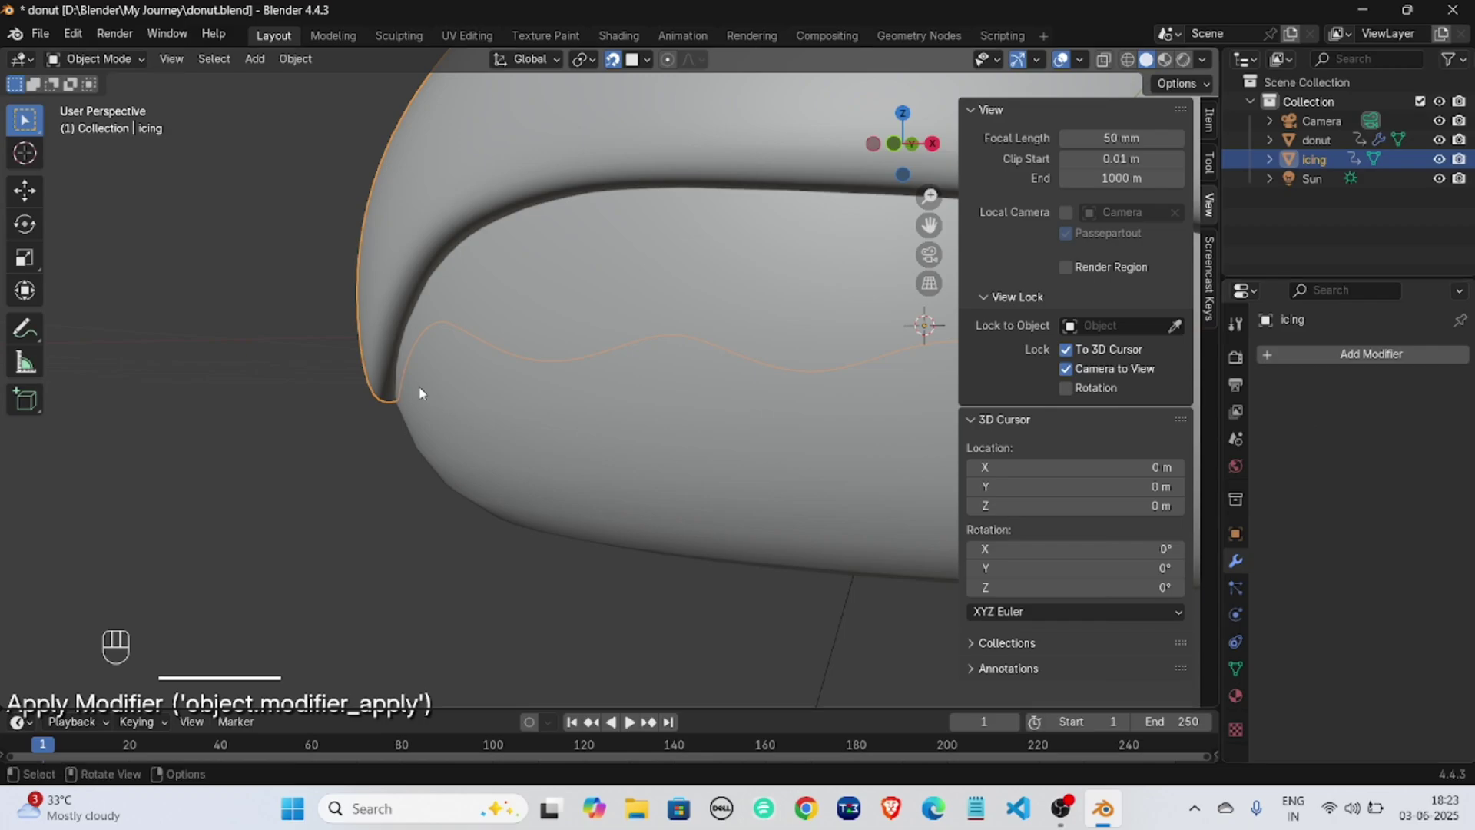
scroll(319, 350, down, 4)
scroll(384, 377, down, 2)
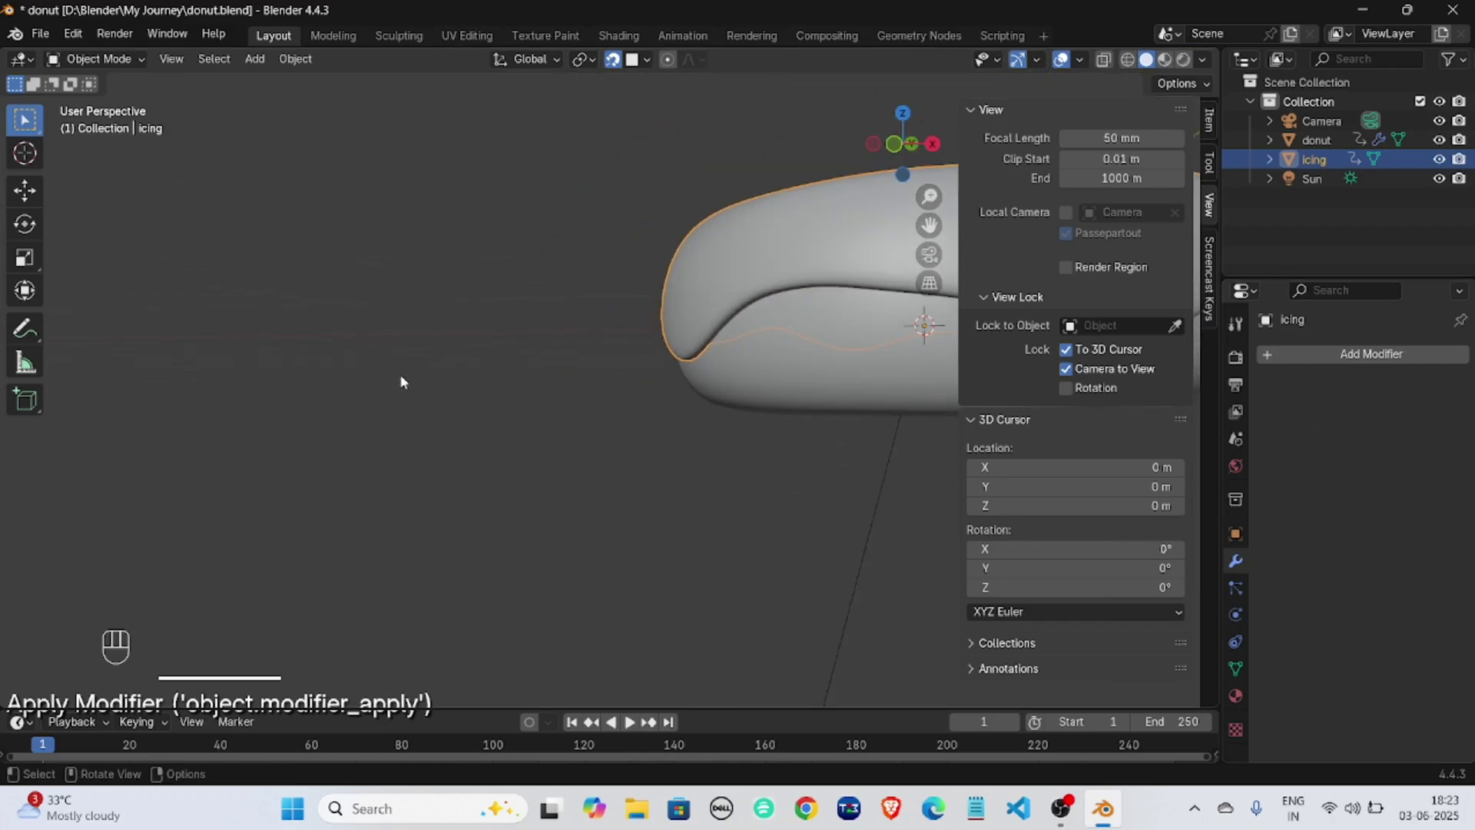
middle_drag(400, 374, 684, 451)
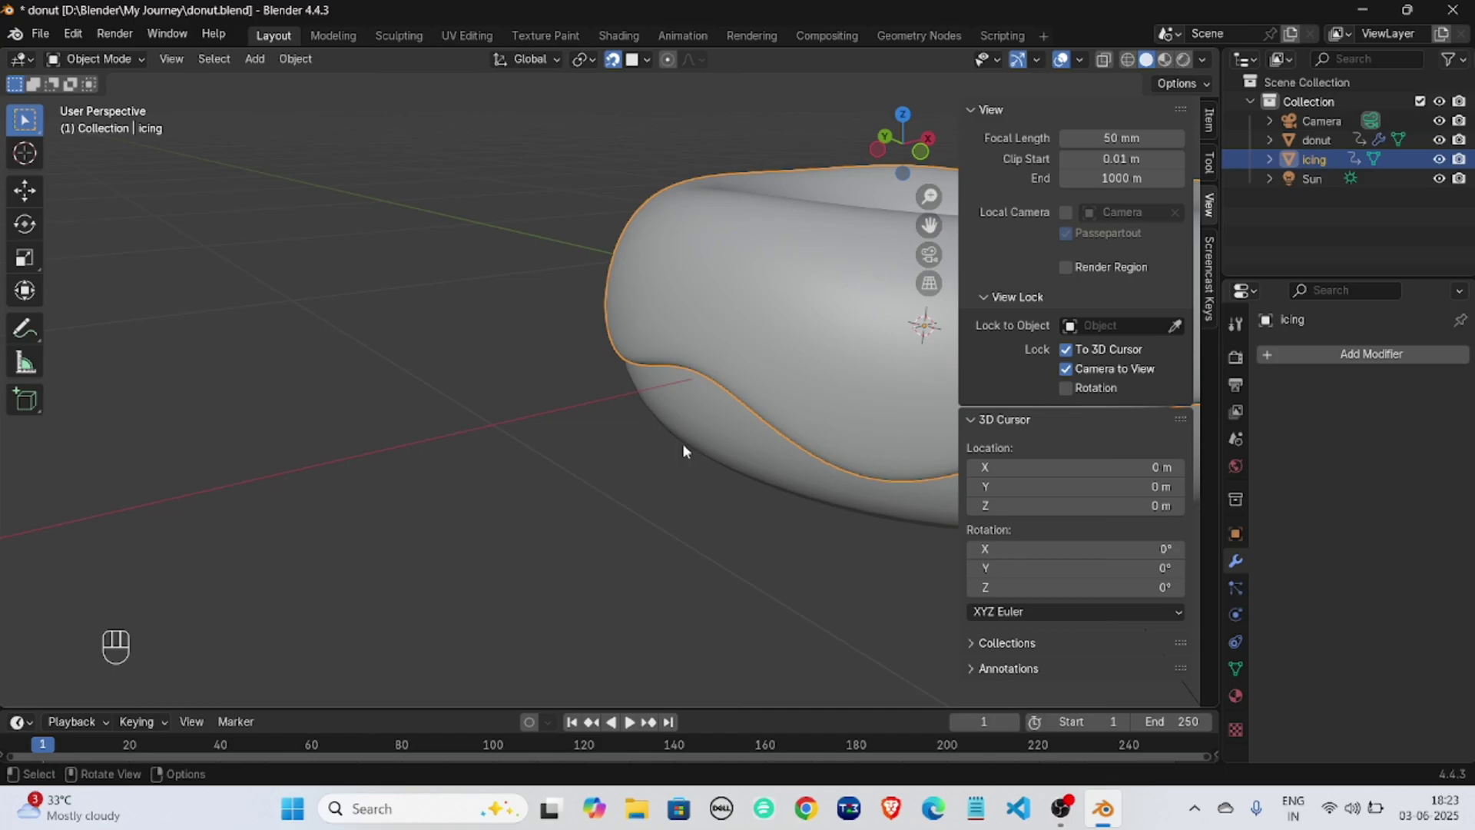
Inspect the icing's dense mesh and lower edge from several sides in Edit Mode, and clear the selection.
key(Tab)
middle_drag(468, 424, 611, 428)
scroll(626, 450, up, 2)
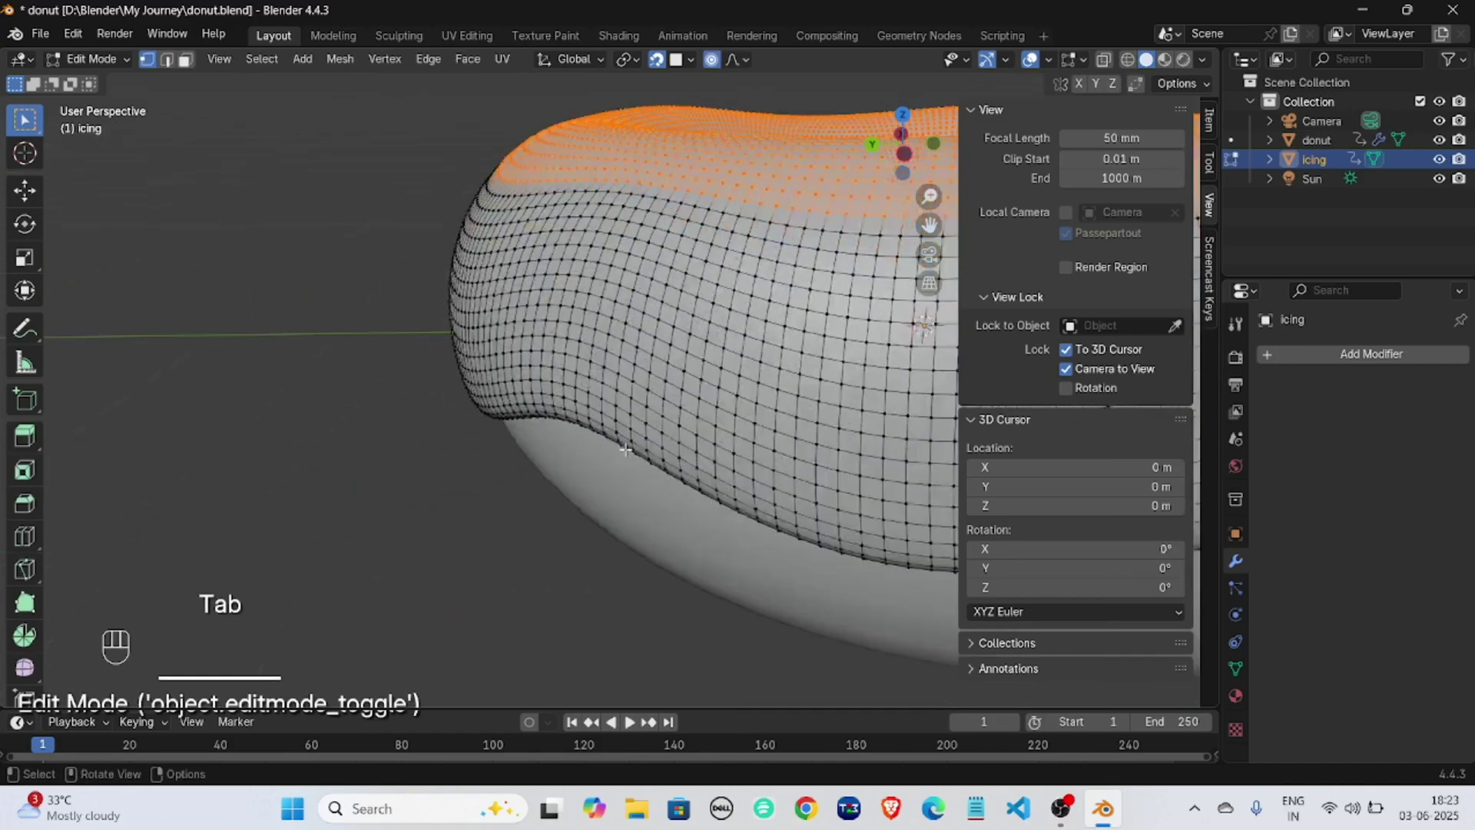
middle_drag(457, 490, 610, 475)
scroll(630, 469, down, 3)
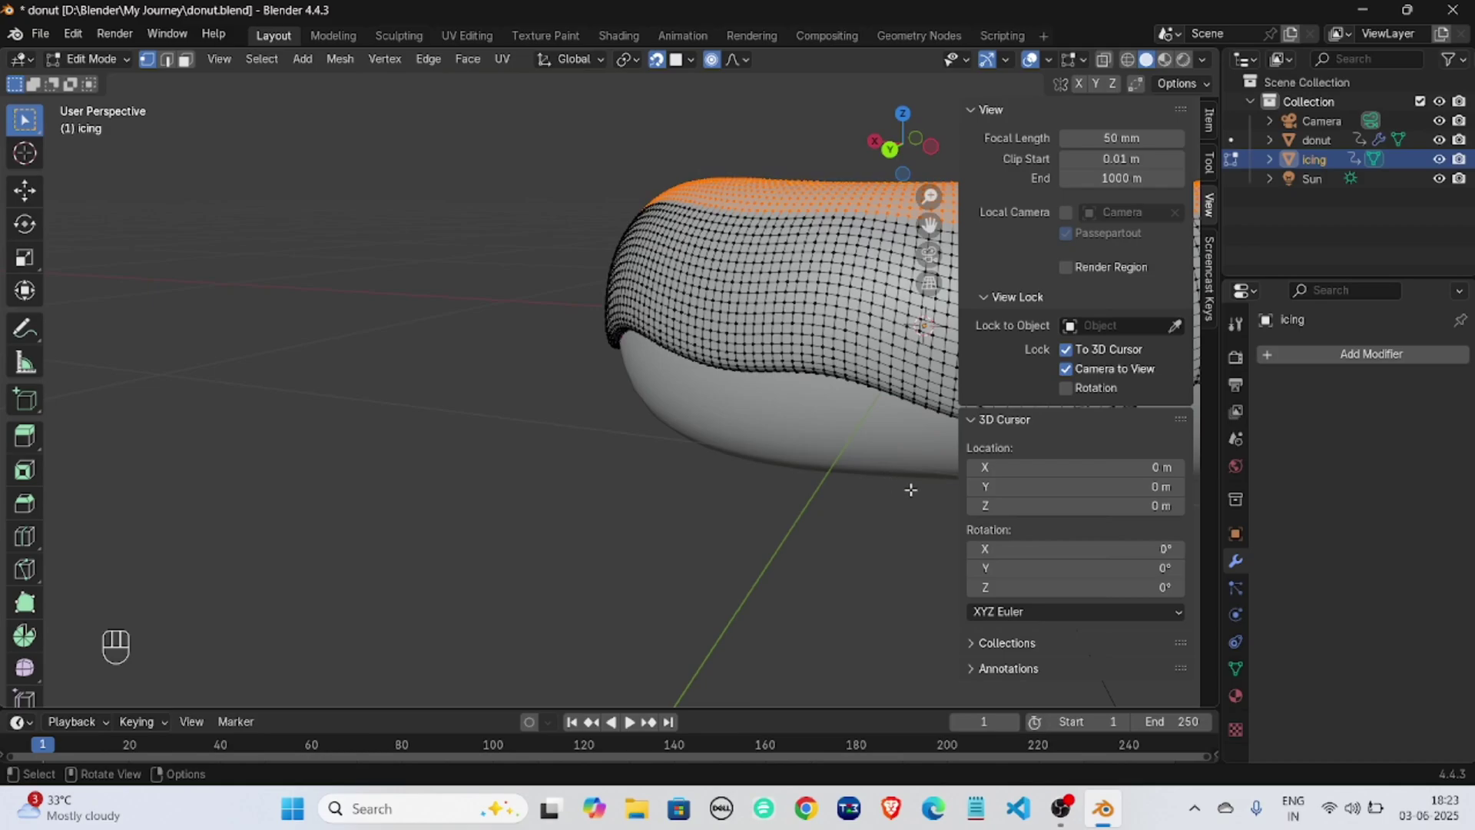
middle_drag(915, 497, 735, 510)
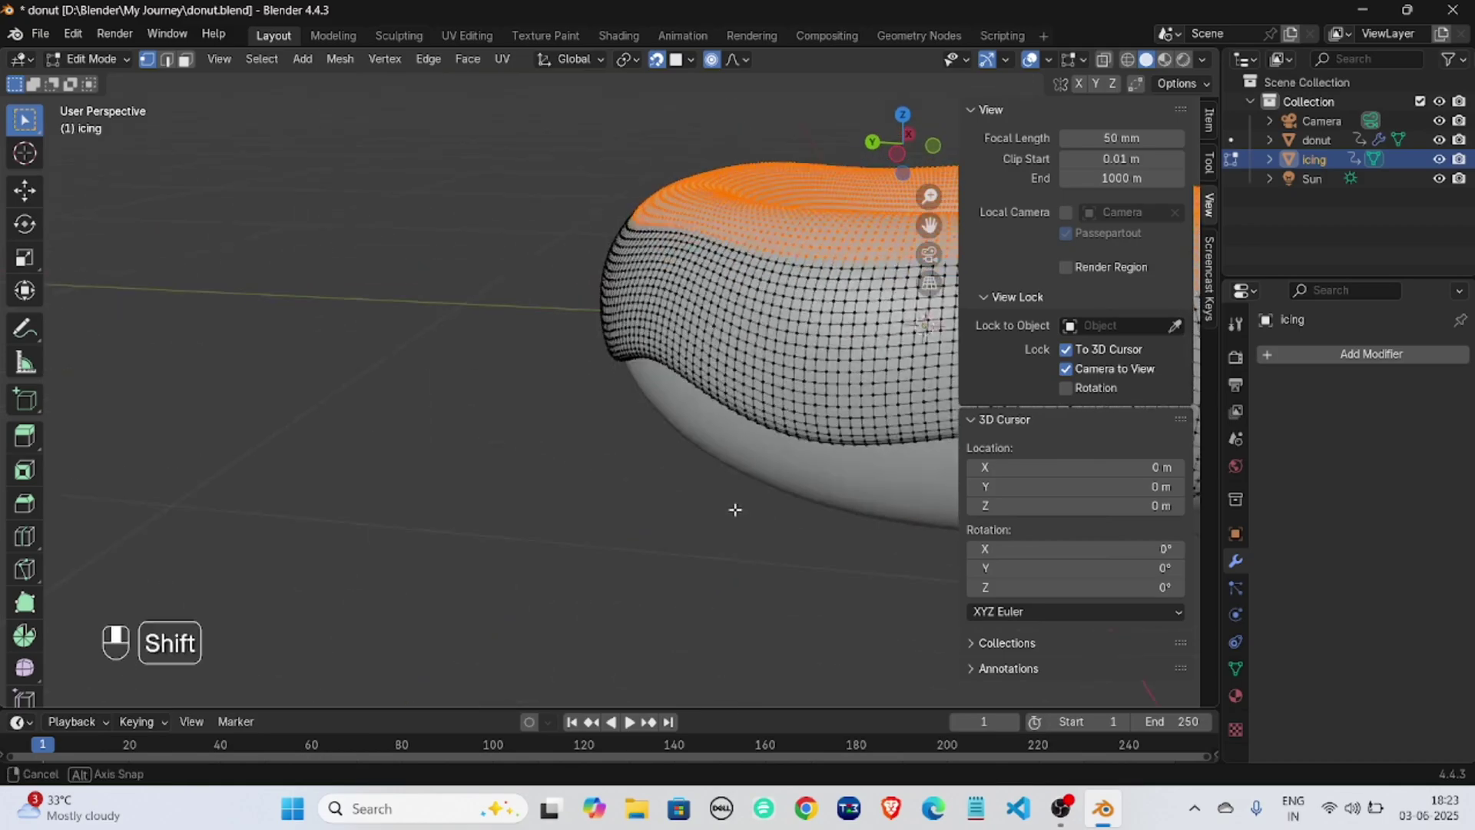
middle_drag(837, 553, 441, 537)
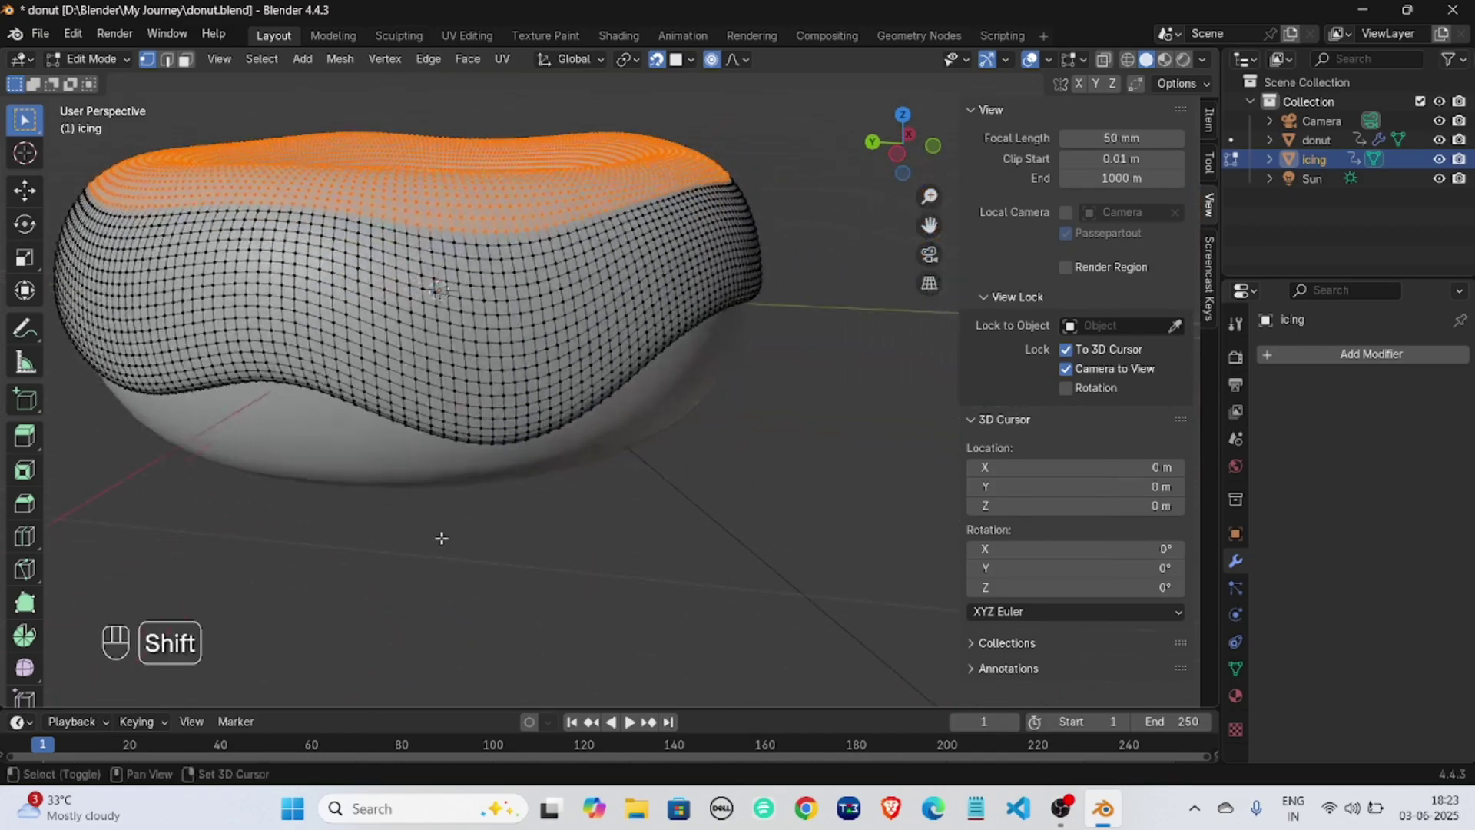
scroll(441, 537, up, 4)
middle_drag(567, 570, 494, 487)
scroll(495, 461, down, 4)
middle_drag(547, 417, 545, 465)
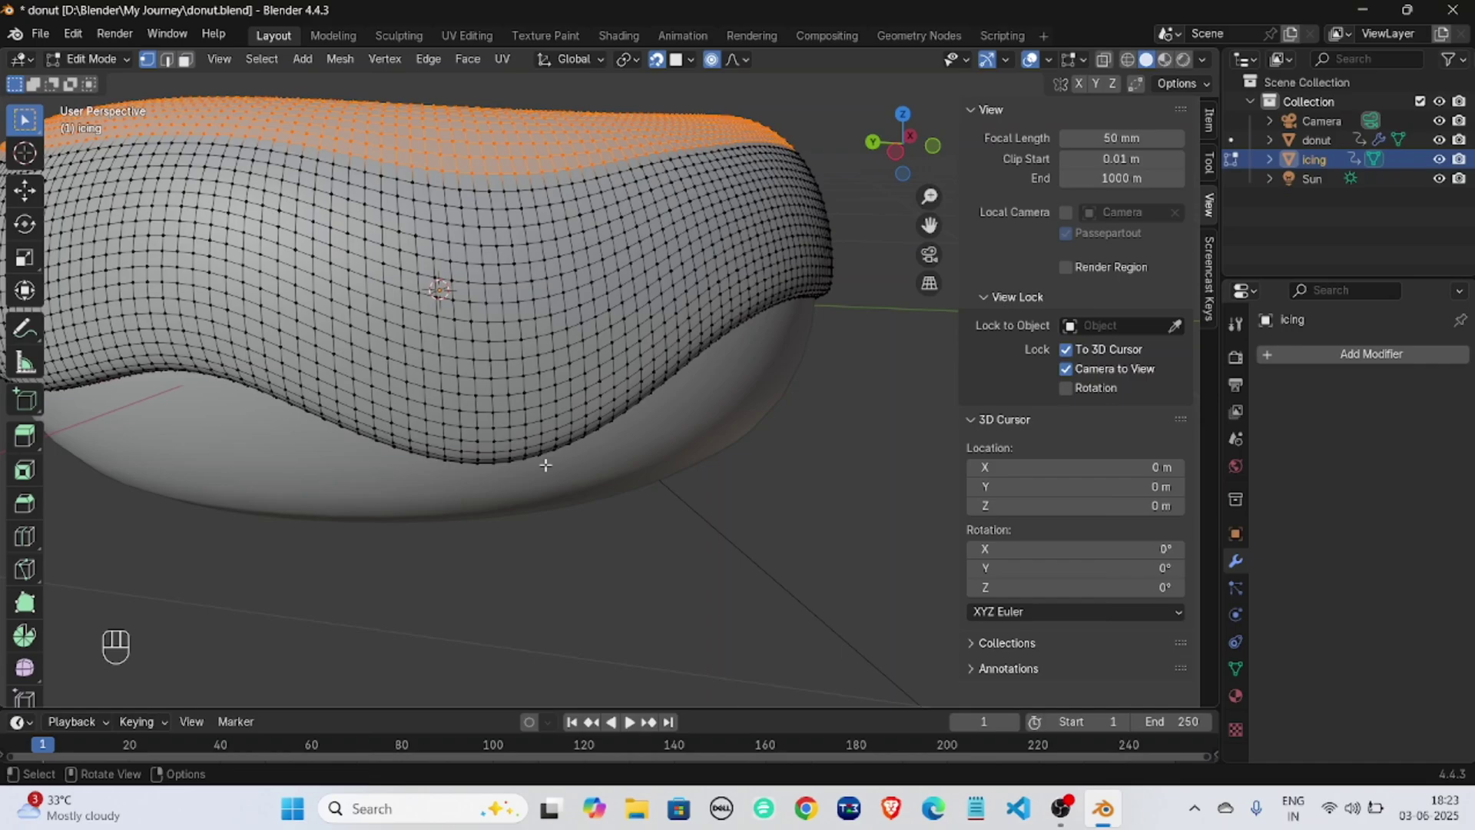
click(853, 435)
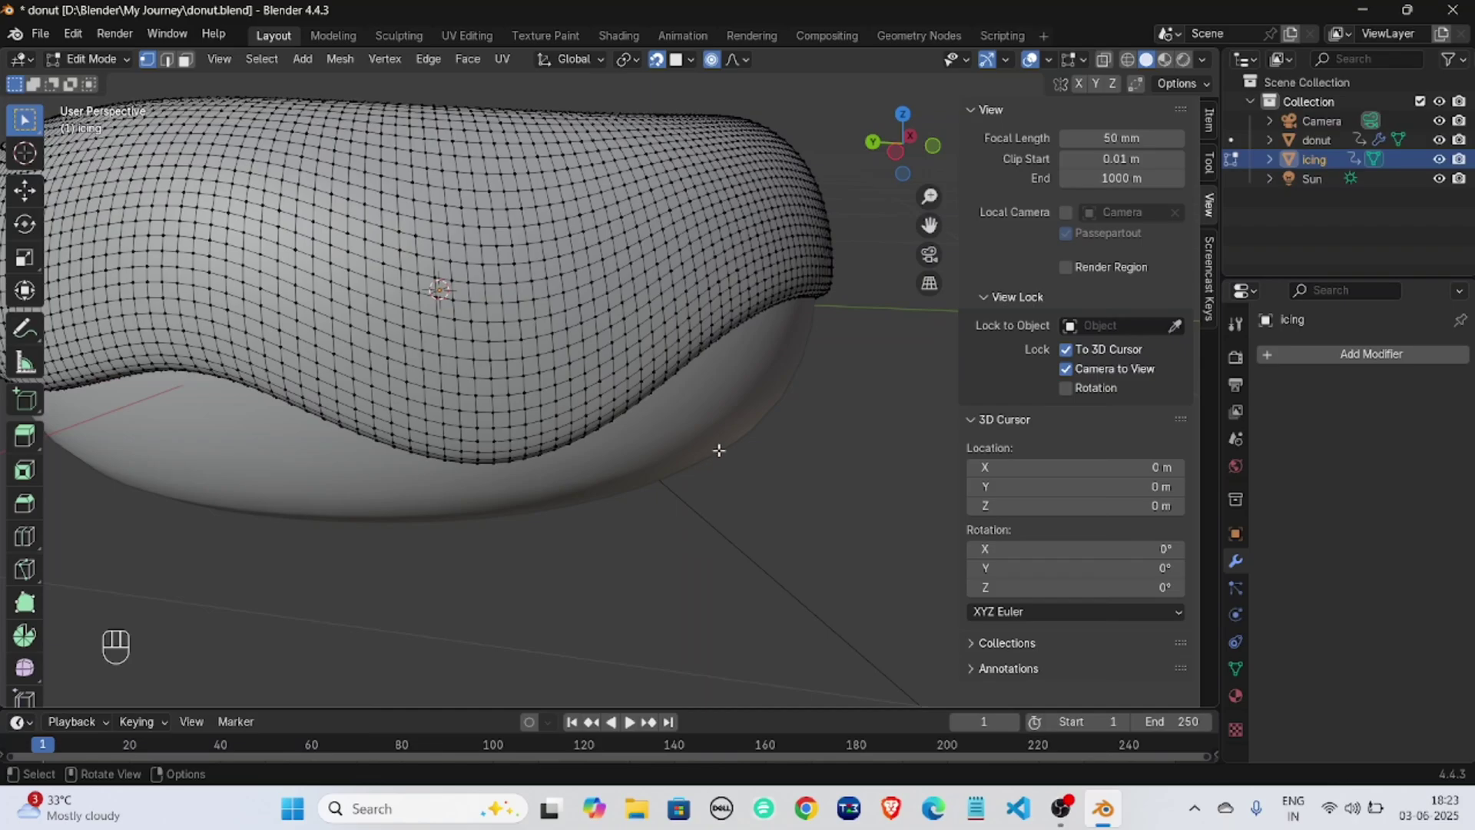
middle_drag(717, 443, 636, 382)
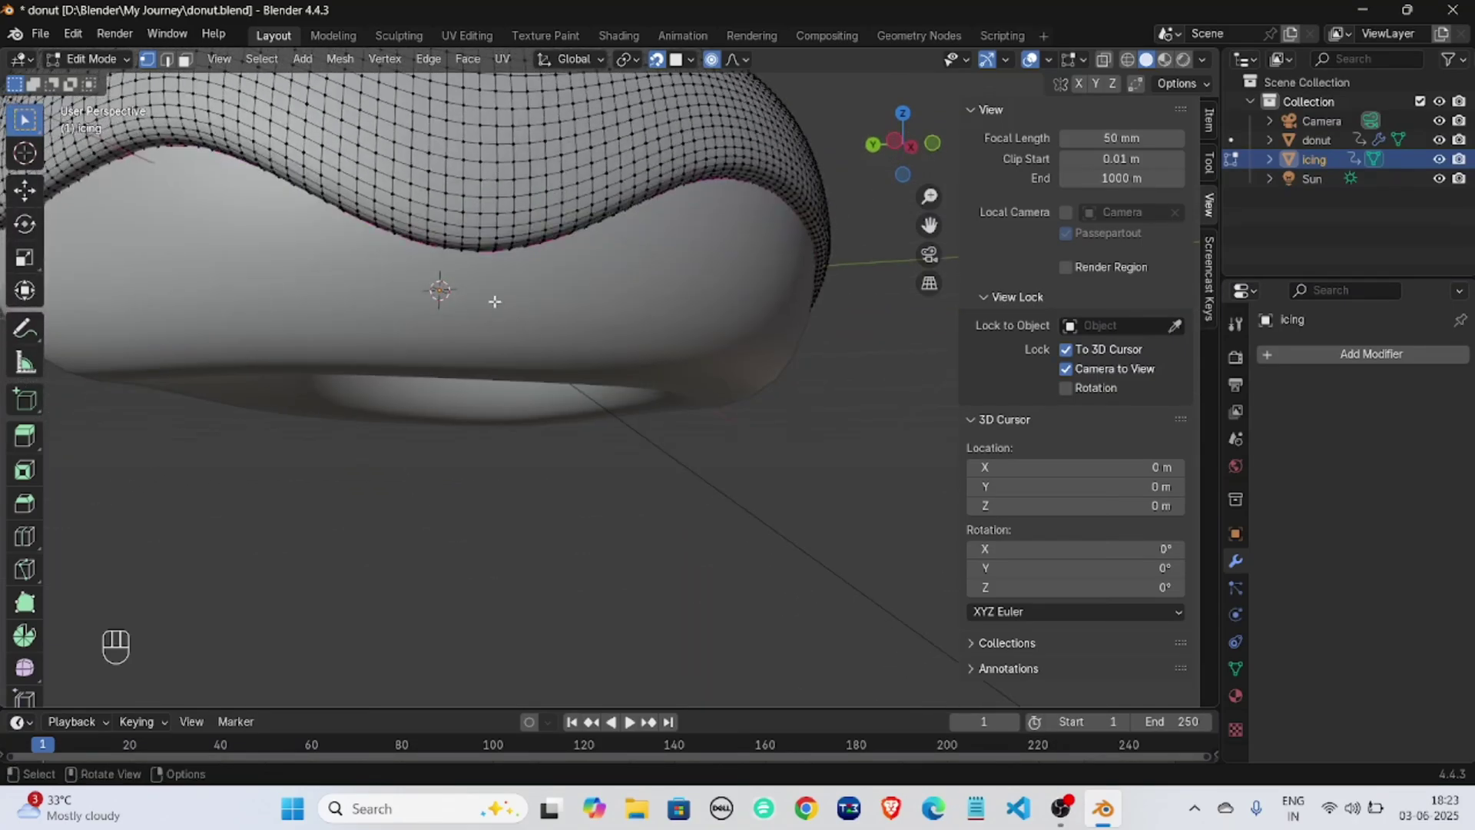
Select neighbouring vertices along the bottom edge of the icing's drip.
click(450, 252)
middle_drag(449, 252, 449, 220)
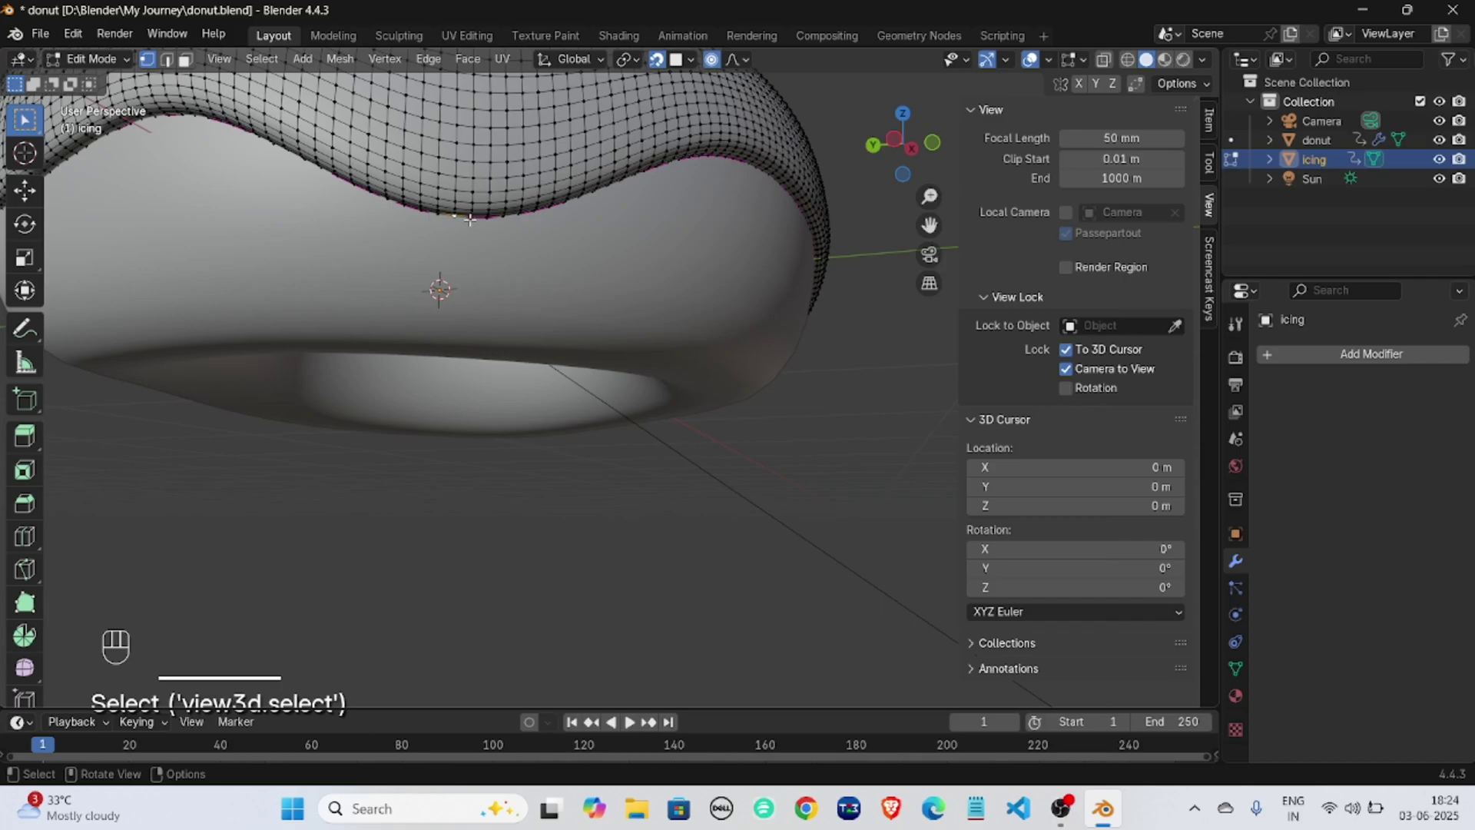
key(shift)
middle_drag(467, 218, 431, 119)
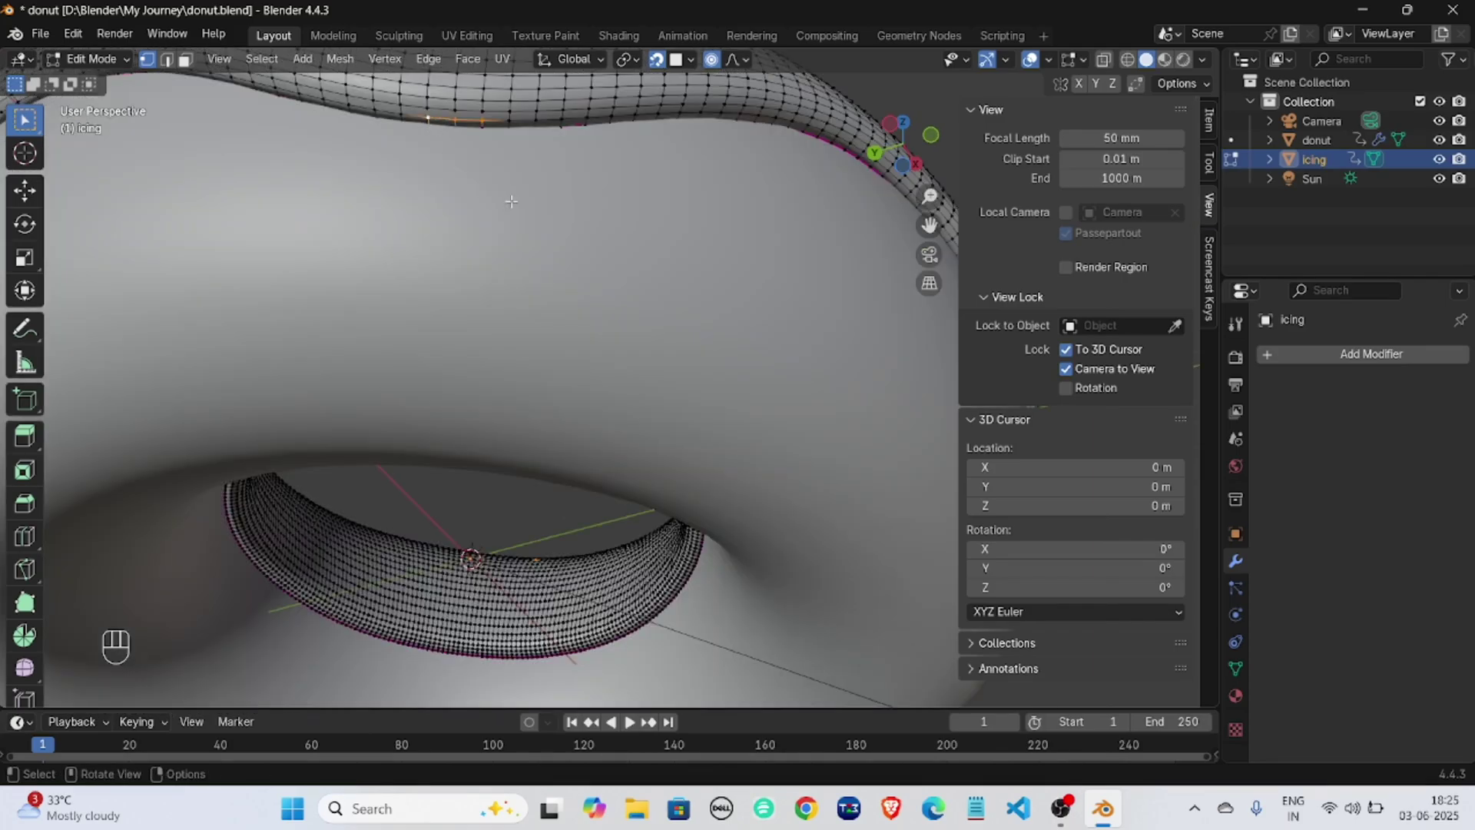
Undo the vertex selection, the Edit Mode session and the application of the Subdivision modifier.
scroll(511, 201, down, 3)
middle_drag(641, 278, 639, 291)
key(ctrl+z)
key(ctrl+z)
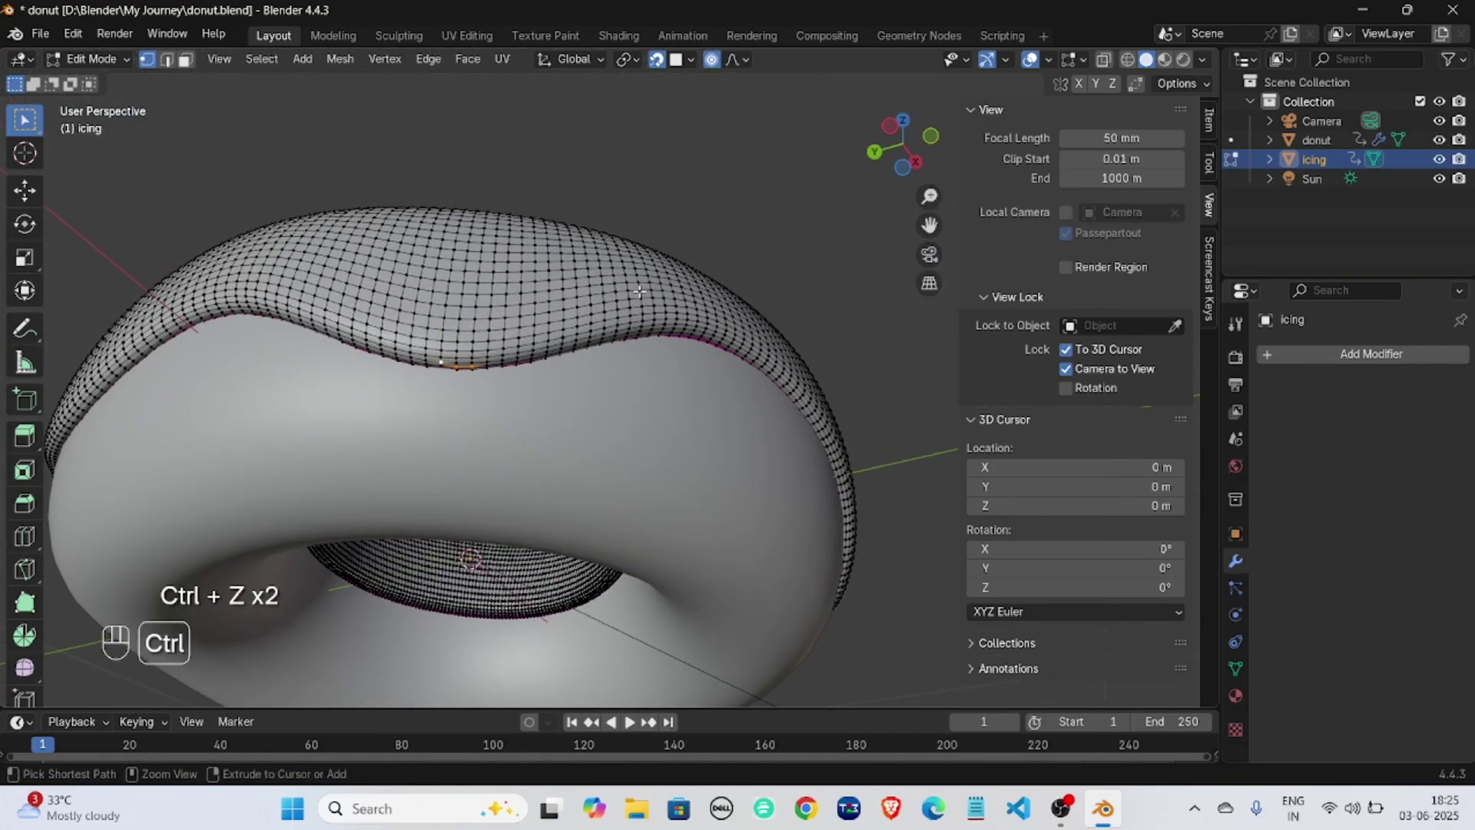
key(ctrl+z)
key(ctrl+z)
key(ctrl+z)
key(ctrl+z)
key(ctrl+z)
key(ctrl+z)
key(ctrl+z)
key(ctrl+z)
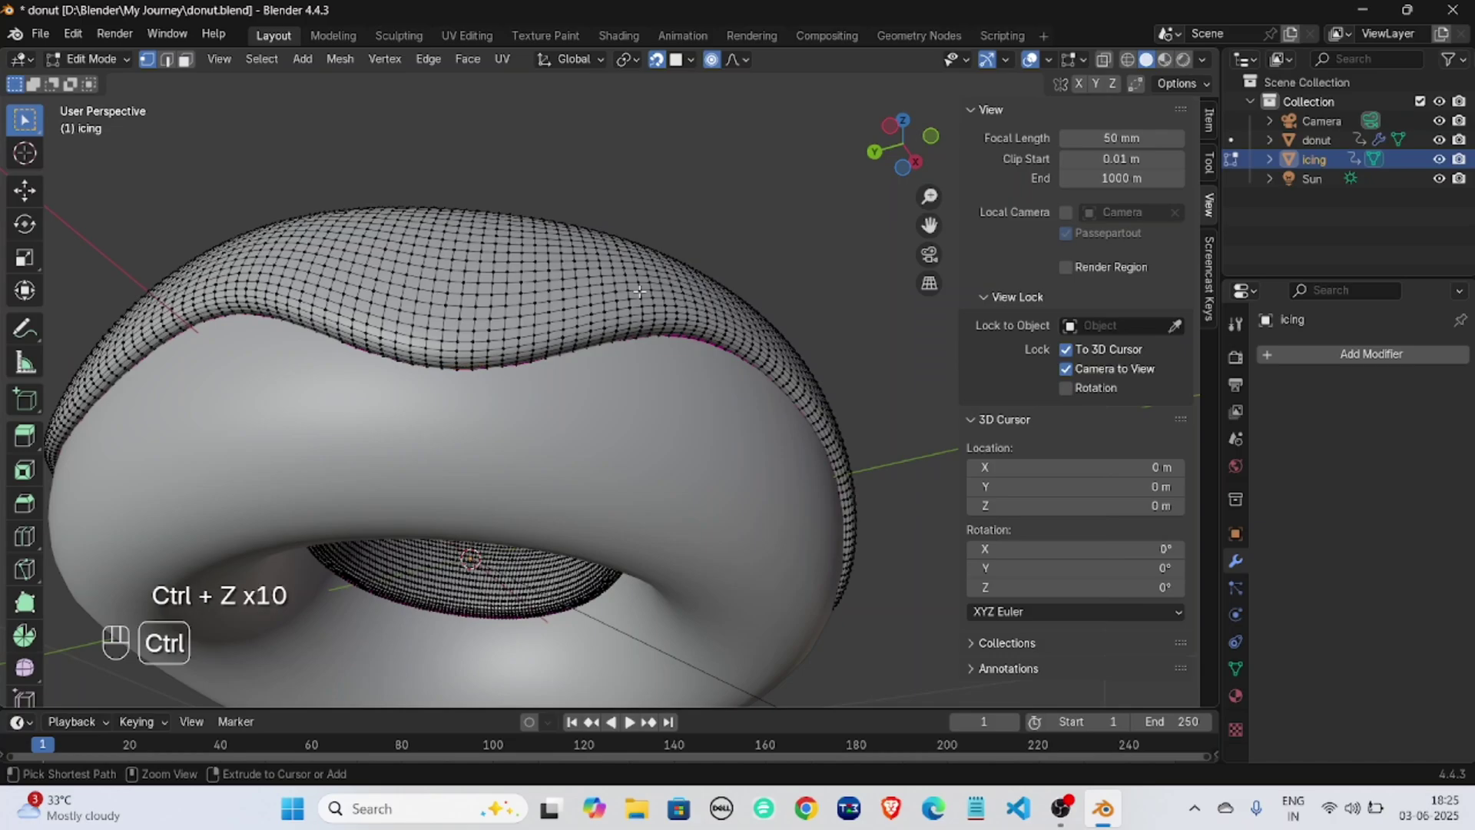
key(ctrl+z)
key(ctrl+z)
key(ctrl+z)
key(ctrl+z)
key(ctrl+z)
key(ctrl+z)
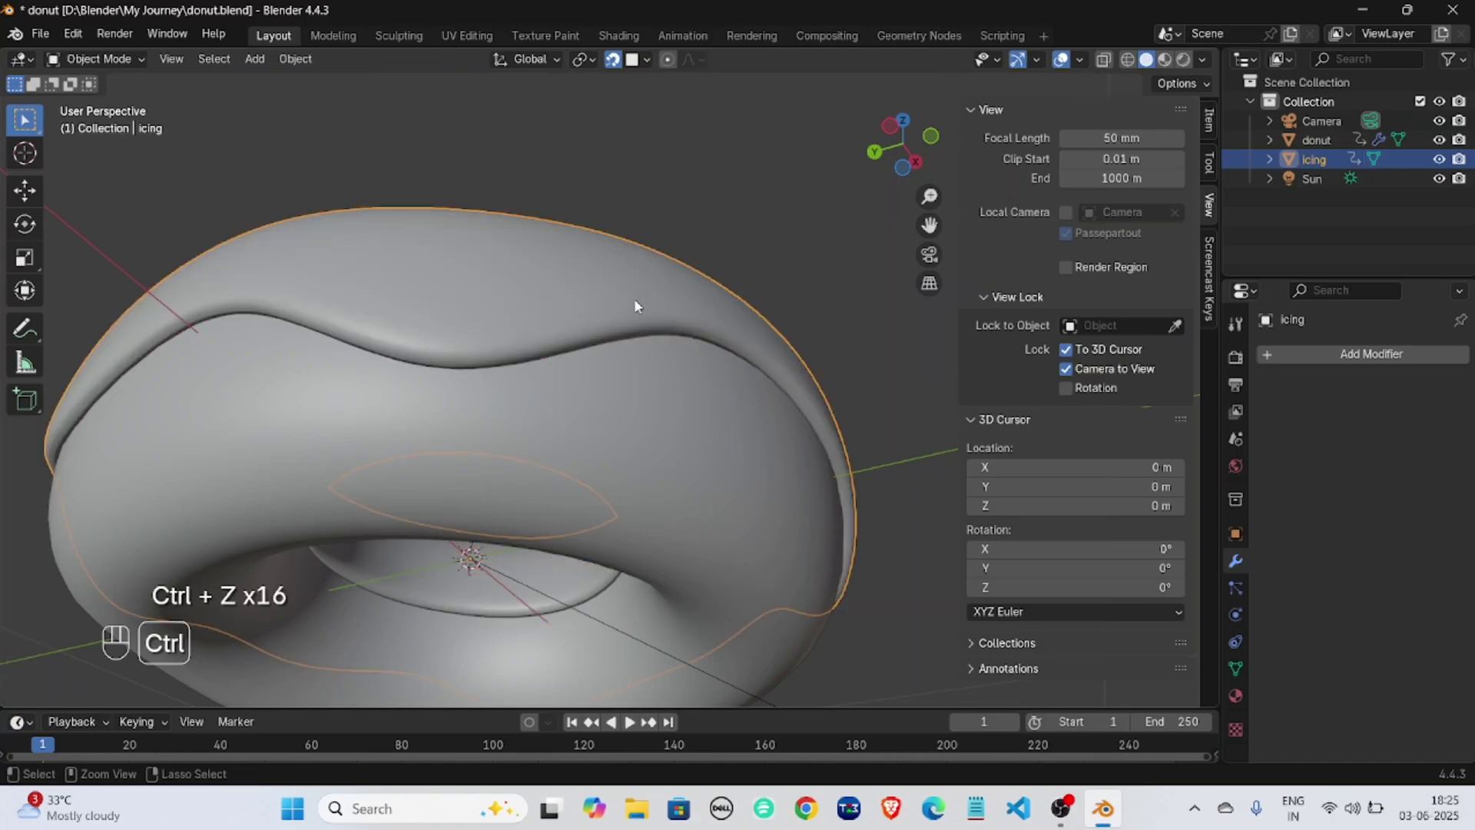
key(ctrl+z)
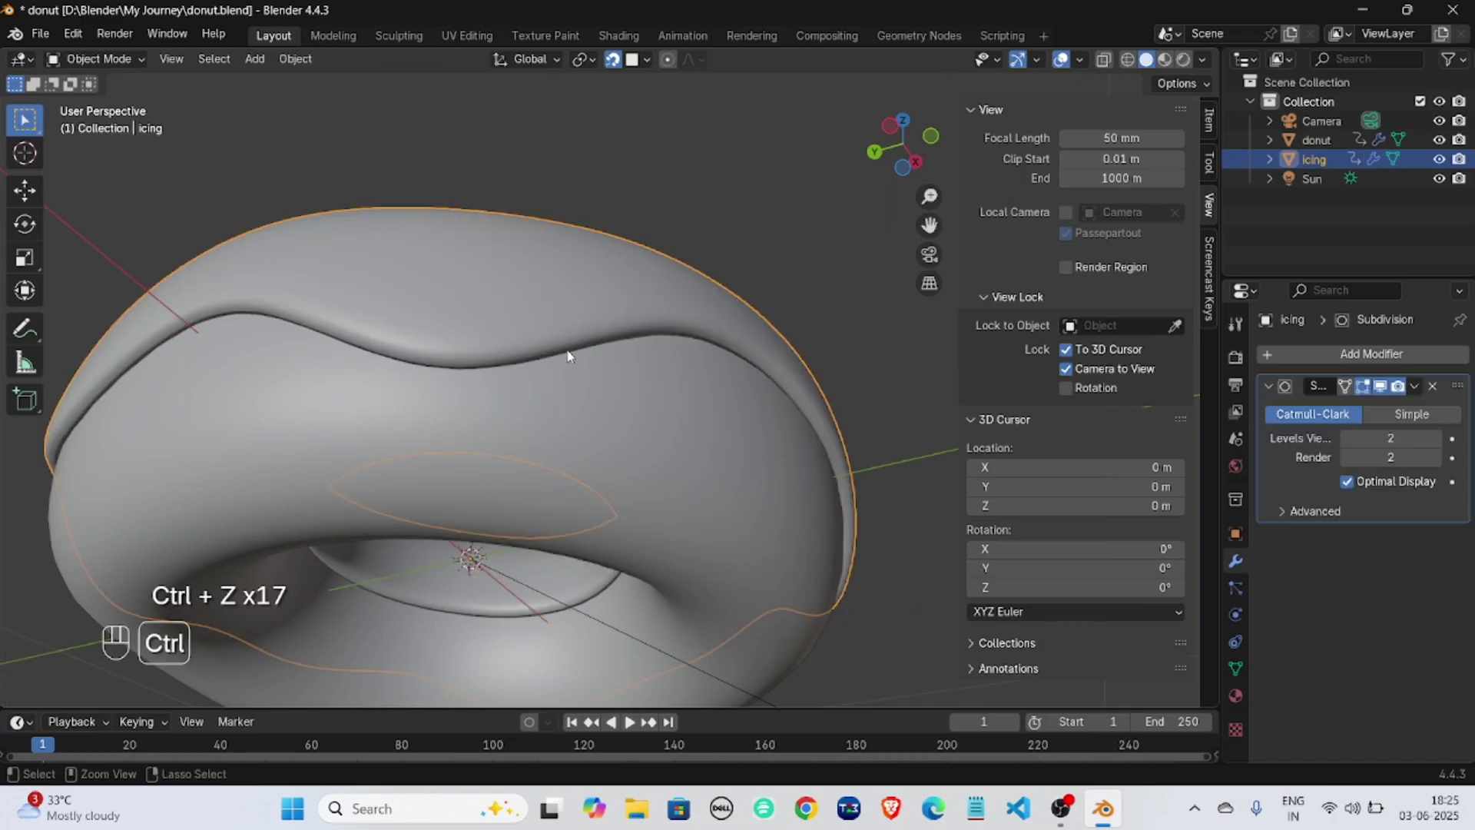
Extrude two neighbouring vertices at the drip's bottom edge in Edit Mode by about X 0.034, Y 0.025 and Z -0.050 m.
key(Tab)
click(443, 371)
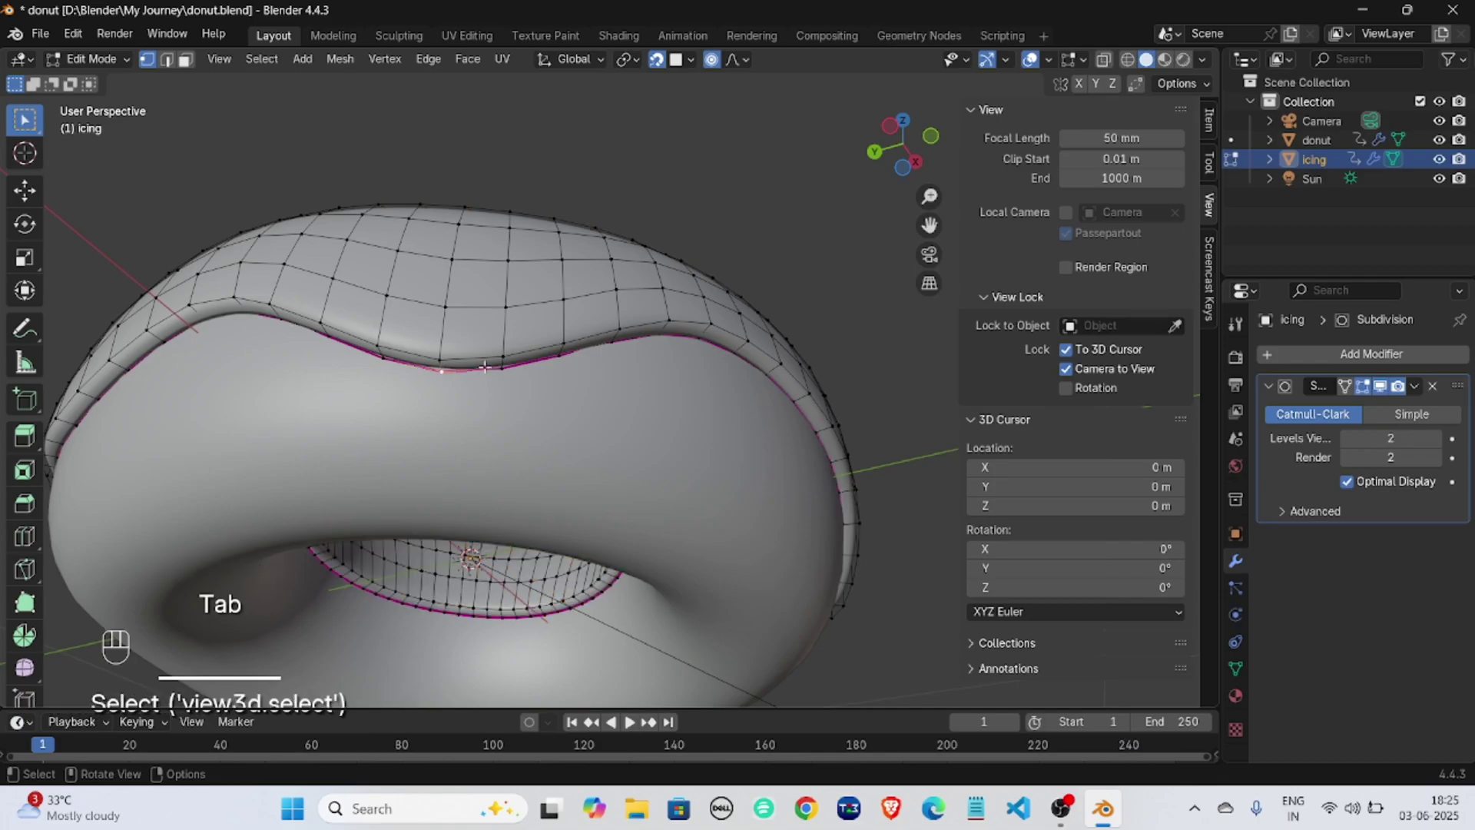
shift+click(500, 366)
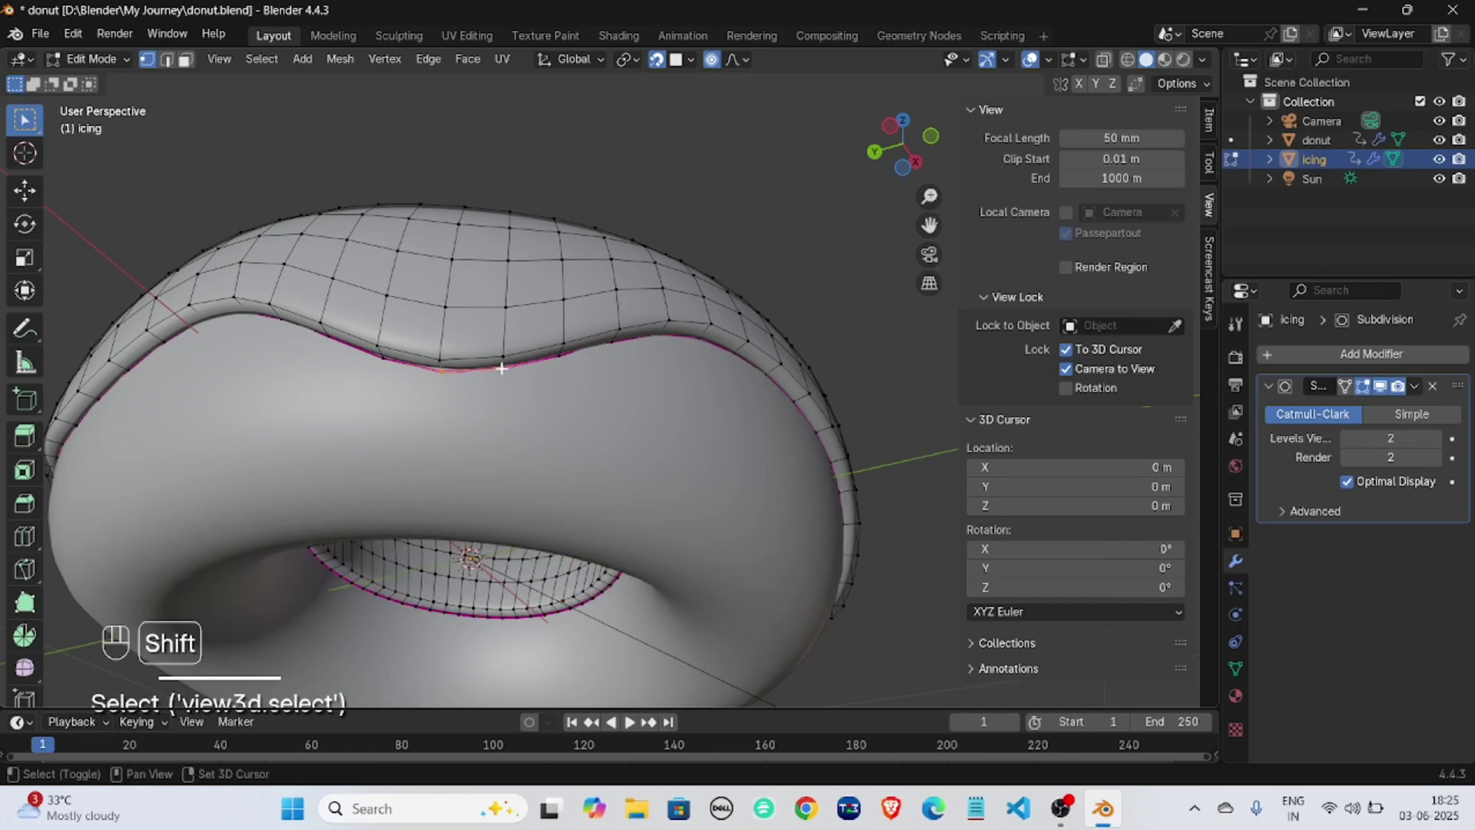
shift+click(439, 369)
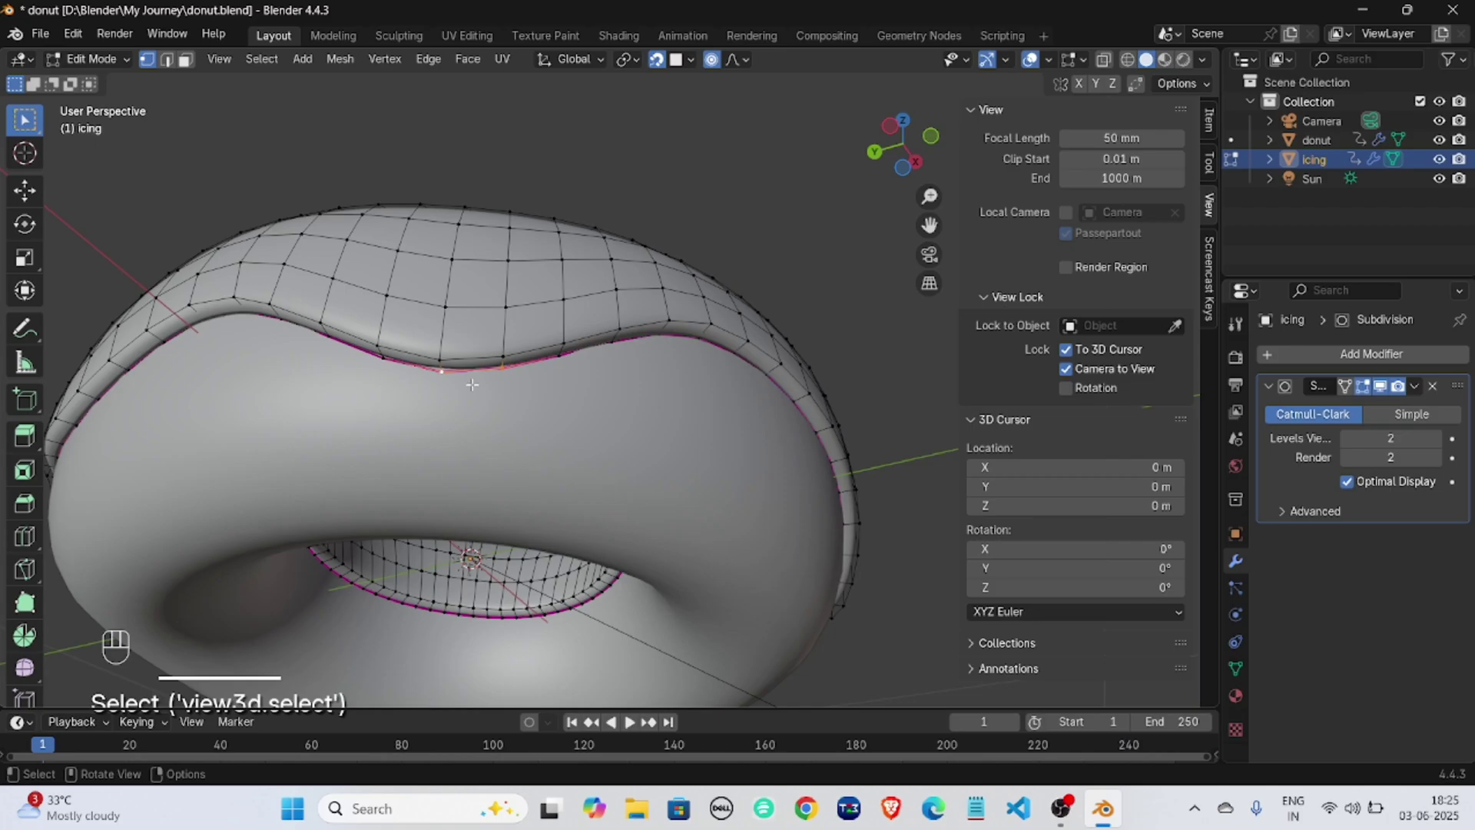
key(e)
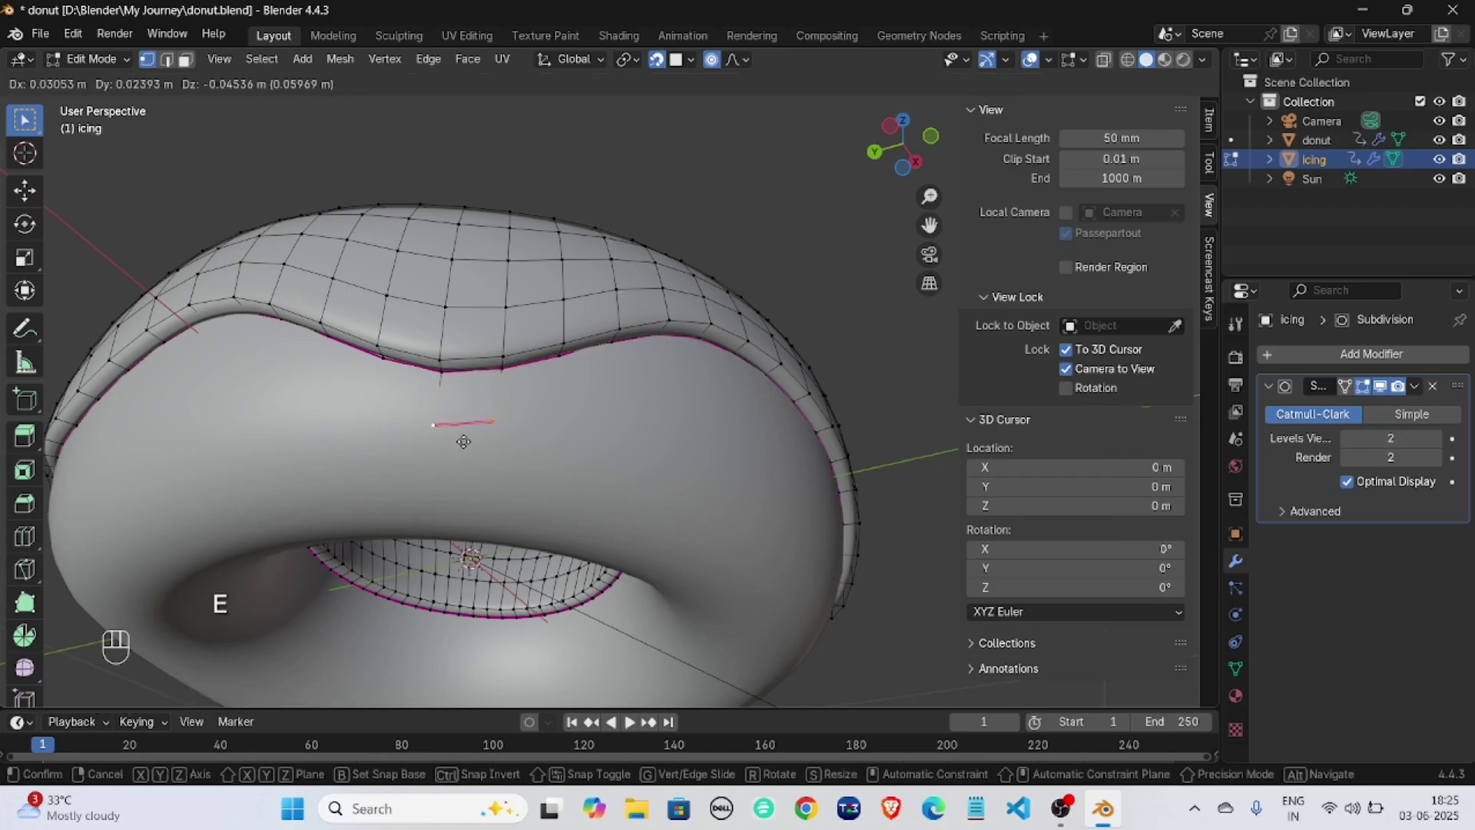
click(469, 442)
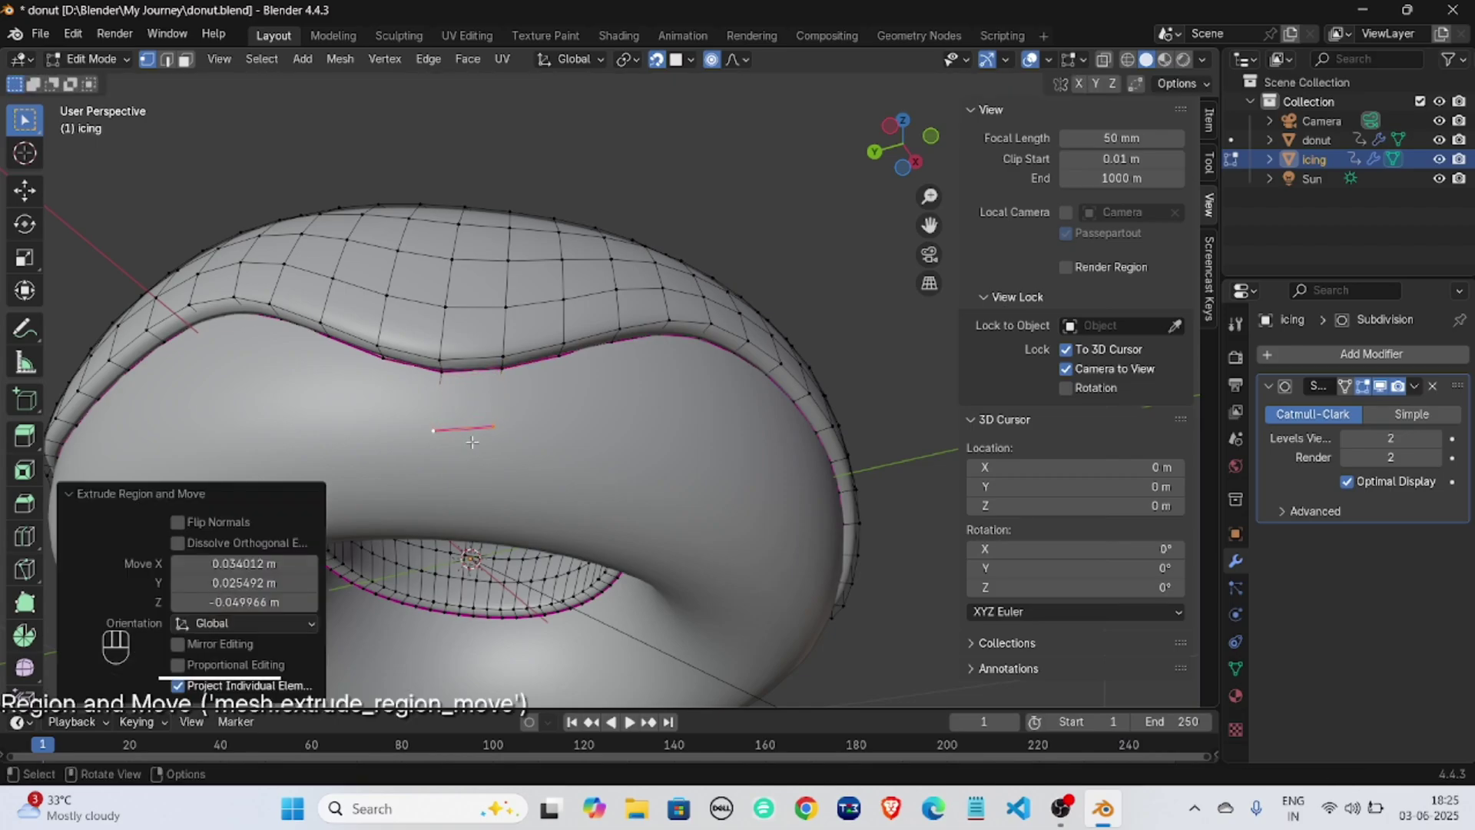
Show the icing in wireframe and try to select the face of the extruded drip in face select mode.
key(alt+z)
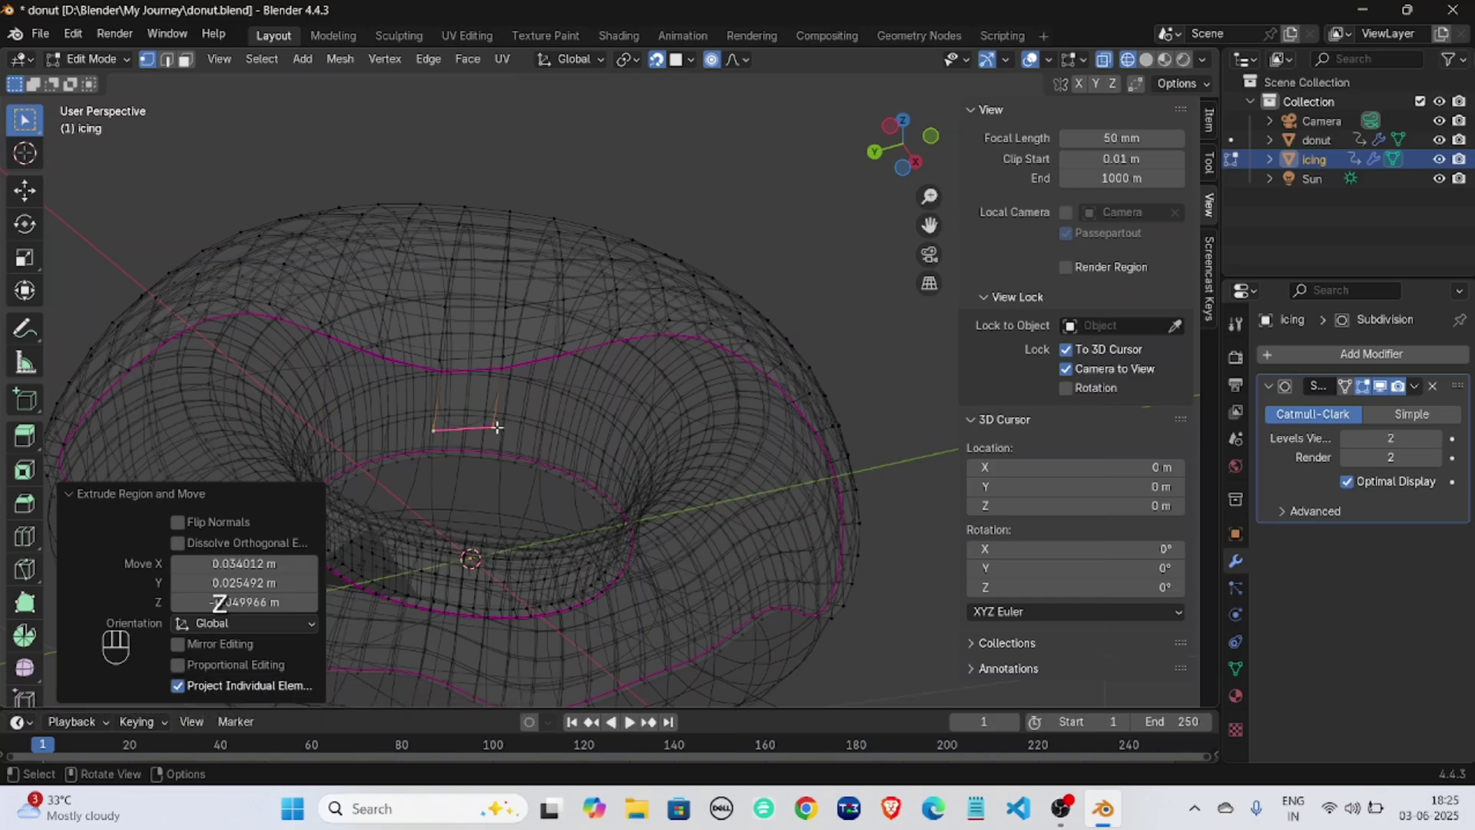
middle_drag(515, 429, 517, 397)
scroll(486, 321, up, 2)
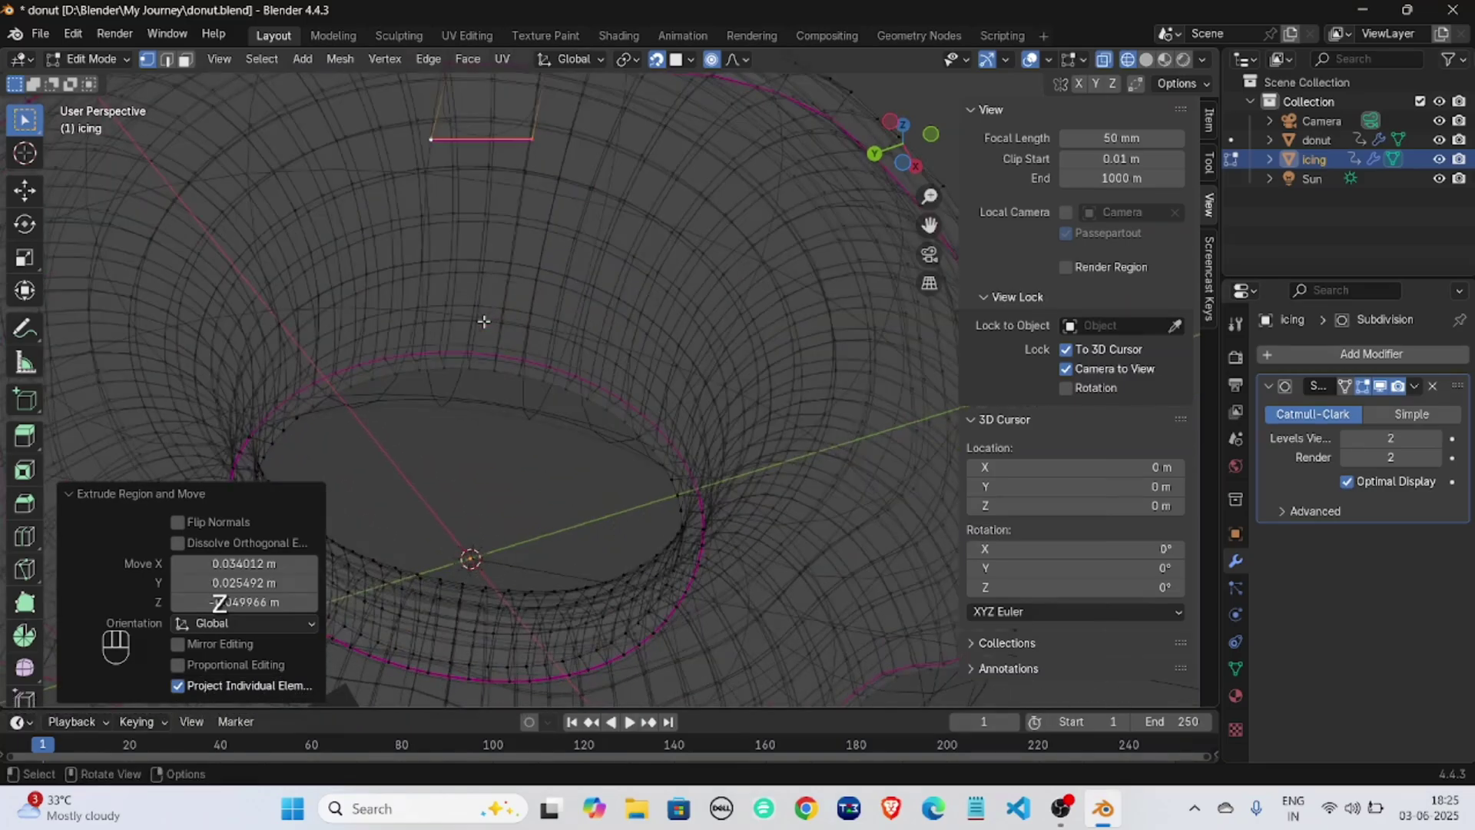
middle_drag(489, 104, 487, 75)
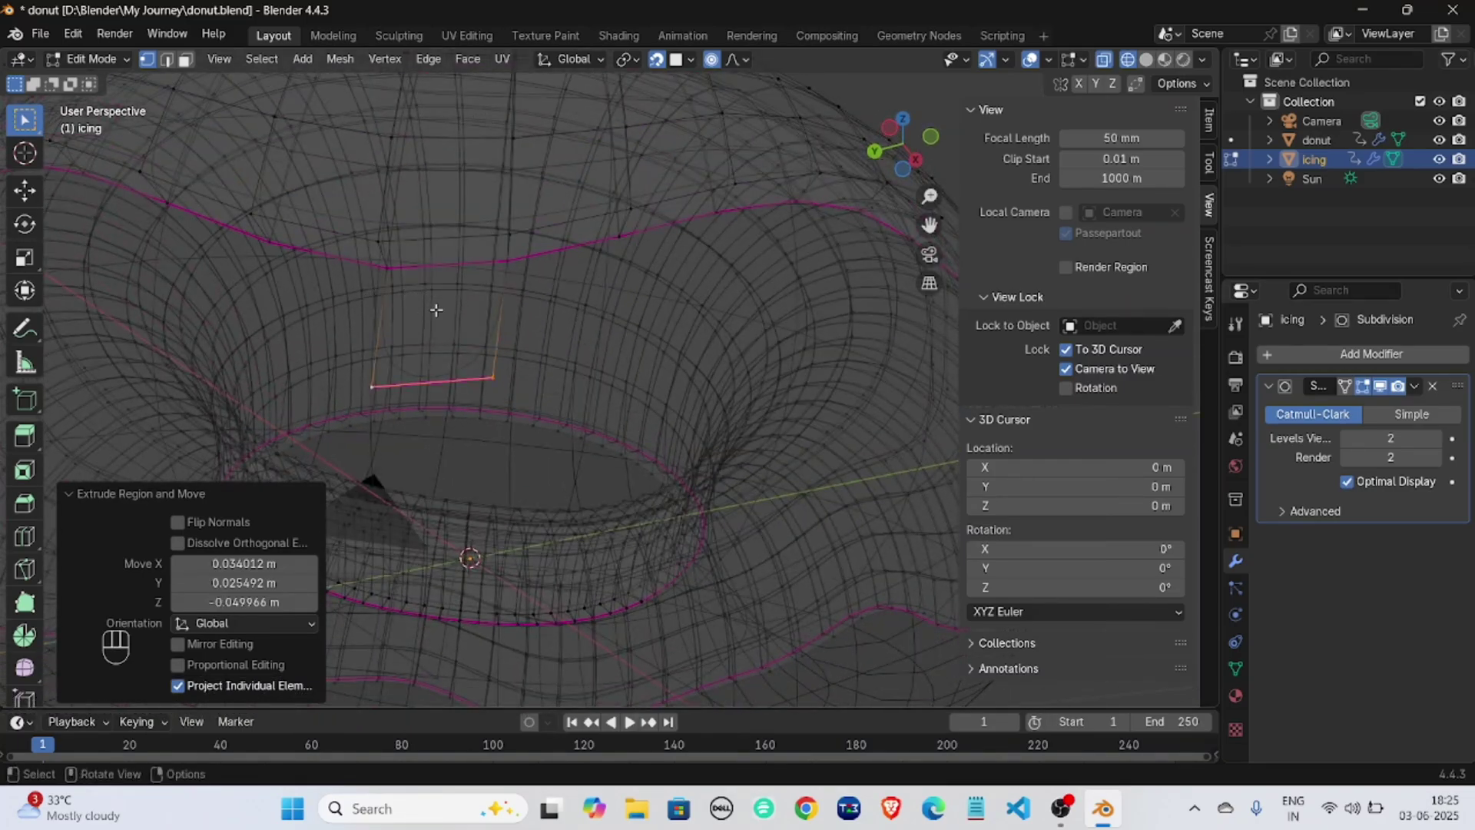
key(3)
click(436, 309)
click(395, 357)
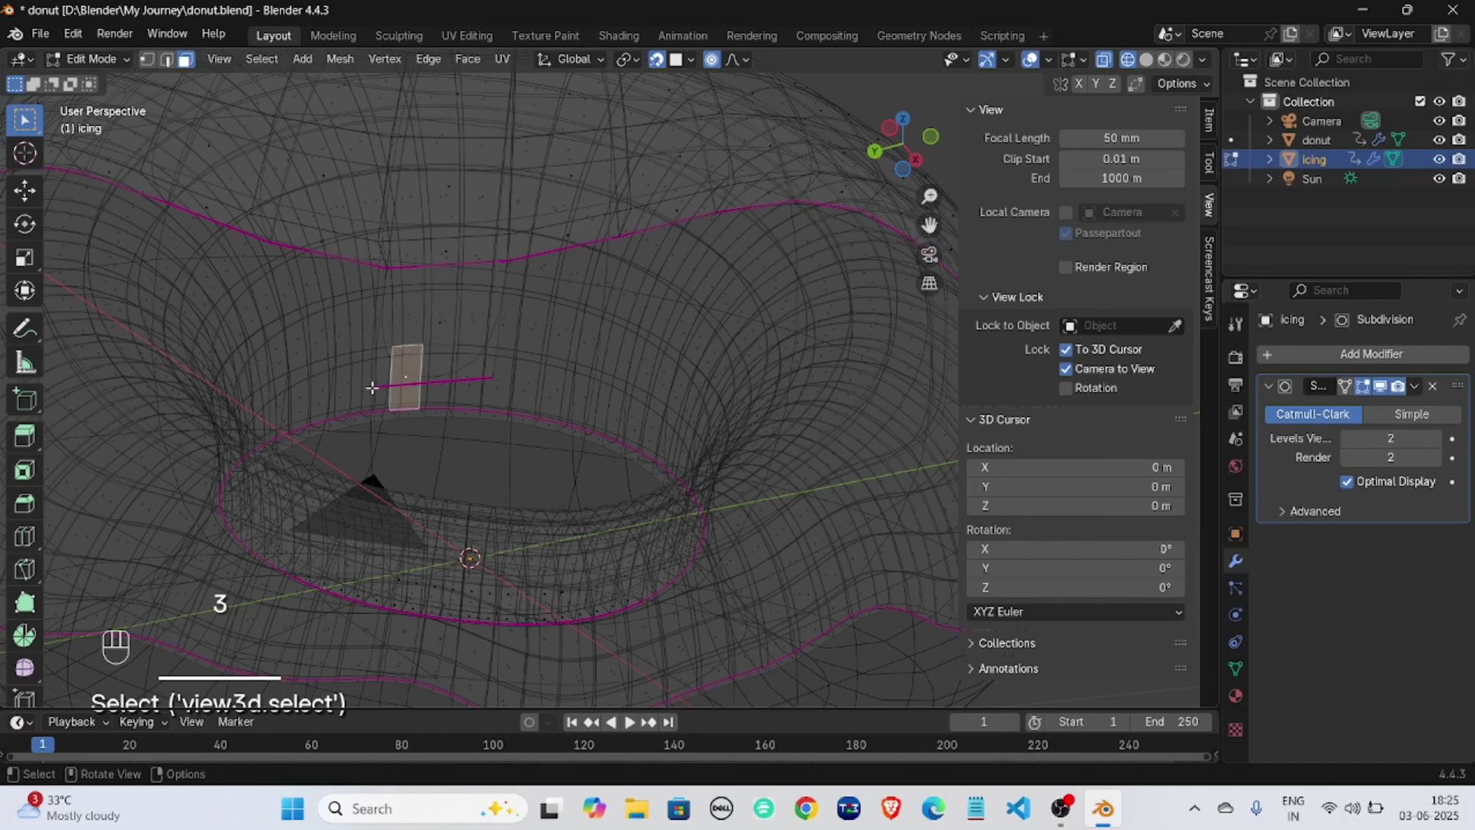
click(377, 385)
middle_drag(376, 386, 763, 461)
click(815, 454)
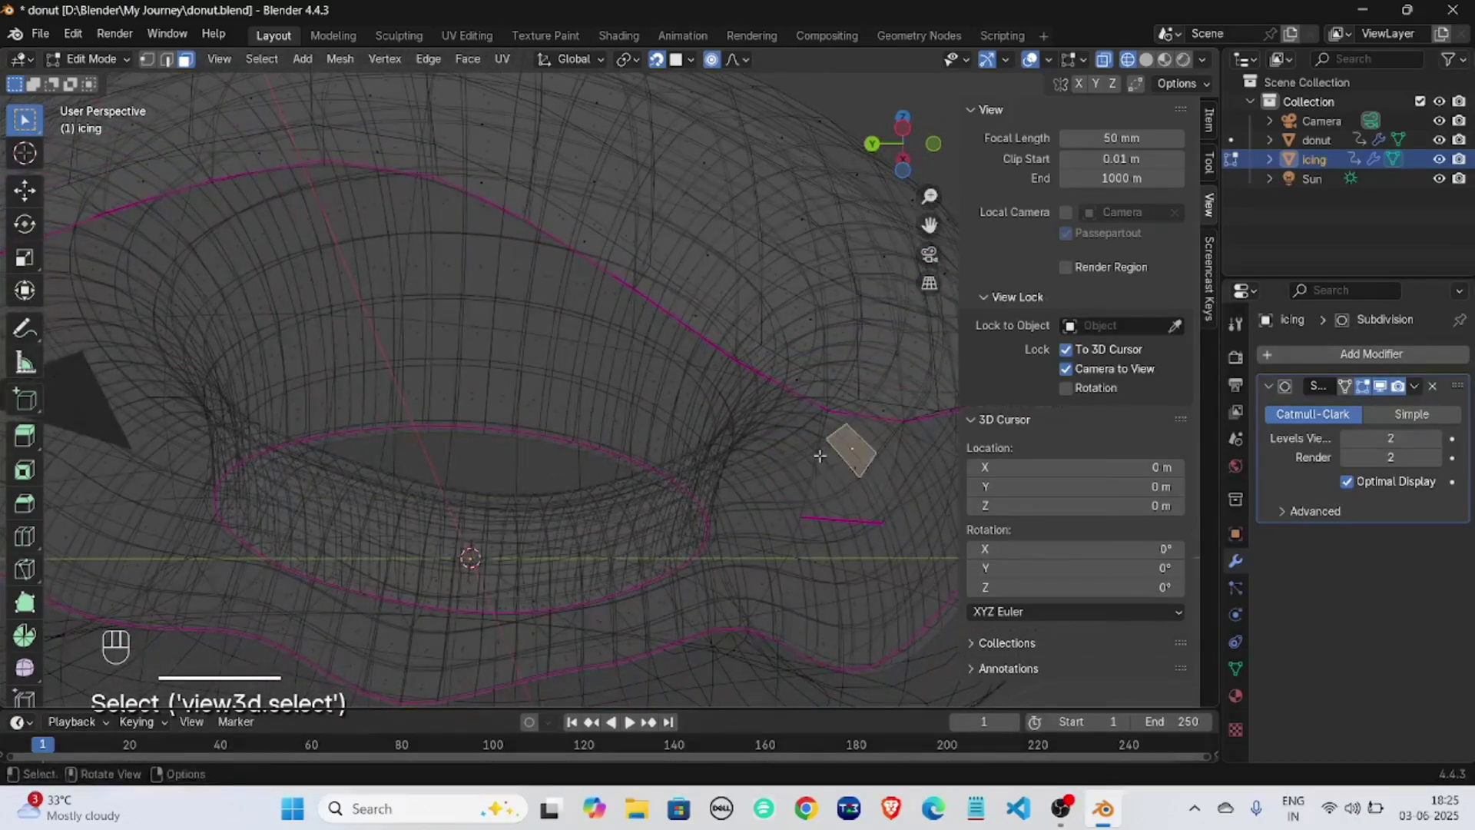
Return to solid shading and try selecting the face between the icing's edge and the extruded drip edge.
scroll(878, 477, down, 5)
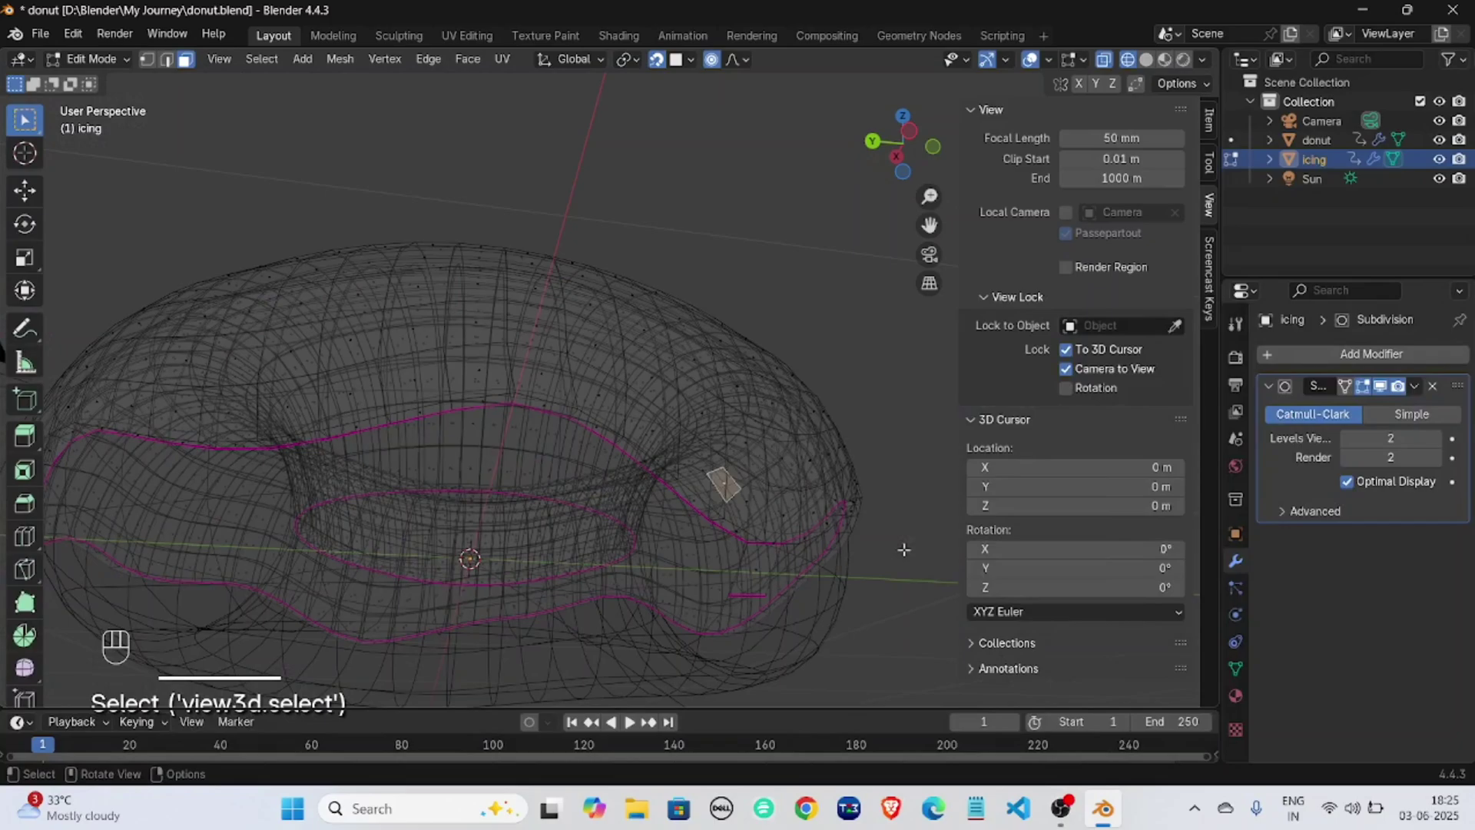
click(751, 567)
mouse_move(751, 567)
middle_down()
mouse_move(696, 497)
mouse_move(753, 496)
middle_up()
key(ctrl+z)
key(z)
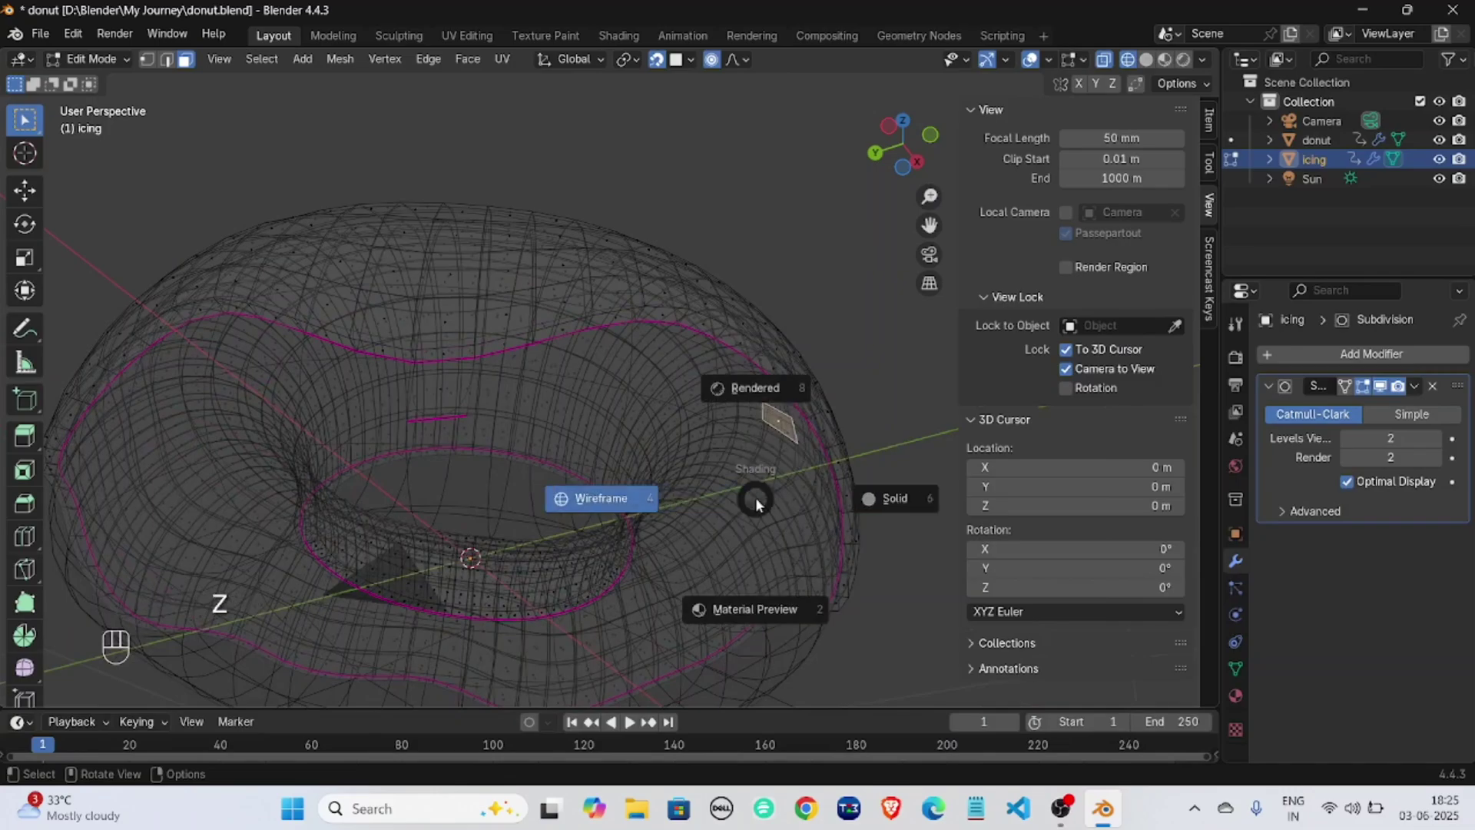
click(860, 501)
middle_drag(860, 501, 769, 468)
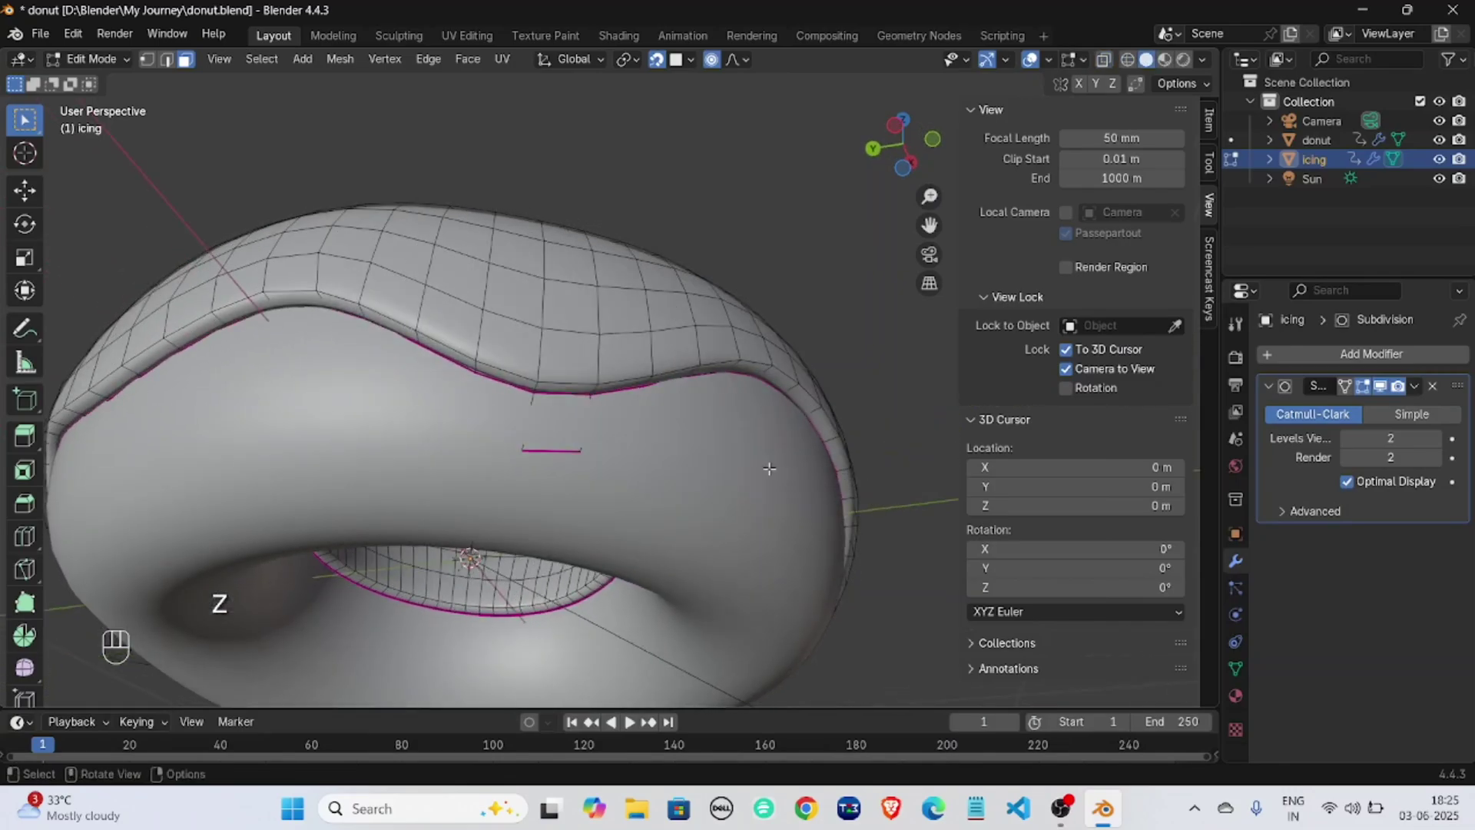
click(555, 442)
middle_drag(595, 458, 589, 451)
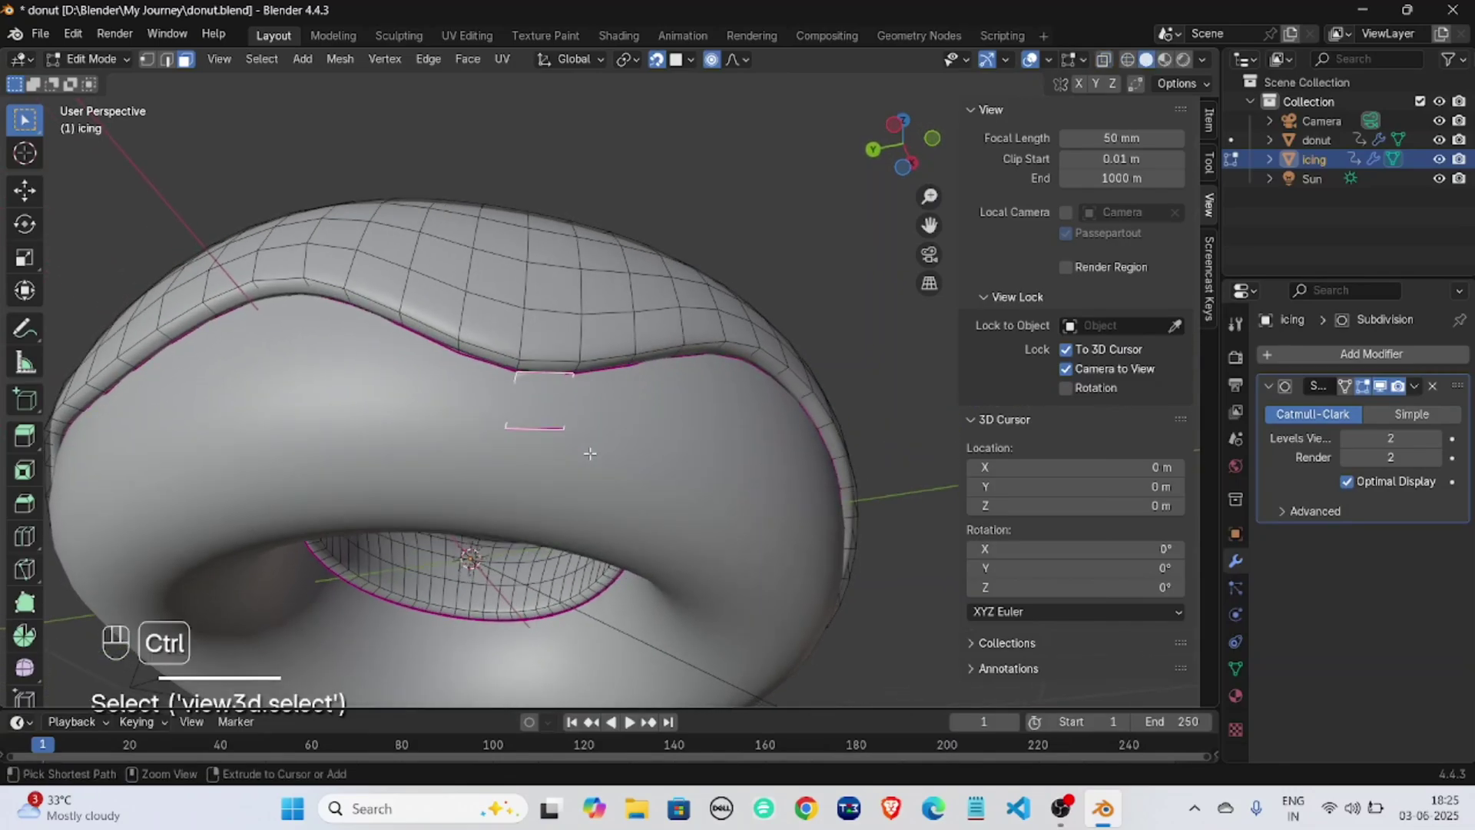
Undo the face selections and the extrusion of the two drip vertices.
key(ctrl+z)
key(ctrl+z)
key(ctrl+z)
key(ctrl+z)
key(ctrl+z)
key(ctrl+z)
key(ctrl+z)
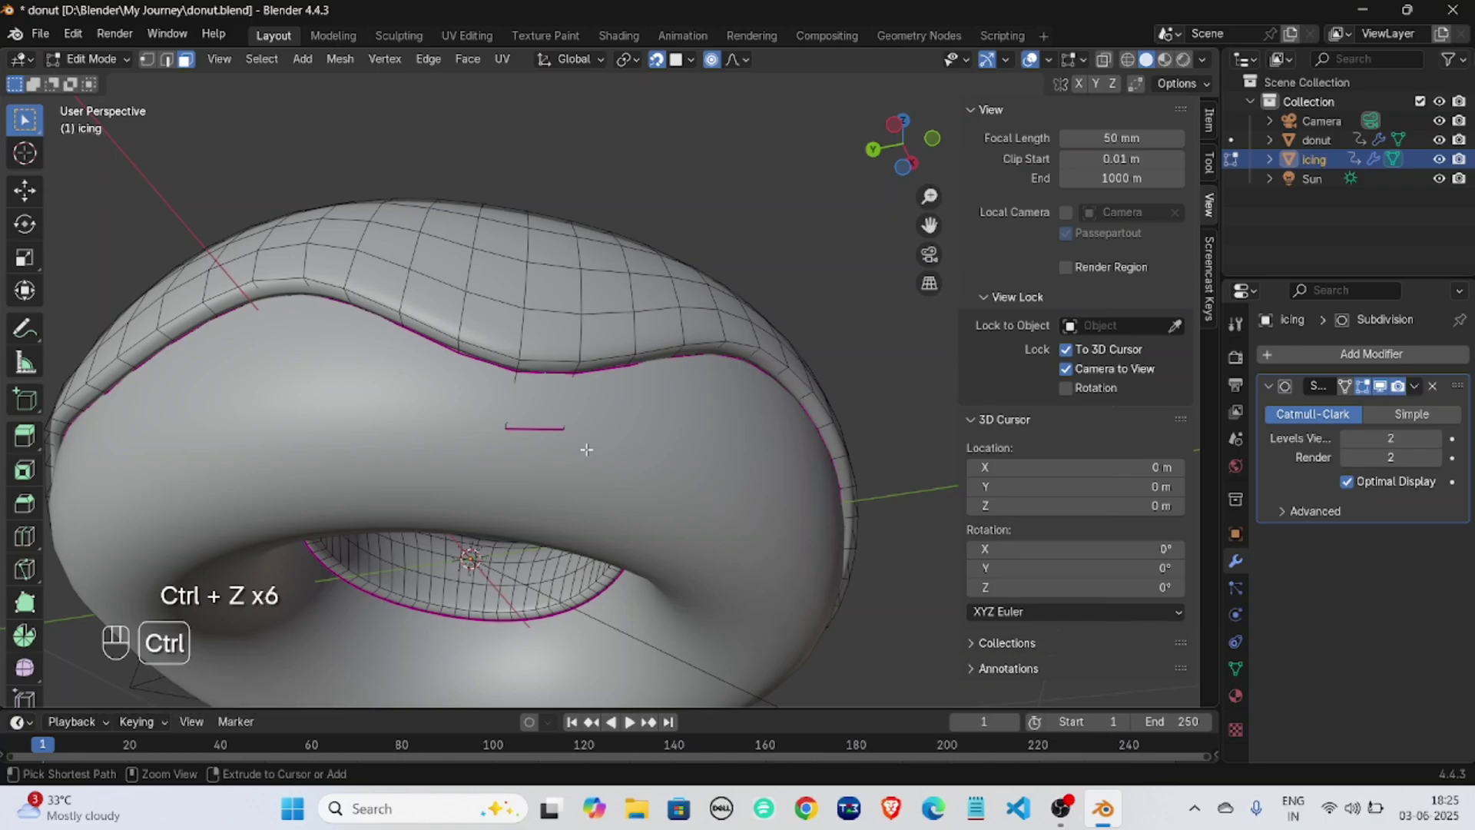
key(ctrl+z)
key(ctrl+z)
middle_drag(587, 449, 519, 391)
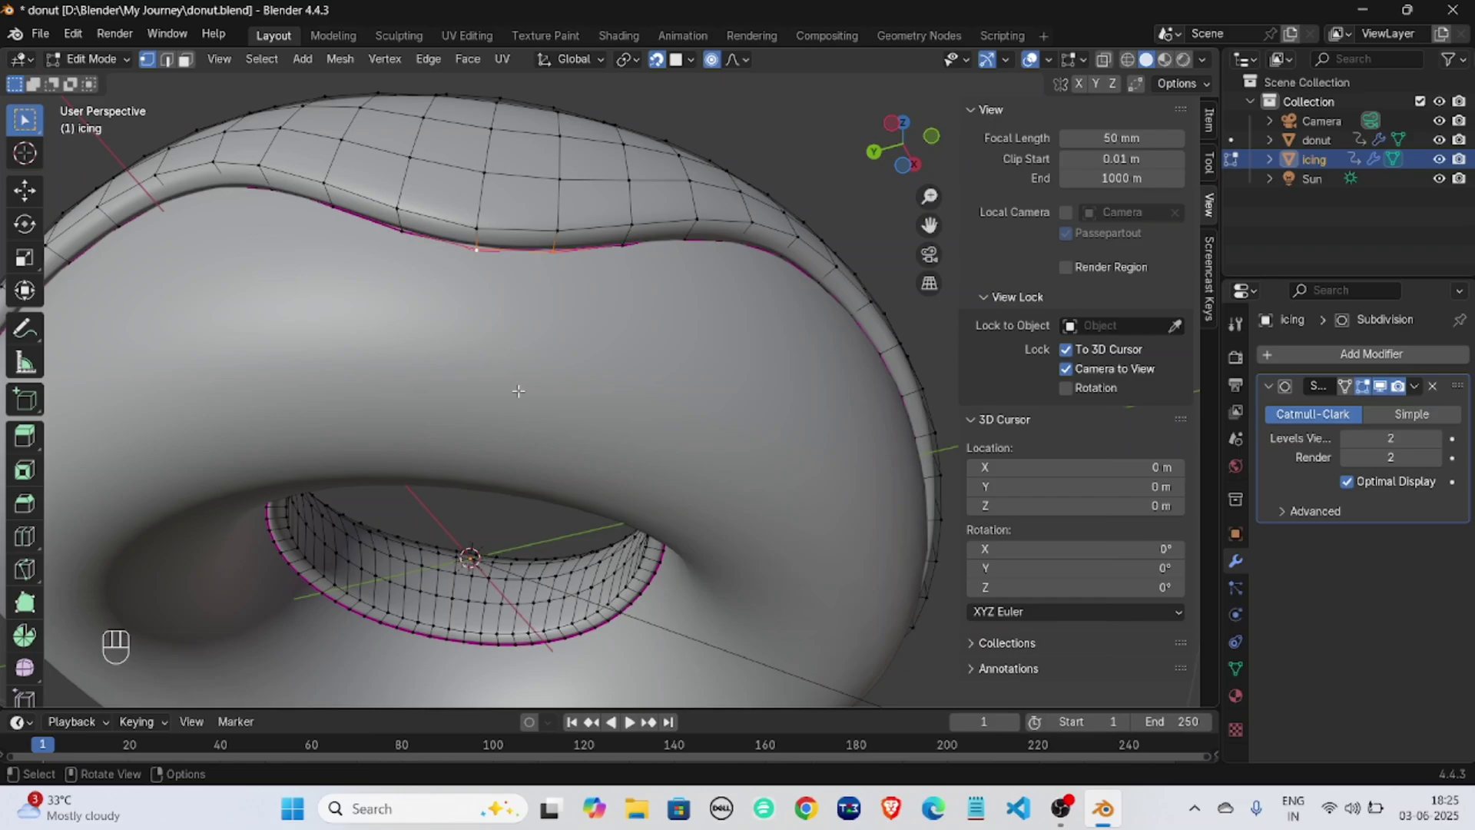
Try extruding the two drip vertices downward twice, the second time by about X 0.044 and Y 0.030 m, and leave Edit Mode.
key(e)
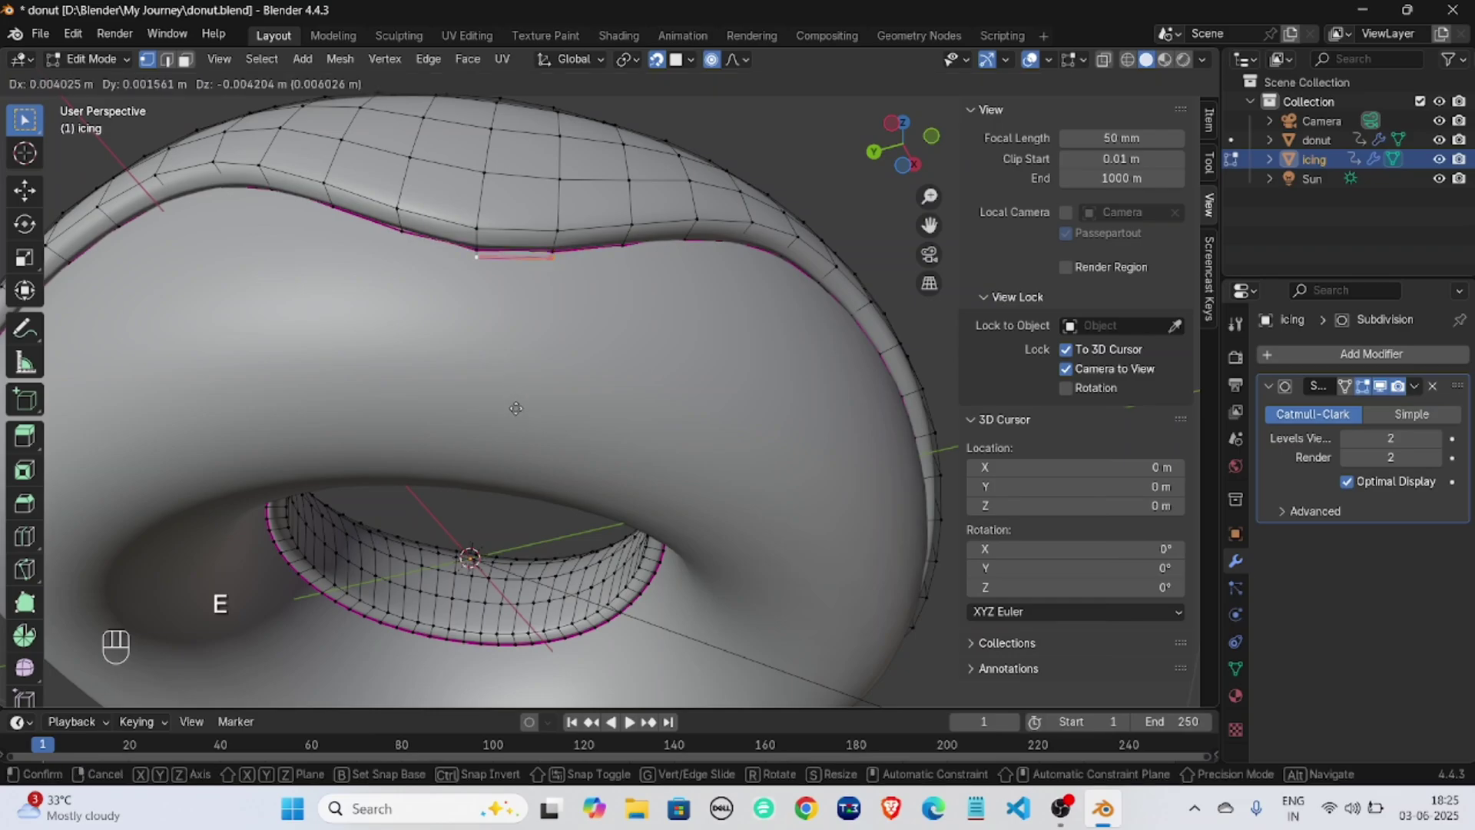
click(512, 470)
key(e)
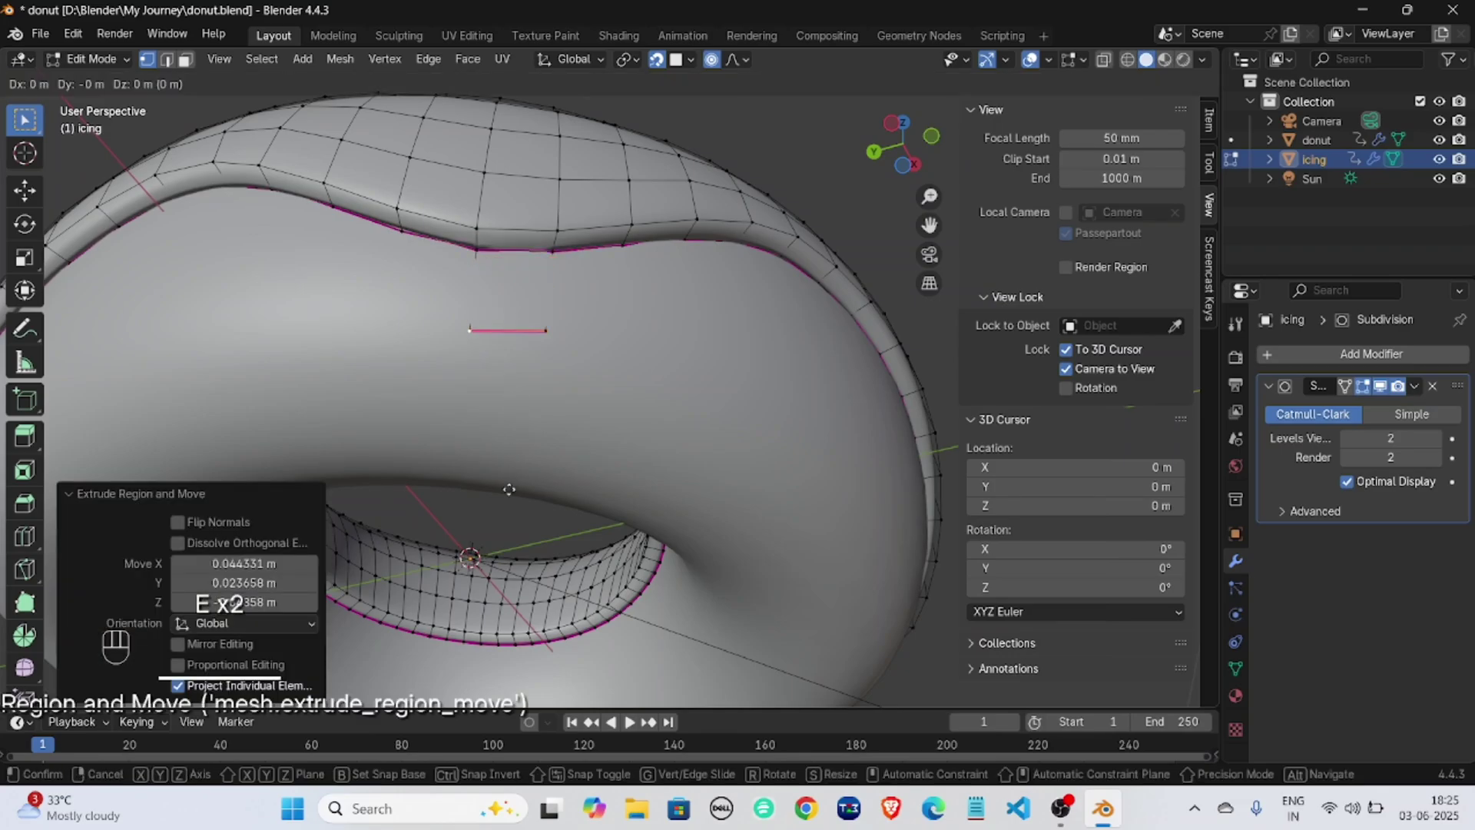
click(497, 555)
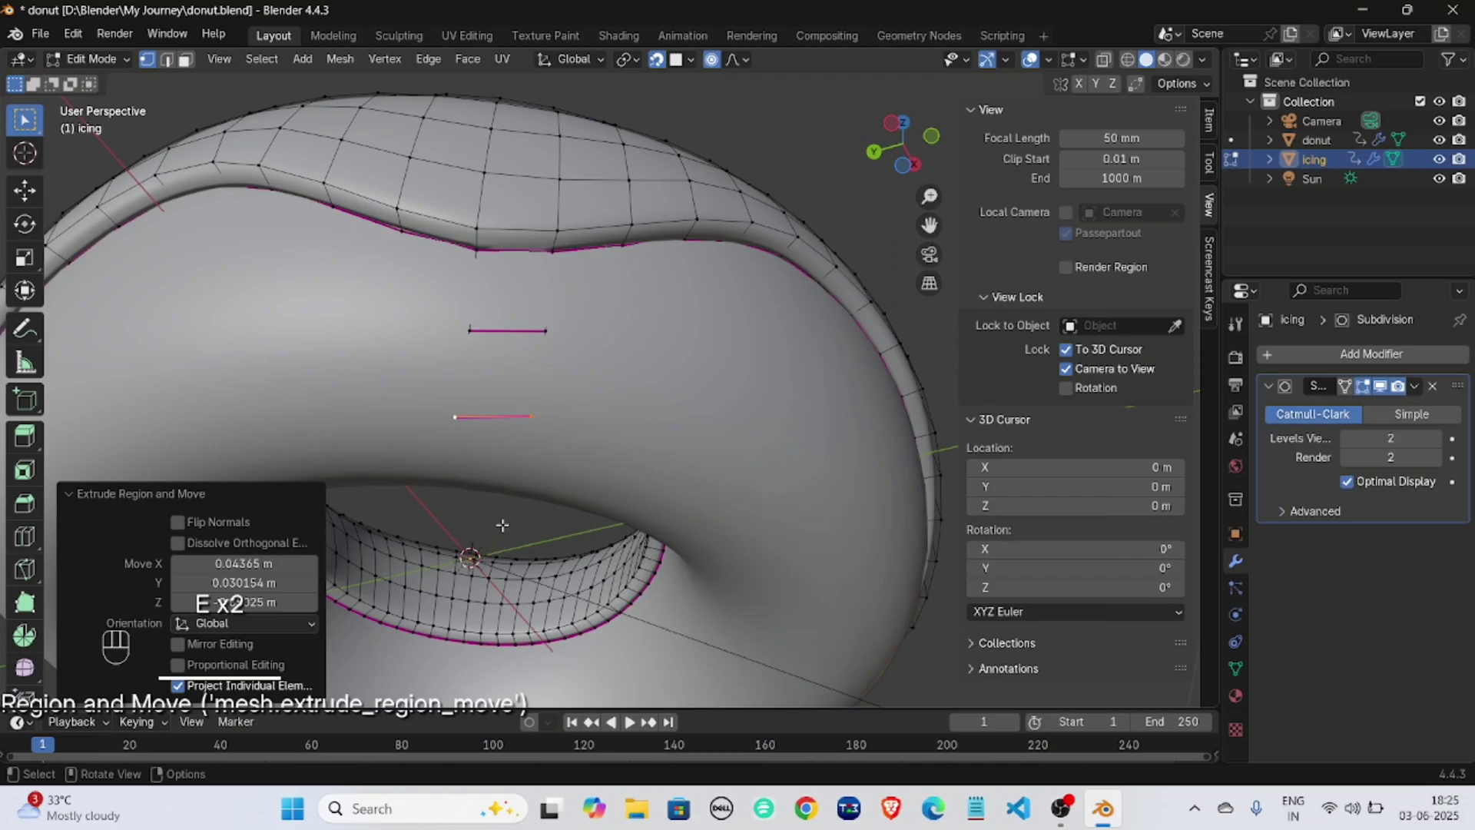
key(Tab)
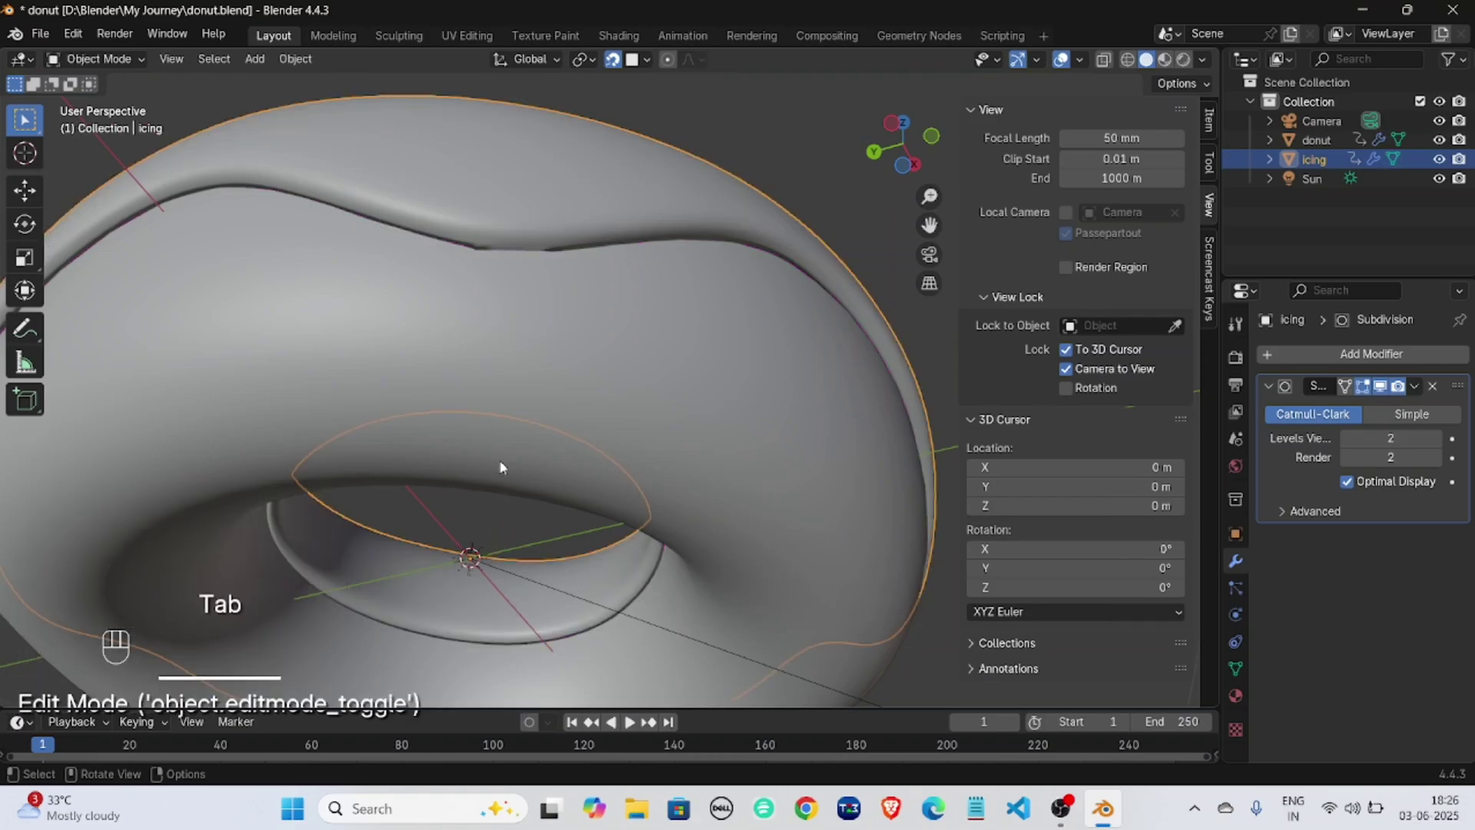
mouse_move(519, 422)
middle_down()
mouse_move(545, 376)
mouse_move(516, 464)
mouse_move(523, 413)
middle_up()
Undo the drip extrusions, the Edit Mode session and the application of the icing's Solidify modifier.
key(ctrl+z)
key(ctrl+z)
key(ctrl+z)
key(ctrl+z)
key(ctrl+z)
key(ctrl+z)
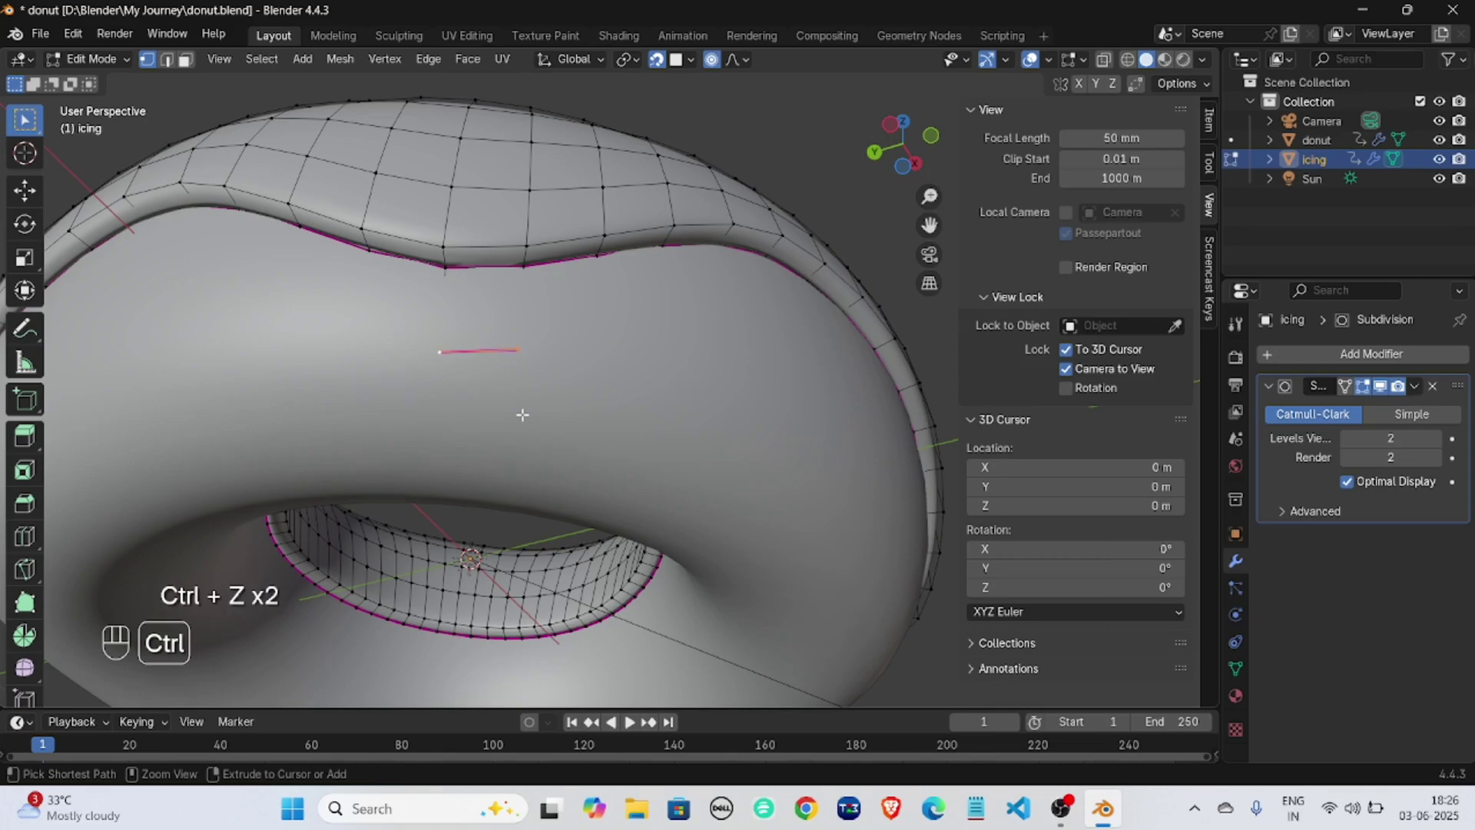
key(ctrl+z)
key(ctrl+z)
key(ctrl+z)
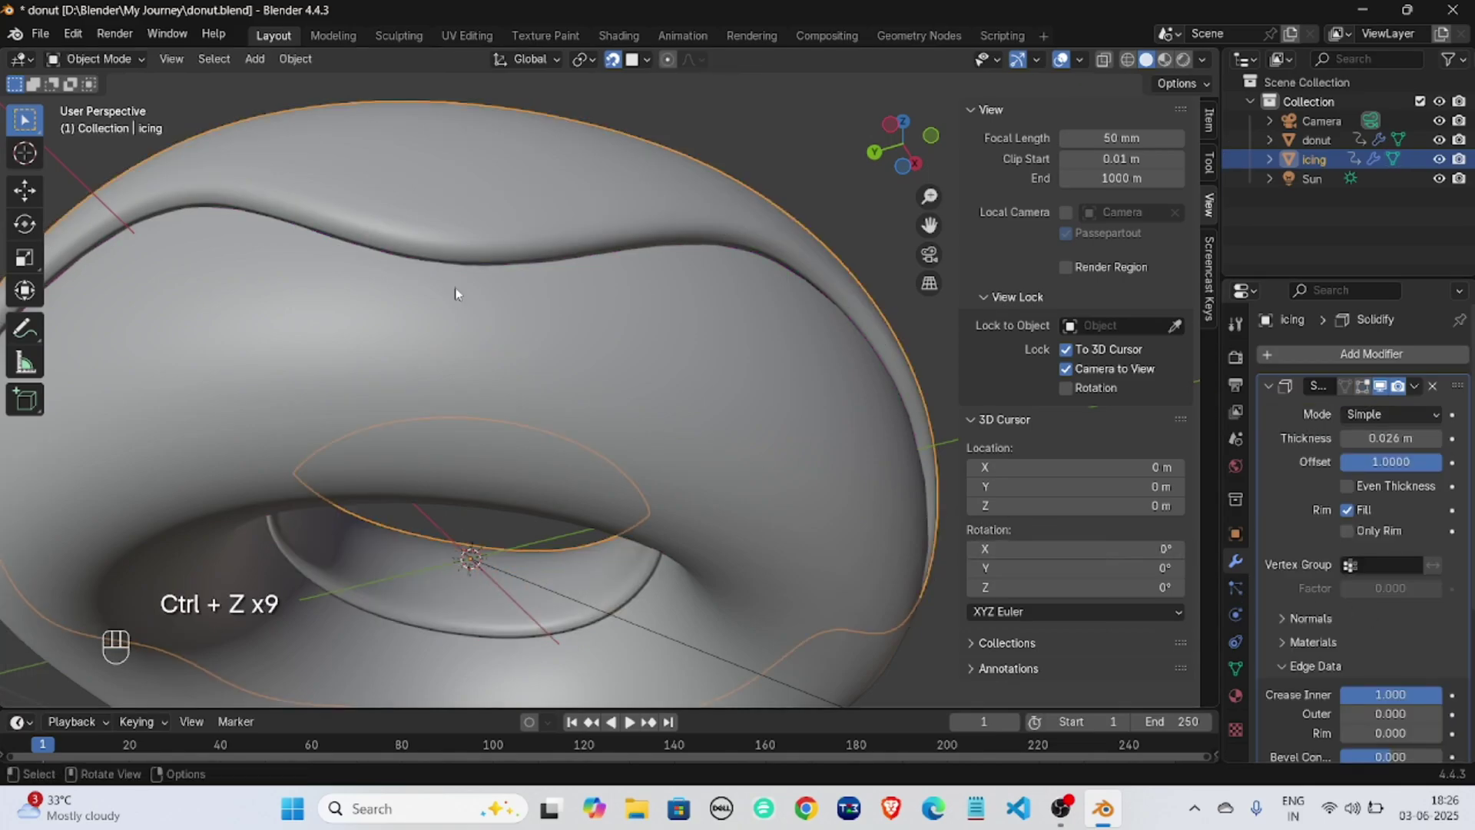
Extrude two neighbouring vertices at the low point of the icing's edge in Edit Mode by about X 0.033, Y 0.024 and Z -0.042 m.
key(Tab)
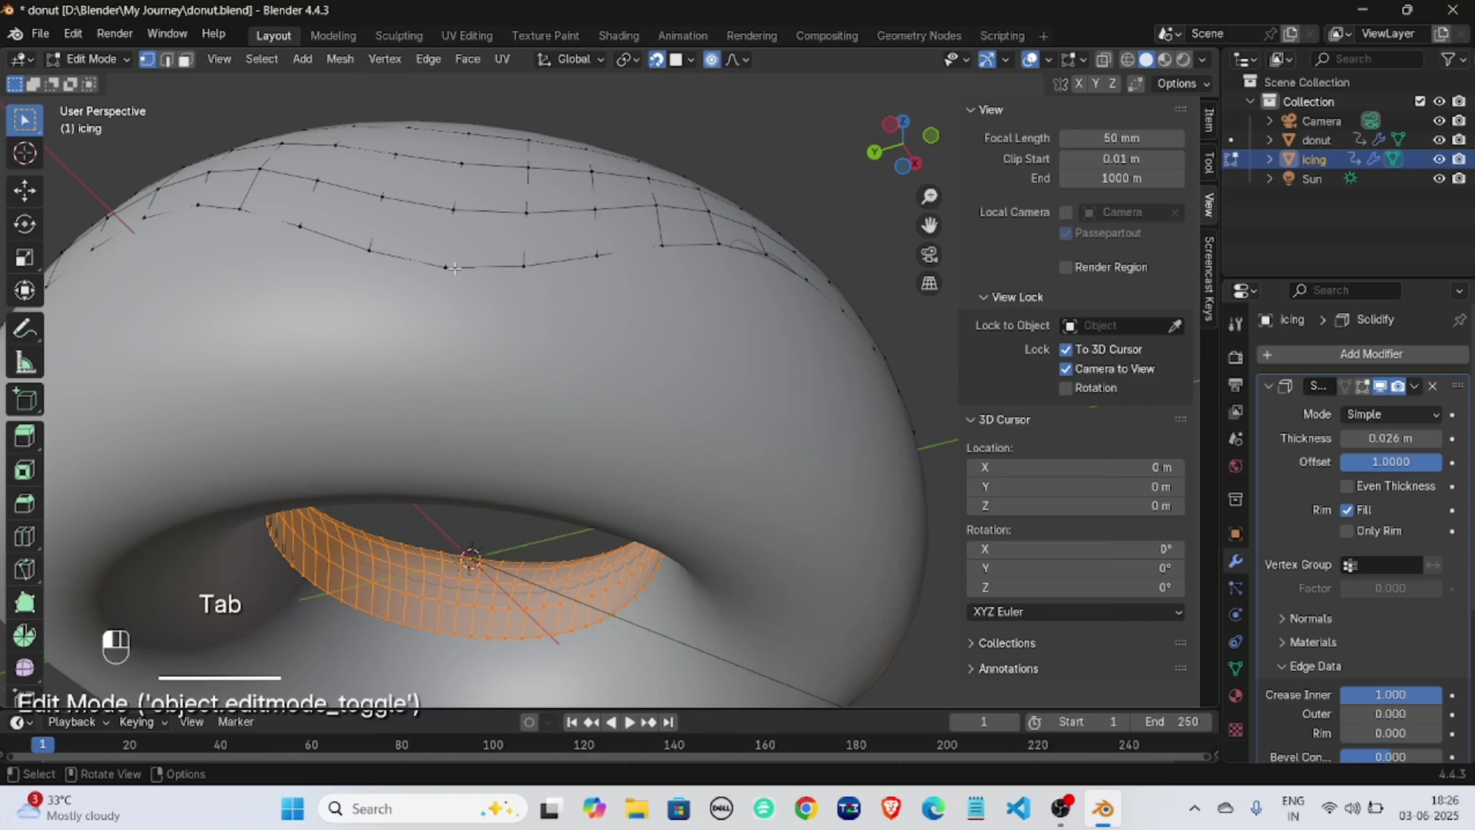
click(491, 269)
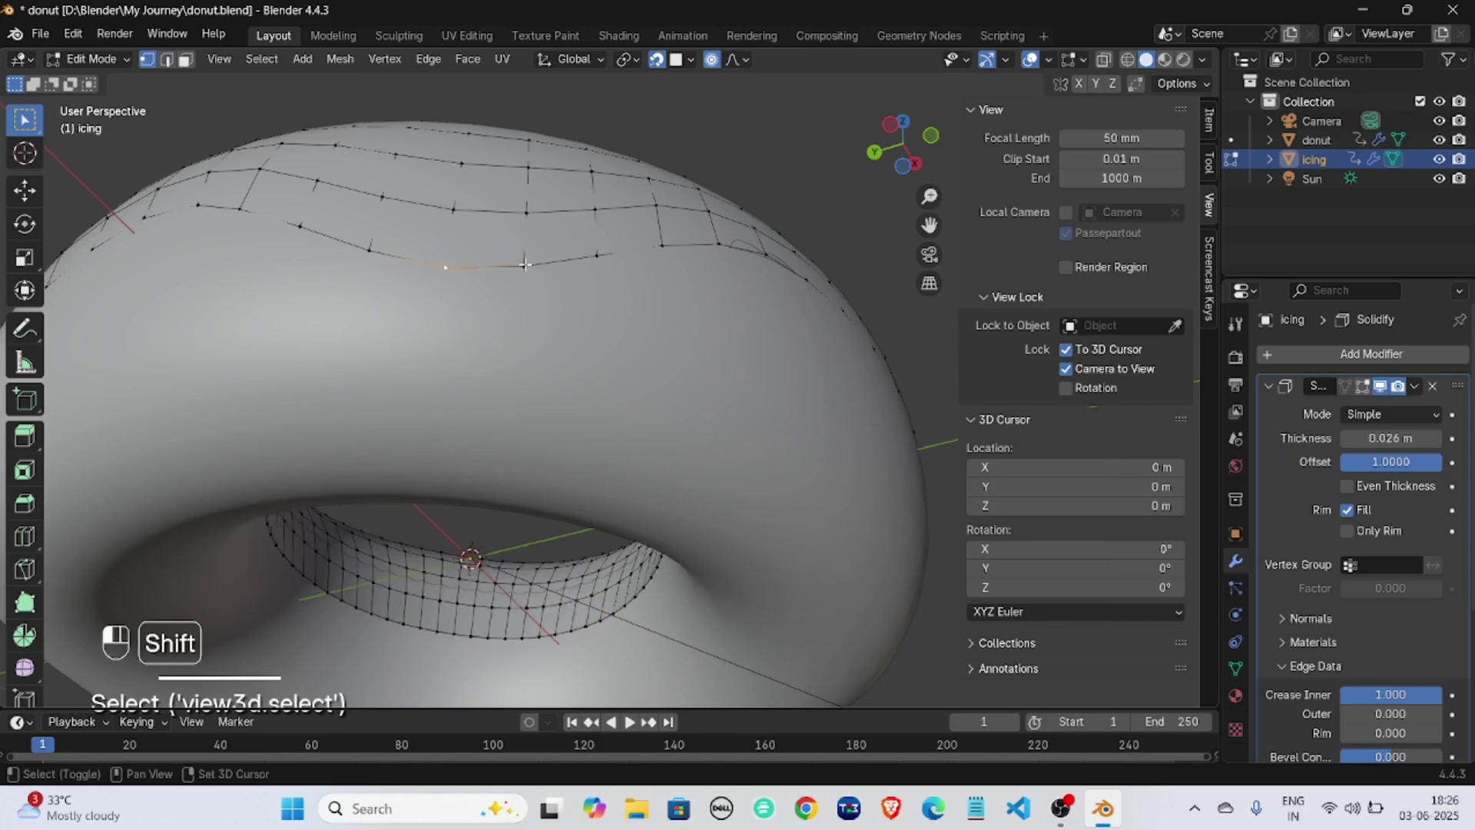
shift+click(526, 269)
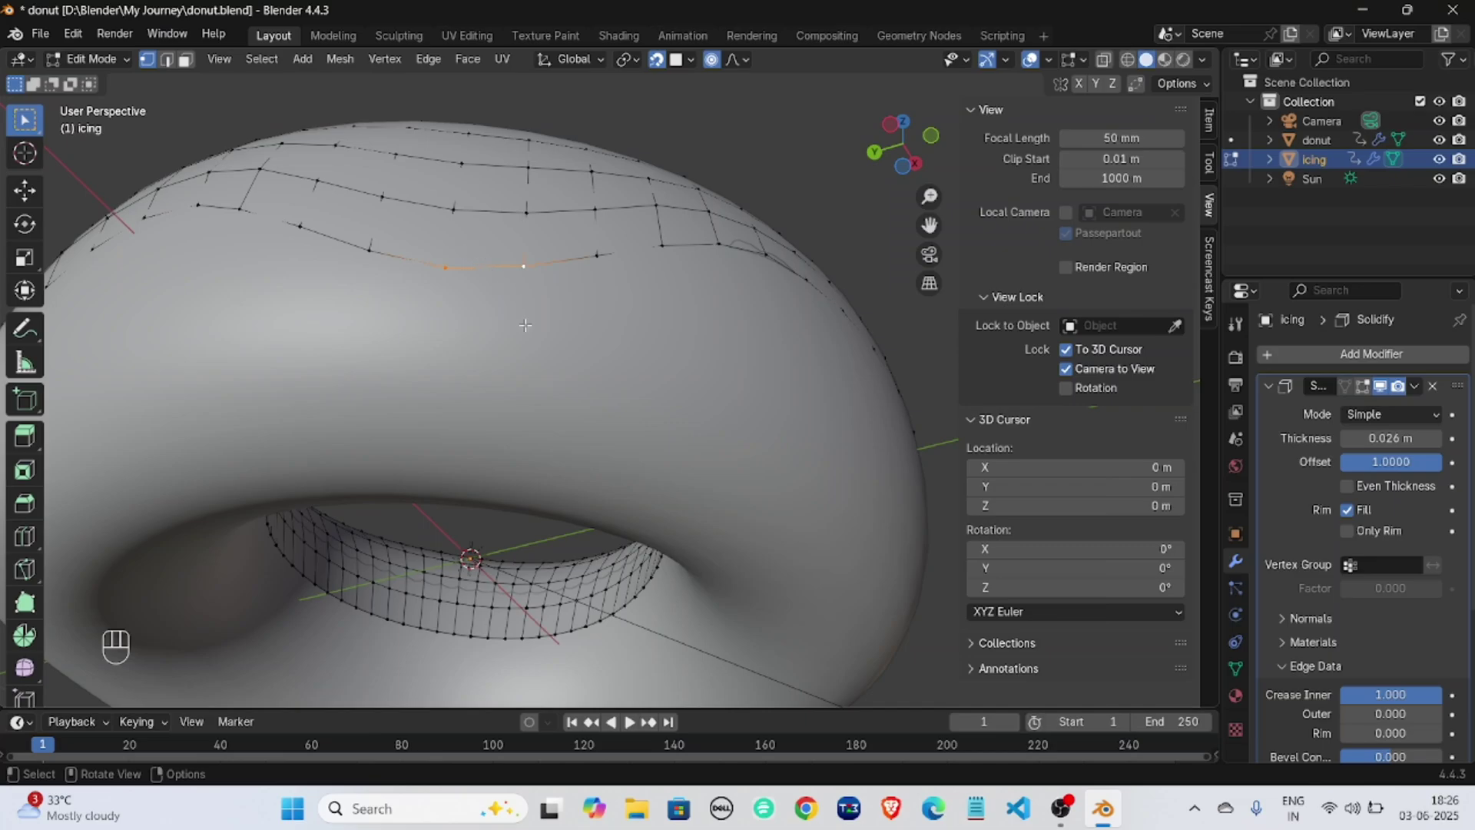
key(e)
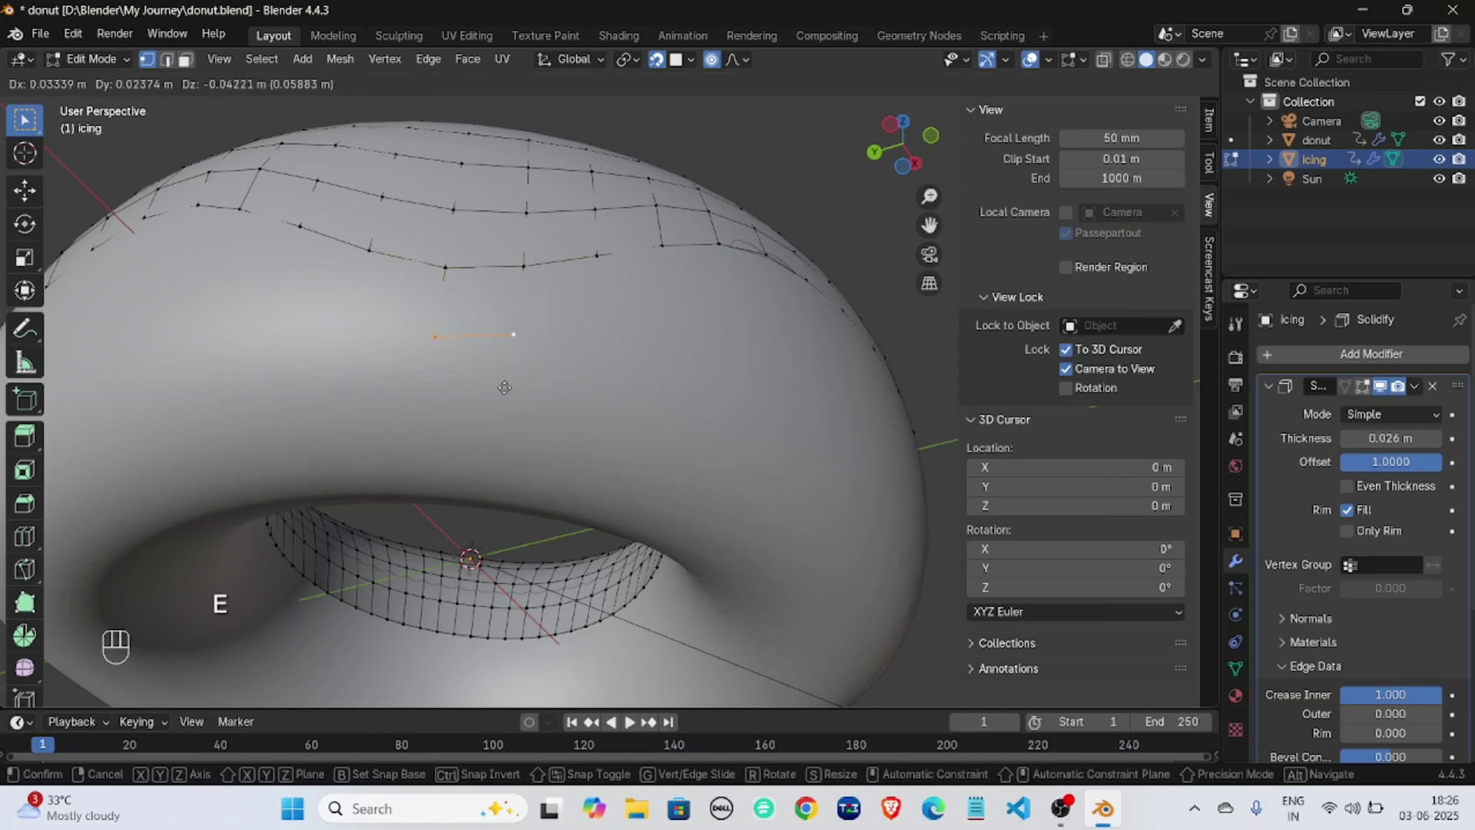
click(503, 388)
Extrude the same two vertices down once more to lengthen the drip, and return to Object Mode.
middle_drag(504, 388, 498, 360)
key(e)
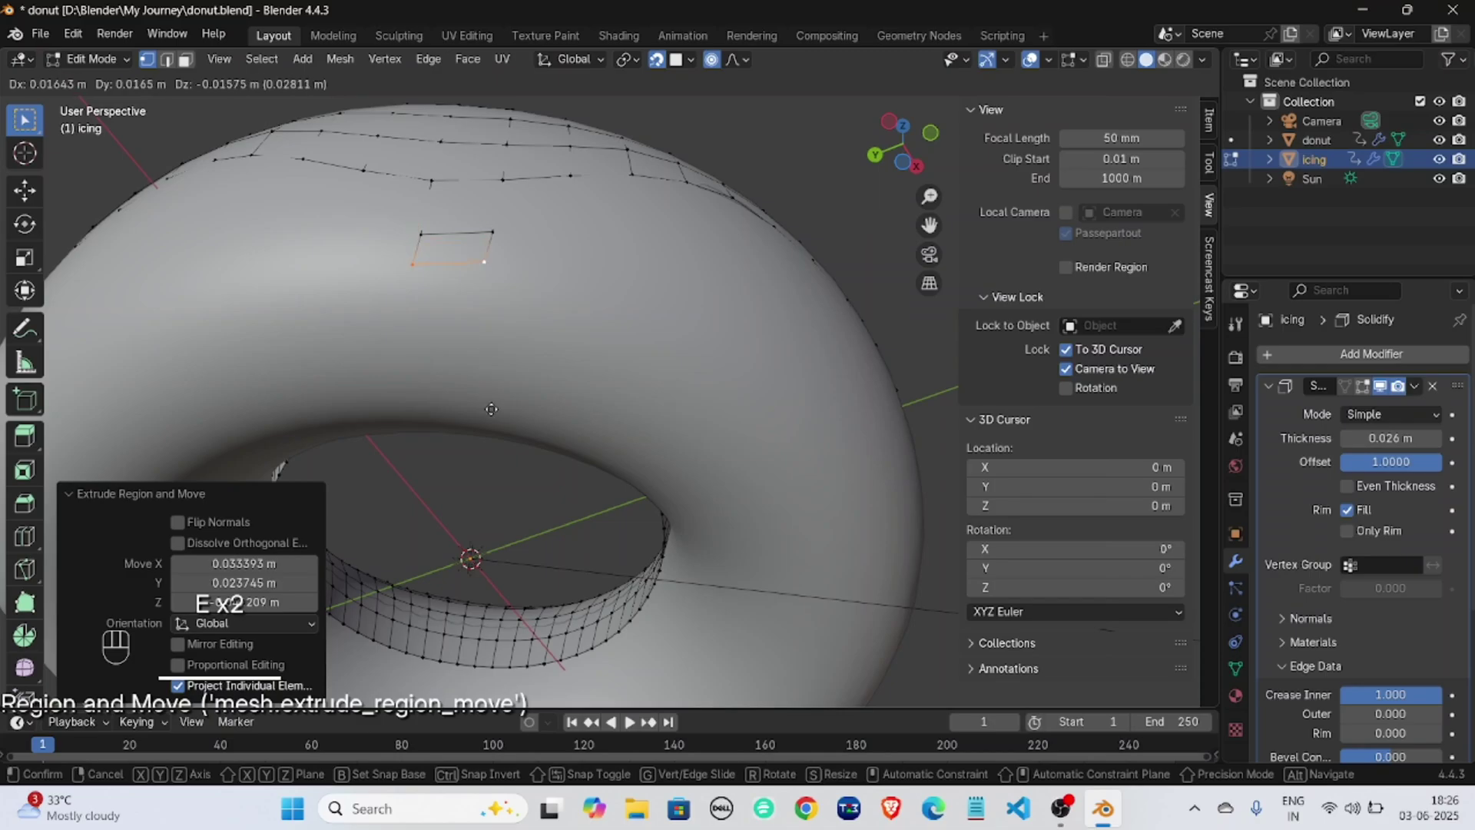
click(494, 449)
key(Tab)
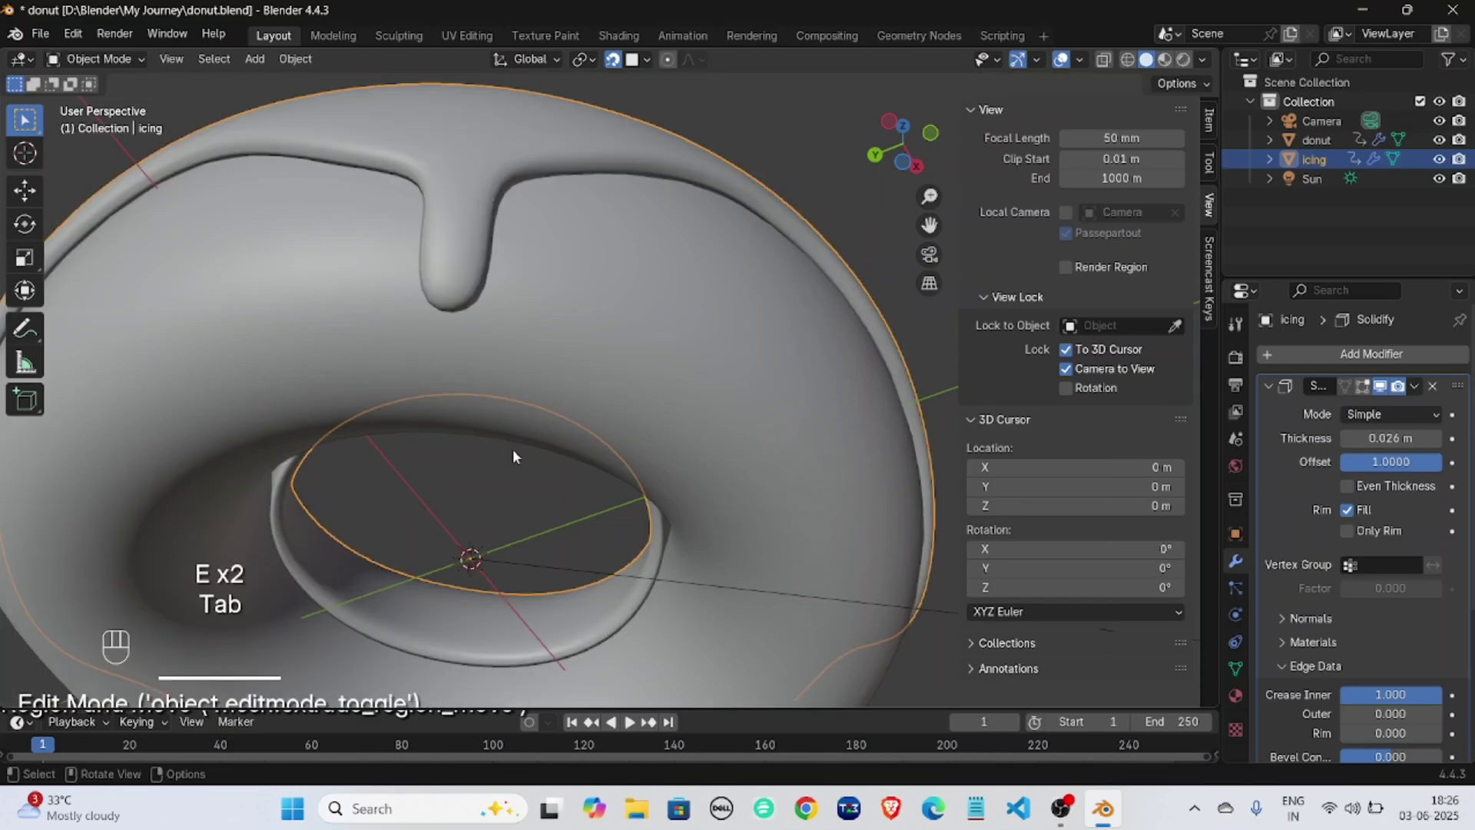
Extrude two neighbouring vertices at another low point of the icing's edge by about X -0.016, Y 0.041 and Z -0.046 m in Edit Mode.
mouse_move(481, 487)
middle_down()
mouse_move(467, 473)
mouse_move(487, 473)
middle_up()
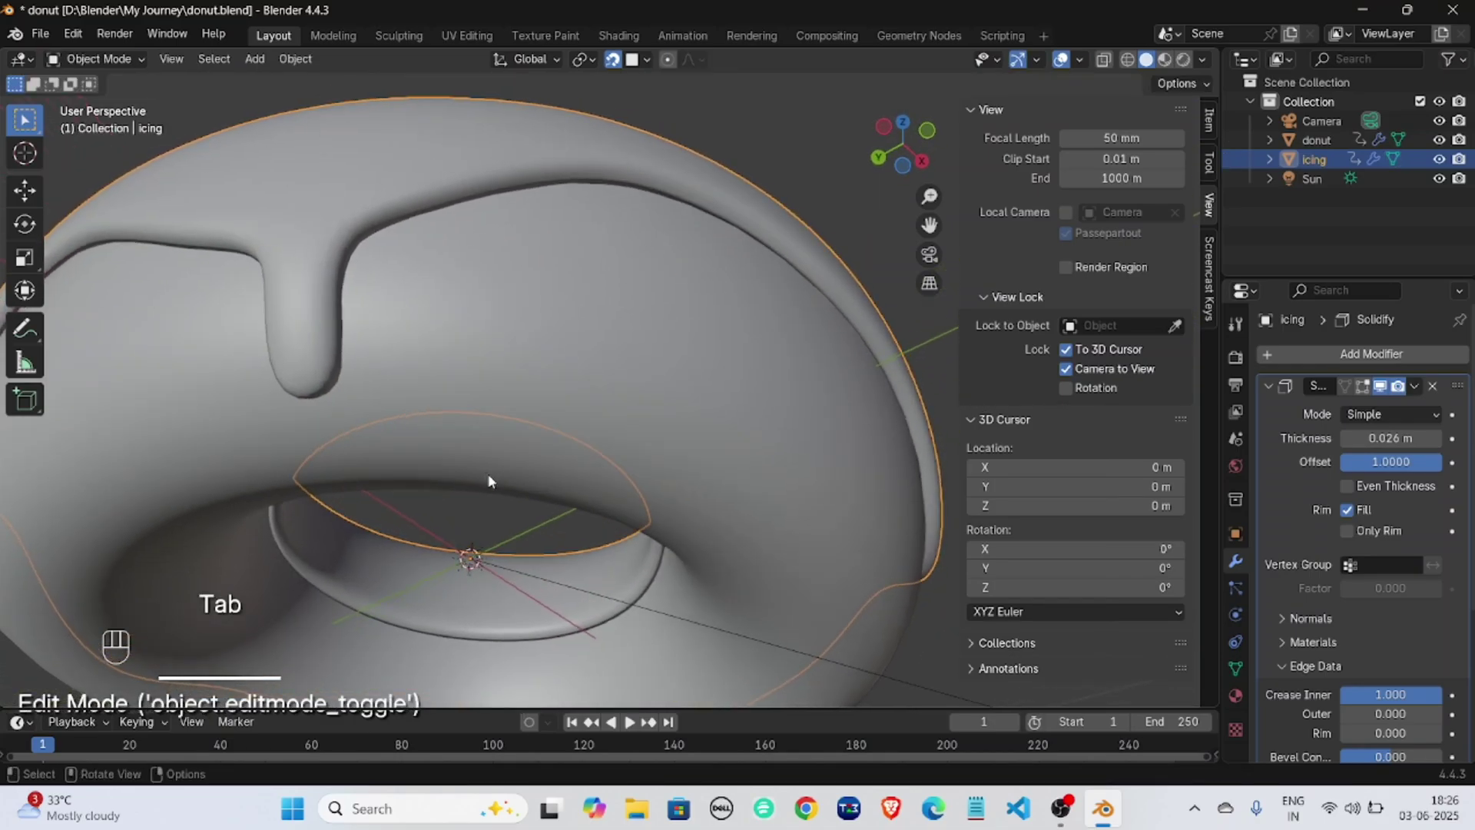
scroll(537, 446, down, 4)
middle_drag(581, 421, 499, 441)
click(501, 438)
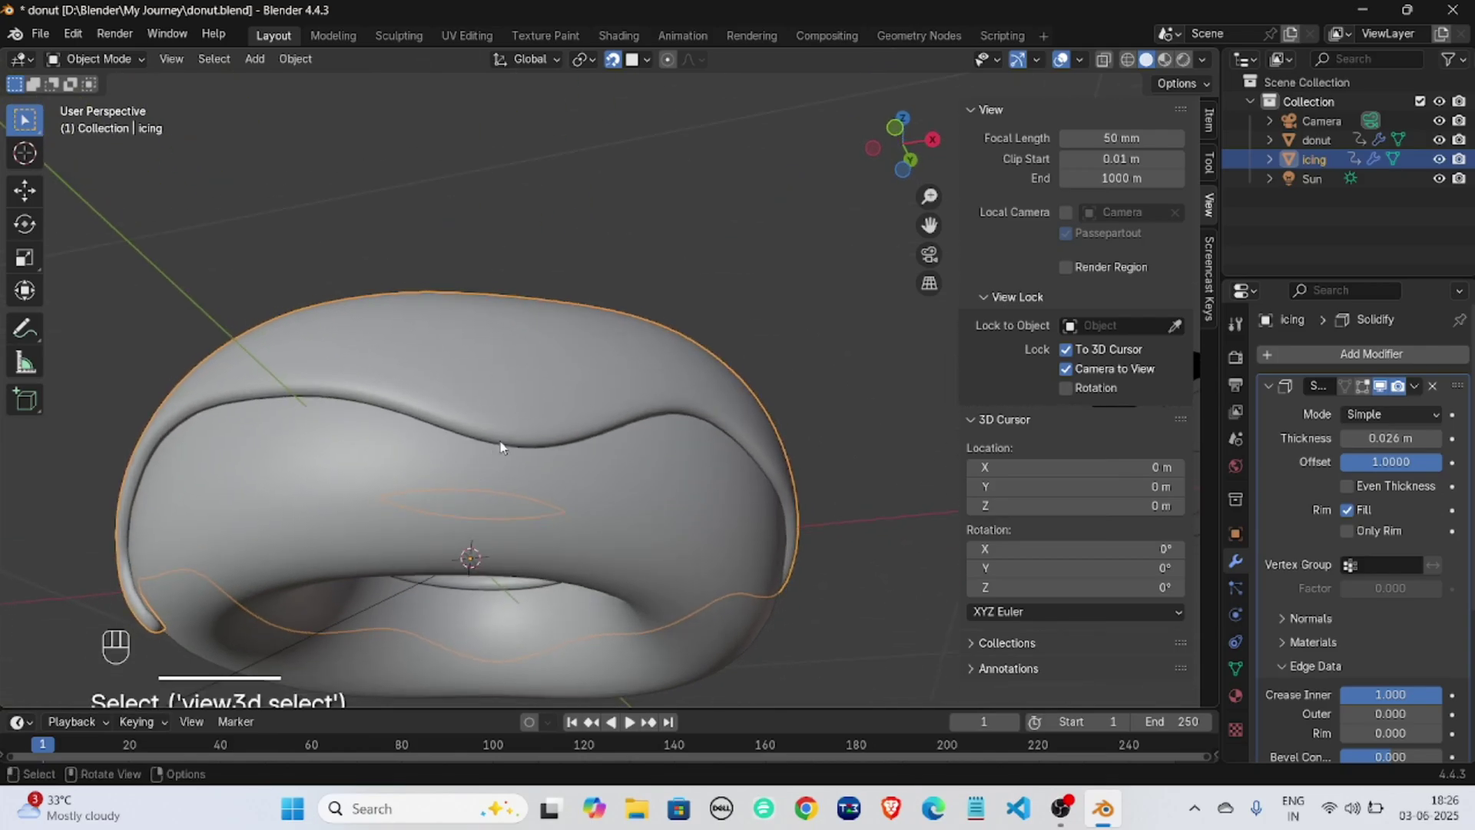
key(Tab)
click(487, 421)
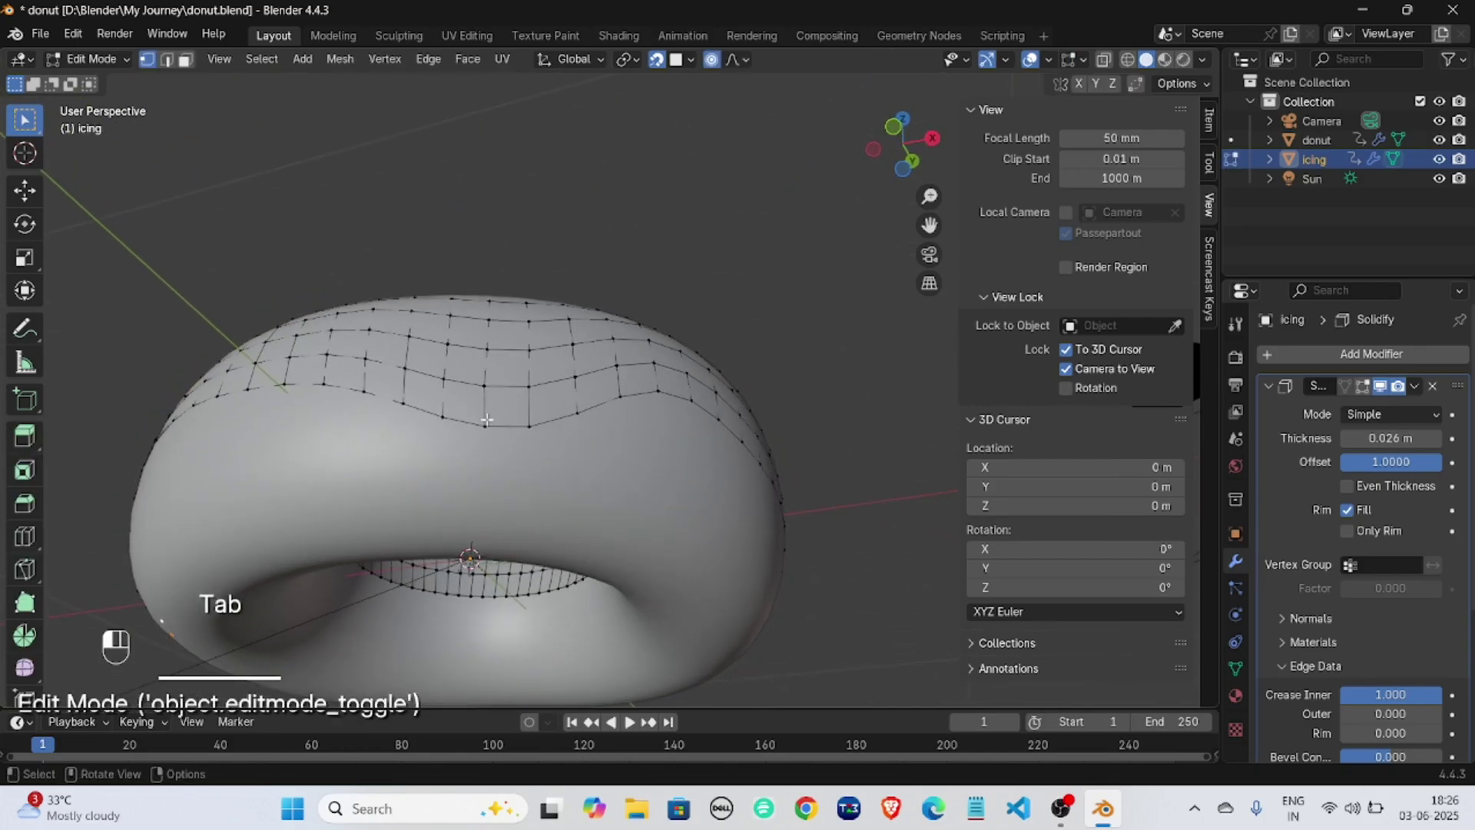
shift+click(538, 426)
middle_drag(546, 458, 528, 463)
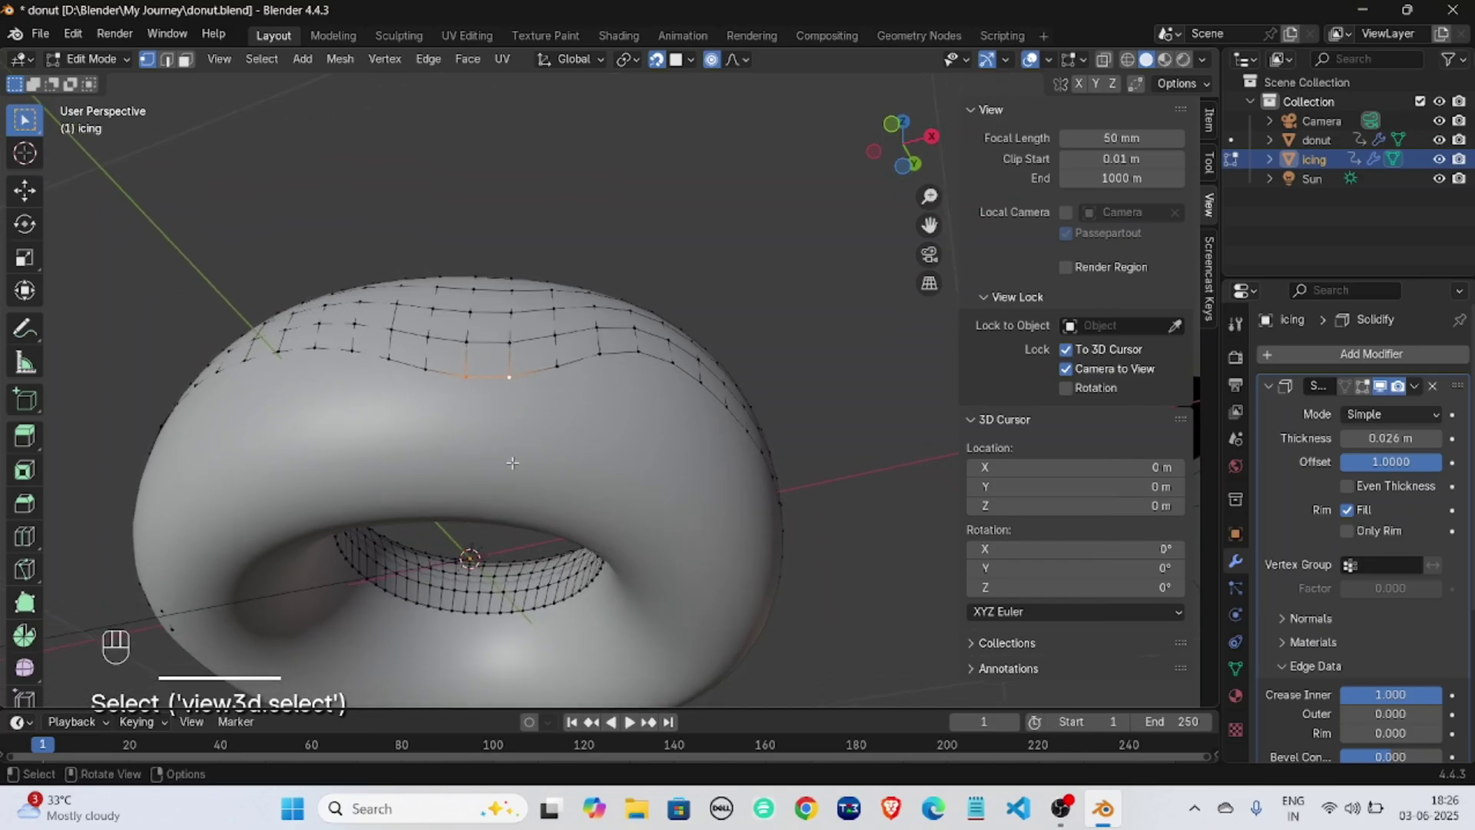
key(e)
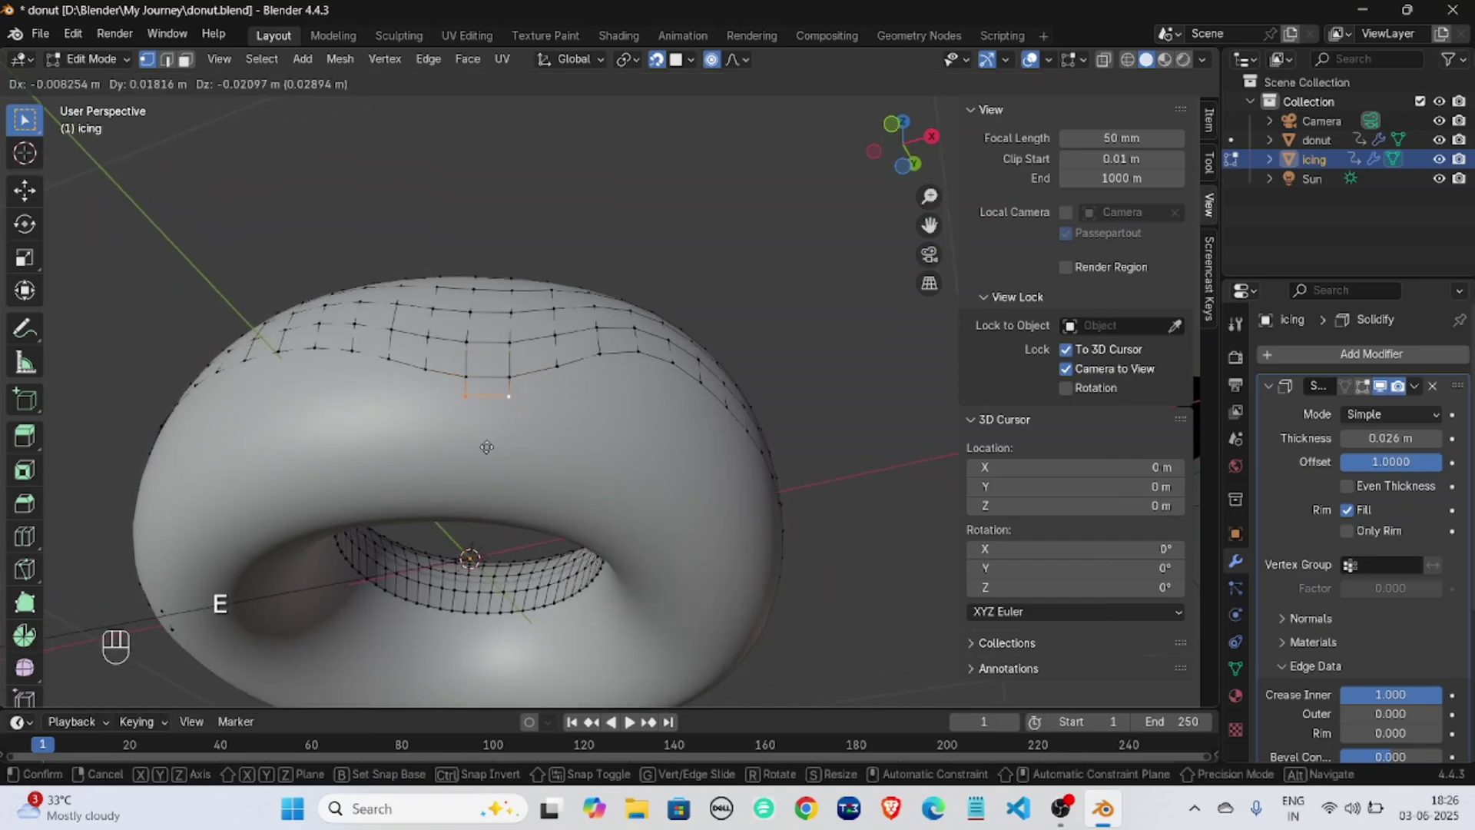
click(506, 447)
Extrude this second drip's end vertices again by about X -0.029, Y 0.066 and Z -0.033 m.
middle_drag(505, 447, 493, 317)
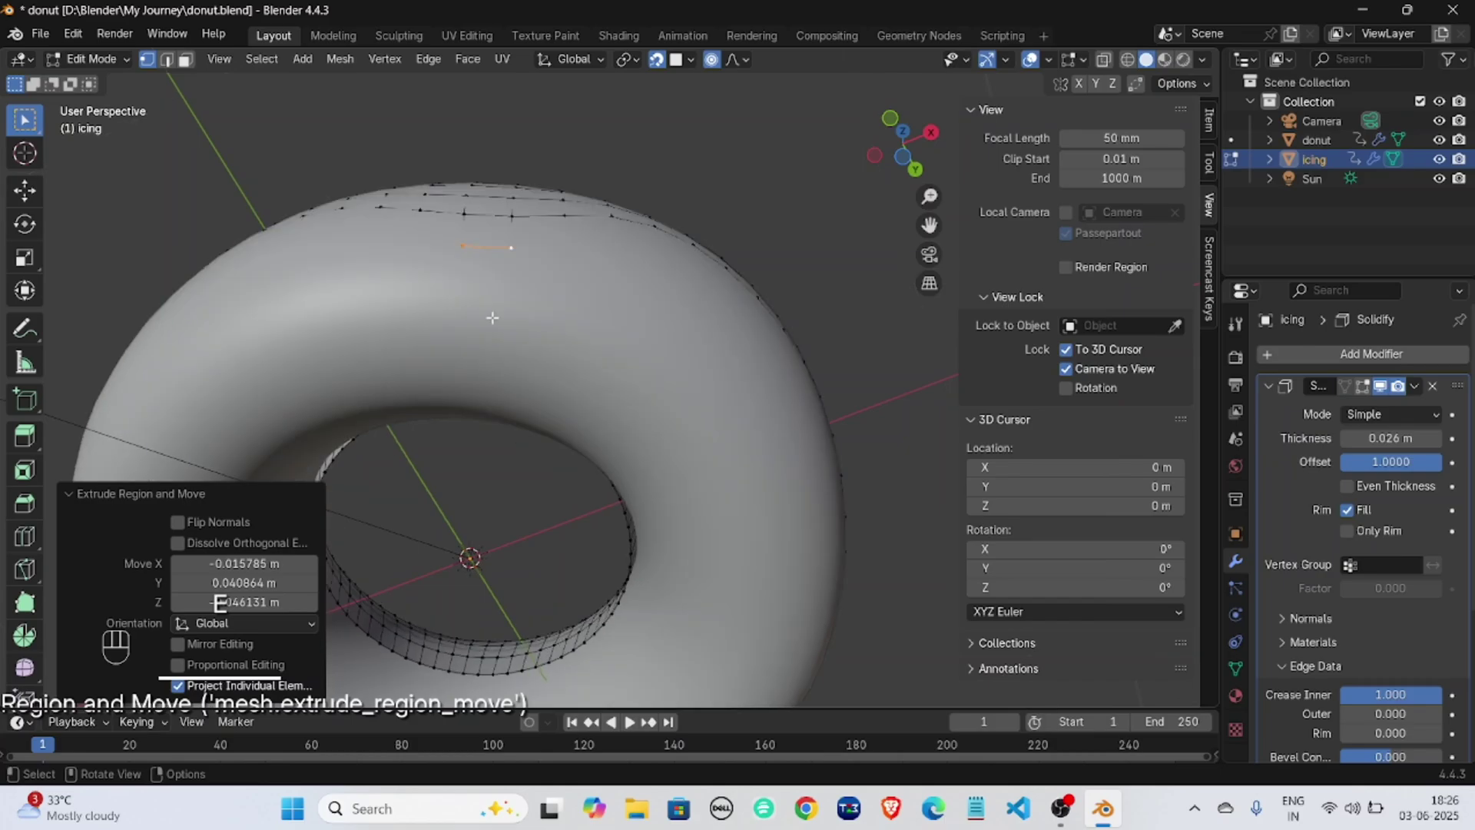
key(e)
click(491, 371)
Extrude two vertices at a third low point of the icing's edge twice, the second time by about X -0.064, Y -0.016 and Z -0.046 m.
middle_drag(492, 371, 517, 398)
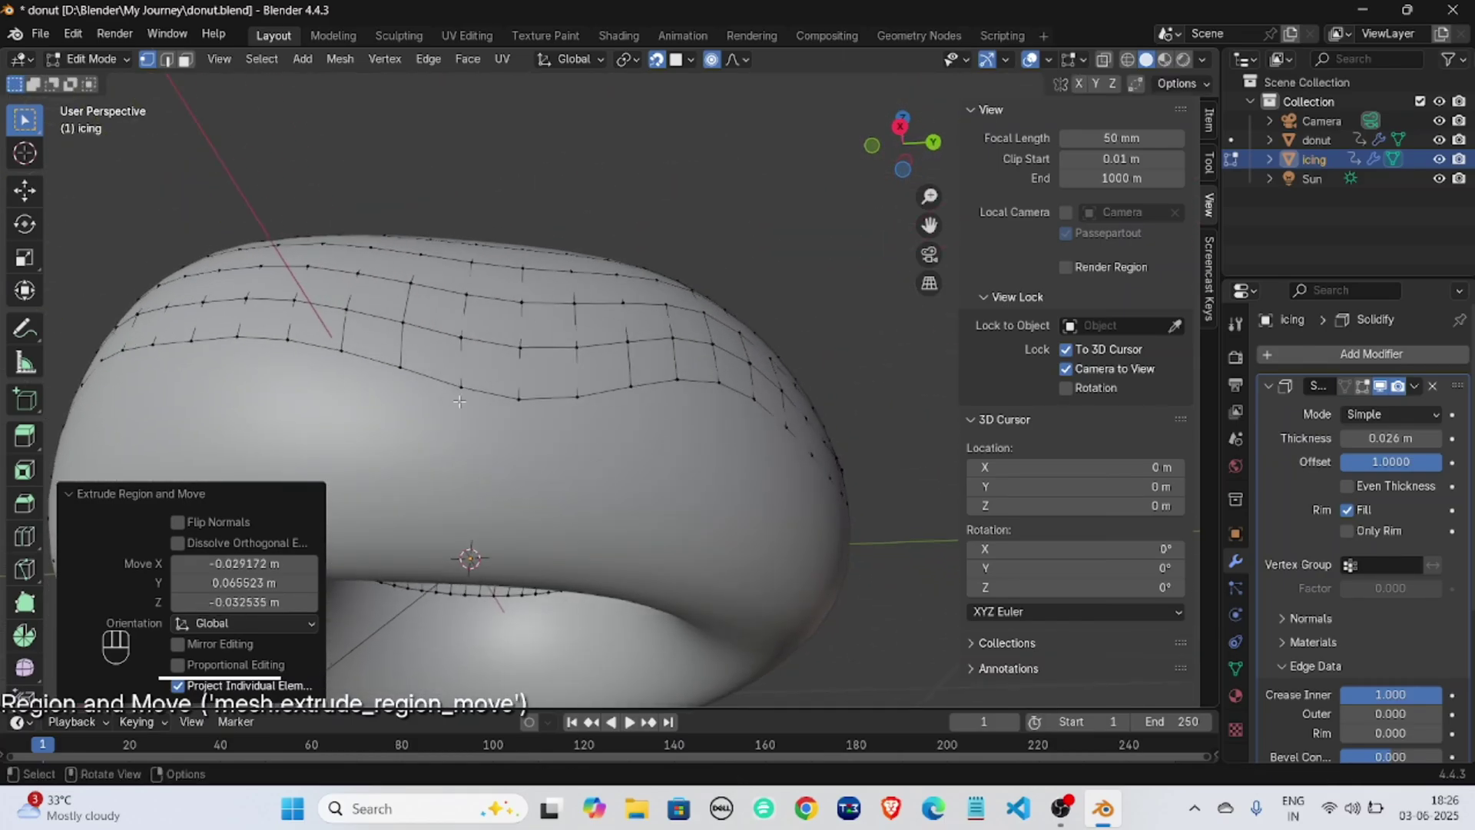
click(530, 399)
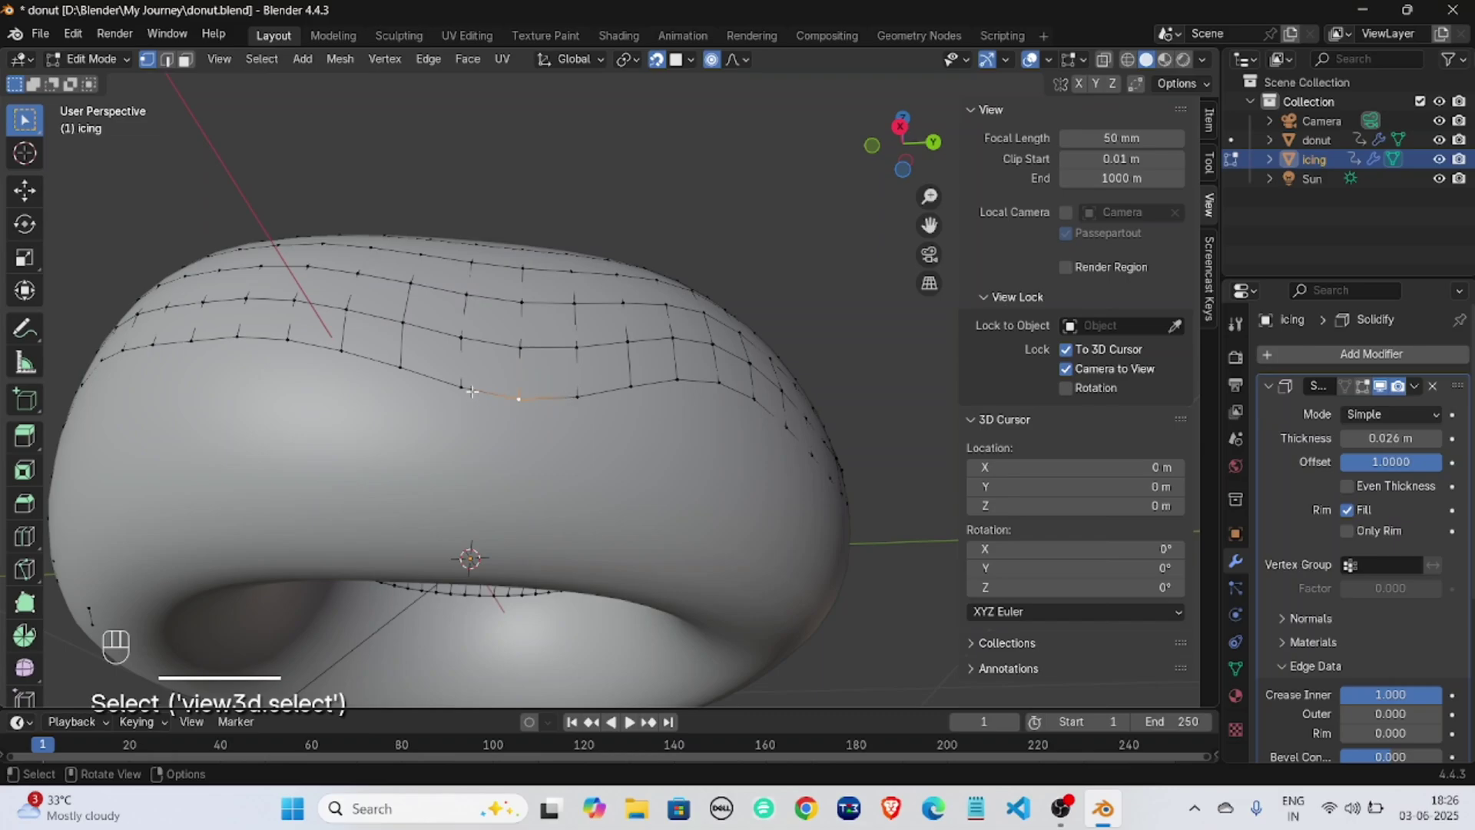
shift+click(576, 398)
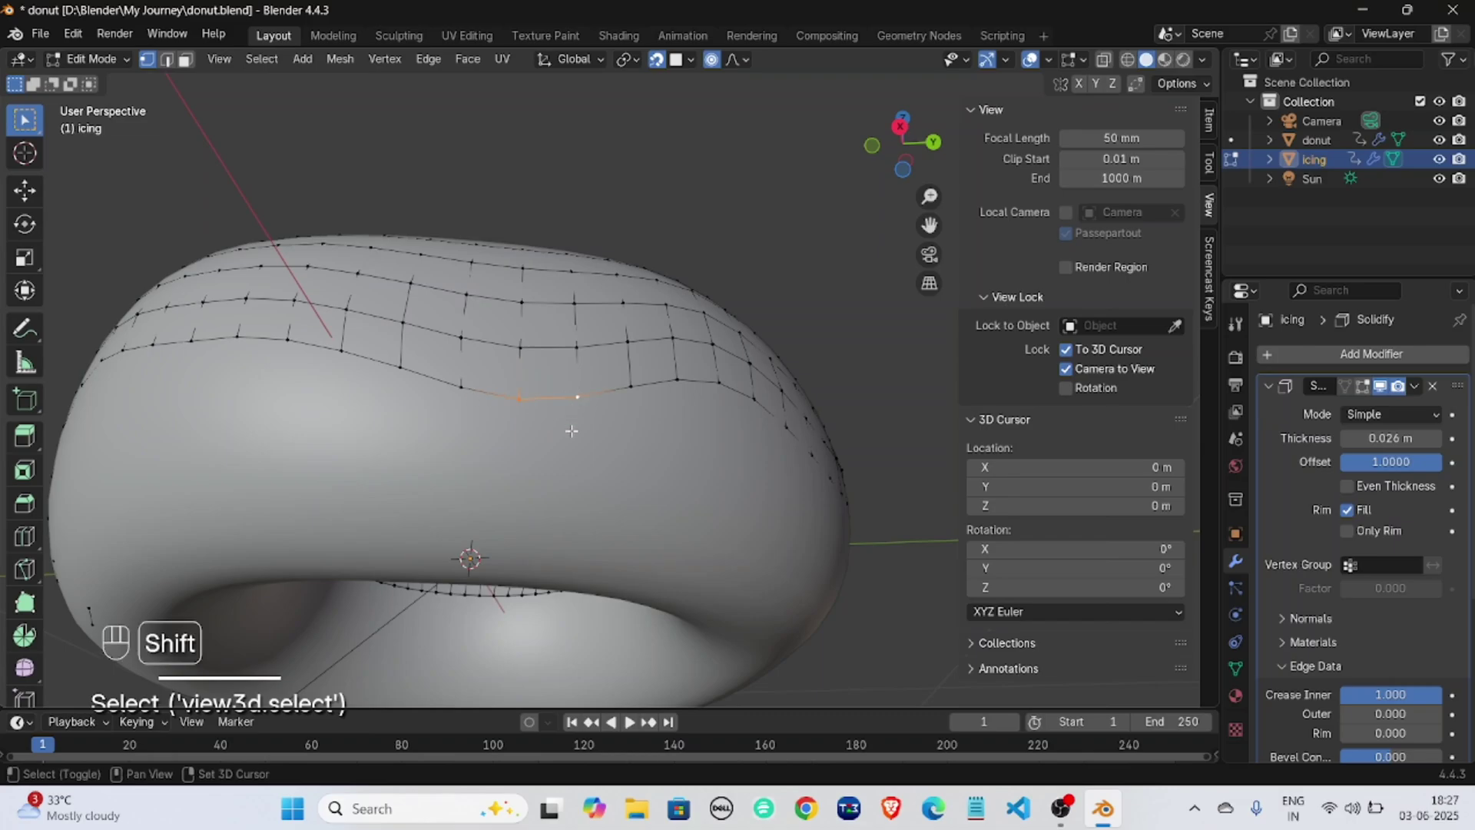
middle_drag(576, 398, 499, 464)
key(e)
click(533, 381)
key(e)
click(547, 406)
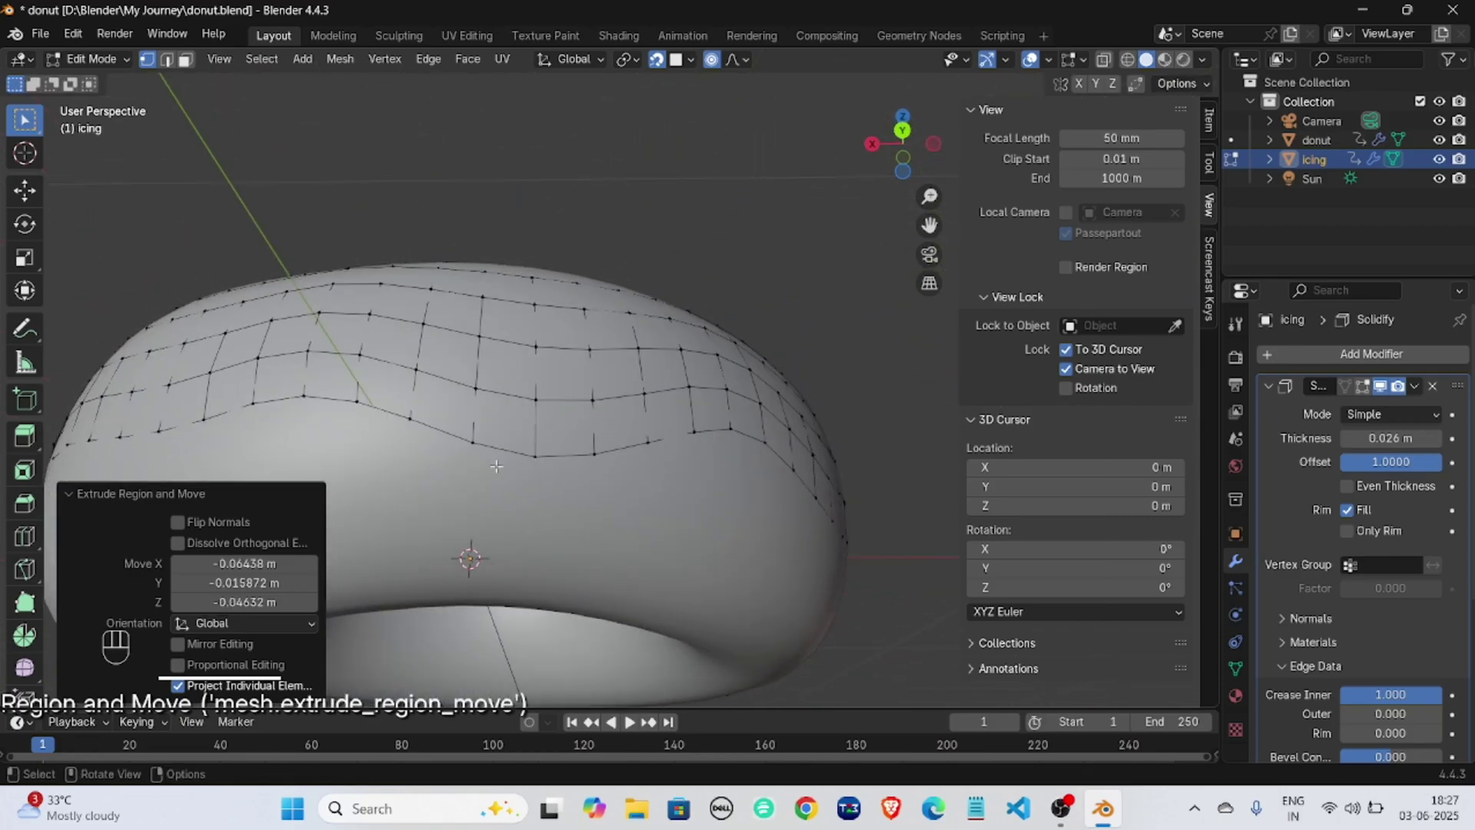
Extrude two vertices at a fourth low point of the icing's edge twice, the second time by about X 0.024, Y -0.061 and Z -0.044 m, and return to Object Mode.
click(534, 456)
shift+click(592, 456)
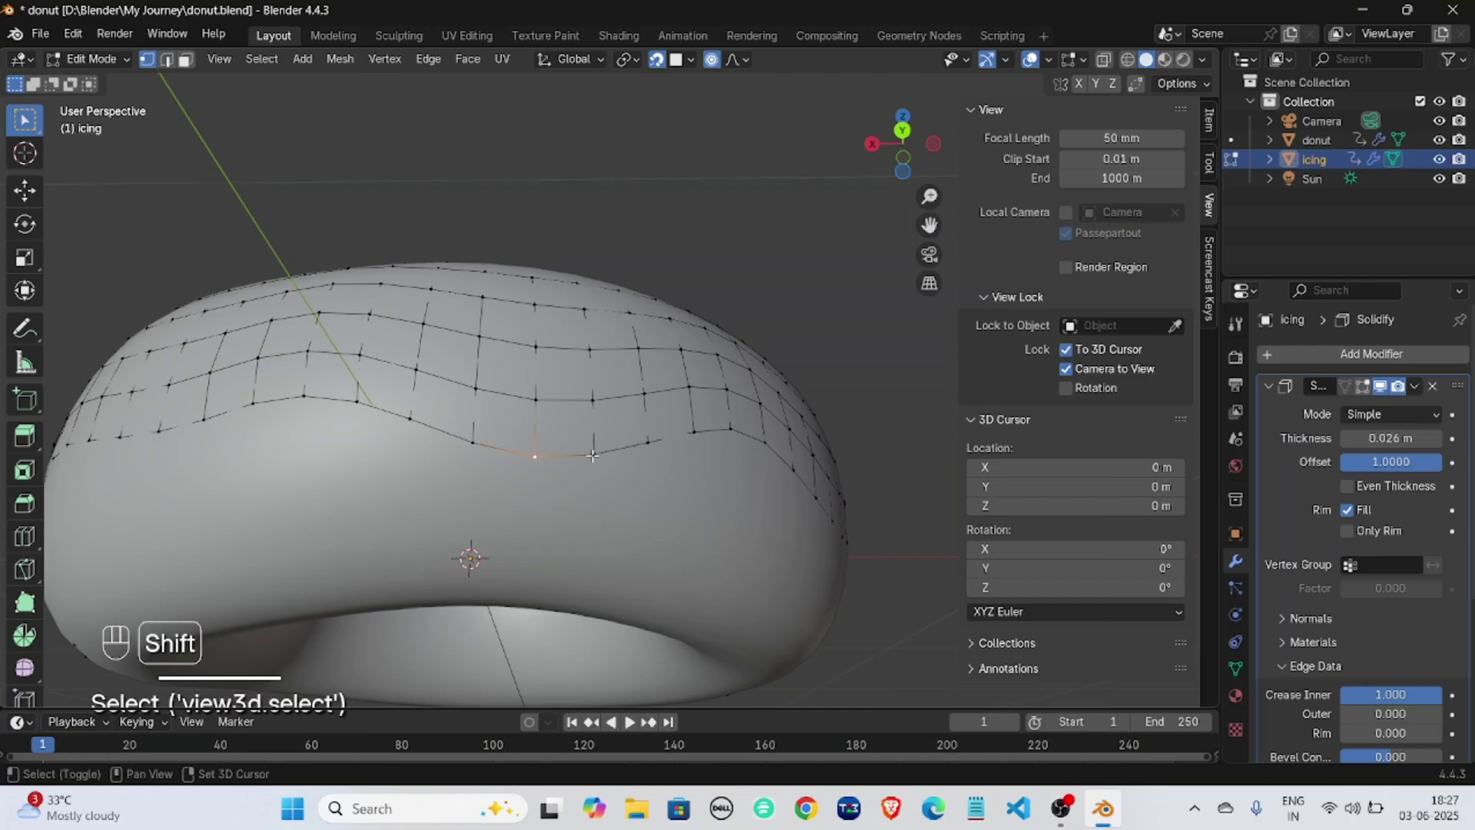
middle_drag(591, 456, 585, 459)
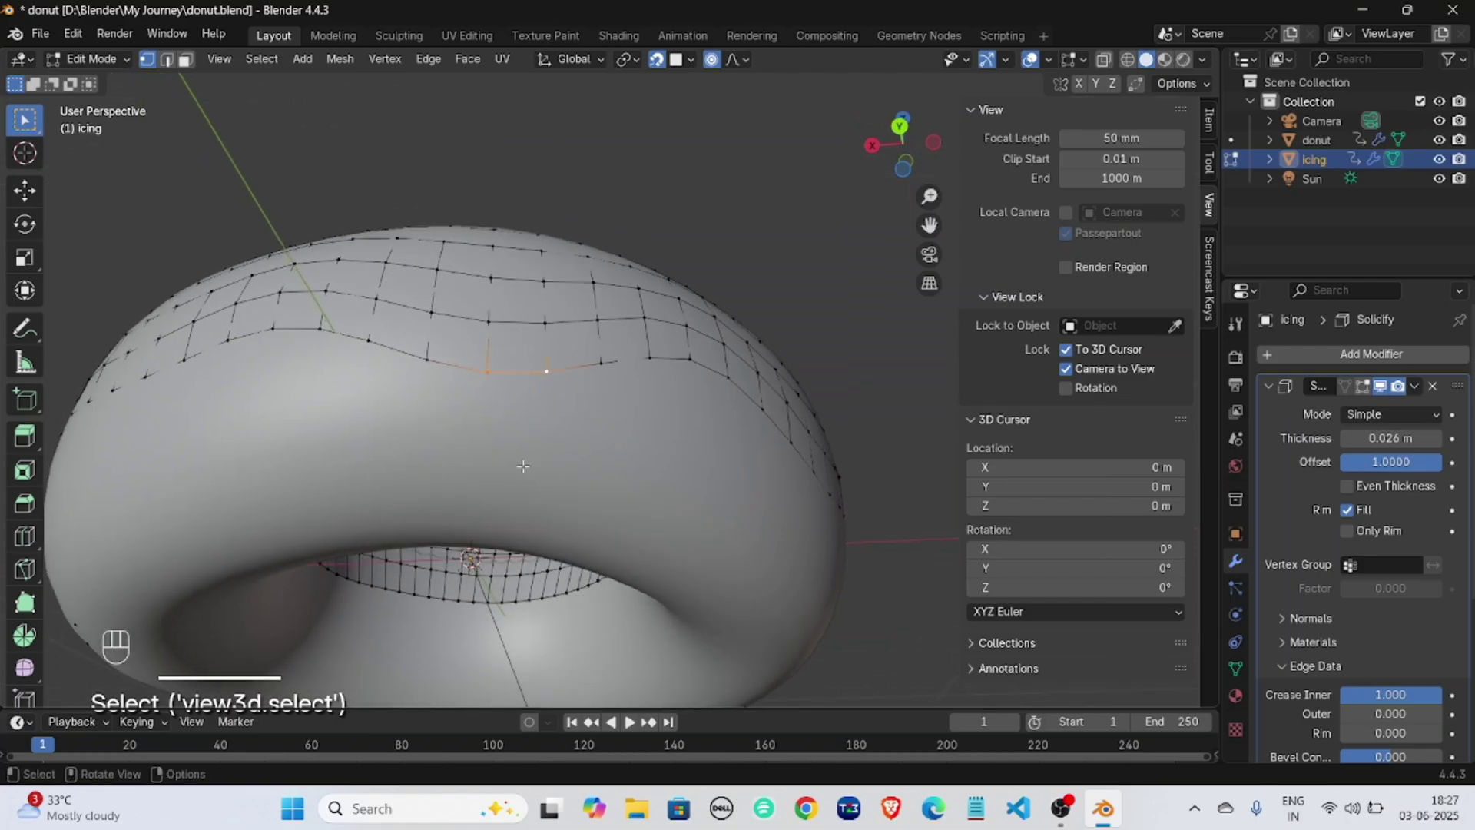
key(e)
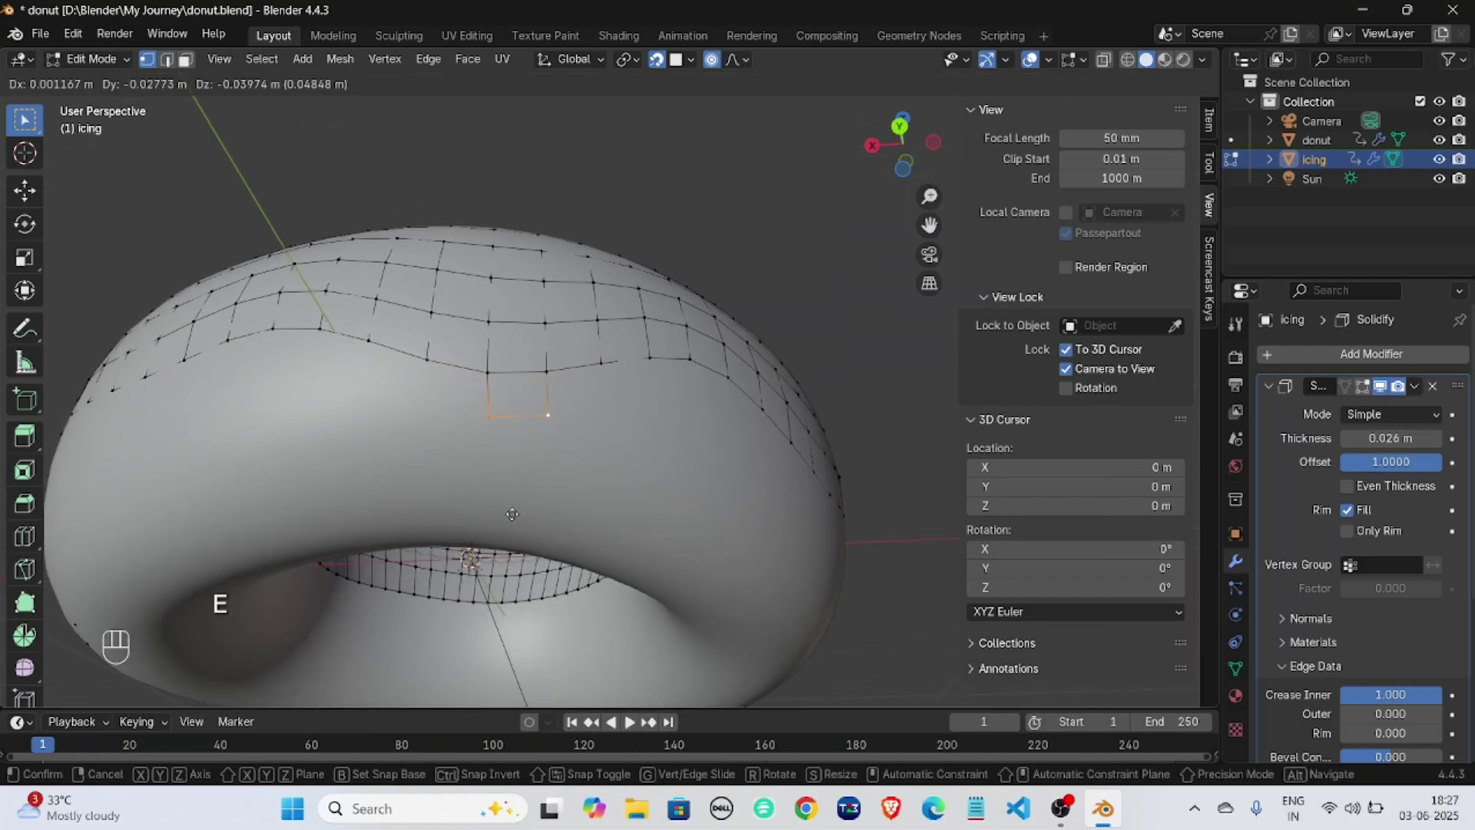
click(511, 514)
middle_drag(512, 513, 571, 503)
key(e)
click(557, 346)
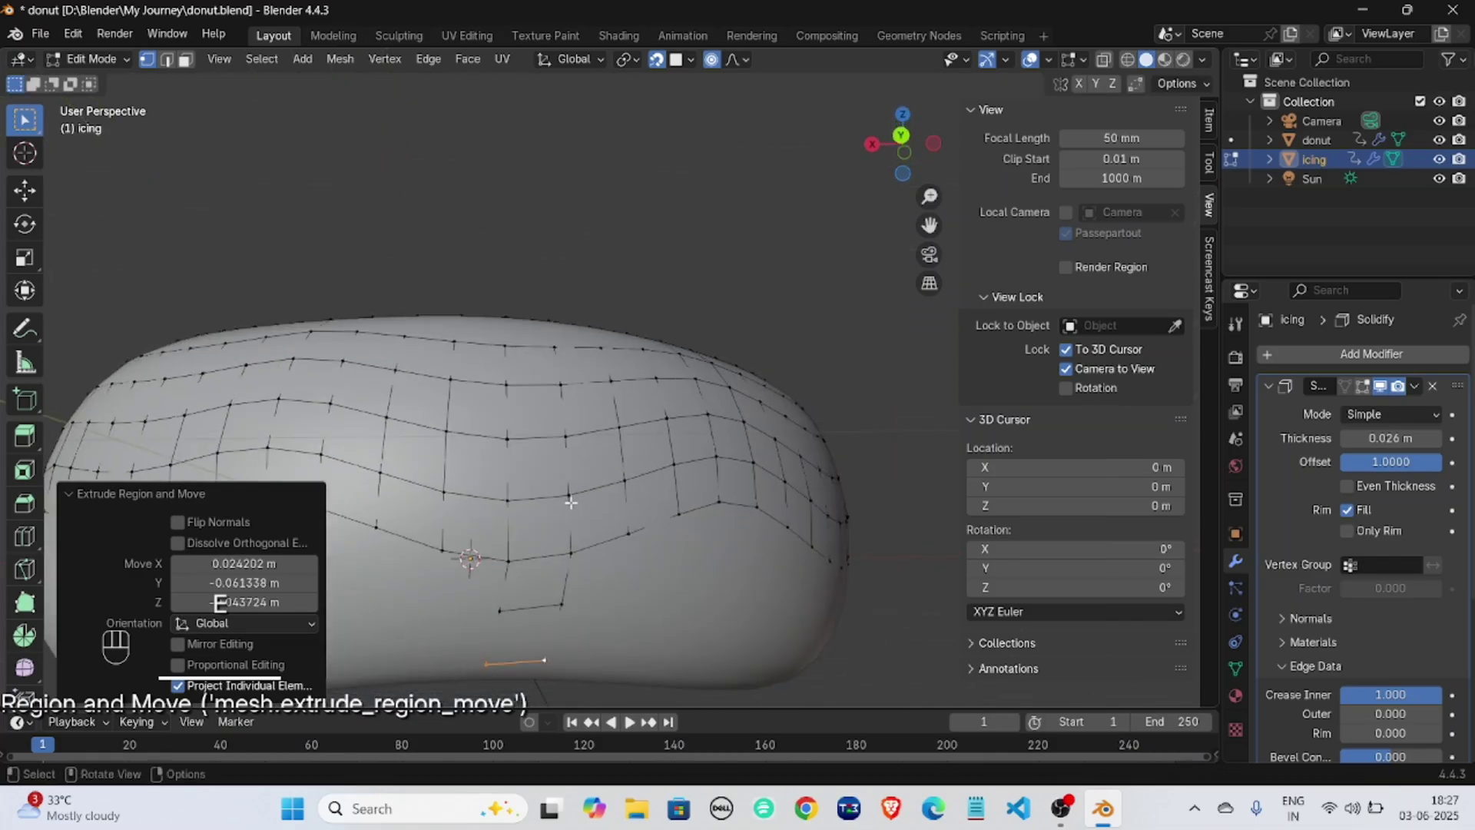
key(Tab)
Apply the icing's Subdivision modifier while the Solidify modifier is still above it in the stack.
scroll(585, 505, down, 3)
scroll(601, 542, down, 3)
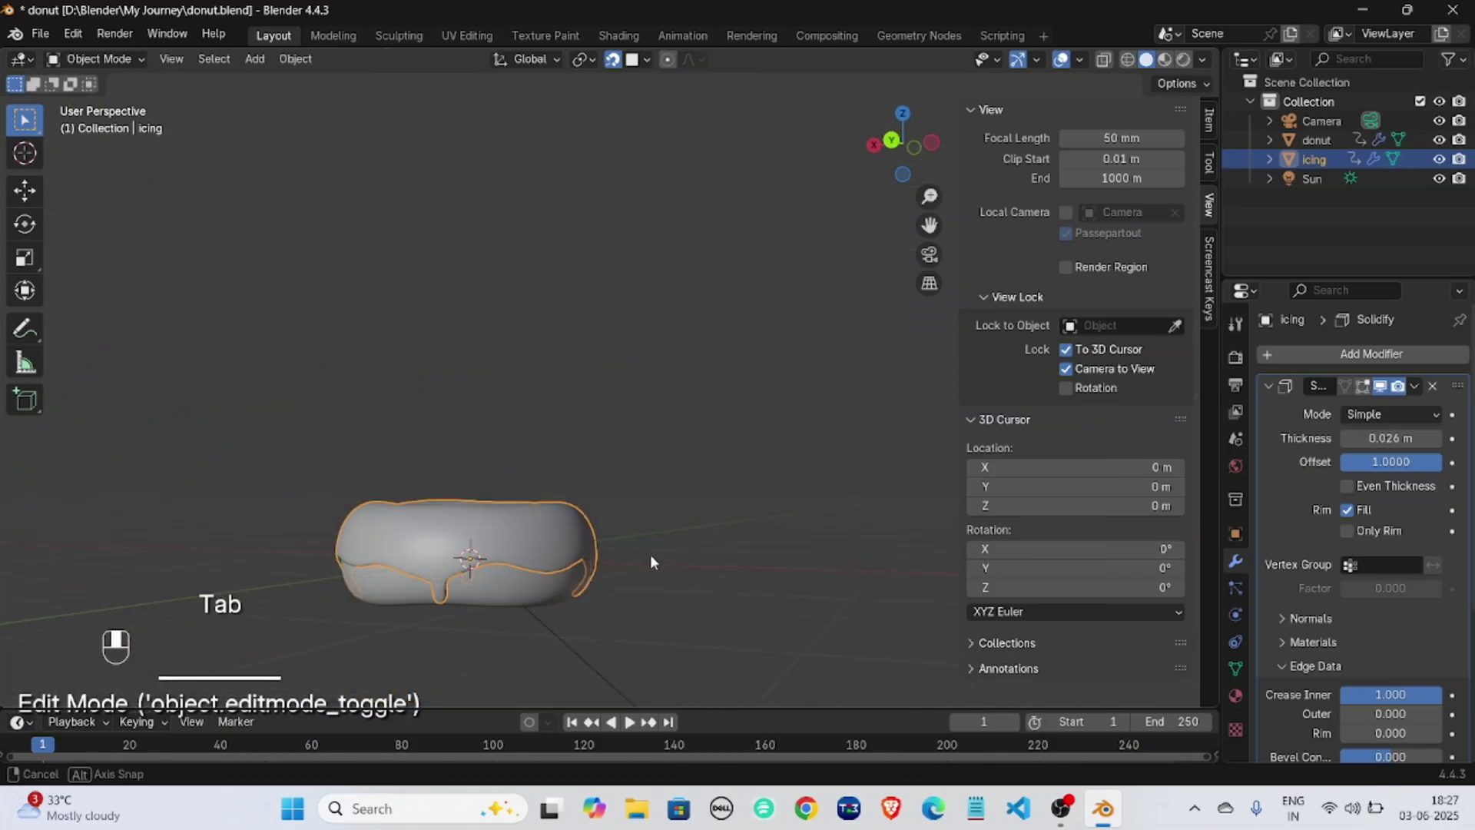
mouse_move(650, 555)
middle_down()
mouse_move(263, 522)
mouse_move(247, 566)
mouse_move(662, 592)
mouse_move(771, 526)
mouse_move(653, 530)
middle_up()
scroll(453, 535, up, 2)
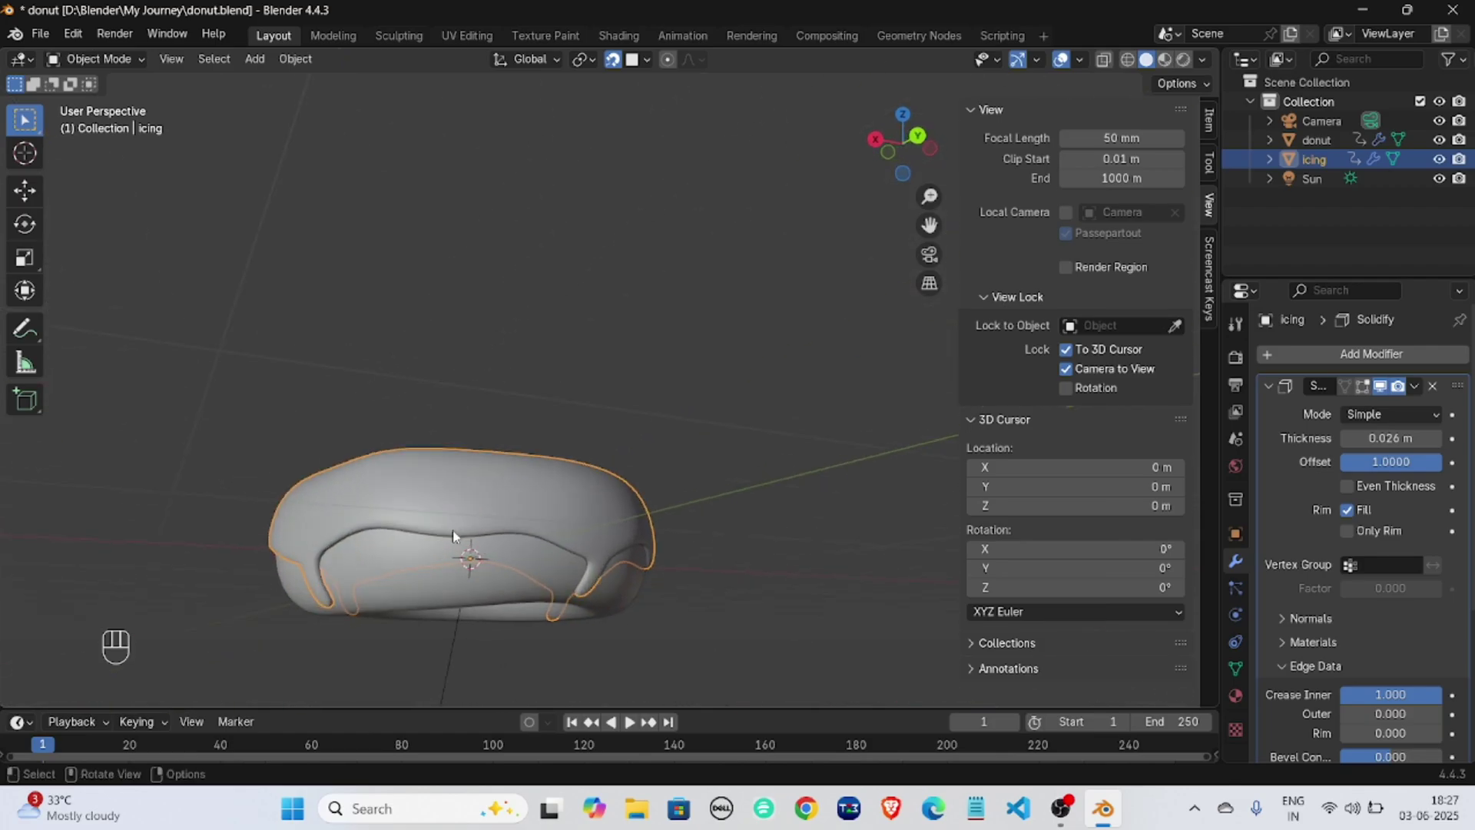
middle_drag(454, 536, 514, 574)
click(510, 552)
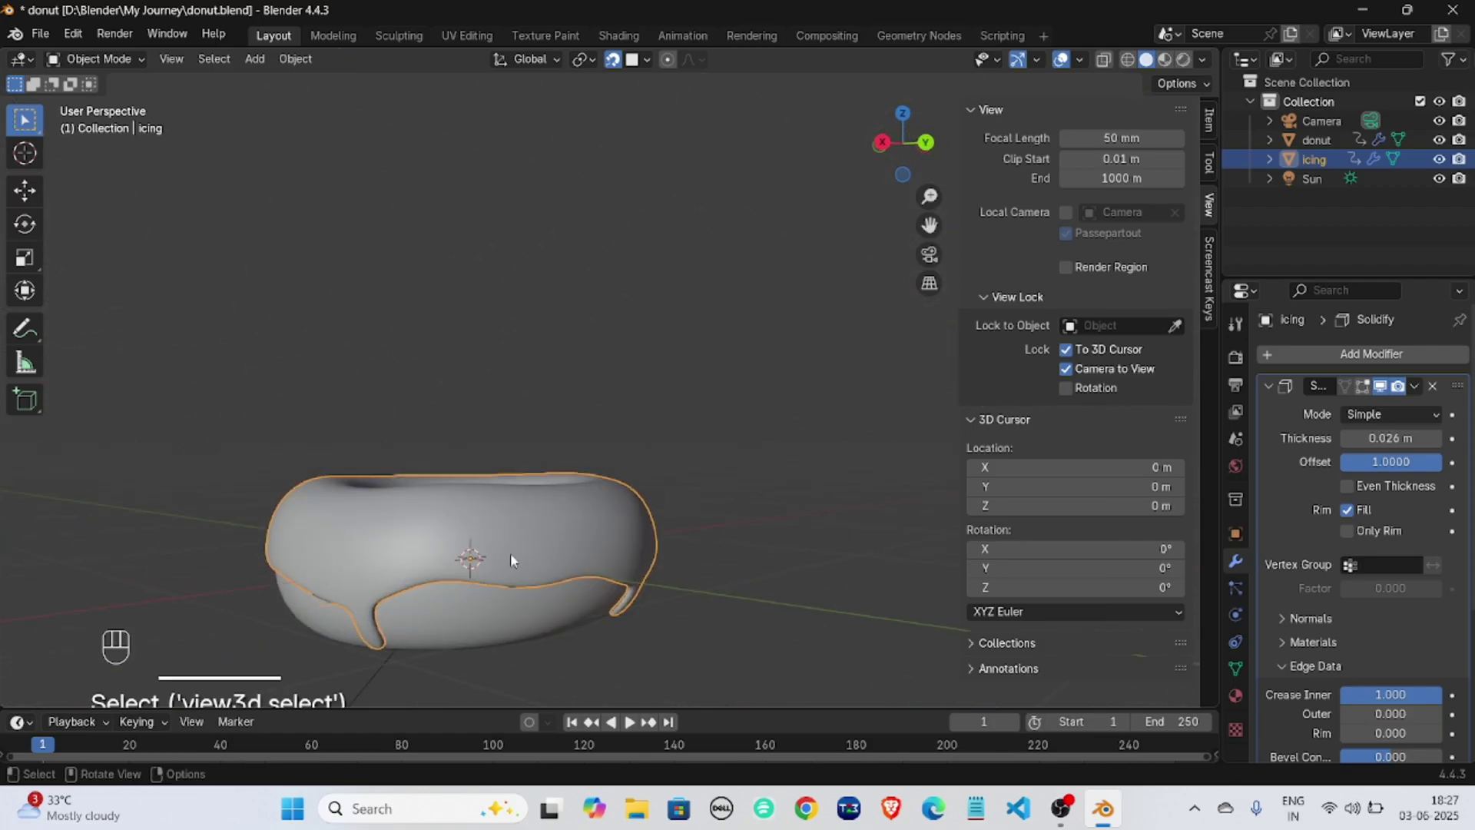
scroll(1358, 577, down, 4)
scroll(1357, 585, down, 2)
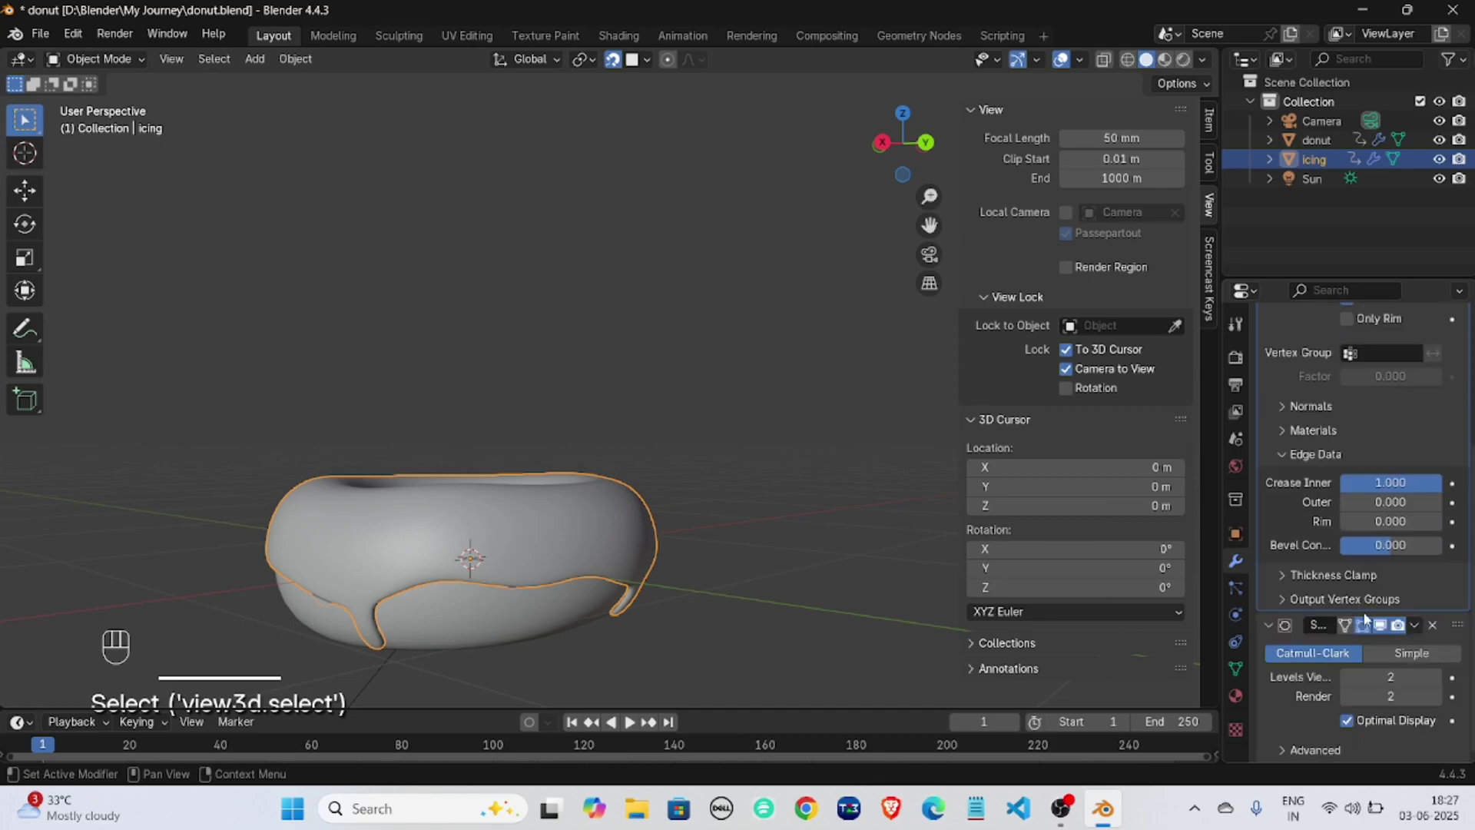
click(1413, 624)
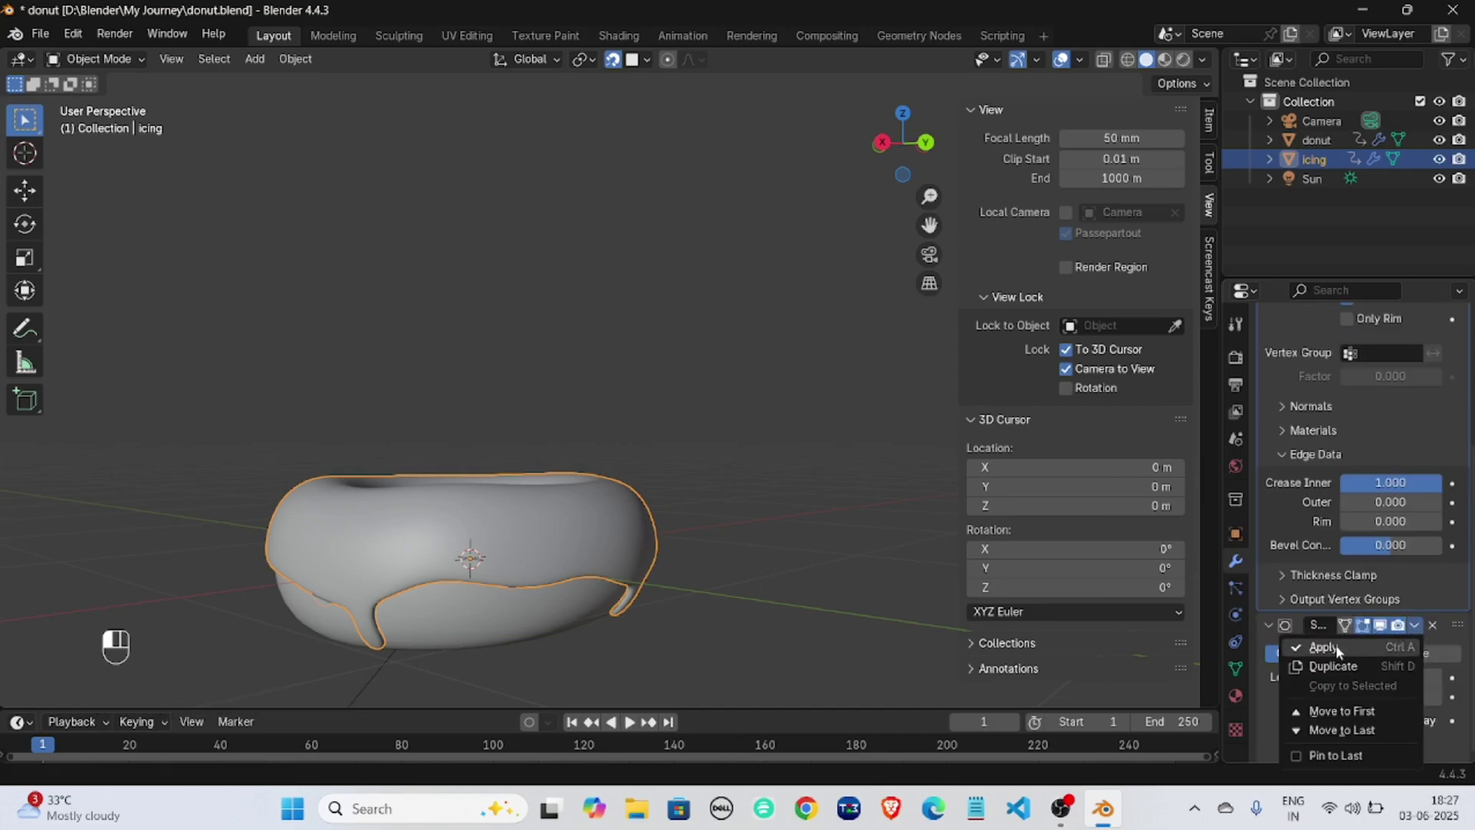
click(1340, 649)
scroll(649, 586, up, 3)
middle_drag(648, 585, 525, 578)
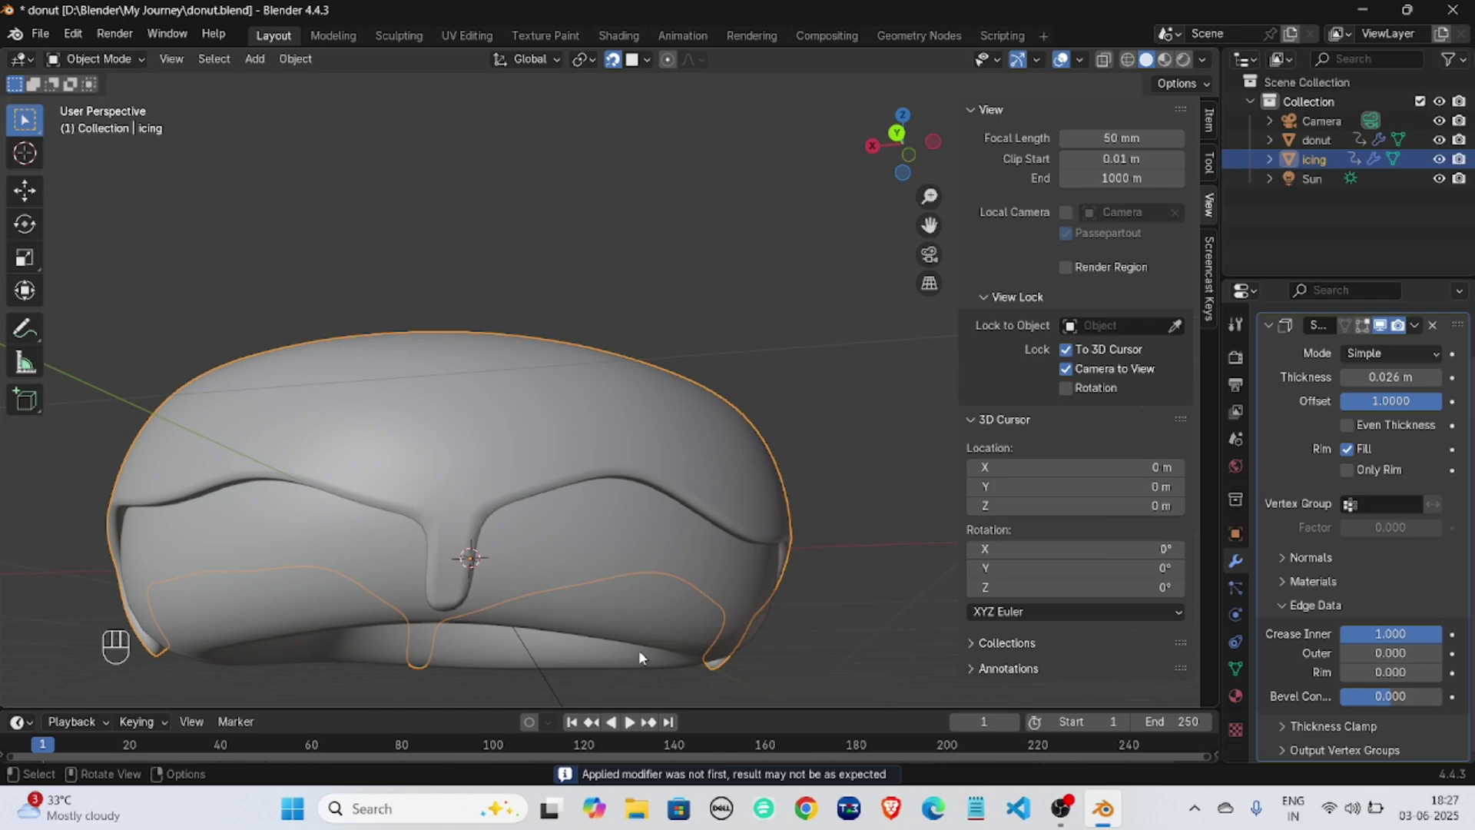
Collapse the Solidify modifier's Edge Data section and apply the Solidify modifier to the icing.
click(1316, 605)
click(1318, 621)
click(1316, 622)
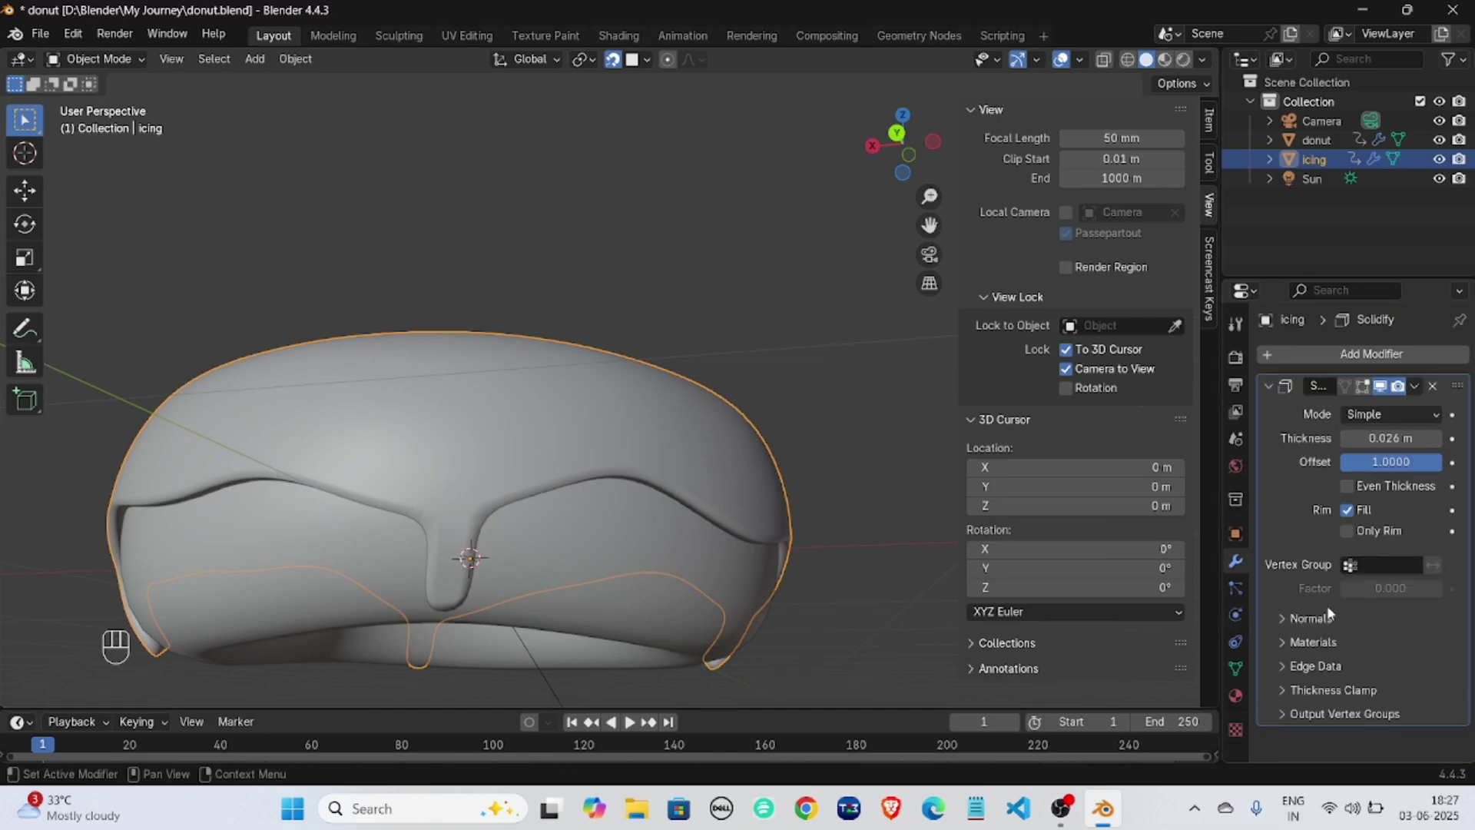
click(1414, 387)
click(1329, 416)
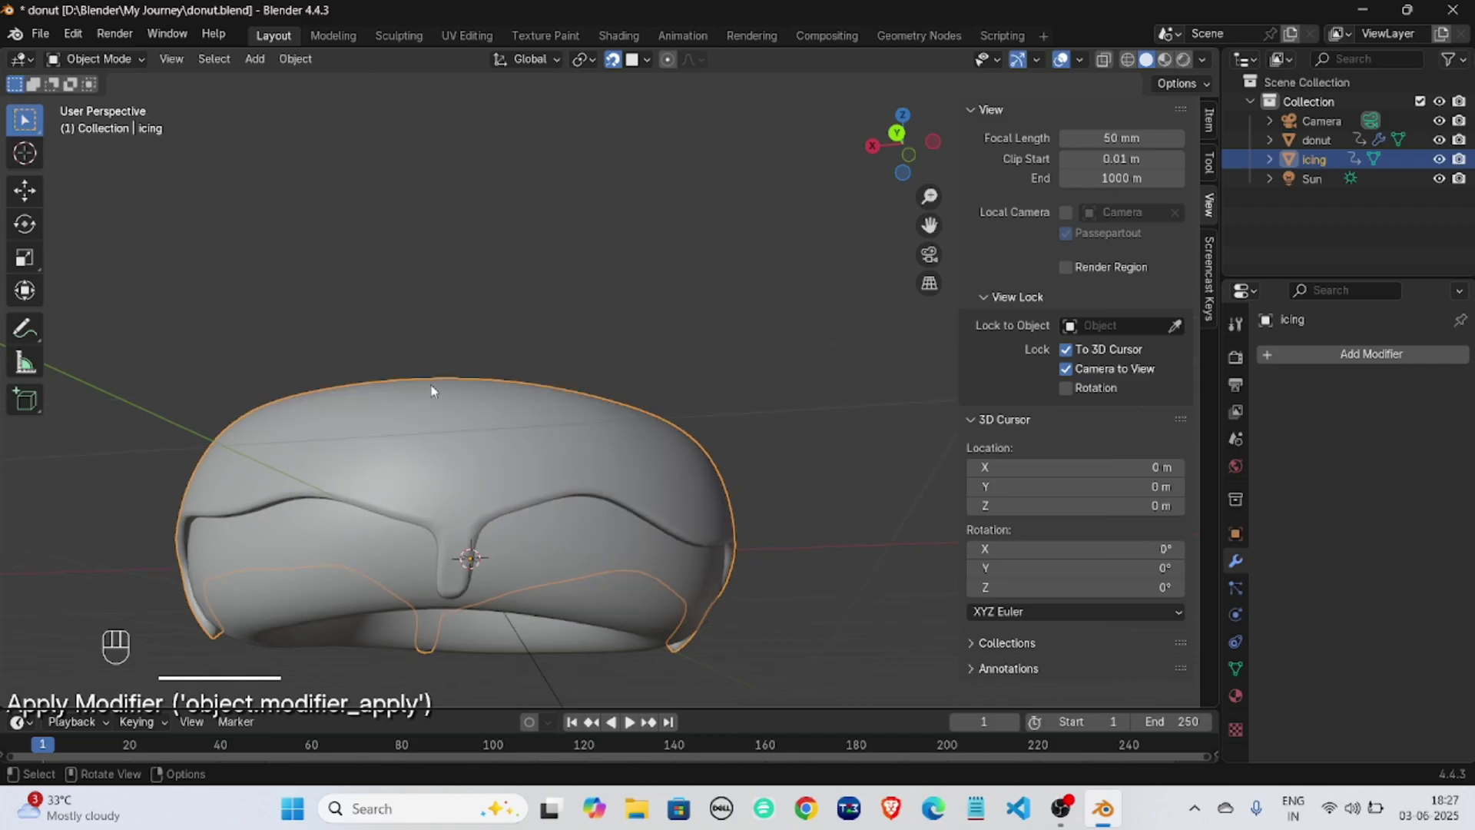
click(431, 385)
Apply Shade Smooth to the icing and check the drips up close.
middle_drag(431, 377, 460, 336)
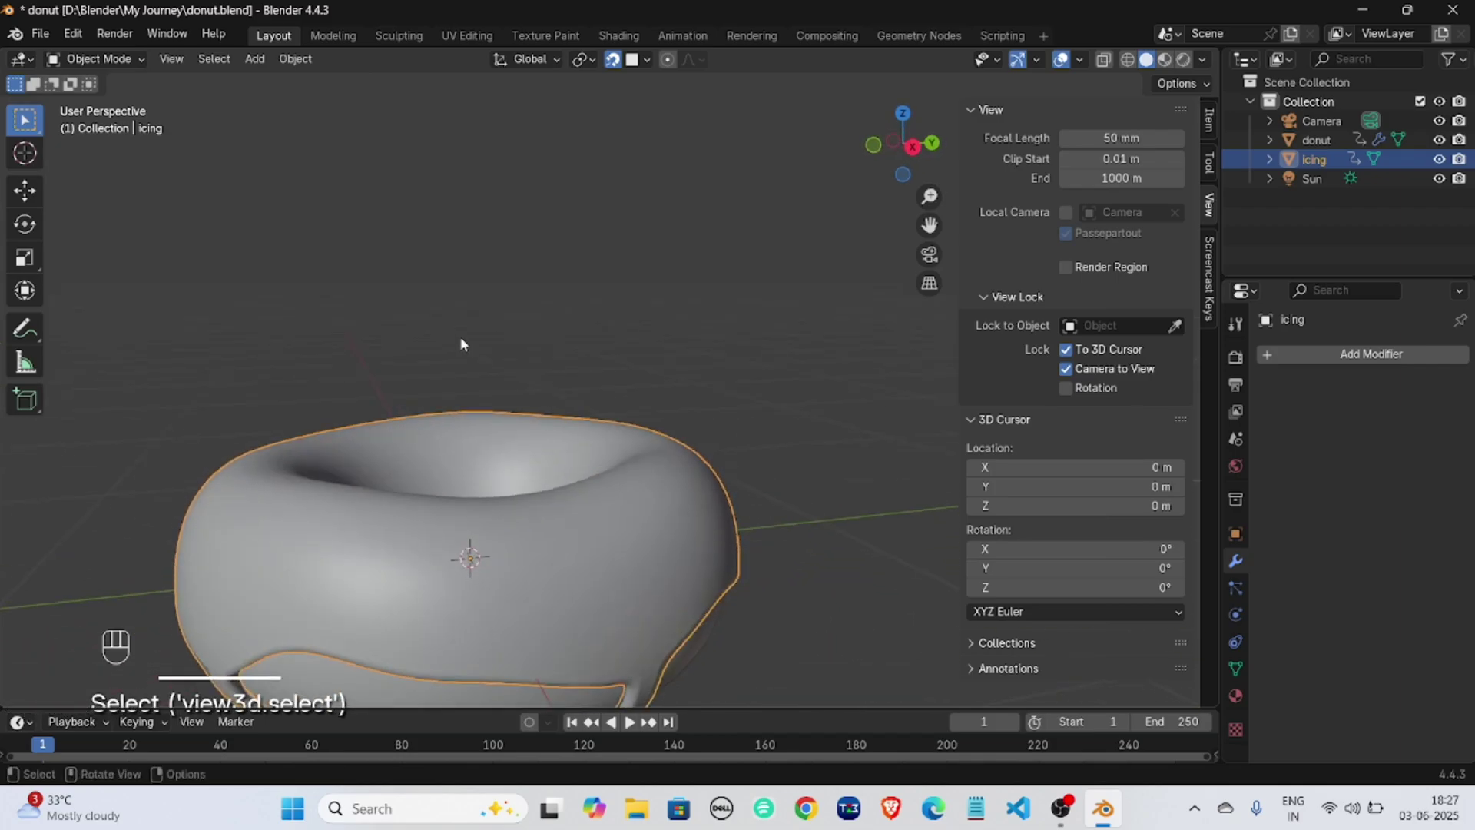
scroll(460, 344, down, 1)
shift+middle_drag(613, 557, 587, 390)
scroll(298, 470, up, 1)
click(388, 565)
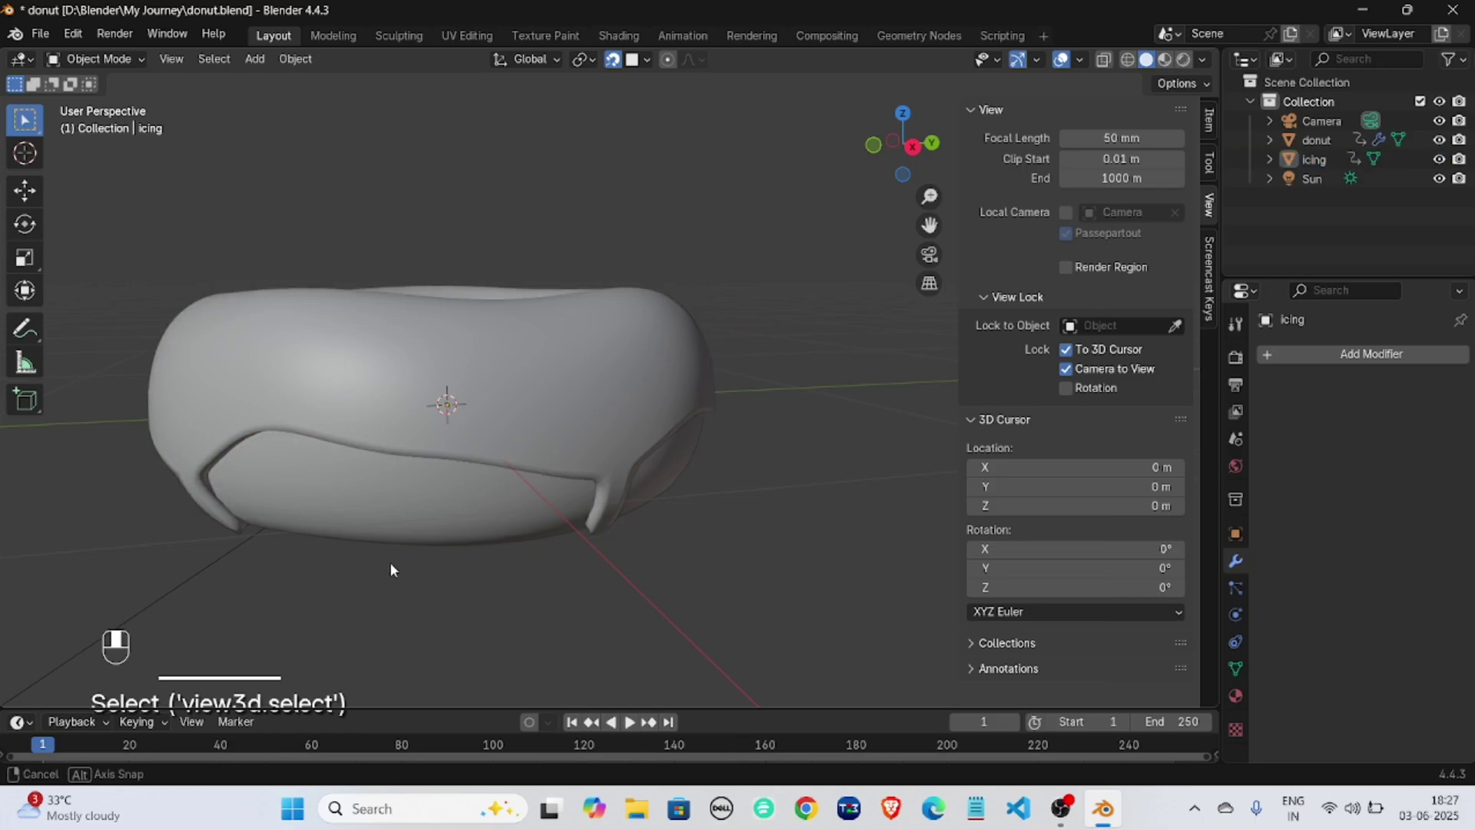
middle_drag(389, 562, 235, 465)
click(373, 277)
right_click(375, 278)
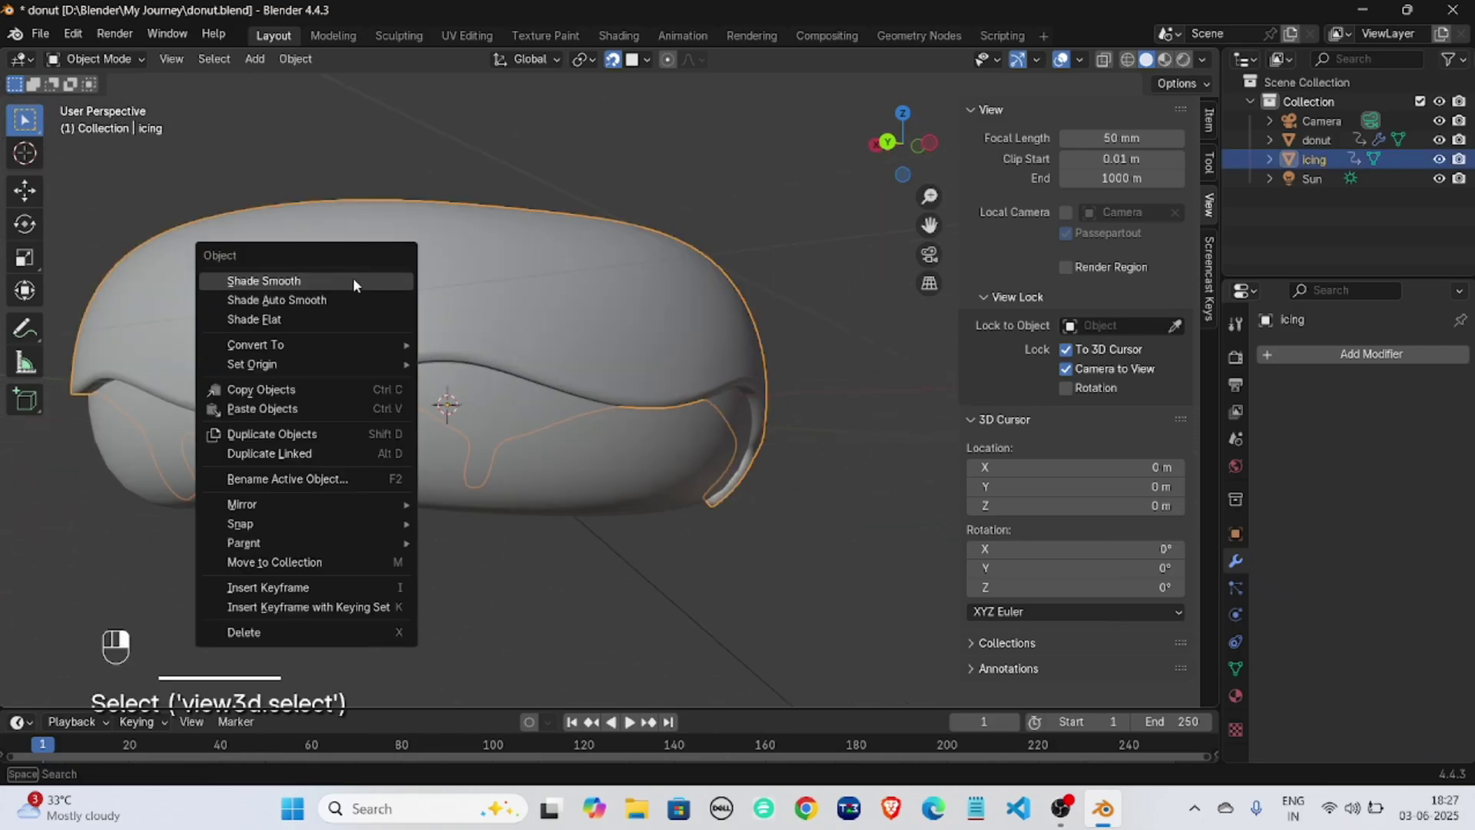
click(352, 278)
scroll(258, 394, up, 3)
middle_drag(258, 394, 295, 380)
Undo the smooth shading and both modifier applications to restore the icing's live Solidify and Subdivision modifiers.
key(ctrl+z)
key(ctrl+z)
key(ctrl+z)
key(ctrl+z)
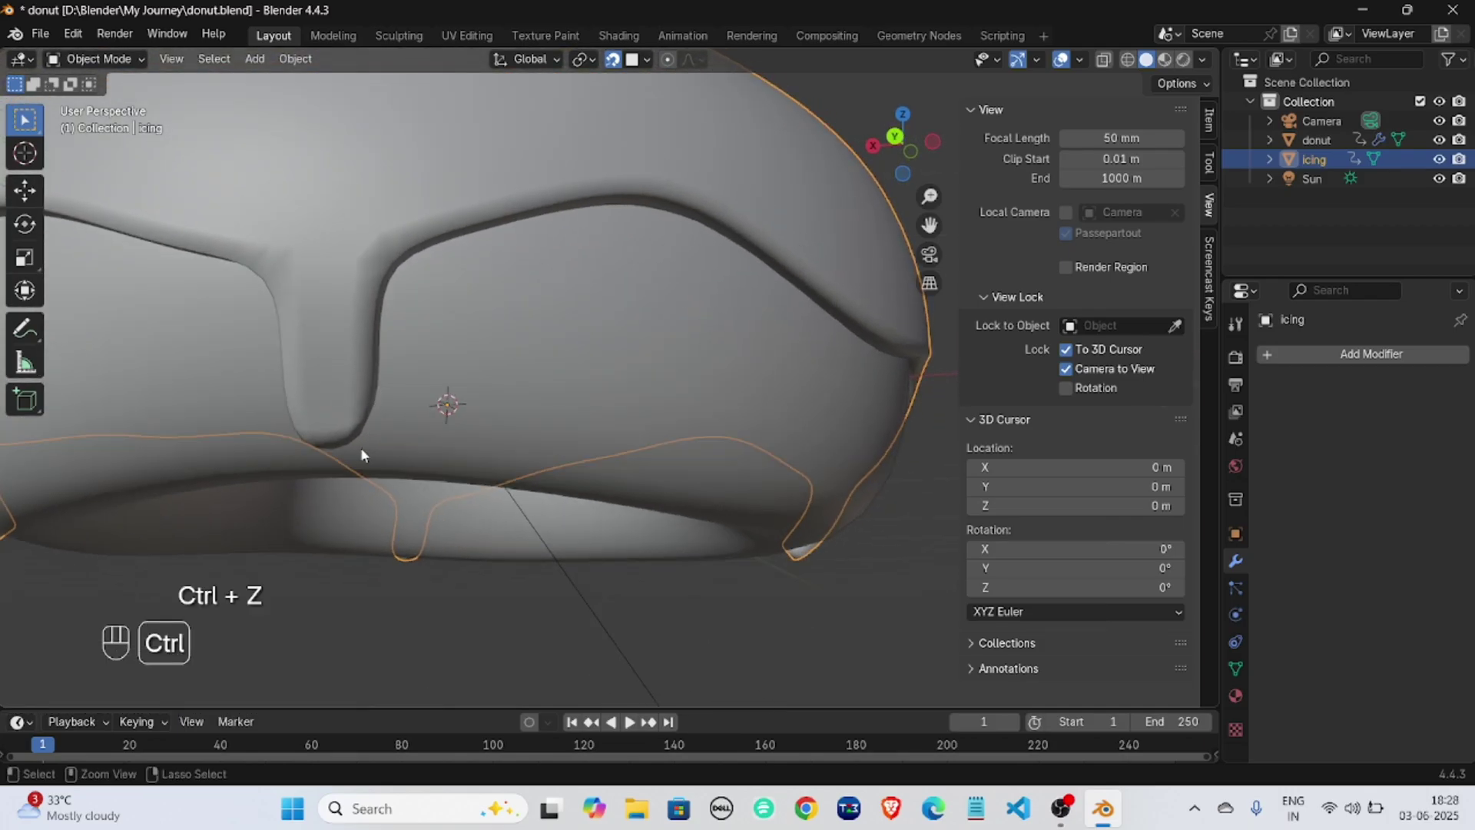
key(ctrl+z)
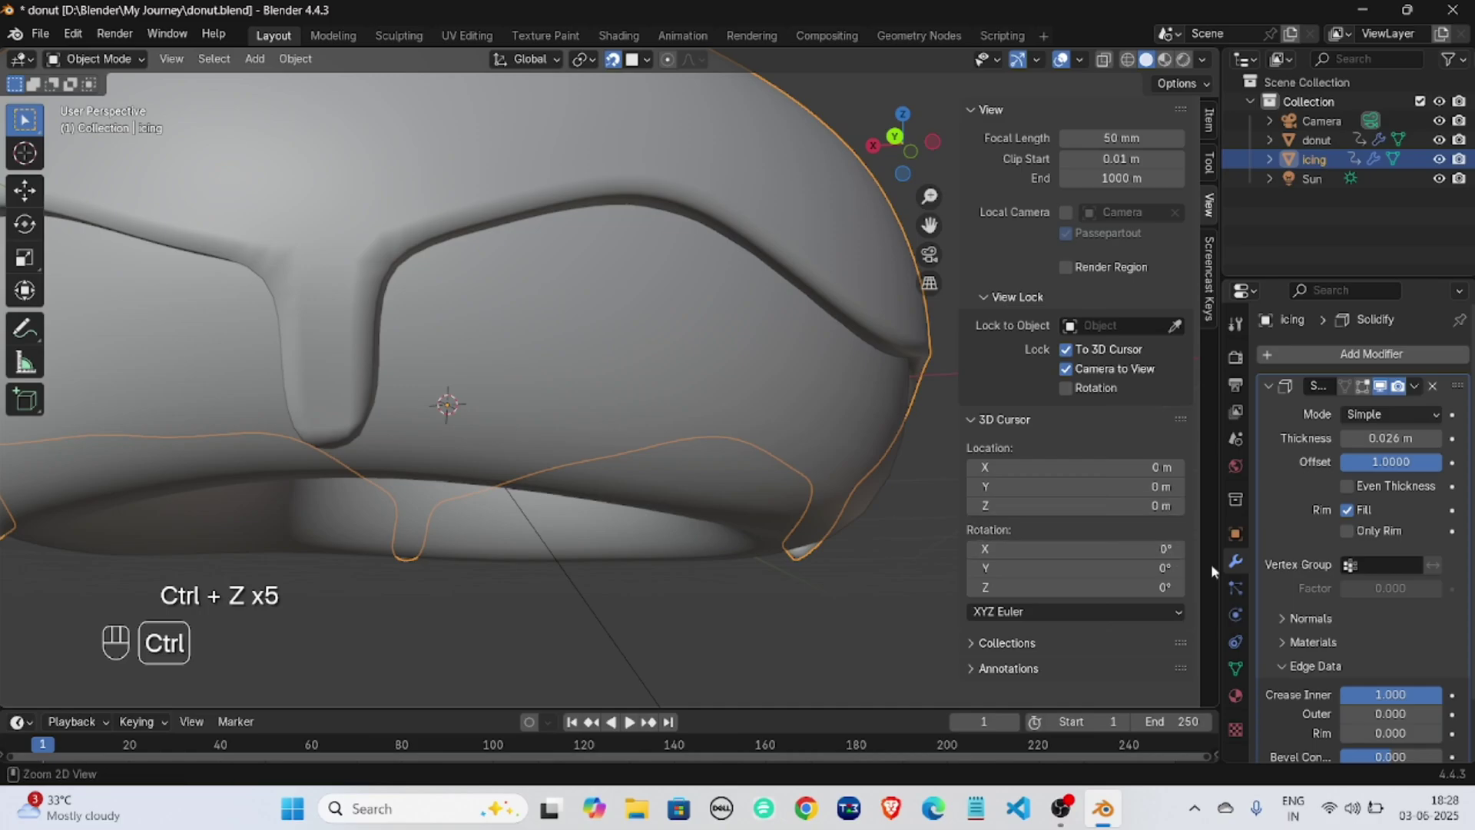
click(699, 255)
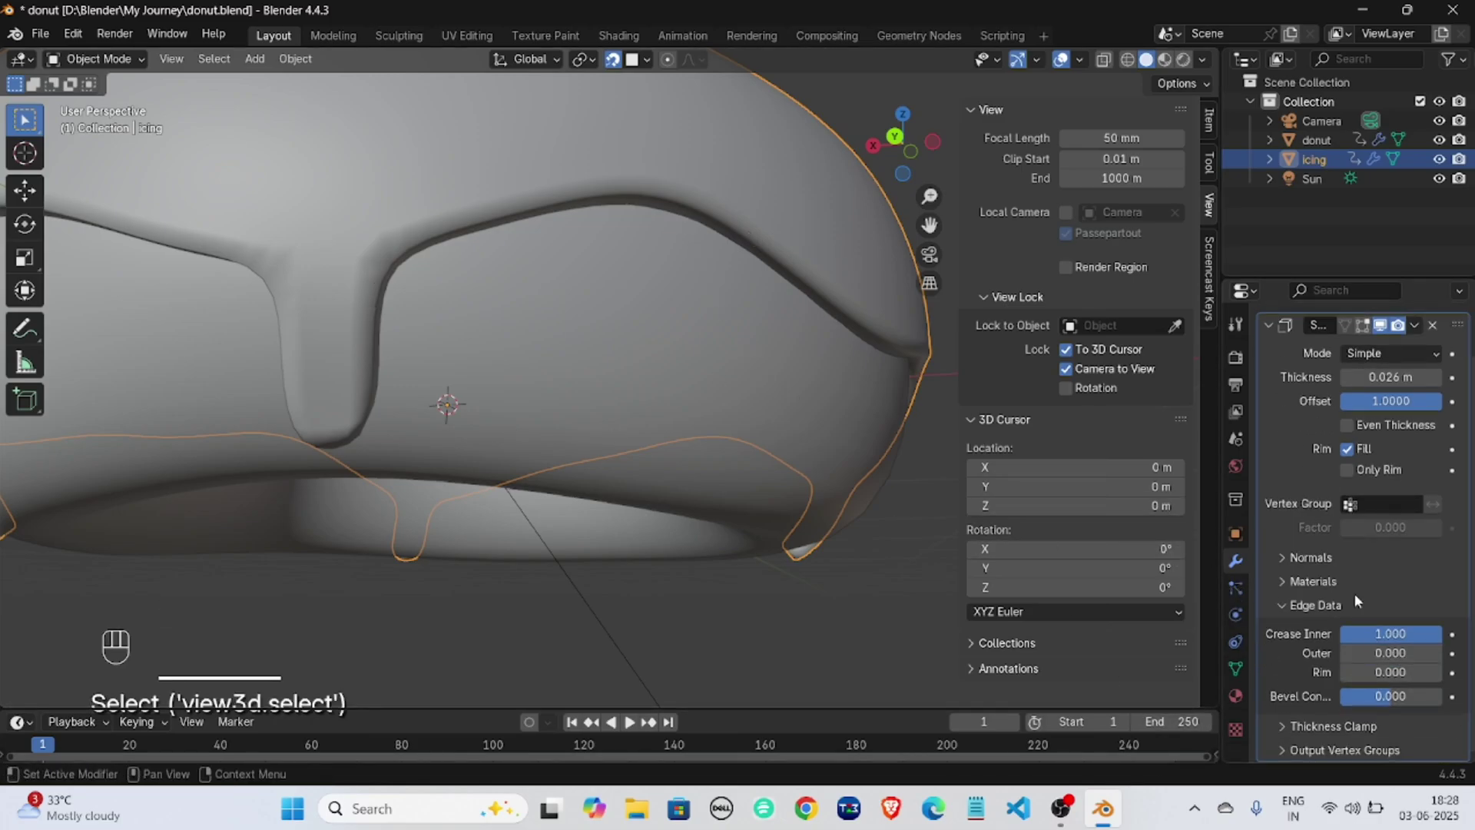
key(ctrl+z)
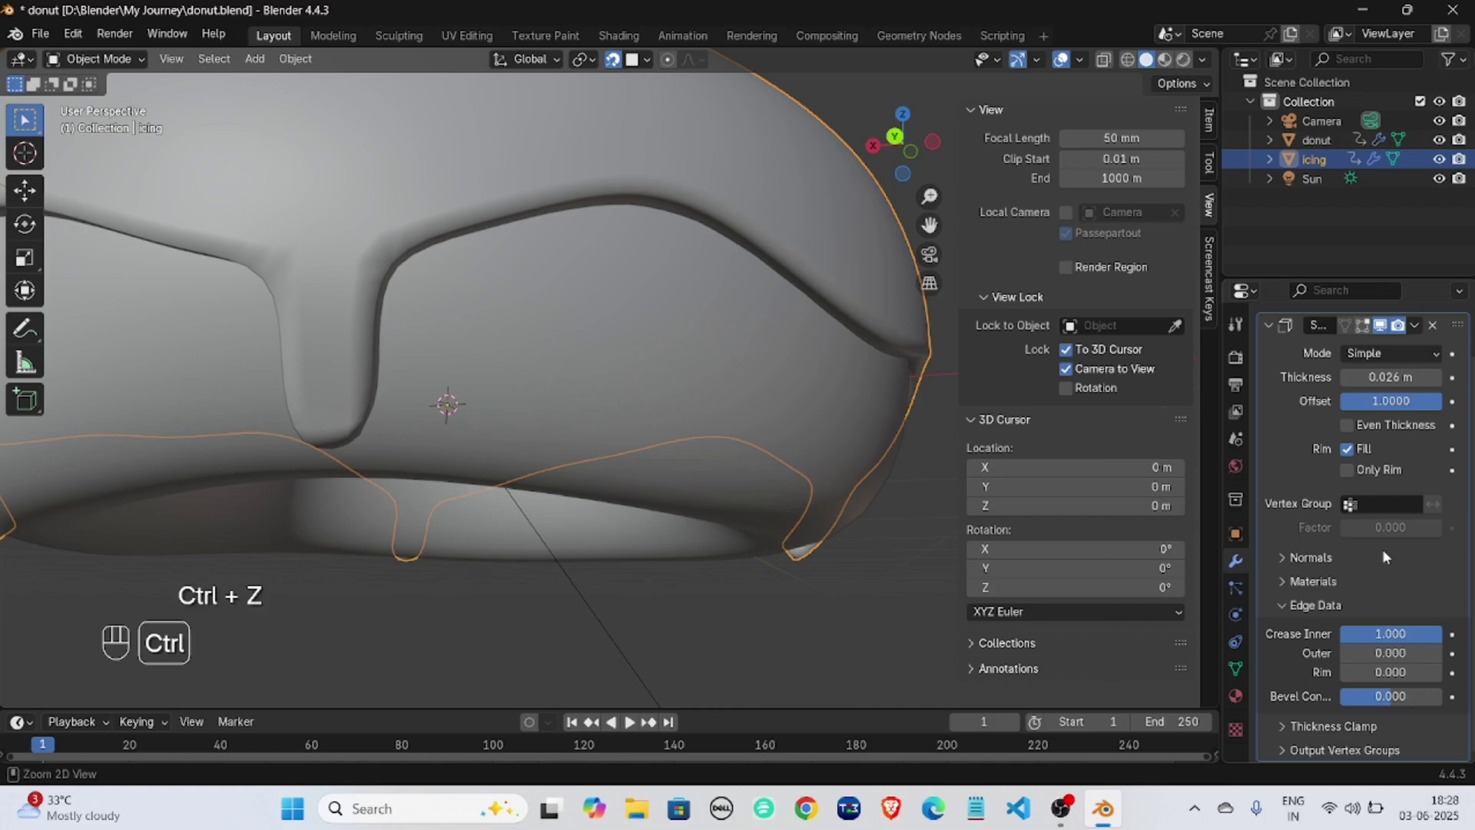
key(ctrl+z)
Set the viewport level of the icing's Subdivision modifier to 3.
scroll(1366, 630, down, 4)
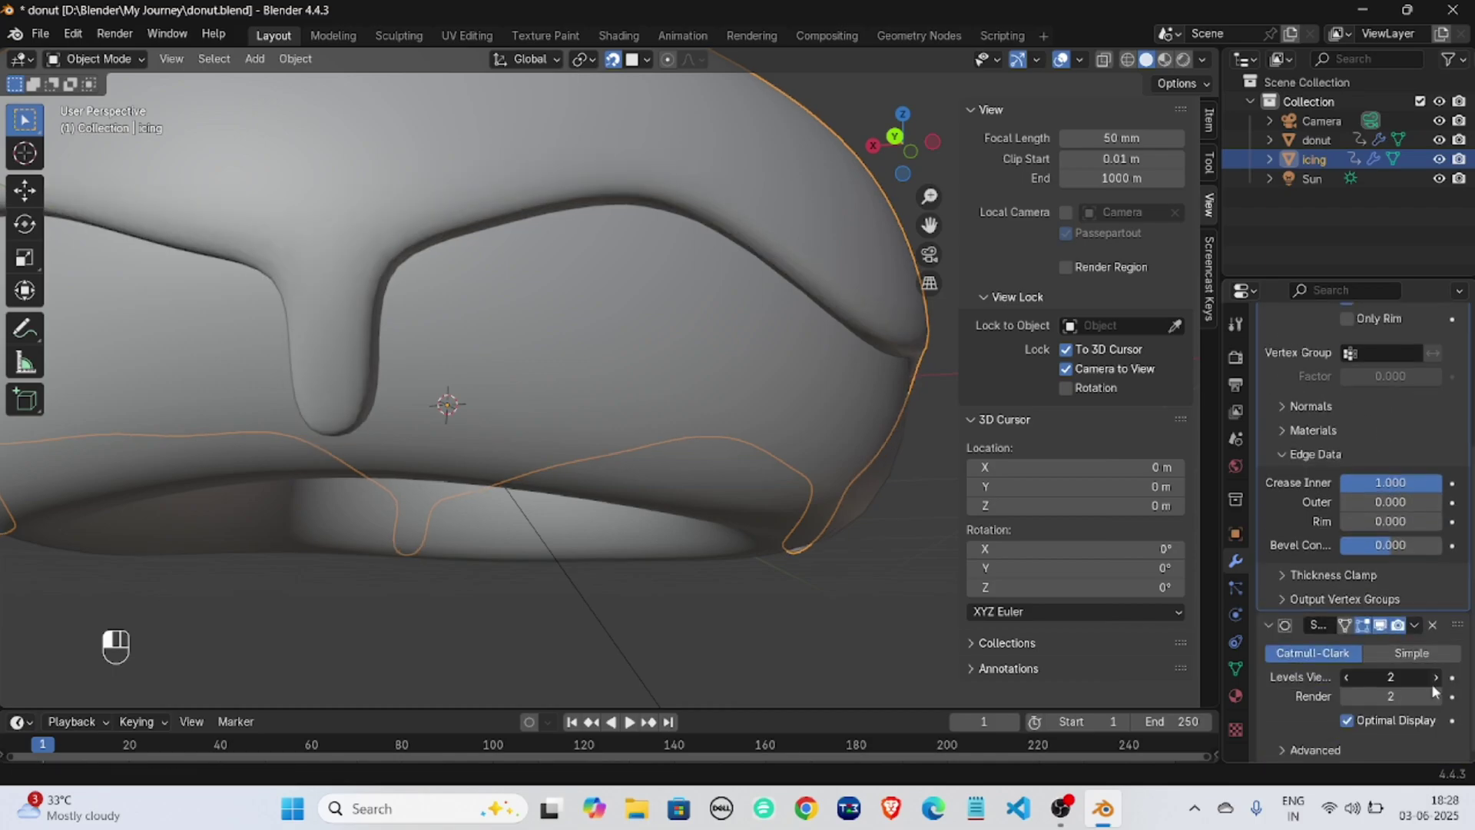
click(1434, 678)
click(1416, 624)
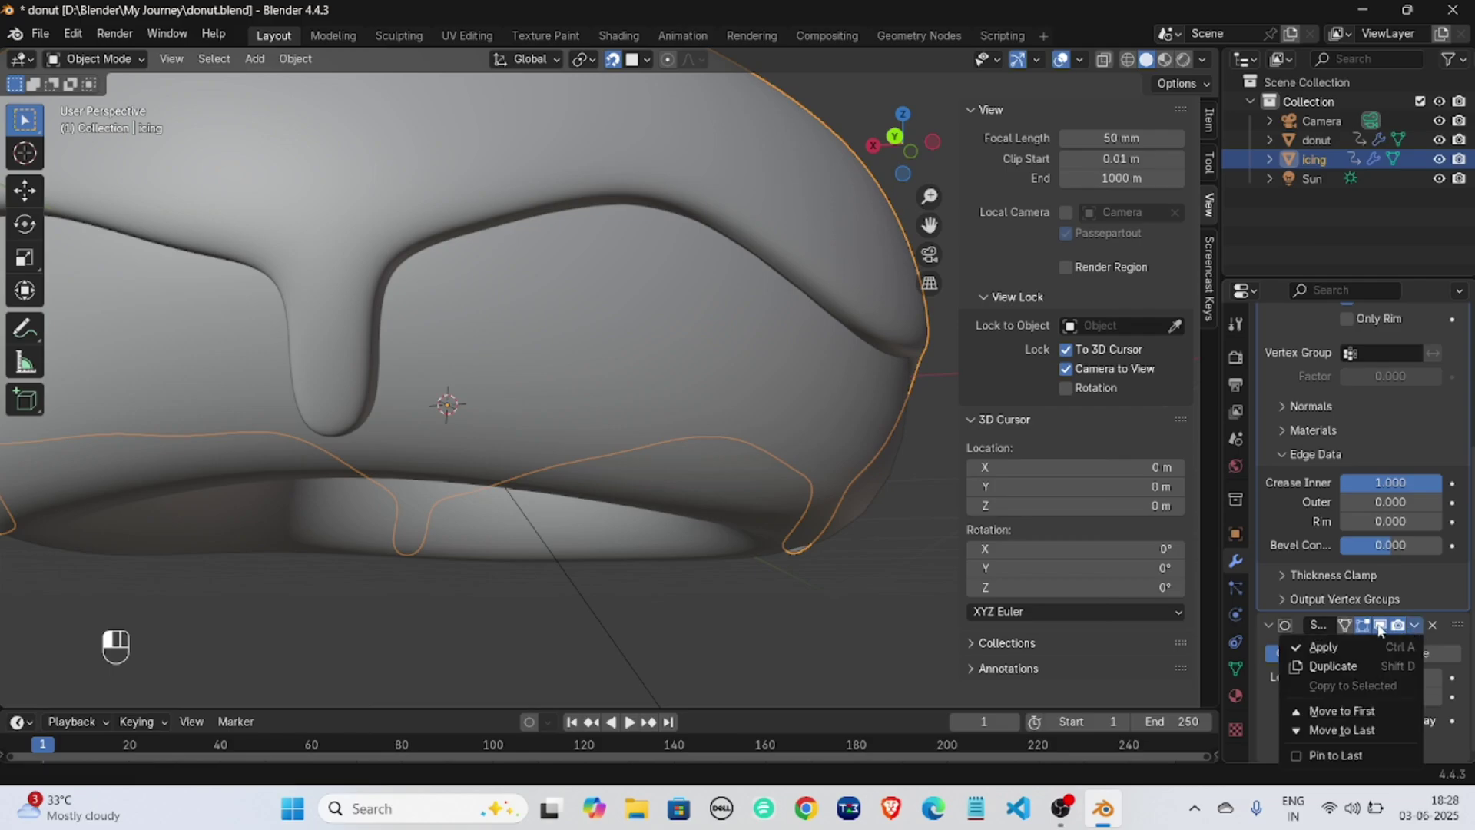
click(1358, 645)
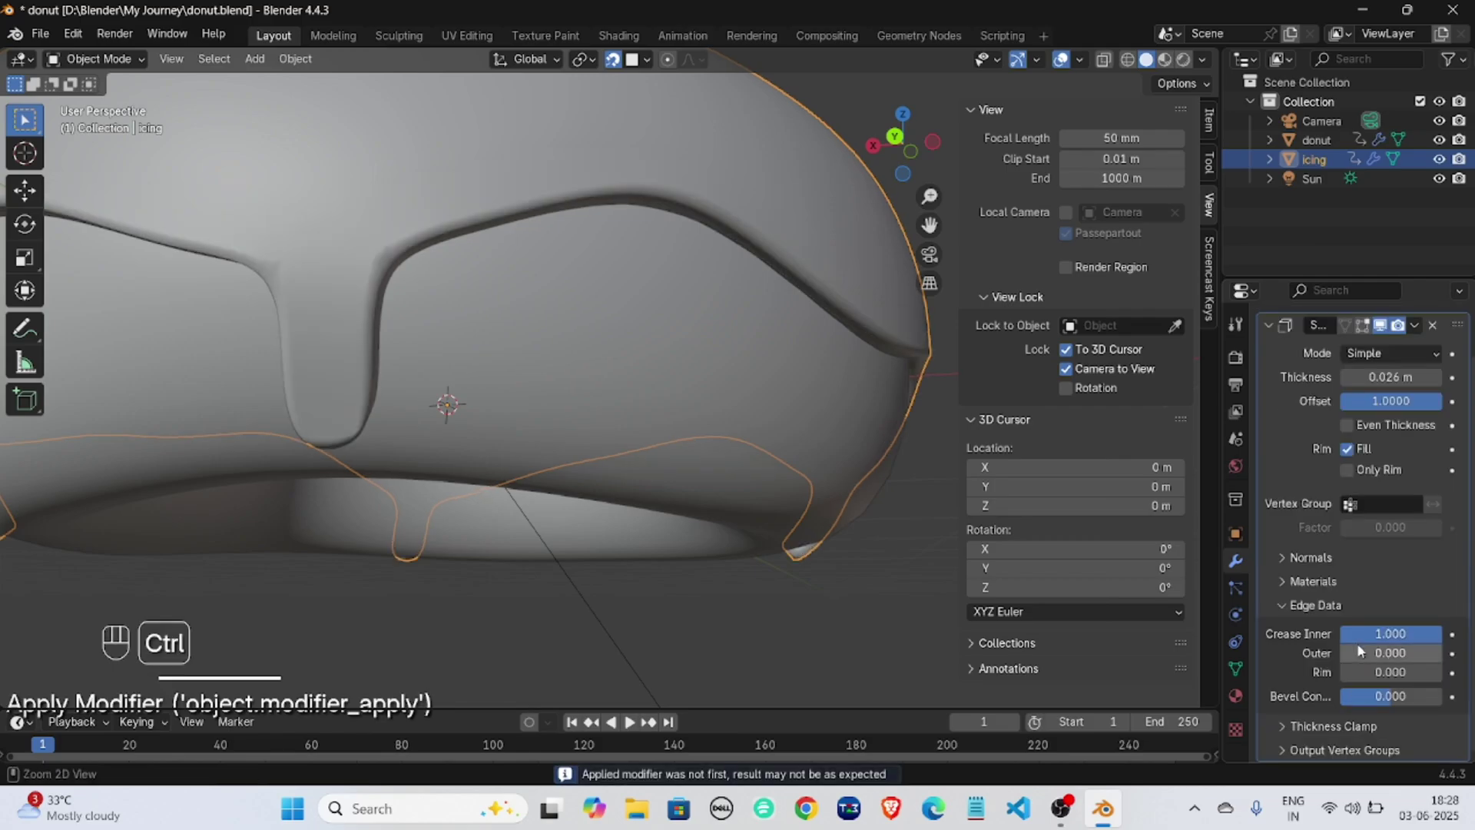
key(ctrl+z)
Apply the icing's Solidify modifier first, keeping the Subdivision modifier live.
click(1416, 326)
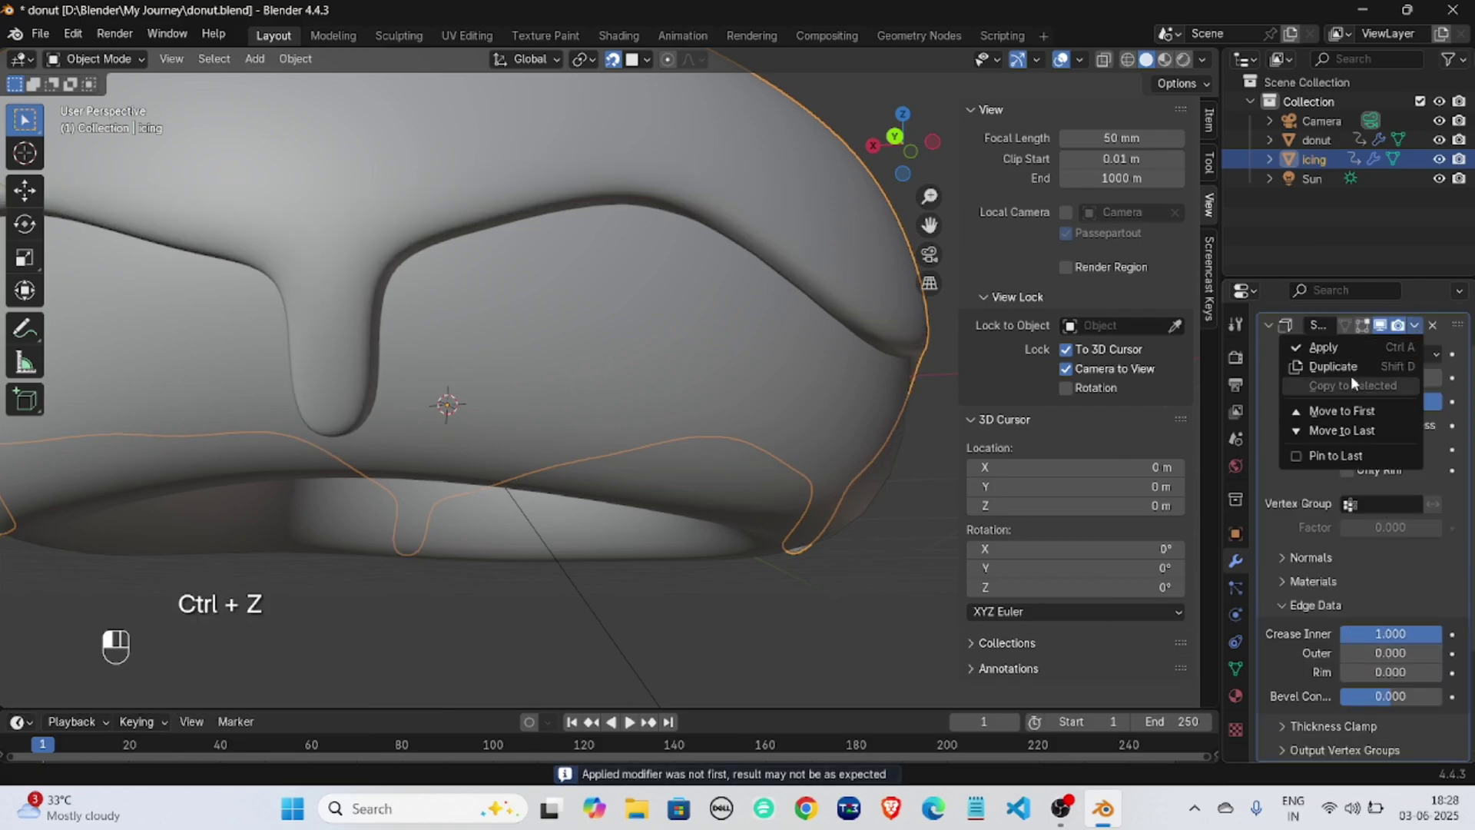
click(1313, 342)
scroll(546, 476, down, 5)
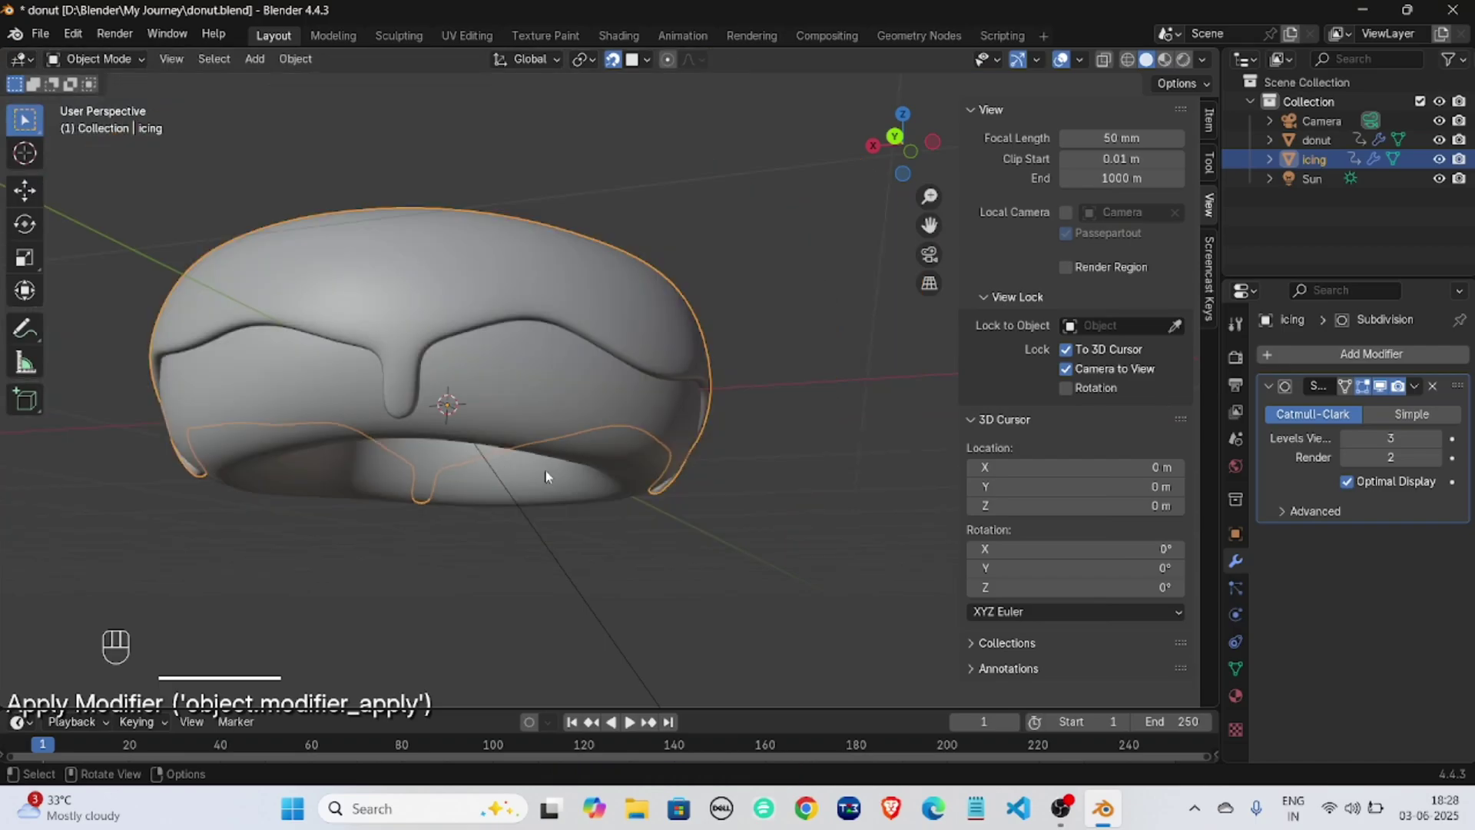
Deselect the icing, collapse the Subdivision modifier's settings, and examine the drips and lower edge from several angles.
click(720, 241)
middle_drag(721, 241, 718, 298)
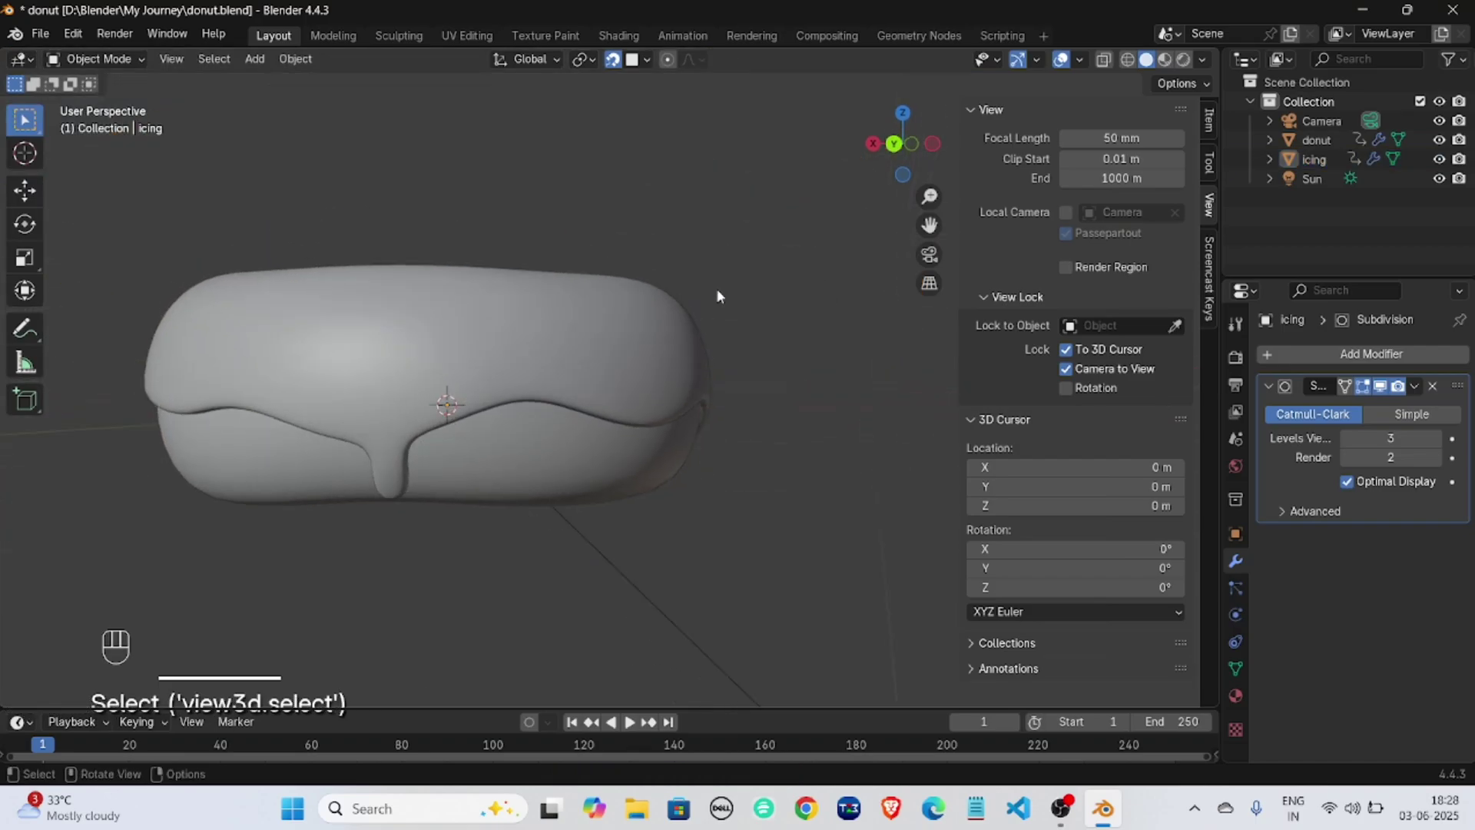
click(1266, 385)
middle_drag(716, 336, 686, 368)
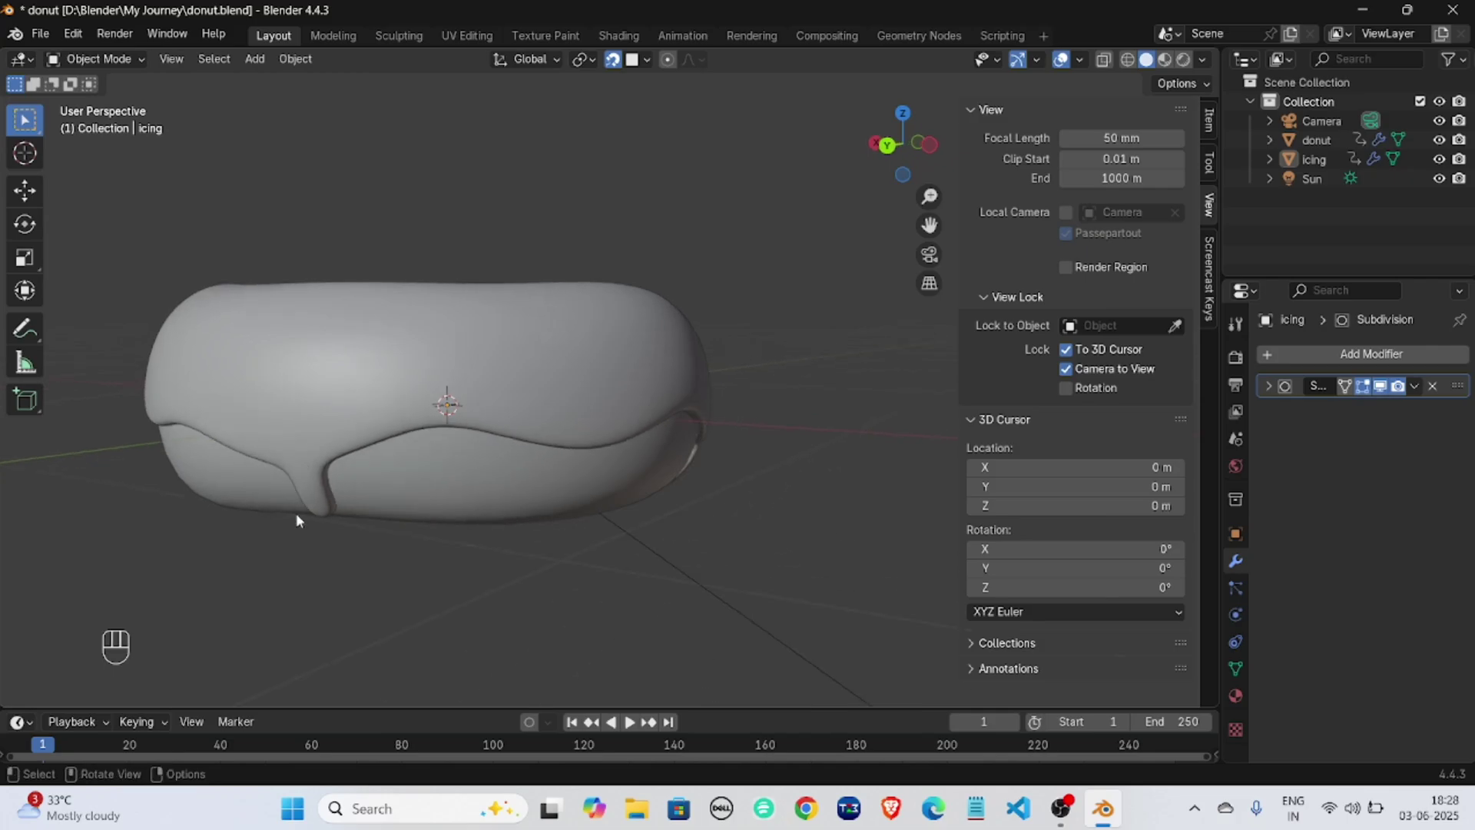
middle_drag(297, 513, 338, 445)
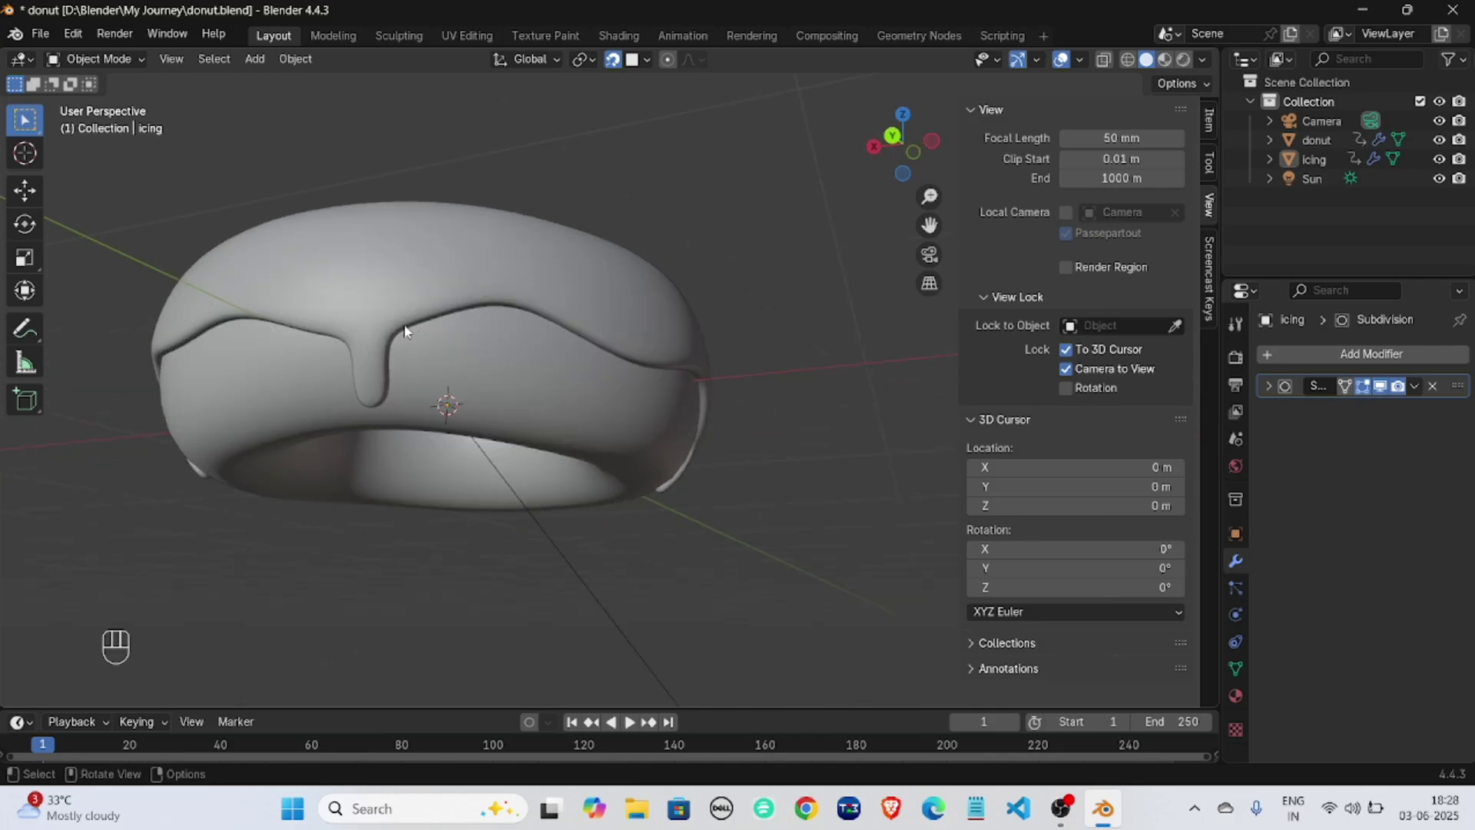
scroll(405, 331, up, 3)
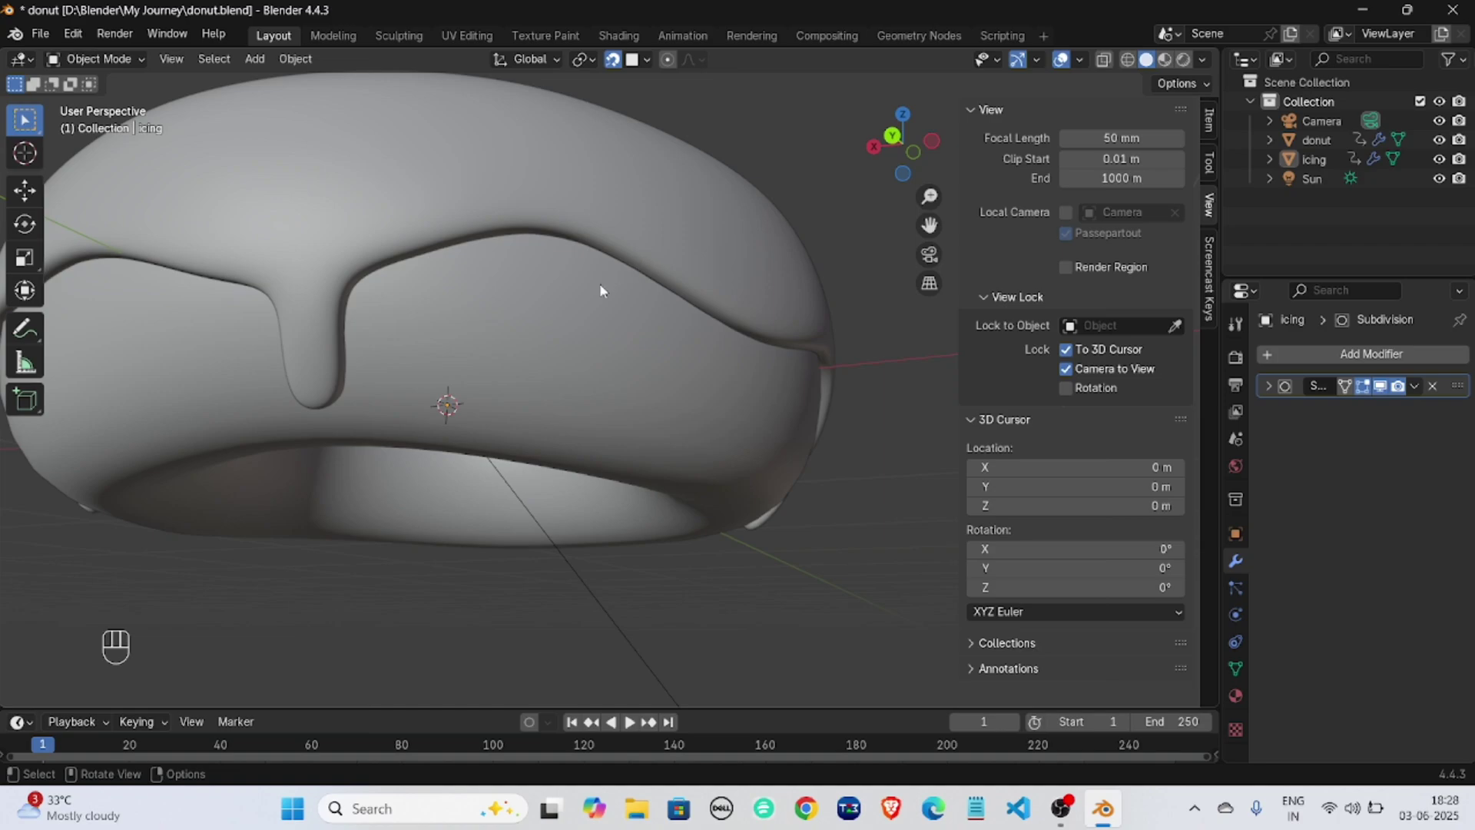